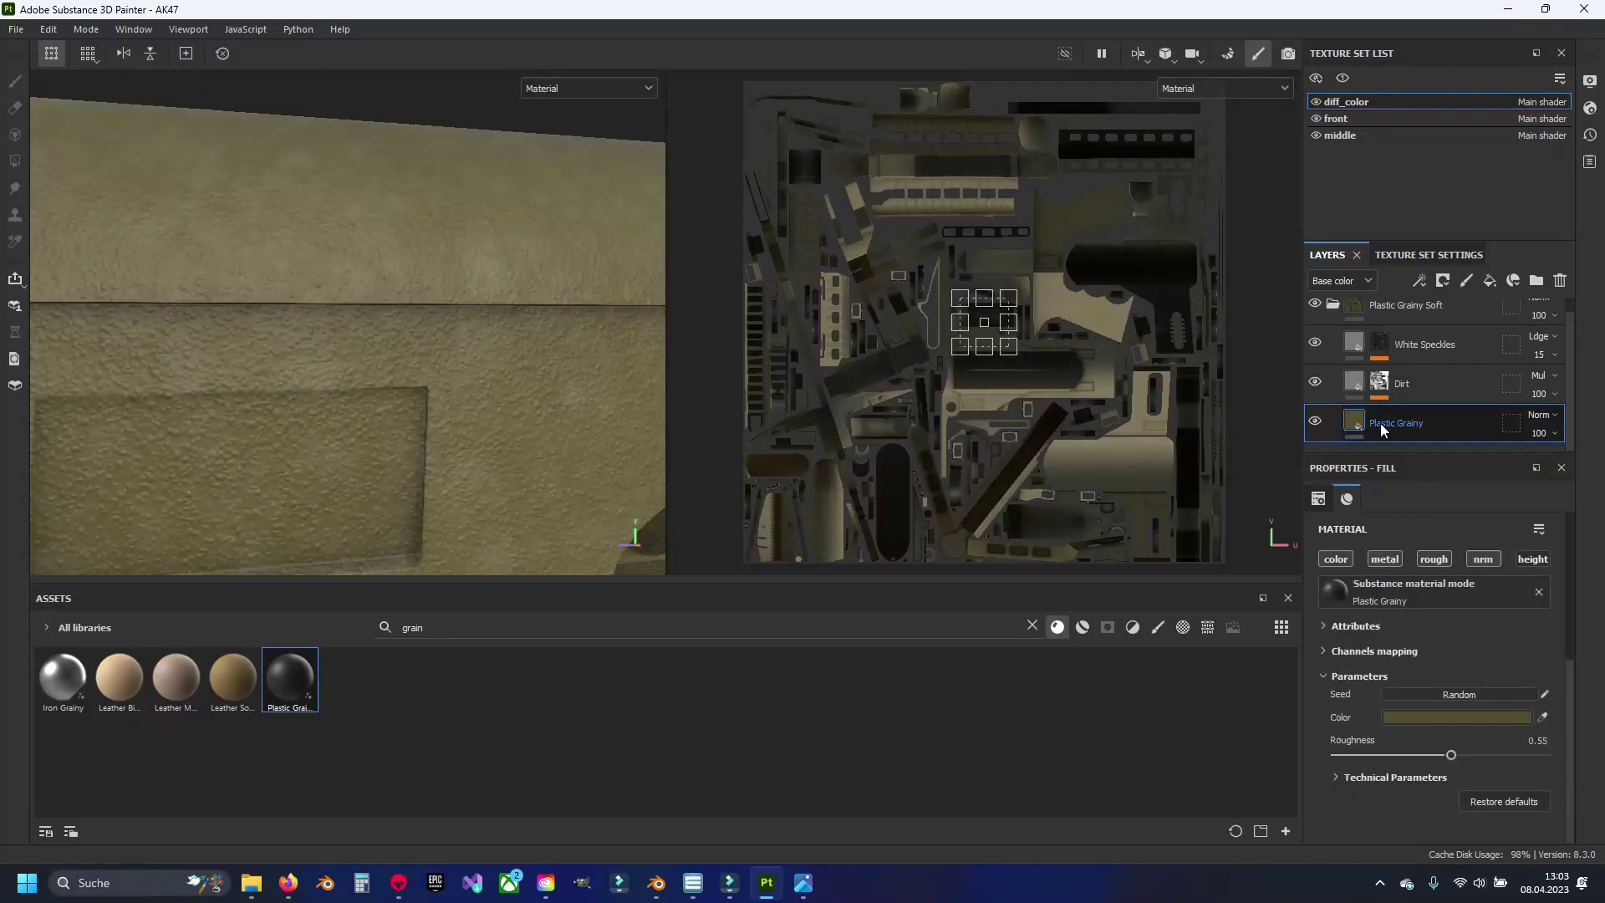
Step: Delete the White Speckles layer from the tan plastic material
scroll(1410, 394, "up", 1)
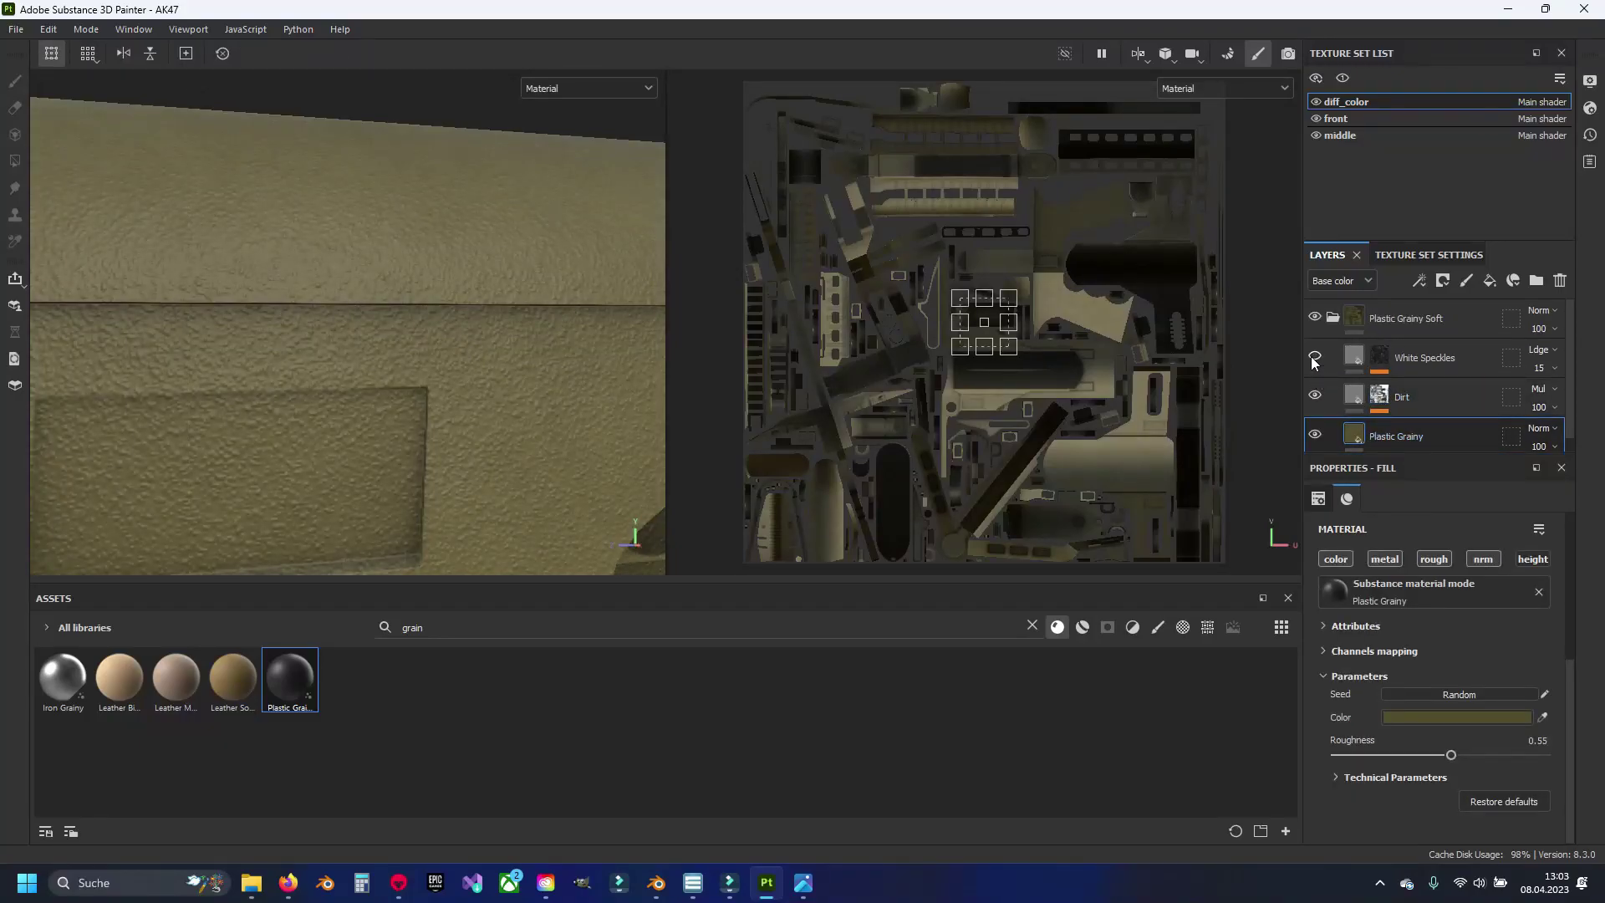
scroll(363, 387, "down", 4)
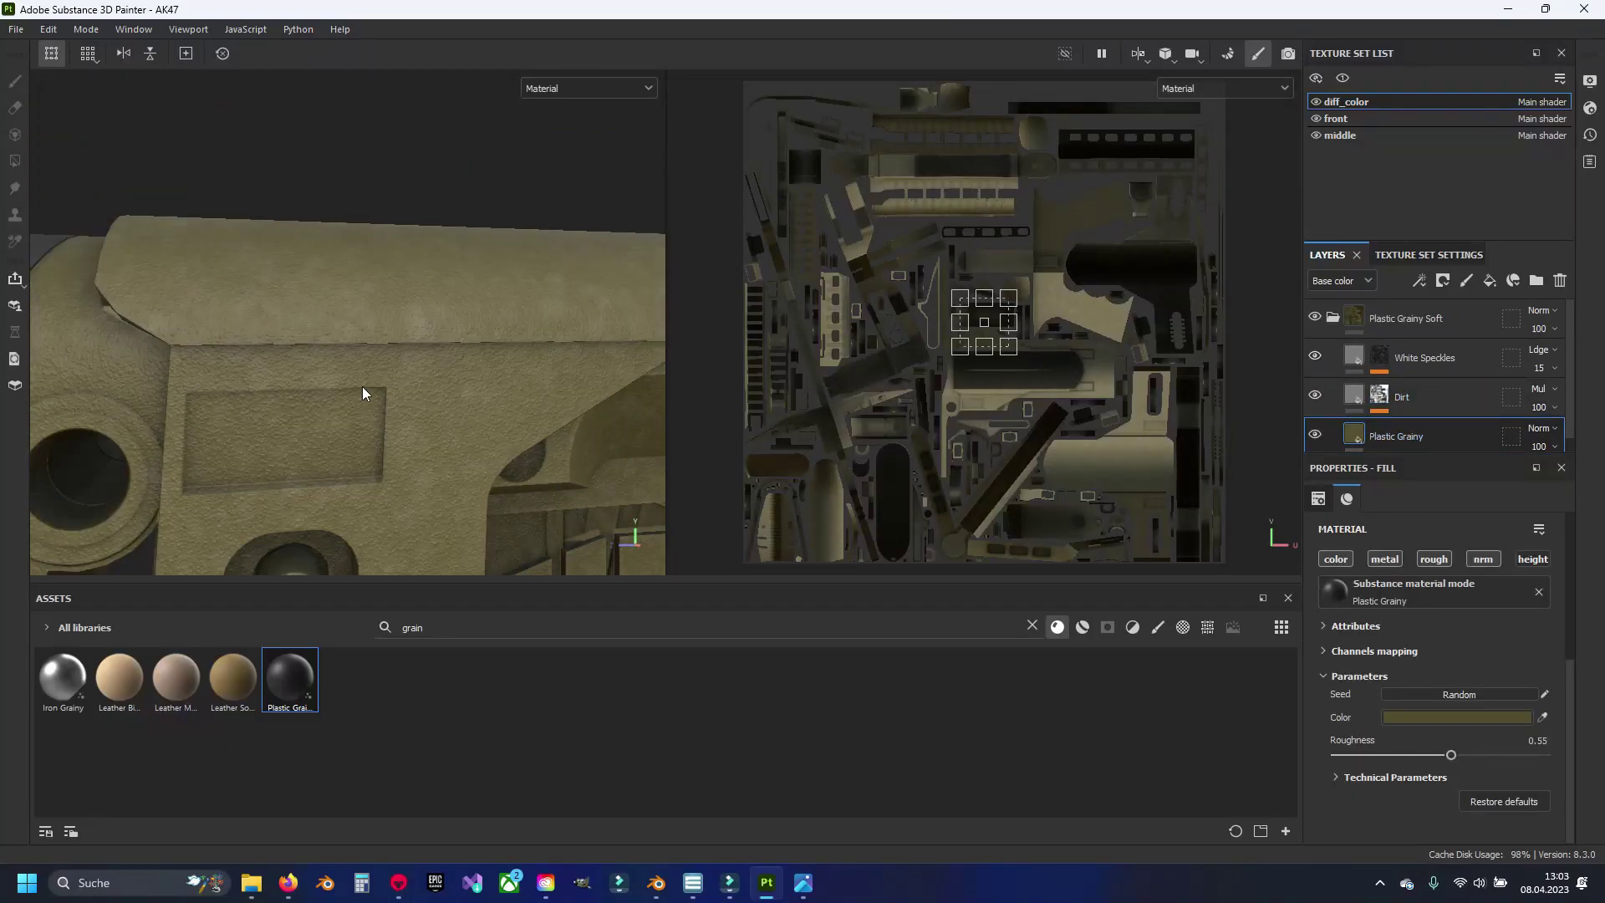
scroll(377, 358, "down", 3)
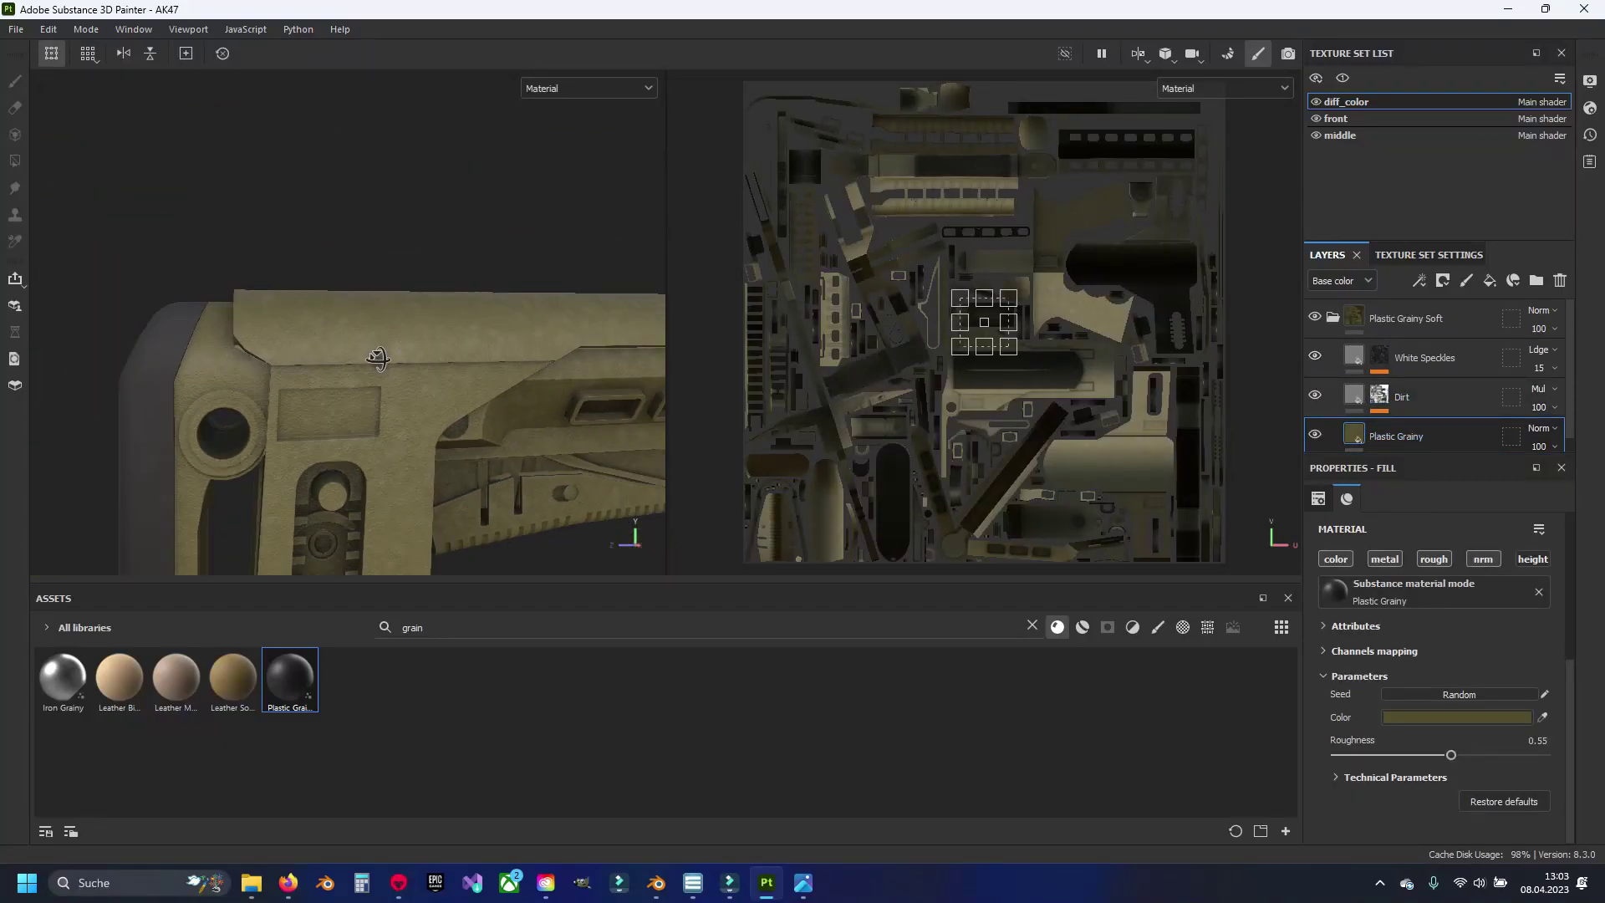
left_click(1329, 359)
key("Delete")
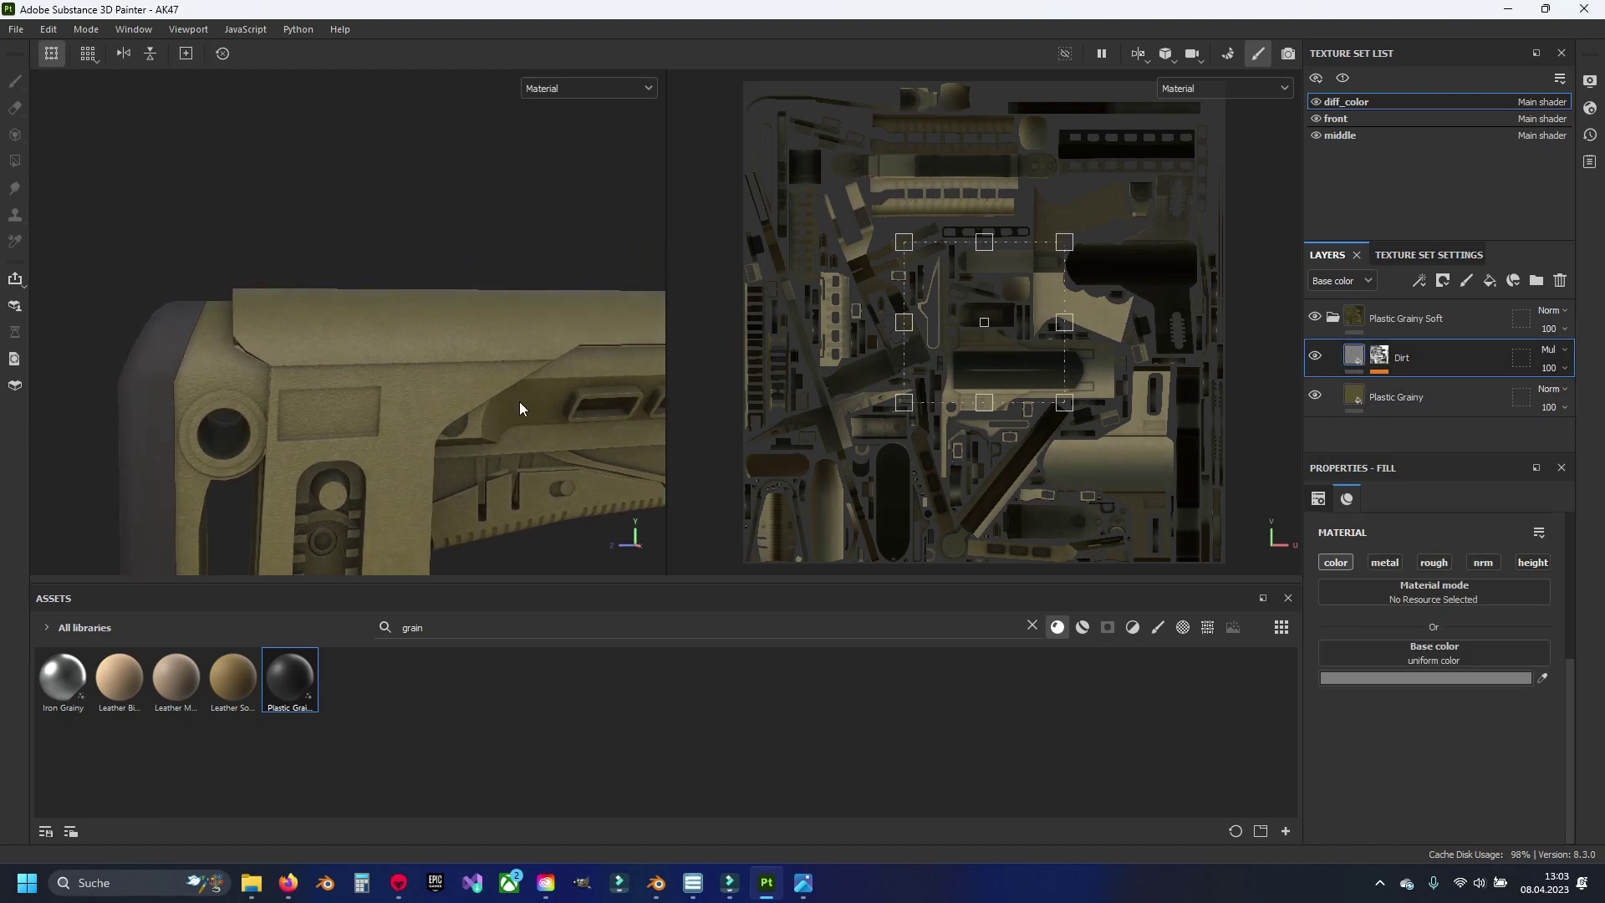
Step: Orbit and pan the rifle from grip and magazine to the stock, reviewing it without speckles
scroll(566, 397, "down", 2)
scroll(393, 378, "down", 2)
mouse_move(393, 378)
left_mouse_down("alt")
mouse_move(501, 437)
mouse_move(530, 398)
mouse_move(323, 358)
left_mouse_up("alt")
scroll(322, 358, "up", 3)
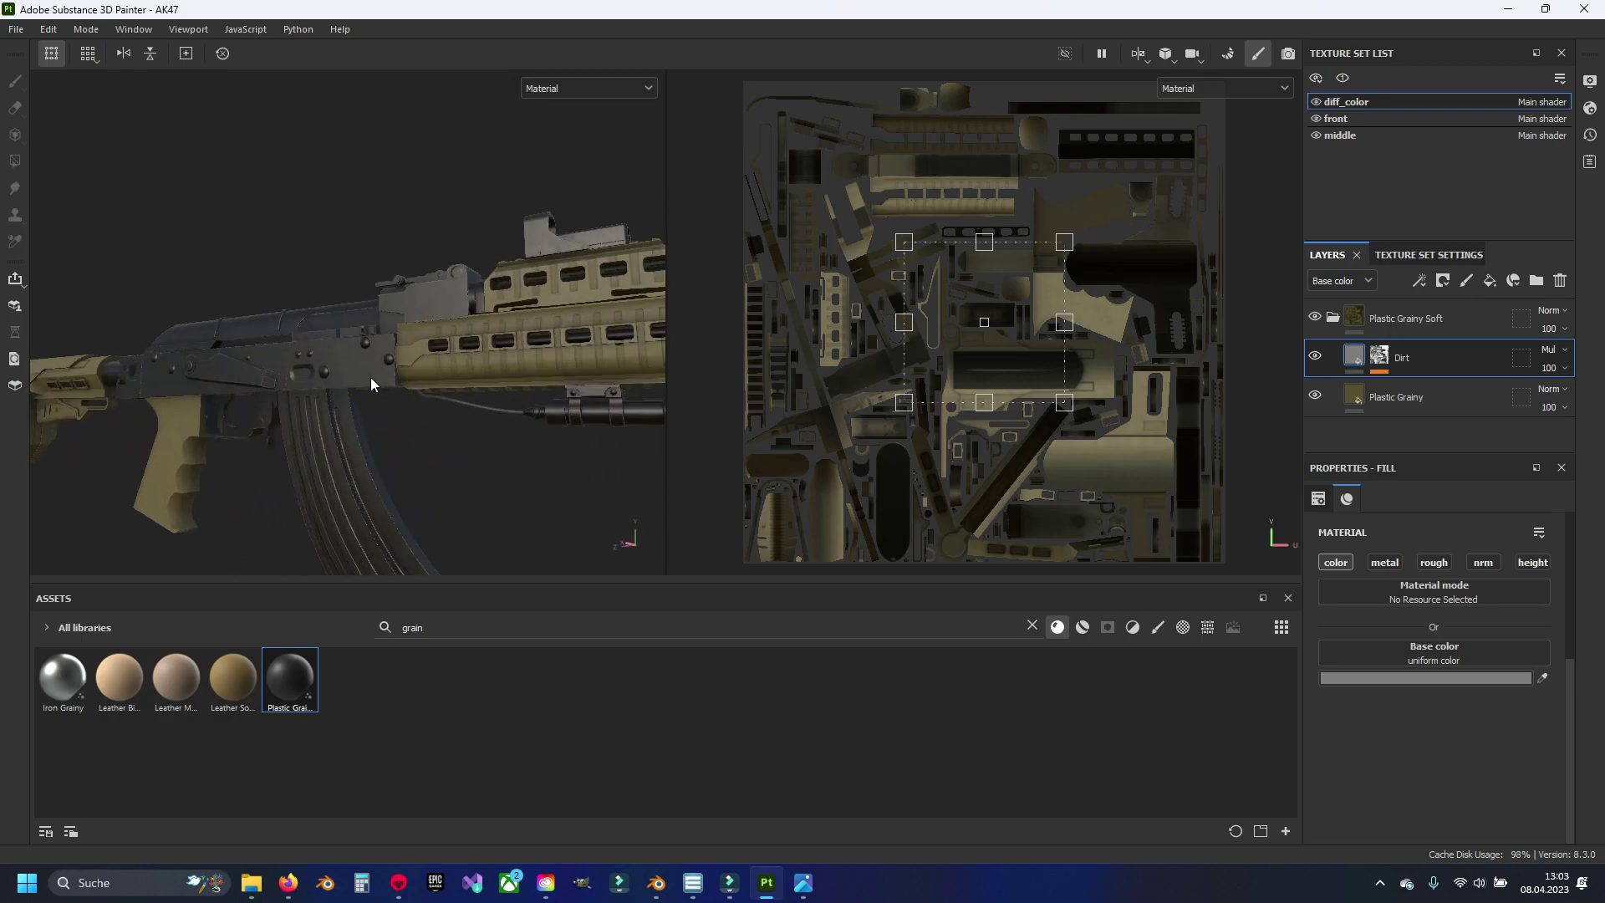
right_click_drag(333, 378, 315, 388, "shift")
mouse_move(315, 388)
left_mouse_down("alt")
mouse_move(303, 444)
mouse_move(324, 406)
mouse_move(308, 381)
mouse_move(396, 410)
mouse_move(330, 419)
mouse_move(312, 340)
left_mouse_up("alt")
scroll(391, 387, "down", 2)
scroll(399, 396, "up", 5)
middle_click_drag(312, 340, 535, 413, "alt")
scroll(535, 413, "up", 2)
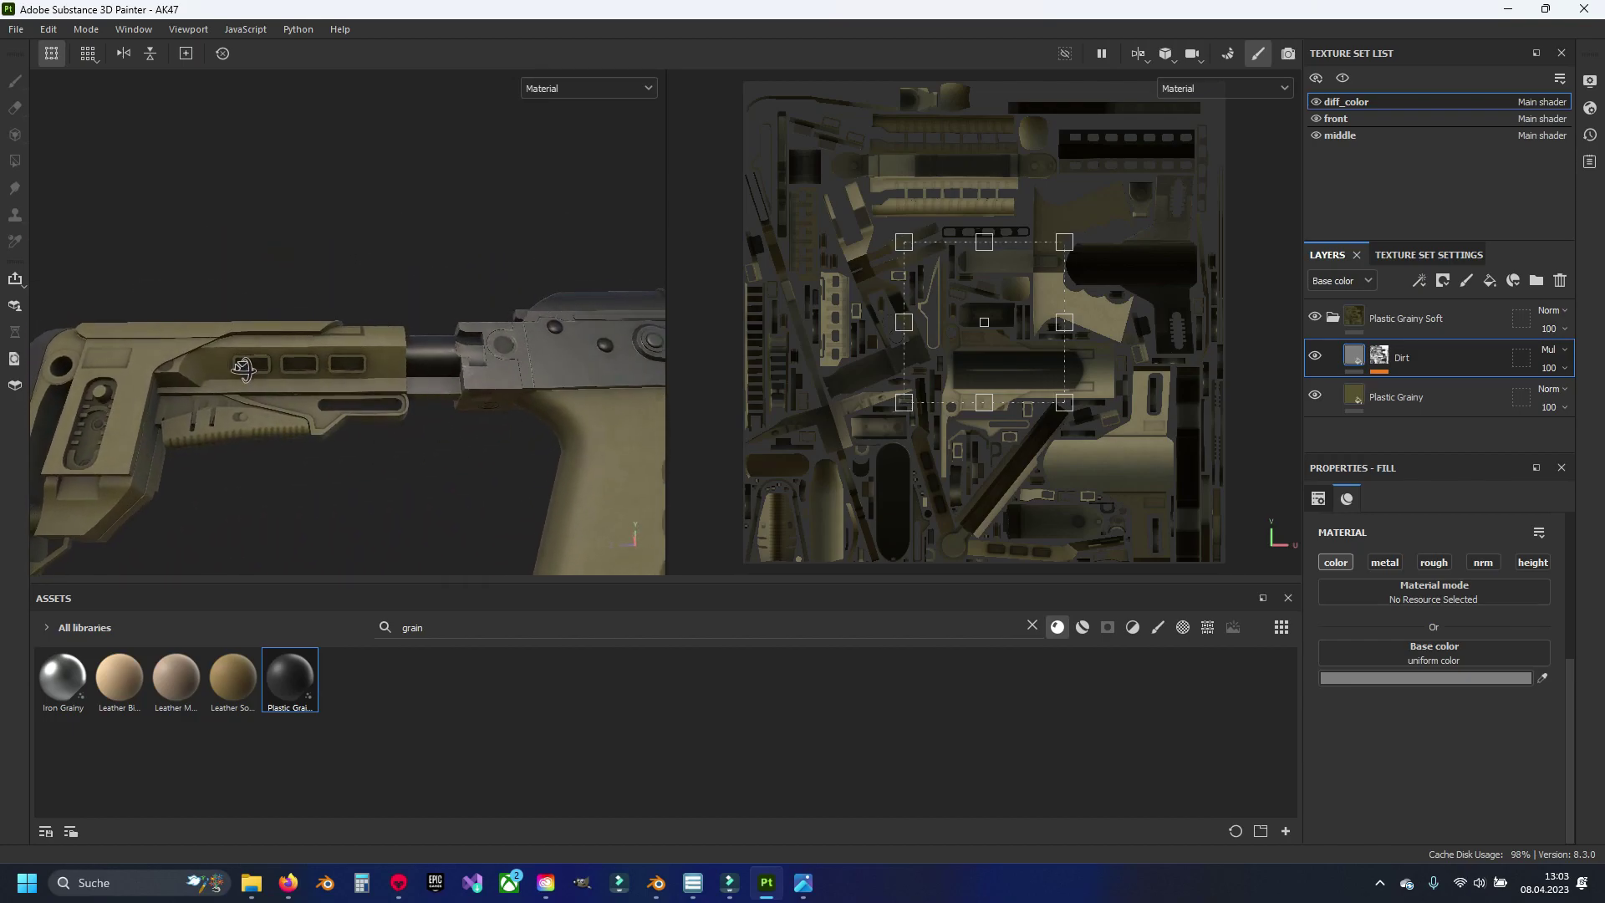
mouse_move(253, 431)
middle_mouse_down("alt")
mouse_move(371, 423)
mouse_move(344, 393)
middle_mouse_up("alt")
Step: Select Plastic Grainy and lighten its fill colour slightly
scroll(344, 392, "up", 3)
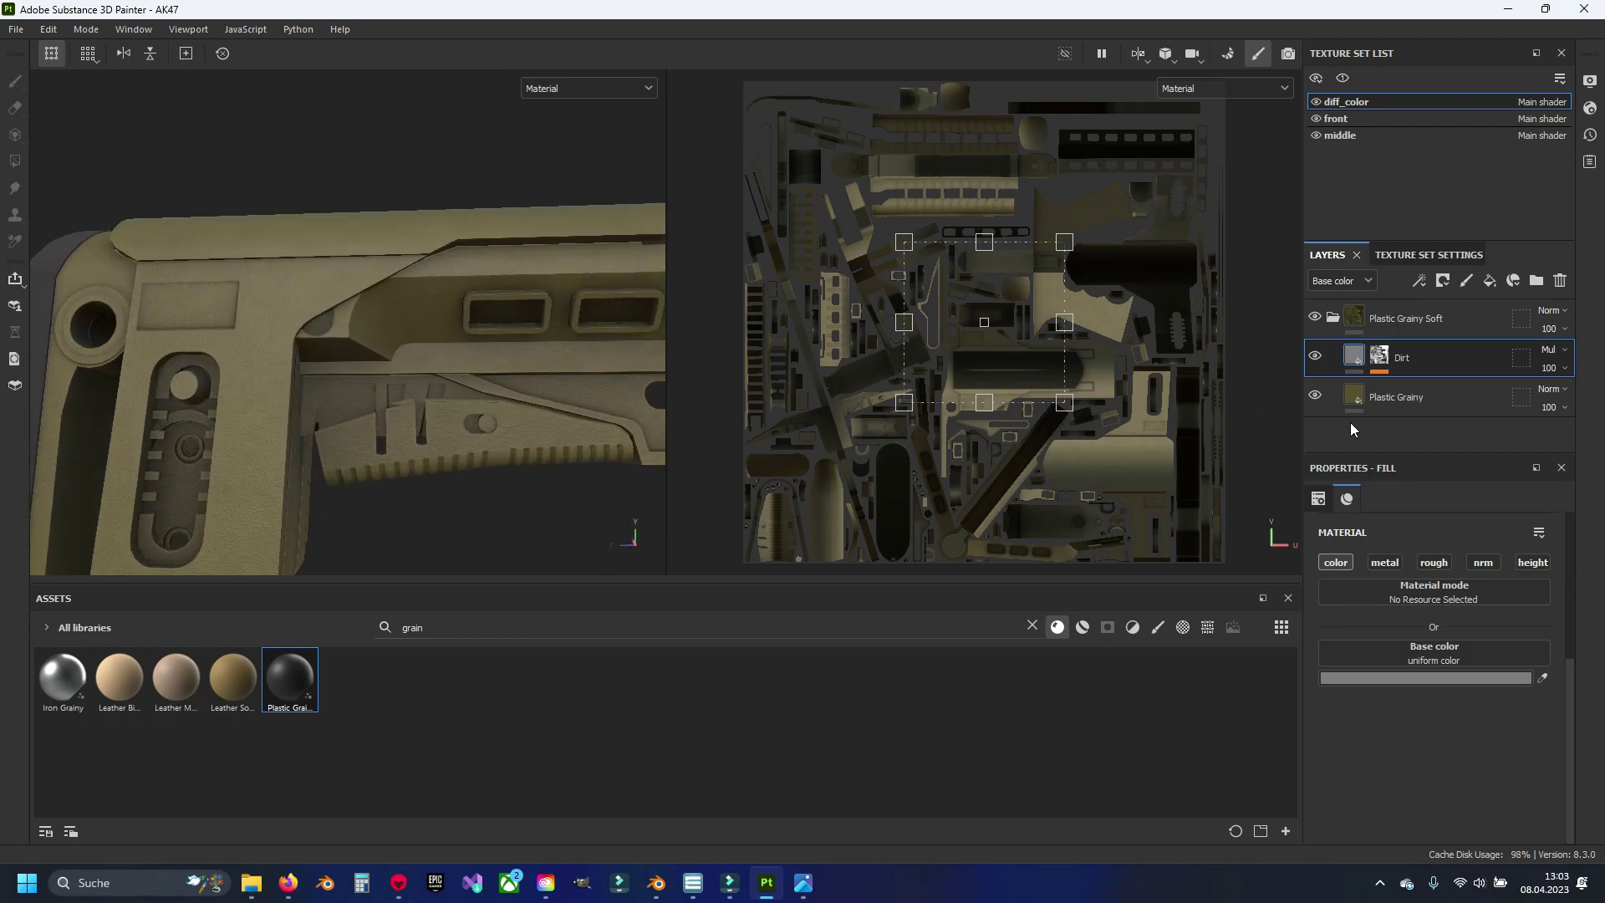
left_click(1383, 396)
left_click(1496, 720)
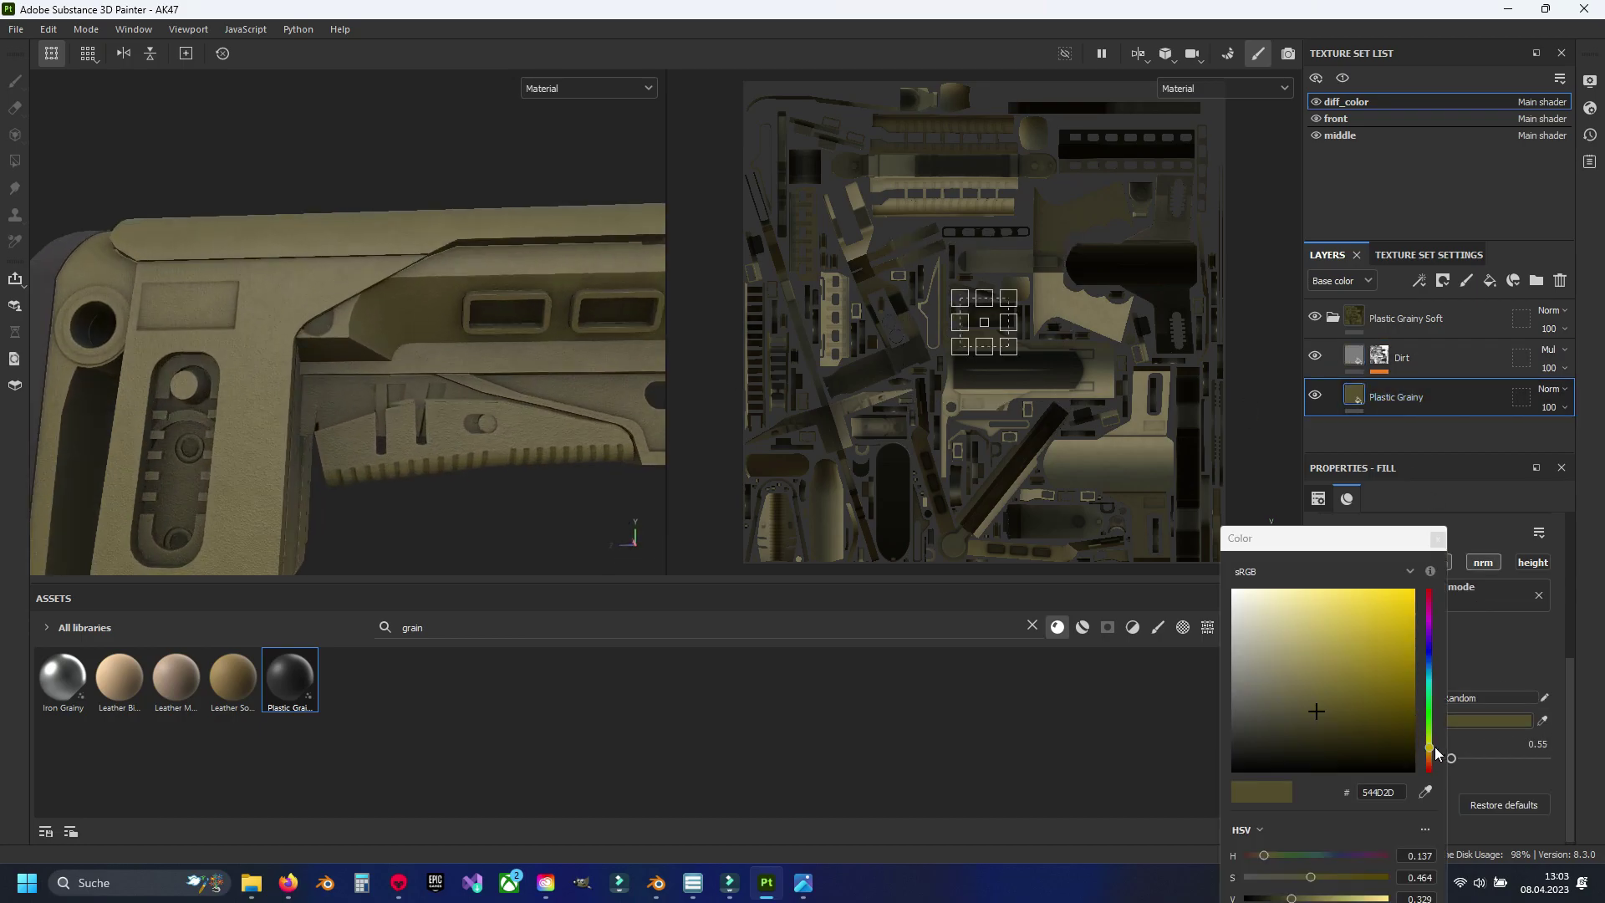
left_click_drag(1316, 710, 1317, 701)
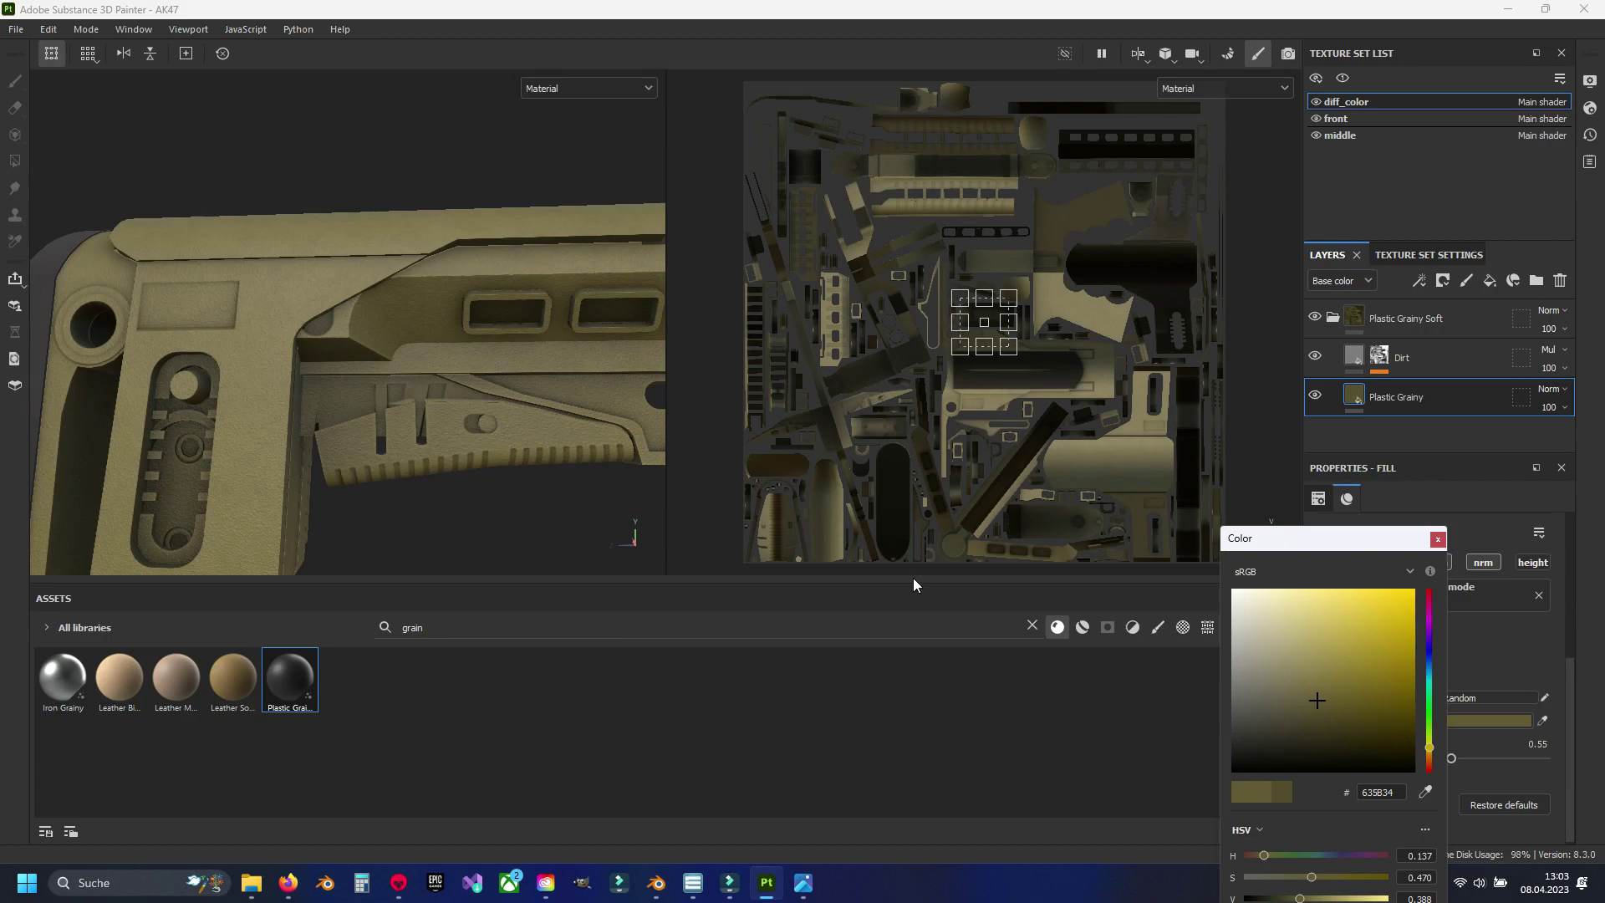
scroll(501, 418, "down", 3)
left_click_drag(568, 434, 514, 448, "alt")
middle_click_drag(514, 448, 272, 435, "alt")
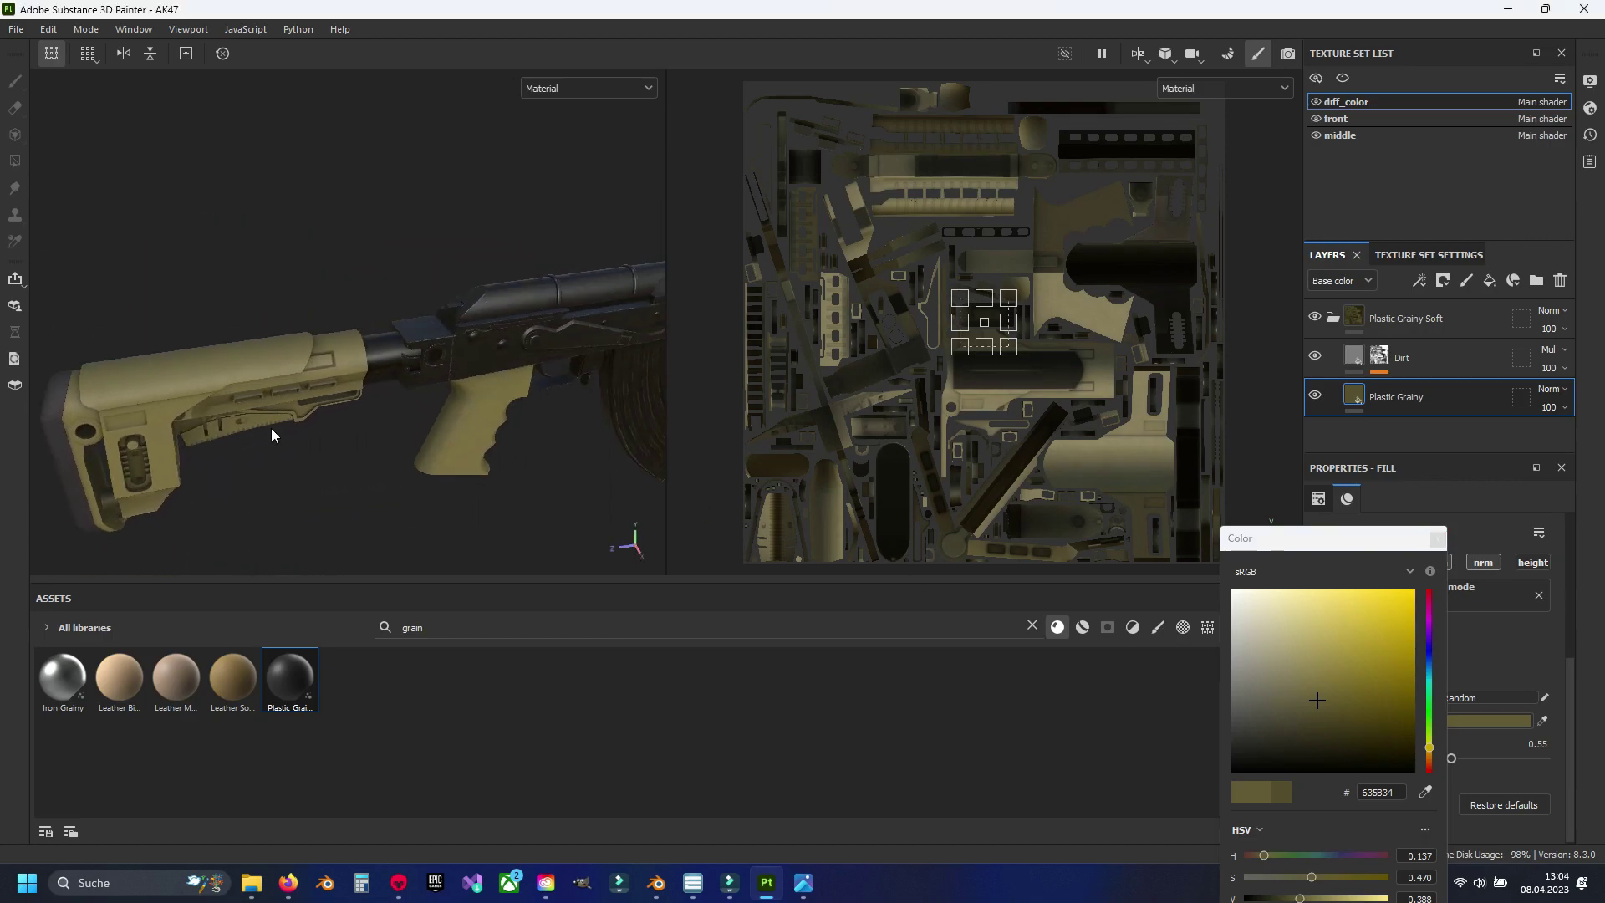
left_click(1498, 606)
Step: Check the stock at a three-quarter angle and brighten the Plastic Grainy colour further
mouse_move(703, 435)
middle_mouse_down("alt")
mouse_move(443, 434)
mouse_move(527, 462)
middle_mouse_up("alt")
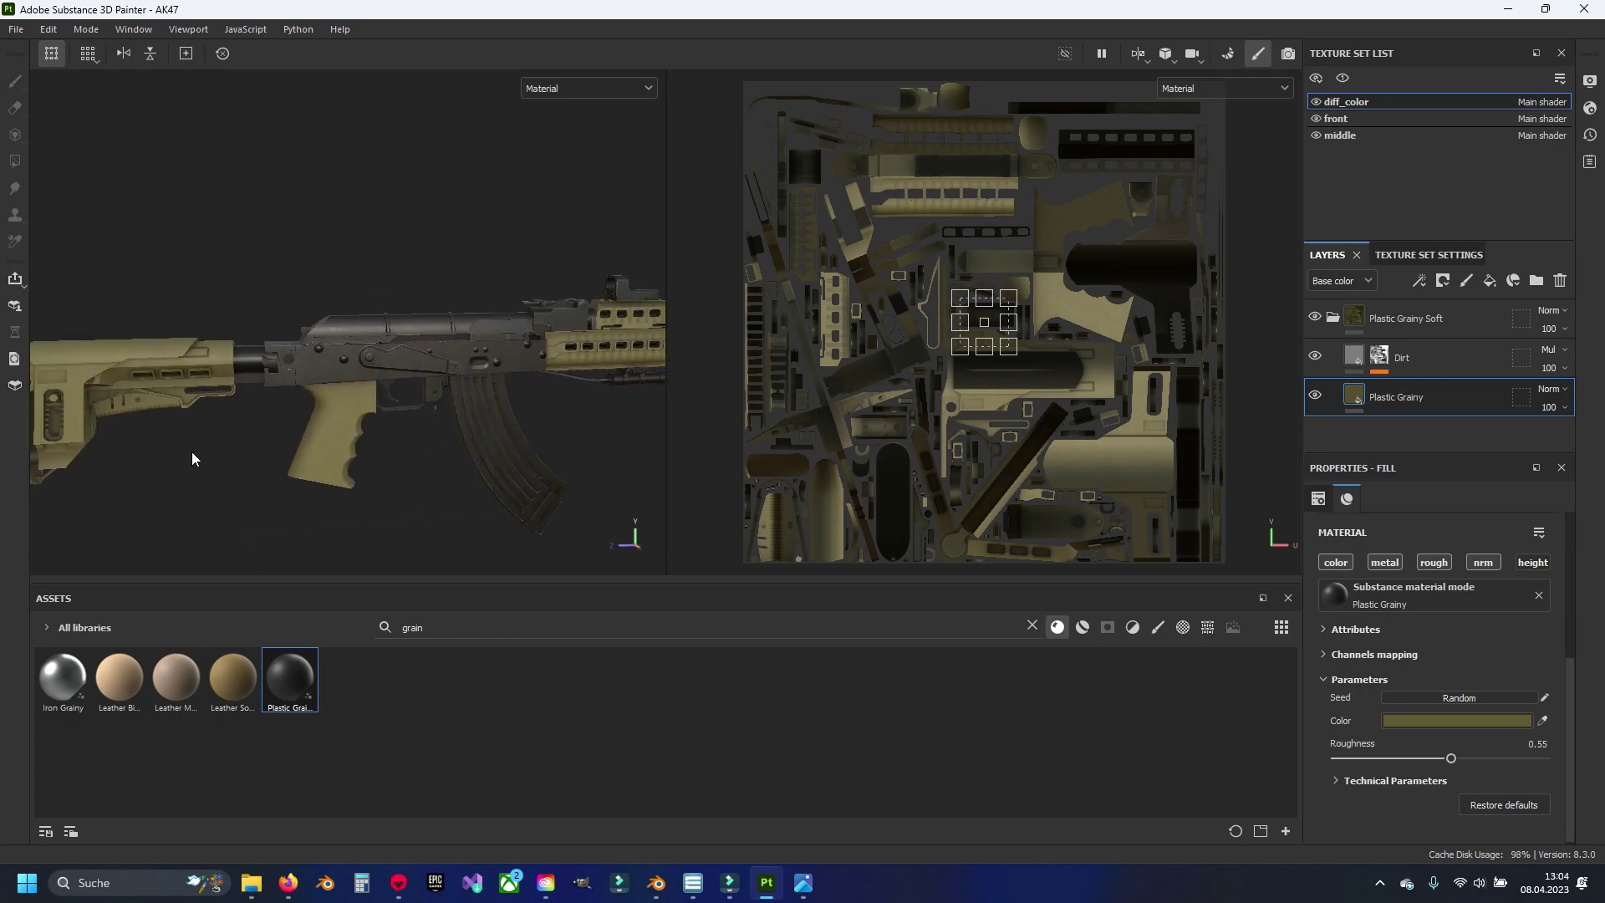
left_click_drag(192, 458, 153, 437, "alt")
middle_click_drag(153, 436, 316, 467, "alt")
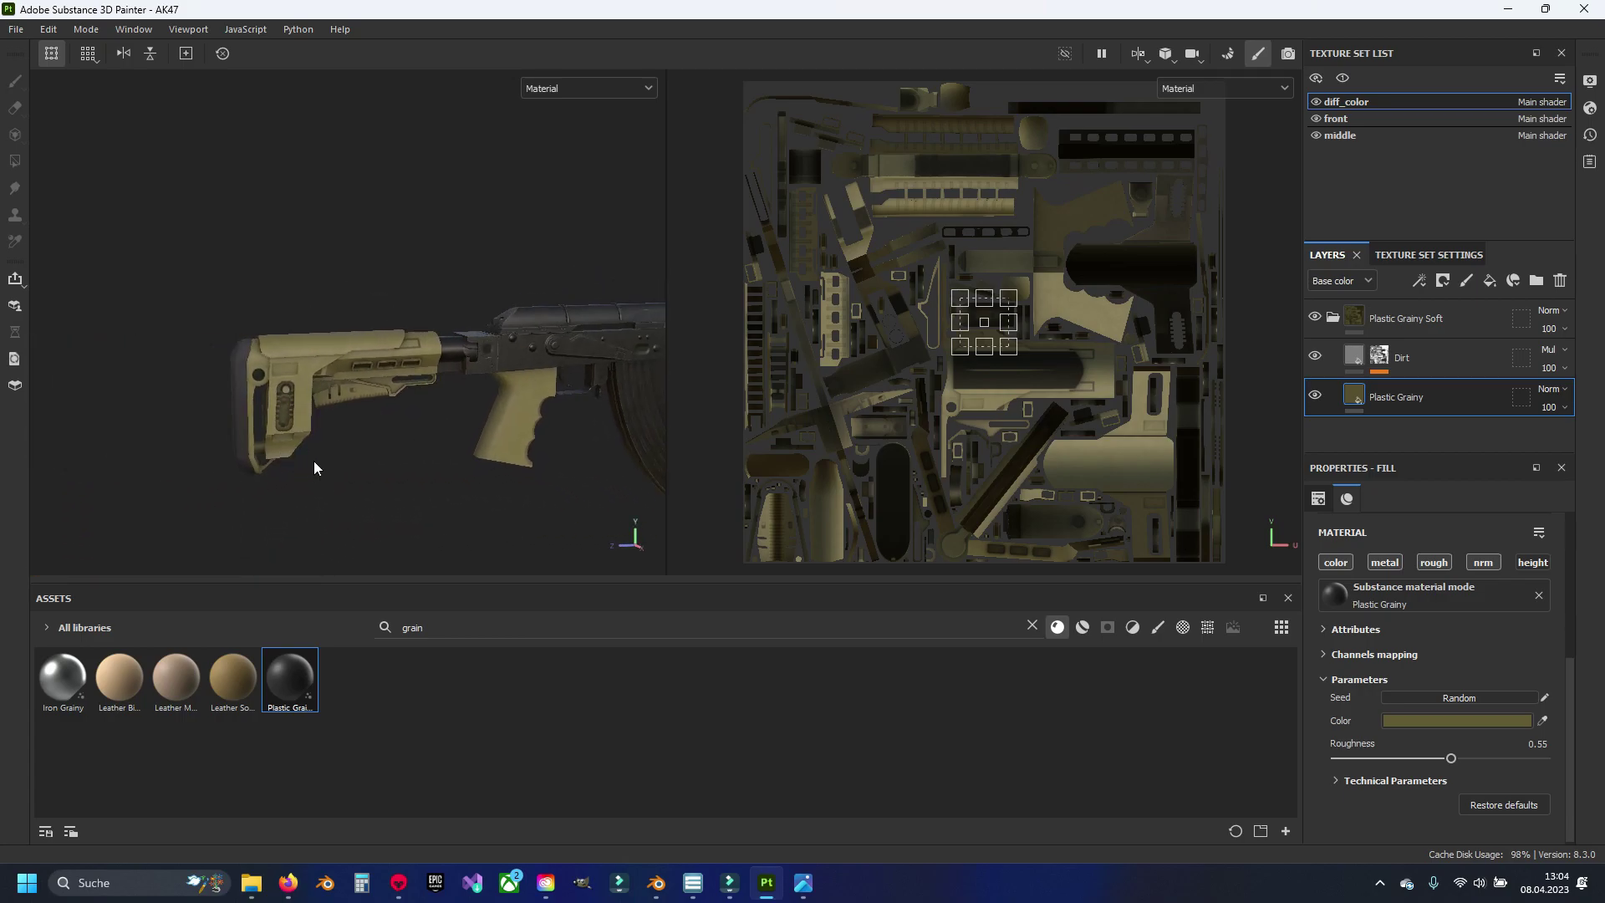
scroll(363, 416, "up", 2)
scroll(363, 416, "up", 3)
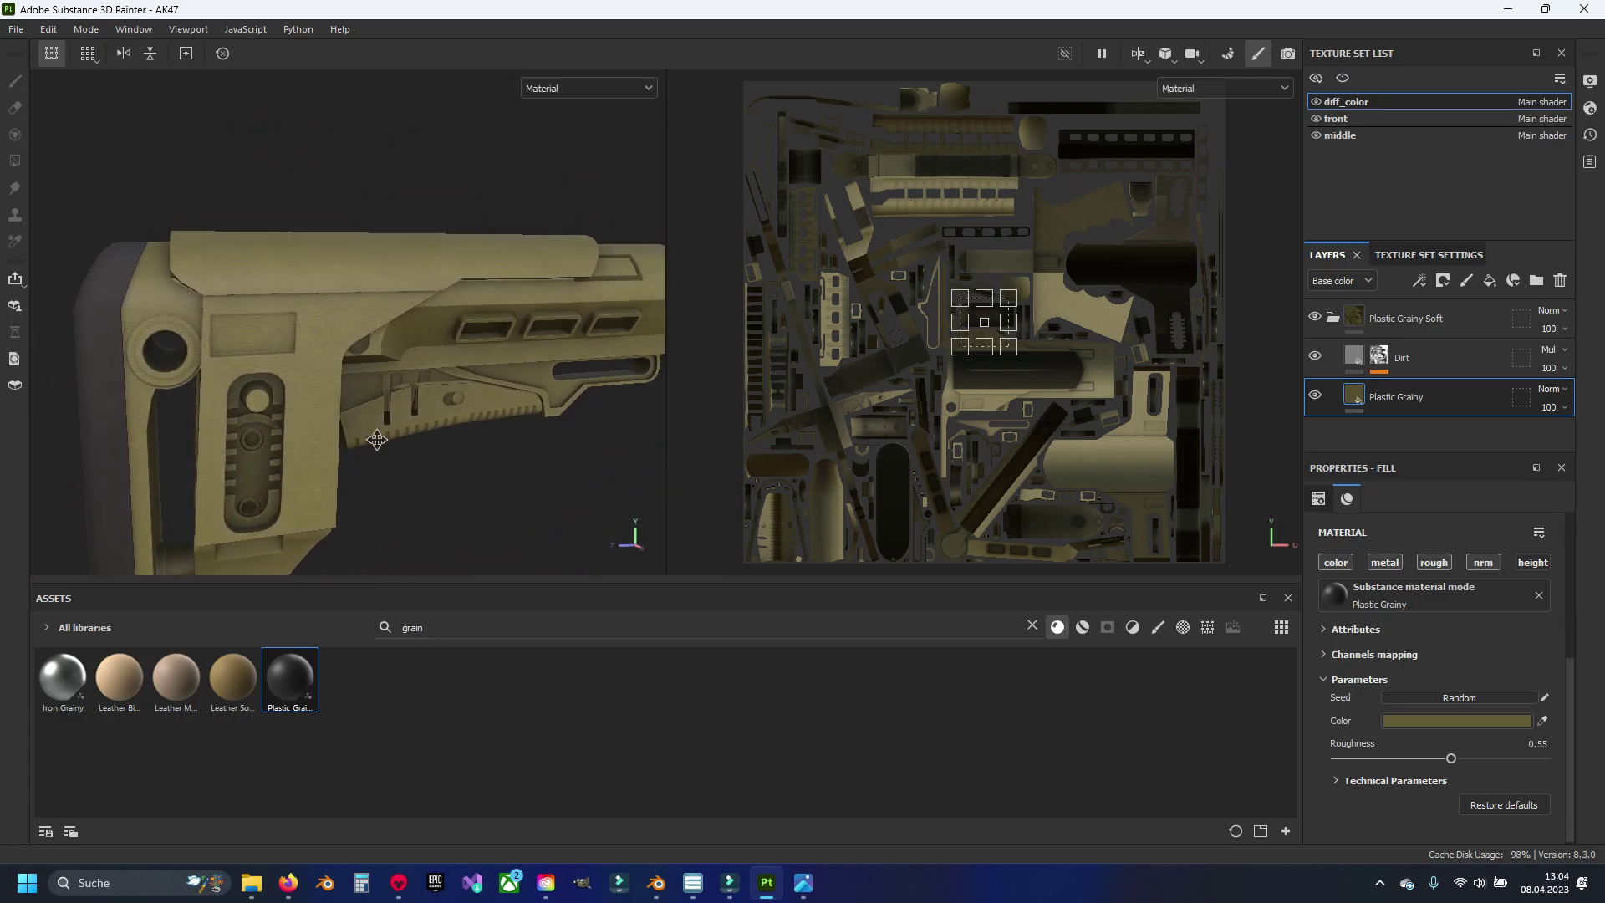
left_click(1466, 720)
left_click_drag(1316, 701, 1319, 684)
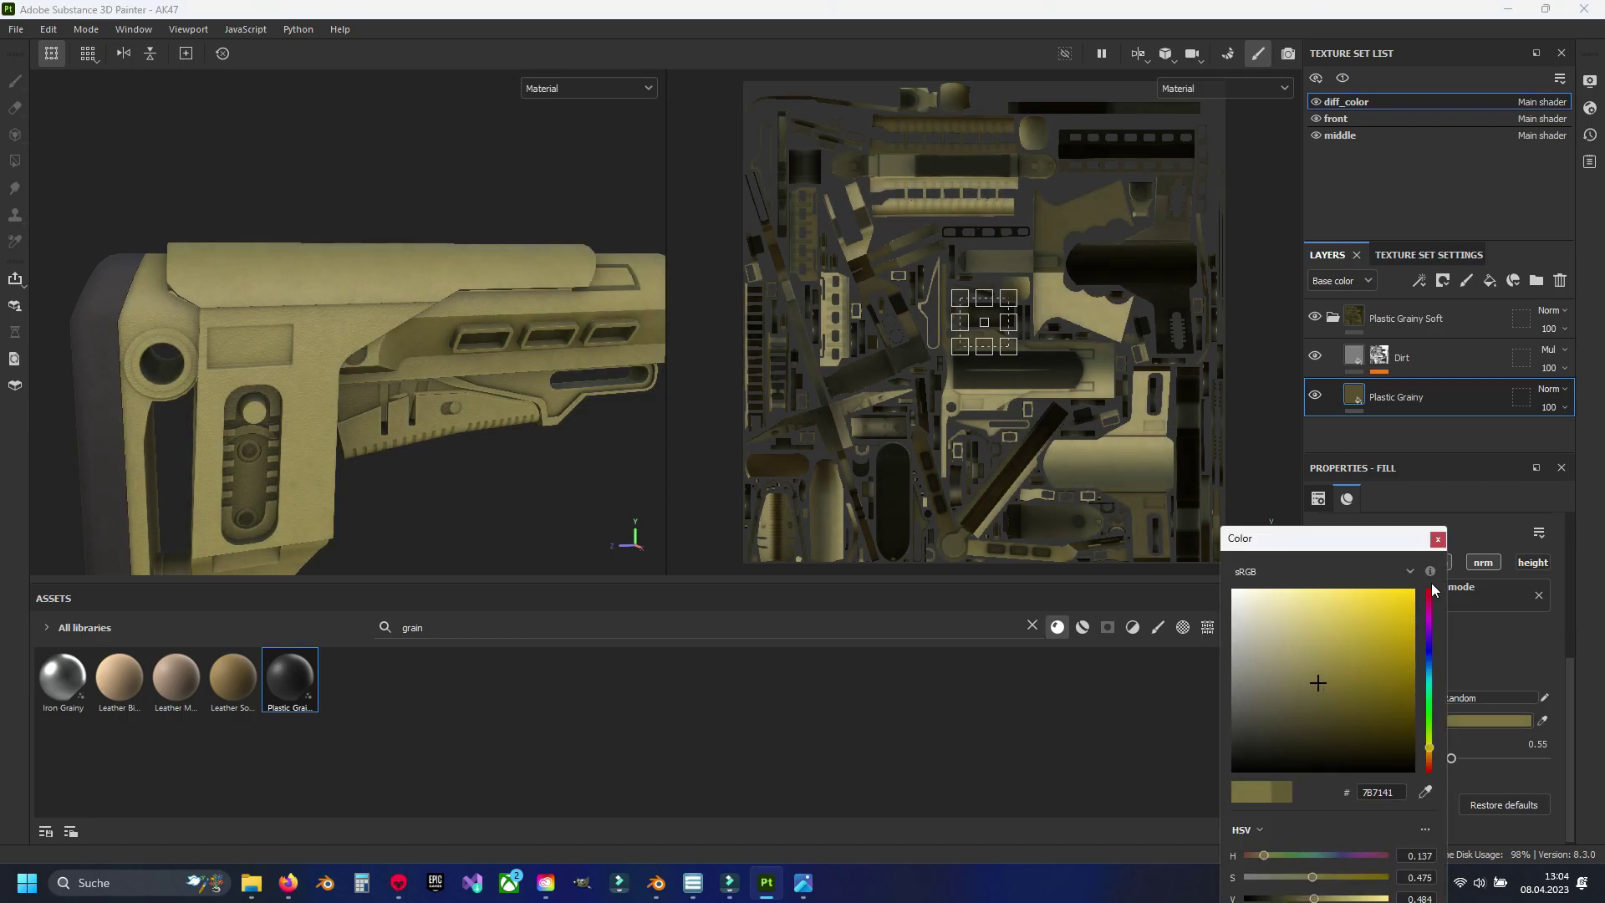
left_click(1438, 539)
Step: Settle Plastic Grainy on a slightly darker tan 5B532E and restore the White Speckles layer
scroll(494, 453, "down", 3)
middle_click_drag(494, 453, 436, 400)
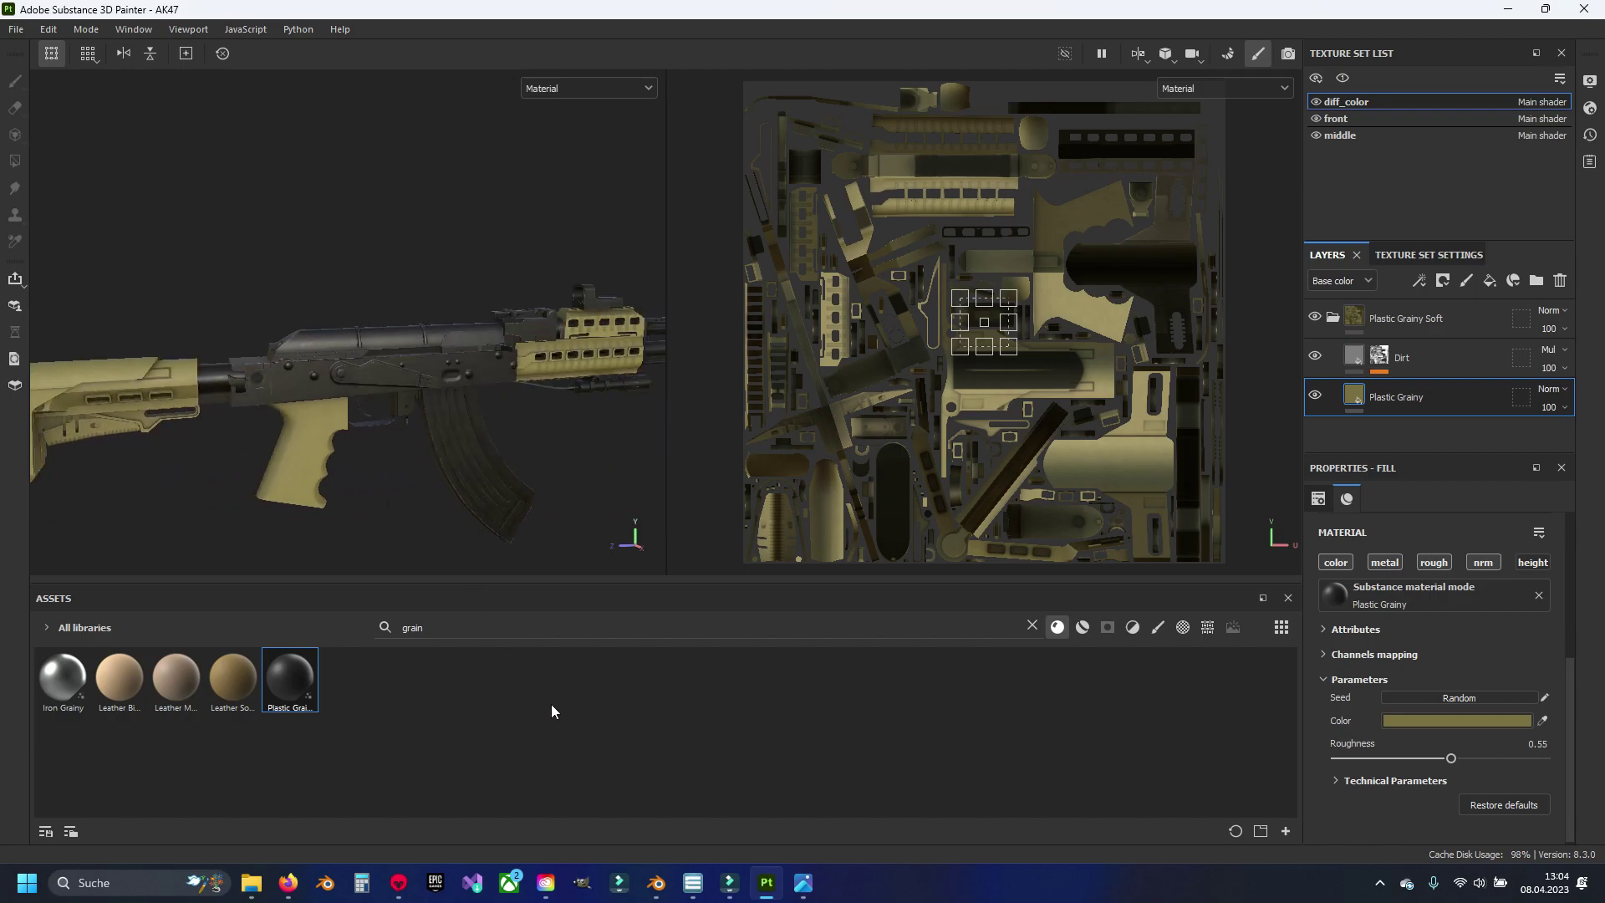
left_click(803, 883)
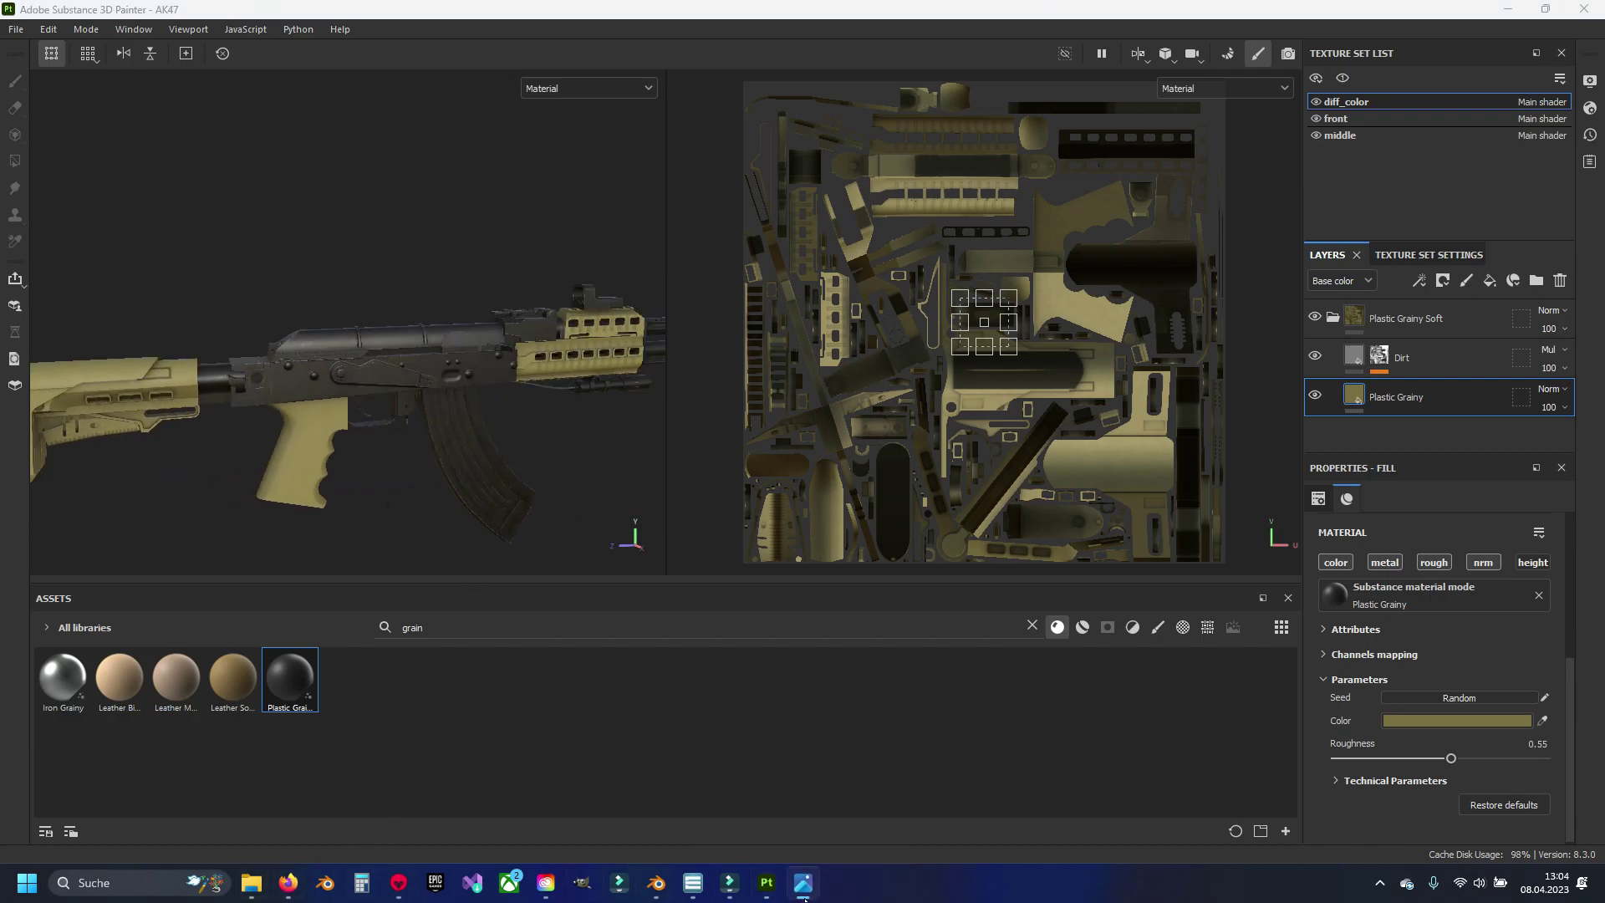
middle_click_drag(280, 462, 420, 439)
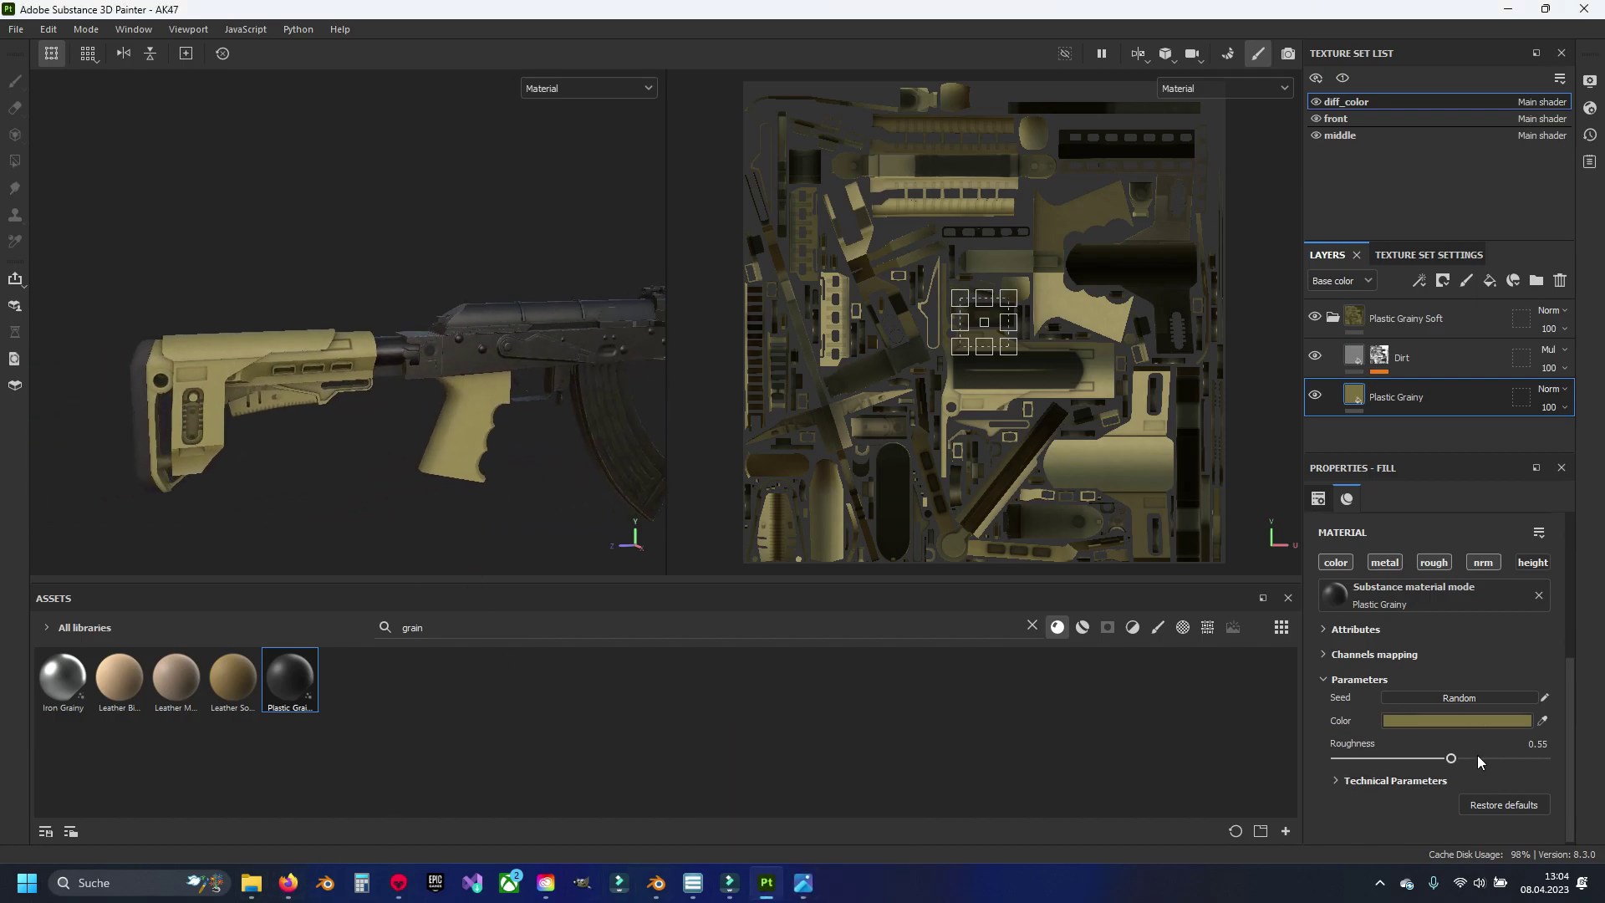
left_click(1431, 719)
left_click(1319, 697)
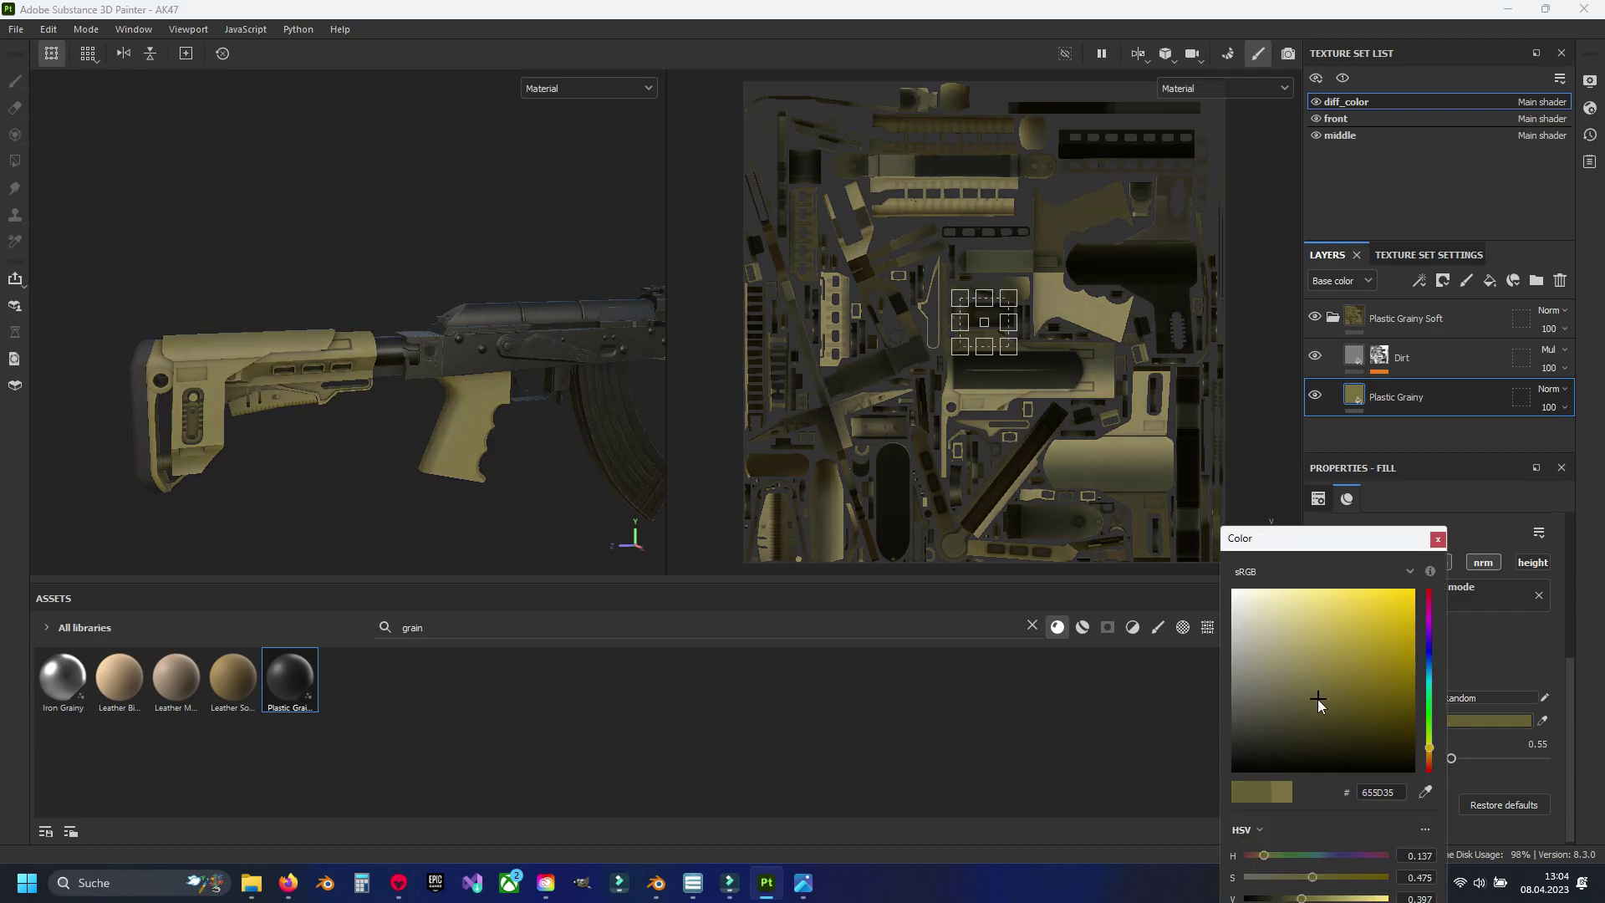
left_click_drag(1318, 700, 1325, 702)
left_click(1438, 538)
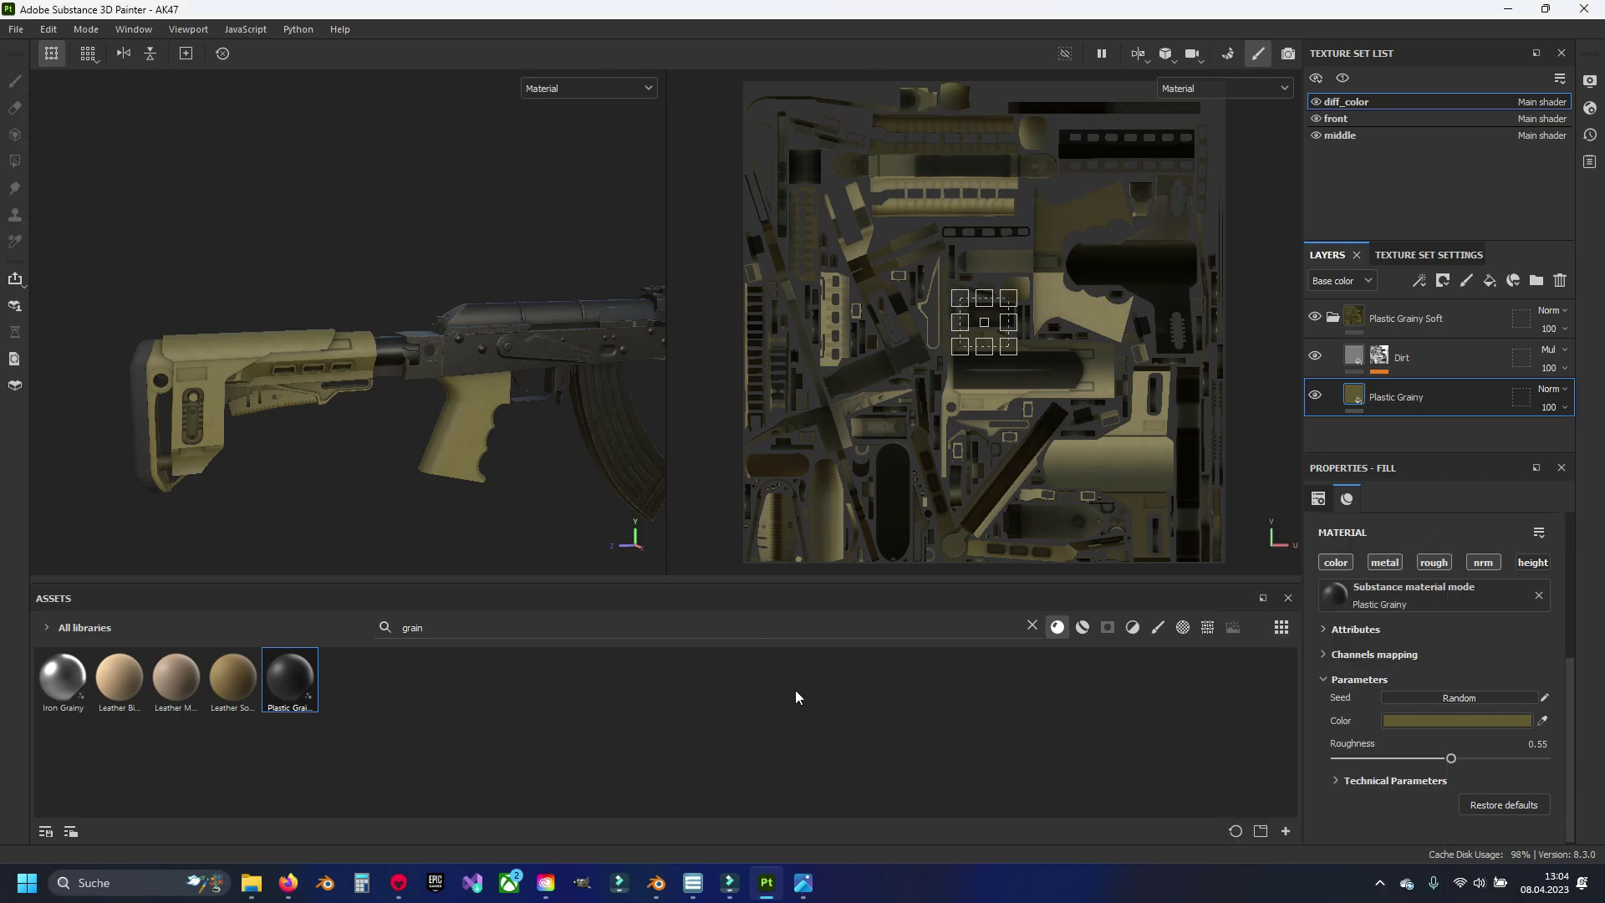
key("ctrl+v")
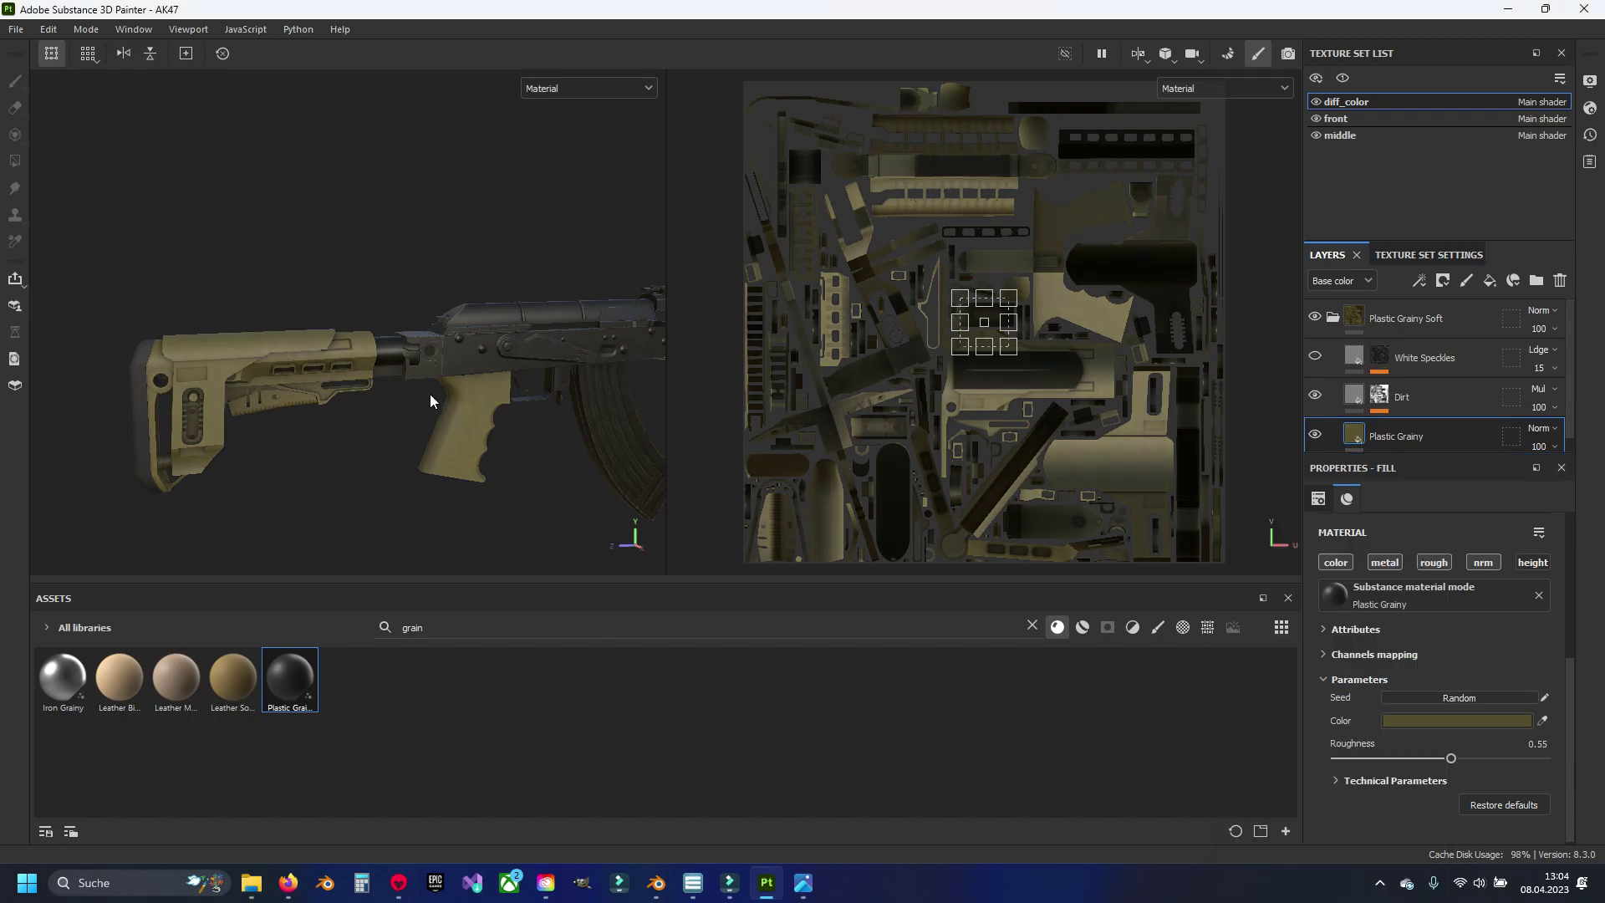
Step: Orbit in close on the receiver beside the tan handguard, then collapse the Plastic Grainy Soft group
left_click_drag(430, 393, 424, 398, "alt")
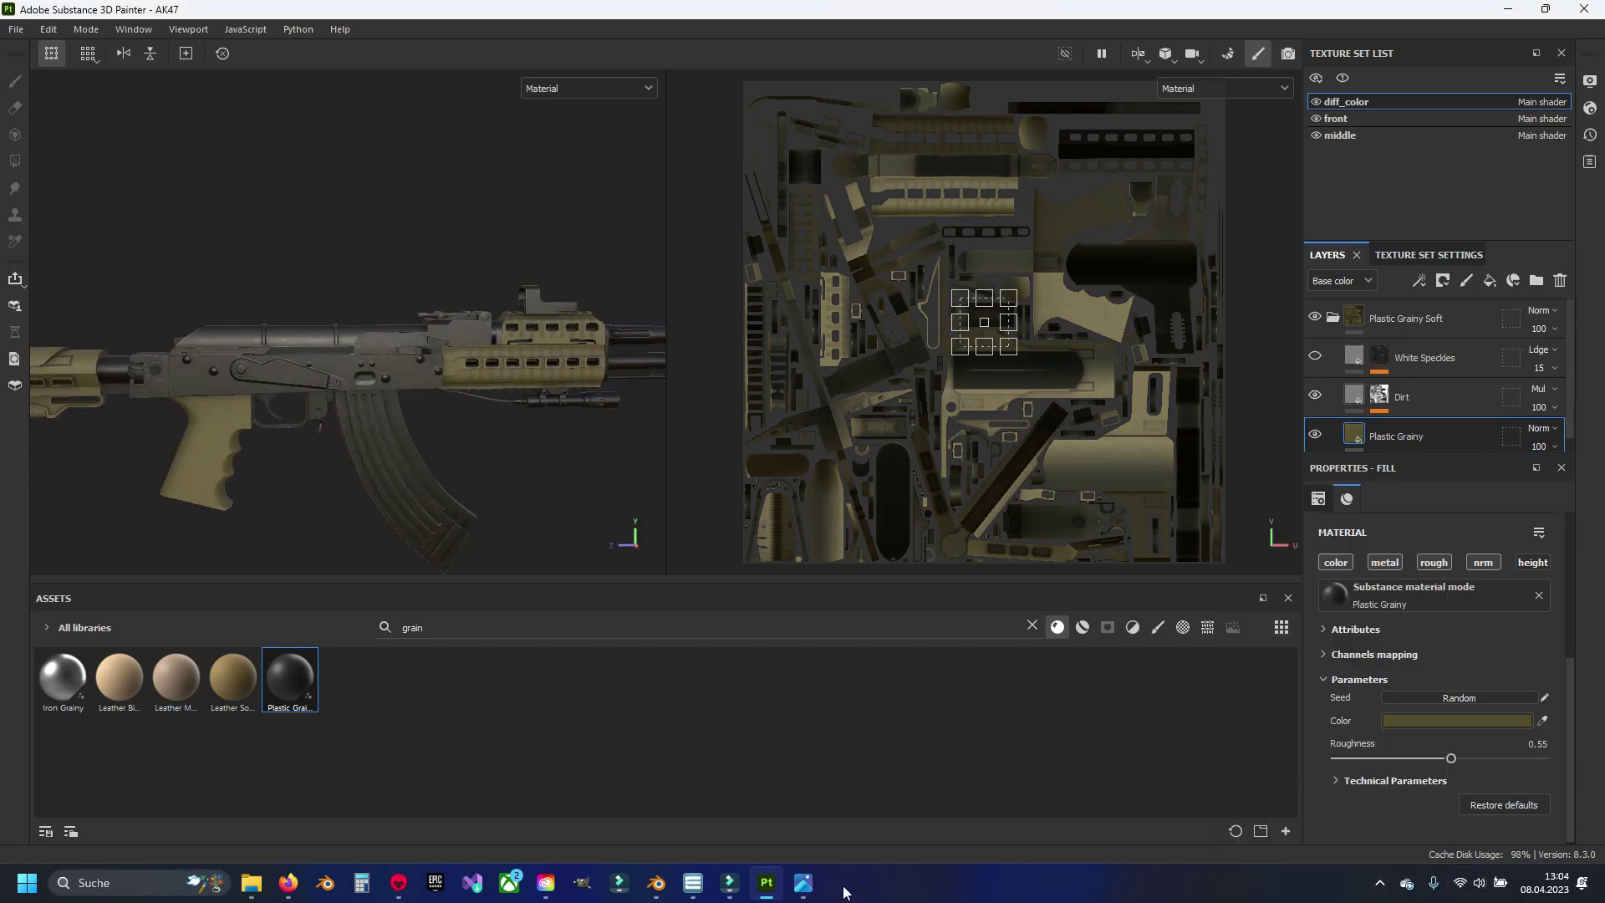
left_click(803, 883)
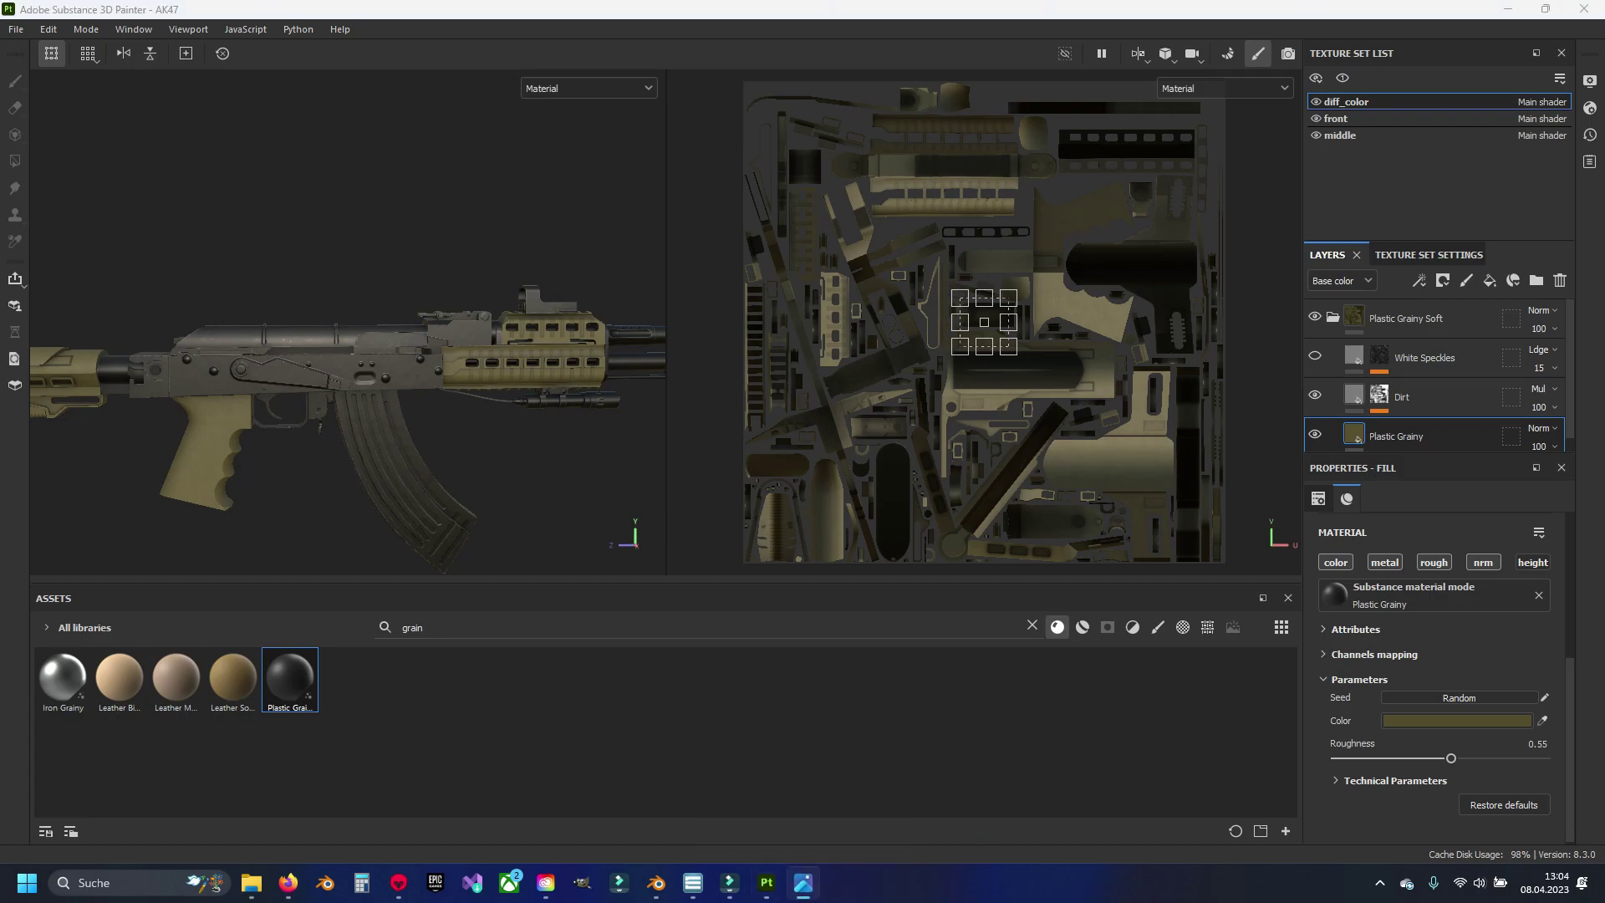
left_click_drag(379, 433, 250, 360, "alt")
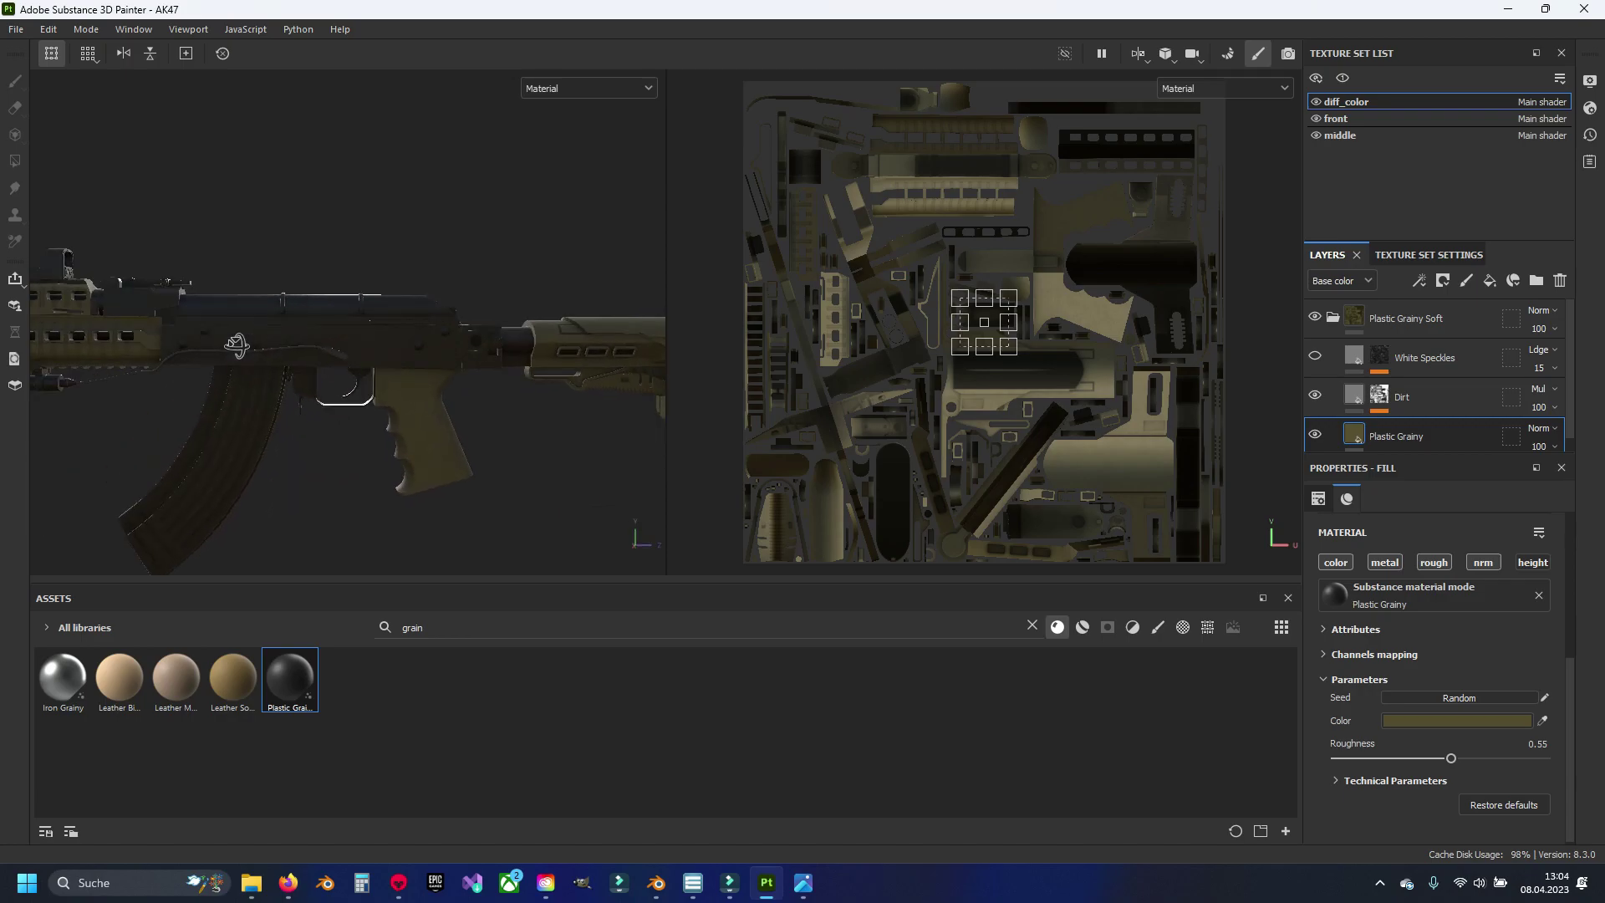
scroll(352, 374, "up", 2)
scroll(449, 370, "up", 2)
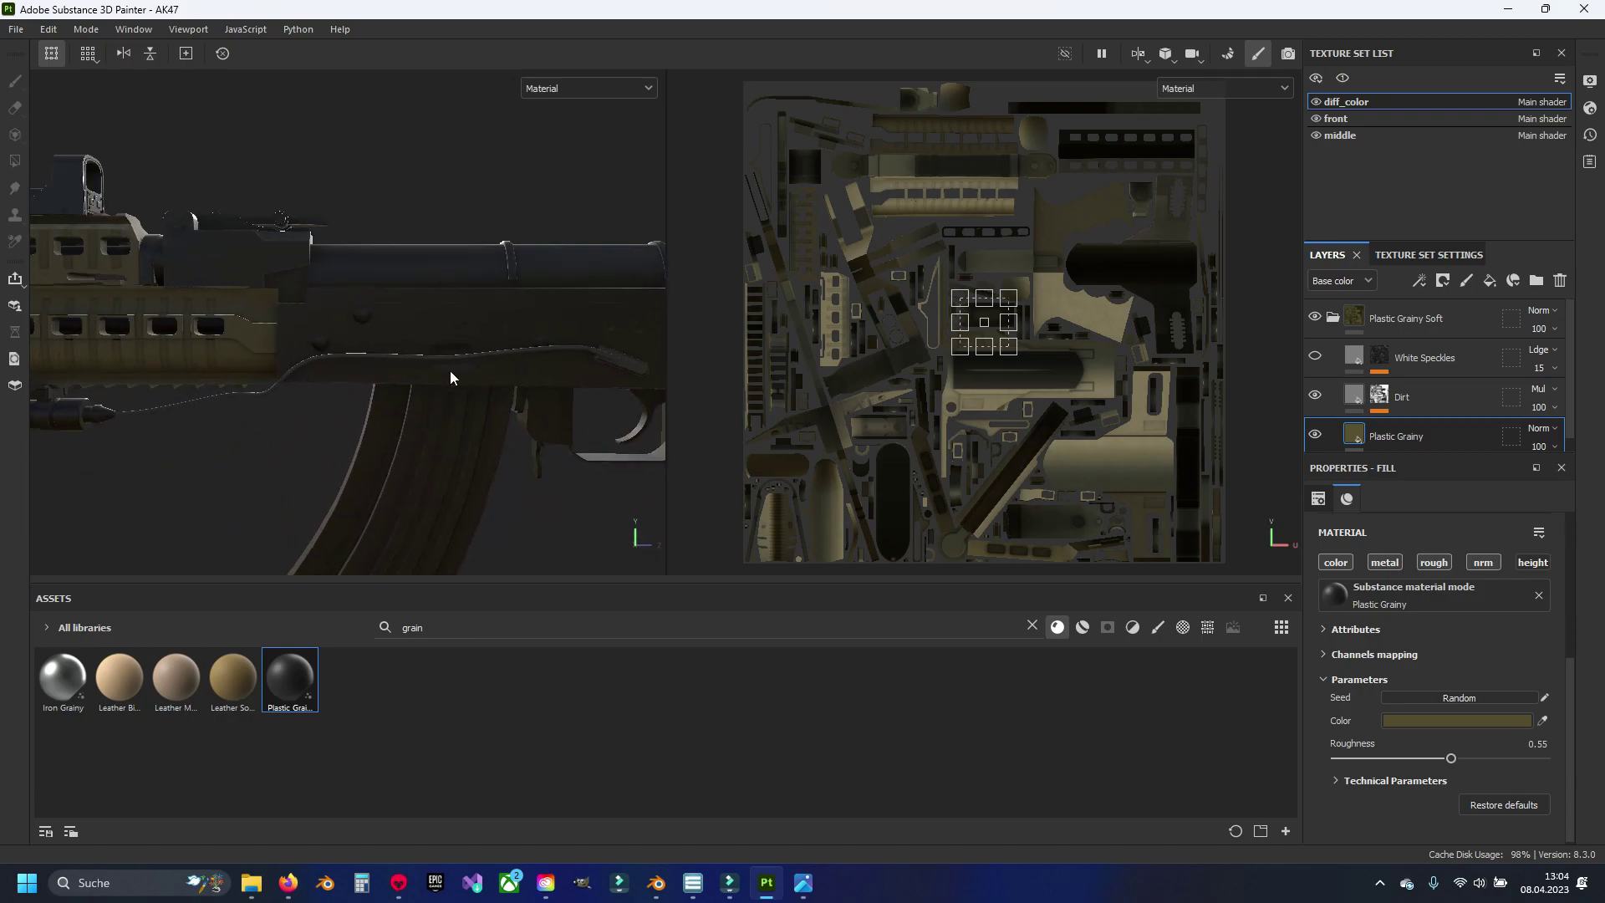
scroll(323, 369, "up", 2)
left_click_drag(323, 369, 404, 377, "alt")
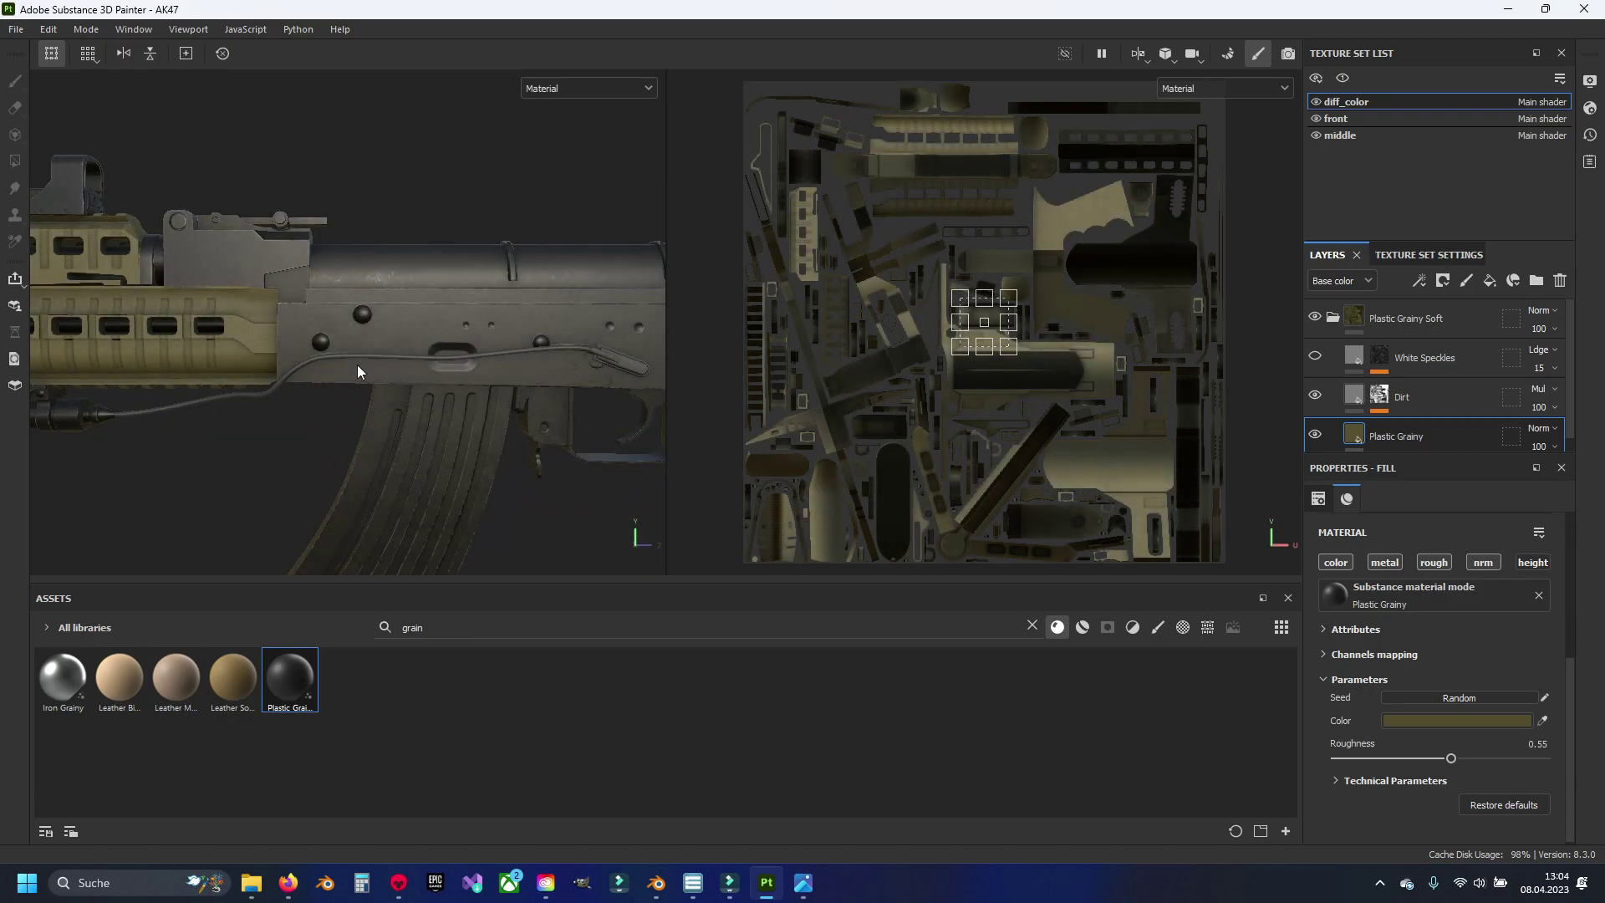
scroll(407, 368, "up", 3)
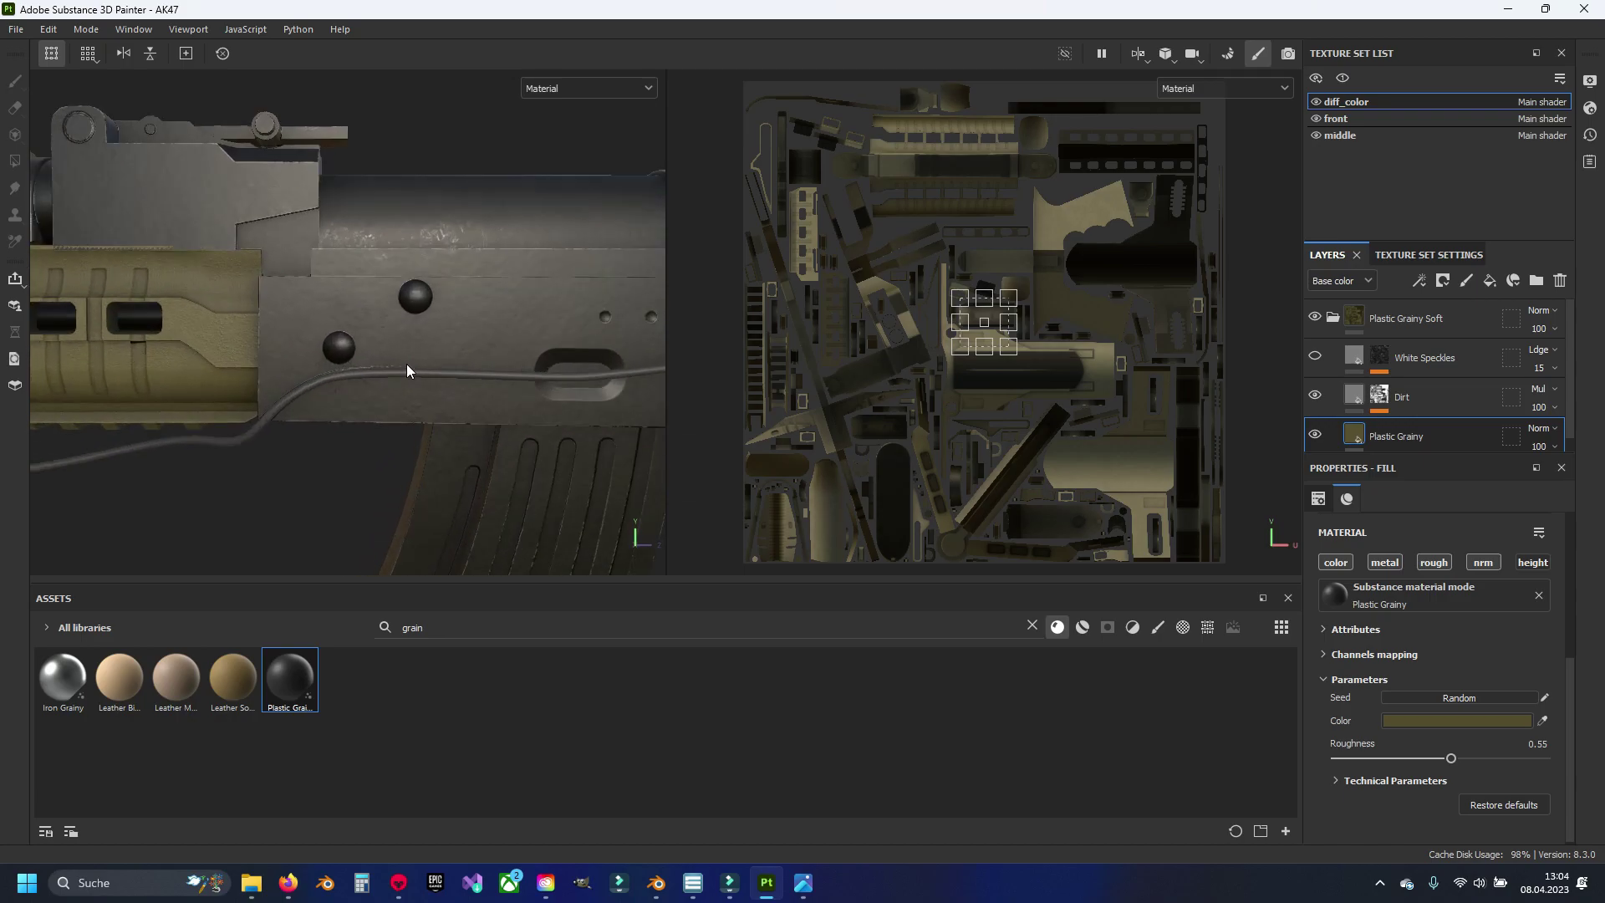
left_click_drag(406, 364, 400, 343, "alt")
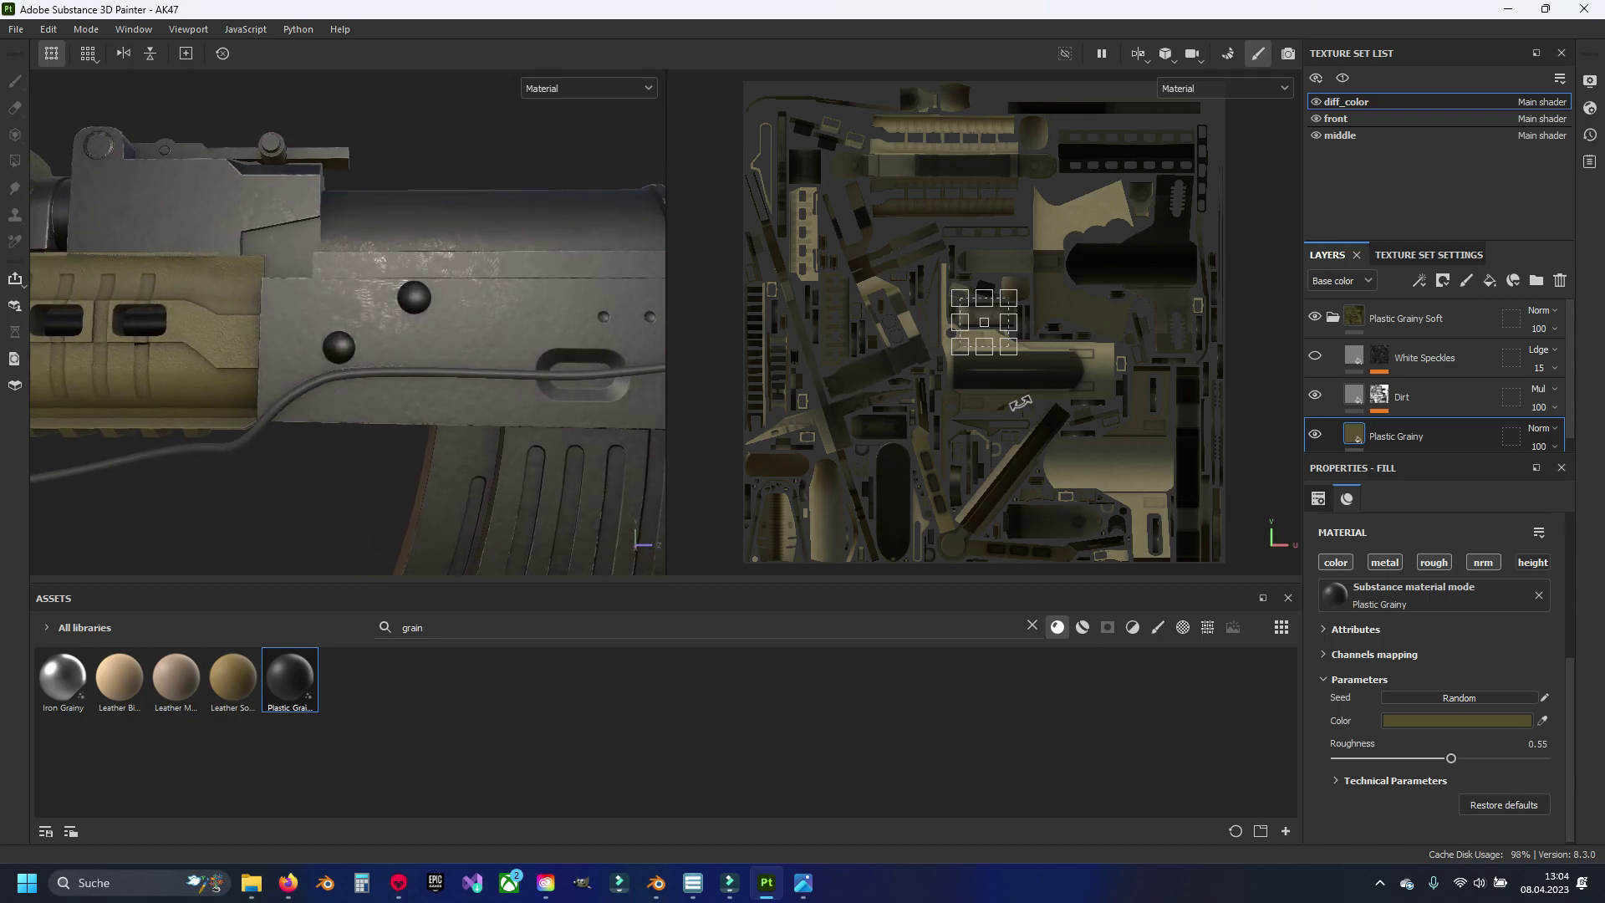
left_click(1330, 318)
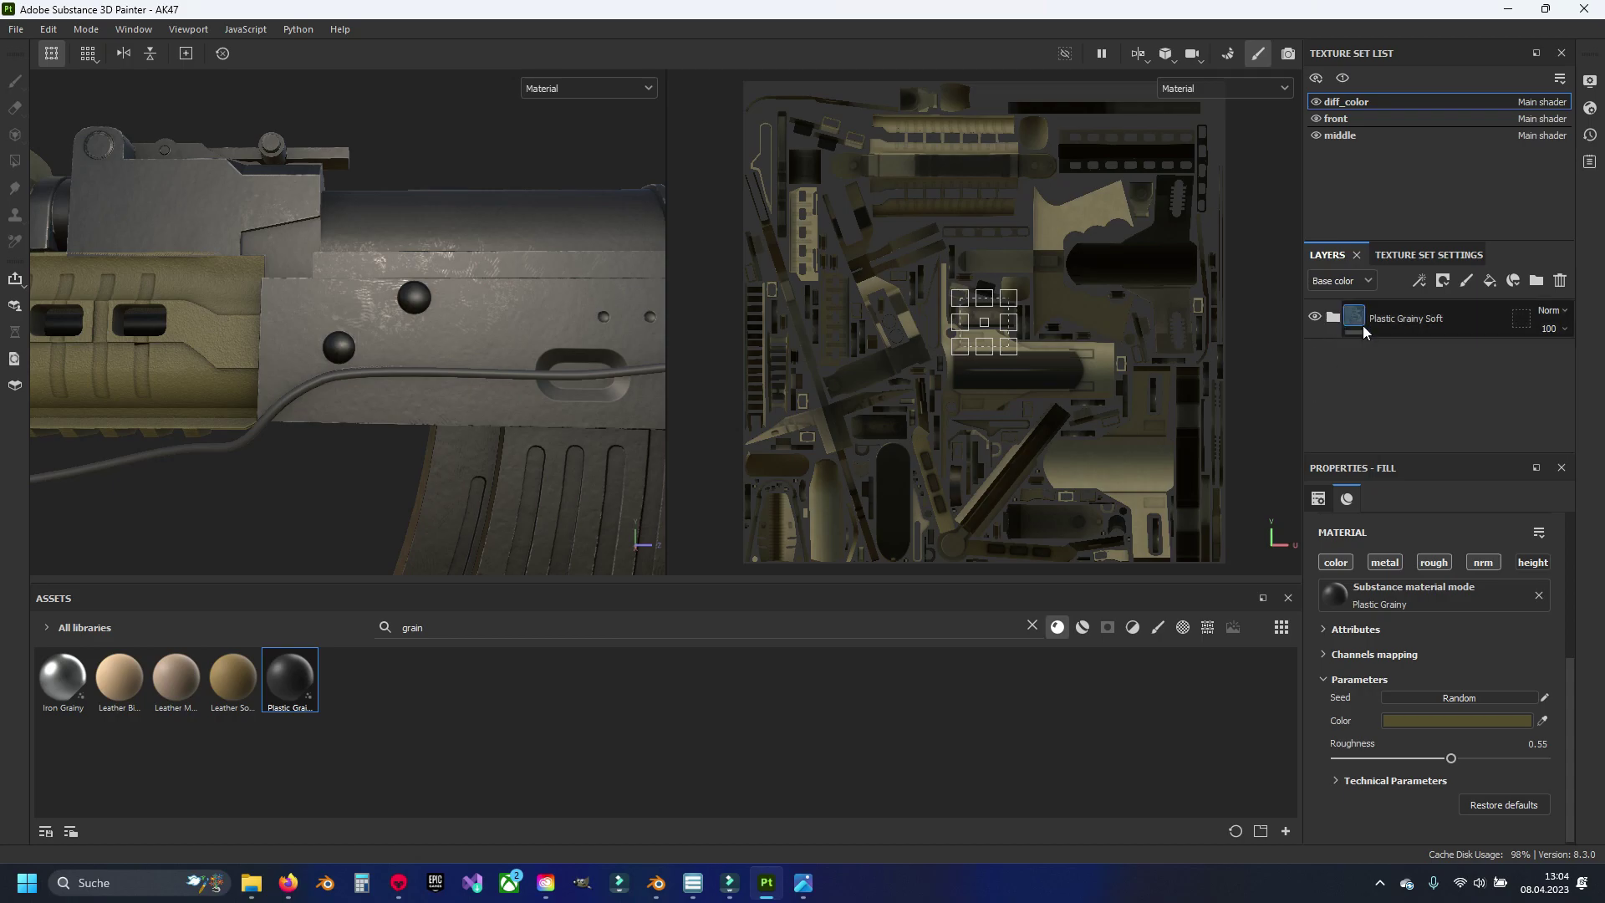
Step: Add a new Layer 1 in the middle texture set above the Plastic Armor Matte group
left_click(1341, 136)
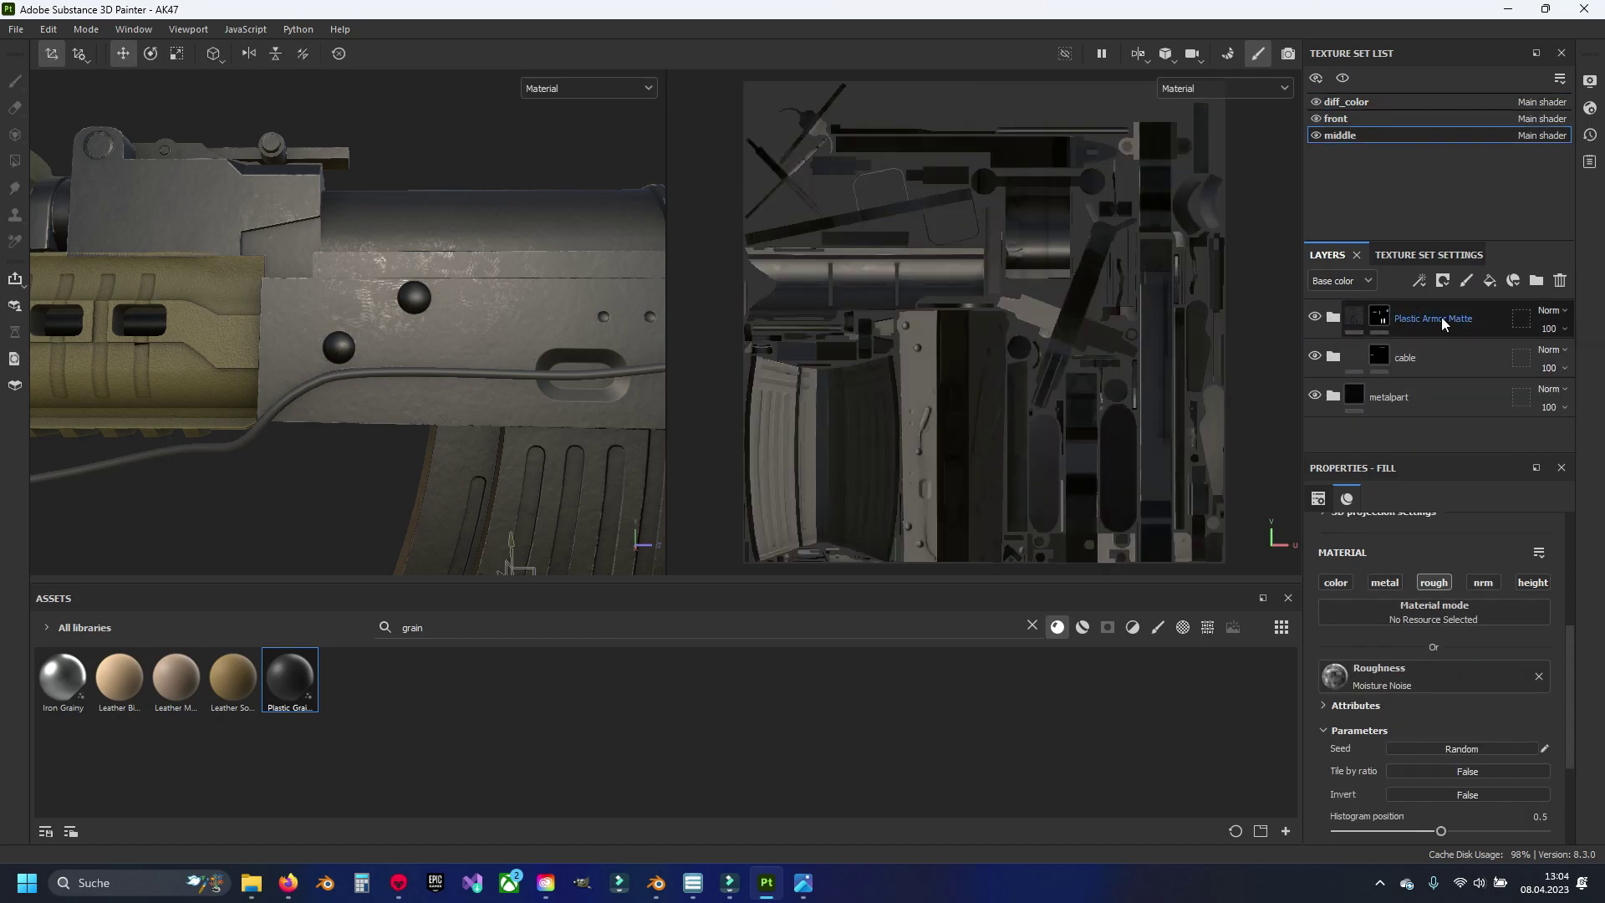
left_click(1468, 282)
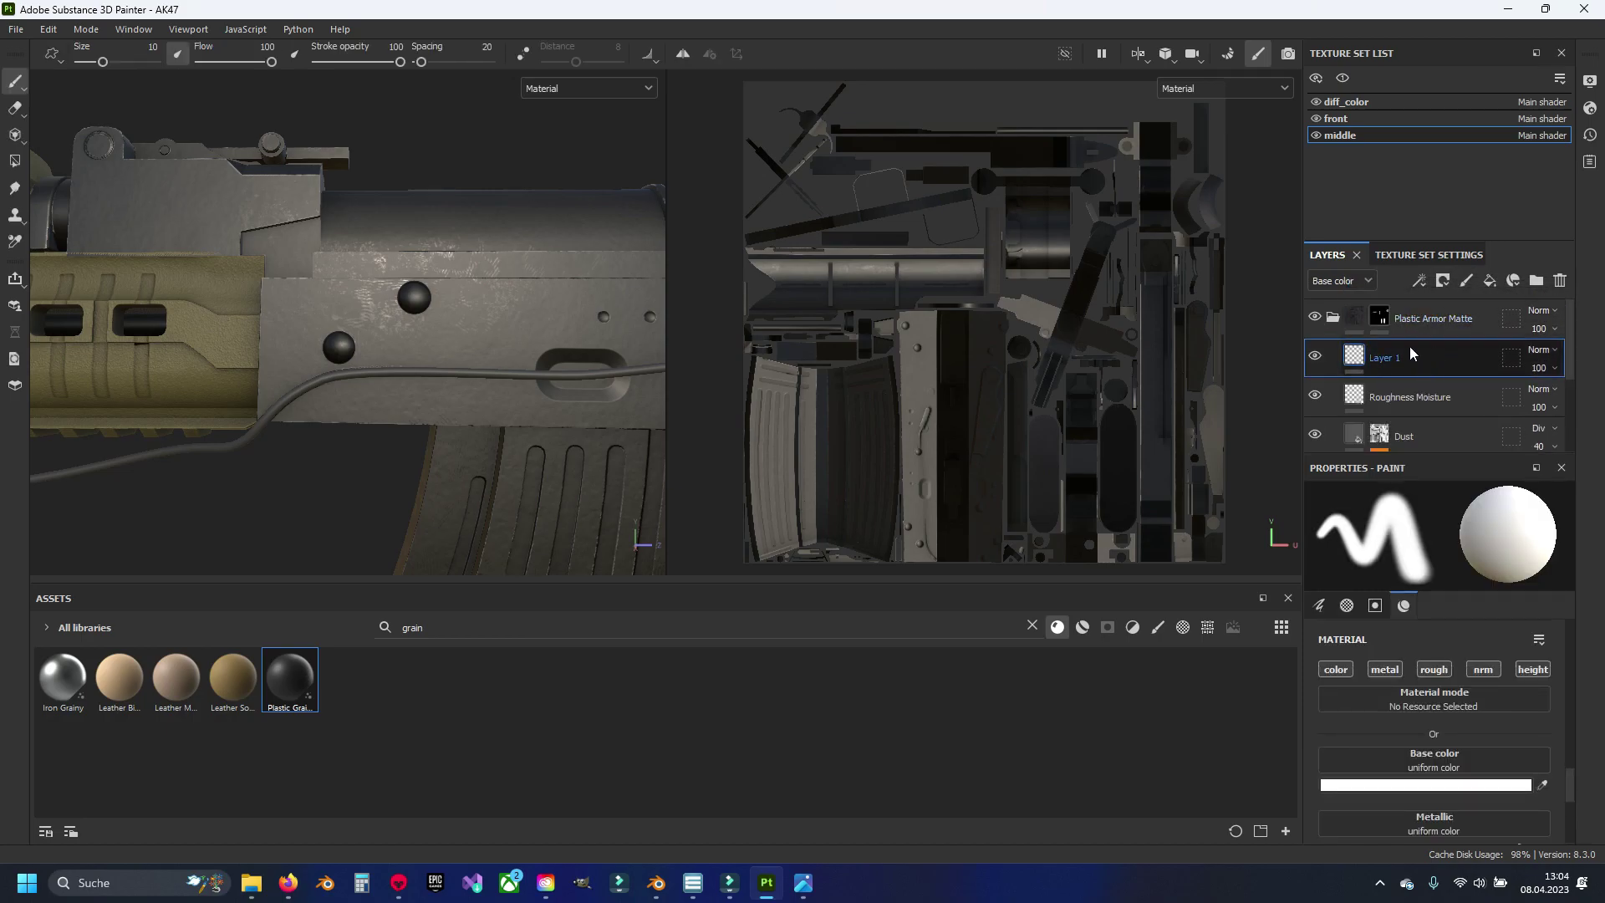
left_click_drag(1387, 358, 1406, 309)
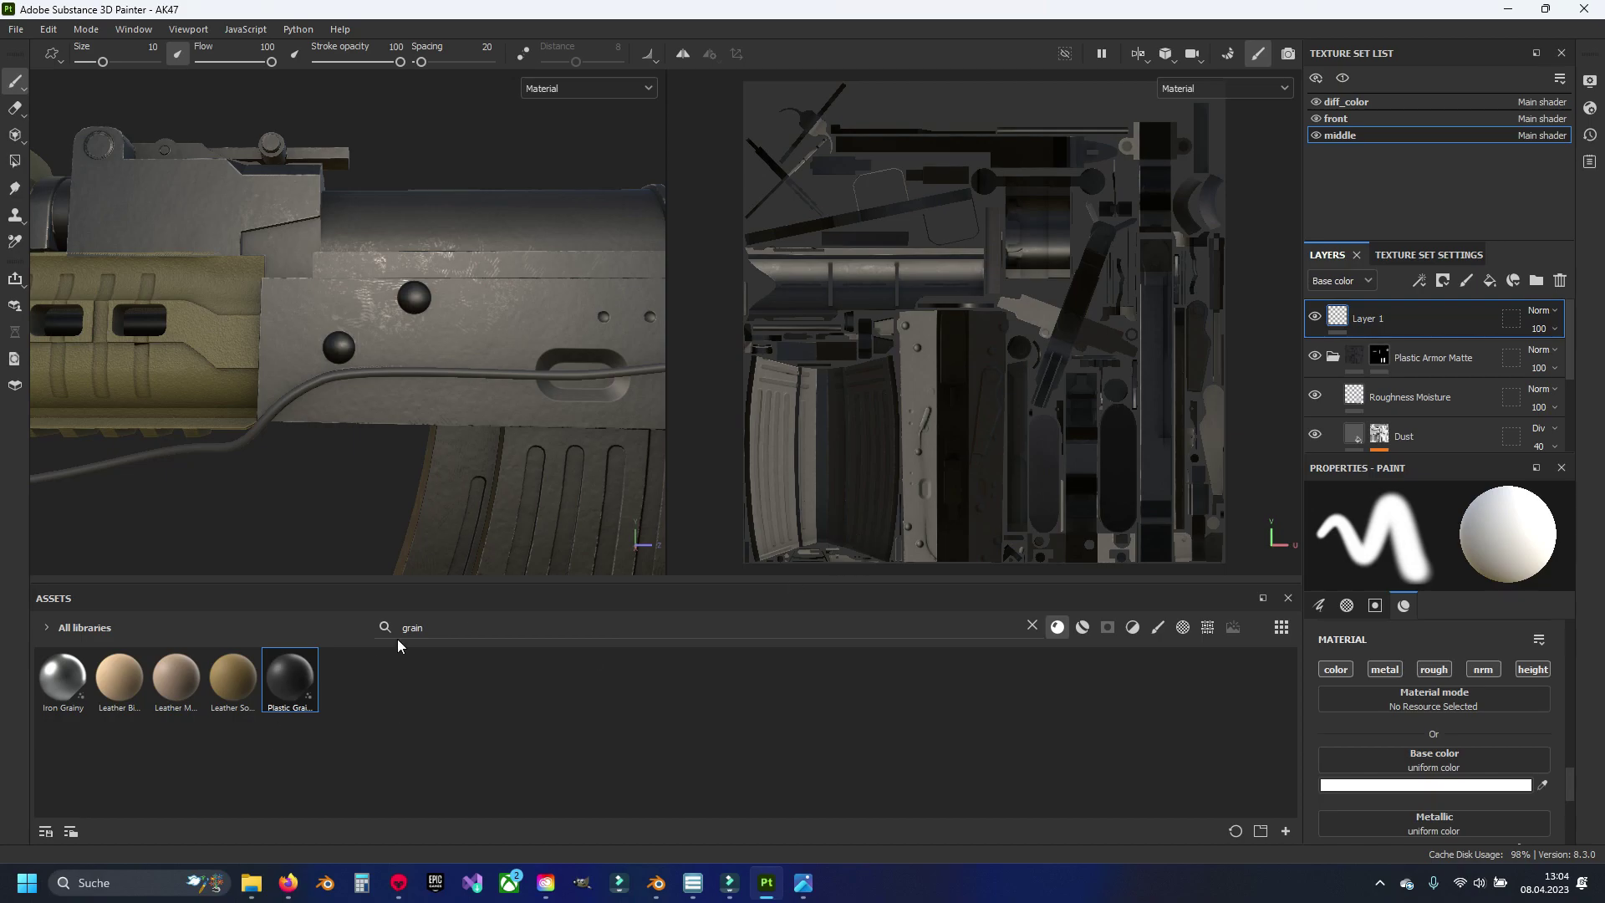
Step: Clear the 'grain' asset search, filter to Alphas, and load a Font alpha onto the brush
key("BackSpace")
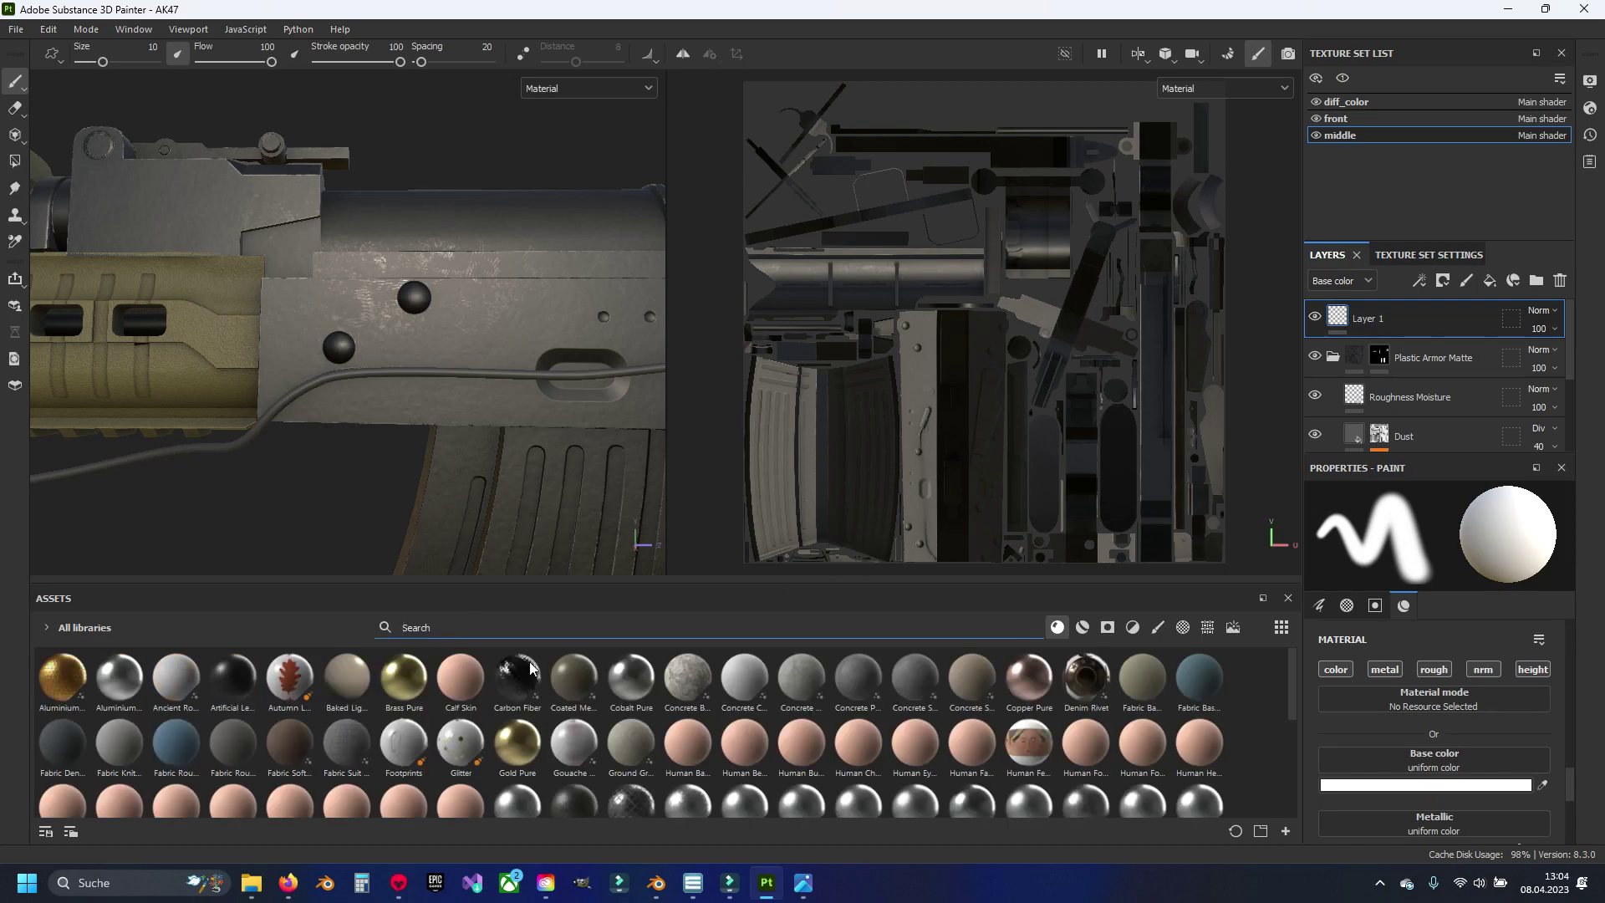
left_click(1183, 627)
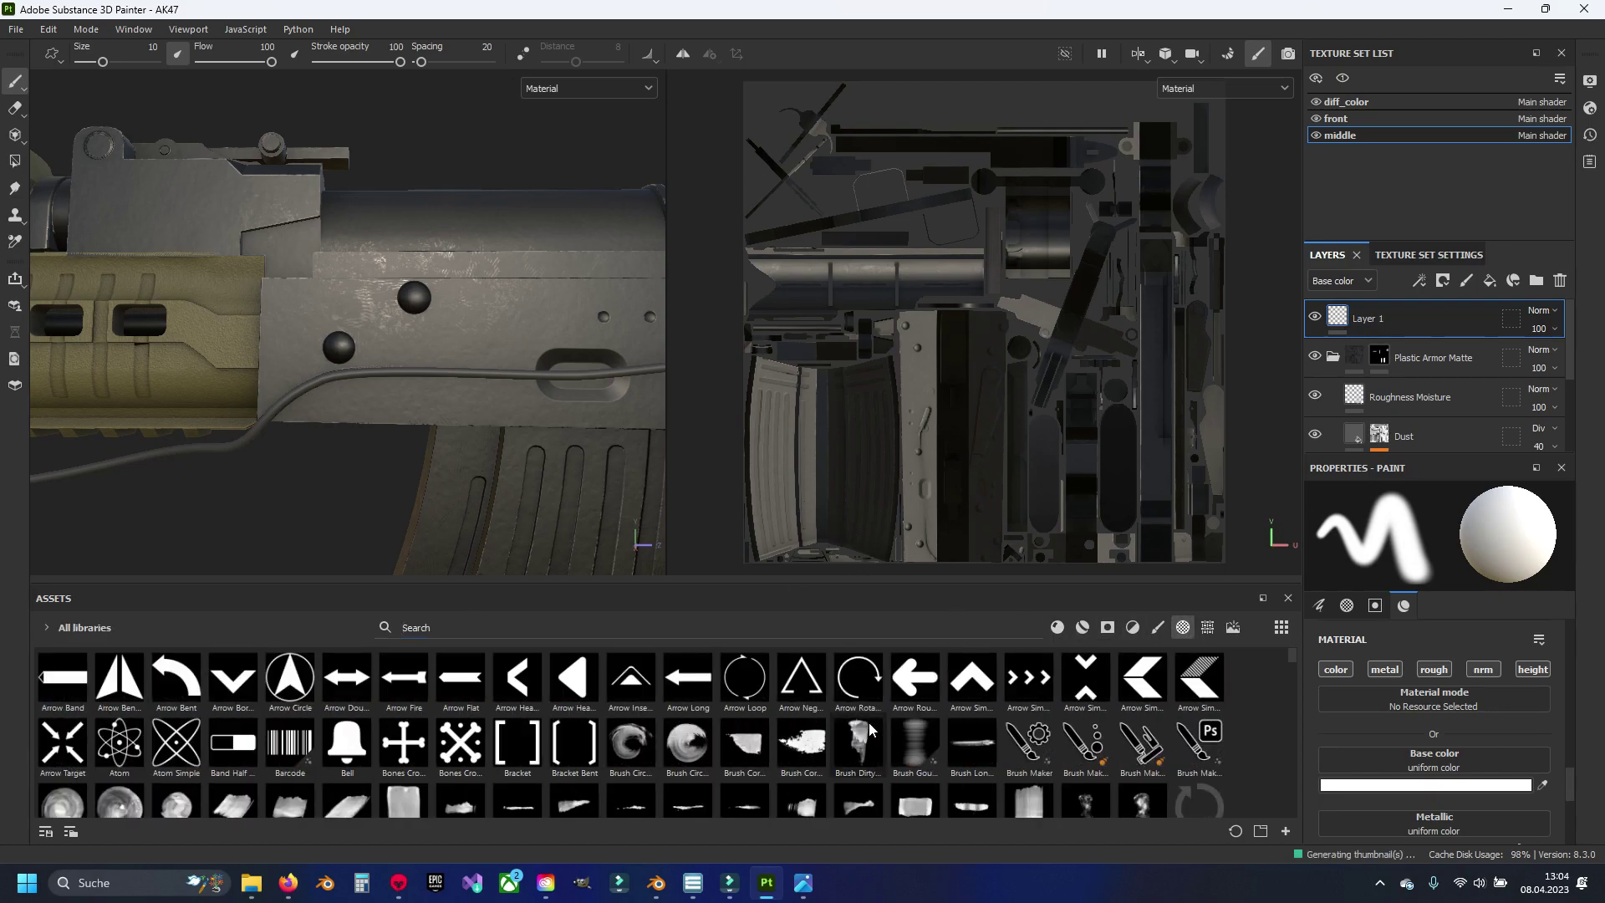
scroll(893, 719, "down", 3)
scroll(896, 724, "down", 2)
scroll(895, 724, "down", 3)
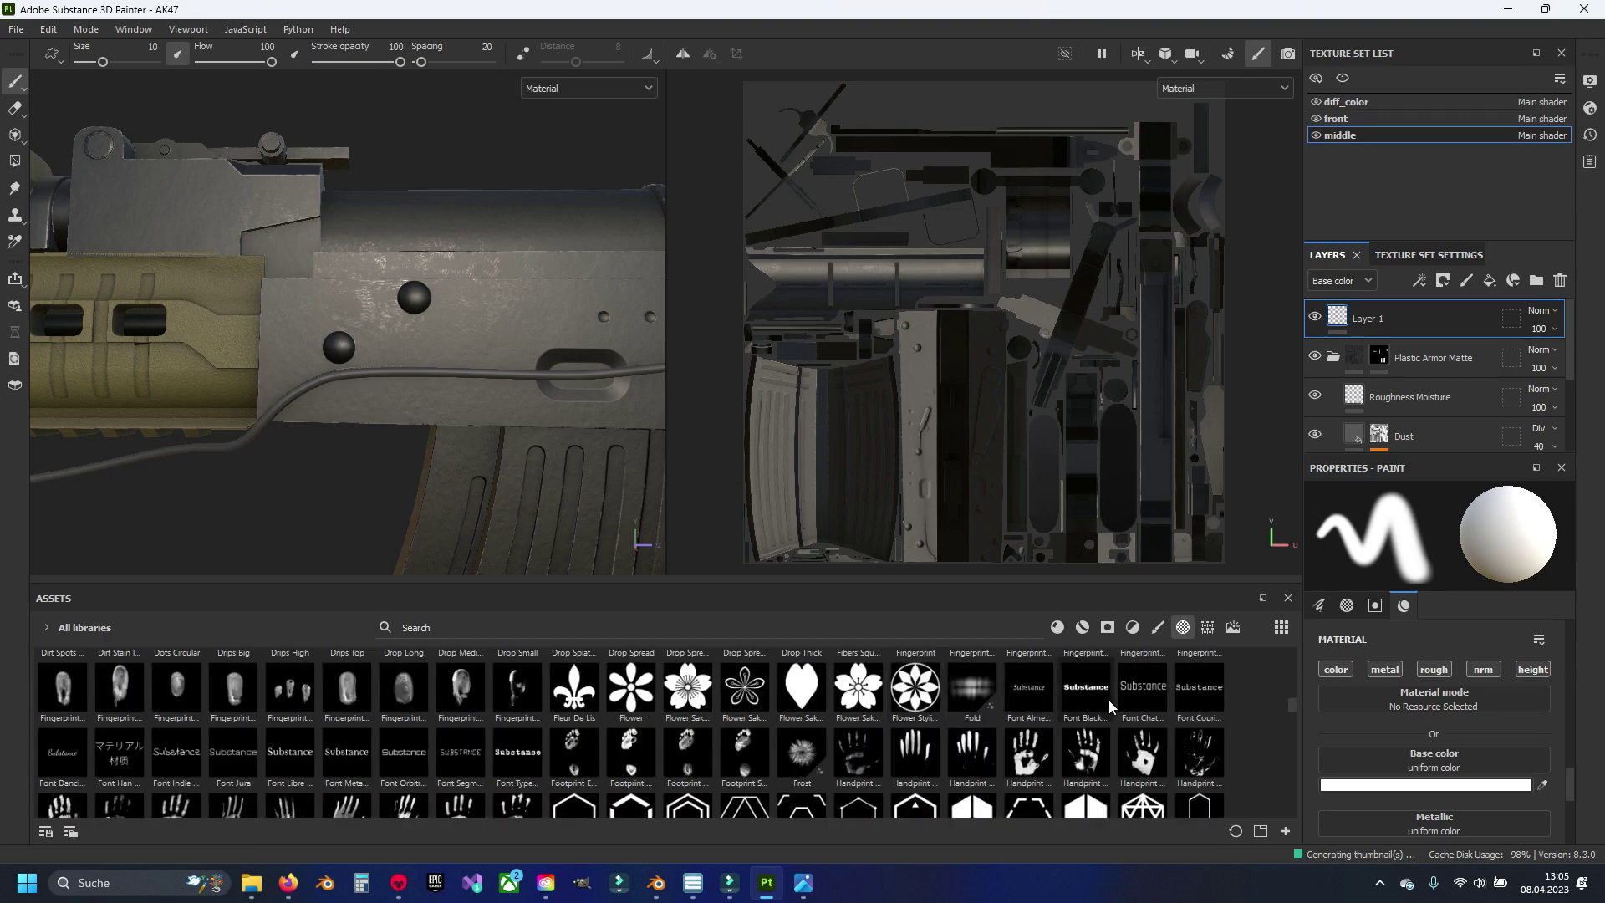
left_click(1151, 695)
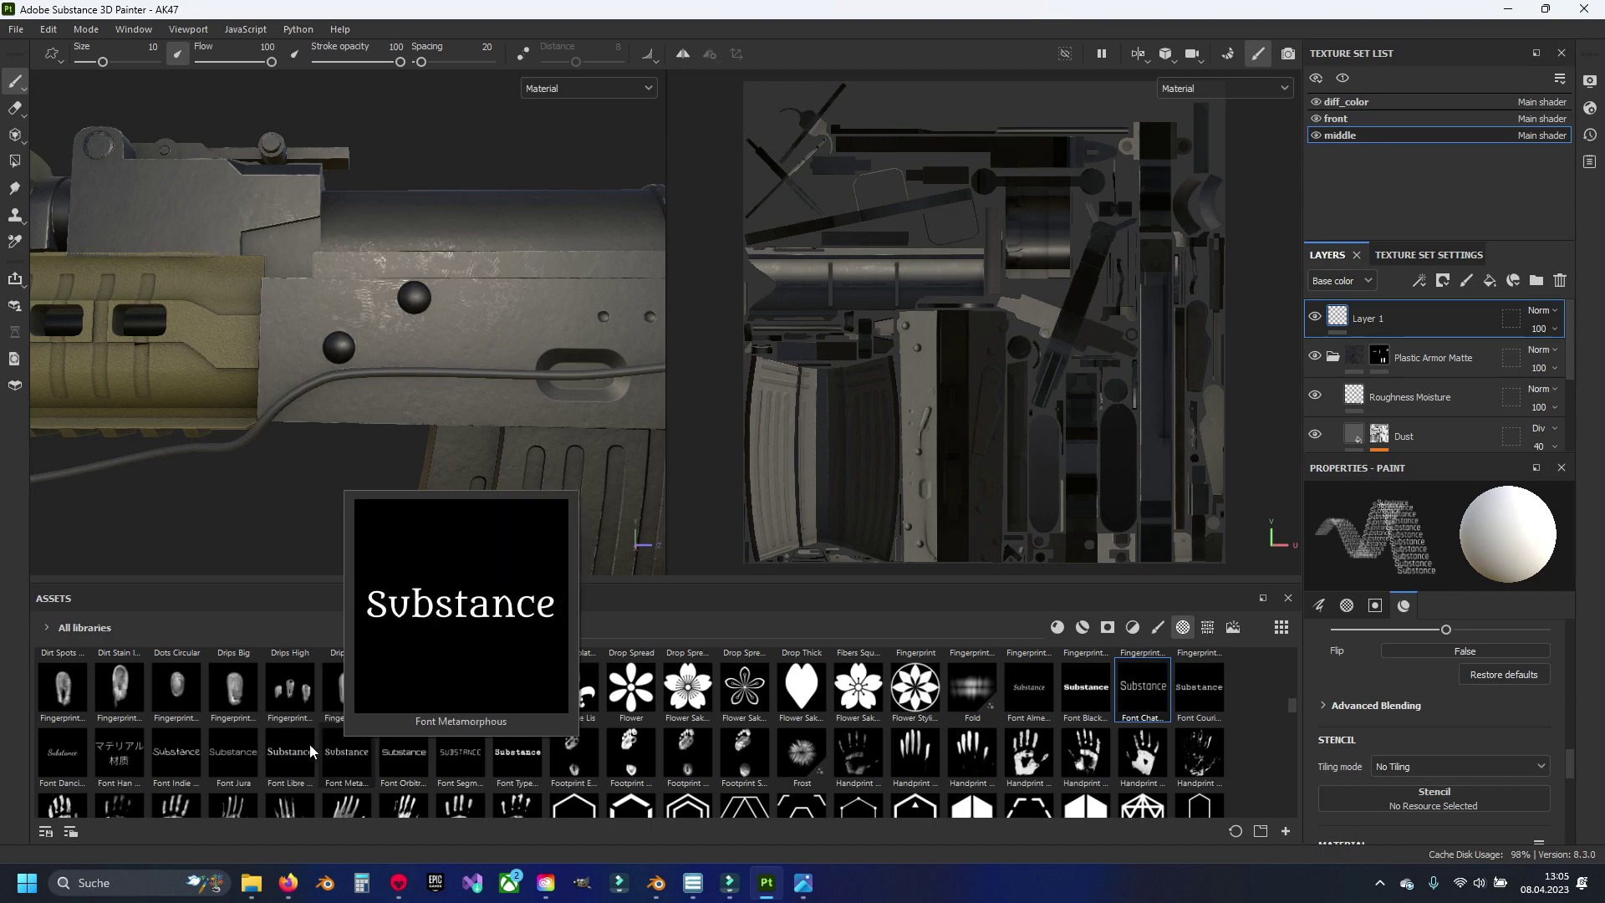
Step: Switch the brush alpha to Font Orbitron with text SDM and enlarge it over the receiver
left_click(426, 752)
scroll(1455, 743, "down", 2)
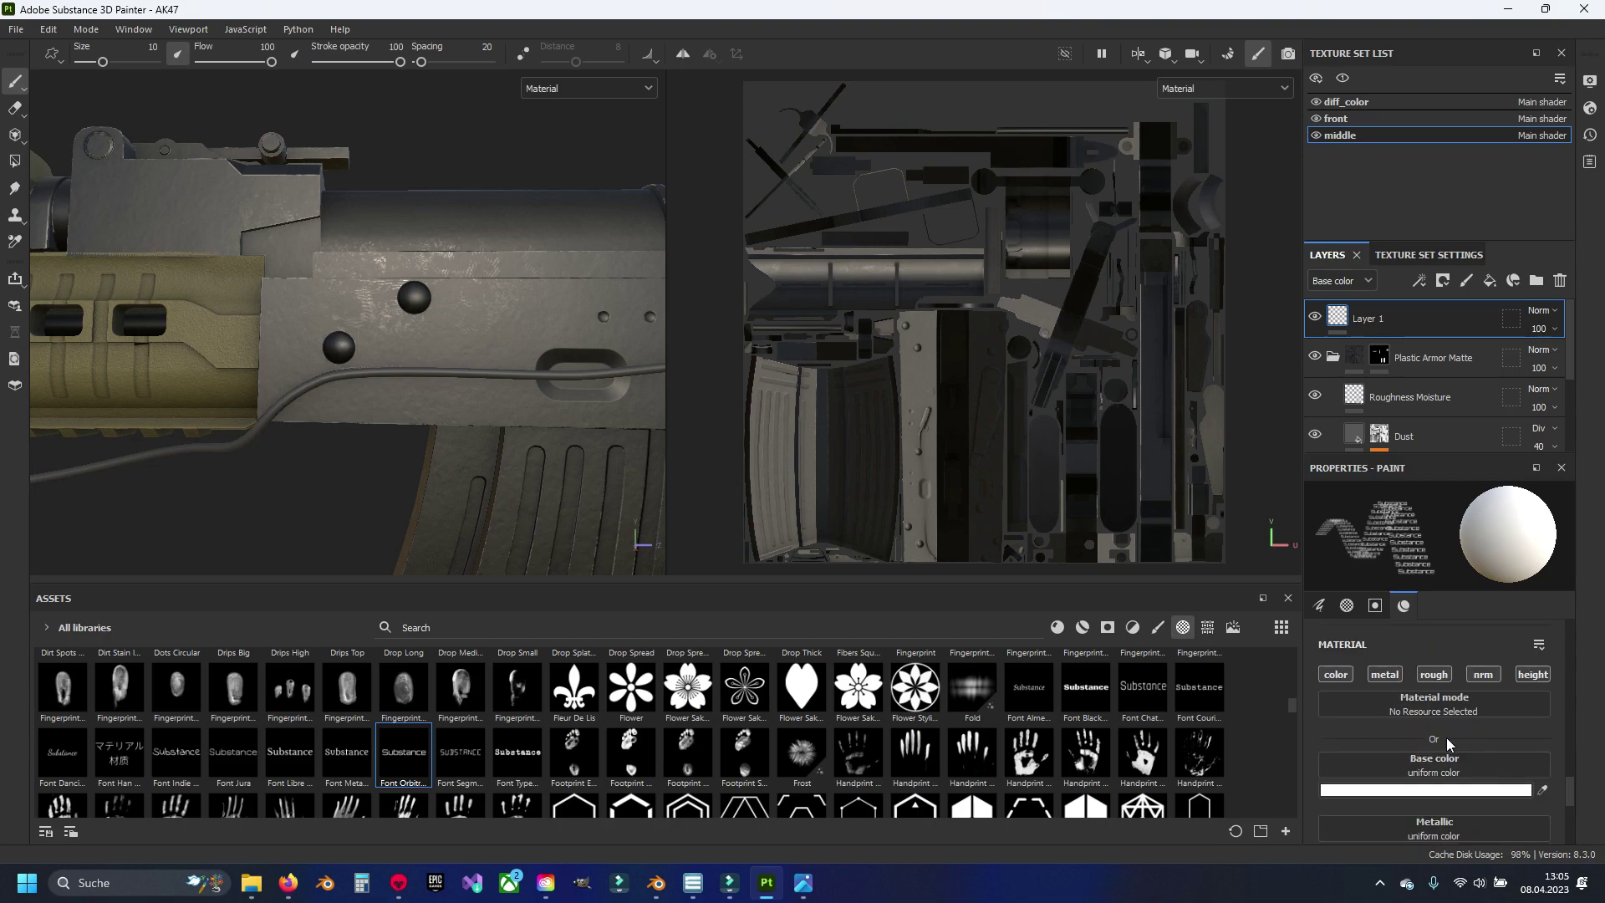
scroll(1454, 739, "up", 3)
scroll(1453, 734, "up", 3)
scroll(1451, 726, "up", 2)
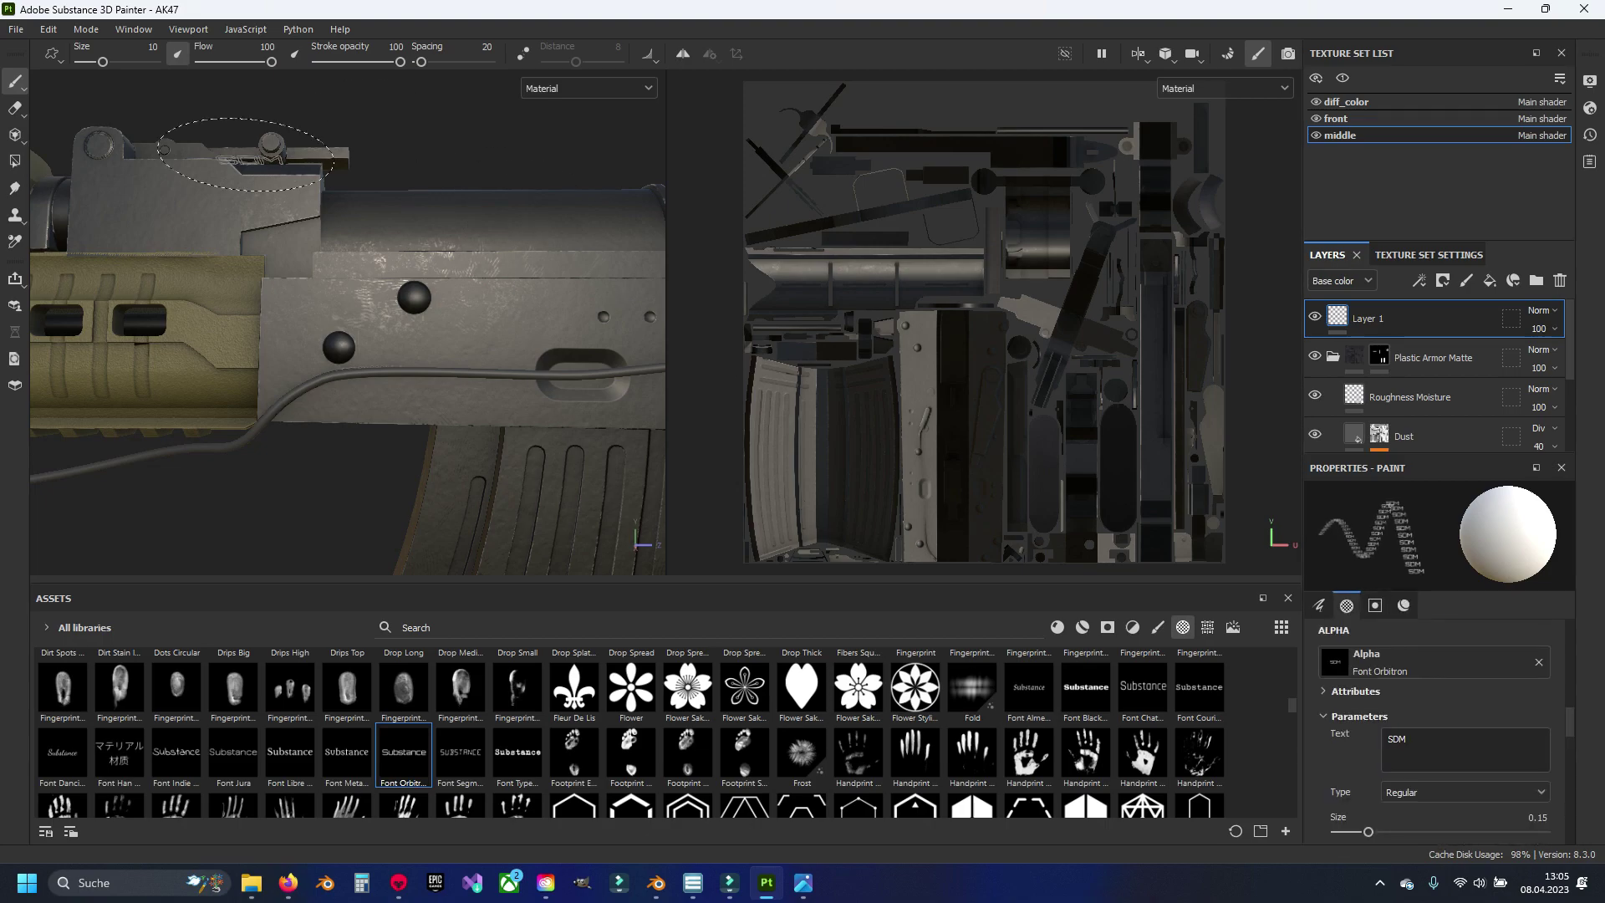
scroll(388, 332, "up", 3)
scroll(389, 333, "up", 2)
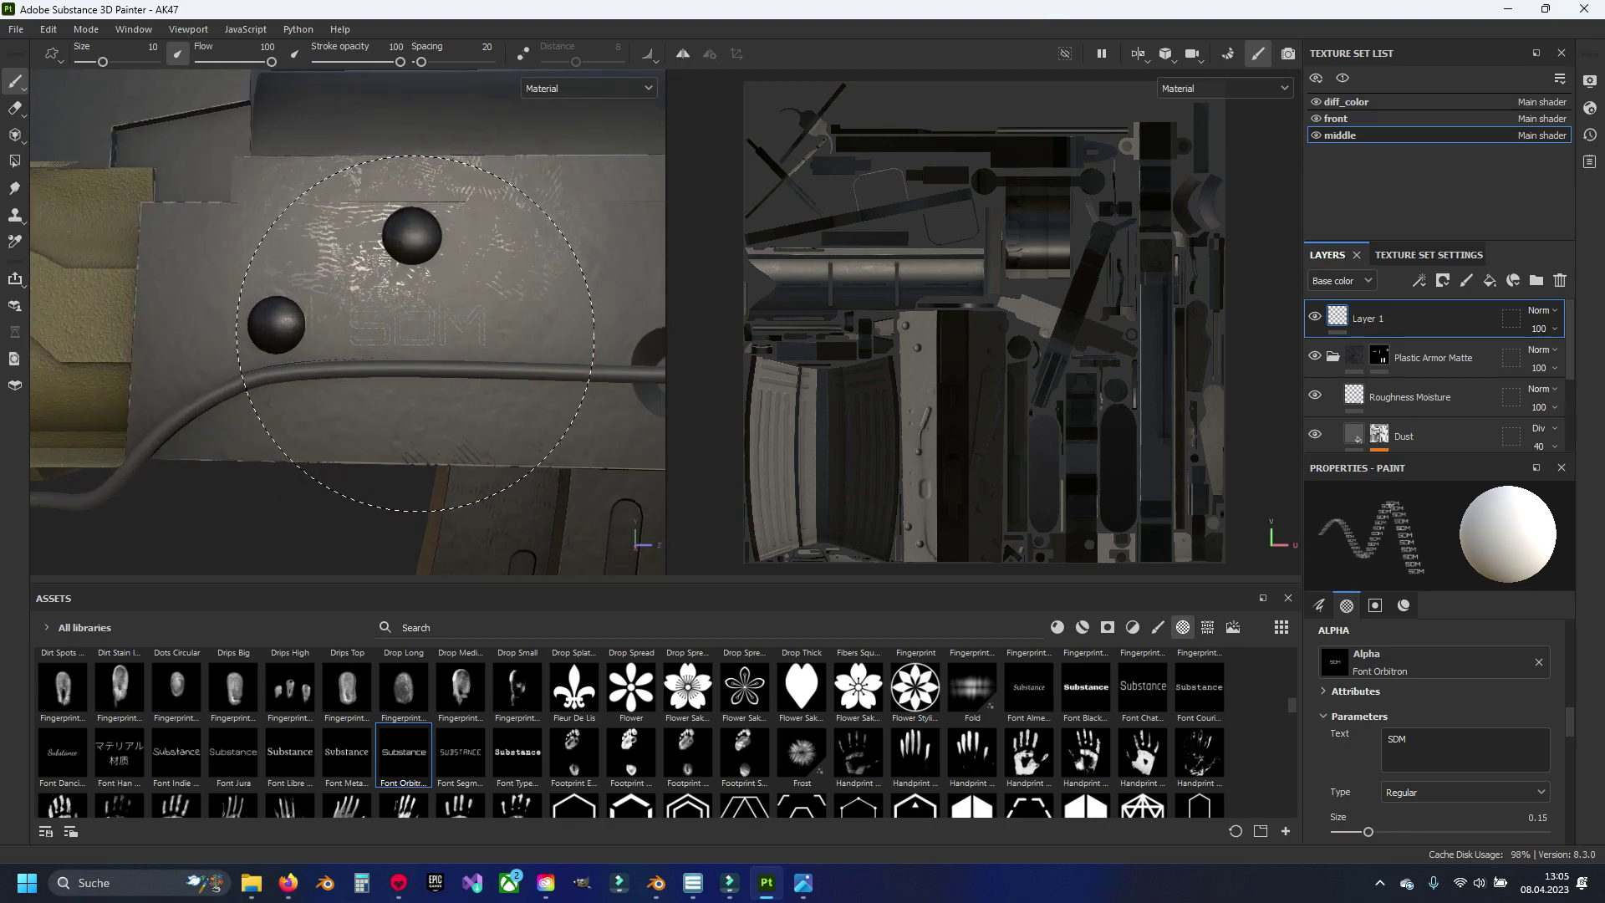
mouse_move(388, 333)
right_mouse_down("ctrl")
mouse_move(451, 333)
mouse_move(393, 327)
right_mouse_up("ctrl")
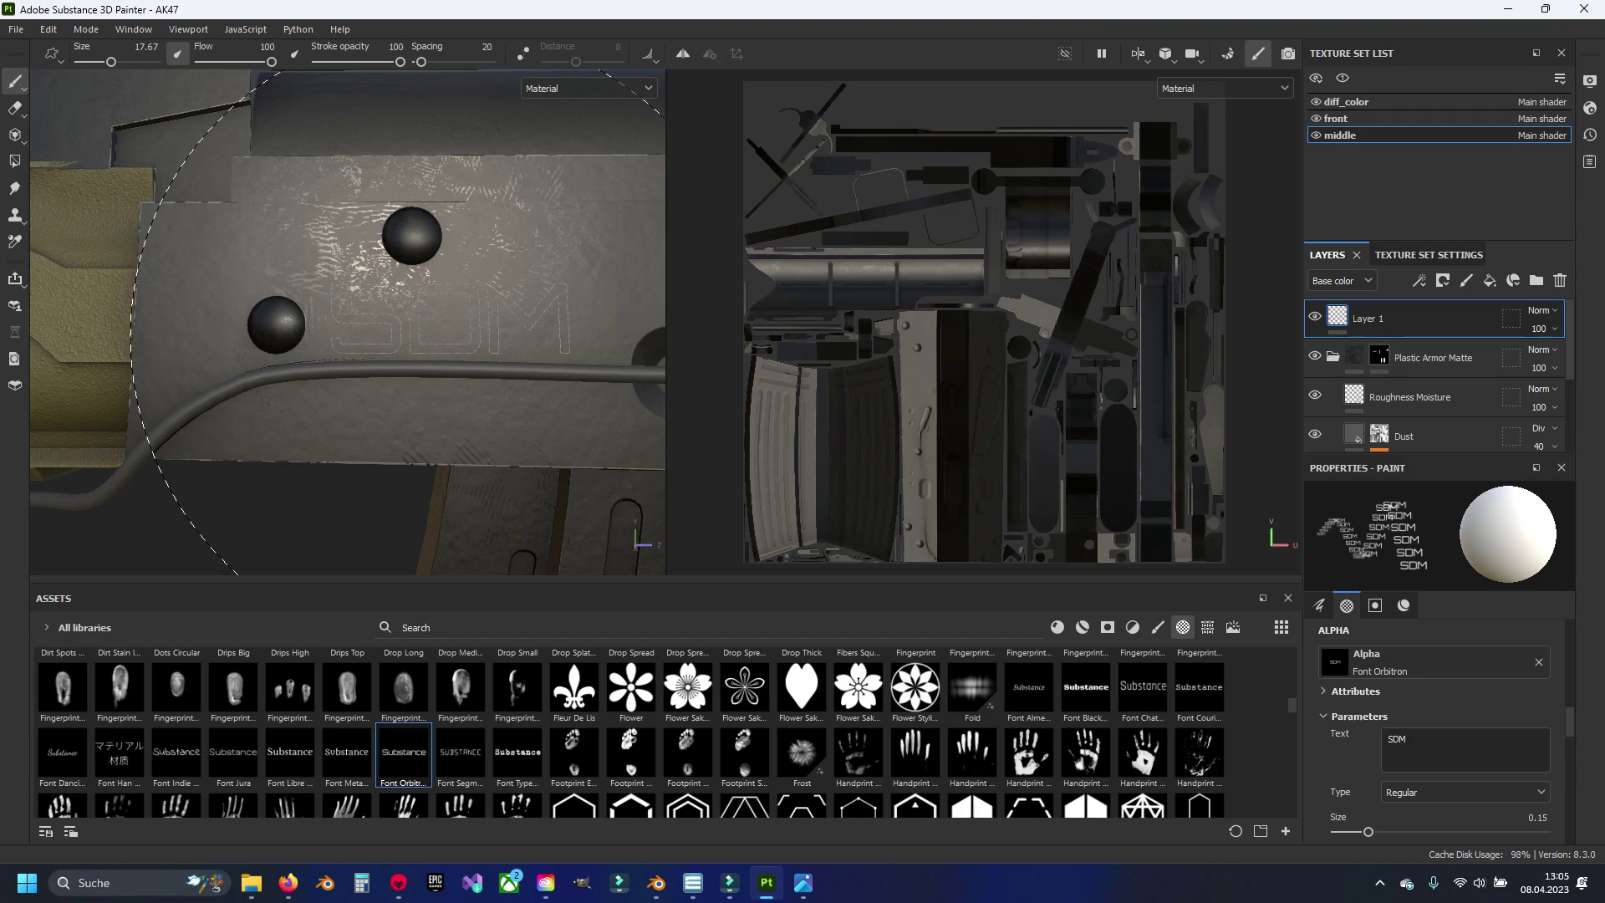
Step: Test-stamp white SDM on the receiver, undo it, and shrink the brush
left_click(451, 317)
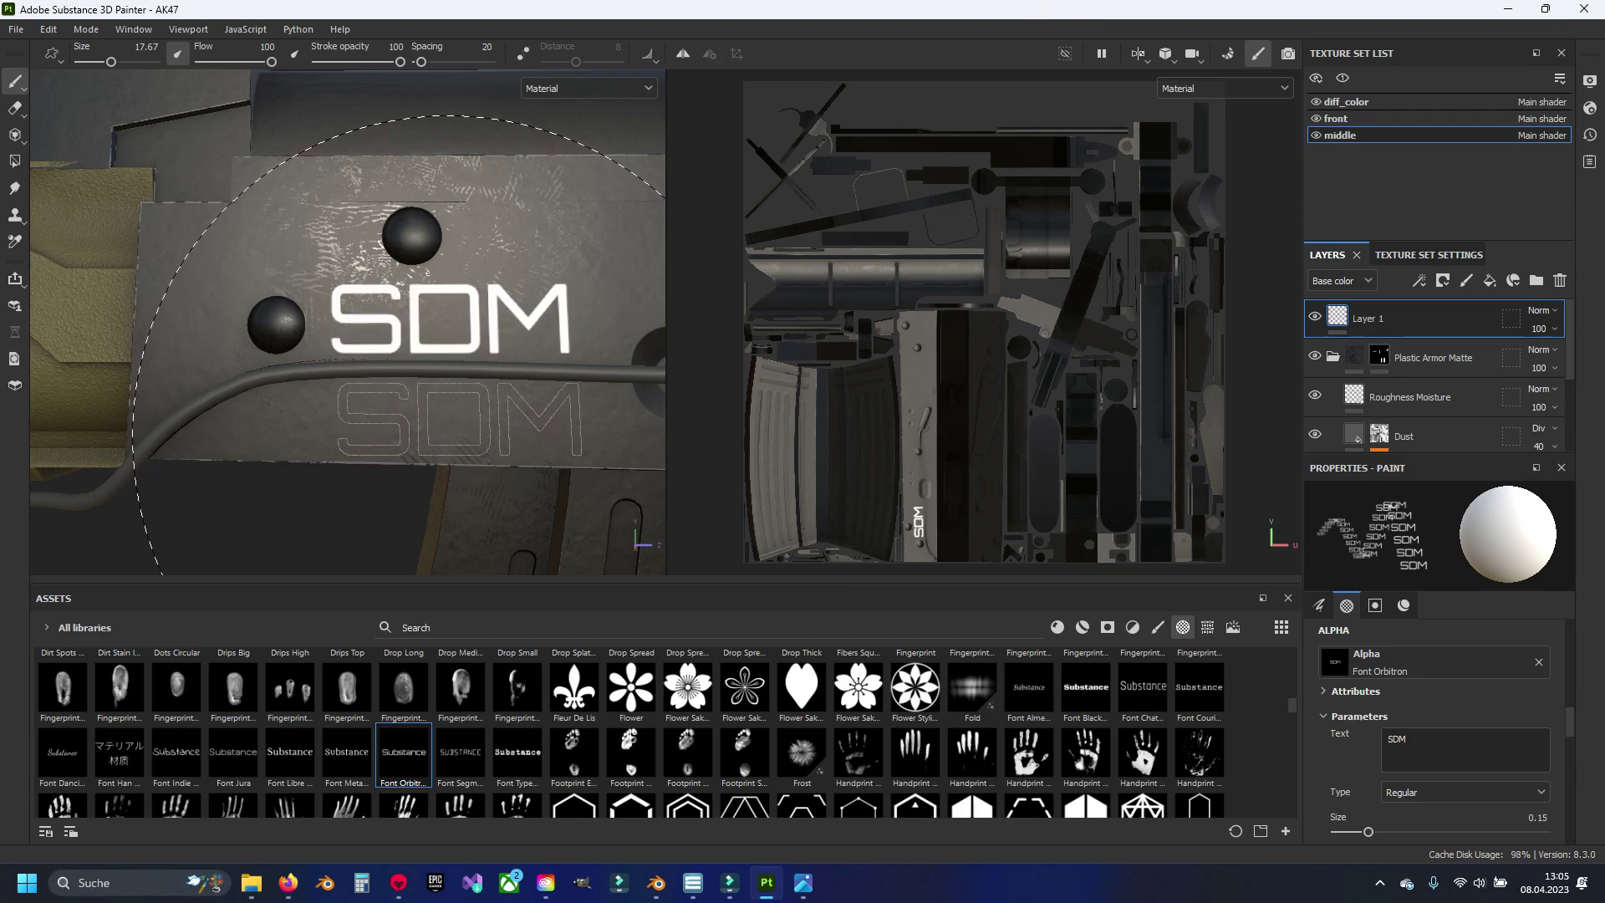
key("ctrl+z")
mouse_move(455, 338)
right_mouse_down("ctrl")
mouse_move(427, 339)
mouse_move(443, 334)
right_mouse_up("ctrl")
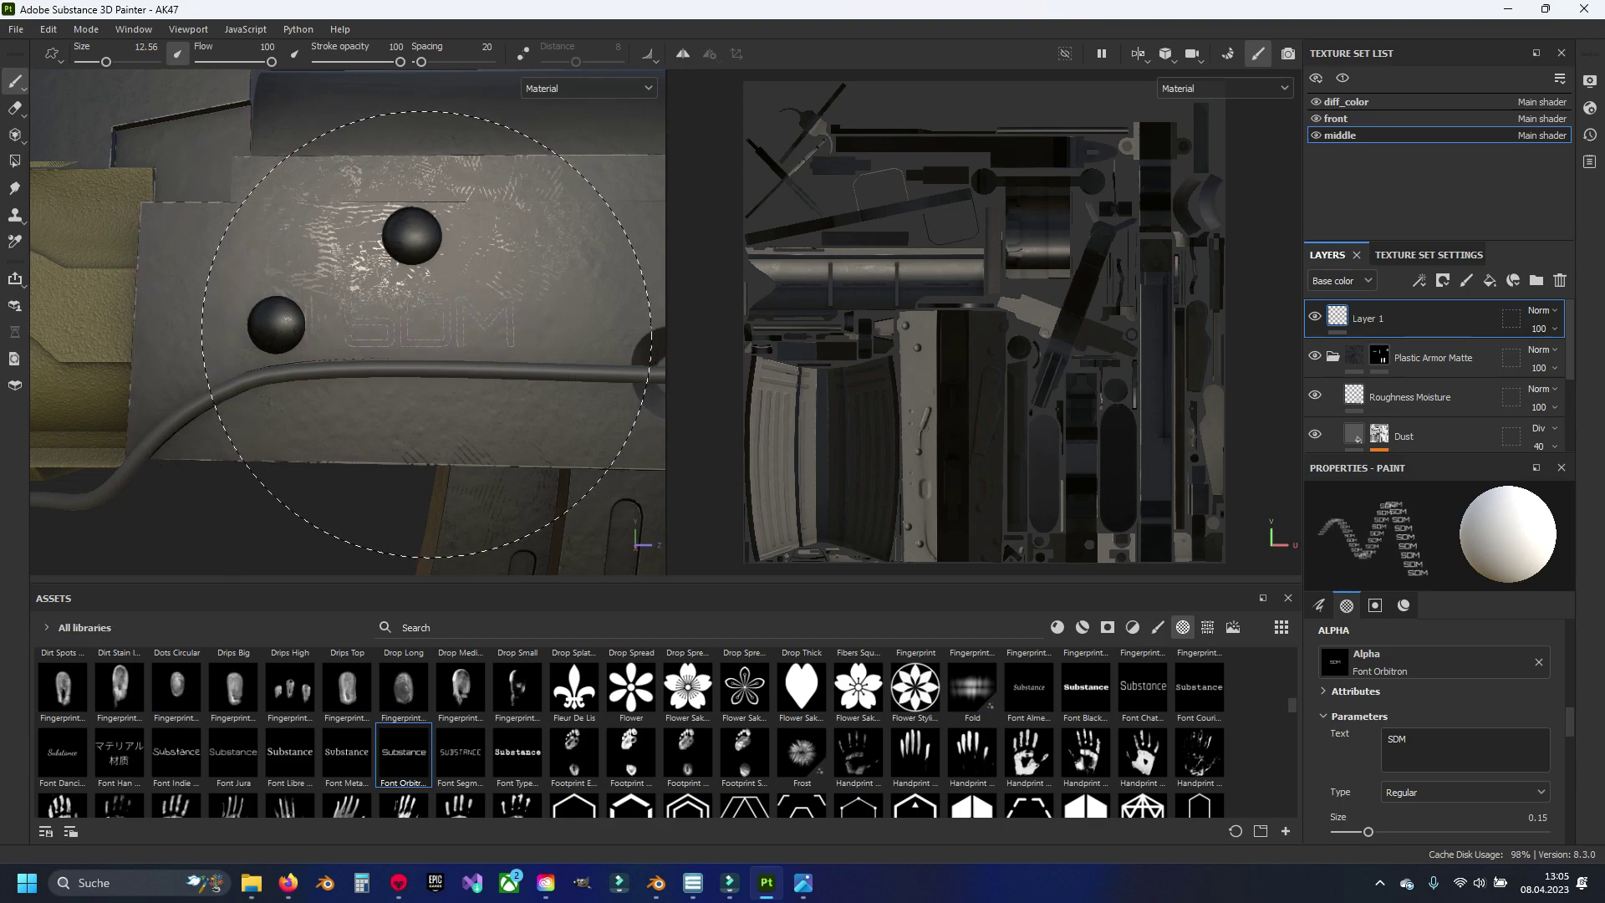
scroll(426, 334, "down", 3)
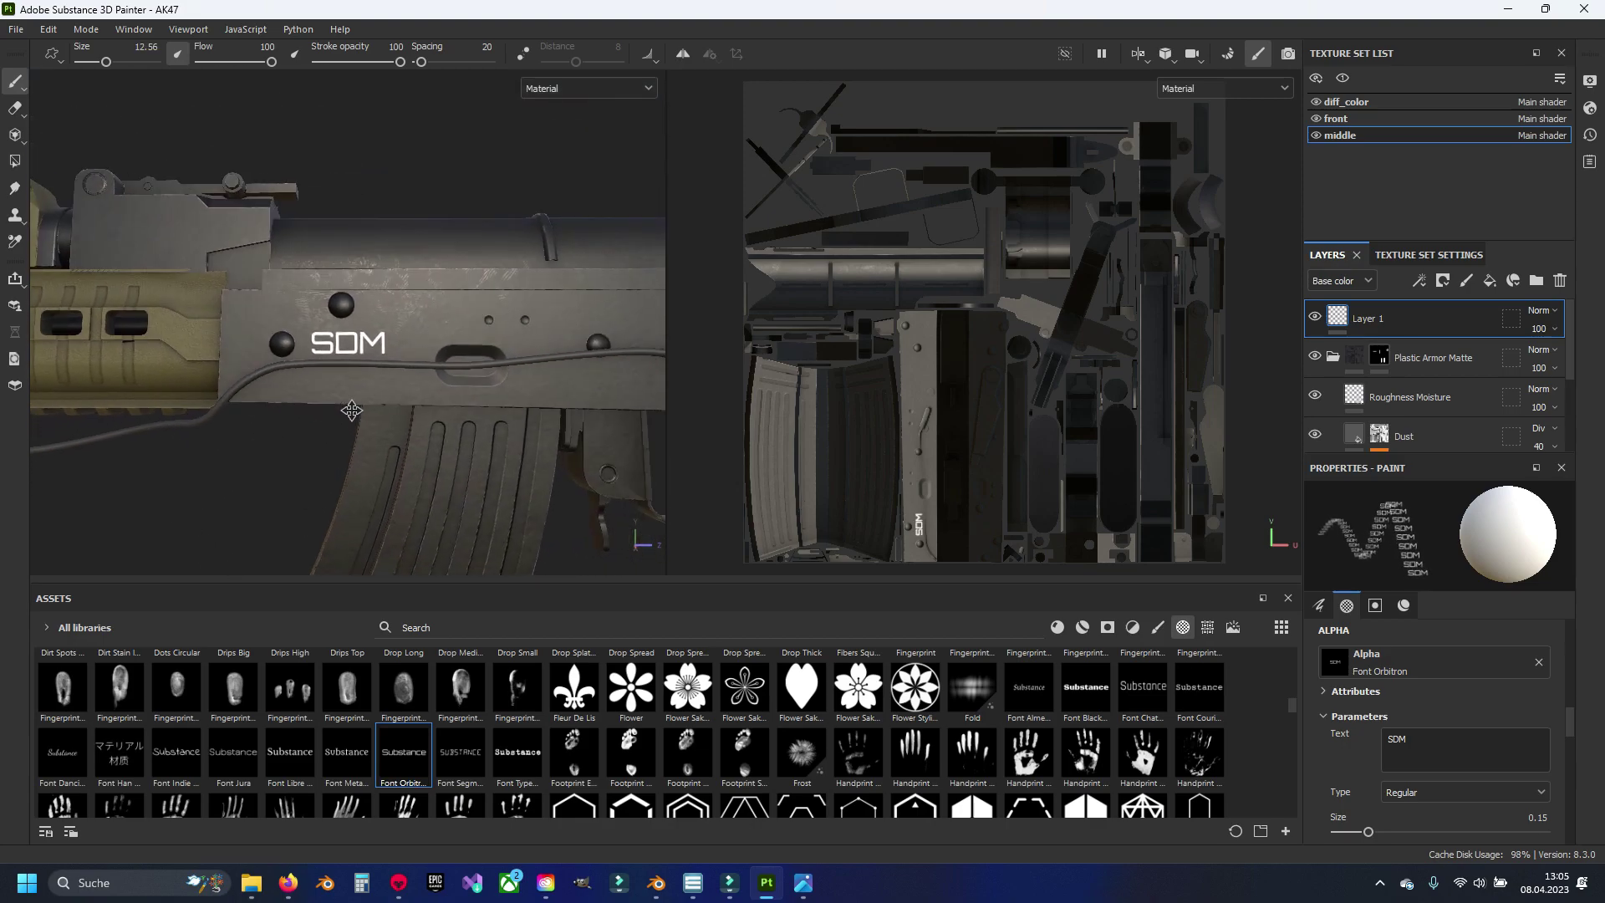
Step: Set the brush base colour from white to grey 848484
scroll(409, 414, "up", 3)
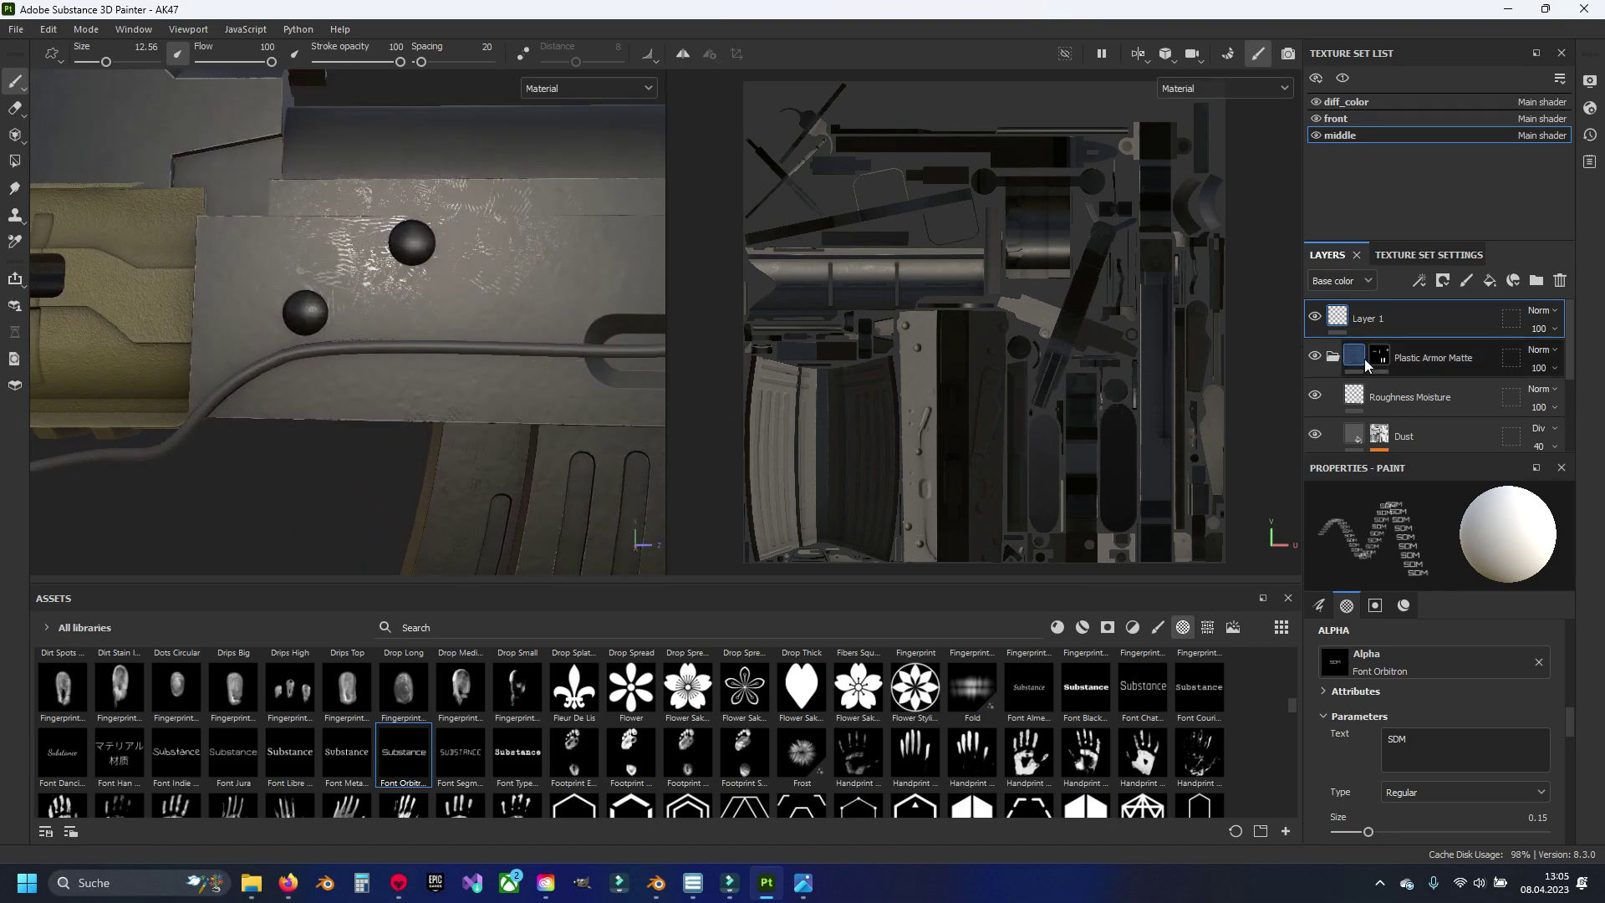
scroll(1386, 721, "up", 3)
scroll(1385, 721, "down", 2)
scroll(1386, 722, "down", 2)
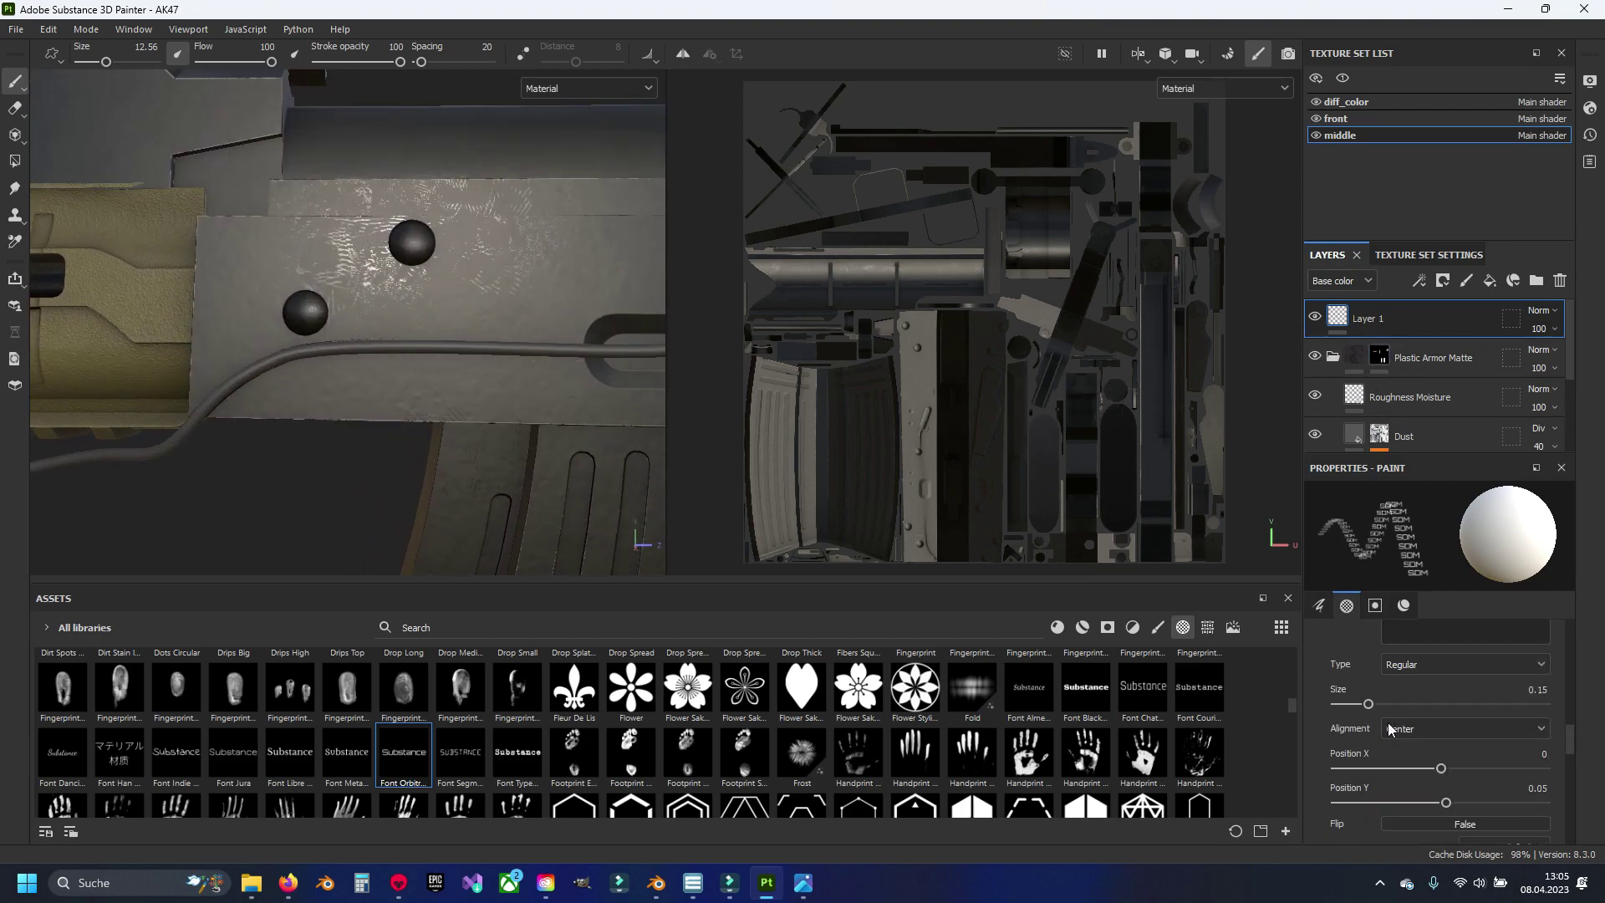
scroll(1388, 722, "down", 2)
scroll(1401, 715, "down", 2)
scroll(1401, 715, "down", 2)
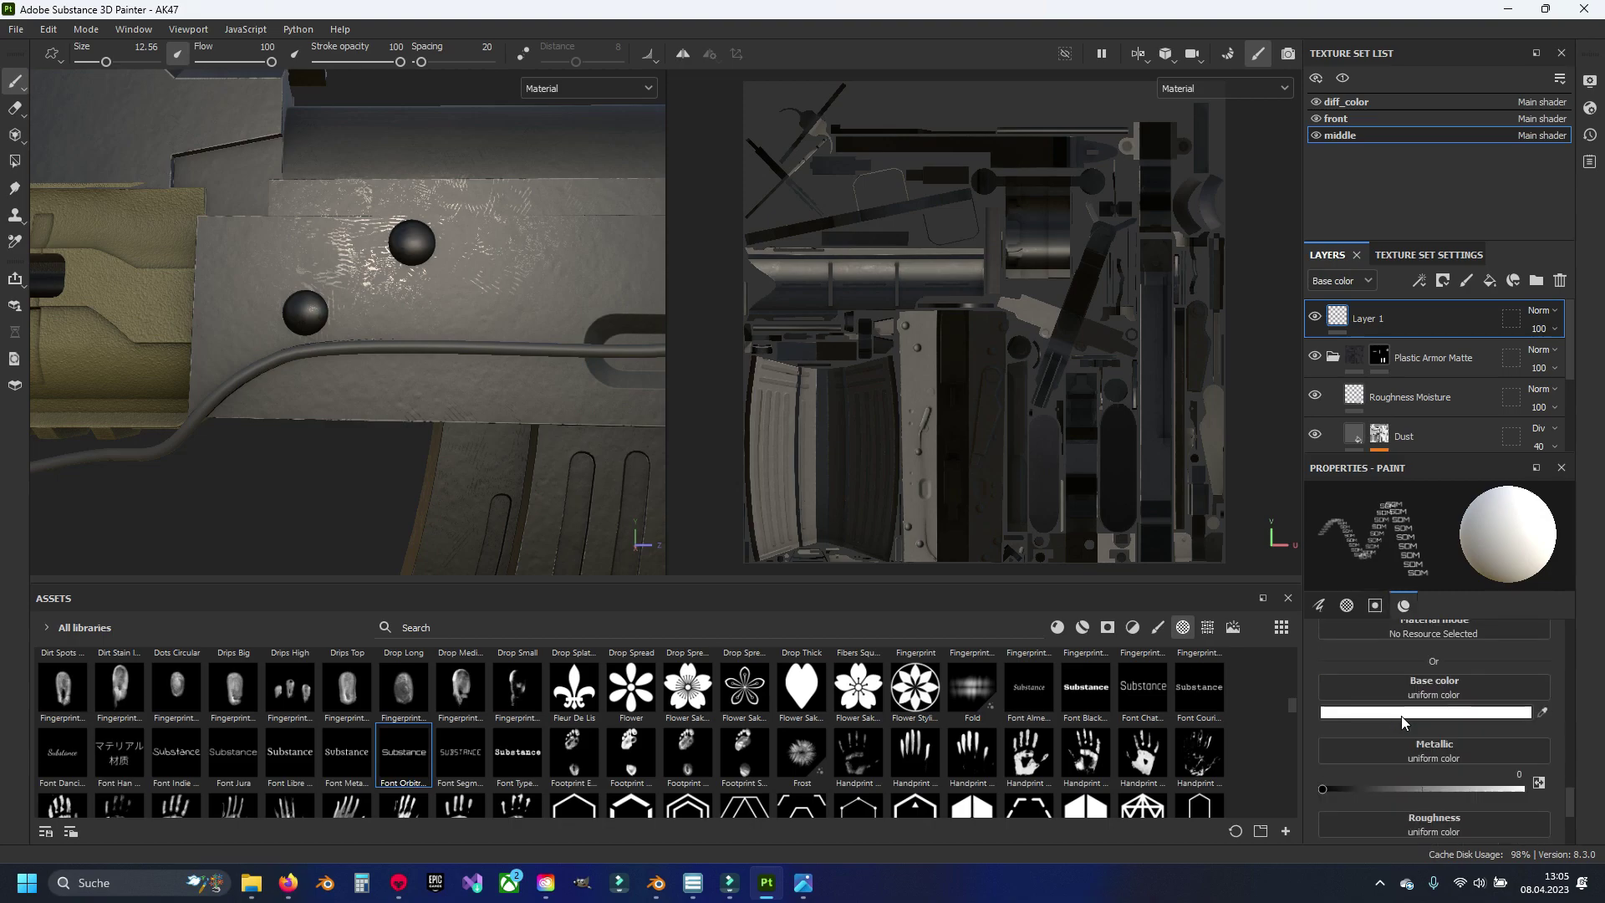
scroll(1402, 716, "down", 1)
left_click(1427, 715)
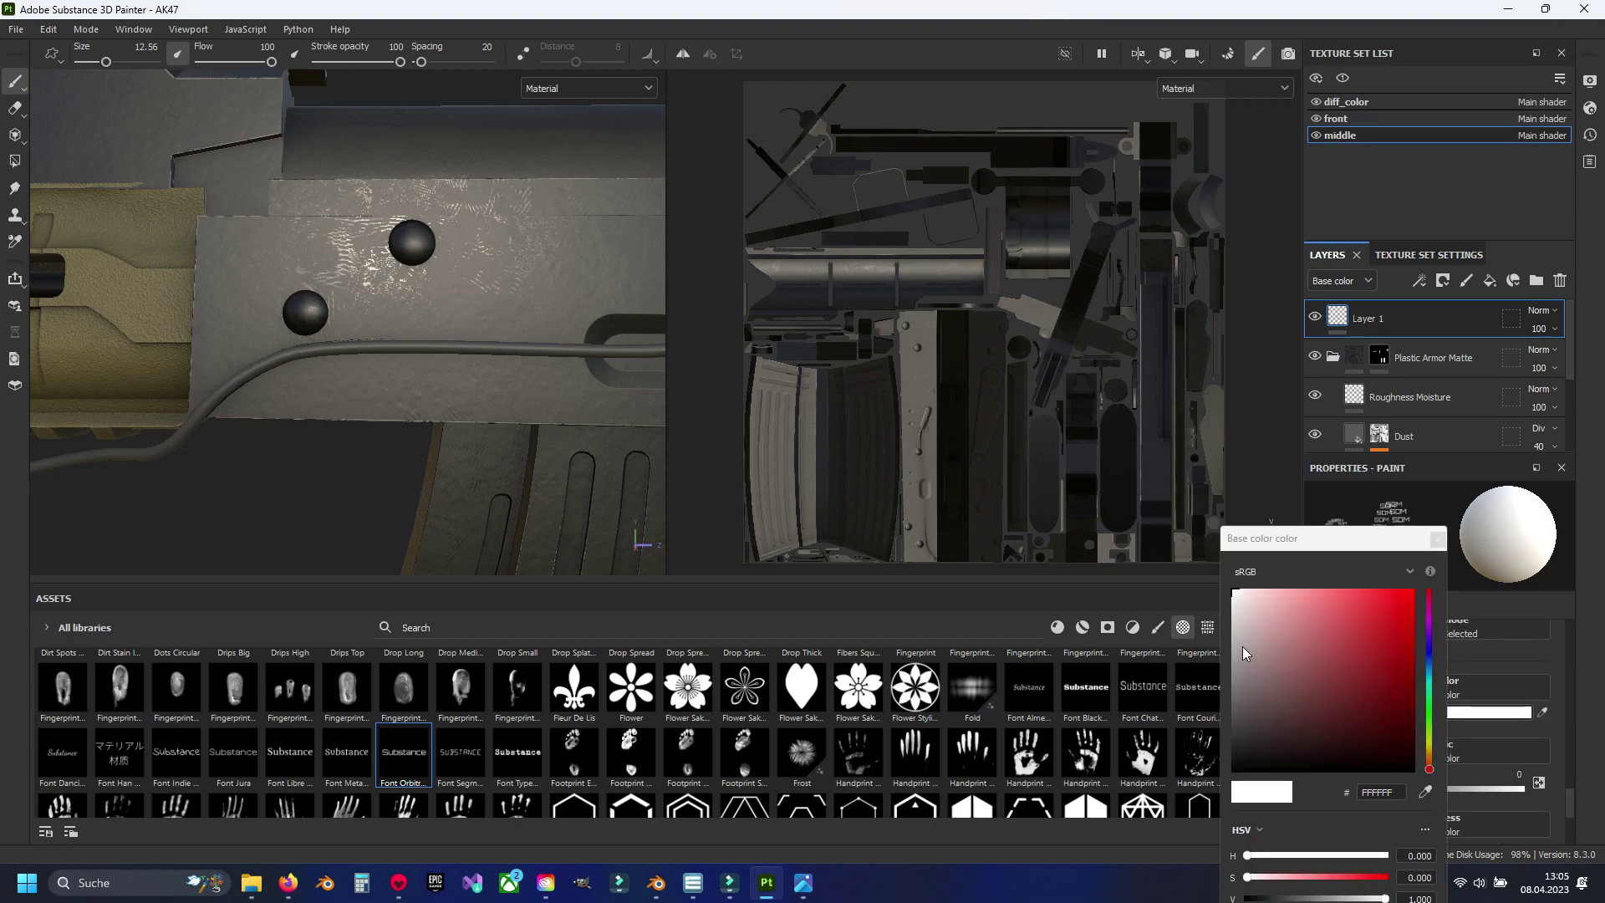
left_click_drag(1242, 652, 1229, 669)
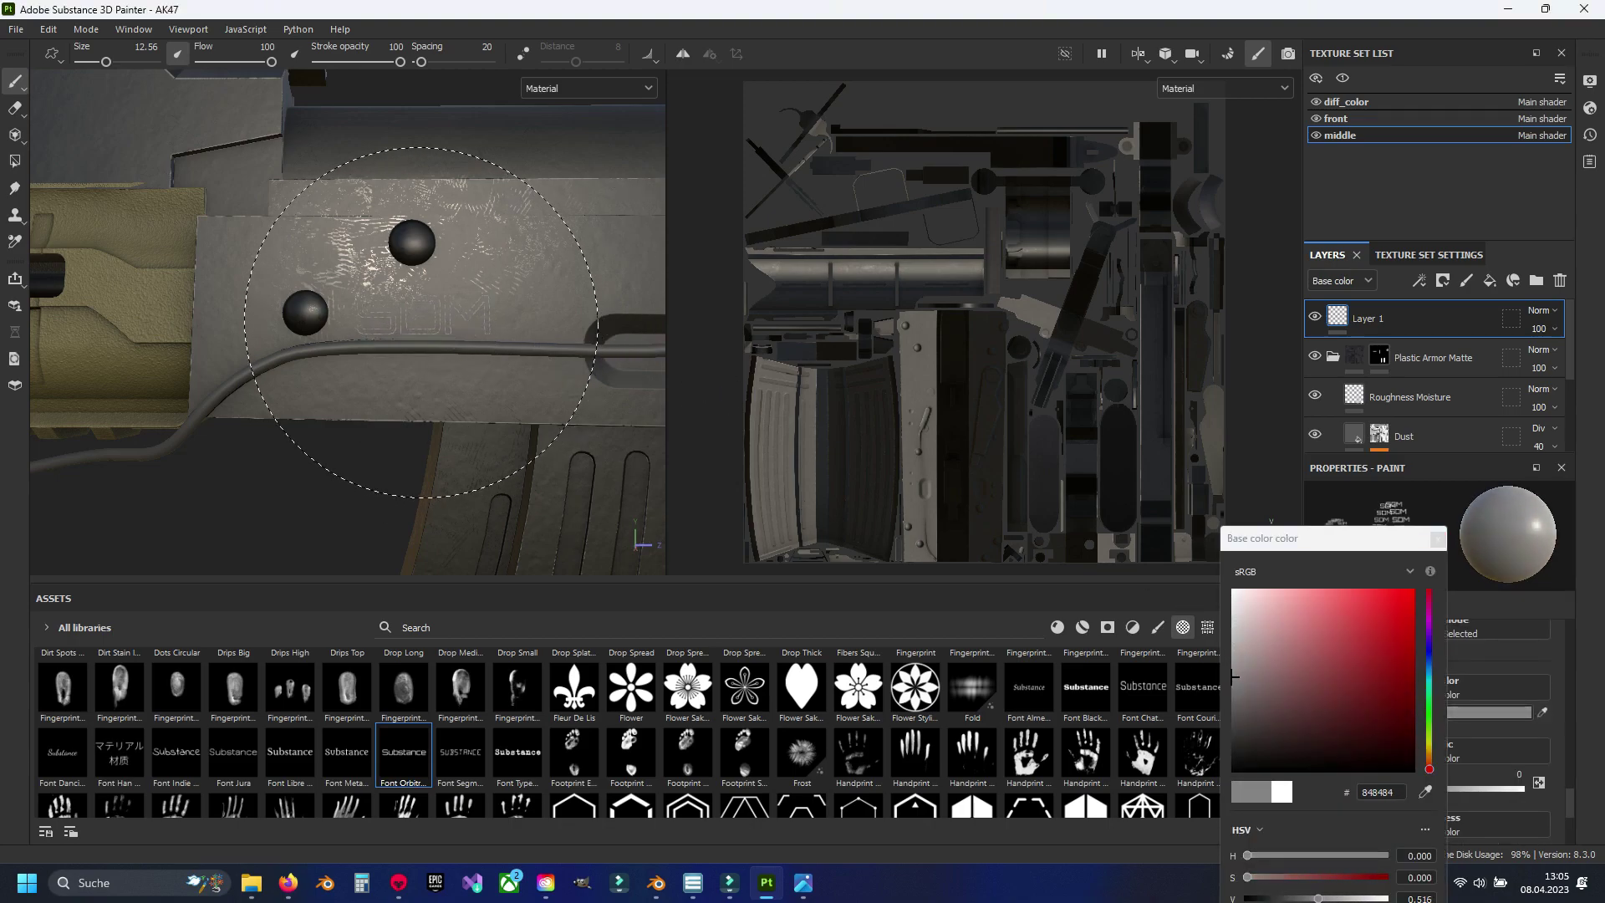
Step: Orbit to a top-down view of the receiver to check the lettering spot
left_click_drag(416, 314, 418, 528, "alt")
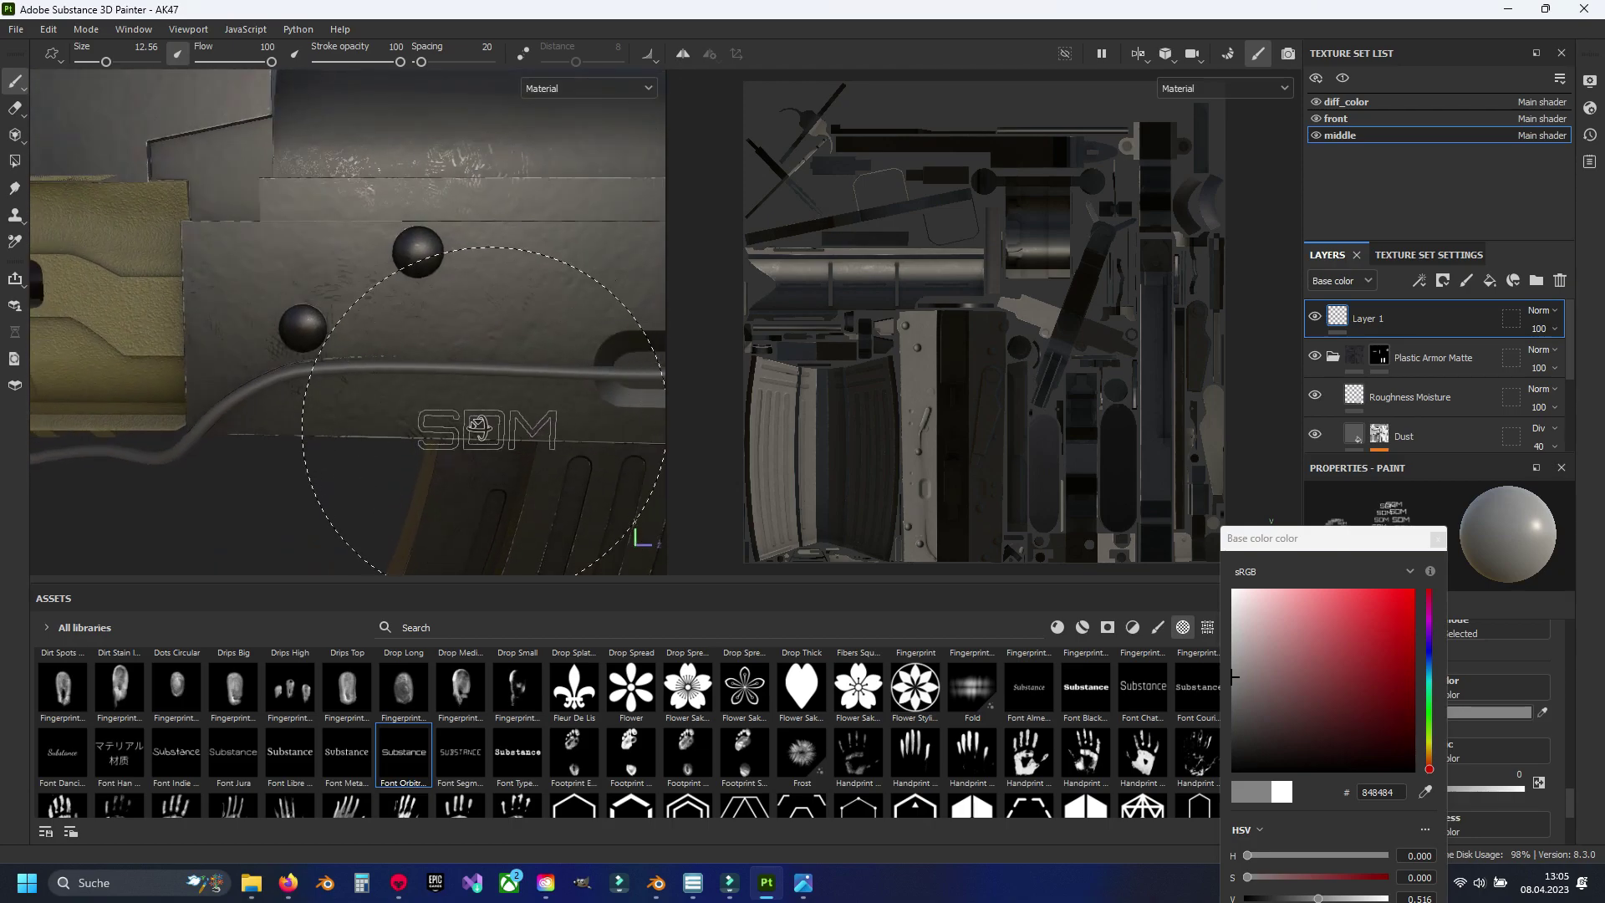
mouse_move(418, 528)
left_mouse_down("alt")
mouse_move(478, 361)
mouse_move(489, 372)
left_mouse_up("alt")
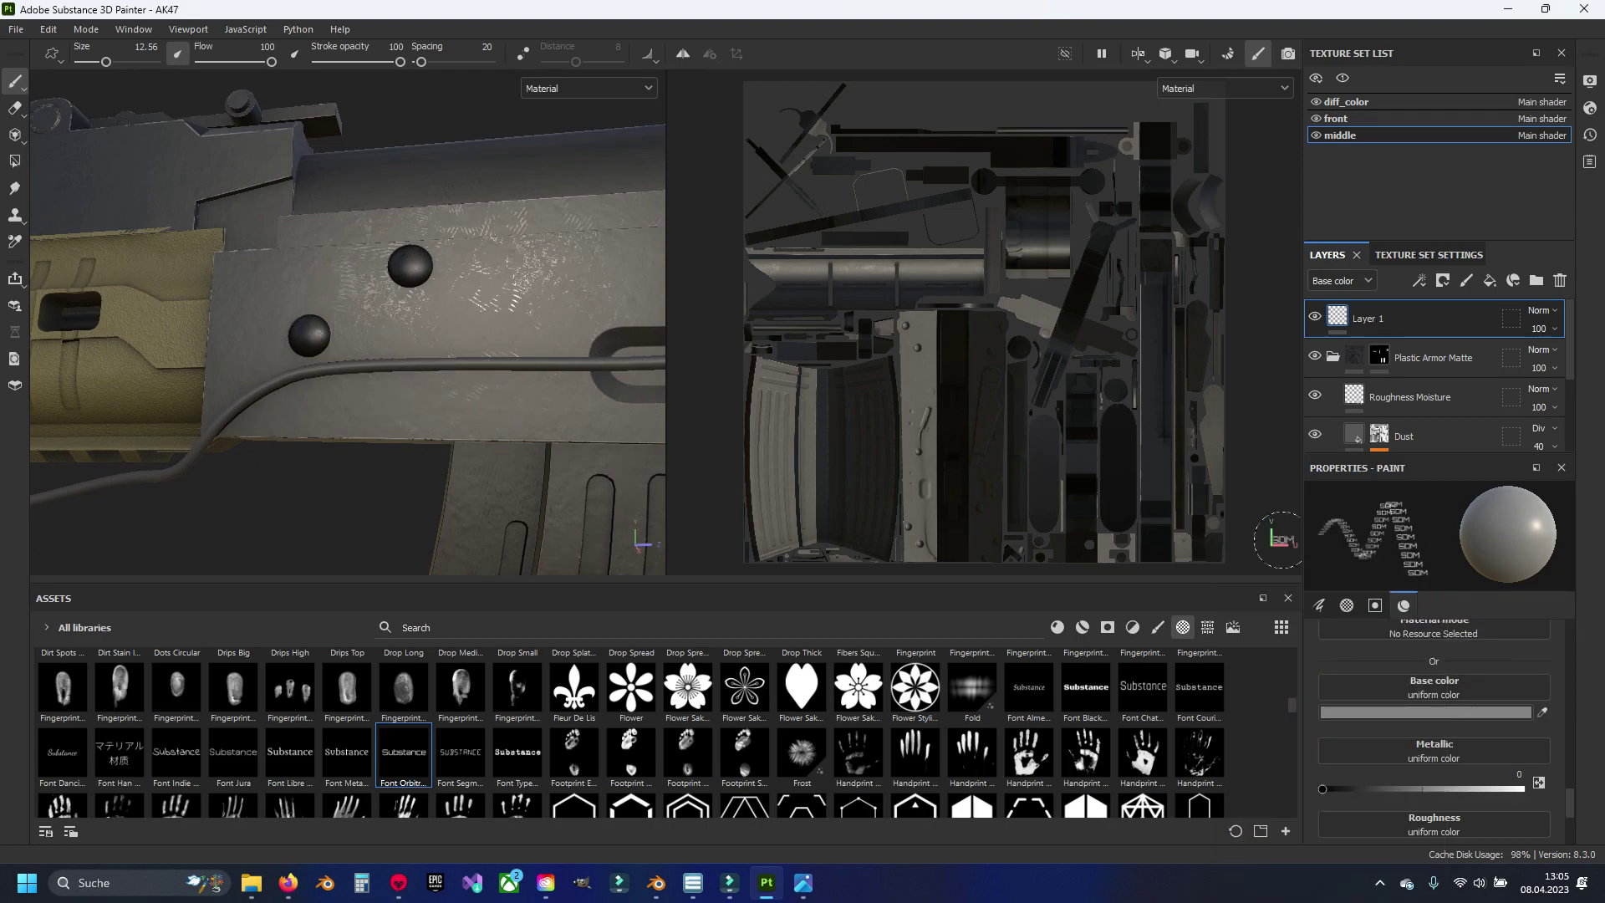
mouse_move(502, 469)
left_mouse_down("alt")
mouse_move(518, 448)
mouse_move(535, 468)
left_mouse_up("alt")
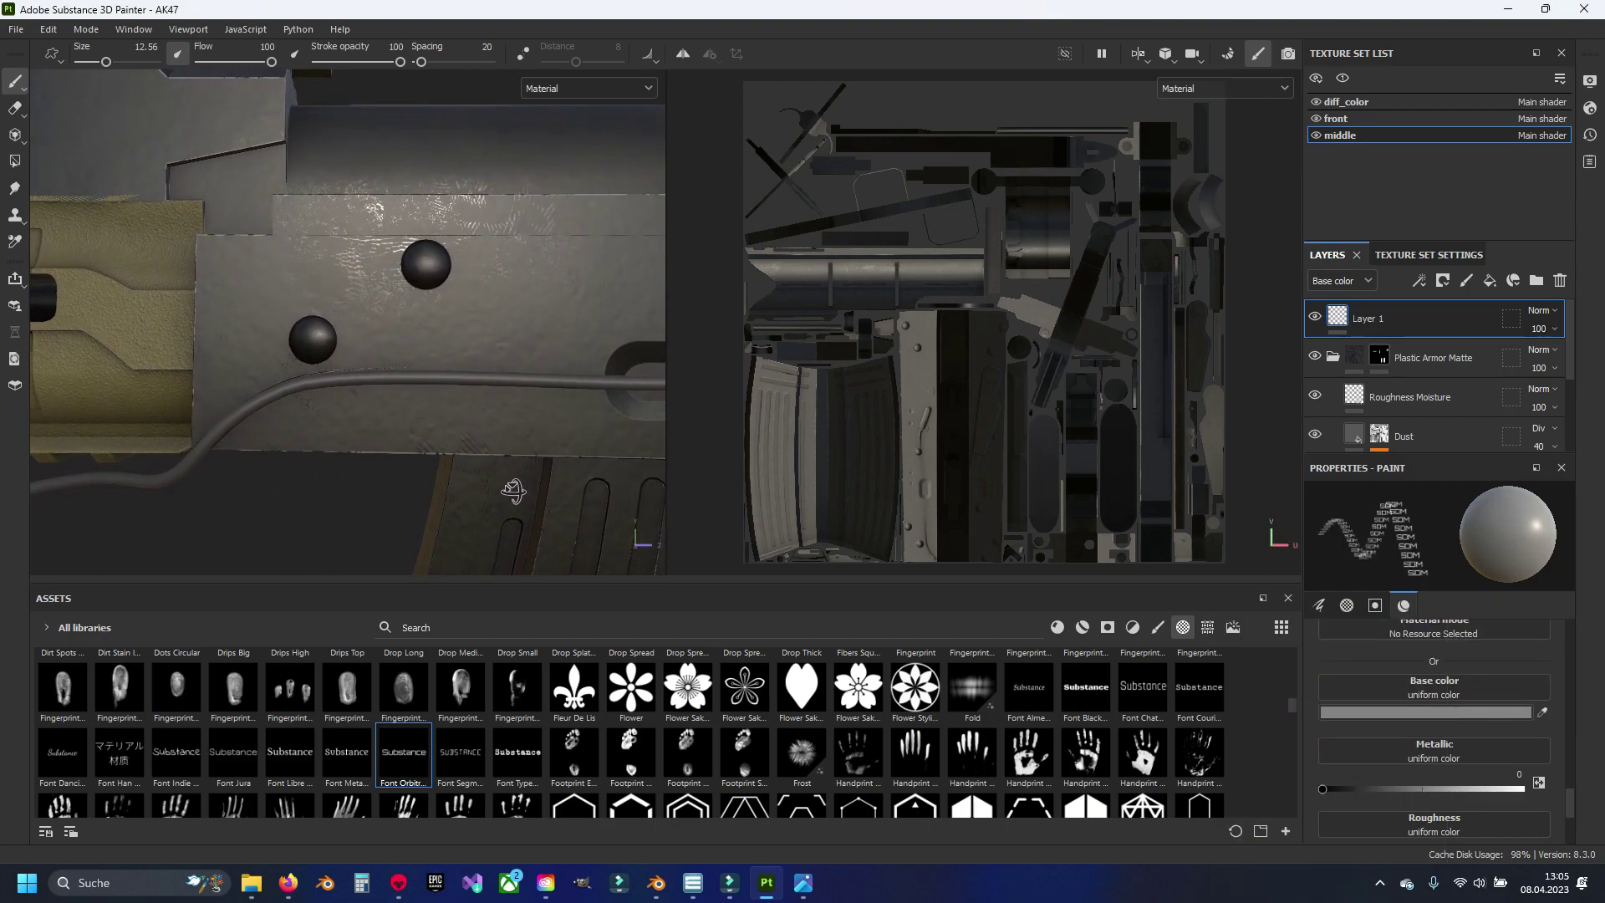
mouse_move(361, 882)
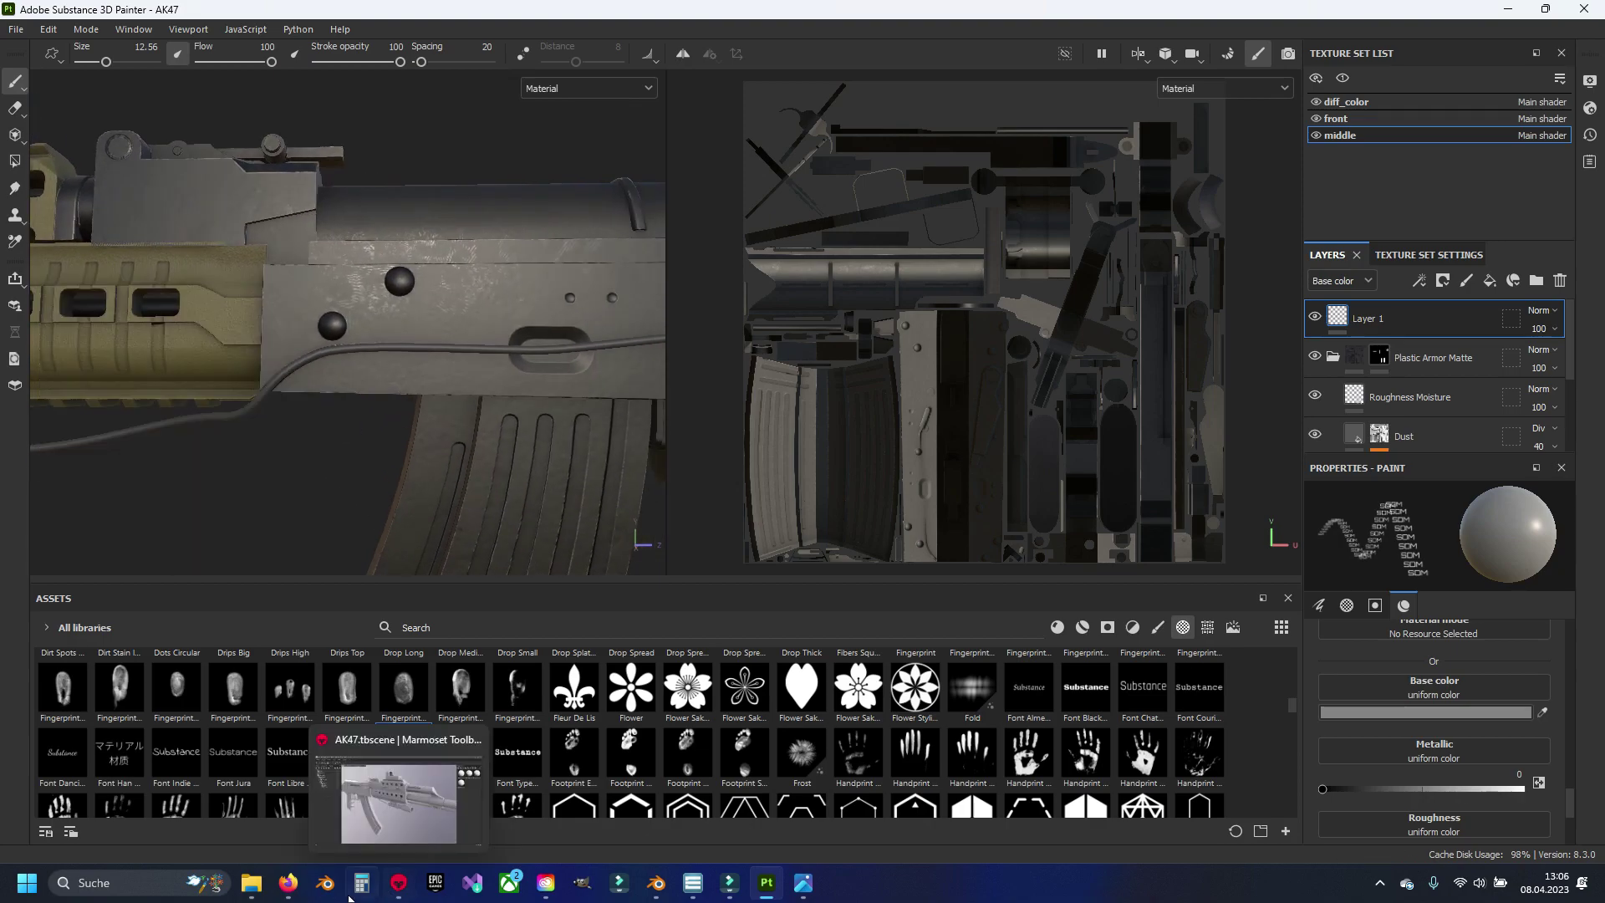
Step: In Blender, zoom onto the handguard and optic and save the file
left_click(657, 891)
middle_click_drag(564, 348, 706, 423)
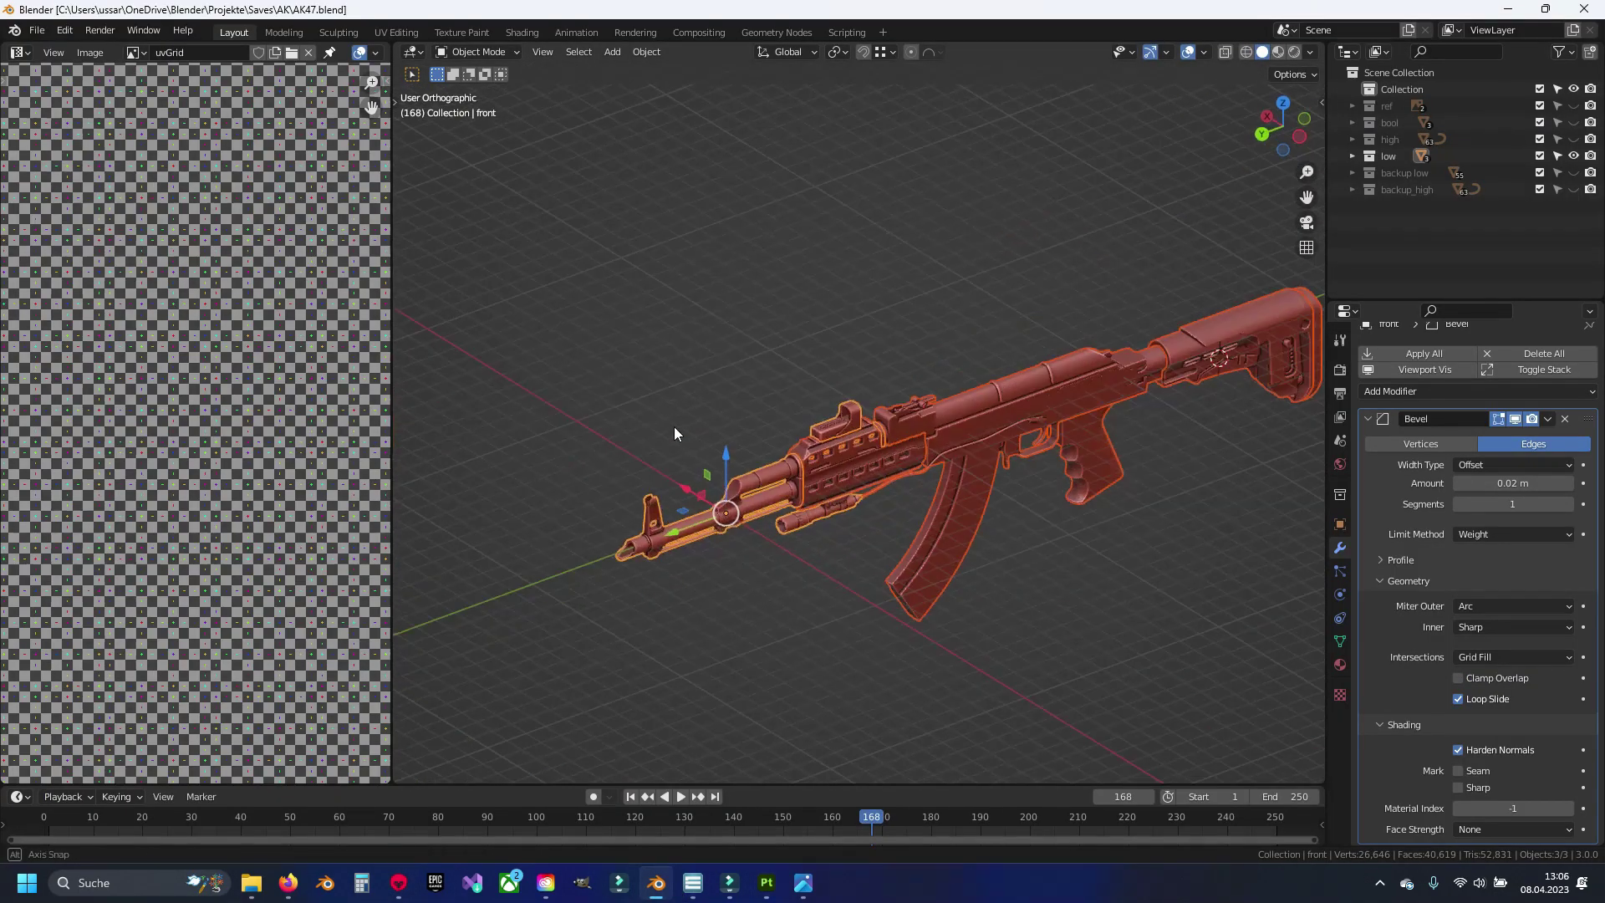
scroll(833, 449, "up", 6)
key("ctrl+s")
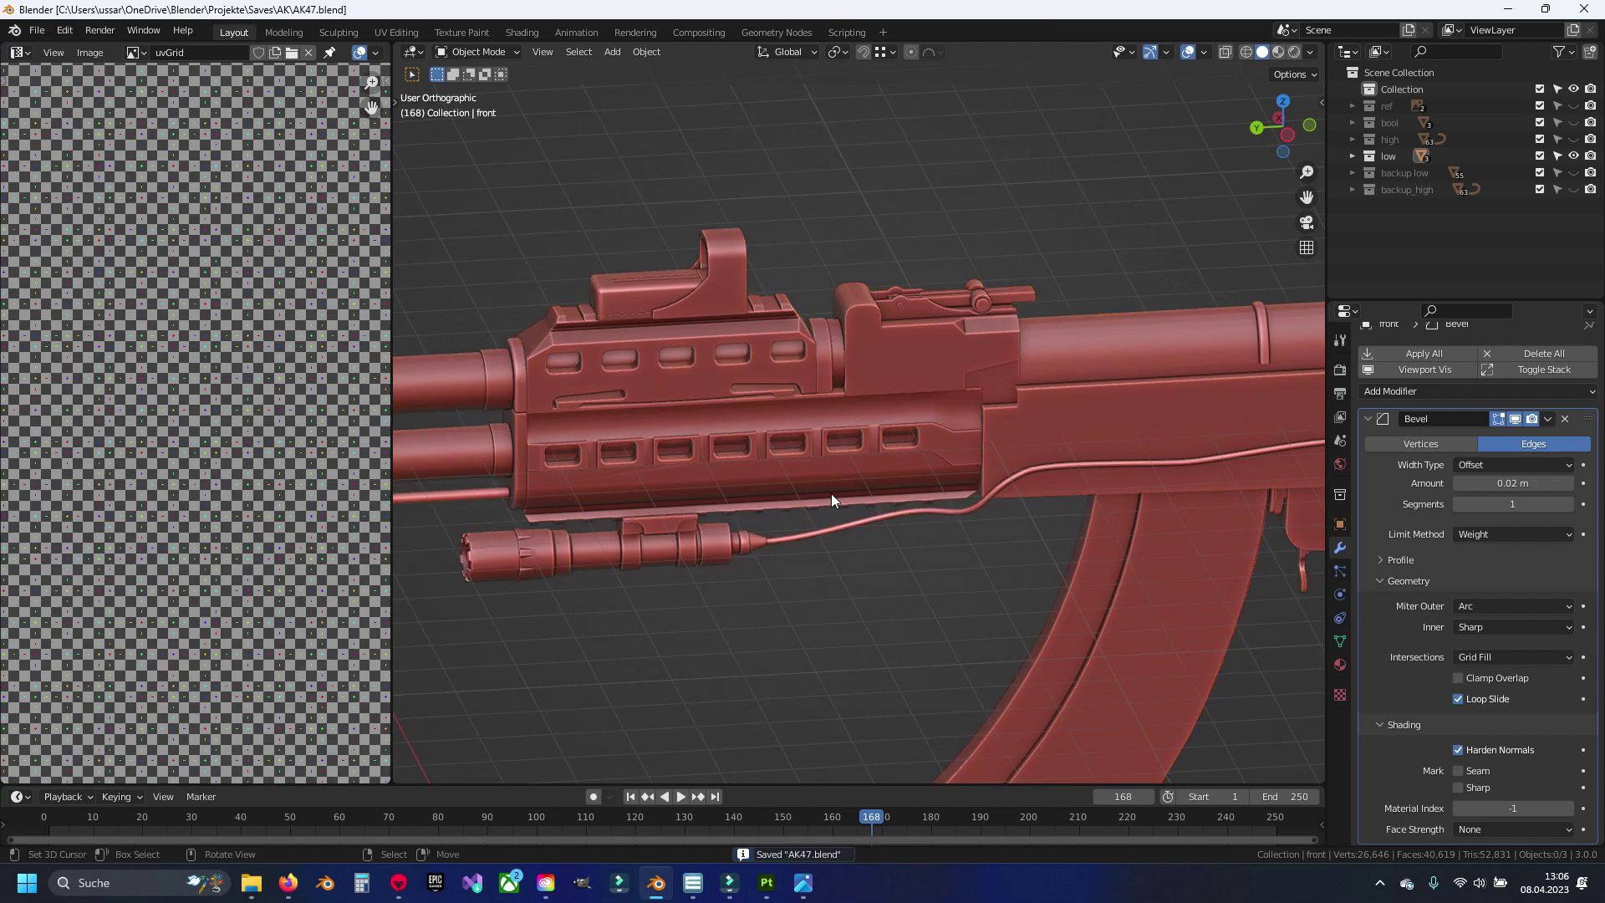
mouse_move(831, 493)
middle_mouse_down()
mouse_move(807, 444)
mouse_move(871, 372)
mouse_move(896, 406)
middle_mouse_up()
Step: Separate the linked cable mesh from the middle object into its own object
left_click(894, 440)
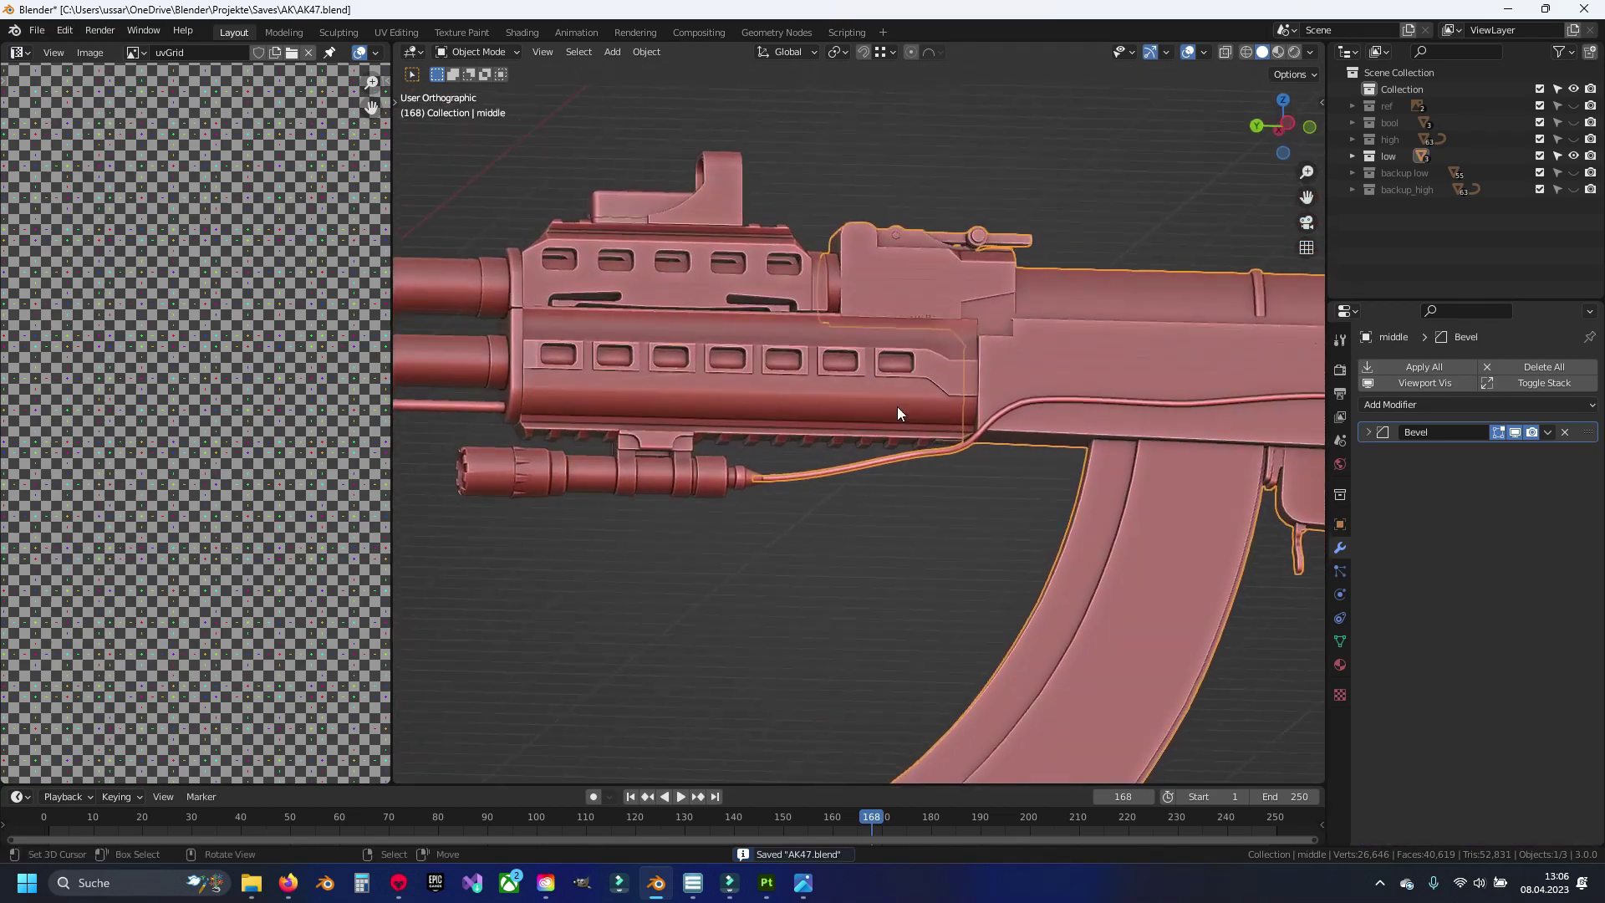
key("Tab")
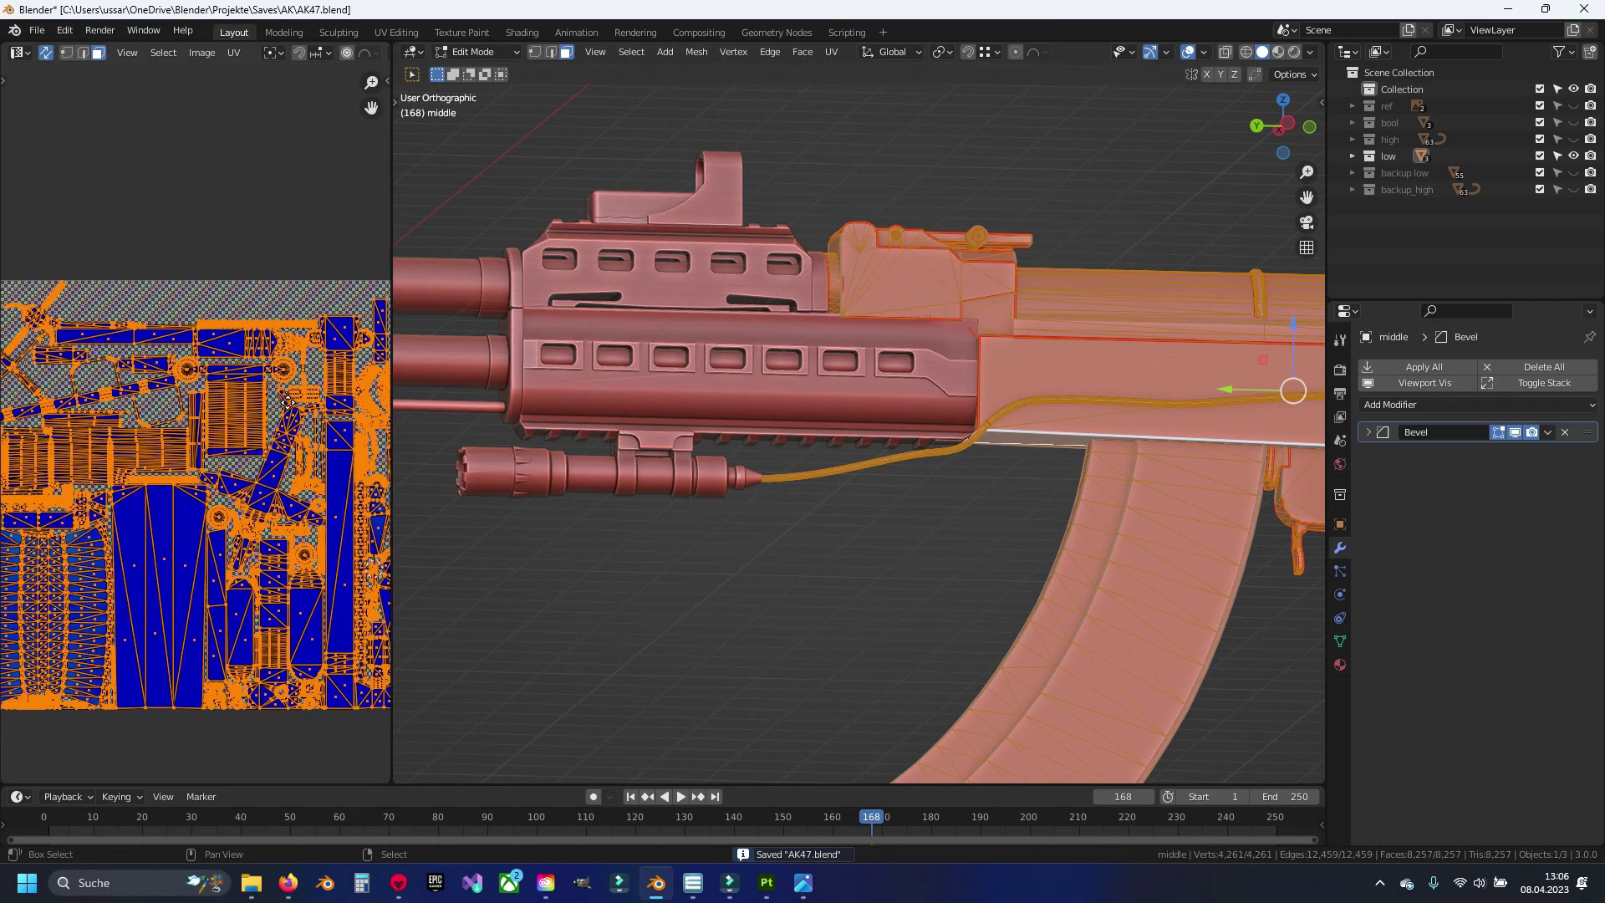
key("ctrl+l")
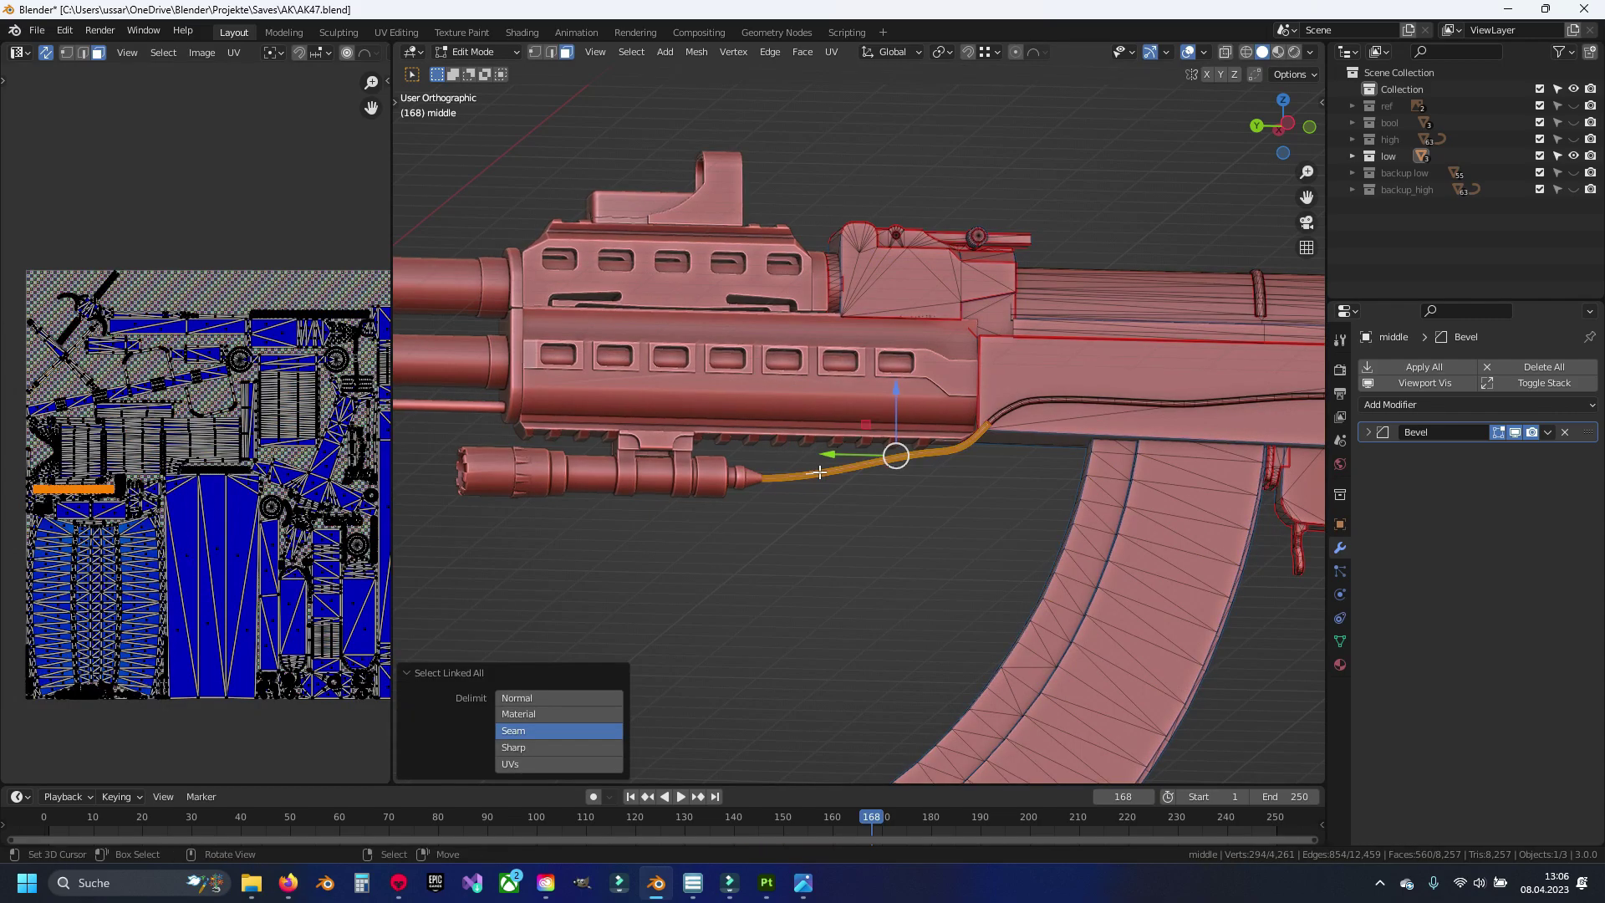
scroll(845, 535, "up", 4)
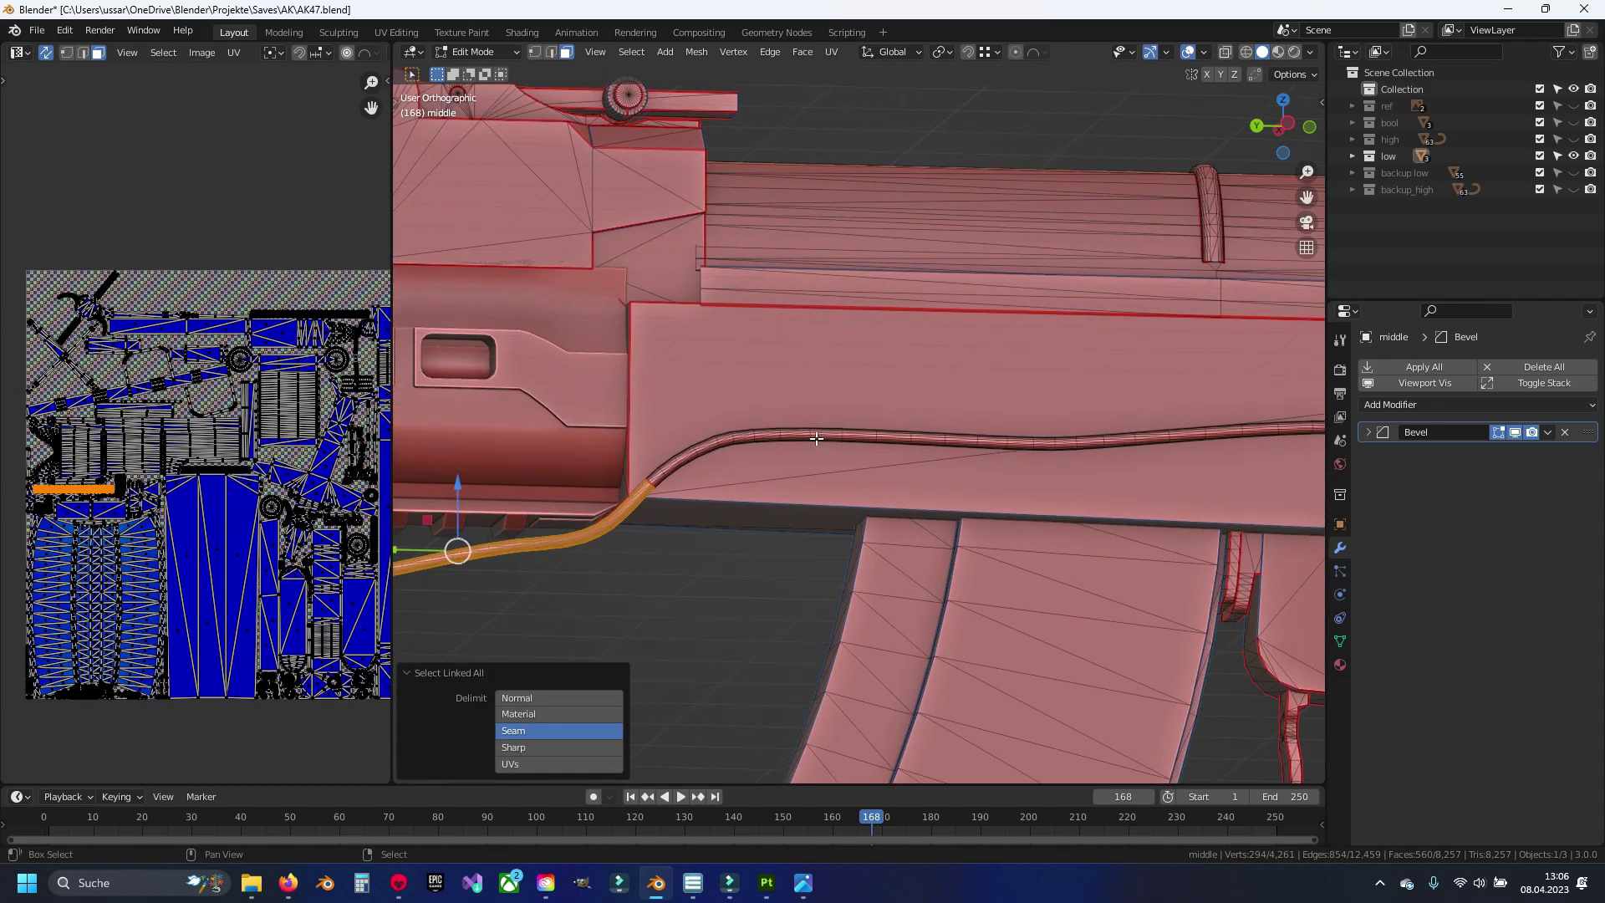
key("ctrl+l")
scroll(816, 436, "down", 5)
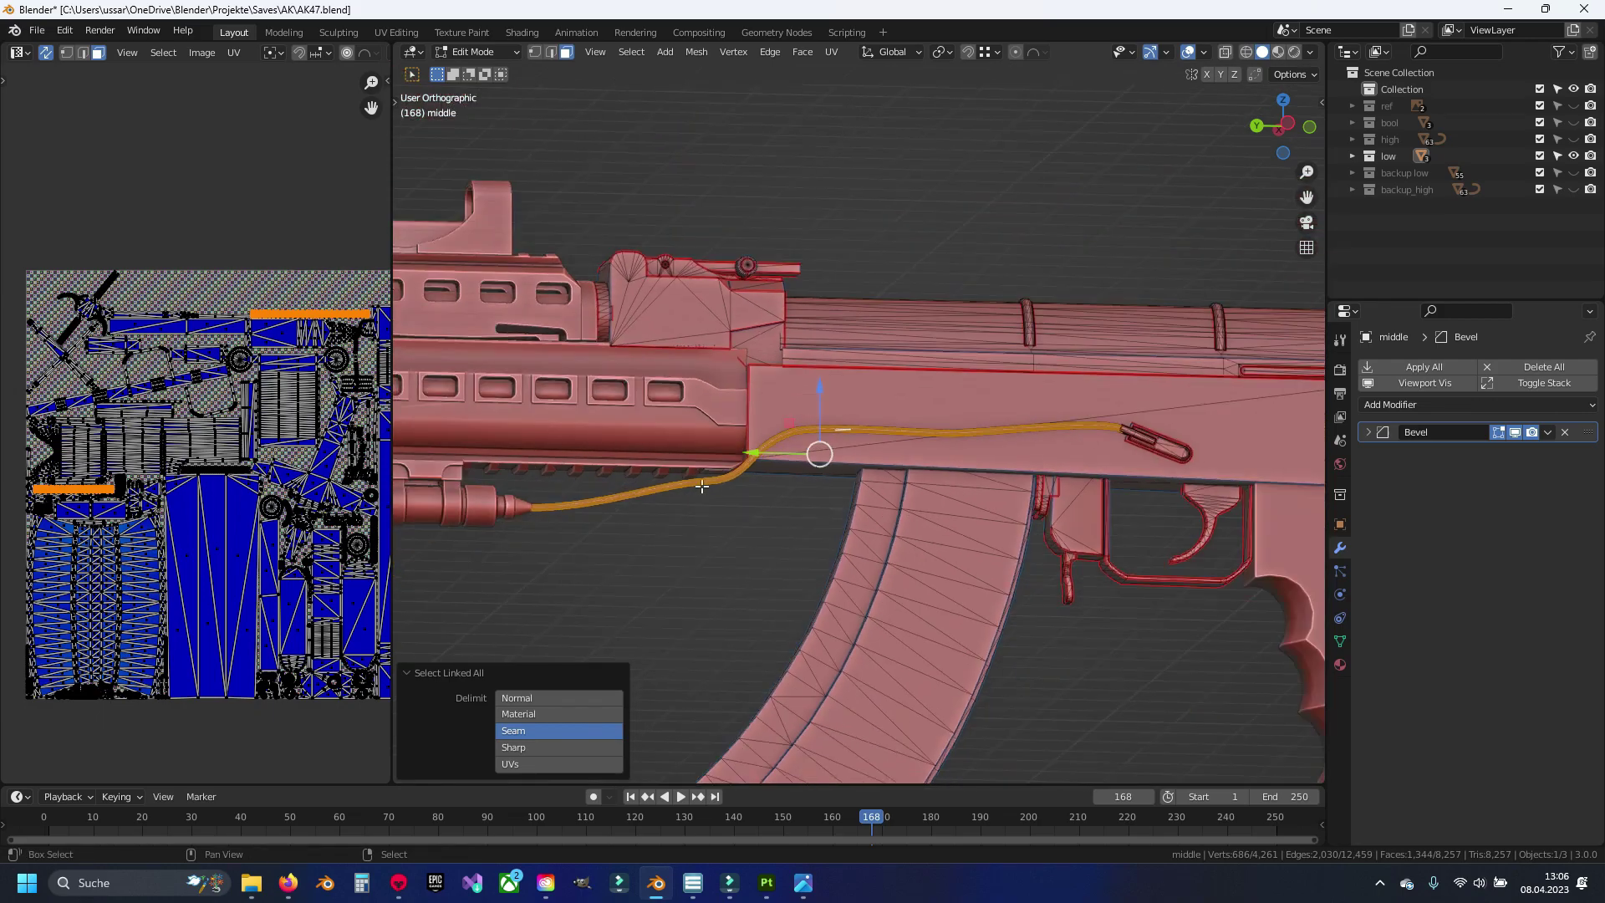
scroll(949, 443, "up", 3)
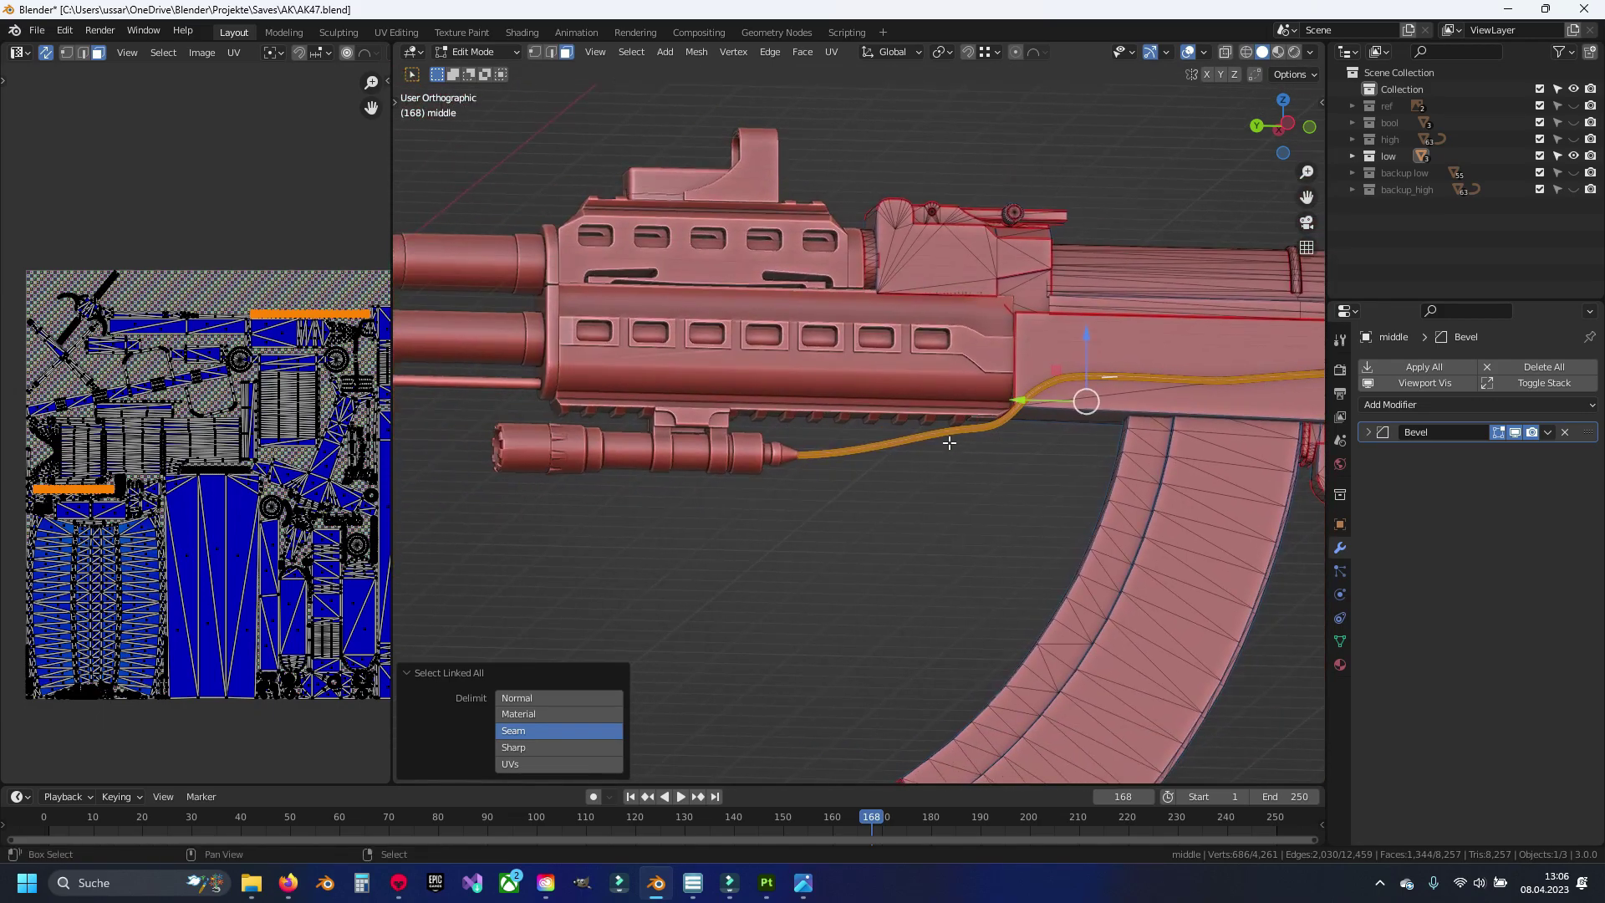
key("p")
left_click(866, 462)
Step: Inspect the handguard diff_color and flashlight front objects' meshes and UV layouts
key("Tab")
left_click(796, 394)
key("Tab")
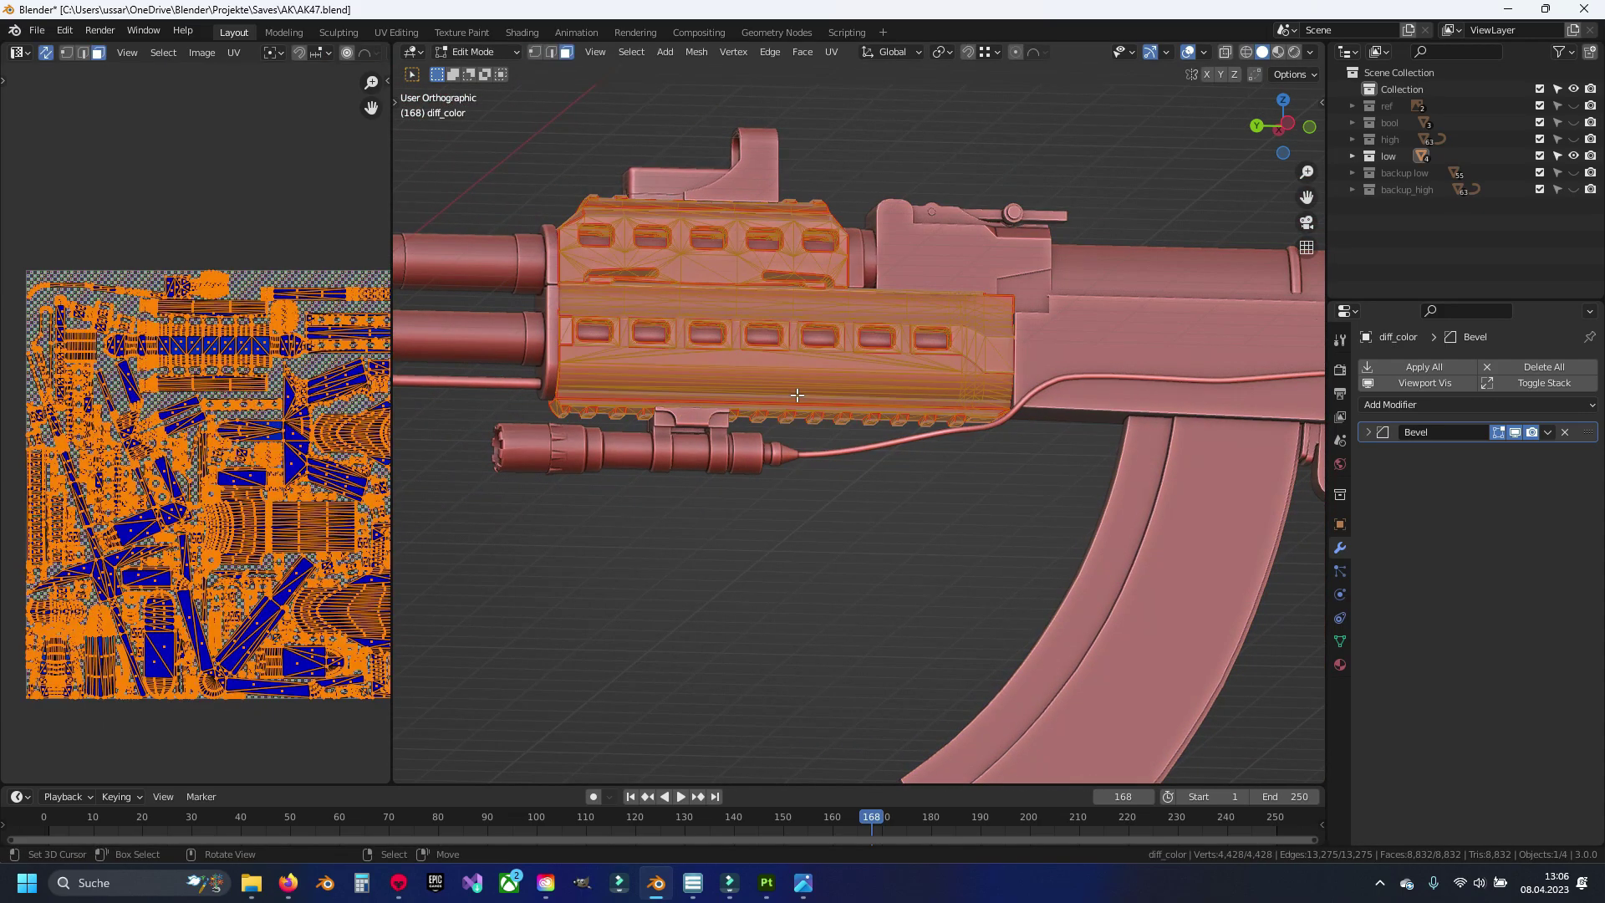
key("Tab")
left_click(691, 447)
key("Tab")
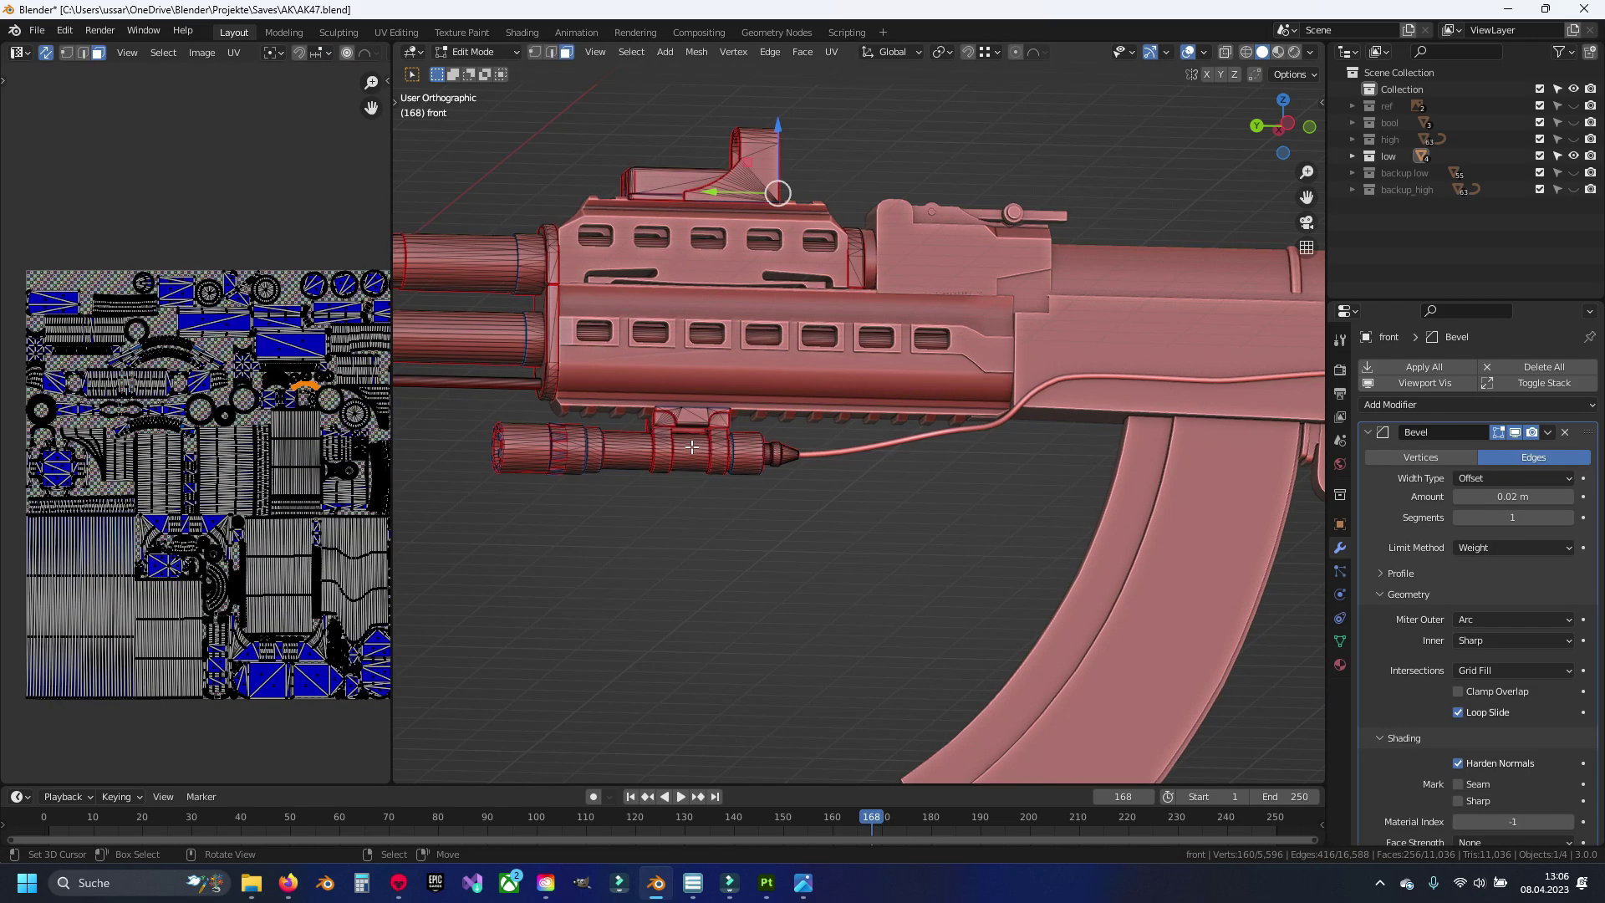
middle_click_drag(692, 447, 718, 457, "shift")
key("Tab")
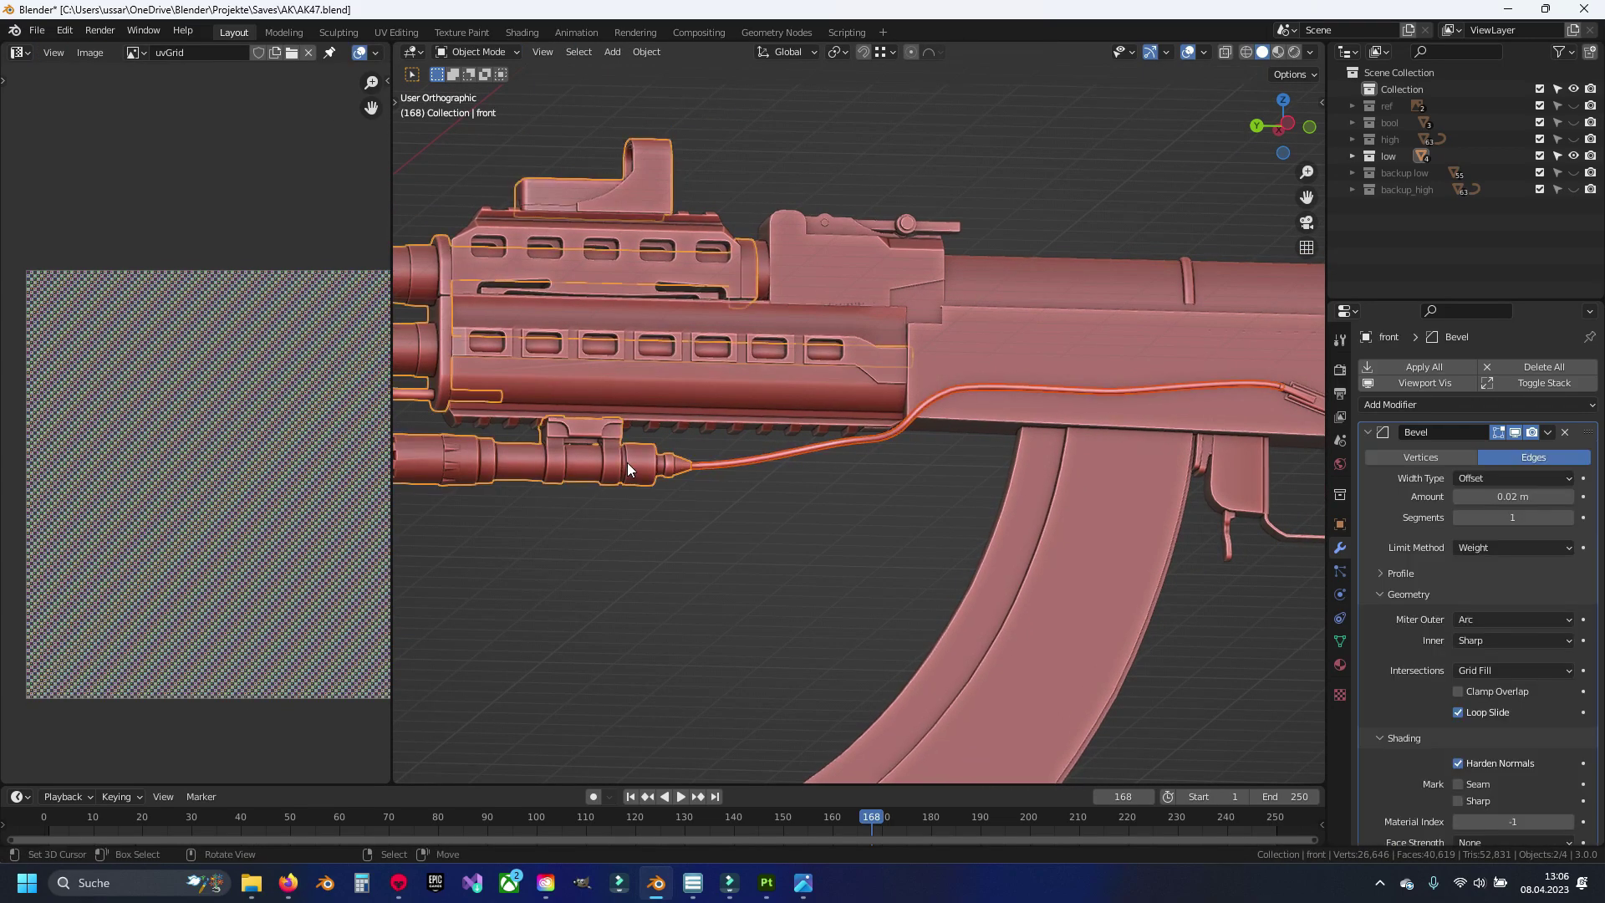
Step: On the front part, select the cable and move and enlarge its UV island
key("Tab")
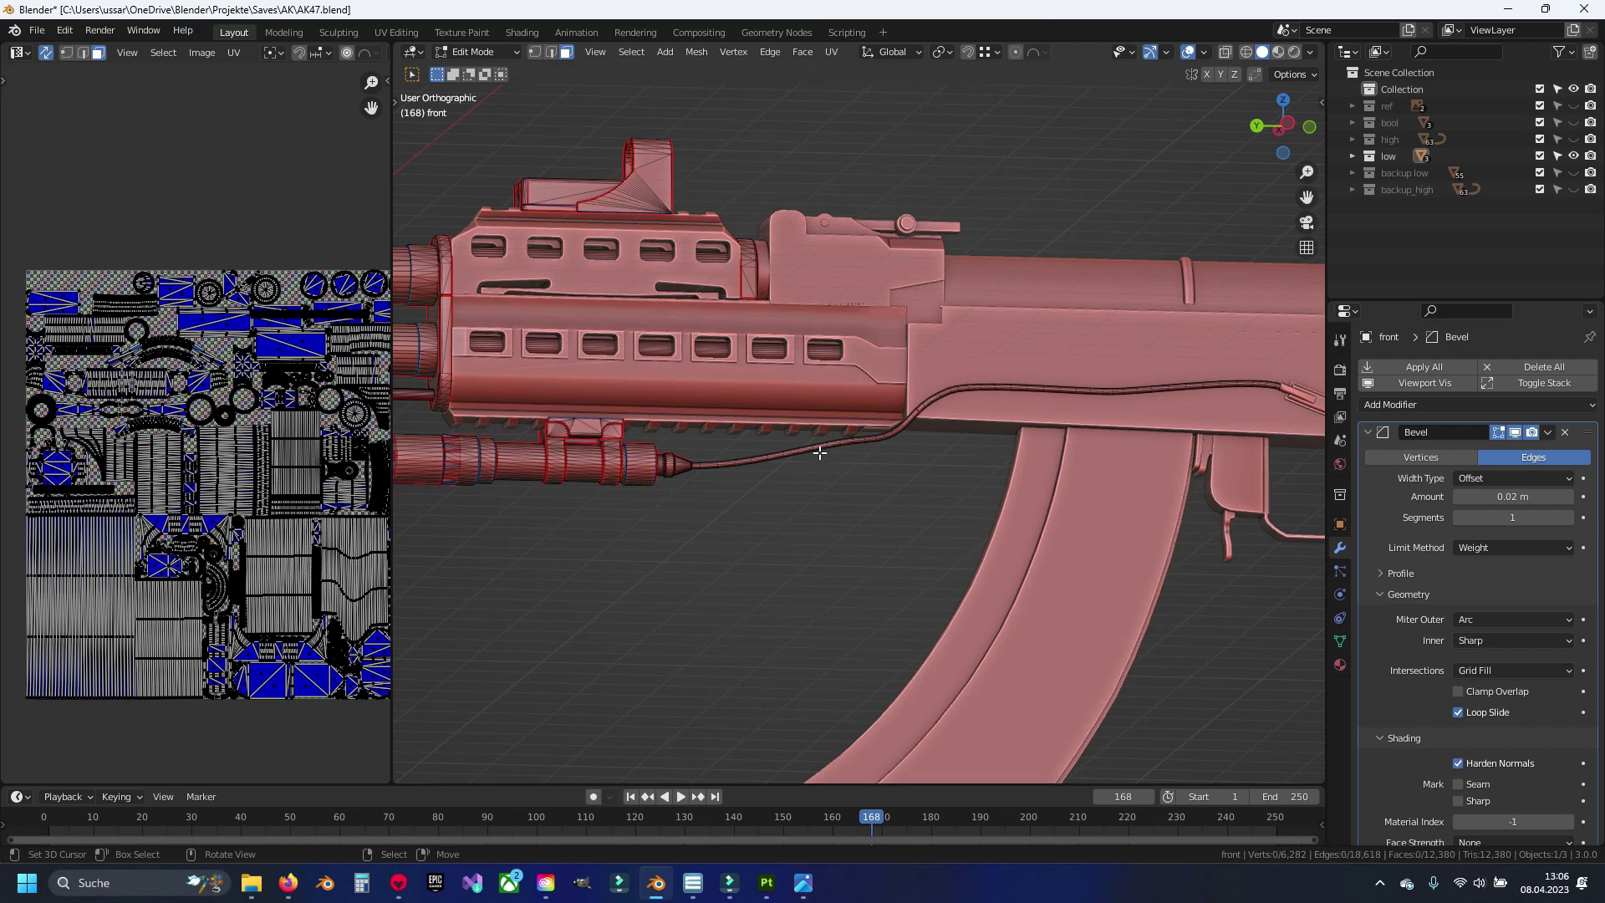
left_click(918, 393)
key("ctrl+l")
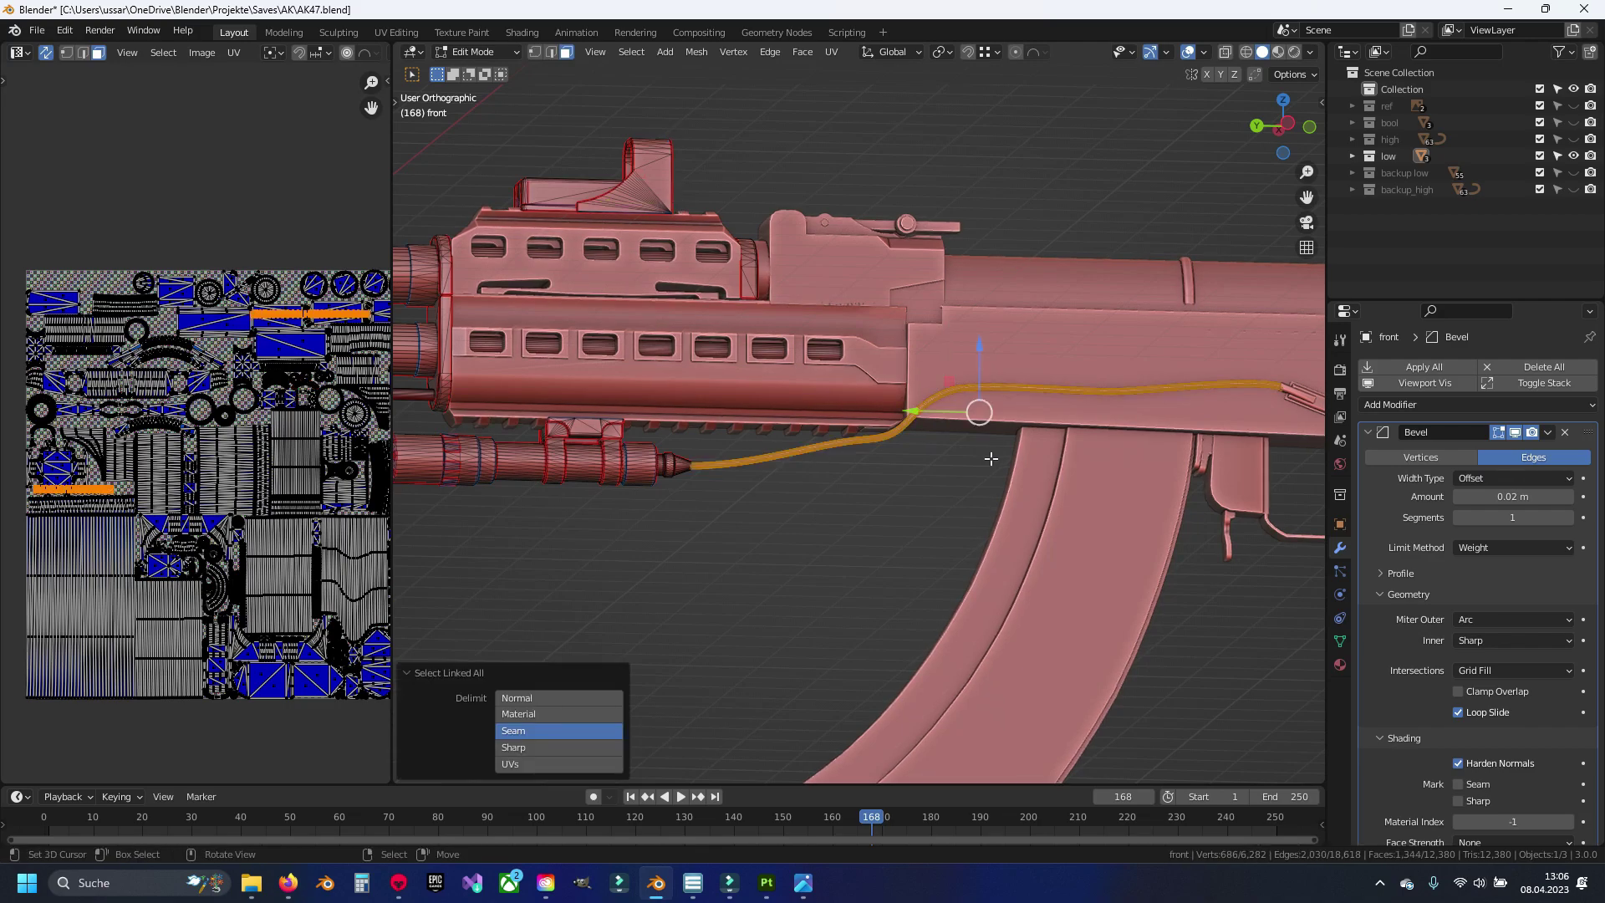
scroll(302, 403, "up", 2)
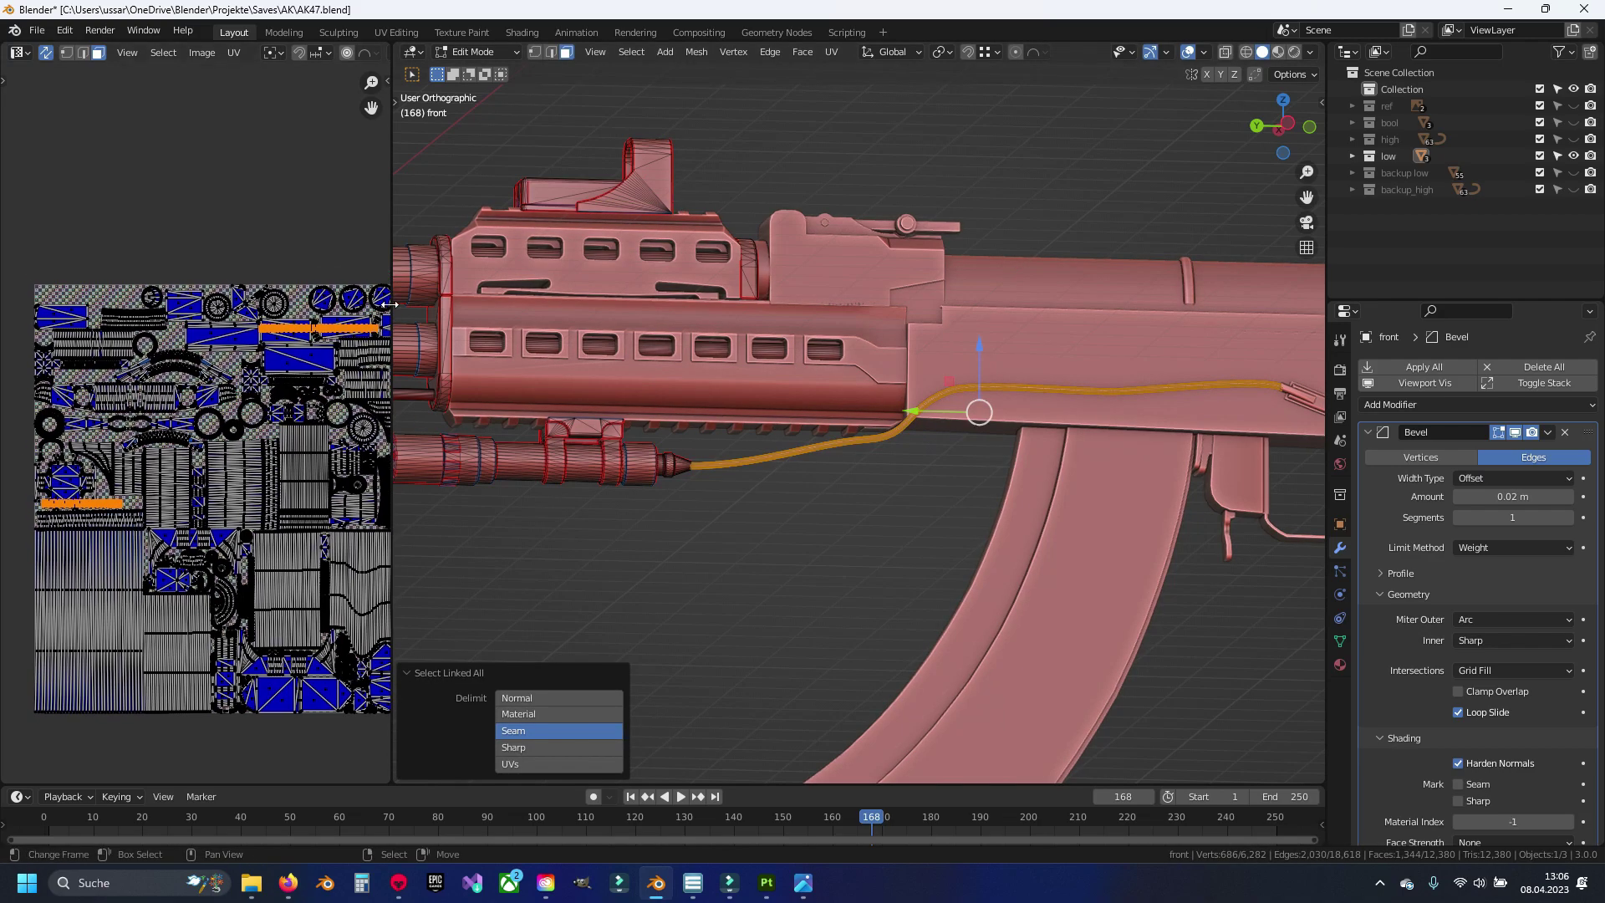
left_click_drag(389, 305, 582, 304)
key("g")
key("Return")
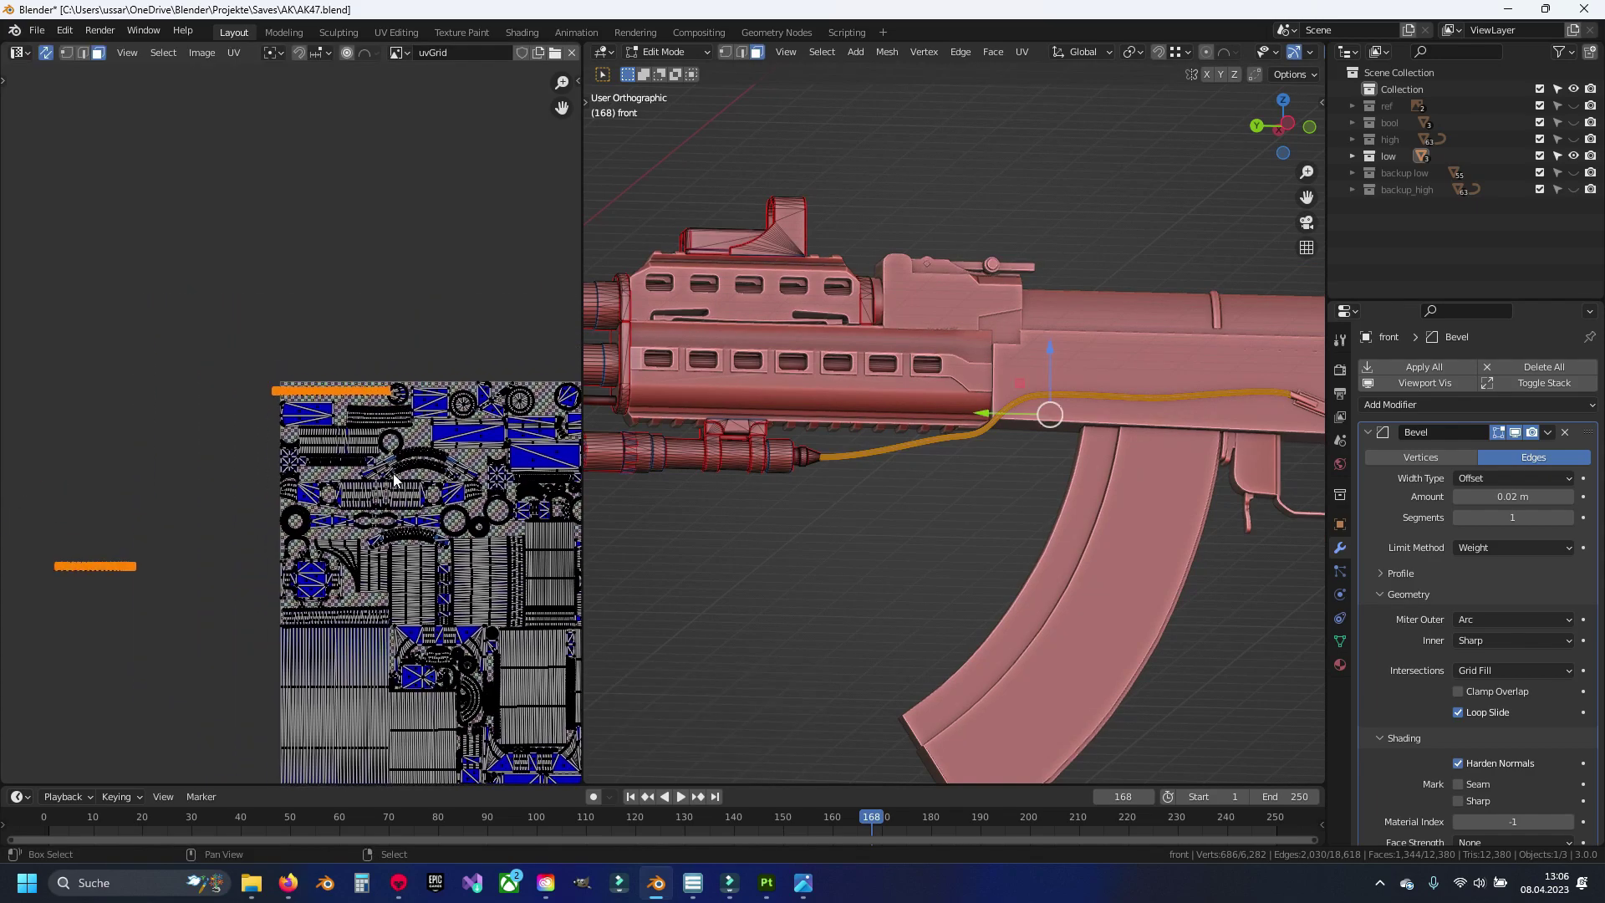
scroll(291, 434, "up", 4)
key("s")
key("Return")
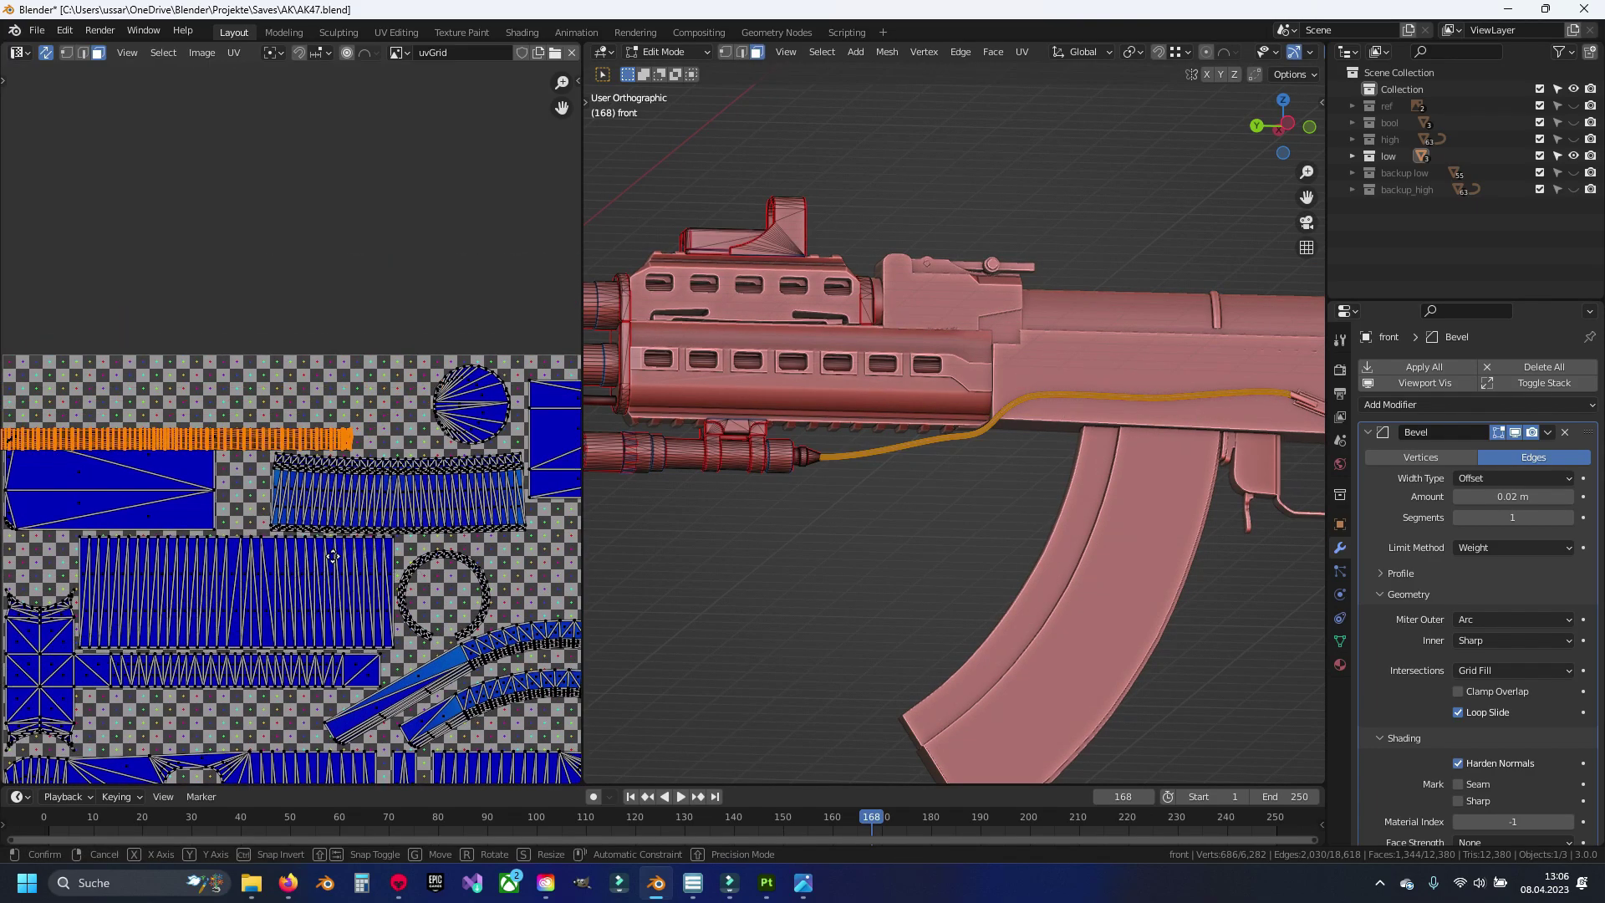
Step: Box-select part of the cable UV strip and move it into free layout space
key("g")
key("Return")
key("b")
left_click_drag(26, 298, 479, 361)
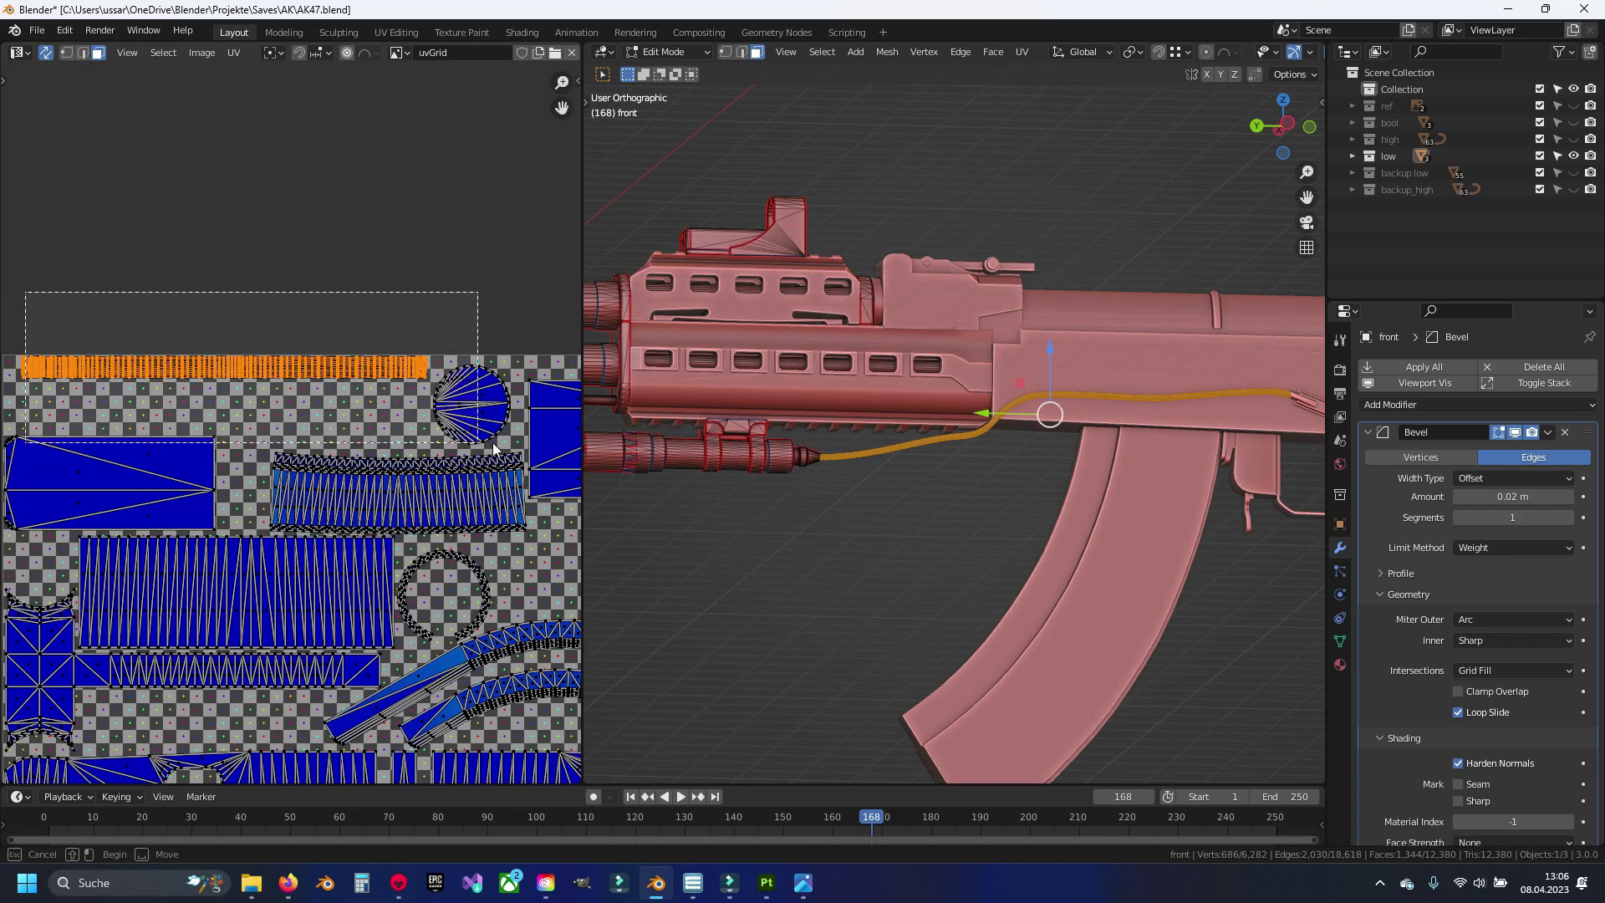
scroll(34, 552, "down", 3)
key("g")
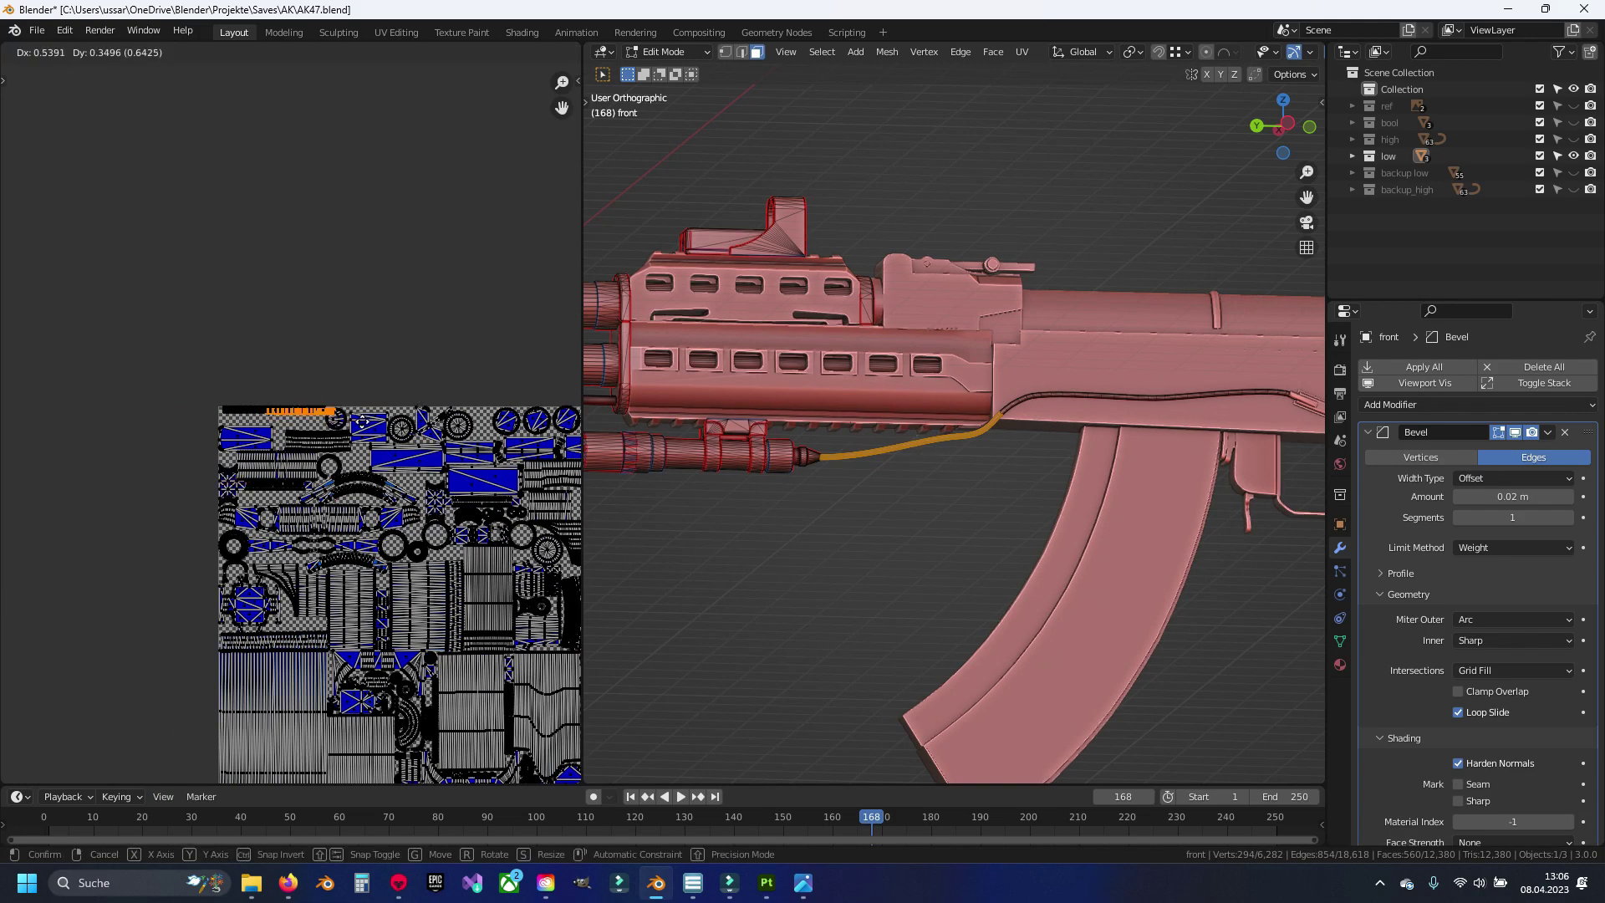
key("Return")
Step: Return the front part to Object Mode and save AK47.blend
scroll(341, 428, "up", 3)
scroll(344, 439, "down", 2)
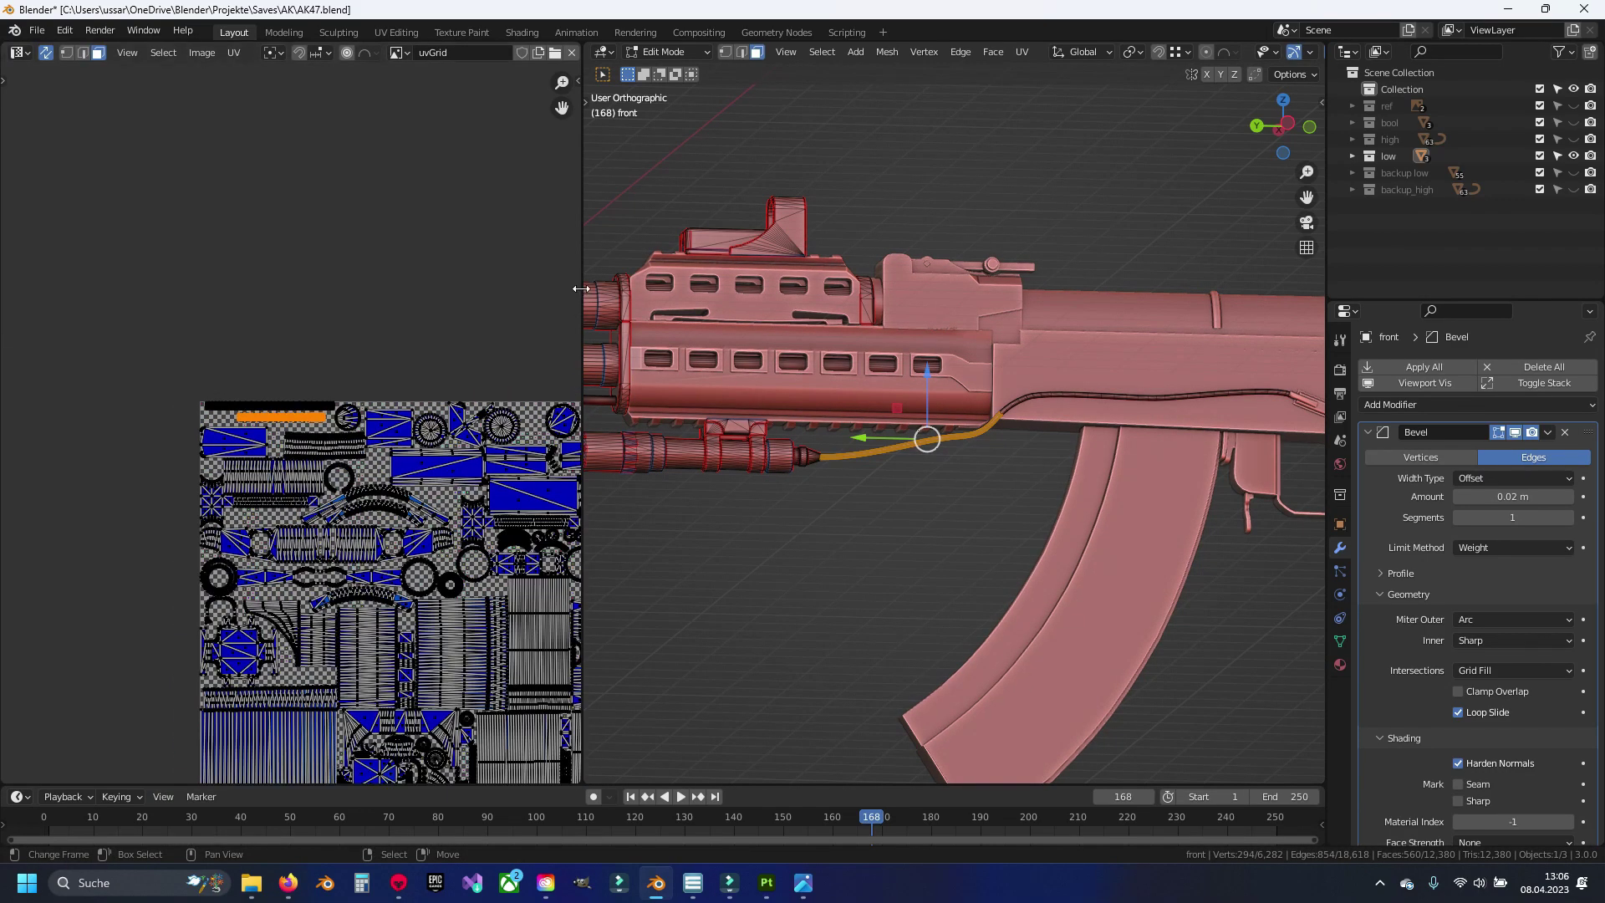
left_click_drag(581, 288, 341, 289)
scroll(778, 504, "down", 2)
scroll(778, 498, "up", 1)
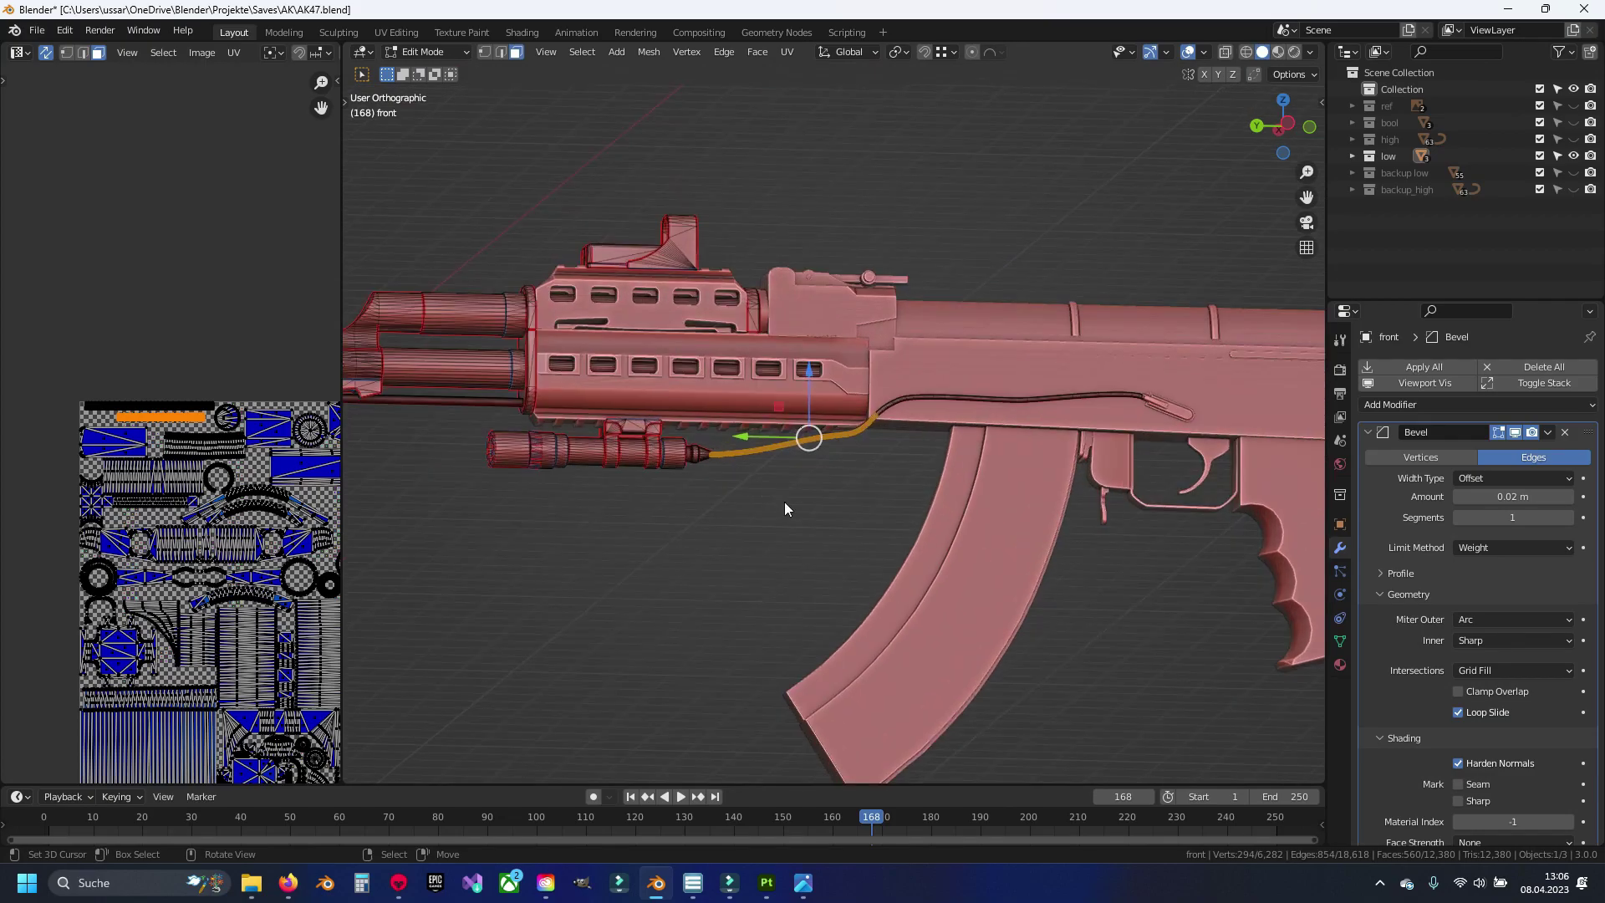
key("Tab")
key("ctrl+s")
scroll(747, 493, "up", 1)
scroll(729, 523, "up", 2)
Step: Select the middle receiver part and view it from the left in wireframe, with reference photos shown
left_click(794, 369)
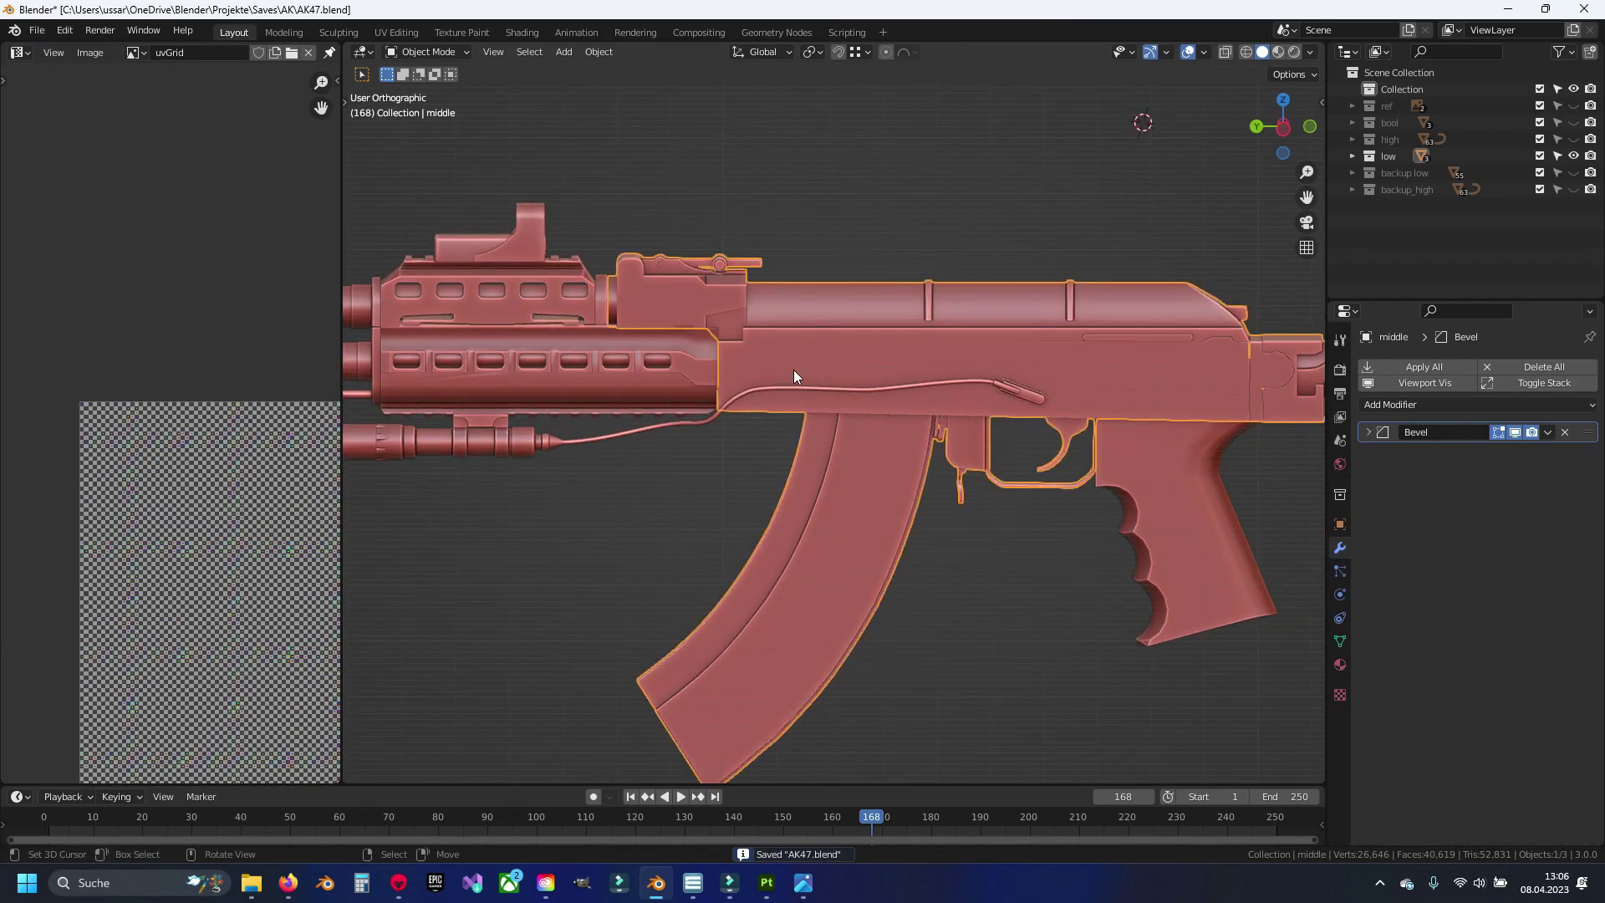
key("KP_9")
key("KP_9")
key("ctrl+KP_3")
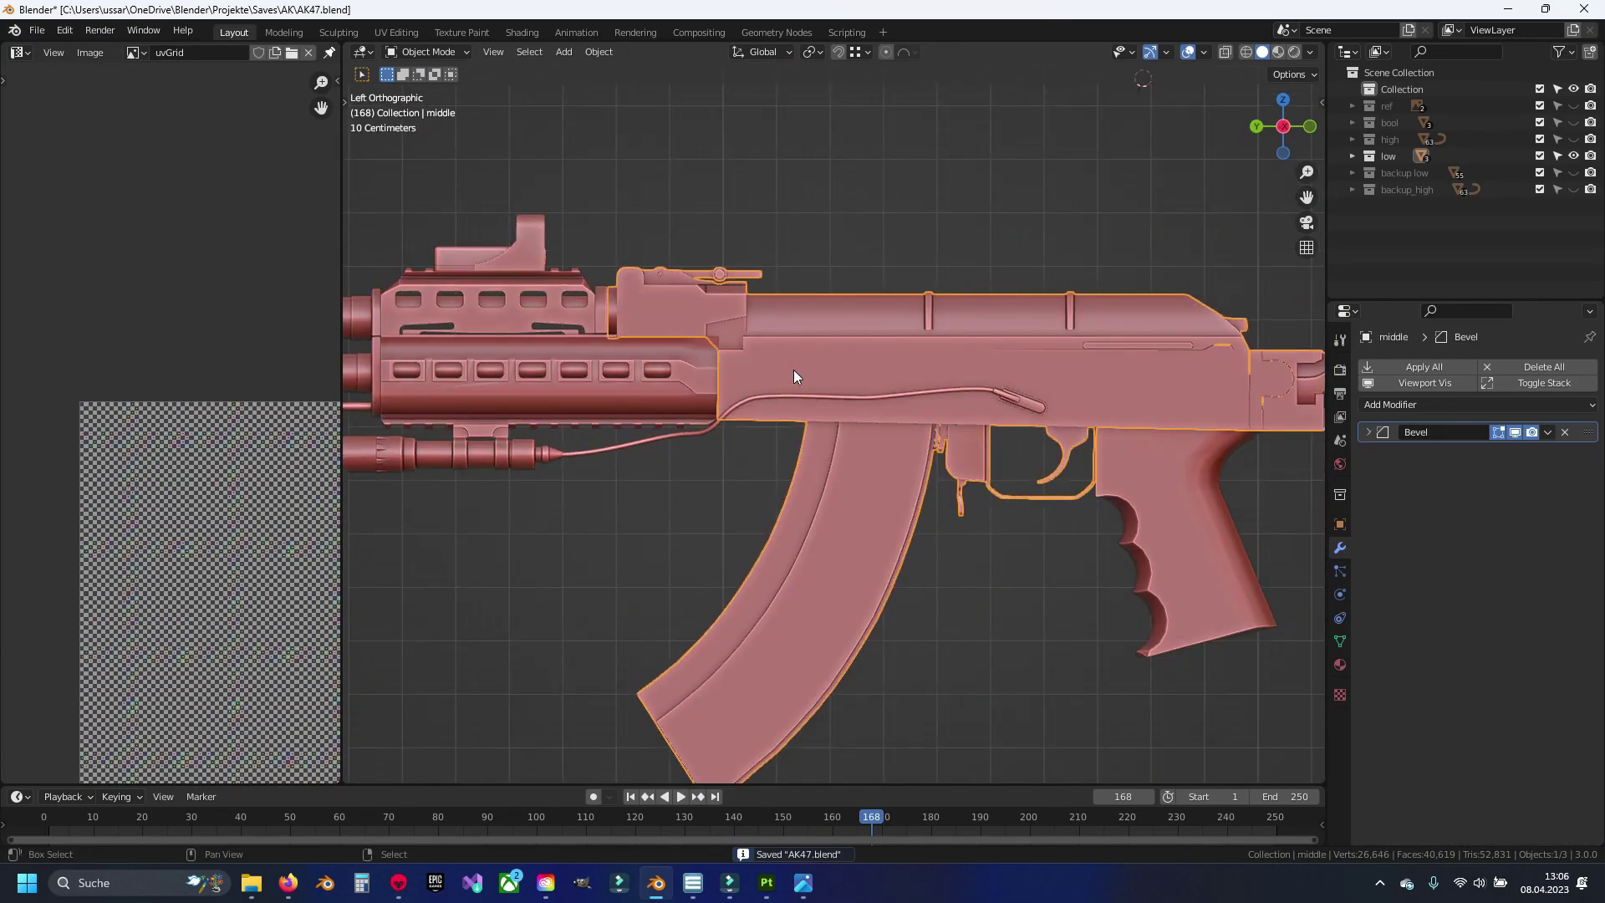
scroll(719, 414, "up", 1)
scroll(638, 415, "up", 3)
scroll(933, 469, "up", 1)
scroll(754, 414, "down", 5)
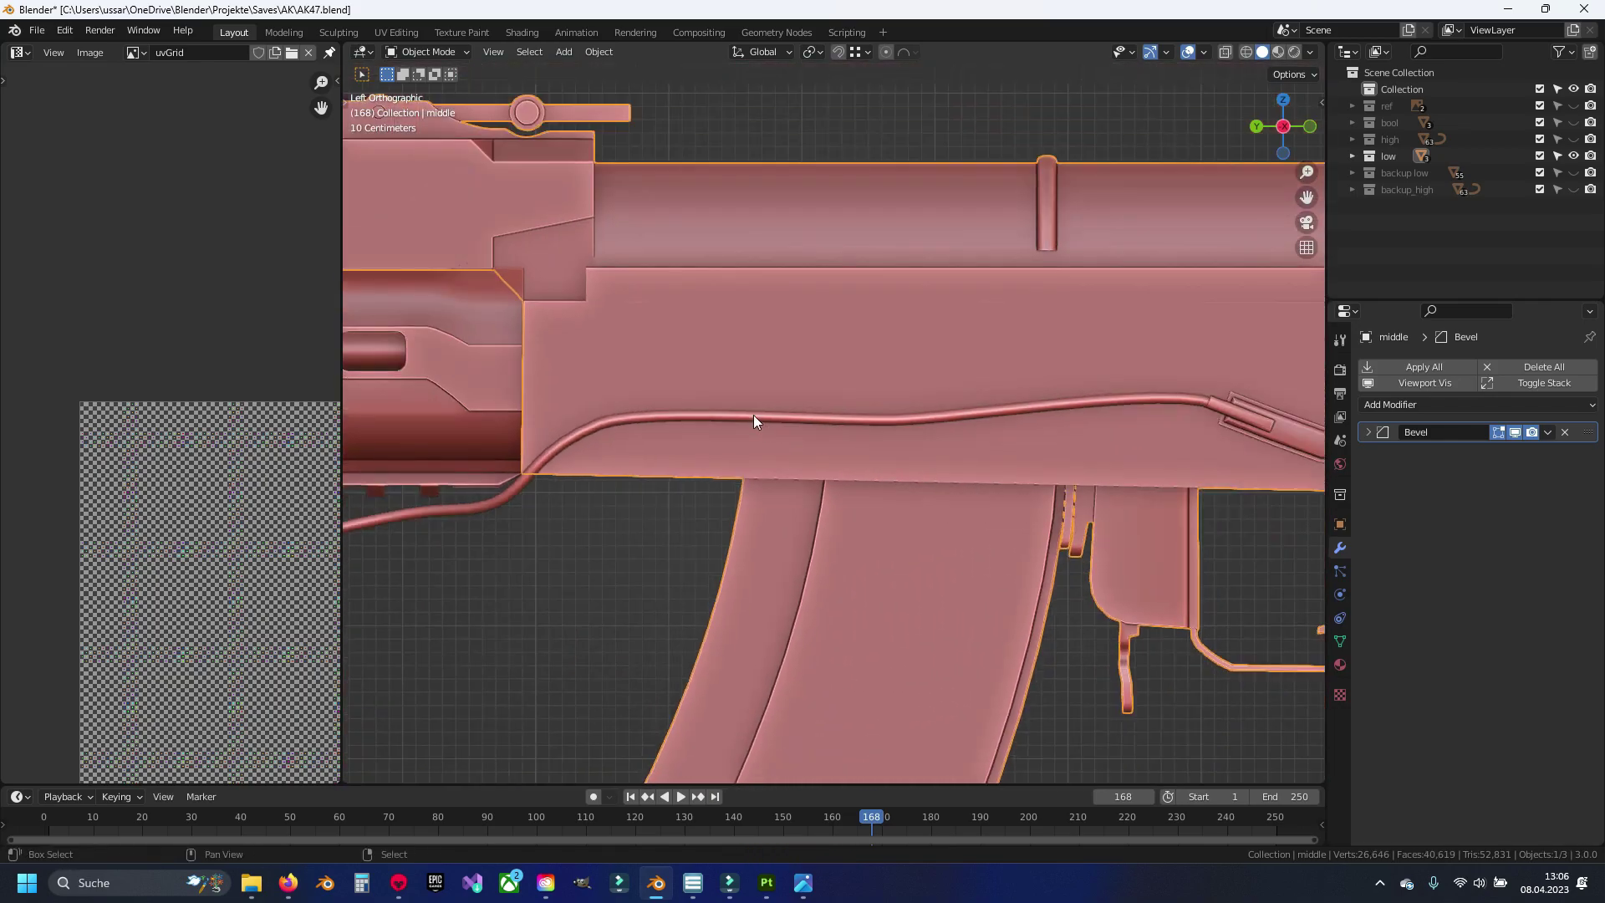
scroll(774, 409, "up", 3)
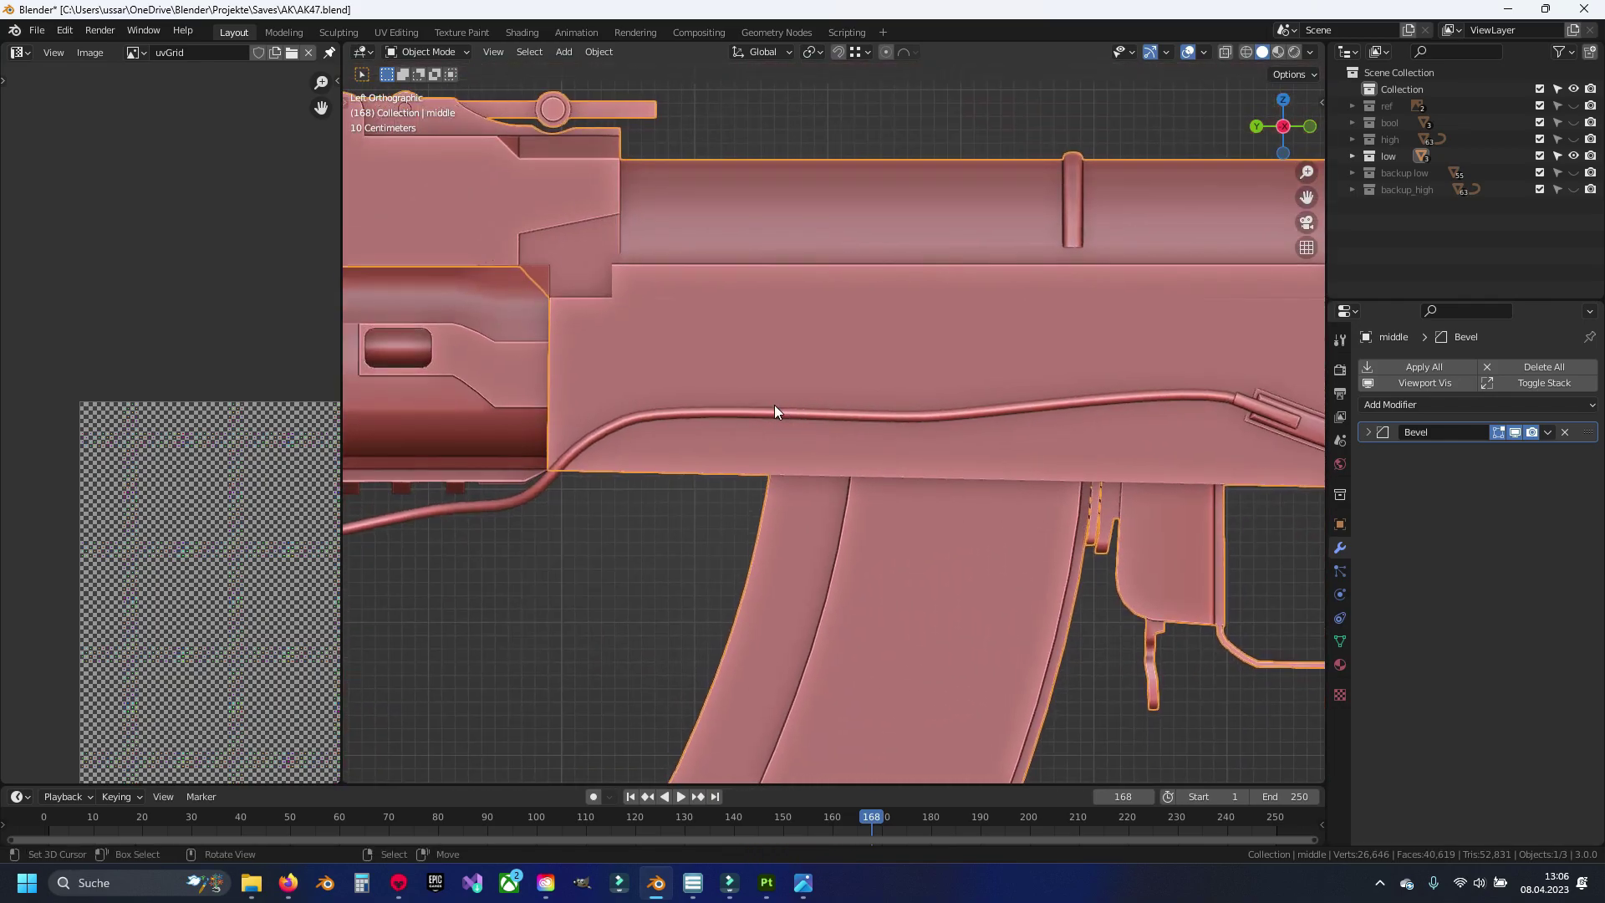
left_click(1573, 105)
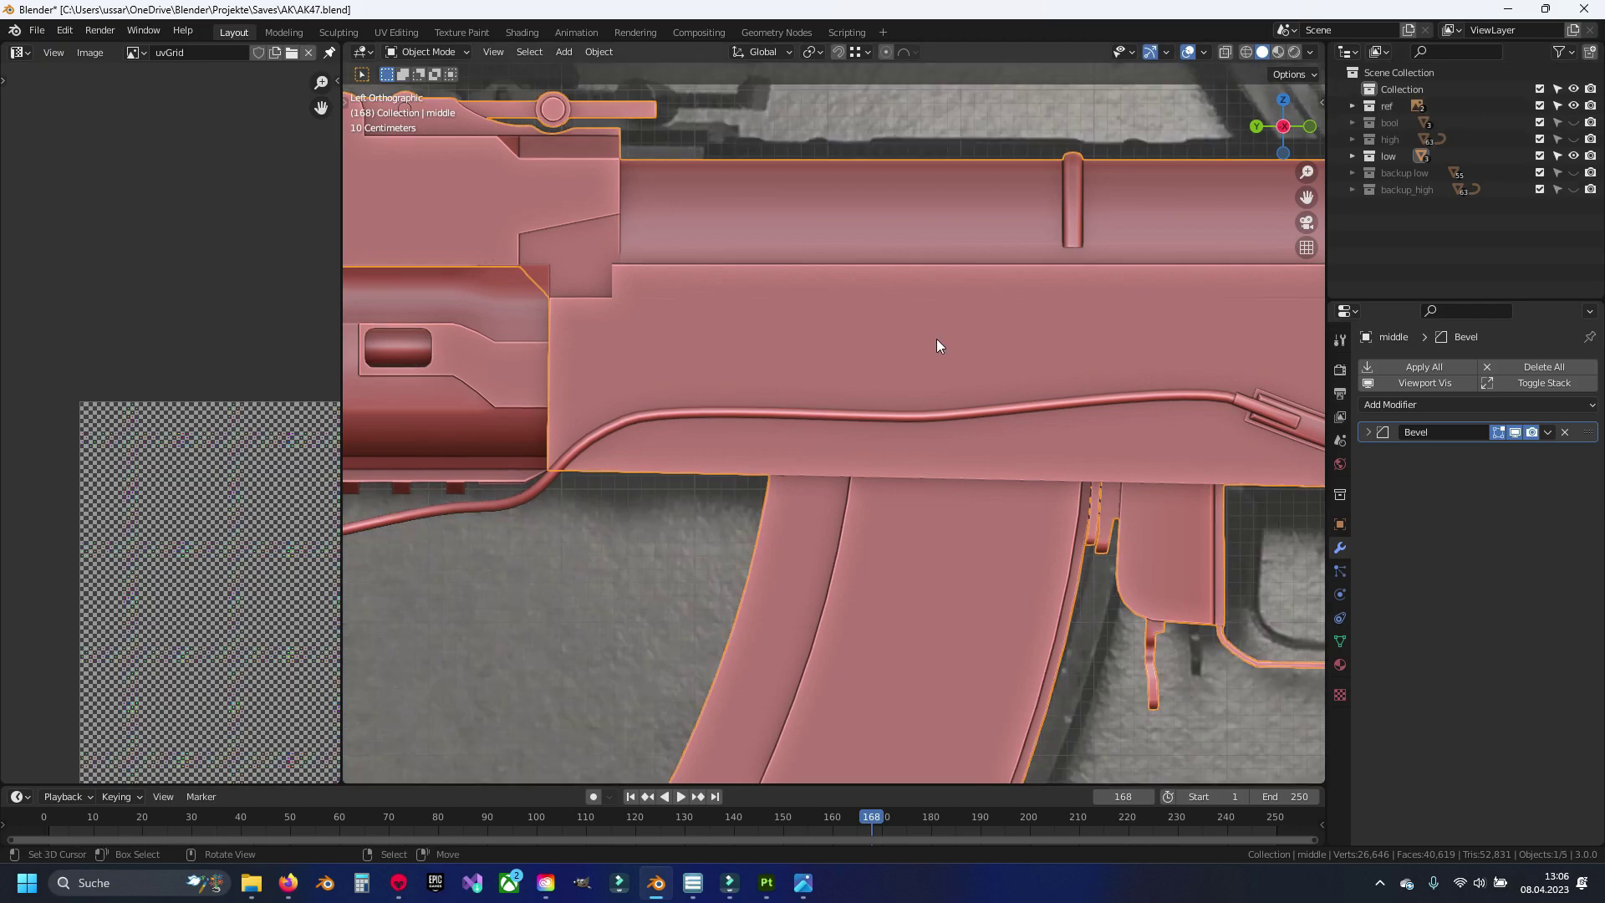
key("shift+z")
mouse_move(508, 274)
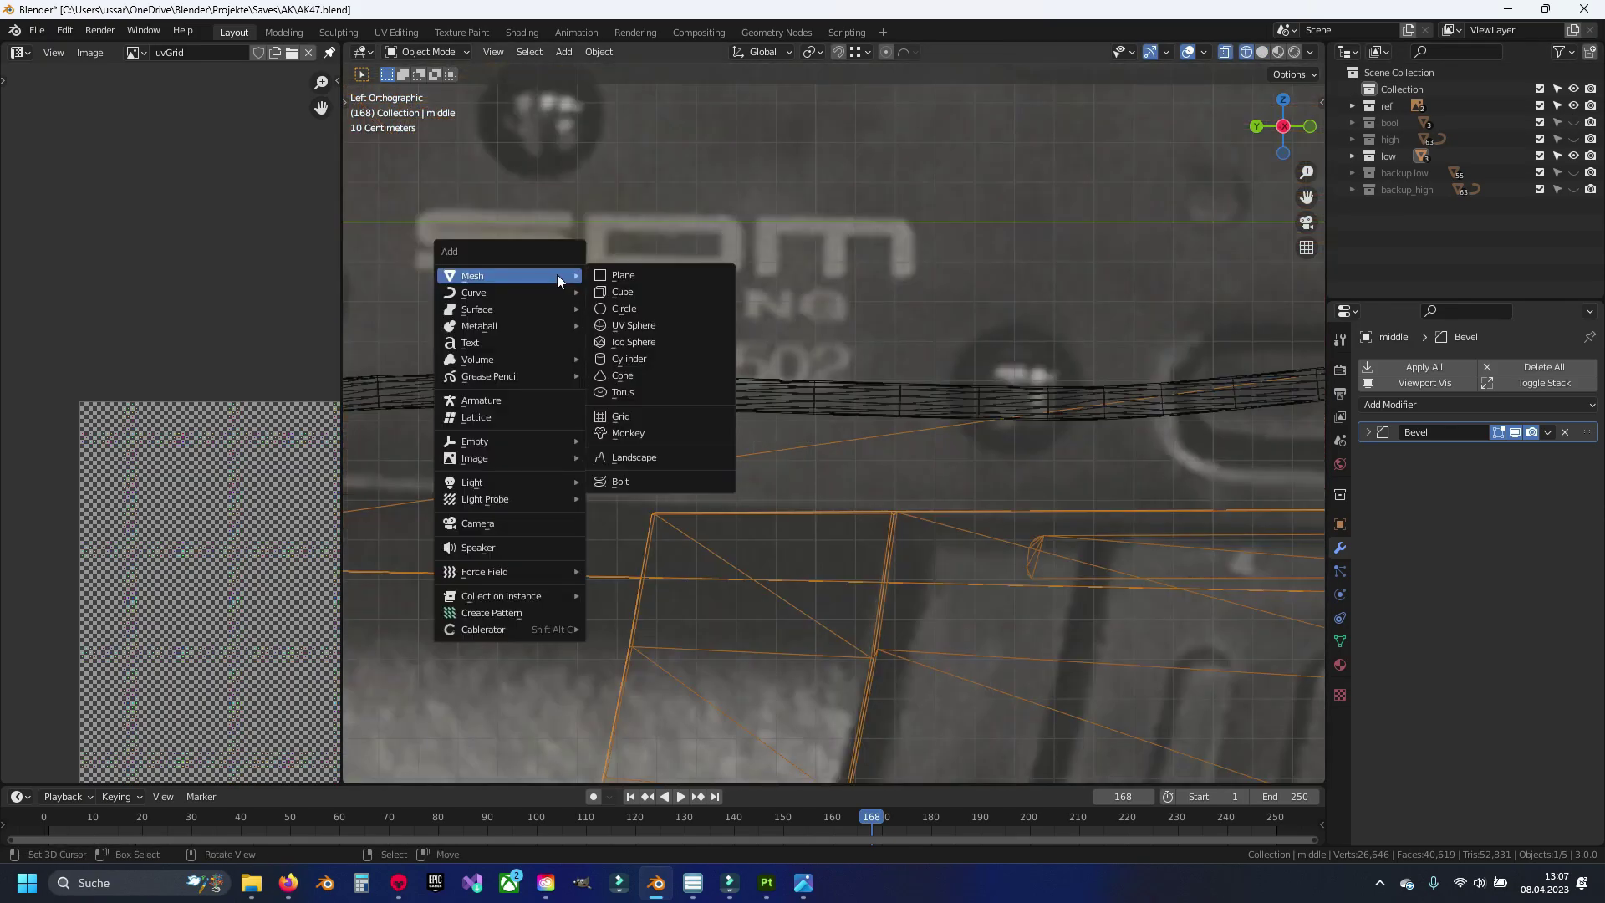
Step: Add a plane rotated 90° on Y, scaled to 0.204, and place it over the S letter
left_click(636, 274)
middle_click_drag(685, 289, 721, 331, "shift")
key("Tab")
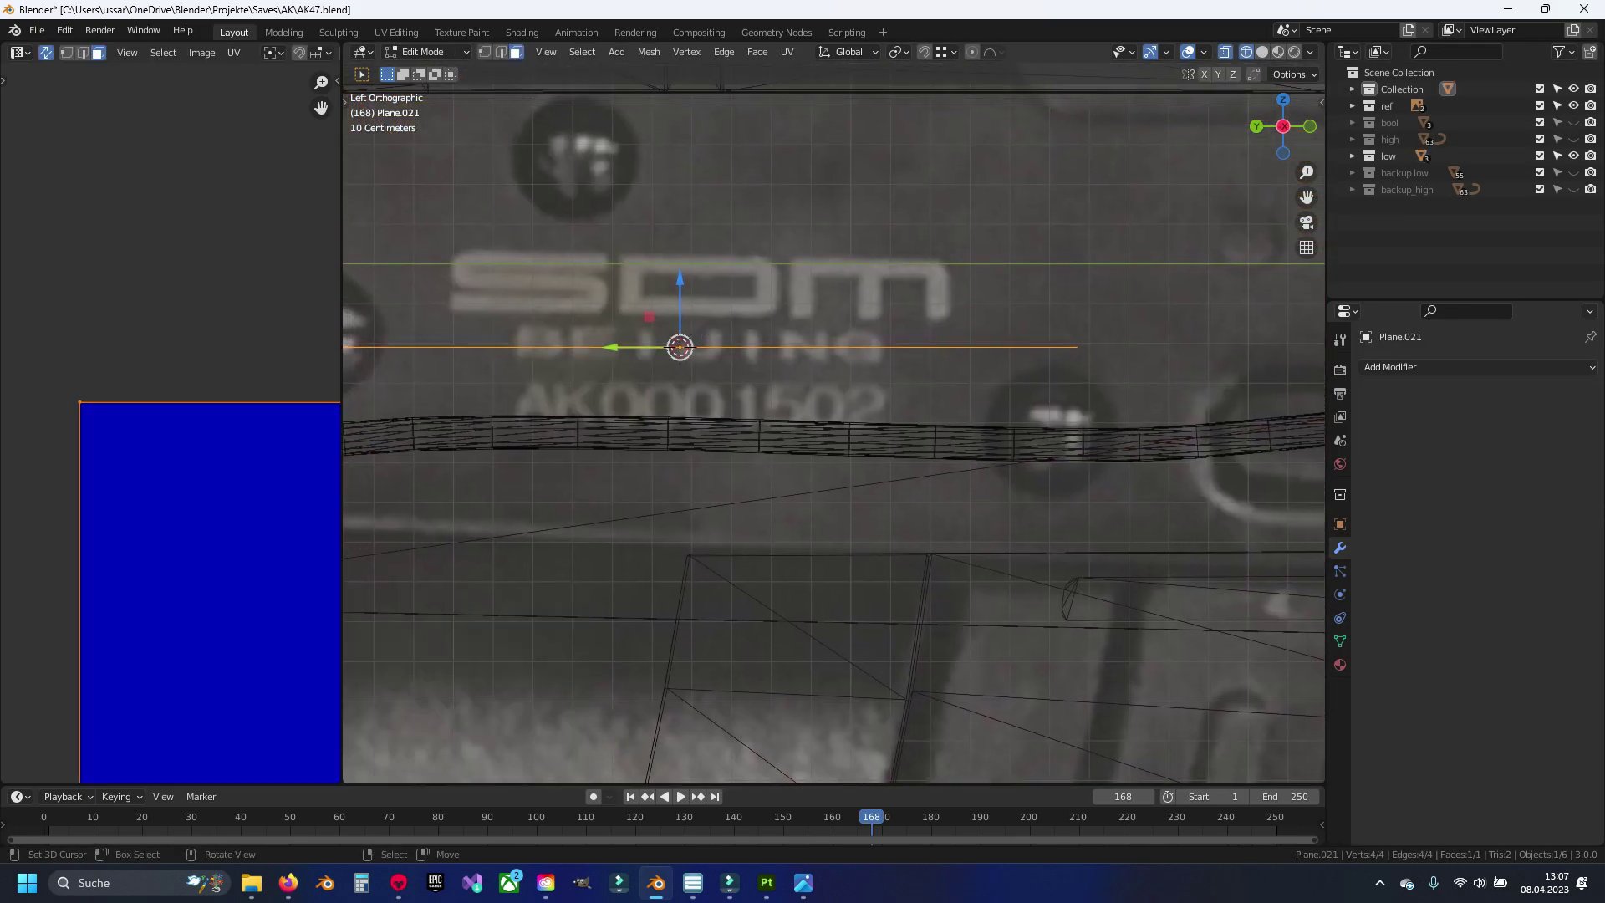
type("ry90")
key("Return")
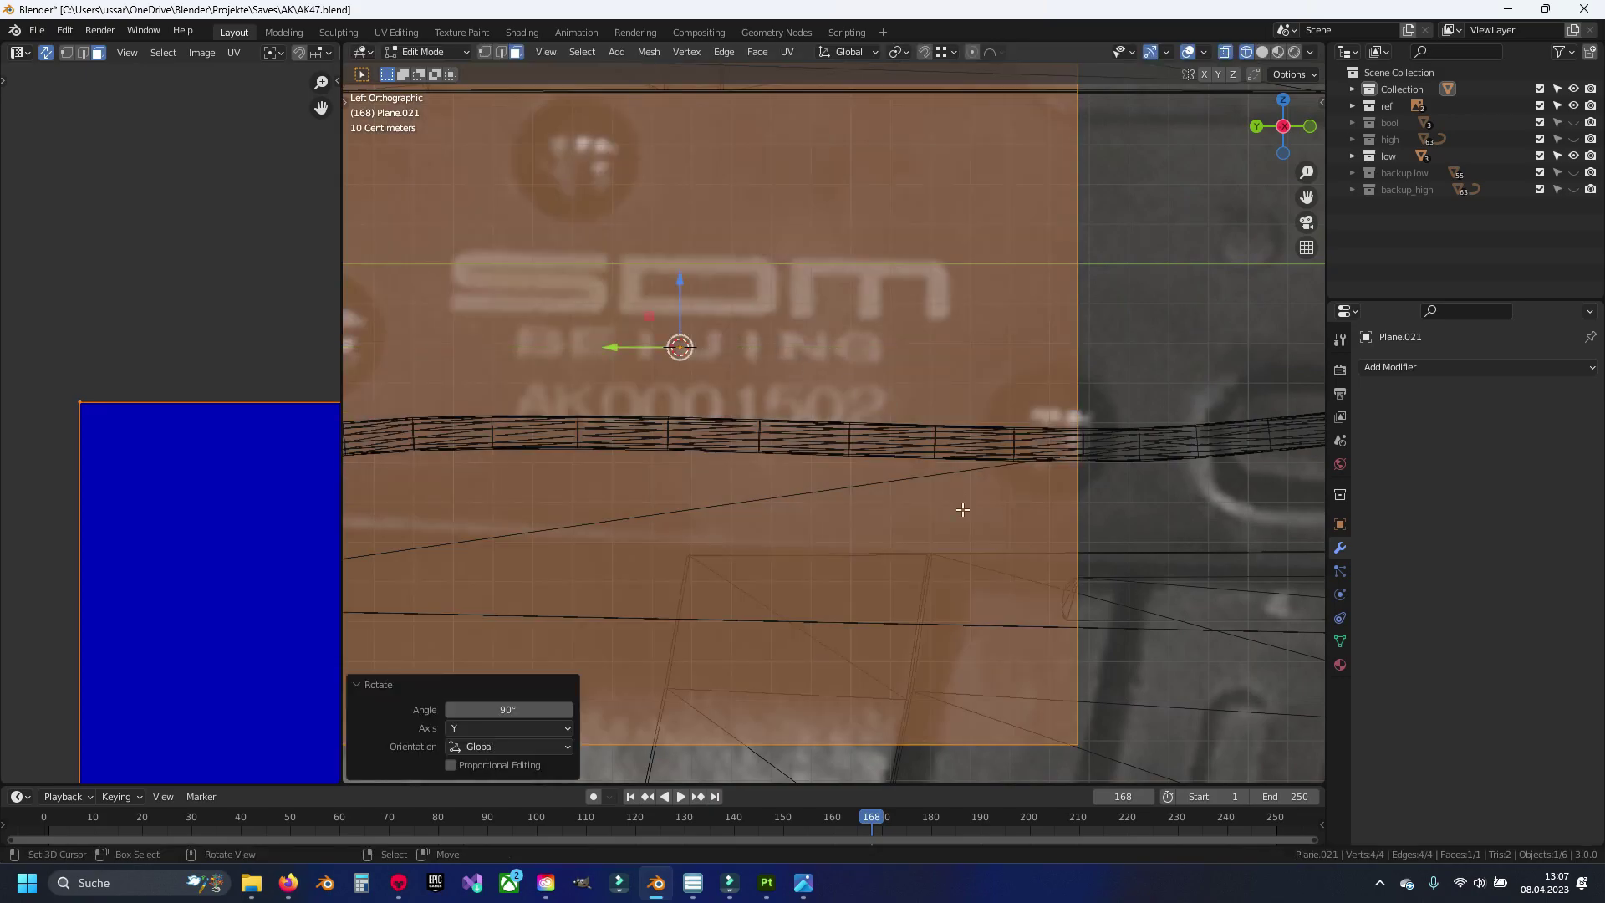
key("s")
left_click(672, 412)
key("g")
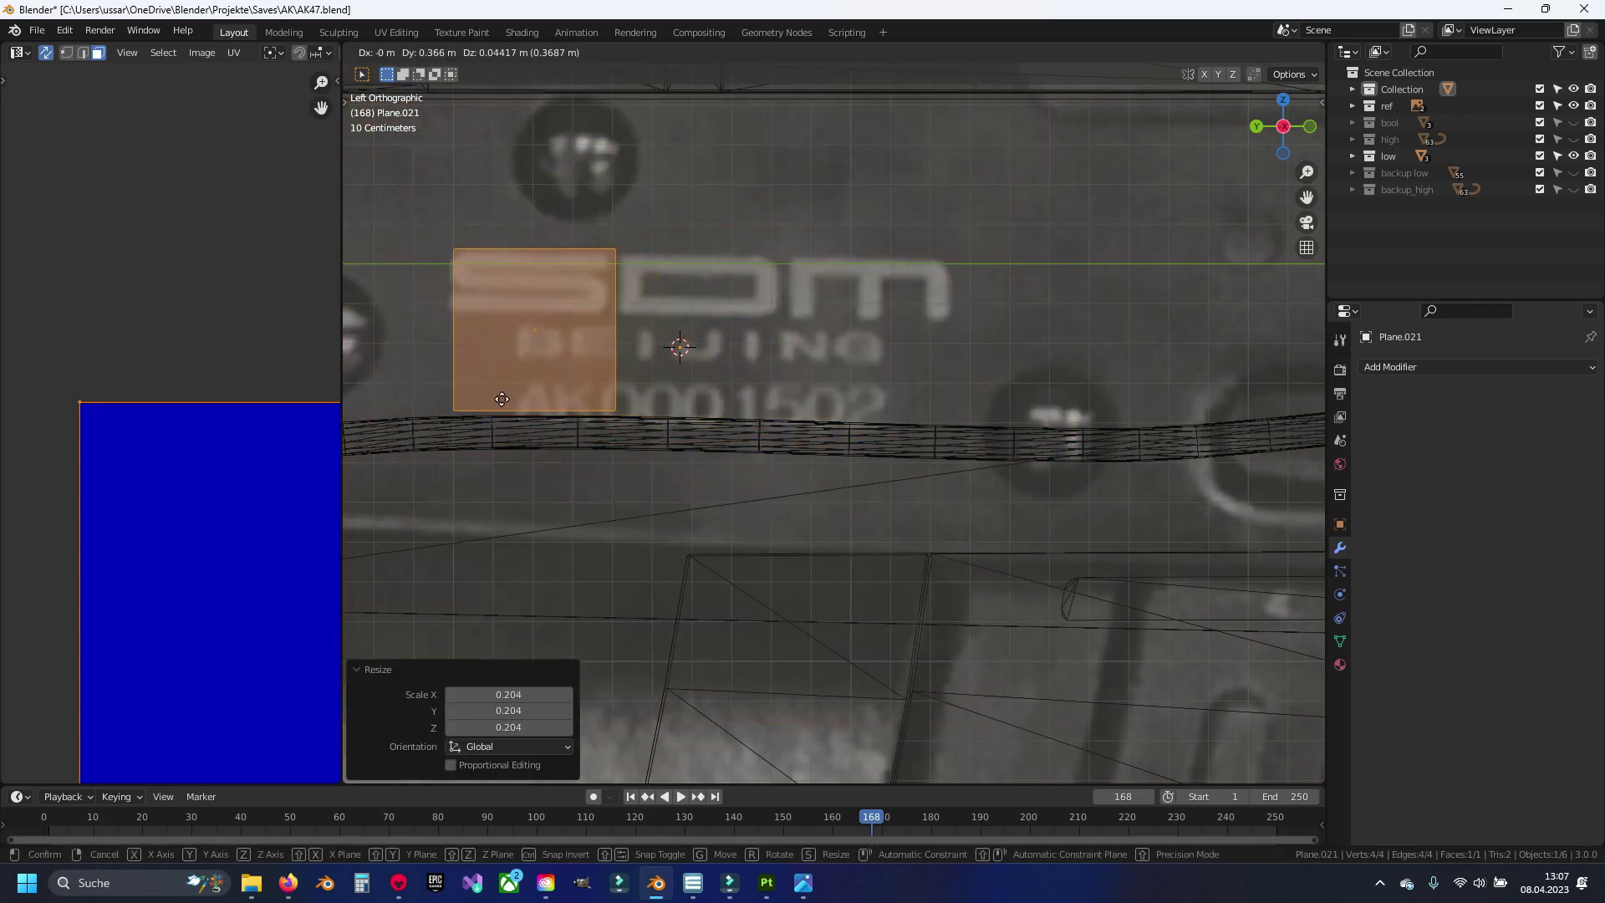
scroll(520, 326, "up", 2)
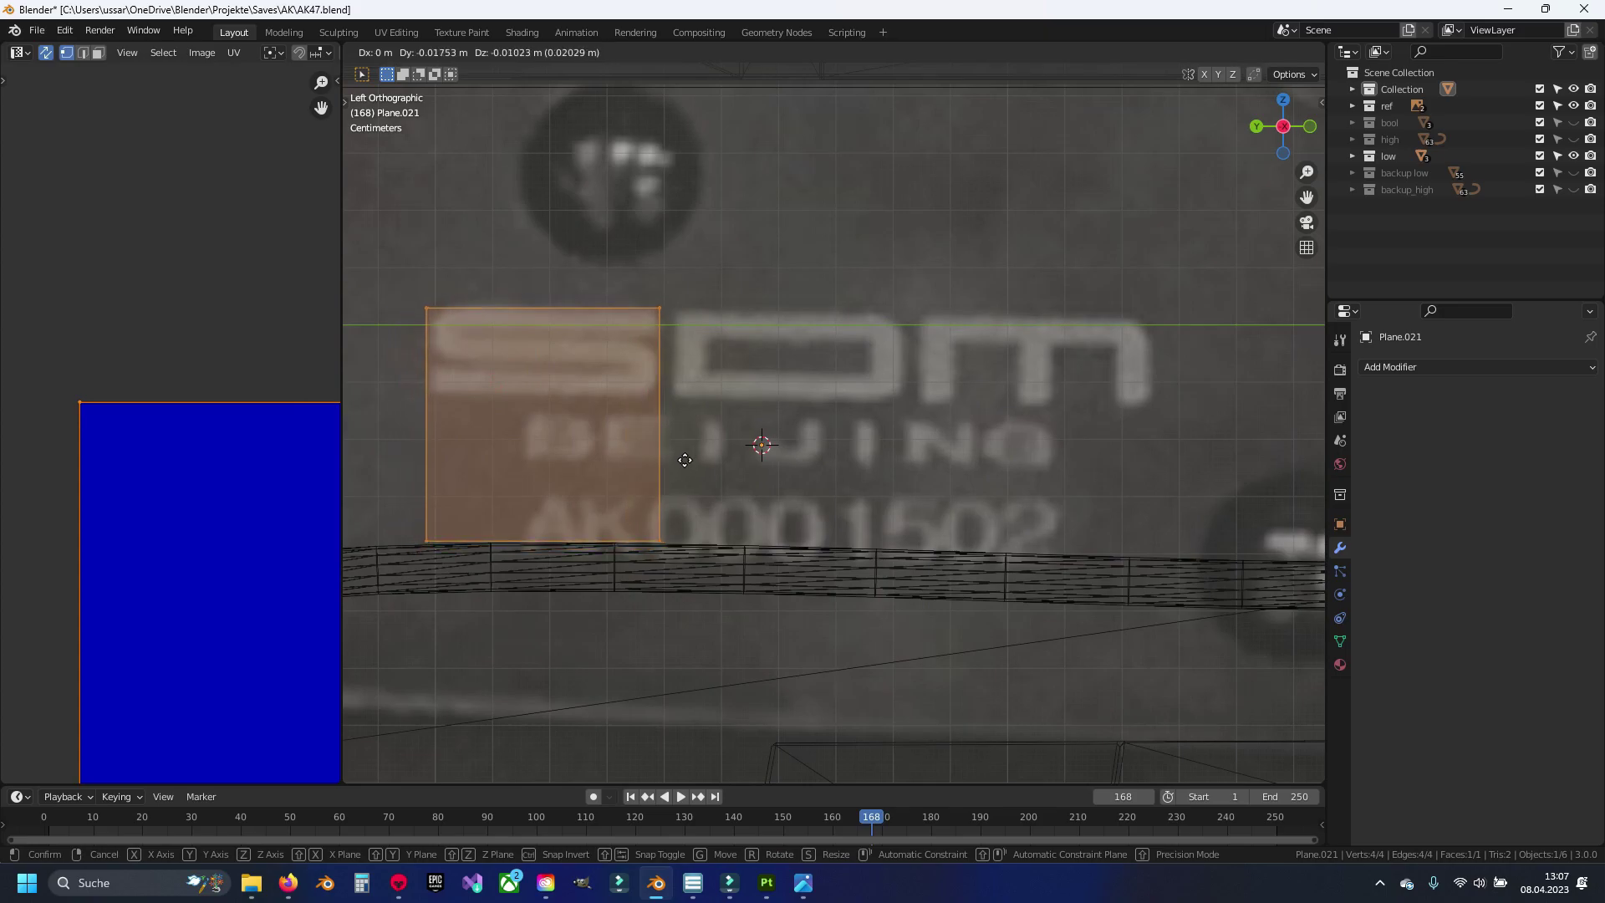
left_click(684, 458)
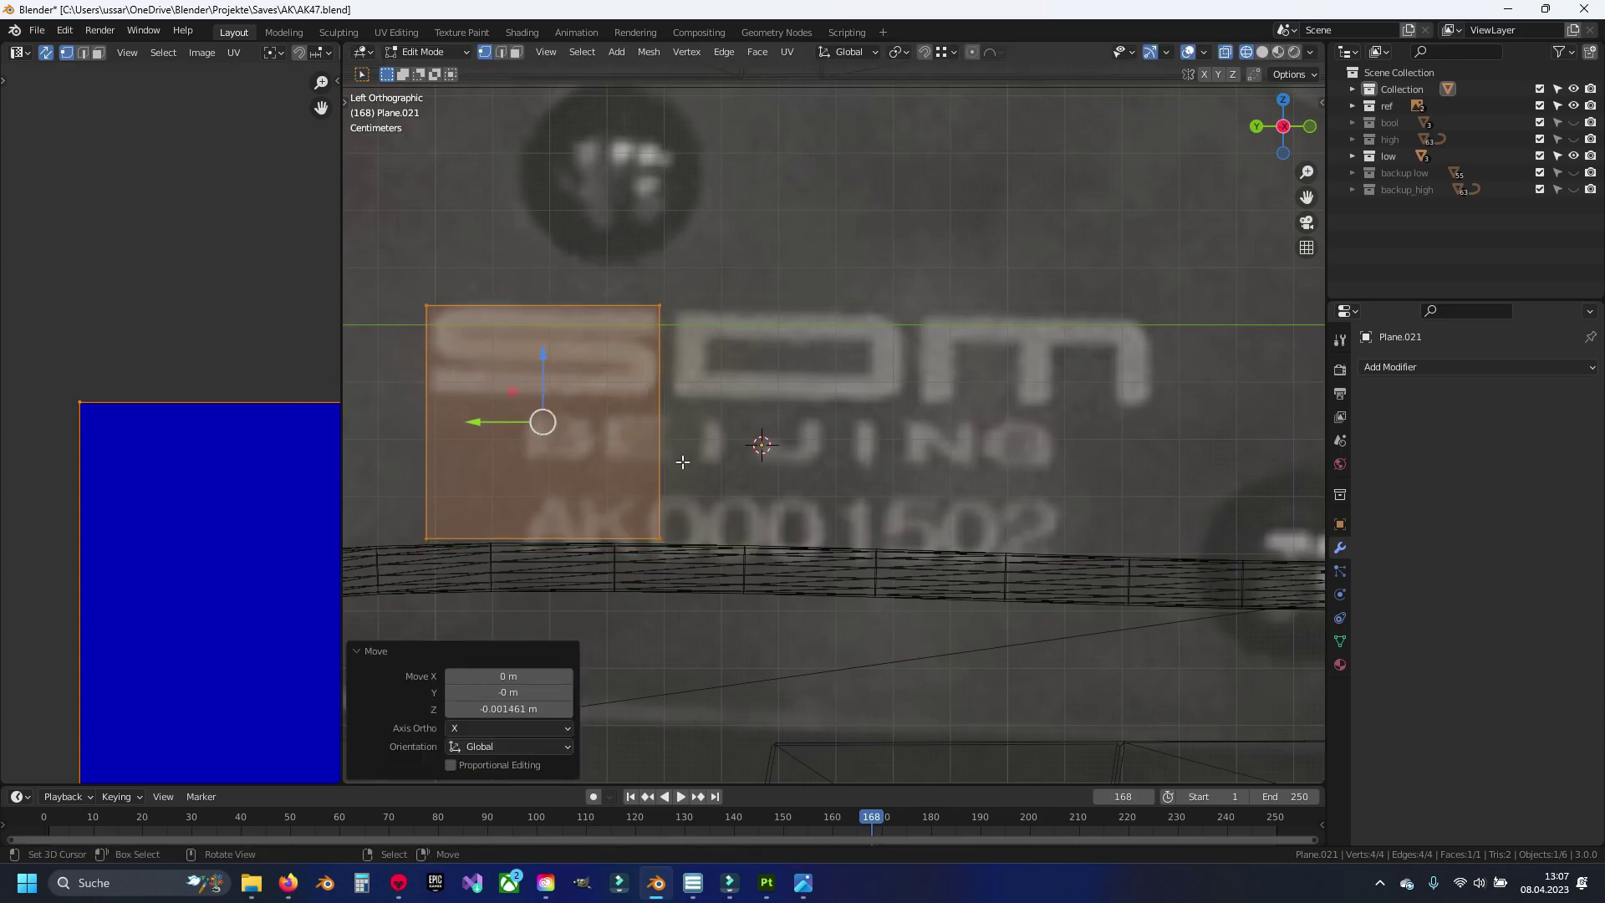
Step: Stretch one horizontal edge of the plane to fit the S's top stroke
middle_click_drag(538, 419, 613, 416, "shift")
left_click(443, 470)
left_click(602, 512)
left_click_drag(599, 469, 631, 335)
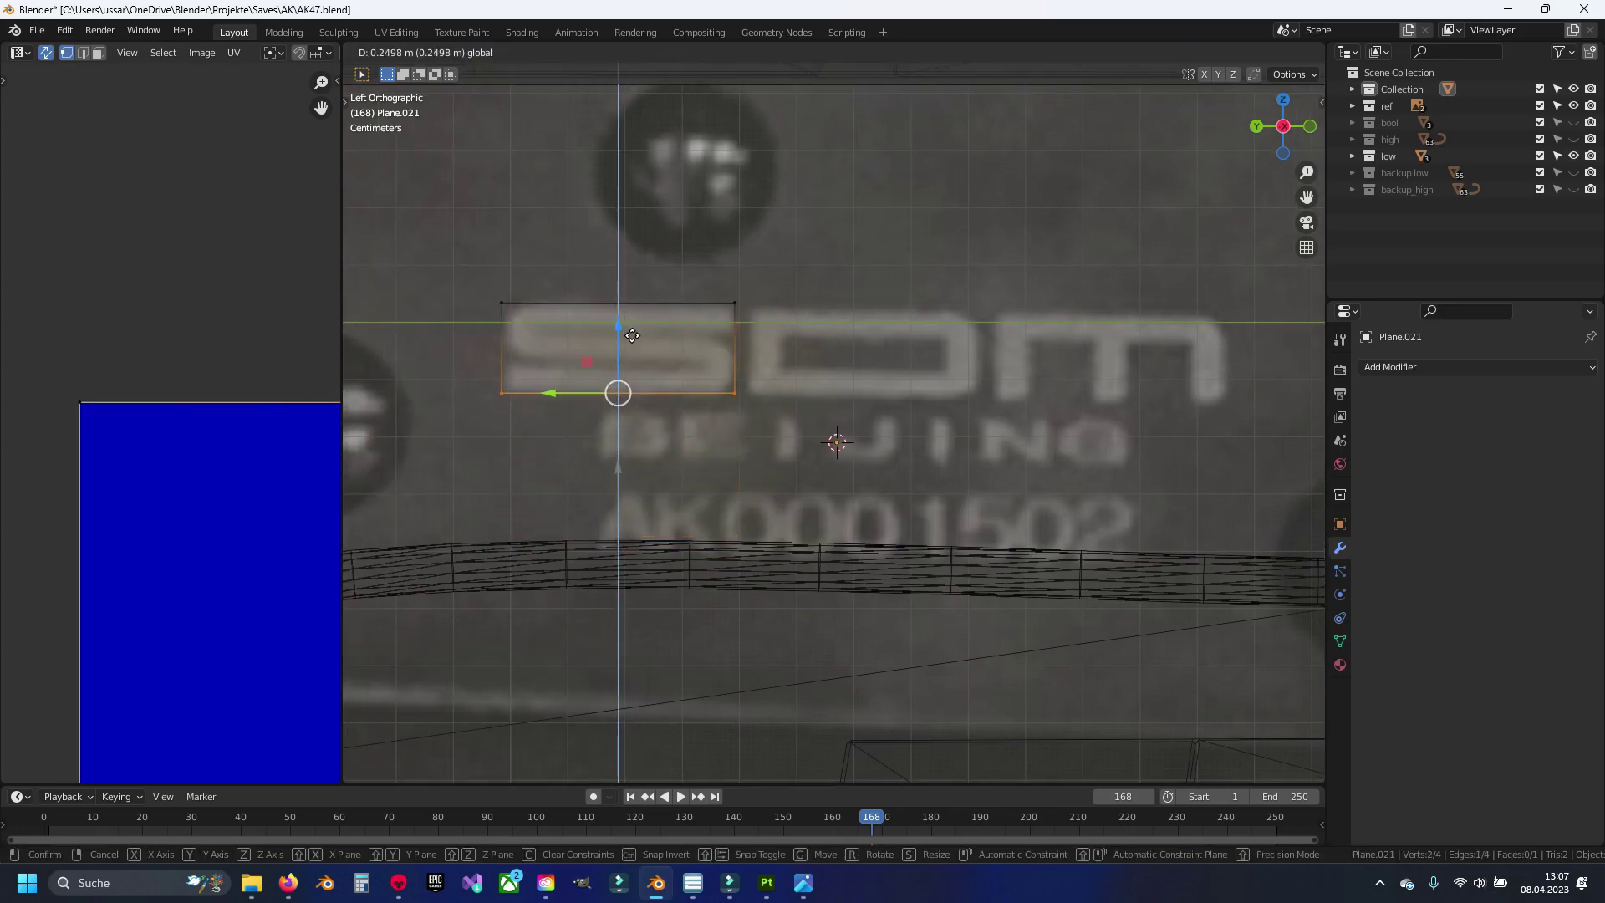
scroll(813, 279, "up", 1)
scroll(812, 279, "up", 1)
Step: Add a horizontal loop cut across the plane and bevel that edge into two
key("ctrl+r")
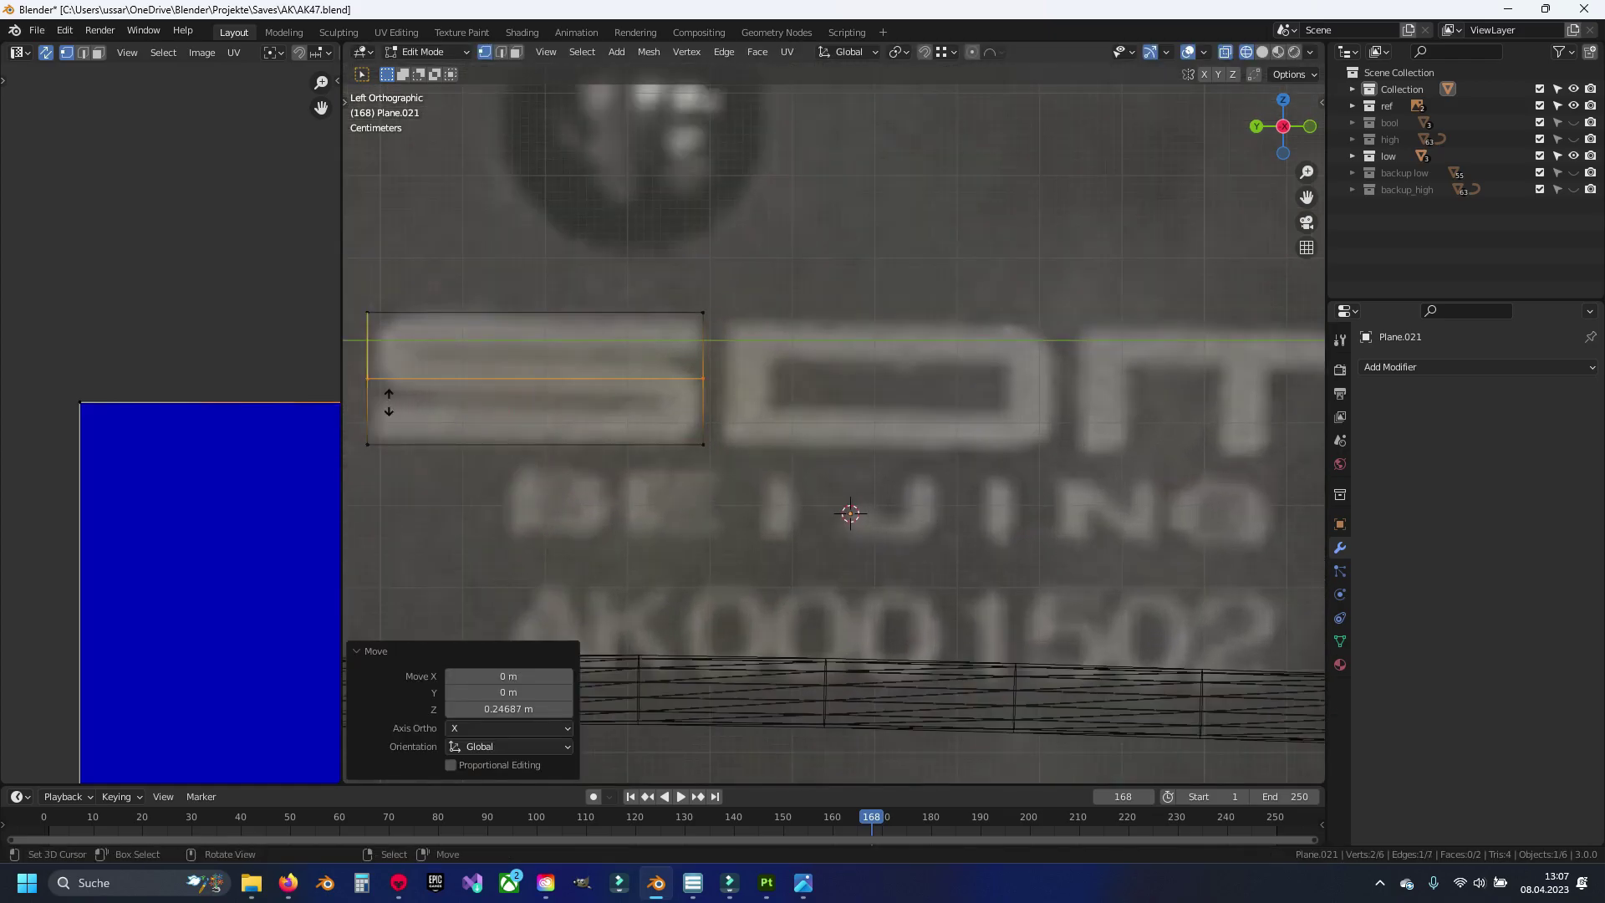
left_click(384, 389)
left_click(393, 359)
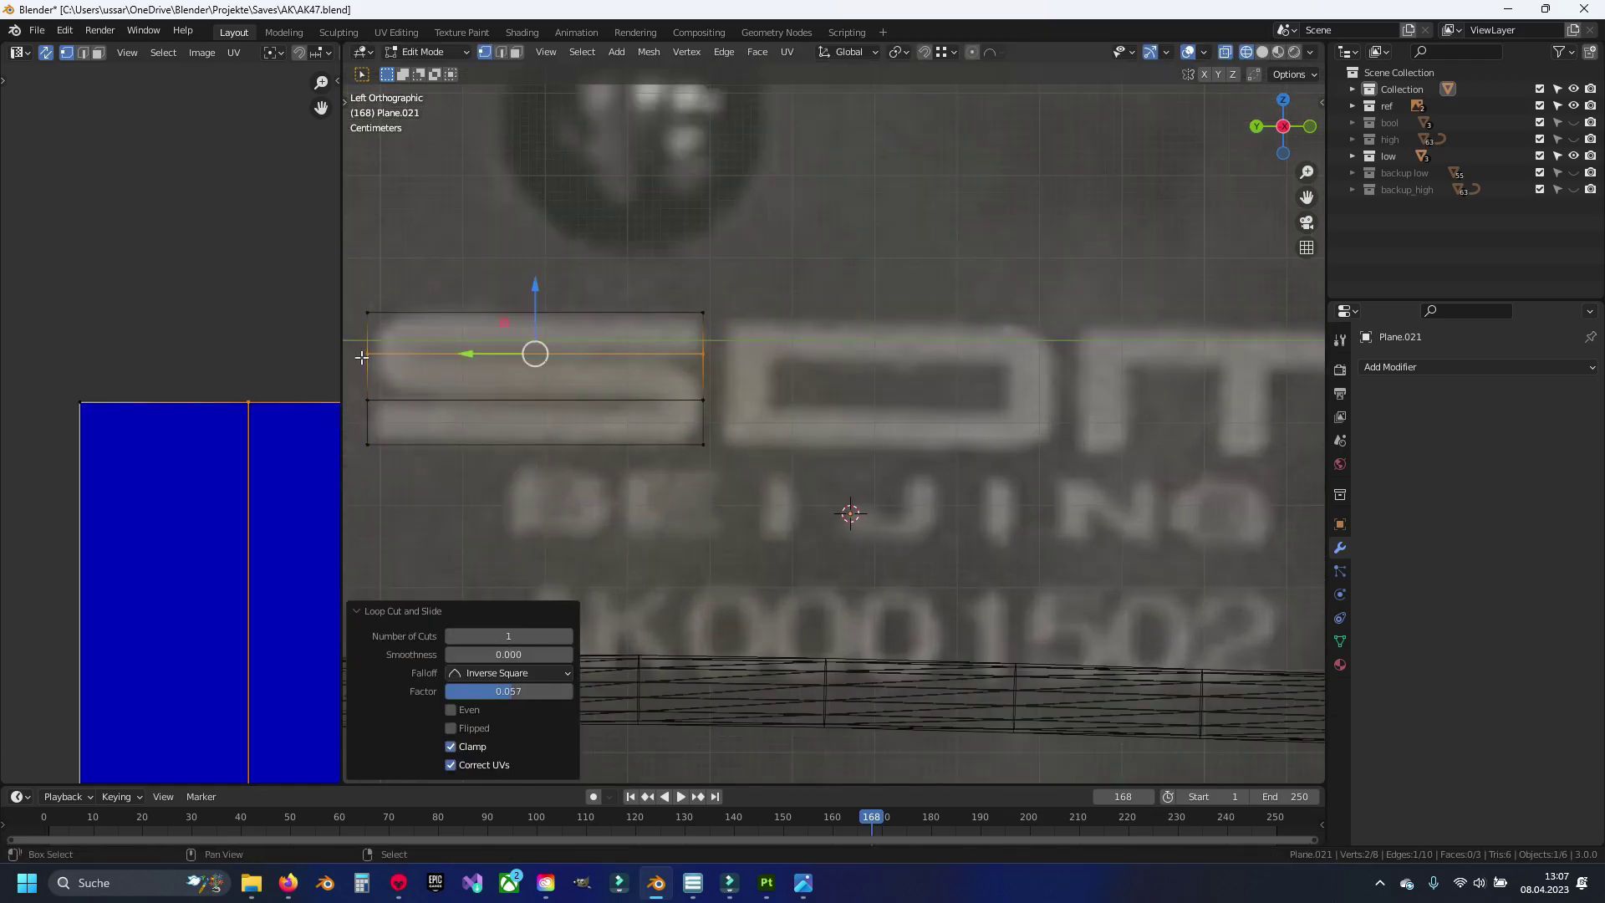
middle_click_drag(427, 394, 582, 396, "shift")
key("2")
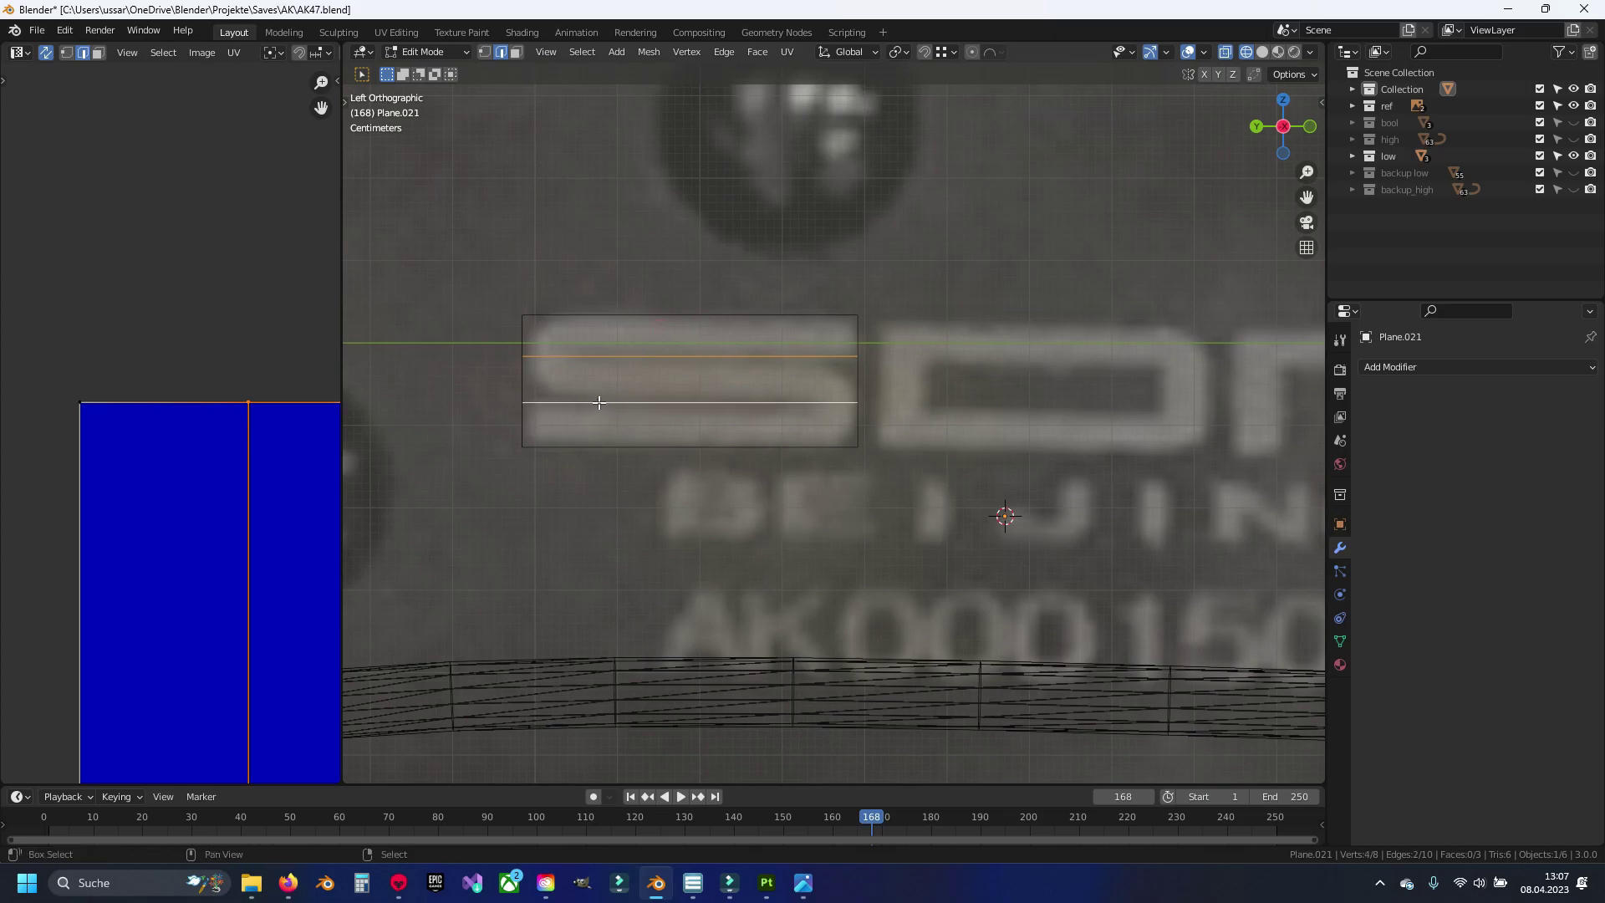
key("ctrl+b")
left_click(860, 546)
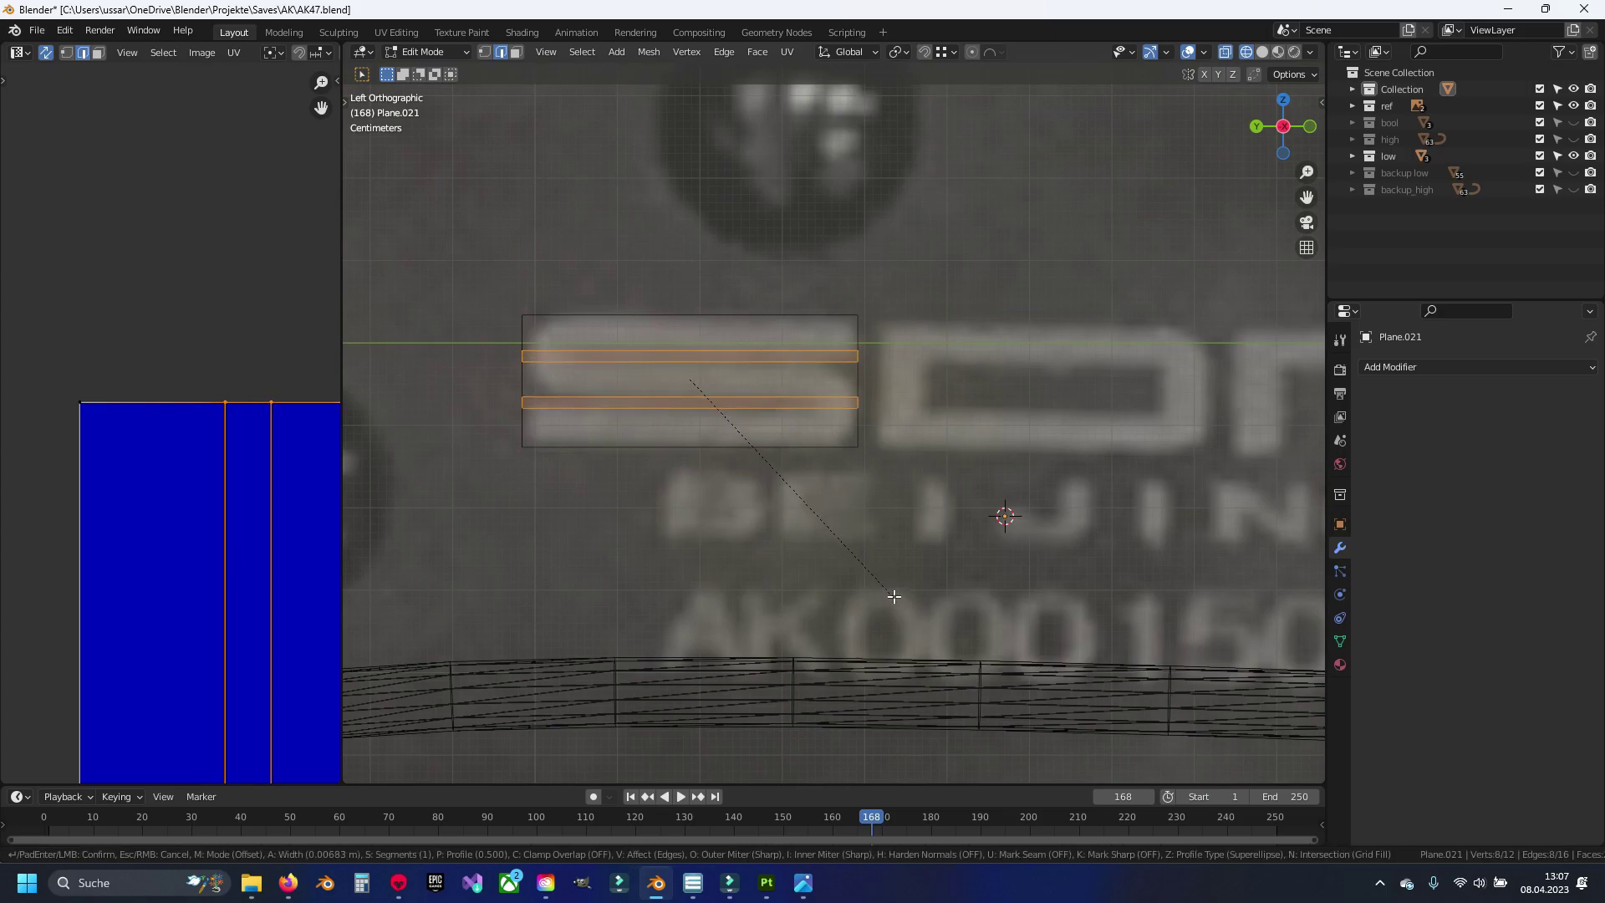
Step: Try rounding the plane's top-left corner vertex with a vertex bevel, then cancel it
middle_click_drag(648, 447, 675, 419, "shift")
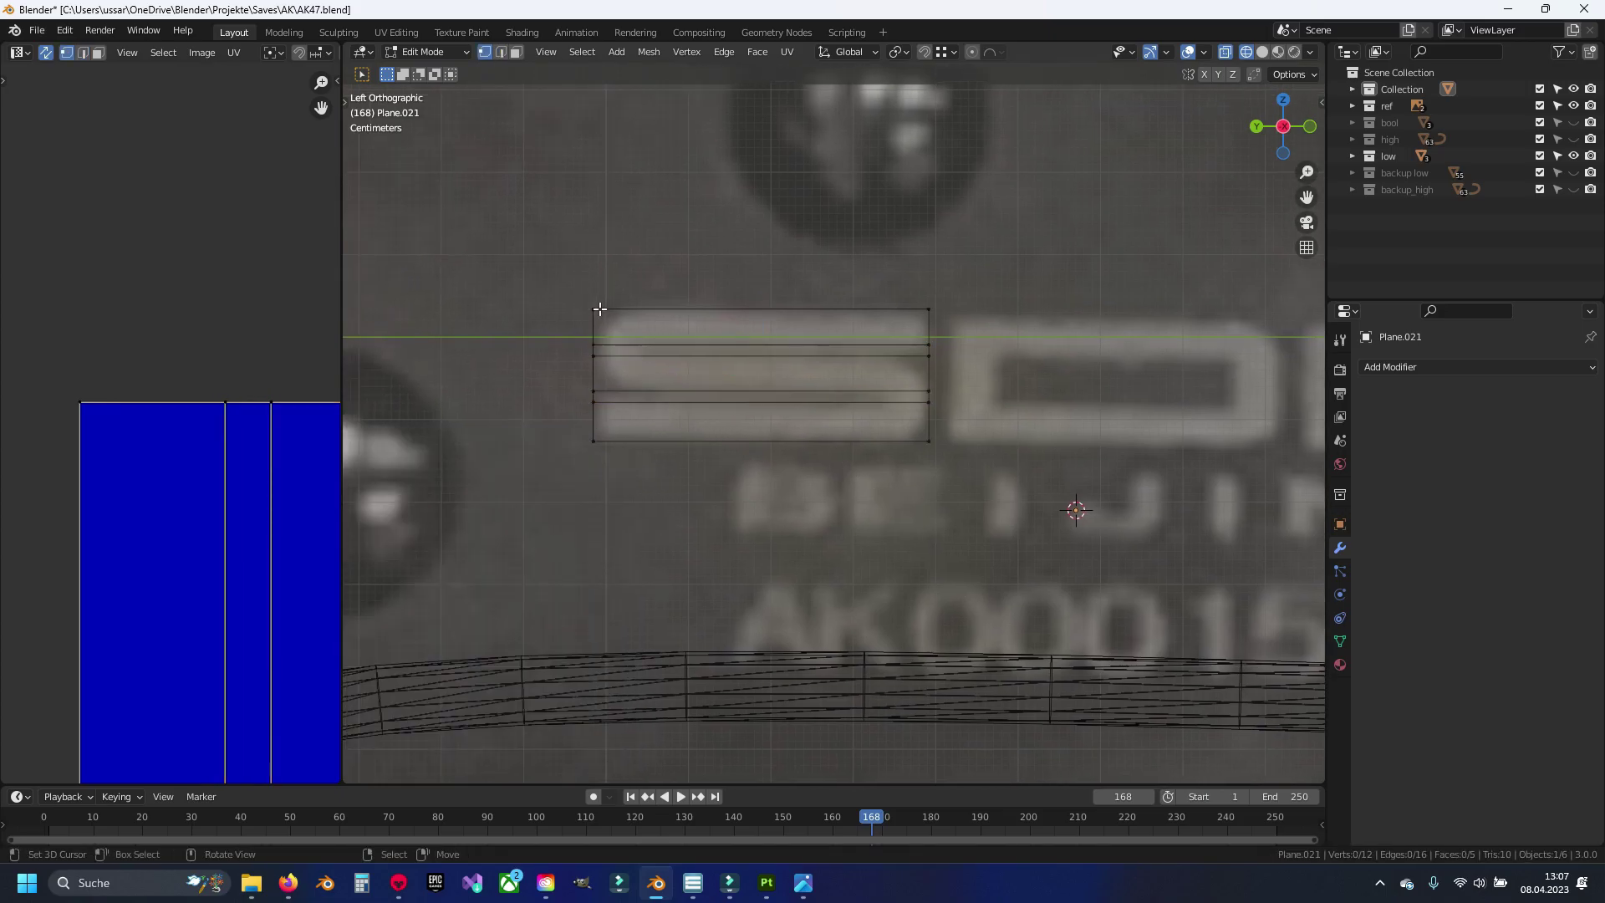
scroll(688, 369, "up", 2)
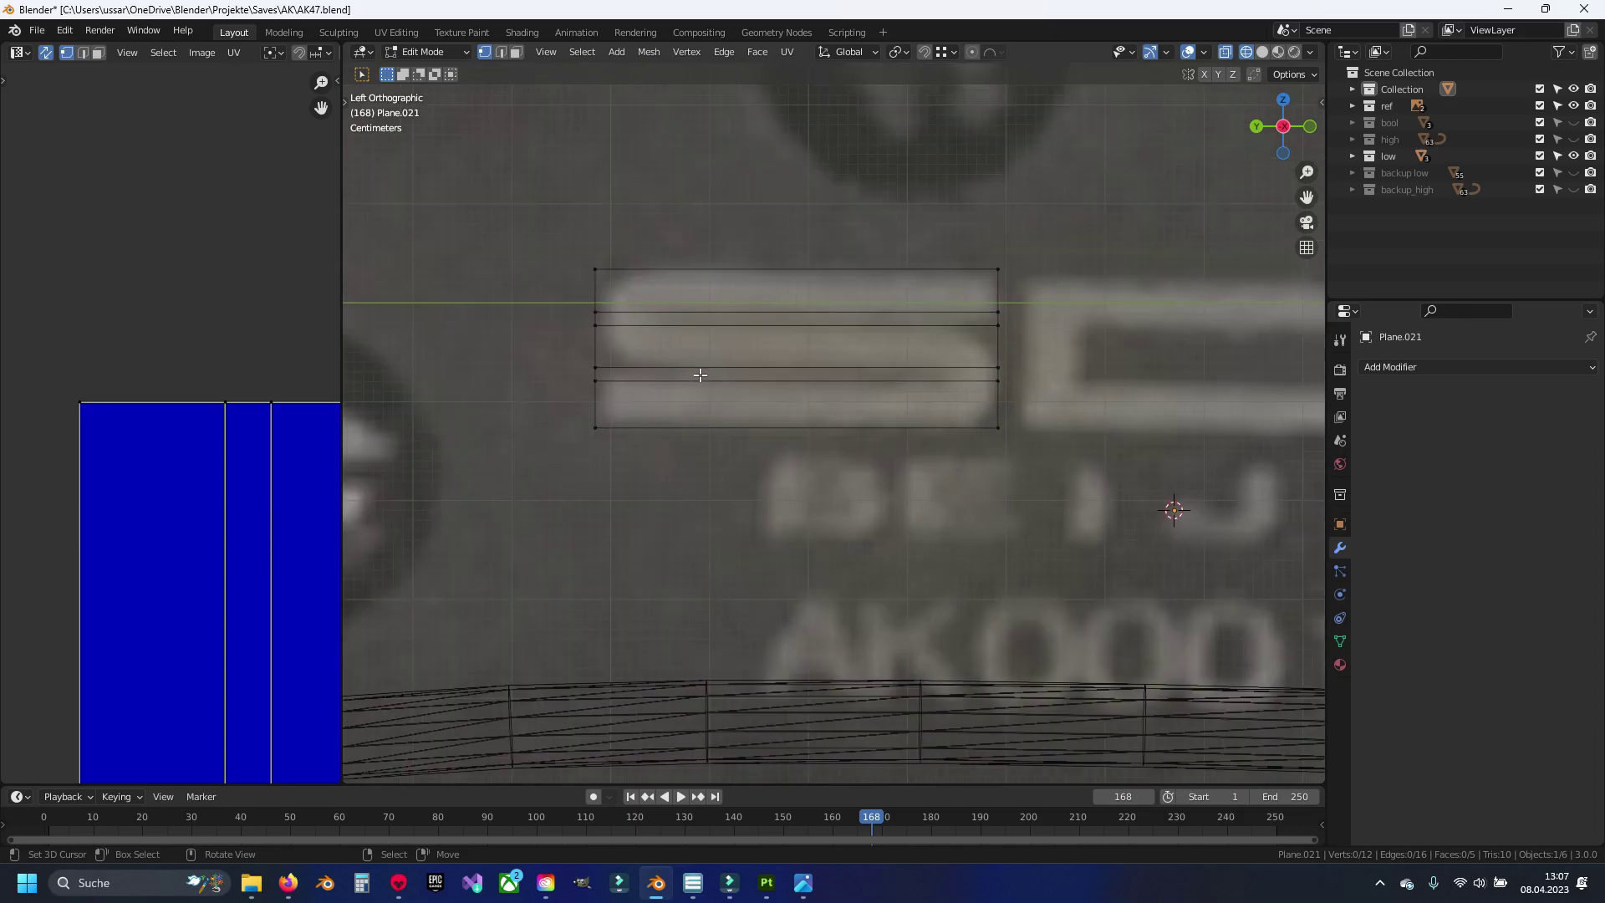
left_click(595, 276)
scroll(593, 432, "up", 1, "shift")
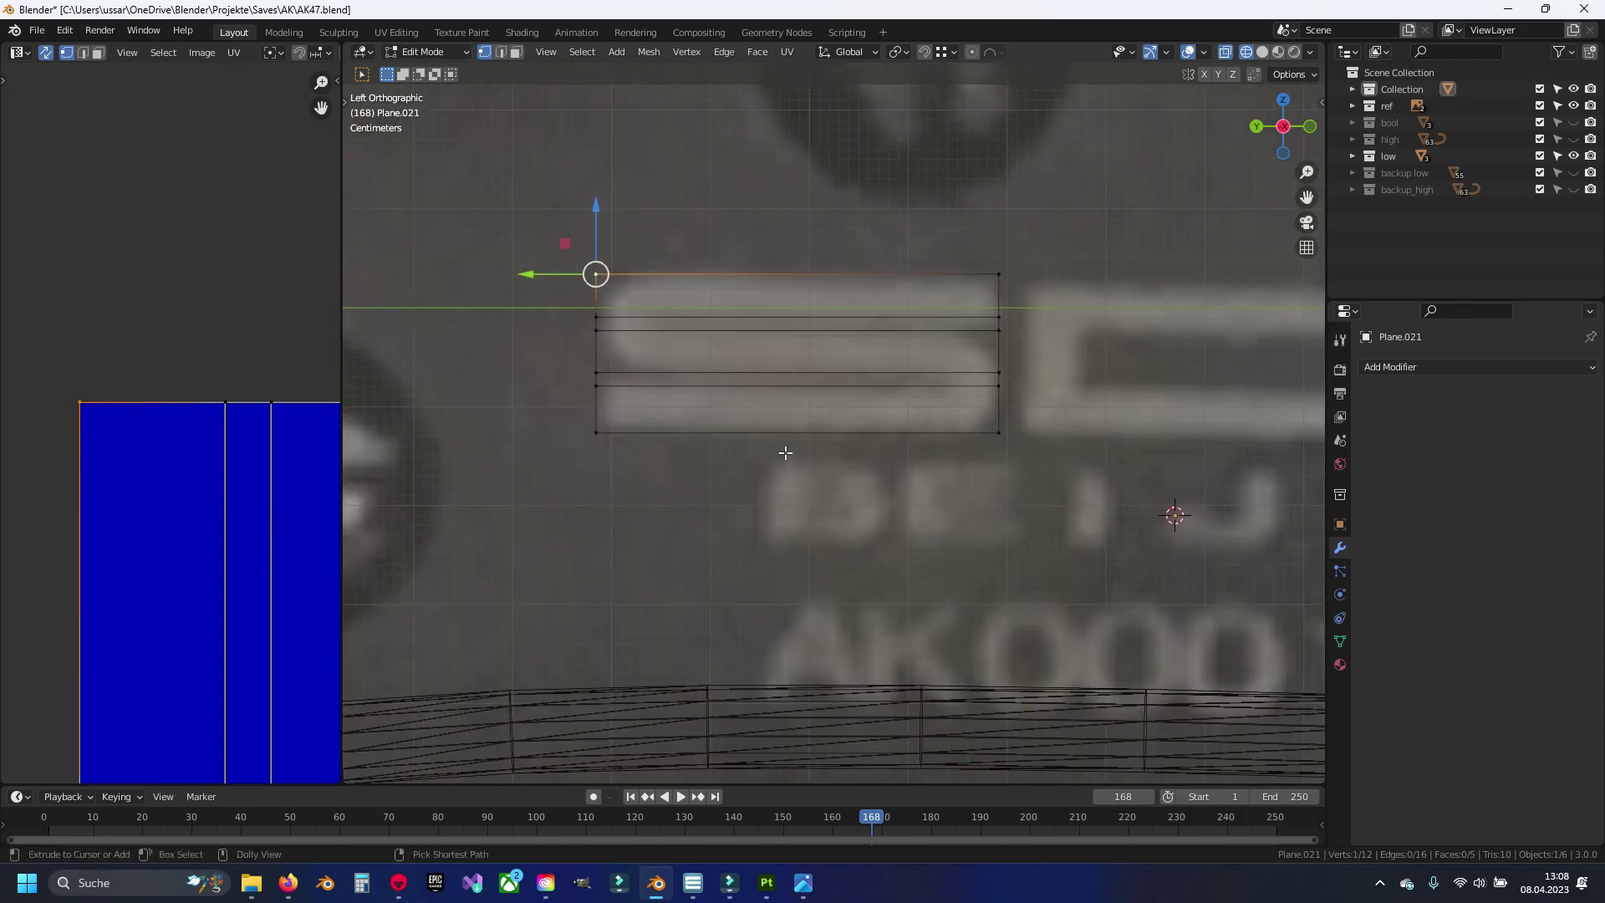
key("ctrl+shift+b")
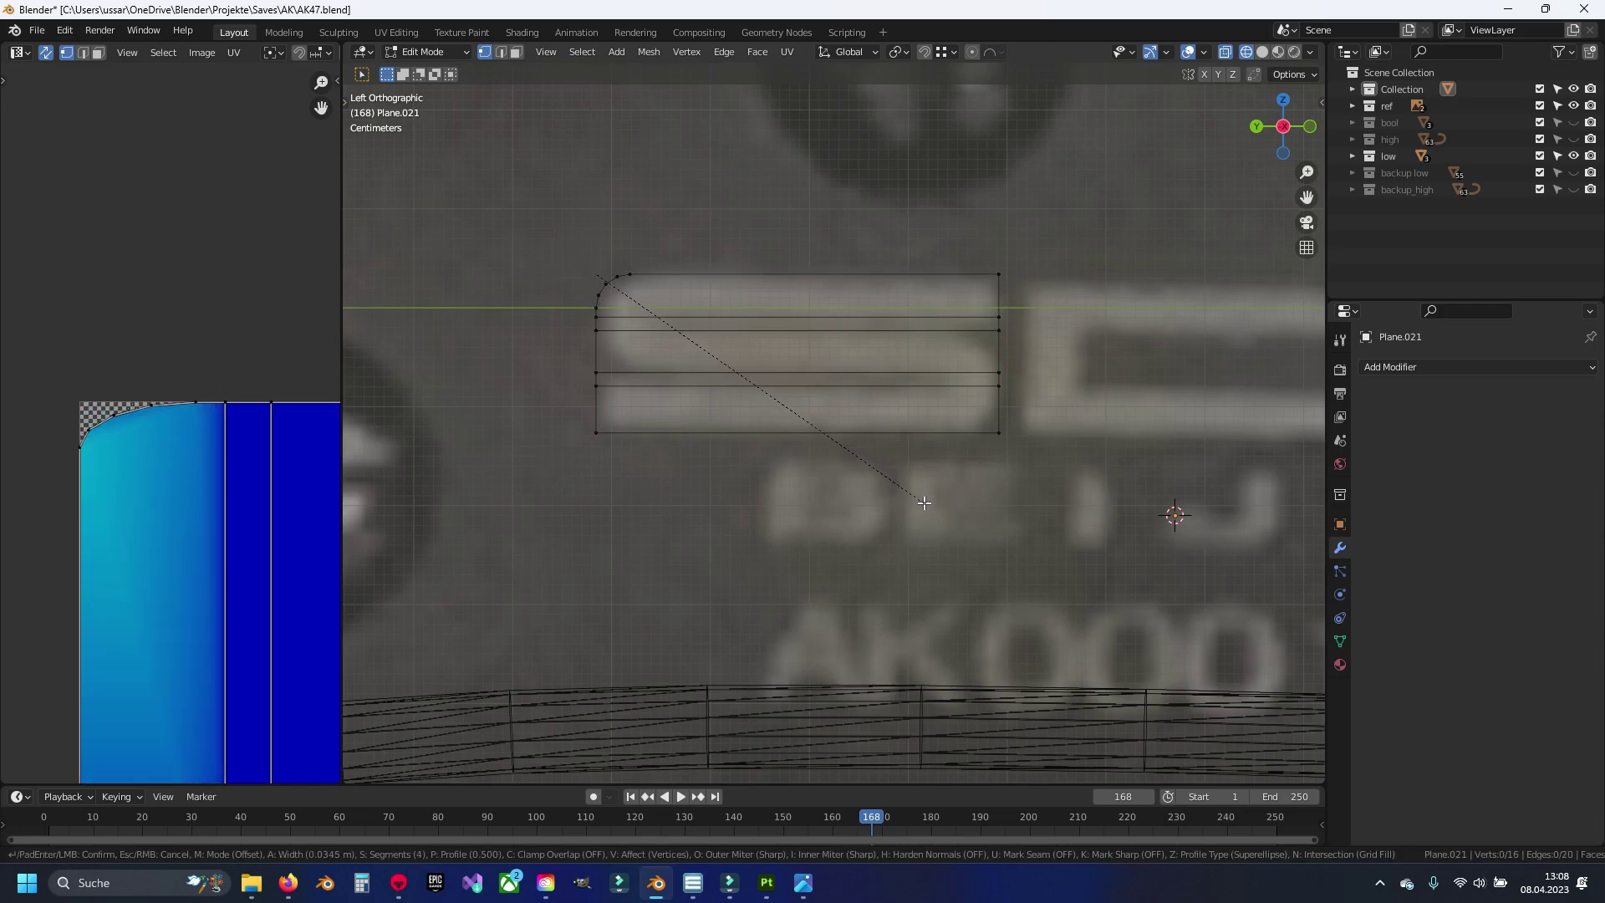
key("Escape")
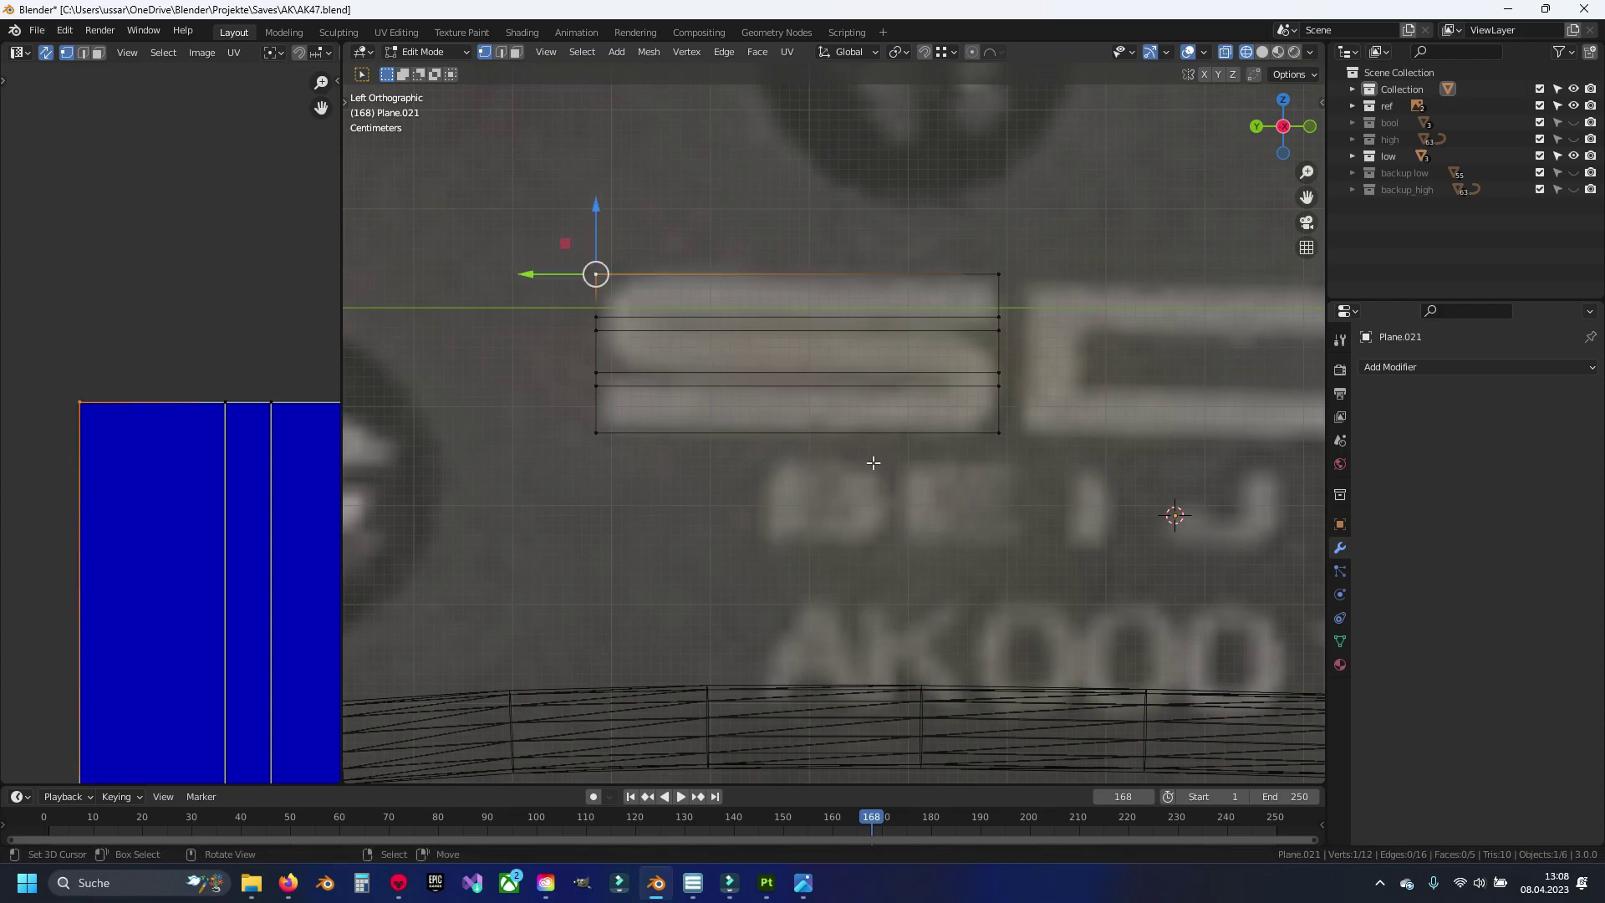
Step: Add a vertical loop cut across the plane
middle_click_drag(873, 462, 946, 500, "shift")
key("ctrl+r")
left_click(777, 336)
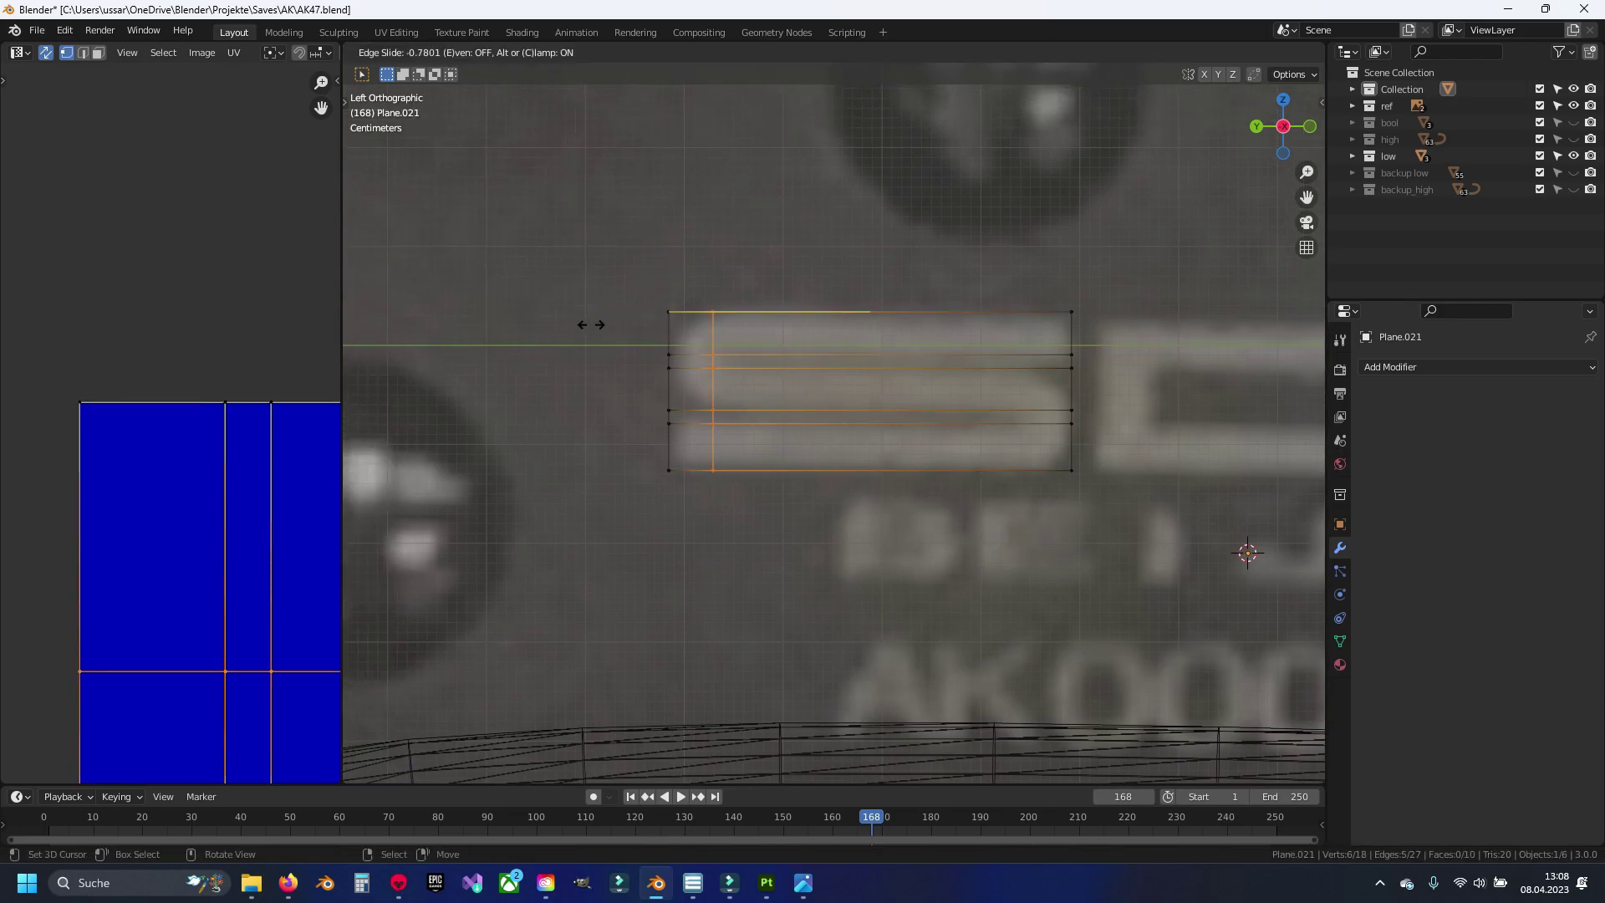
left_click(688, 383)
scroll(677, 372, "up", 1)
Step: Select the two thin face strips and delete them
key("3")
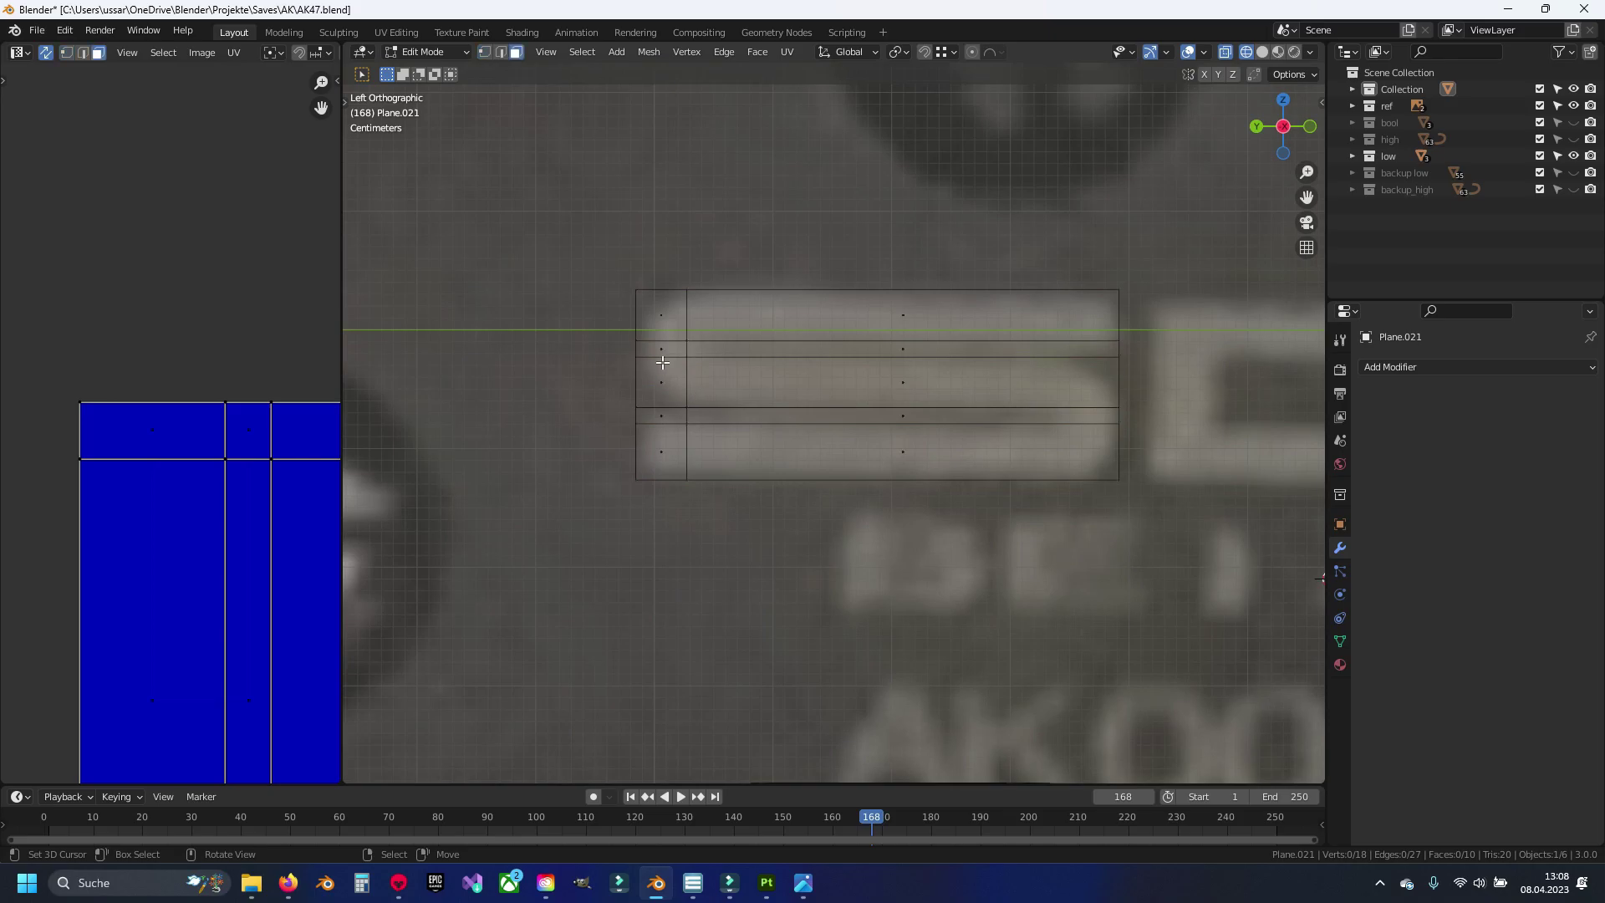
left_click(660, 415, "shift")
key("x")
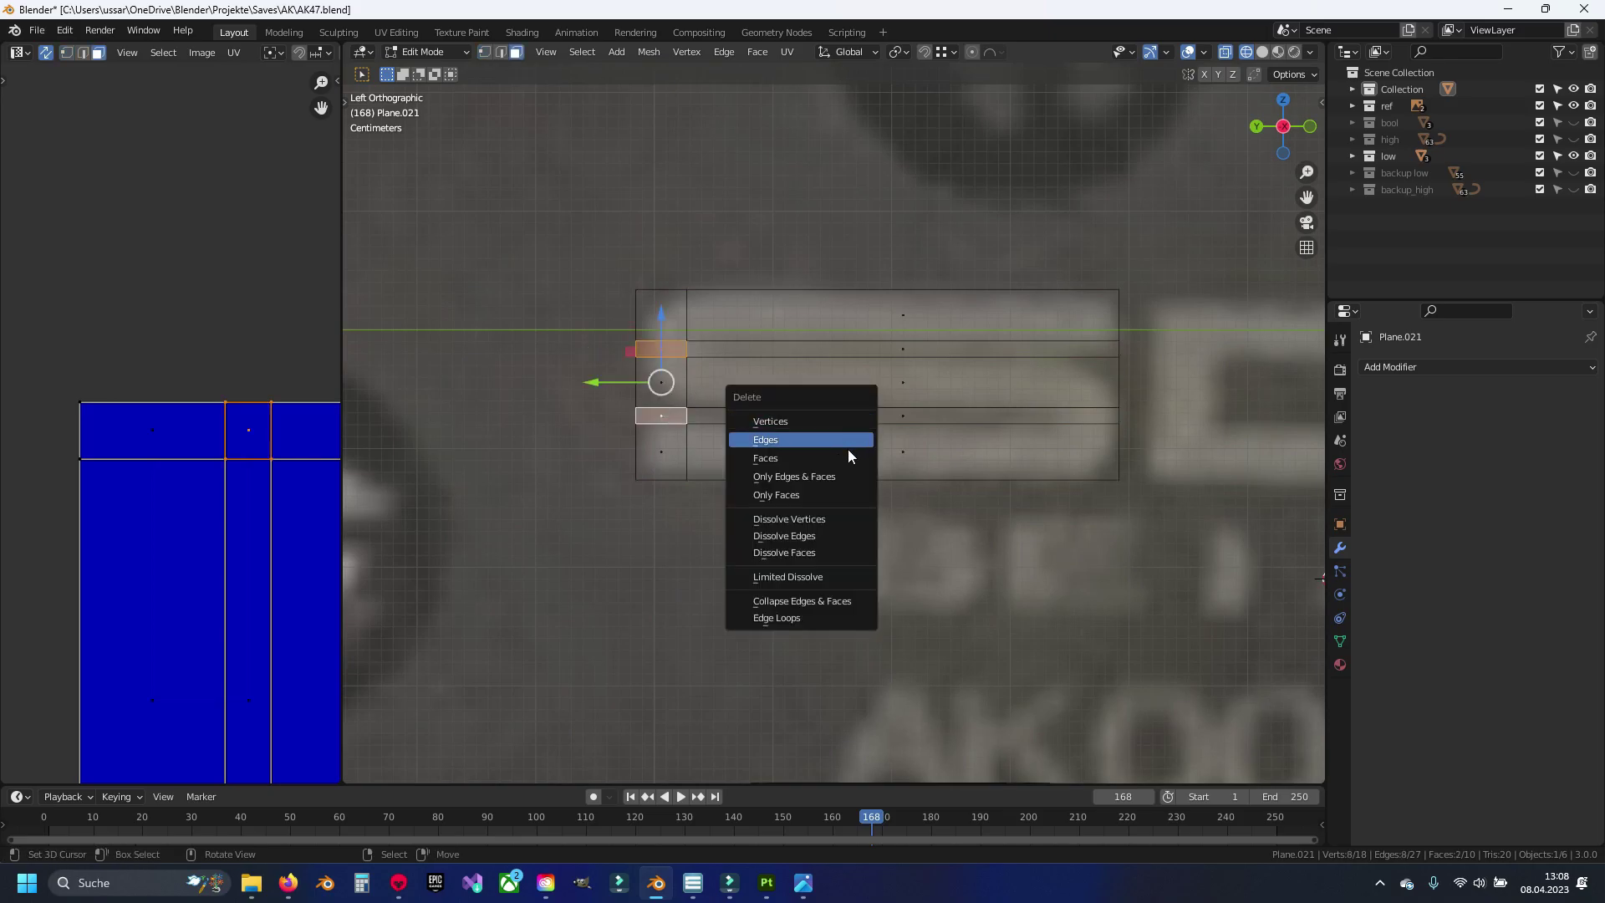
left_click(848, 448)
middle_click_drag(848, 450, 841, 452, "shift")
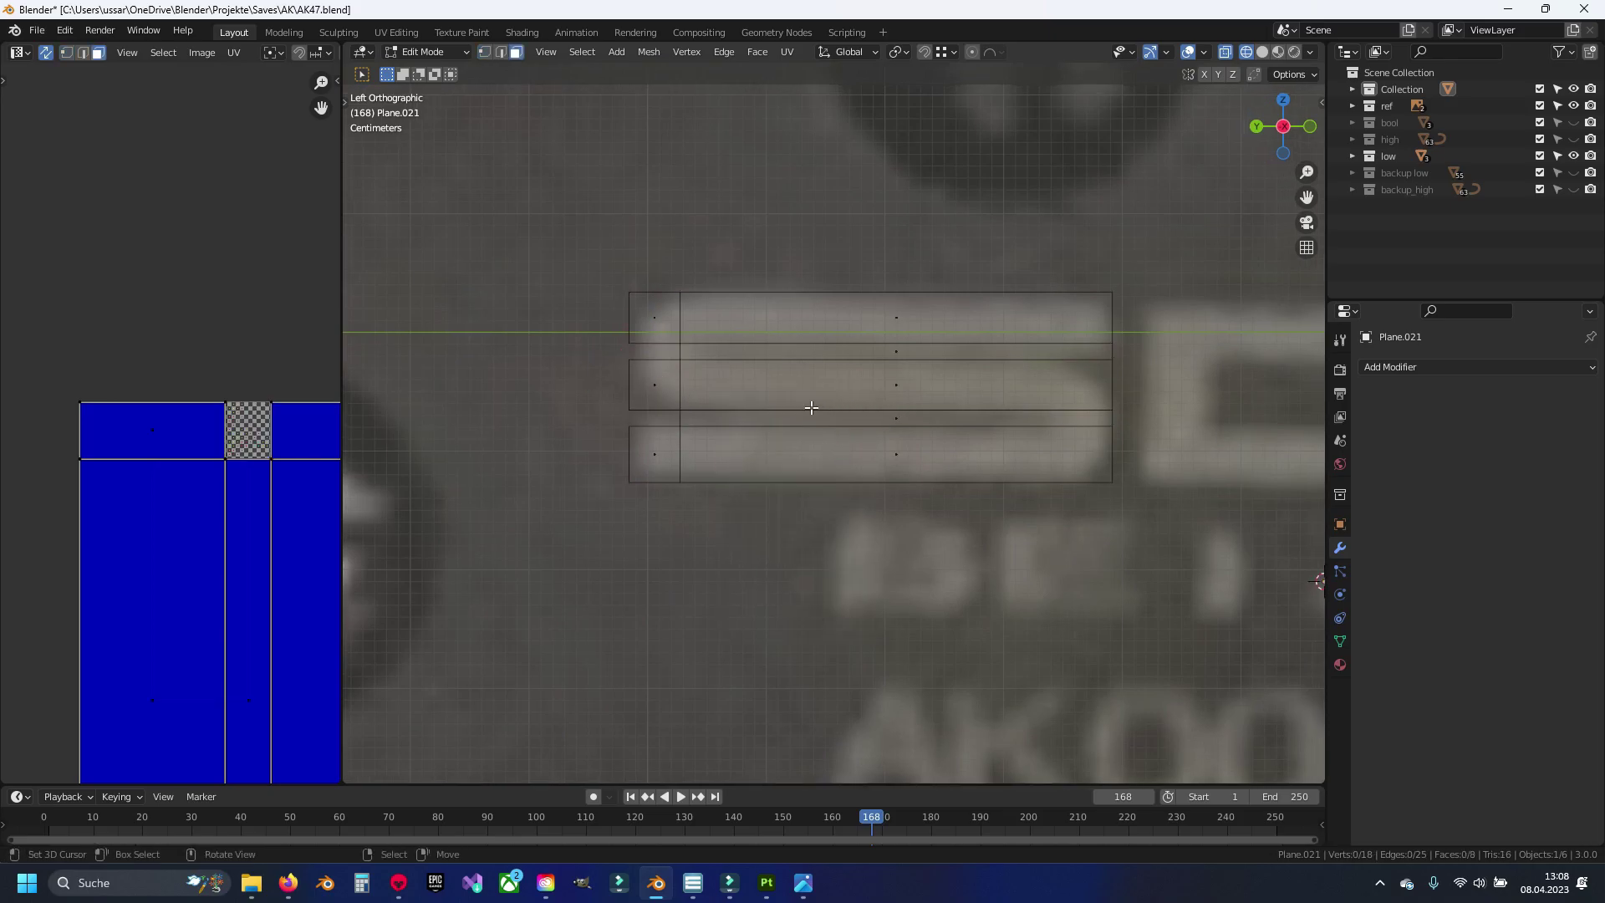
Step: Save the file and vertex-bevel the top bar's upper-left and middle bar's lower-left corners
key("ctrl+s")
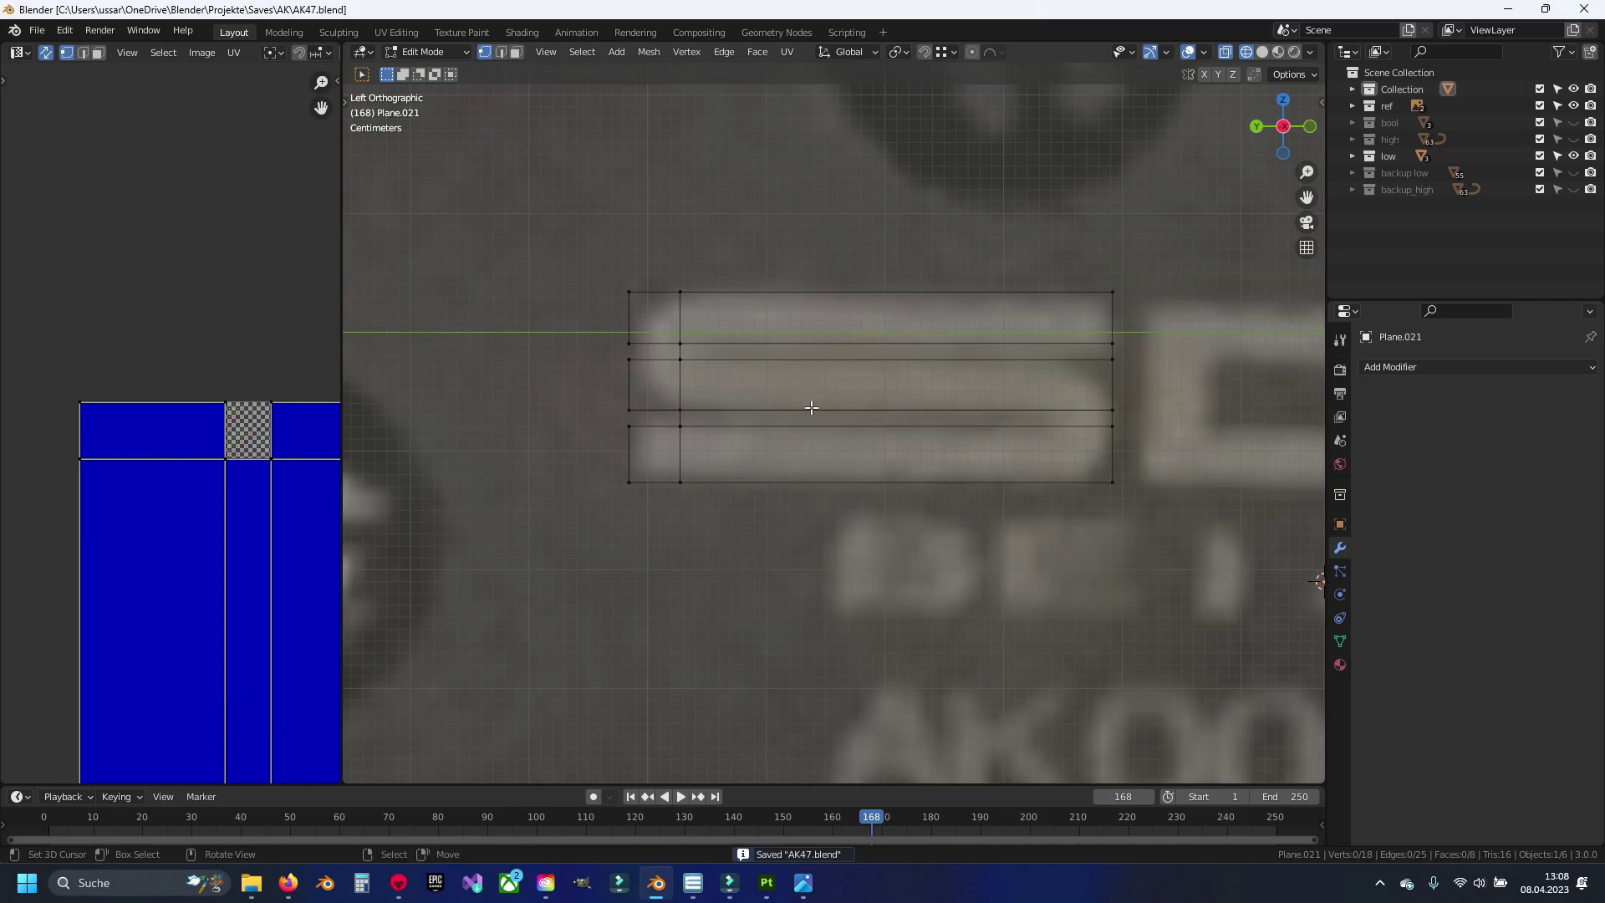
left_click(625, 291)
left_click(628, 410, "shift")
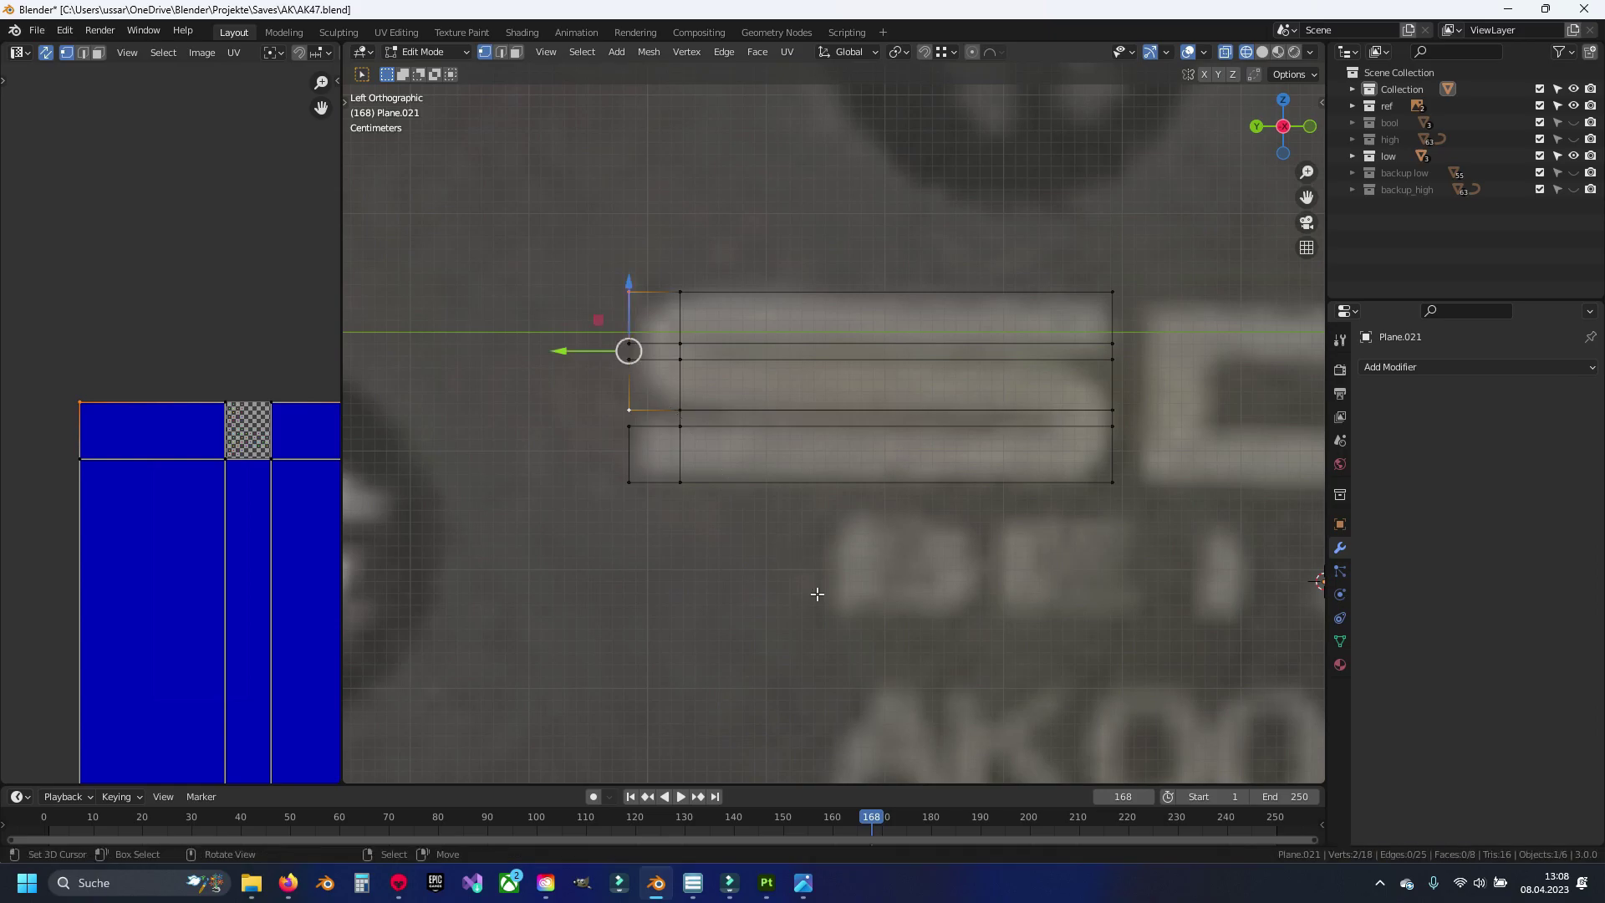
key("ctrl+shift+b")
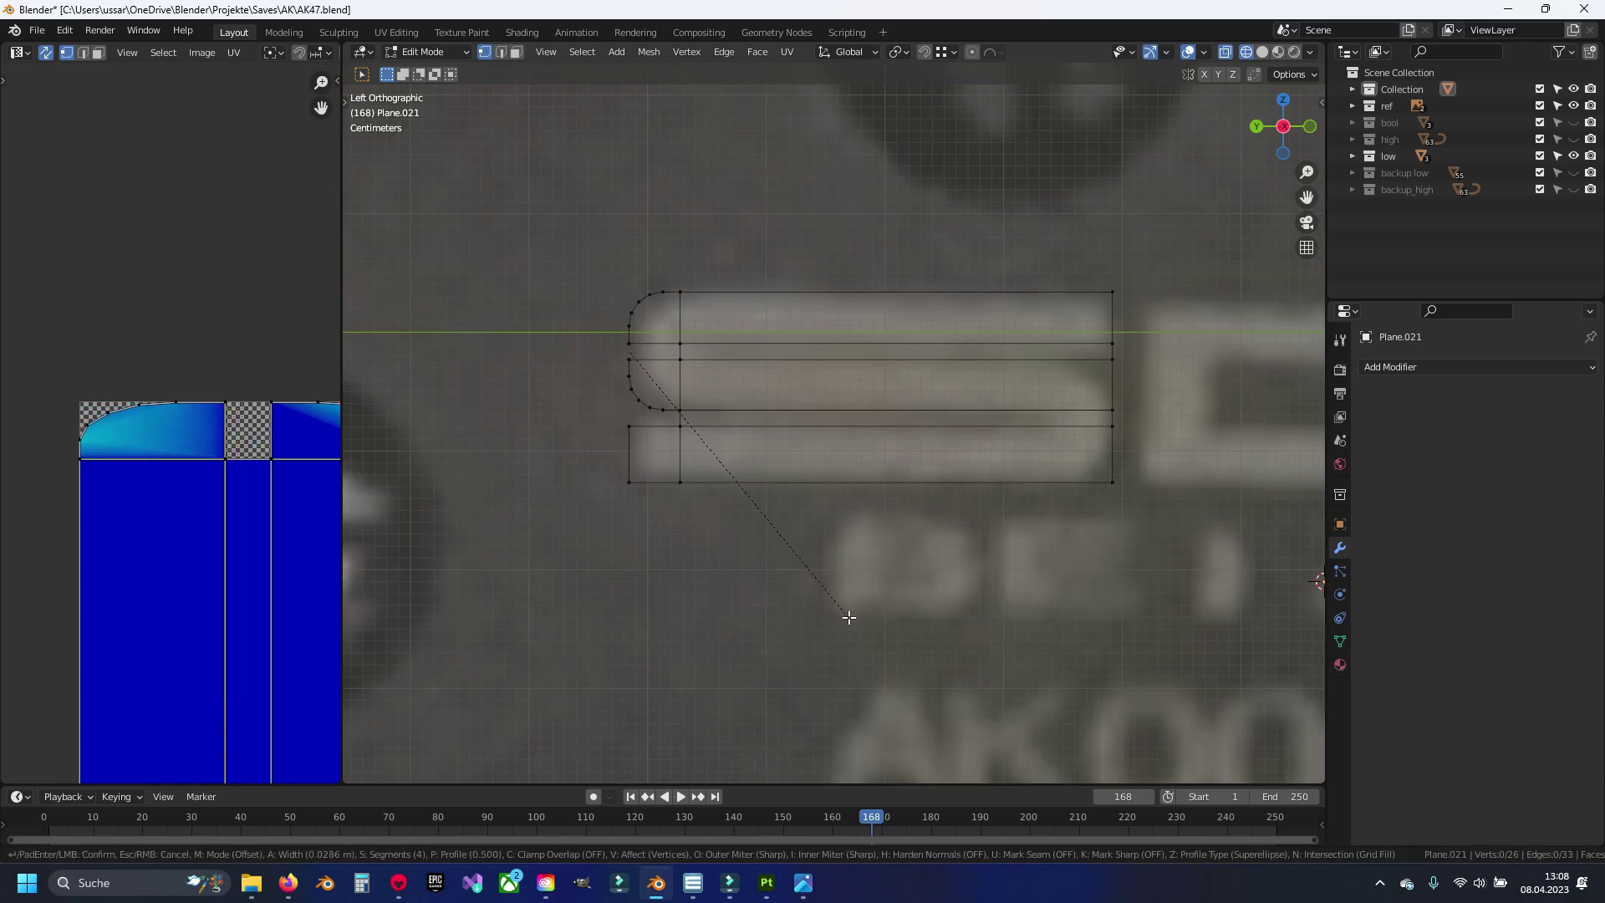
left_click(849, 617)
scroll(845, 512, "up", 2)
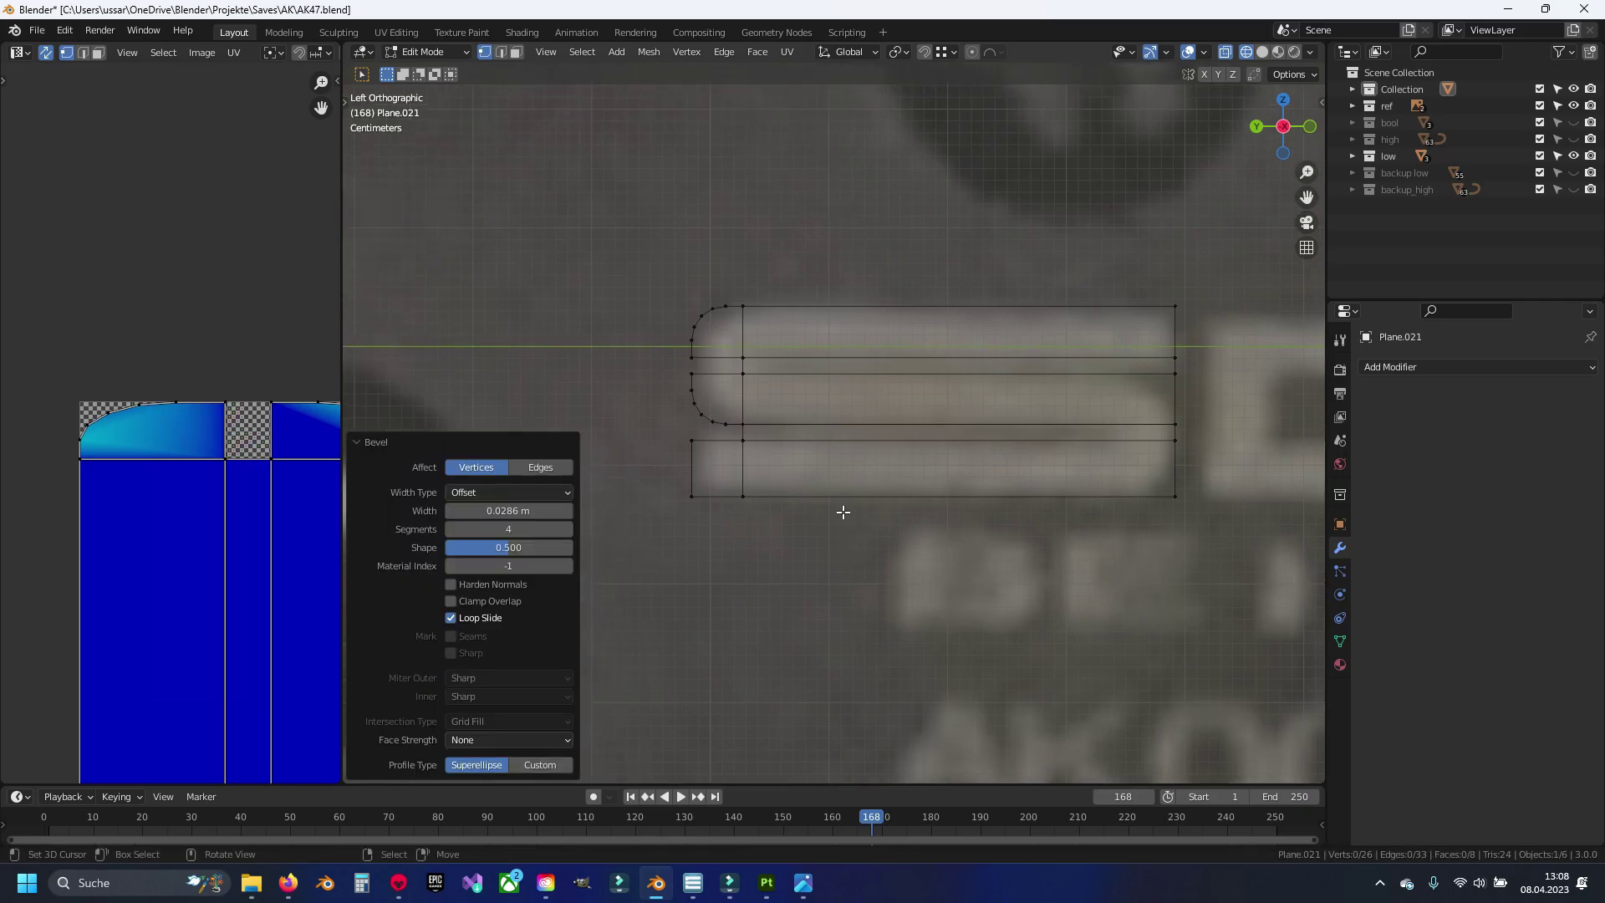
Step: Delete the thin strip between the bars and fill the gap with a new face
key("3")
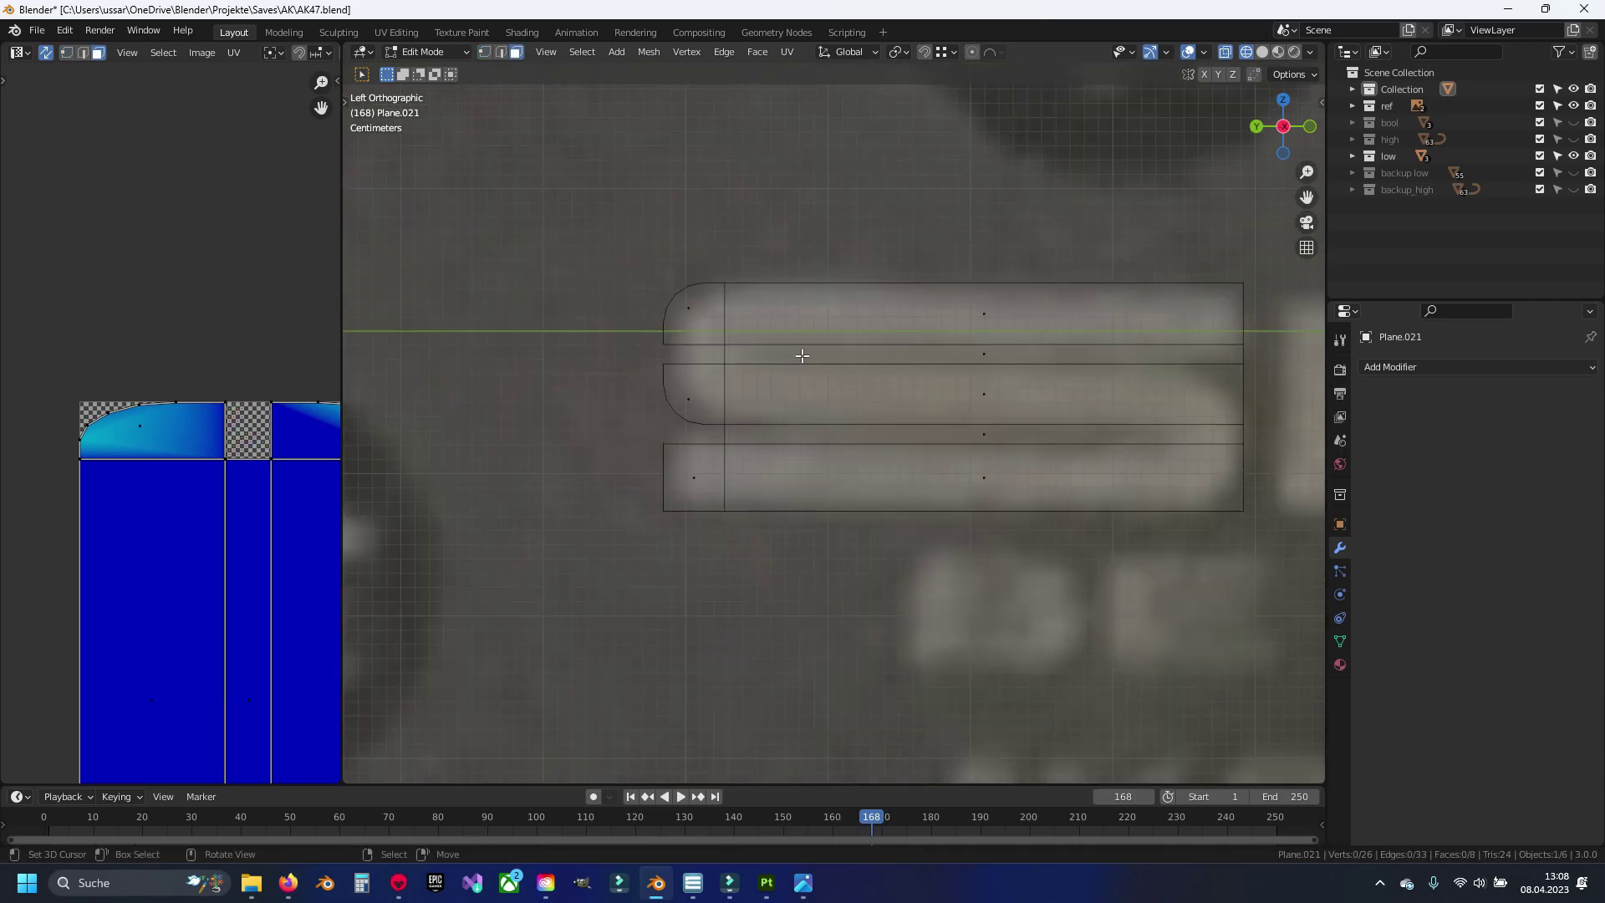
left_click(984, 357)
key("x")
left_click(985, 357)
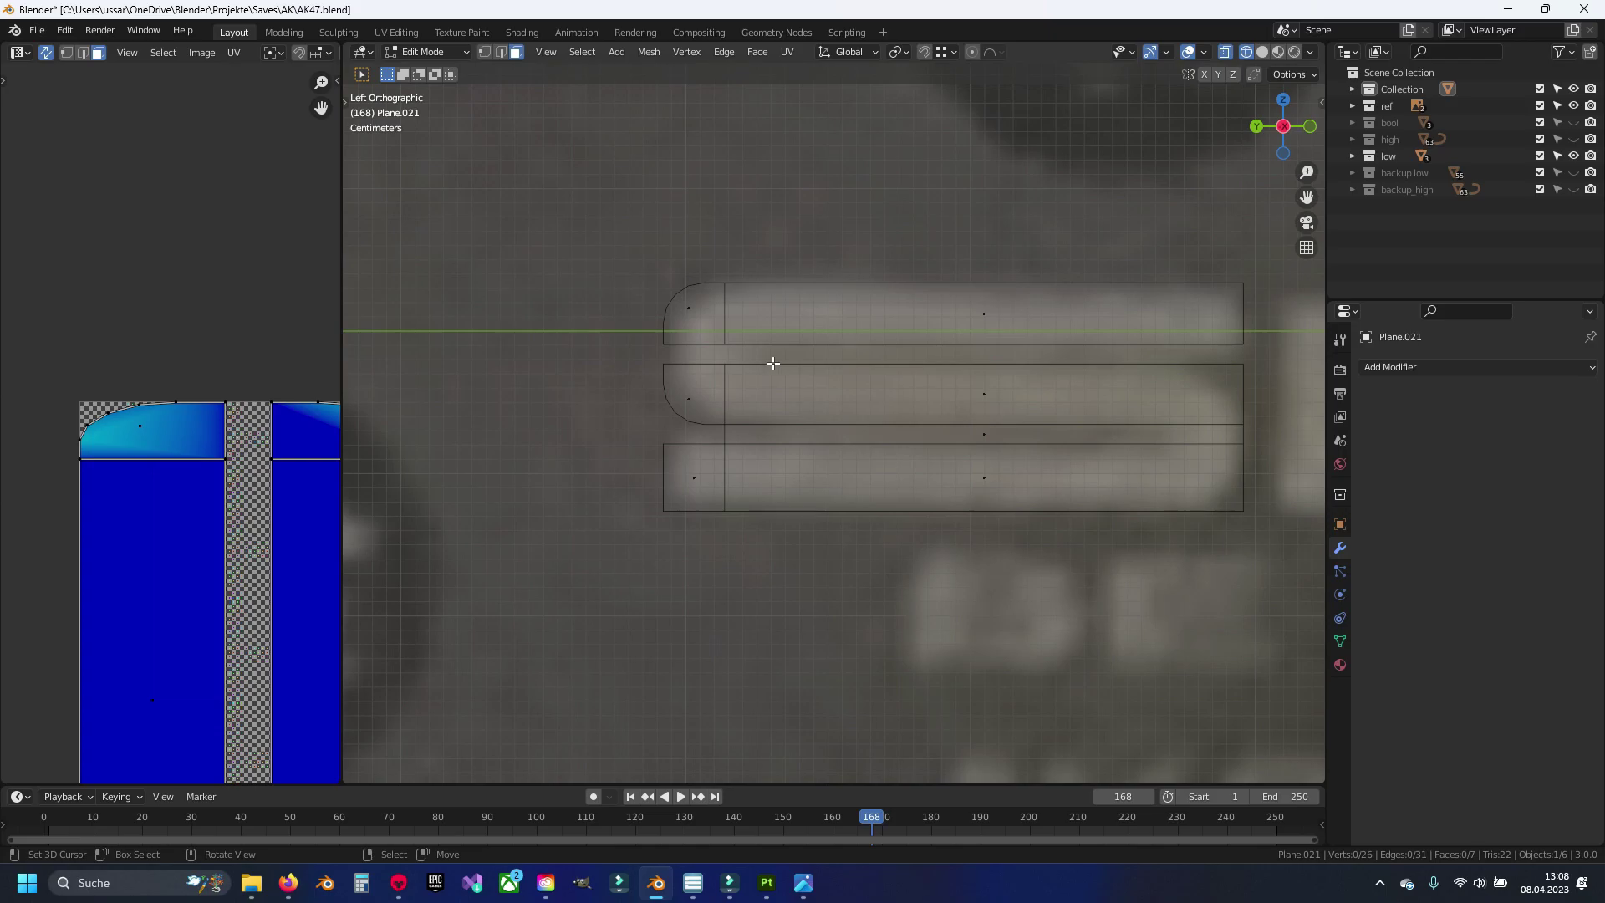
key("1")
middle_click_drag(832, 374, 773, 392, "shift")
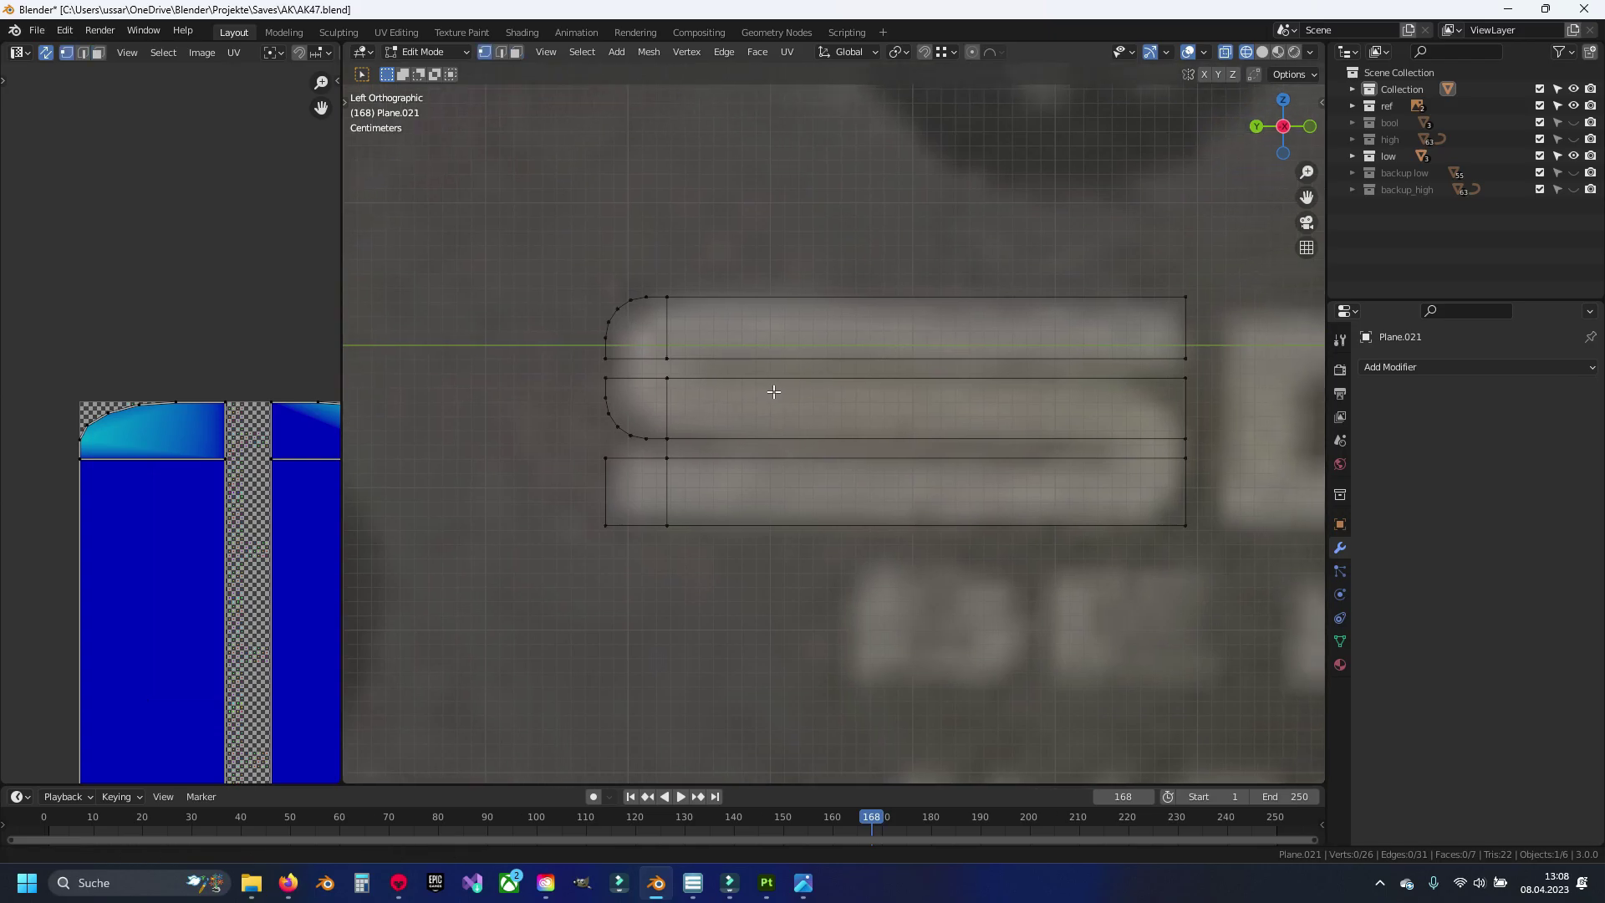
key("f")
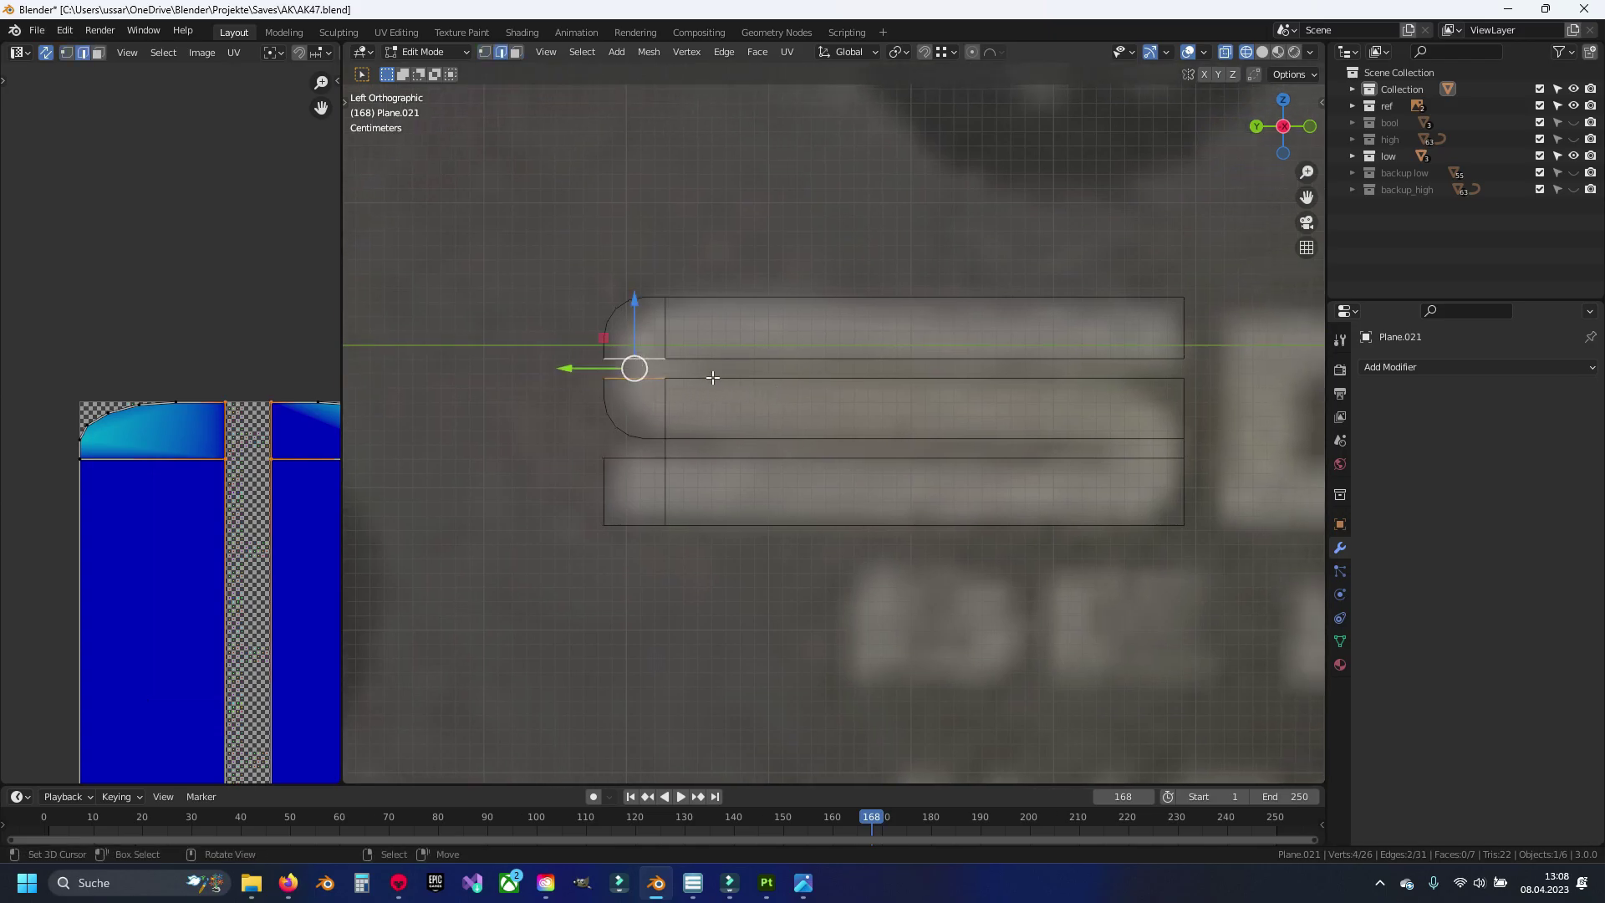
Step: Select the inner vertices between the top and middle bars and try a bevel, then cancel
key("alt+a")
middle_click_drag(769, 411, 817, 421, "shift")
key("1")
left_click_drag(765, 409, 694, 360)
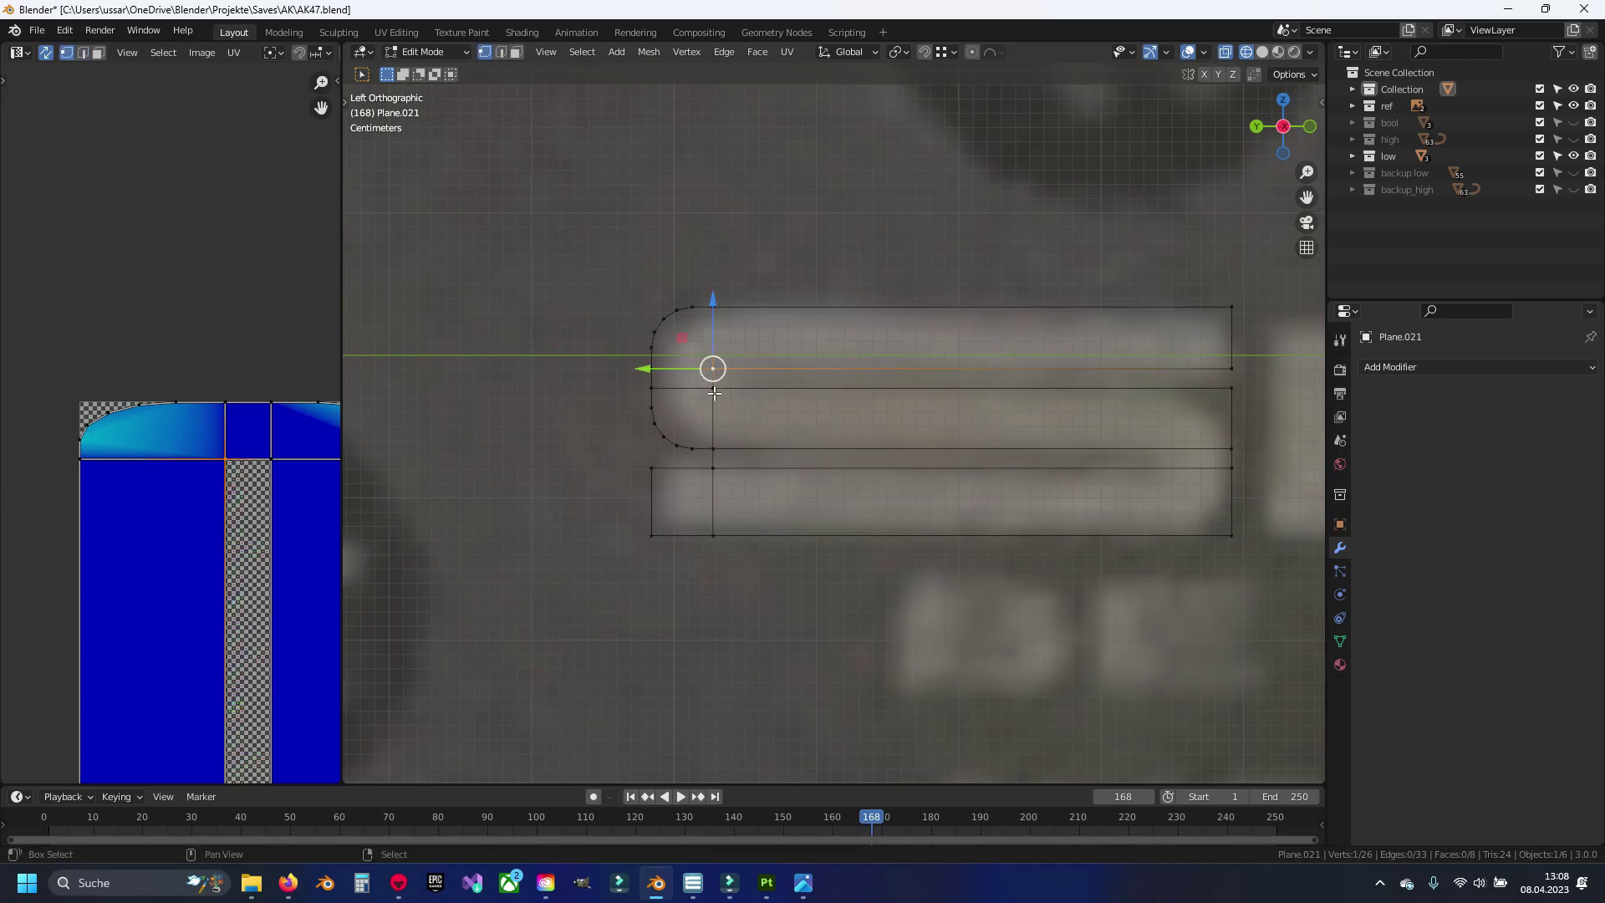
key("ctrl+shift+b")
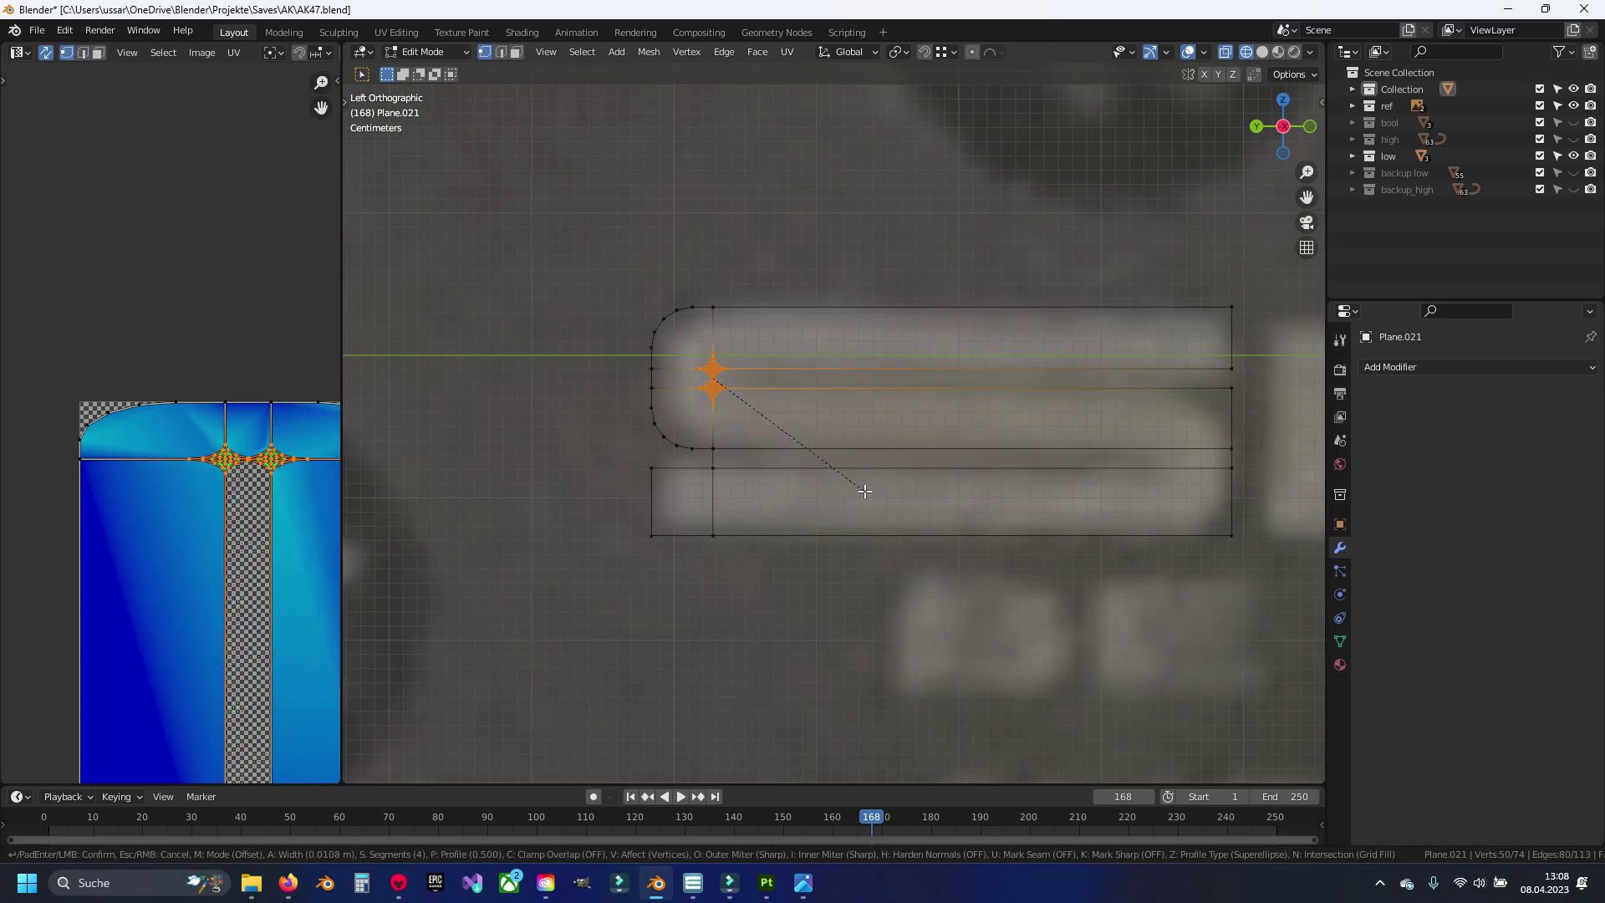
key("Escape")
scroll(792, 464, "up", 2)
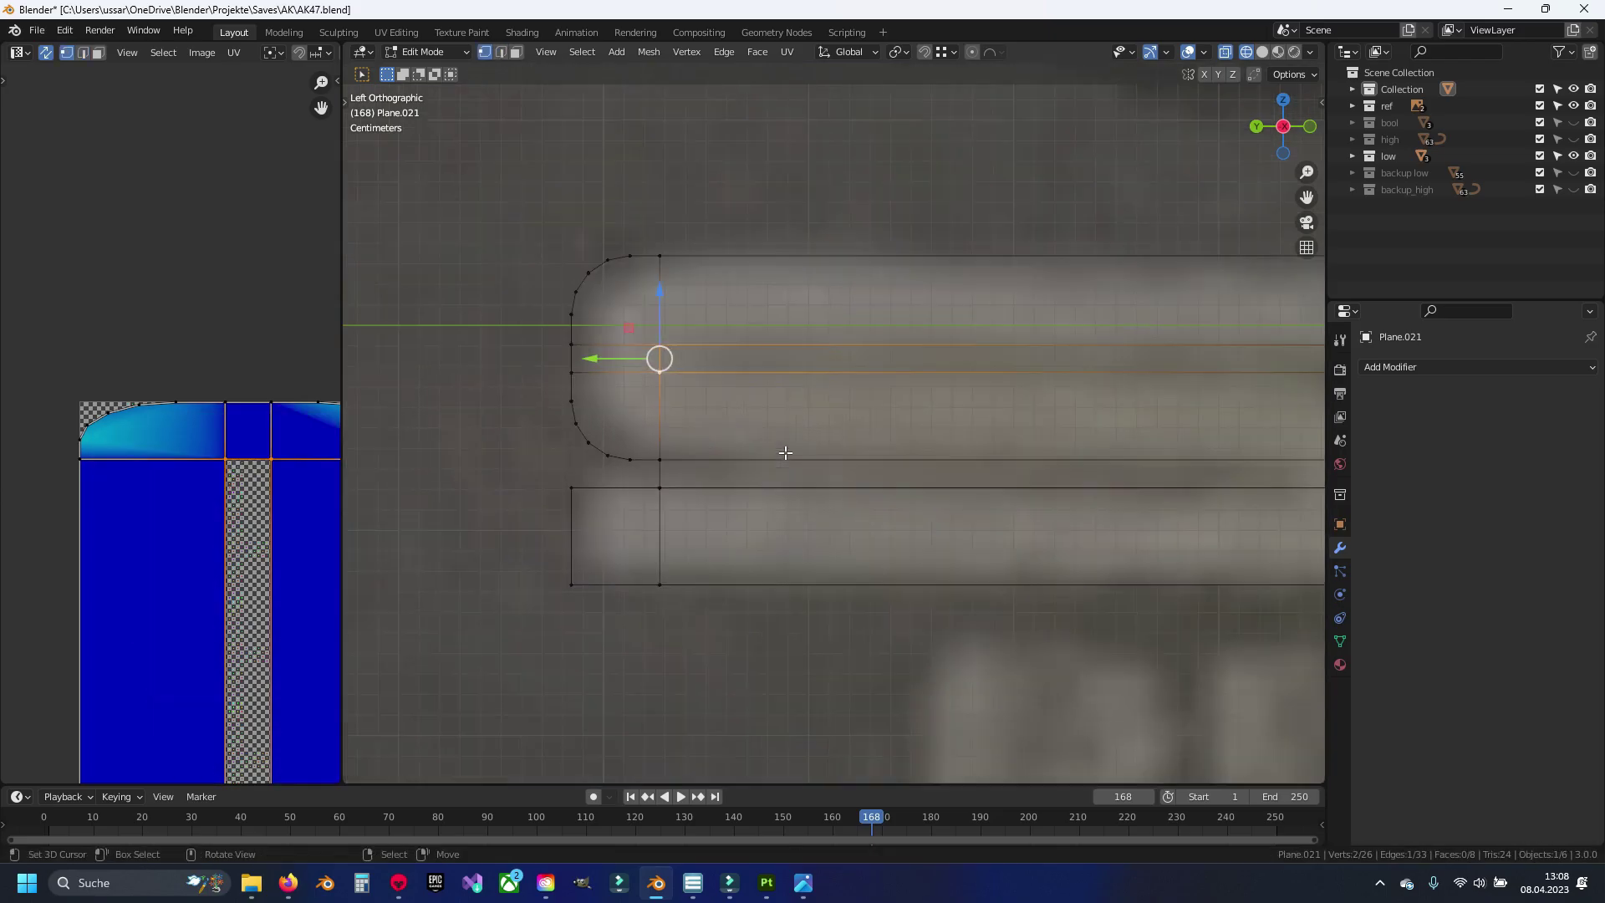
left_click(661, 344)
key("s")
key("Escape")
scroll(824, 491, "down", 3)
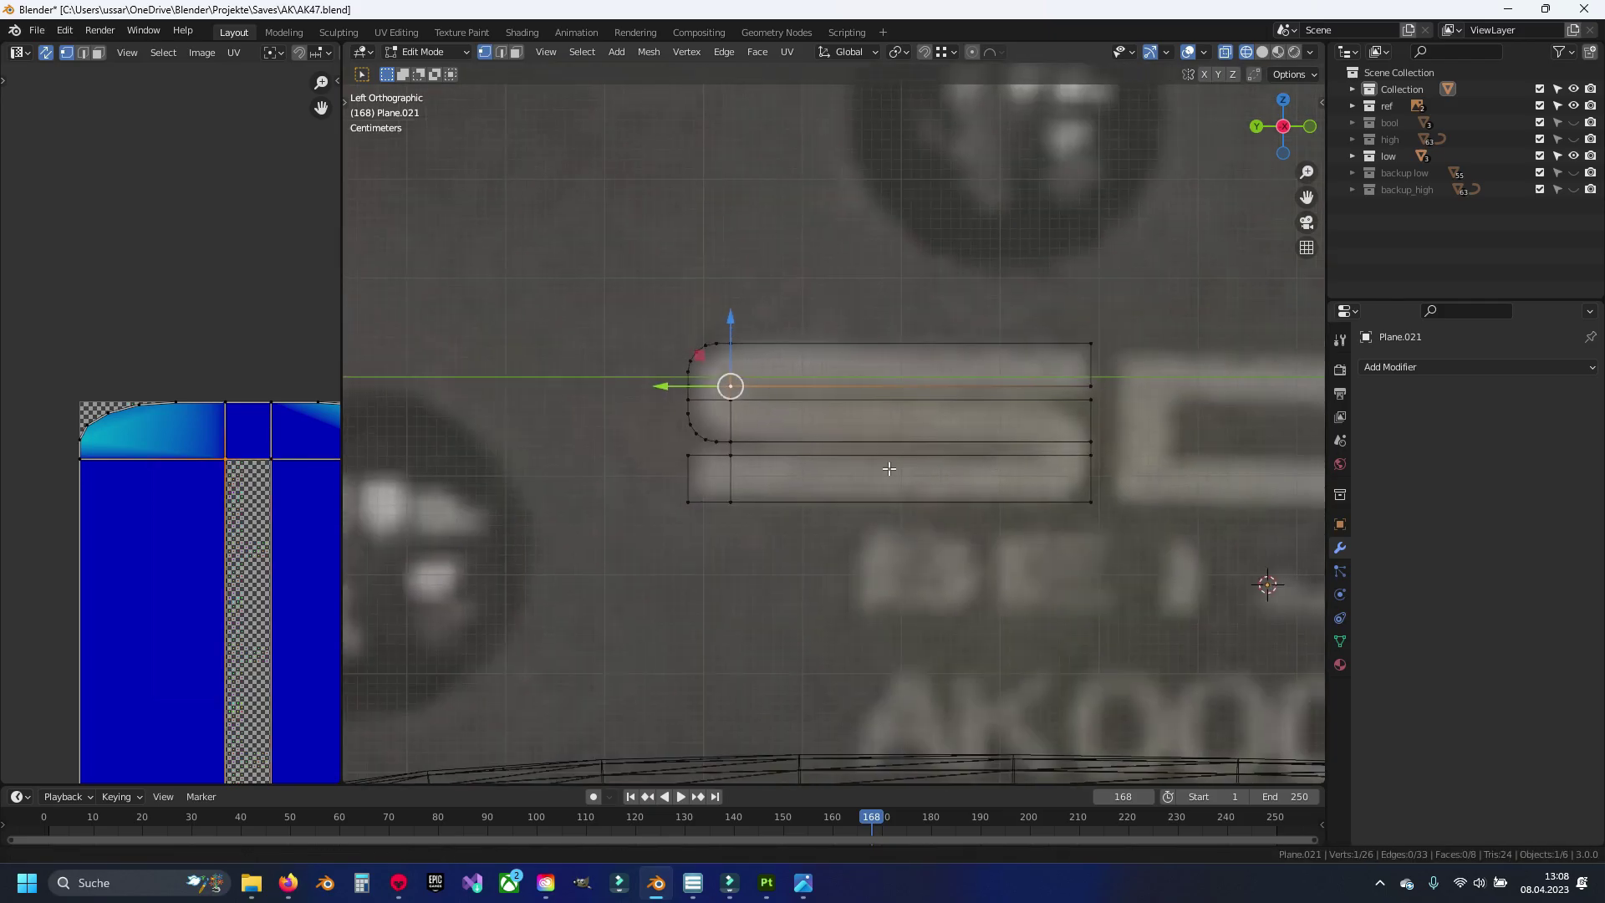
scroll(883, 407, "up", 3)
Step: Round the middle bar's upper-right and bottom bar's lower-right corners with a vertex bevel
left_click(883, 407)
left_click(958, 382)
key("ctrl+shift+b")
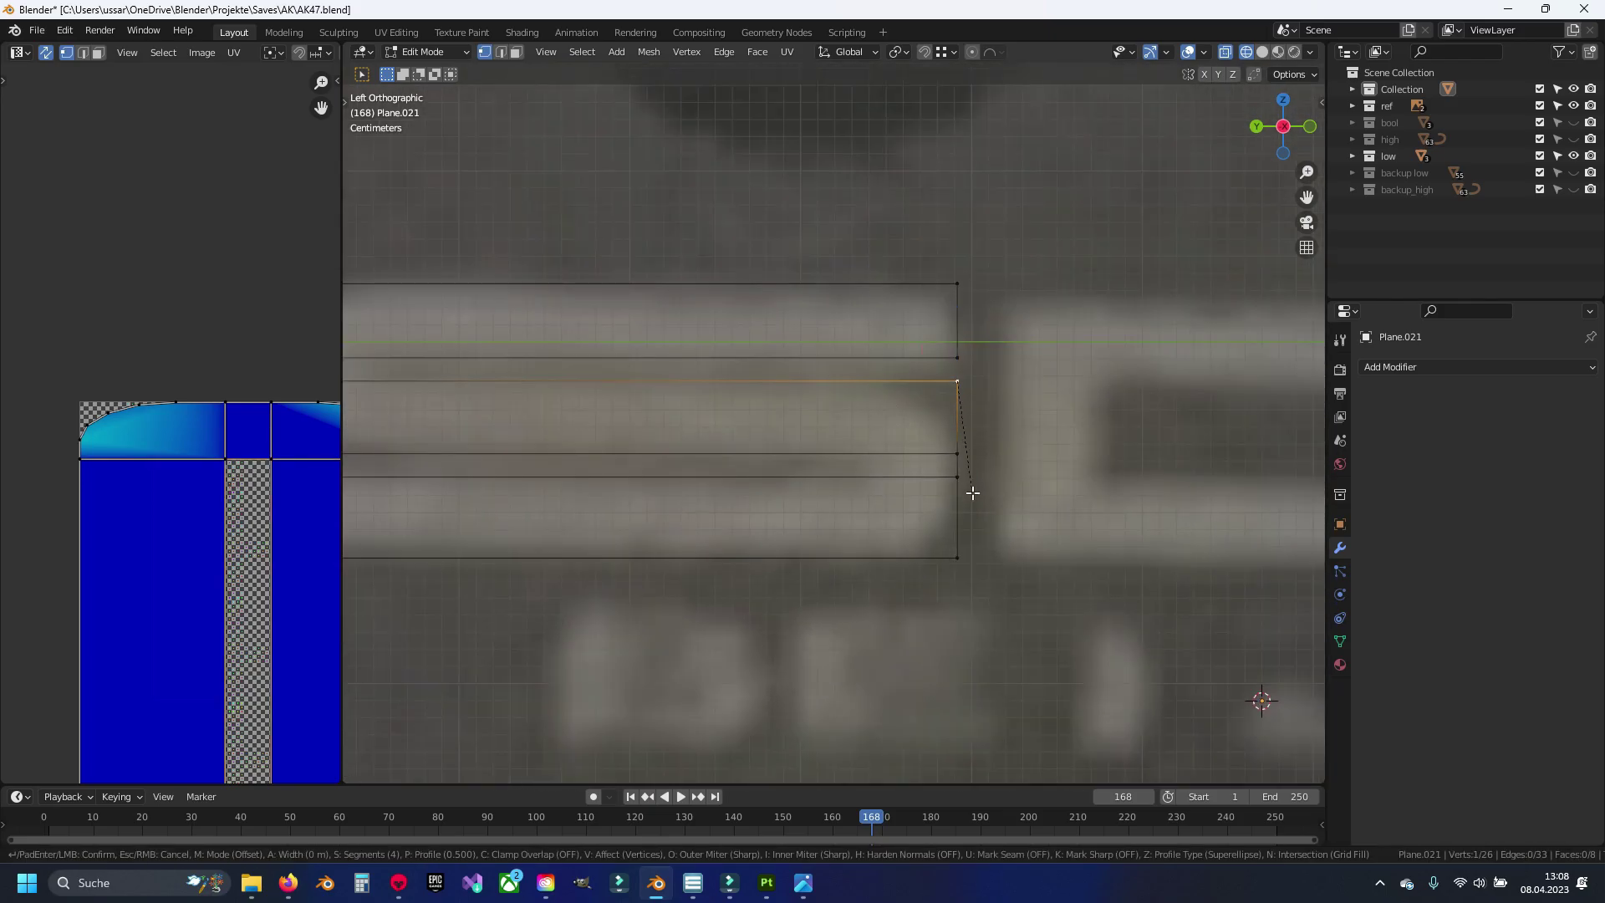
key("Escape")
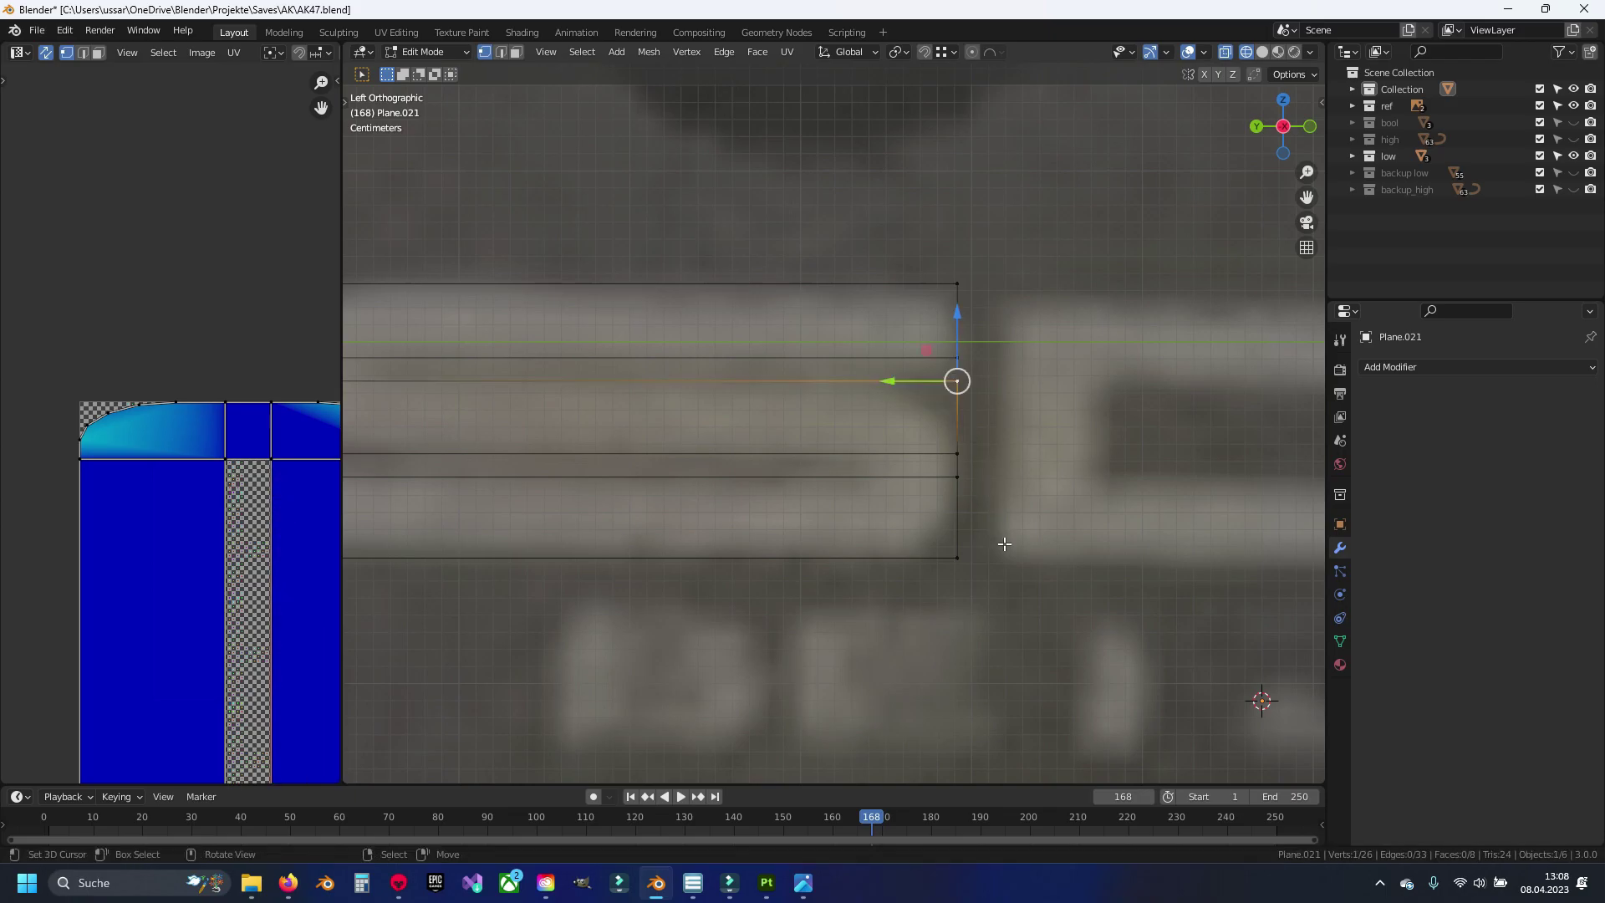
left_click(969, 552, "shift")
key("ctrl+shift+b")
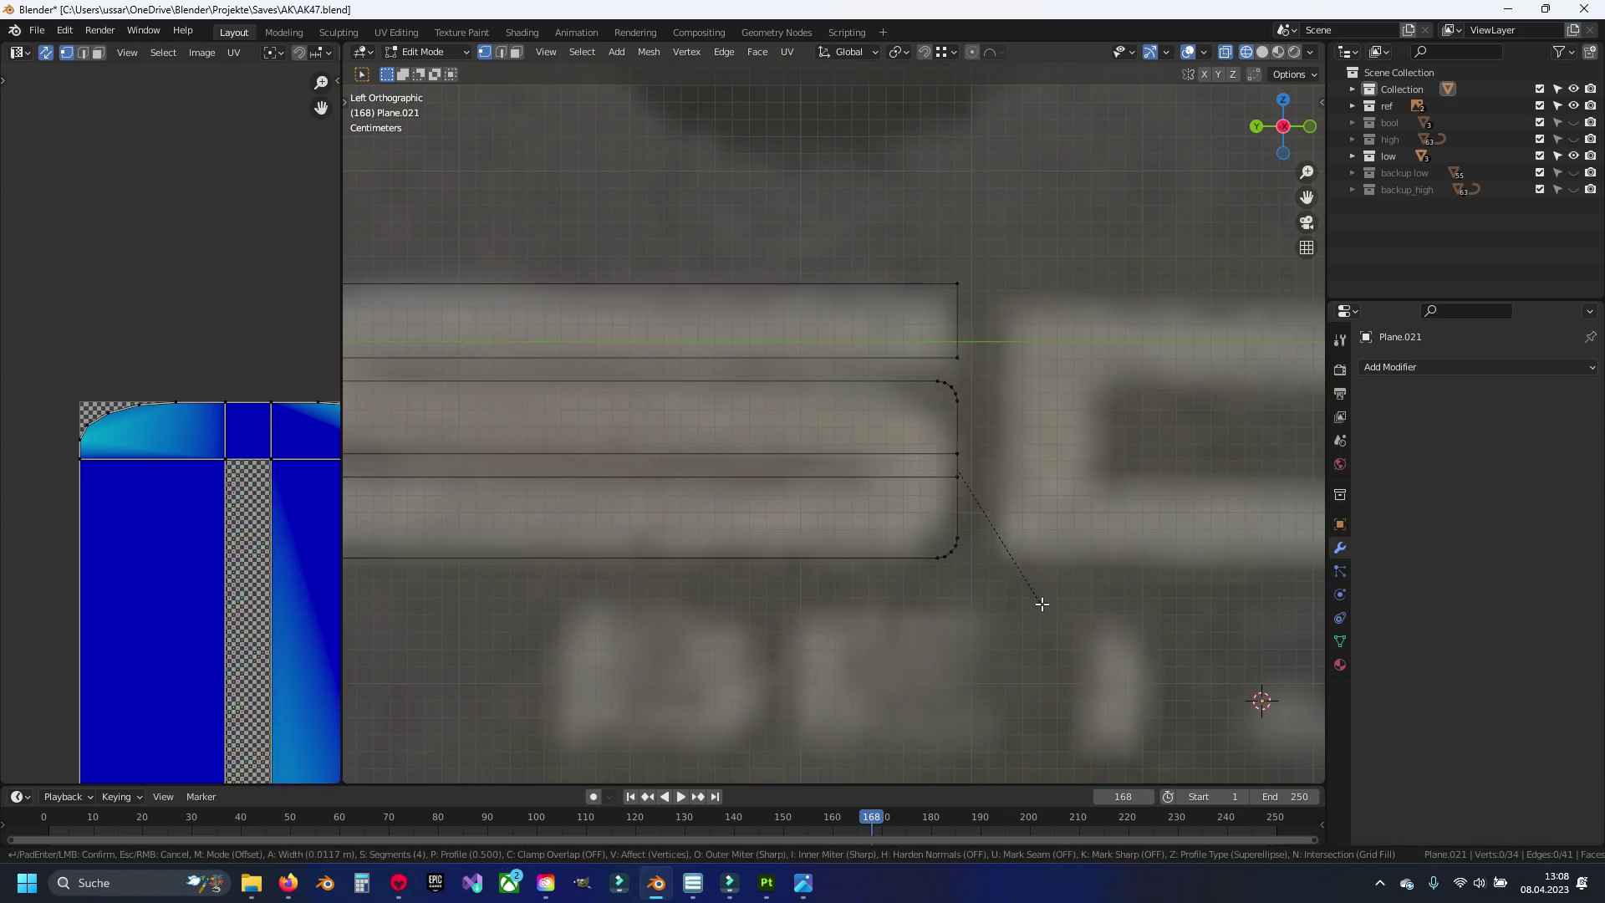
left_click(1057, 628)
scroll(906, 501, "up", 10, "ctrl")
Step: Select the strip between the middle and bottom bars, then abort the loop cut and clear selection
key("3")
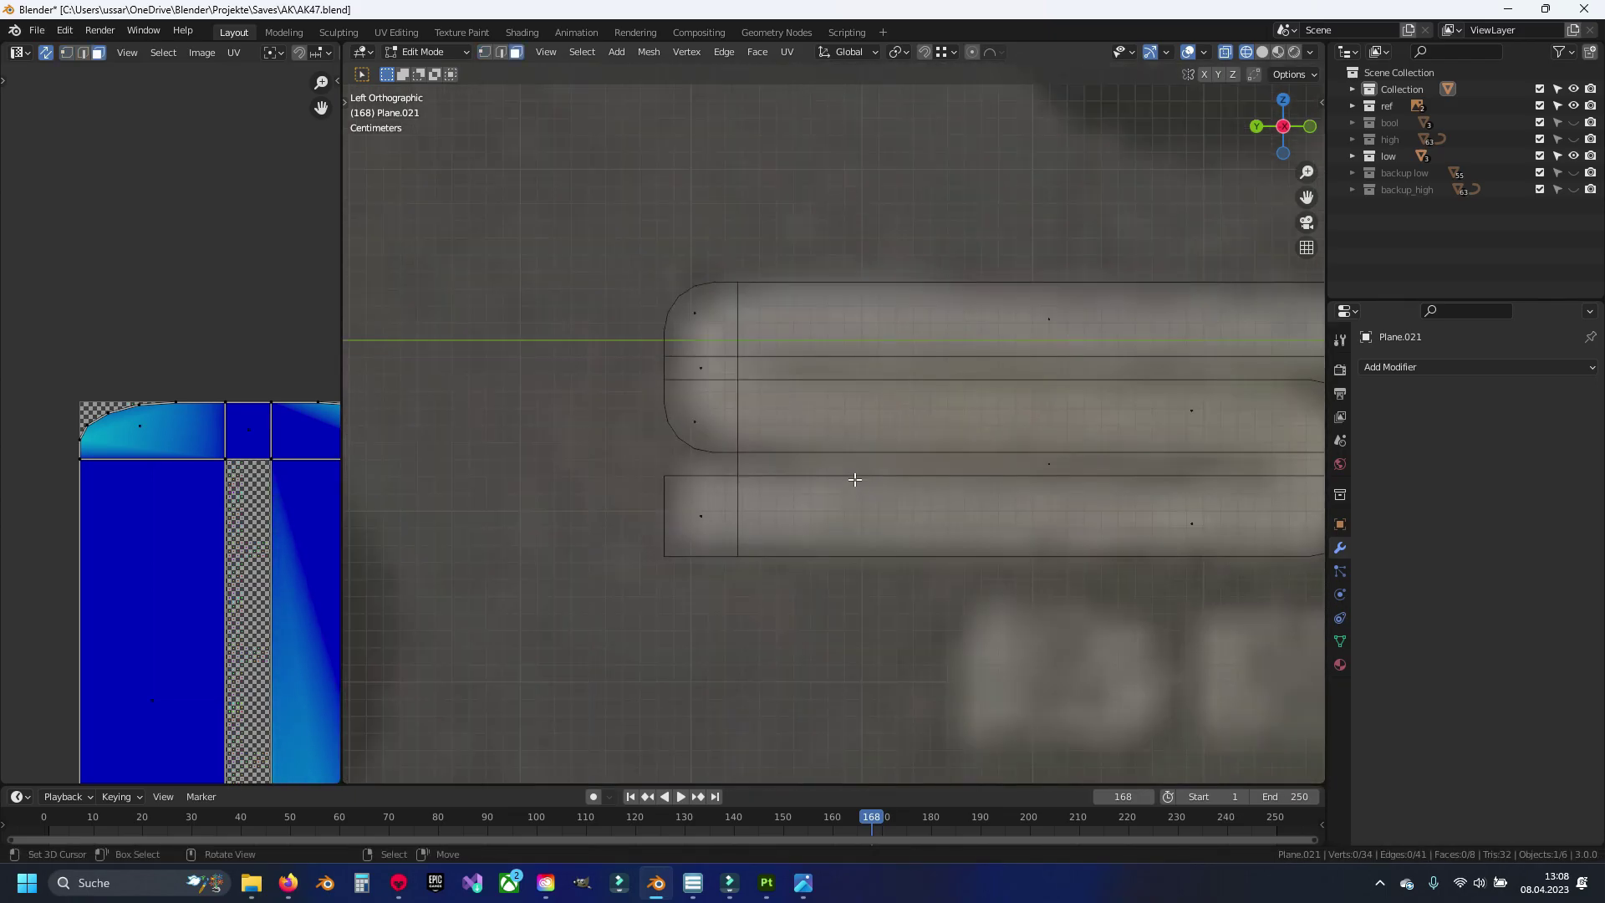
scroll(1131, 467, "down", 5, "ctrl")
left_click(925, 459)
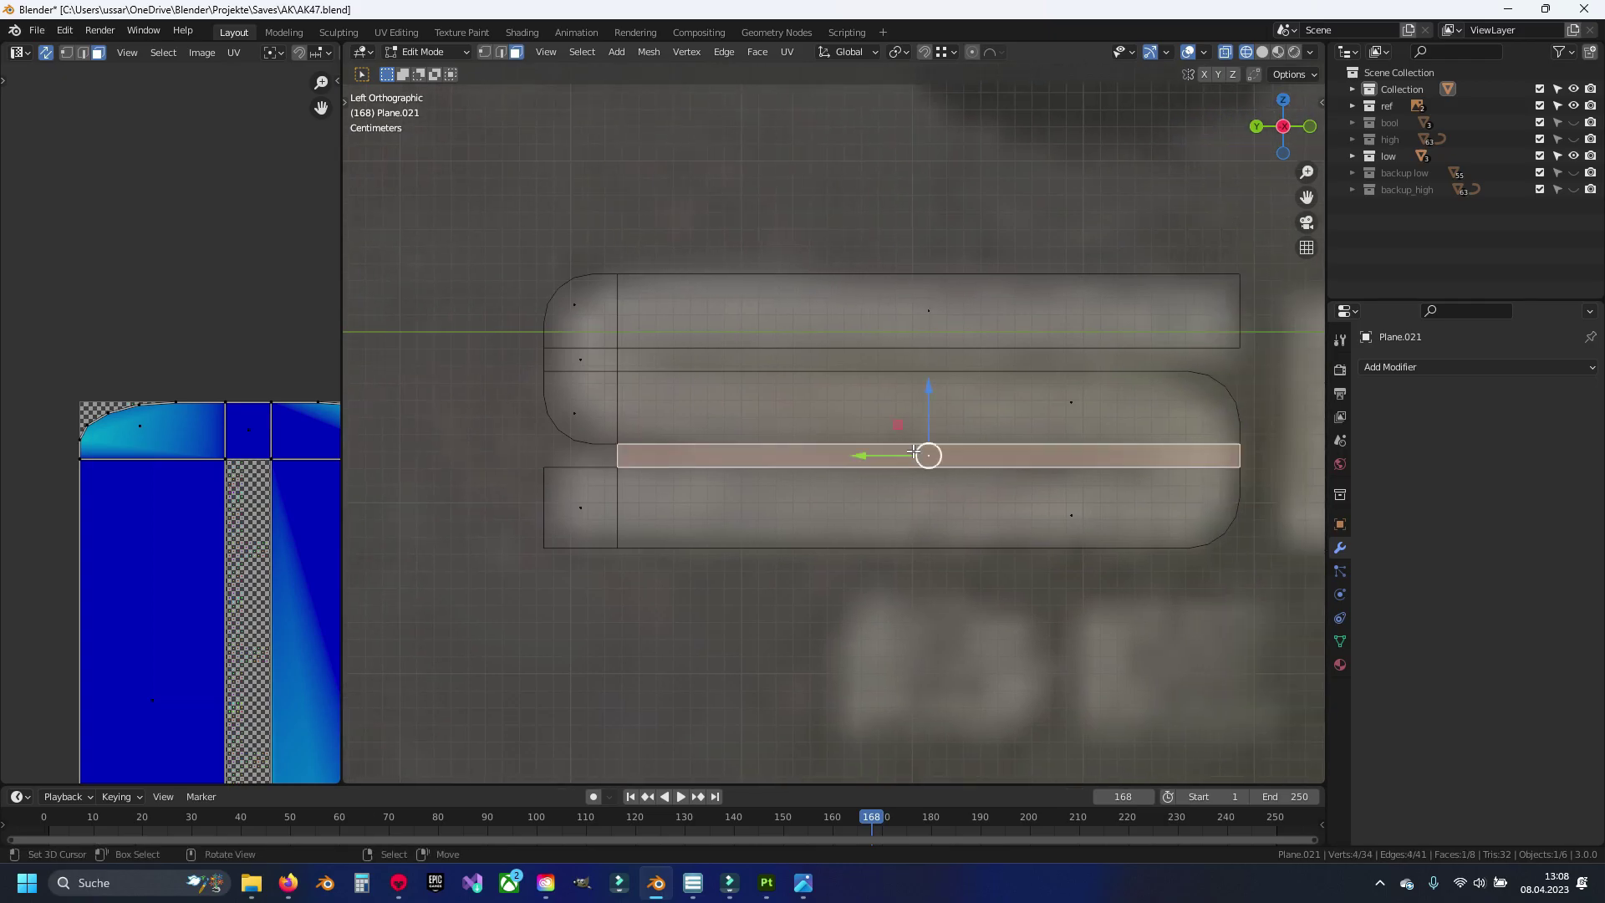
key("ctrl+r")
key("Escape")
key("alt+a")
key("1")
scroll(1015, 416, "down", 3, "ctrl")
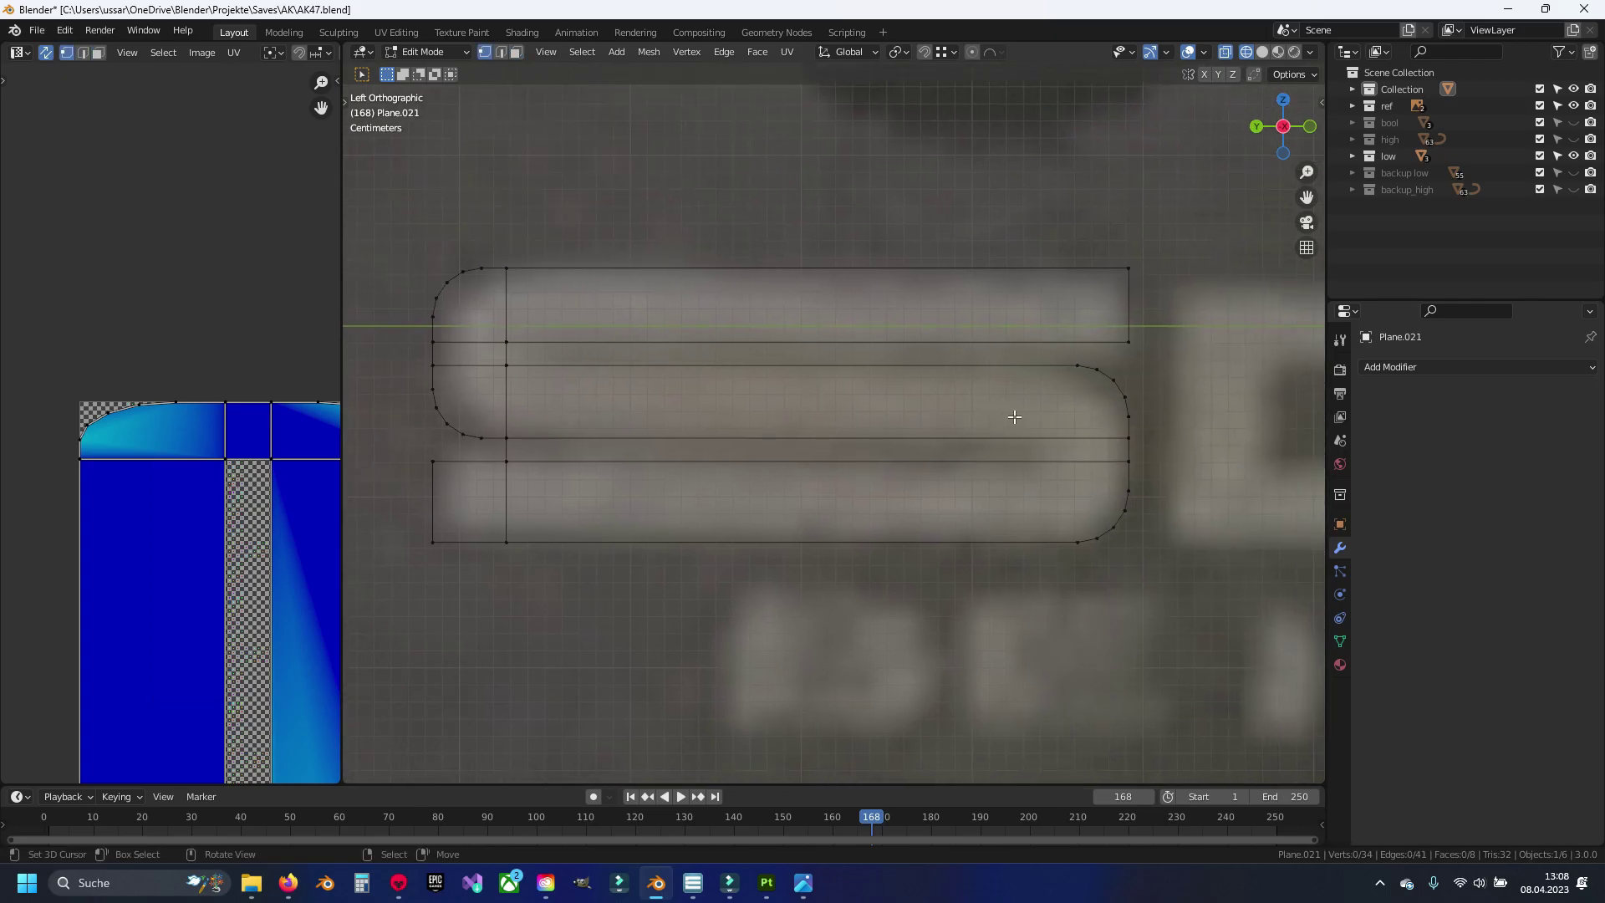
right_click(861, 367)
key("Escape")
Step: Add a vertical loop cut through the bars and slide it along Y near their right end
key("ctrl+r")
left_click(826, 385)
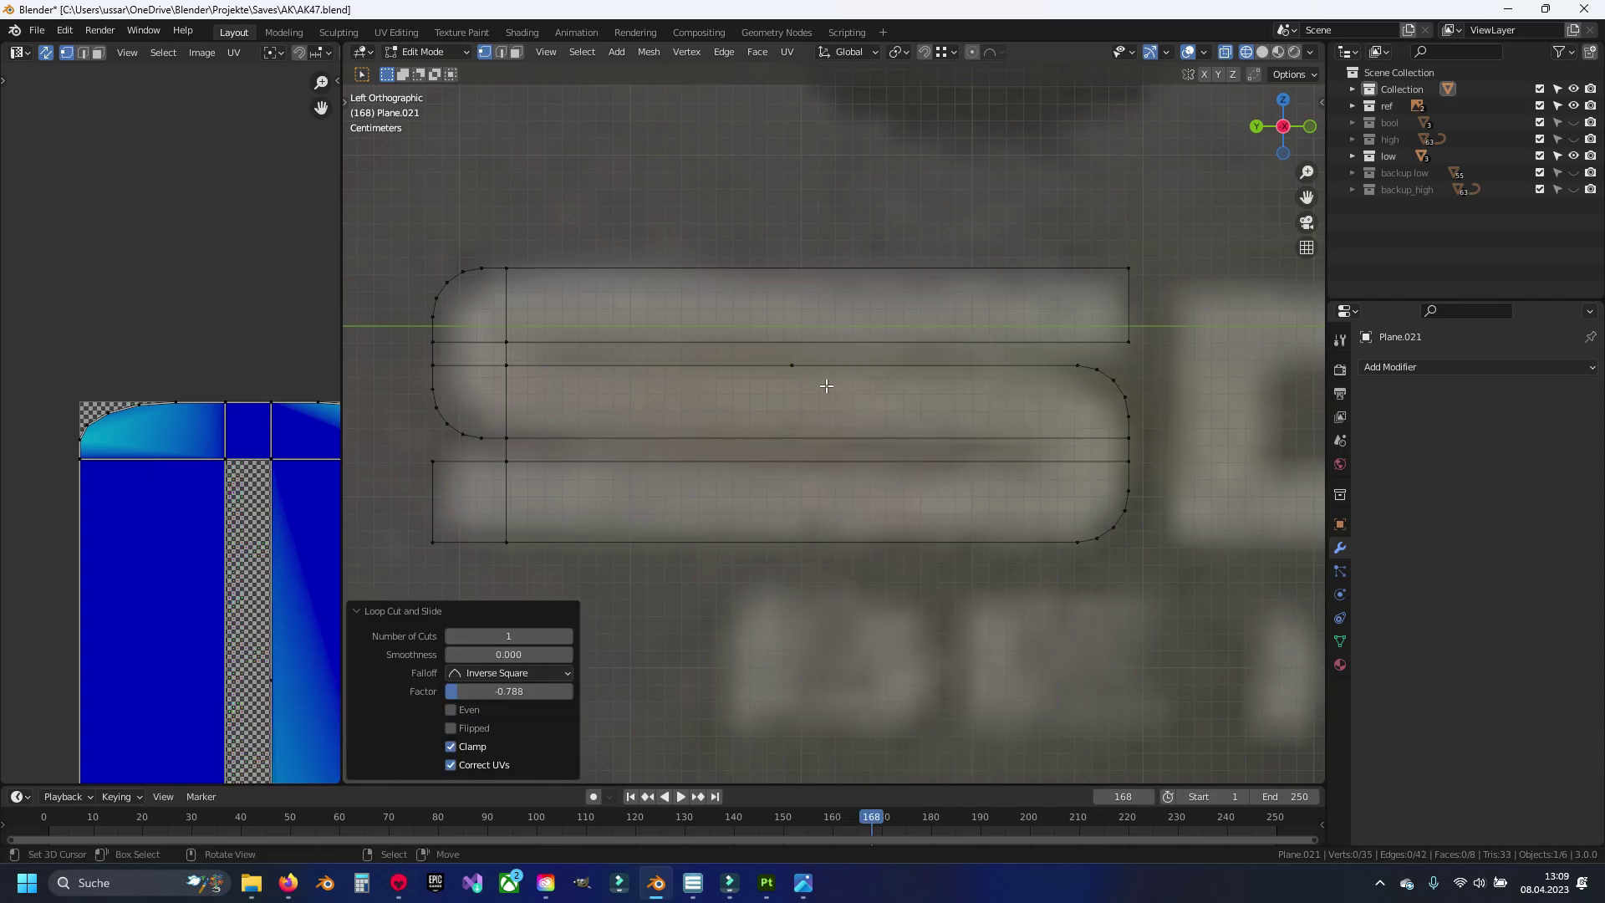
left_click(797, 544)
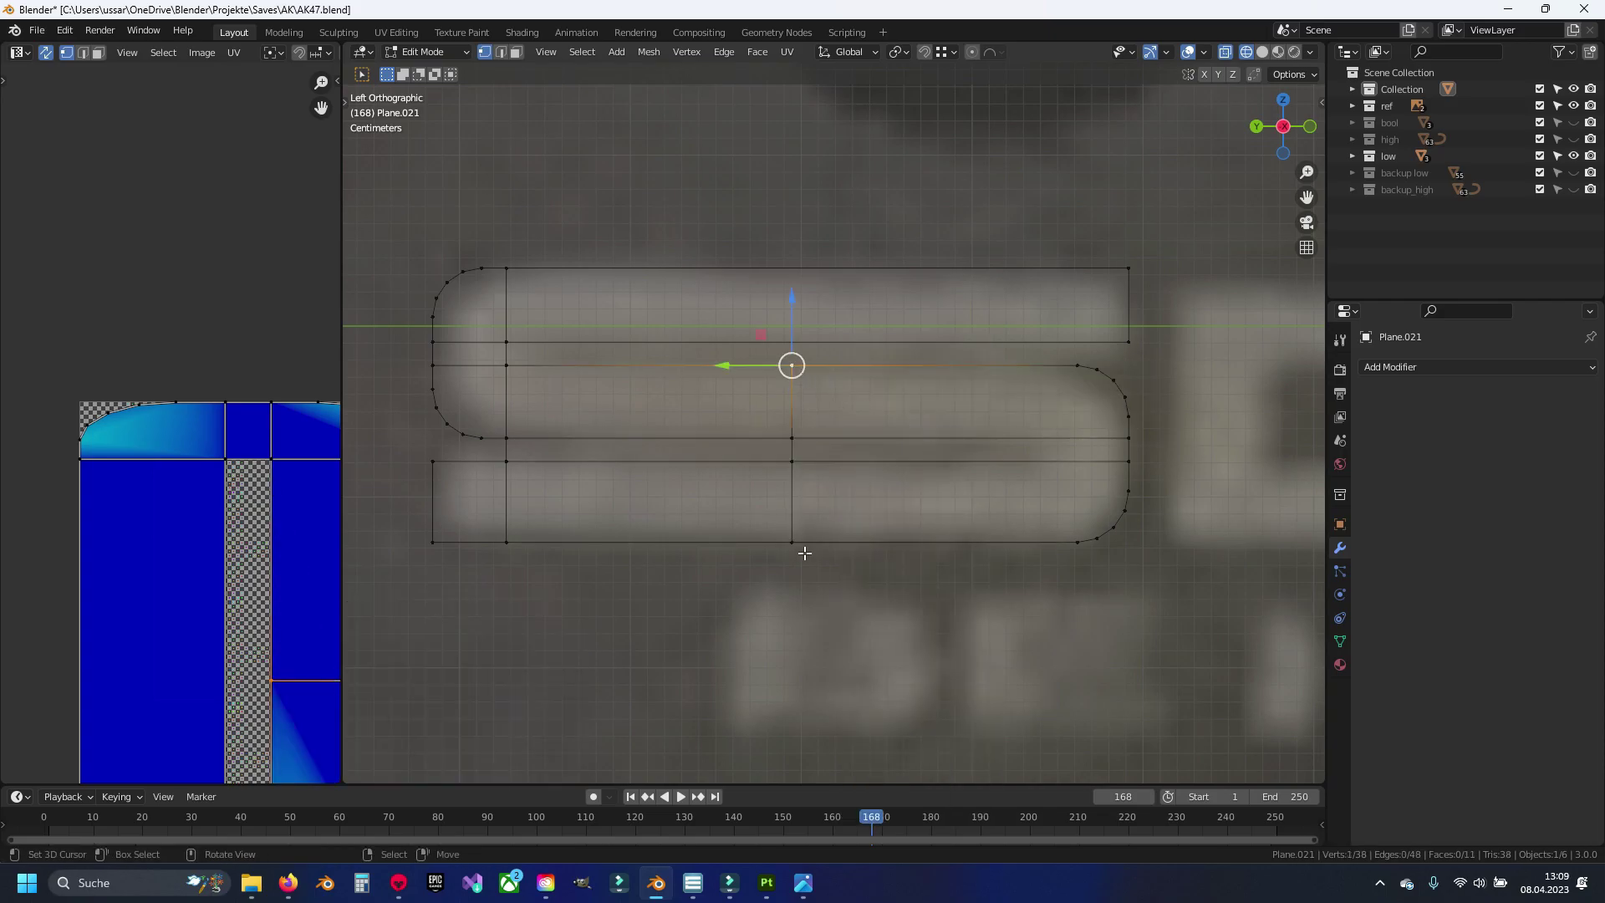
left_click(795, 547, "ctrl")
key("g")
key("y")
left_click(1025, 459)
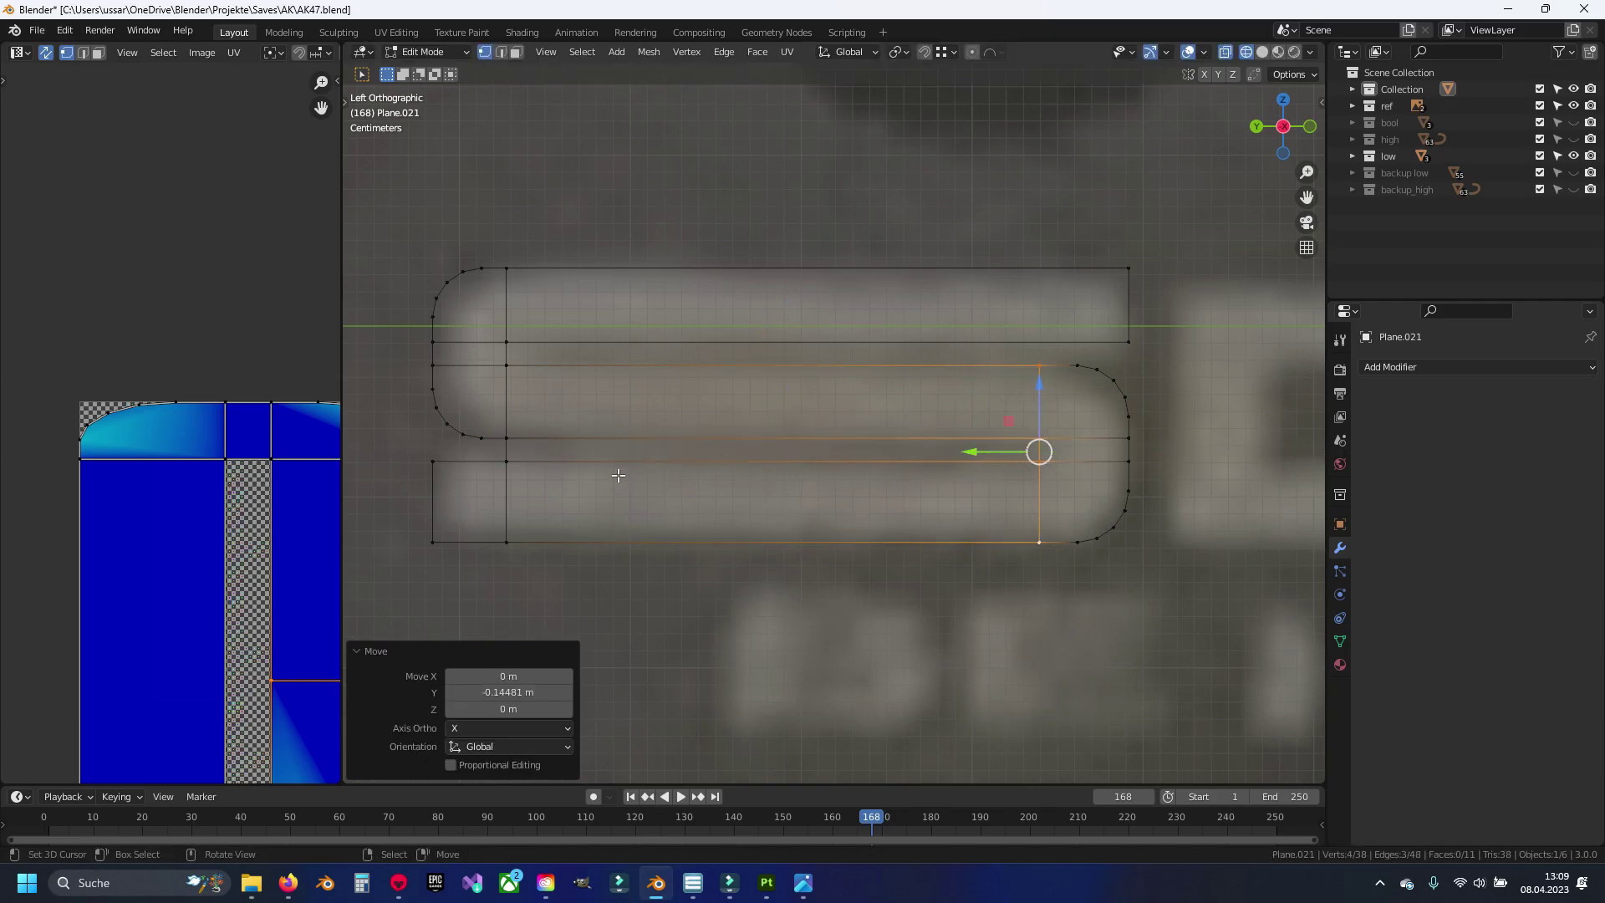
Step: Delete the face strip joining the middle and bottom bars
key("3")
left_click(619, 451)
key("x")
left_click(769, 459)
Step: Duplicate the vertices at the S's right end and move the copy over to where the D starts
scroll(848, 544, "down", 4)
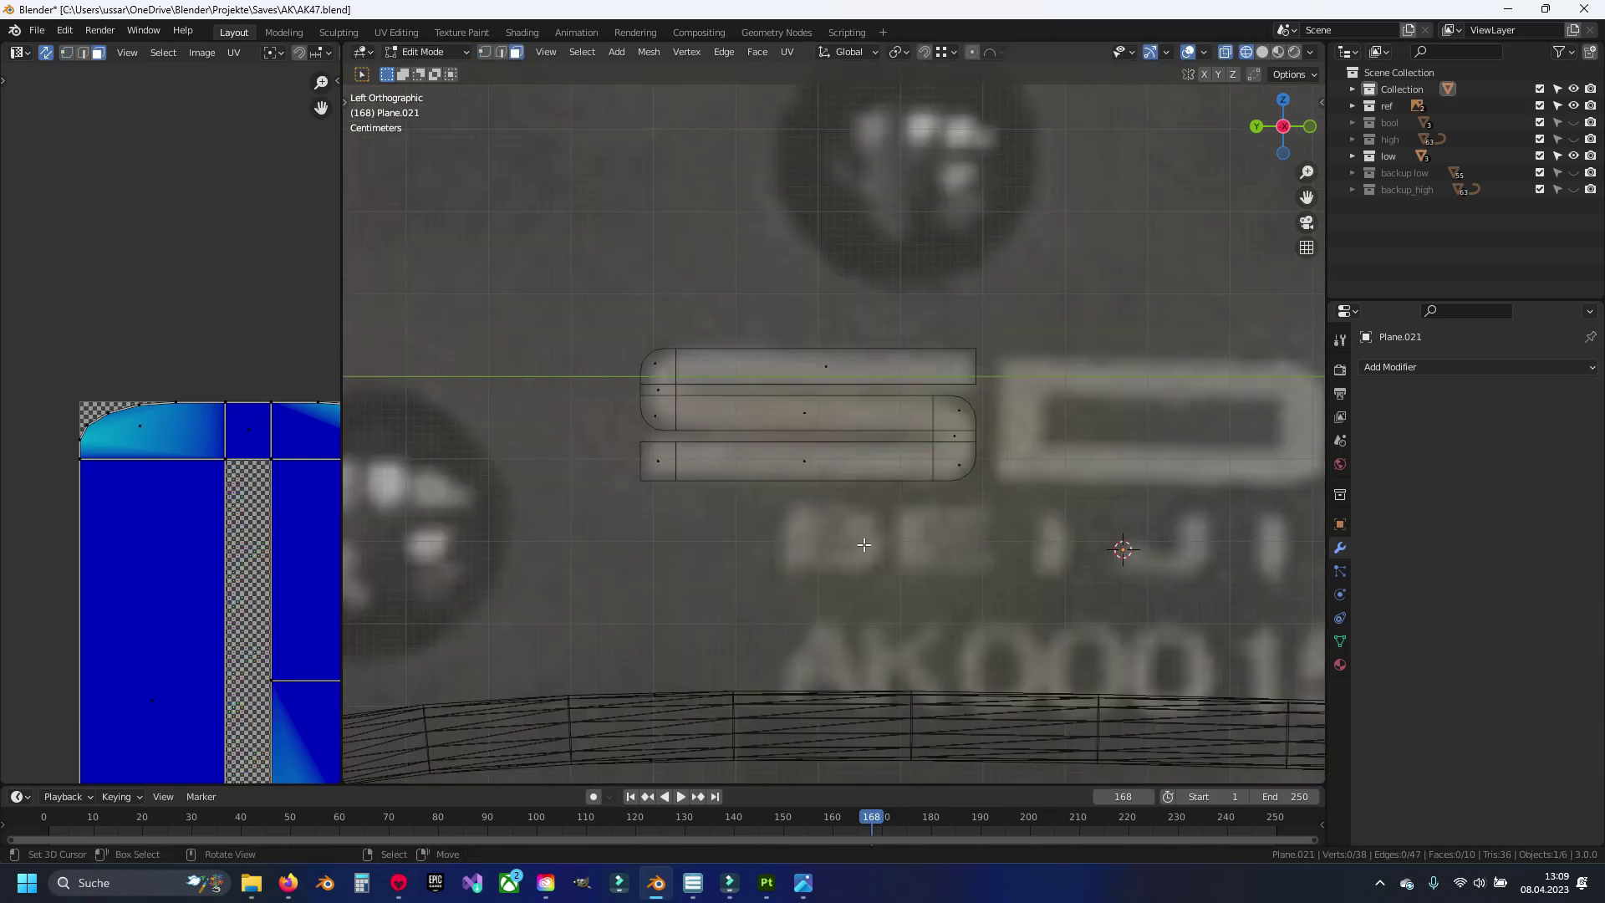
key("shift+z")
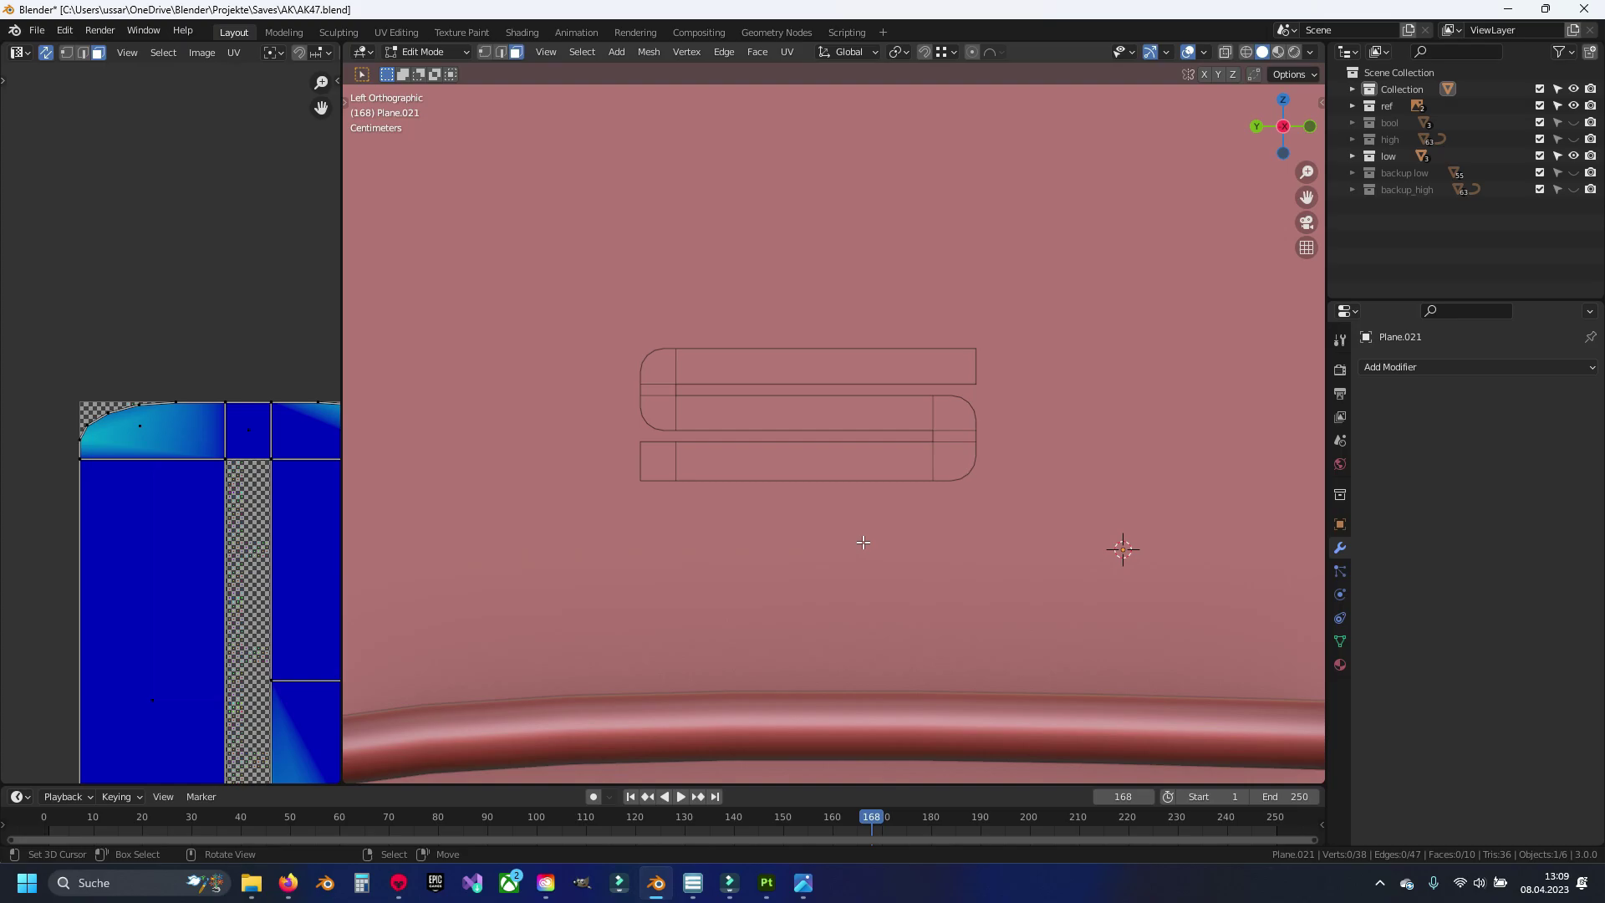
key("shift+z")
scroll(1095, 474, "up", 3)
scroll(925, 555, "down", 2)
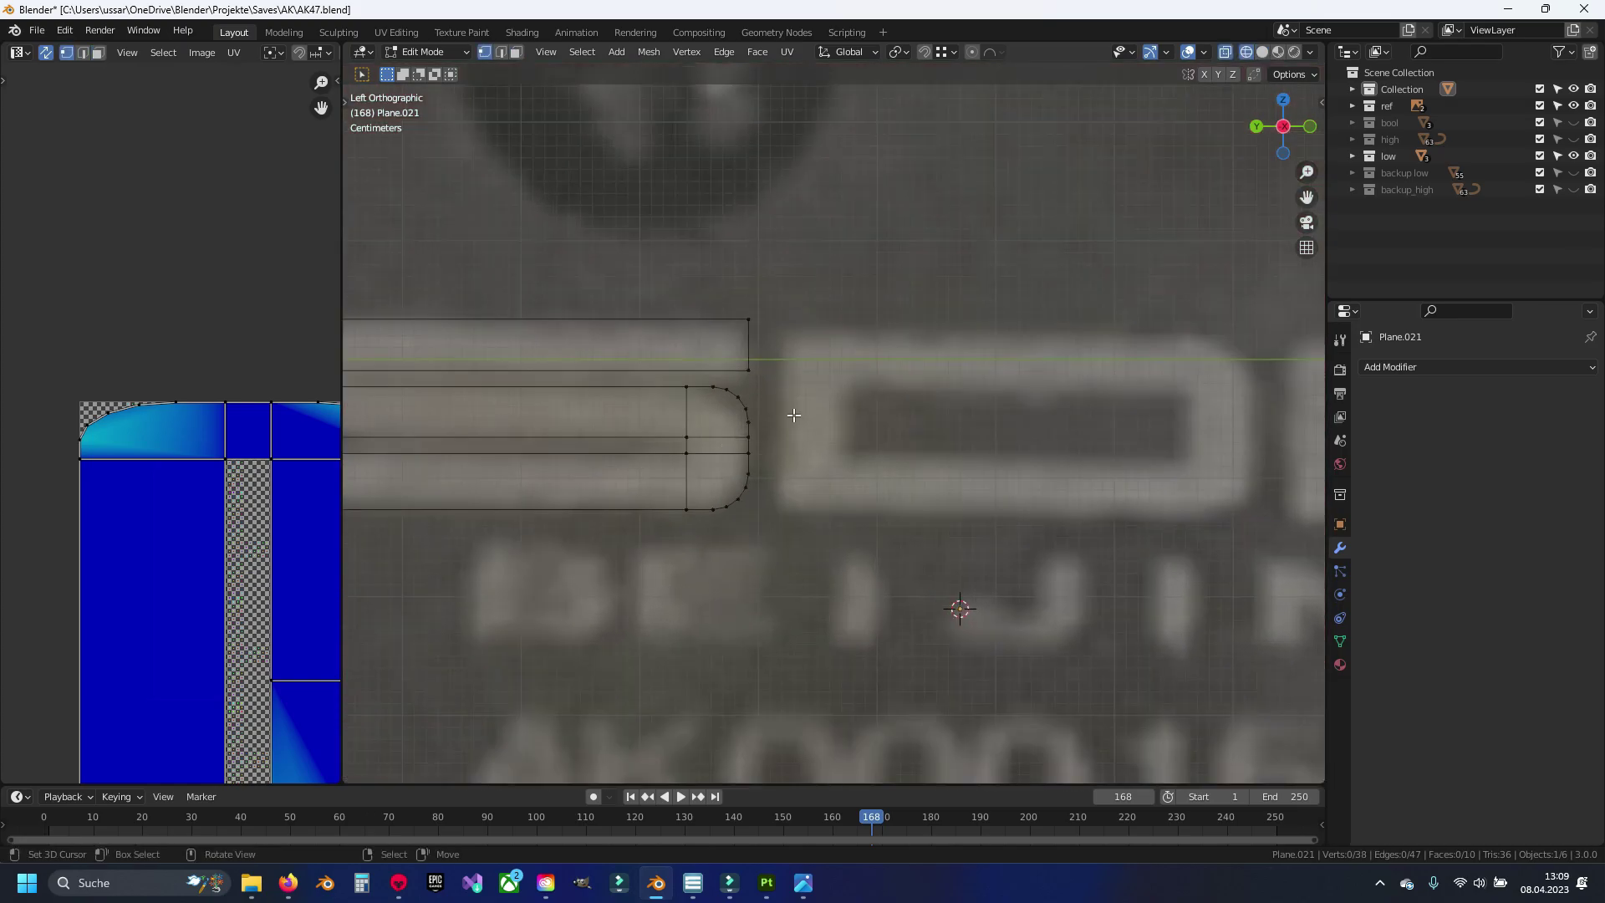
key("1")
mouse_move(743, 290)
left_mouse_down()
mouse_move(751, 329)
mouse_move(722, 333)
left_mouse_up()
scroll(766, 378, "up", 1)
key("shift+d")
key("Escape")
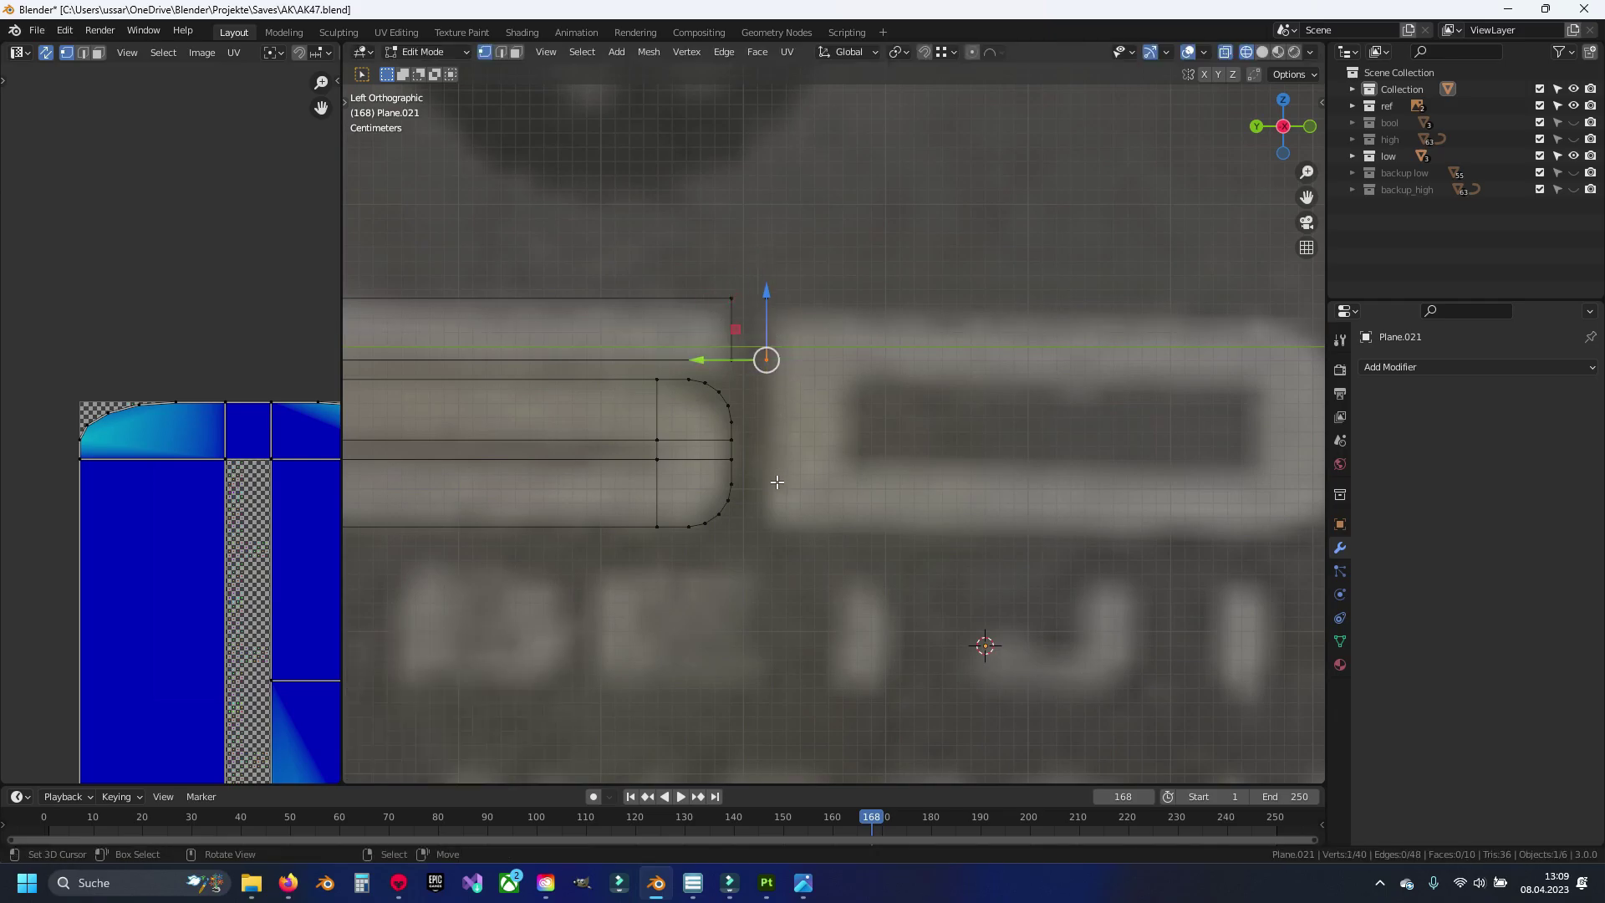
key("g")
key("z")
left_click(680, 537)
Step: Extrude the copied edge and stretch it right into a rectangle framing the D
left_click(767, 298, "shift")
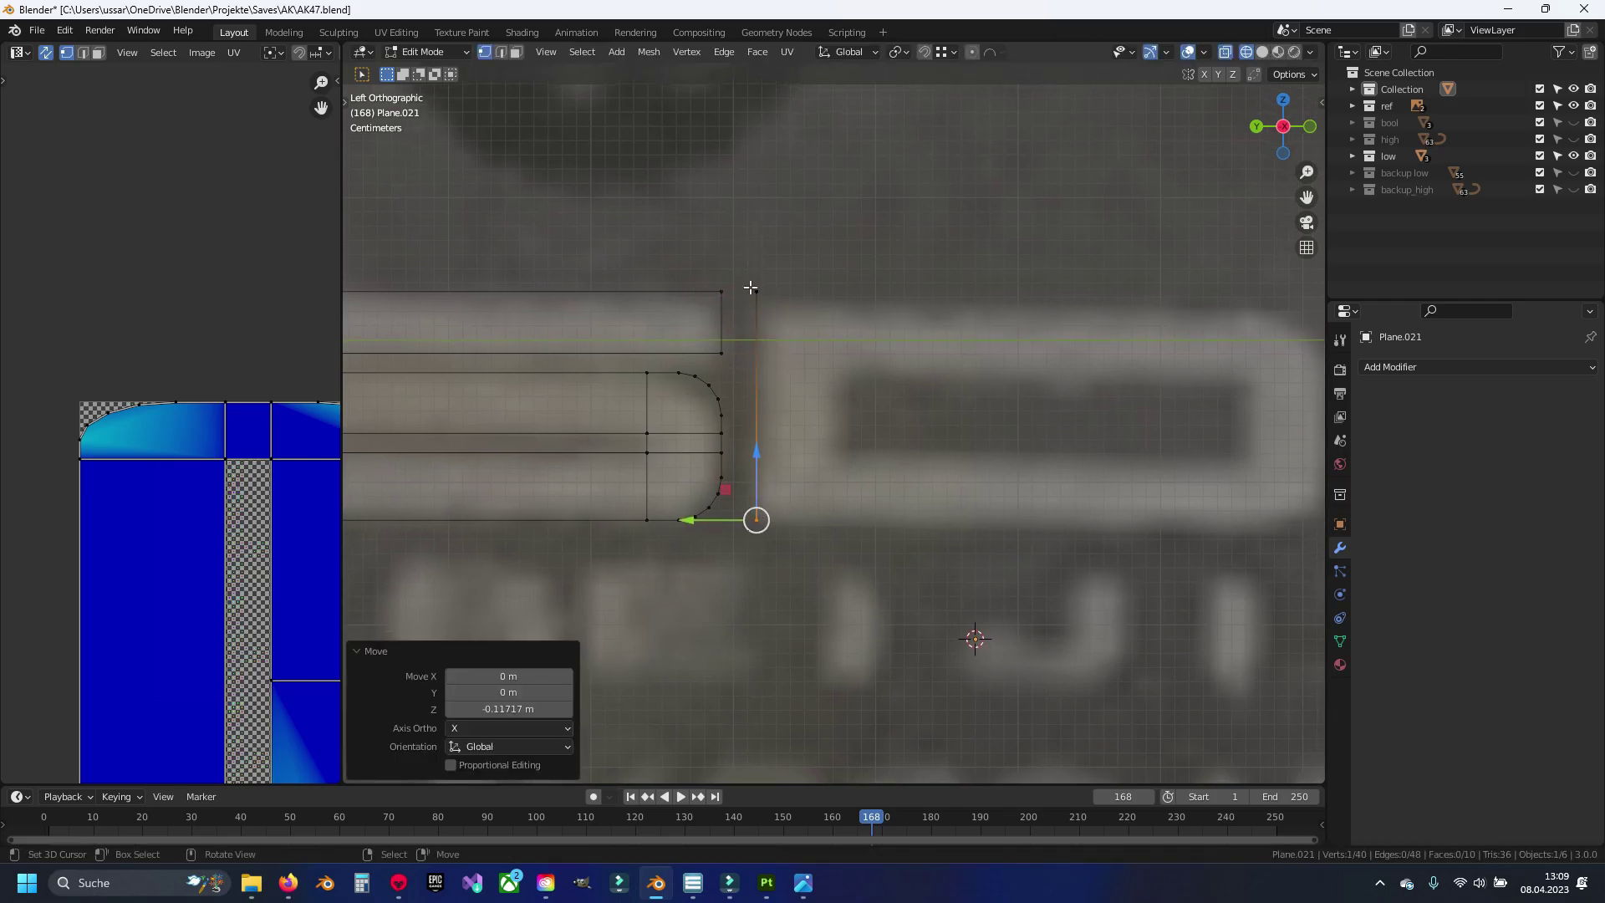
key("e")
key("Escape")
middle_click_drag(820, 509, 689, 509, "shift")
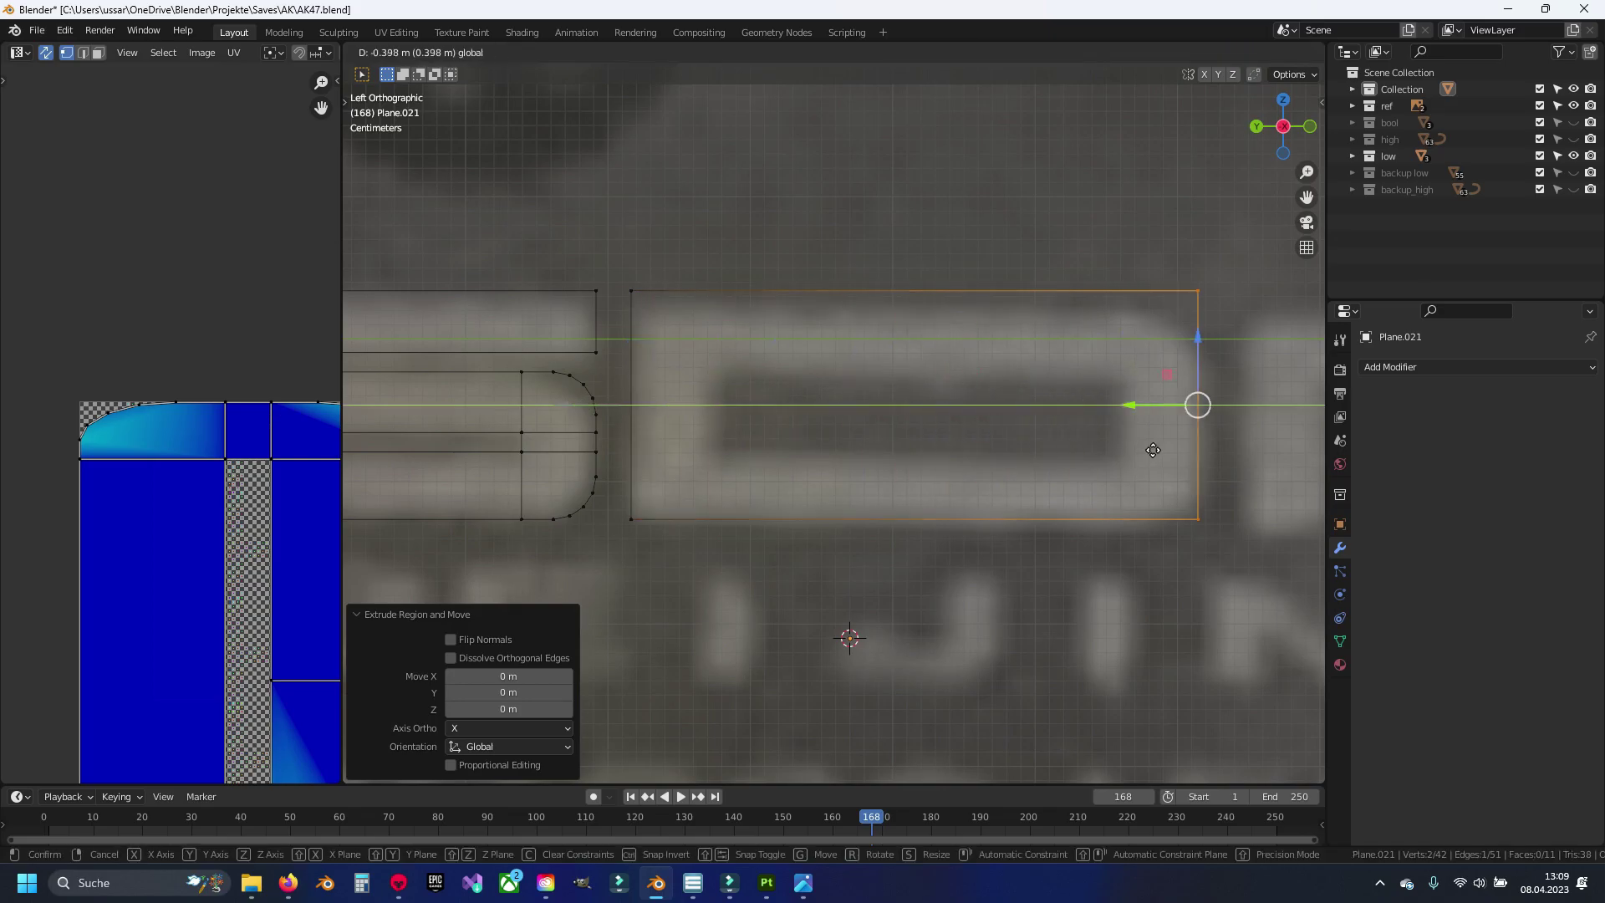
left_click_drag(585, 407, 1156, 405)
left_click(692, 393)
Step: Add a horizontal loop cut, bevel it into an inner band, and lower its bottom edge to the reference
key("ctrl+r")
left_click(914, 404)
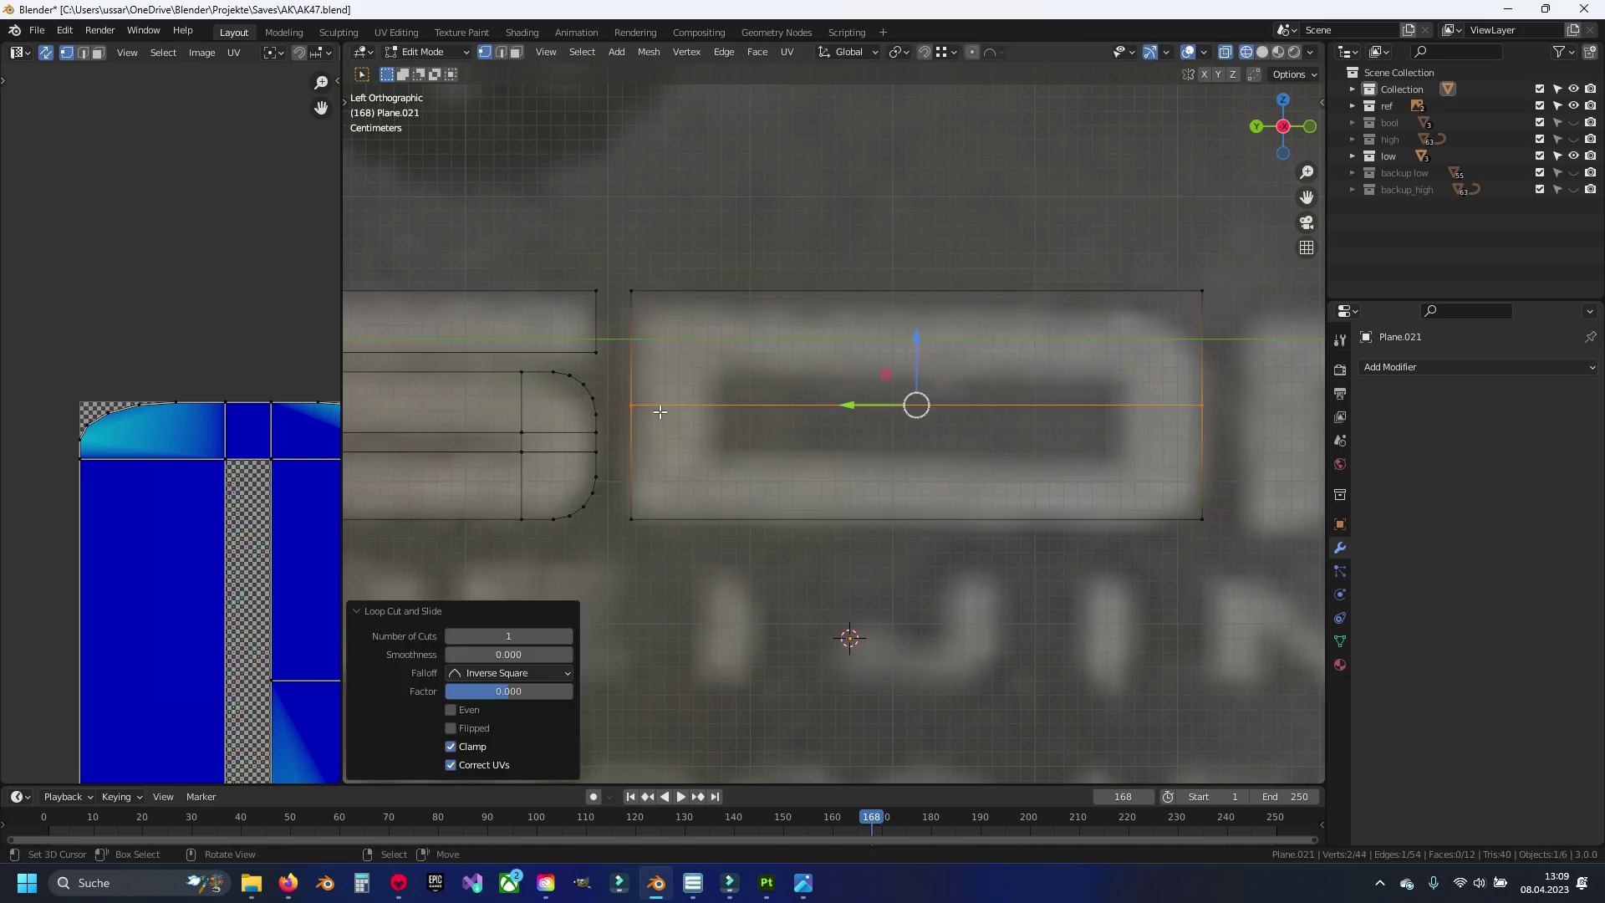
right_click(913, 404)
key("ctrl+b")
left_click(724, 469)
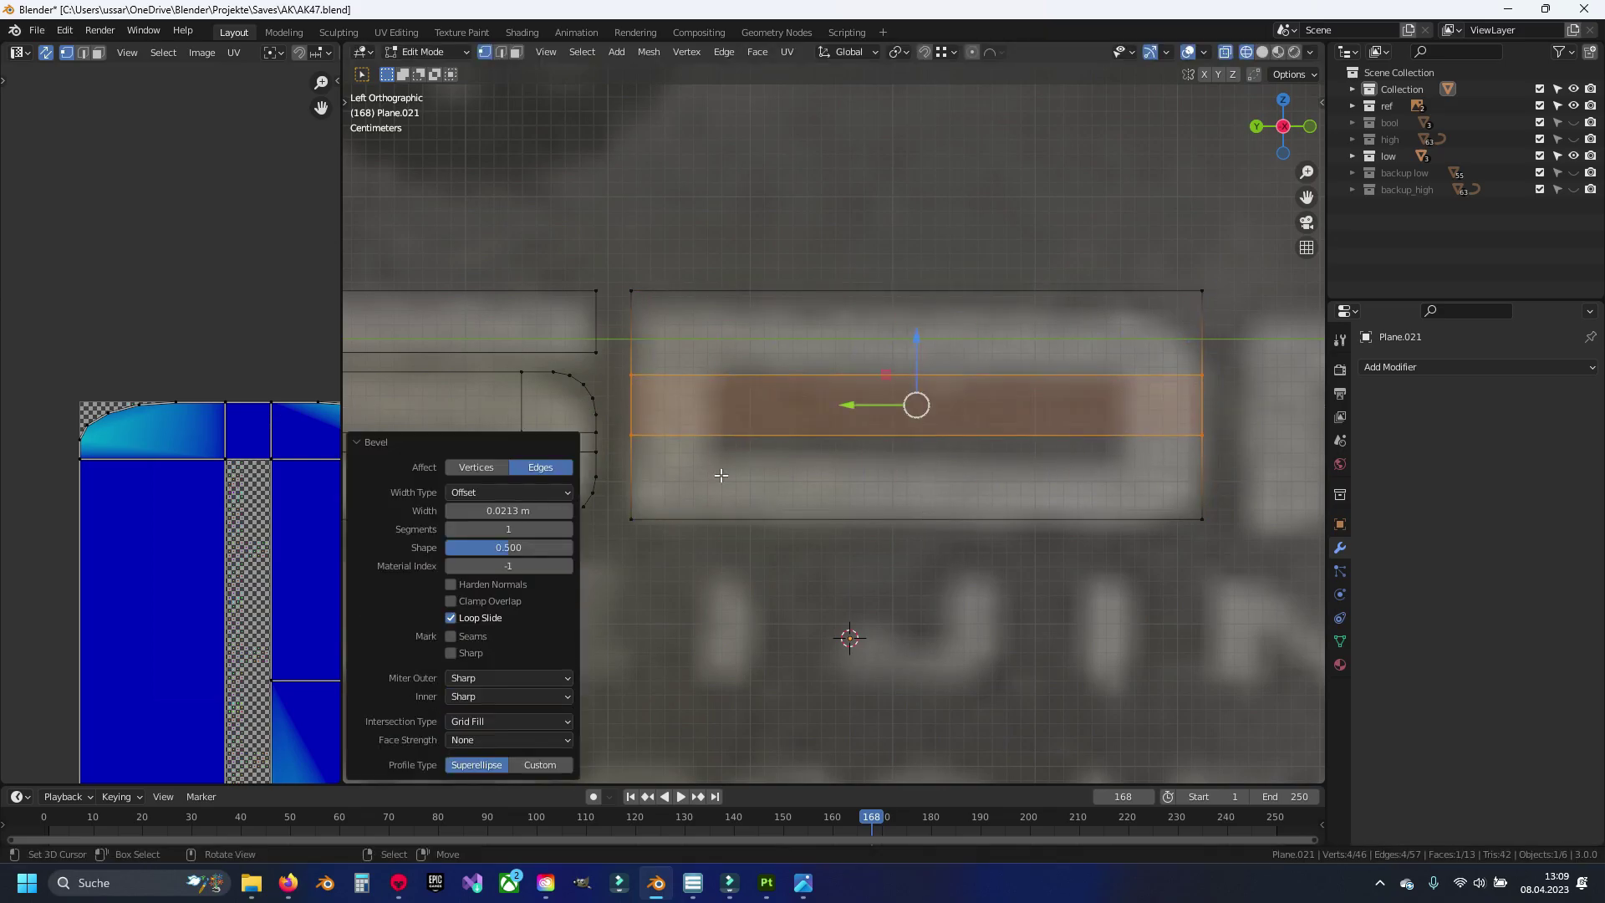
left_click(784, 437)
left_click_drag(915, 378, 917, 391)
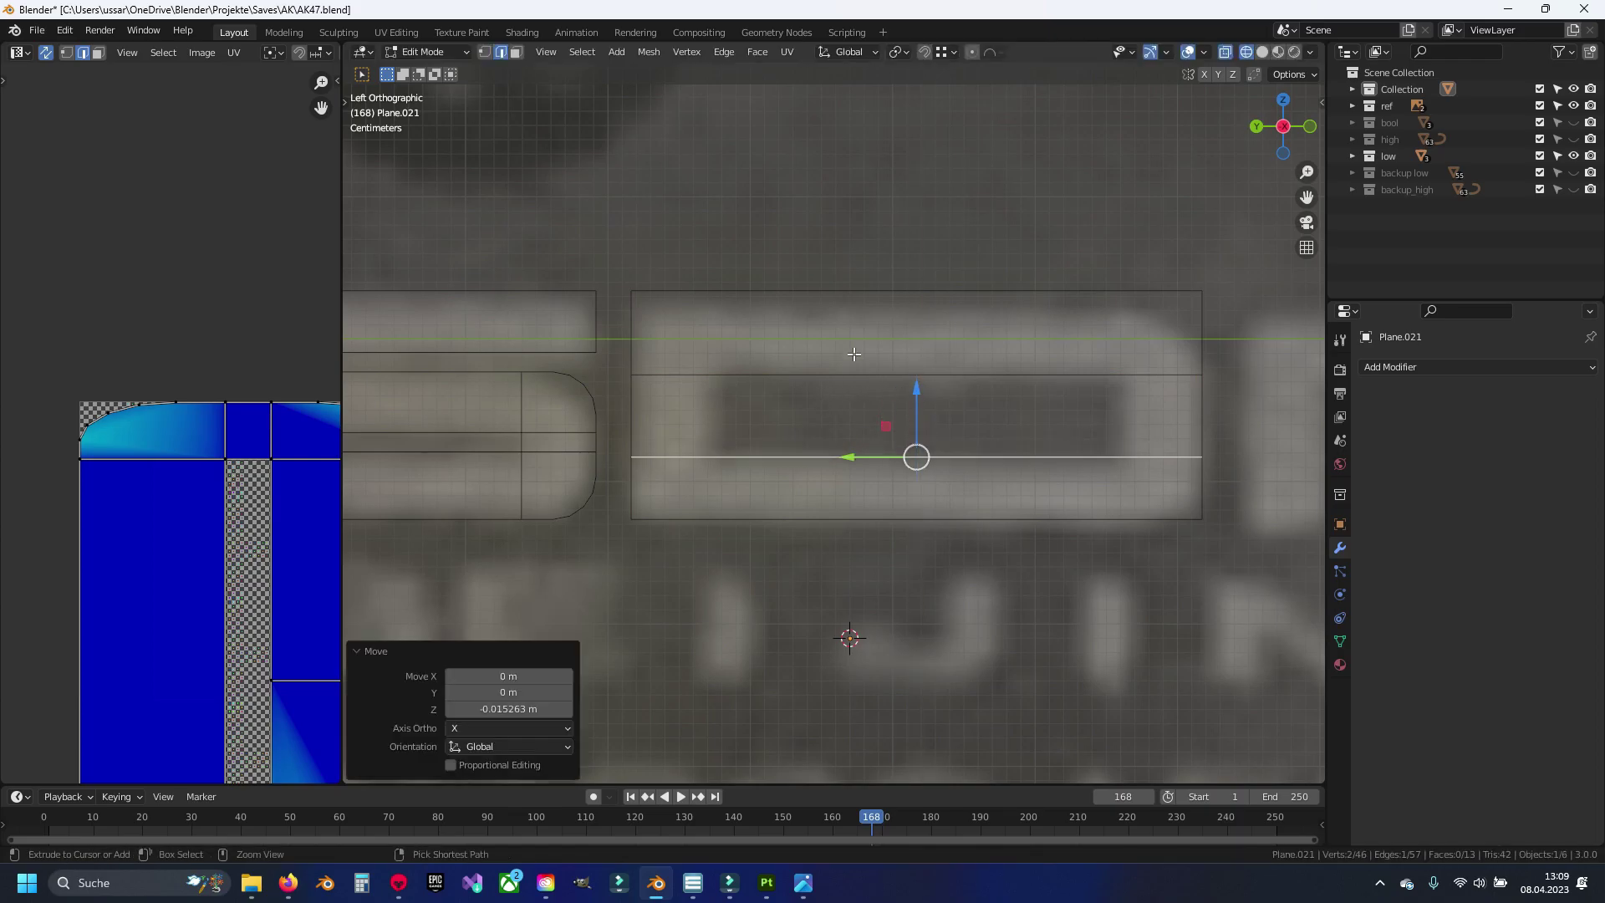
Step: Add two vertical loop cuts across the D, one centred and one near its right end
key("ctrl+r")
left_click(708, 344)
right_click(708, 343)
key("ctrl+r")
left_click(961, 326)
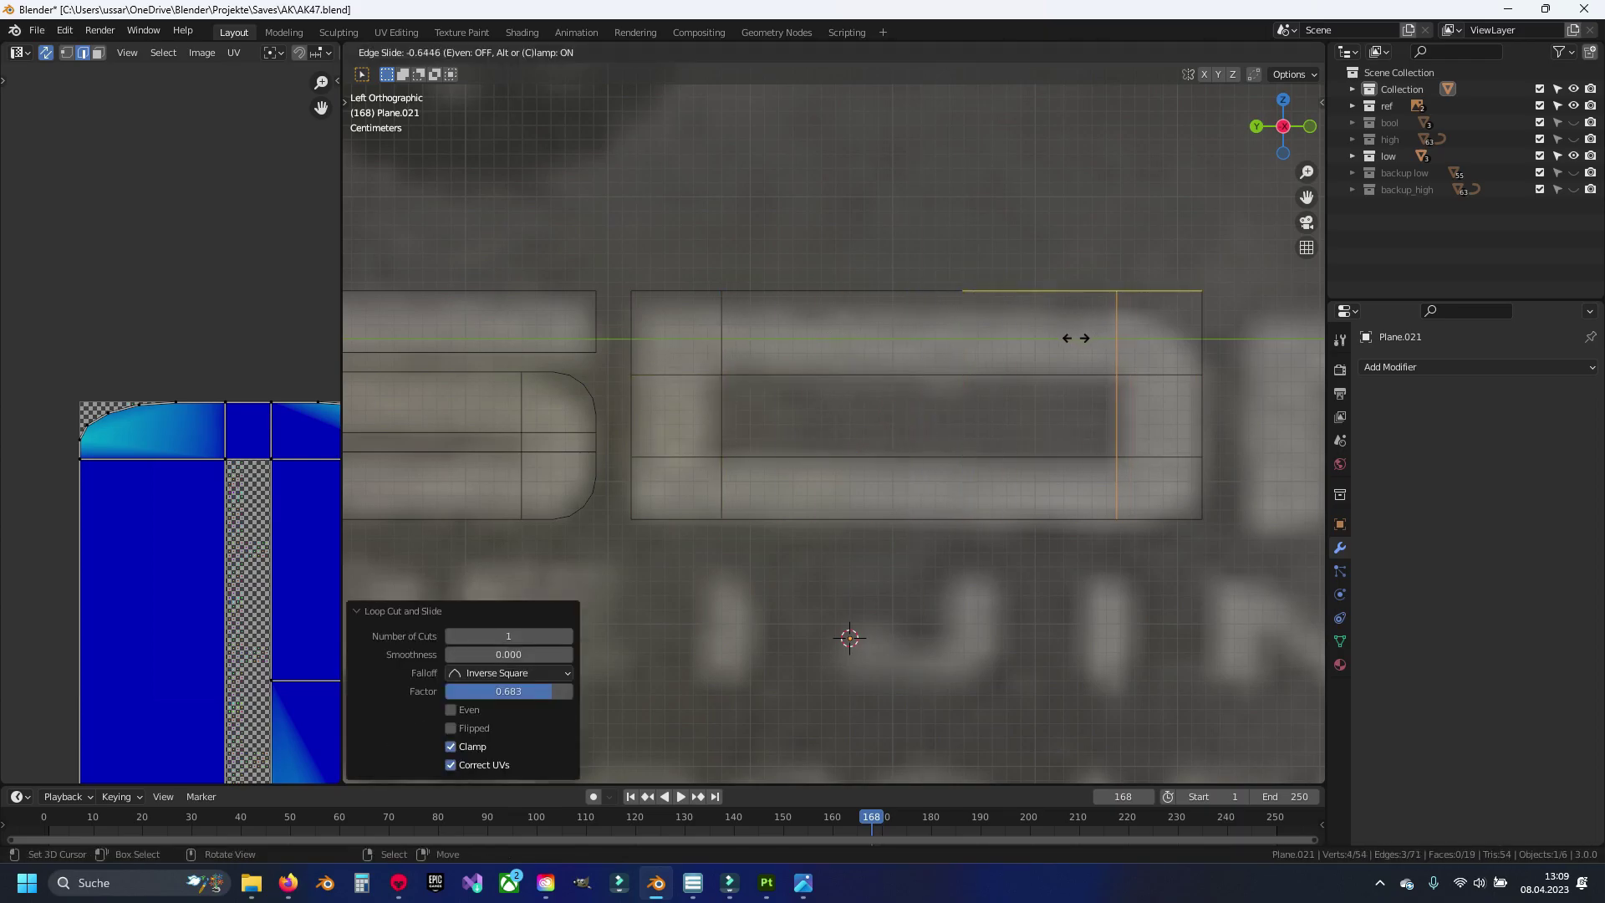
left_click(1076, 338)
Step: Round the D's top-right and bottom-right corners with a vertex bevel
middle_click_drag(1076, 338, 914, 355, "shift")
left_click(1026, 527, "shift")
key("ctrl+shift+b")
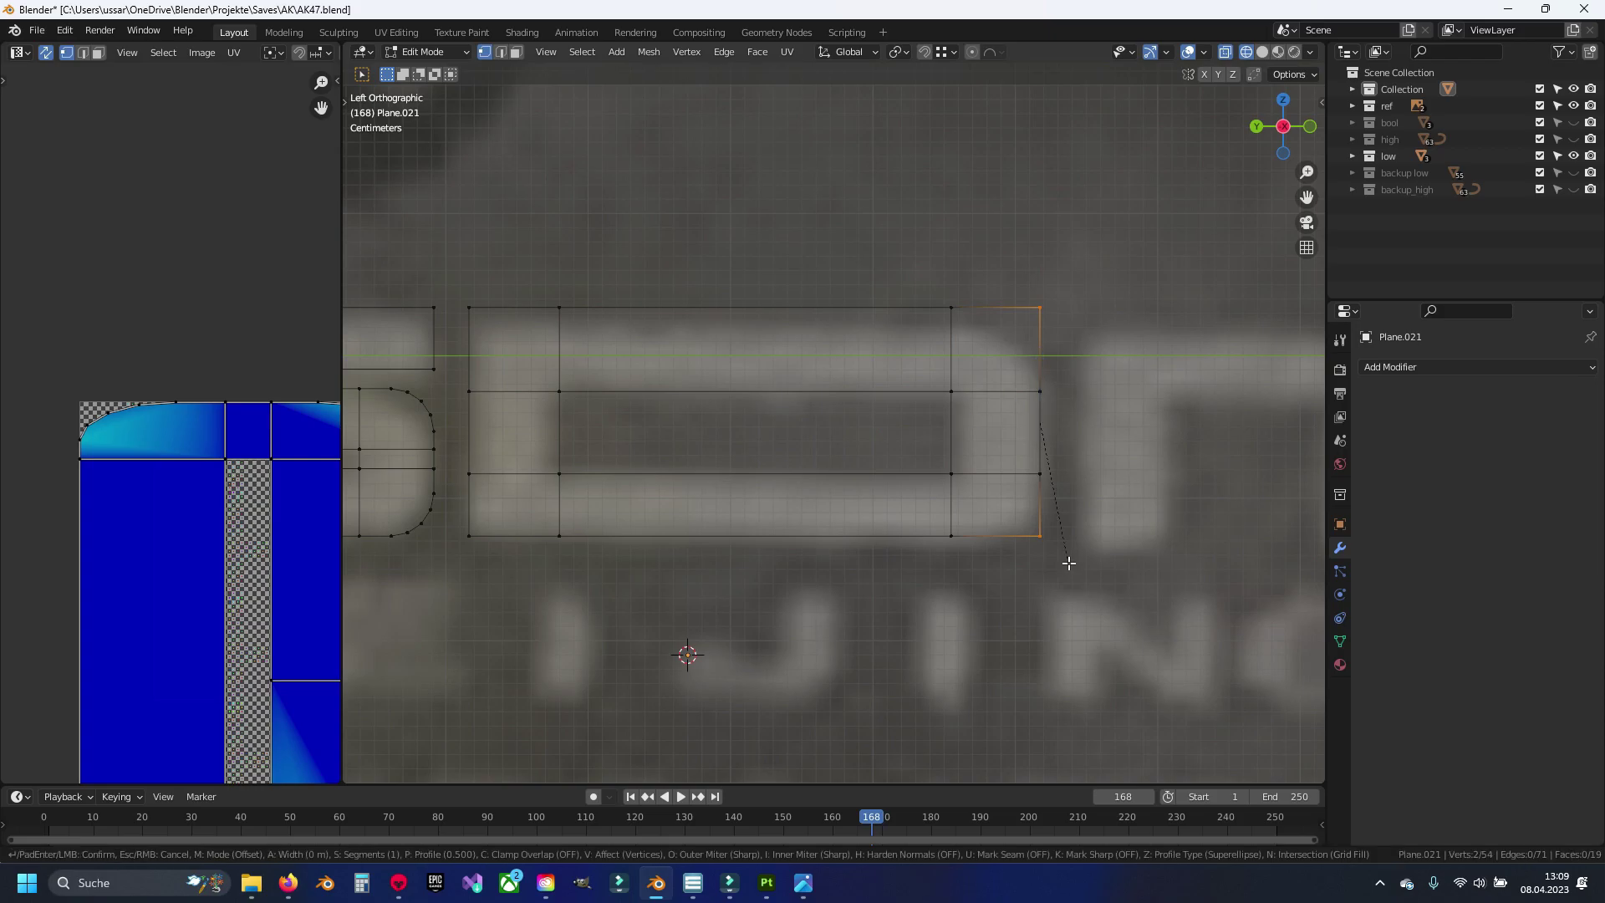
left_click(1100, 610)
Step: Delete the D's inner face to hollow out its centre
key("3")
left_click(777, 435)
key("x")
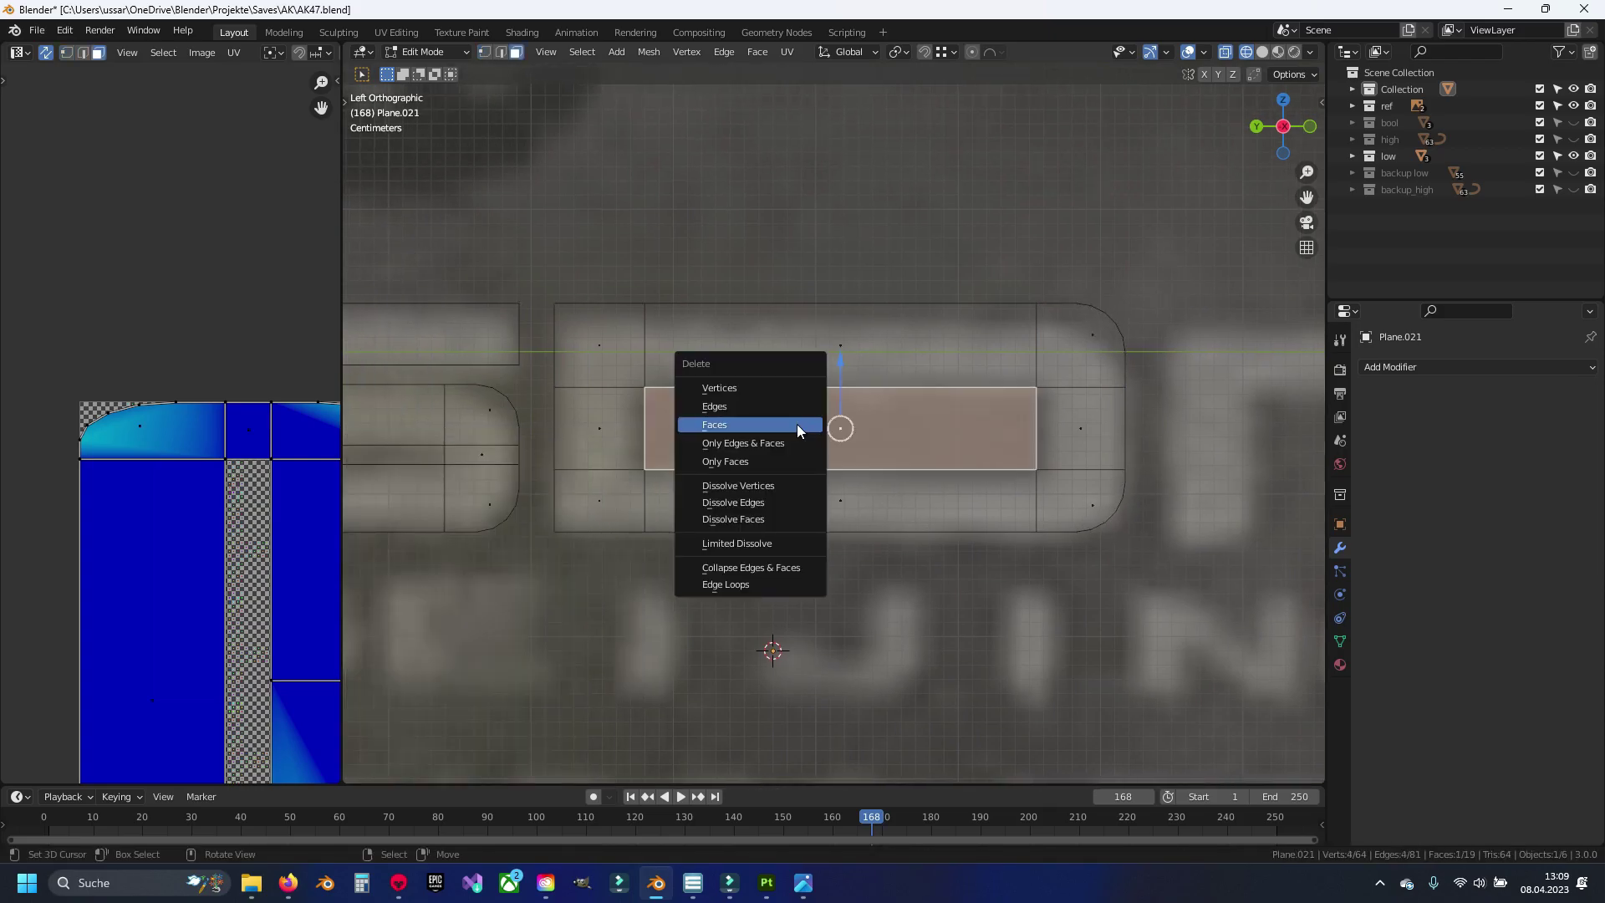
left_click(796, 424)
Step: Select the D's left vertical edge and duplicate it
scroll(796, 424, "down", 3)
scroll(861, 404, "down", 3, "ctrl")
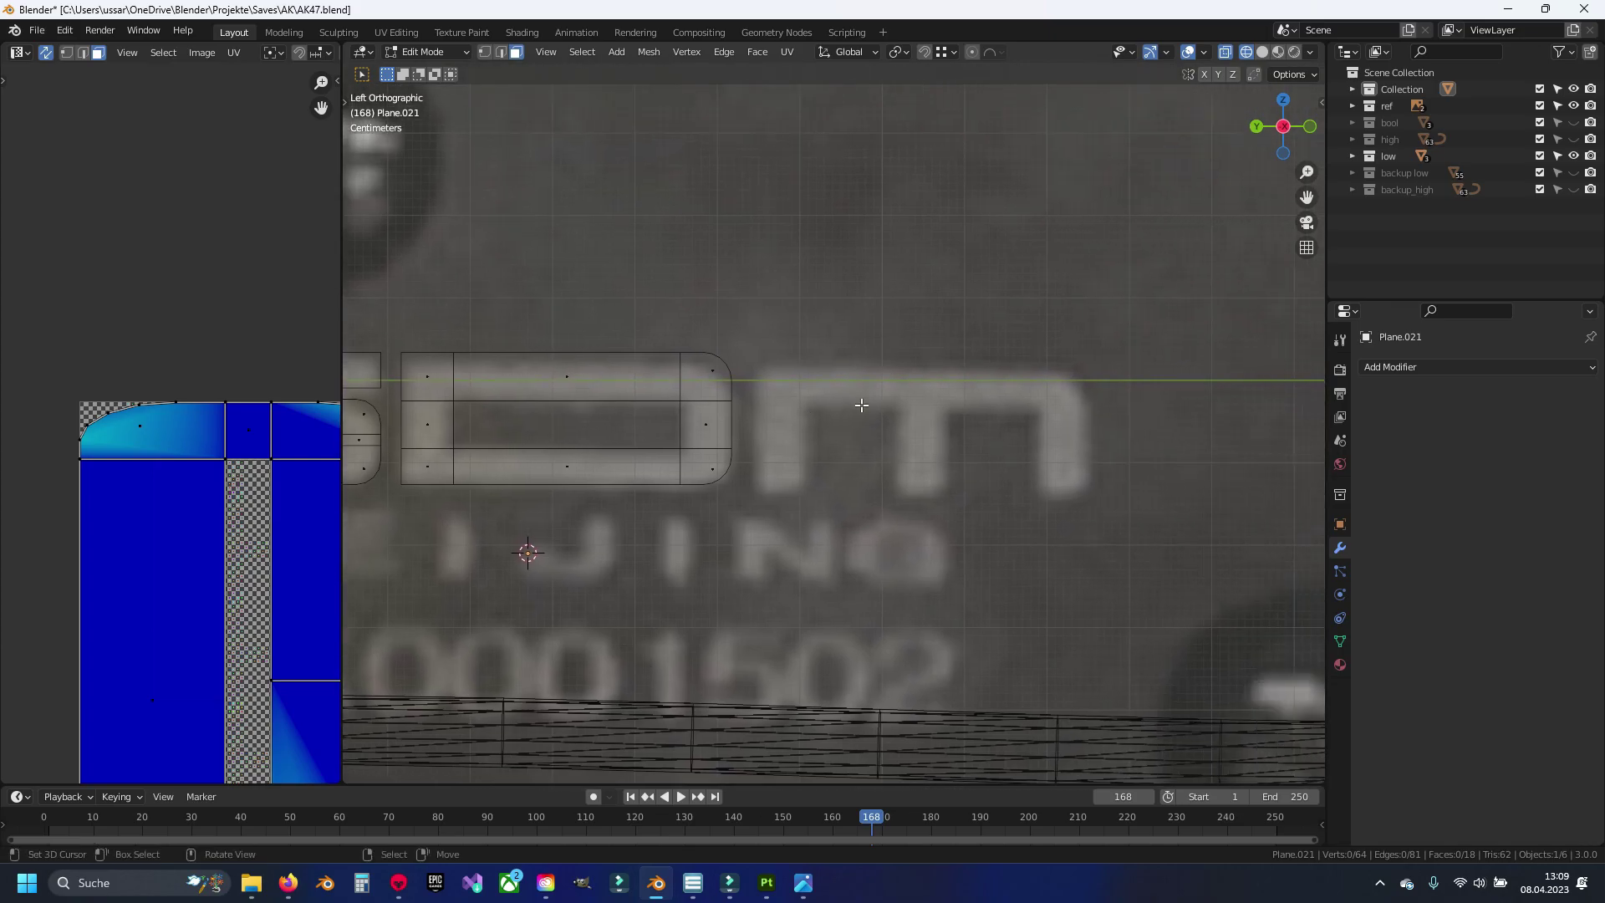
scroll(853, 404, "up", 1)
scroll(802, 407, "up", 8, "ctrl")
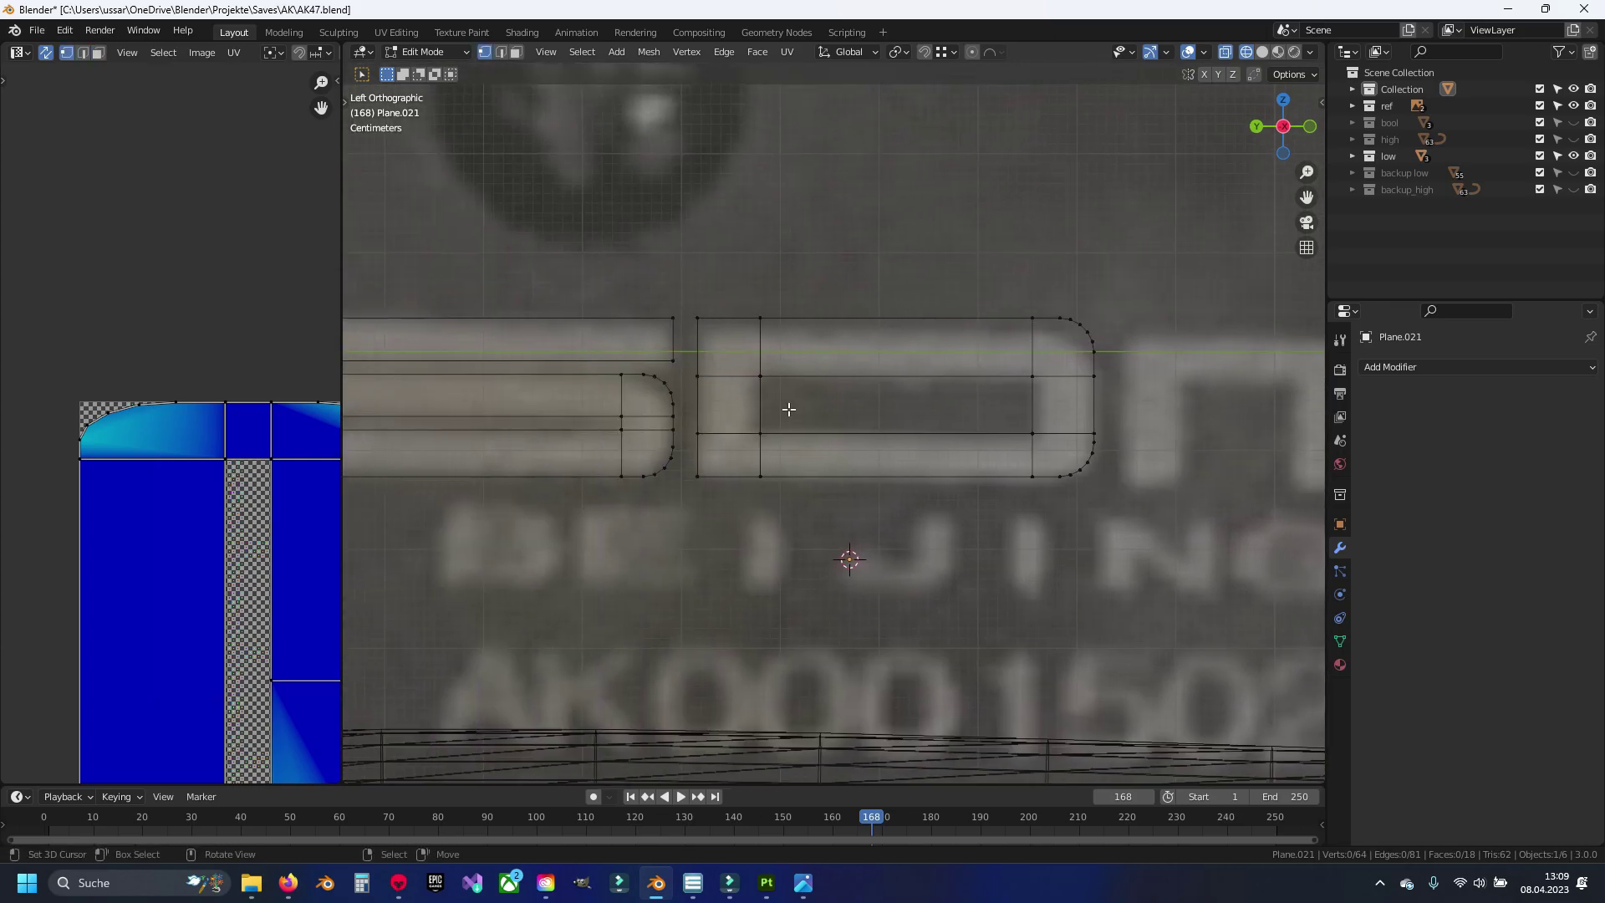
left_click_drag(746, 371, 805, 440)
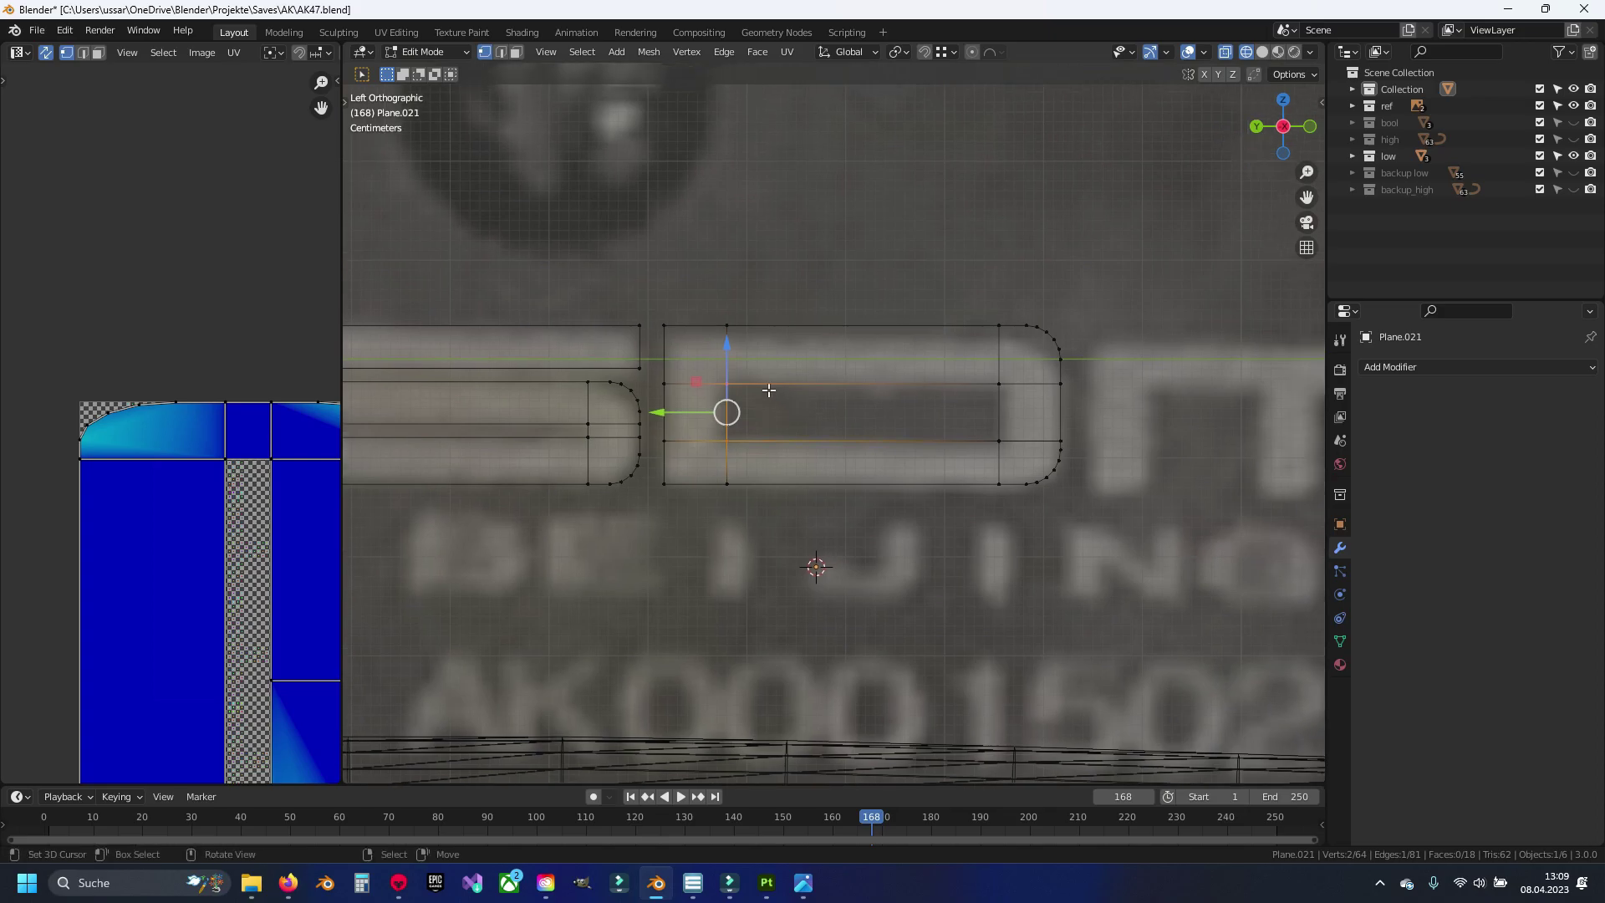
middle_click_drag(836, 417, 803, 424, "shift")
key("shift+d")
key("Escape")
Step: Slide the duplicated edge right to start the M, match its height, and merge overlapping vertices
left_click_drag(694, 415, 1043, 442)
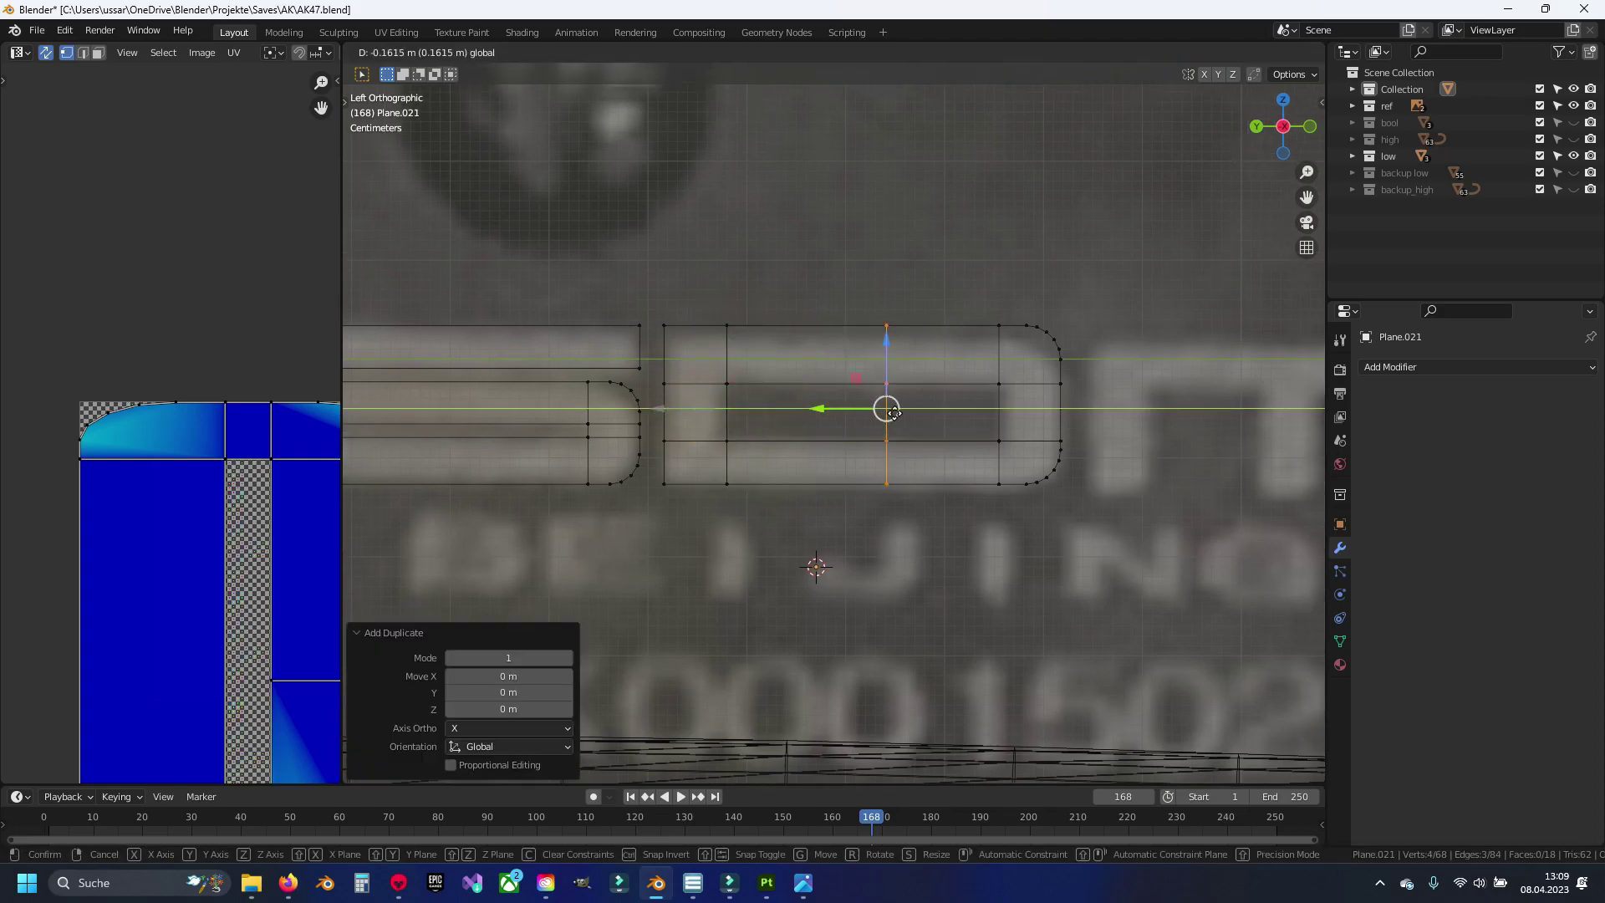
middle_click_drag(1048, 446, 833, 456, "shift")
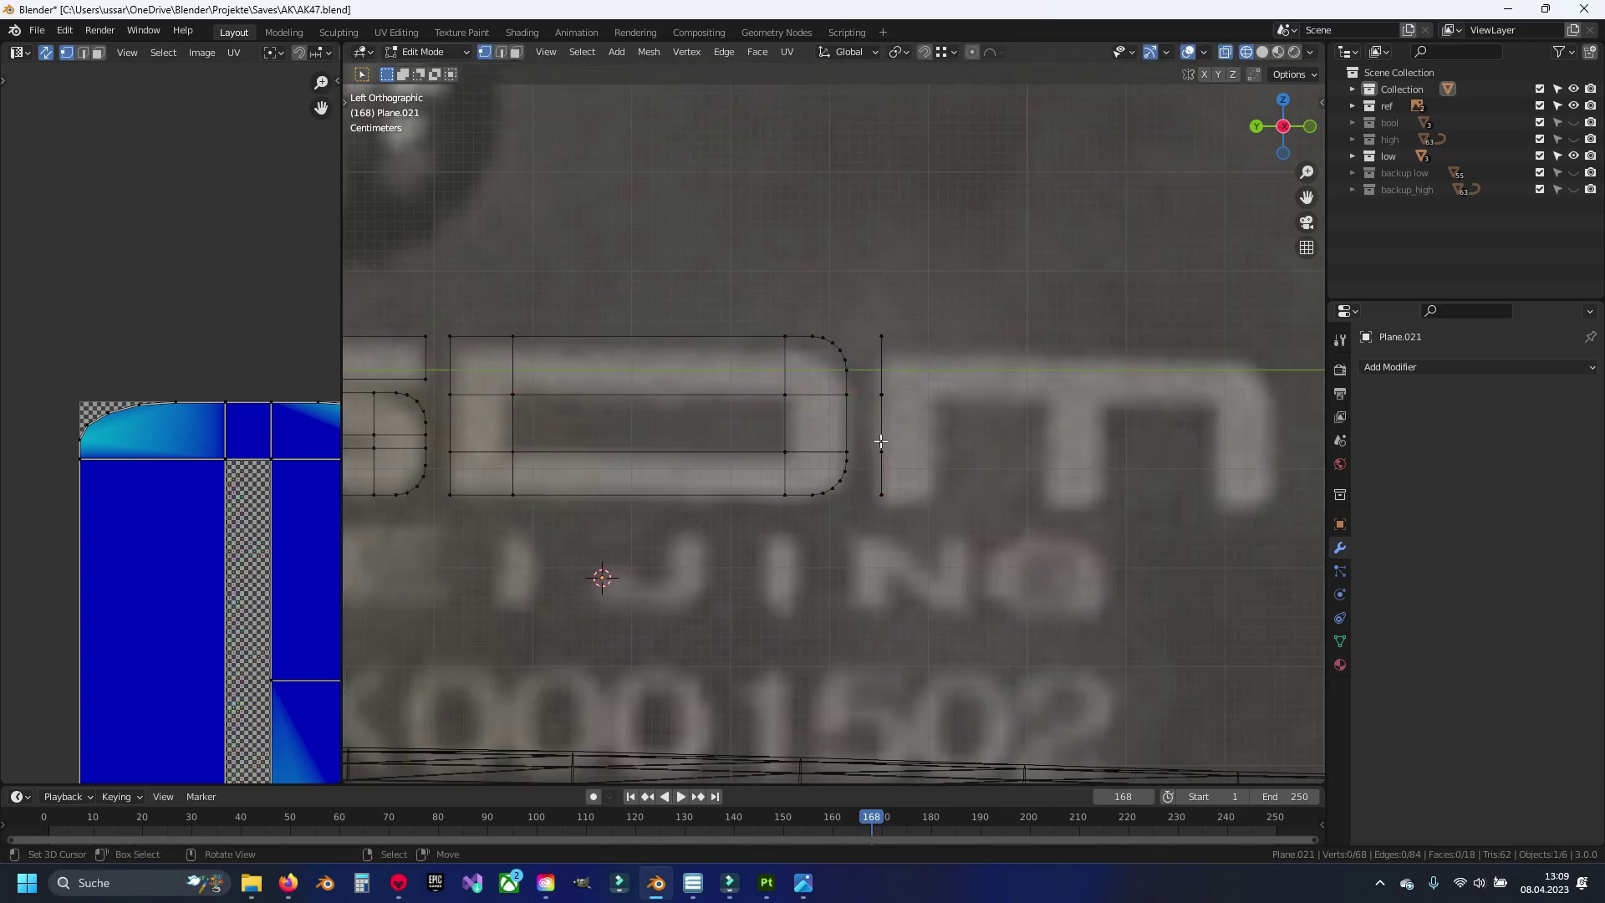
left_click(881, 451)
left_click_drag(880, 416, 880, 459)
left_click(881, 394)
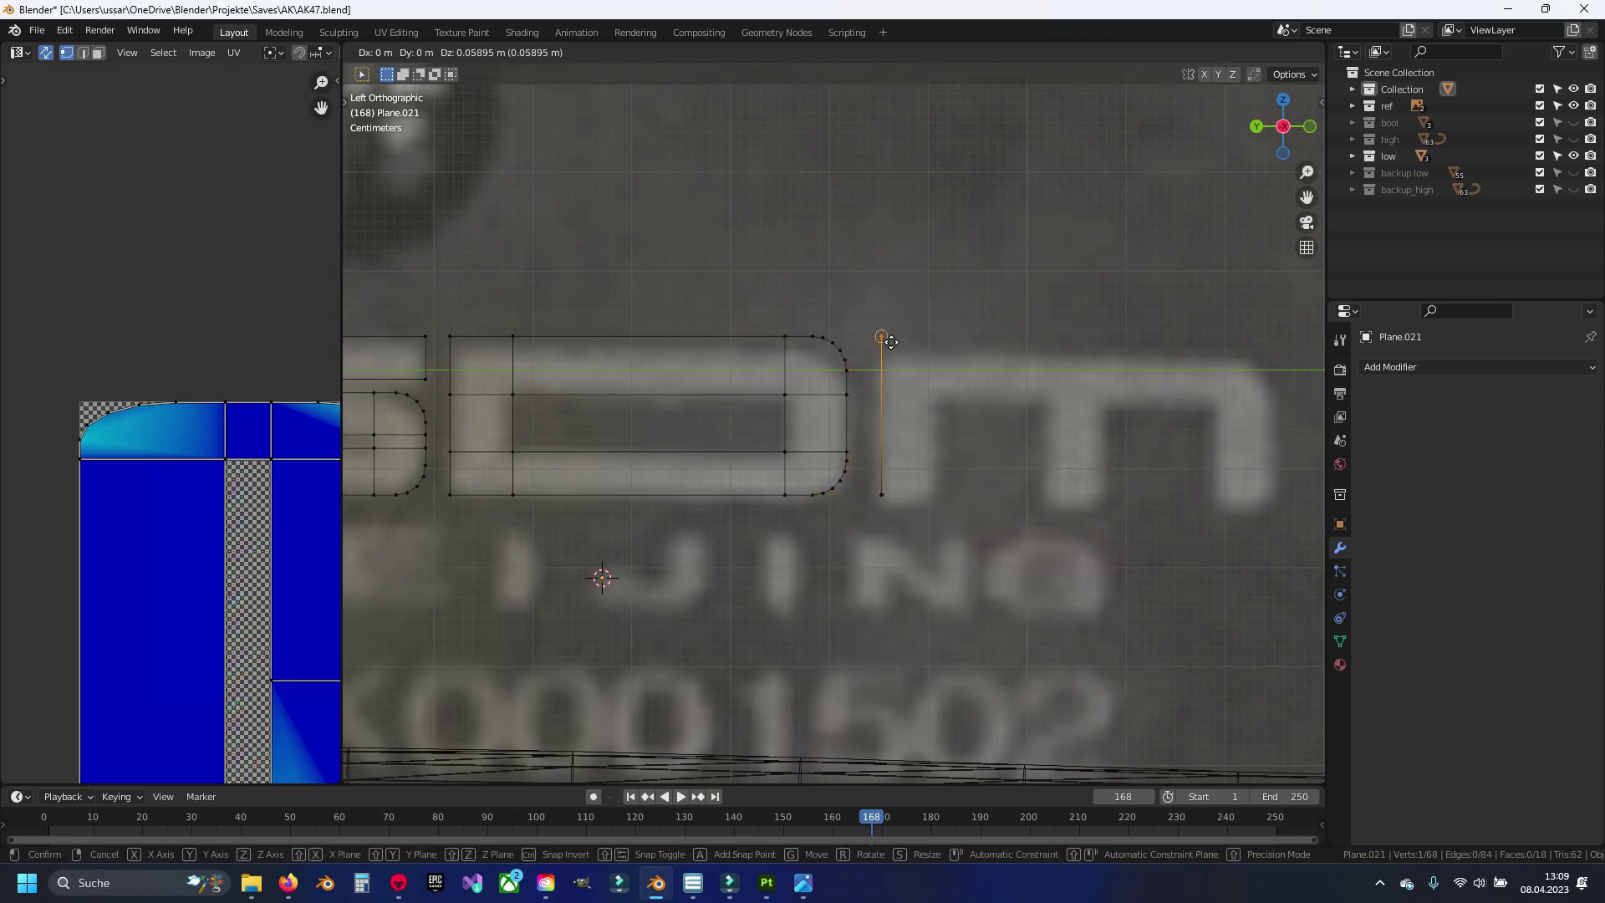
key("a")
left_click_drag(861, 318, 902, 518)
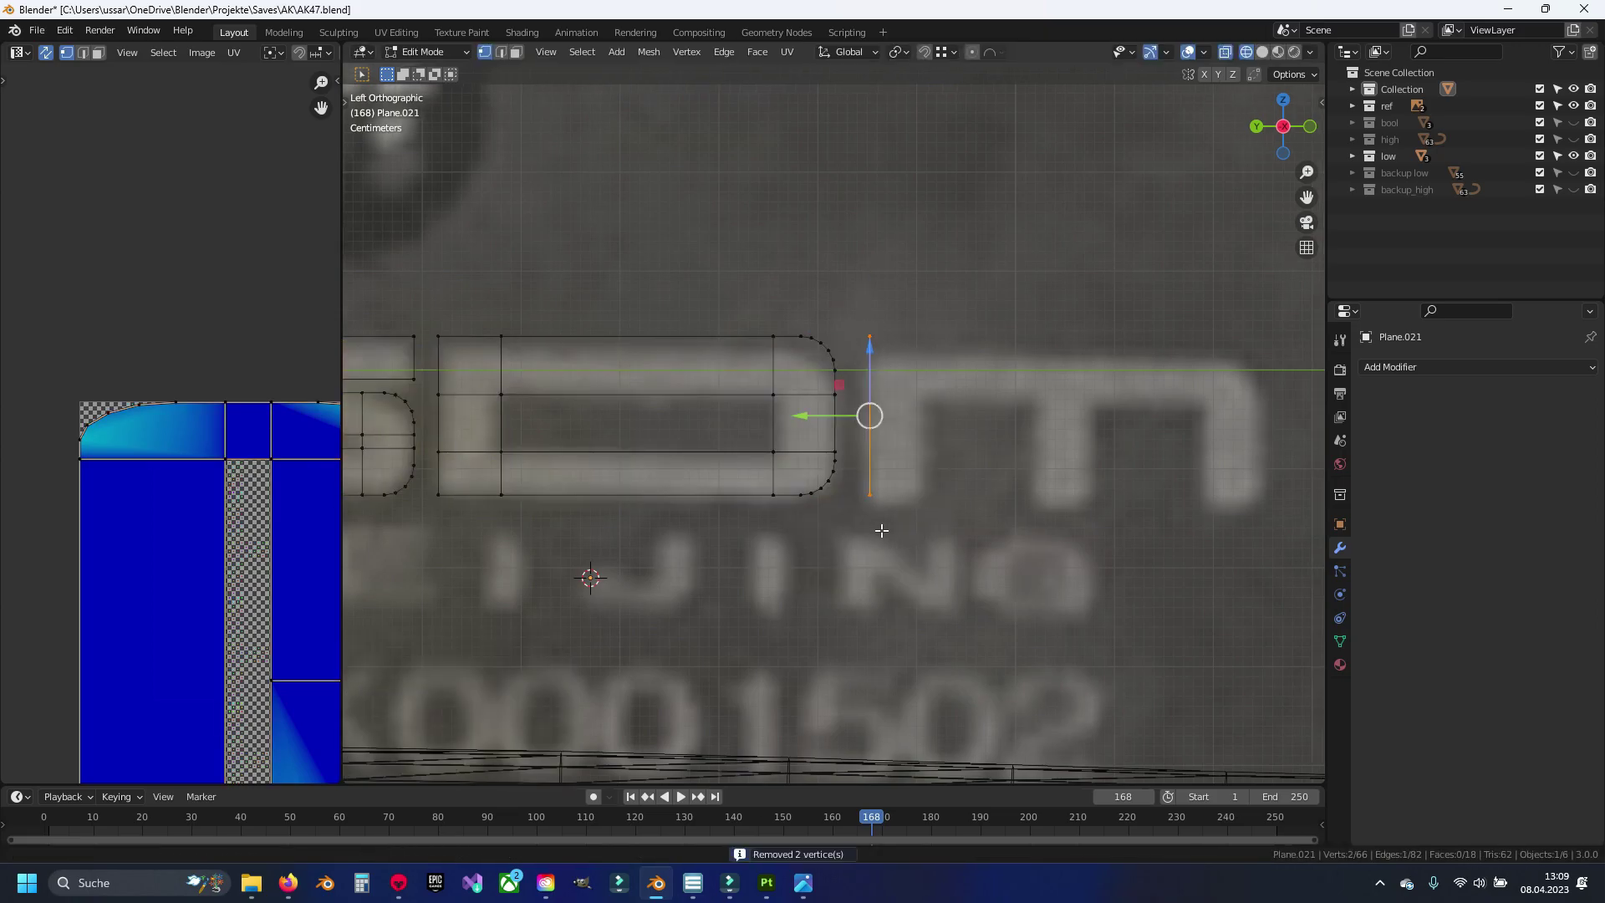
Step: Extrude the side edge horizontally into a face and widen it to cover the whole M
middle_click_drag(886, 468, 853, 509)
key("e")
left_click(855, 512)
key("KP_3")
key("ctrl+KP_3")
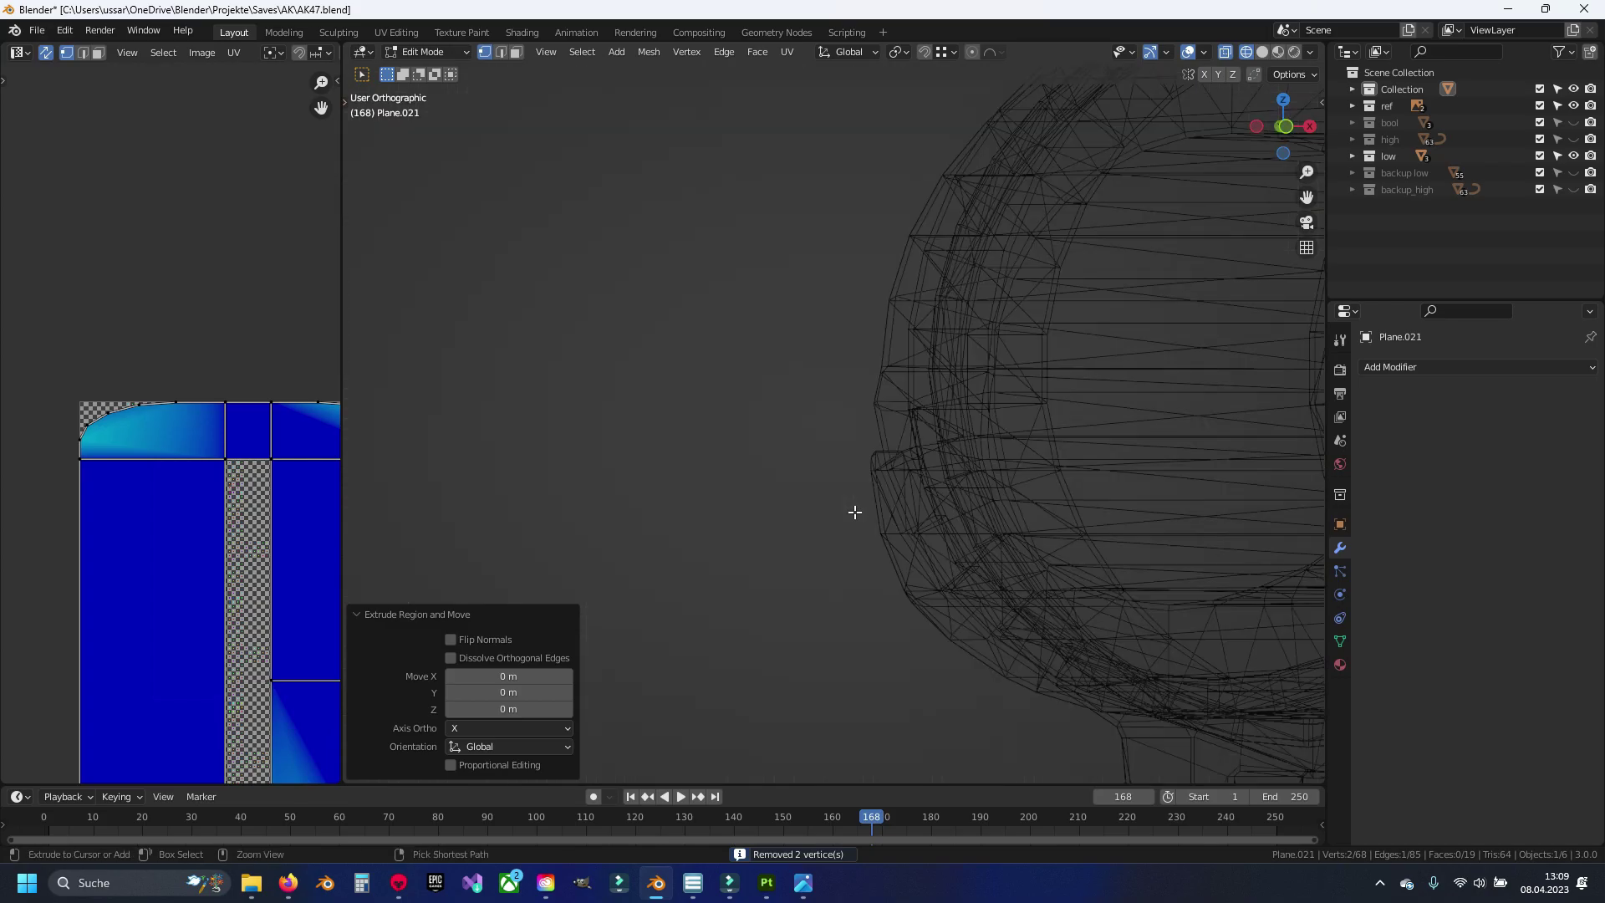
scroll(813, 481, "up", 2)
key("g")
key("y")
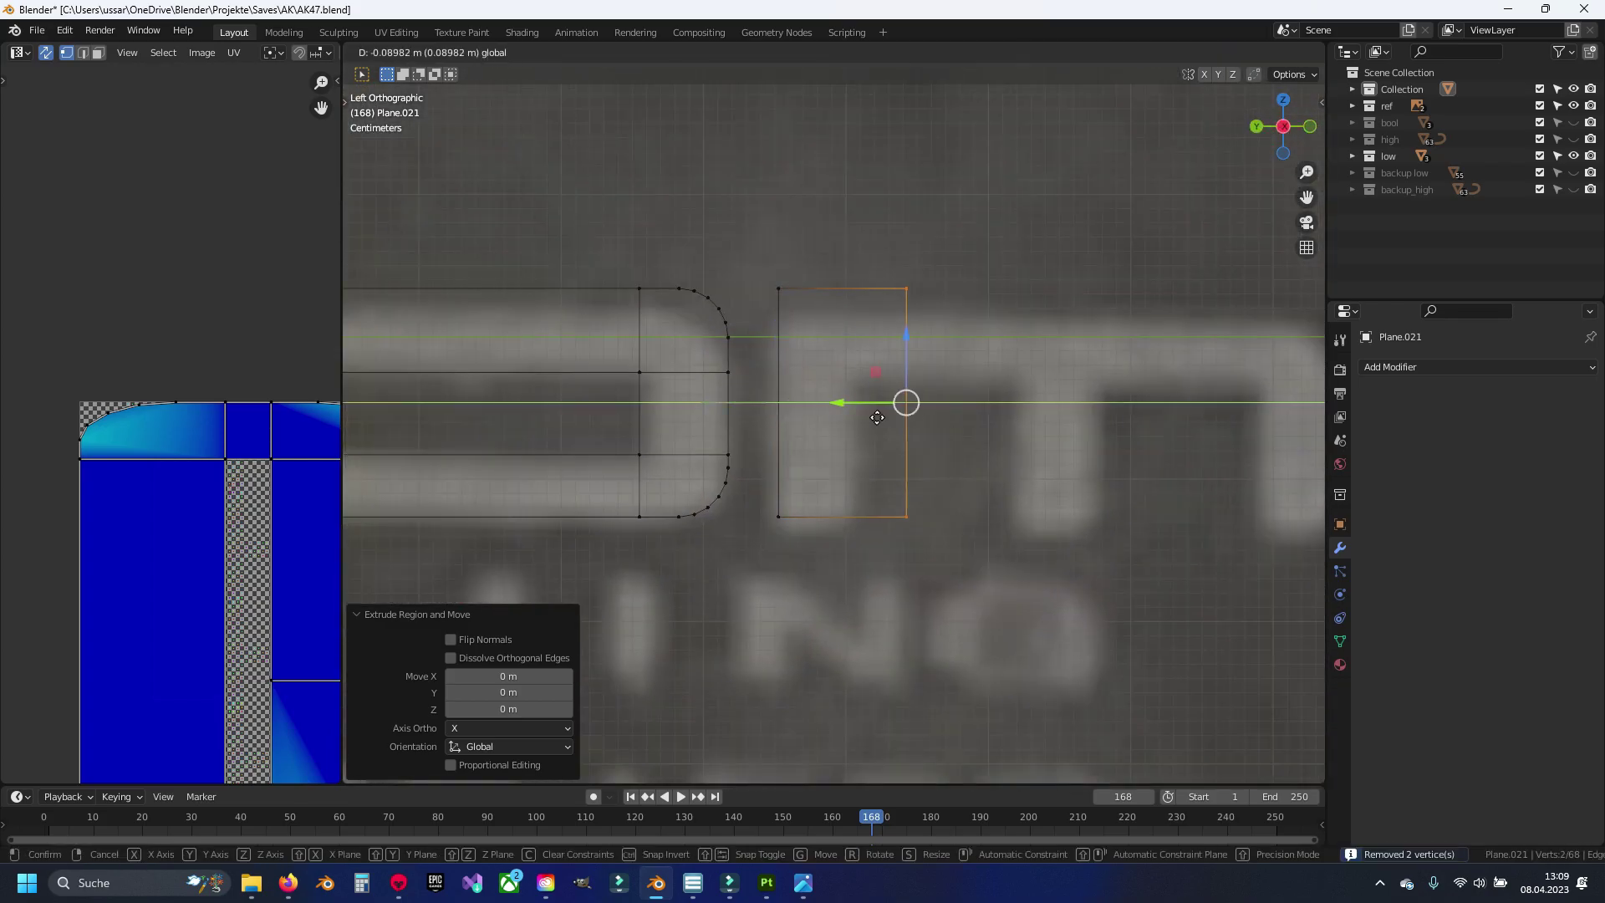
left_click(823, 418)
middle_click_drag(823, 418, 762, 412, "shift")
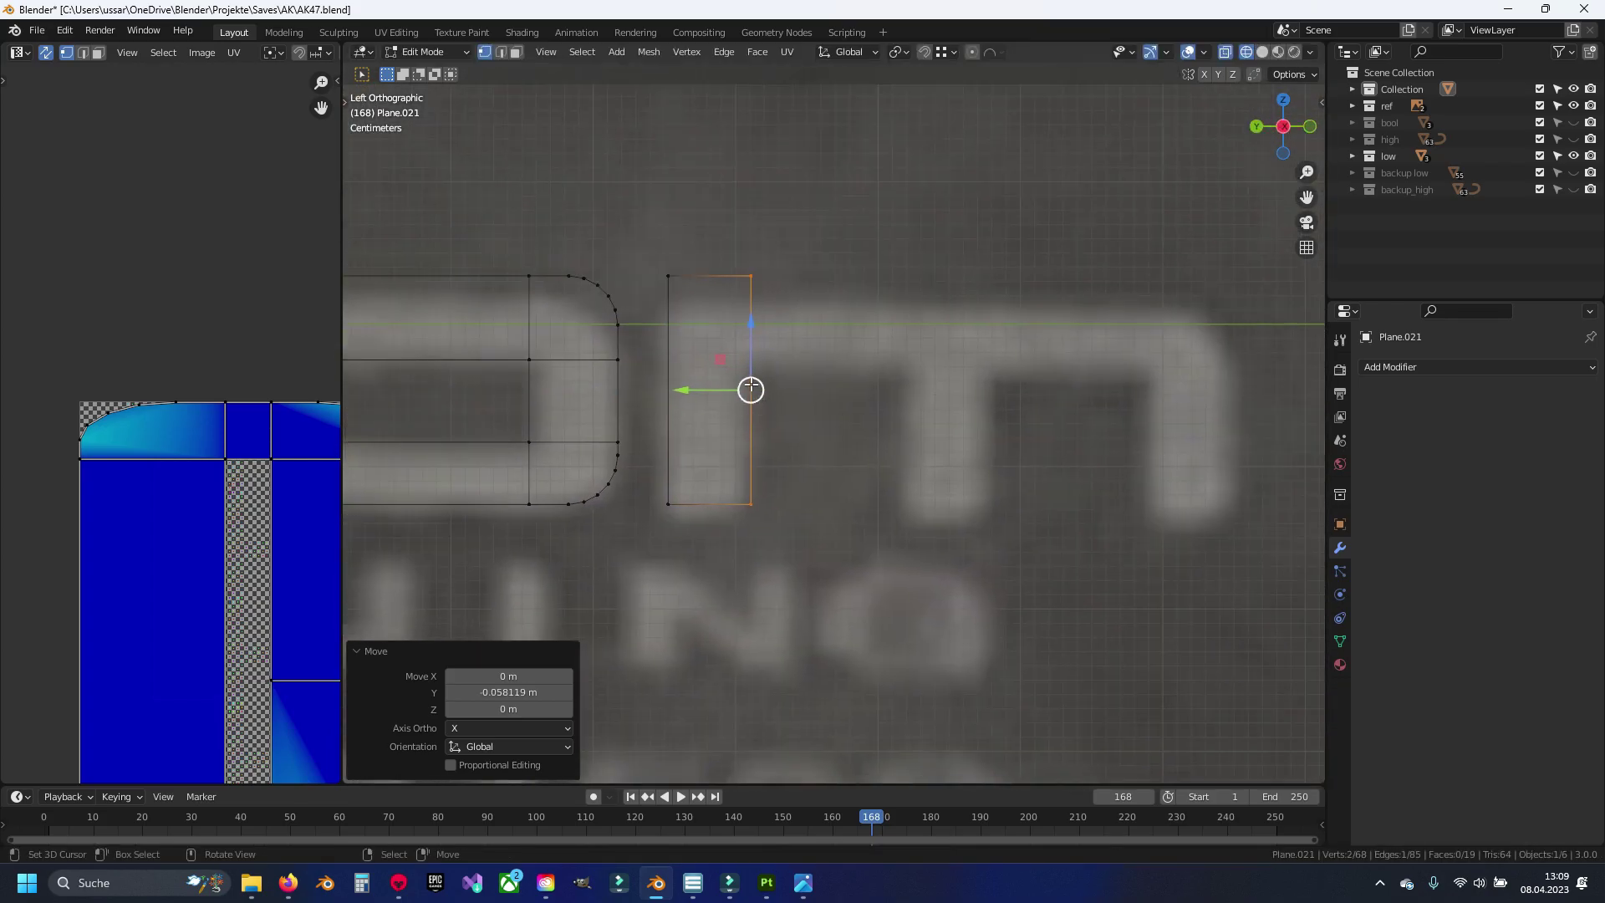
left_click_drag(689, 377, 1166, 428)
Step: Add a centred loop cut through the M and bevel it into a narrow middle strip
key("ctrl+r")
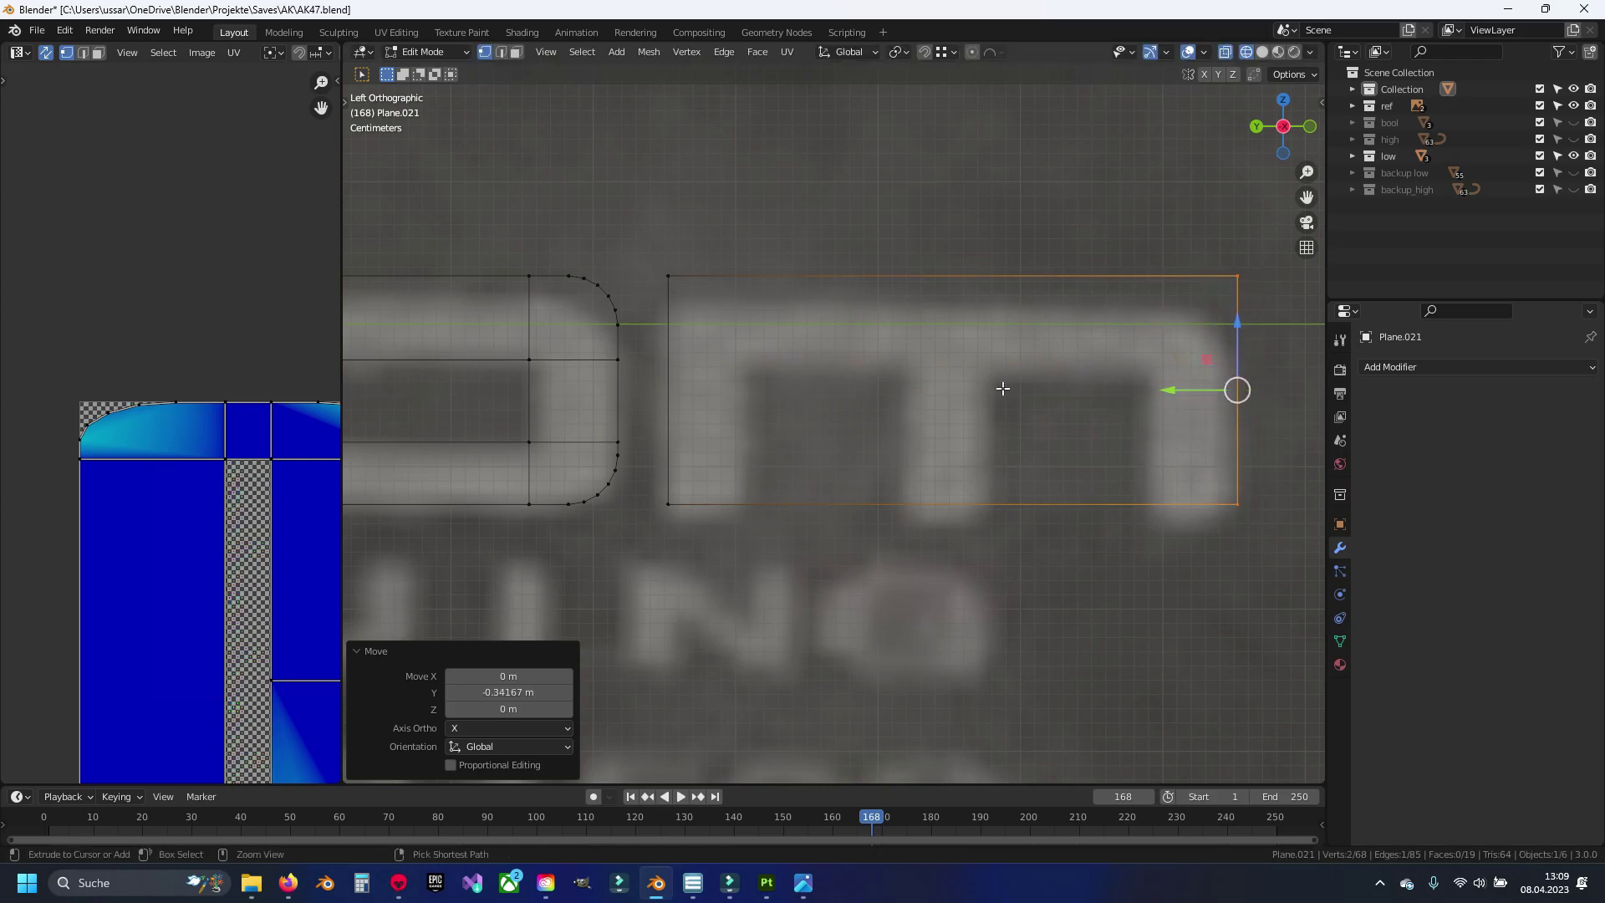
left_click(926, 305)
right_click(926, 306)
key("ctrl+b")
scroll(1041, 664, "up", 4)
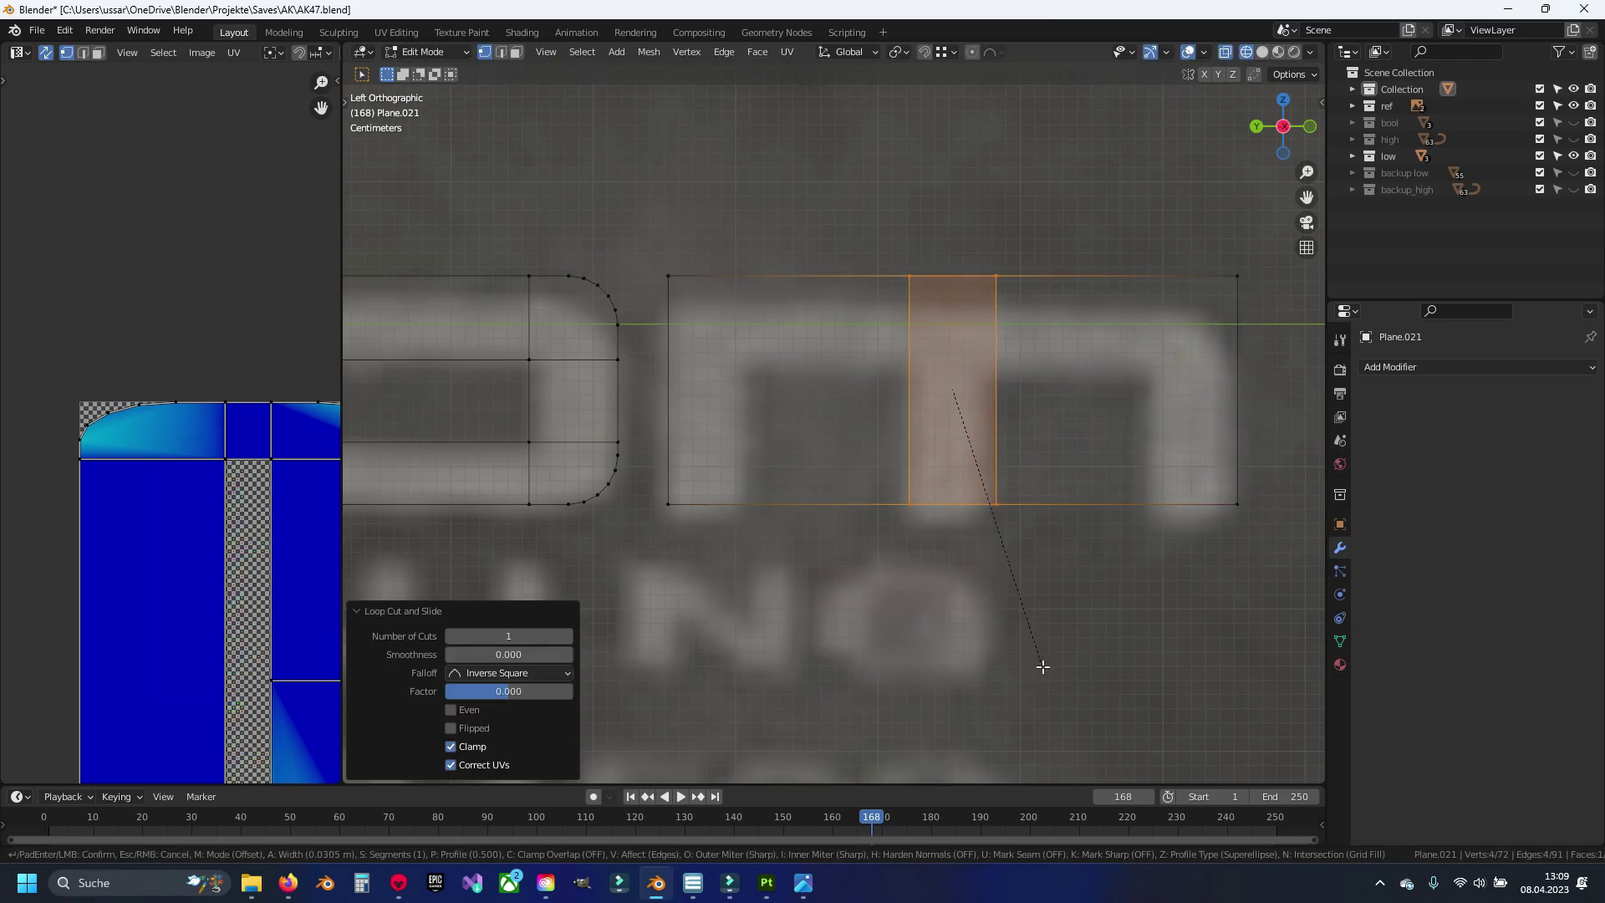
left_click(1201, 758)
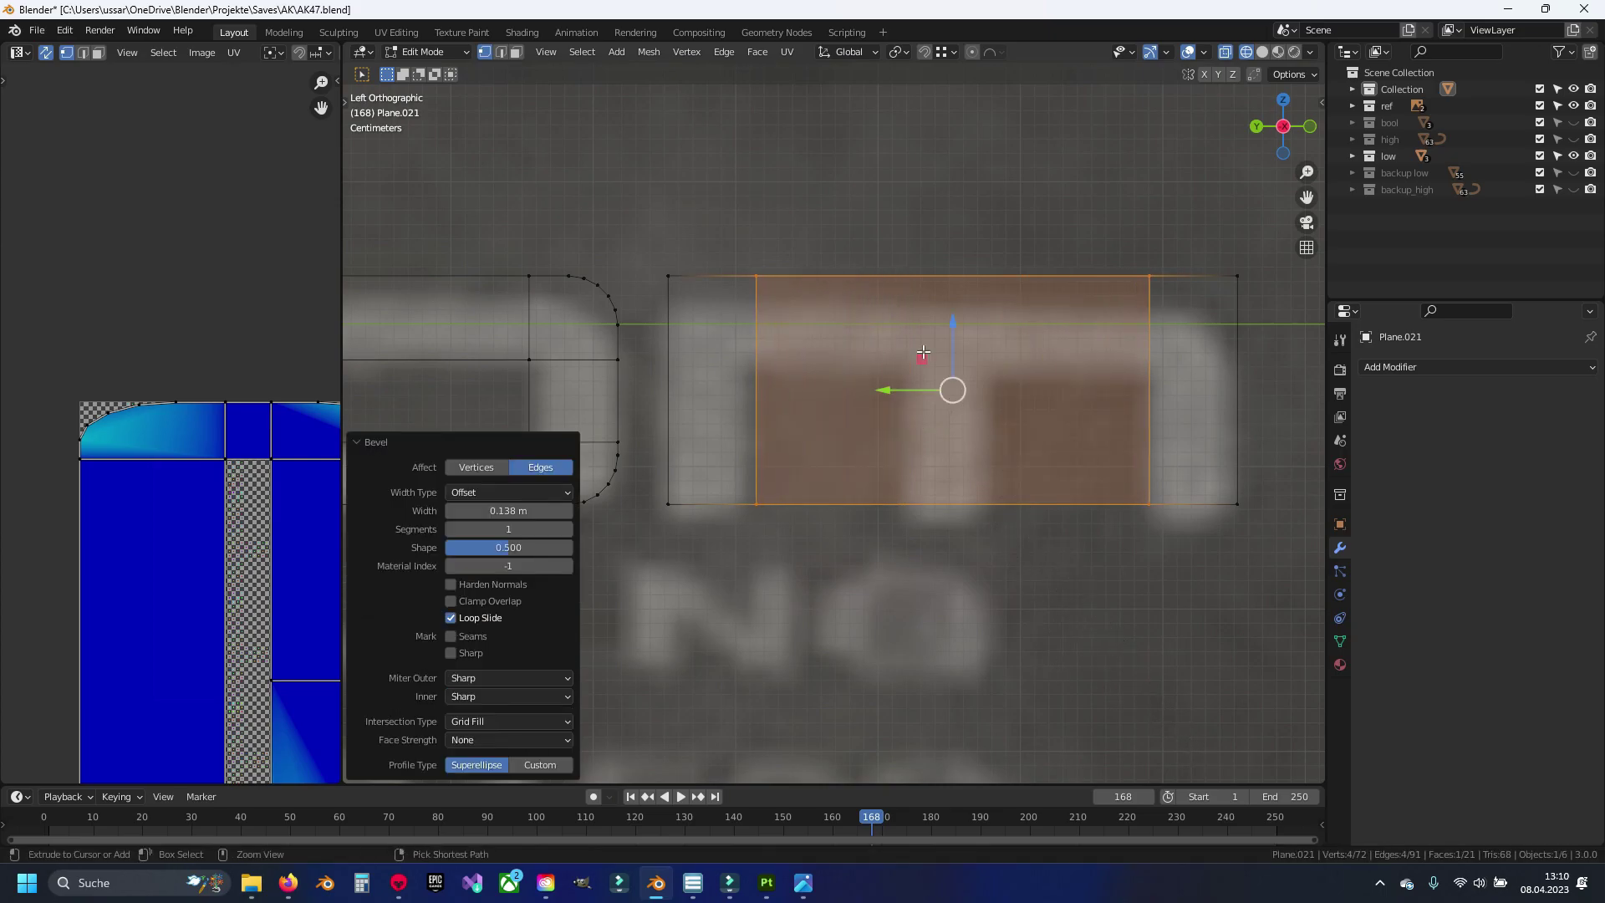
key("ctrl+z")
key("ctrl+b")
left_click(1062, 670)
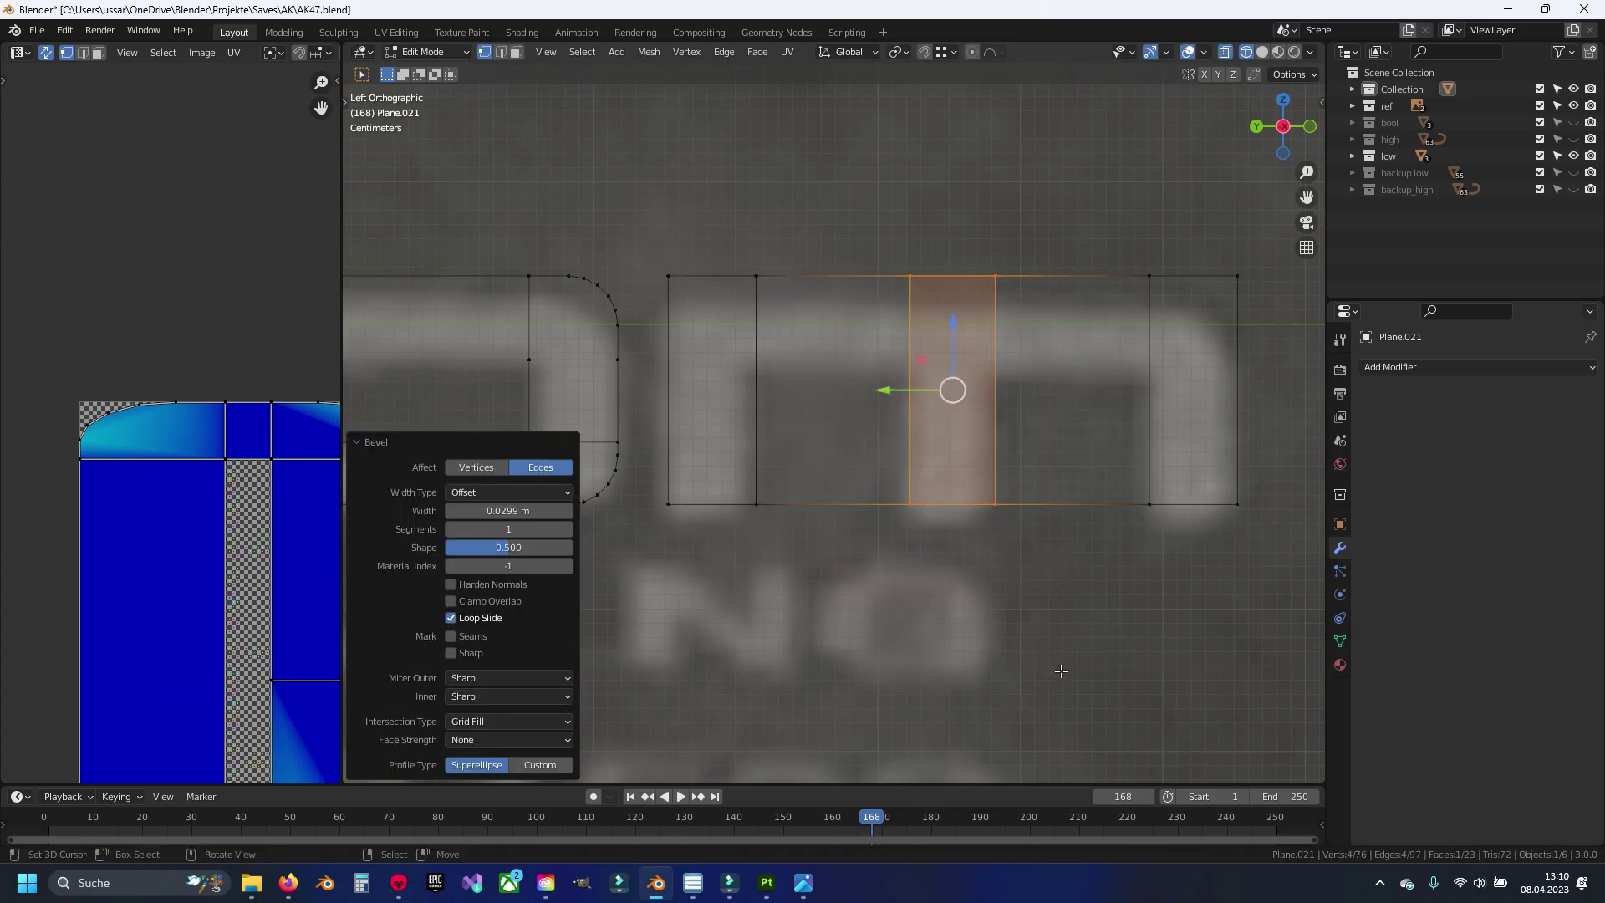
Step: Add a horizontal cut across the M and delete the faces between its legs
key("ctrl+z")
key("ctrl+r")
left_click(727, 368)
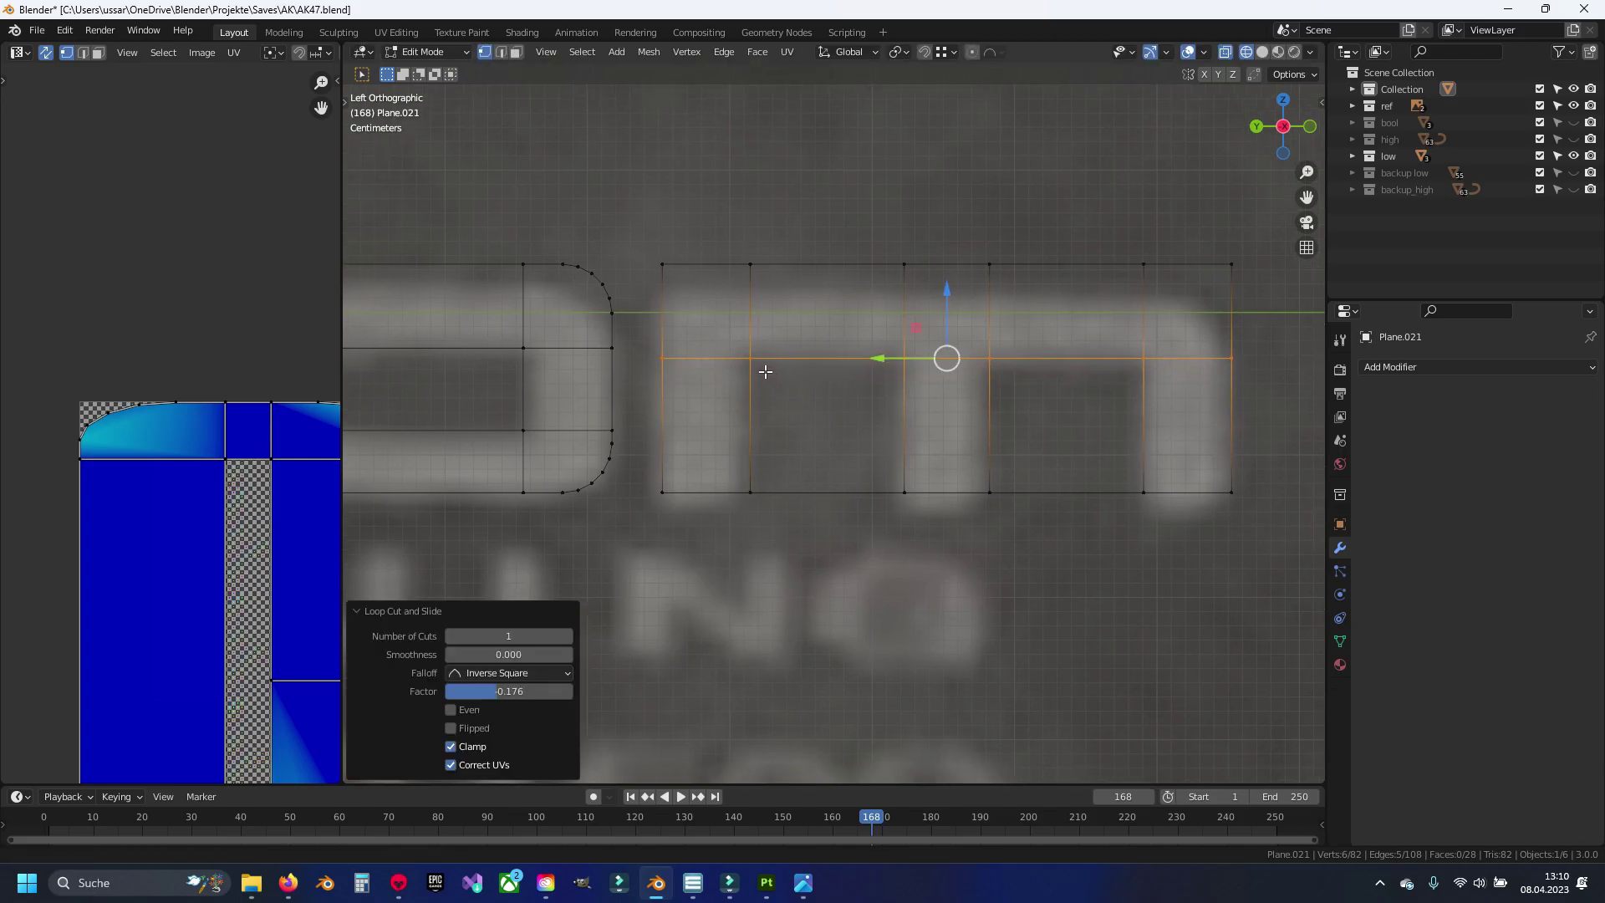
key("3")
left_click(817, 412)
left_click(1081, 414, "shift")
key("x")
Step: Round the M's two top corners with a vertex bevel and check it in solid shading
key("1")
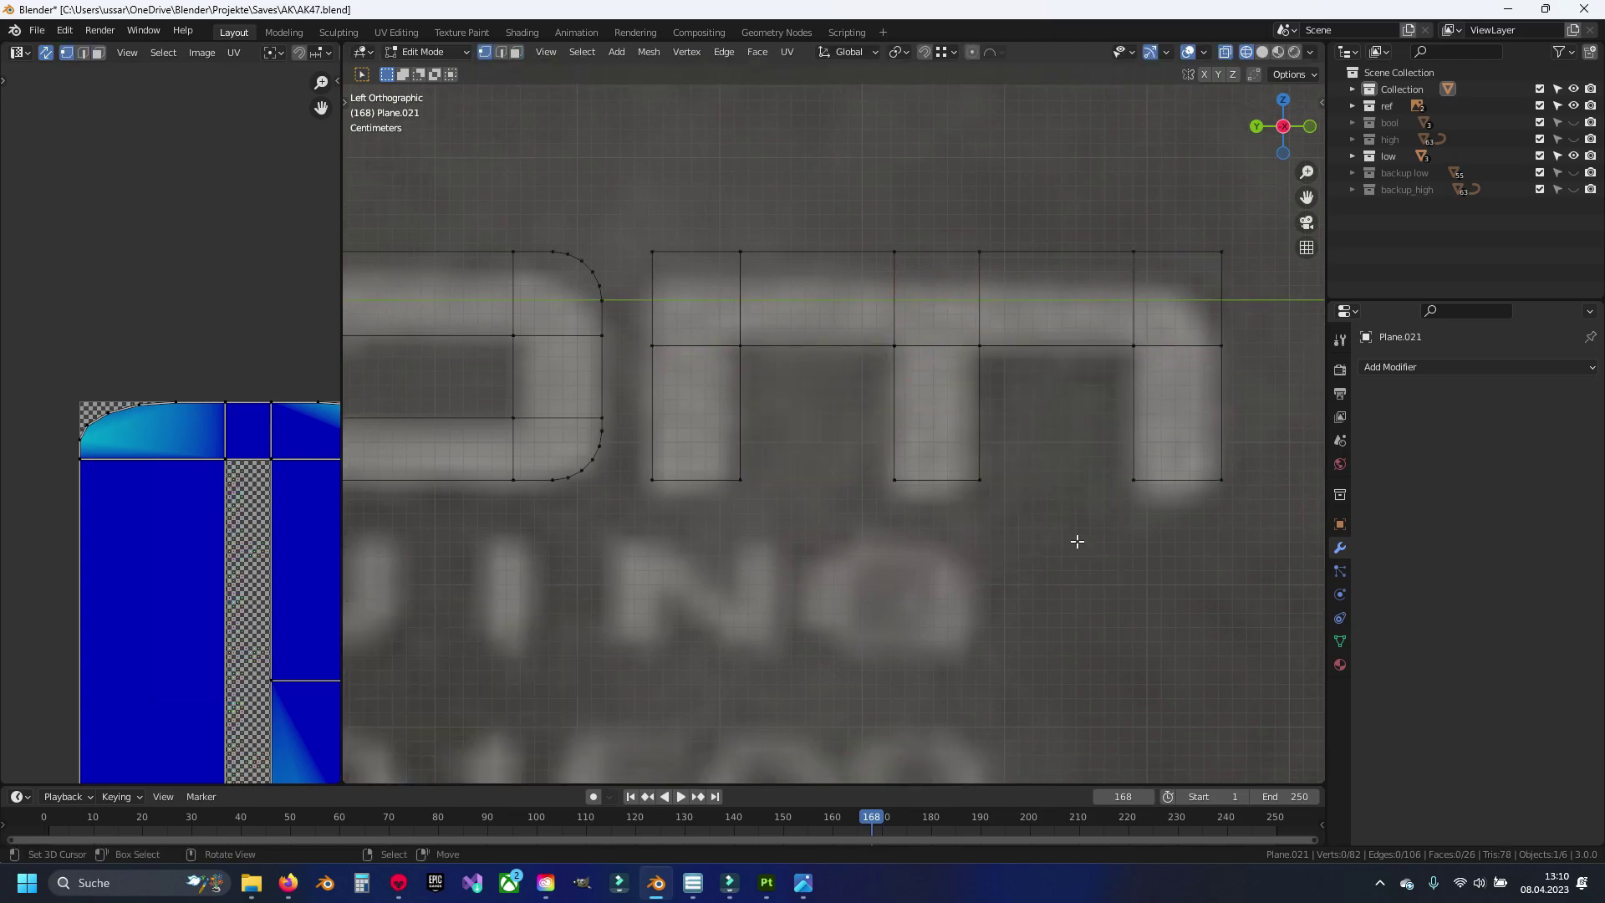
left_click(652, 252, "shift")
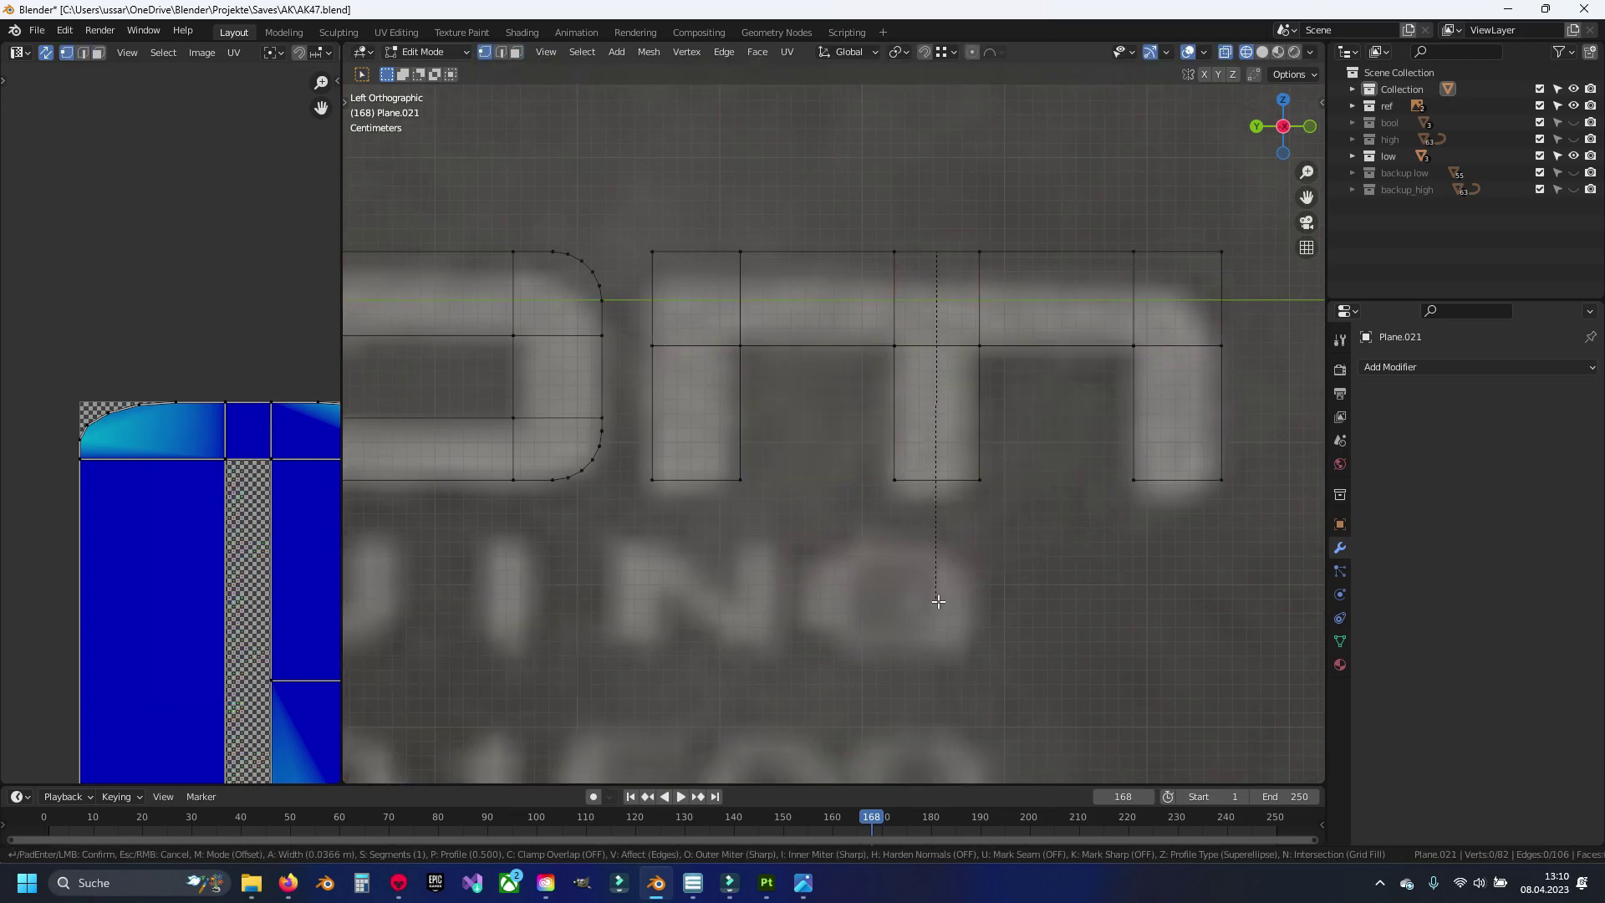
key("ctrl+shift+b")
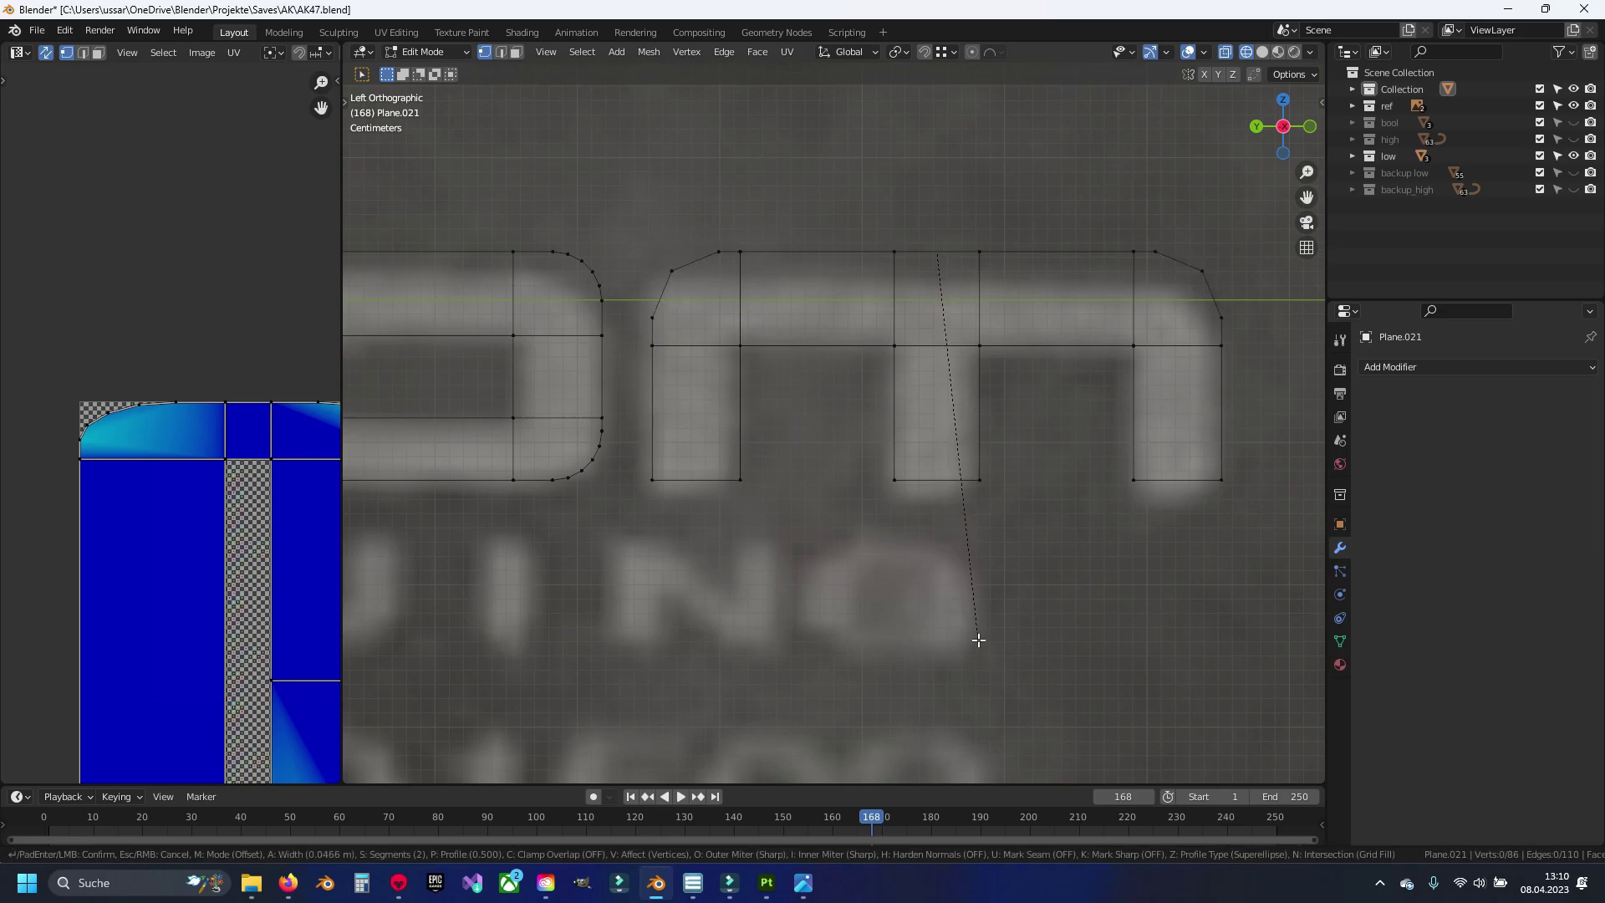
left_click(974, 635)
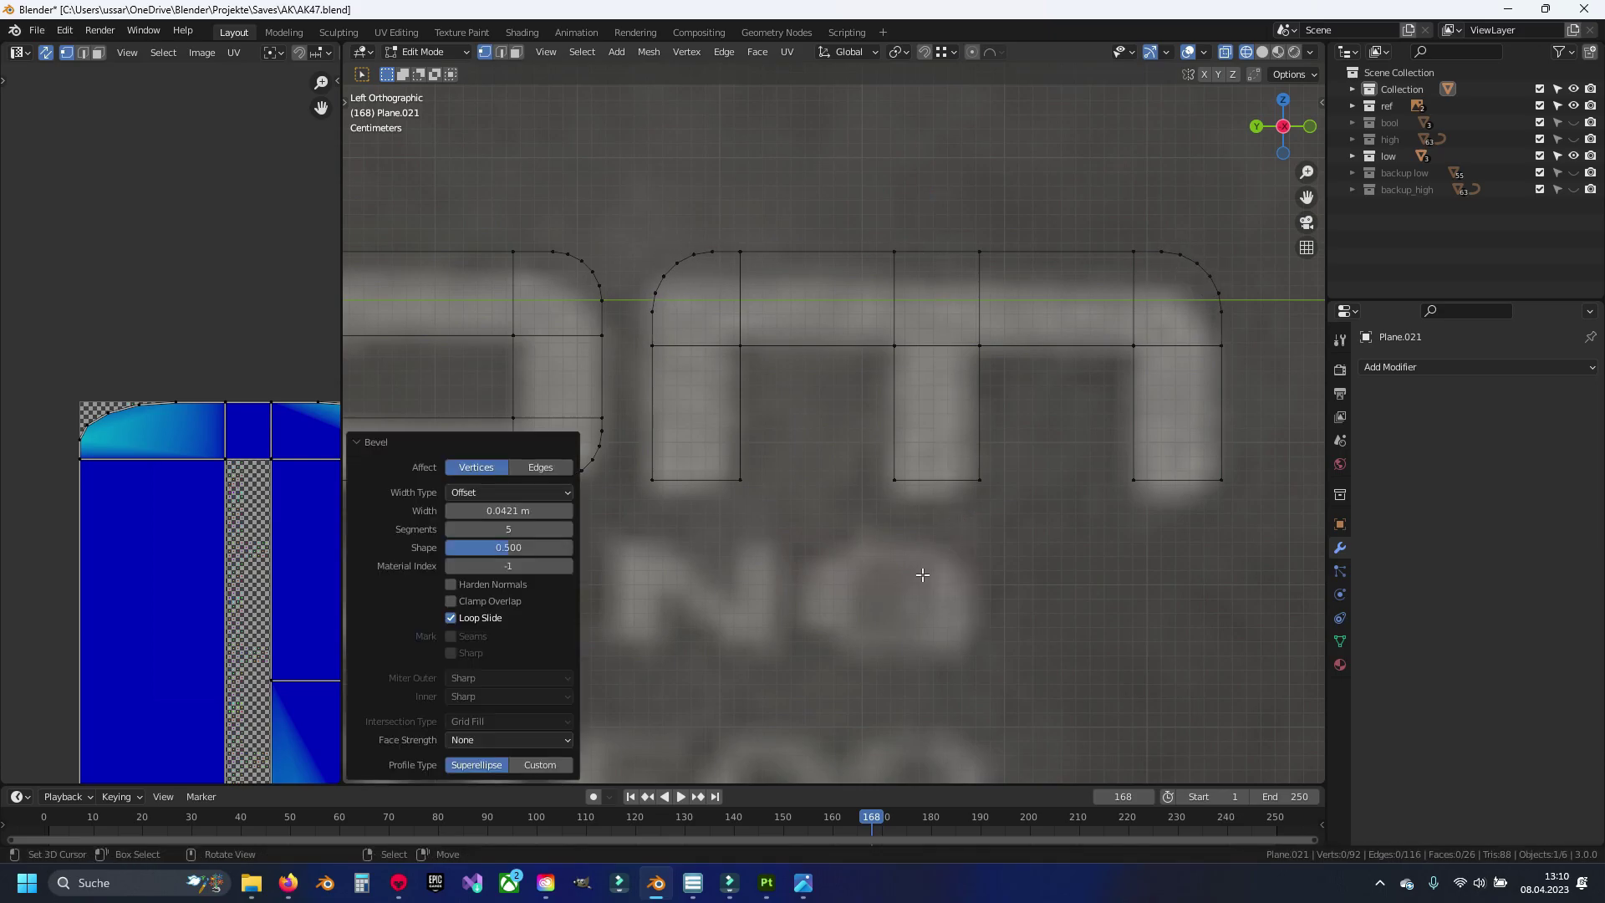
key("shift+z")
scroll(637, 476, "down", 3)
scroll(899, 459, "down", 2)
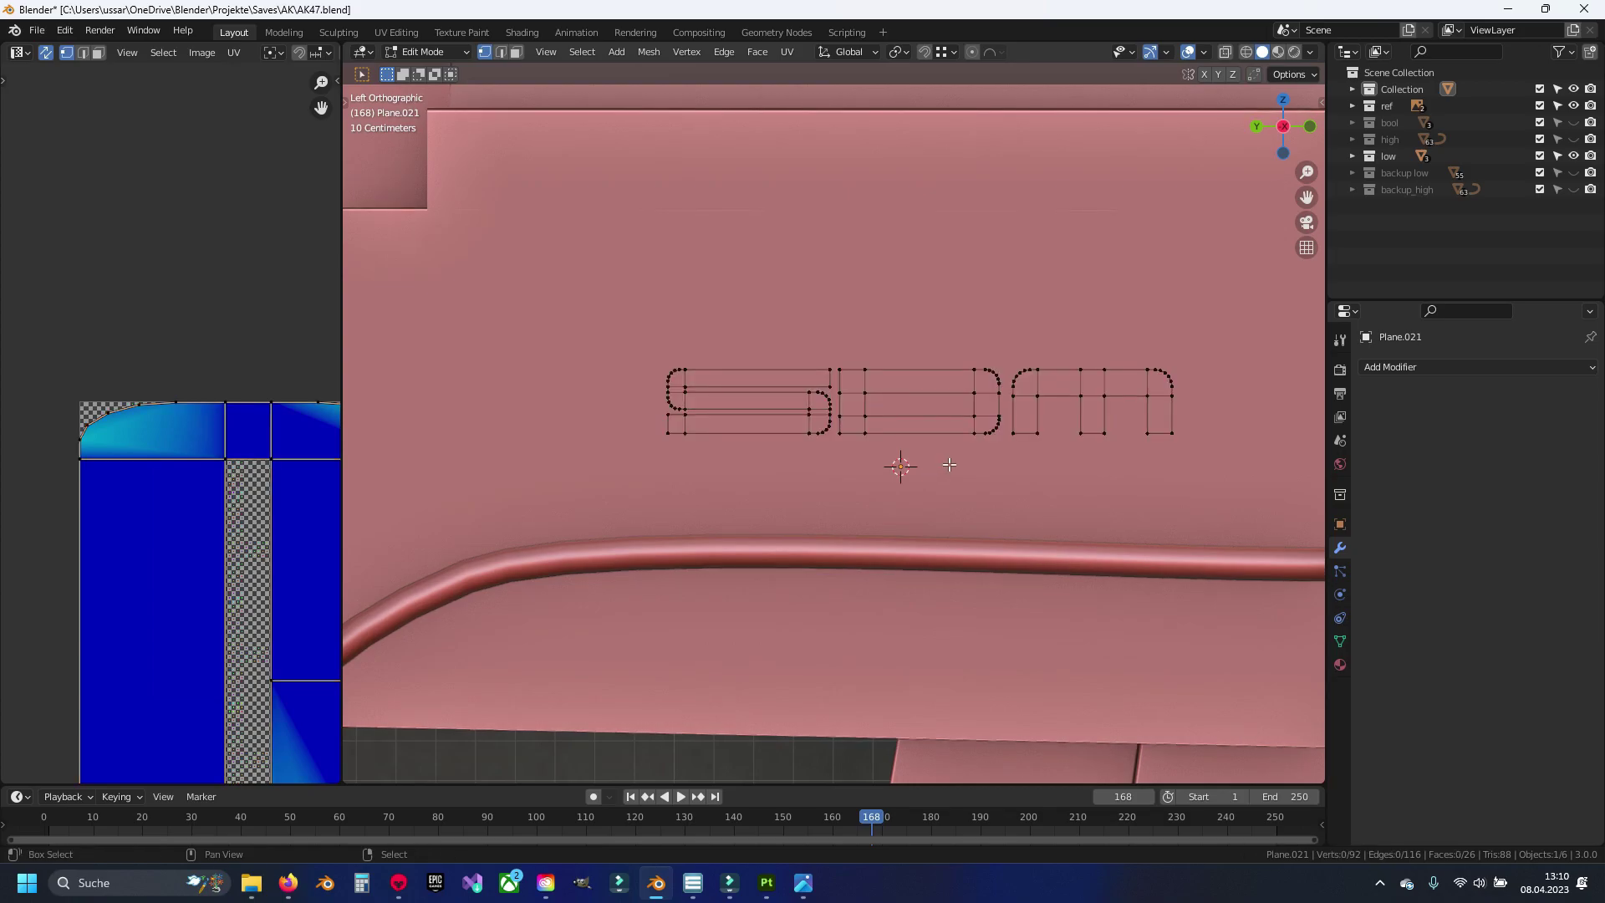
Step: Move the M's leg-end vertices up along Z to match the reference, then leave X-ray and Edit Mode
mouse_move(950, 465)
middle_mouse_down("shift")
mouse_move(960, 477)
mouse_move(885, 449)
middle_mouse_up("shift")
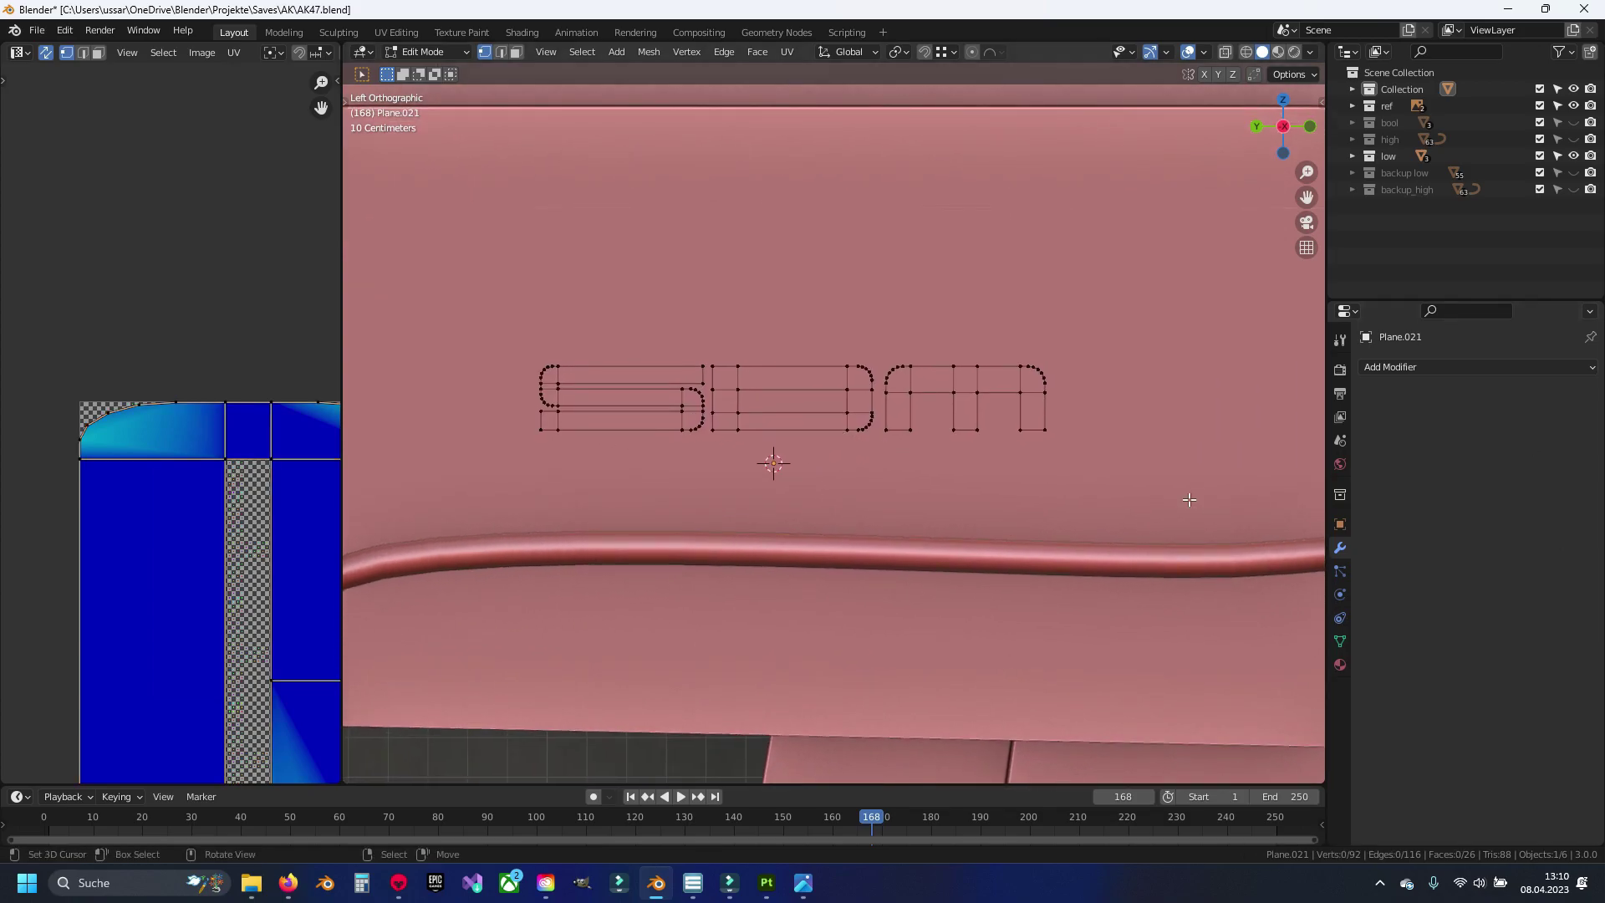
key("shift+z")
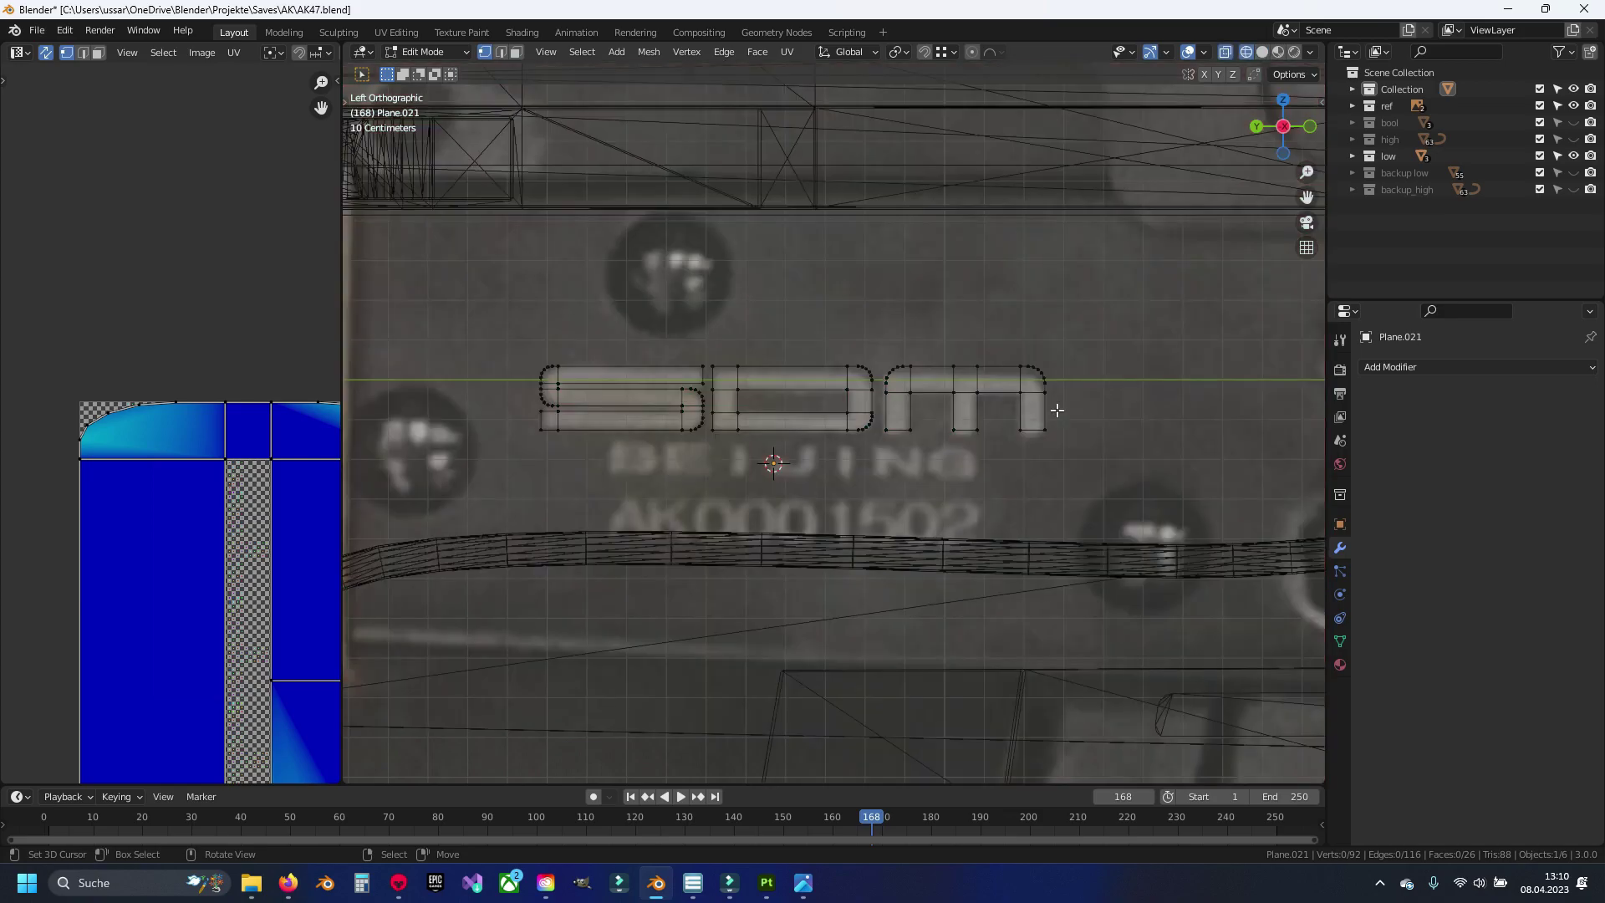
scroll(1072, 420, "up", 5)
middle_click_drag(468, 465, 717, 429, "shift")
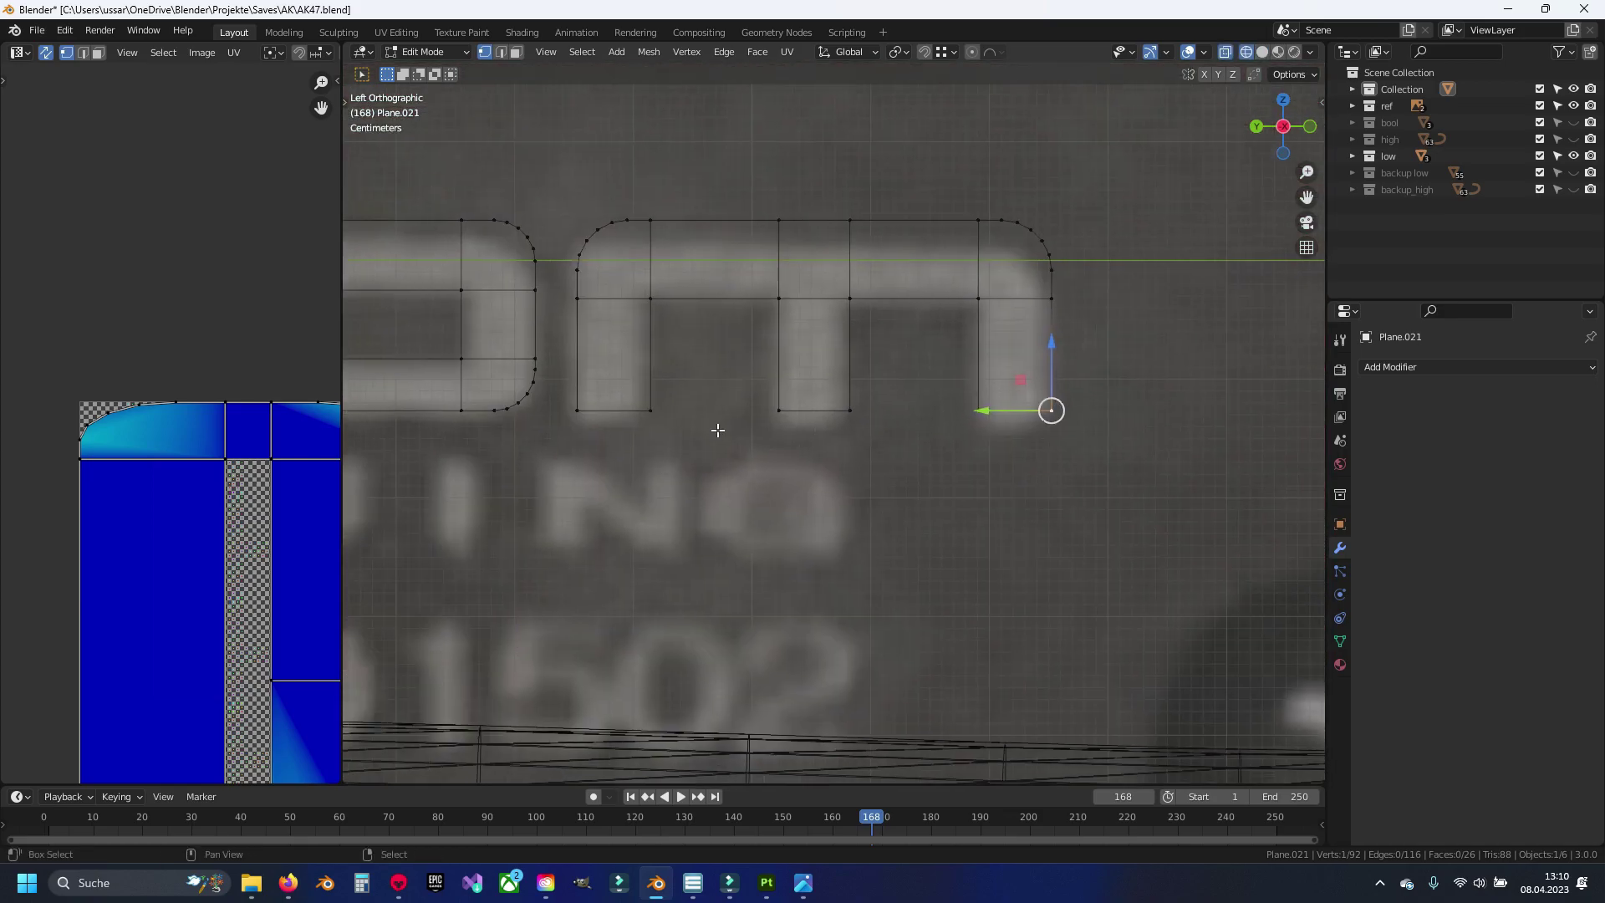
left_click_drag(851, 345, 859, 323)
mouse_move(814, 339)
middle_mouse_down("shift")
mouse_move(1014, 406)
mouse_move(980, 409)
middle_mouse_up("shift")
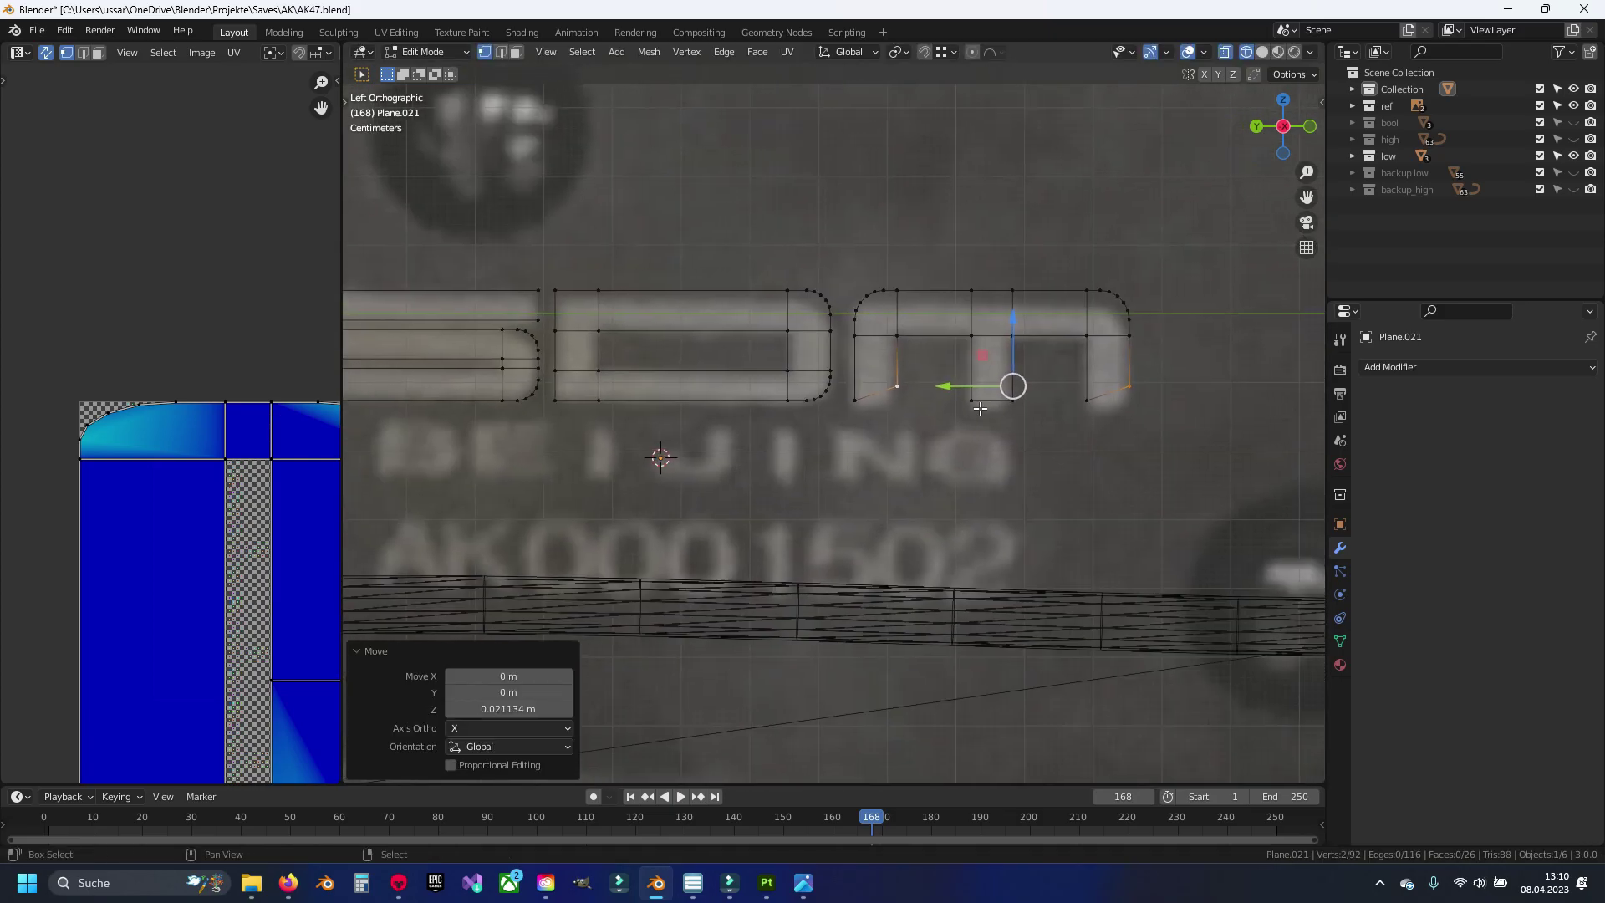
left_click_drag(1014, 359, 1018, 334)
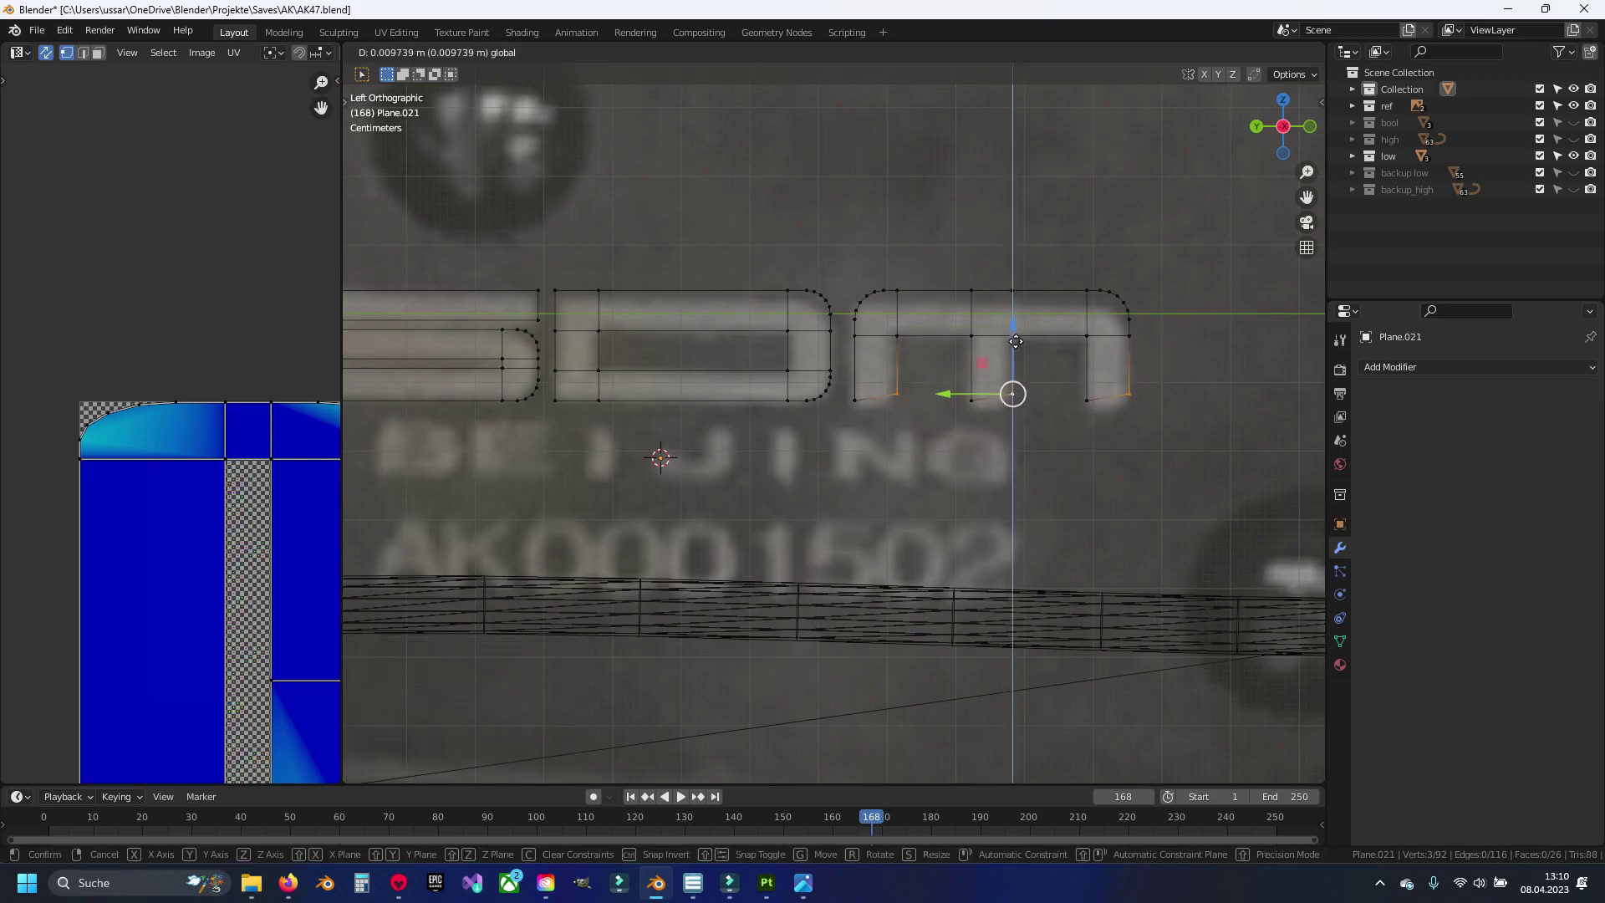
left_click(1017, 334)
key("alt+z")
key("Tab")
Step: Save AK47.blend and select the SDM lettering object Plane.021
key("alt+a")
scroll(890, 465, "down", 3)
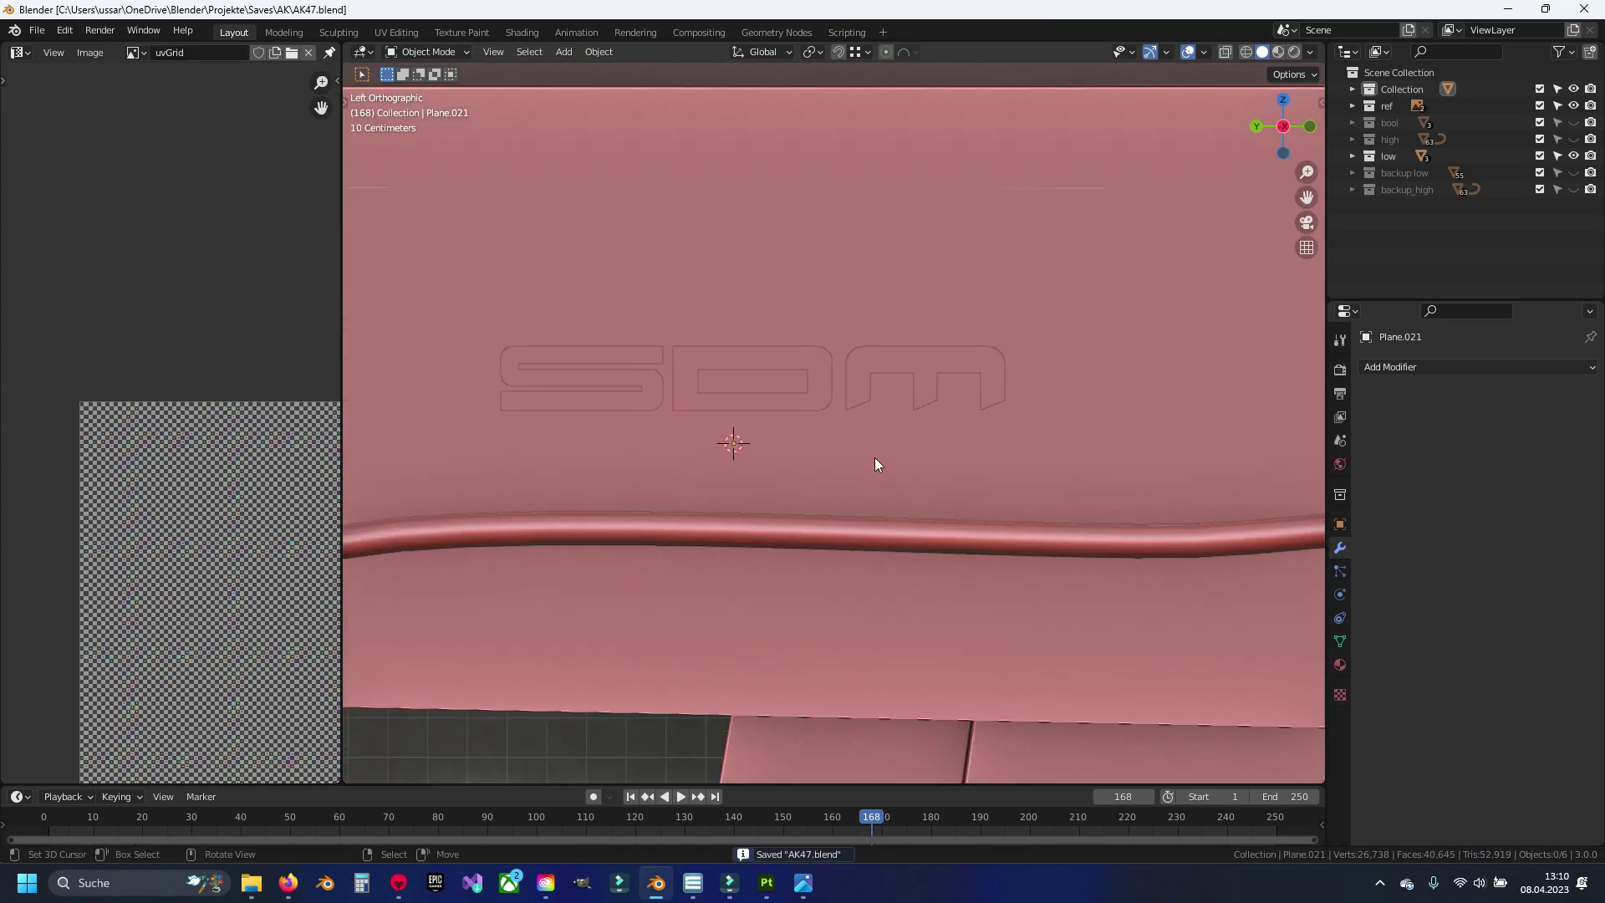
key("ctrl+s")
left_click(843, 393)
middle_click_drag(876, 378, 980, 321)
scroll(725, 485, "up", 4)
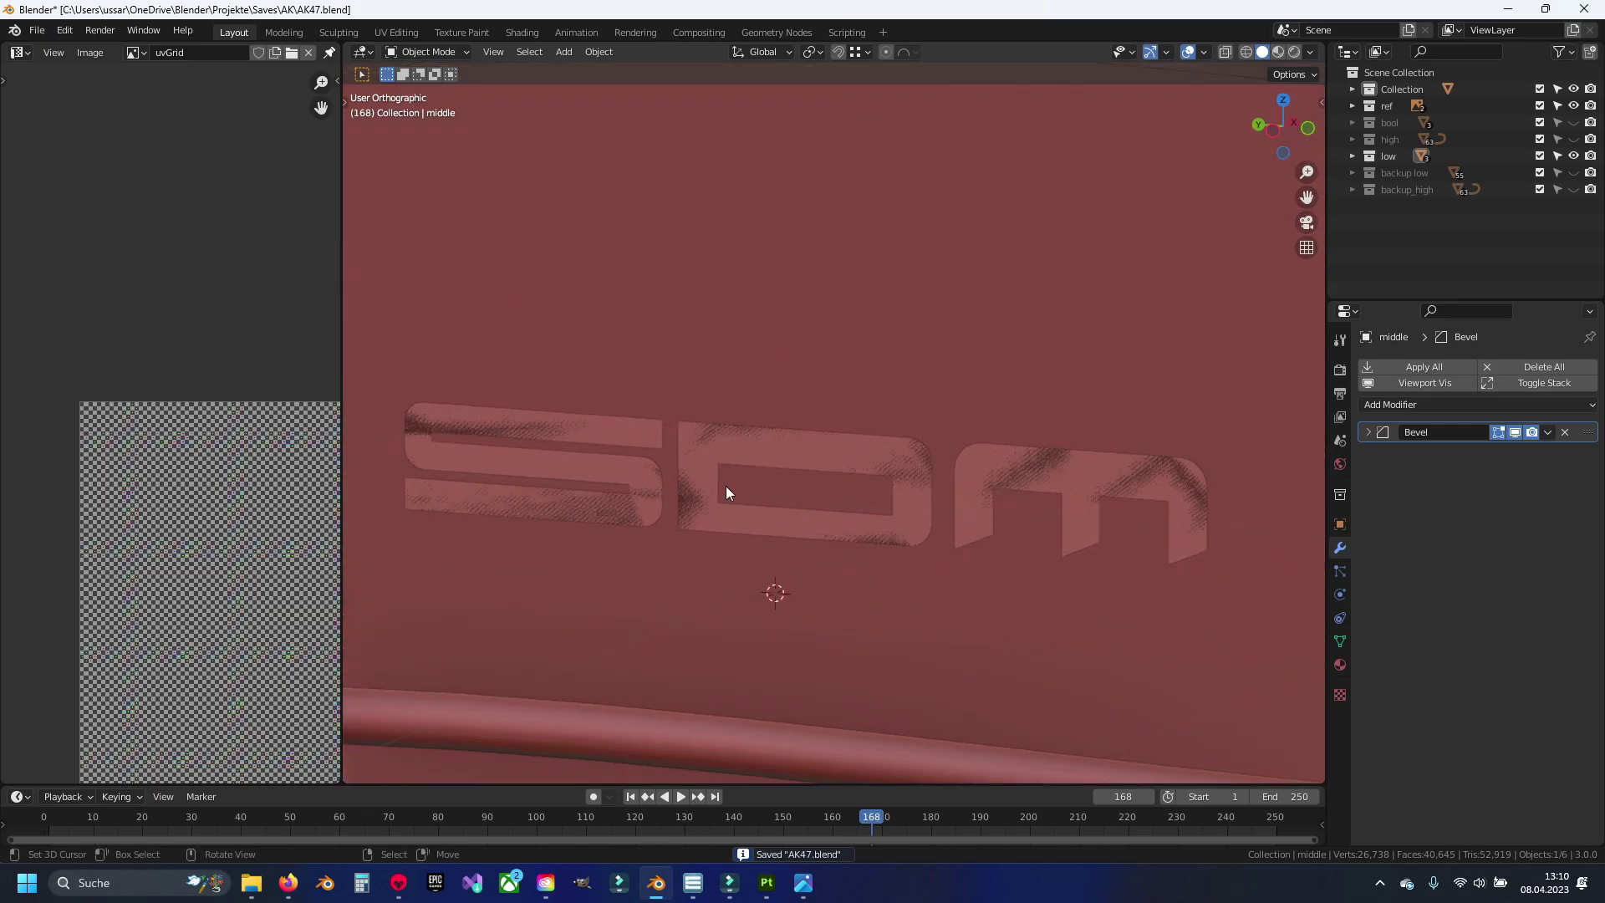
Step: Extrude the whole lettering mesh along X to give the letters thickness
key("Tab")
key("a")
scroll(859, 435, "down", 3)
mouse_move(859, 435)
middle_mouse_down()
mouse_move(885, 652)
mouse_move(846, 491)
middle_mouse_up()
scroll(847, 491, "down", 2)
scroll(847, 492, "up", 3)
key("e")
key("g")
key("x")
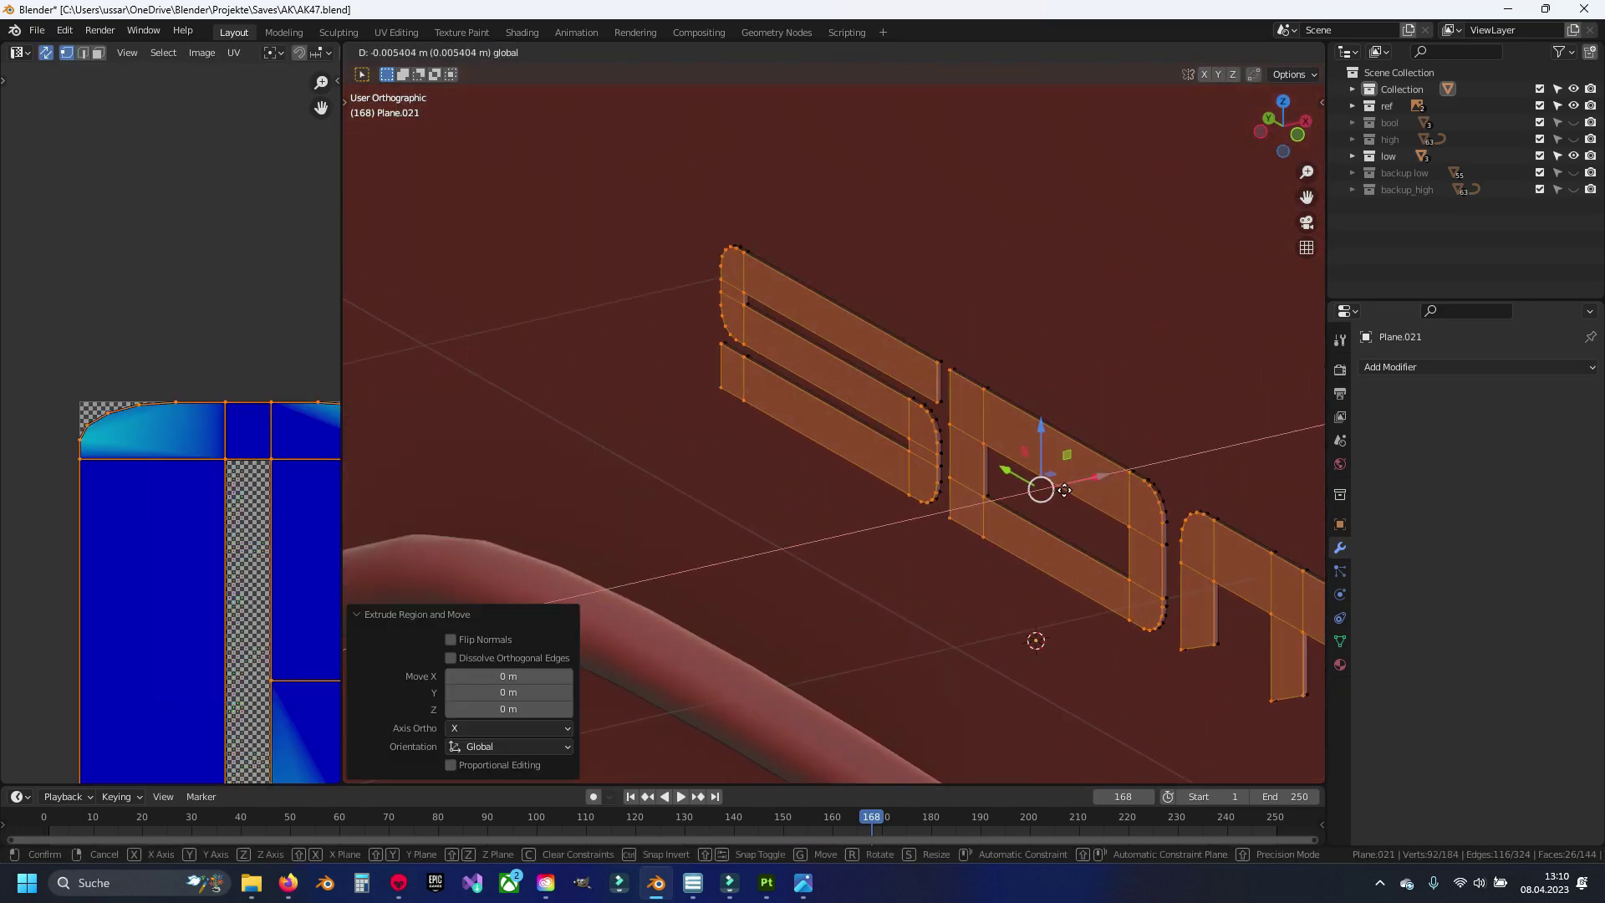
left_click(1065, 490)
key("Tab")
Step: Recalculate the lettering's normals via the F3 'recalc' search and return to Object Mode
middle_click_drag(1006, 453, 915, 426)
key("F3")
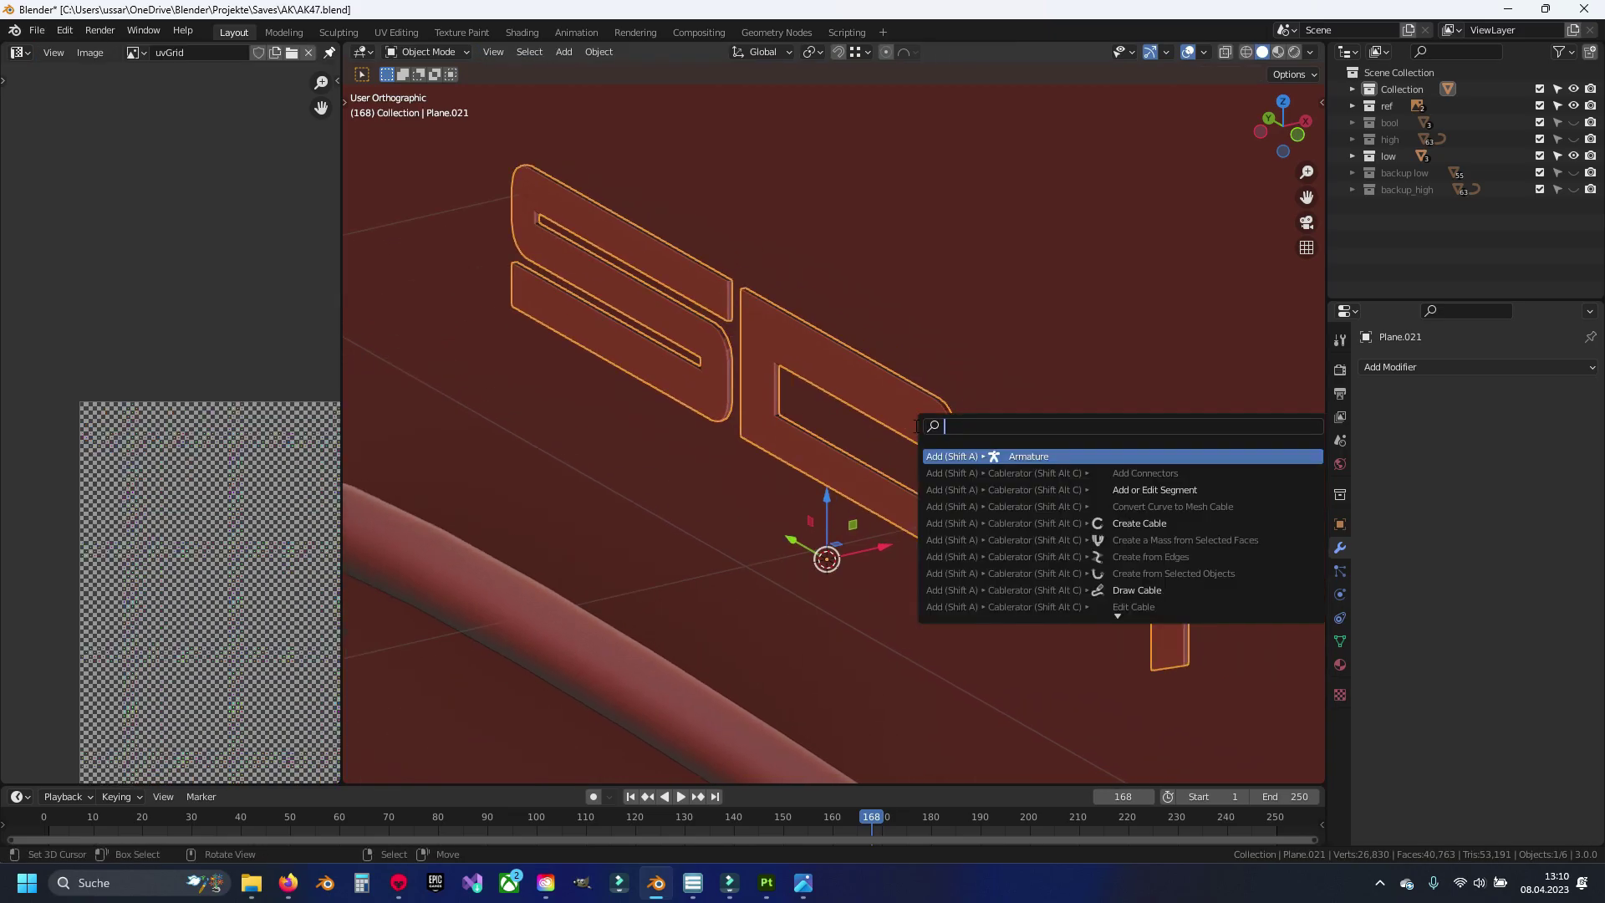
key("Escape")
key("Tab")
key("F3")
key("Return")
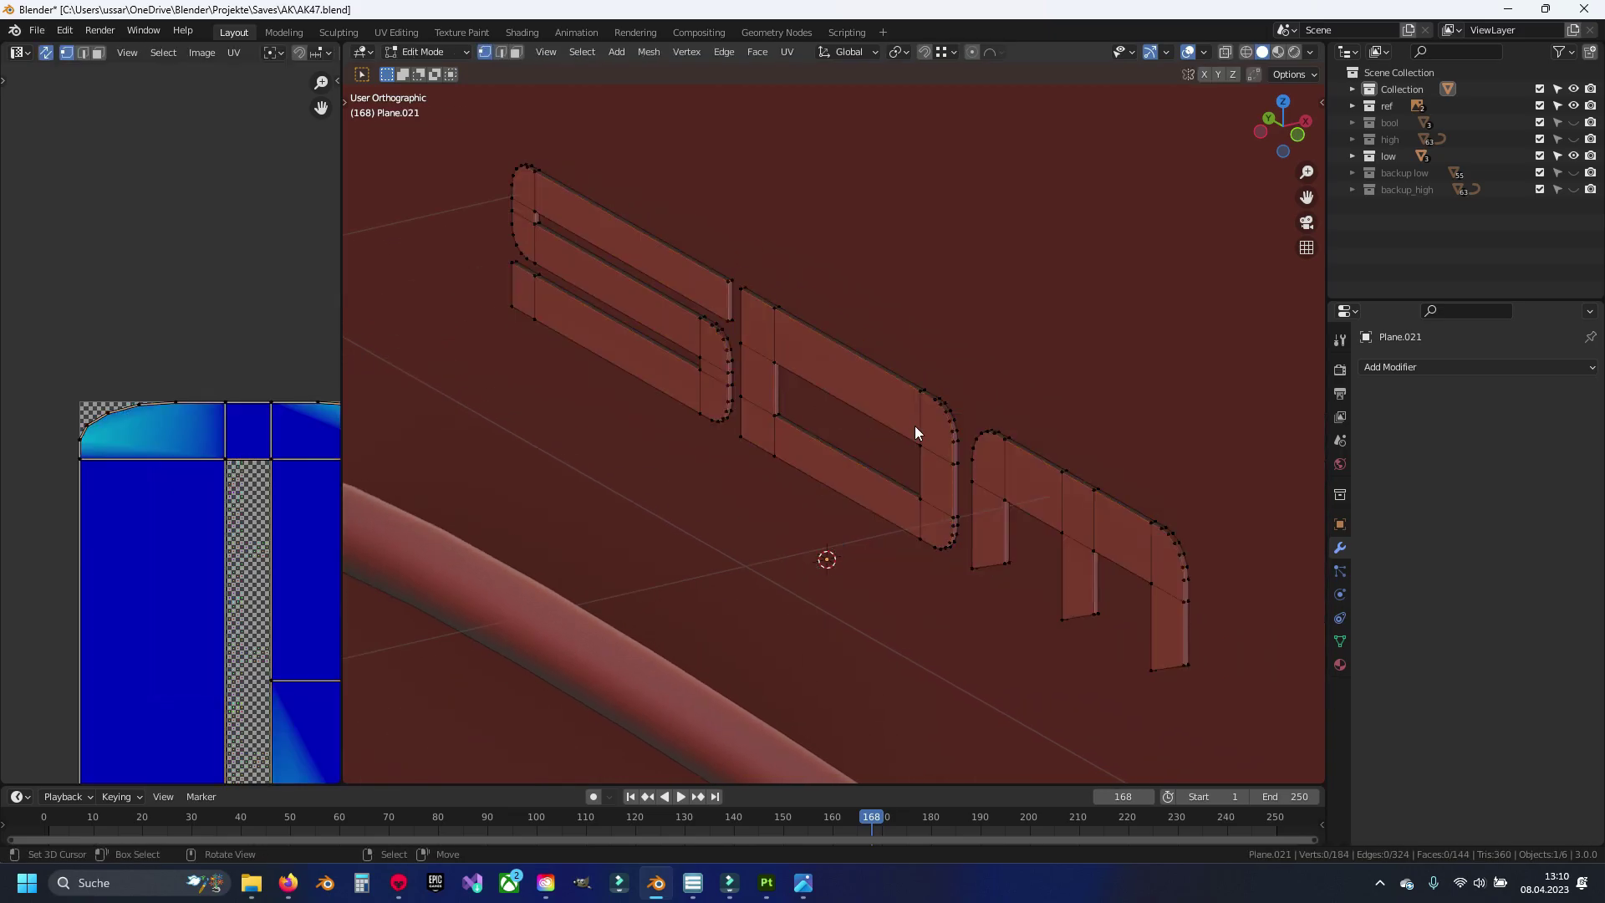
key("a")
key("F3")
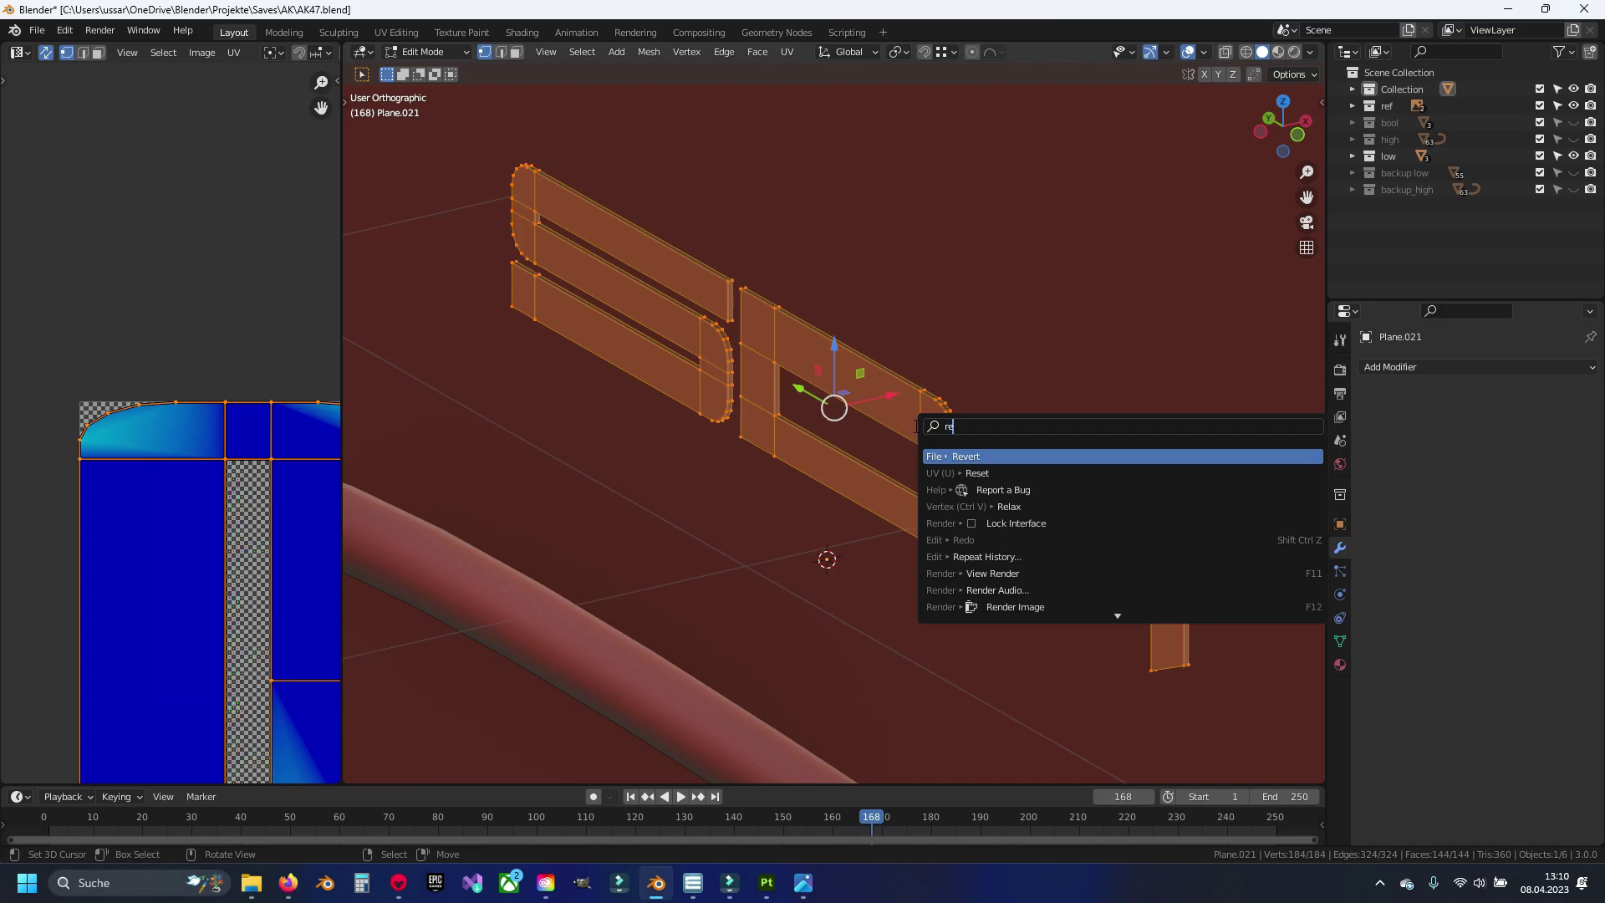
type("recalc")
key("Return")
key("Tab")
Step: Move the SDM lettering into the high collection and save the blend file
key("m")
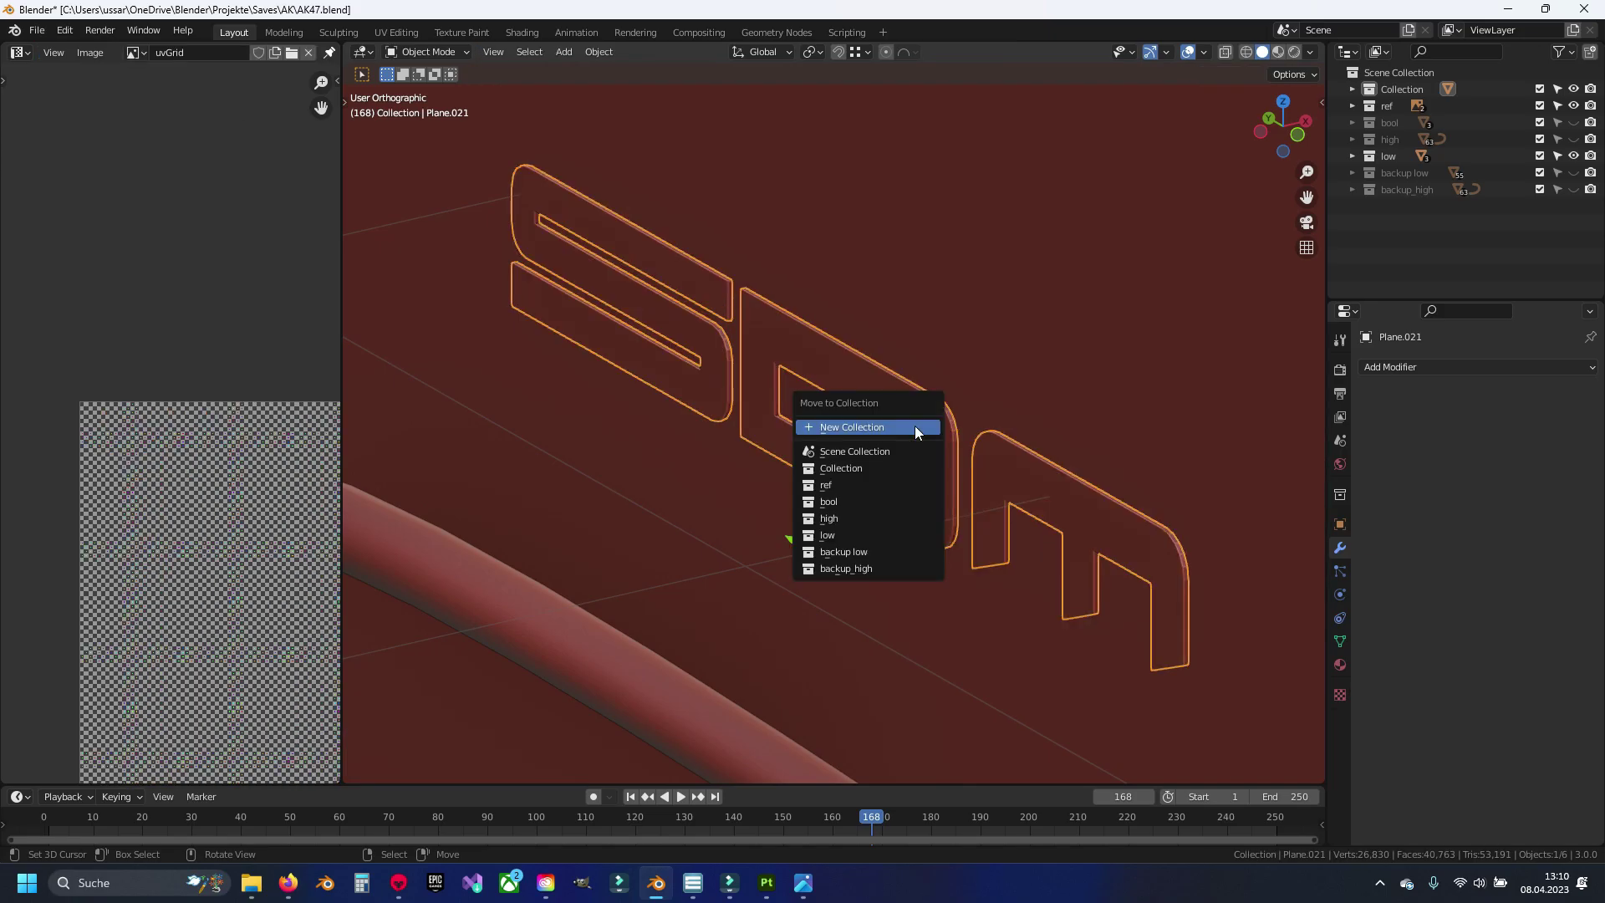
left_click(858, 516)
key("ctrl+s")
middle_click_drag(858, 515, 791, 348)
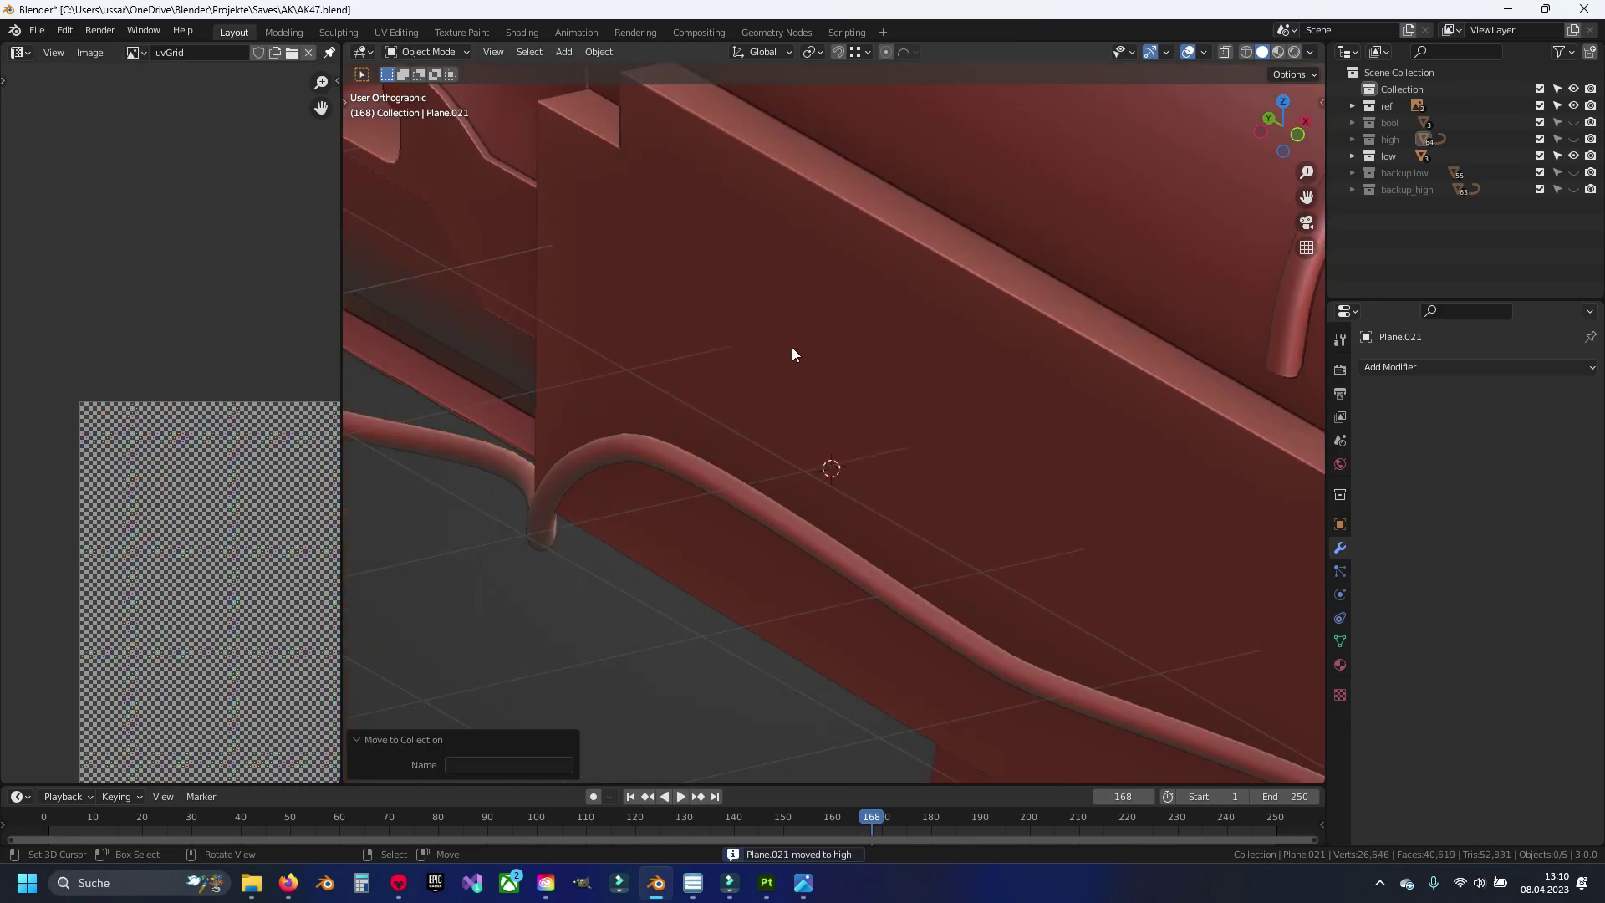
scroll(784, 383, "down", 5)
scroll(751, 411, "up", 6)
scroll(750, 418, "down", 6)
middle_click_drag(835, 398, 923, 418)
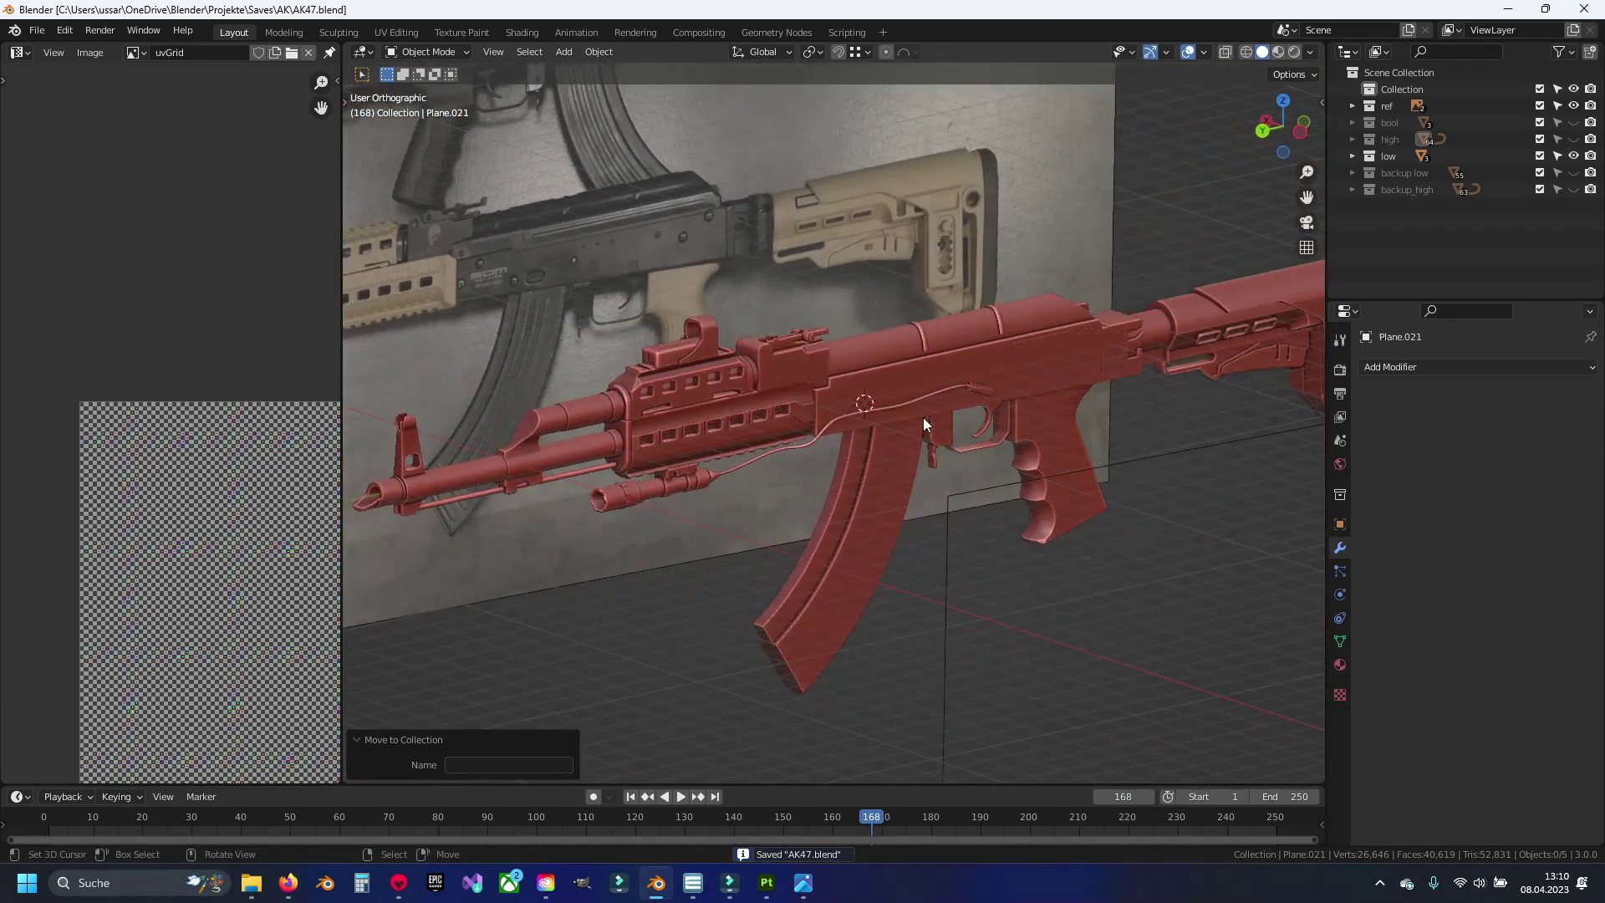
Step: Select all low-poly rifle parts and export them over AK47_low.fbx
key("a")
left_click(37, 30)
mouse_move(66, 272)
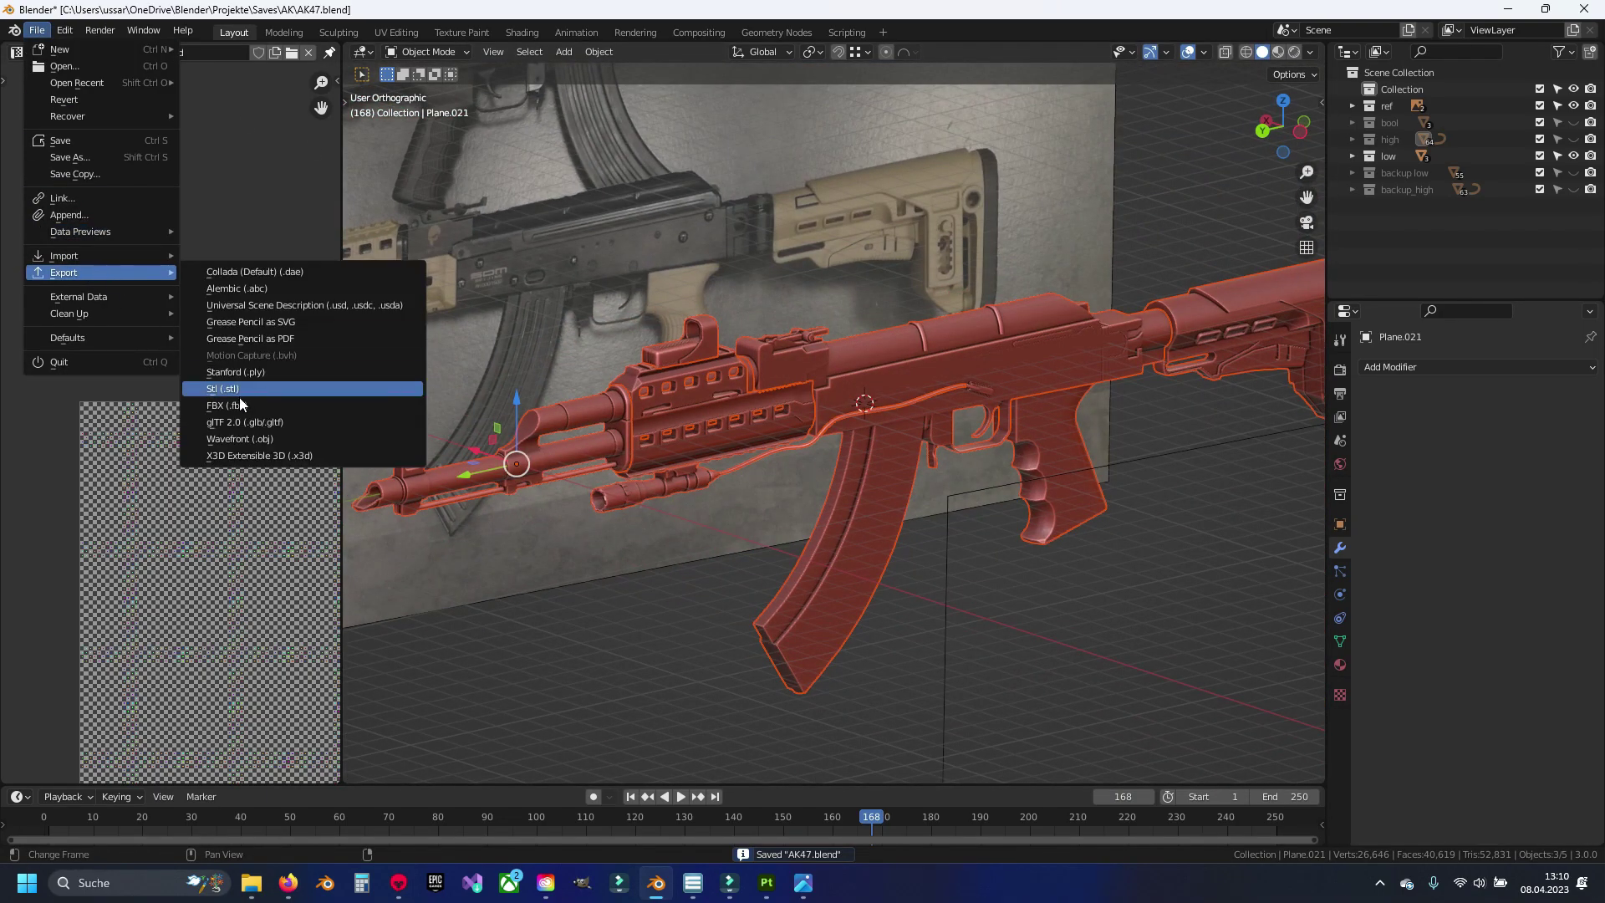
left_click(314, 417)
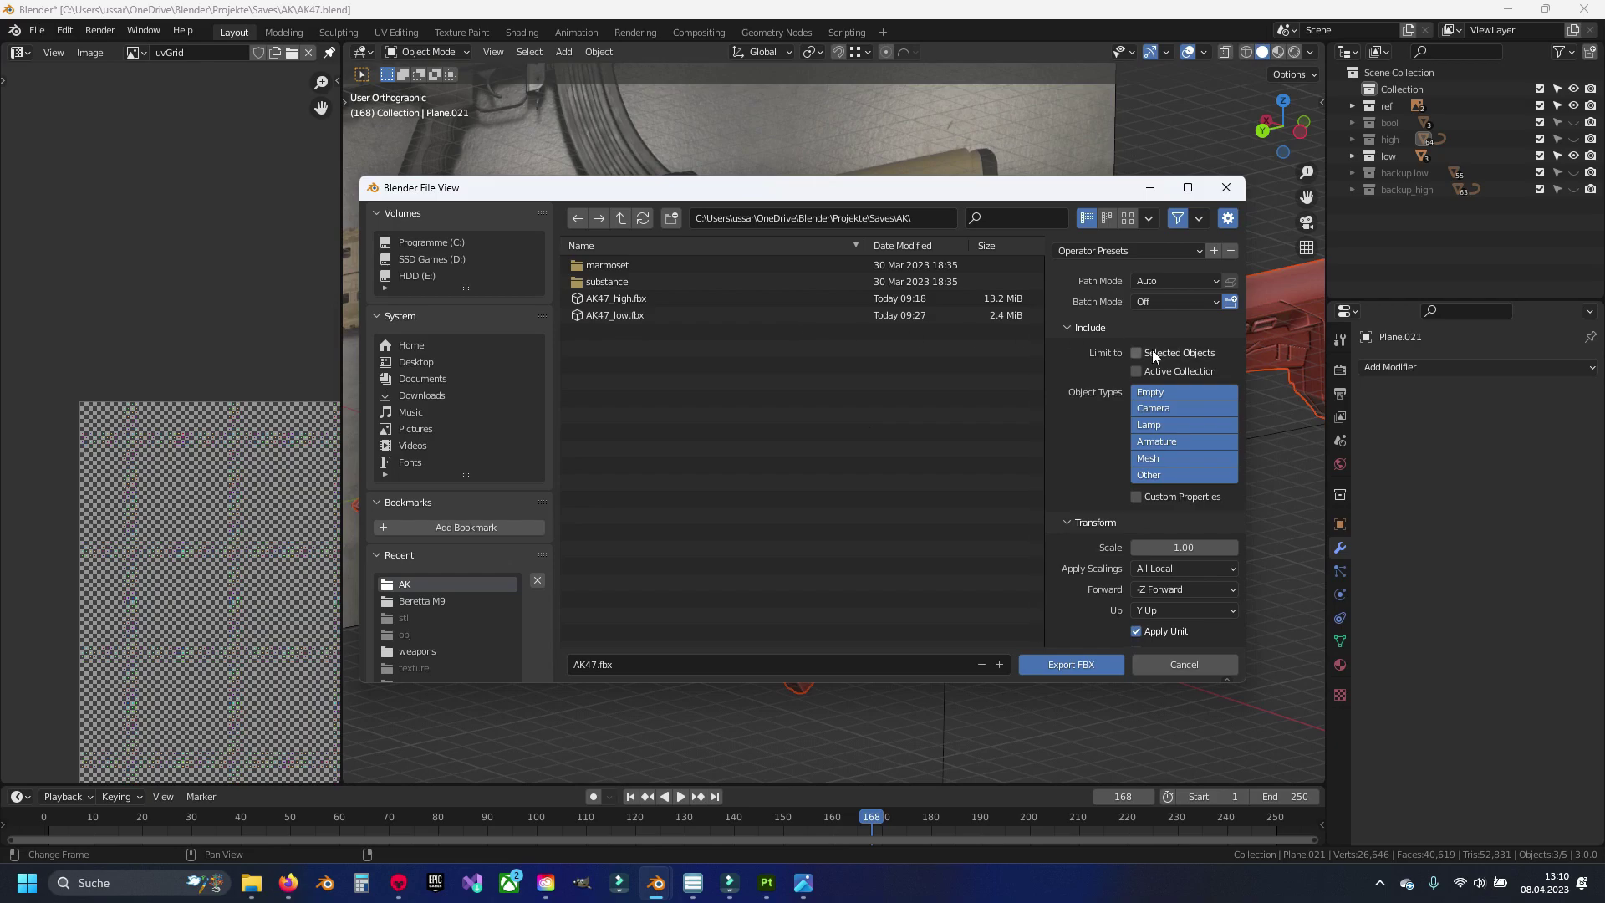
left_click(629, 316)
left_click(1045, 662)
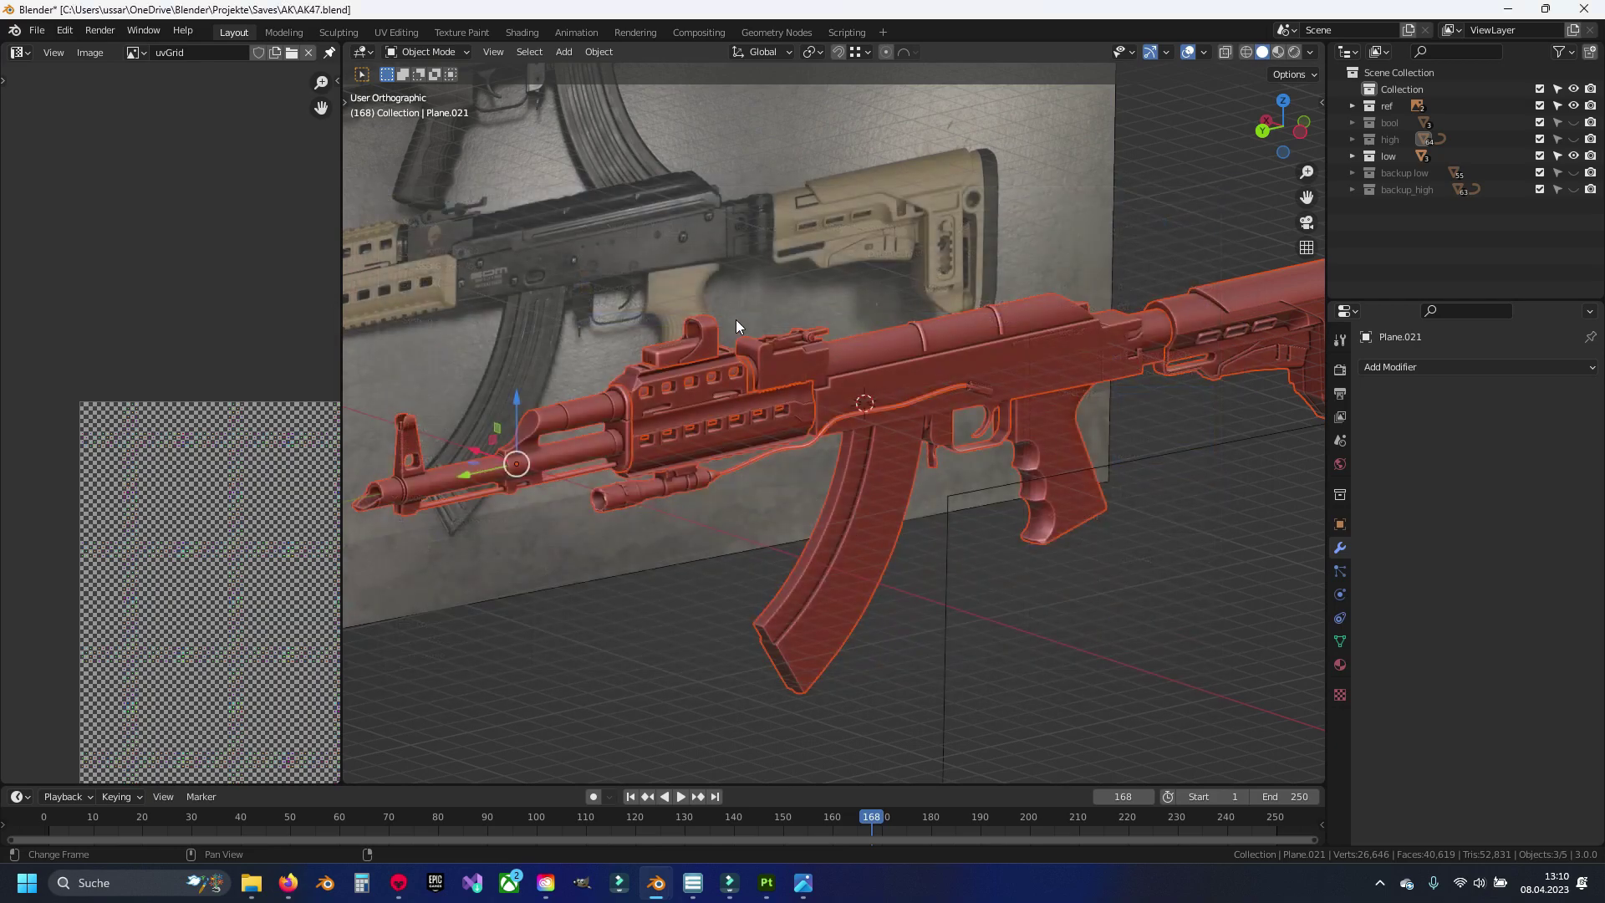
Step: Hide the low collection, show the high one, and inspect the SDM lettering mesh
scroll(841, 356, "up", 5)
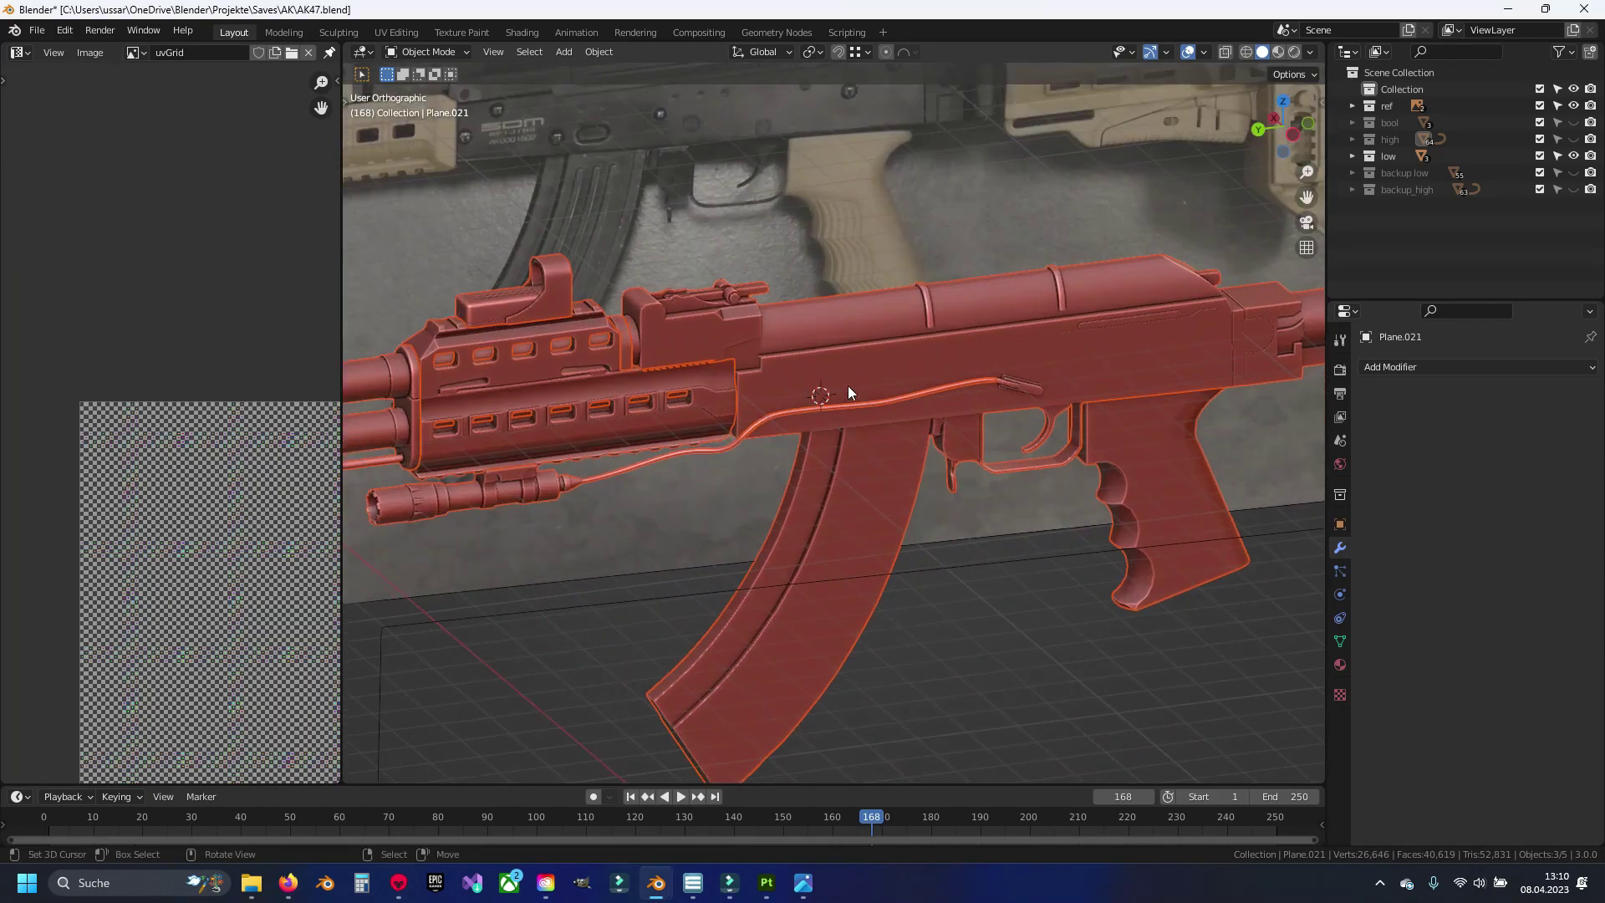
left_click(1573, 156)
left_click(1573, 139)
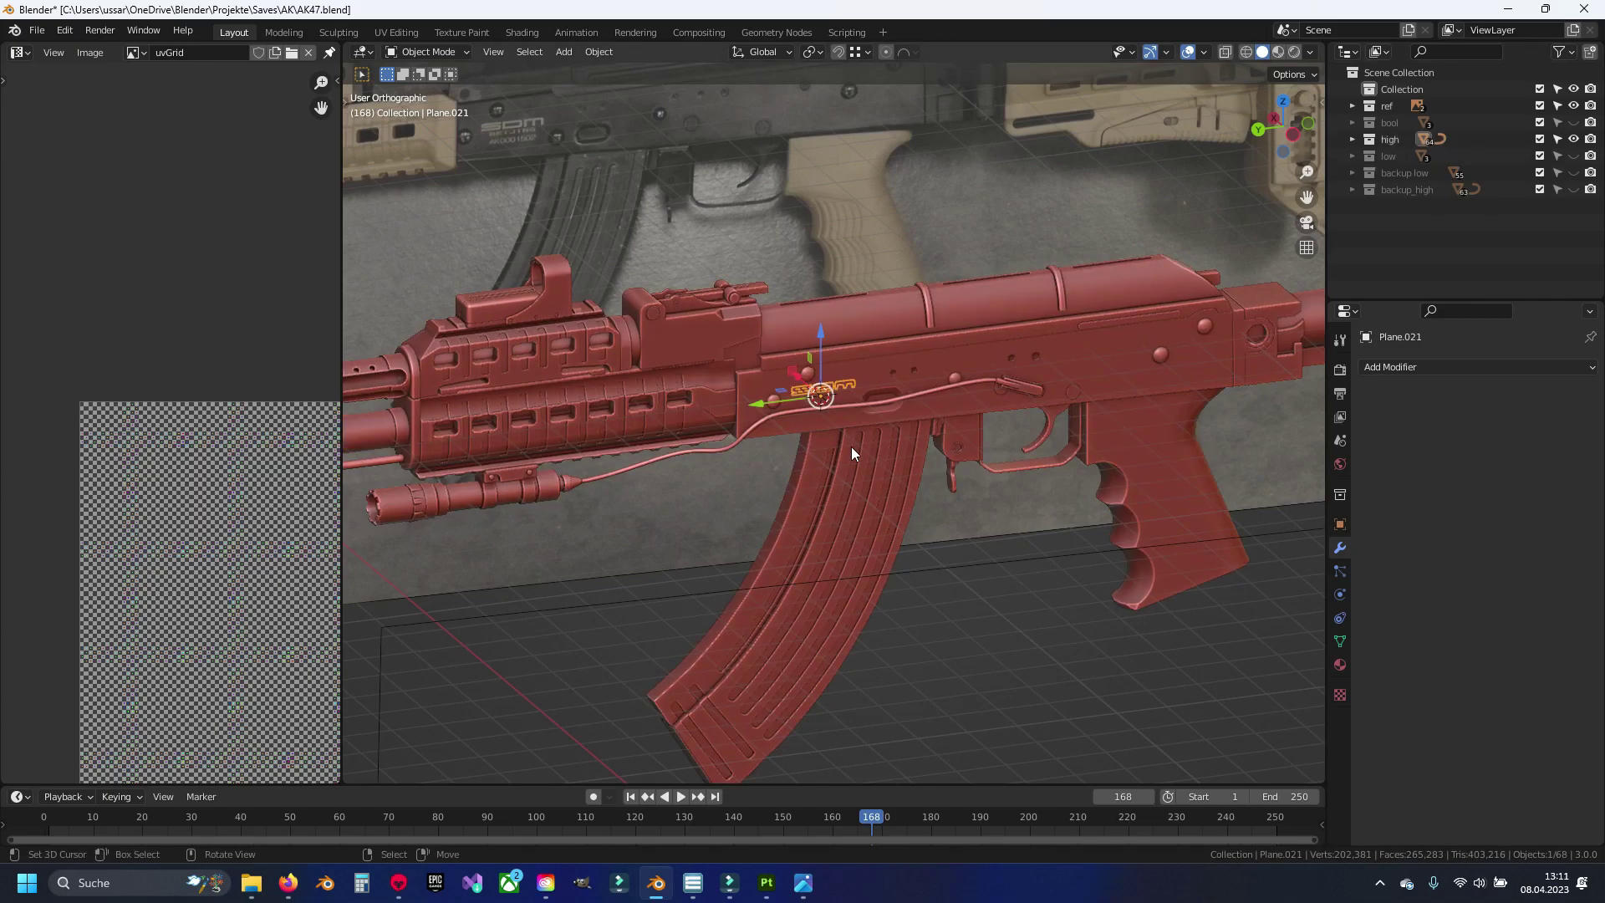
left_click(878, 373)
scroll(878, 373, "up", 2)
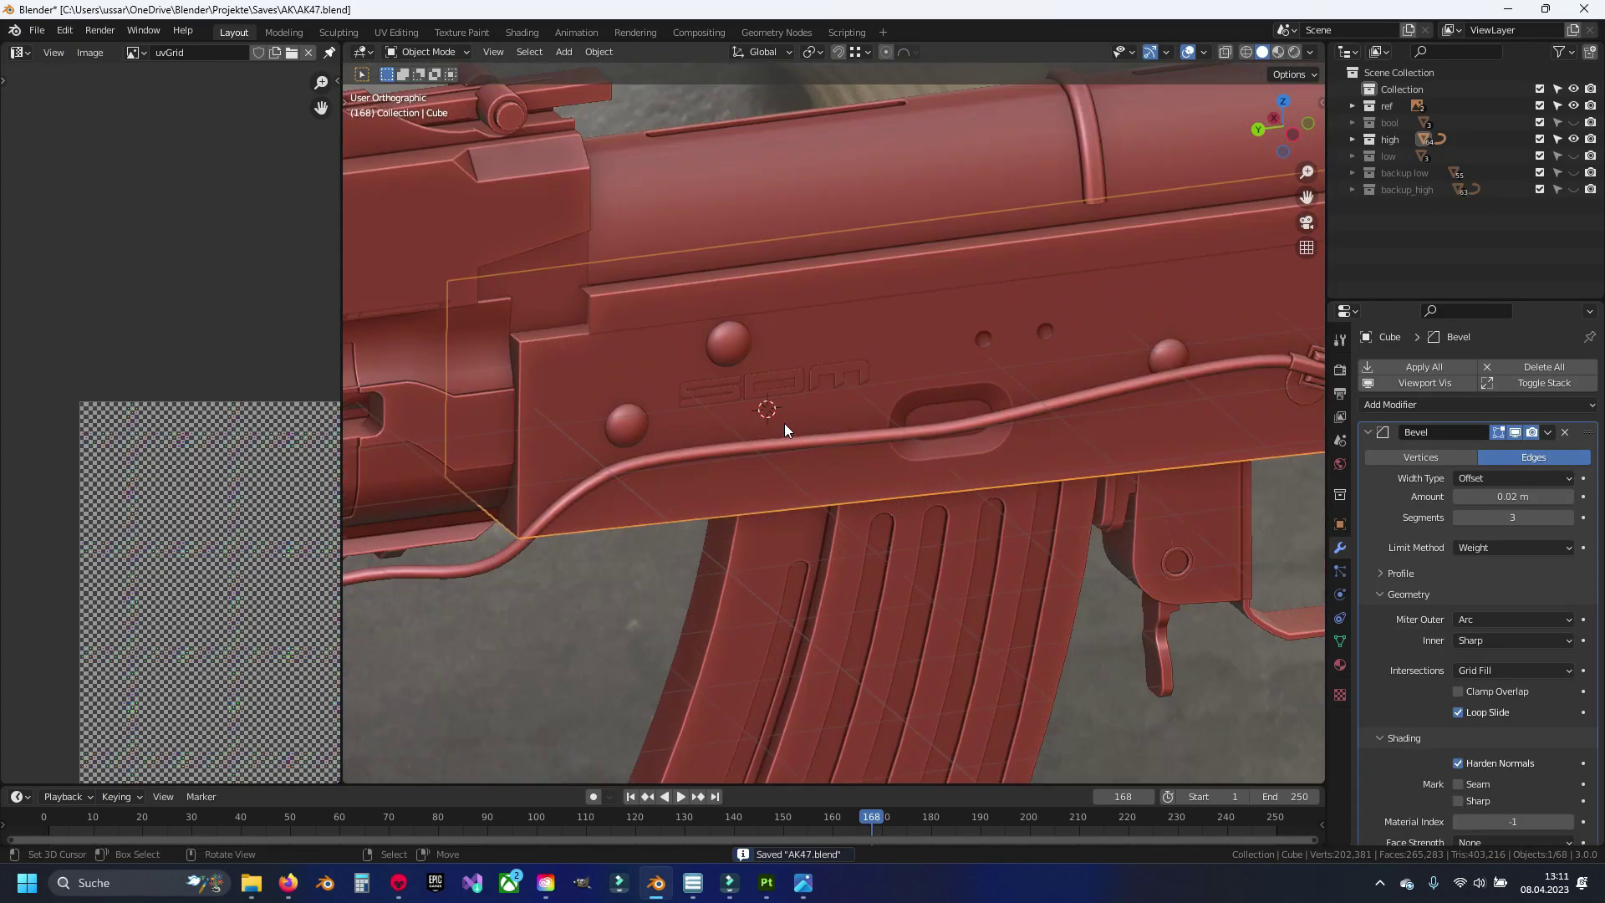
left_click(726, 393)
key("ctrl+s")
key("Tab")
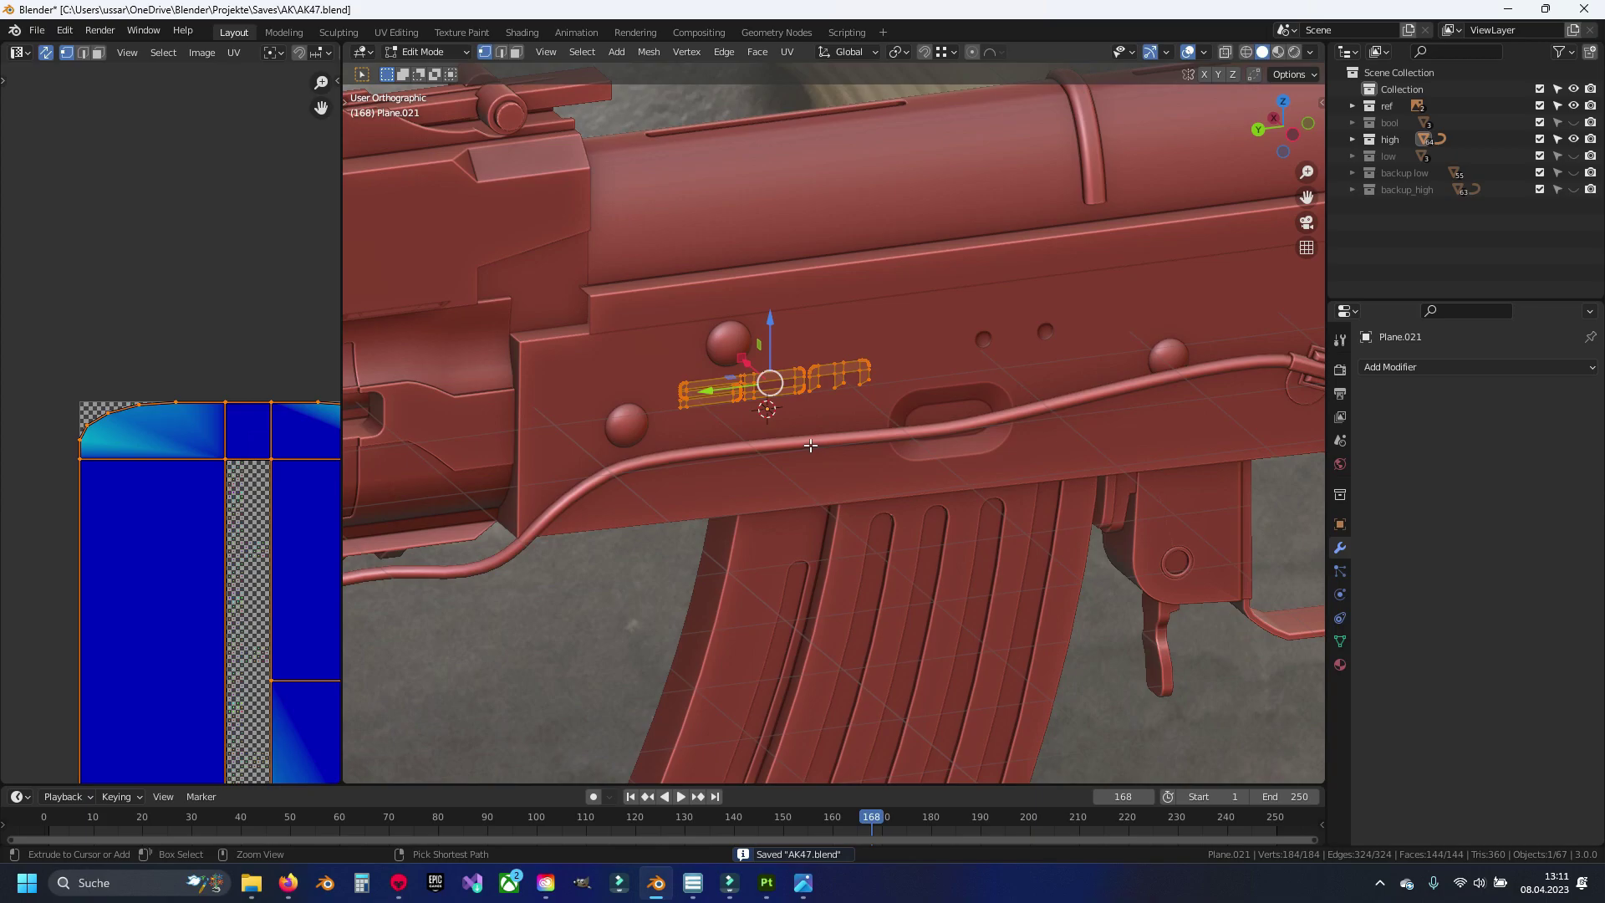
key("Tab")
scroll(853, 443, "down", 5)
key("ctrl+s")
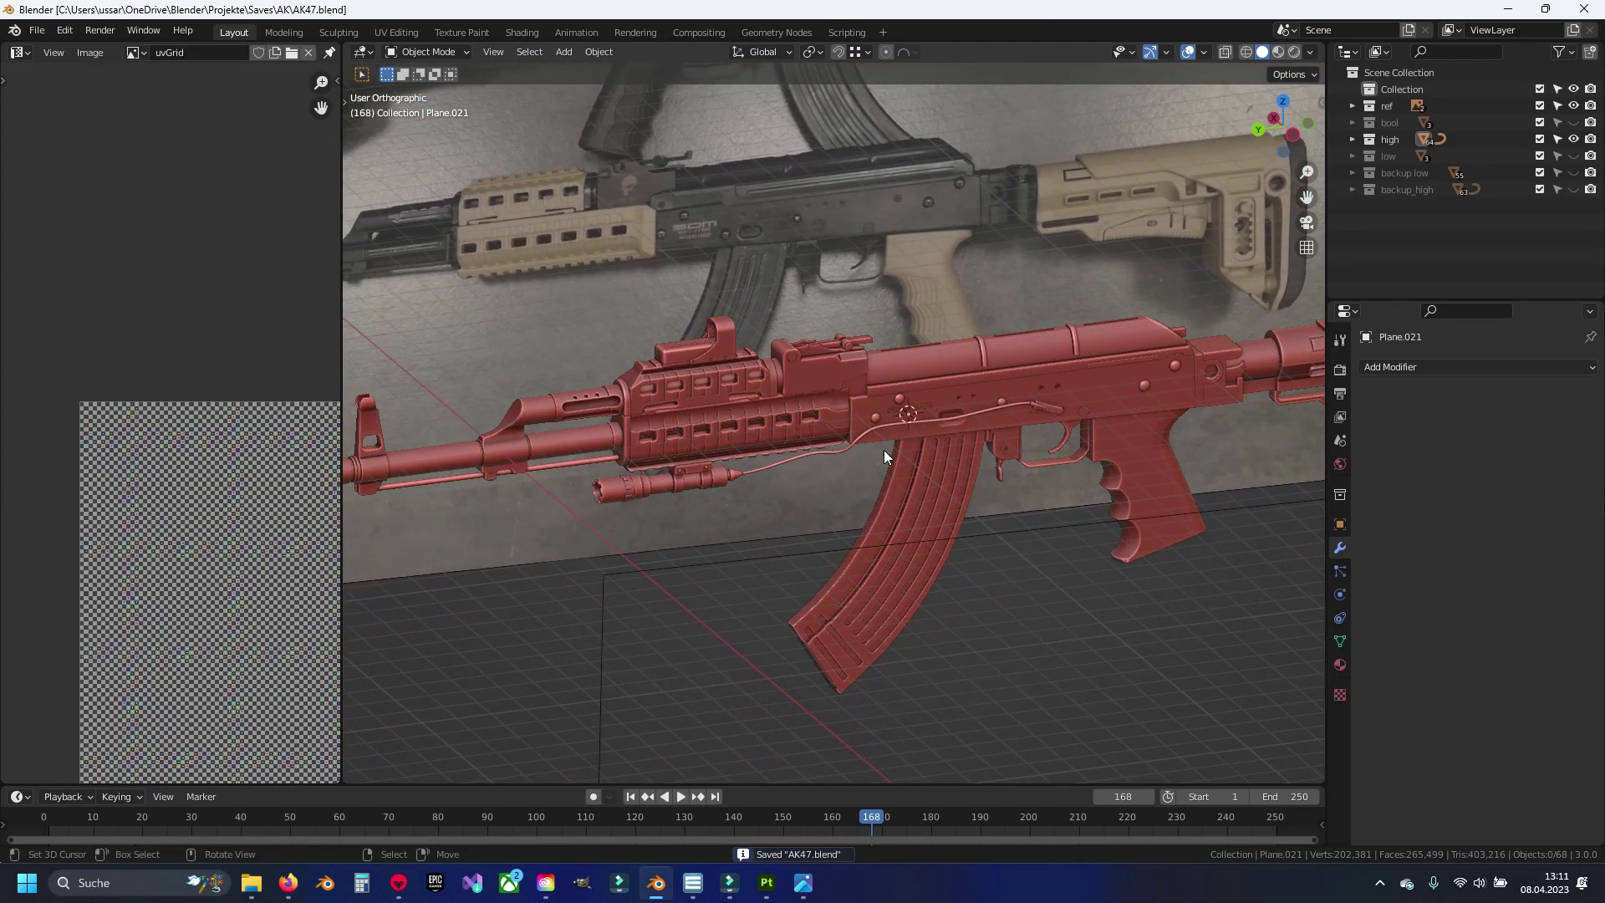
Step: Select all high-poly parts and export them over AK47_high.fbx
key("a")
middle_click_drag(884, 450, 836, 435)
left_click(37, 31)
mouse_move(63, 272)
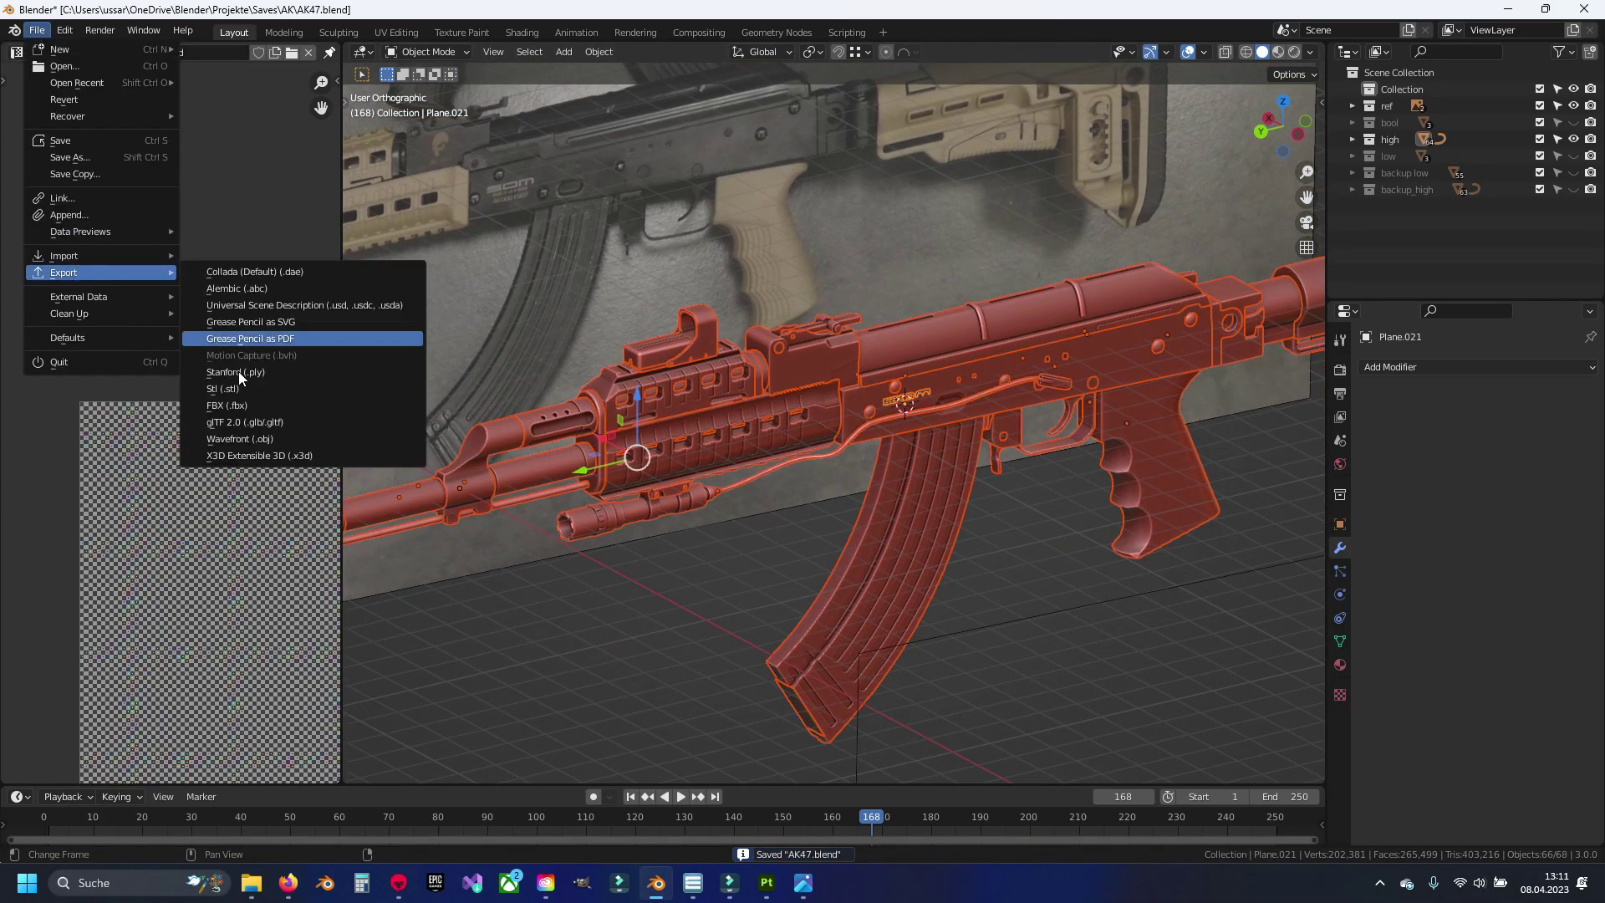
left_click(264, 406)
left_click(624, 299)
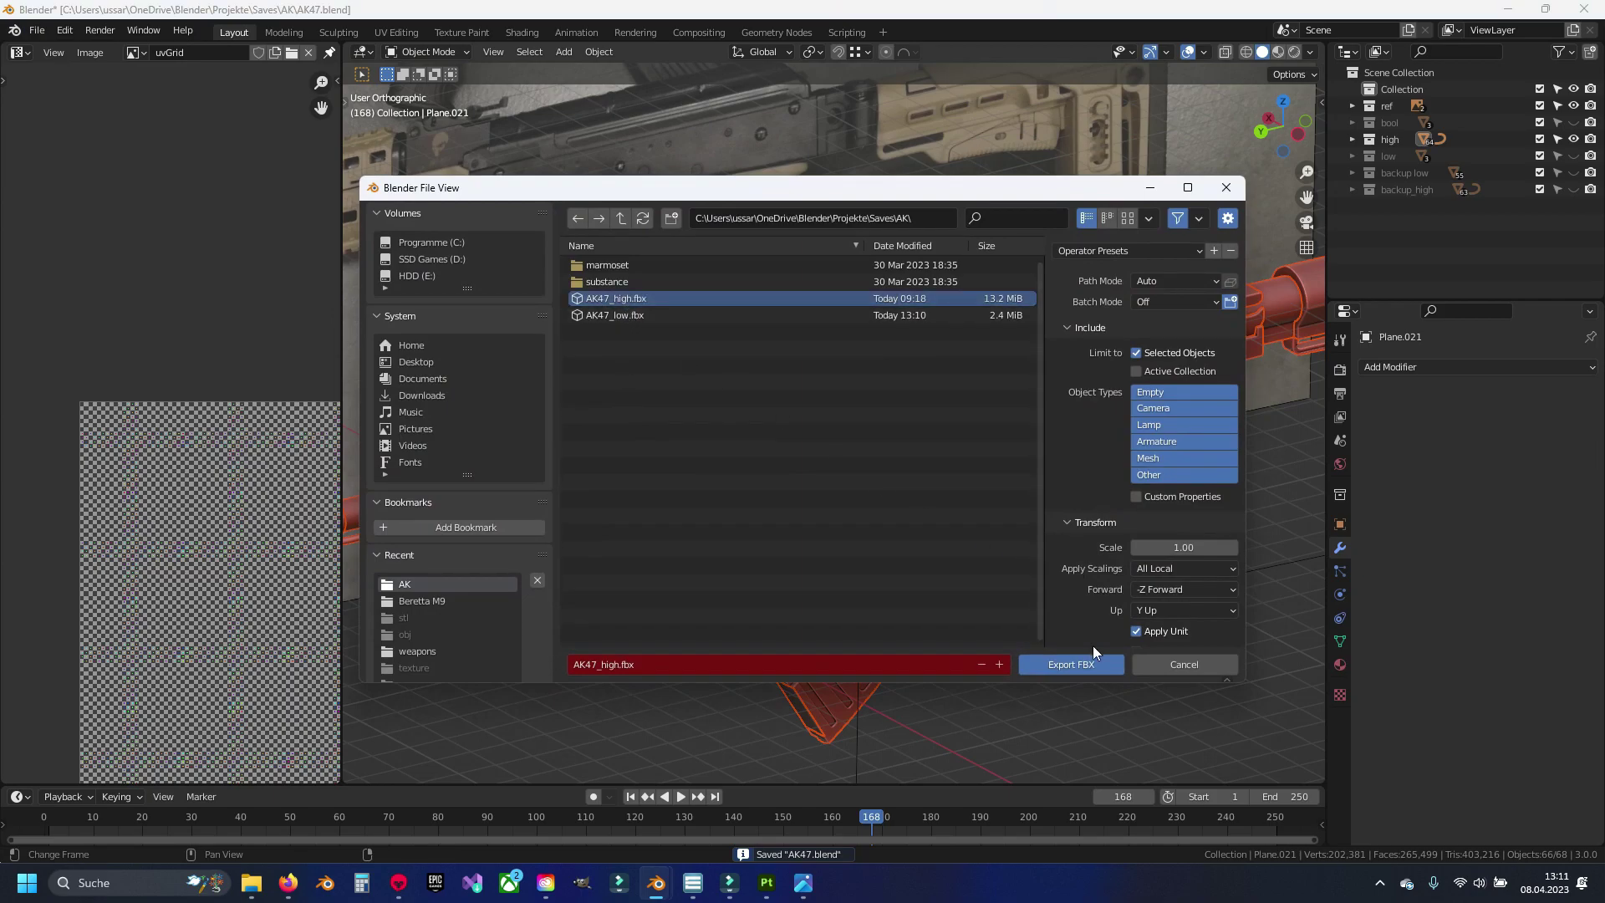
left_click(1067, 665)
Step: In Marmoset Toolbag, orbit to the receiver and frame the reloaded AK47_high reference
left_click(398, 883)
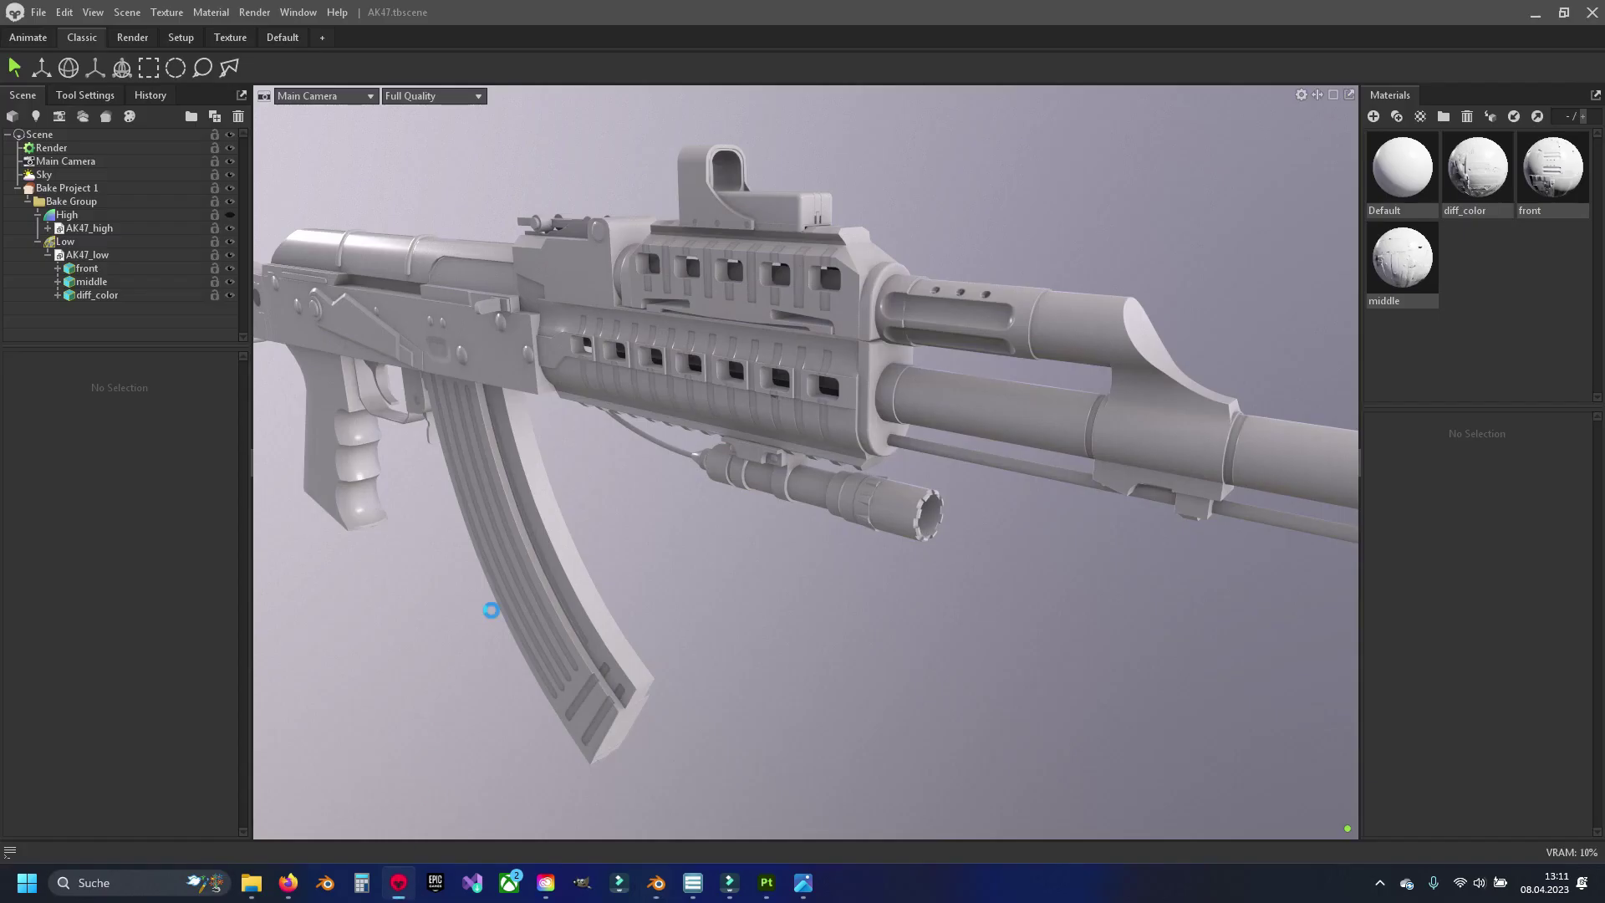
mouse_move(938, 414)
left_mouse_down()
mouse_move(894, 456)
mouse_move(794, 396)
mouse_move(779, 415)
left_mouse_up()
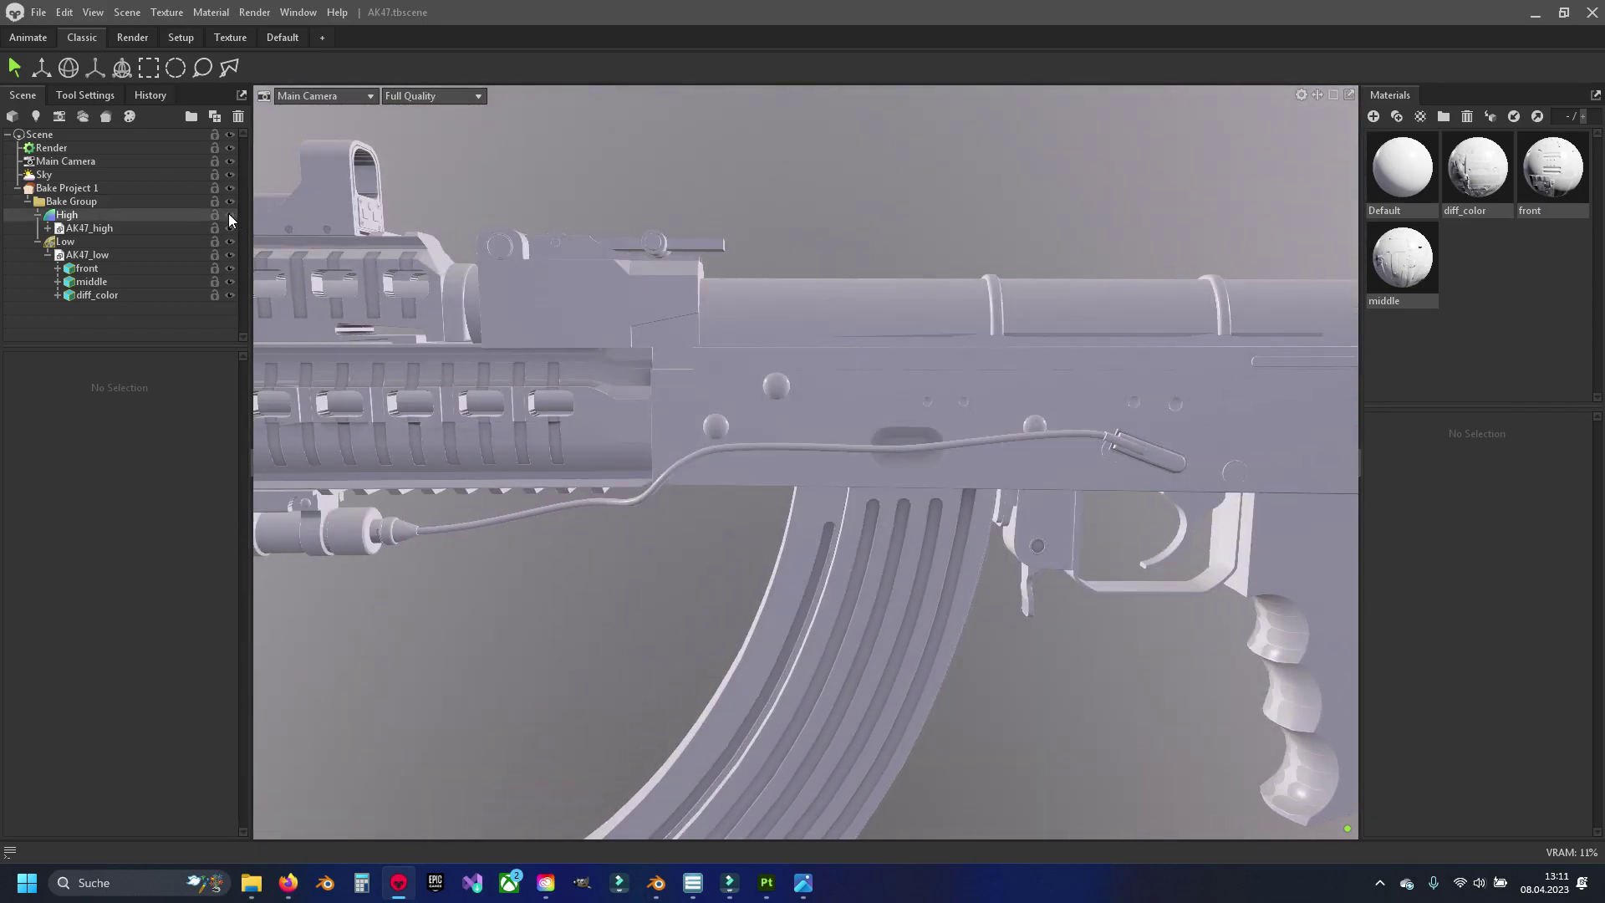
left_click(48, 255)
left_click(90, 228)
key("f")
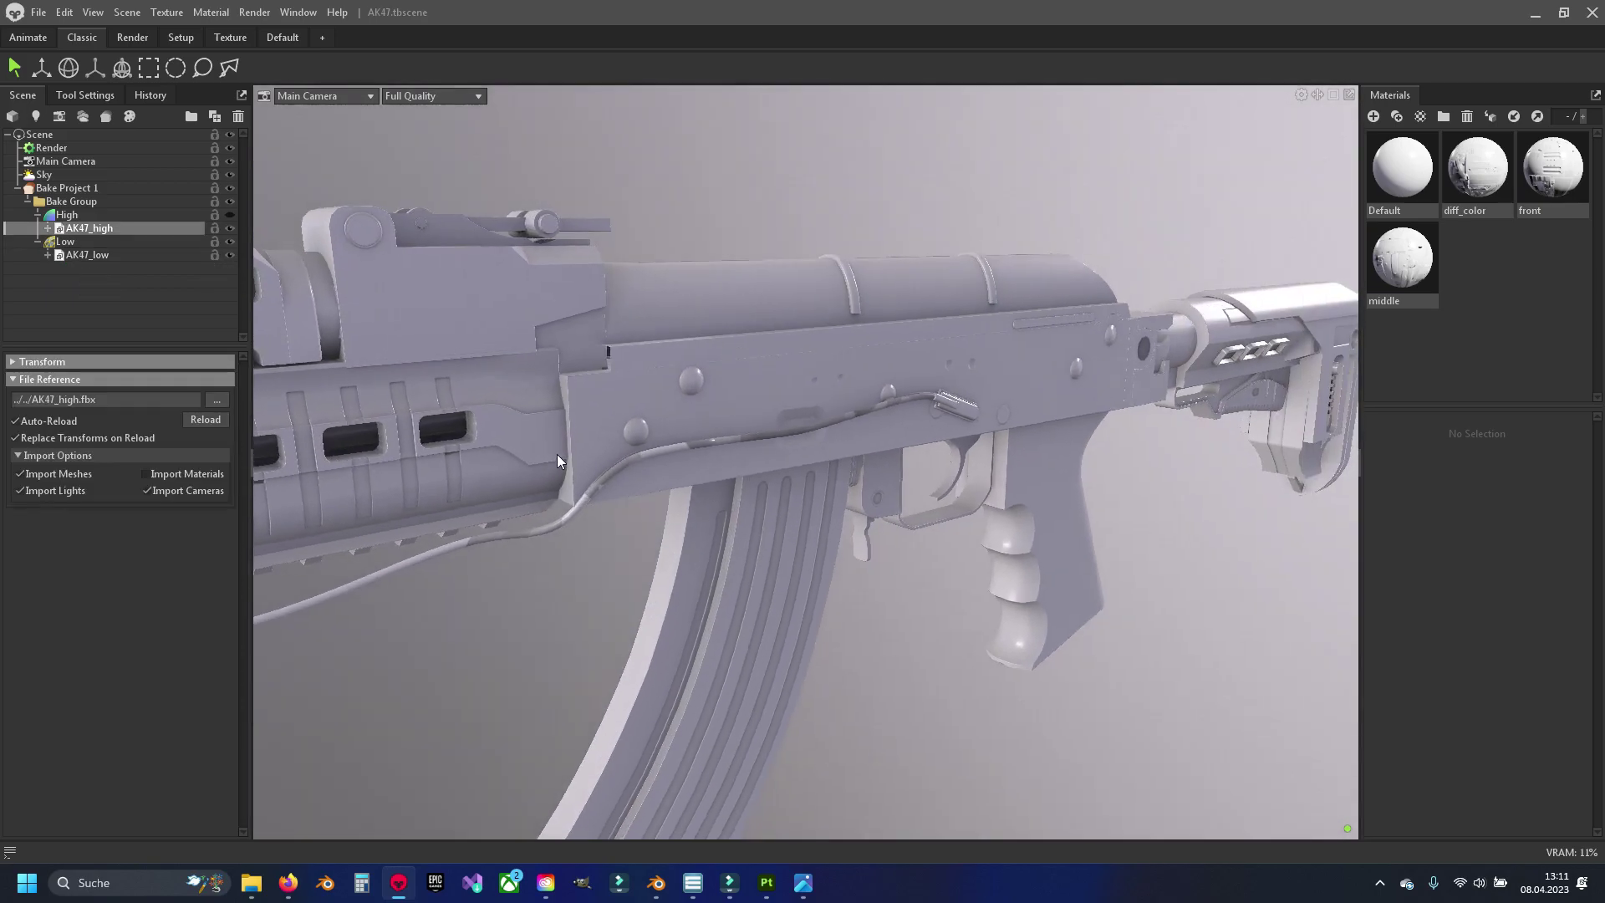
scroll(535, 444, "up", 5)
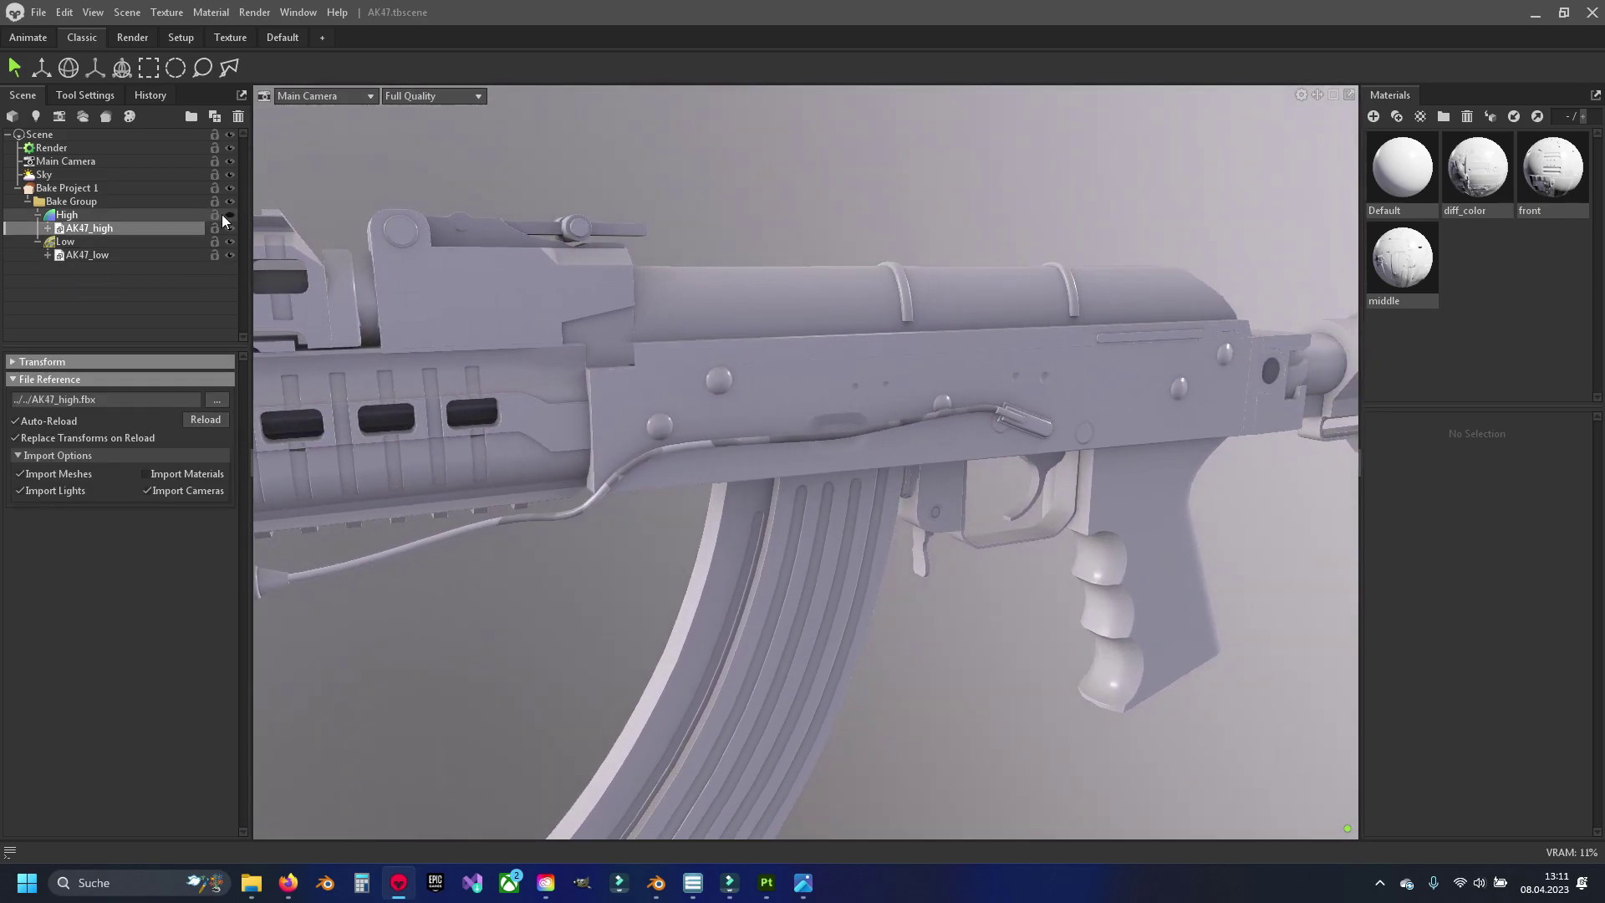
Step: Hide the High group and bake Bake Project 1 onto the low-poly rifle
left_click(229, 214)
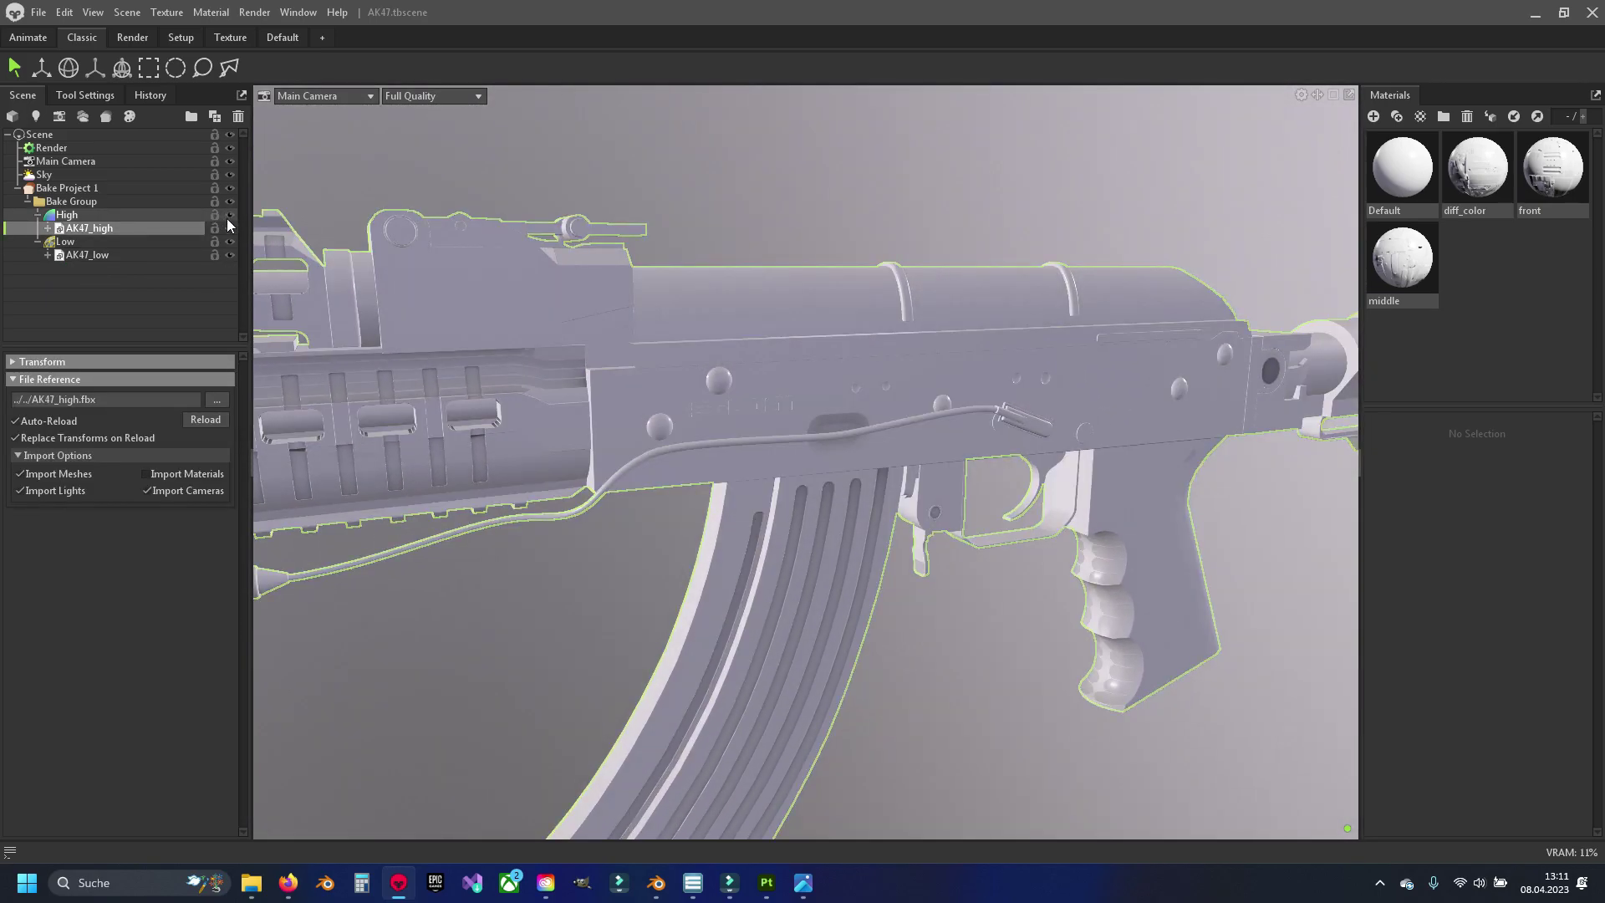
left_click_drag(639, 410, 548, 351)
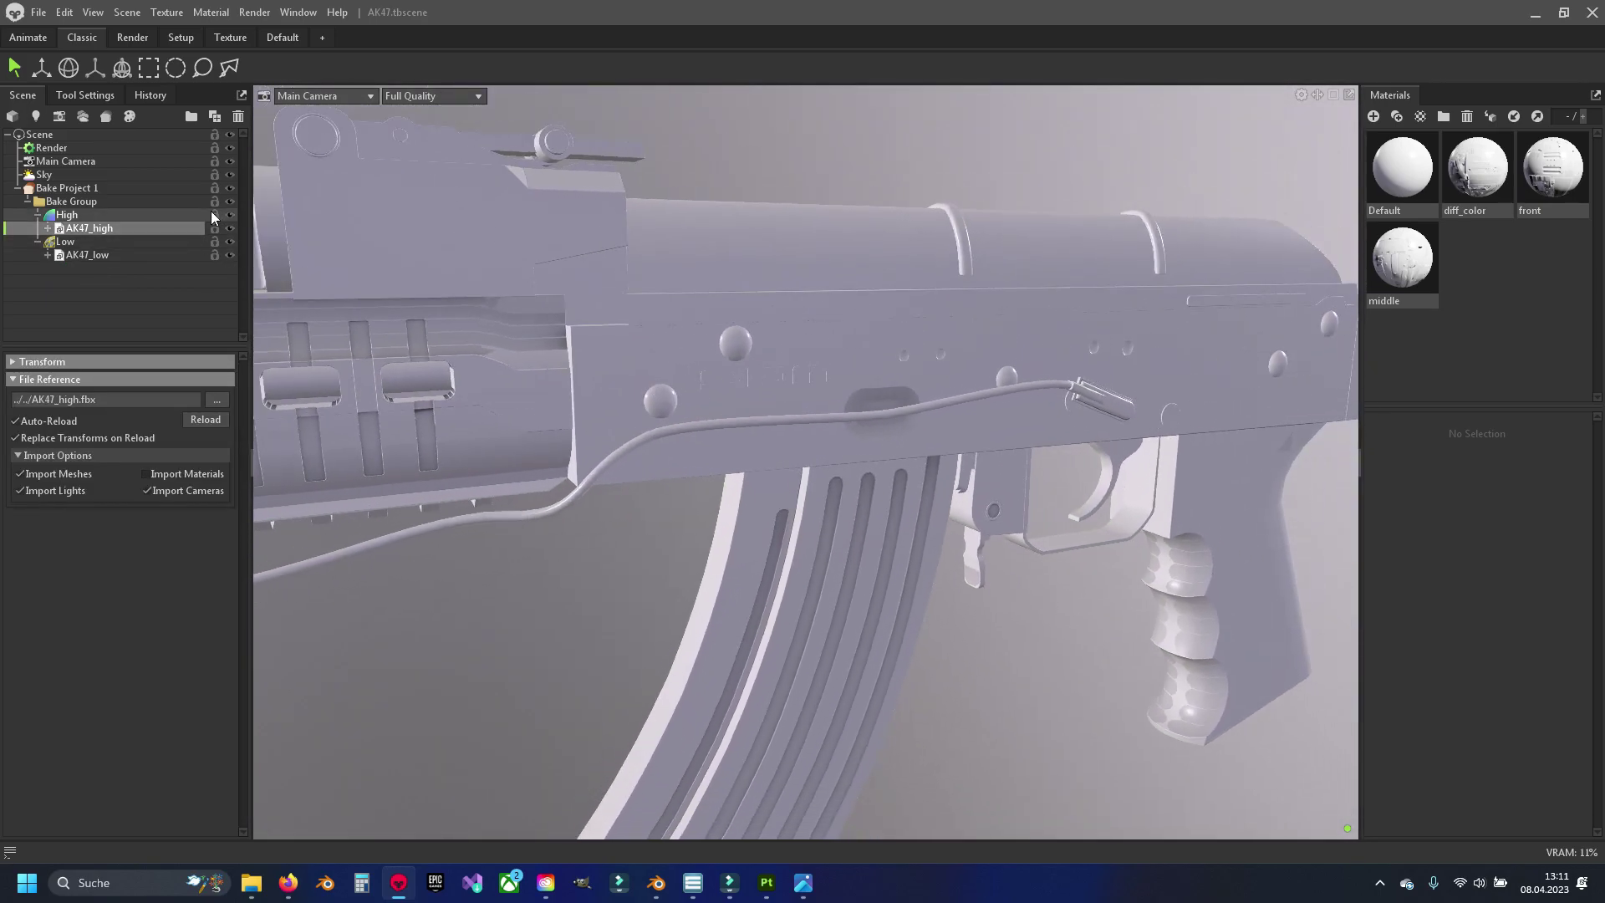
left_click(229, 215)
left_click(66, 188)
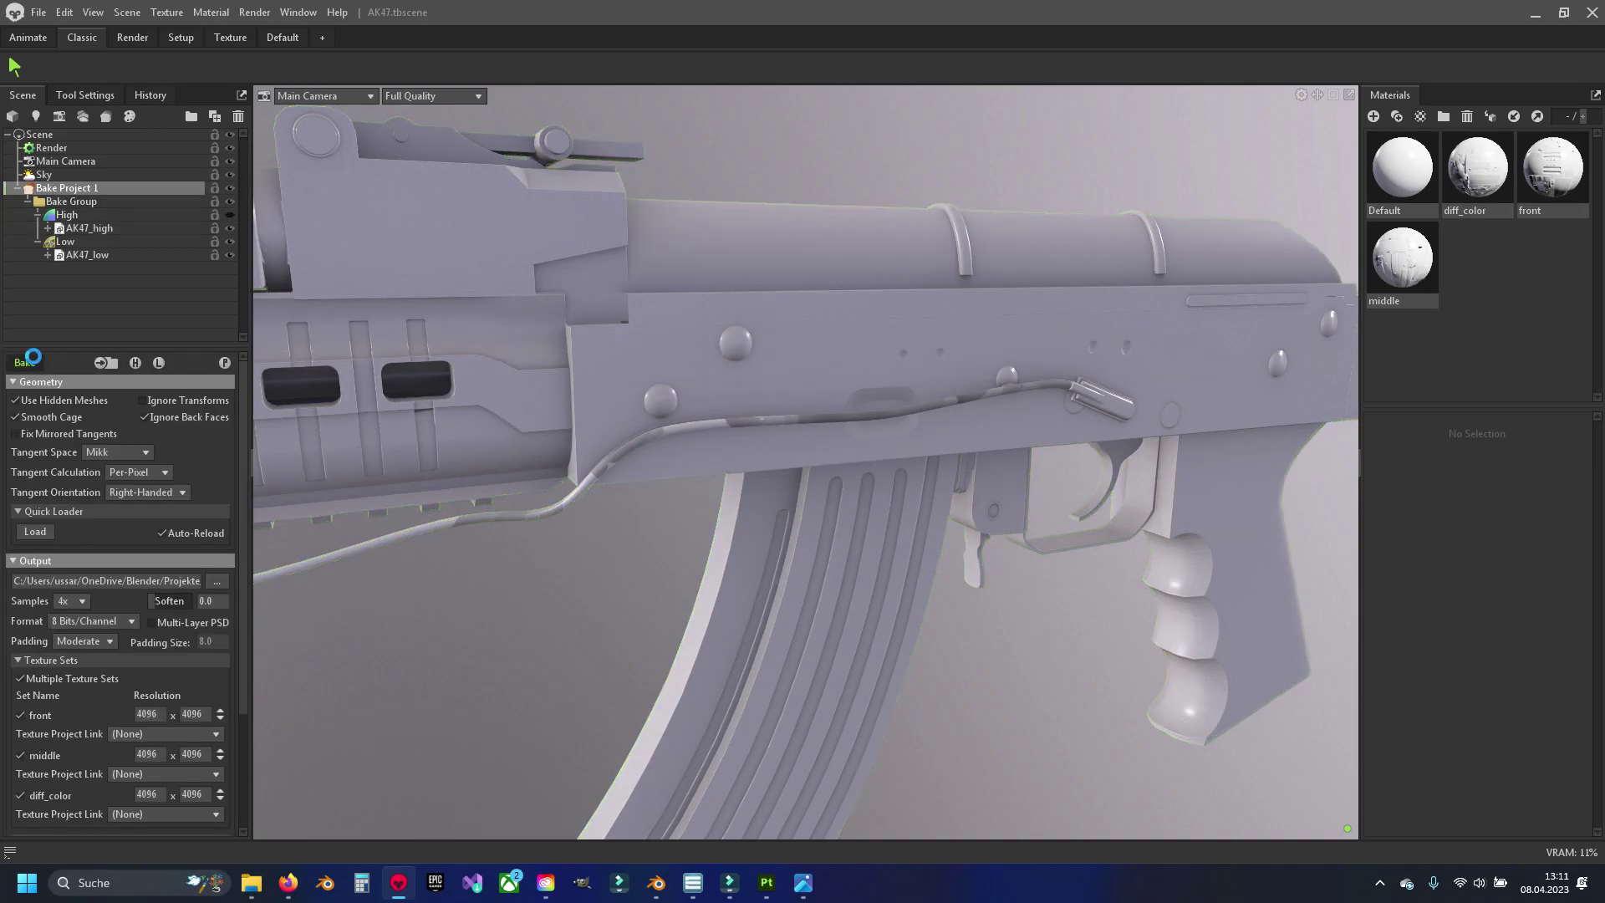
left_click(224, 363)
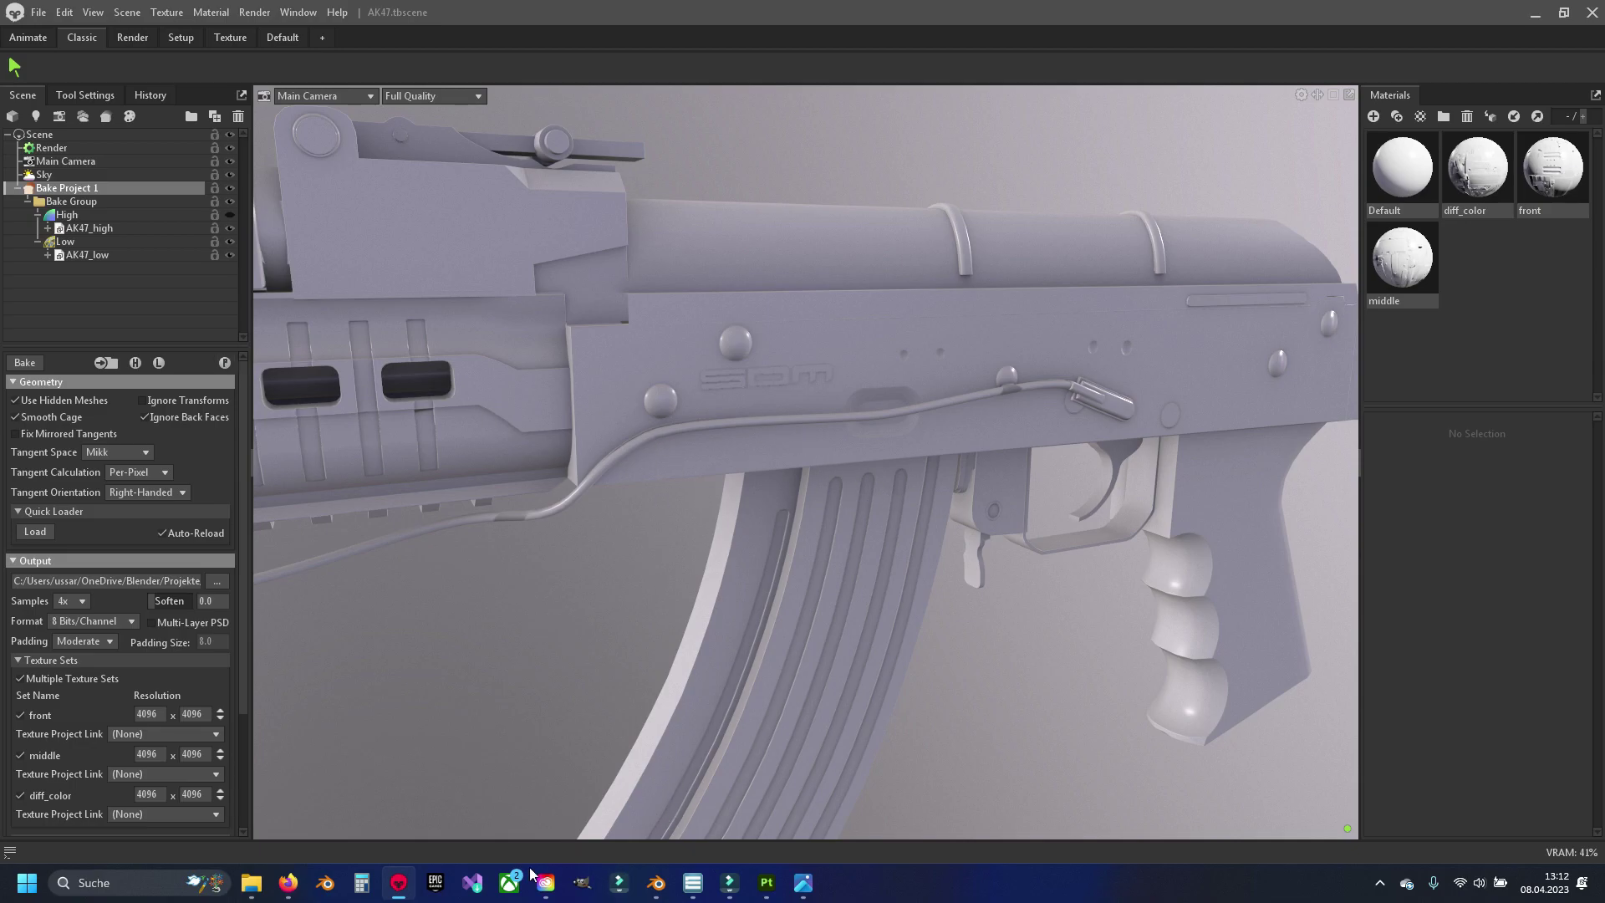
left_click(767, 883)
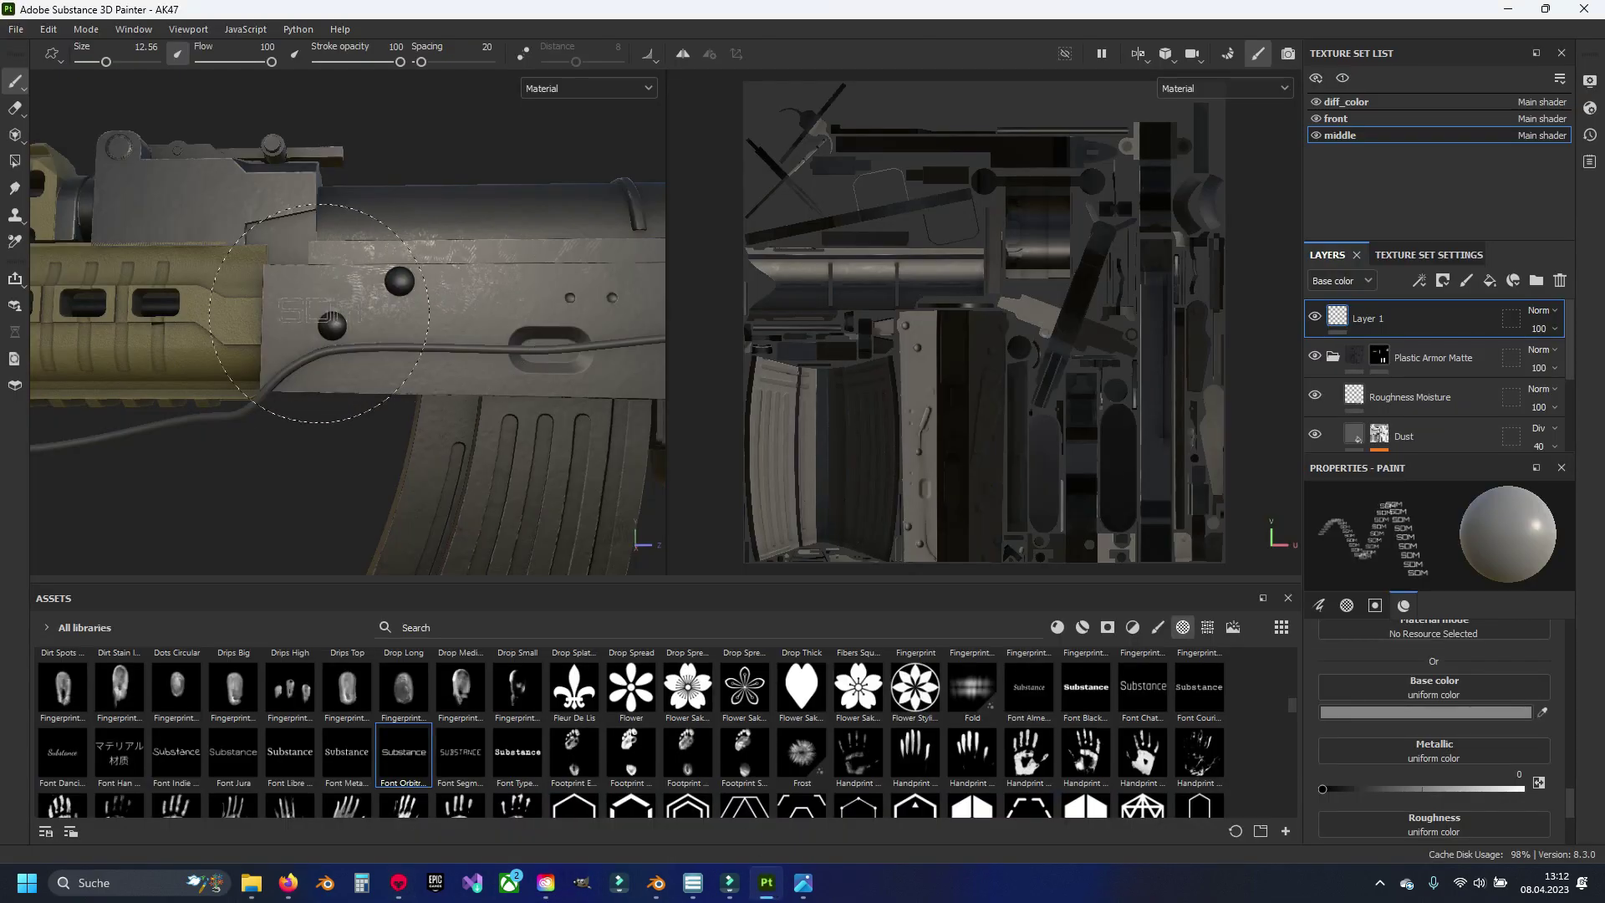
Step: Replace the project mesh with AK47_low.fbx from the AK folder in Project Configuration
left_click(55, 38)
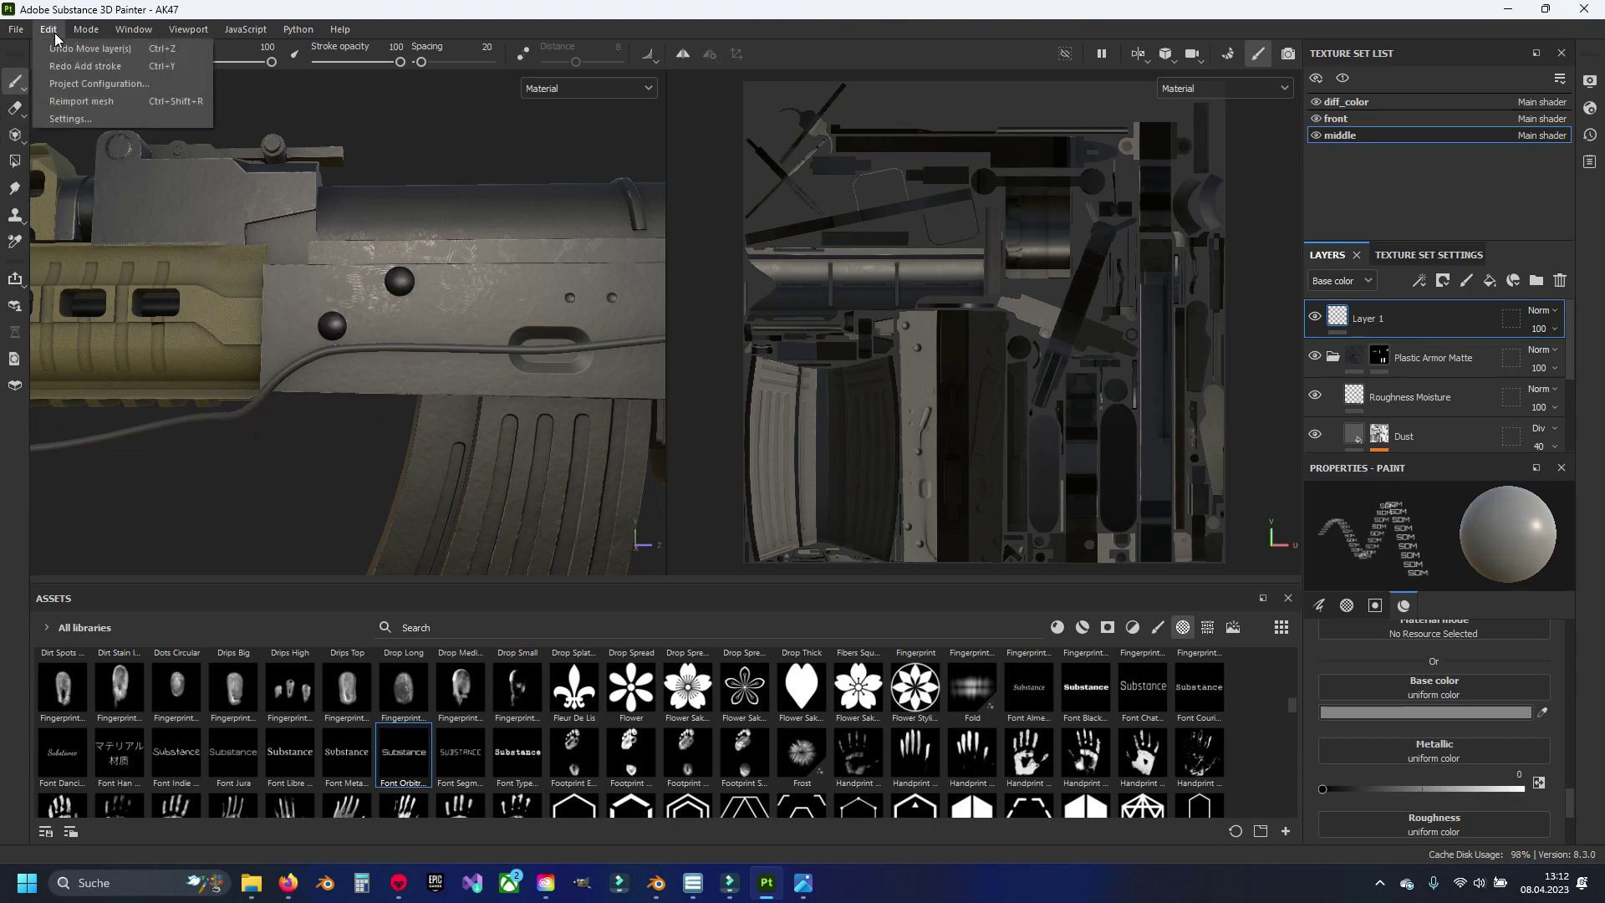
left_click(93, 94)
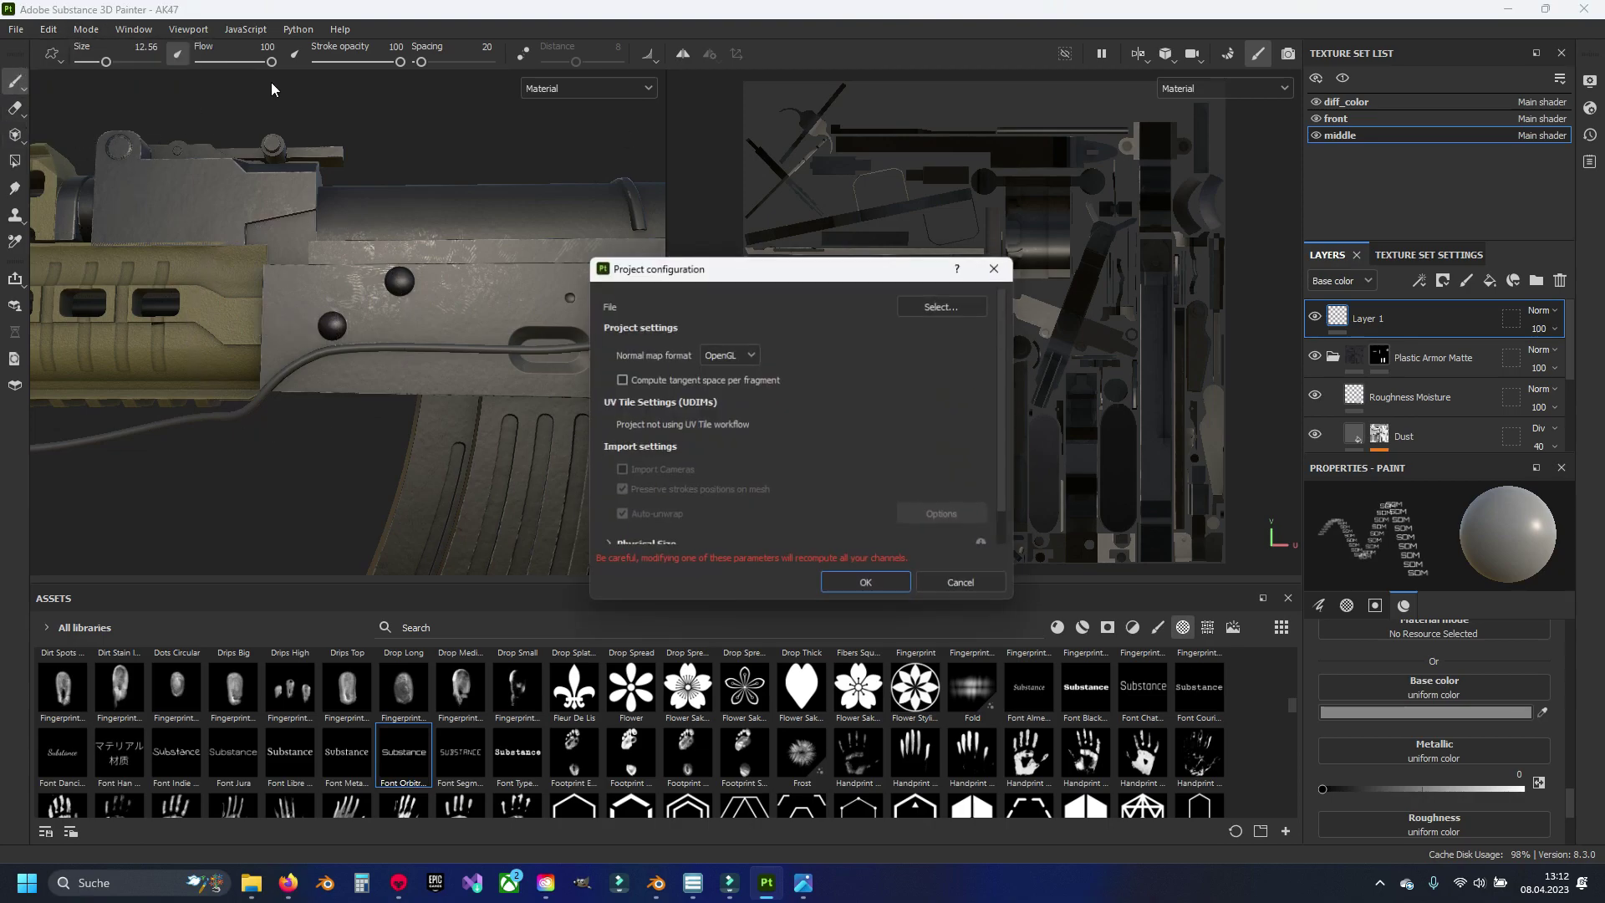
left_click(958, 305)
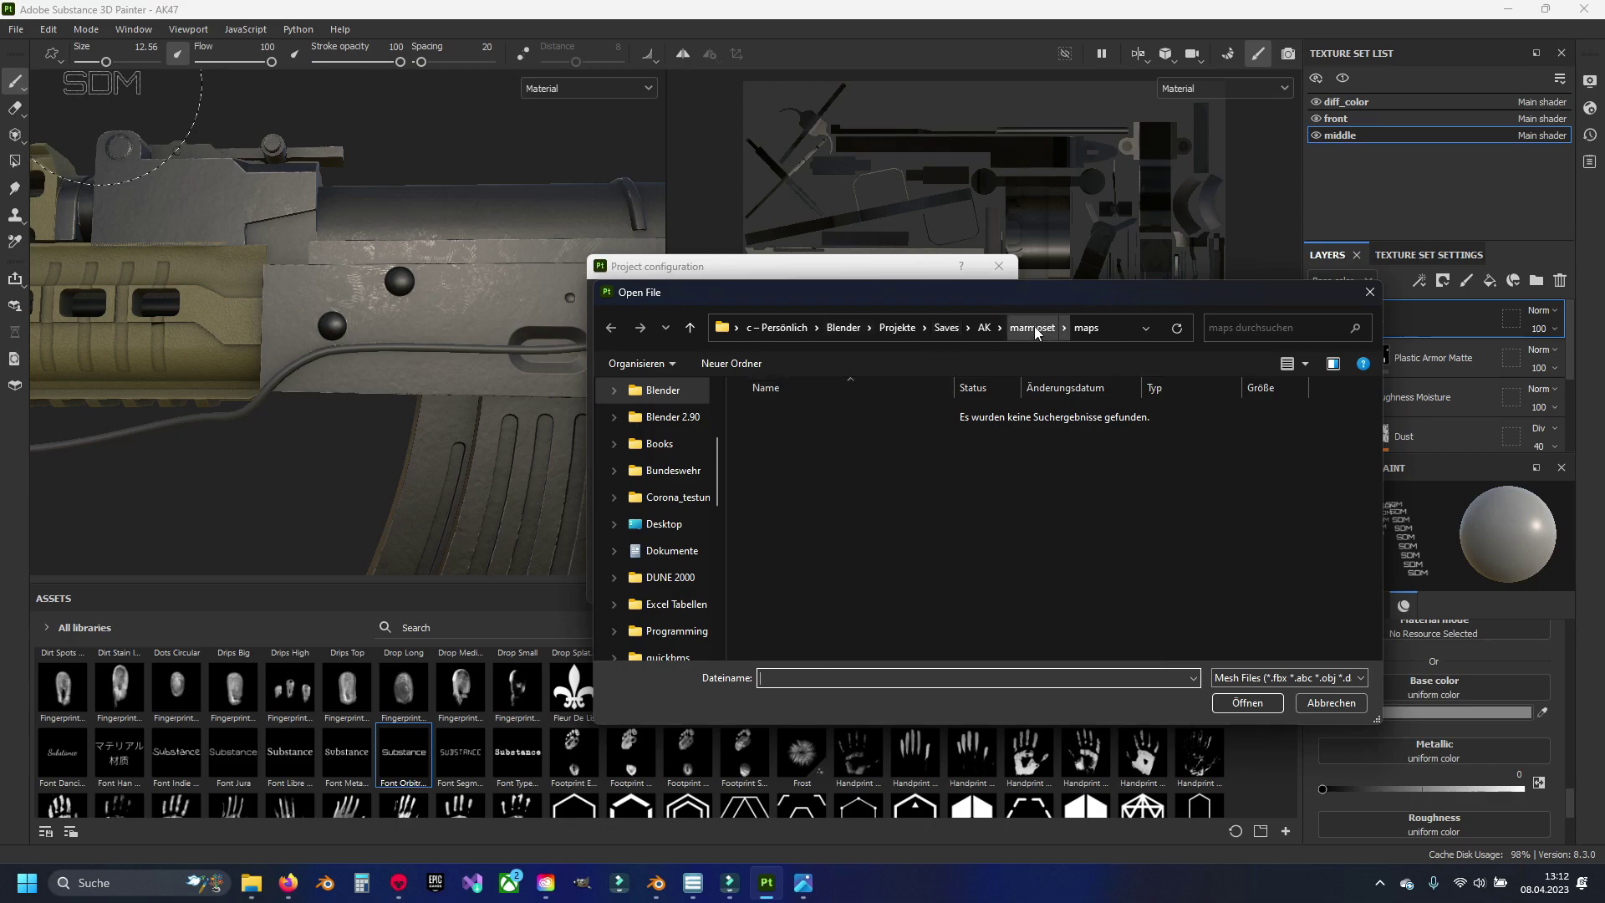
left_click(984, 328)
left_click(792, 491)
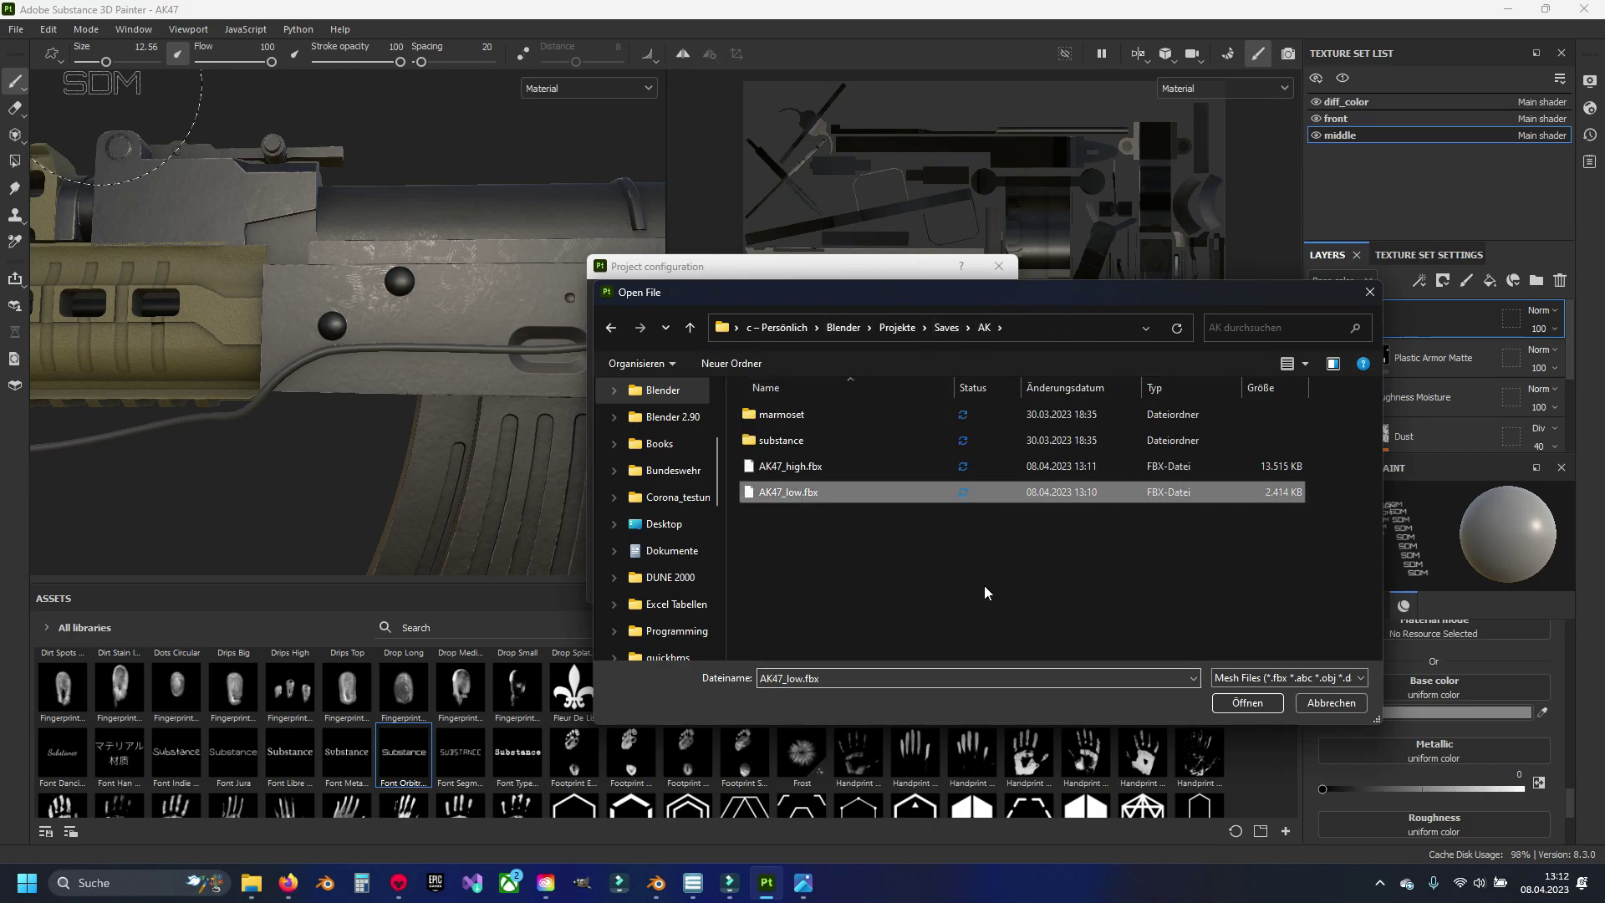
left_click(1246, 702)
left_click(886, 590)
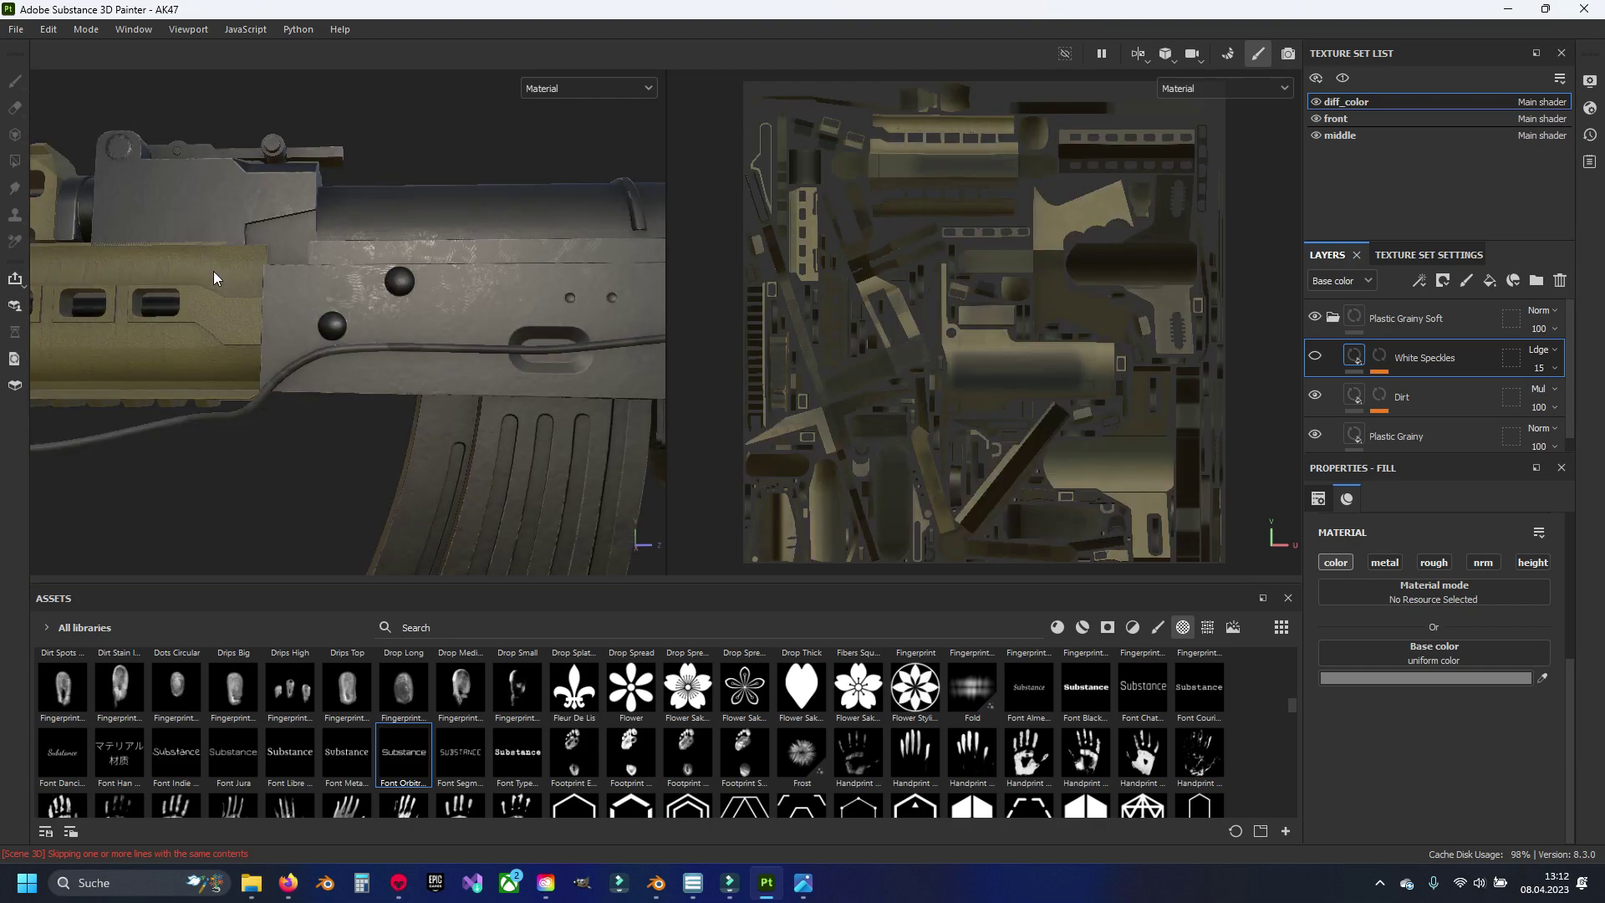
Step: Filter the asset library to textures and search for 'diff'
left_click_drag(213, 271, 231, 289, "alt")
scroll(233, 290, "up", 2)
scroll(234, 291, "up", 1)
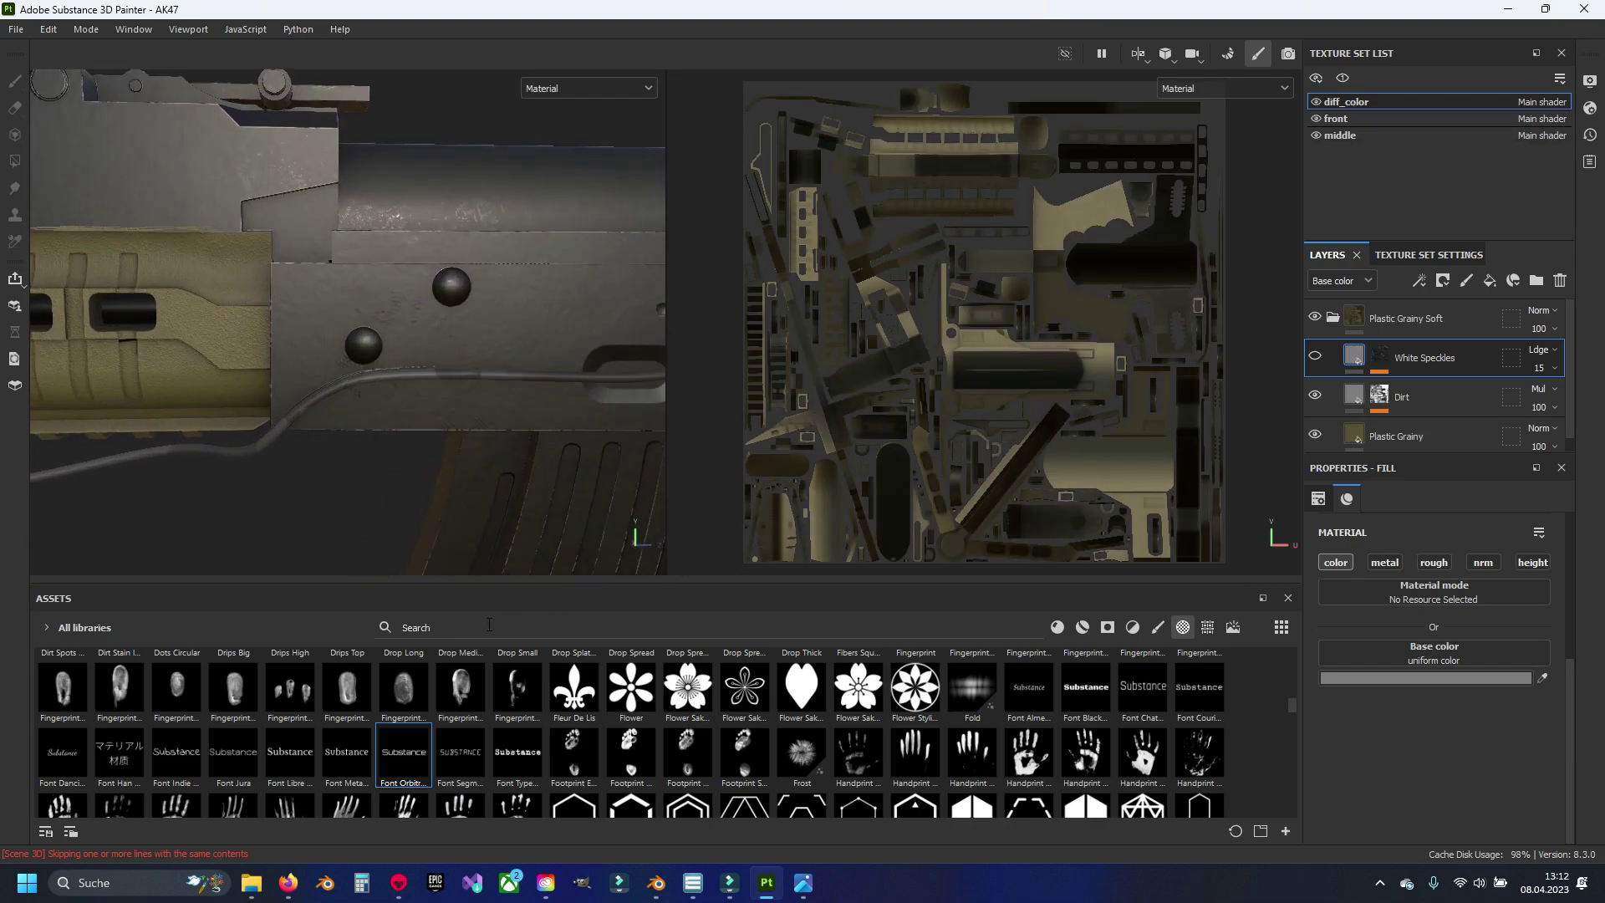
left_click(1204, 627)
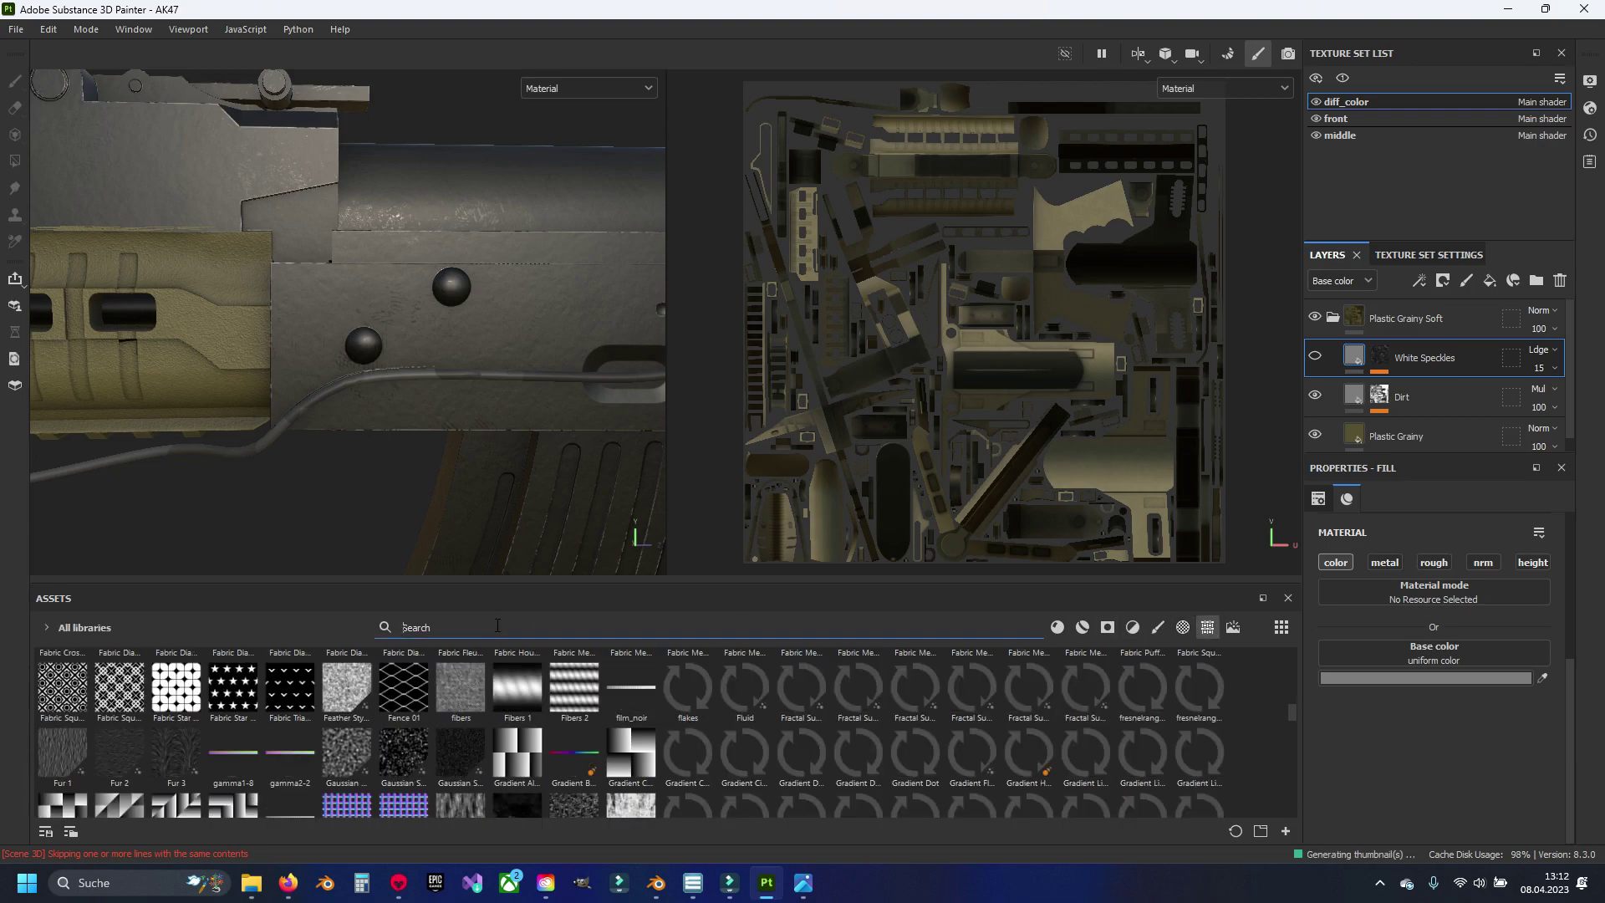
left_click(499, 625)
type("diff")
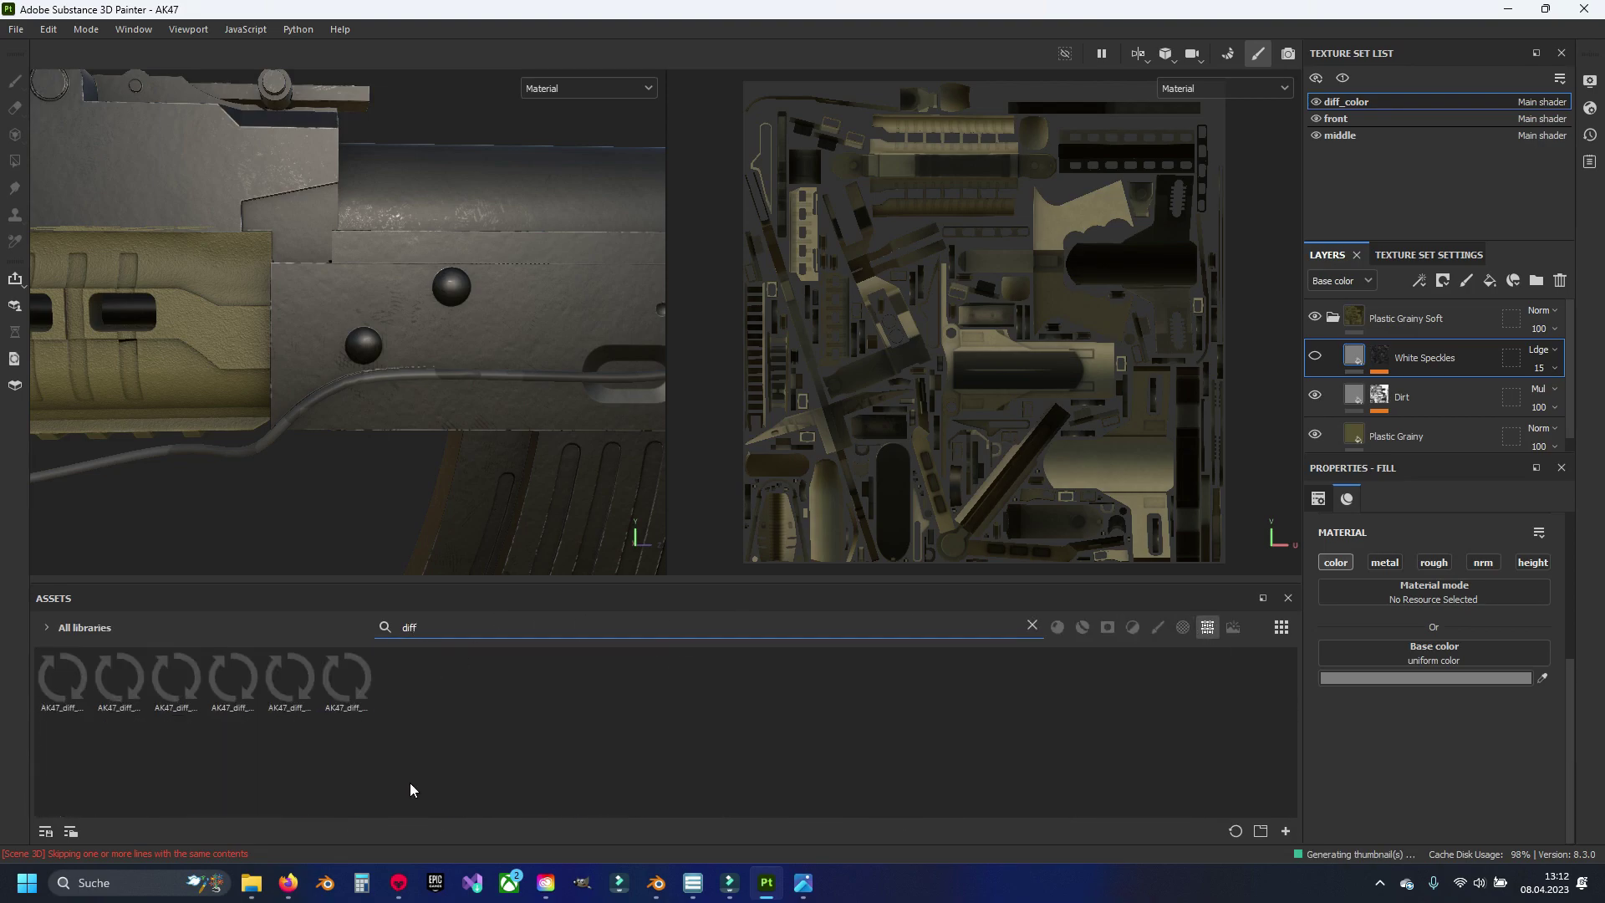
Step: Reload all six AK47 diff maps, from AK47_diff_color_ao to AK47_diff_color_thickness
right_click(55, 692)
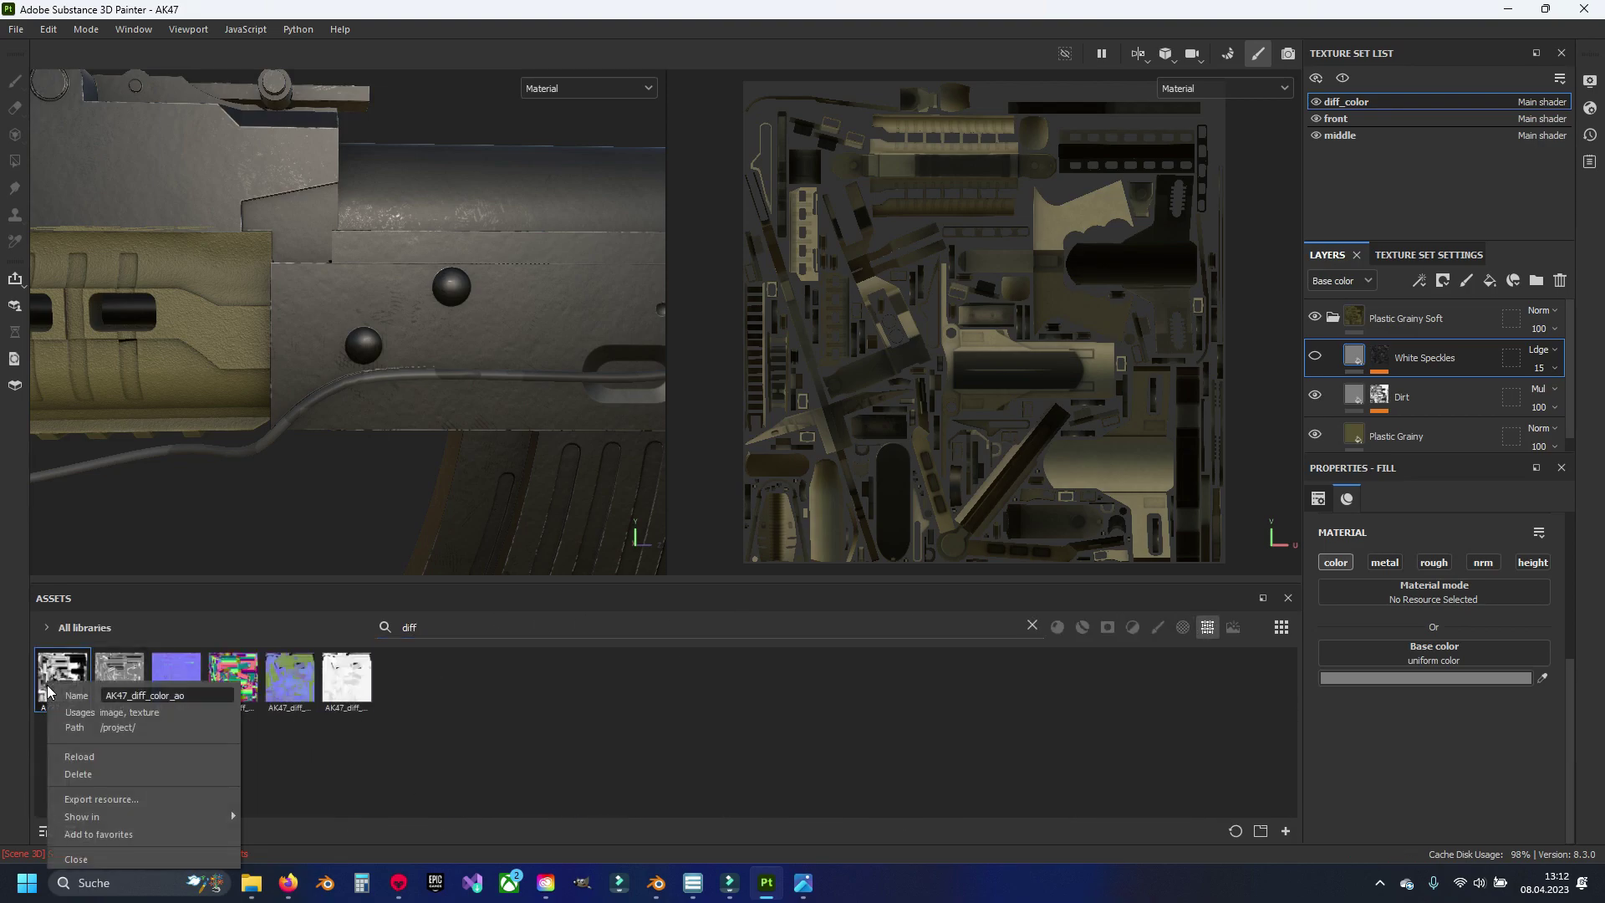
left_click(125, 761)
right_click(102, 687)
left_click(149, 749)
right_click(164, 687)
left_click(209, 759)
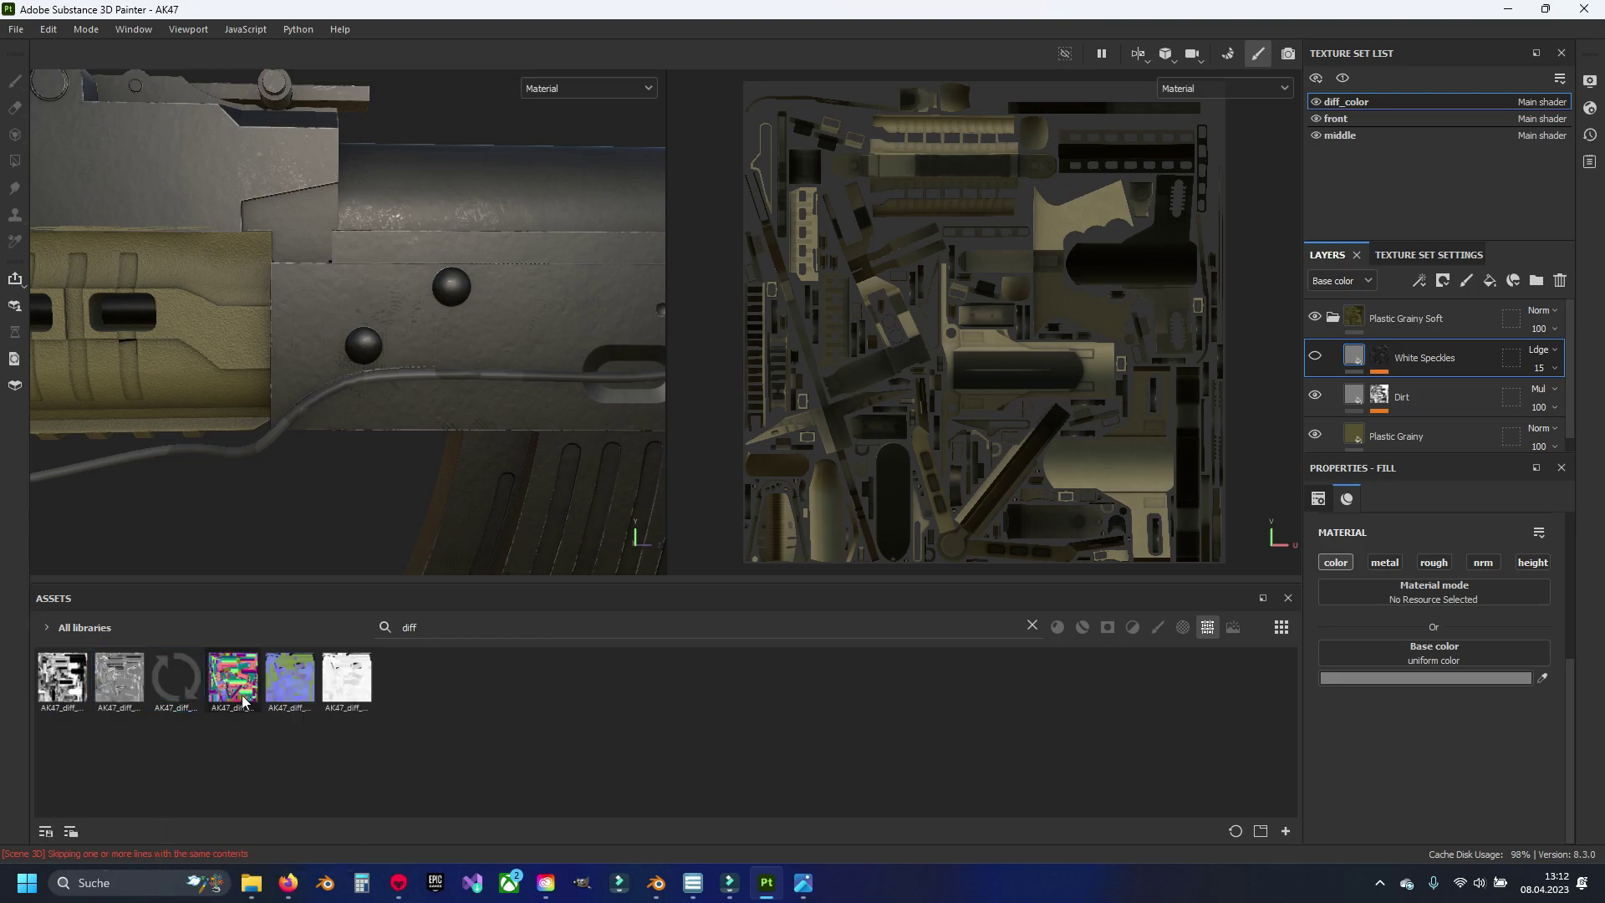
right_click(242, 694)
left_click(281, 756)
right_click(296, 694)
left_click(345, 754)
right_click(351, 699)
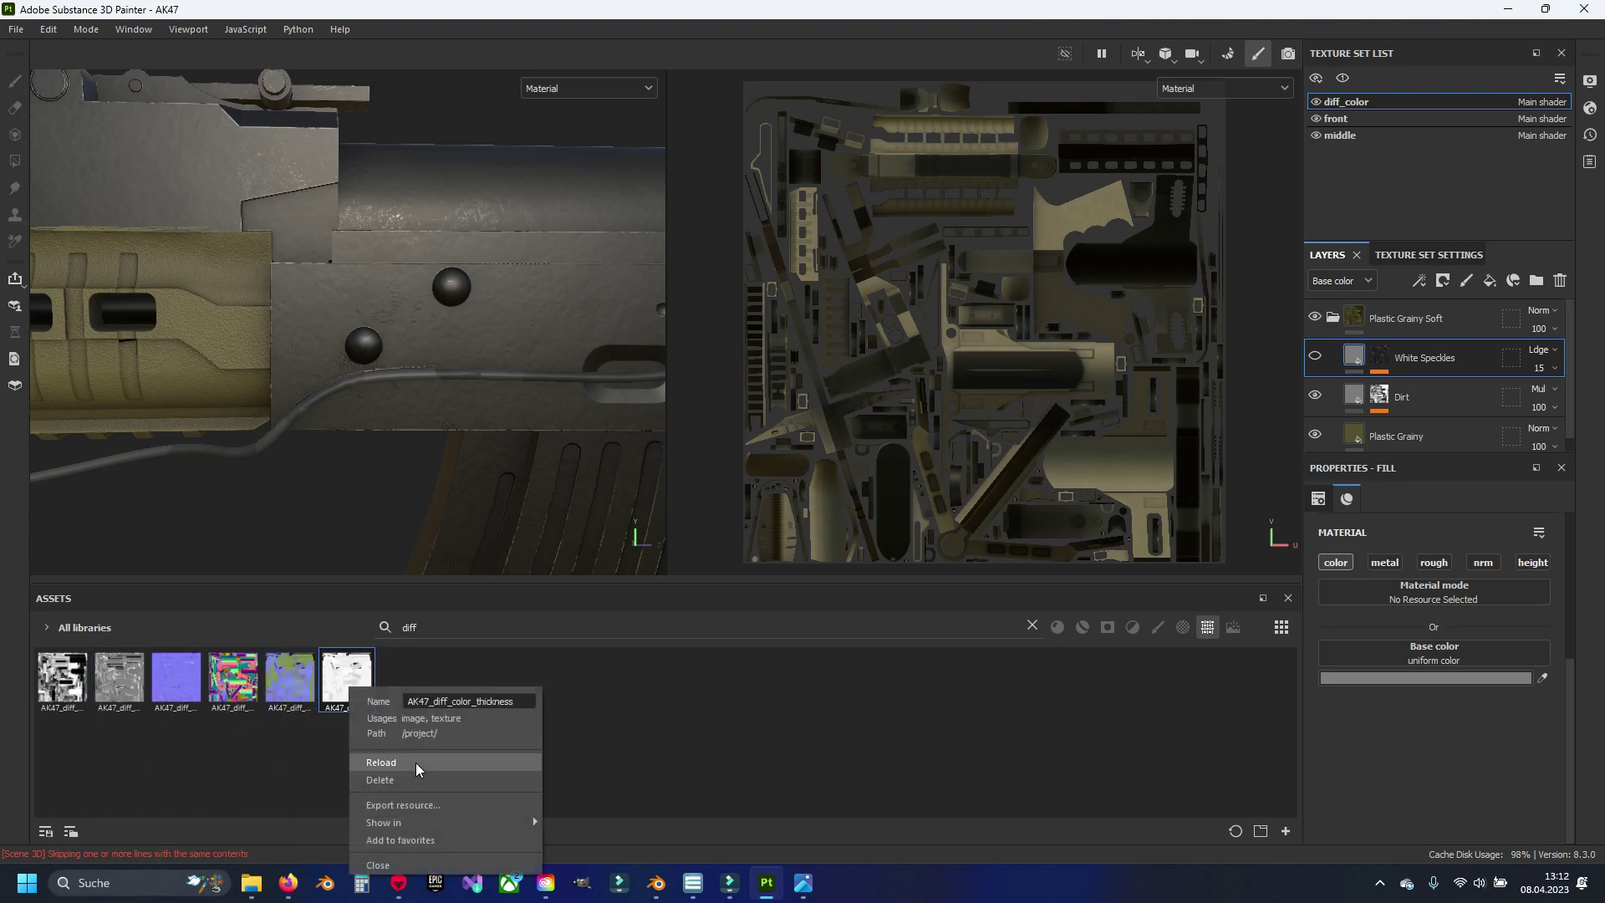
left_click(413, 759)
Step: Search 'front' and reload the AK47 front maps, including normal and position
left_click(474, 629)
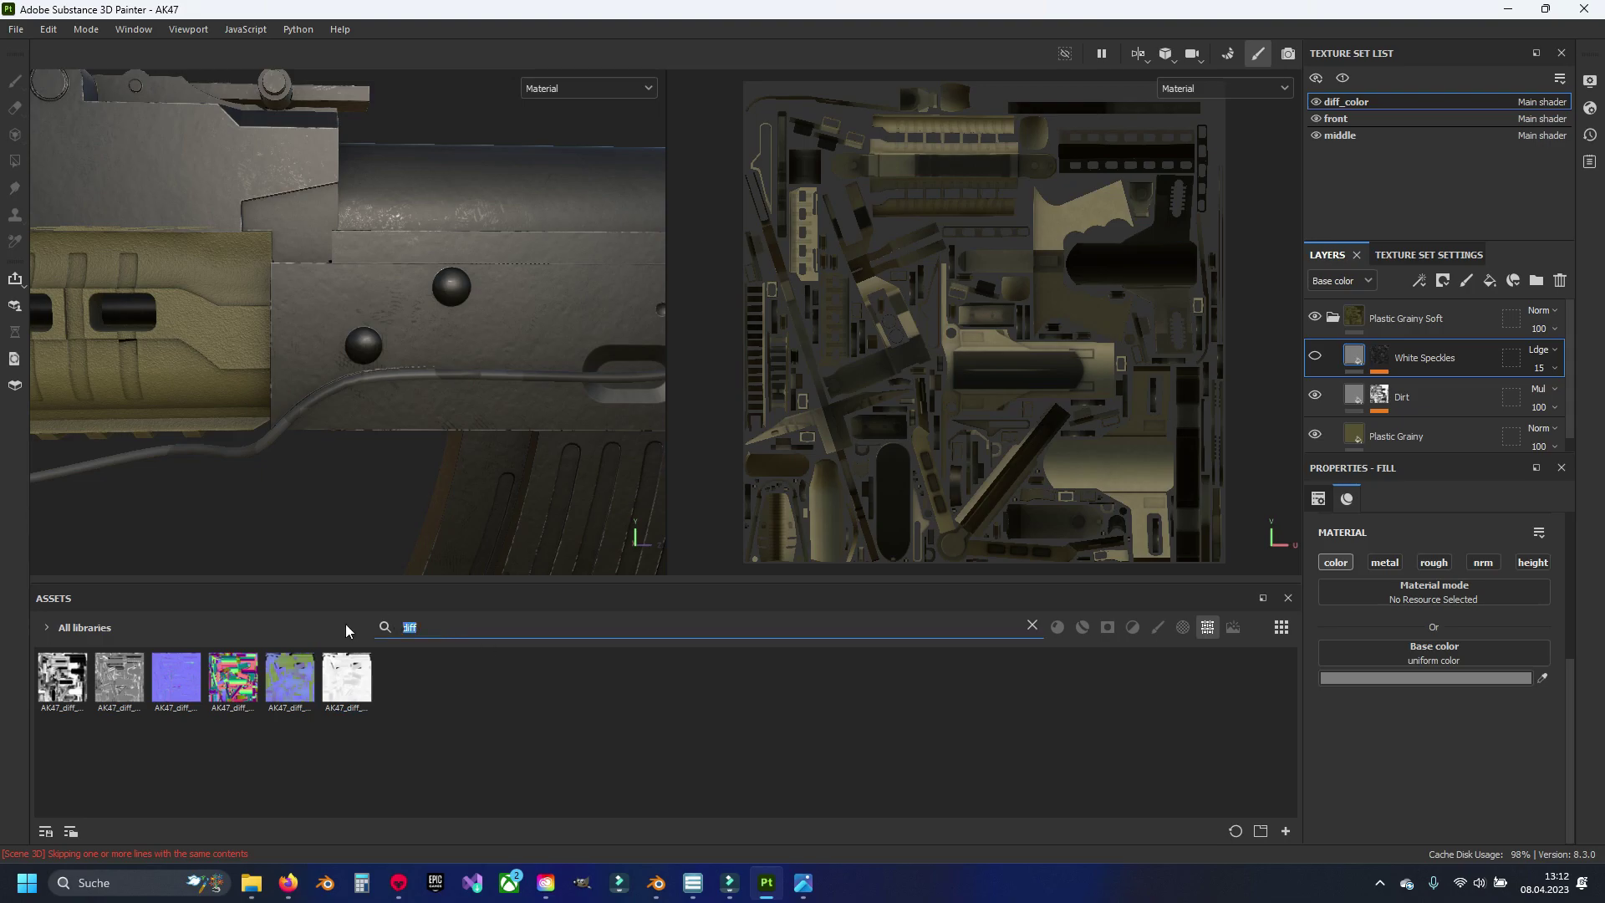
type("front")
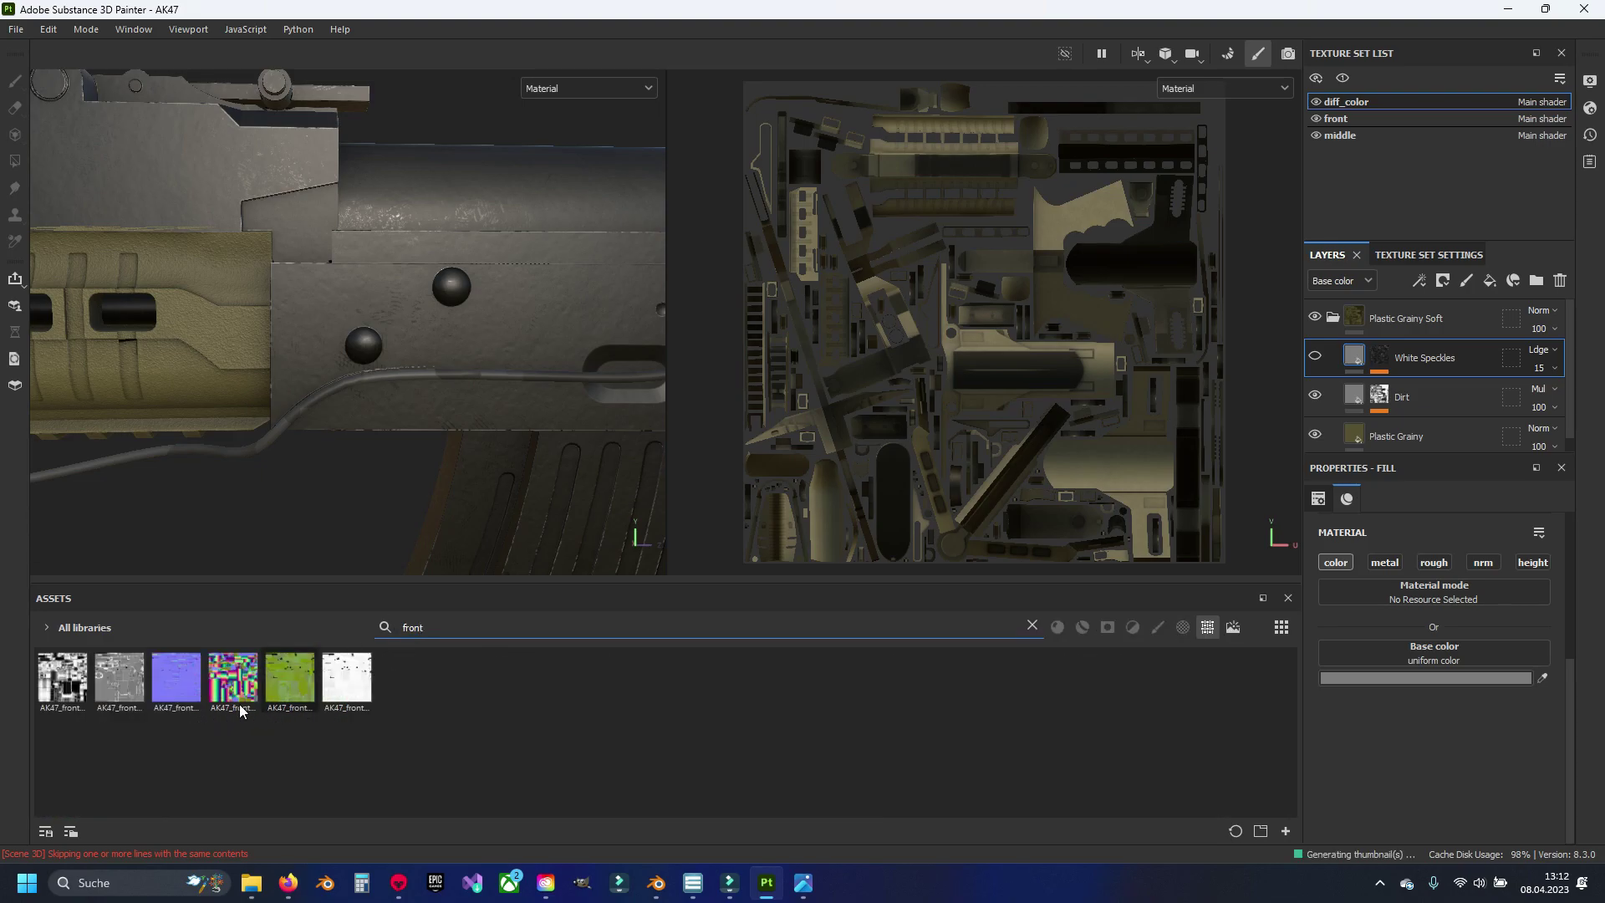
right_click(70, 677)
right_click(127, 685)
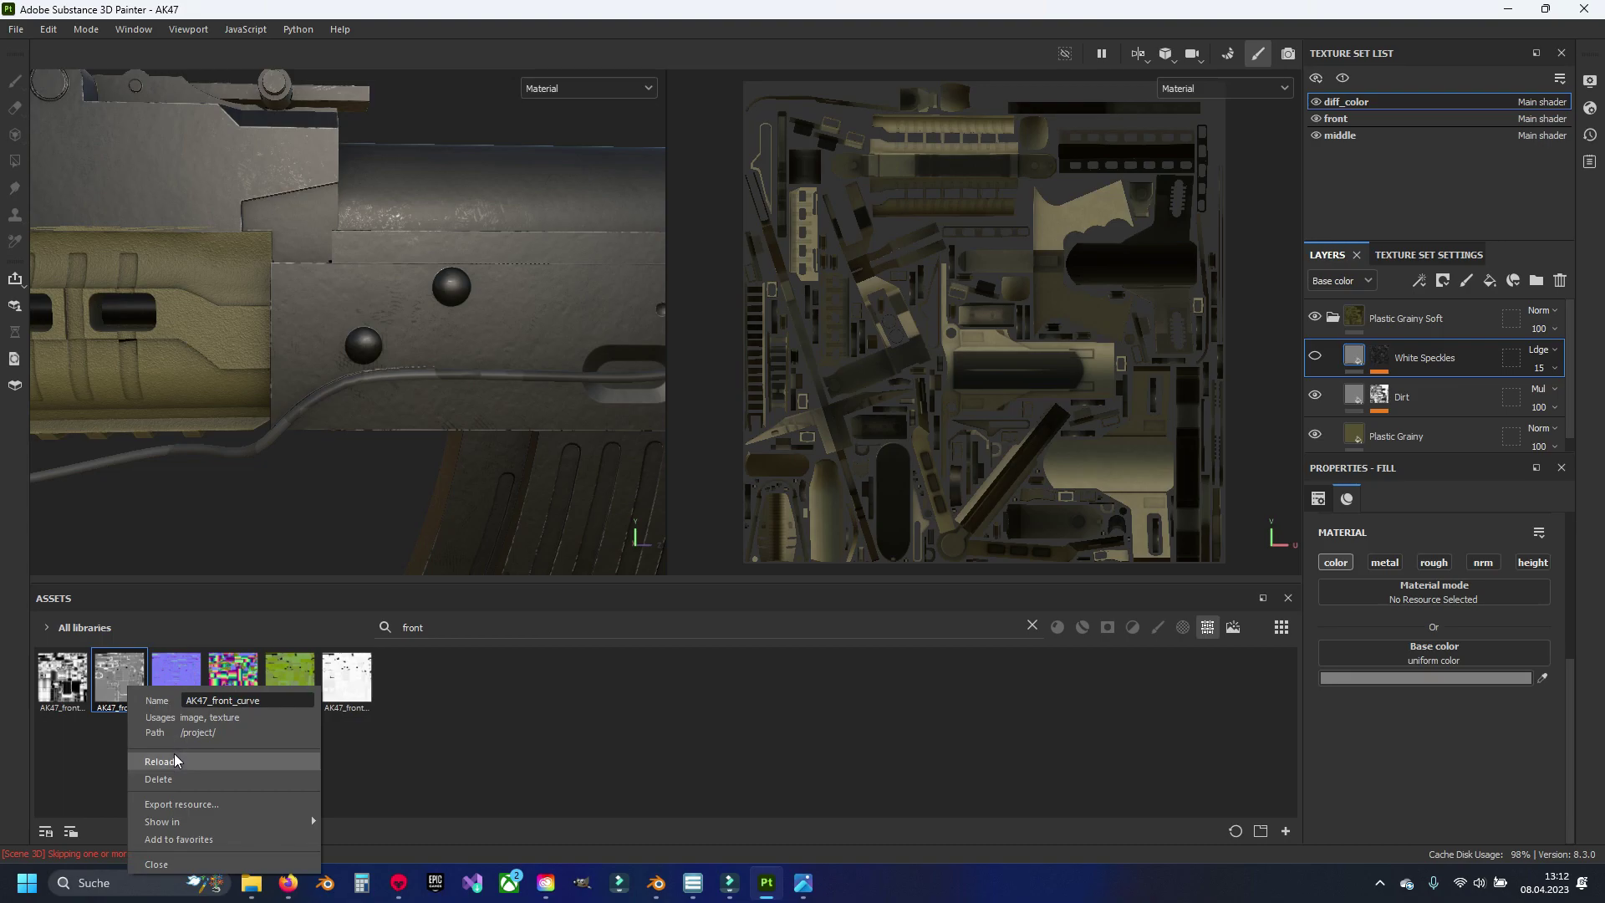
right_click(182, 695)
right_click(134, 694)
right_click(201, 662)
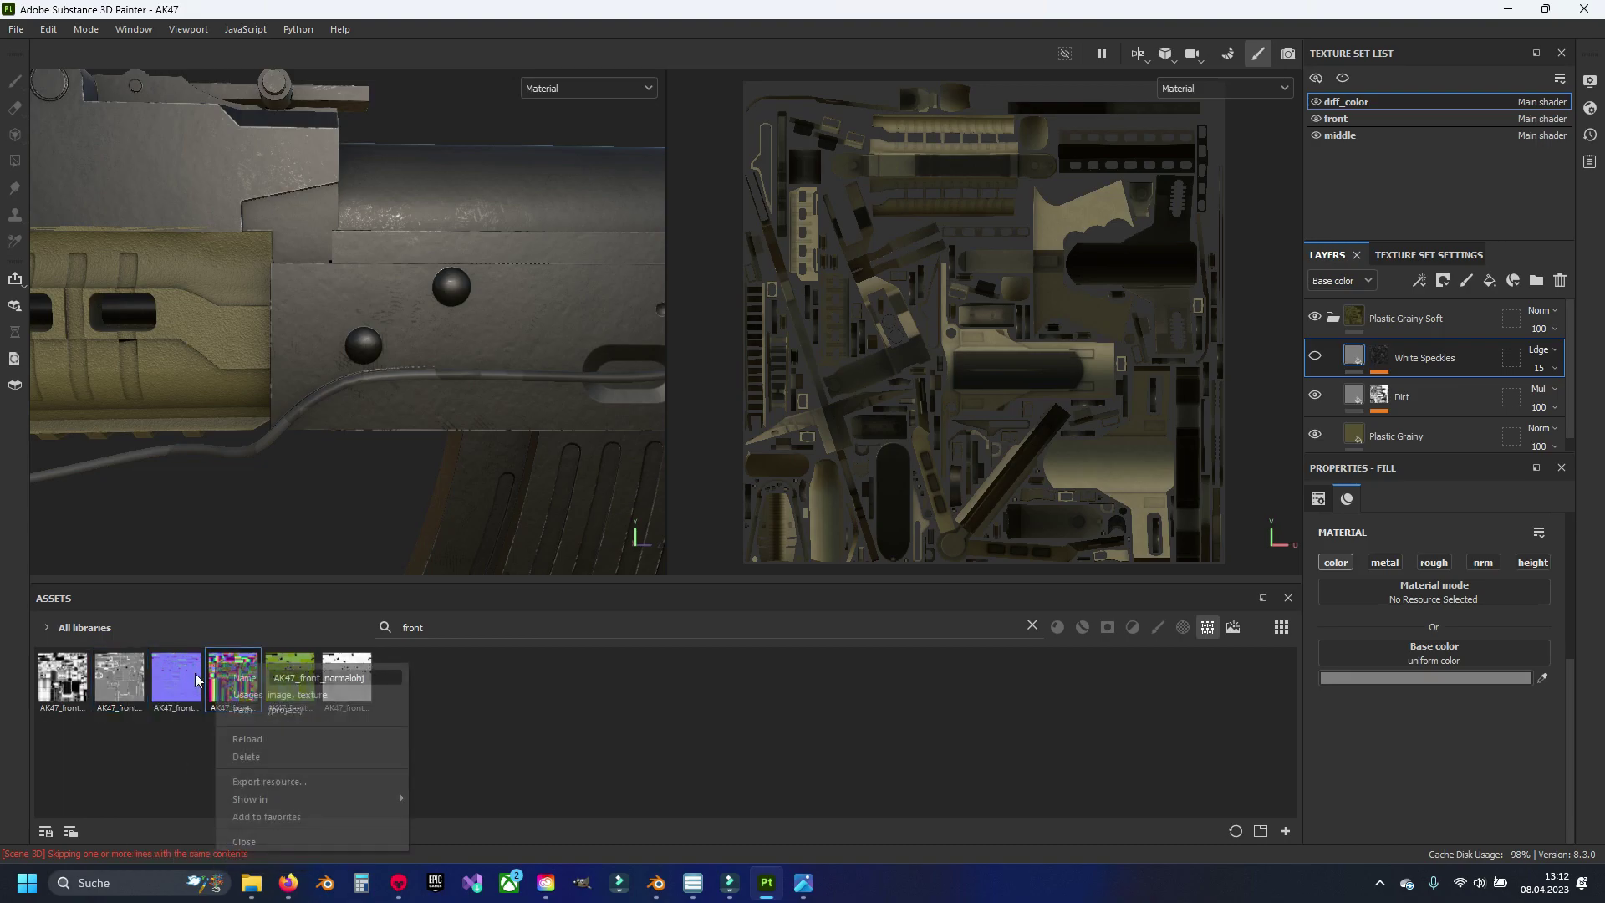
left_click(241, 744)
right_click(236, 661)
left_click(272, 731)
right_click(285, 675)
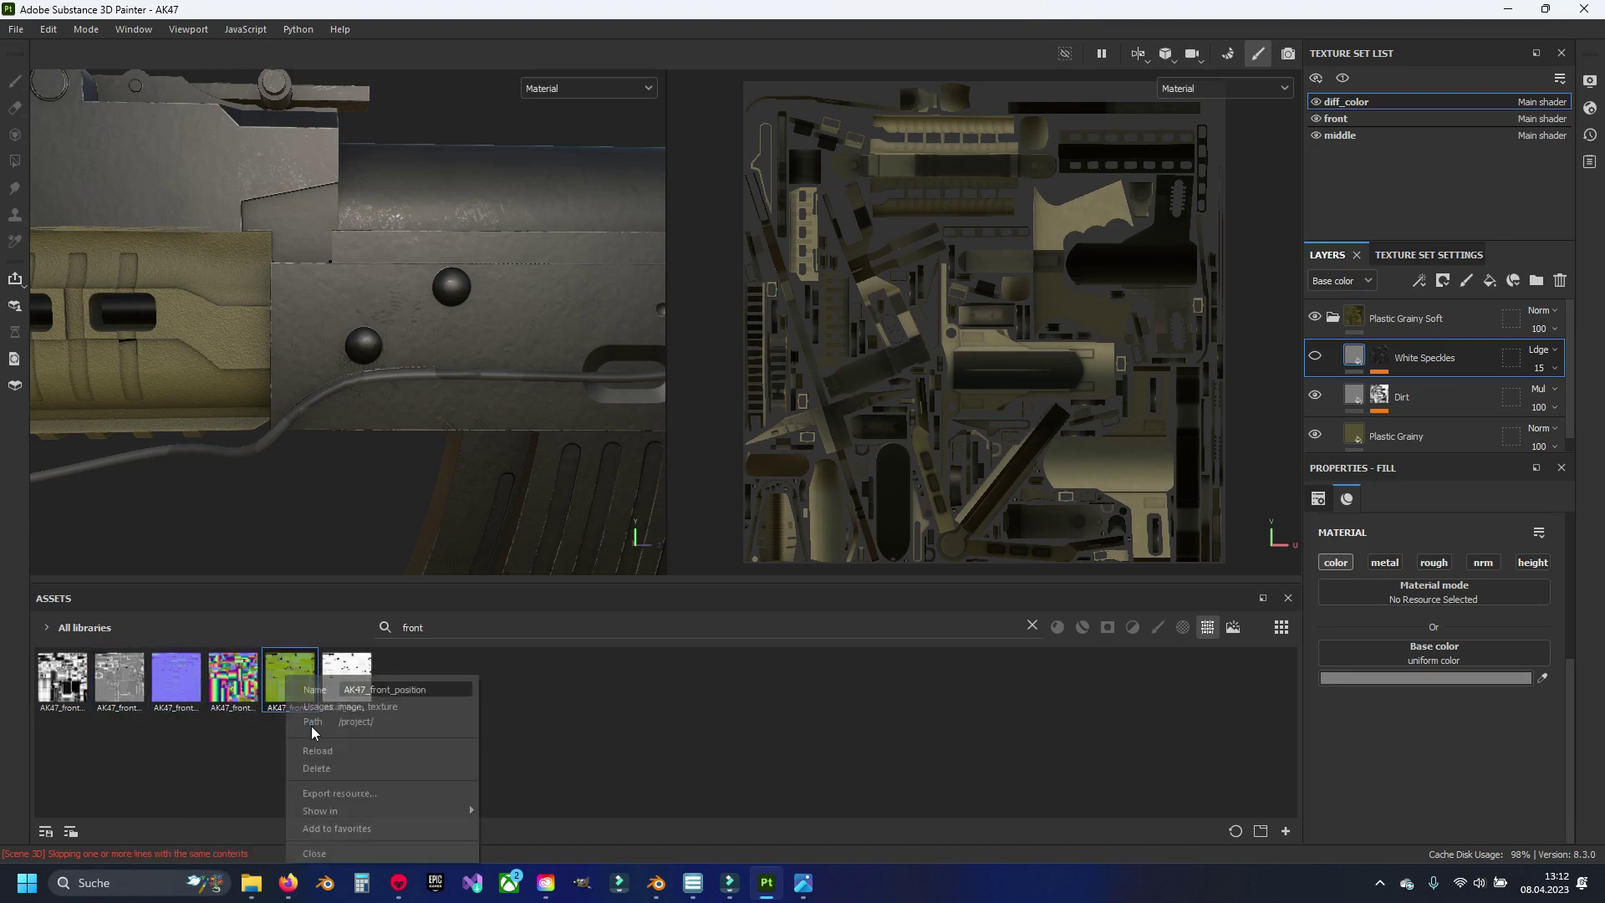
left_click(329, 754)
right_click(351, 669)
key("Escape")
Step: Search 'midd' and reload the AK47 middle maps, including AK47_middle_curve
double_click(418, 638)
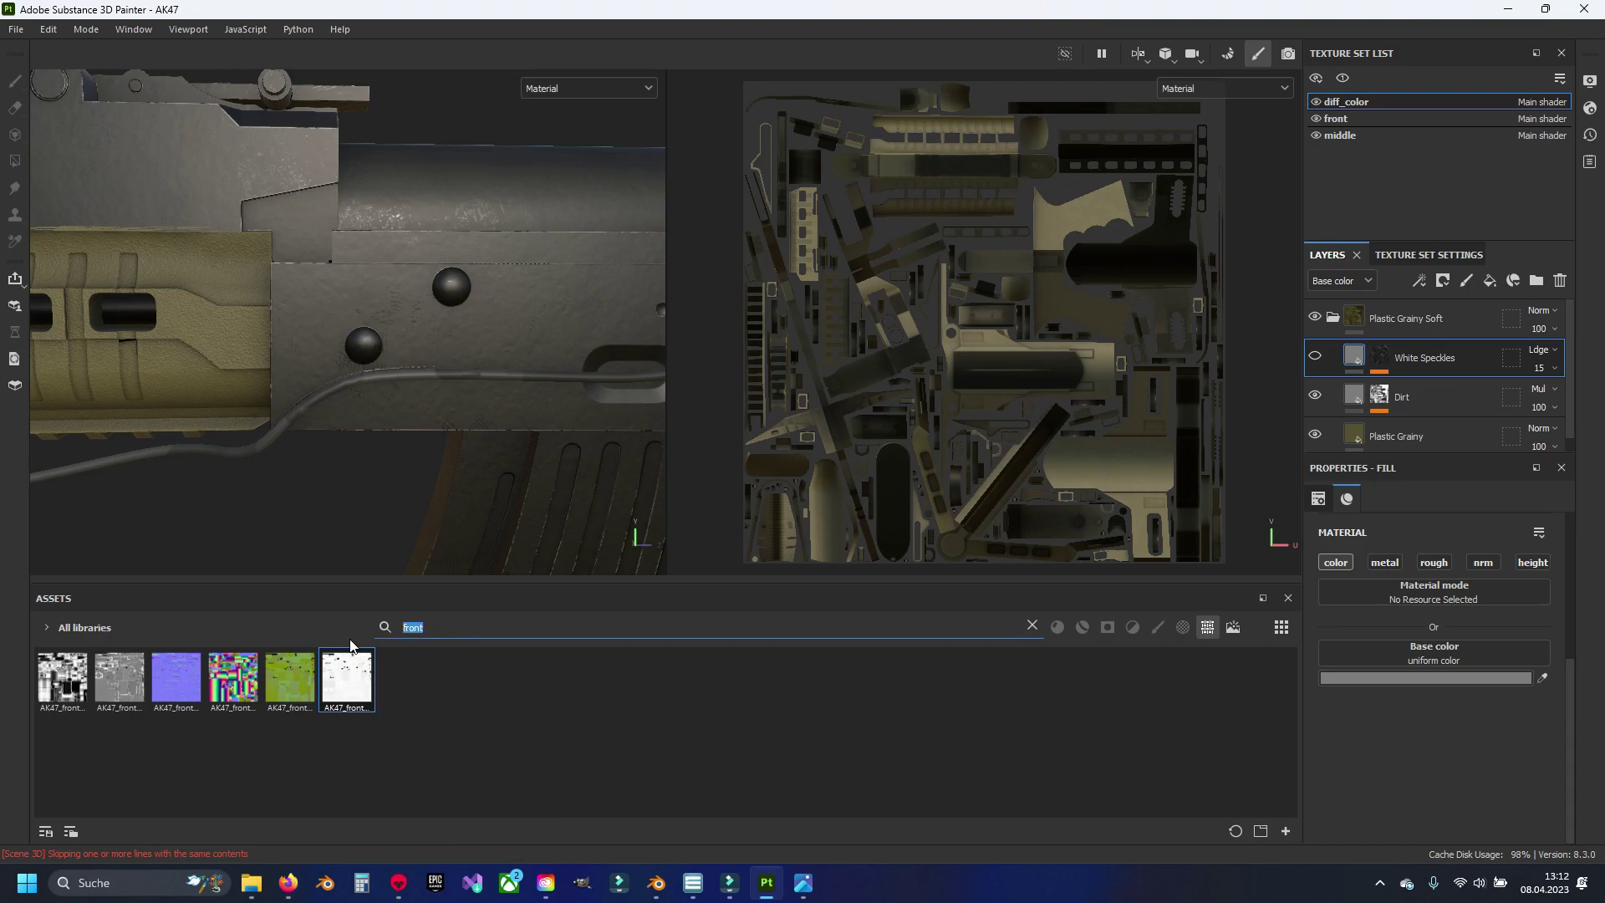
type("midd")
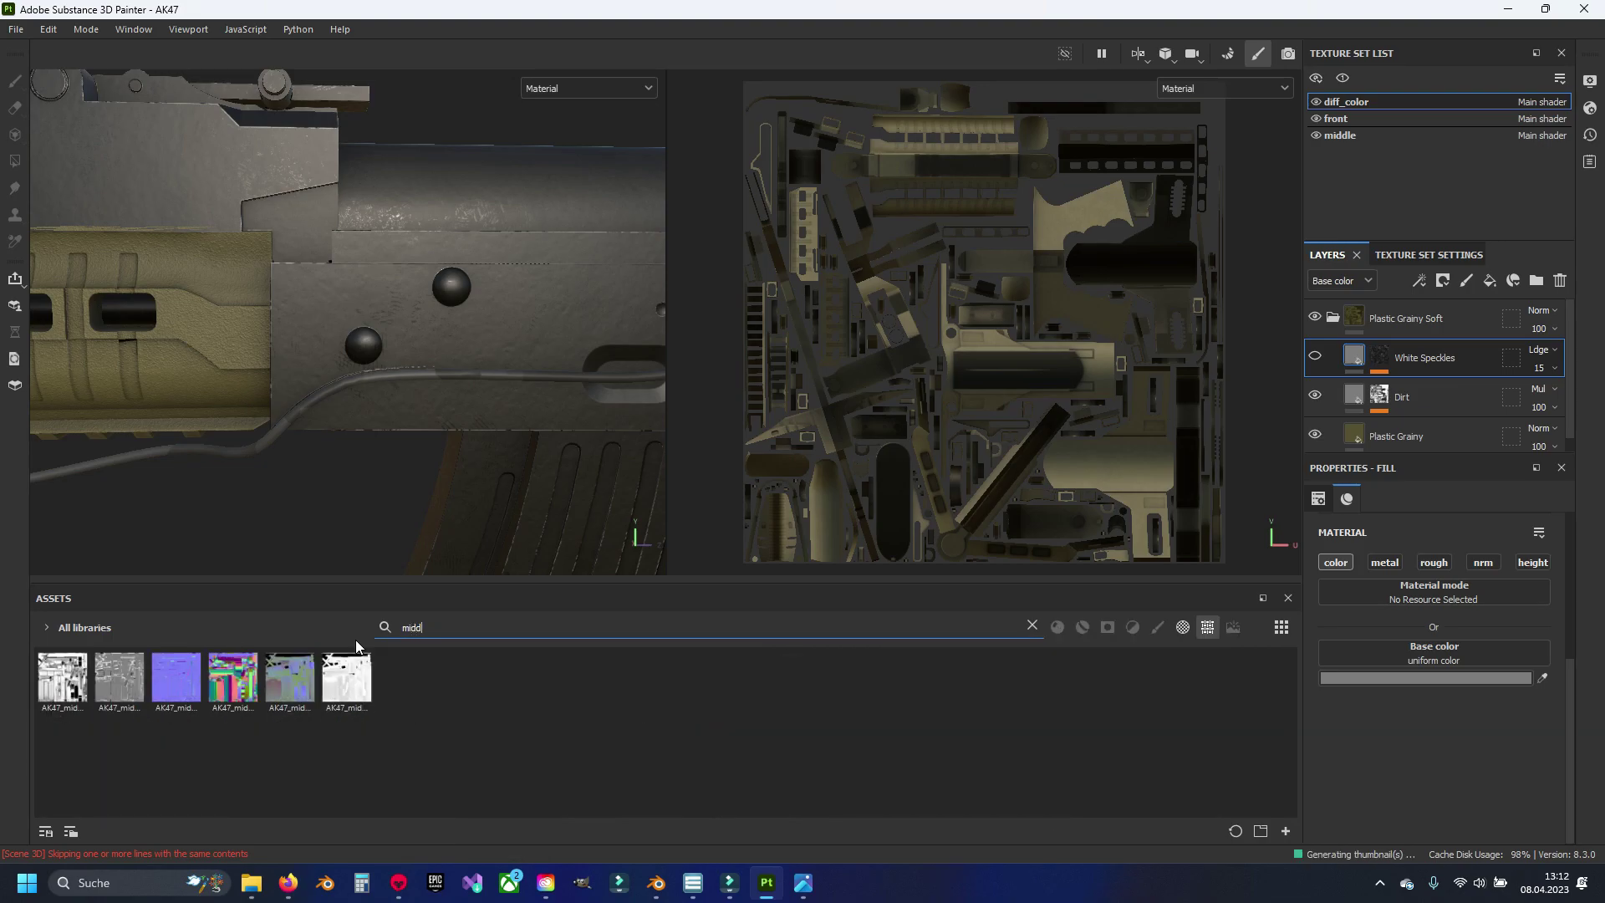
right_click(57, 664)
left_click(112, 706)
right_click(112, 669)
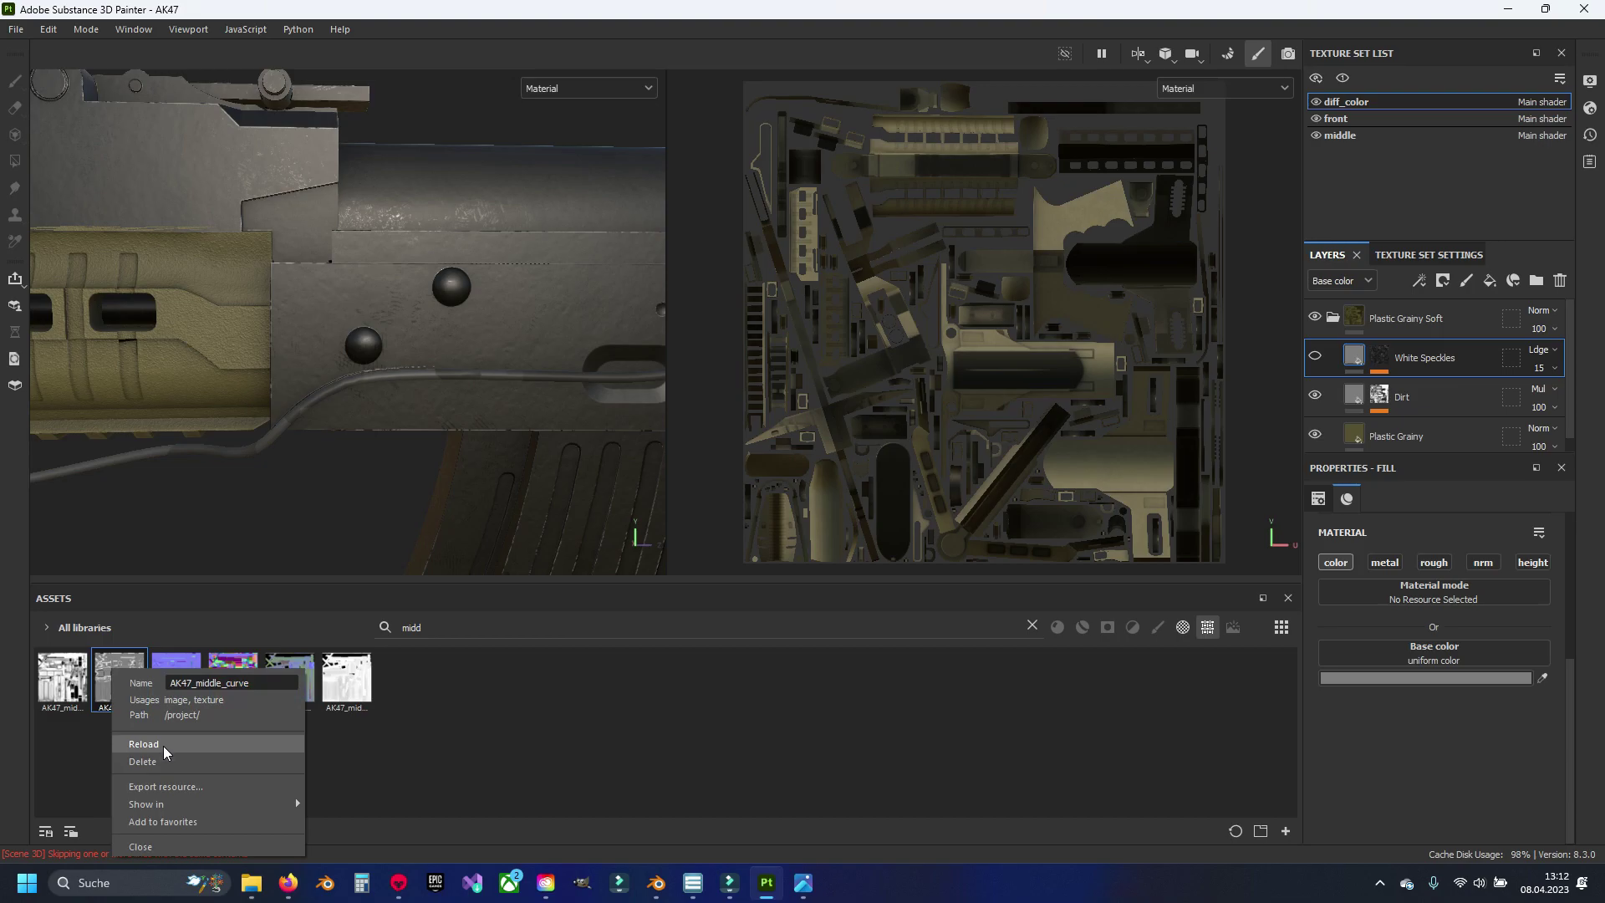
left_click(294, 798)
right_click(163, 690)
left_click(207, 760)
right_click(239, 671)
left_click(291, 682)
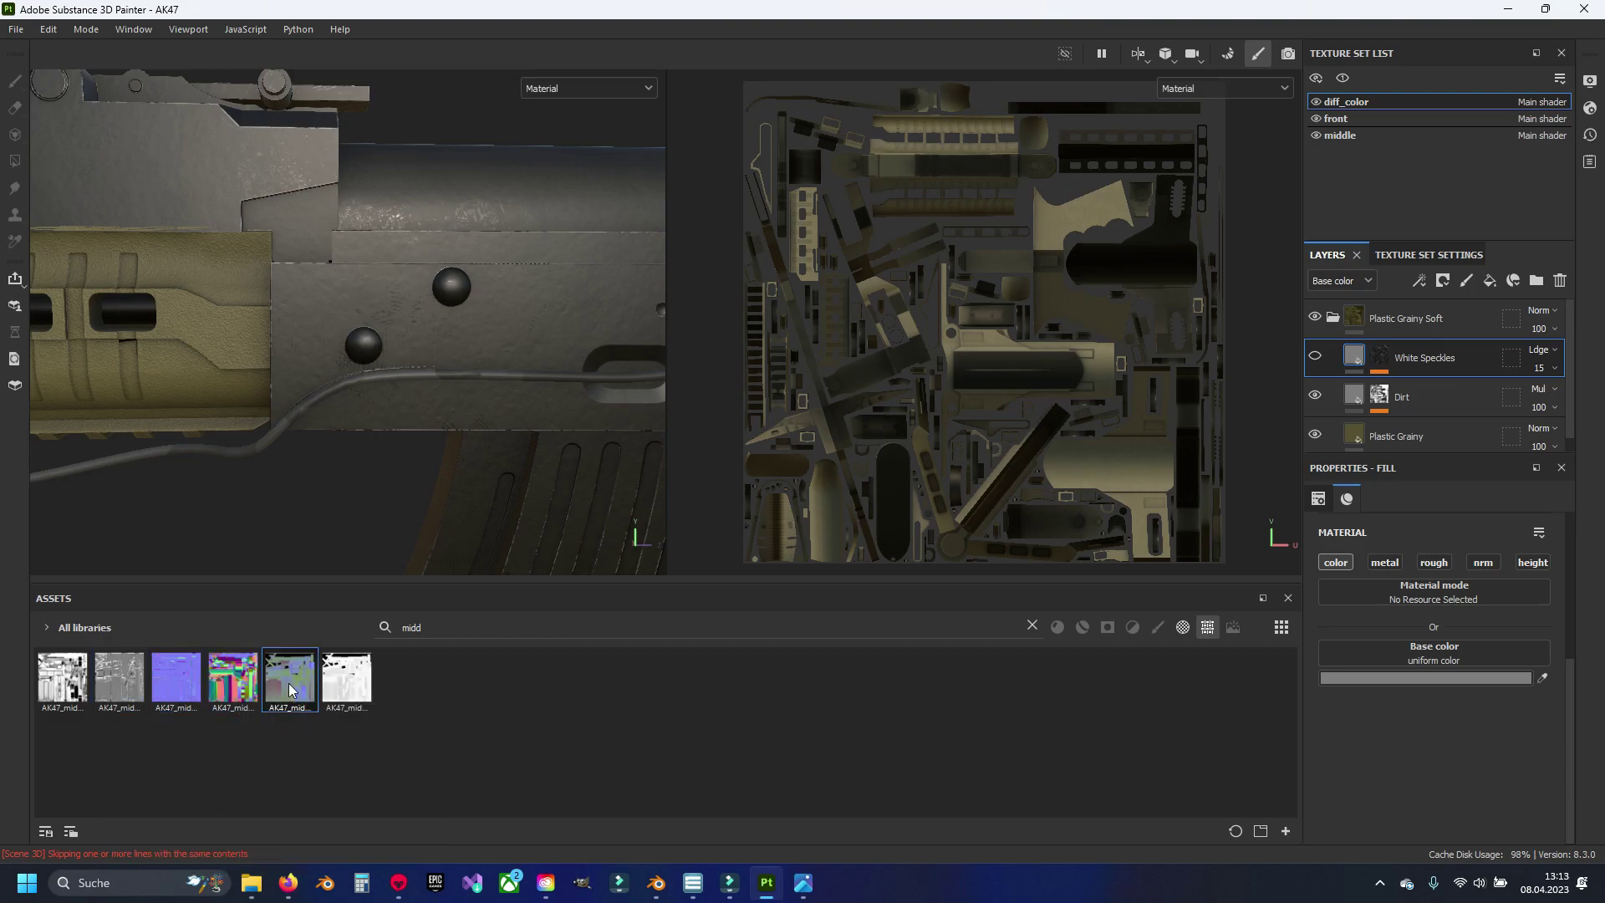
right_click(290, 682)
right_click(352, 687)
left_click(398, 763)
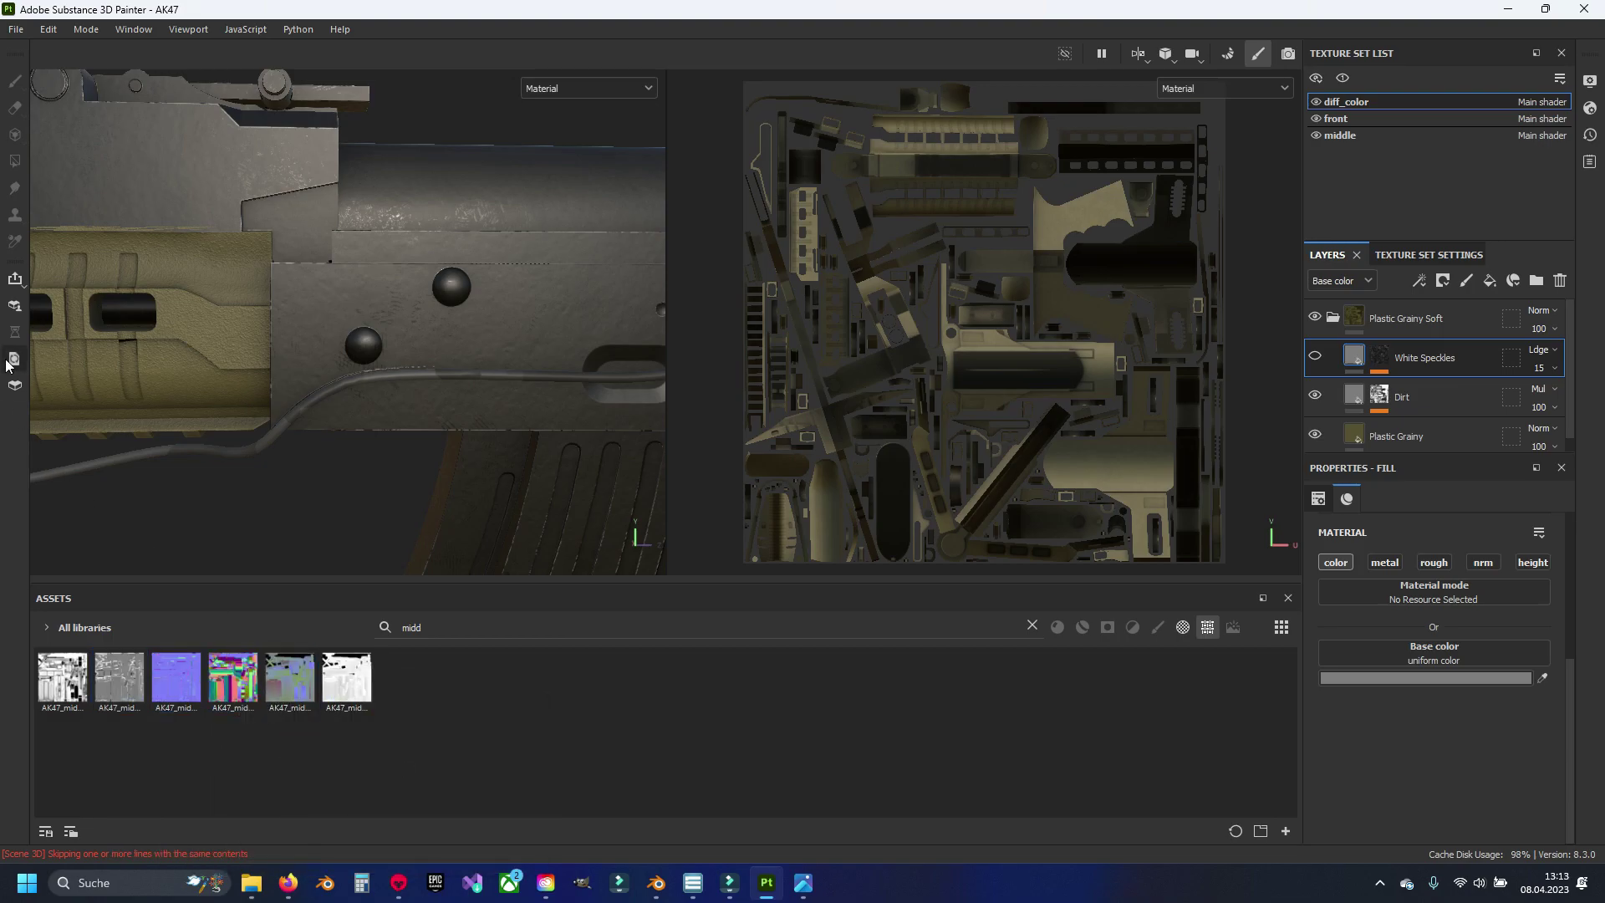
Step: Apply the updated resources and zoom the viewports onto the receiver's SDM lettering
left_click(1080, 644)
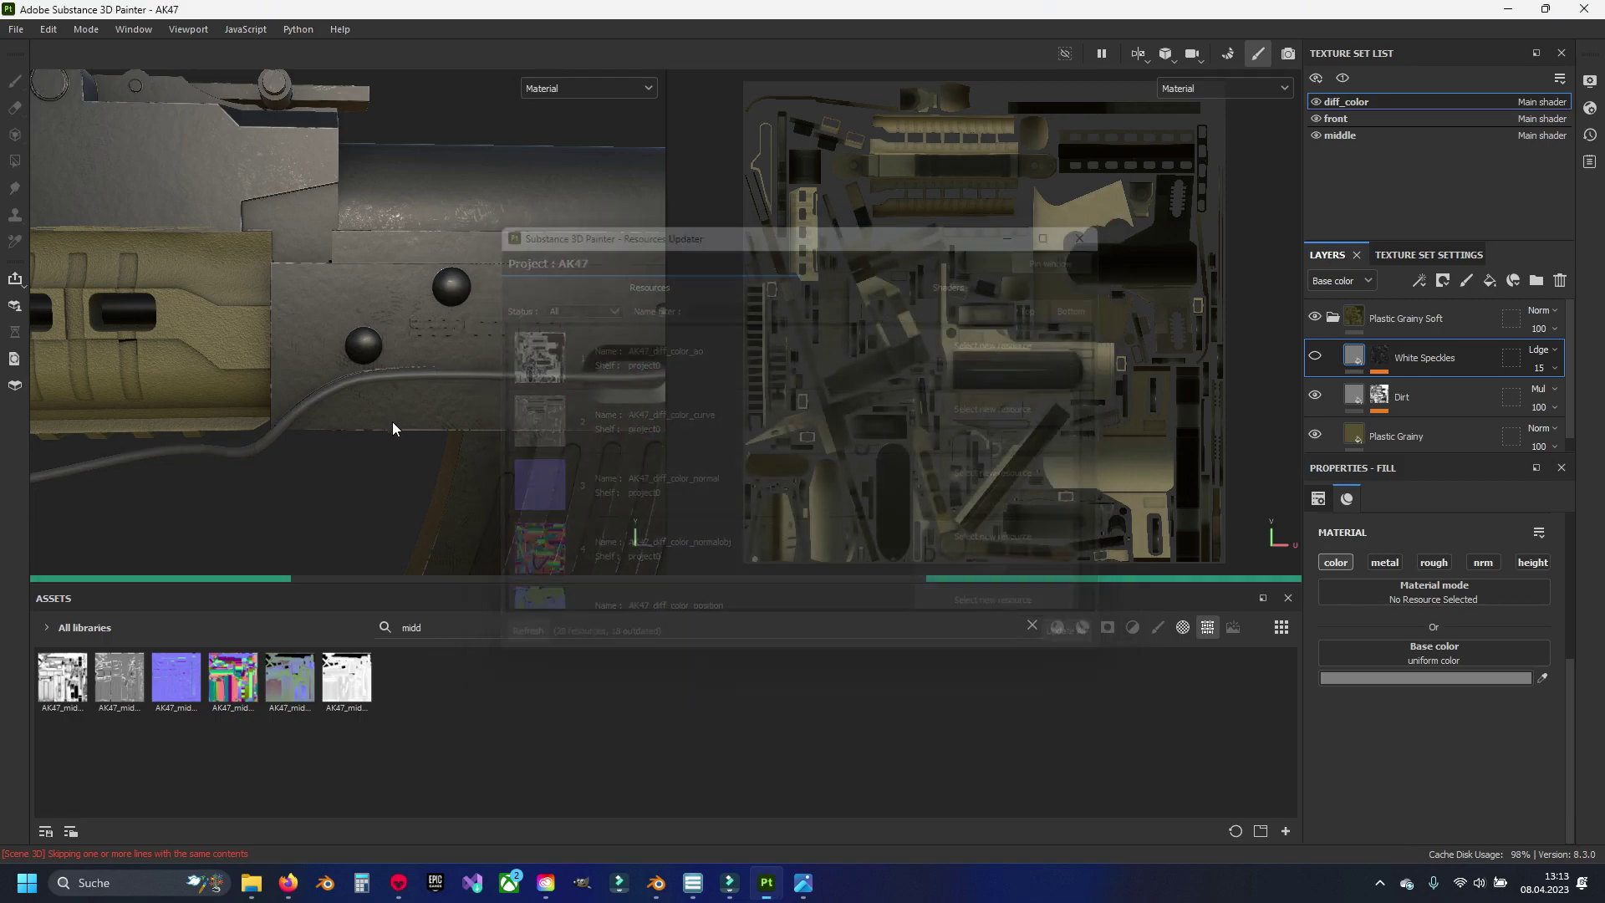
scroll(473, 421, "up", 2)
scroll(422, 376, "up", 1)
scroll(380, 423, "up", 3)
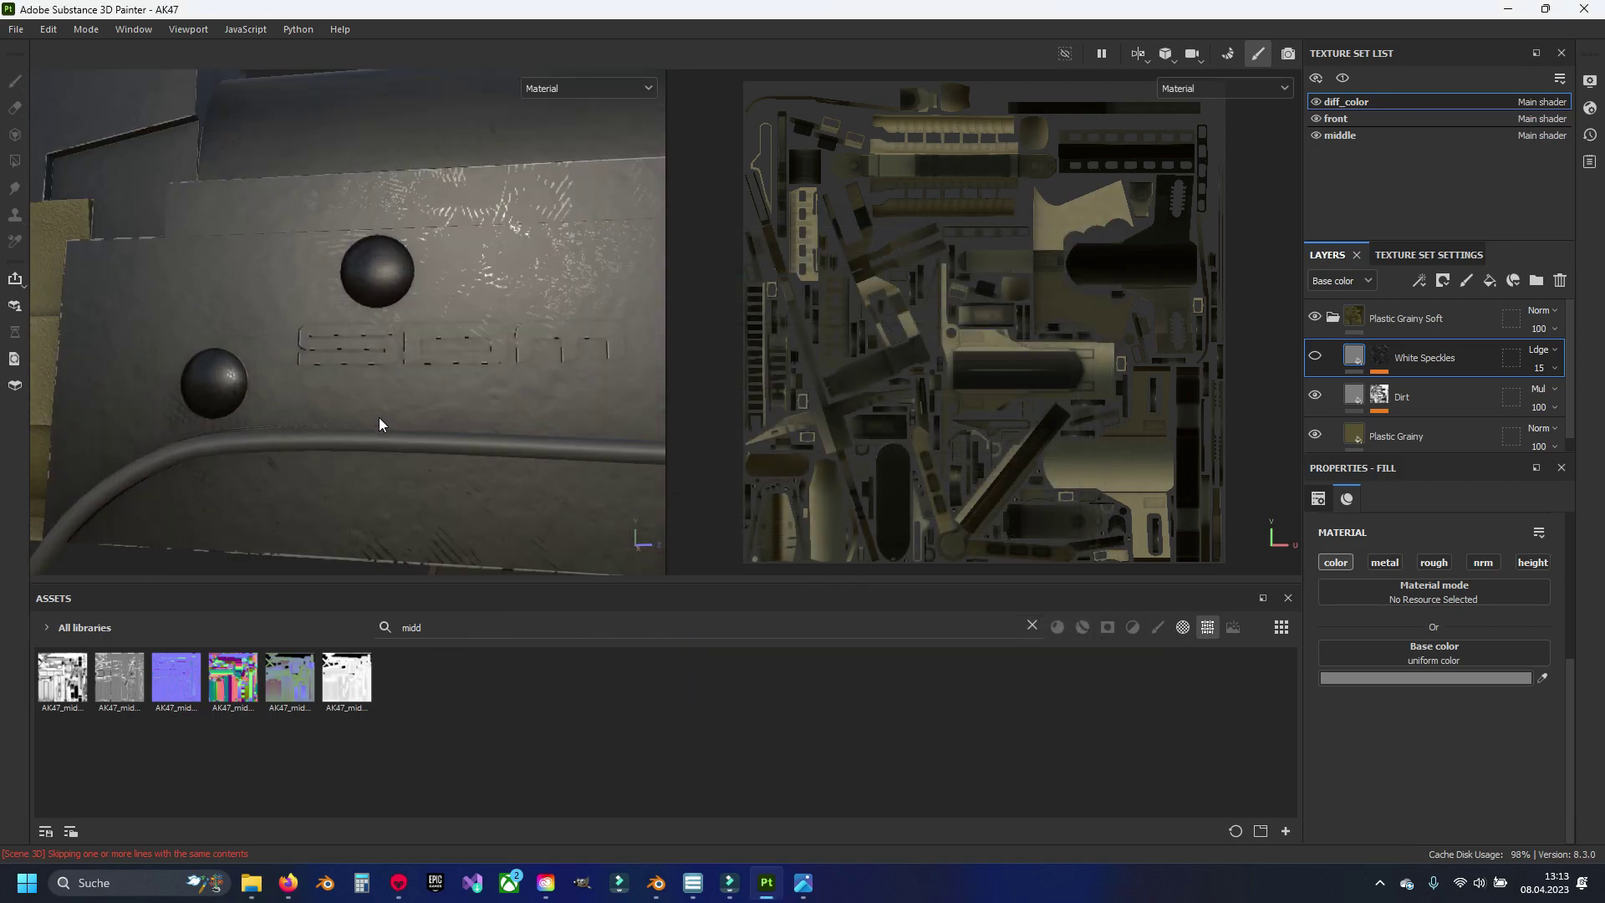
scroll(384, 423, "up", 2)
scroll(385, 422, "down", 2)
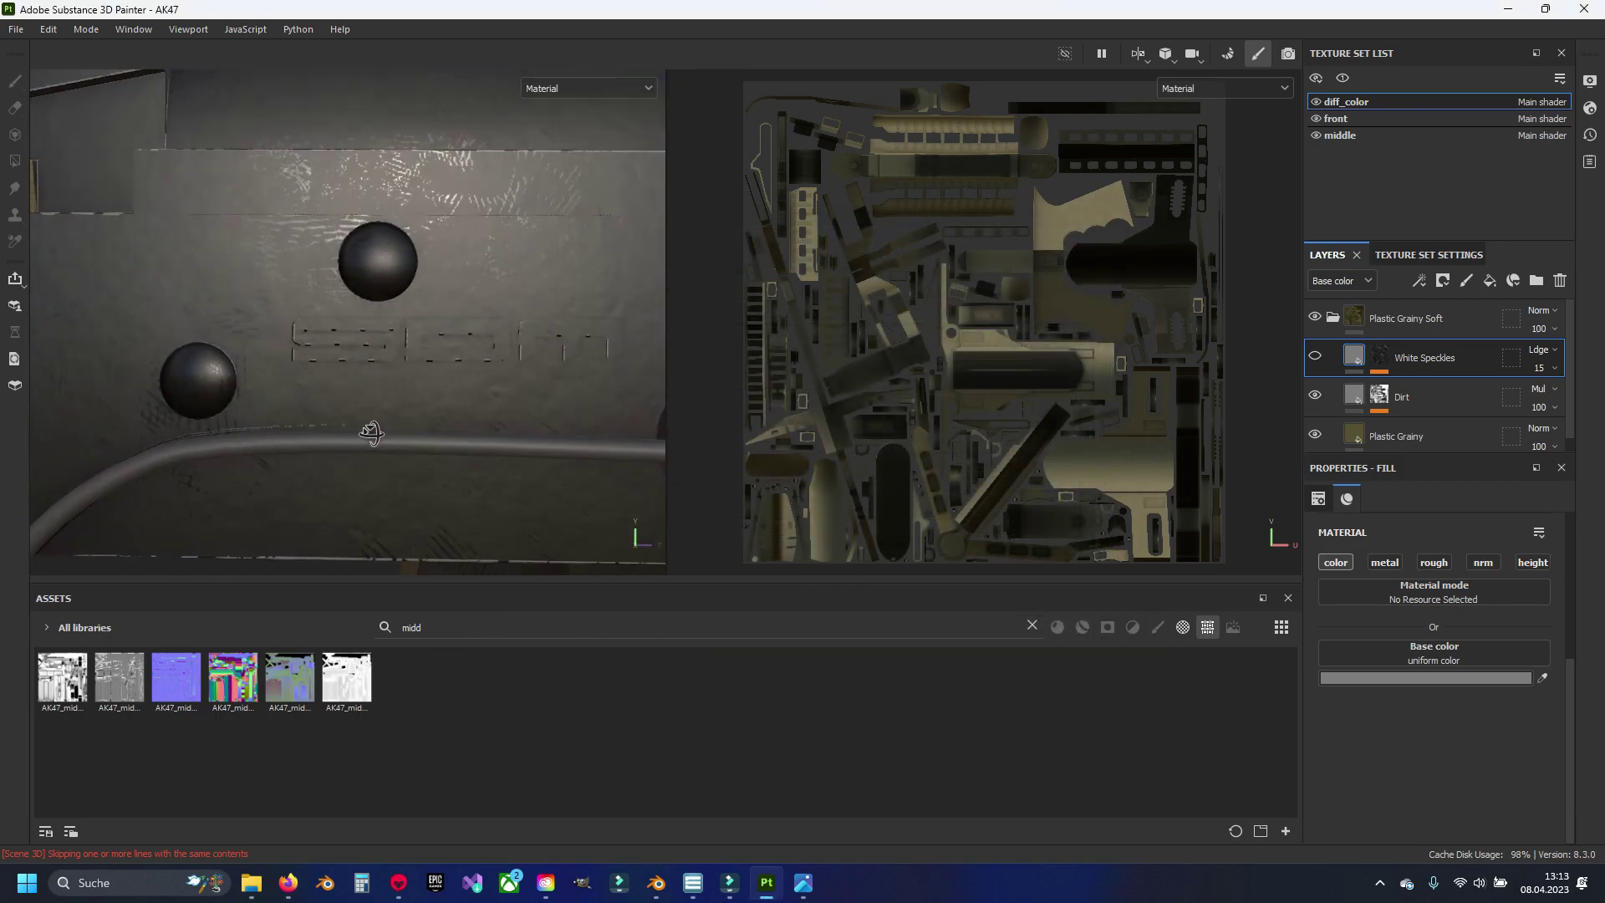
middle_click_drag(365, 430, 372, 433)
scroll(384, 428, "up", 2)
scroll(384, 428, "up", 1)
scroll(385, 428, "down", 1)
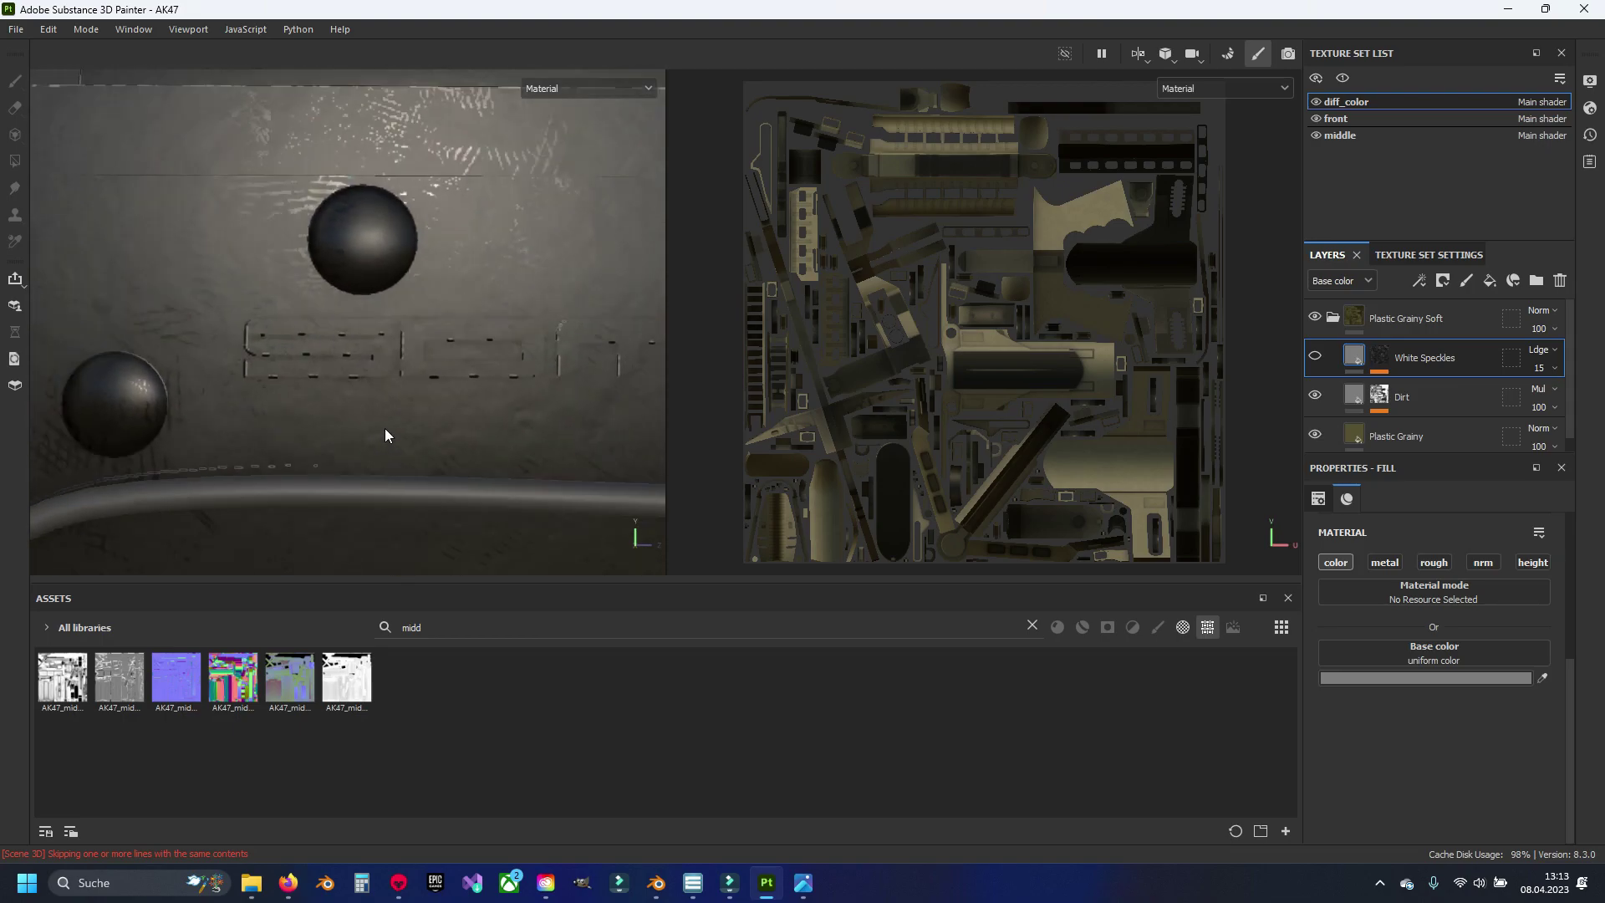
scroll(385, 428, "down", 1)
scroll(904, 453, "down", 2)
scroll(905, 459, "up", 4)
scroll(1094, 446, "down", 3)
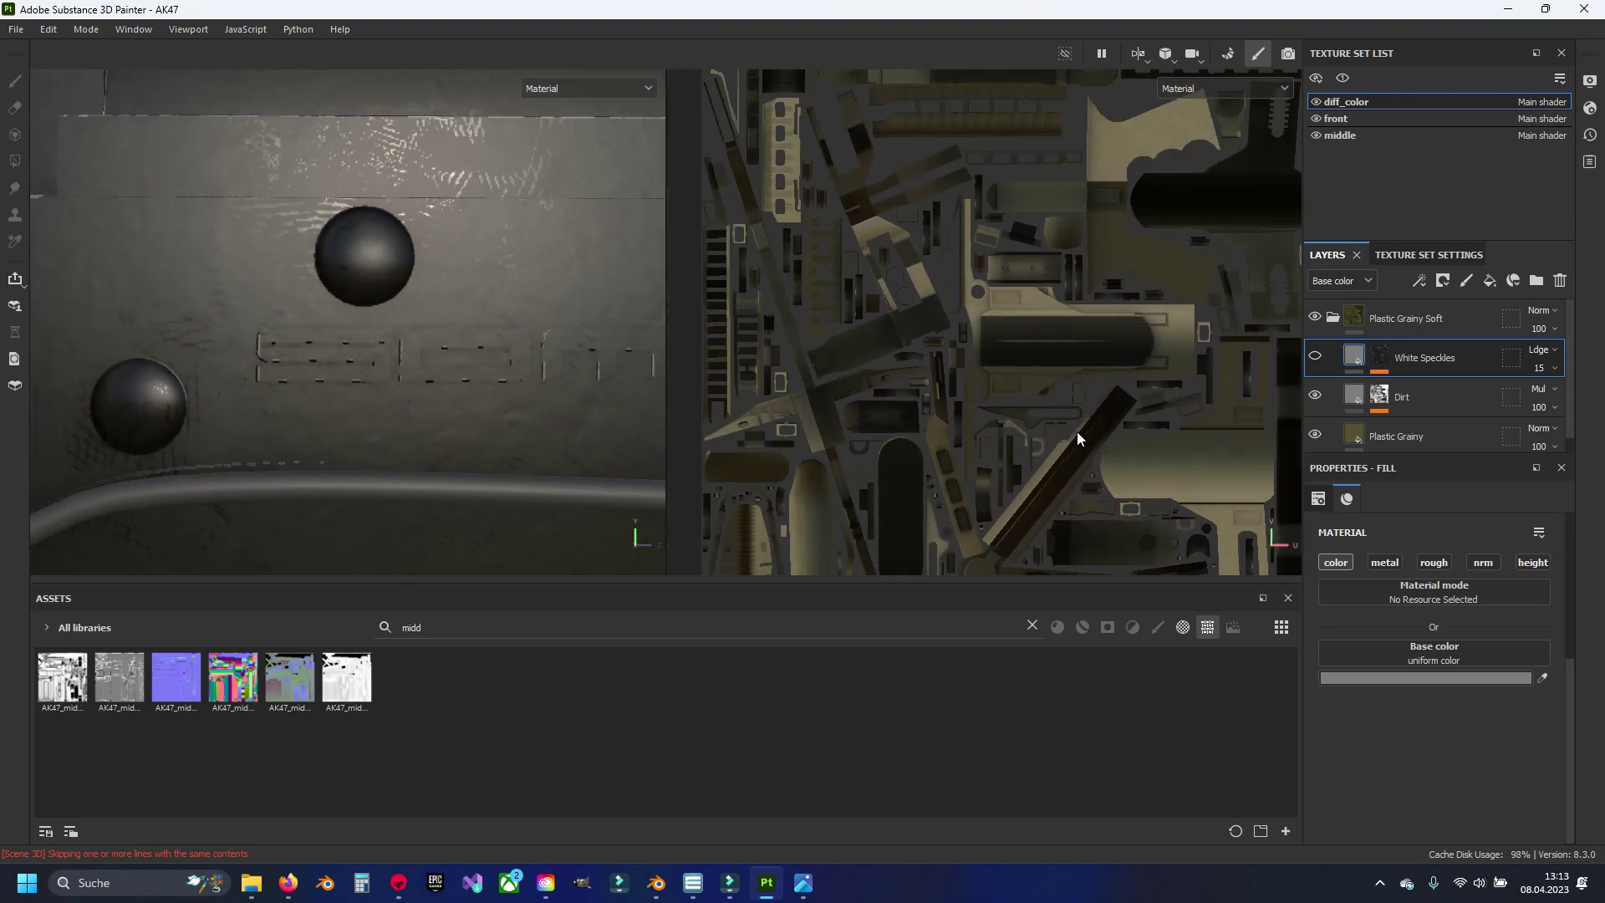
middle_click_drag(1076, 431, 998, 316)
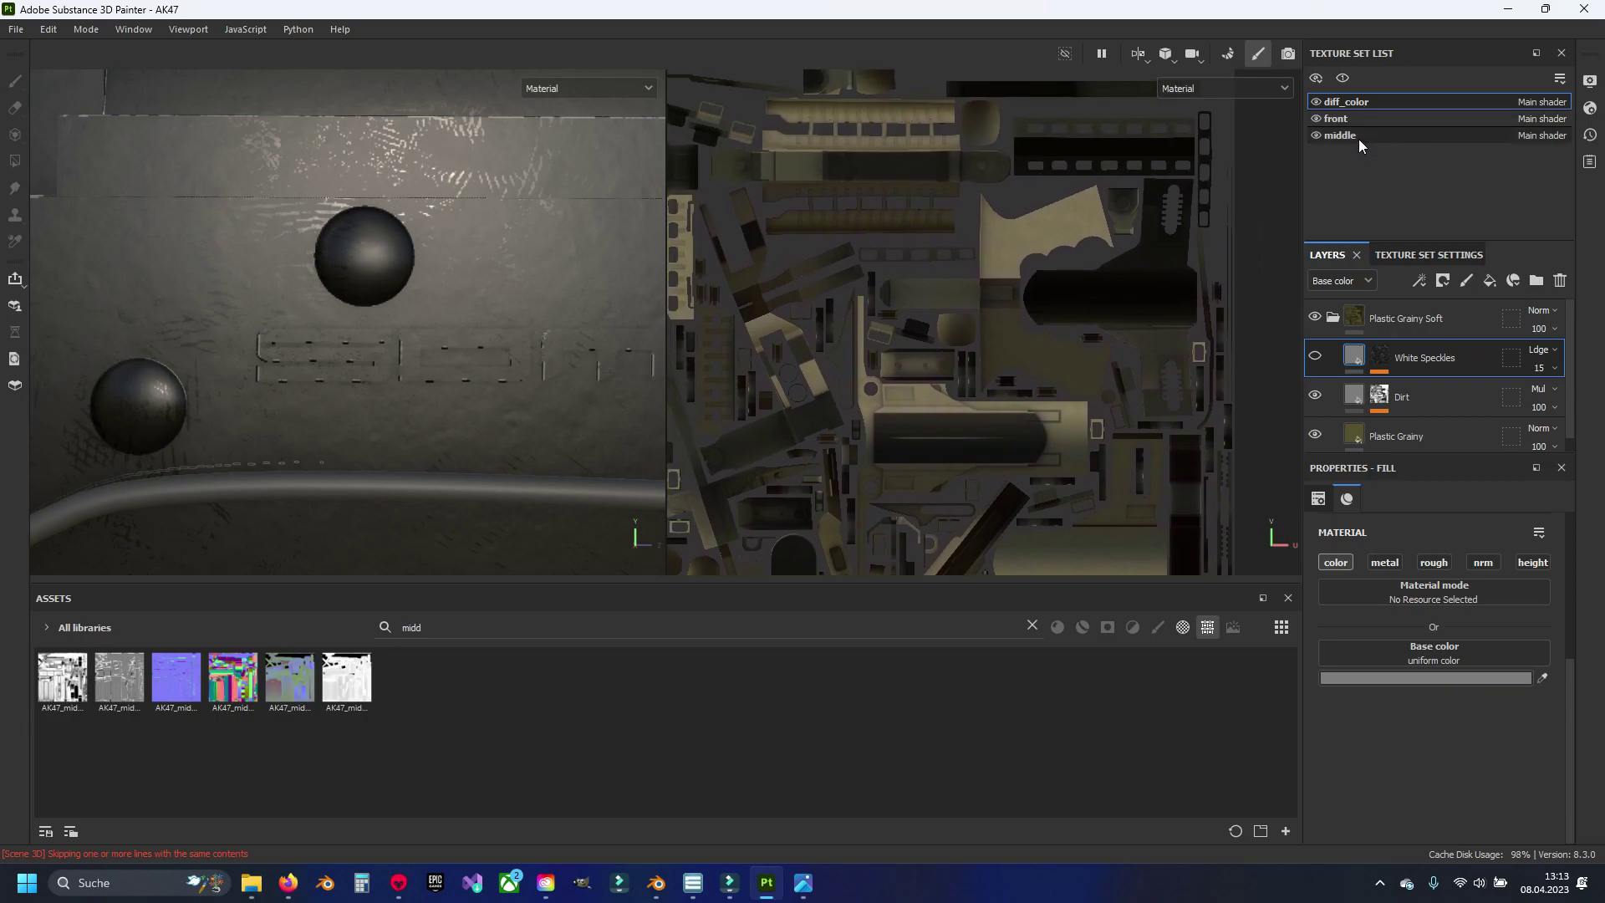
Step: Switch to the middle texture set and frame the SDM lettering island in UV view
right_click(839, 333, "ctrl+alt")
mouse_move(839, 332)
middle_mouse_down()
mouse_move(945, 306)
mouse_move(932, 278)
middle_mouse_up()
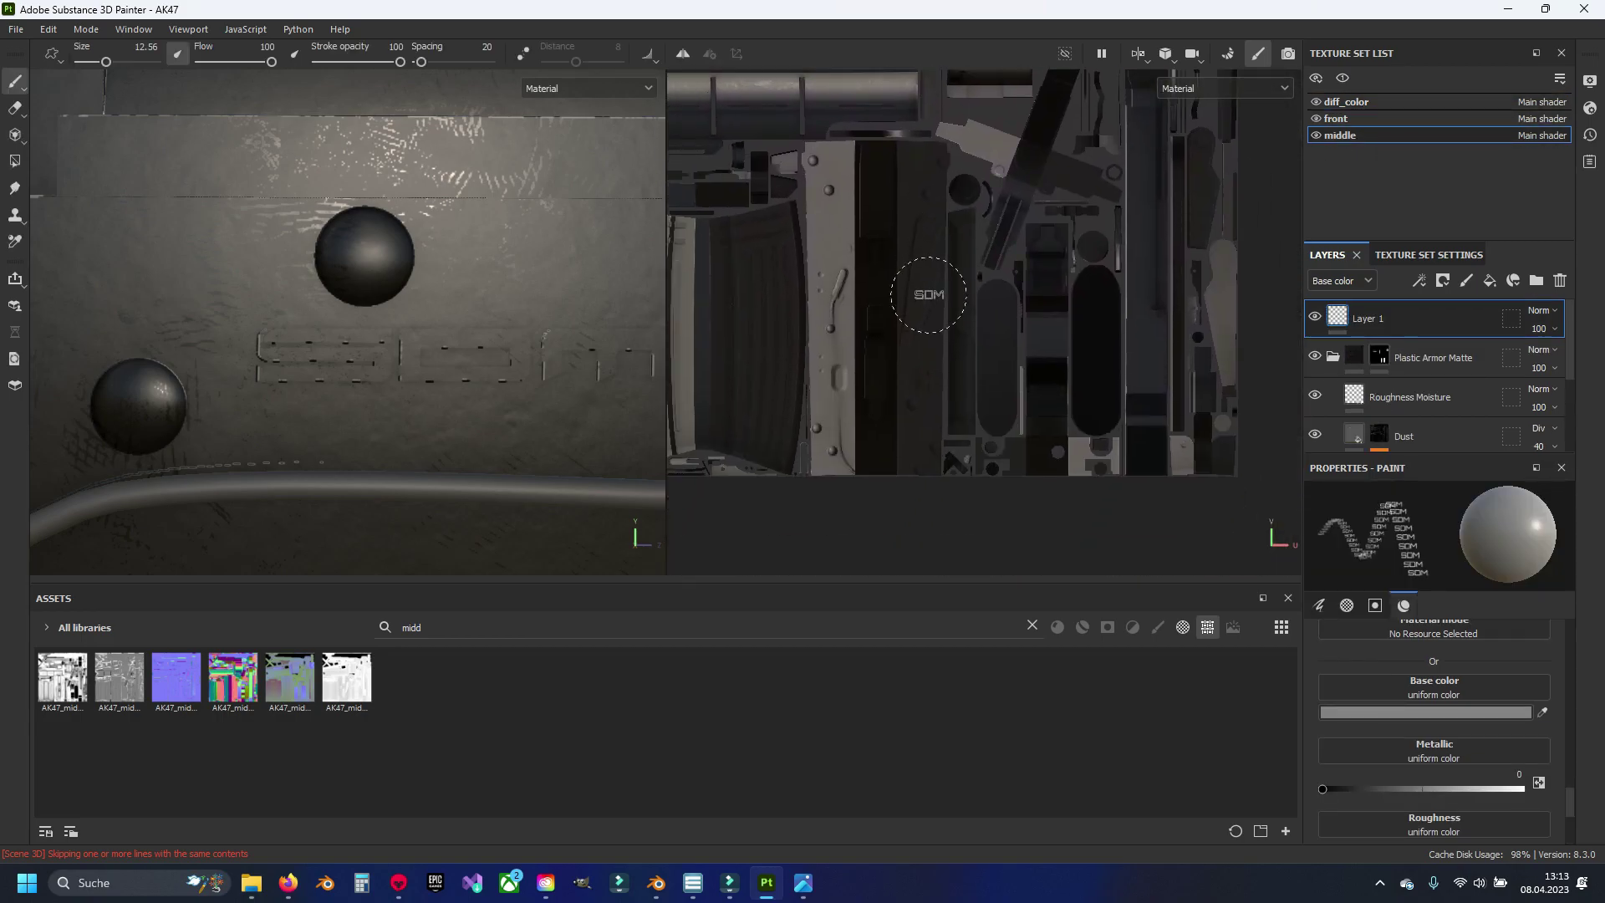
scroll(927, 295, "up", 2)
scroll(911, 251, "up", 2)
mouse_move(968, 358)
middle_mouse_down()
mouse_move(982, 379)
mouse_move(908, 285)
middle_mouse_up()
scroll(982, 379, "up", 2)
scroll(967, 287, "up", 2)
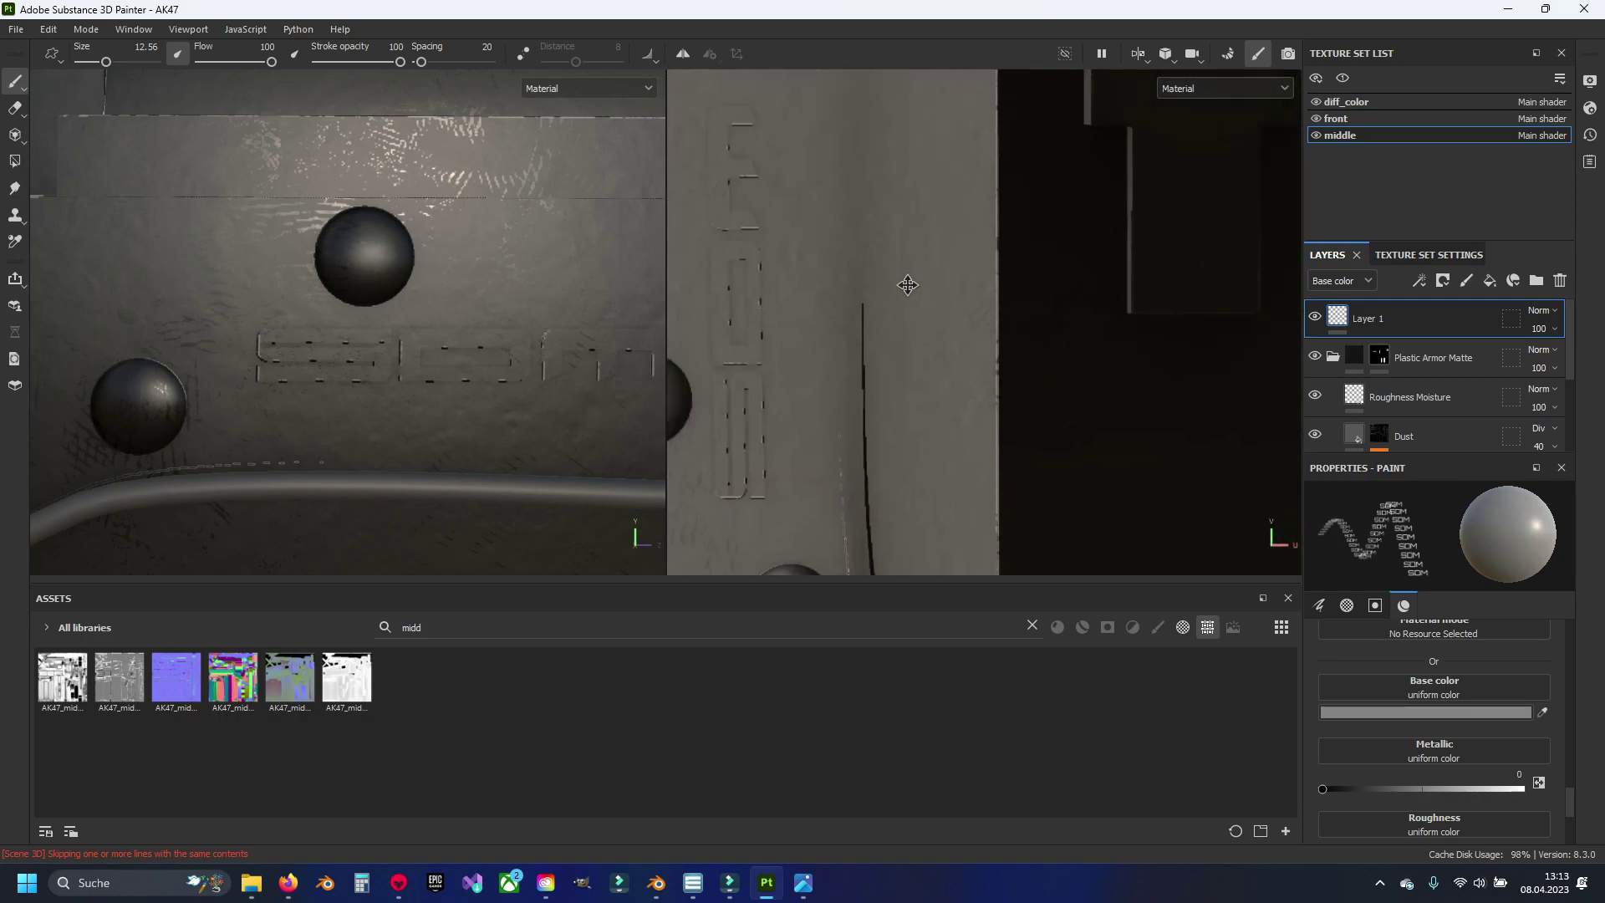
Step: In Marmoset Toolbag, orbit the camera close to face the baked SDM lettering
key("alt+Tab")
left_click_drag(760, 481, 633, 423)
scroll(709, 447, "up", 3)
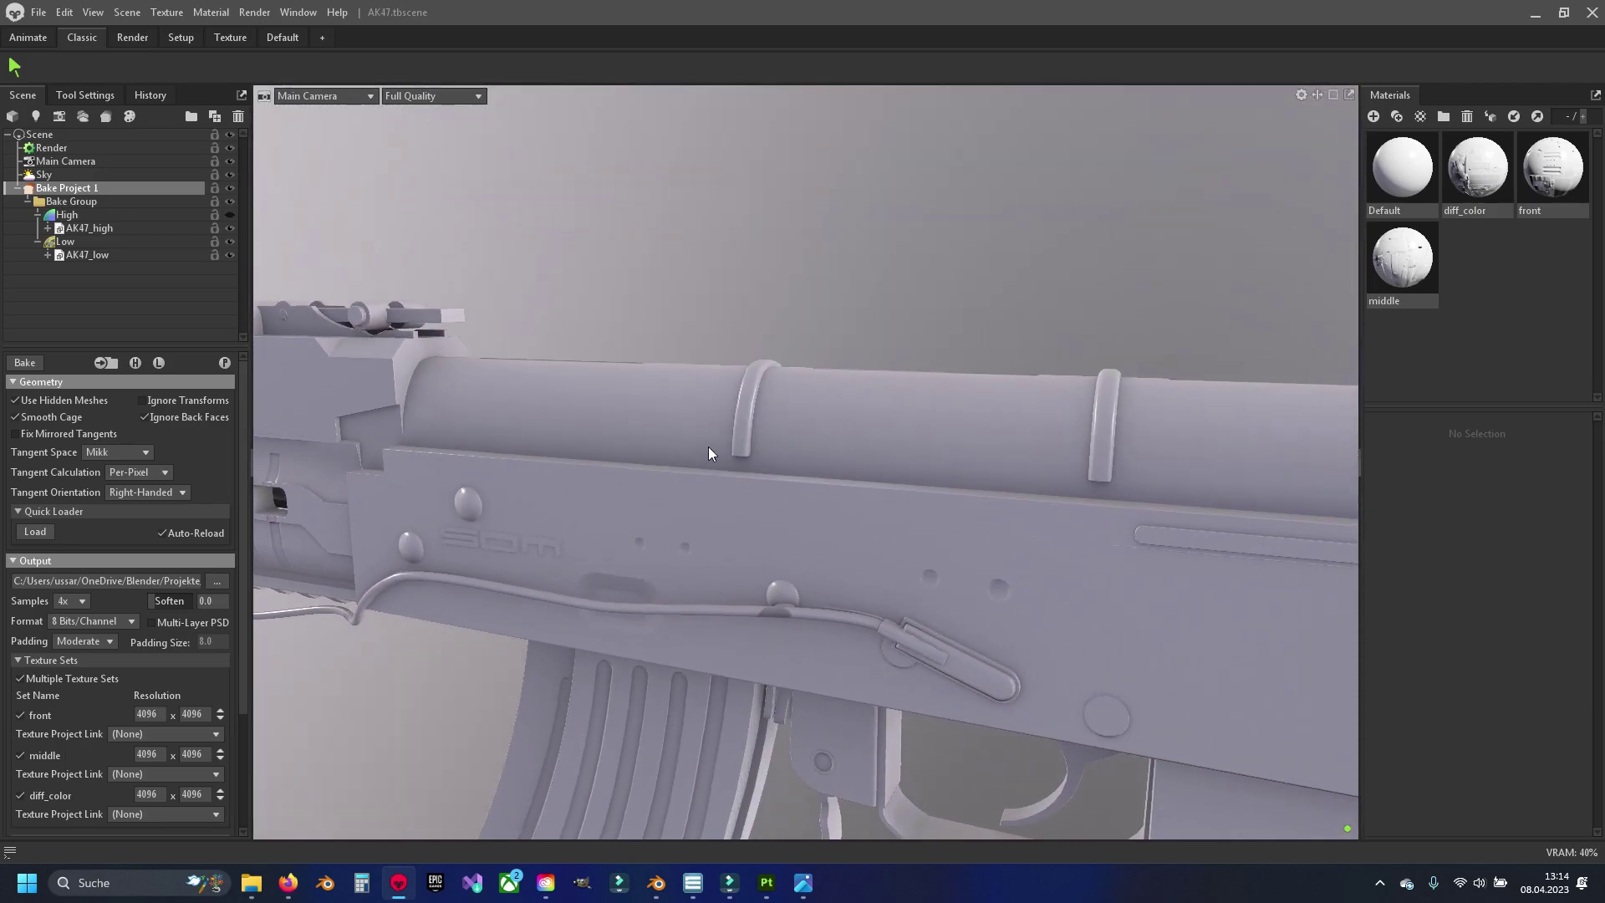
scroll(468, 529, "up", 2)
mouse_move(468, 529)
middle_mouse_down()
mouse_move(736, 408)
mouse_move(770, 438)
middle_mouse_up()
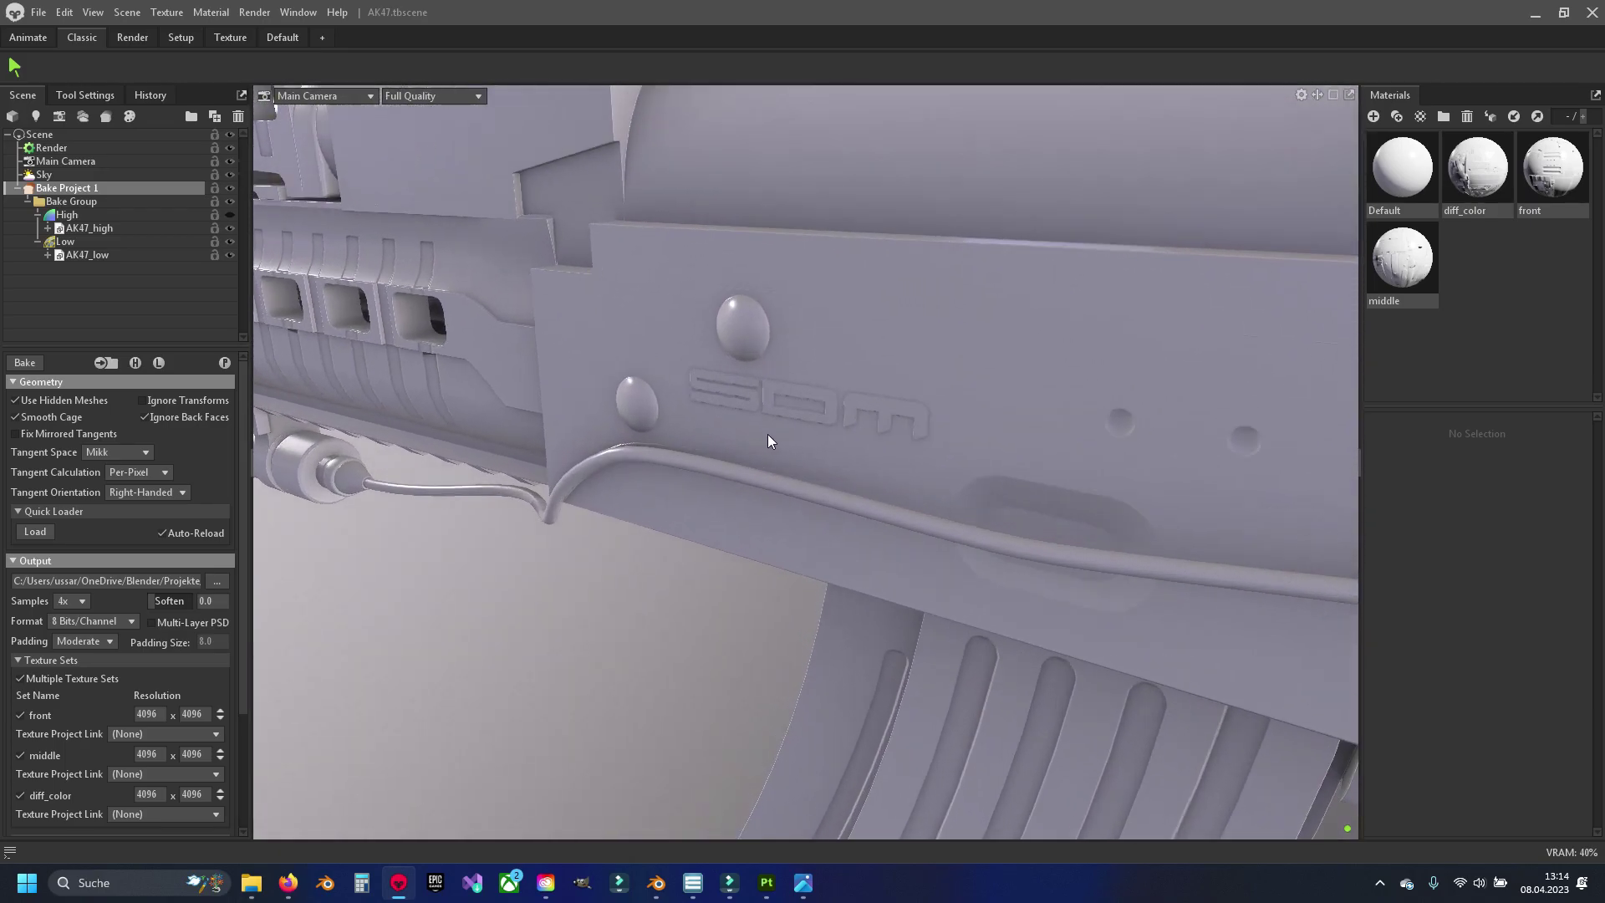
scroll(810, 429, "up", 3)
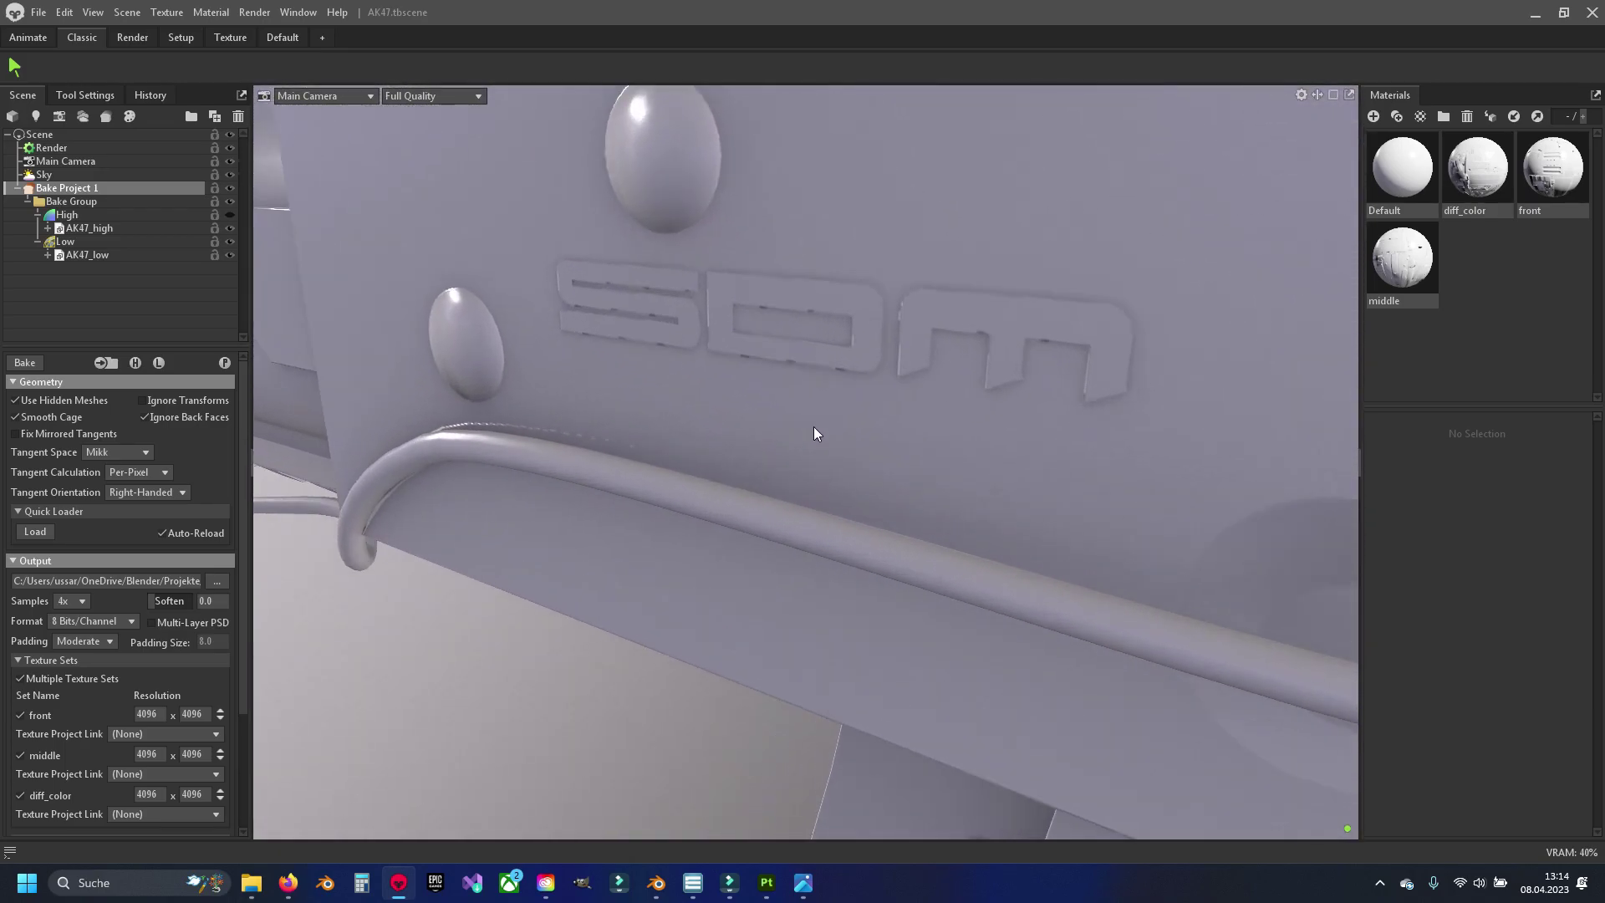
mouse_move(814, 426)
left_mouse_down()
mouse_move(687, 412)
mouse_move(726, 373)
left_mouse_up()
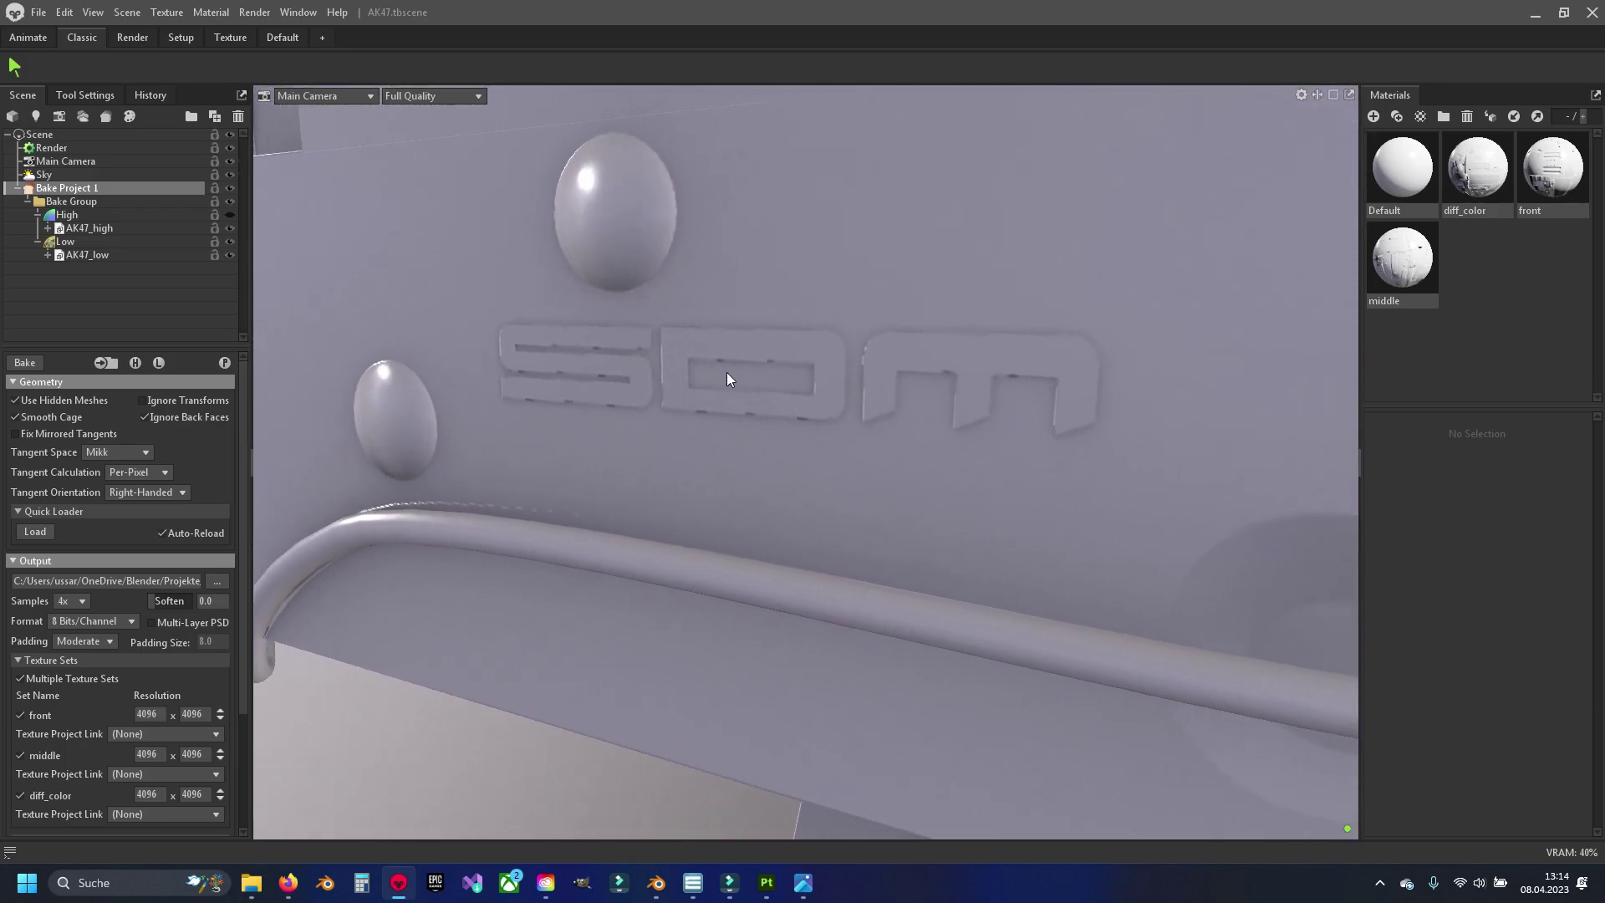
Step: Toggle the High group's visibility and select the low-poly group to compare its cage
left_click(229, 218)
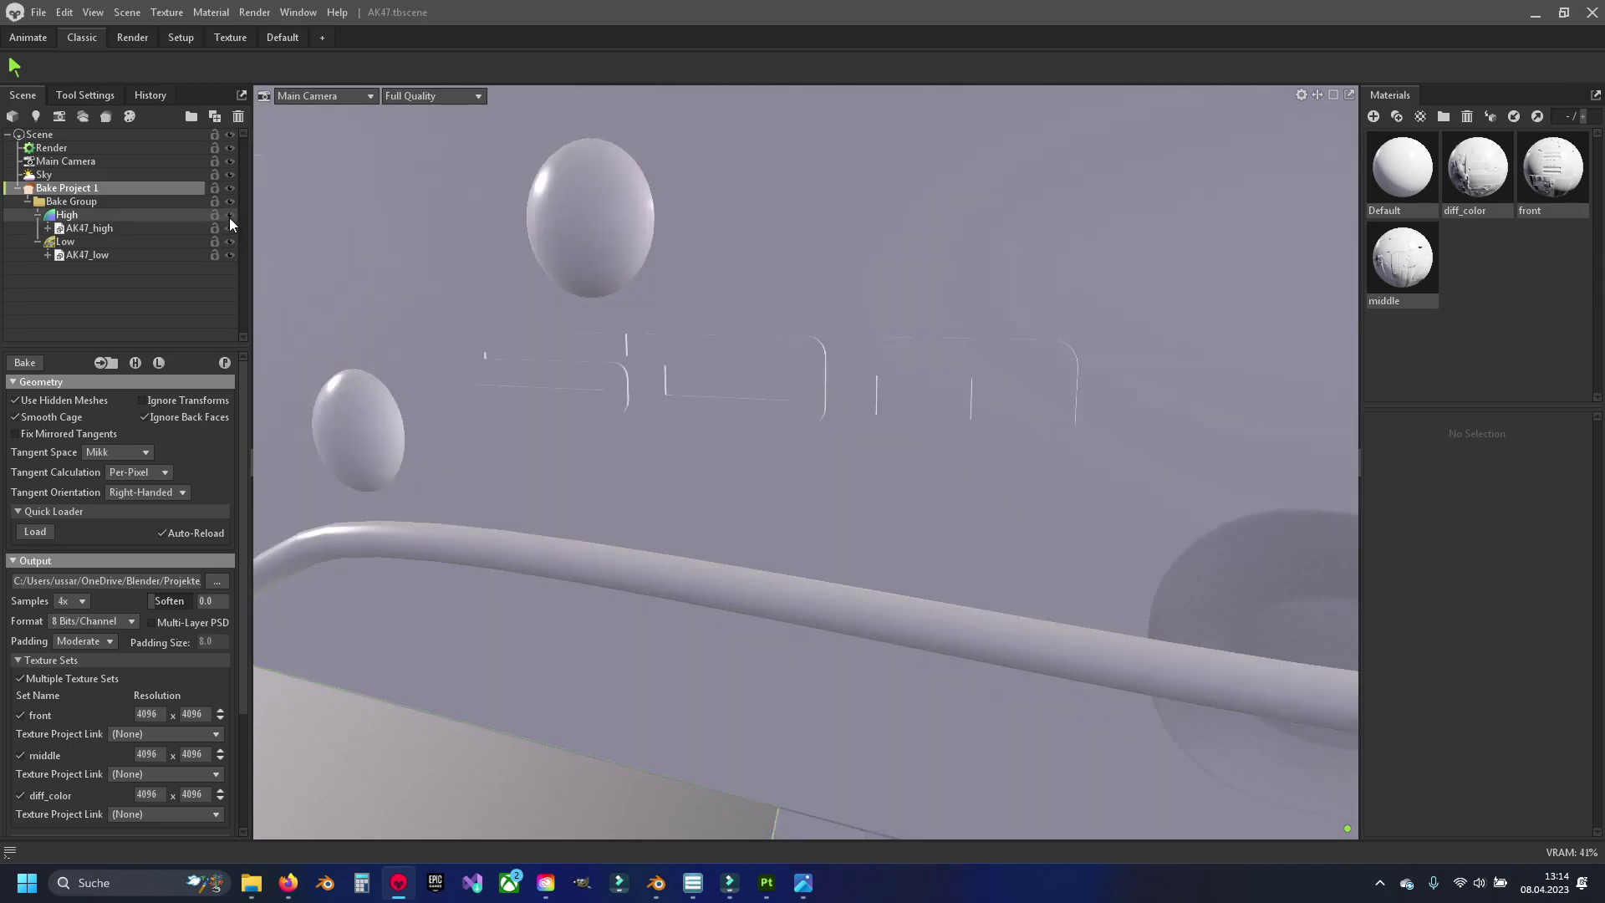
left_click(229, 218)
left_click(97, 240)
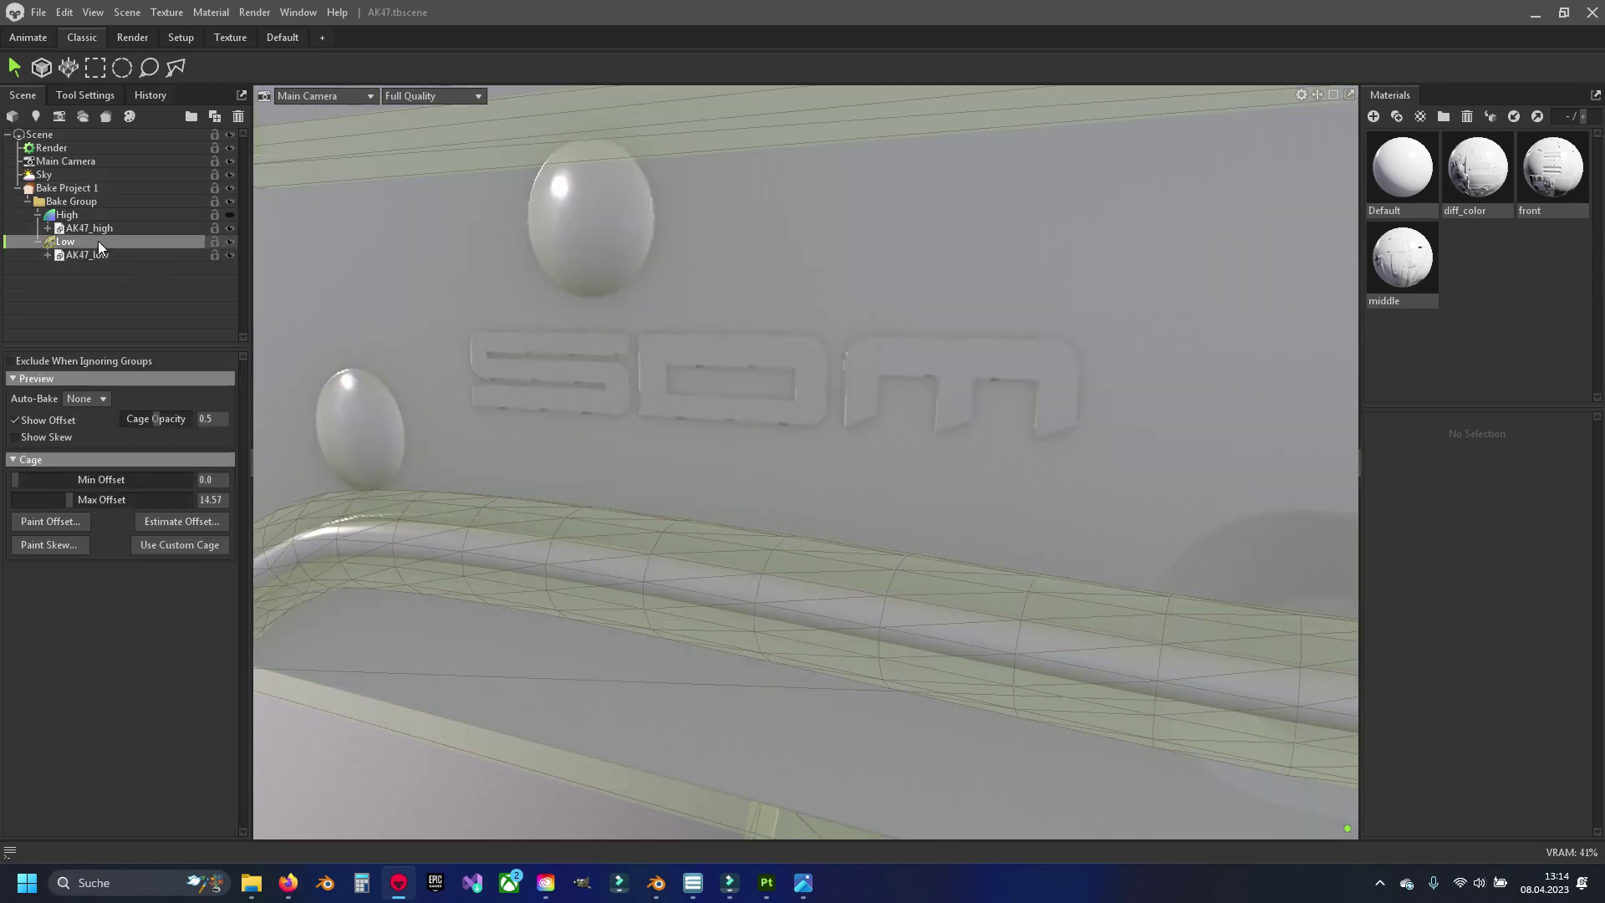
left_click(229, 216)
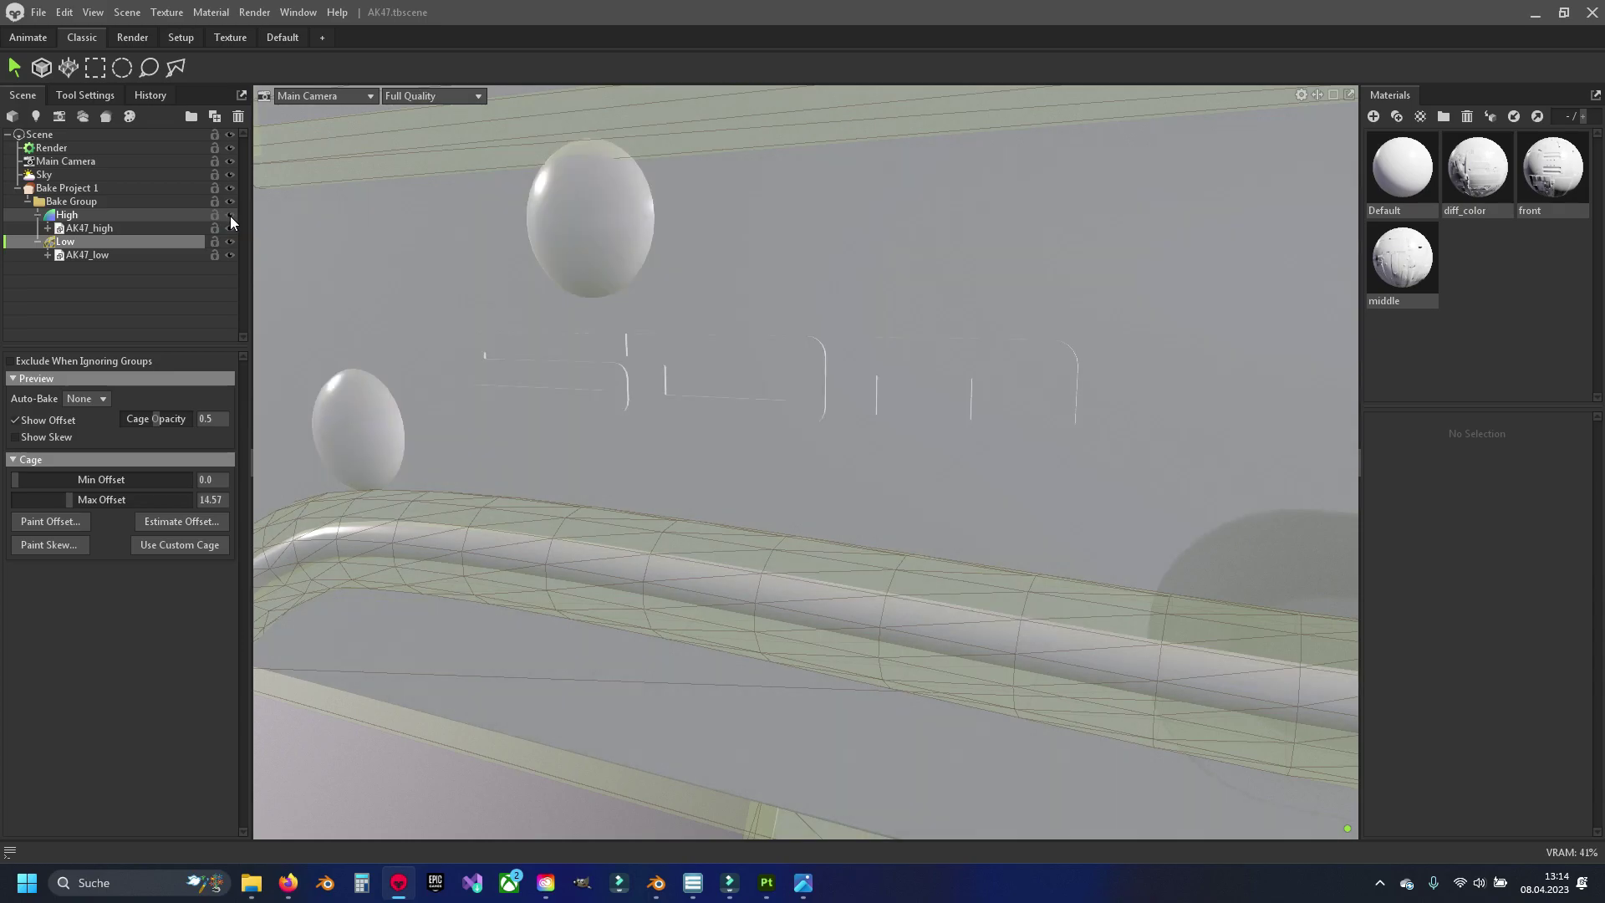
mouse_move(785, 418)
left_mouse_down()
mouse_move(844, 353)
mouse_move(815, 425)
mouse_move(880, 433)
mouse_move(910, 464)
mouse_move(950, 423)
mouse_move(846, 485)
mouse_move(821, 519)
left_mouse_up()
Step: Back in Blender, select the SDM lettering mesh Plane.021 on the receiver
left_click(679, 828)
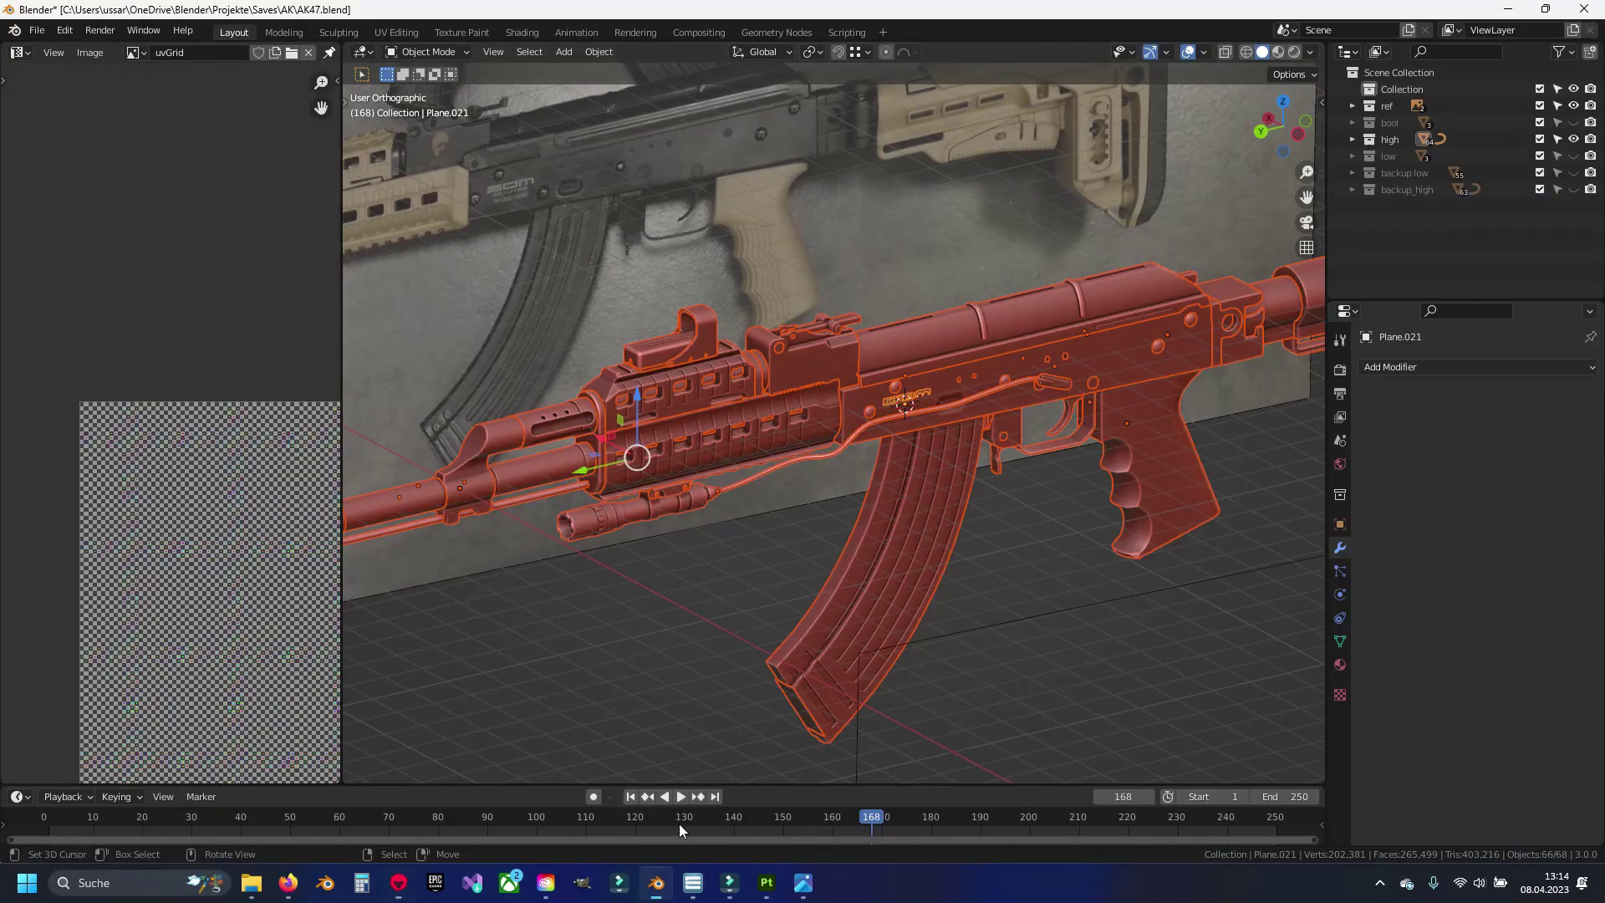
middle_click_drag(858, 474, 831, 443)
left_click(958, 416)
scroll(958, 417, "up", 2)
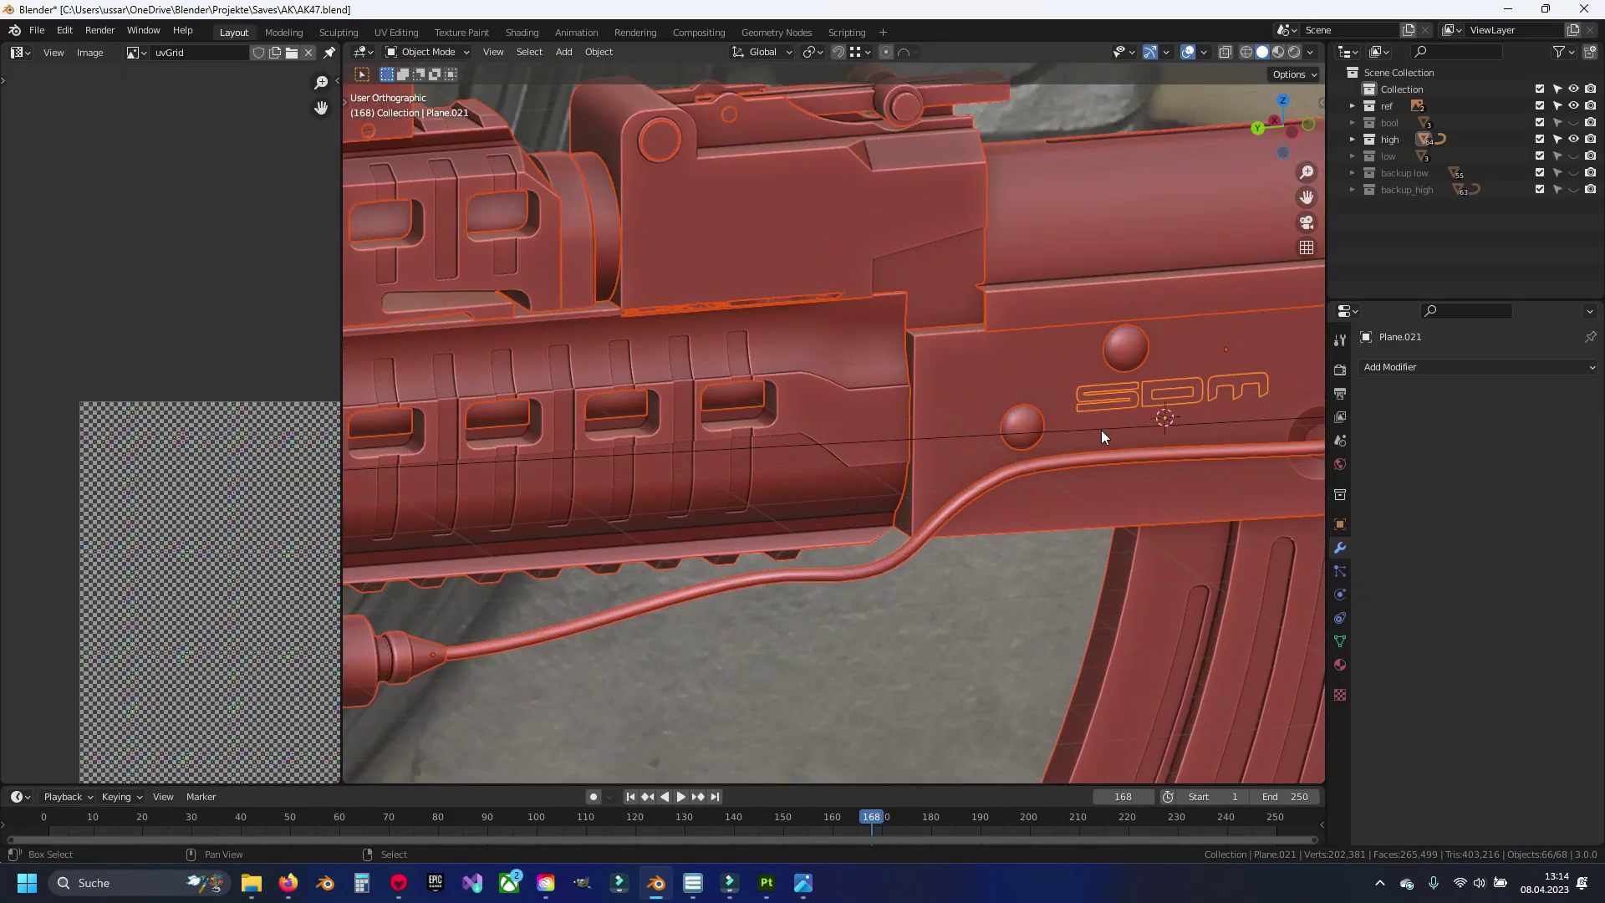
scroll(1100, 429, "up", 2)
scroll(910, 398, "up", 2)
scroll(887, 356, "up", 1)
left_click(888, 362)
Step: In Edit Mode, stretch the lettering 2.733 along X and shift it into place
key("Tab")
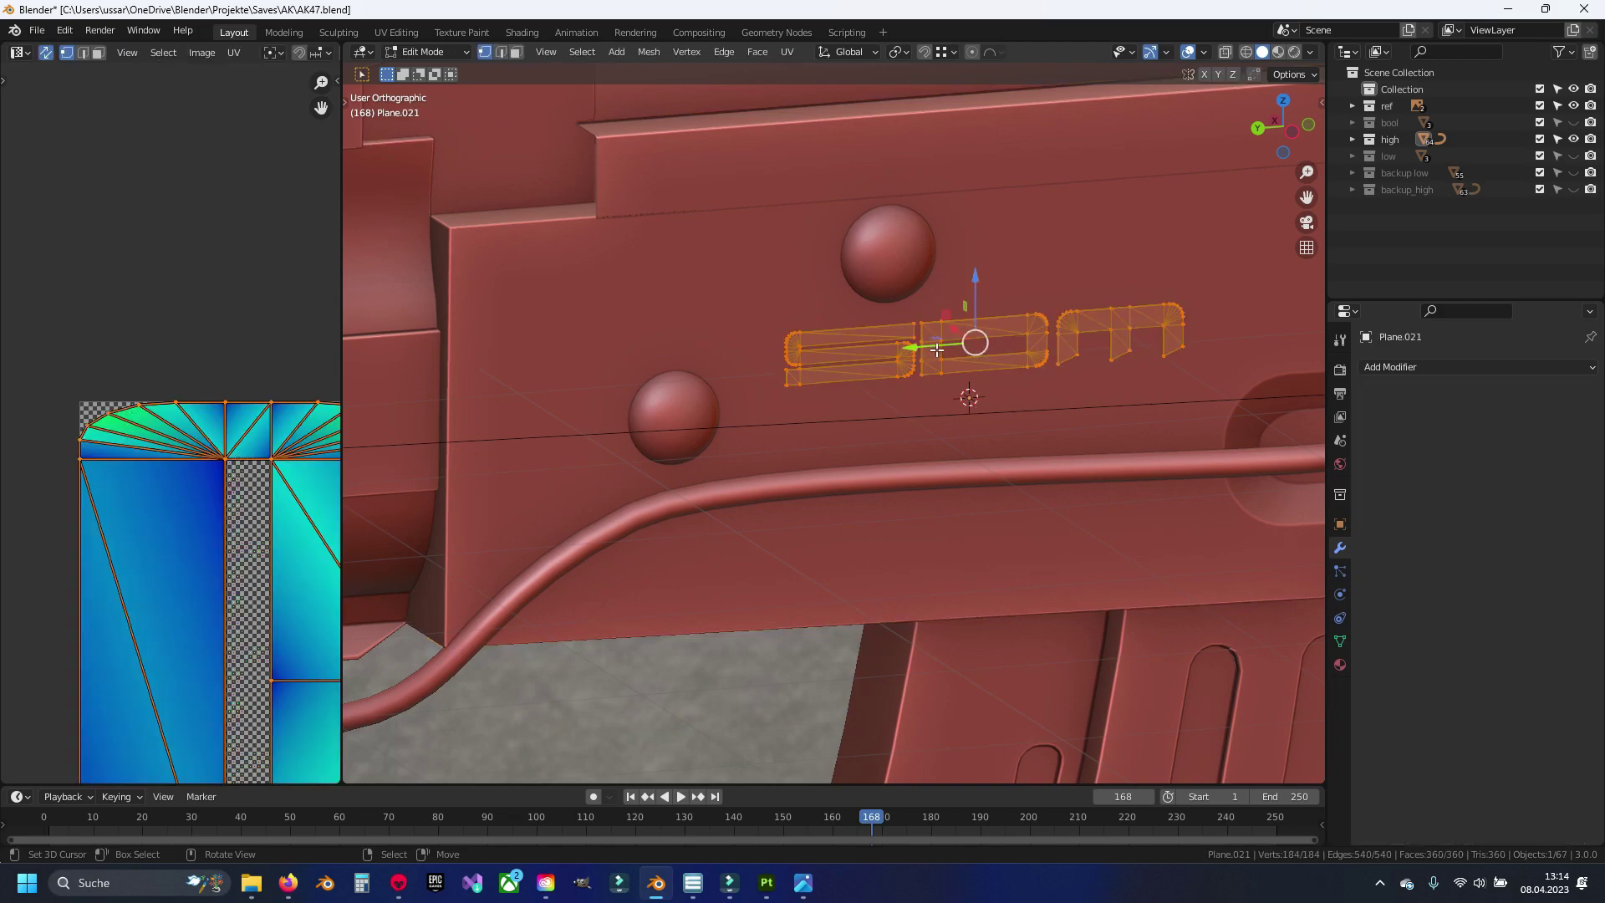
middle_click_drag(887, 362, 940, 411)
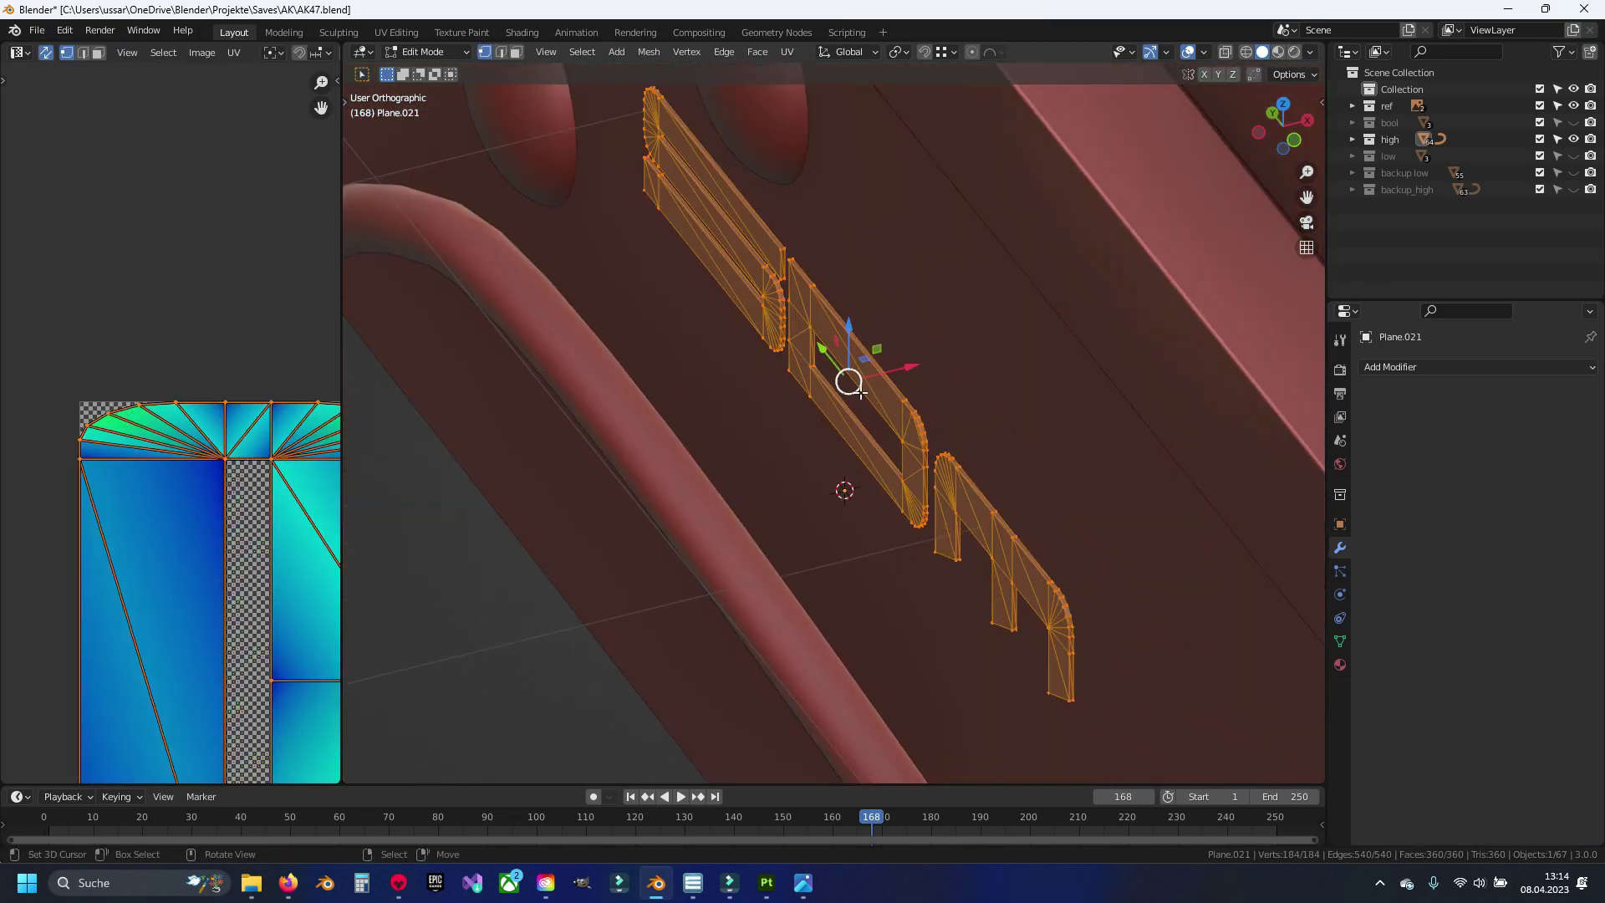
scroll(847, 368, "up", 3)
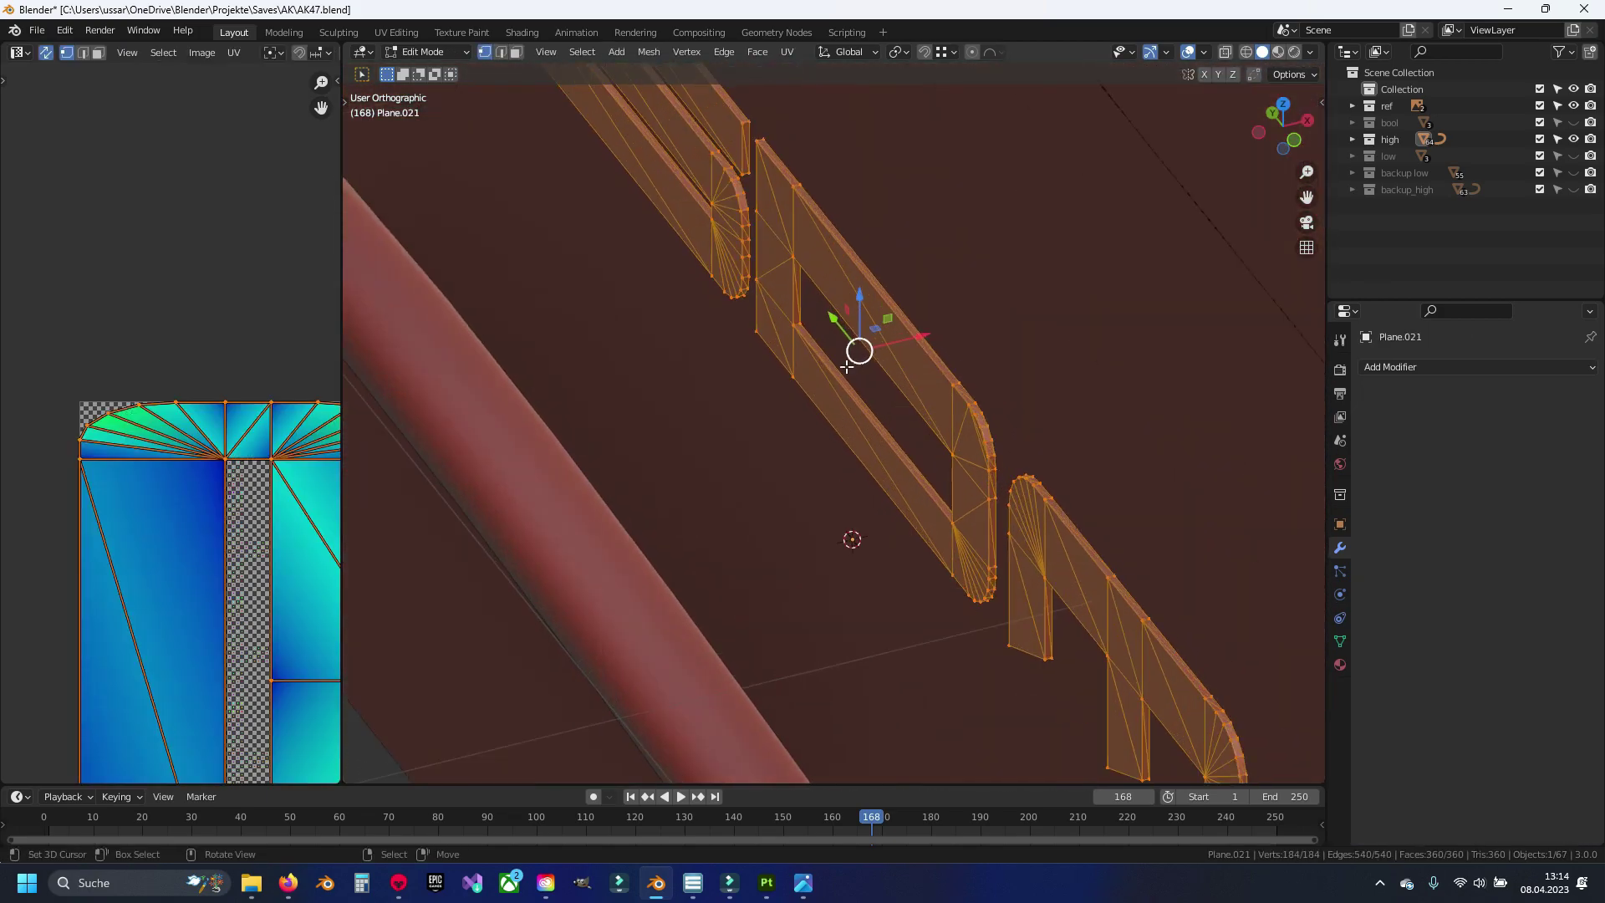
key("s")
key("x")
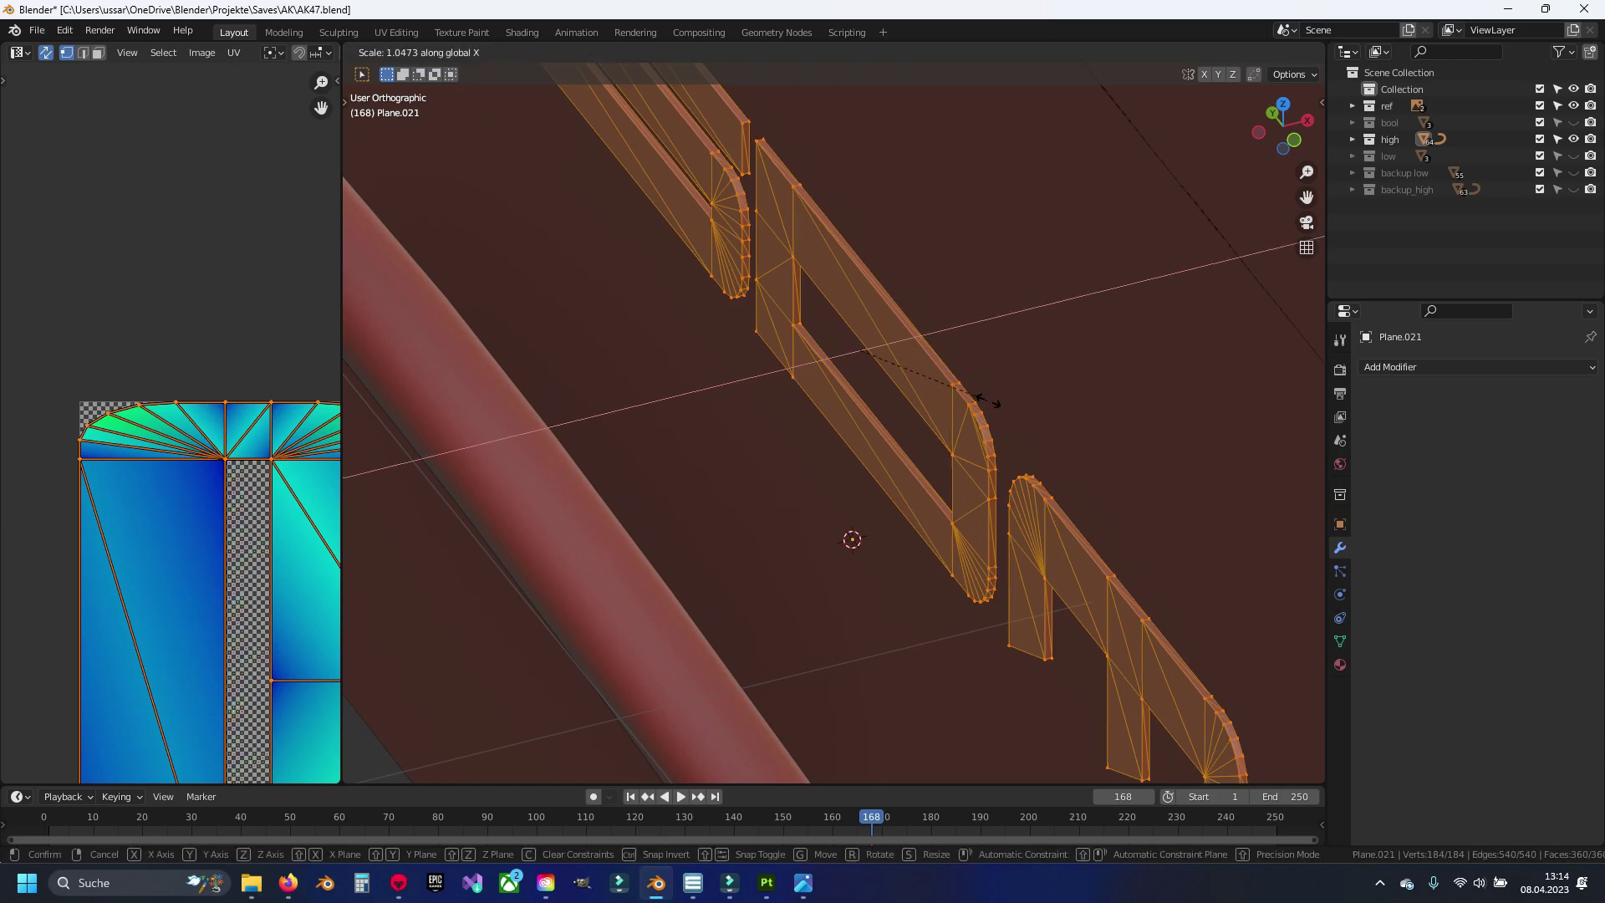
left_click(1178, 444)
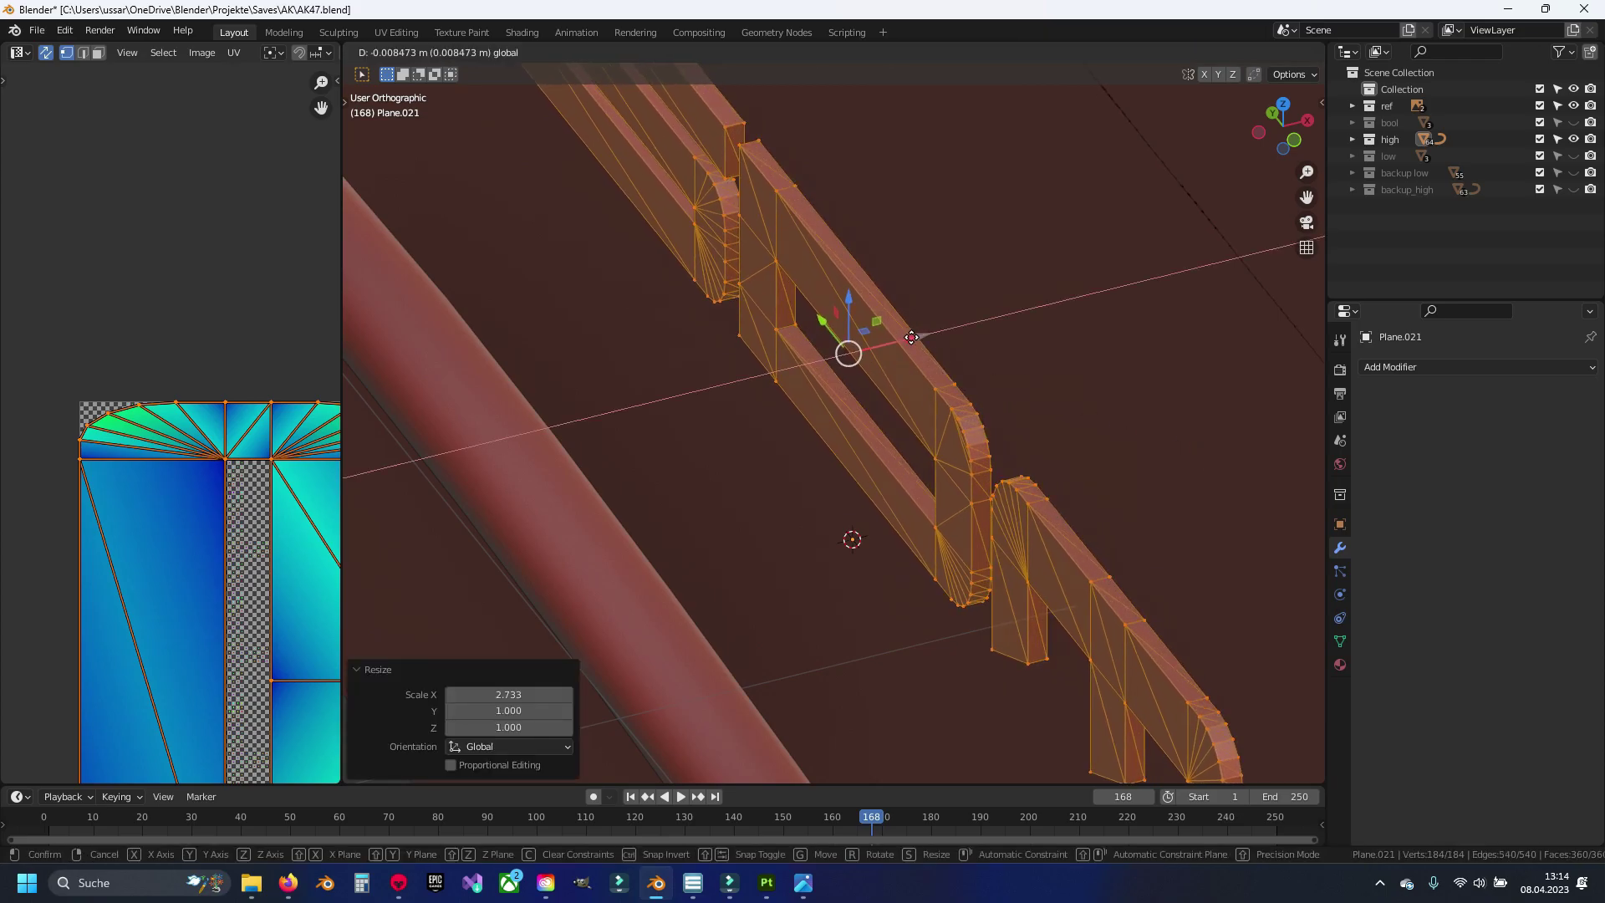
left_click_drag(923, 336, 923, 335)
Step: Leave Edit Mode, return to the receiver side view and save AK47.blend
scroll(923, 335, "down", 5)
key("Tab")
scroll(824, 339, "up", 5)
mouse_move(704, 383)
middle_mouse_down()
mouse_move(825, 338)
mouse_move(802, 351)
middle_mouse_up()
key("ctrl+s")
Step: Select all objects, overwrite AK47_high.fbx with a fresh FBX export, and go to Toolbag
key("a")
left_click(36, 30)
mouse_move(65, 272)
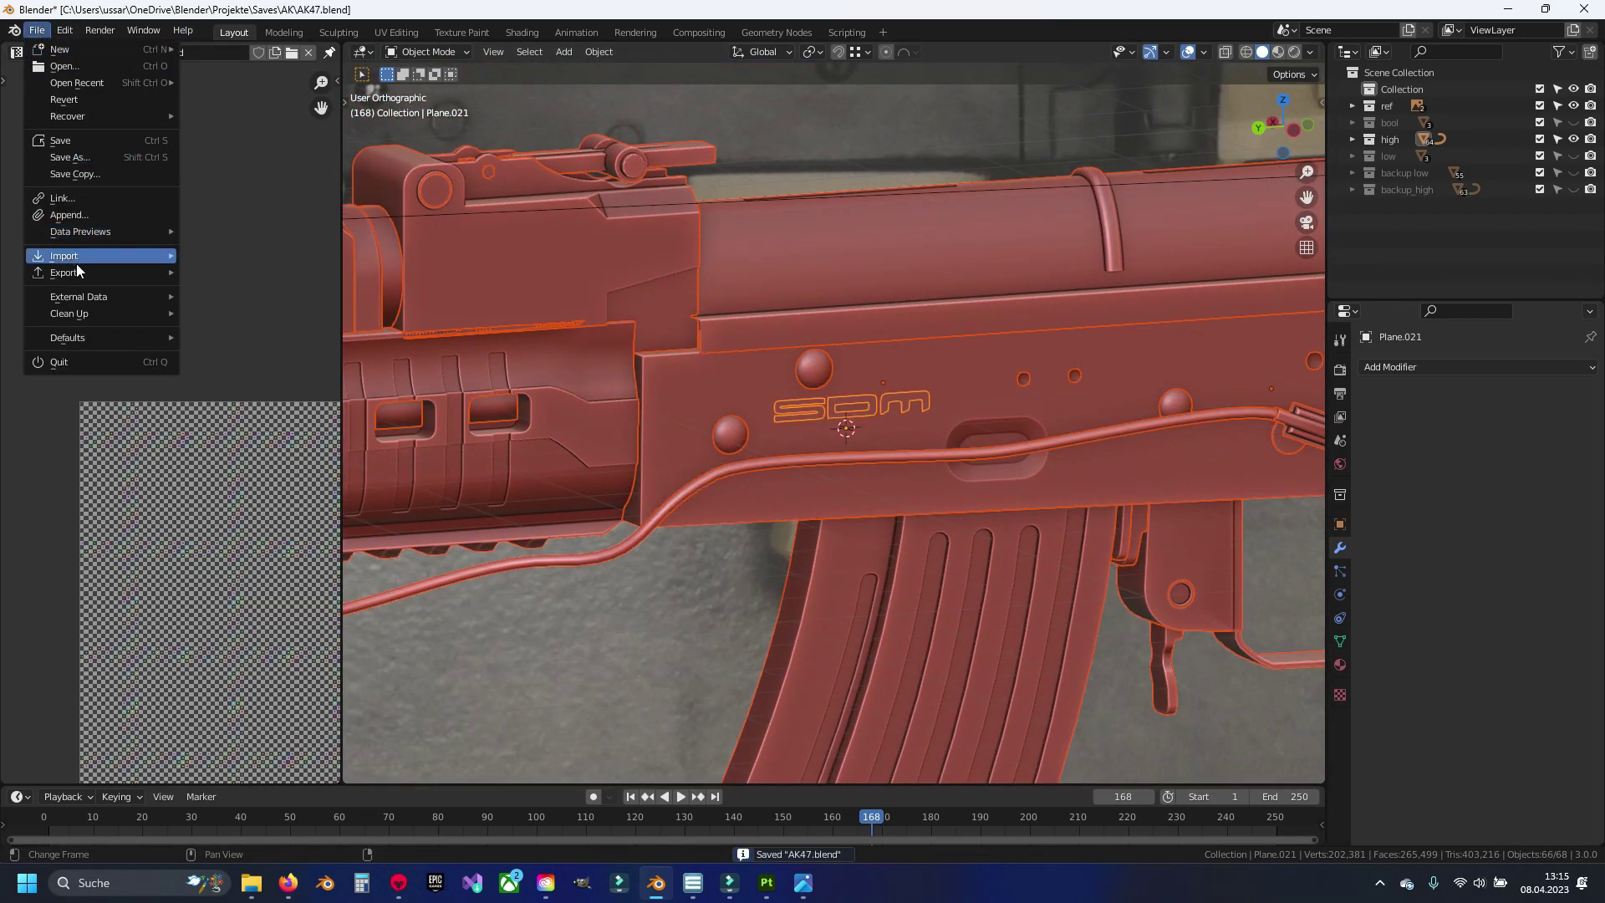
left_click(266, 404)
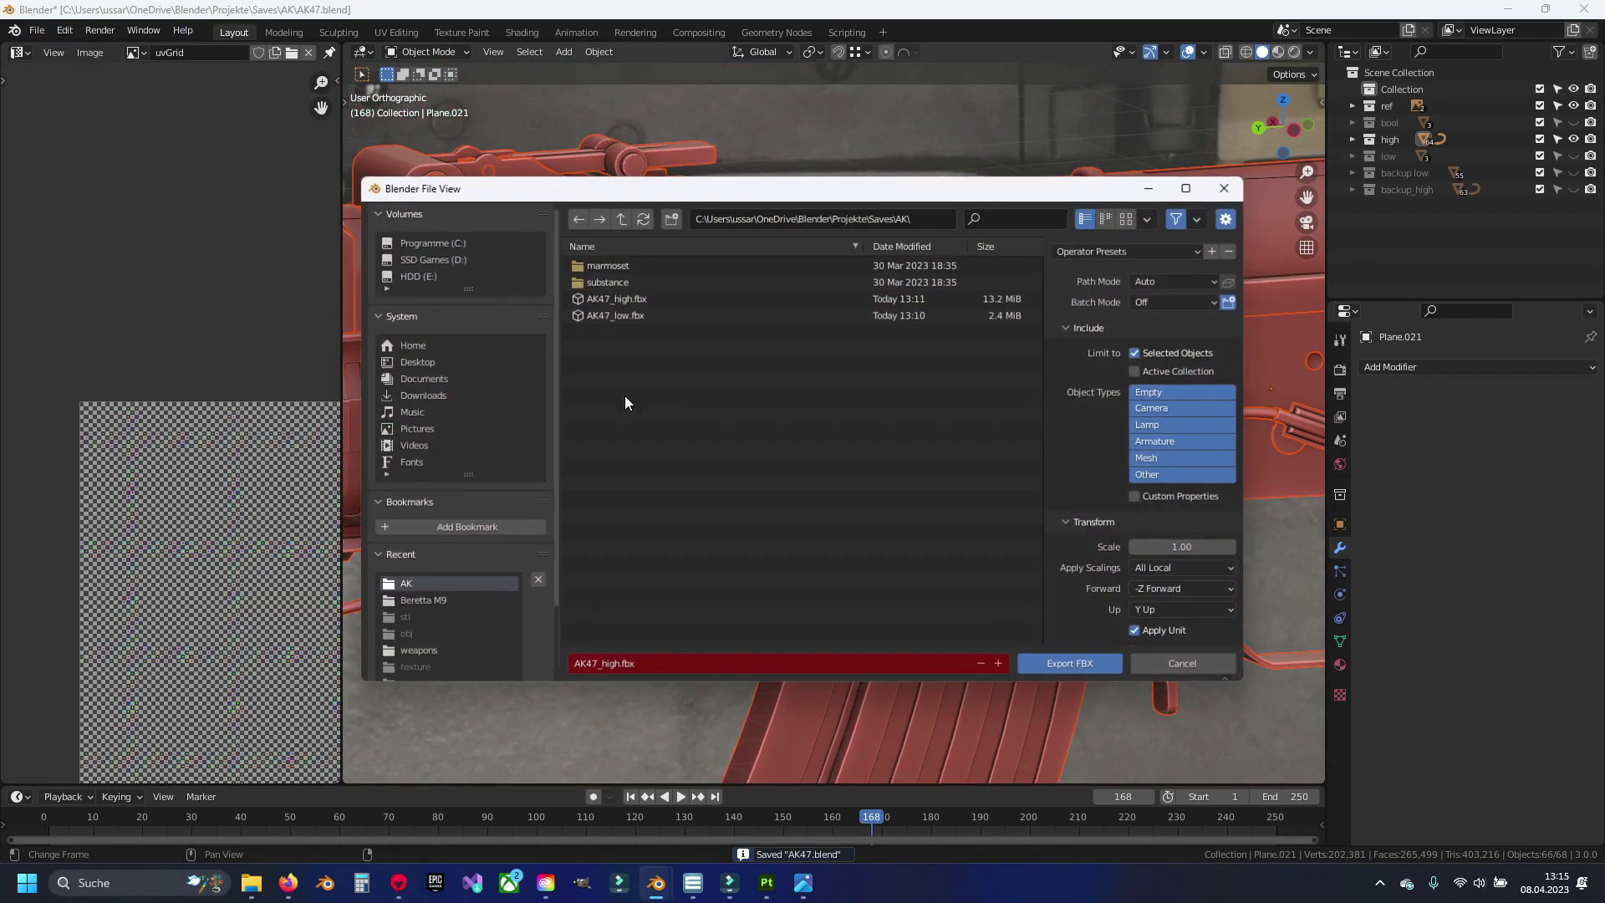
left_click(619, 299)
left_click(1074, 663)
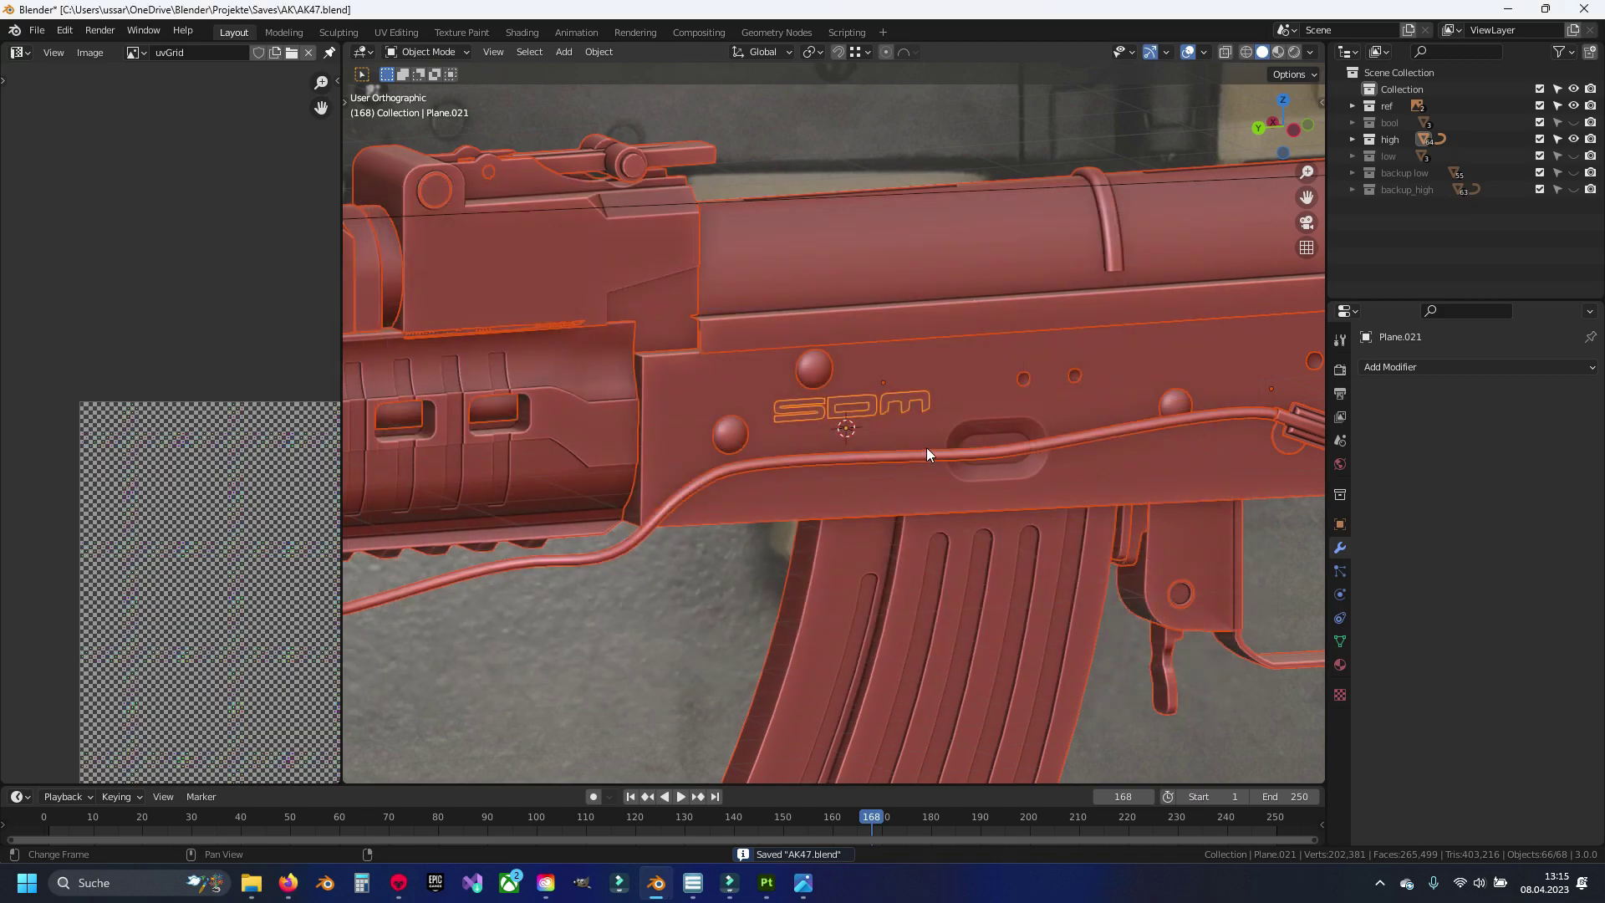
left_click(390, 882)
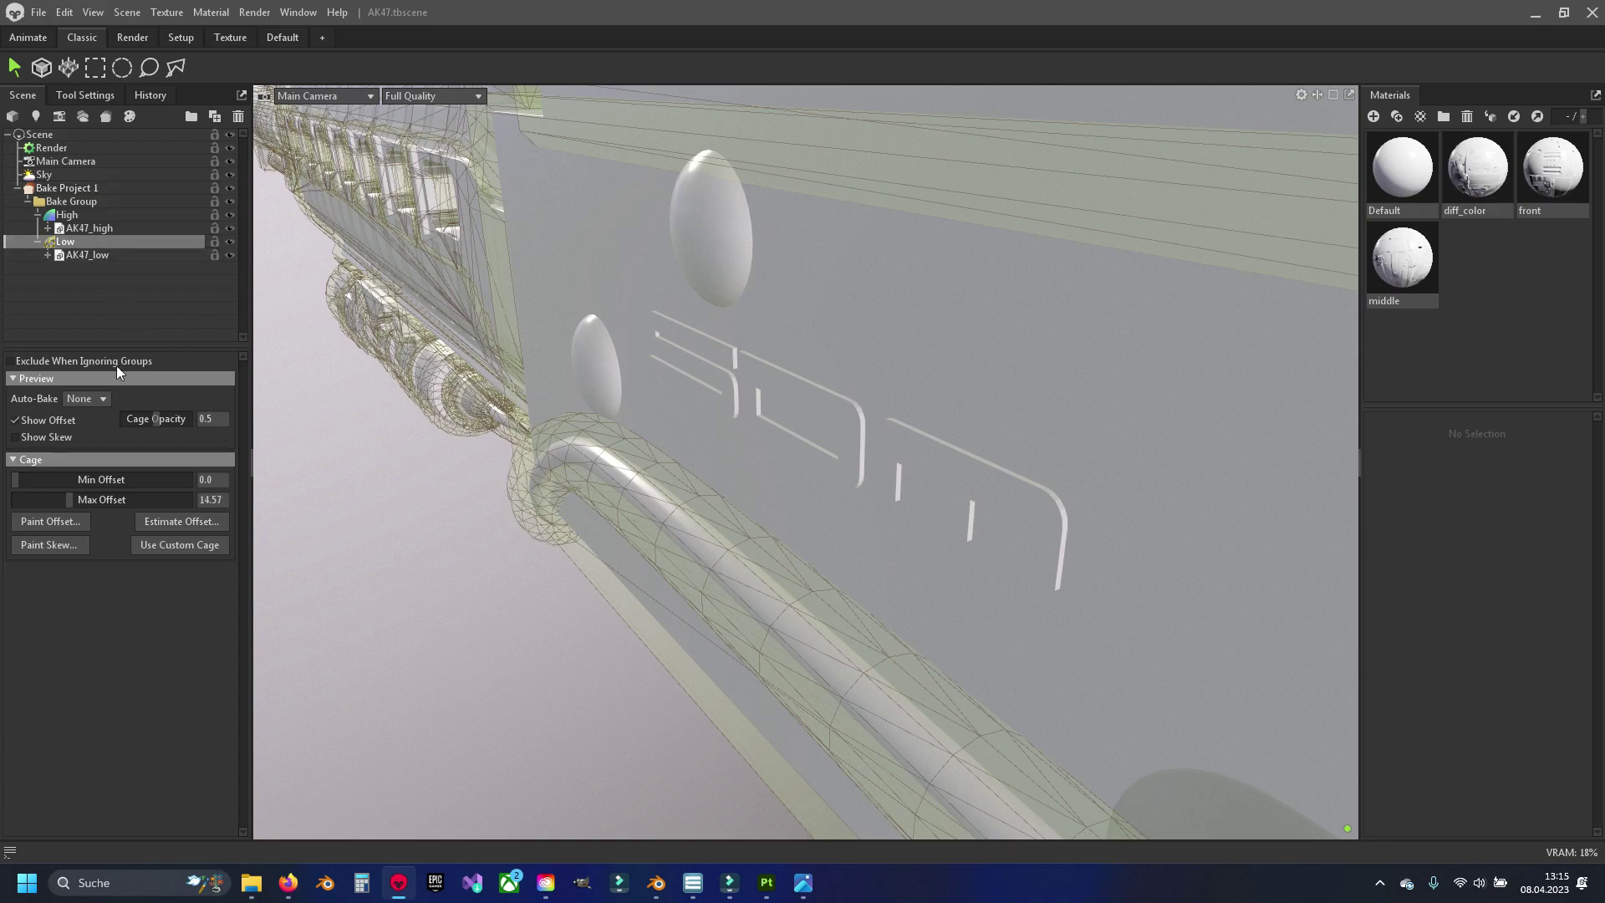
Step: Open the Paint Skew window instead of Paint Offset and move it aside
left_click(42, 522)
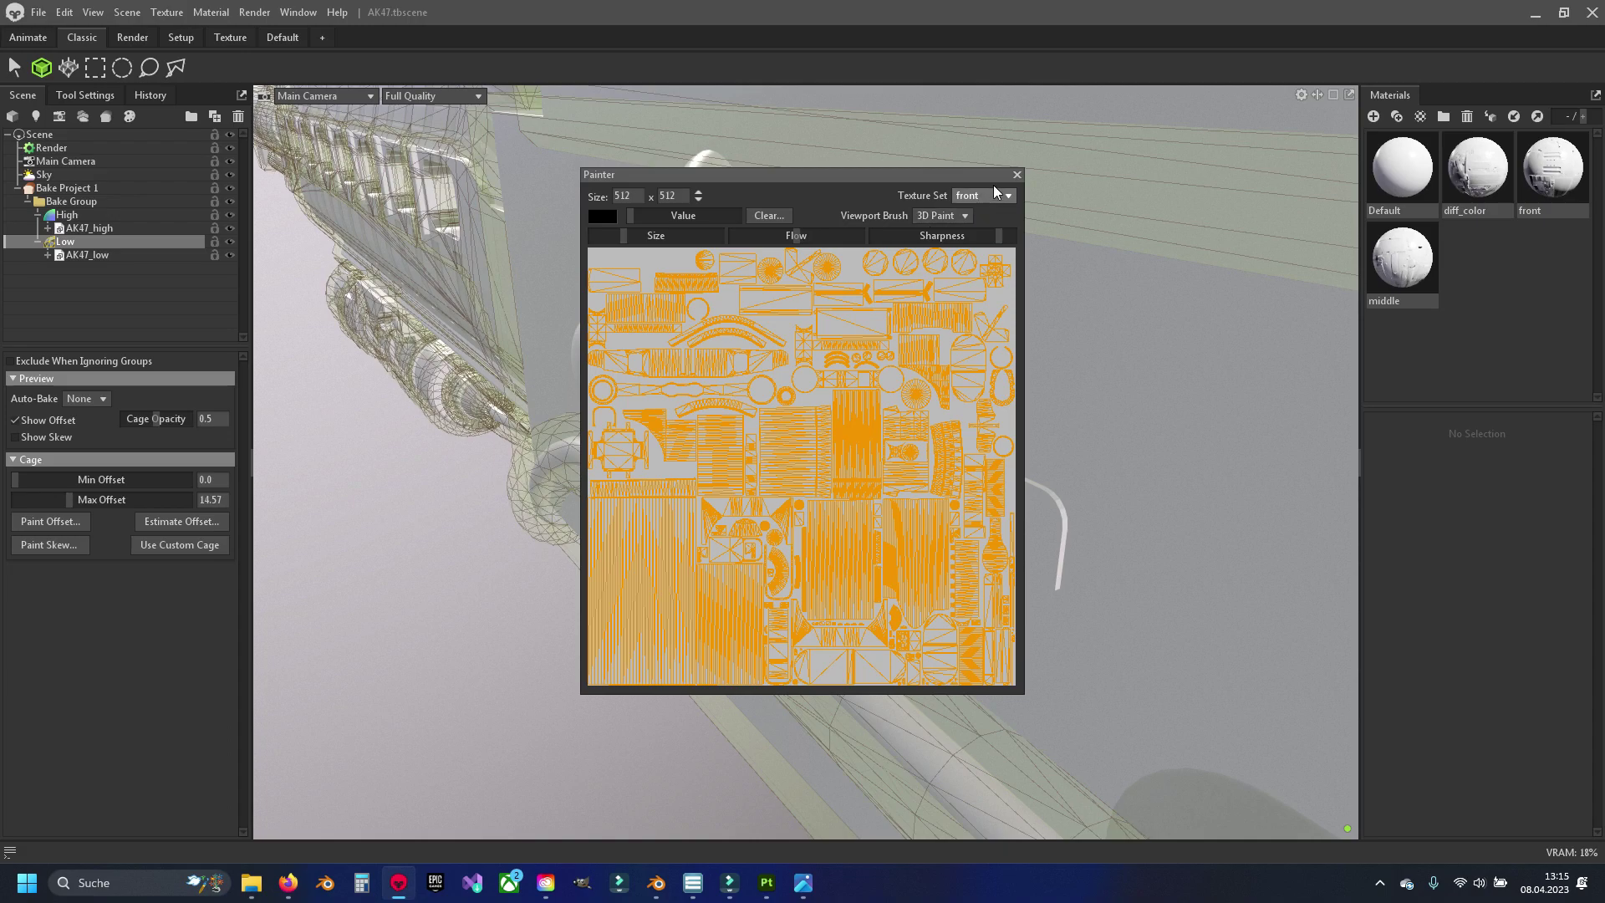
left_click(1017, 175)
left_click(40, 545)
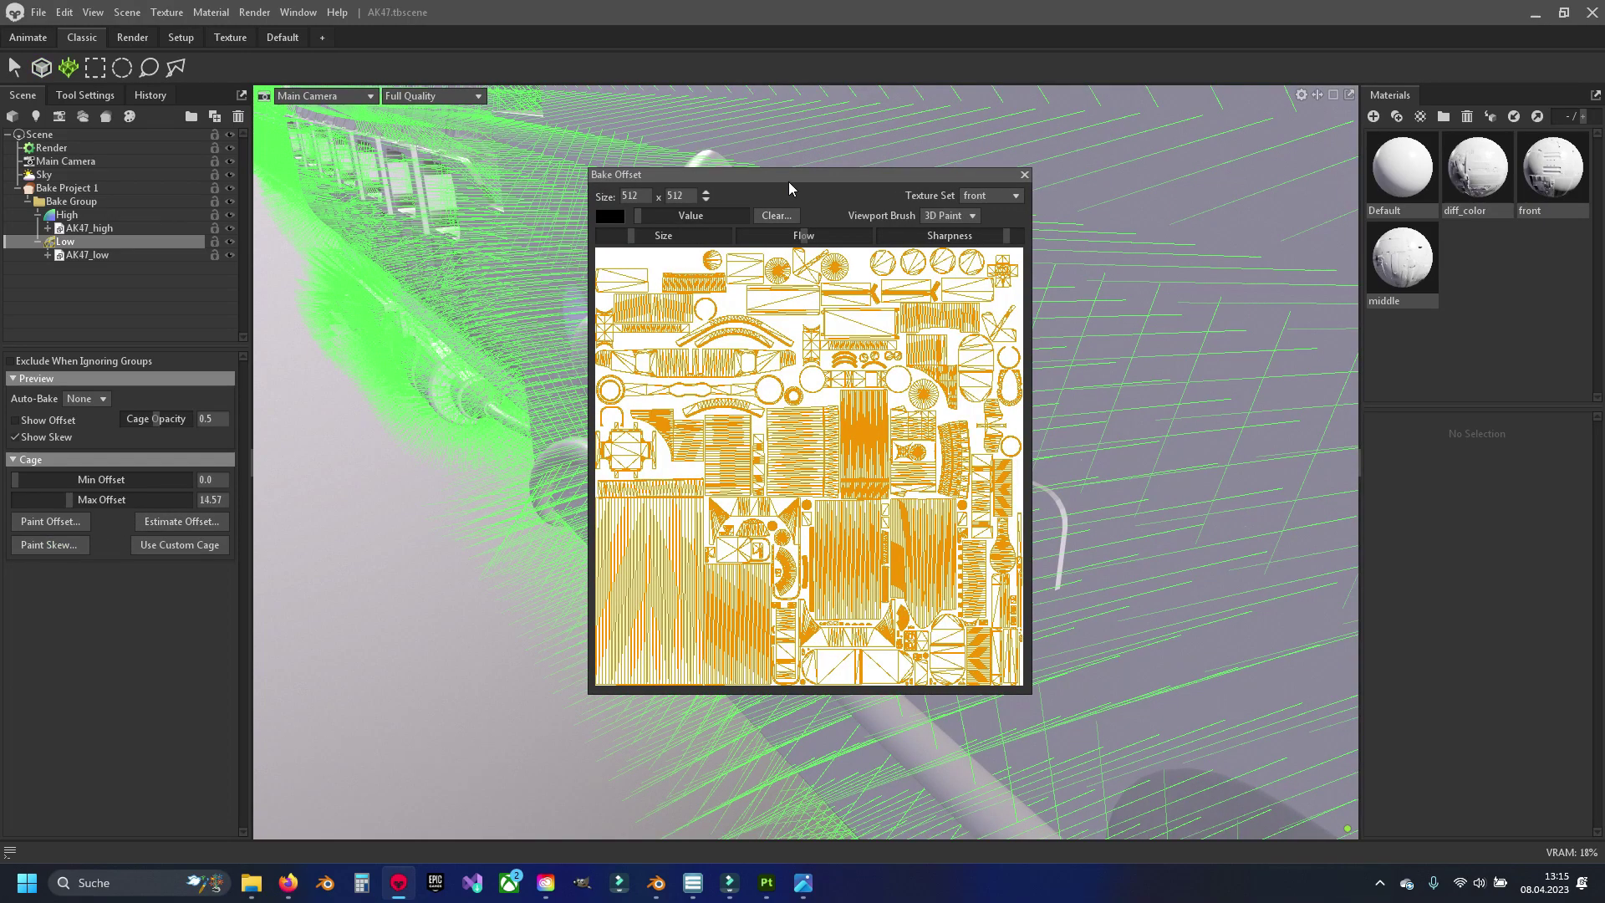
left_click_drag(789, 172, 1432, 304)
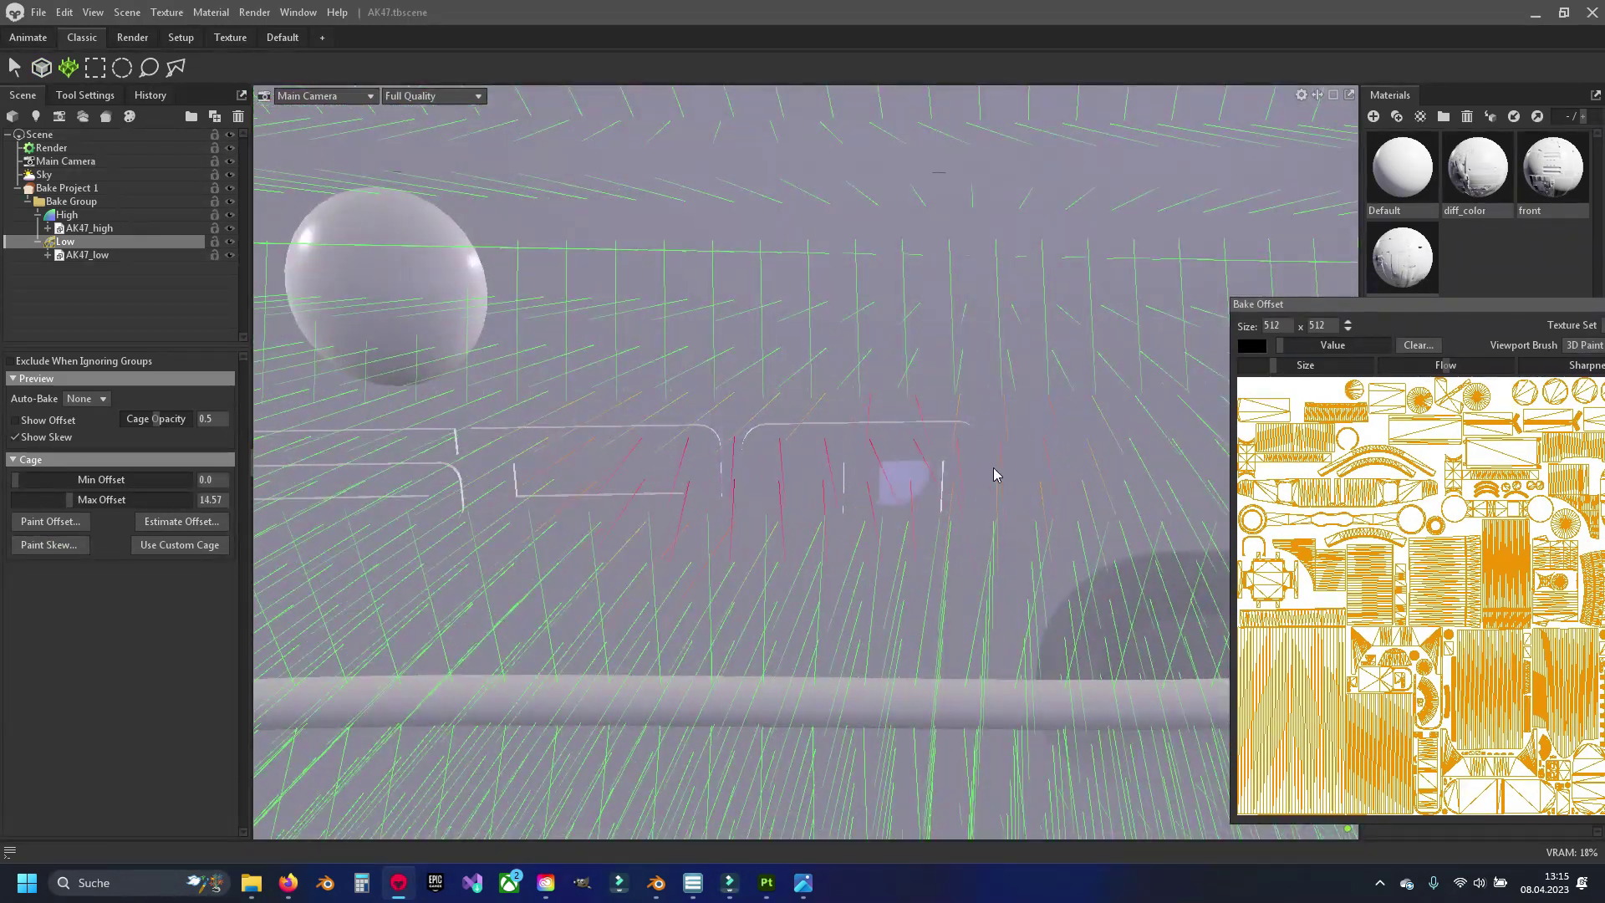
mouse_move(530, 476)
left_mouse_down()
mouse_move(544, 512)
mouse_move(583, 498)
mouse_move(1068, 265)
mouse_move(990, 360)
left_mouse_up()
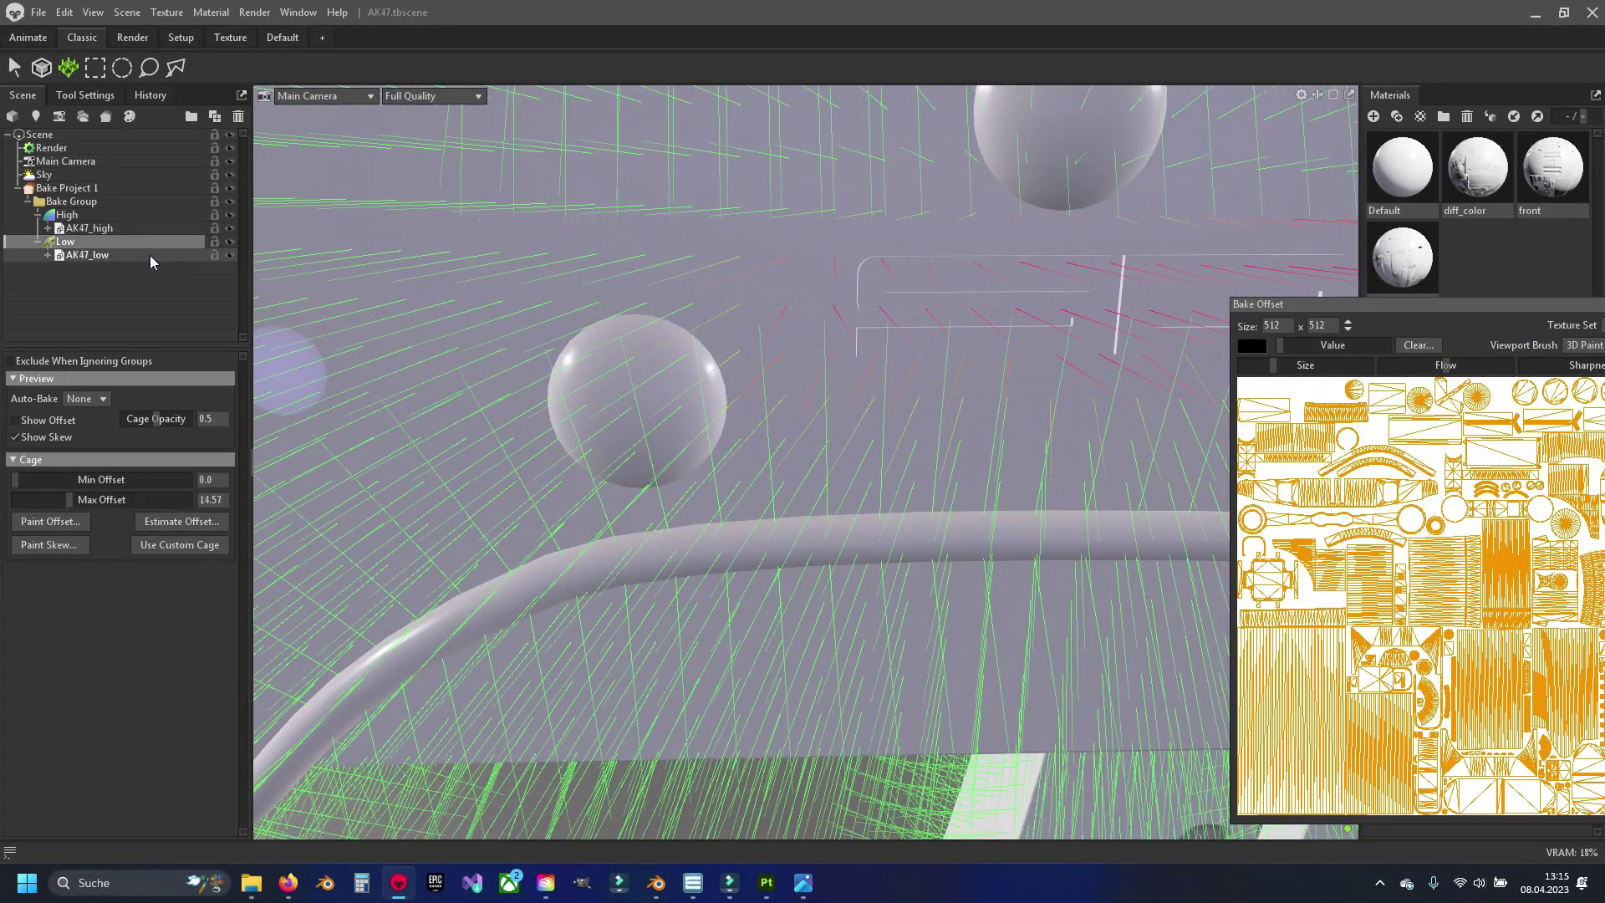
Step: With High hidden, paint skew across the SDM lettering, then bring up Bake Project 1 settings
left_click(229, 215)
mouse_move(853, 376)
left_mouse_down()
mouse_move(874, 383)
mouse_move(419, 351)
left_mouse_up()
mouse_move(1075, 307)
left_mouse_down()
mouse_move(1182, 340)
mouse_move(870, 423)
mouse_move(508, 434)
mouse_move(378, 380)
left_mouse_up()
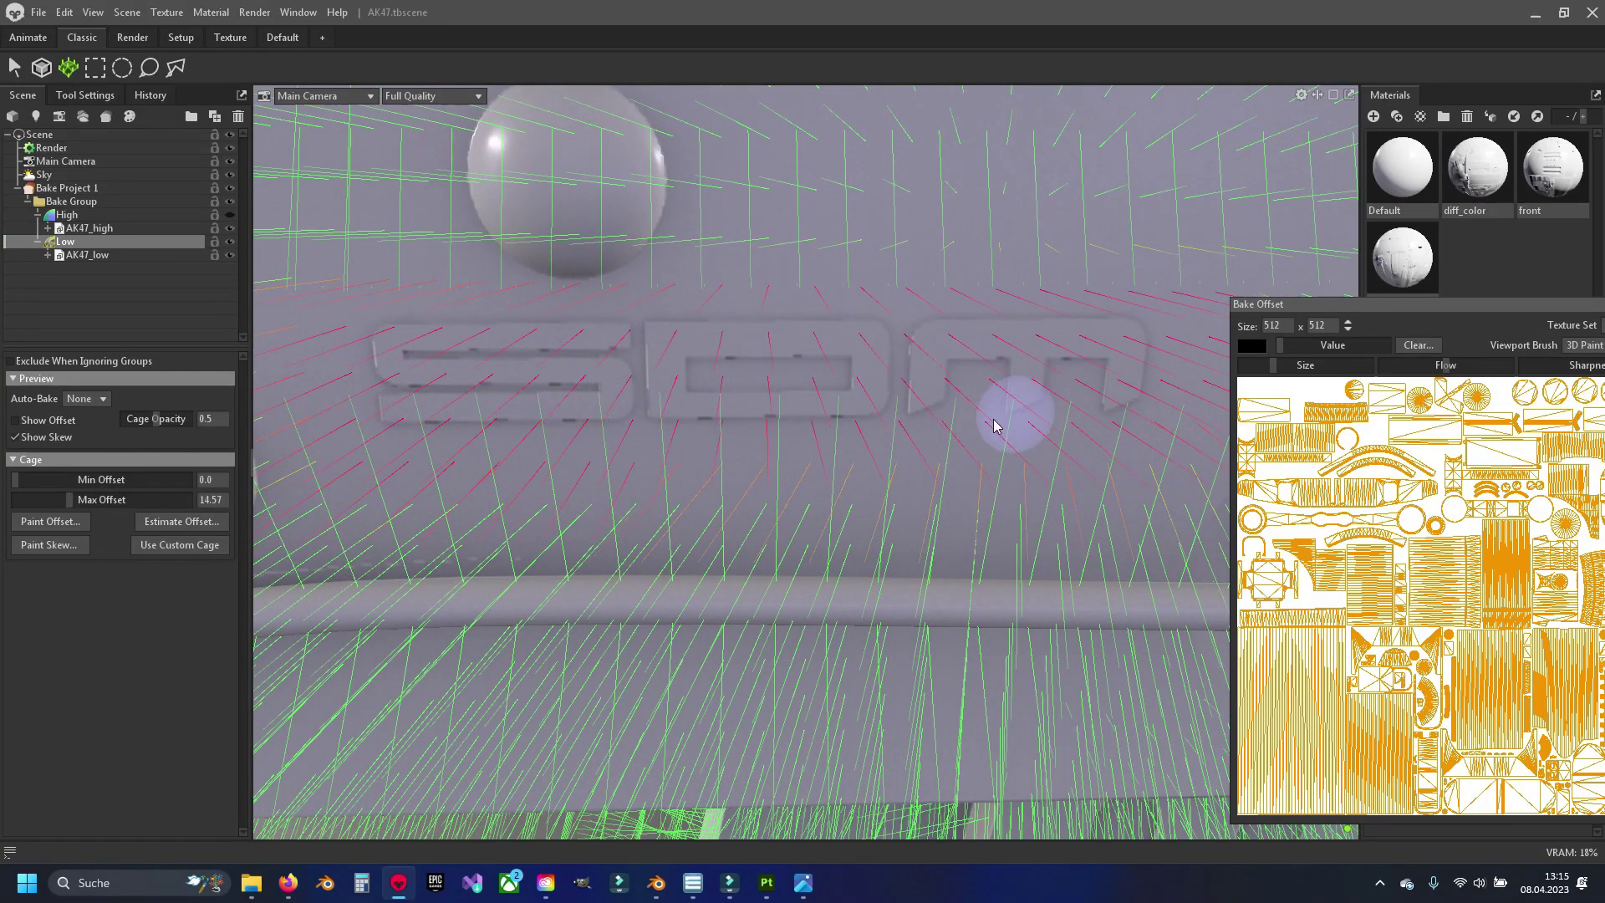
left_click_drag(1403, 304, 1035, 316)
left_click(1358, 308)
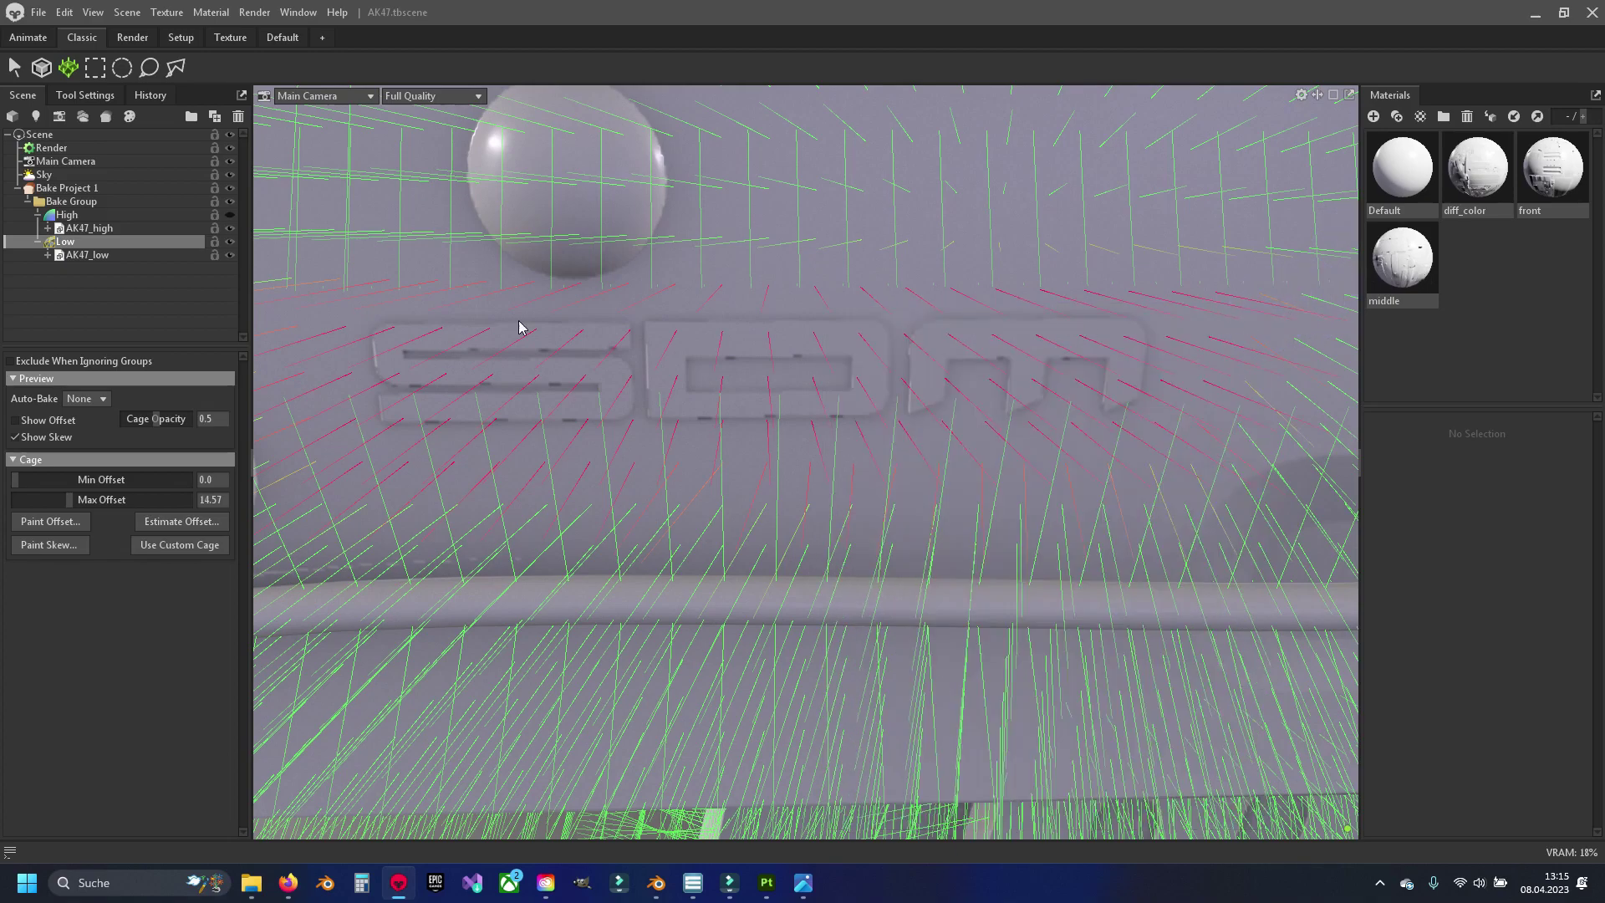
left_click(67, 188)
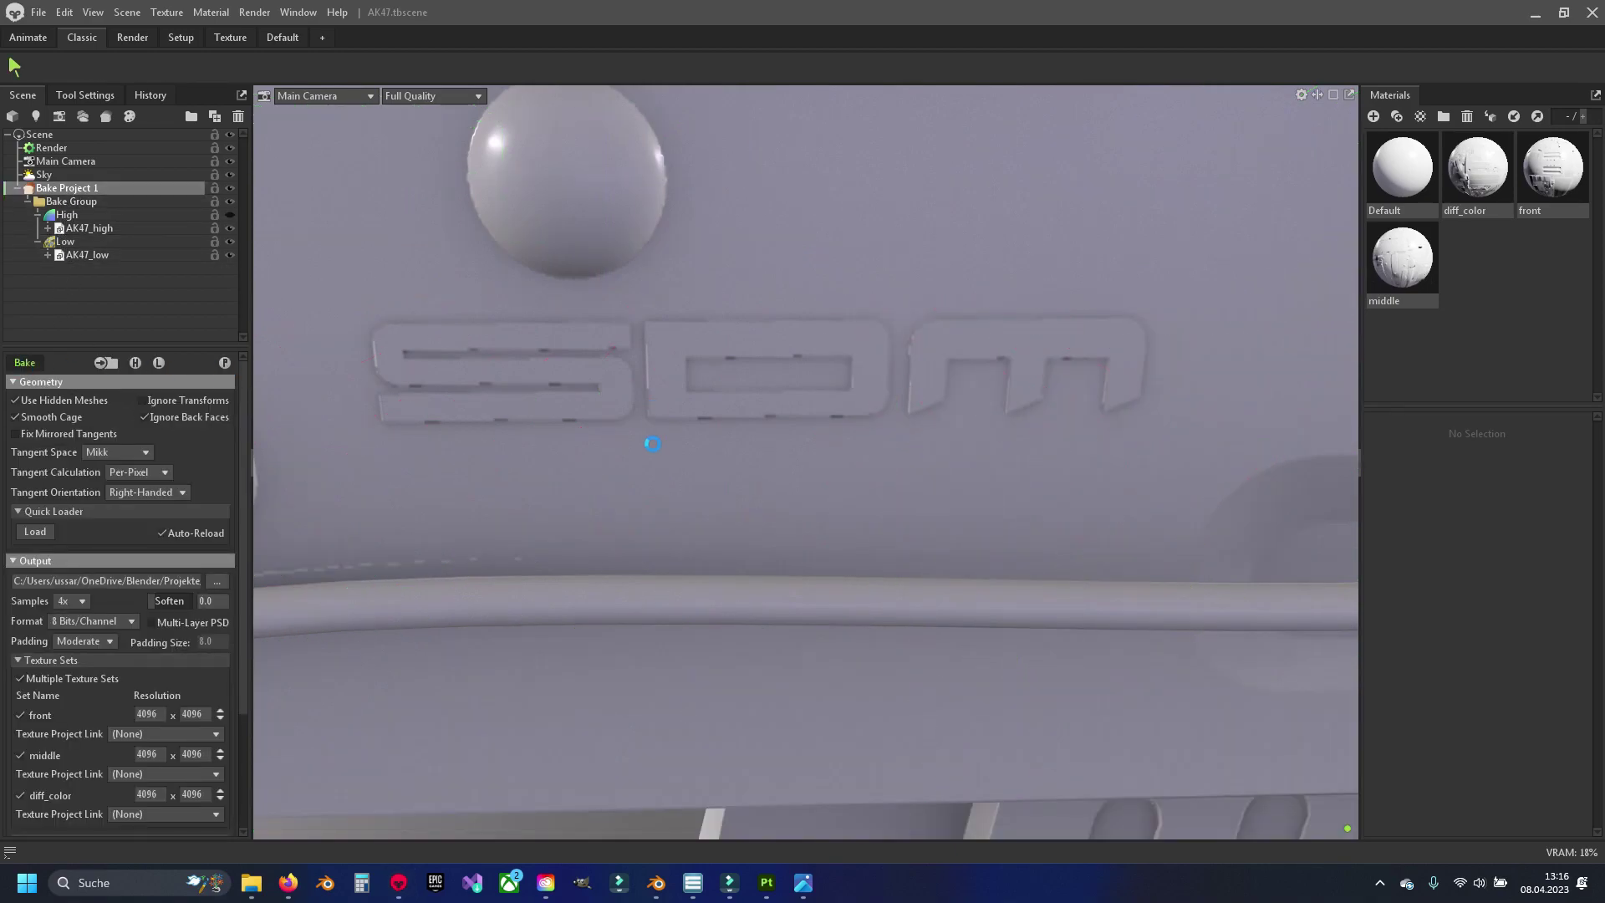
Step: In Blender, hide the high collection, show low, and edit the 'middle' part
left_click(648, 876)
left_click(684, 389)
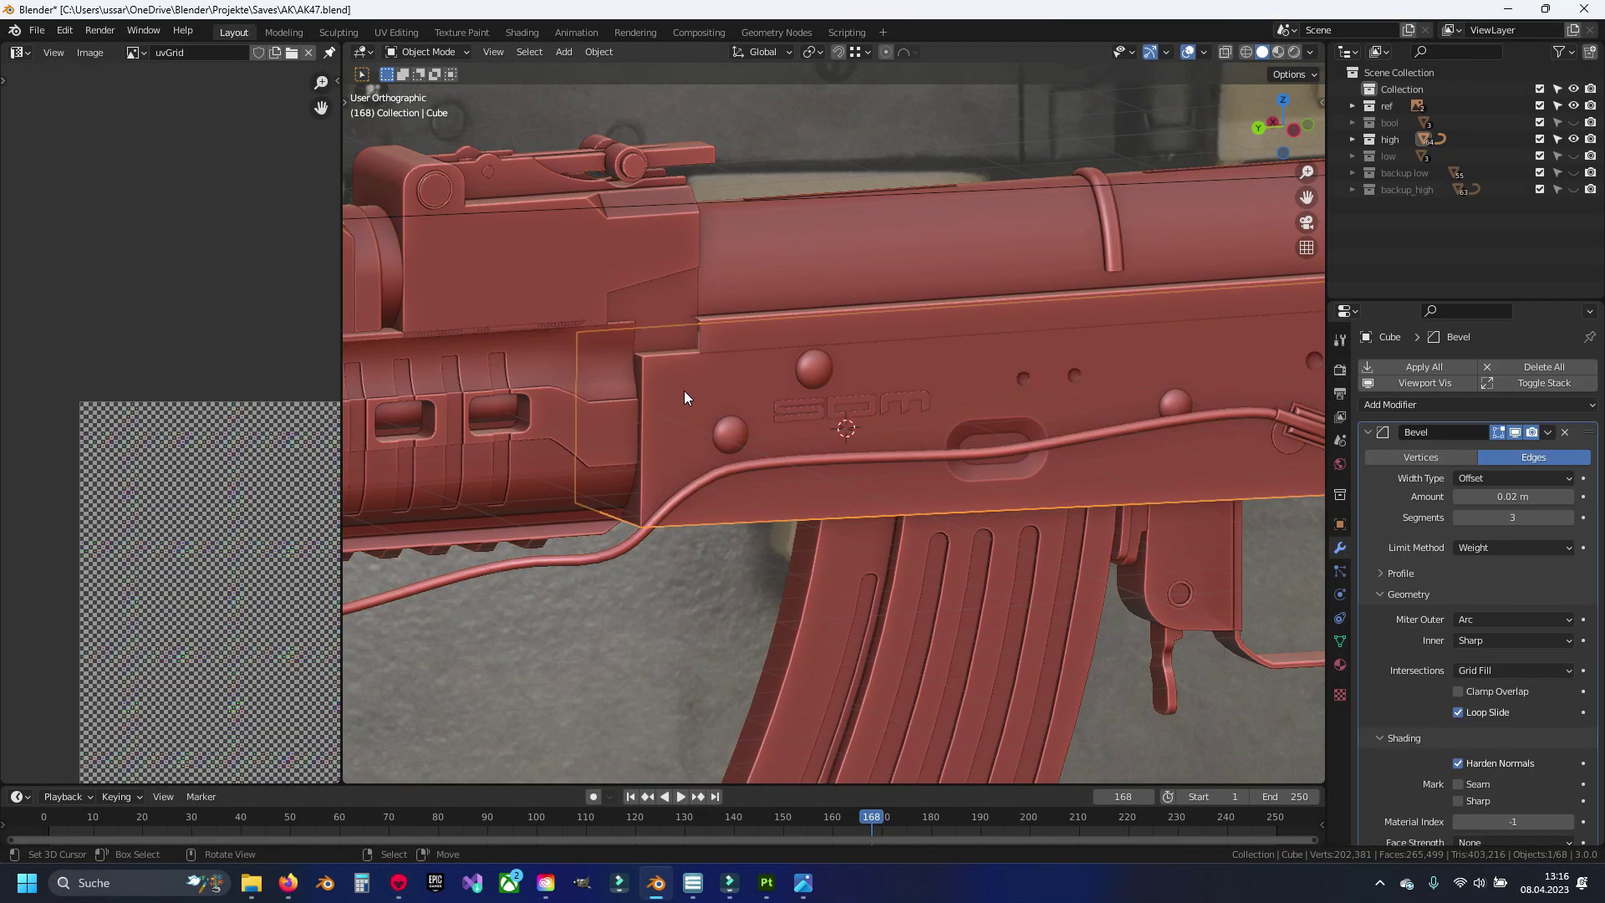
left_click(1573, 139)
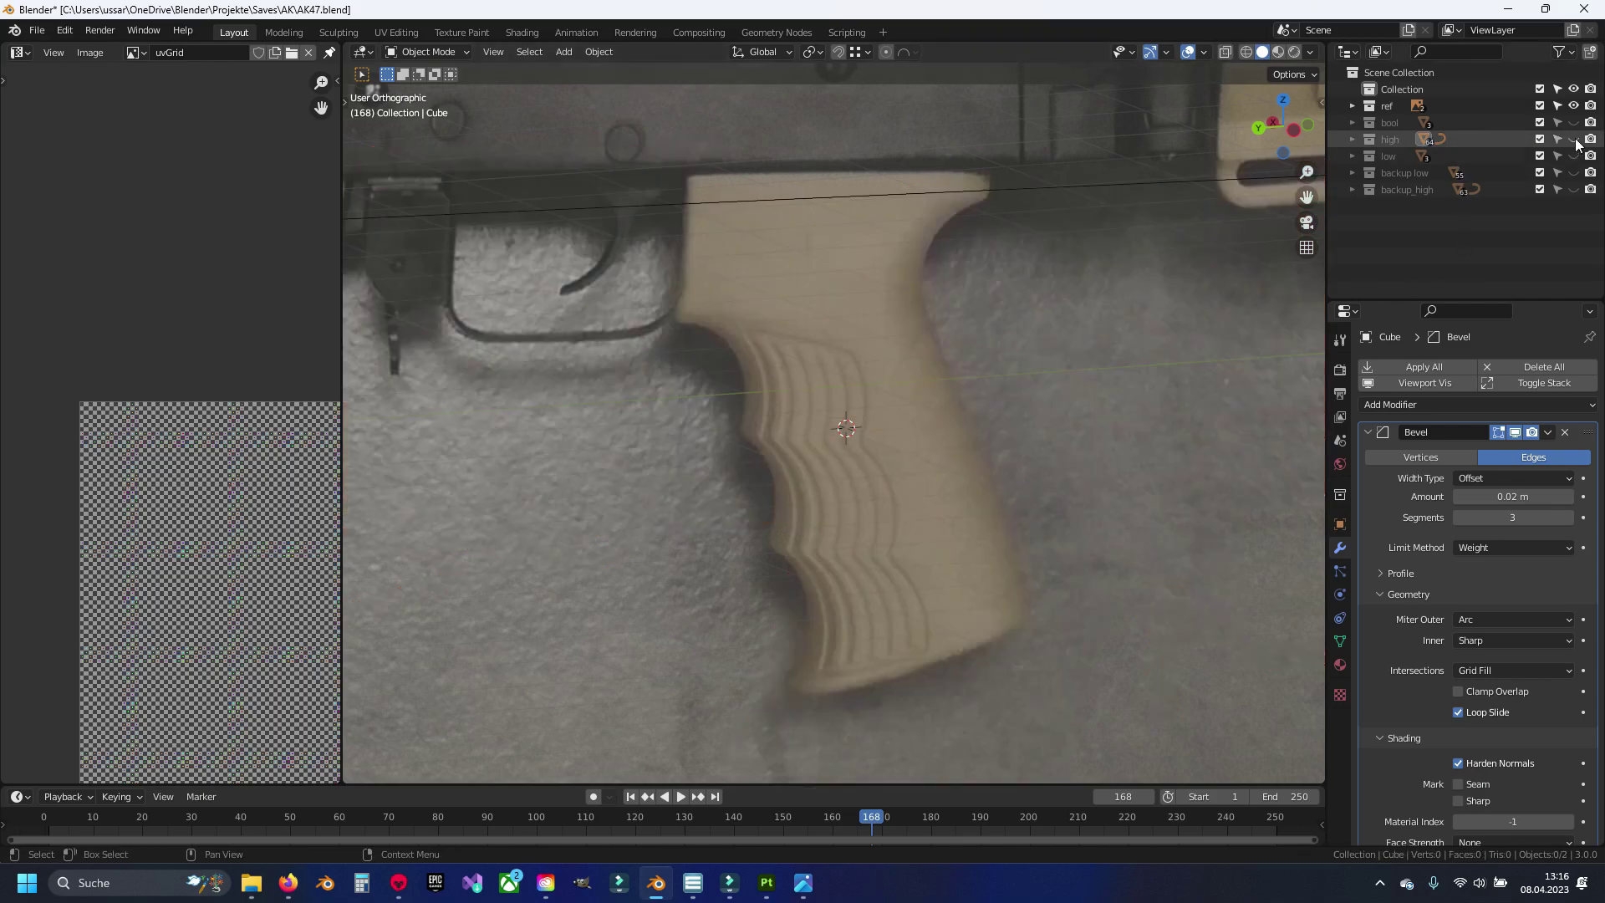
left_click(1573, 156)
left_click(828, 430)
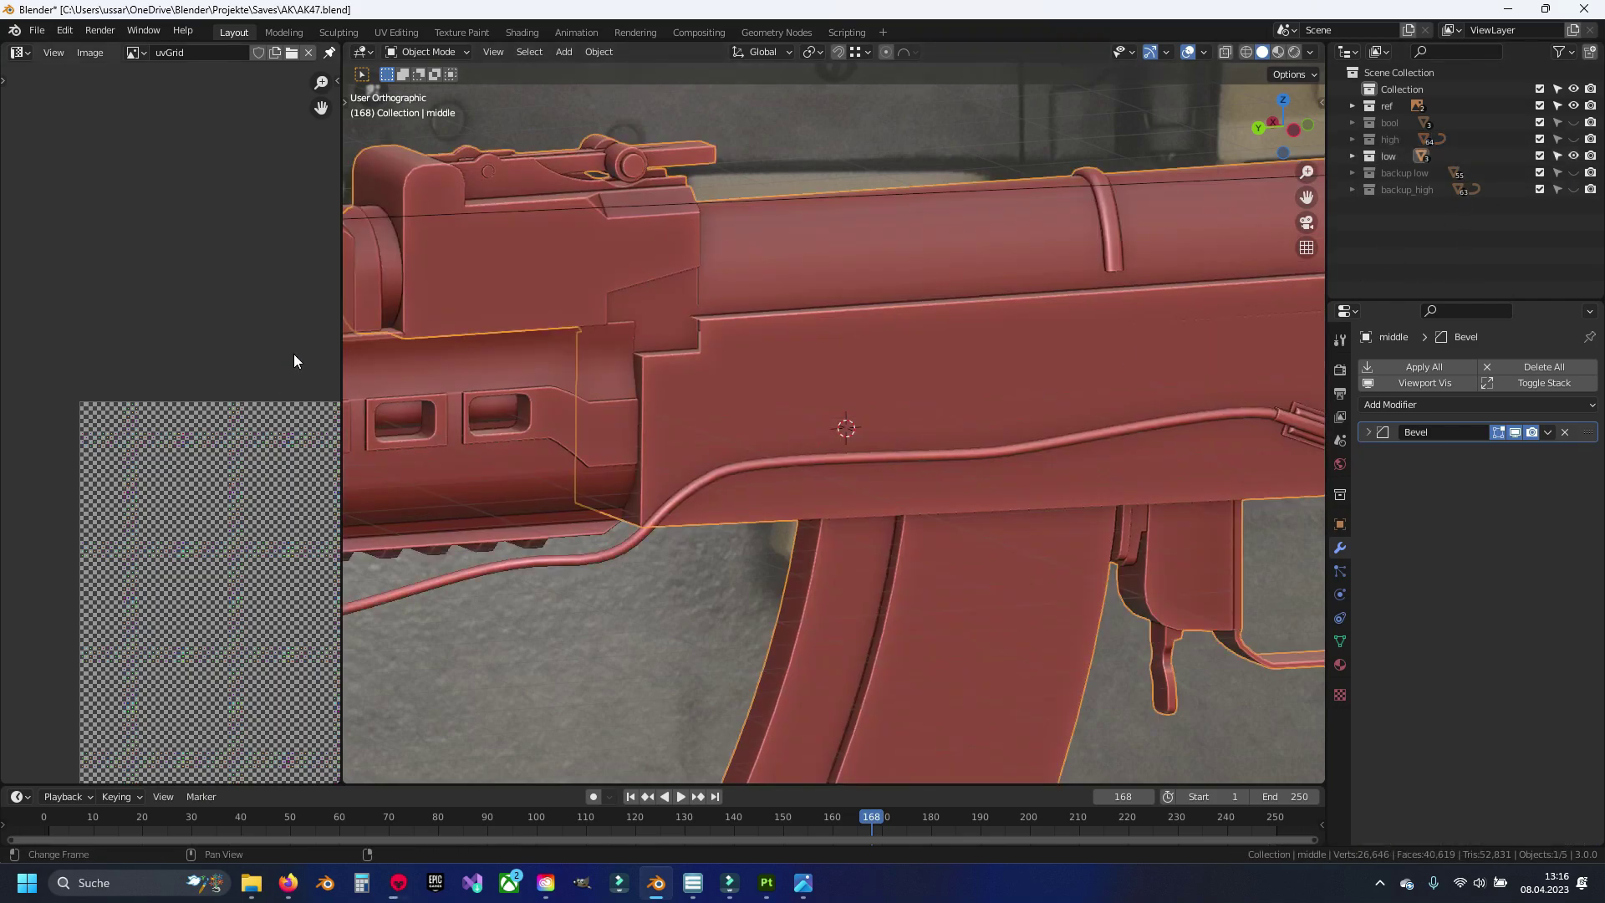
key("Tab")
Step: Select the linked receiver region with Ctrl+L and view its UV island
left_click_drag(343, 313, 740, 335)
scroll(502, 405, "down", 3)
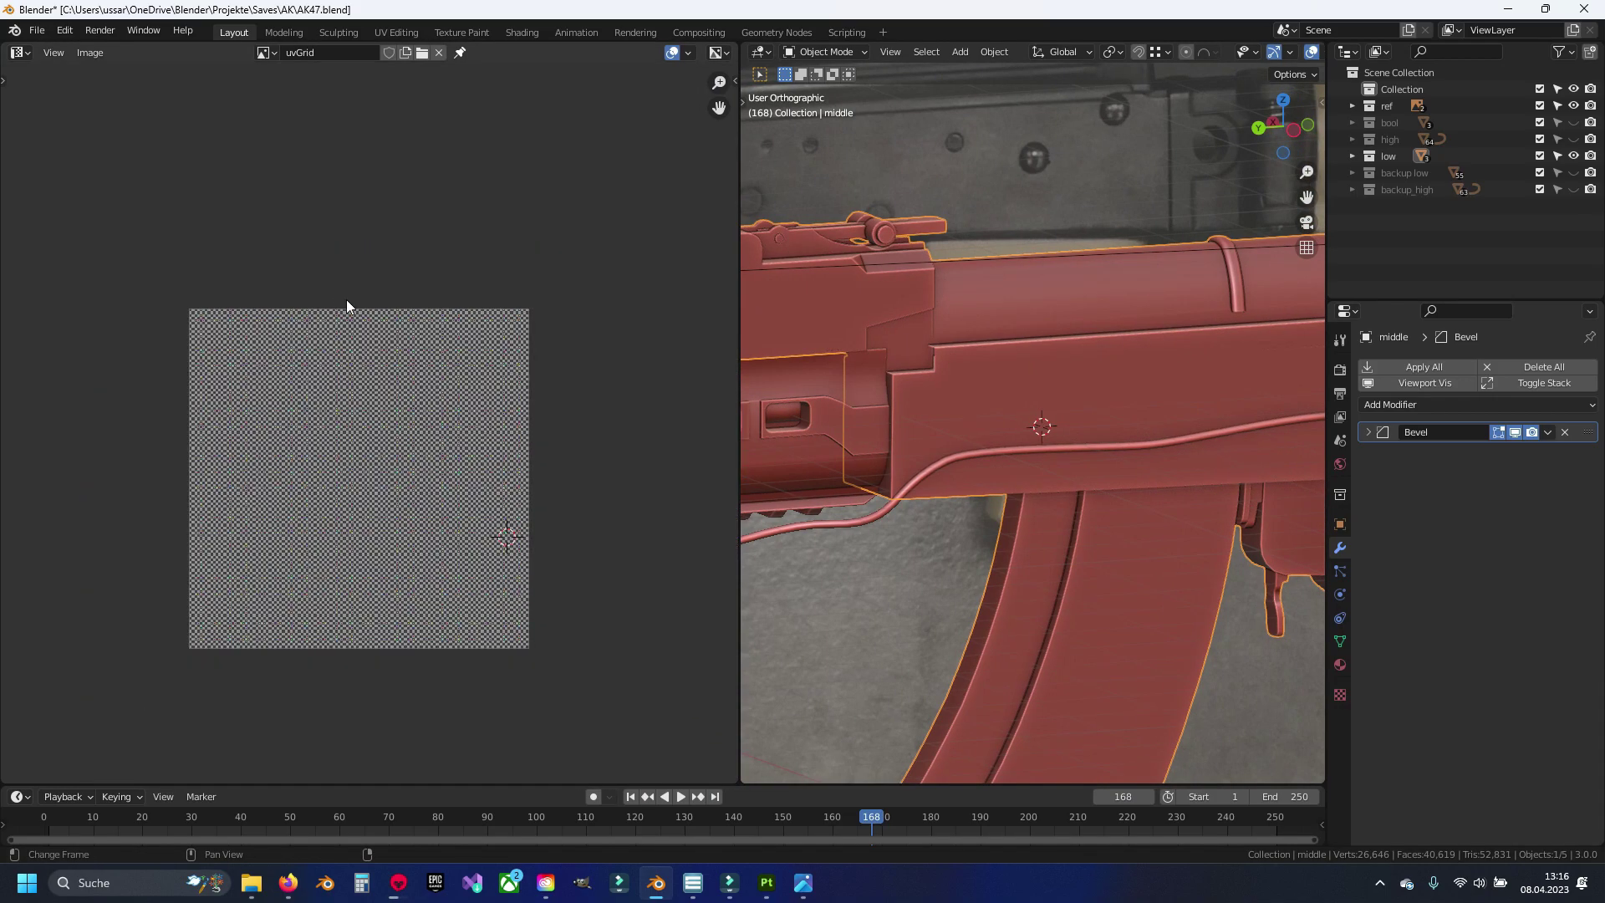
scroll(346, 299, "down", 2)
key("3")
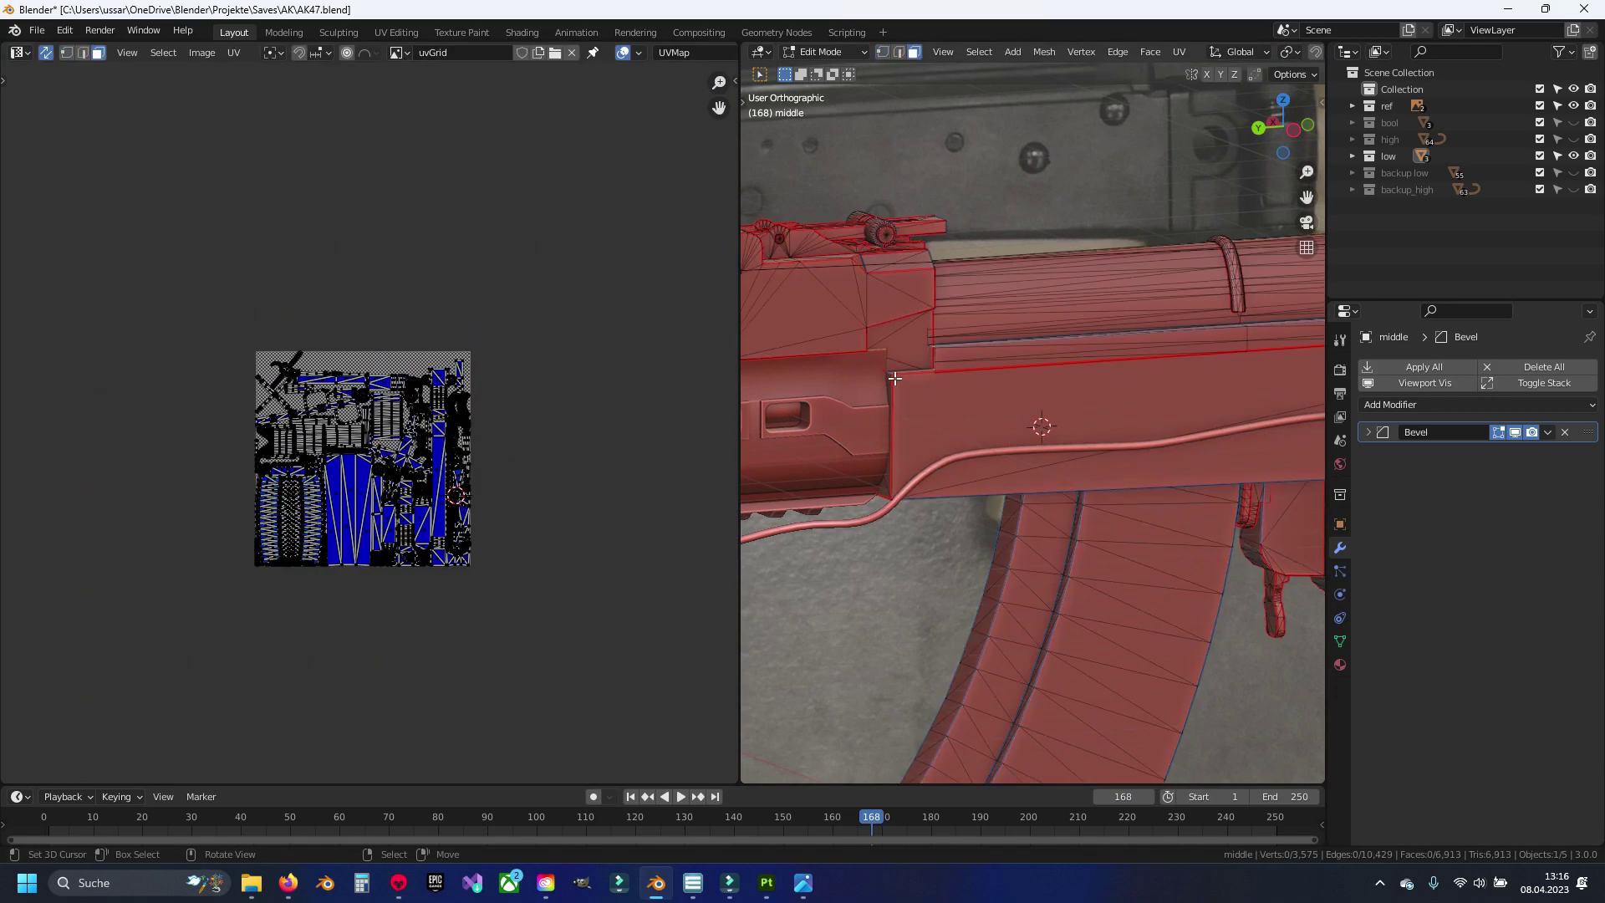
key("1")
left_click(894, 378)
key("ctrl+l")
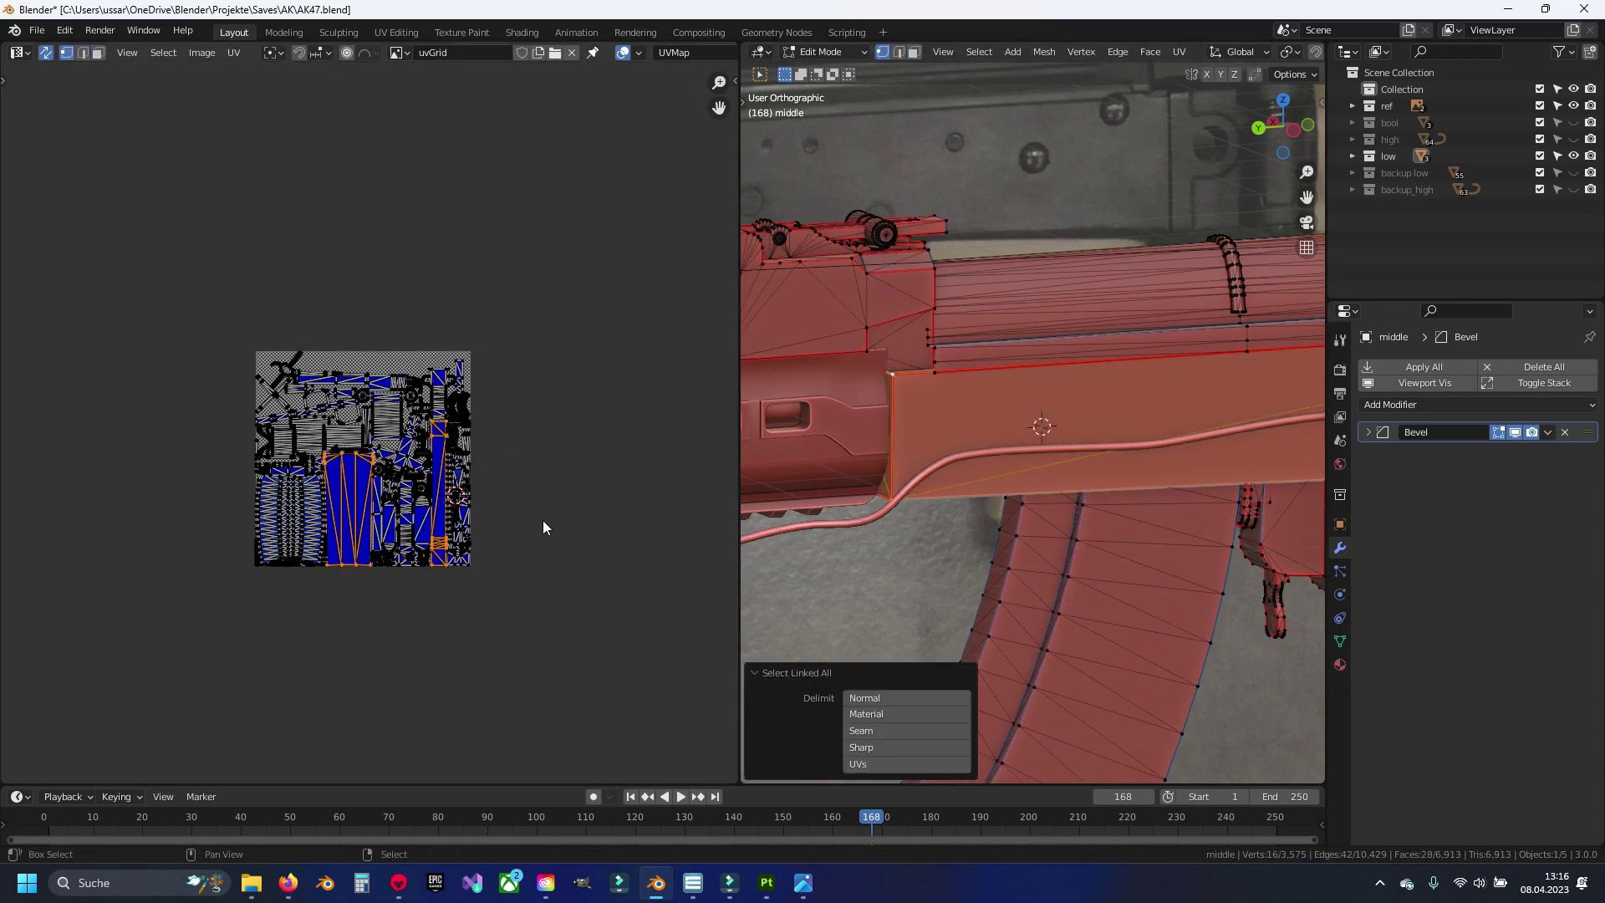
scroll(502, 476, "up", 7)
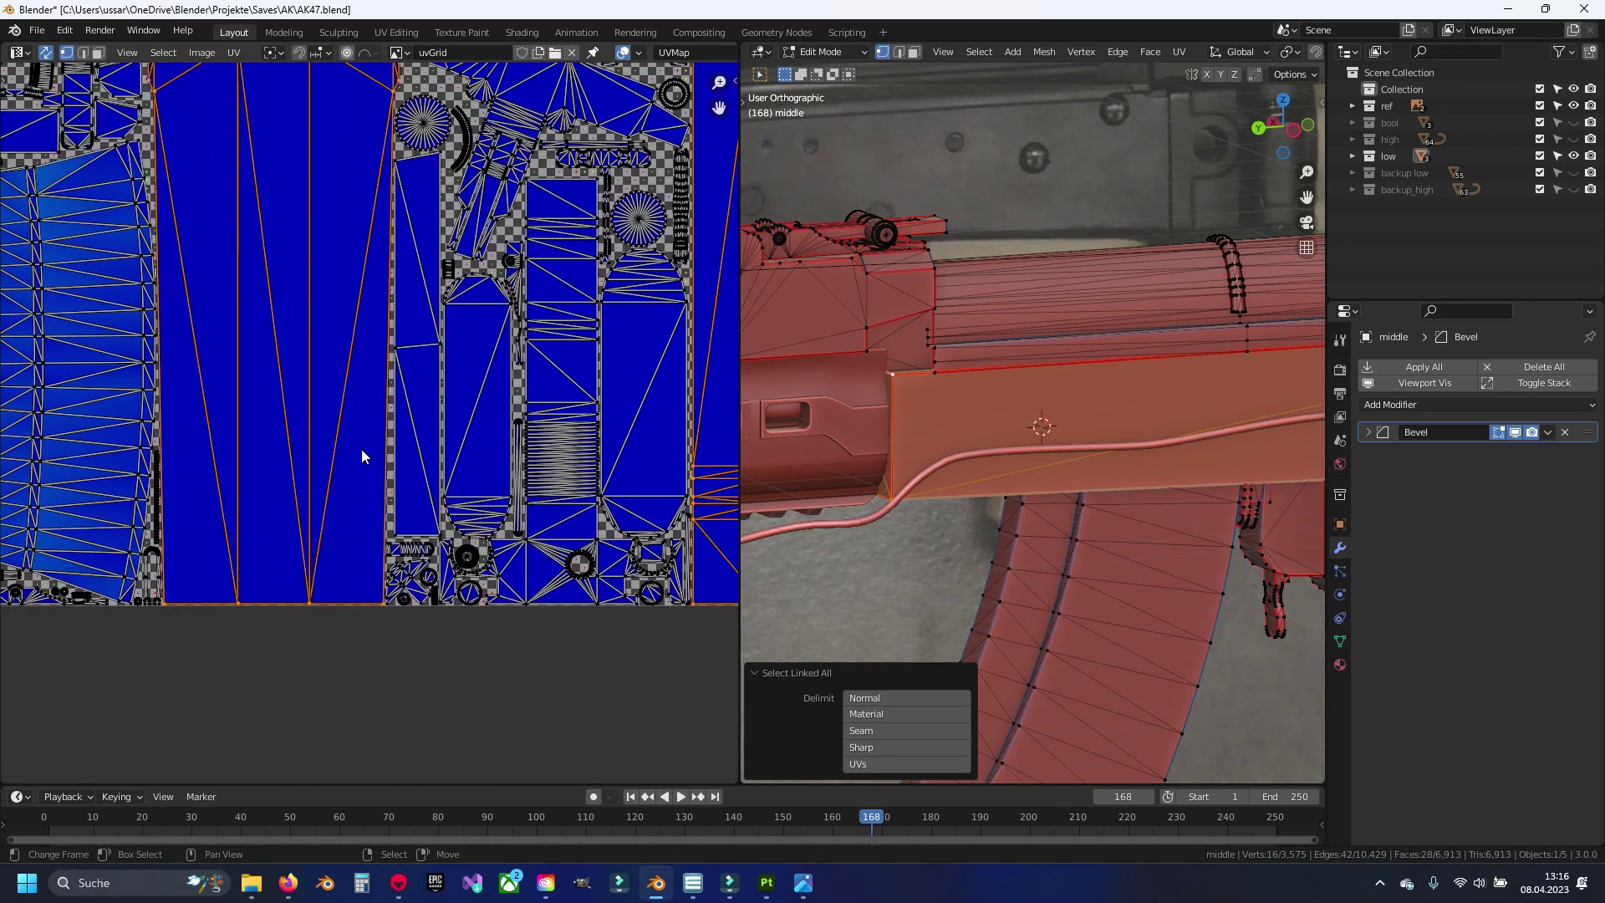
scroll(362, 455, "up", 2)
scroll(424, 394, "up", 2)
scroll(424, 394, "down", 5)
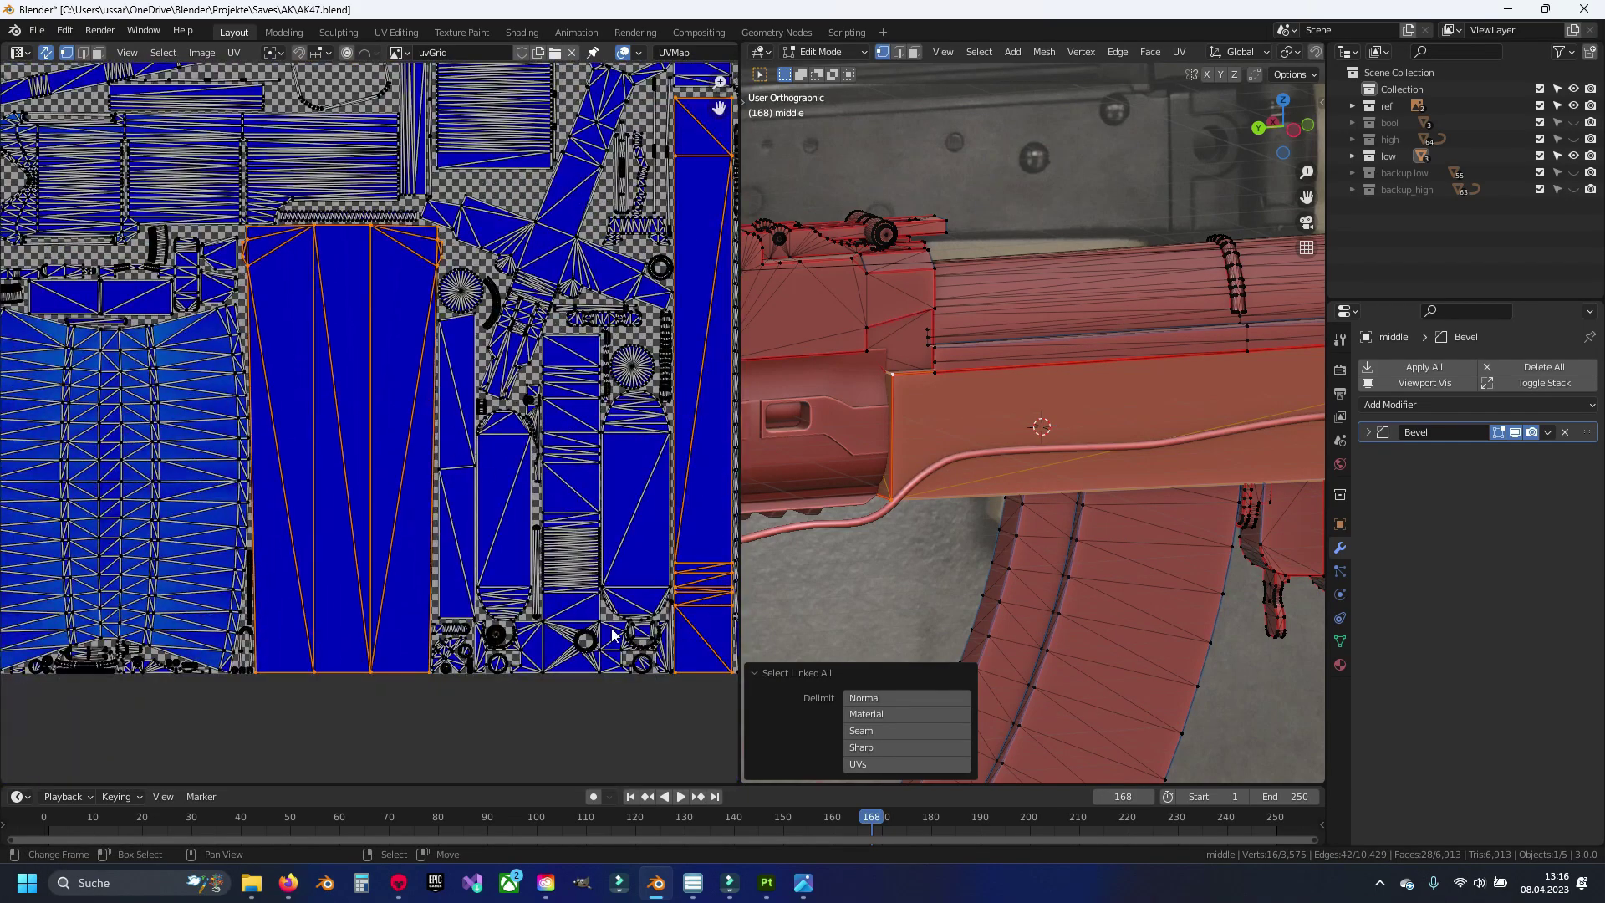
Step: Inspect the painted SDM lettering on Painter's middle texture set, then return to Toolbag
left_click(765, 882)
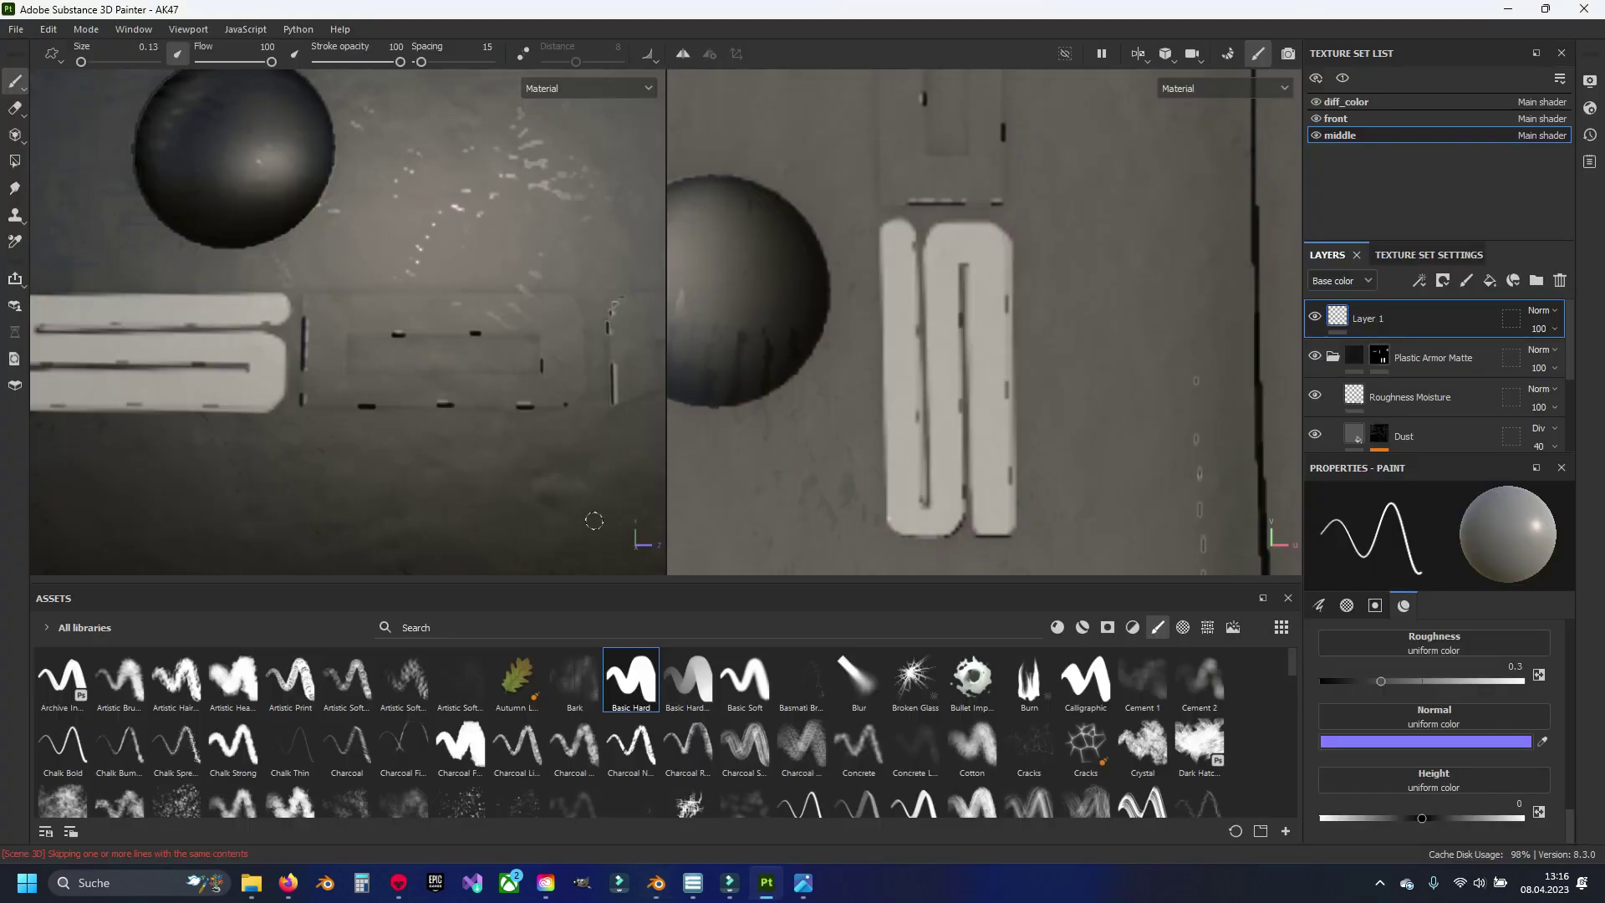
scroll(856, 452, "down", 3)
scroll(856, 451, "down", 3)
scroll(860, 448, "down", 1)
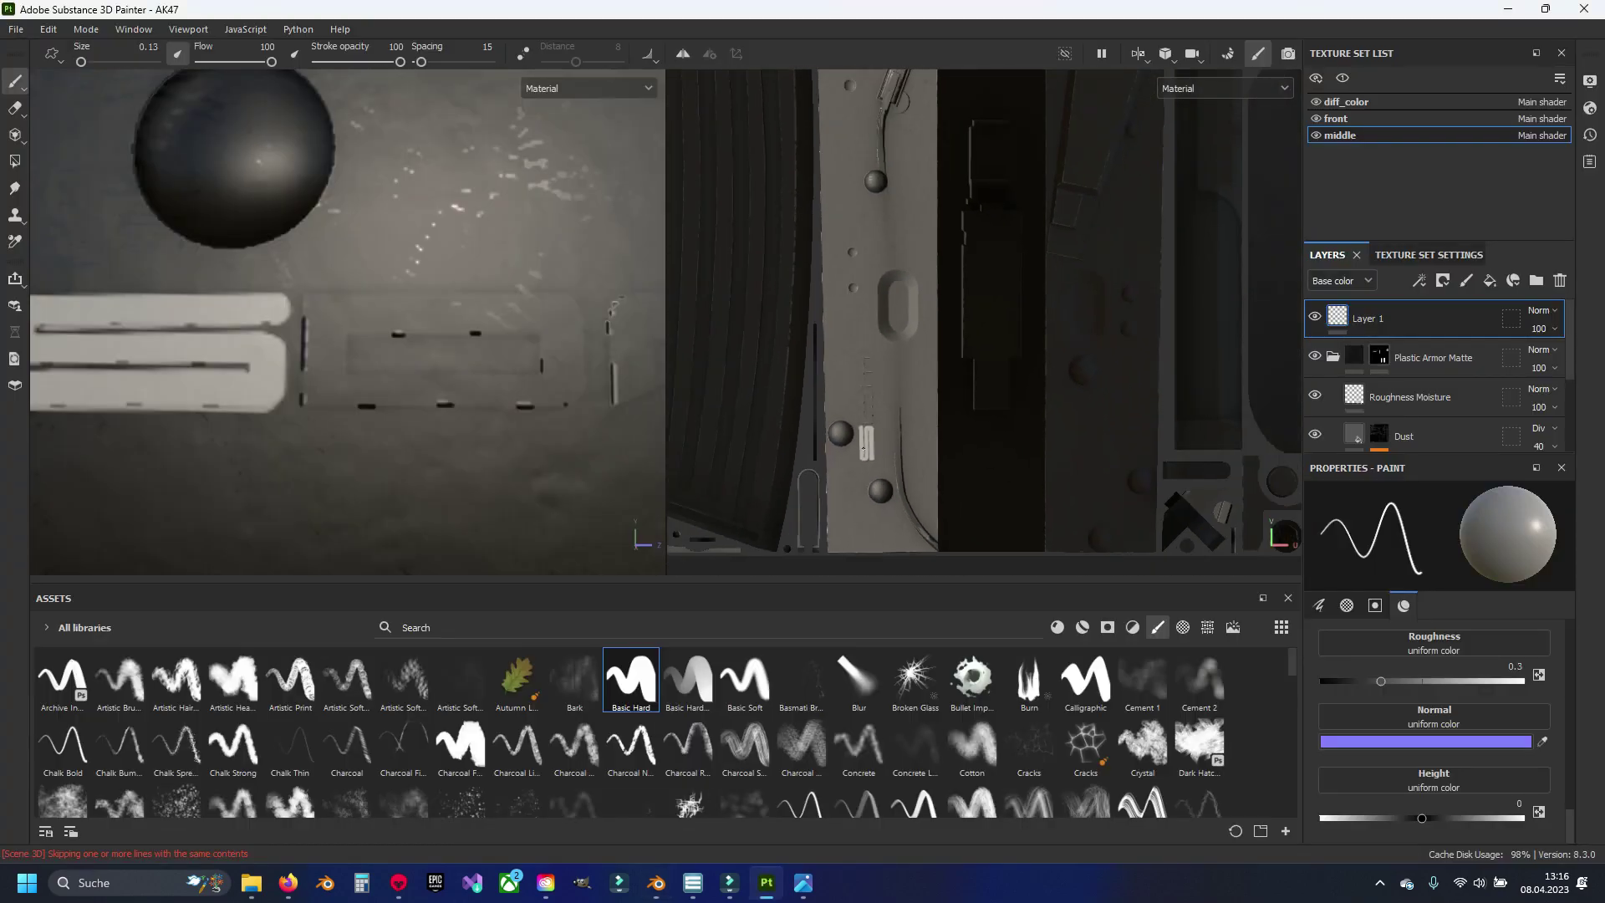
scroll(863, 449, "down", 1)
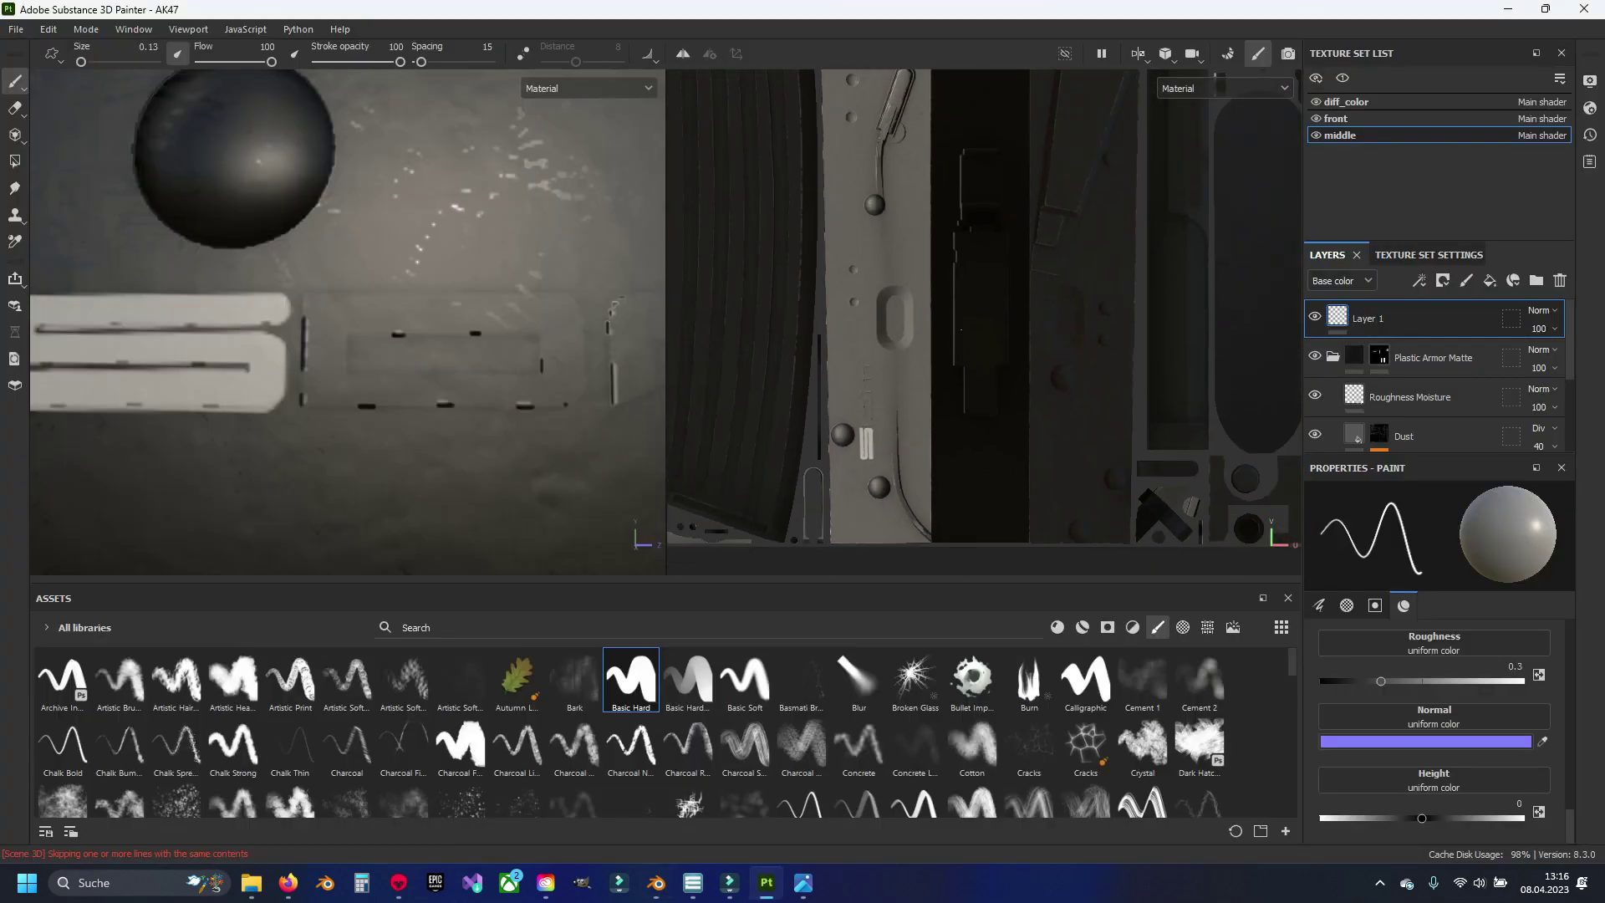
middle_click_drag(961, 329, 907, 163)
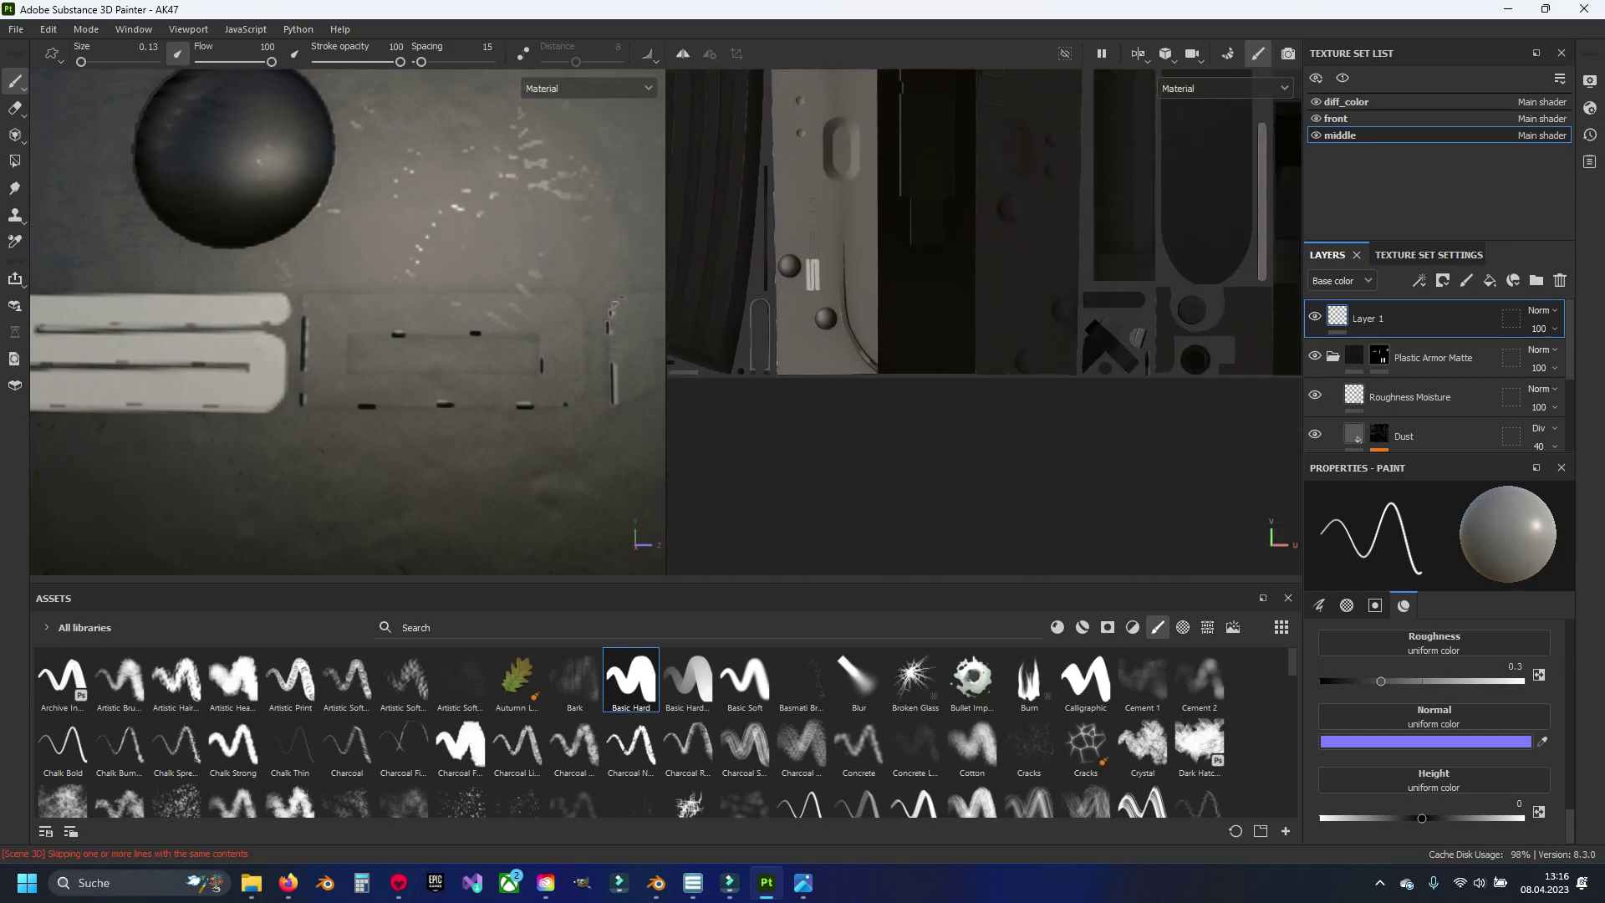
scroll(825, 233, "up", 1)
scroll(825, 233, "up", 1)
scroll(825, 233, "up", 1)
scroll(825, 233, "up", 1)
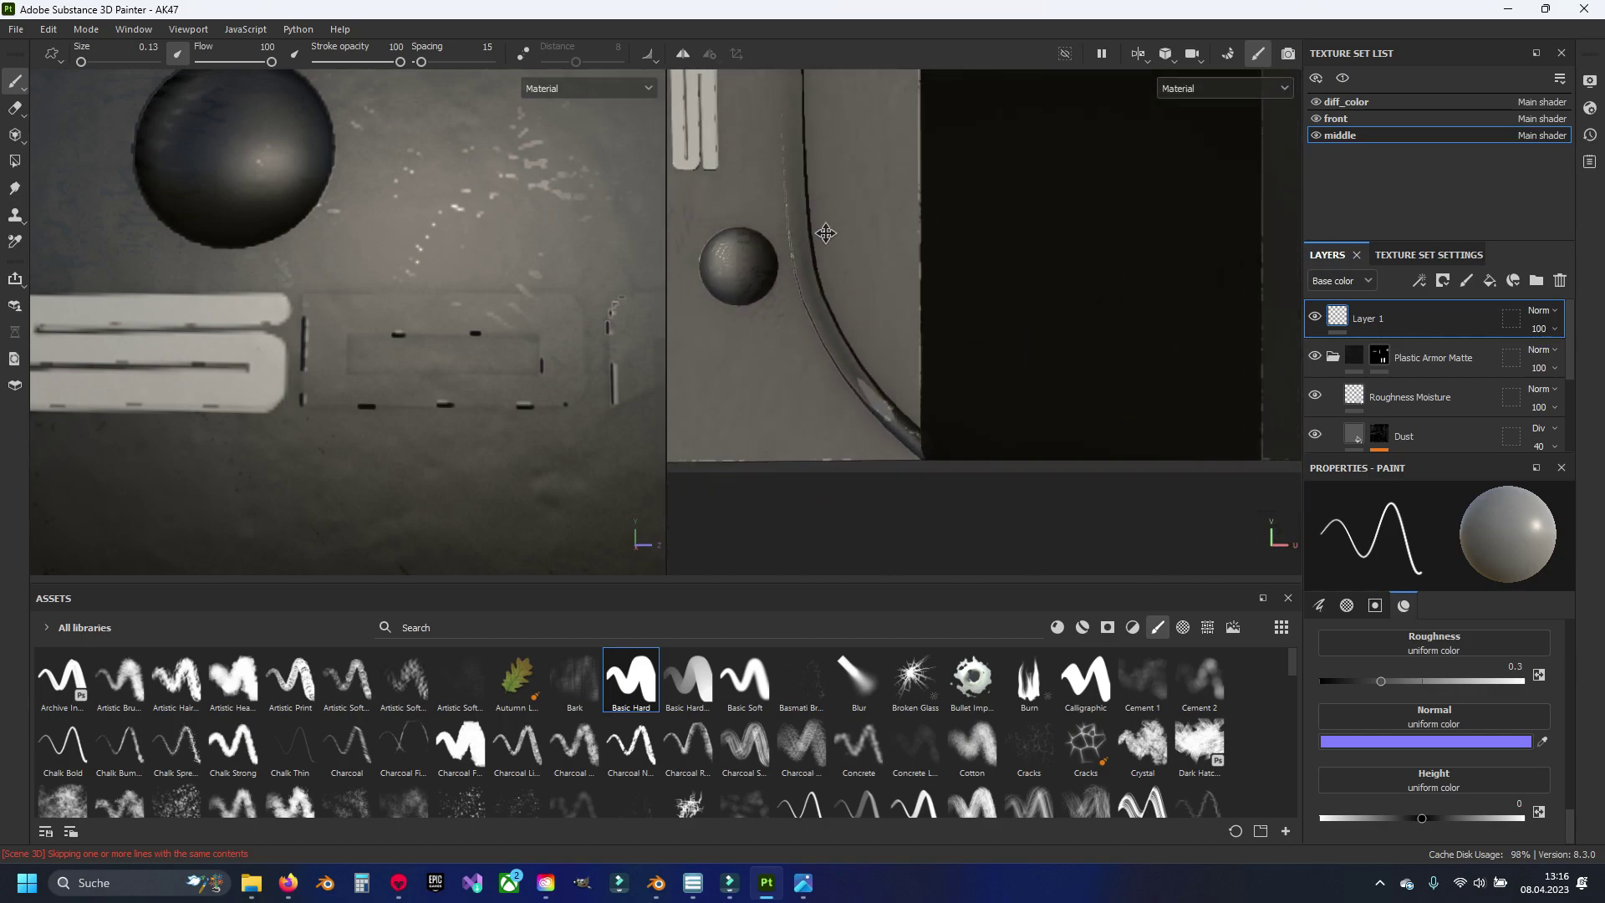
mouse_move(825, 233)
middle_mouse_down()
mouse_move(935, 247)
mouse_move(911, 225)
middle_mouse_up()
left_click(393, 886)
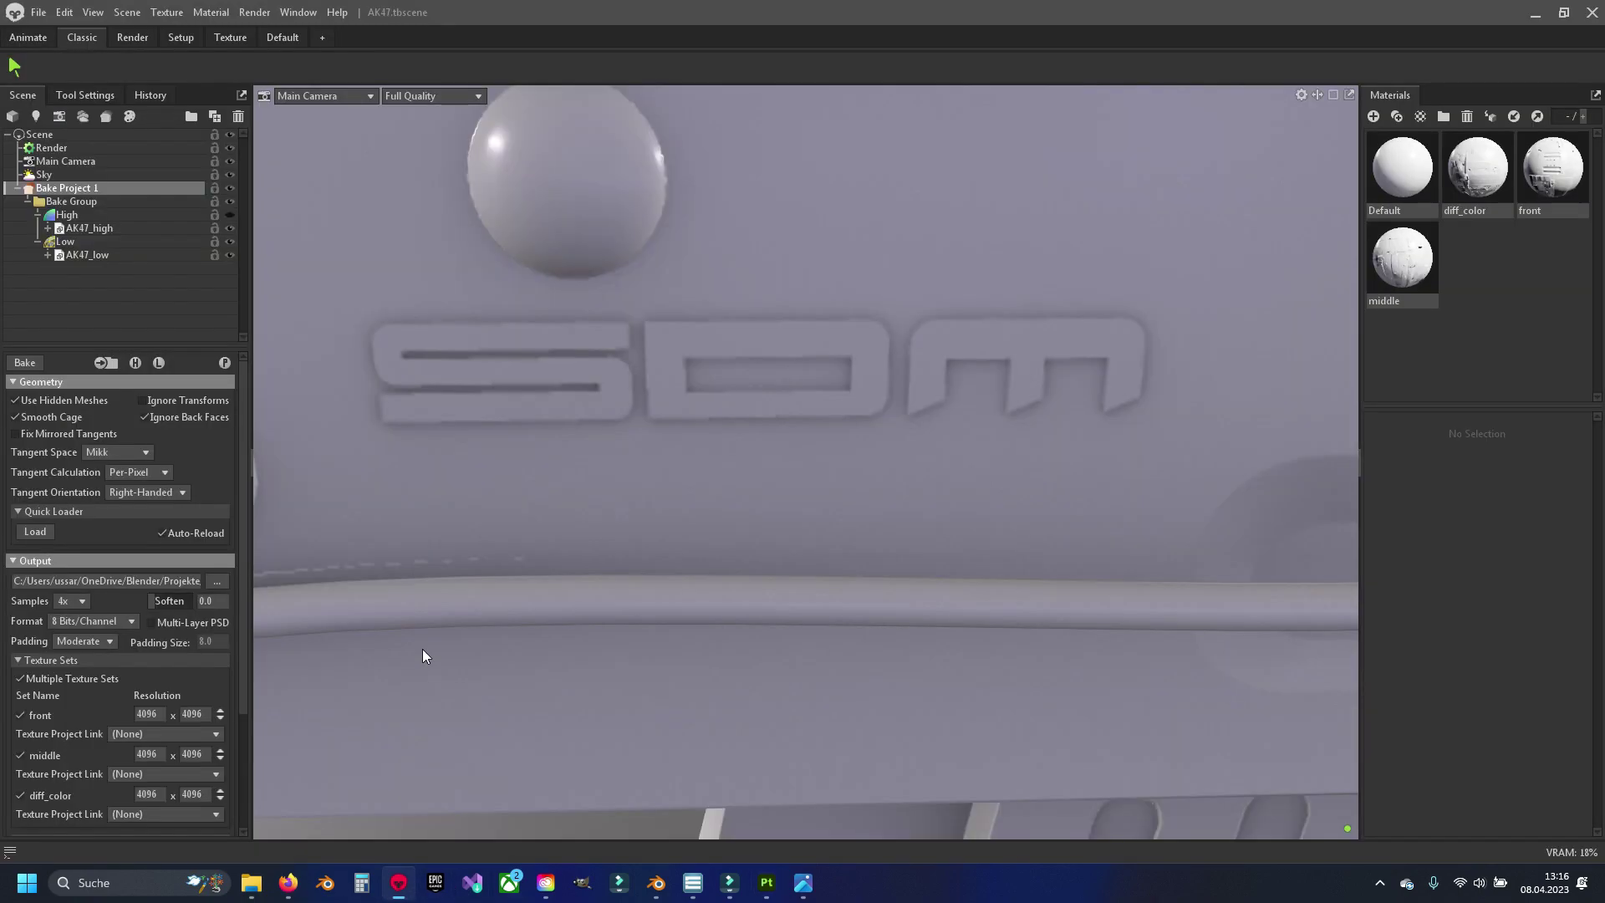
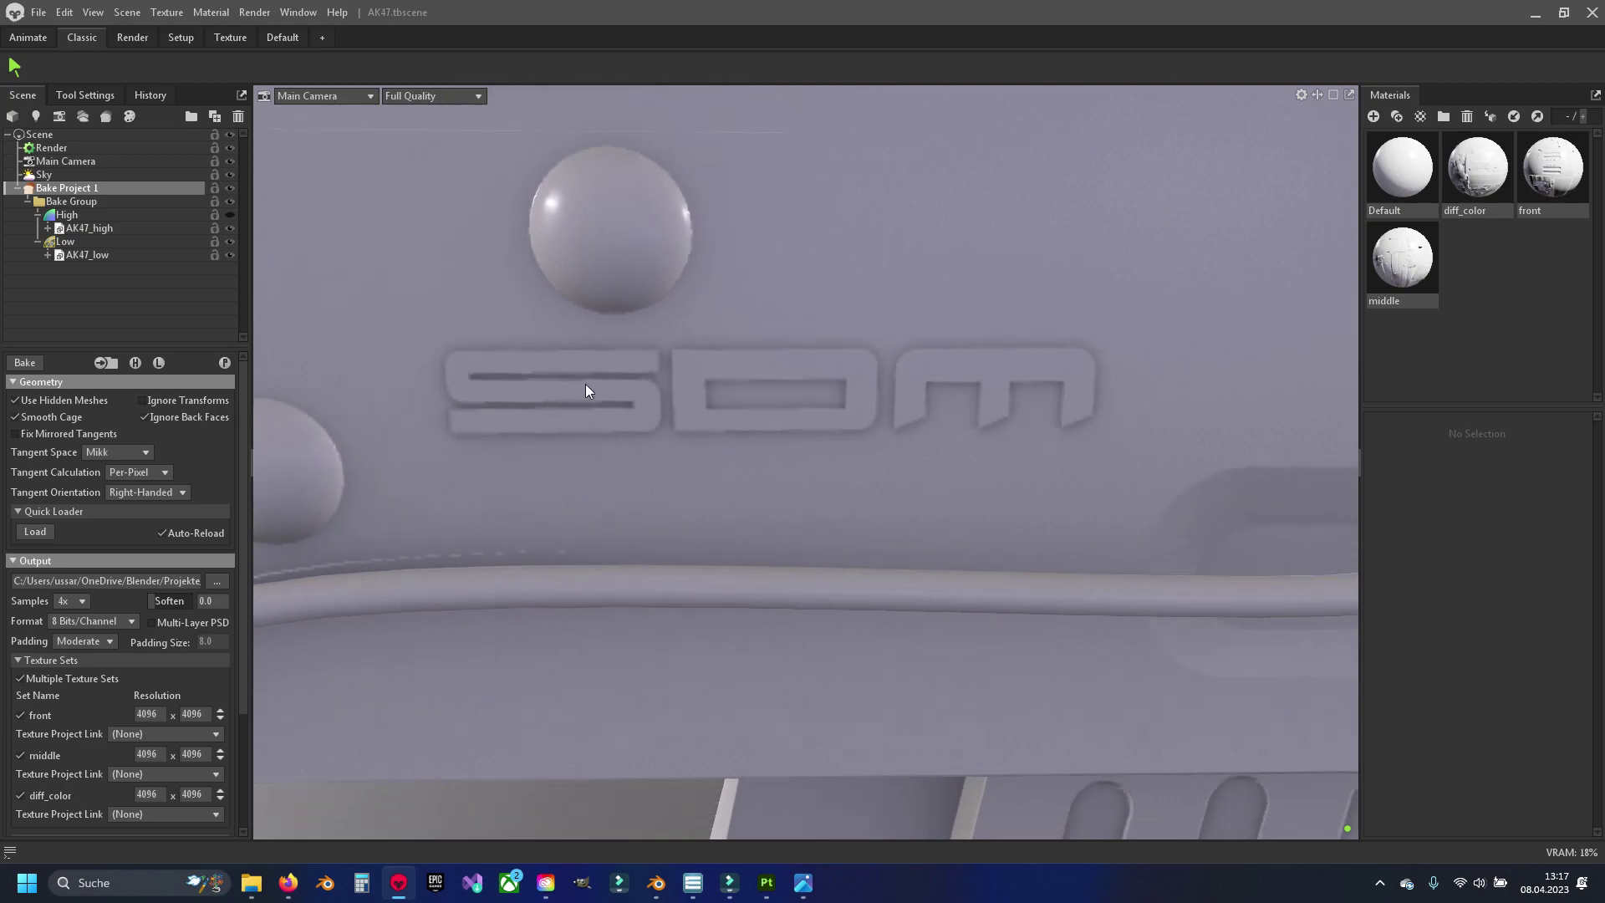
Step: Check the SDM lettering bake in Marmoset, then go through Blender to the Substance 3D Painter project
mouse_move(595, 393)
left_mouse_down()
mouse_move(684, 364)
mouse_move(699, 331)
mouse_move(684, 319)
left_mouse_up()
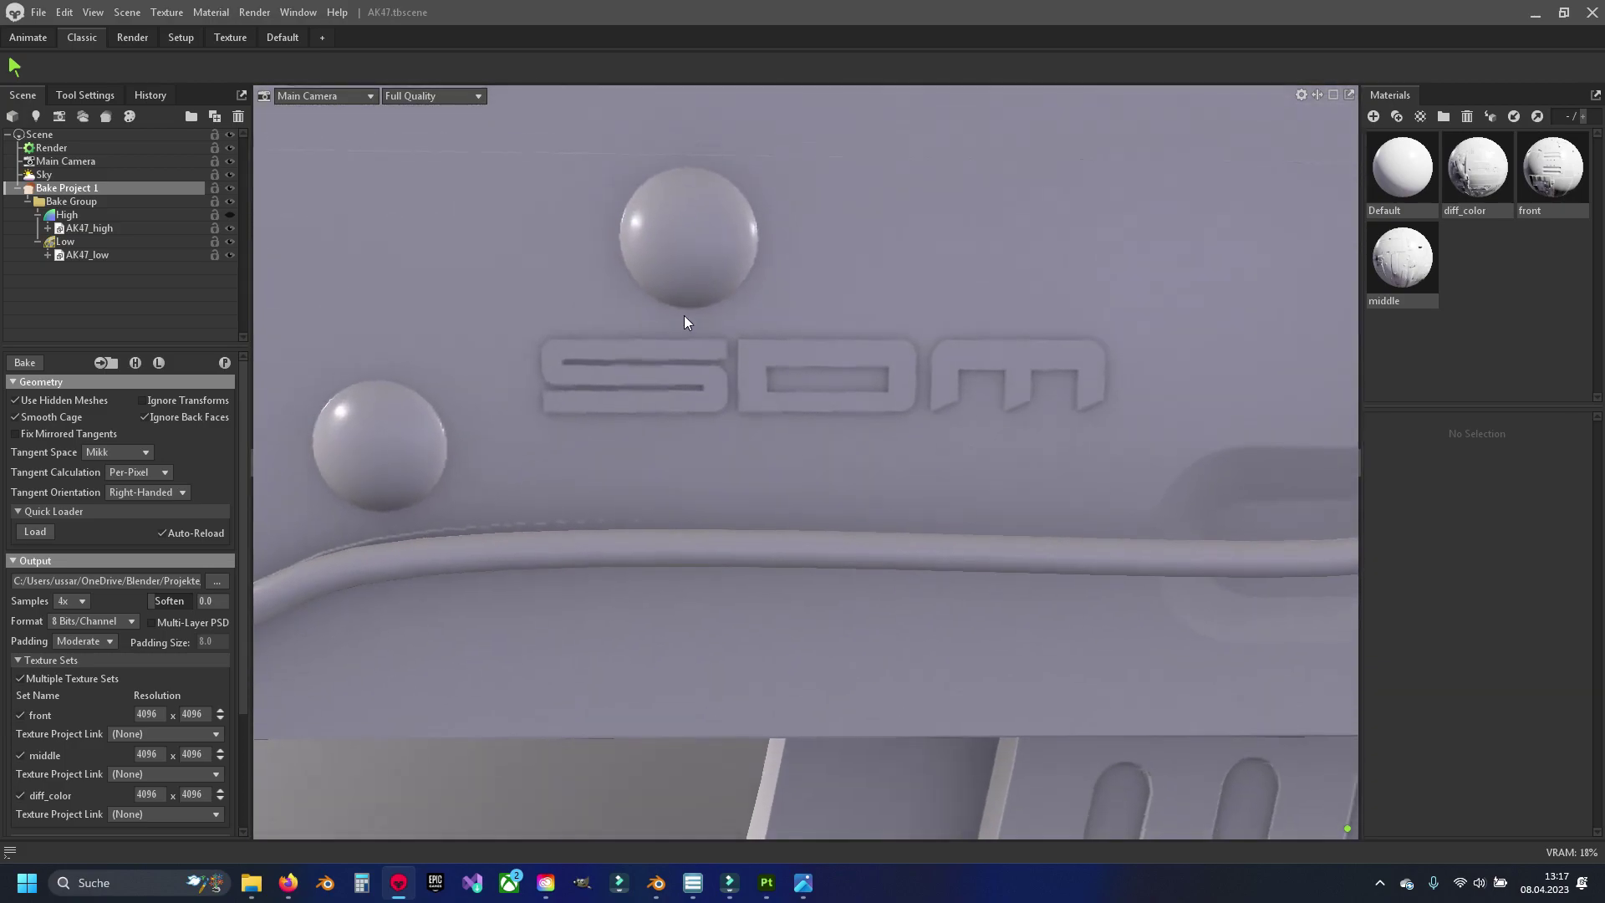
mouse_move(655, 883)
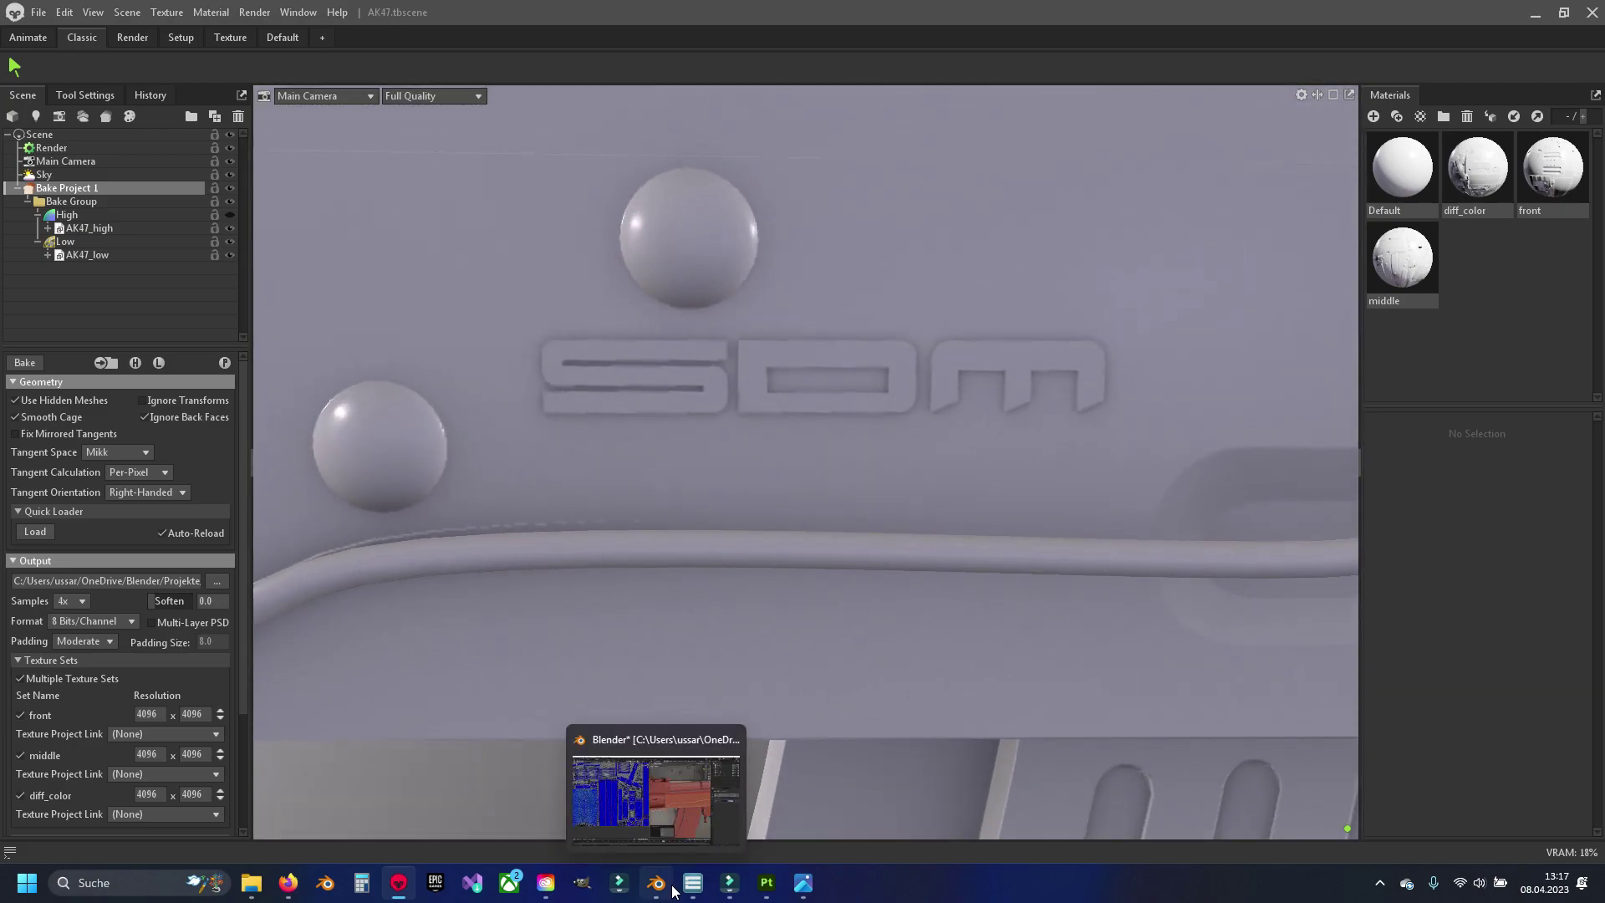
left_click(661, 893)
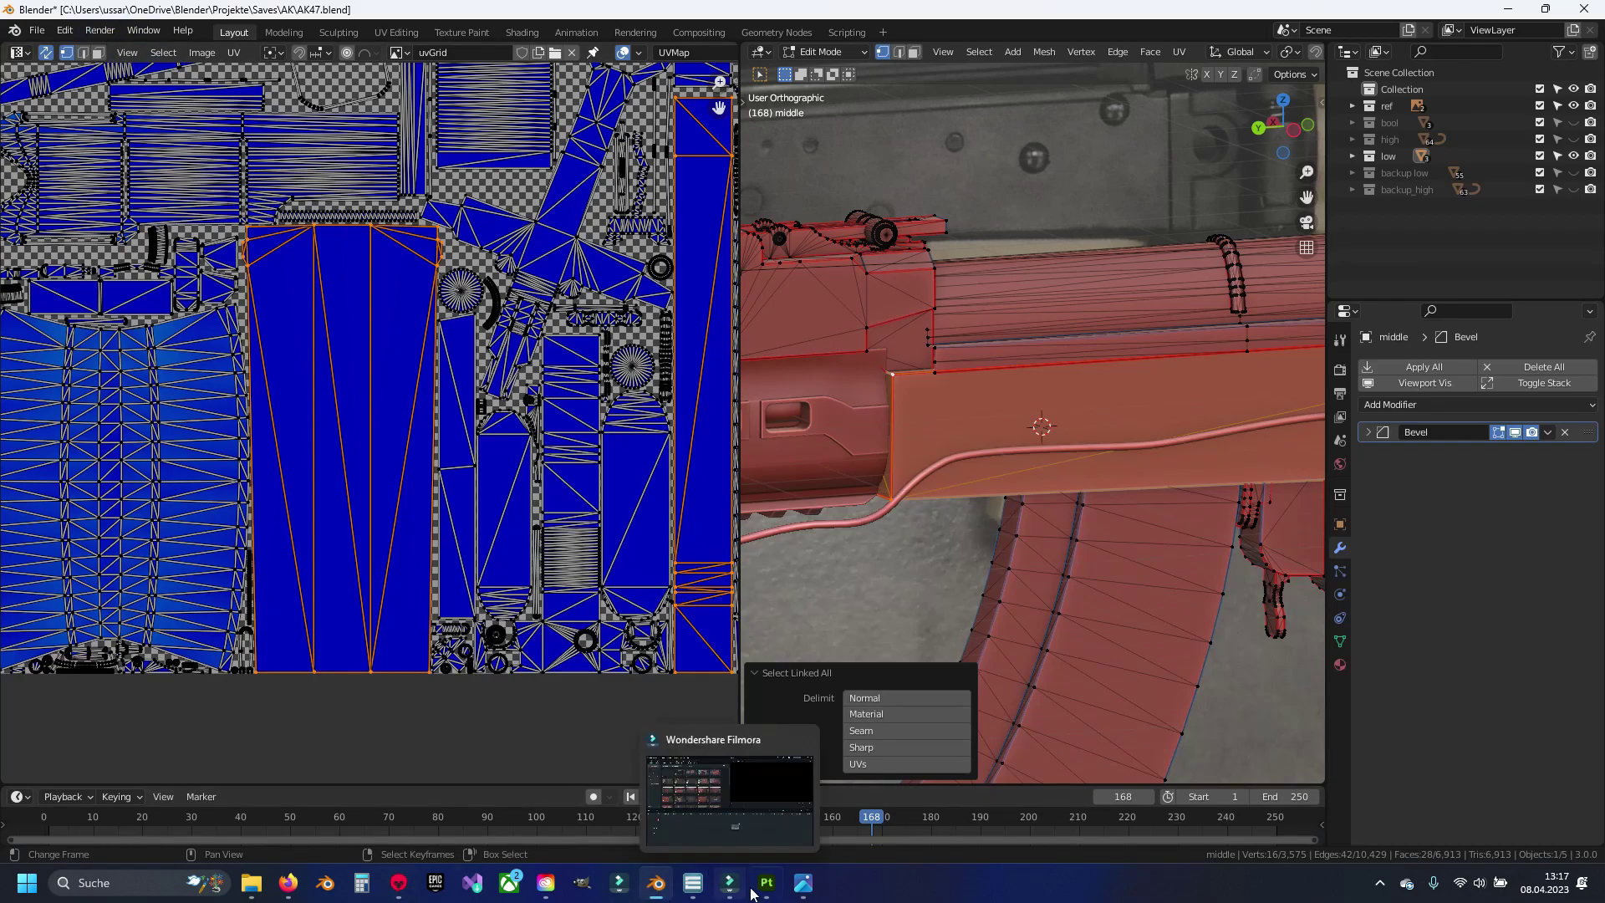
left_click(673, 818)
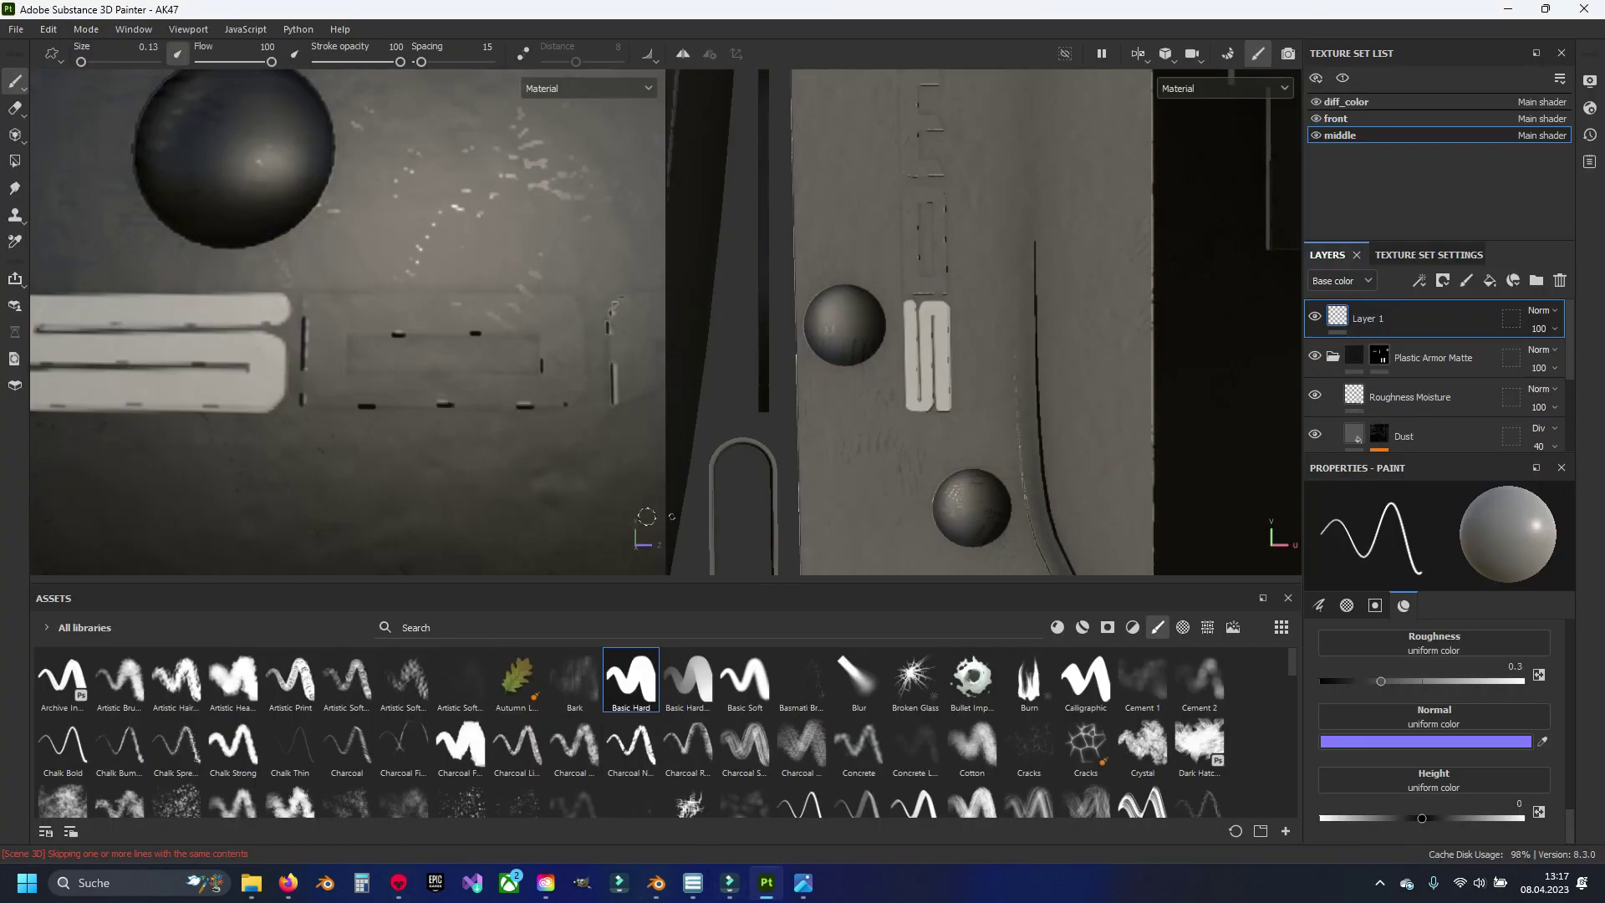
Step: Search assets for 'middle', filter to textures, and reload the first three AK47_middle maps
left_click(618, 619)
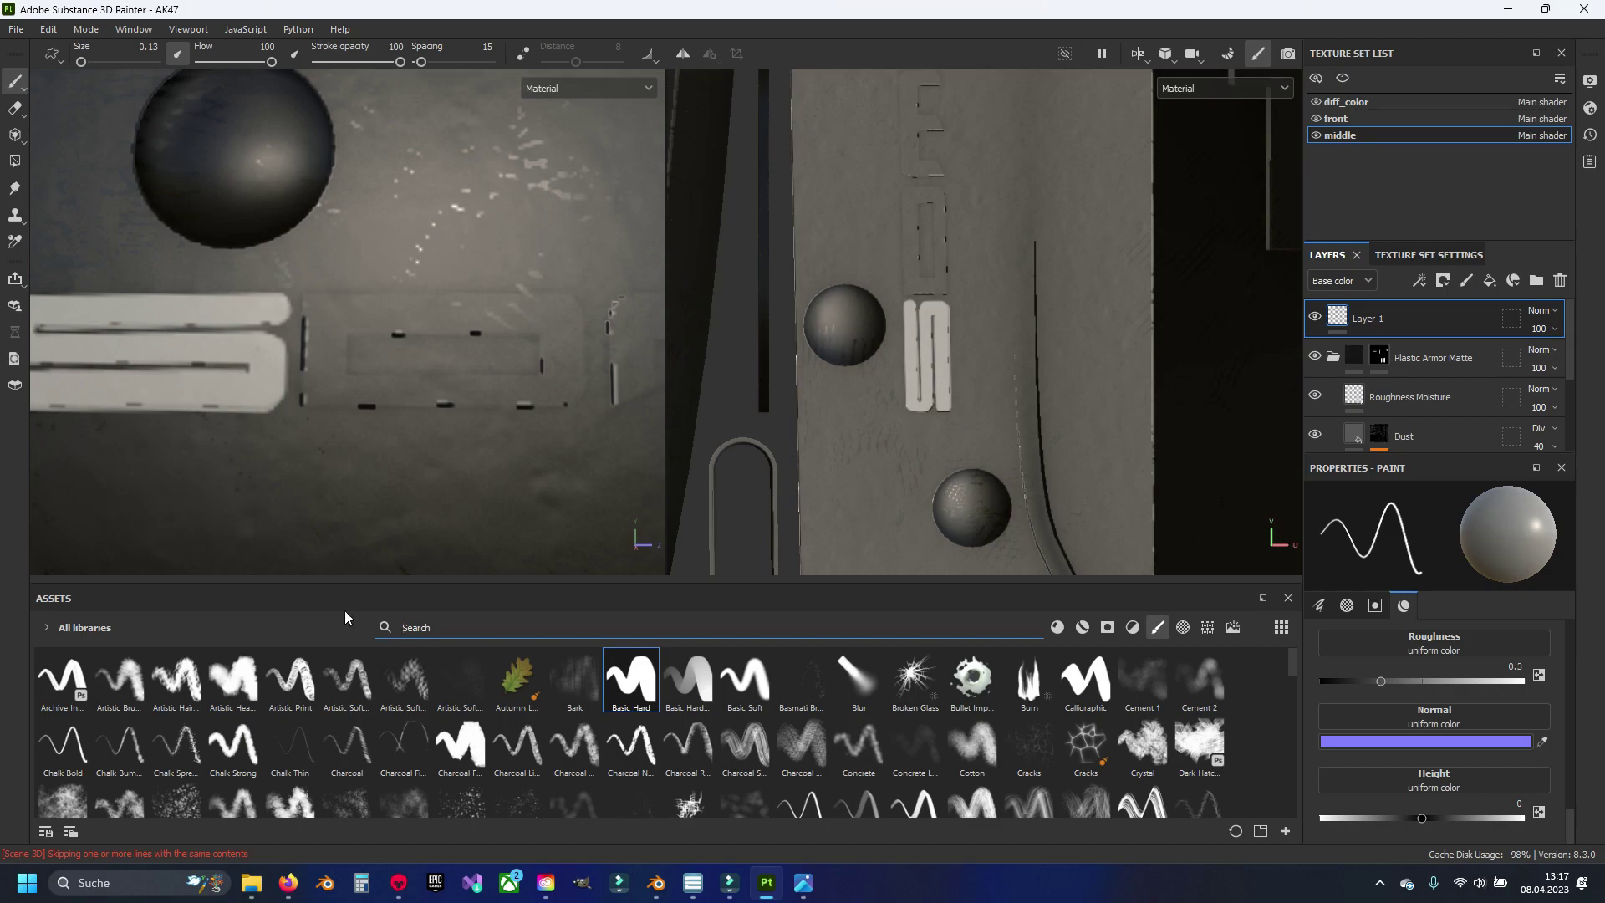
type("middle")
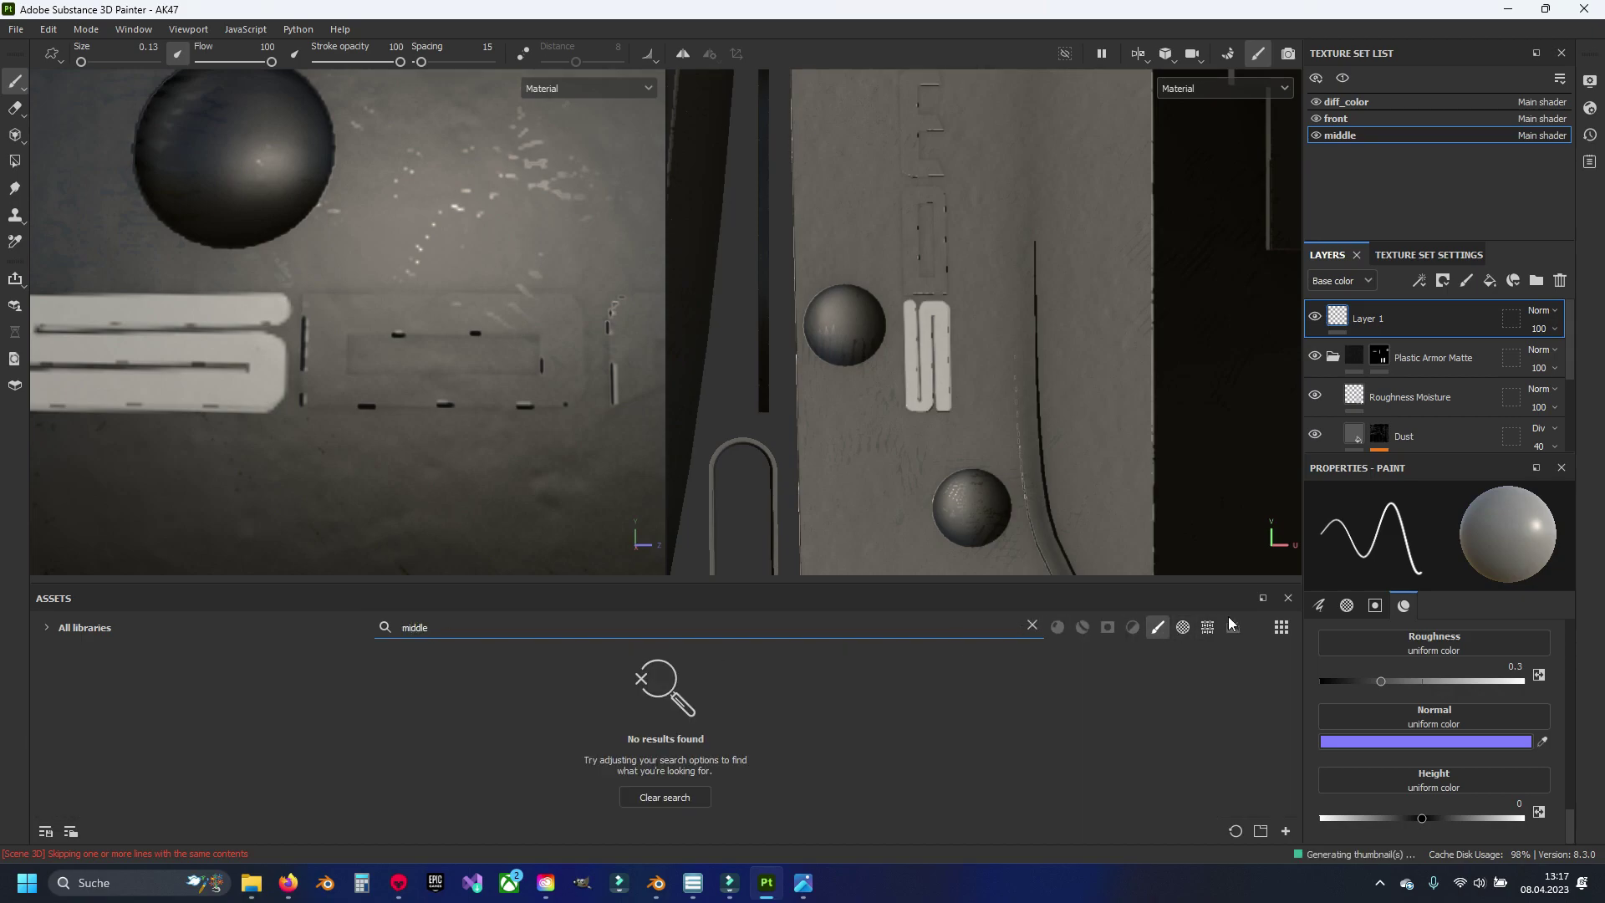
left_click(1207, 627)
right_click(50, 674)
left_click(126, 745)
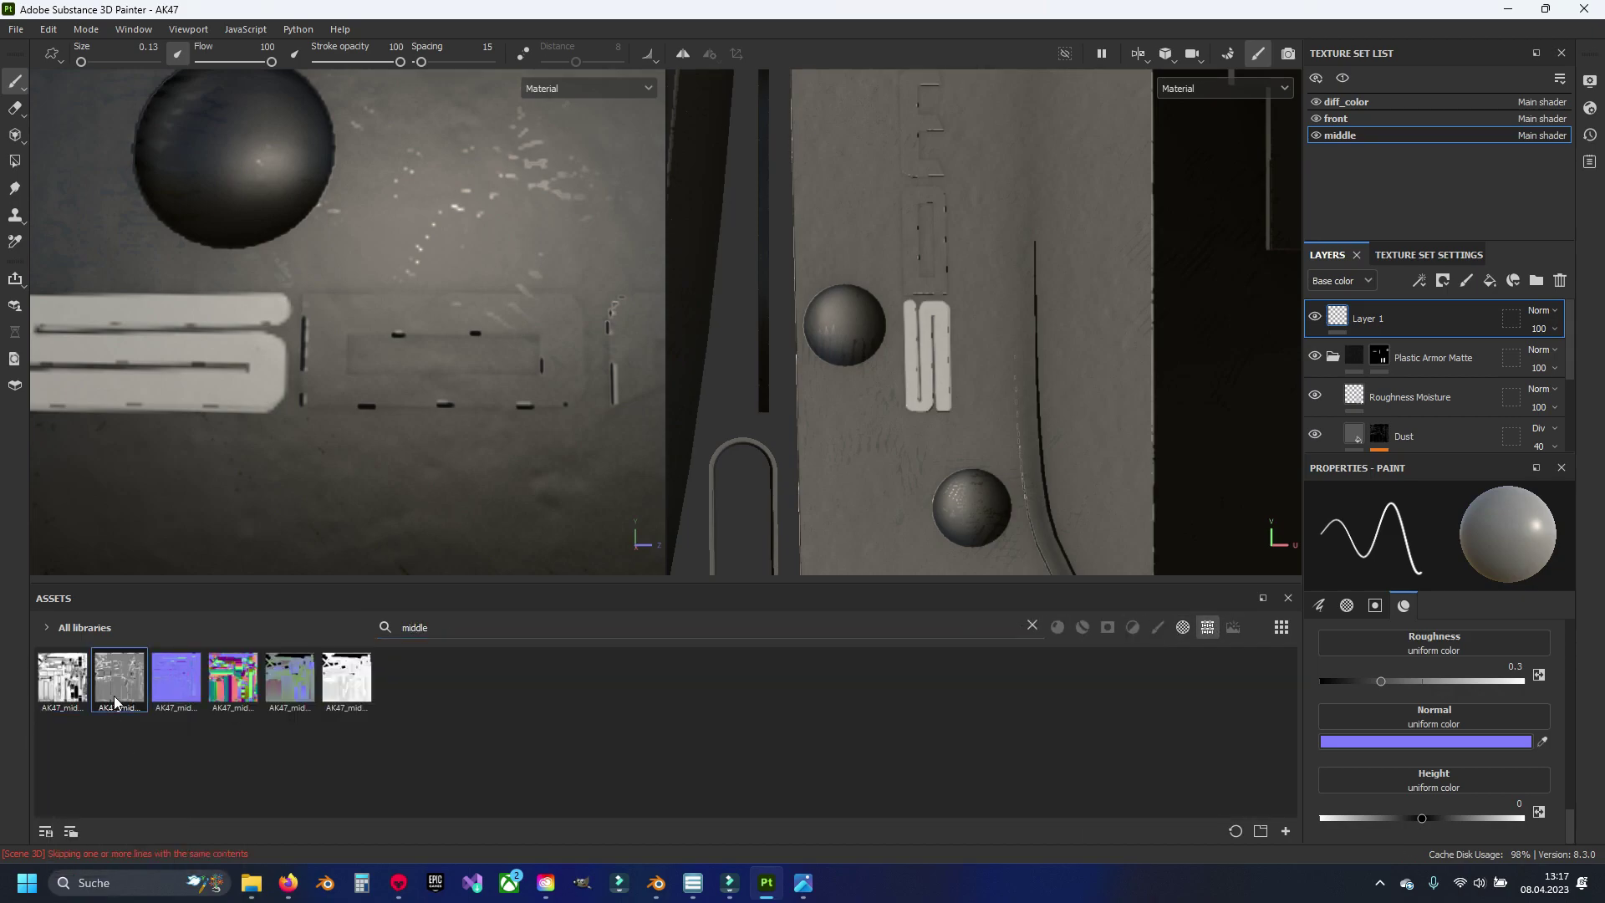
right_click(113, 692)
left_click(178, 764)
right_click(174, 678)
left_click(217, 752)
Step: Reload the remaining three AK47_middle maps and review the Resources Updater list
right_click(233, 669)
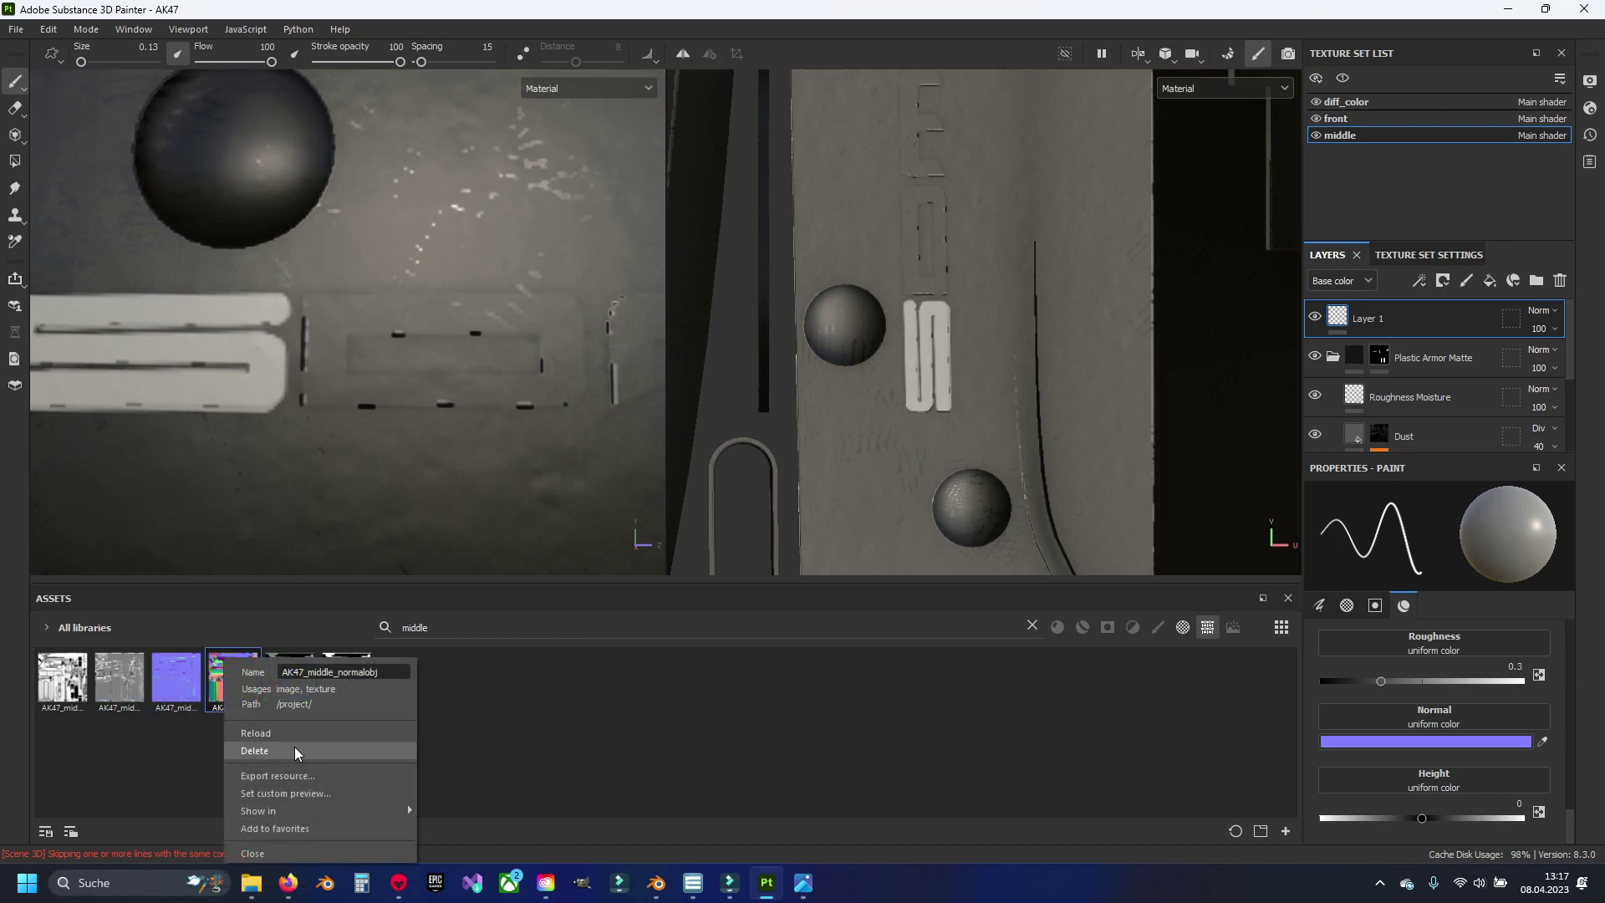
left_click(293, 728)
right_click(291, 677)
left_click(346, 747)
right_click(363, 674)
left_click(391, 745)
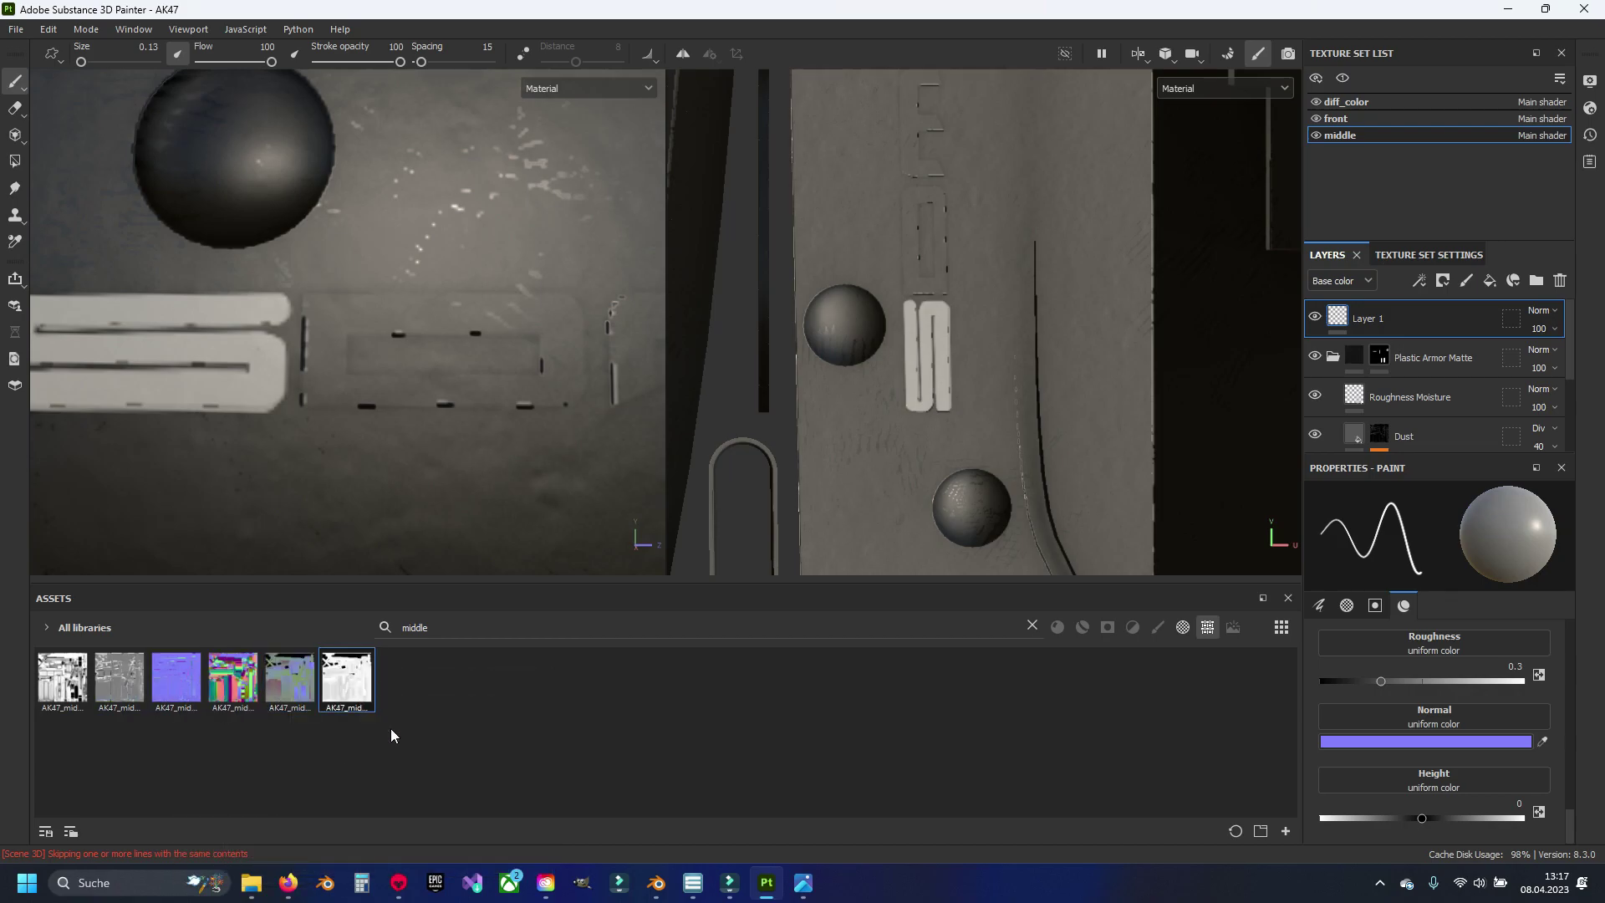
left_click(15, 357)
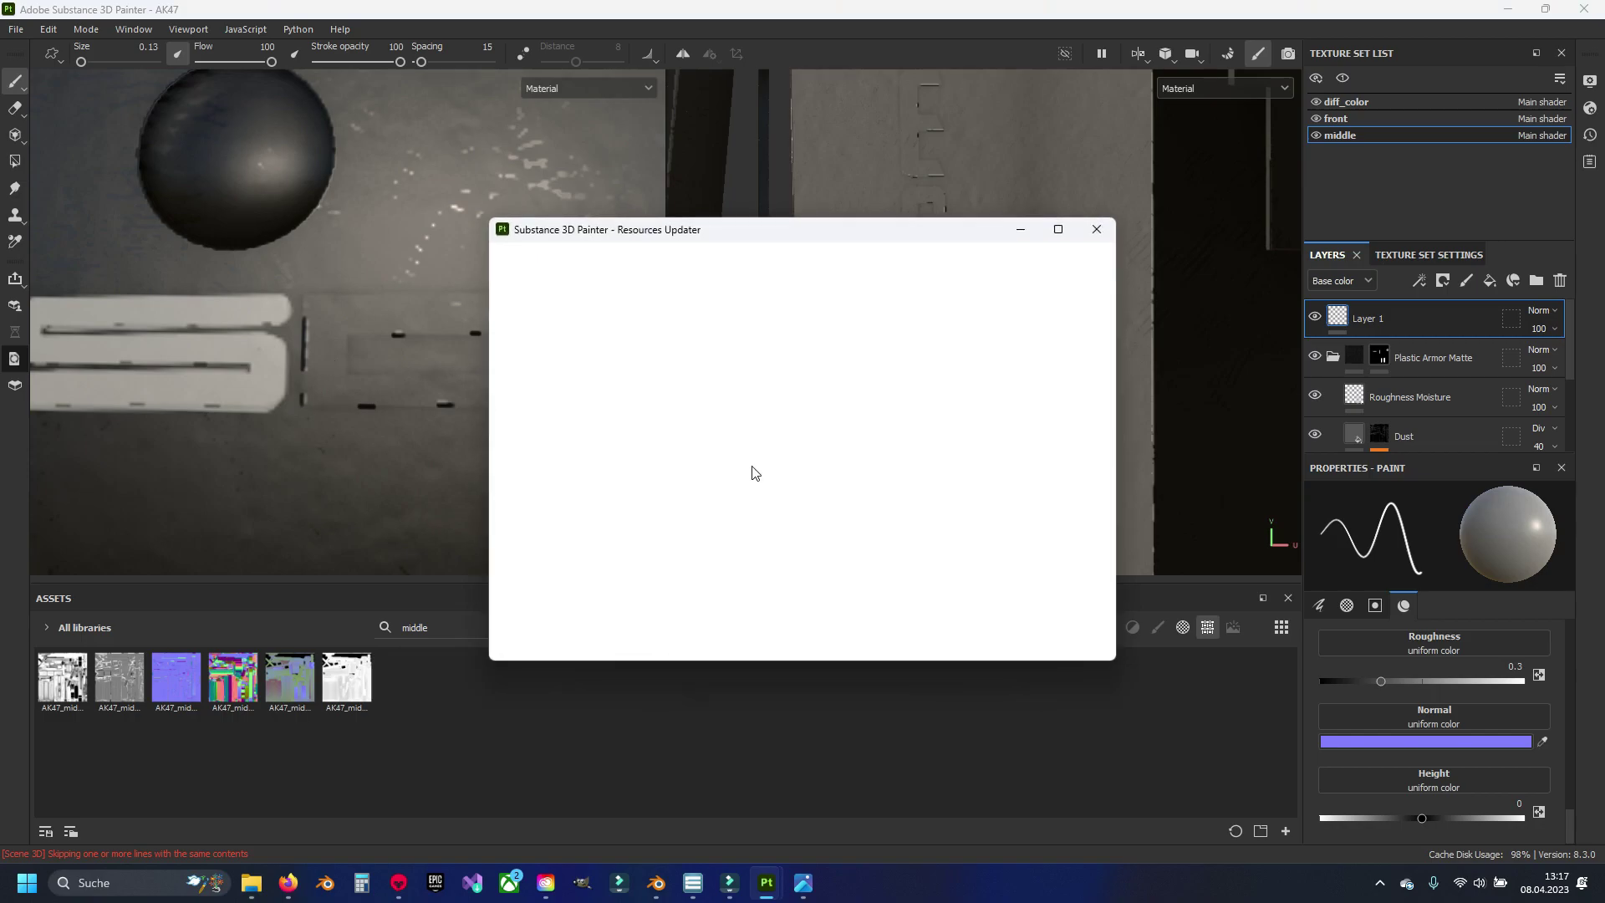
left_click(1097, 229)
Step: Set the paint brush size to 0.1 and frame the S of the SDM lettering
mouse_move(393, 401)
left_mouse_down("alt")
mouse_move(427, 443)
mouse_move(402, 426)
left_mouse_up("alt")
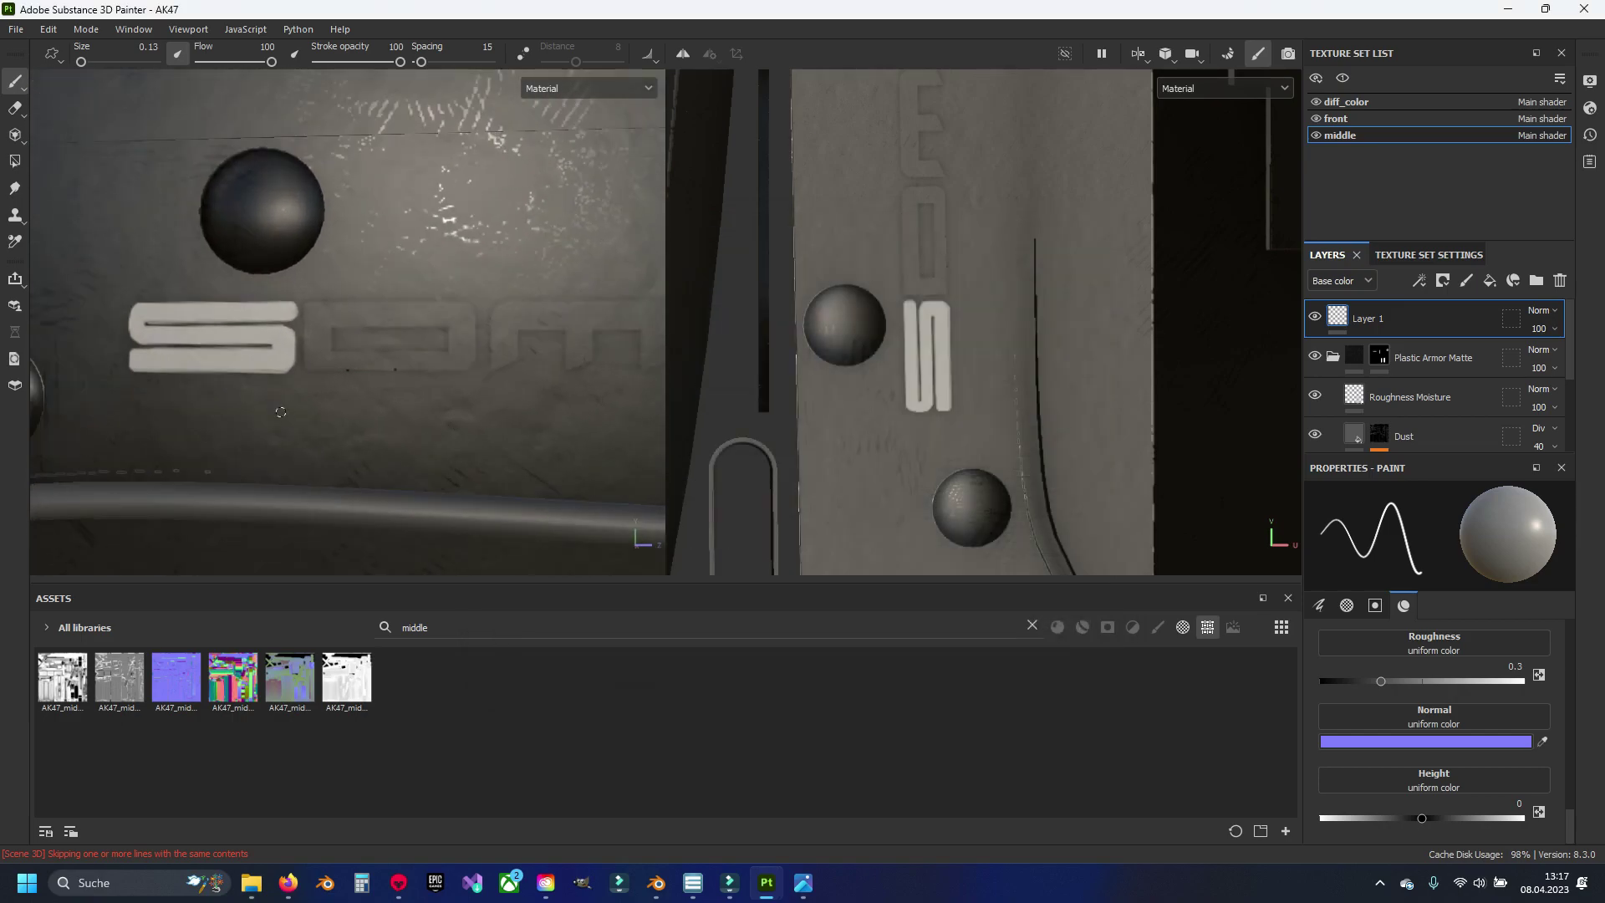
scroll(360, 330, "up", 2)
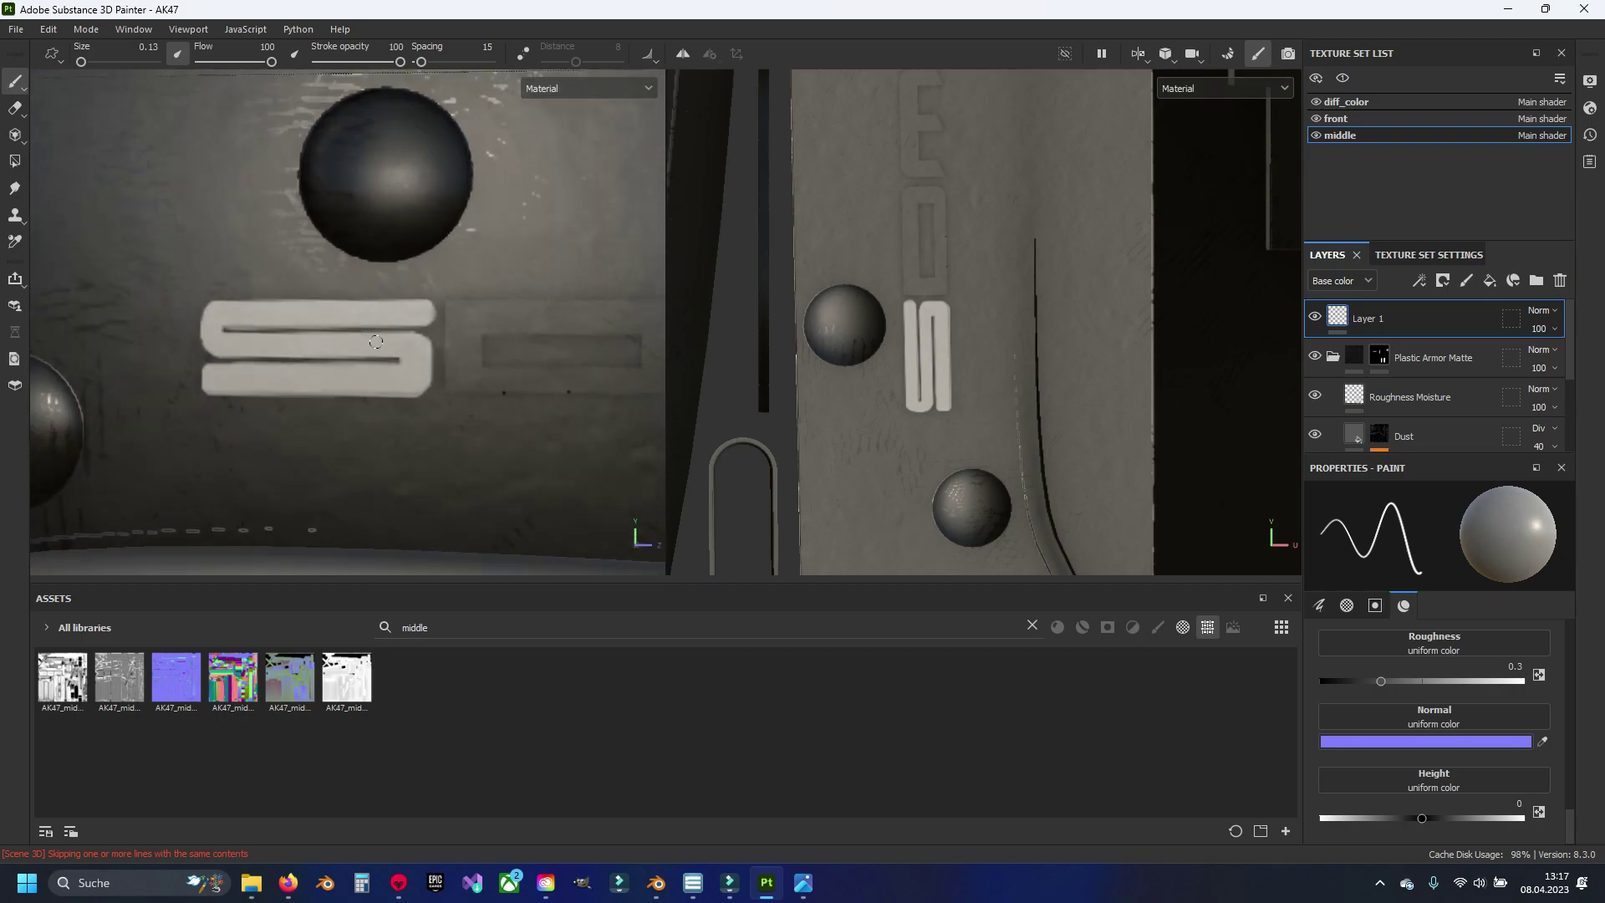
right_click_drag(375, 341, 397, 341, "ctrl")
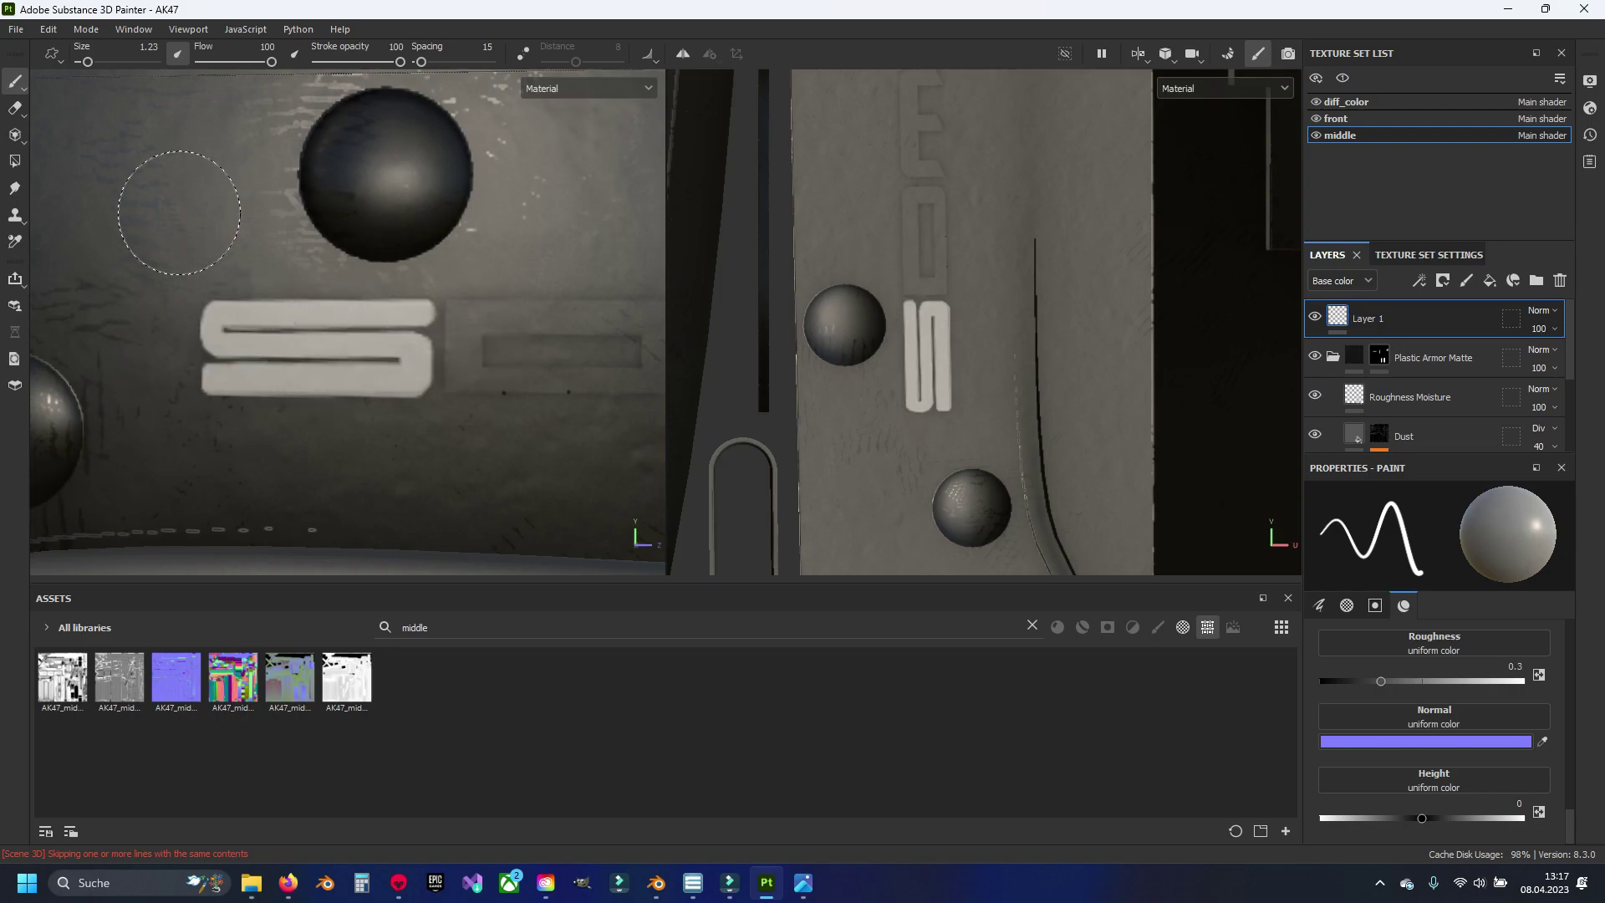
left_click(15, 107)
key("1")
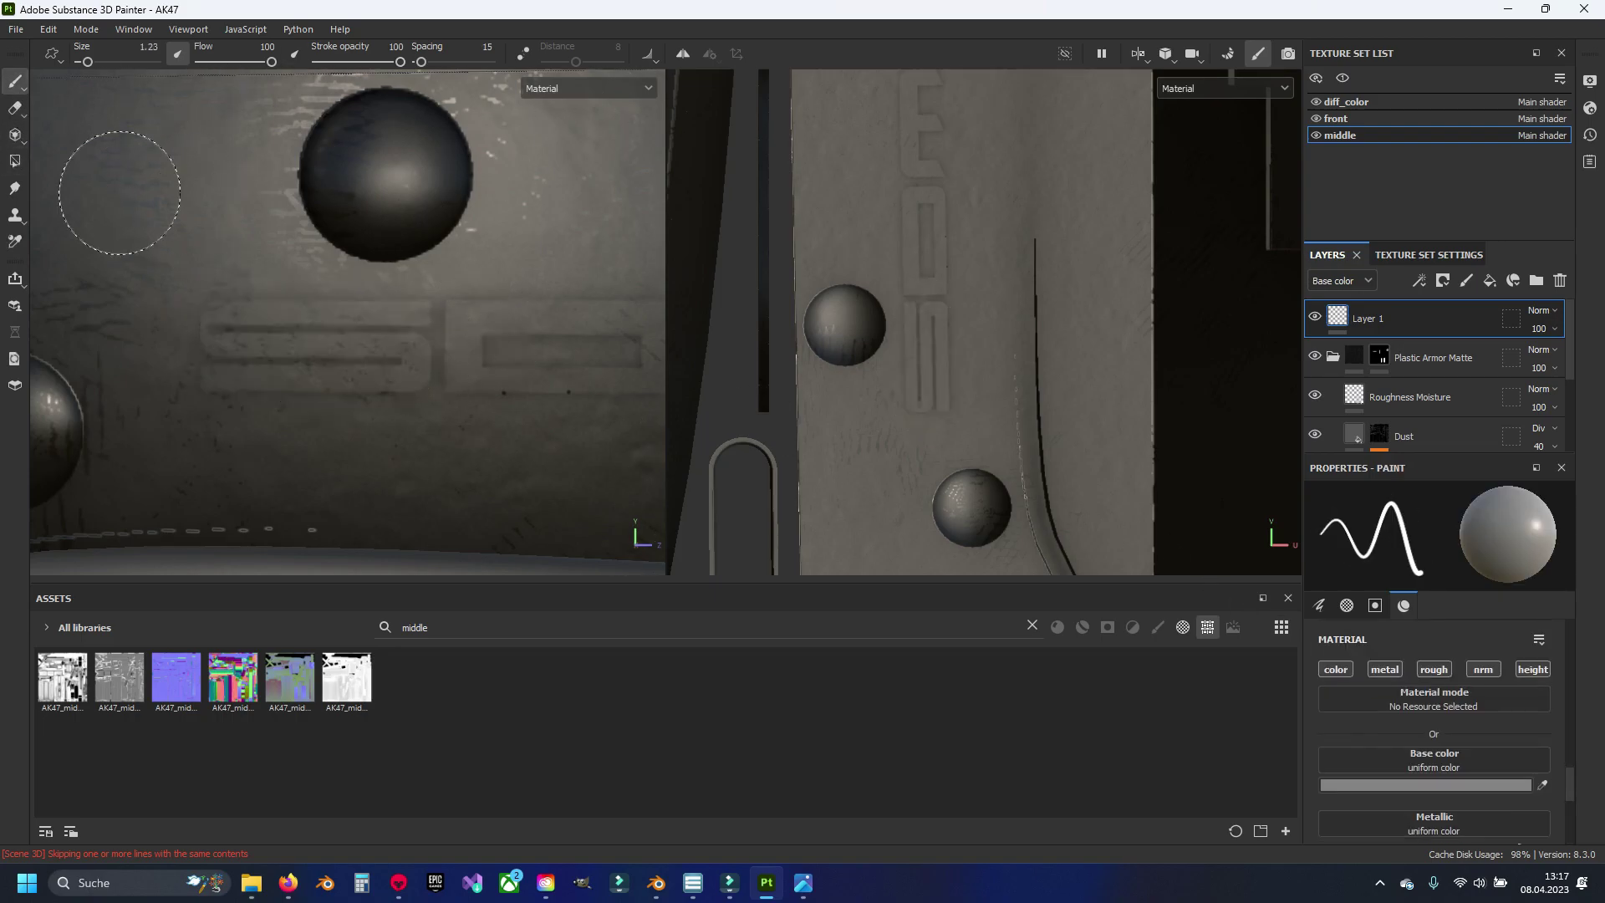
scroll(400, 336, "up", 3)
right_click_drag(400, 337, 416, 311, "ctrl")
scroll(417, 311, "up", 1)
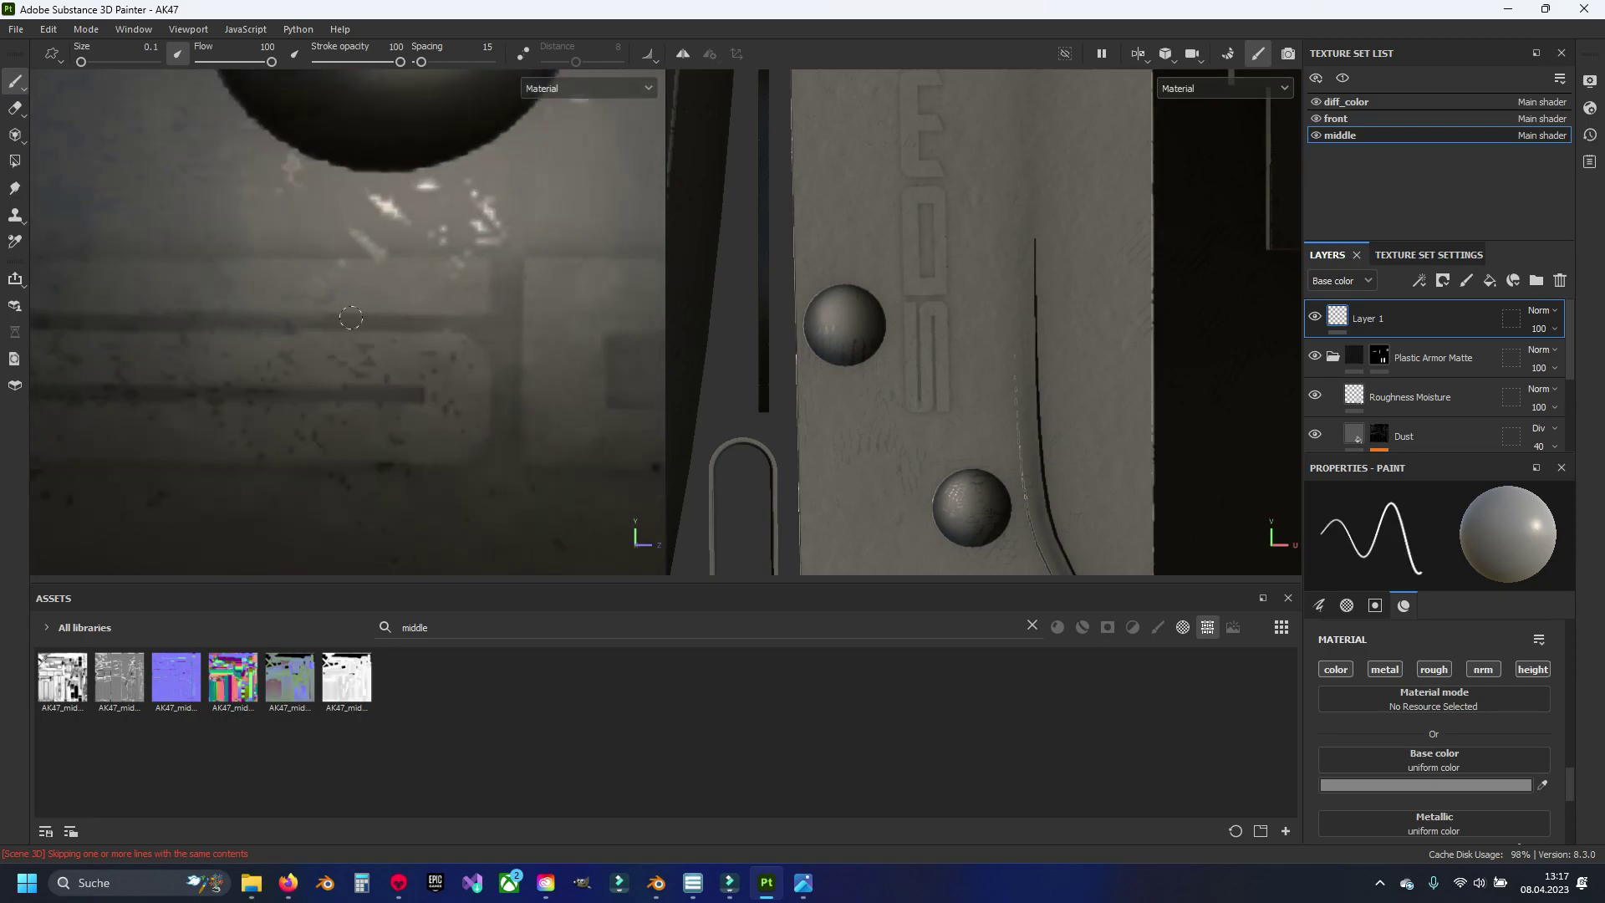
middle_click_drag(351, 317, 467, 302)
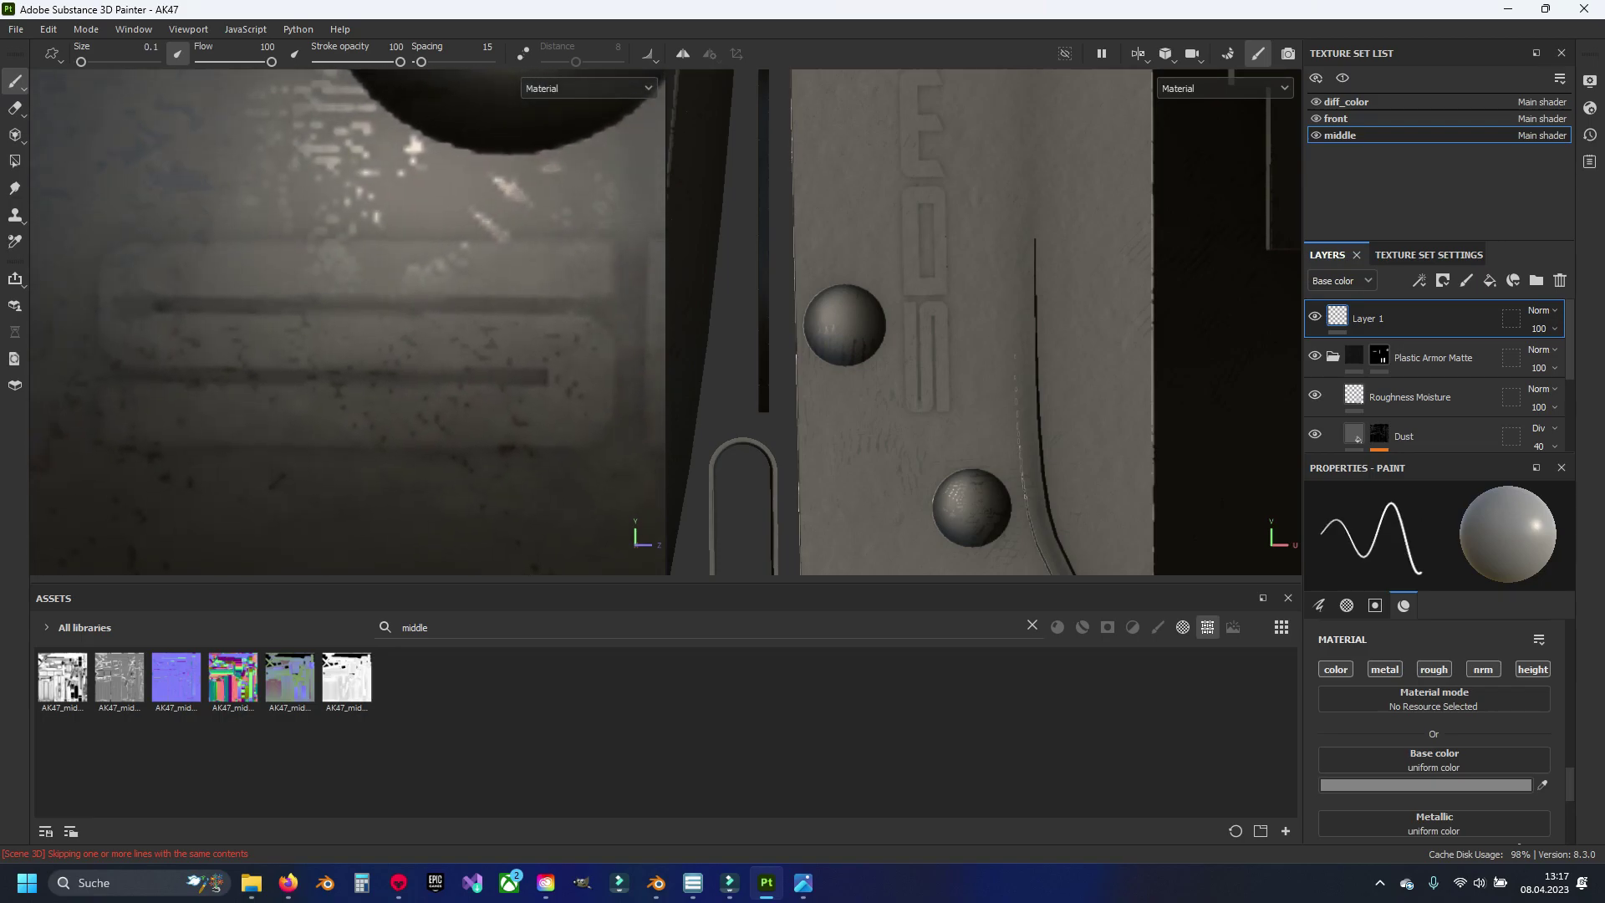
Step: Trace the full S outline with connected straight brush lines
left_click(608, 251)
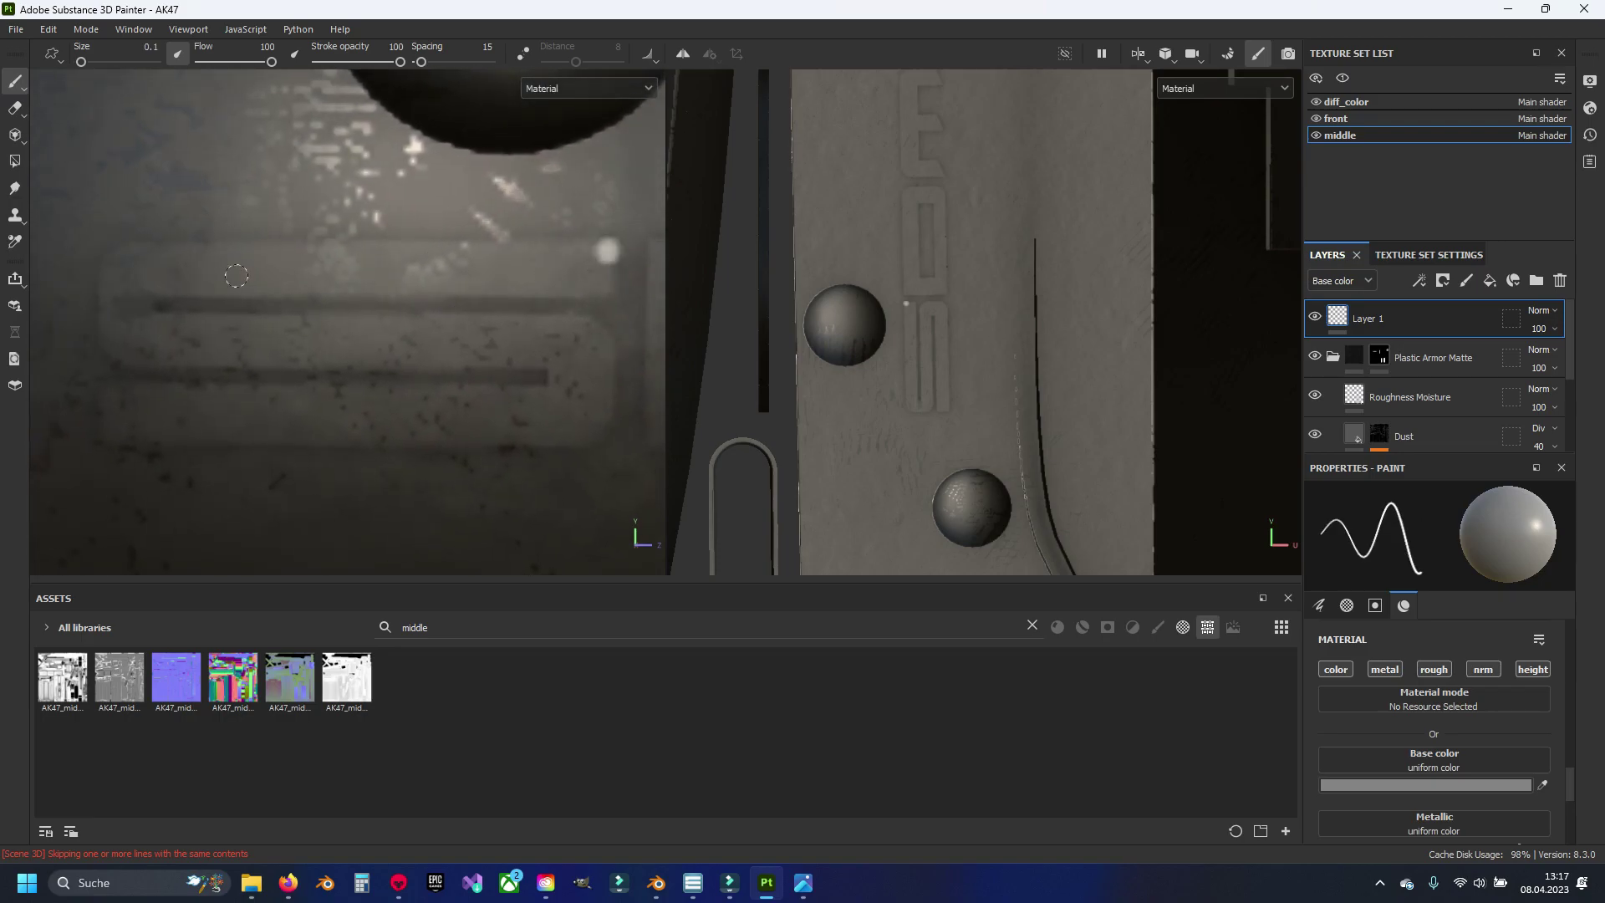
left_click(125, 252, "shift")
left_click(104, 279, "shift")
left_click(108, 339, "shift")
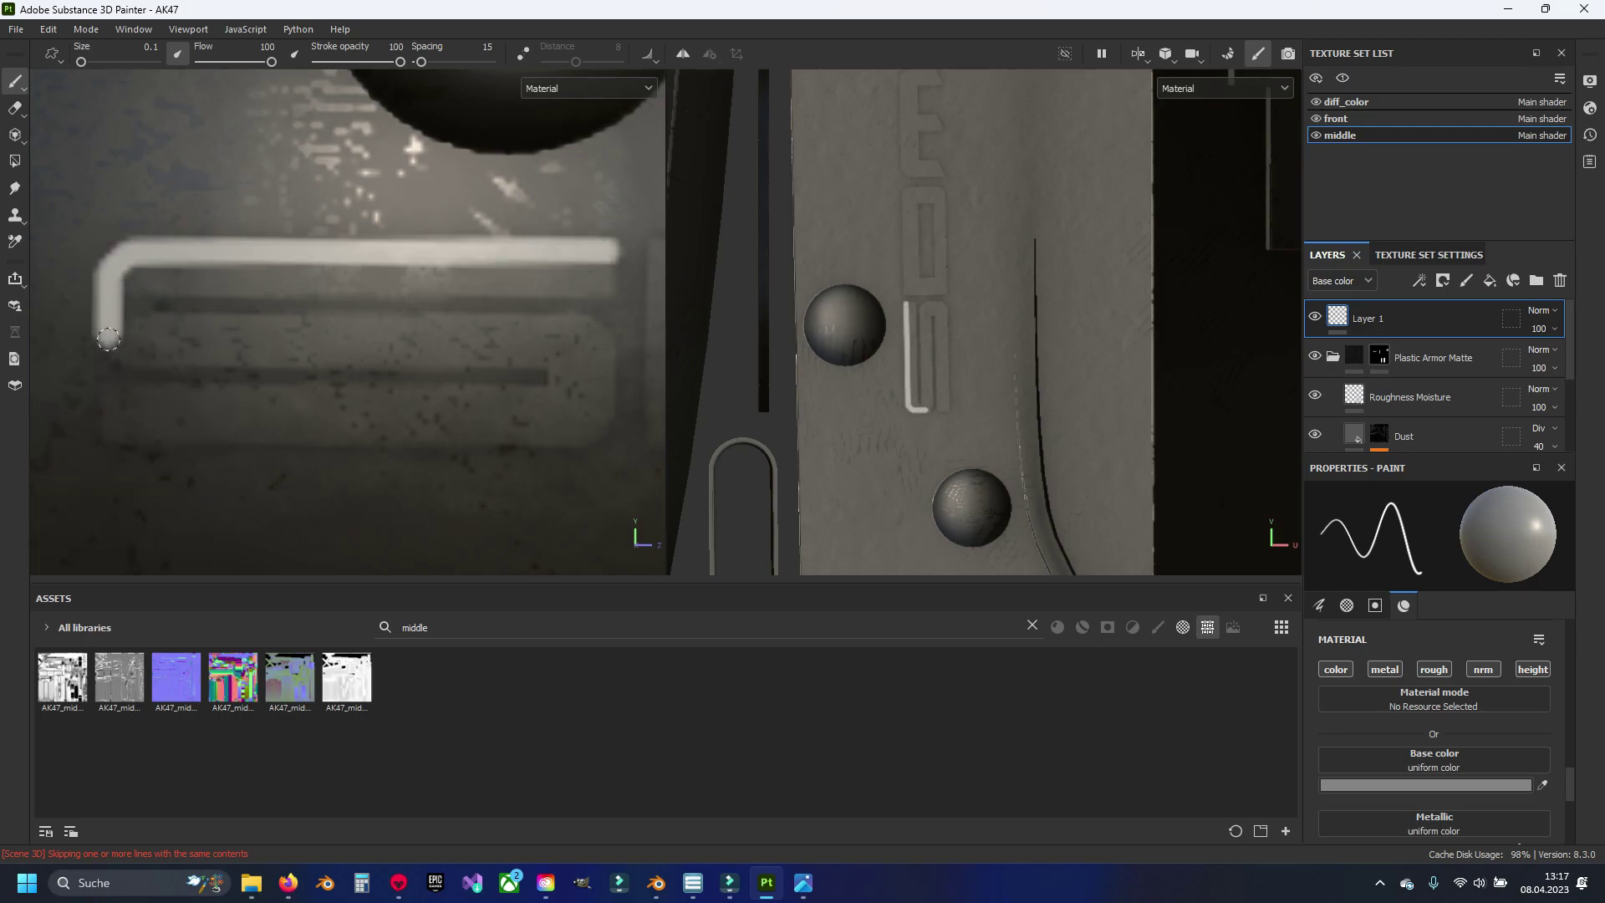
left_click(130, 359, "shift")
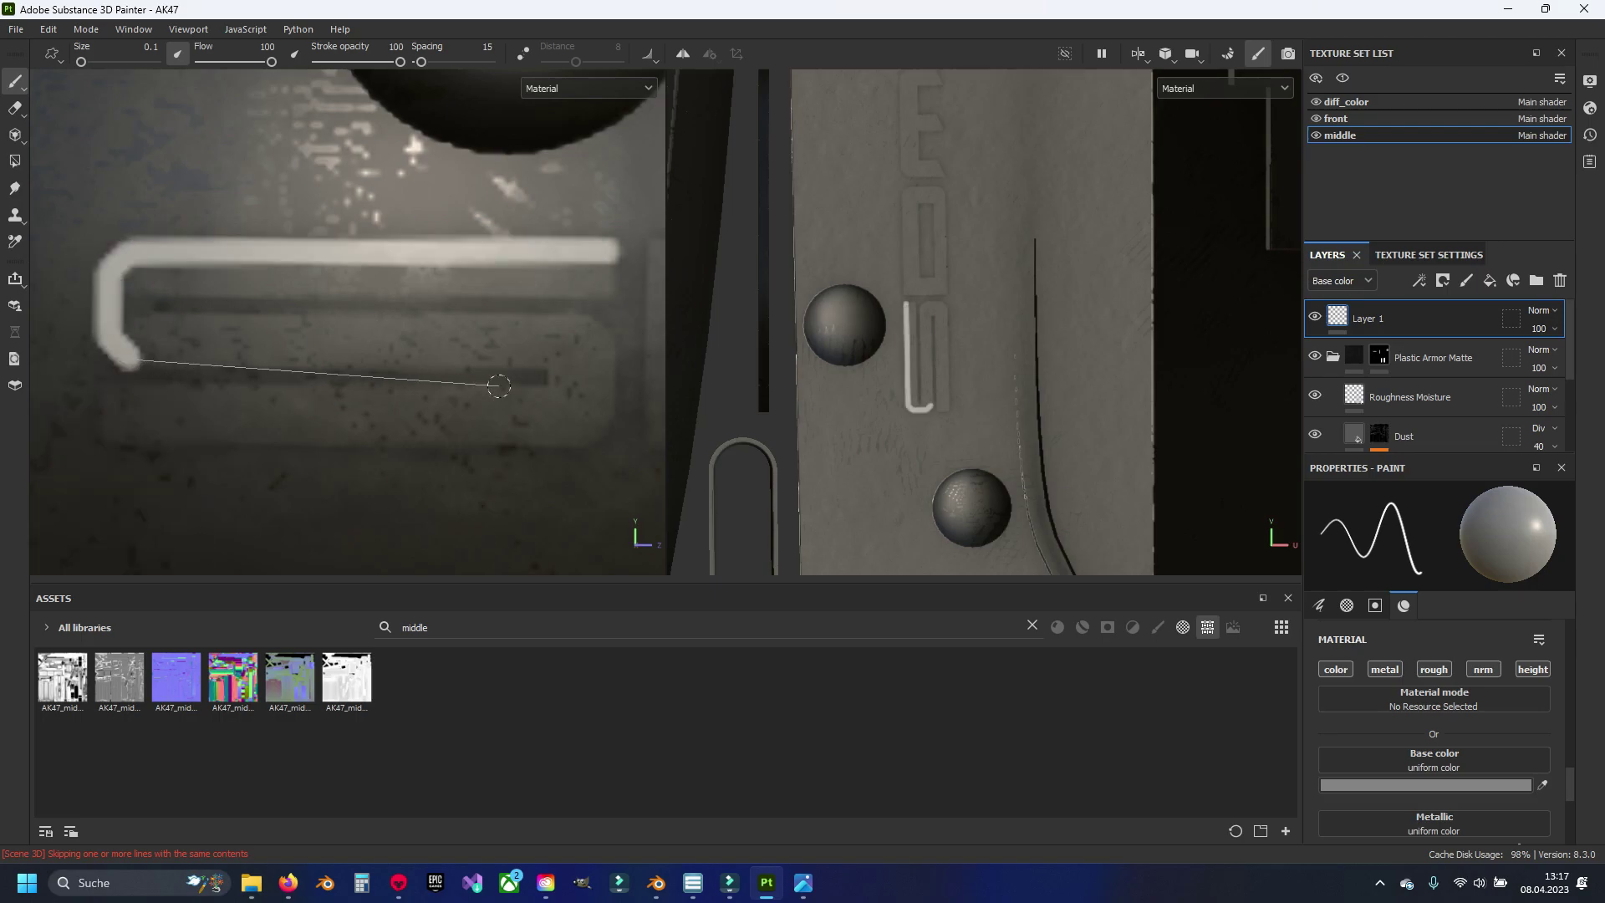
left_click(556, 360, "shift")
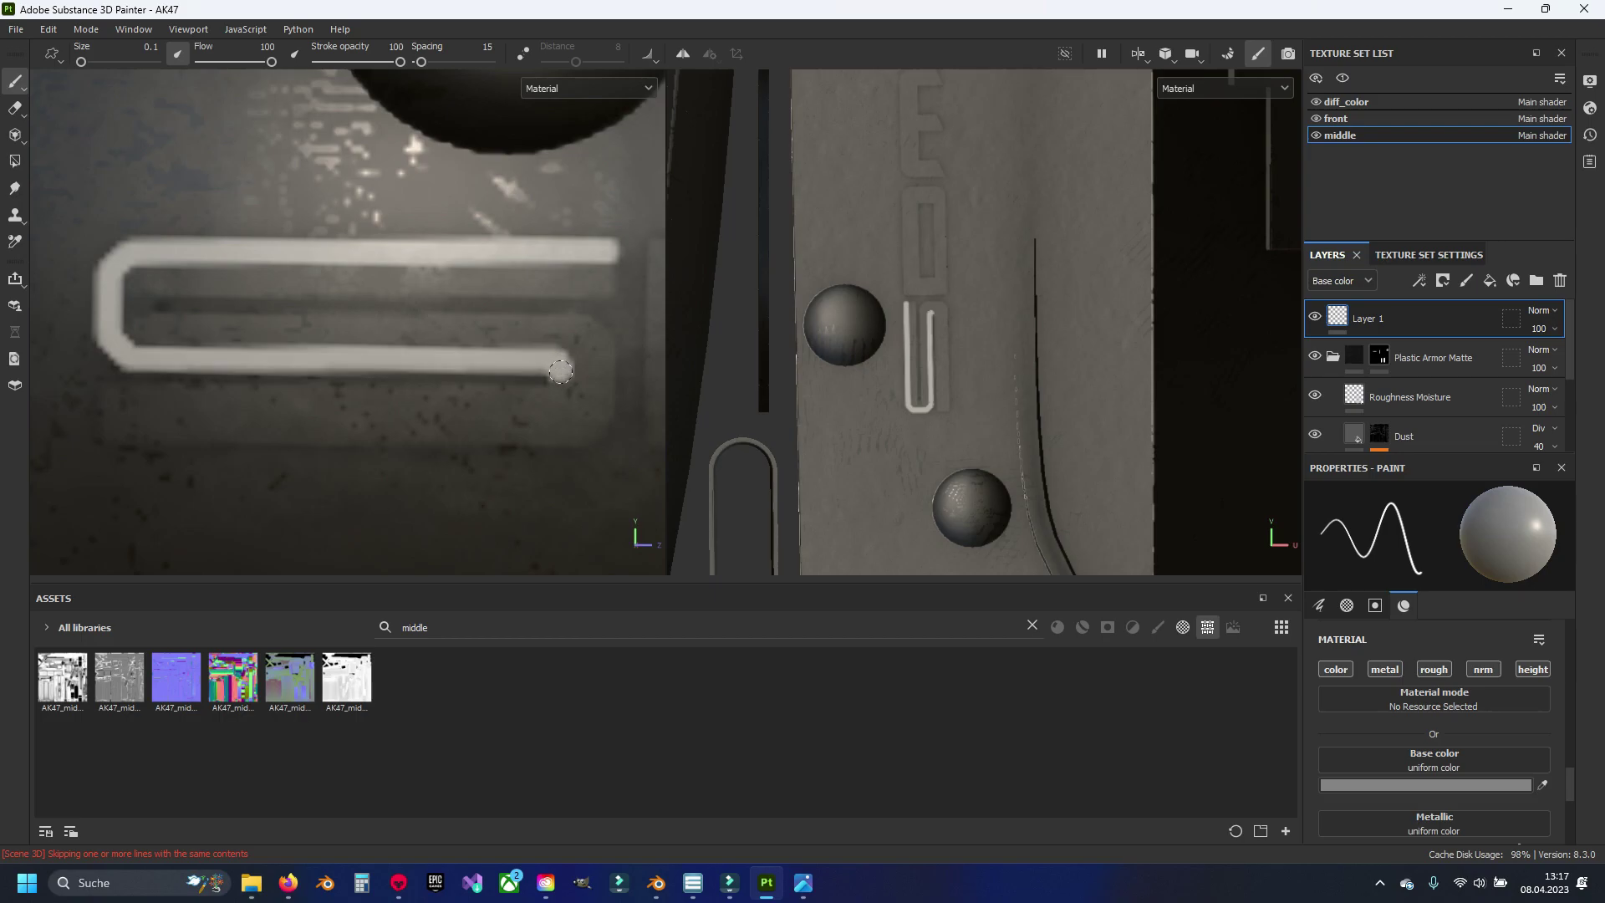
left_click(557, 396, "shift")
left_click(108, 392, "shift")
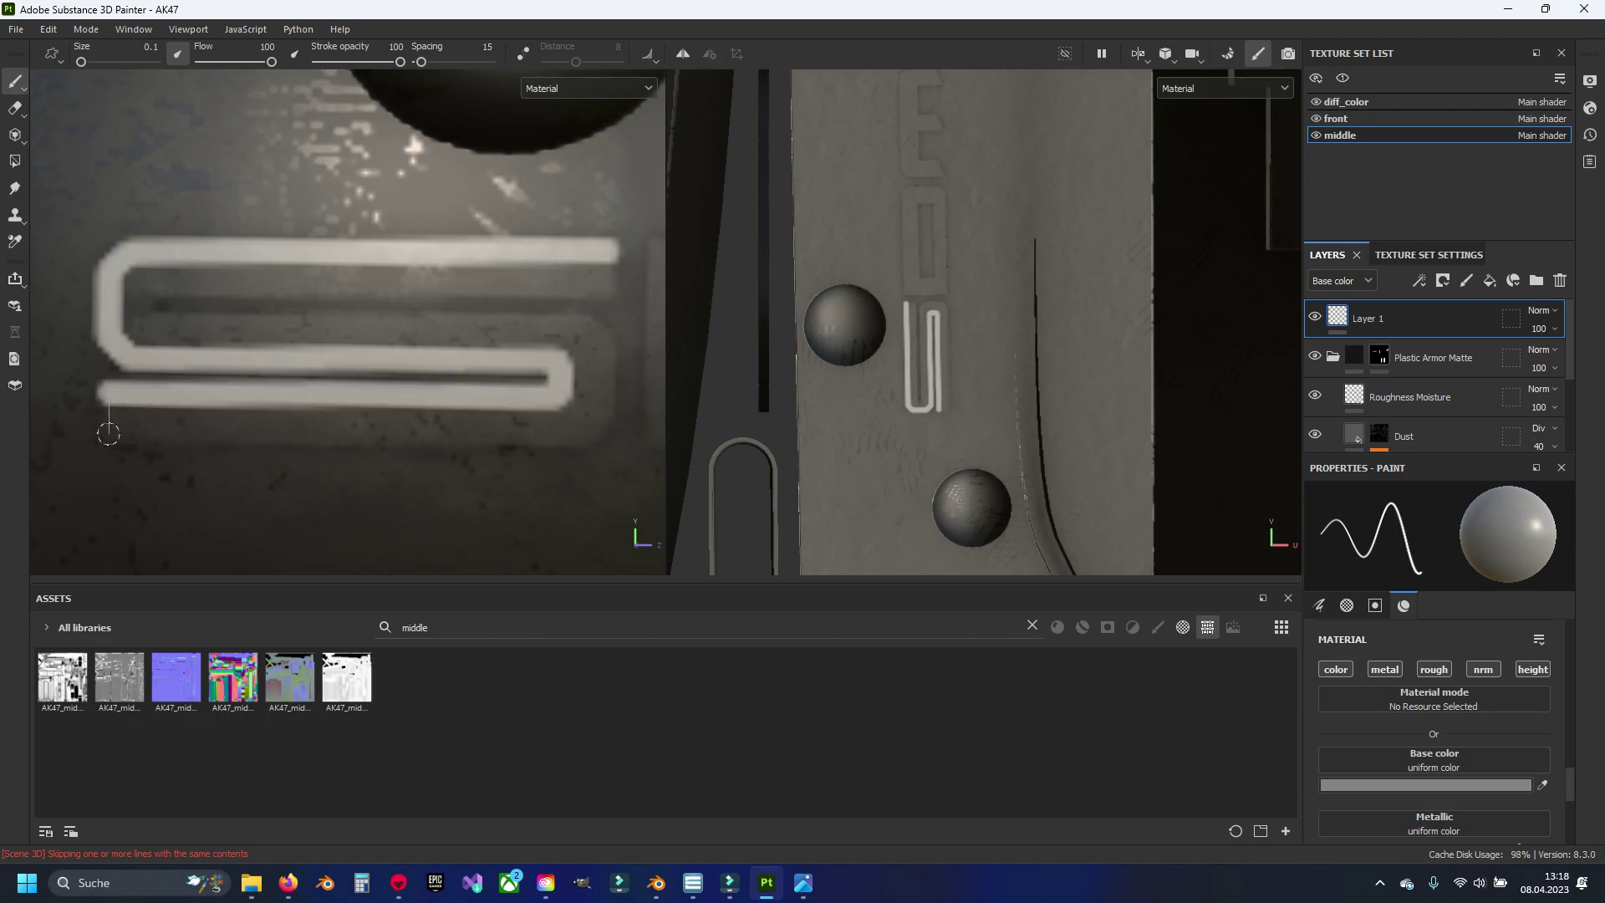
left_click(108, 433, "shift")
left_click(578, 439, "shift")
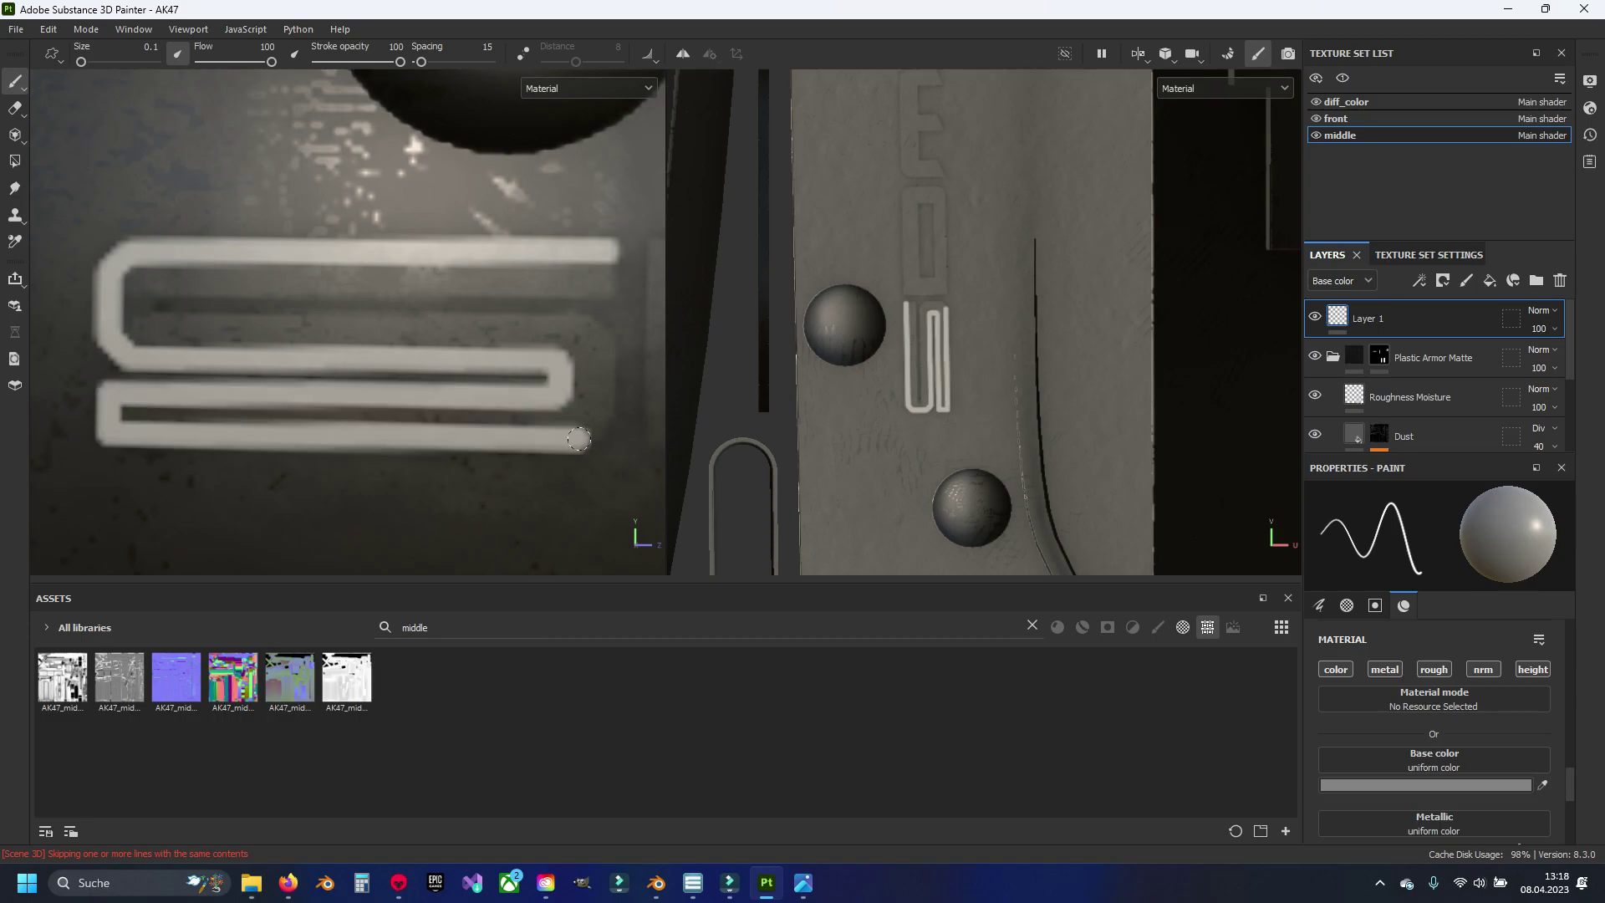
left_click(602, 414, "shift")
left_click(606, 350, "shift")
Step: Fill the S's middle and top bars with straight strokes and brush painting
left_click(582, 325, "shift")
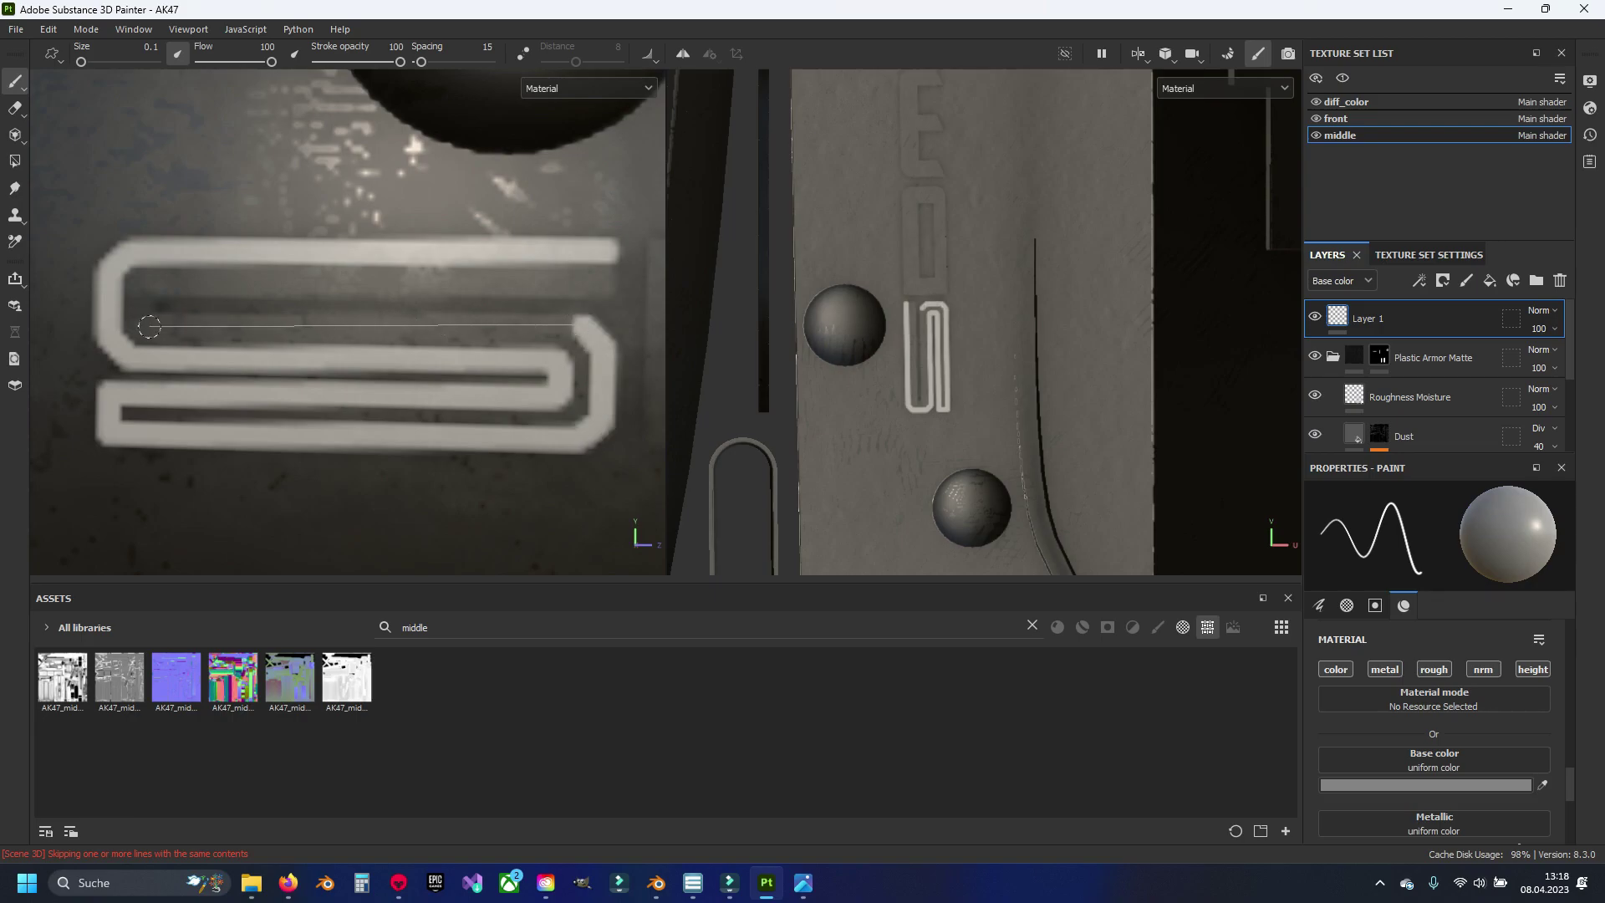
left_click(141, 323, "shift")
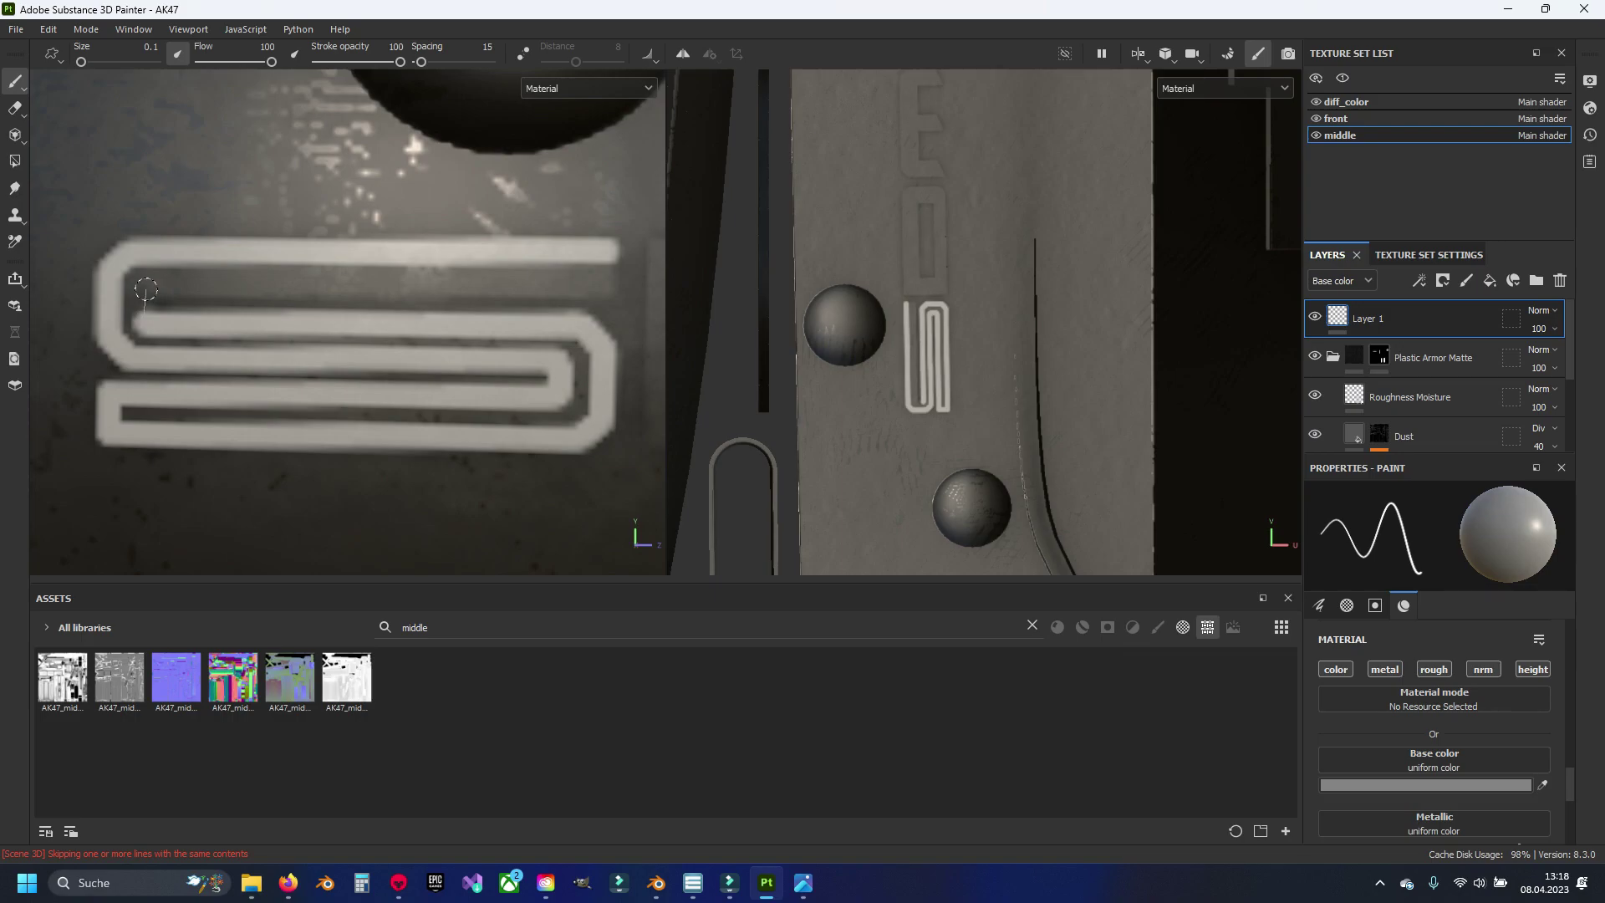
left_click(146, 289, "shift")
left_click(608, 258, "shift")
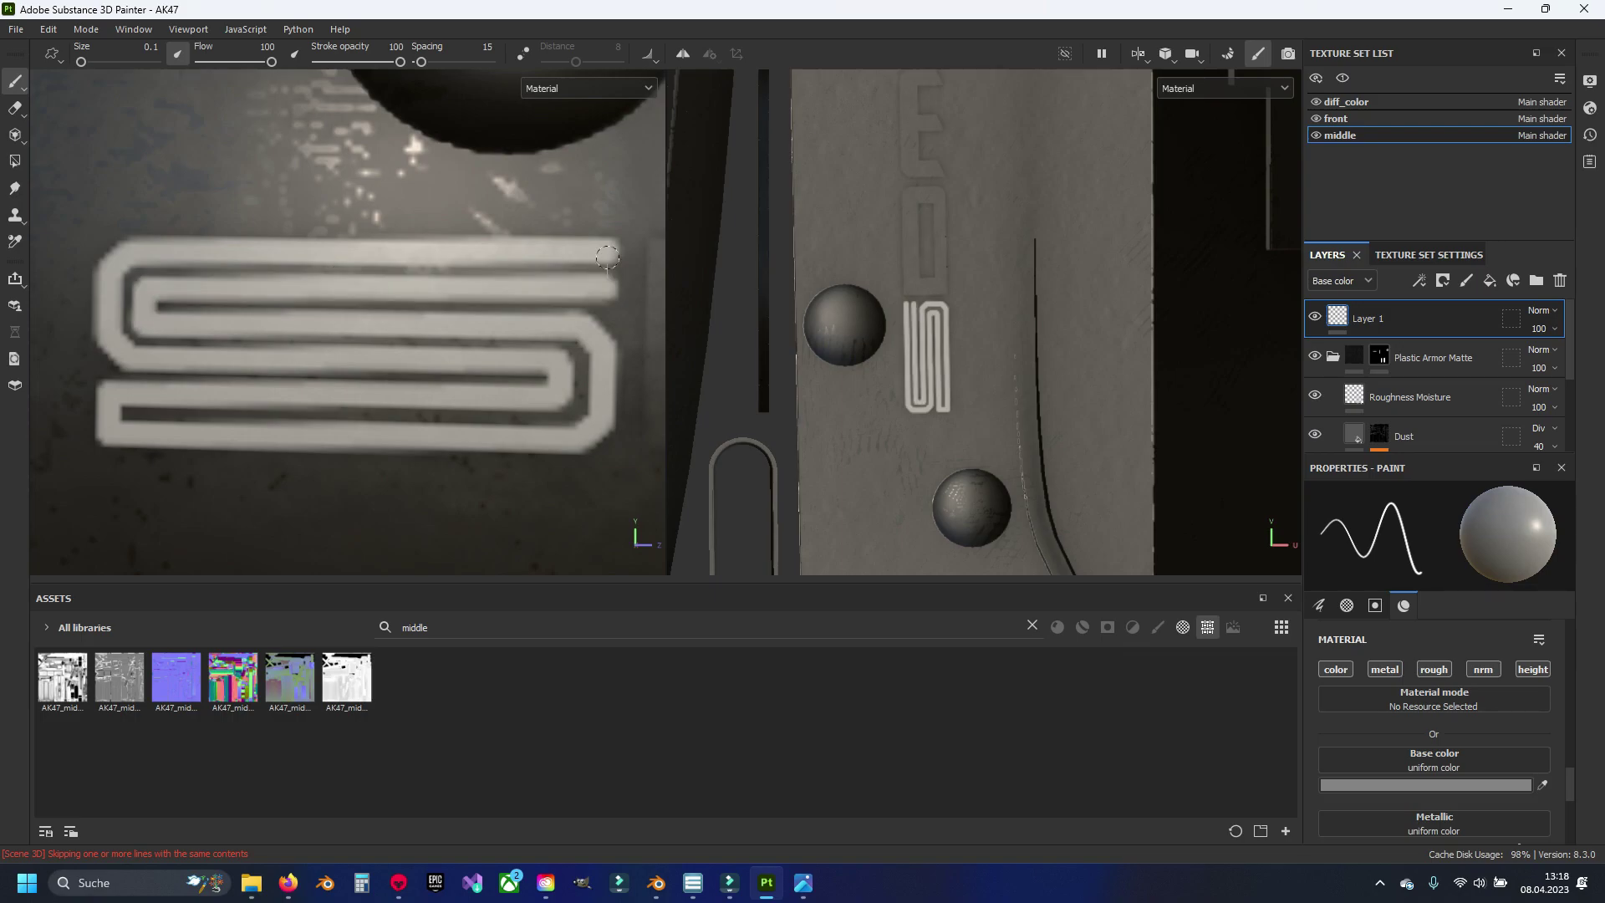
mouse_move(608, 257)
left_mouse_down()
mouse_move(129, 299)
mouse_move(537, 341)
mouse_move(581, 390)
mouse_move(493, 411)
mouse_move(125, 414)
mouse_move(573, 408)
left_mouse_up()
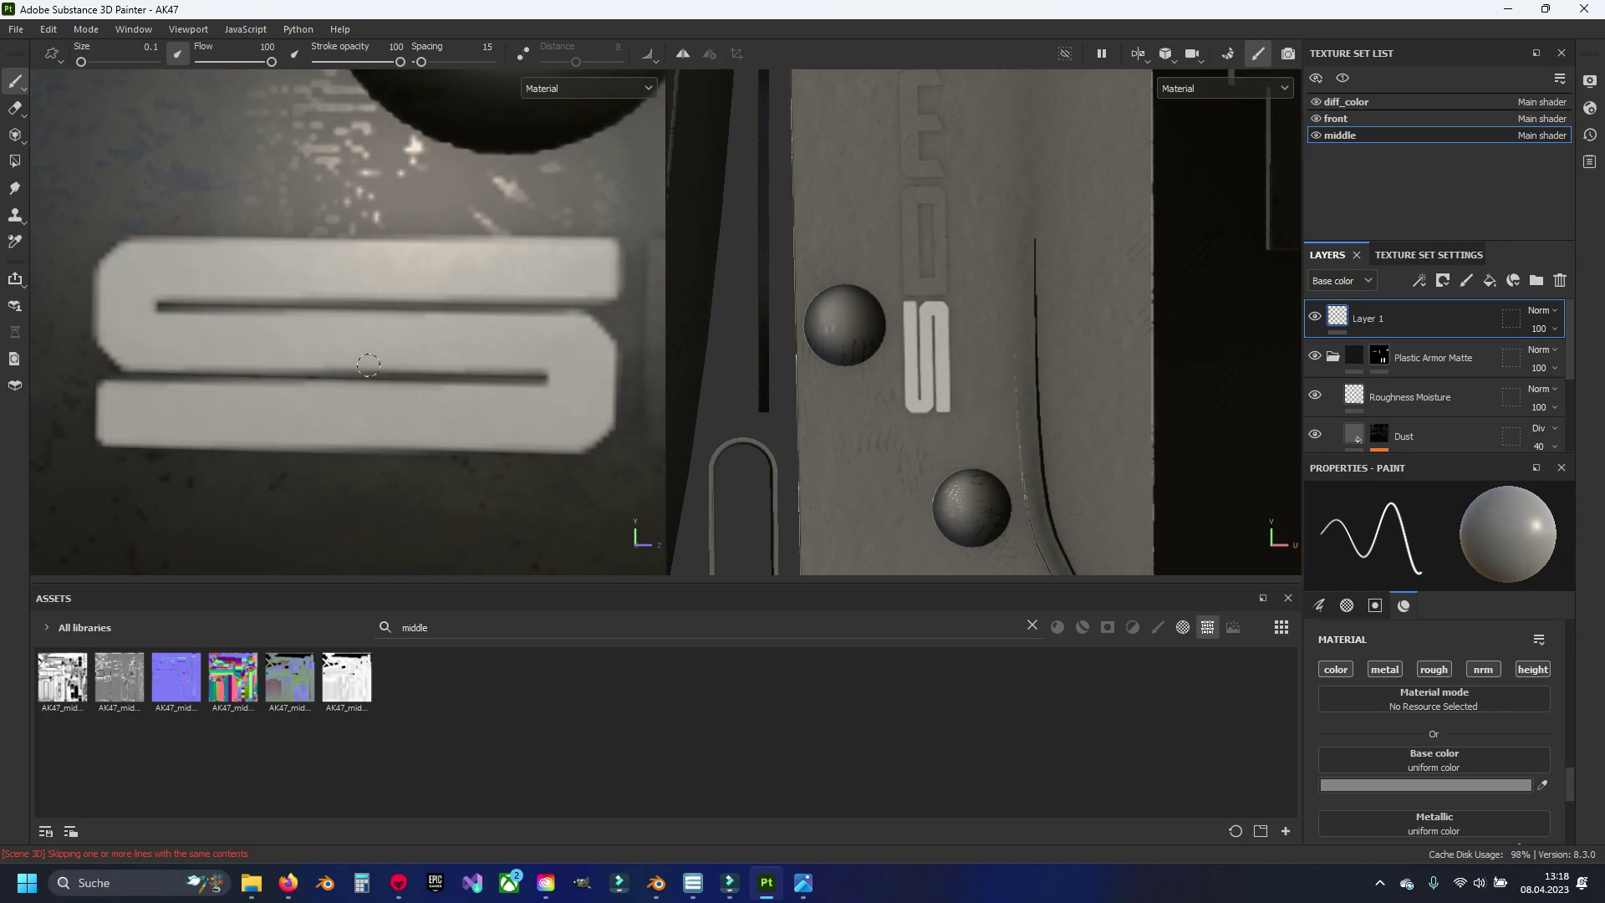
scroll(368, 366, "down", 2)
scroll(361, 351, "down", 2)
scroll(356, 343, "down", 2)
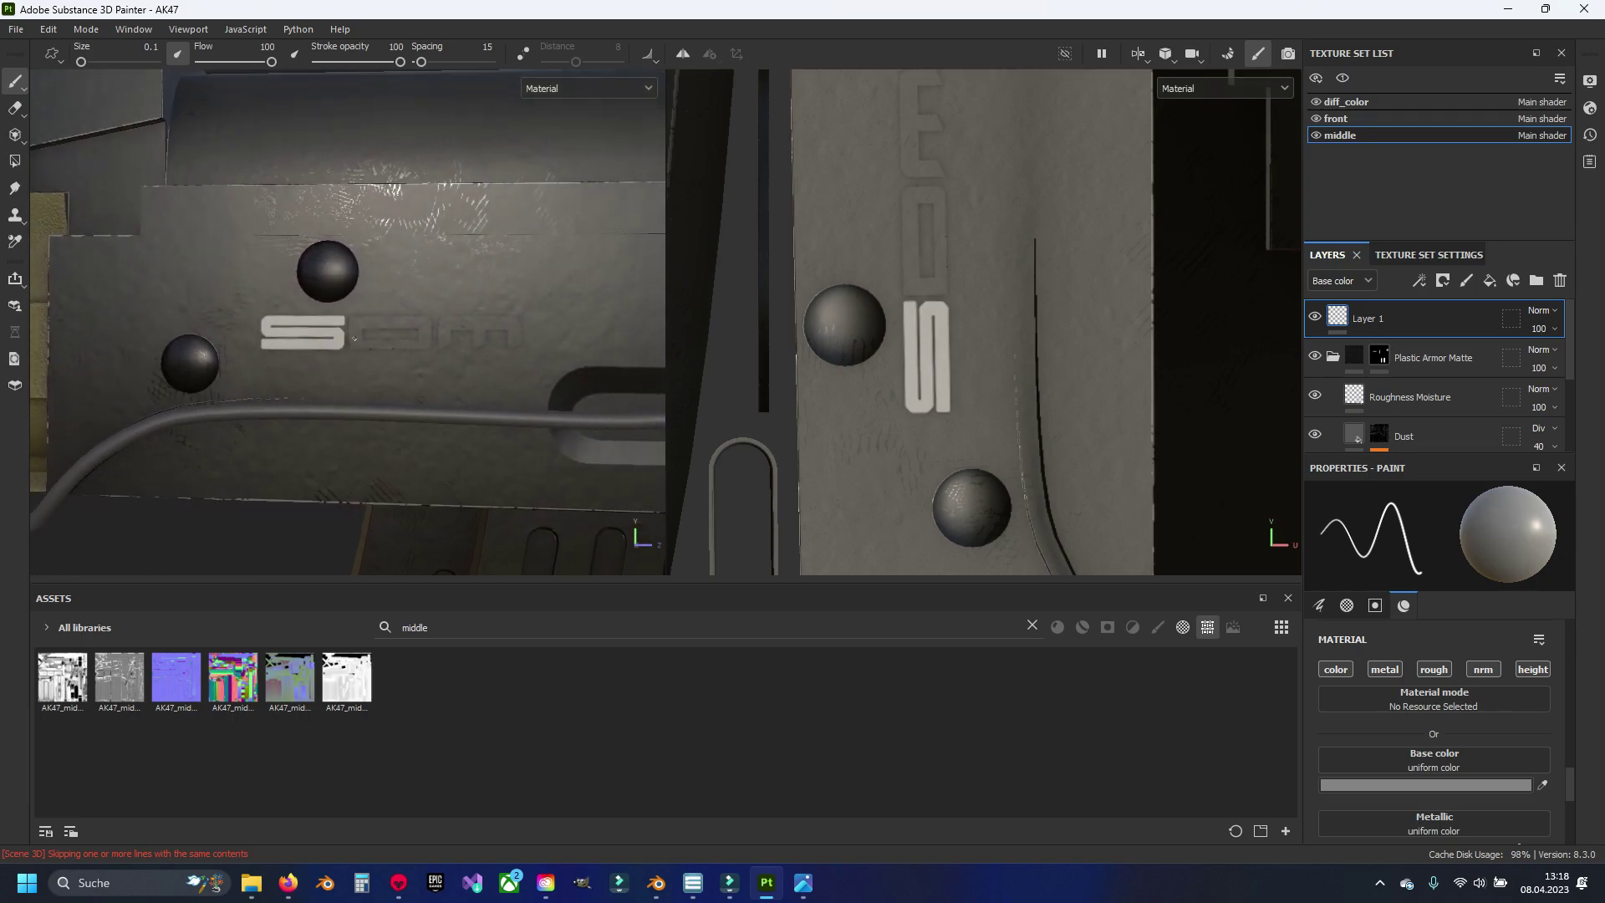
Step: Outline the D with straight lines across its top, rounded right side and left edge
scroll(355, 338, "up", 3)
scroll(418, 343, "up", 2)
scroll(351, 333, "up", 2)
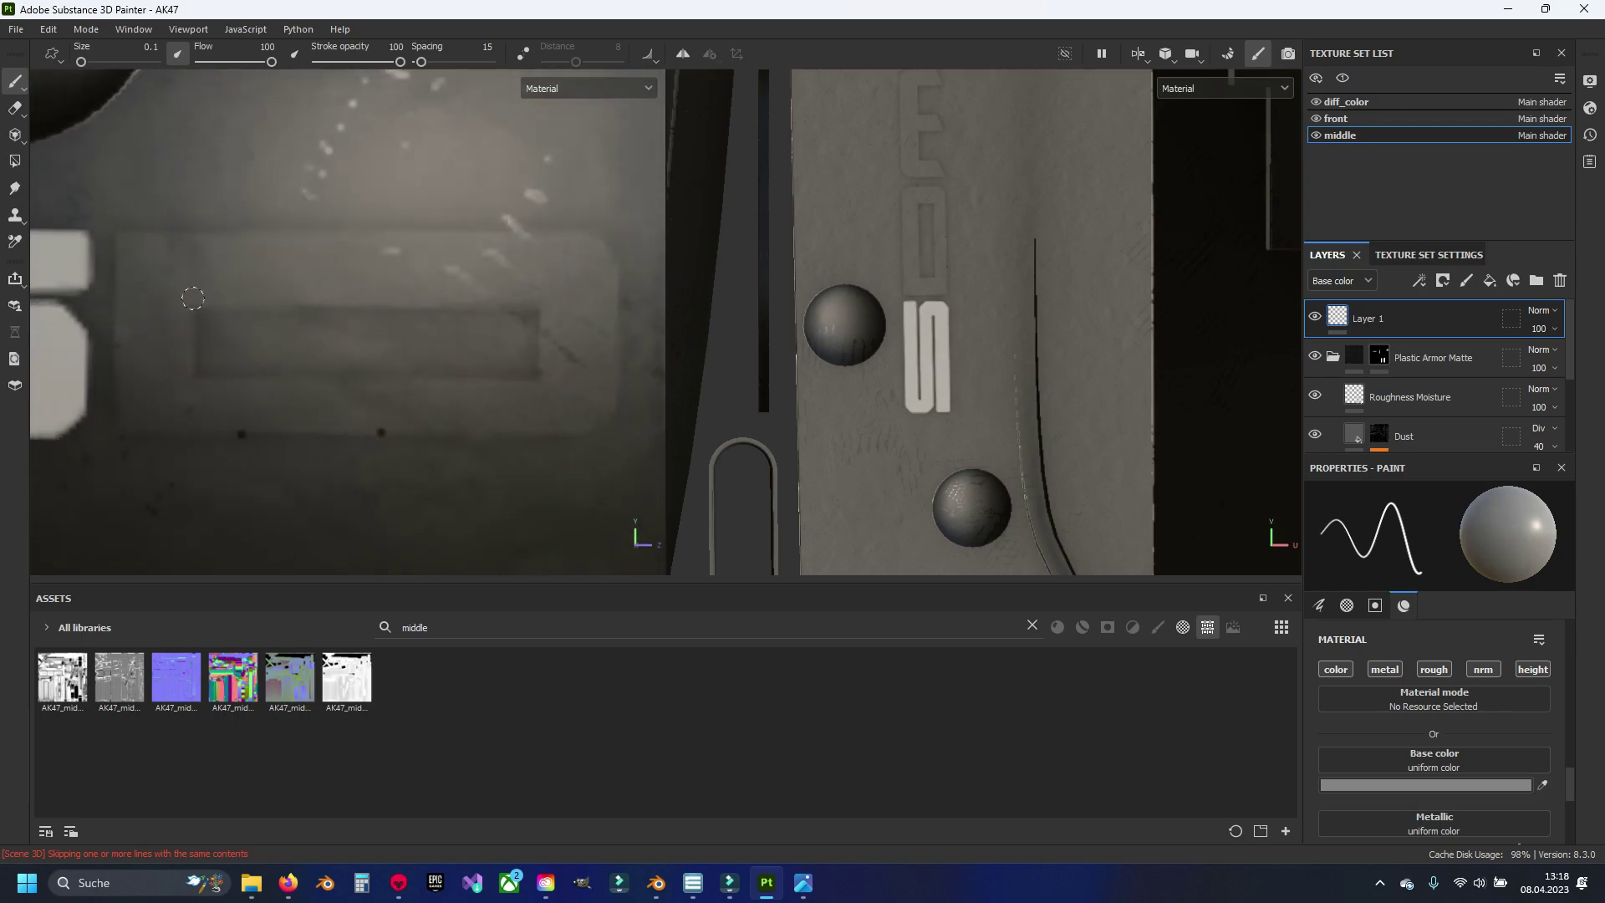
left_click(121, 241)
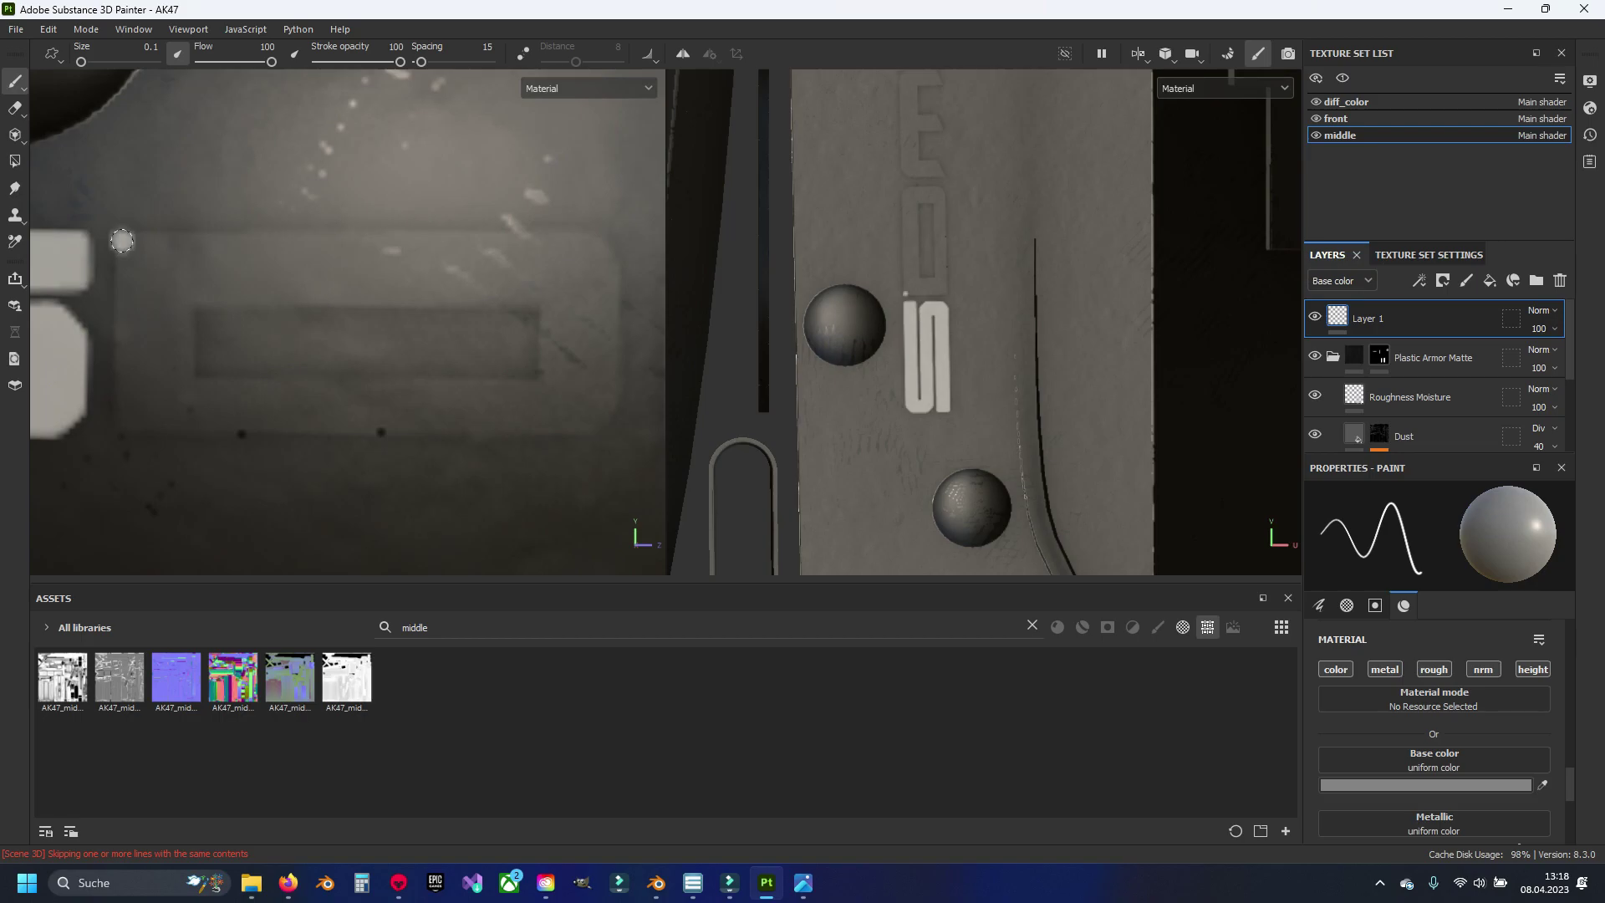
left_click(587, 239, "shift")
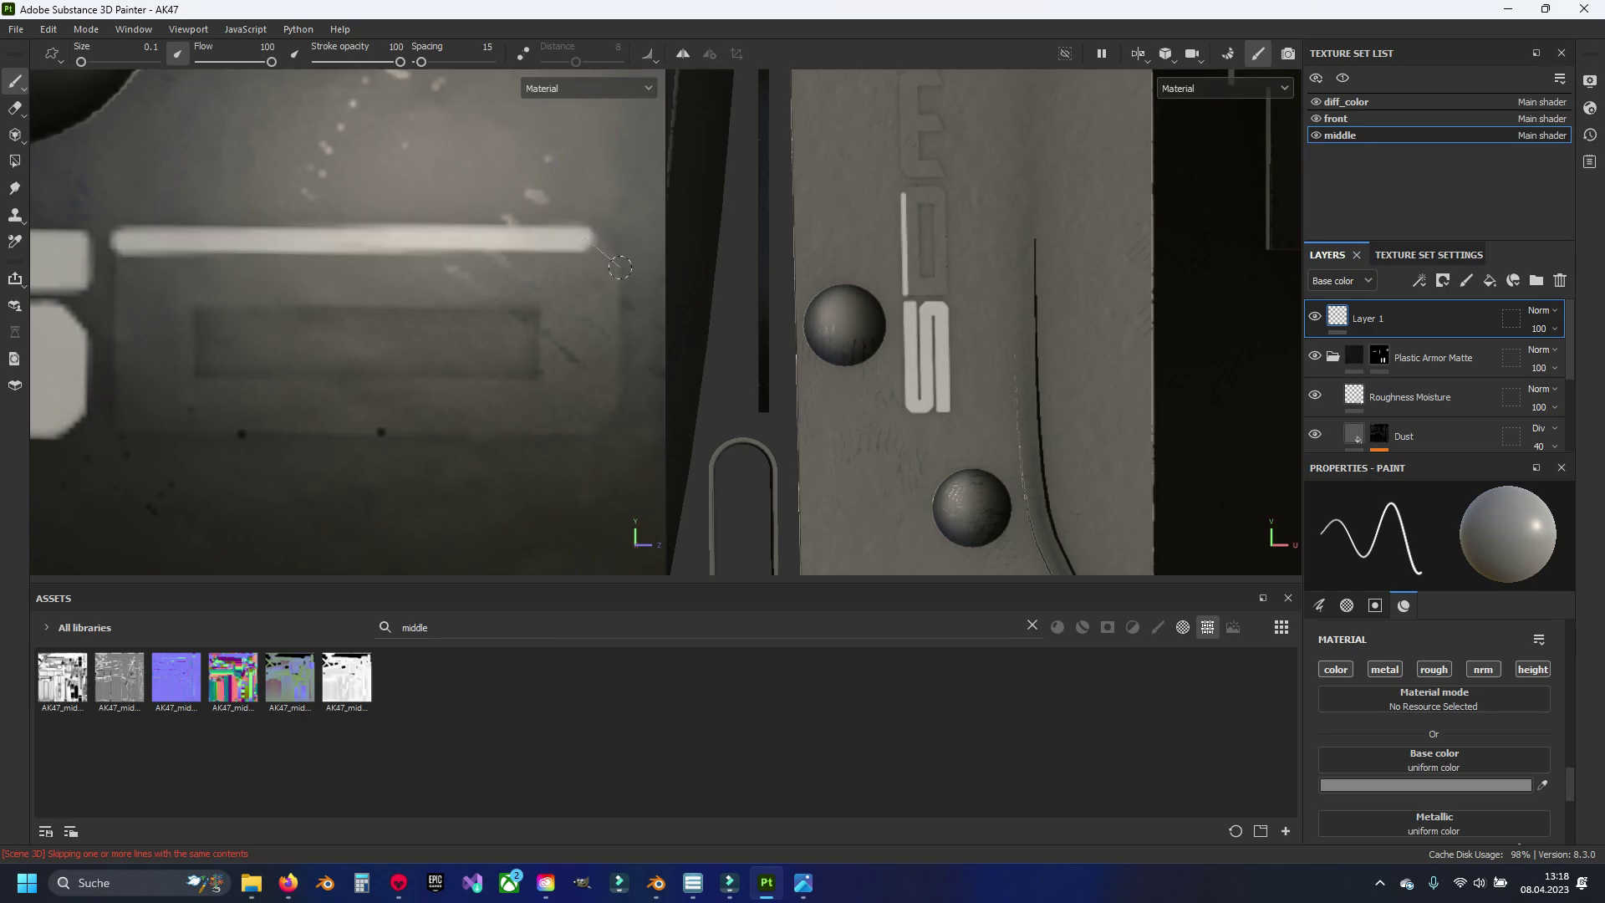
mouse_move(610, 266)
left_mouse_down()
mouse_move(614, 390)
mouse_move(121, 418)
left_mouse_up()
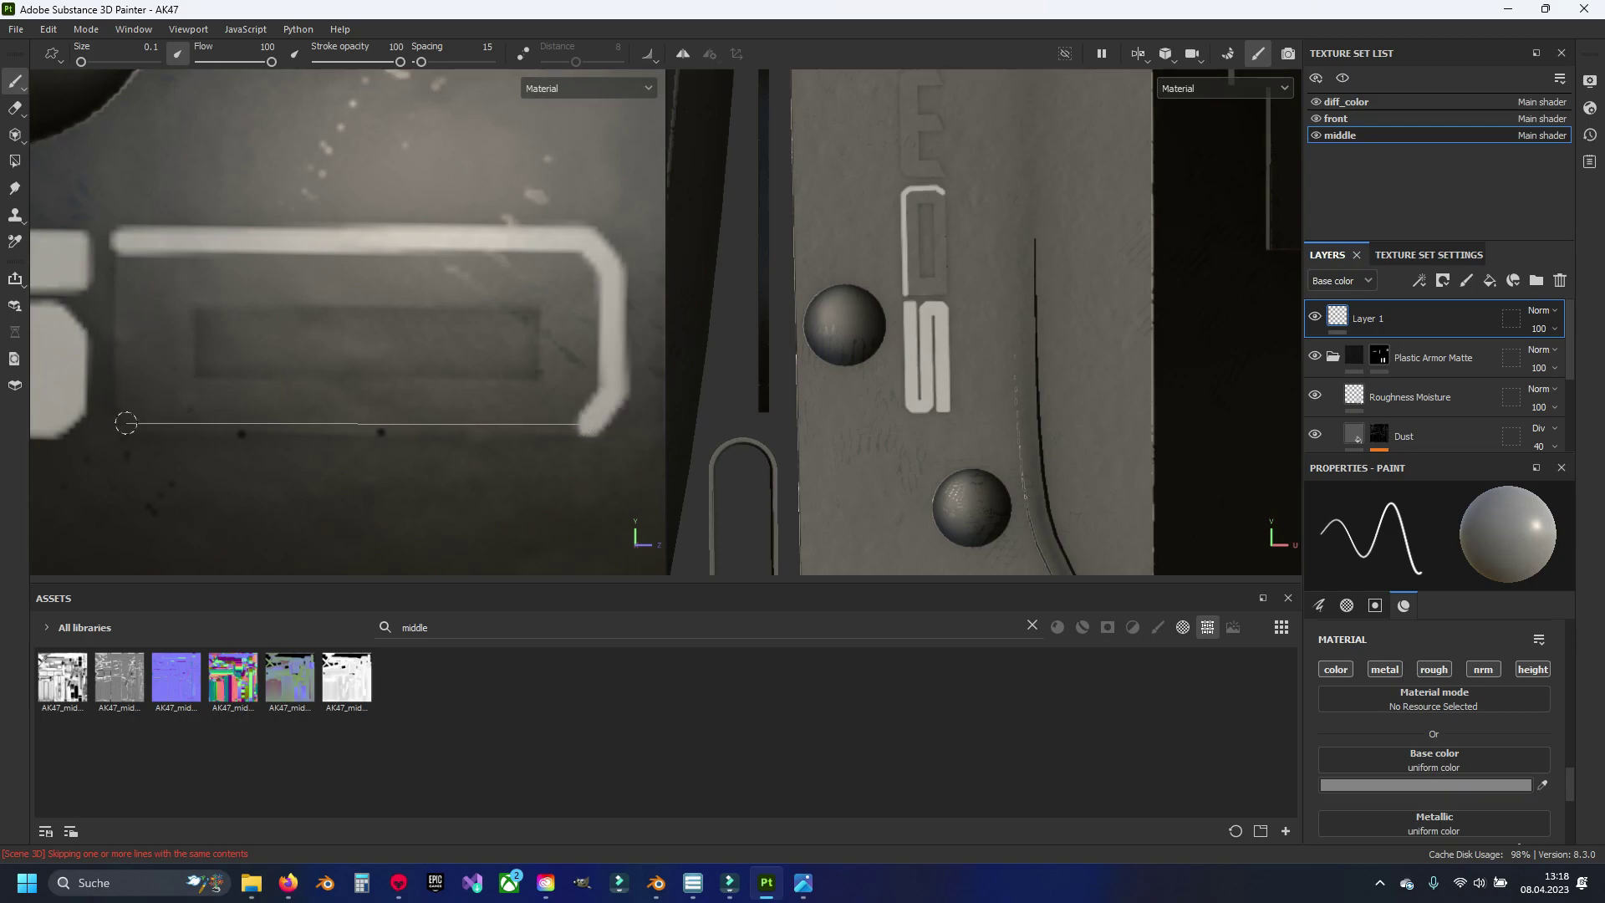
left_click(126, 241, "shift")
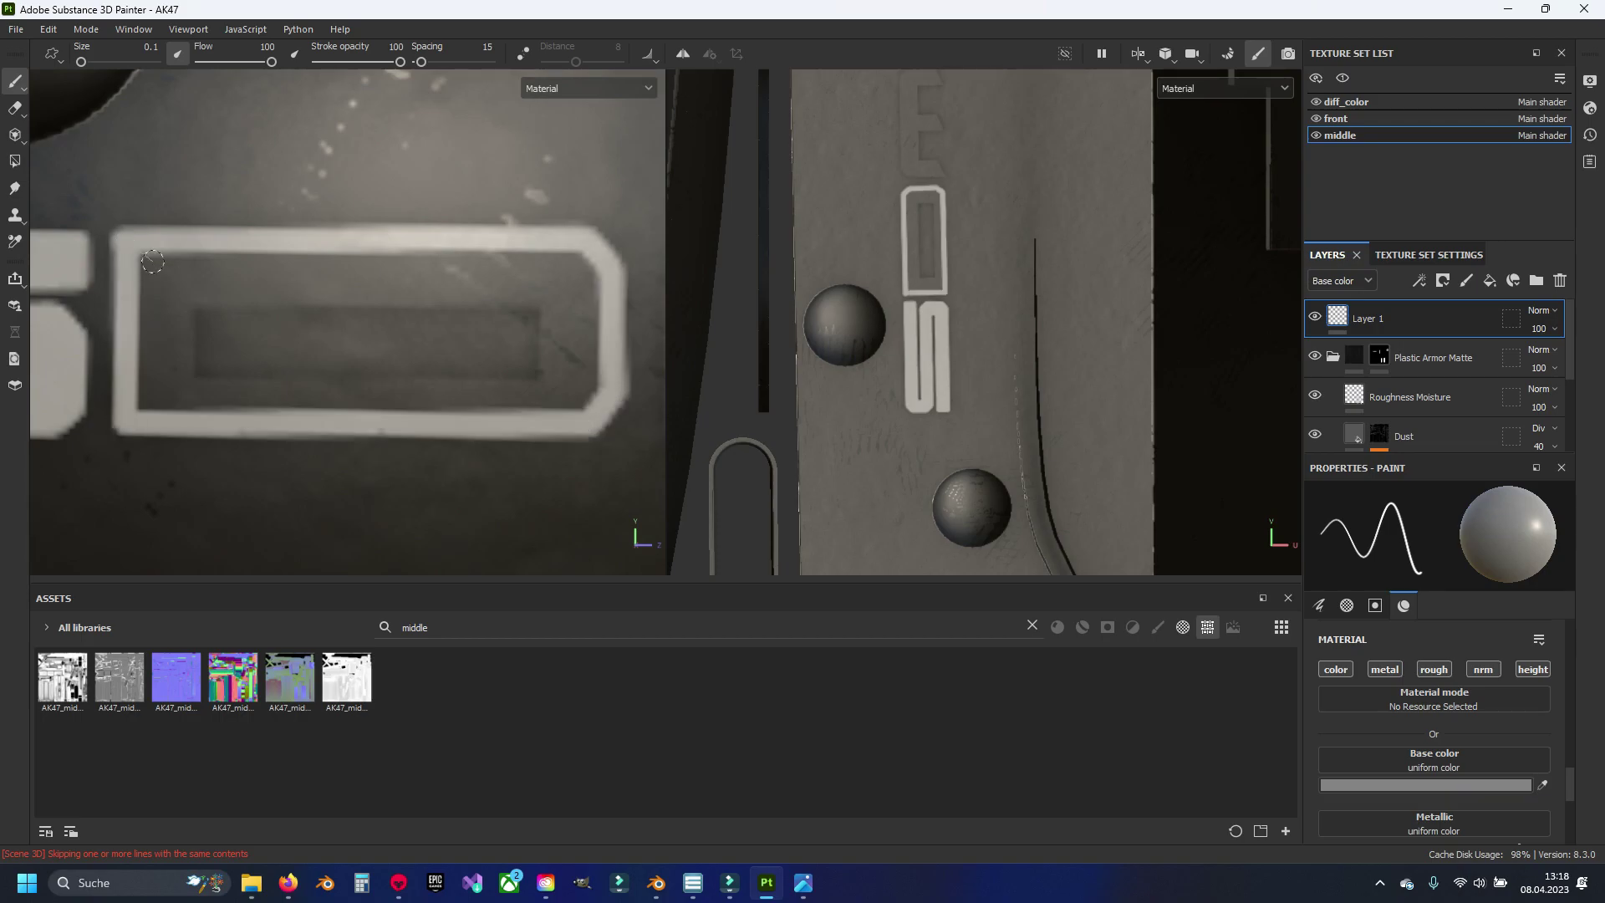
Step: Fill the D's interior and thicken its right, bottom and left edges
left_click(190, 295)
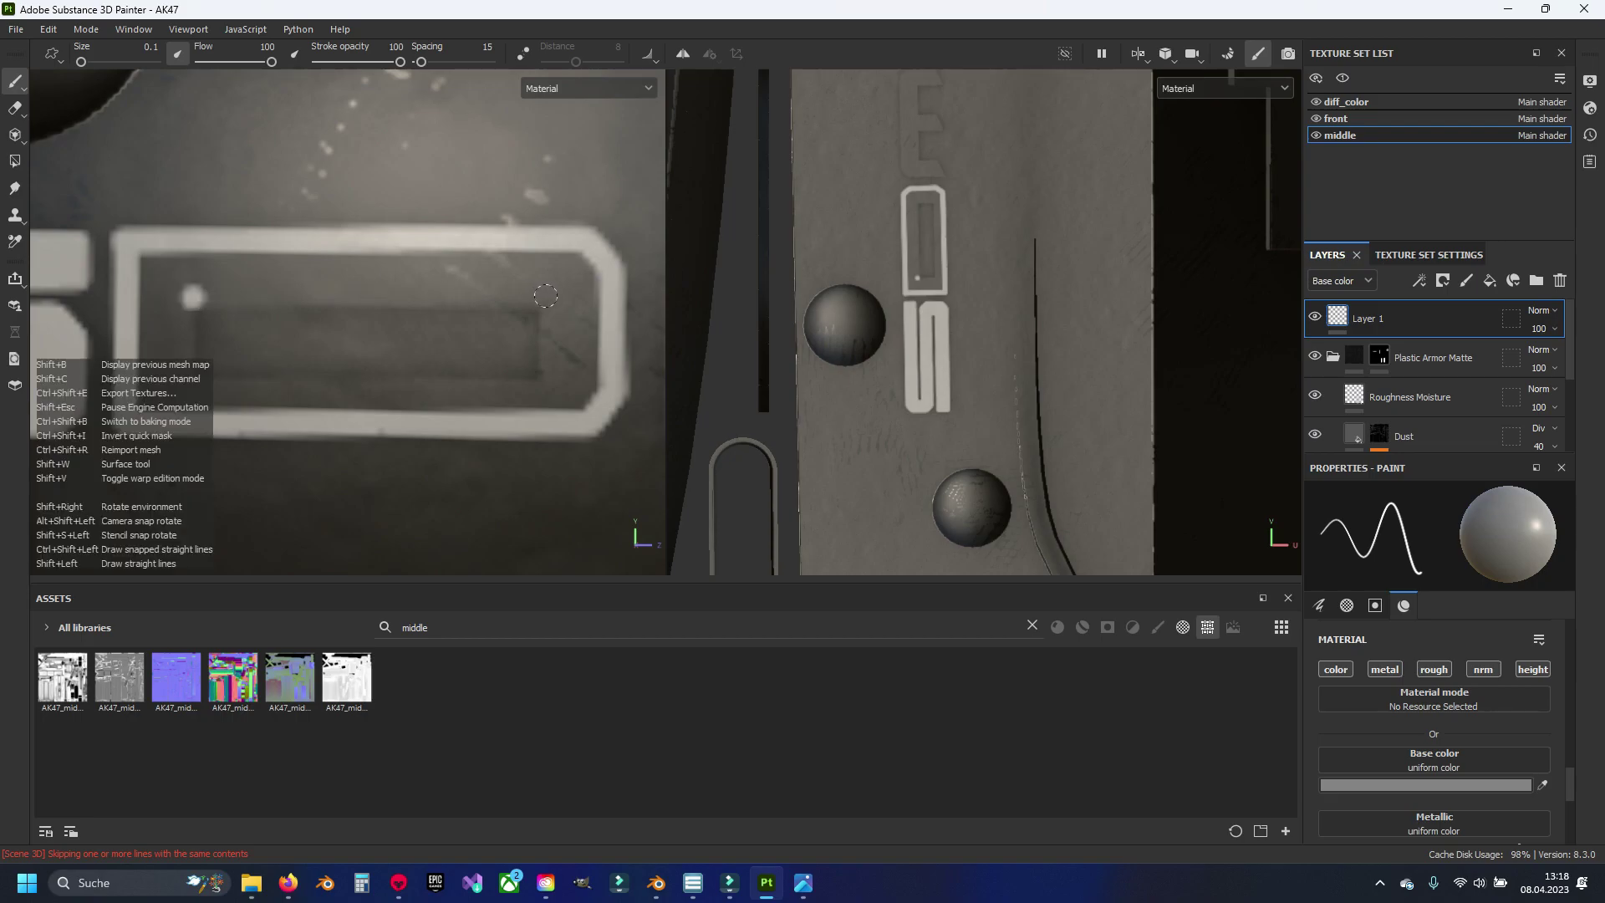
left_click(545, 296, "shift")
left_click(548, 386, "shift")
left_click(181, 384, "shift")
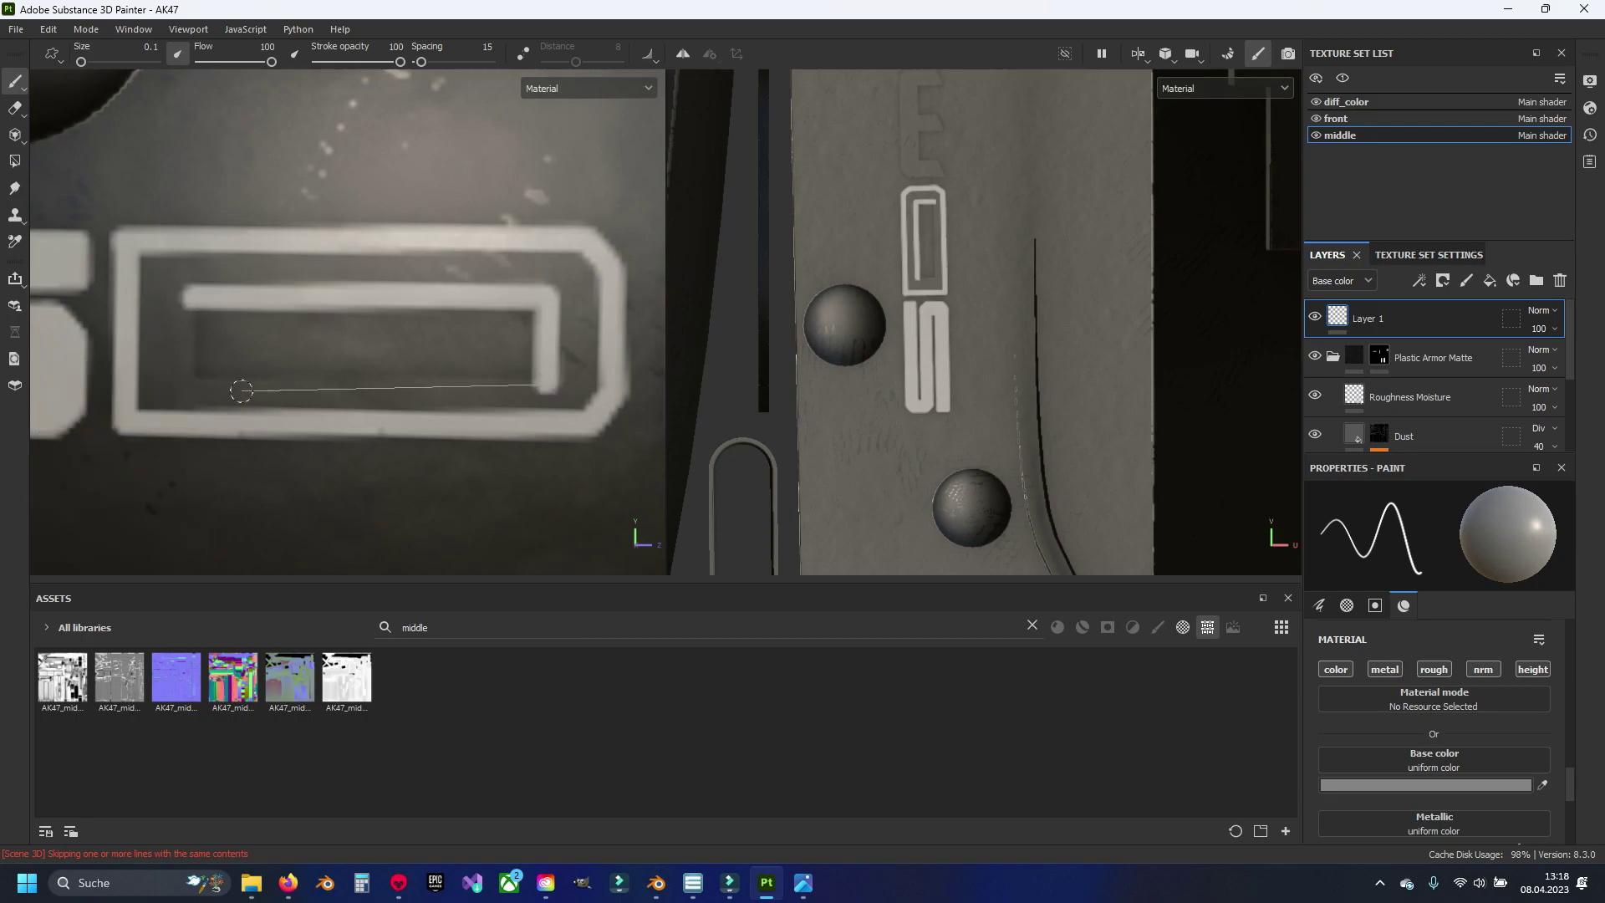
mouse_move(183, 291)
left_mouse_down("shift")
mouse_move(177, 272)
mouse_move(239, 269)
mouse_move(576, 276)
mouse_move(577, 347)
mouse_move(549, 404)
mouse_move(171, 399)
mouse_move(149, 349)
mouse_move(291, 257)
left_mouse_up("shift")
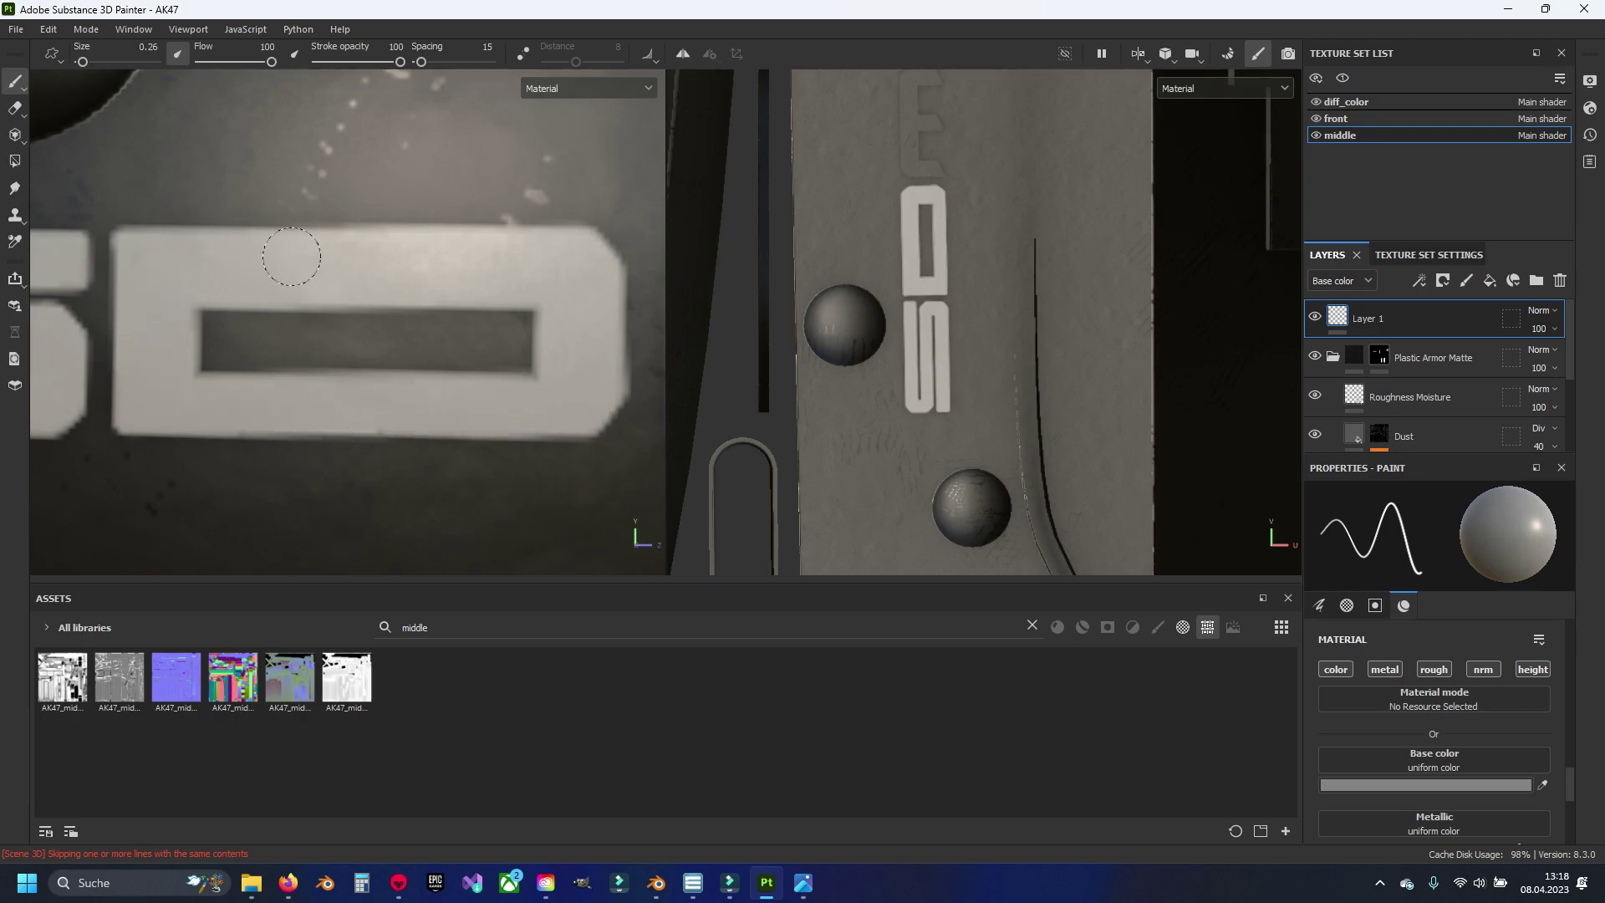
Step: Zoom onto the M and outline its first two prongs with straight lines
left_click_drag(540, 265, 88, 434, "alt")
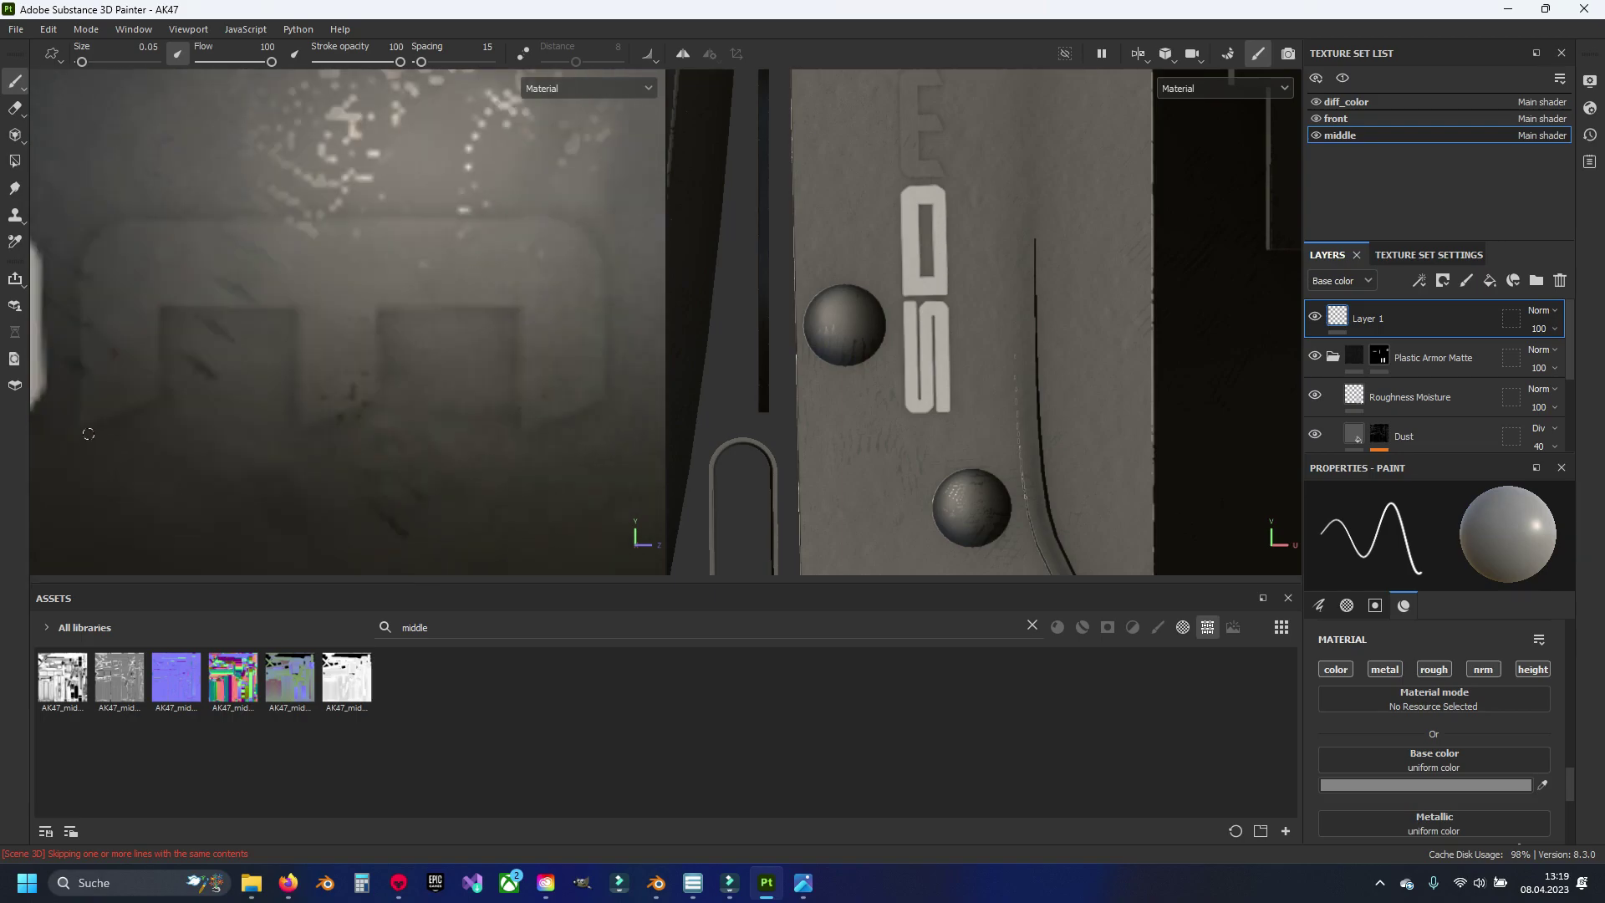
key("shift")
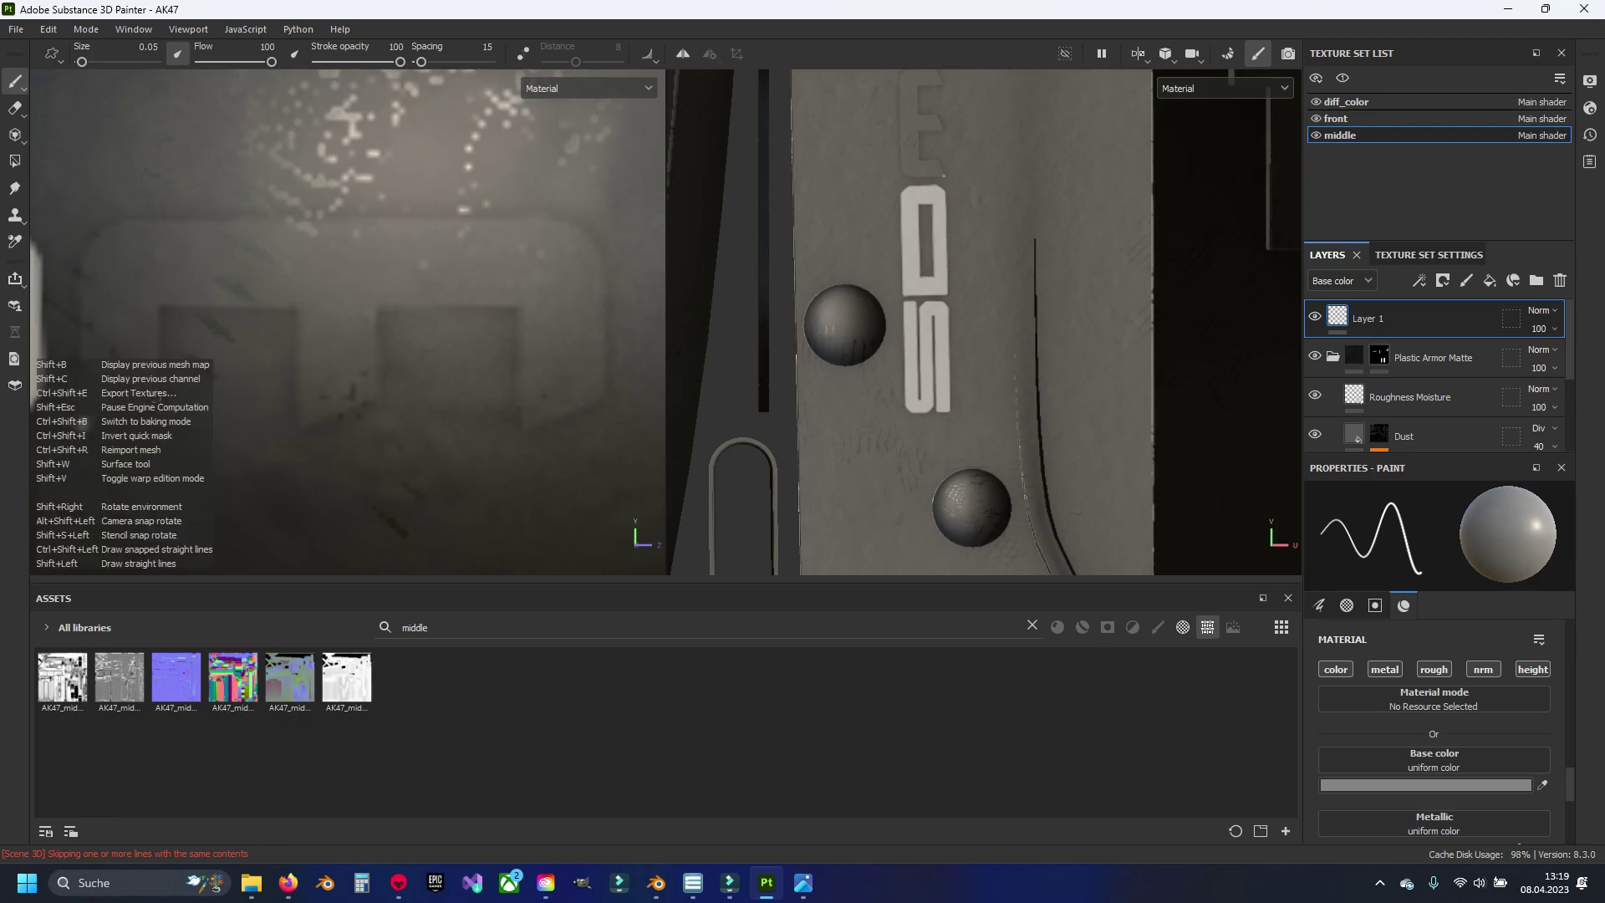
left_click_drag(226, 358, 149, 400, "alt")
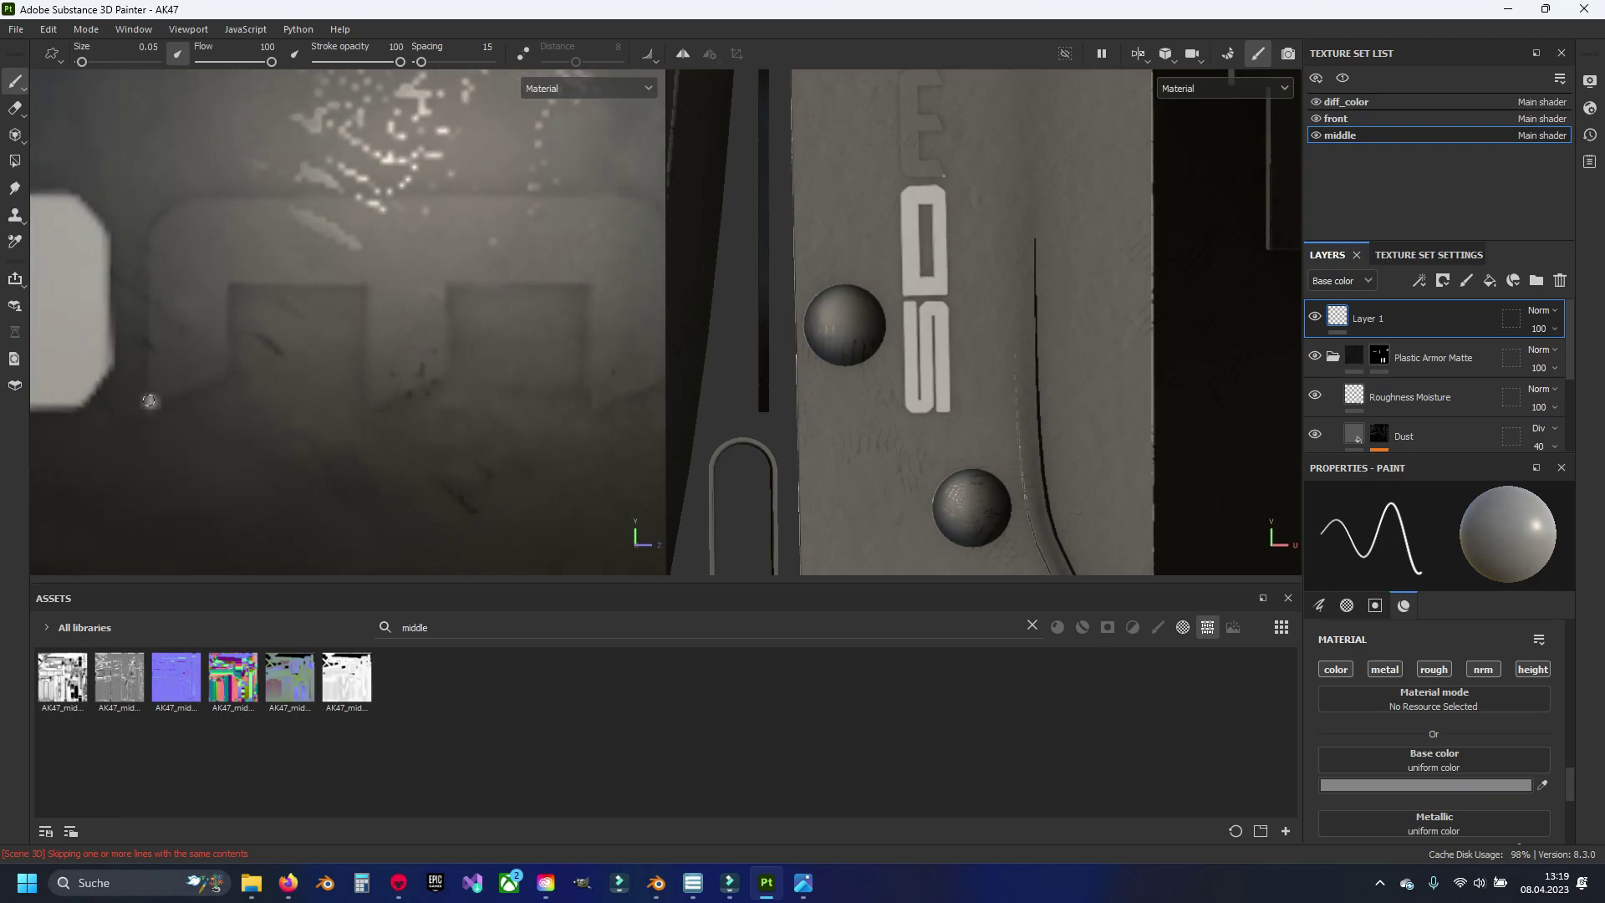
left_click(226, 360, "shift")
left_click(226, 276, "shift")
left_click(371, 278, "shift")
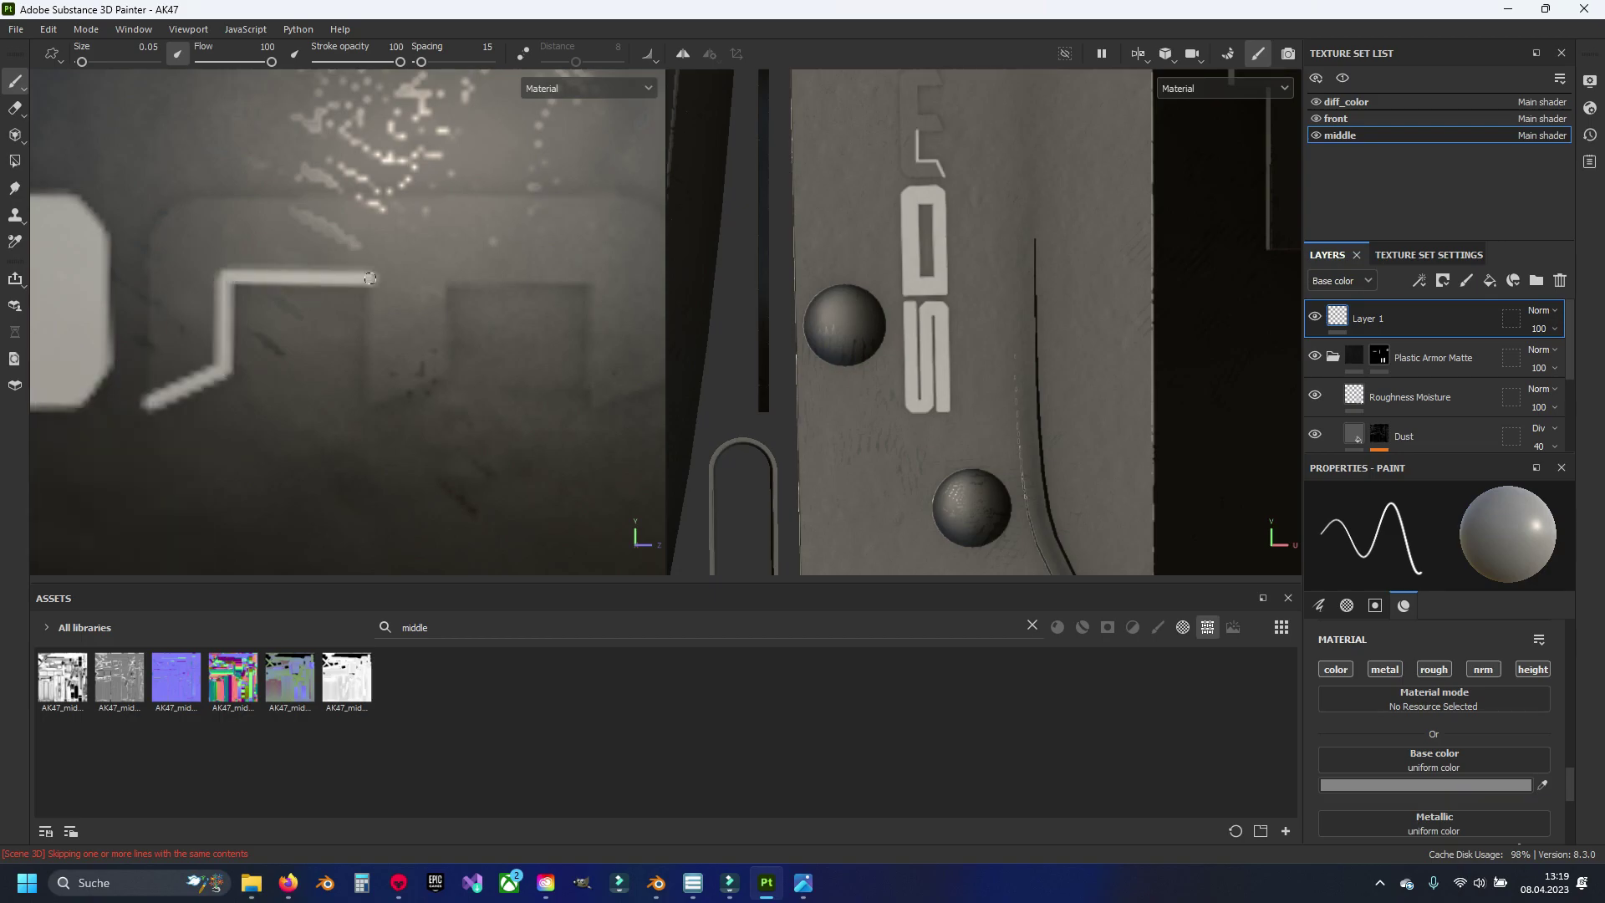
left_click(375, 400, "shift")
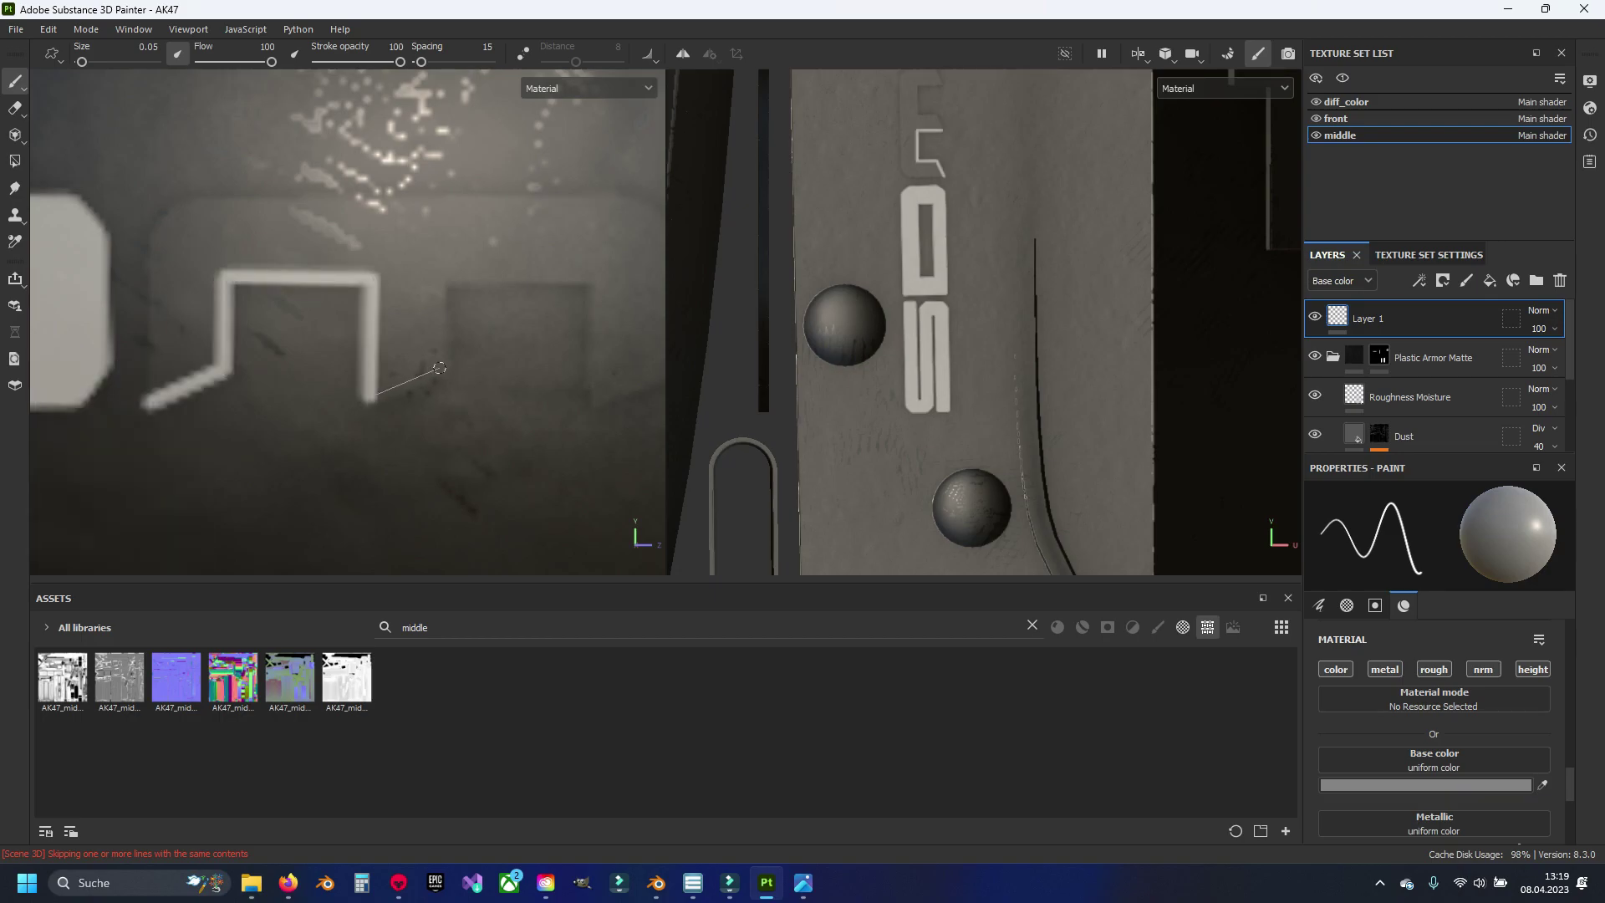
left_click(439, 367, "shift")
left_click(443, 278, "shift")
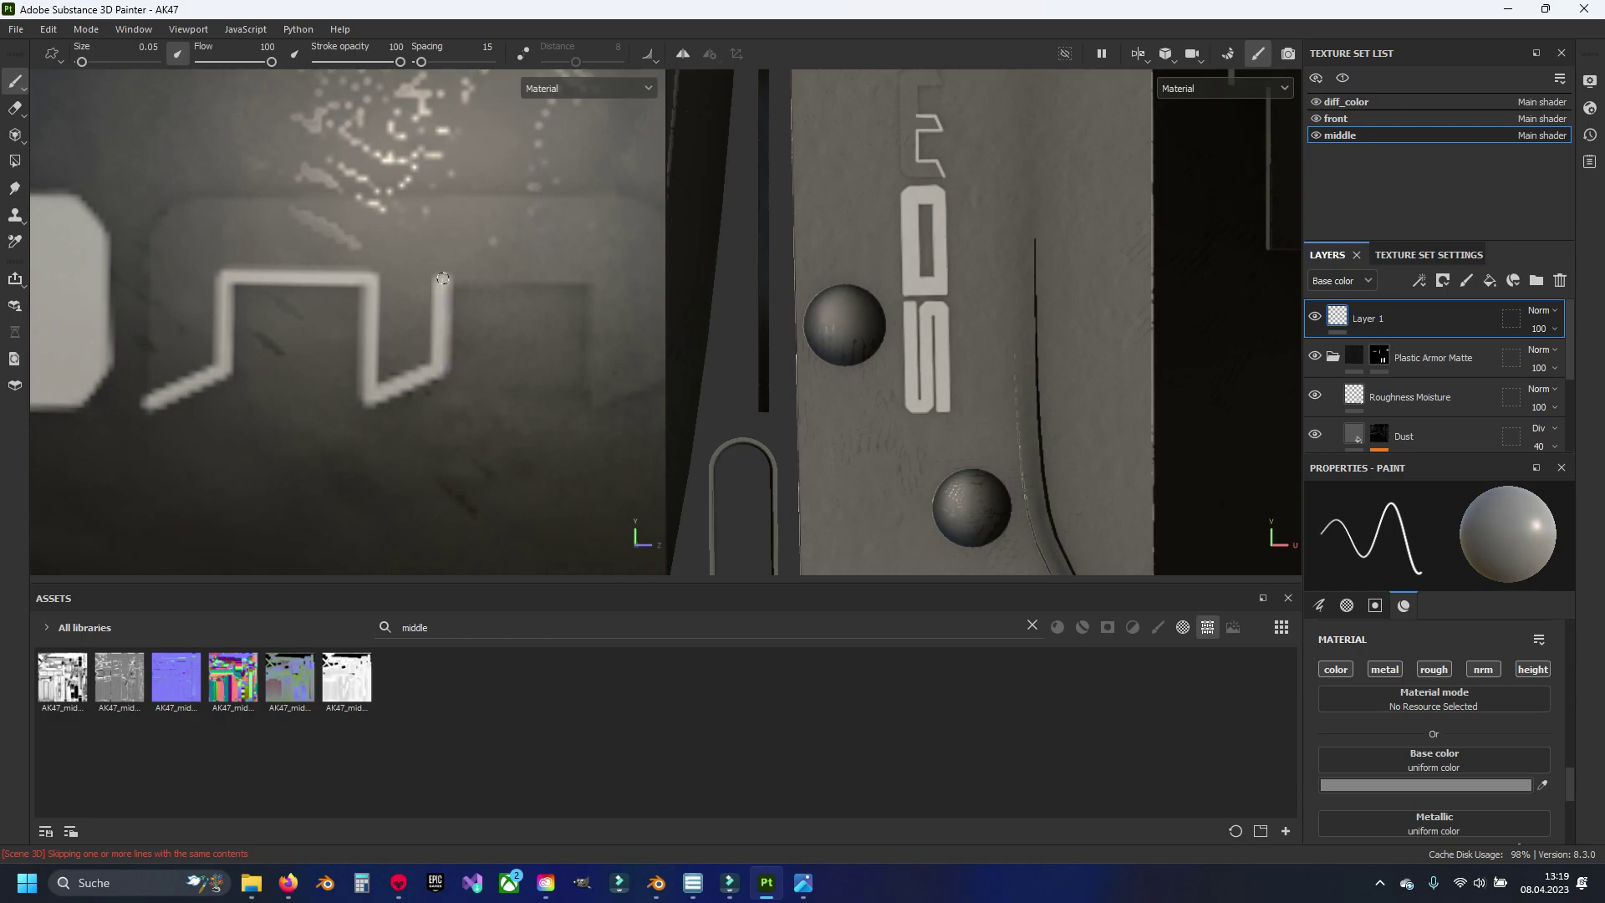
left_click(593, 278, "shift")
left_click(594, 406, "shift")
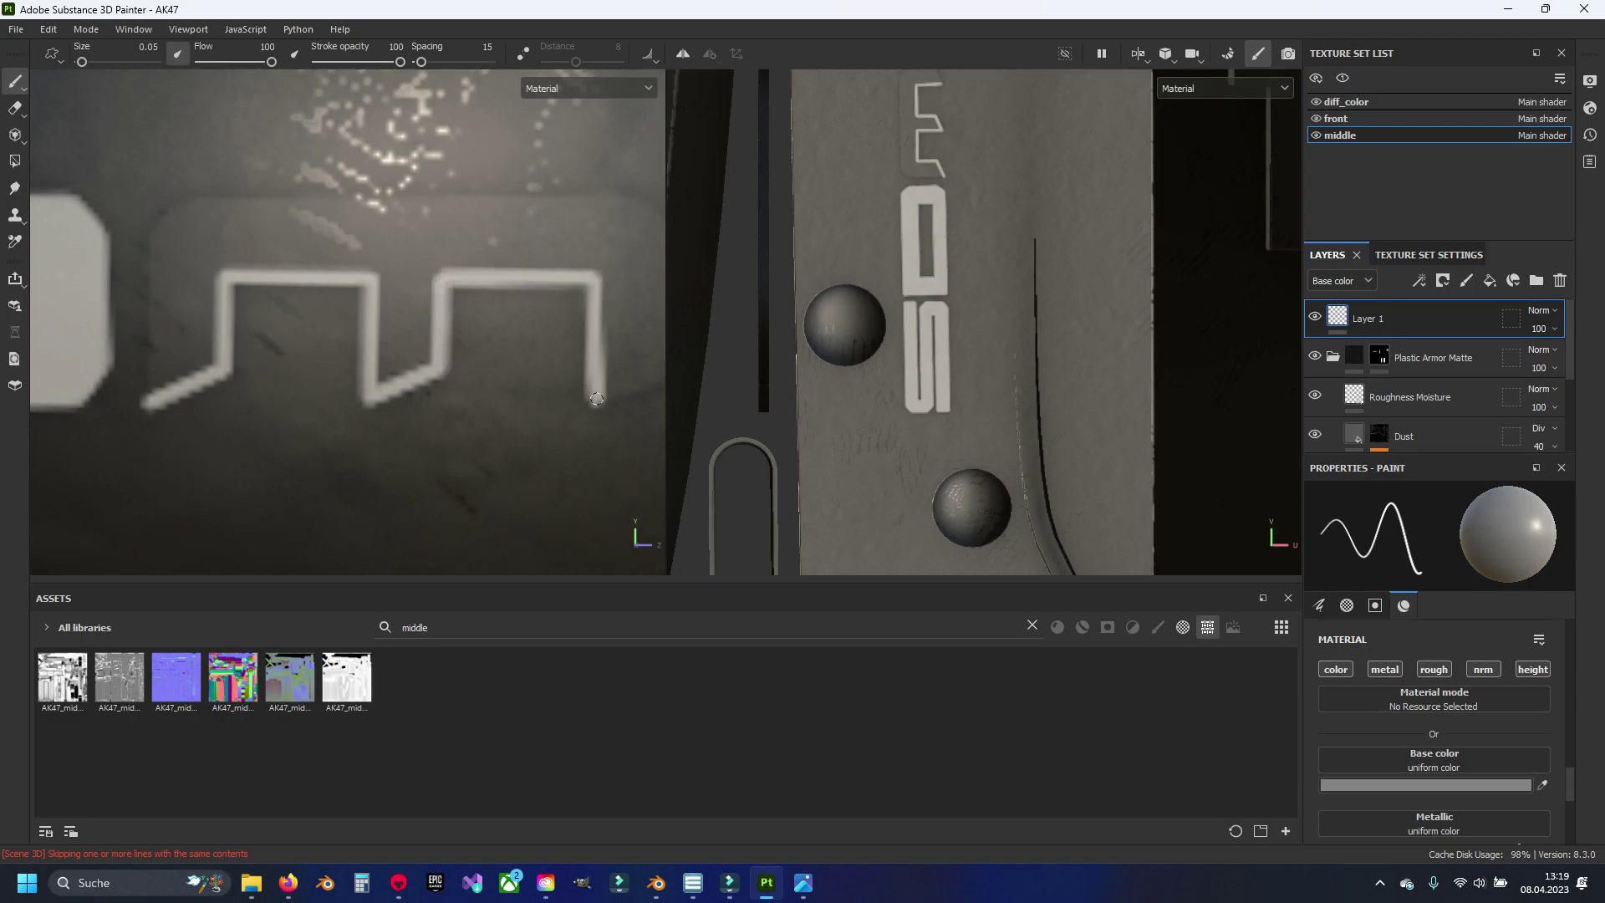
Step: Paint the M's right diagonal, top bar and outer left edge, thickening the left side
middle_click_drag(586, 406, 469, 404)
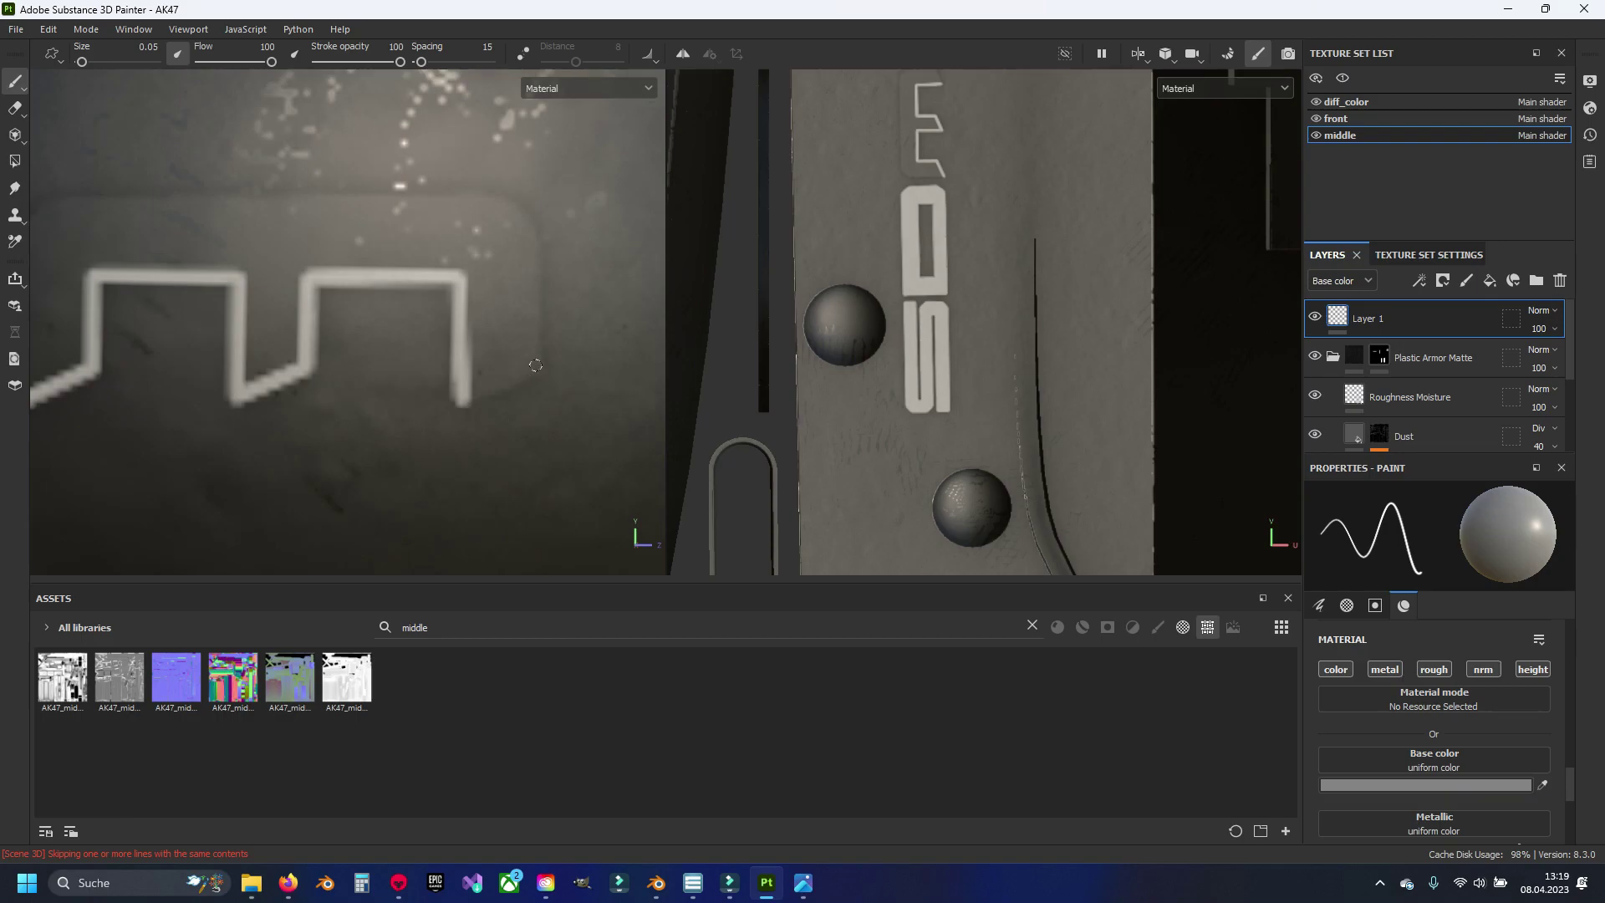
mouse_move(536, 366)
left_mouse_down("shift")
mouse_move(498, 200)
mouse_move(452, 201)
left_mouse_up("shift")
middle_click_drag(334, 227, 445, 226)
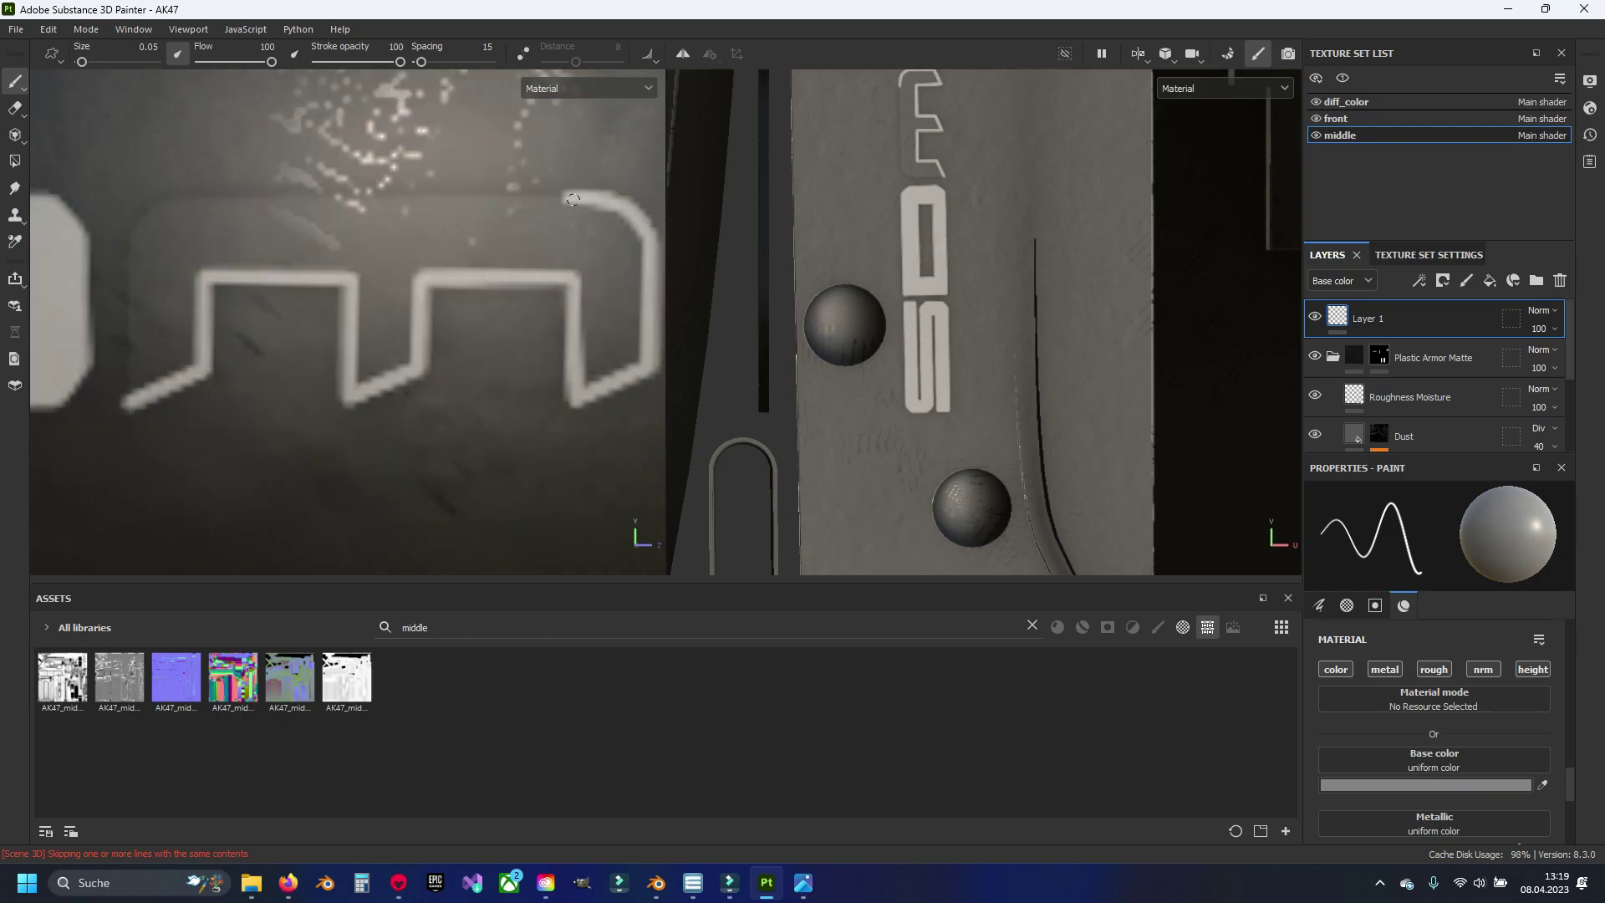
mouse_move(157, 202)
left_mouse_down("shift")
mouse_move(131, 252)
mouse_move(124, 404)
left_mouse_up("shift")
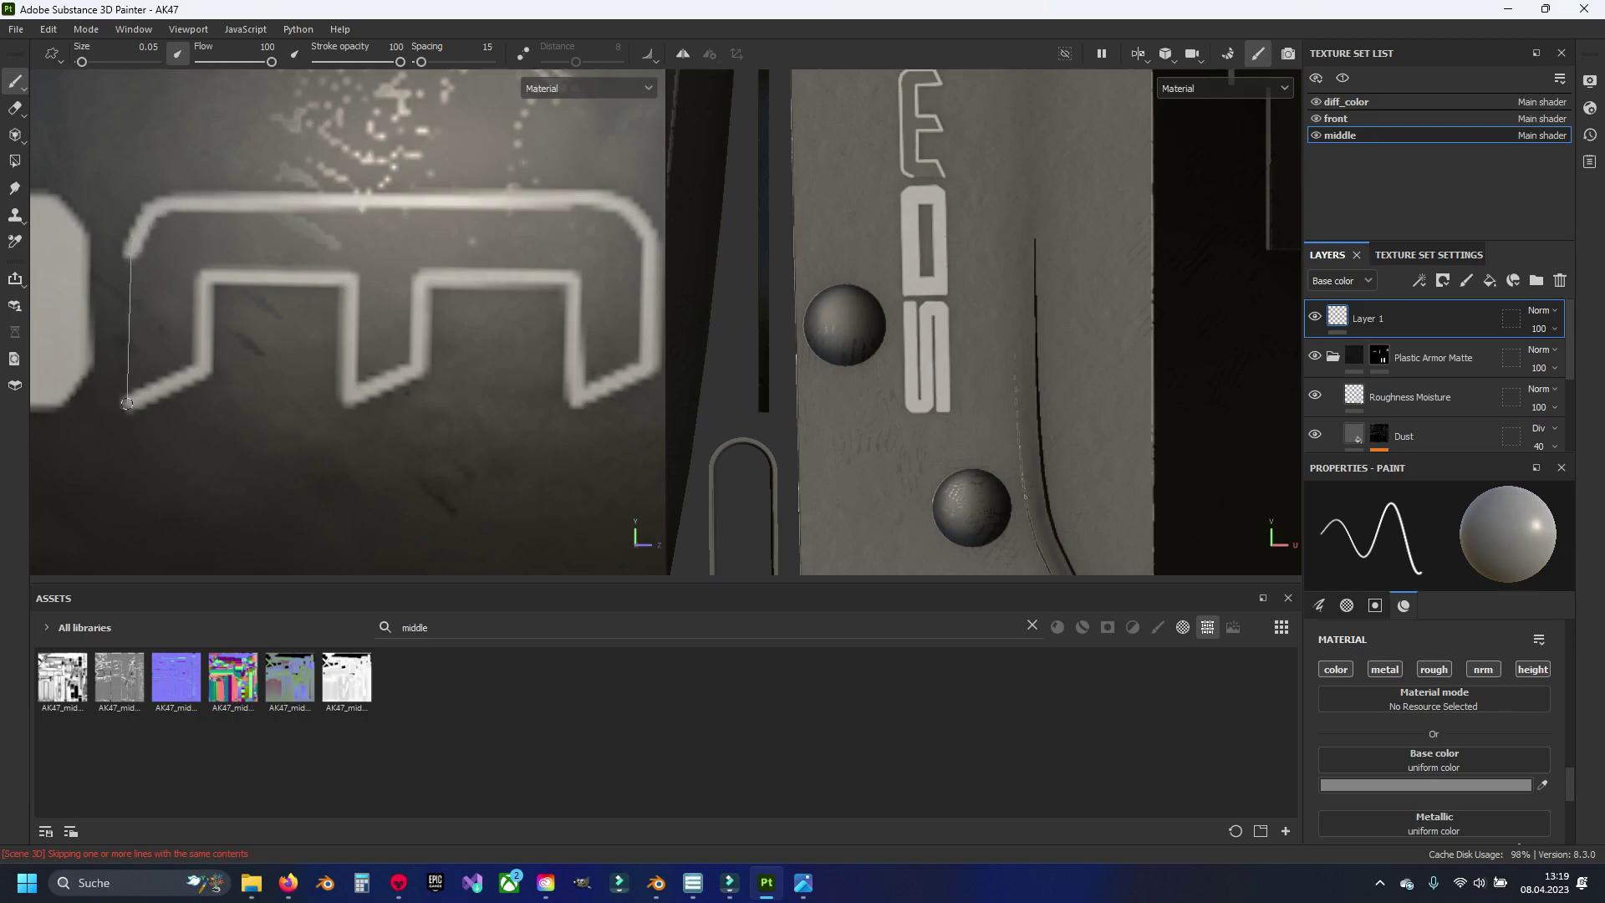
middle_click_drag(170, 335, 210, 330)
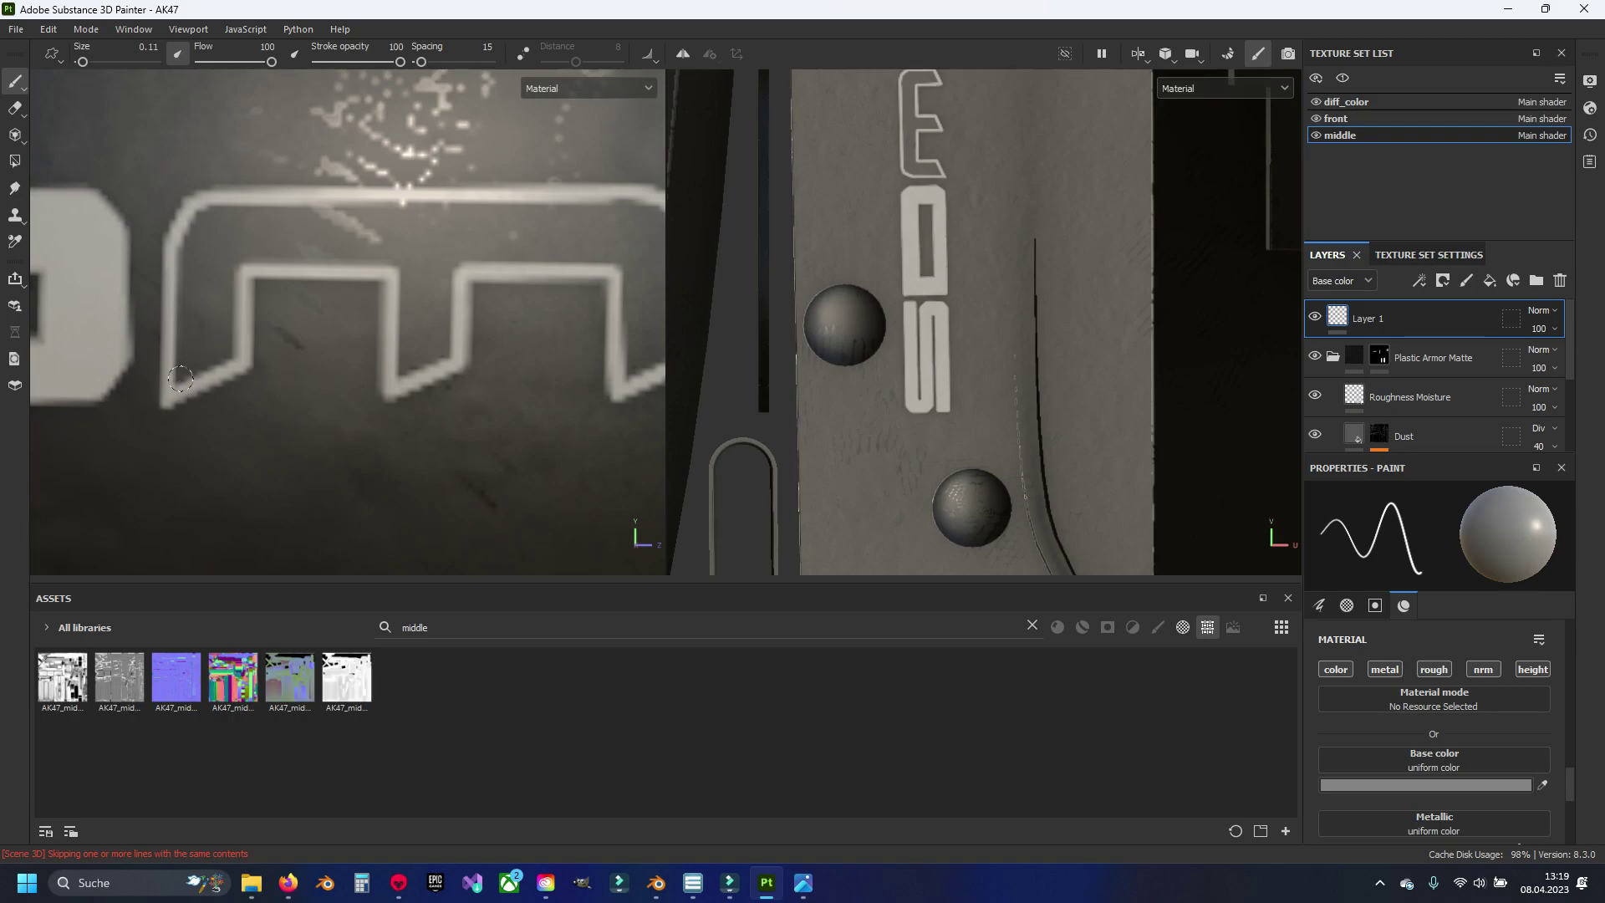
mouse_move(180, 378)
left_mouse_down()
mouse_move(198, 228)
mouse_move(247, 207)
left_mouse_up()
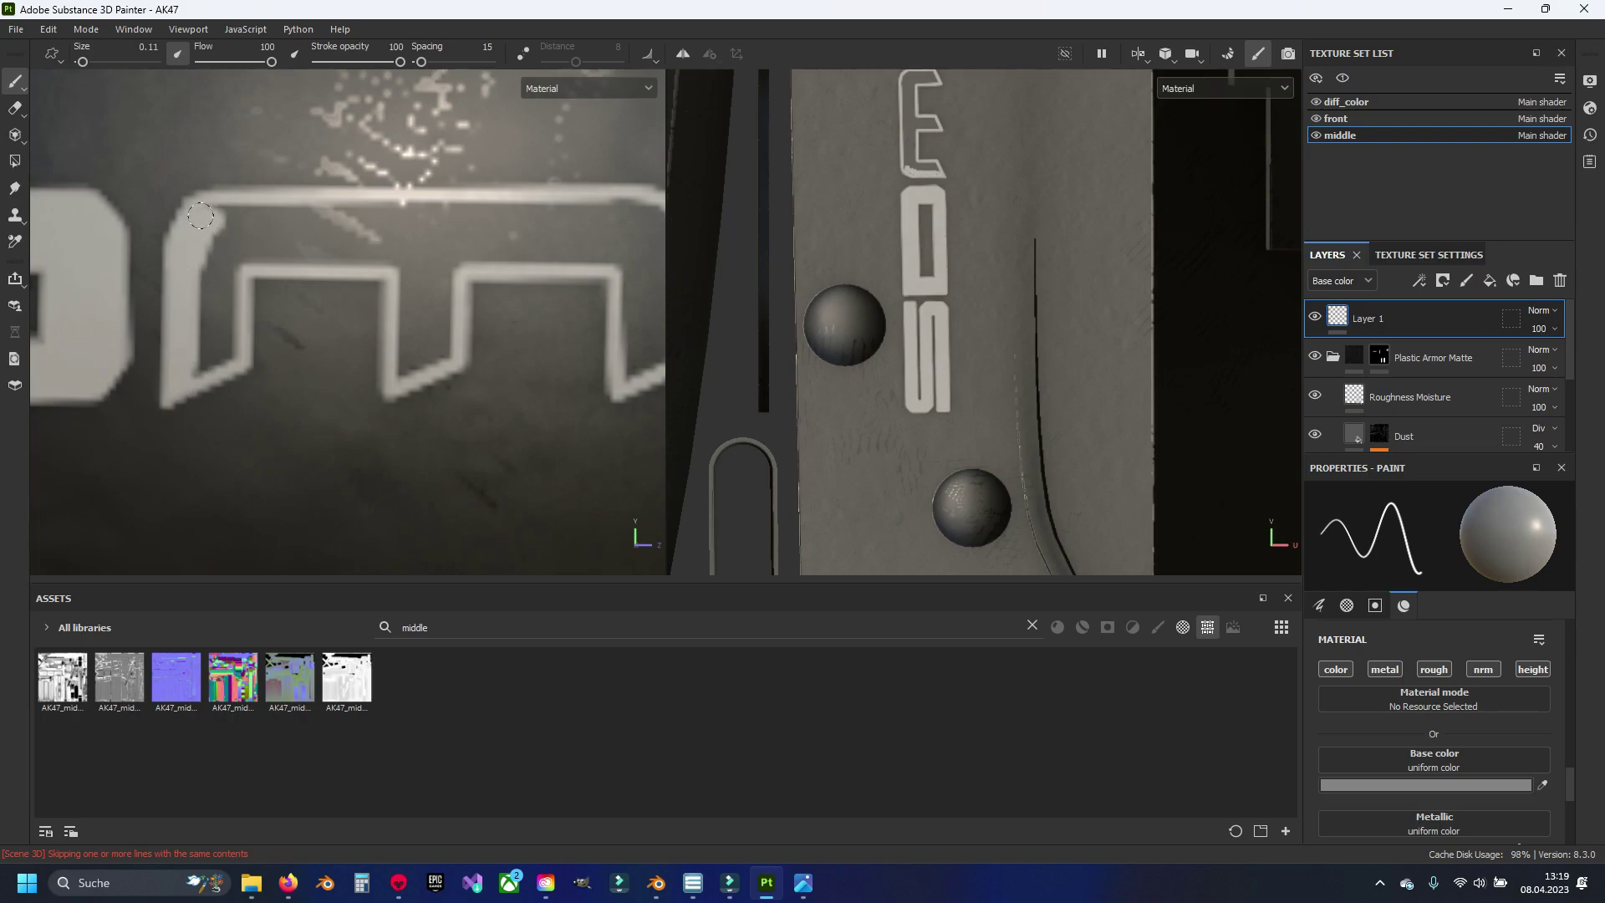
middle_click_drag(247, 209, 204, 214)
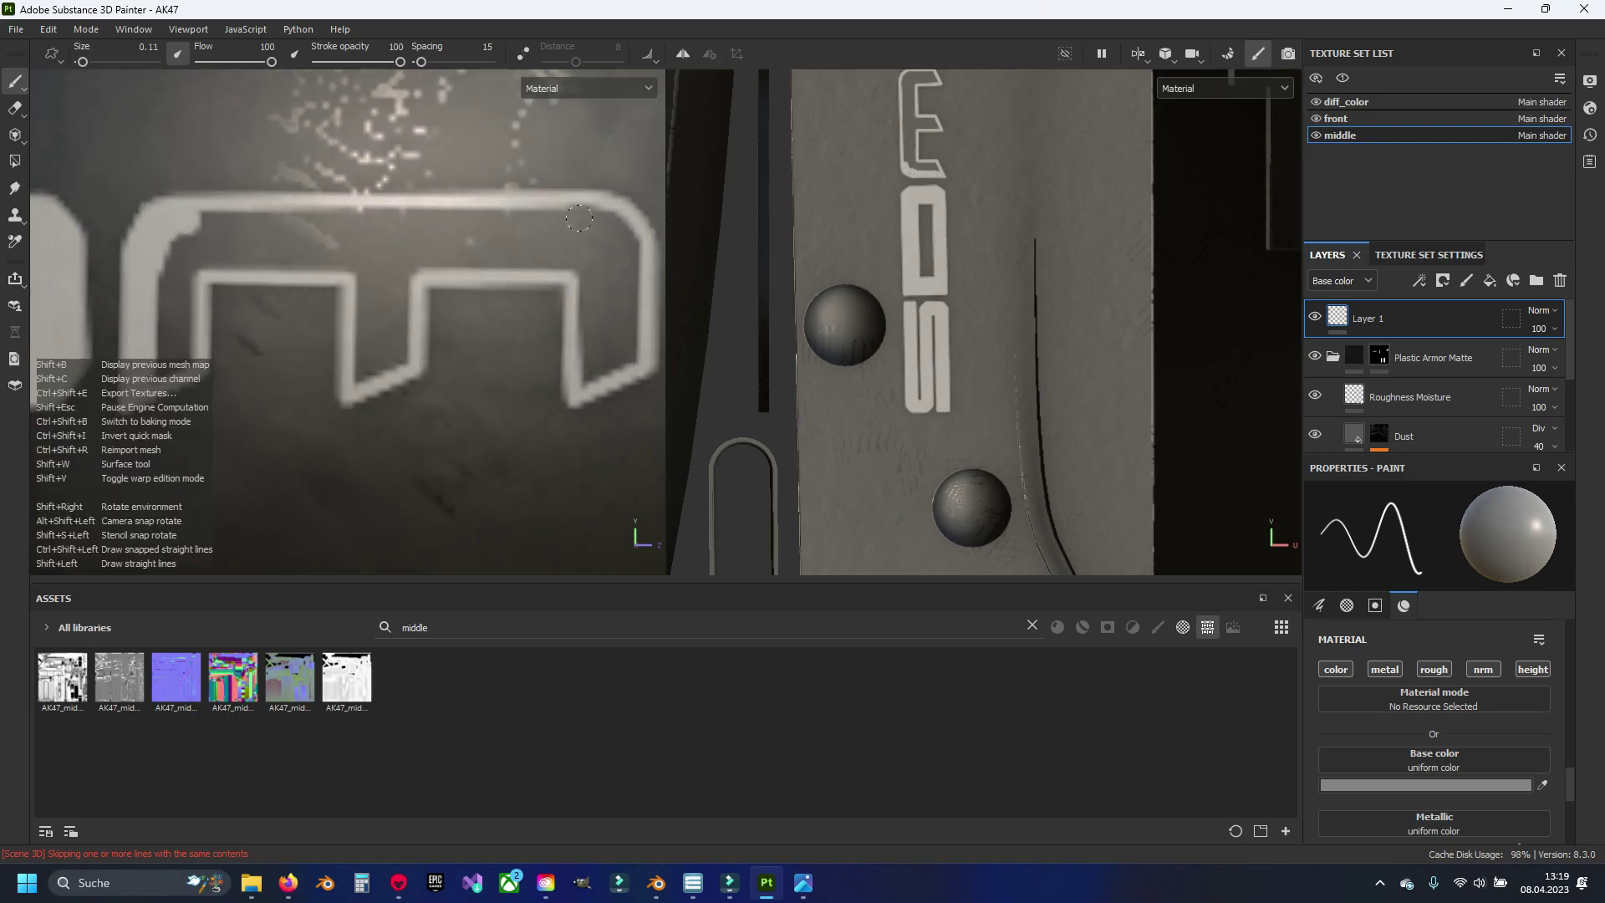
Step: Fill the M's top bar, inner corner and middle prong solid, then view the whole marking
left_click(625, 215, "shift")
mouse_move(625, 216)
left_mouse_down()
mouse_move(635, 331)
mouse_move(581, 384)
mouse_move(585, 305)
mouse_move(515, 264)
mouse_move(421, 268)
mouse_move(368, 373)
mouse_move(359, 303)
mouse_move(322, 259)
mouse_move(185, 266)
mouse_move(192, 356)
mouse_move(167, 368)
mouse_move(174, 345)
left_mouse_up()
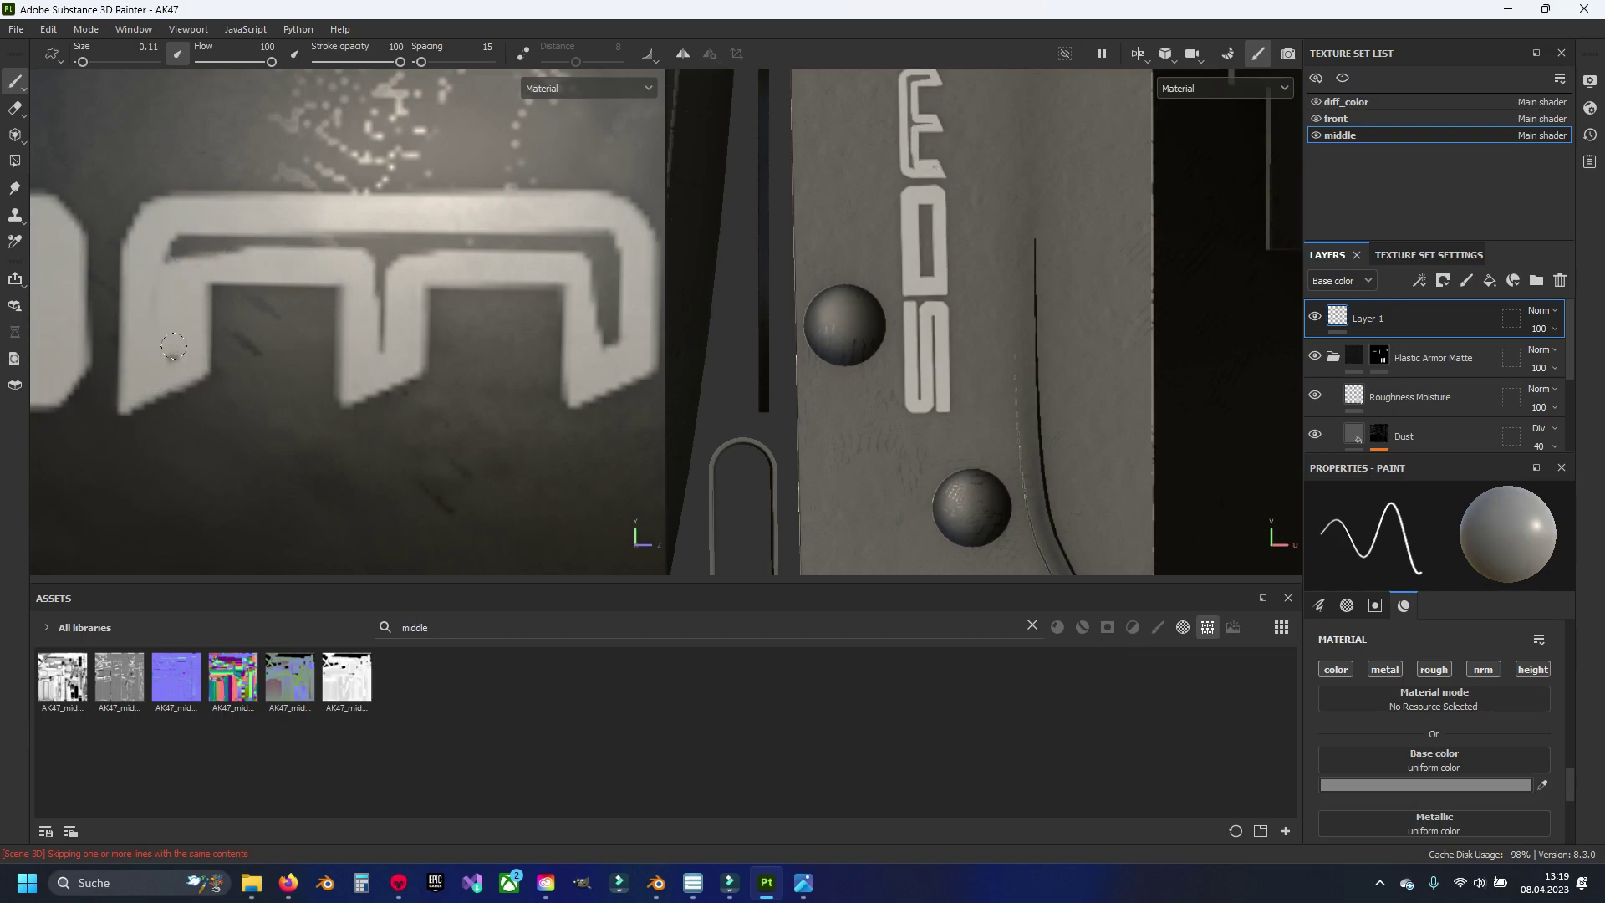
mouse_move(166, 257)
left_mouse_down()
mouse_move(178, 242)
mouse_move(560, 244)
mouse_move(605, 285)
mouse_move(609, 323)
left_mouse_up()
left_click_drag(373, 277, 376, 351)
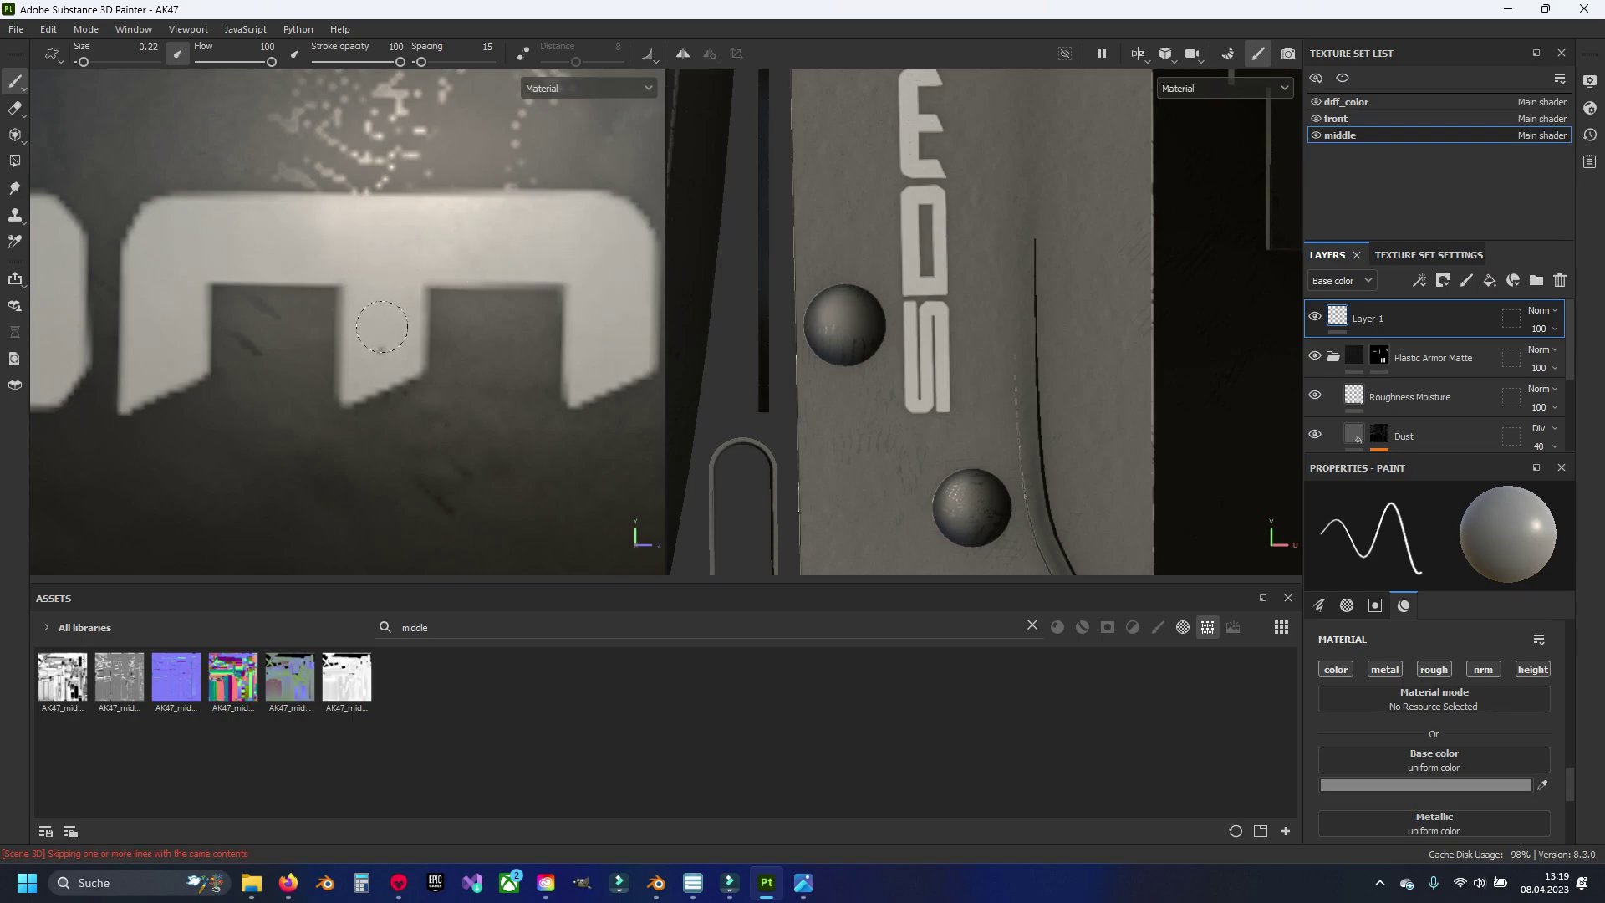
scroll(376, 351, "down", 2)
scroll(376, 351, "down", 3)
middle_click_drag(228, 355, 370, 338, "alt")
Step: Clear the asset search, filter to Alphas and assign the Font Orbitron alpha to the brush
left_click_drag(371, 339, 303, 335, "alt")
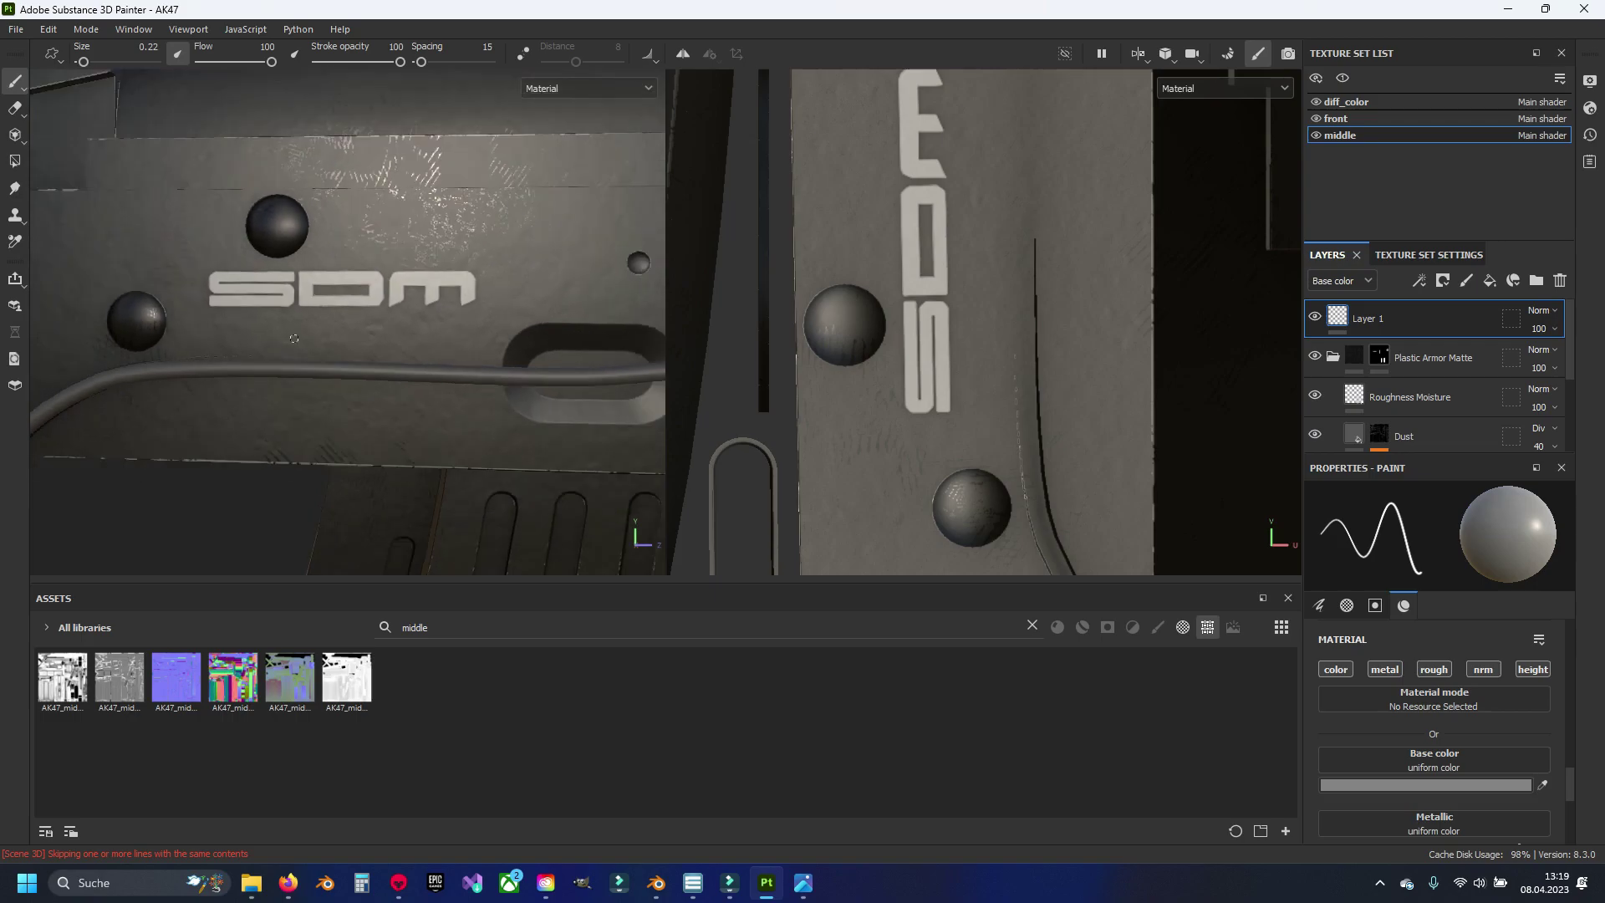
scroll(310, 304, "up", 3)
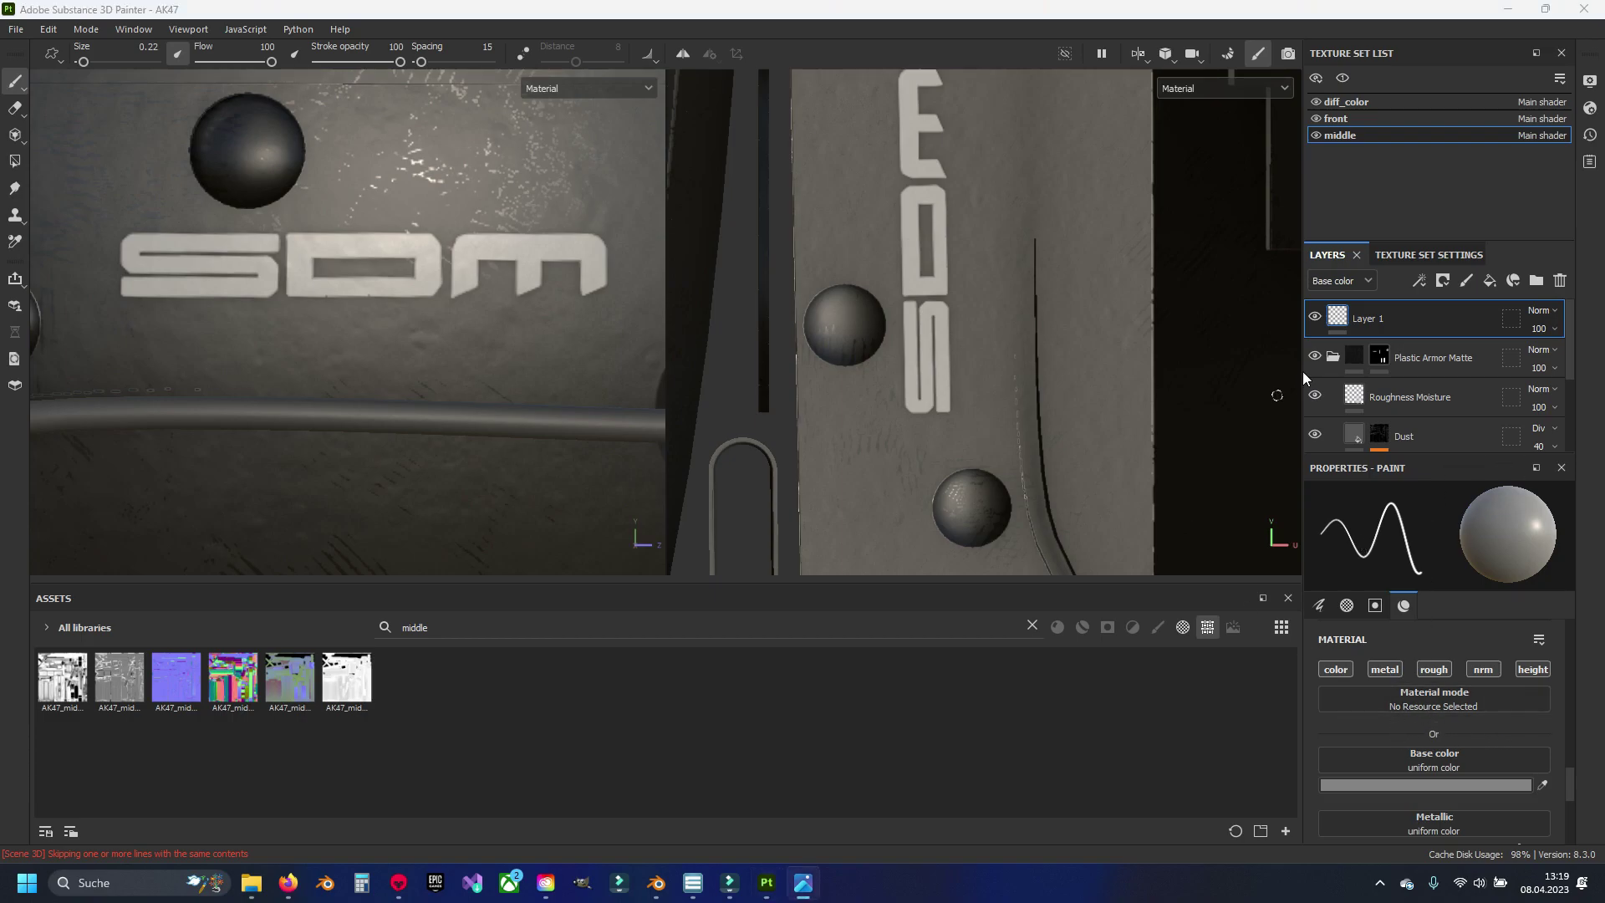
scroll(1379, 692, "up", 3)
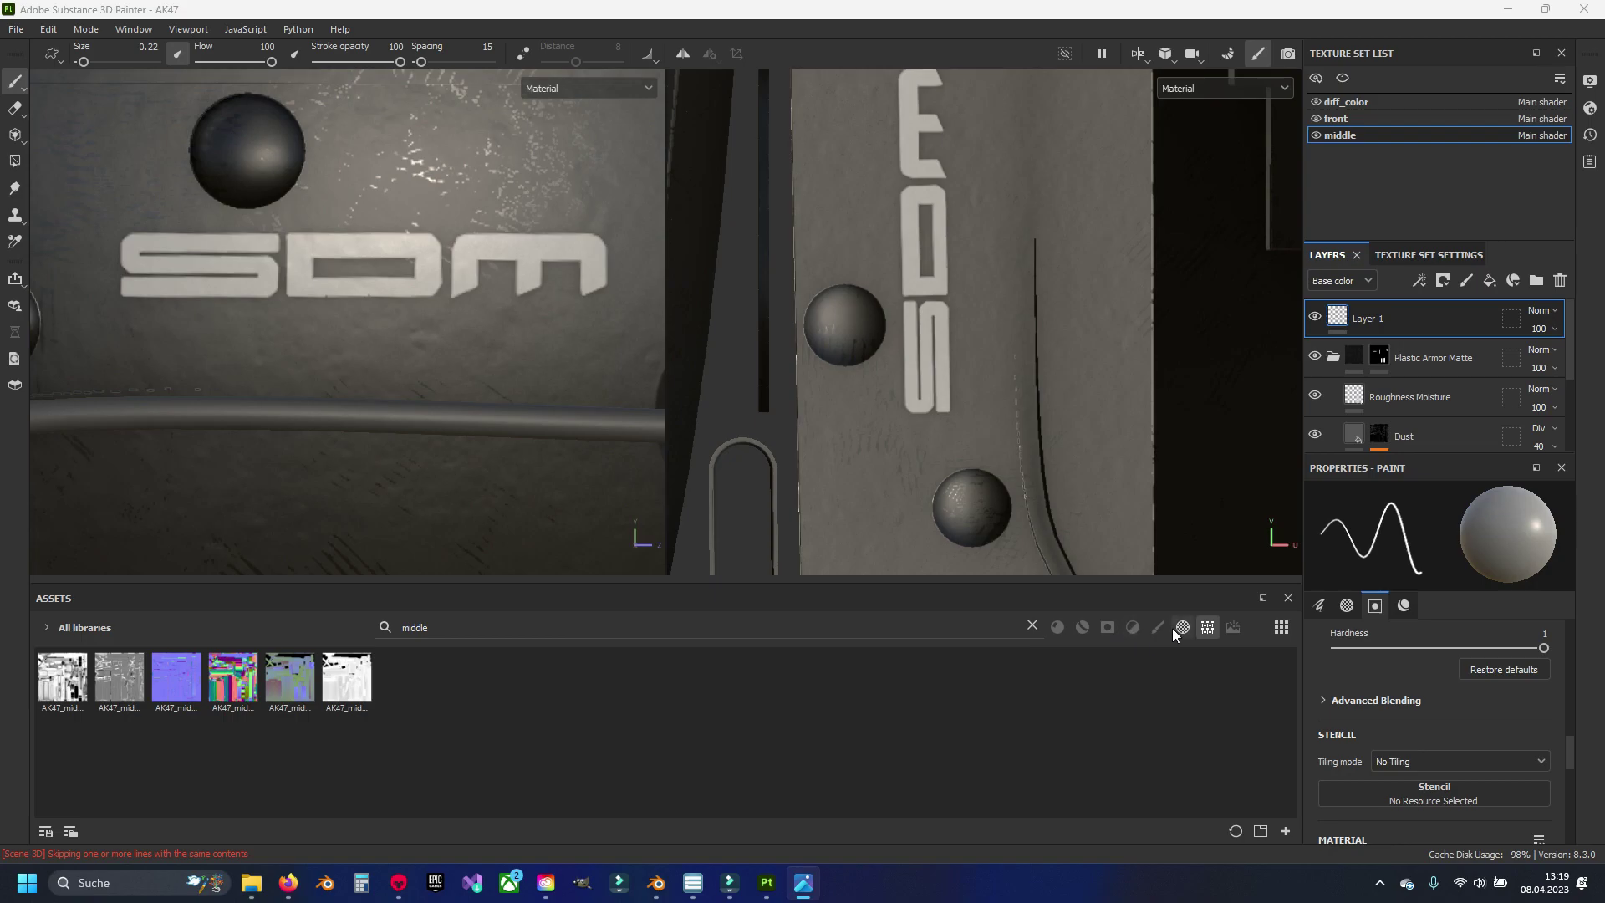
left_click(1032, 627)
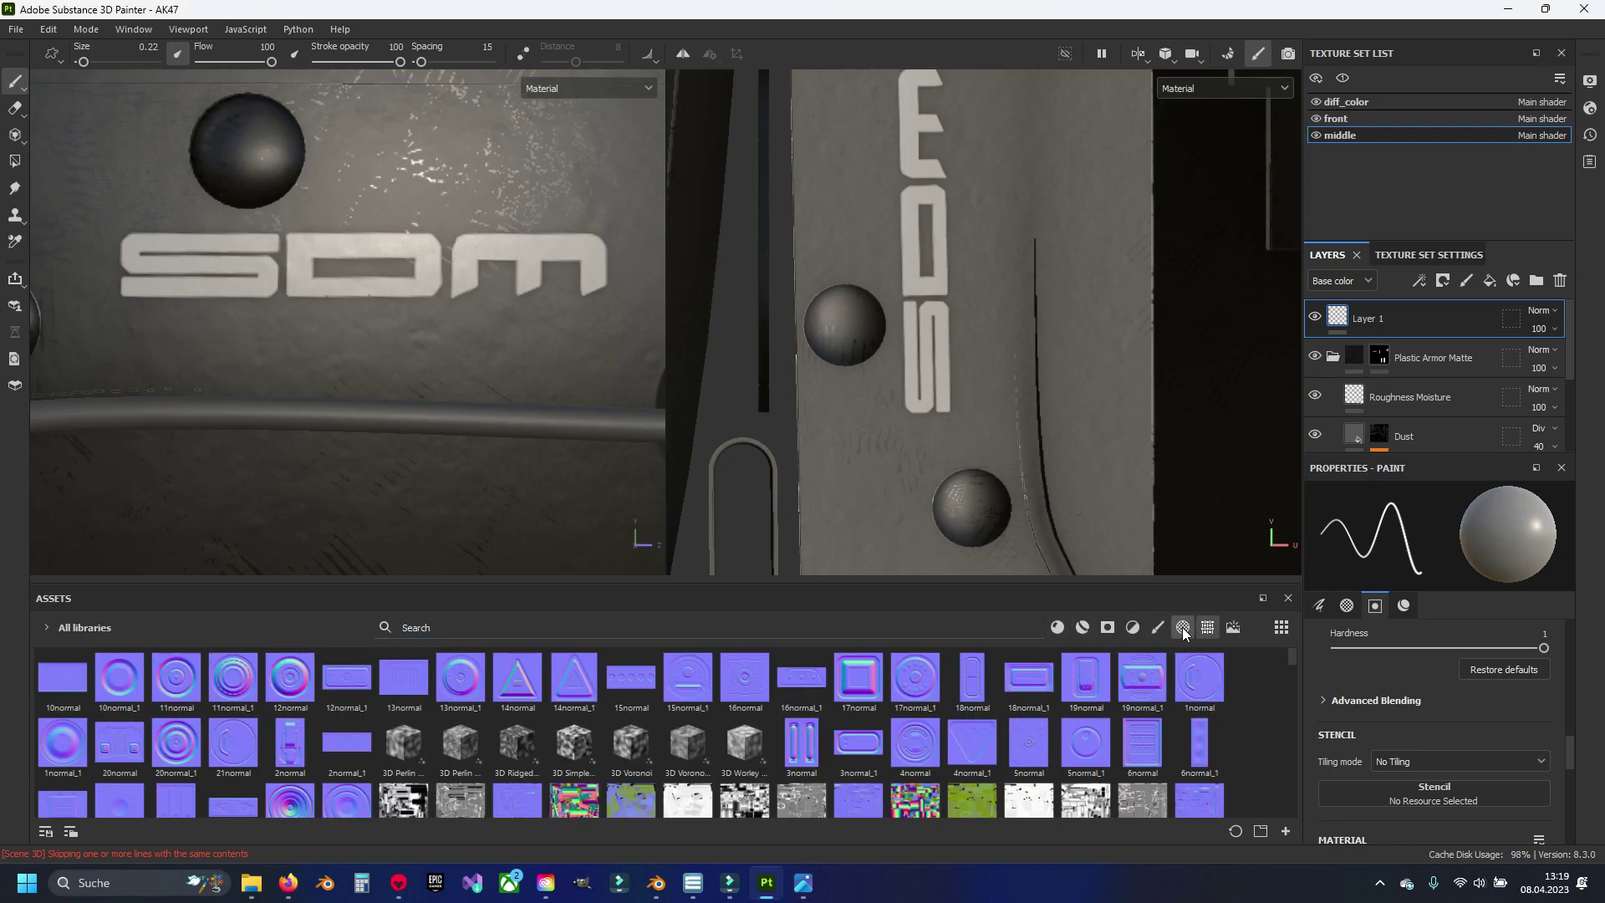
left_click(1182, 627)
scroll(1034, 725, "down", 3)
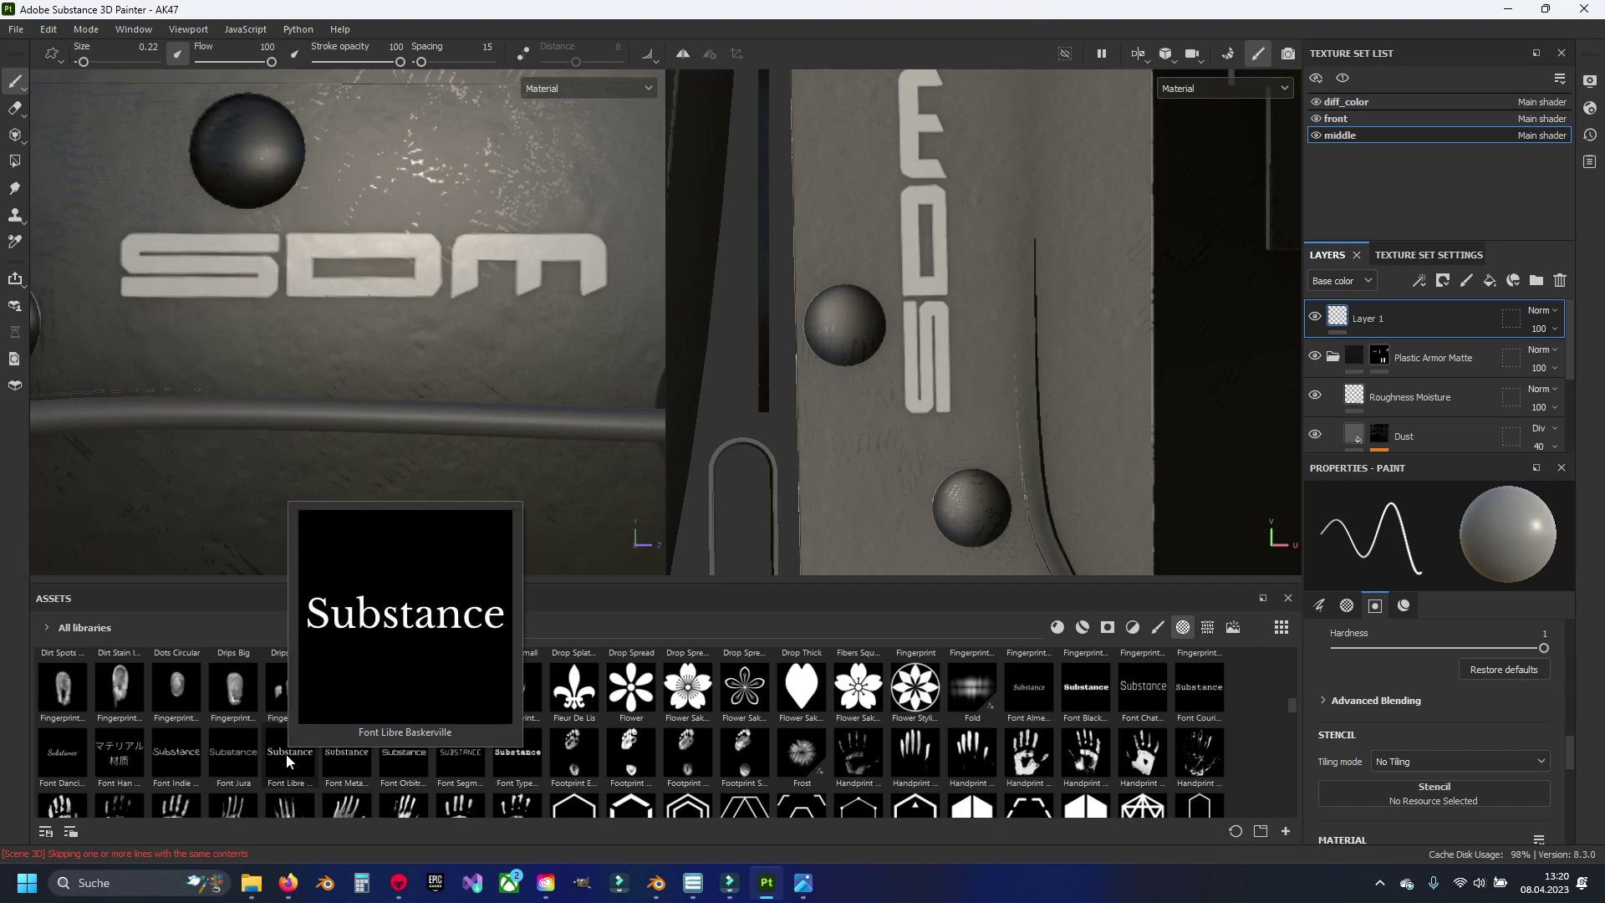
left_click(404, 740)
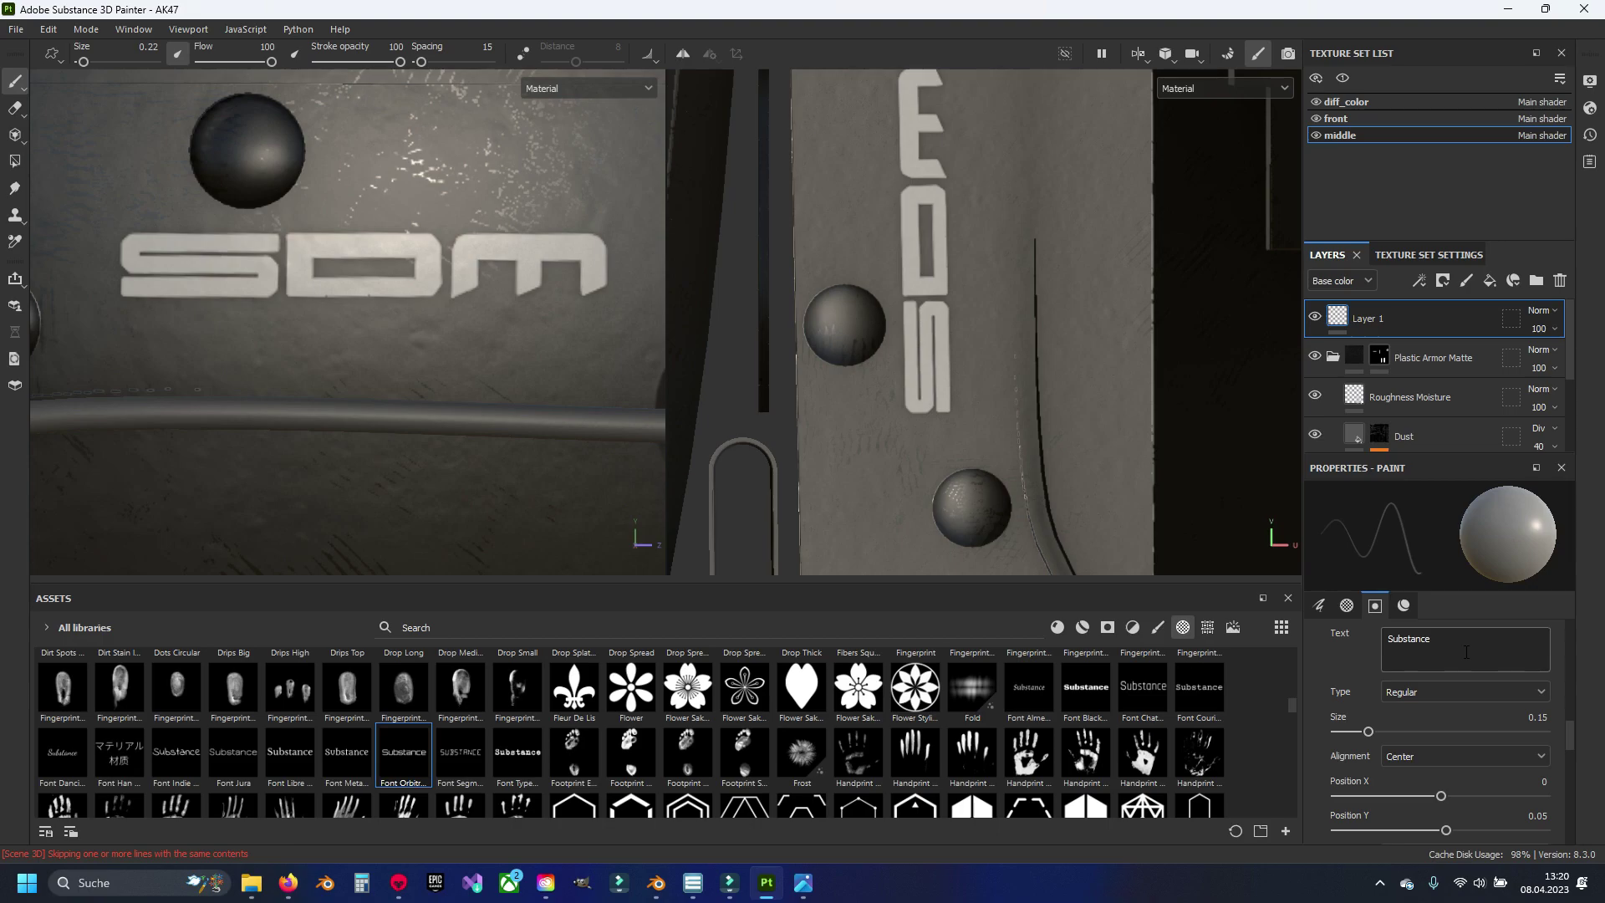
Step: Change the alpha text to BEIJING, size it to about 6.64, and stamp it beneath SDM
double_click(1410, 639)
type("BEIJING")
right_click_drag(314, 346, 402, 346, "ctrl")
right_click_drag(348, 322, 322, 322, "ctrl")
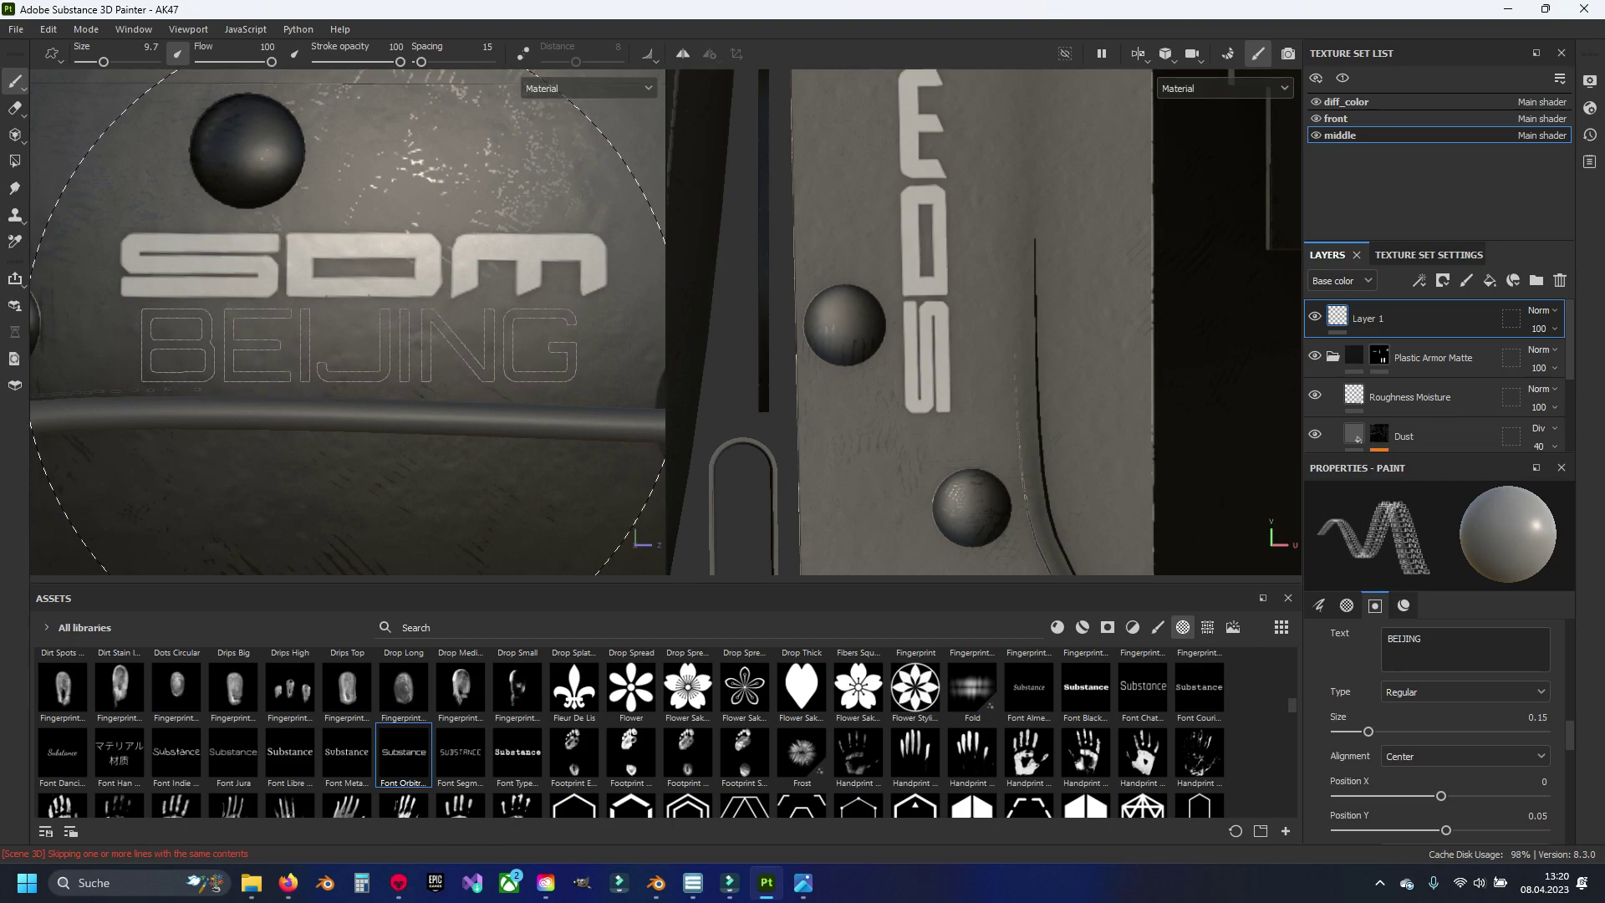
right_click_drag(352, 338, 330, 338, "ctrl")
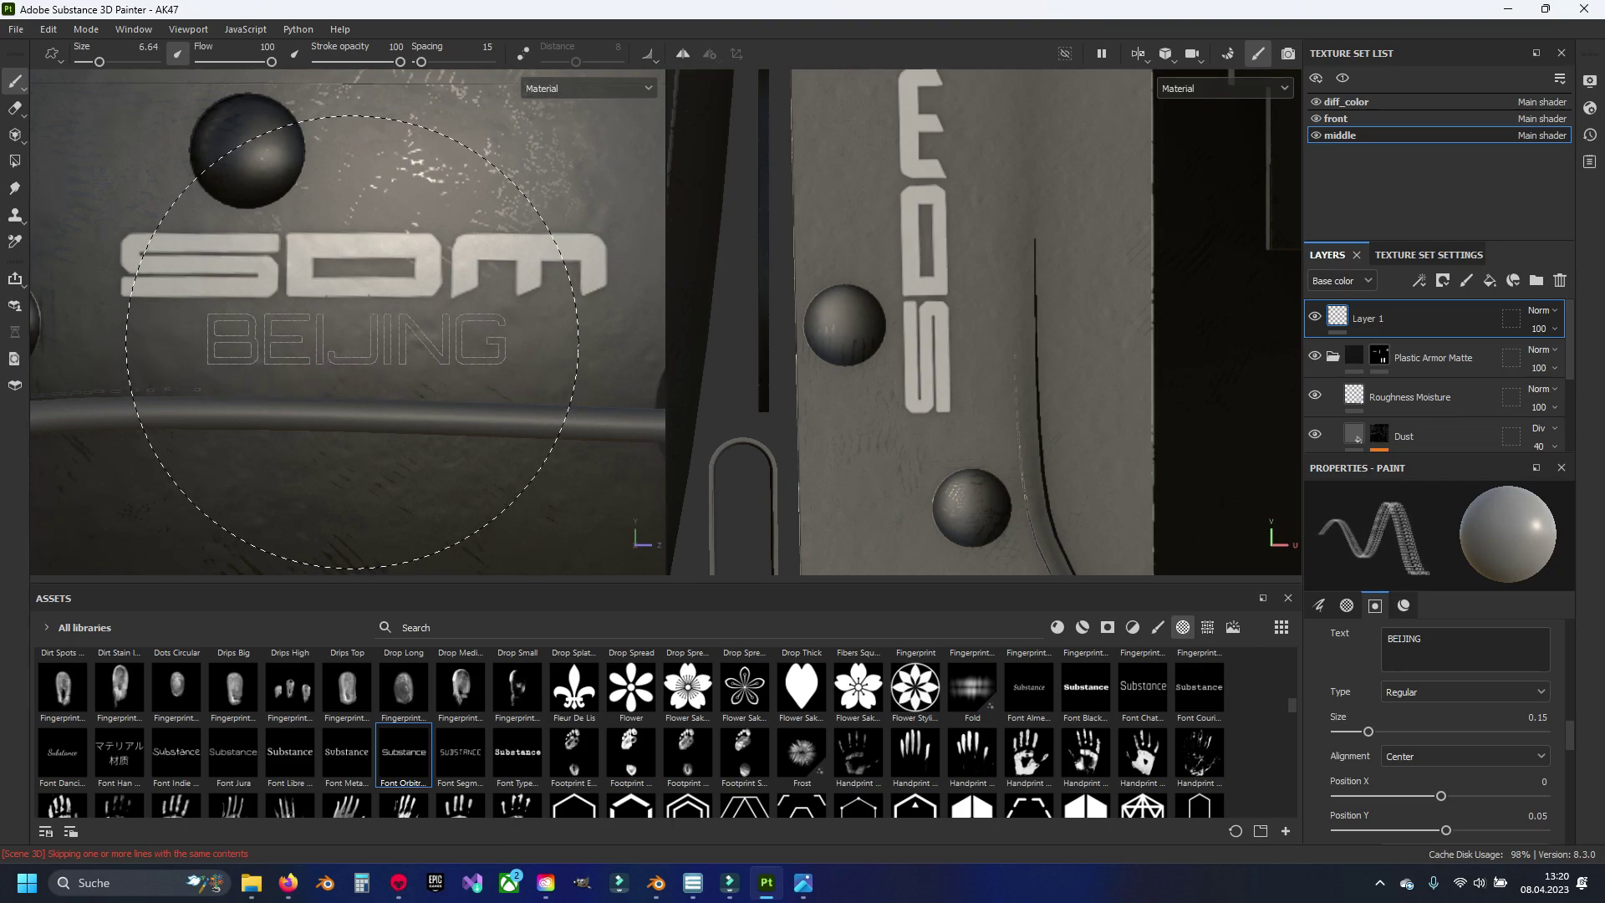
left_click(351, 339)
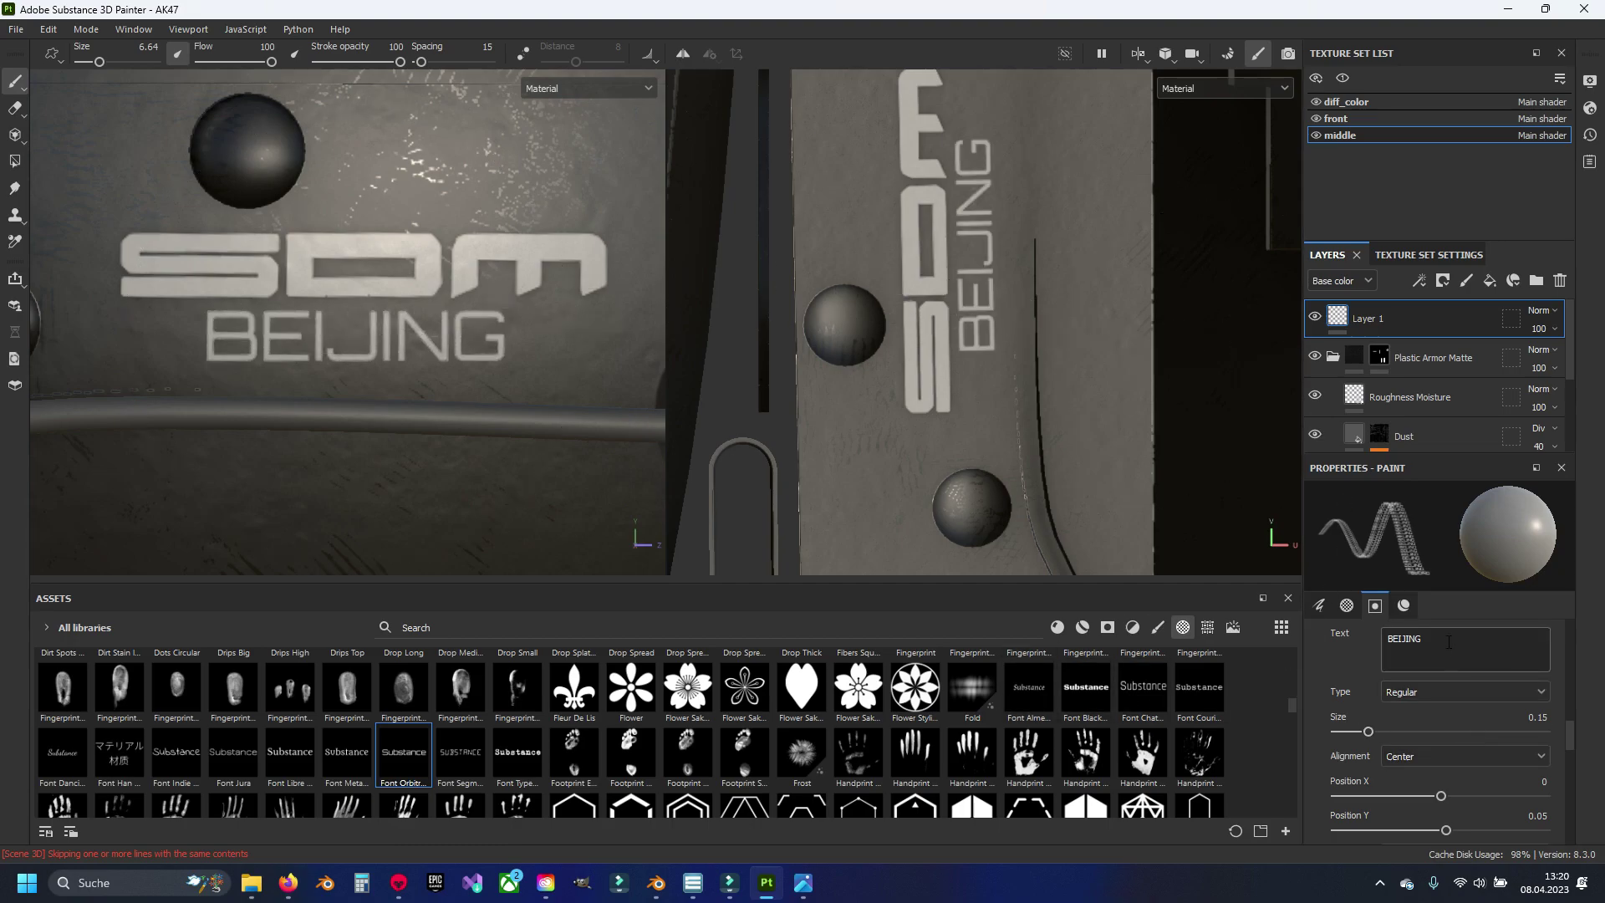
Step: Stamp a smaller AK0001502 serial below BEIJING, then undo it
type("AK")
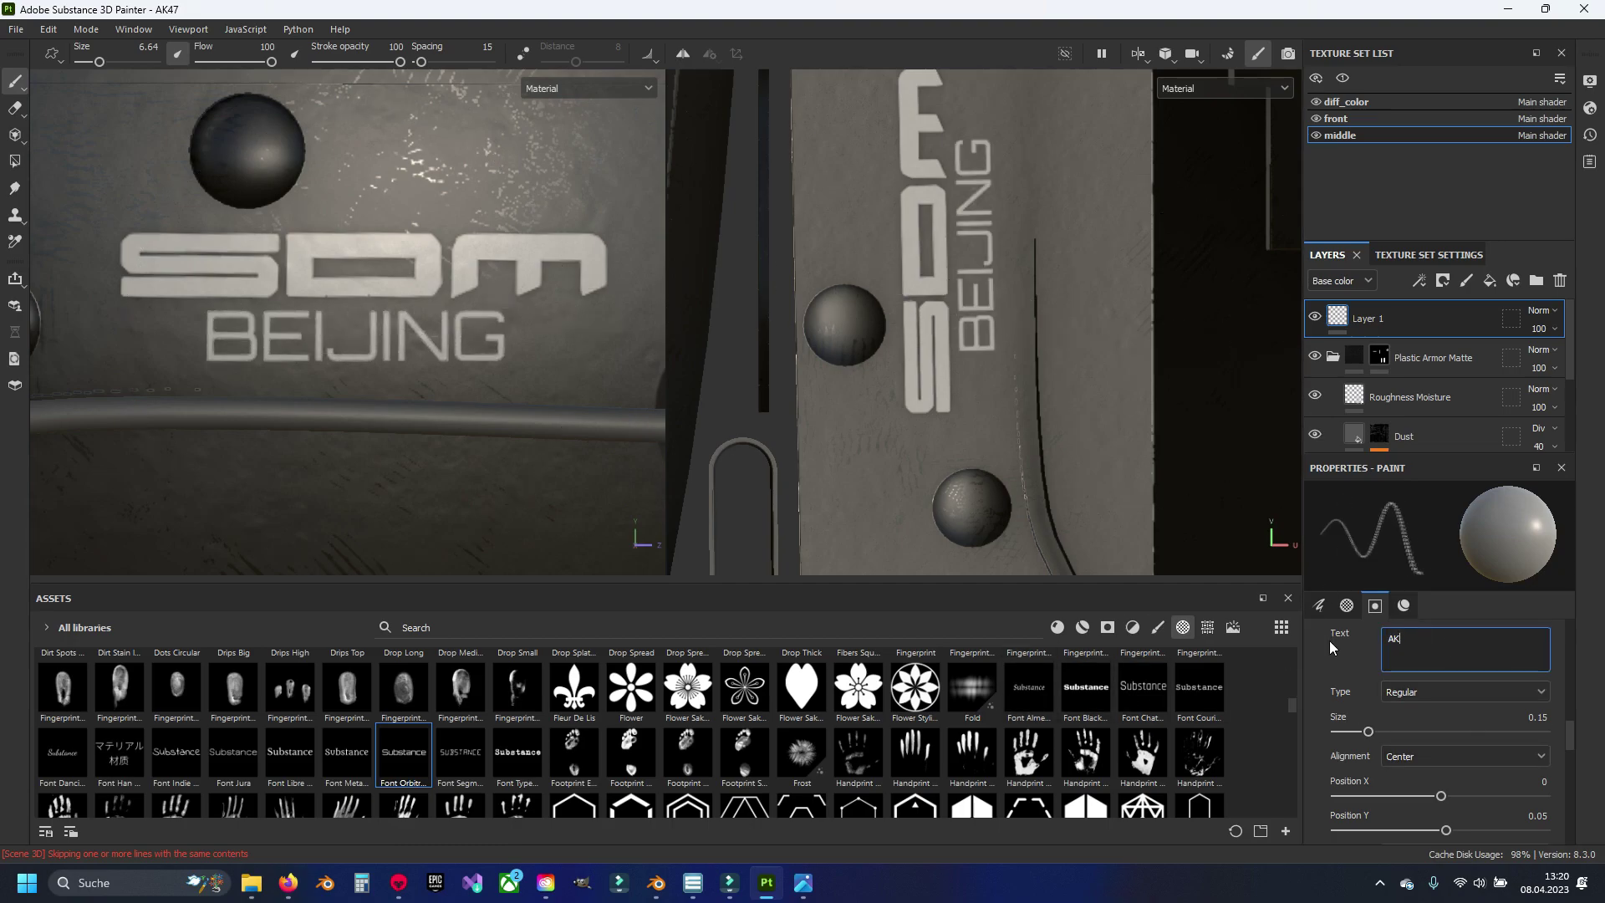
type("00015")
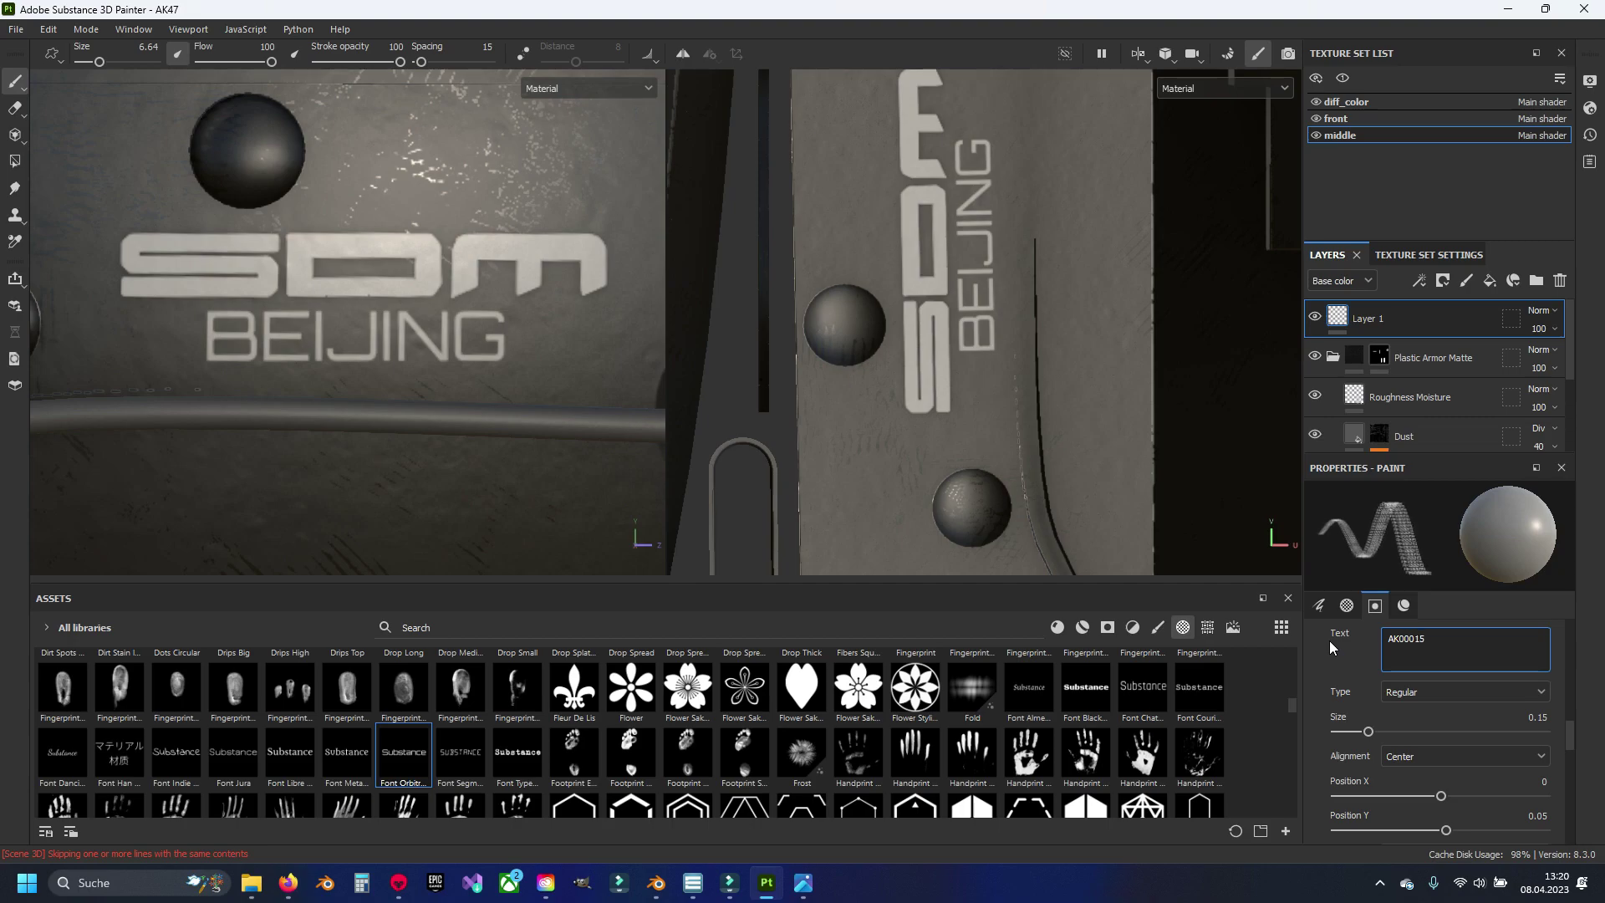
type("02")
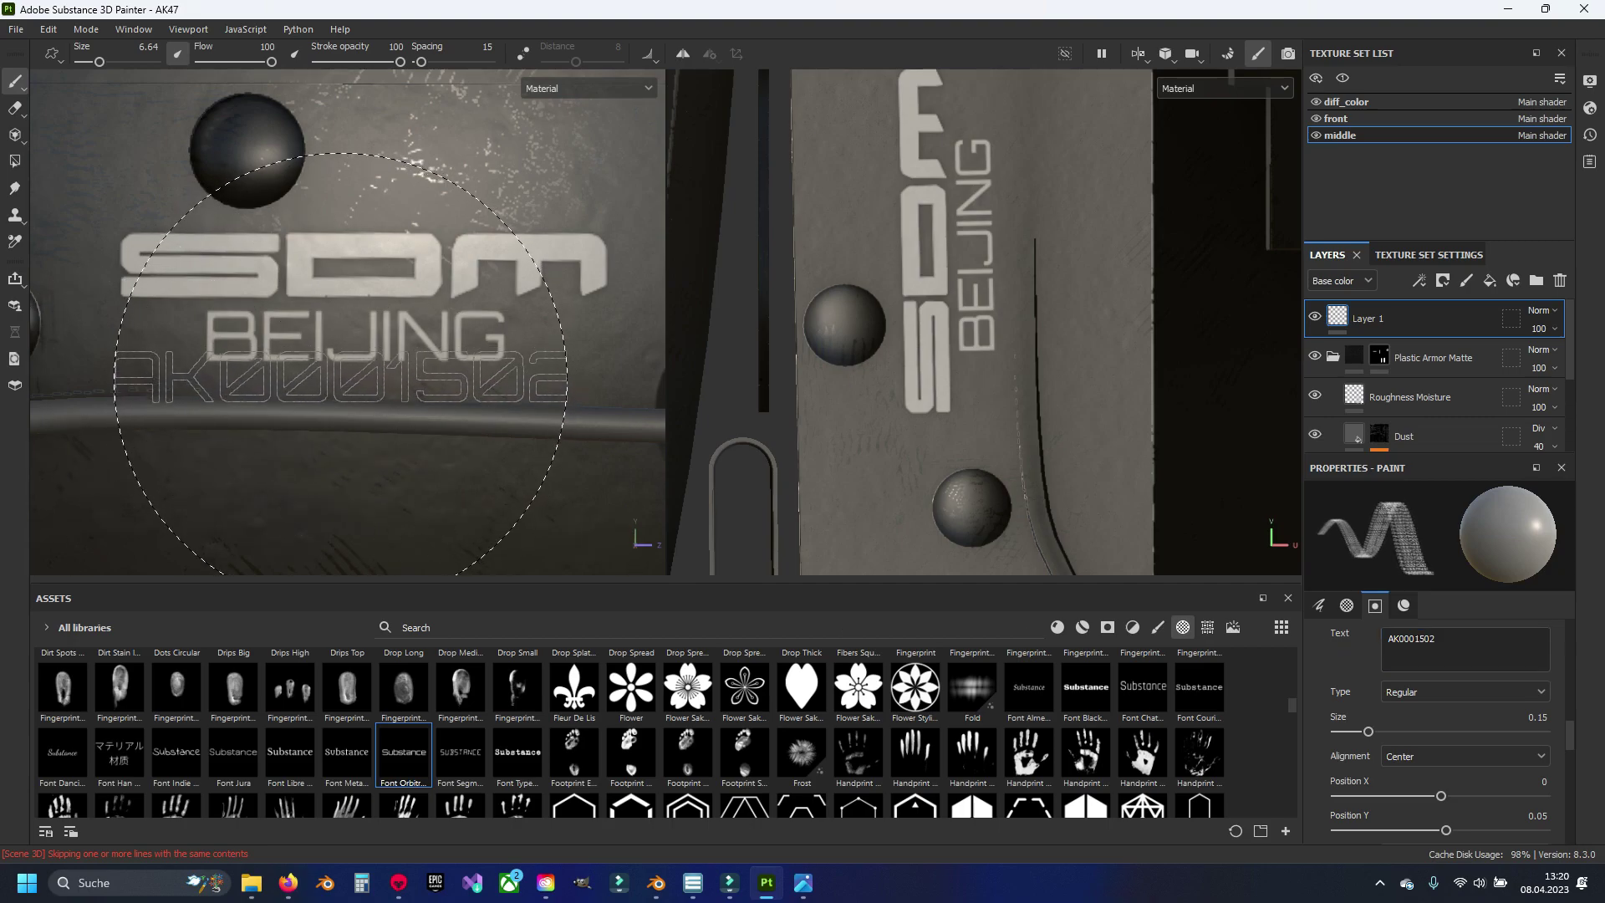
key("bracketleft")
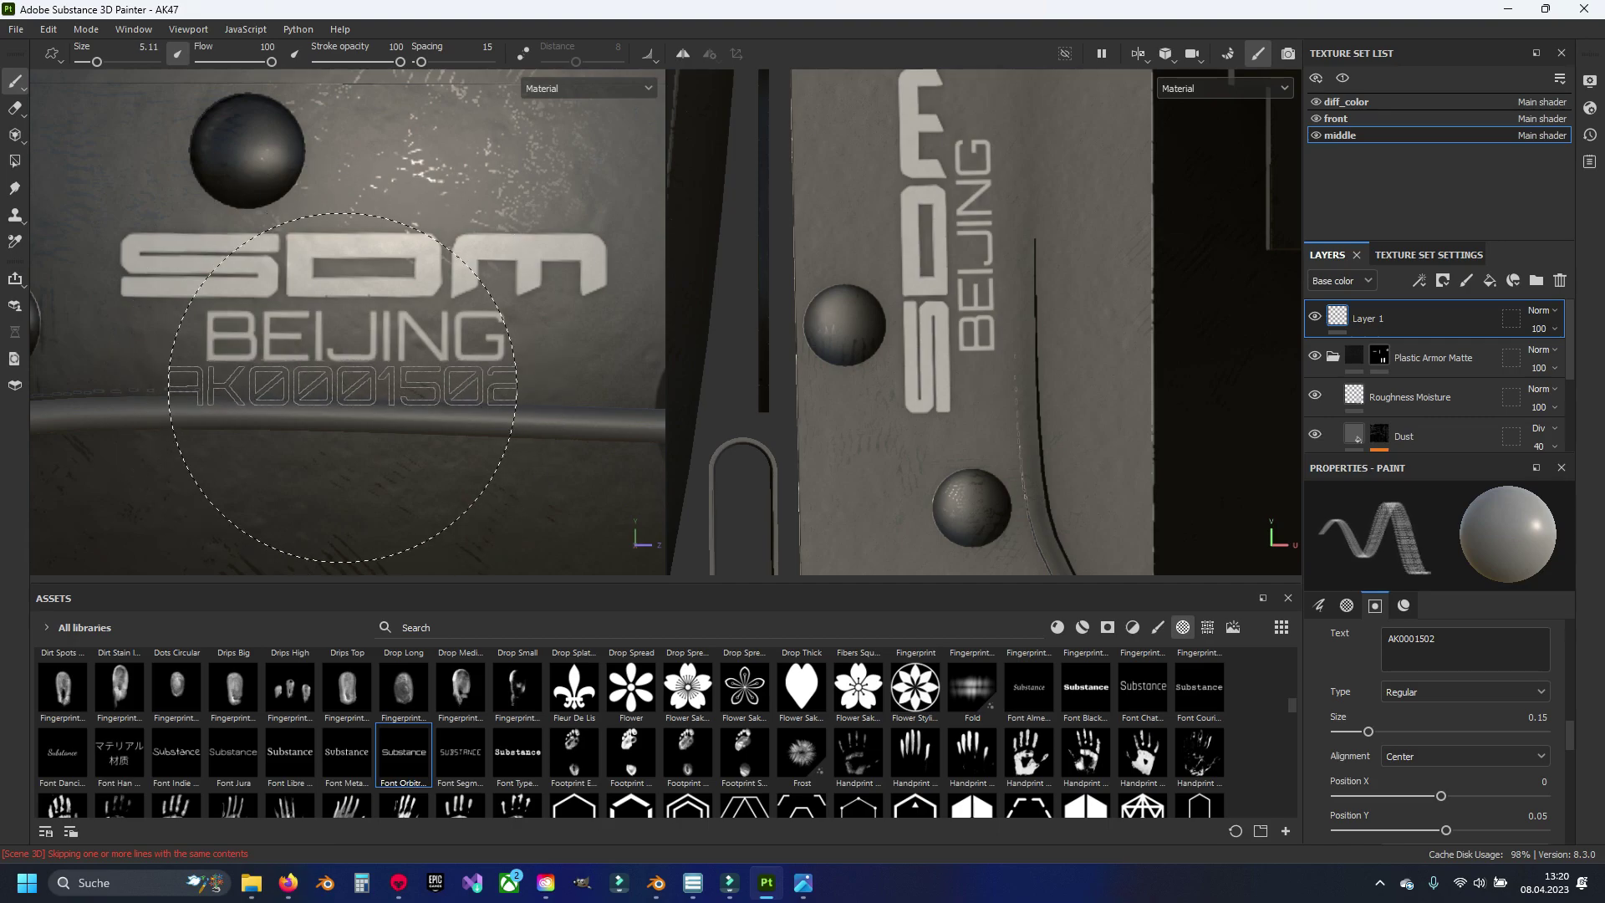
key("bracketleft")
key("bracketleft")
key("bracketleft")
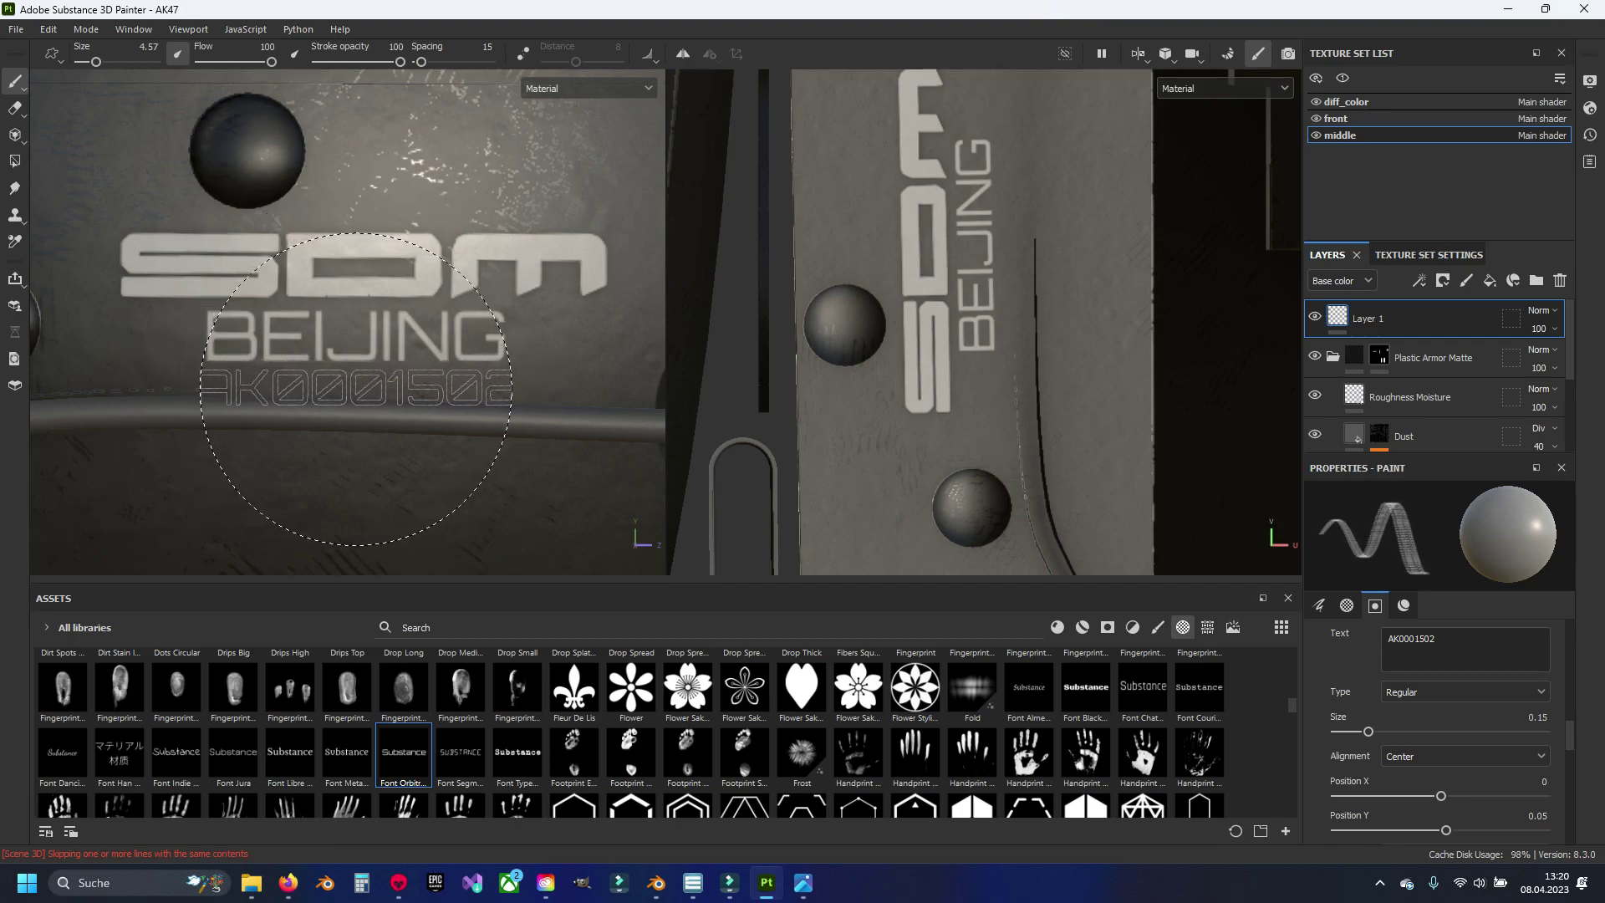
left_click(353, 389)
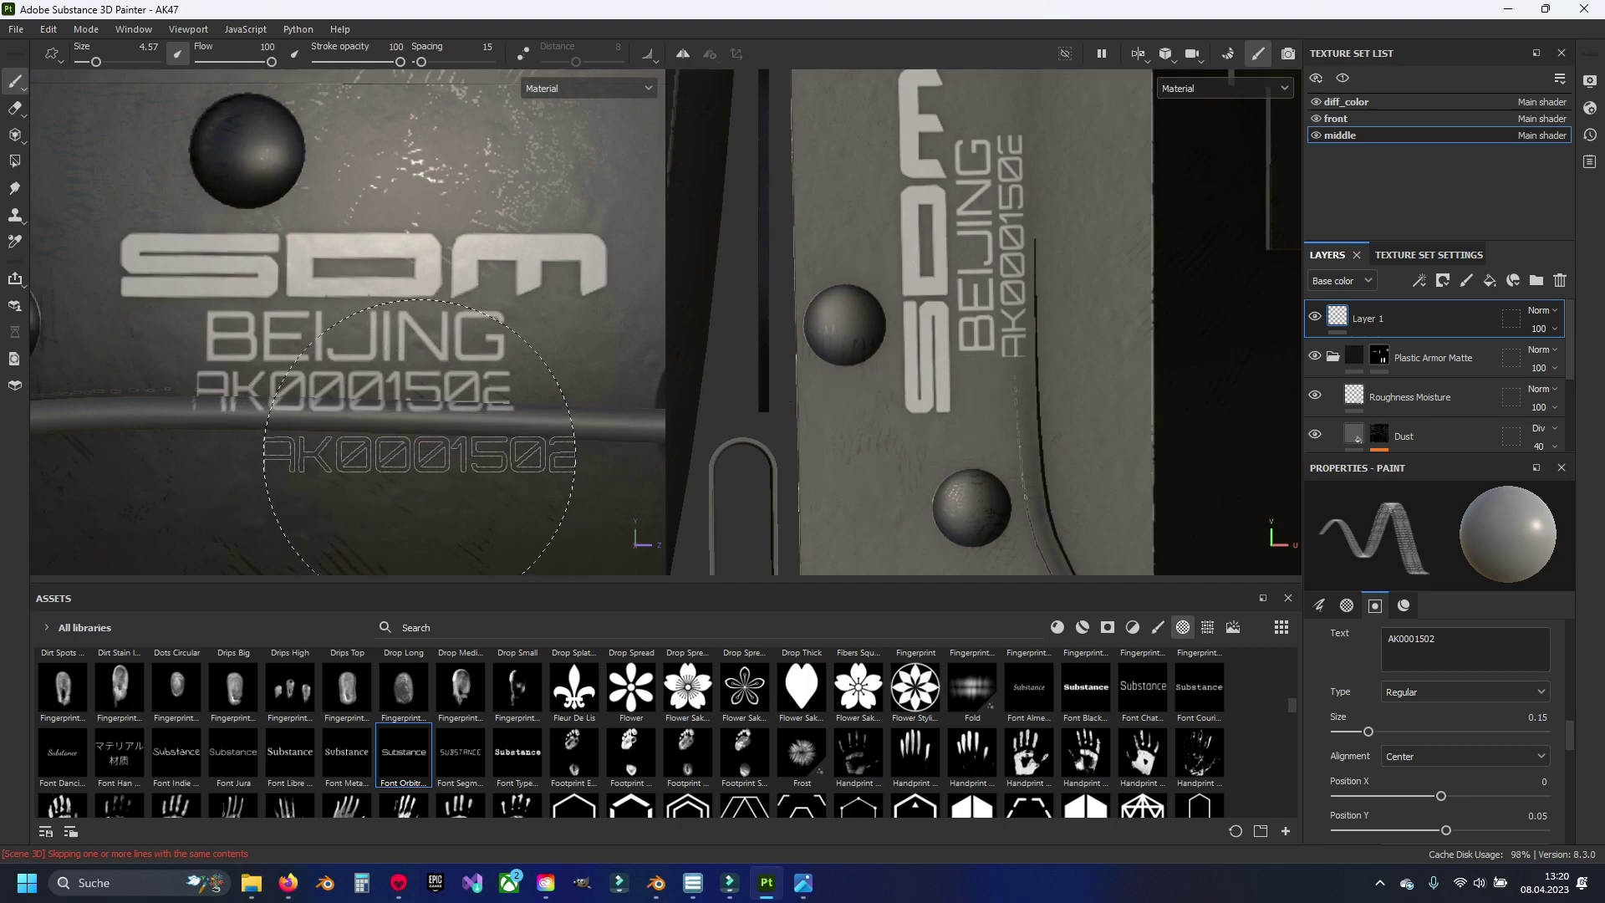
key("ctrl+z")
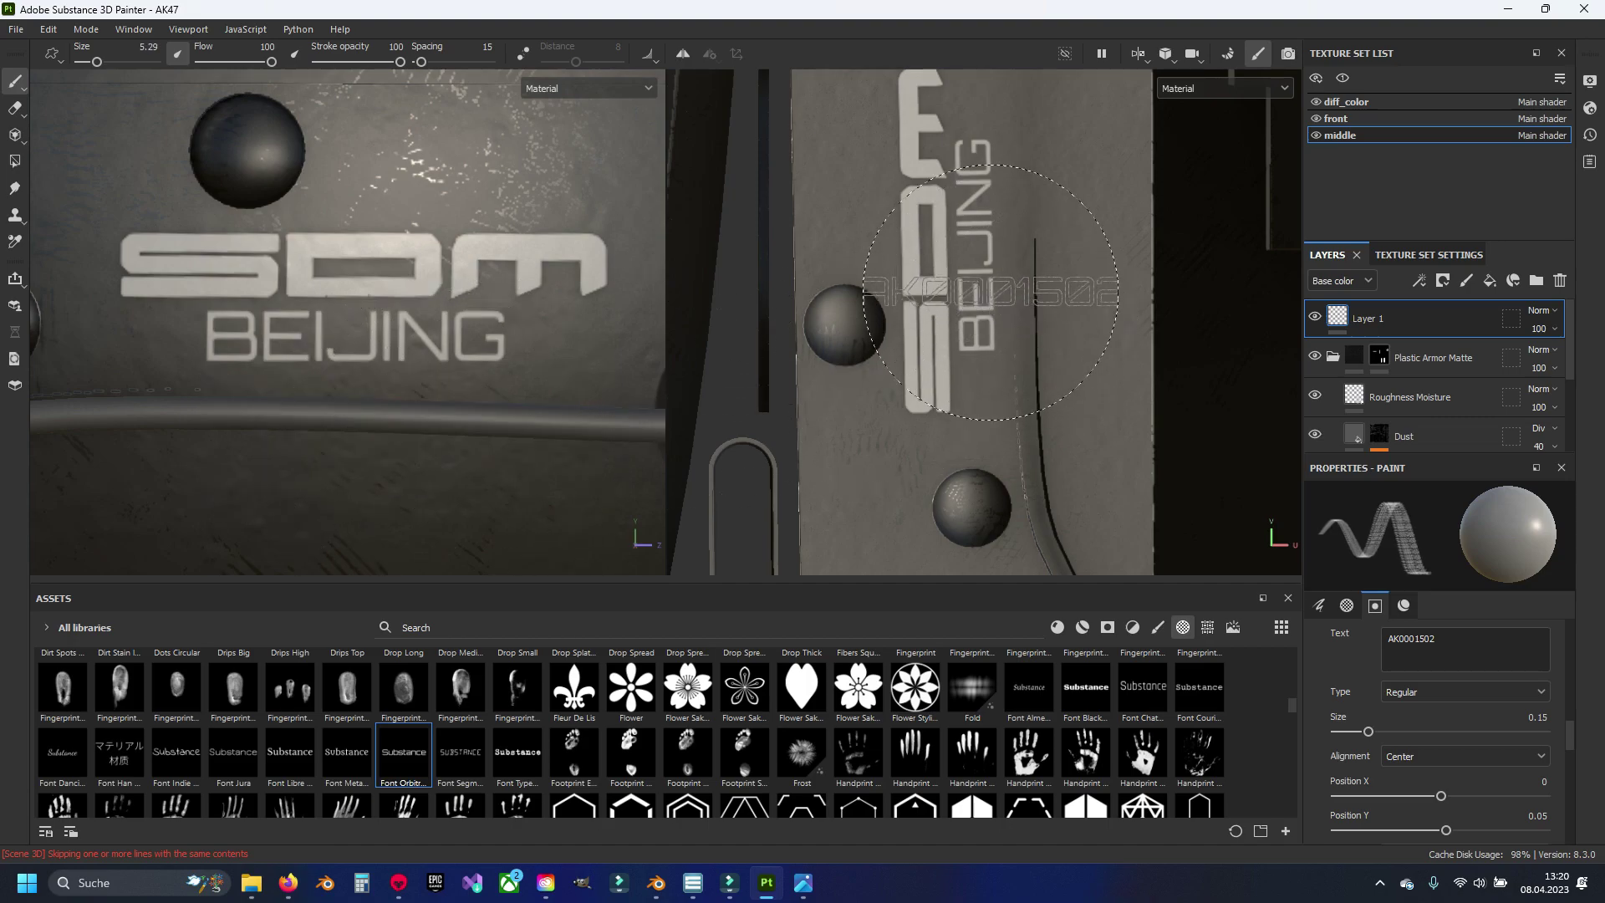
Step: Try stamp angles of 90, 180 and 90, then turn the angle dial down toward 76
left_click(1320, 604)
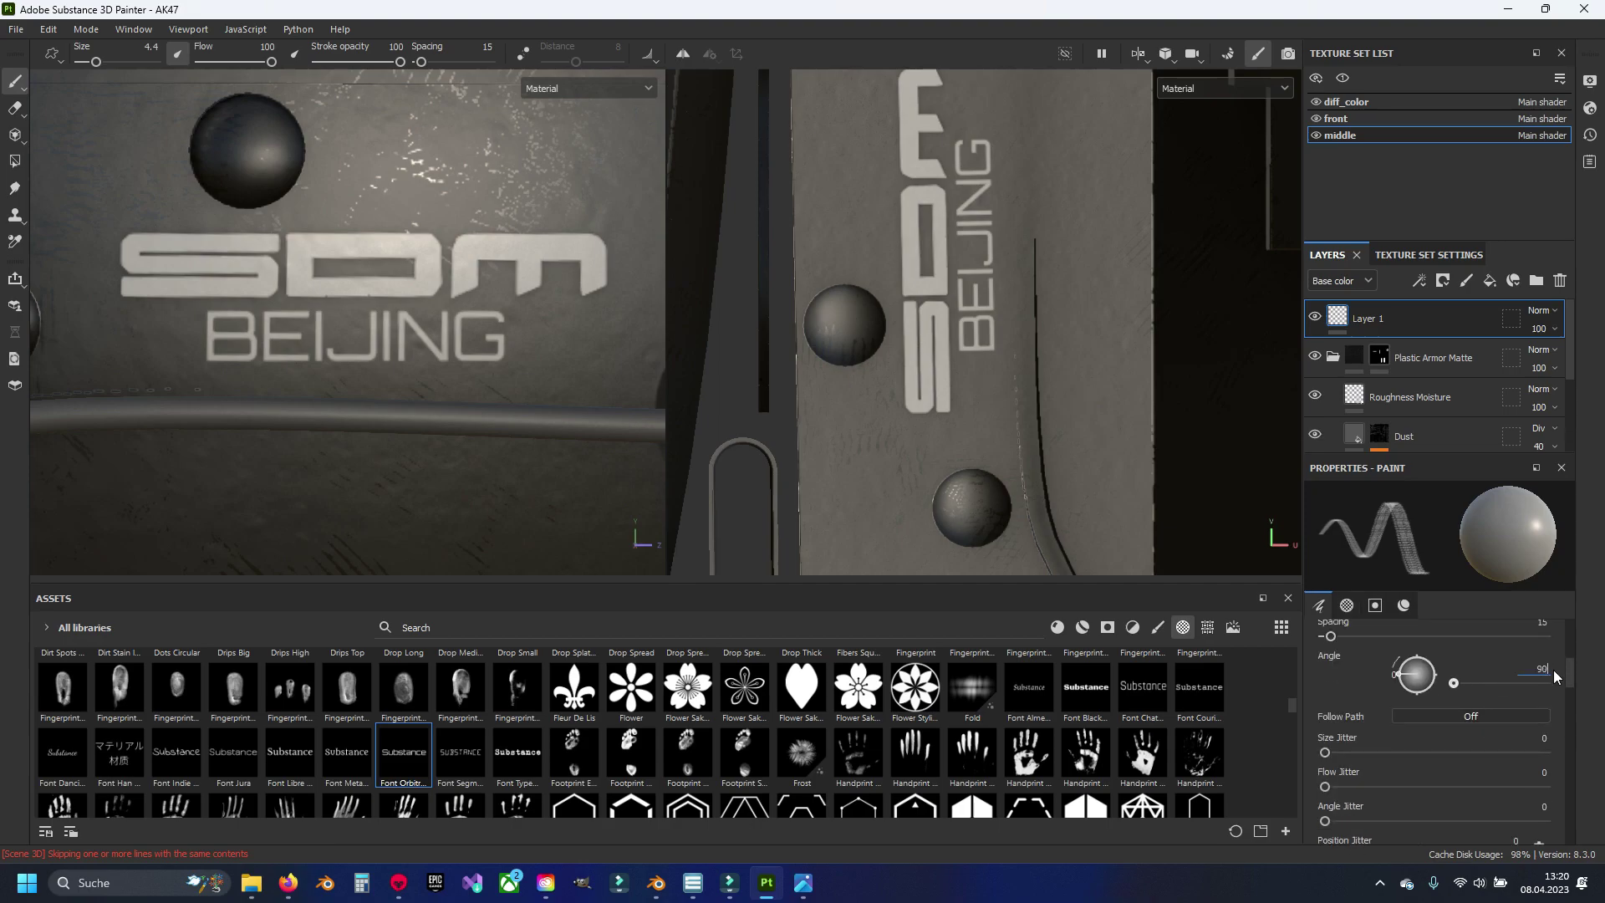
type("90")
key("Return")
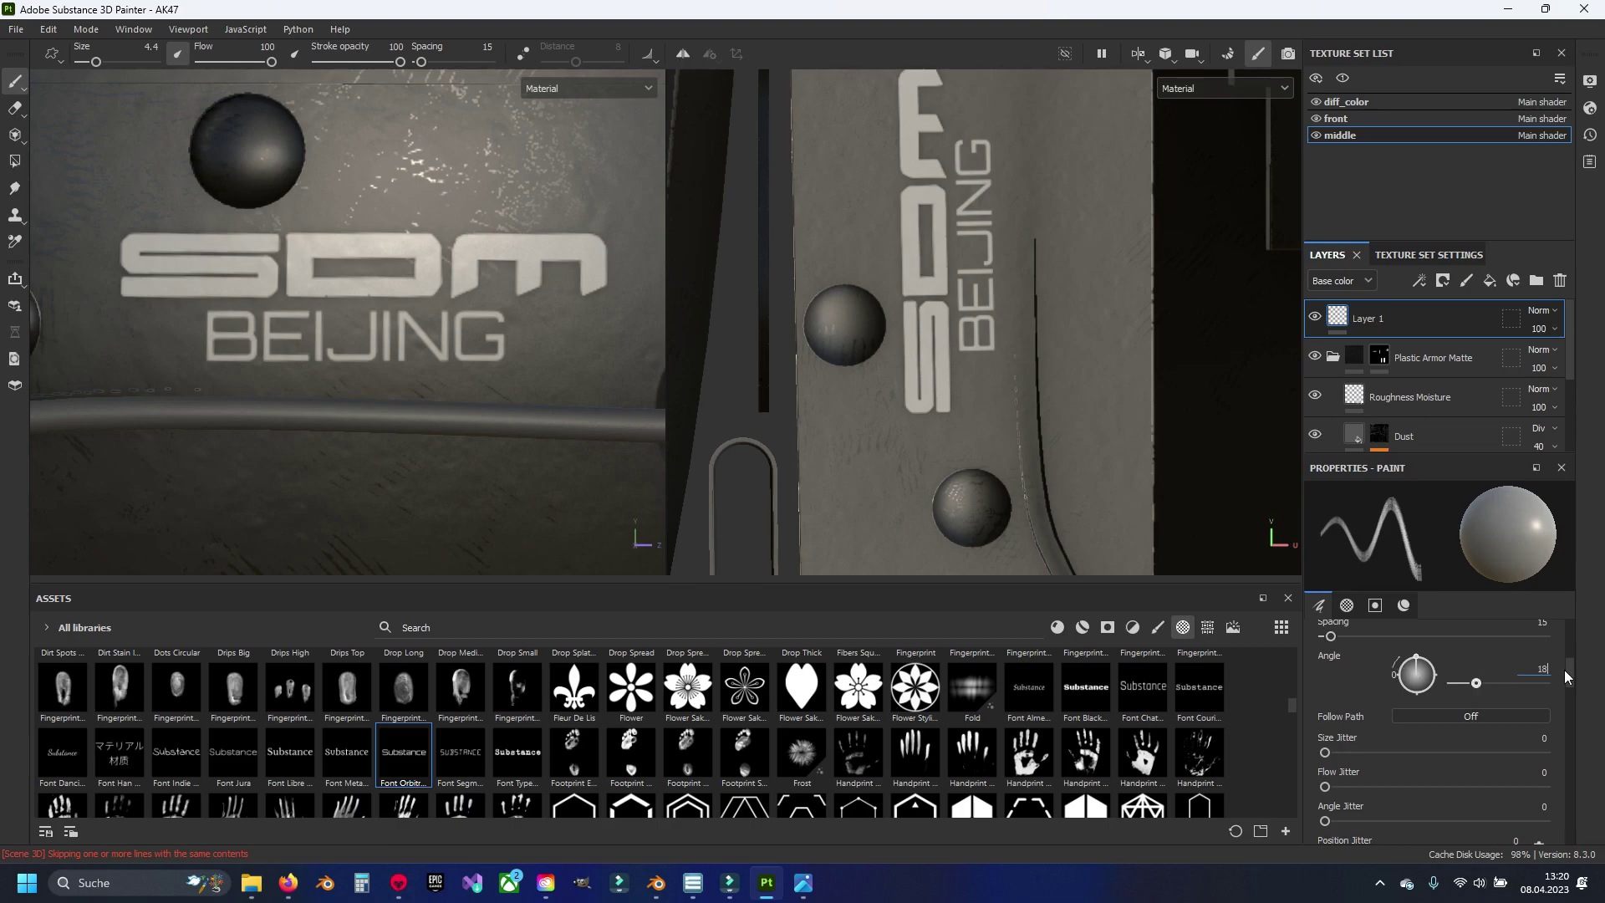
type("0")
key("Return")
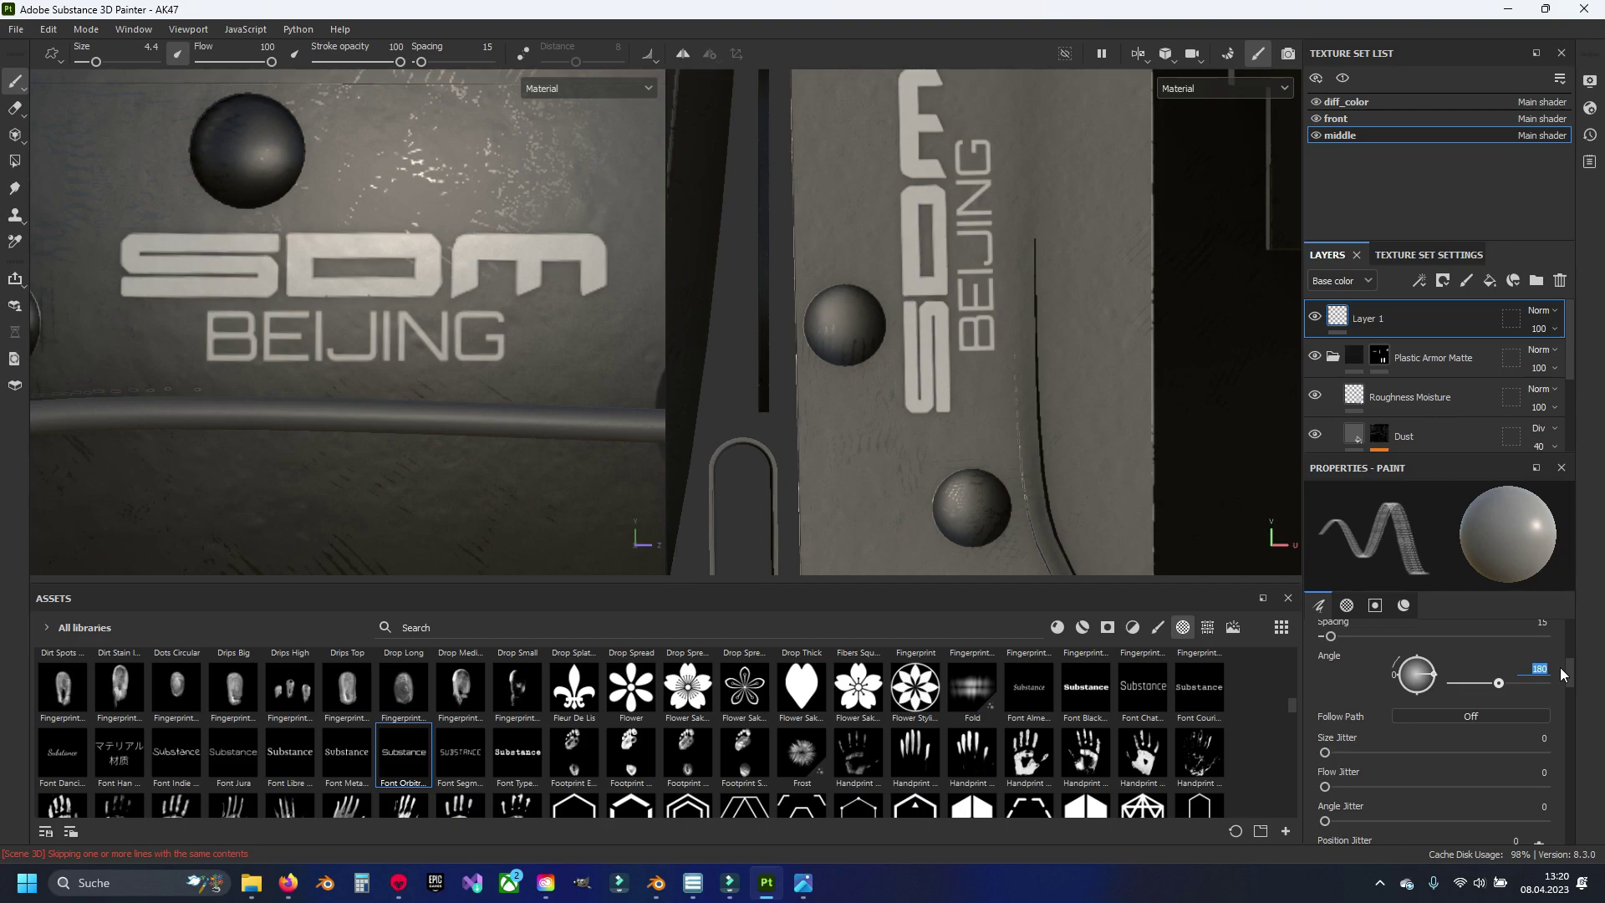
type("0")
key("Return")
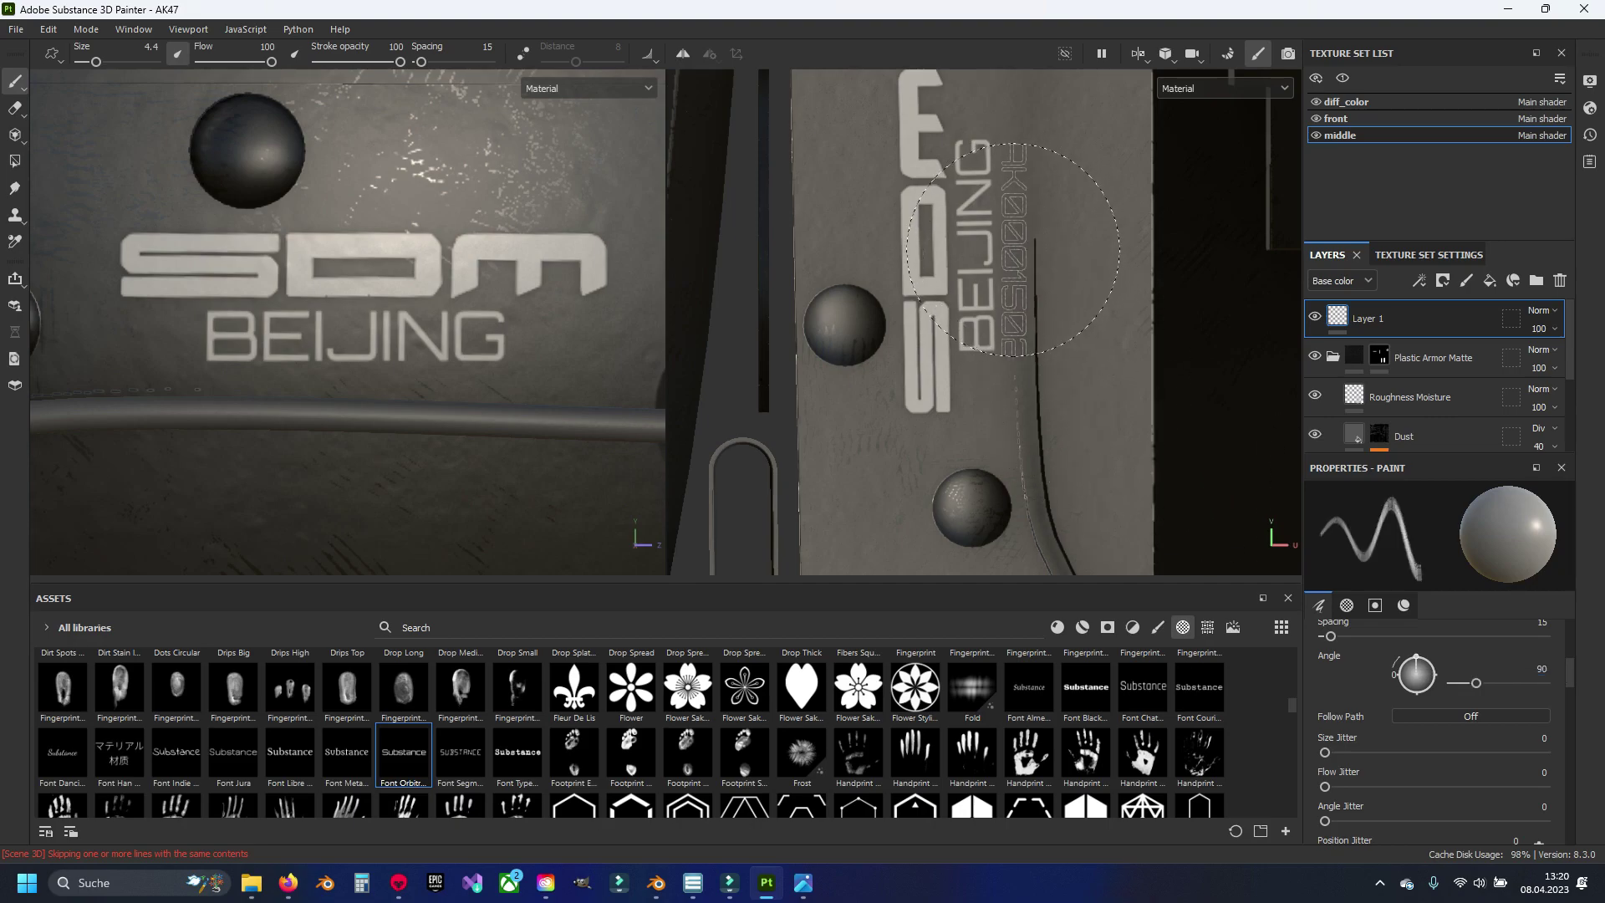
left_click(1415, 663)
left_click_drag(1414, 663, 1396, 654)
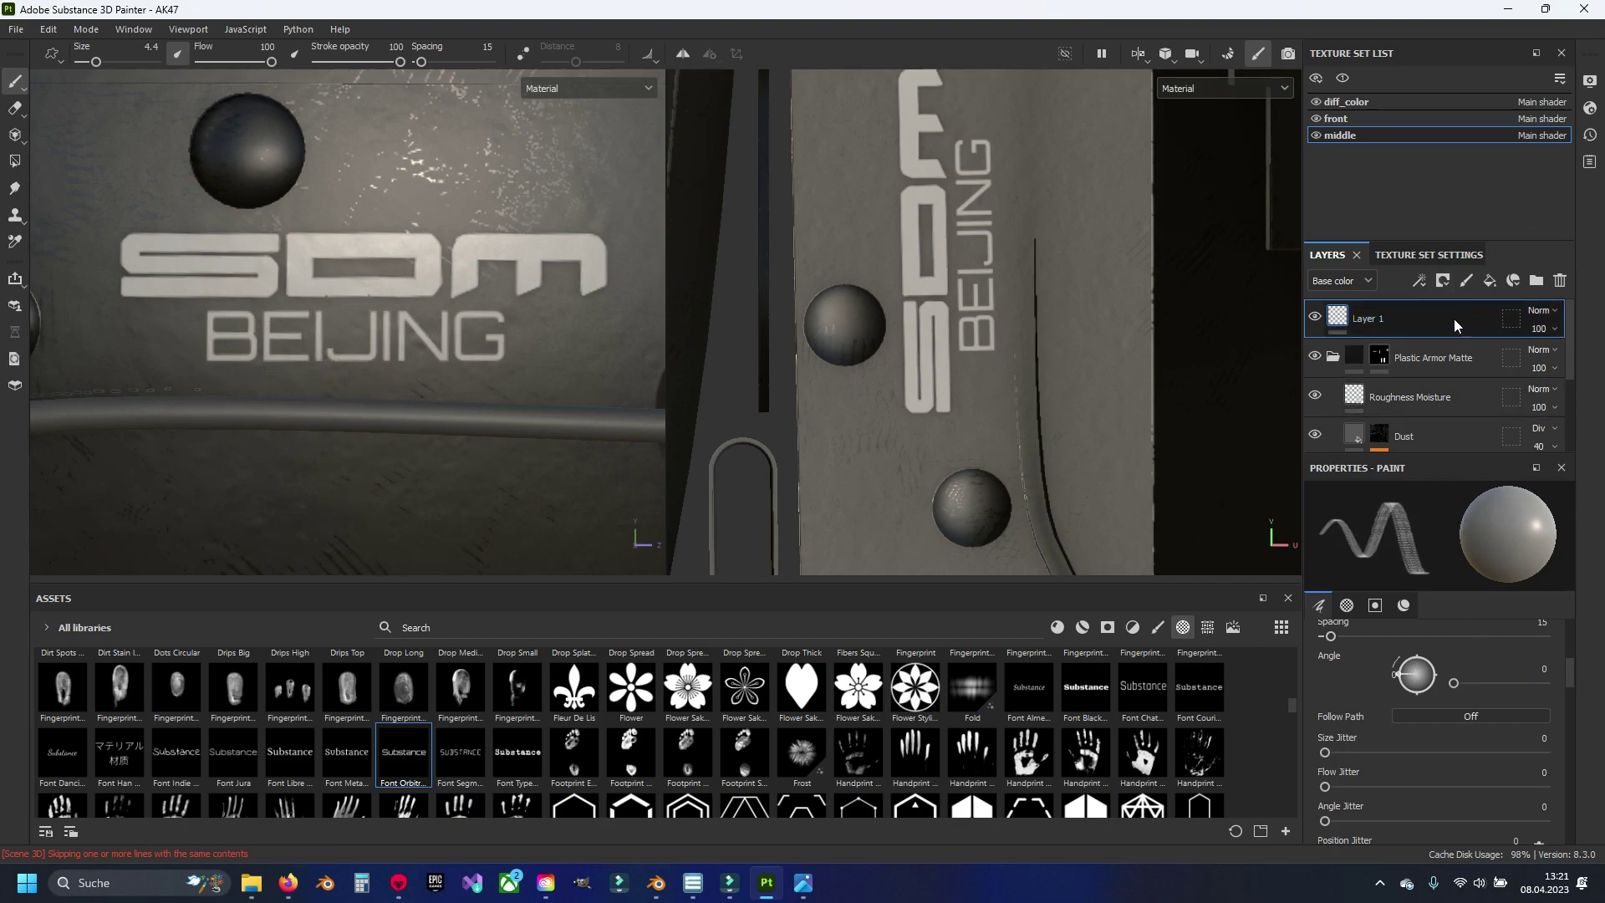
Step: Hide the diff_color and front texture sets
left_click(1315, 118)
left_click(1317, 102)
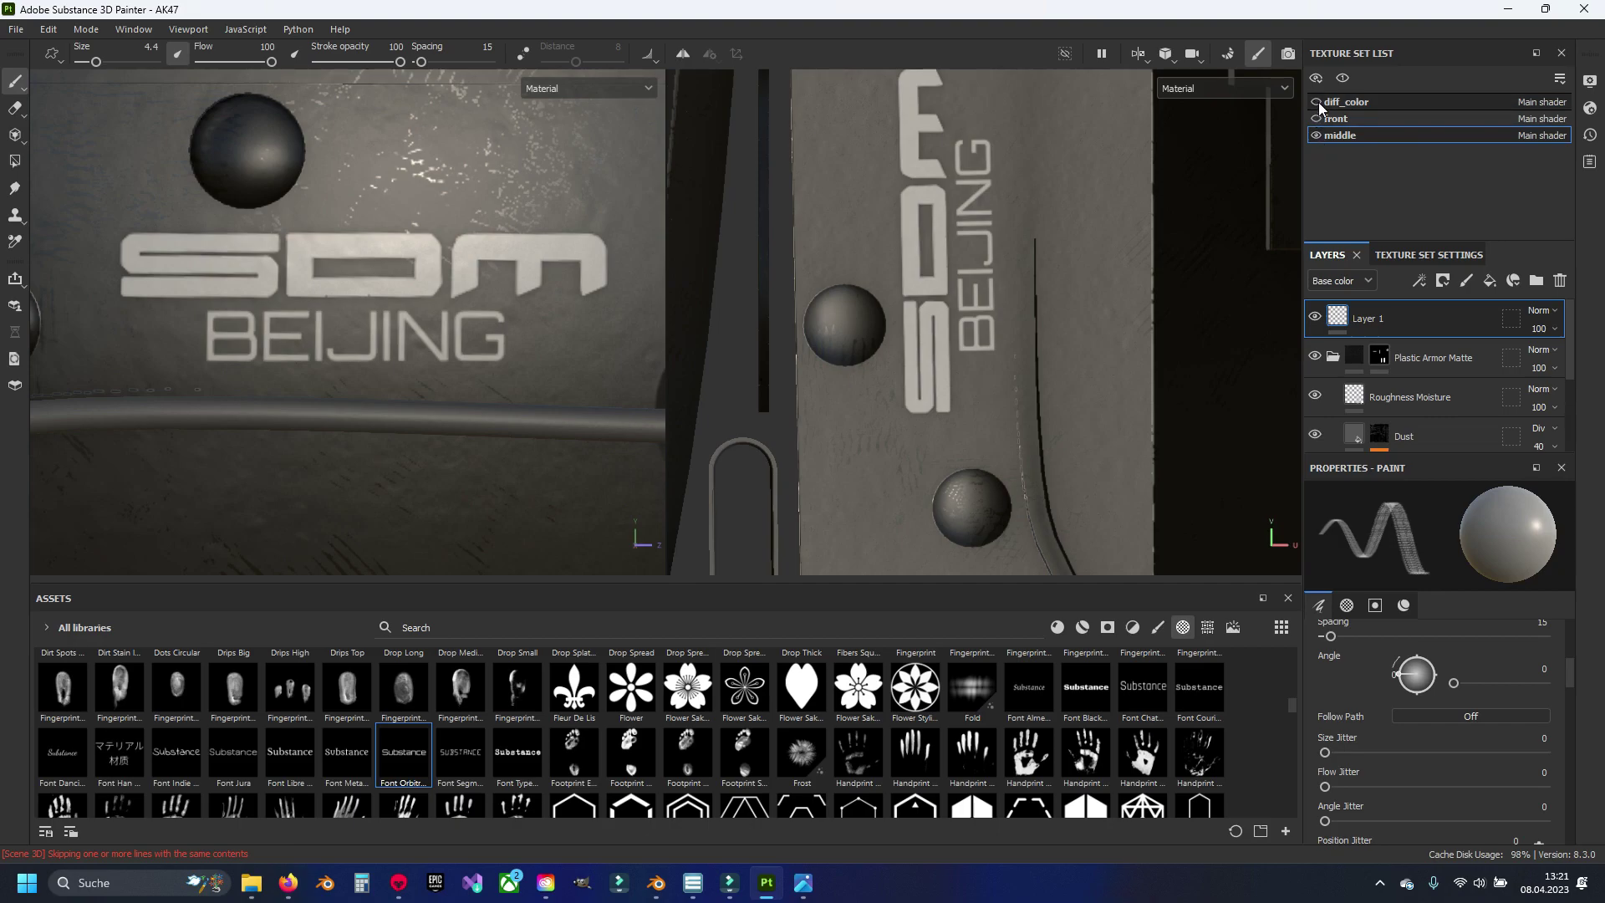
scroll(351, 318, "down", 5)
scroll(351, 318, "up", 4)
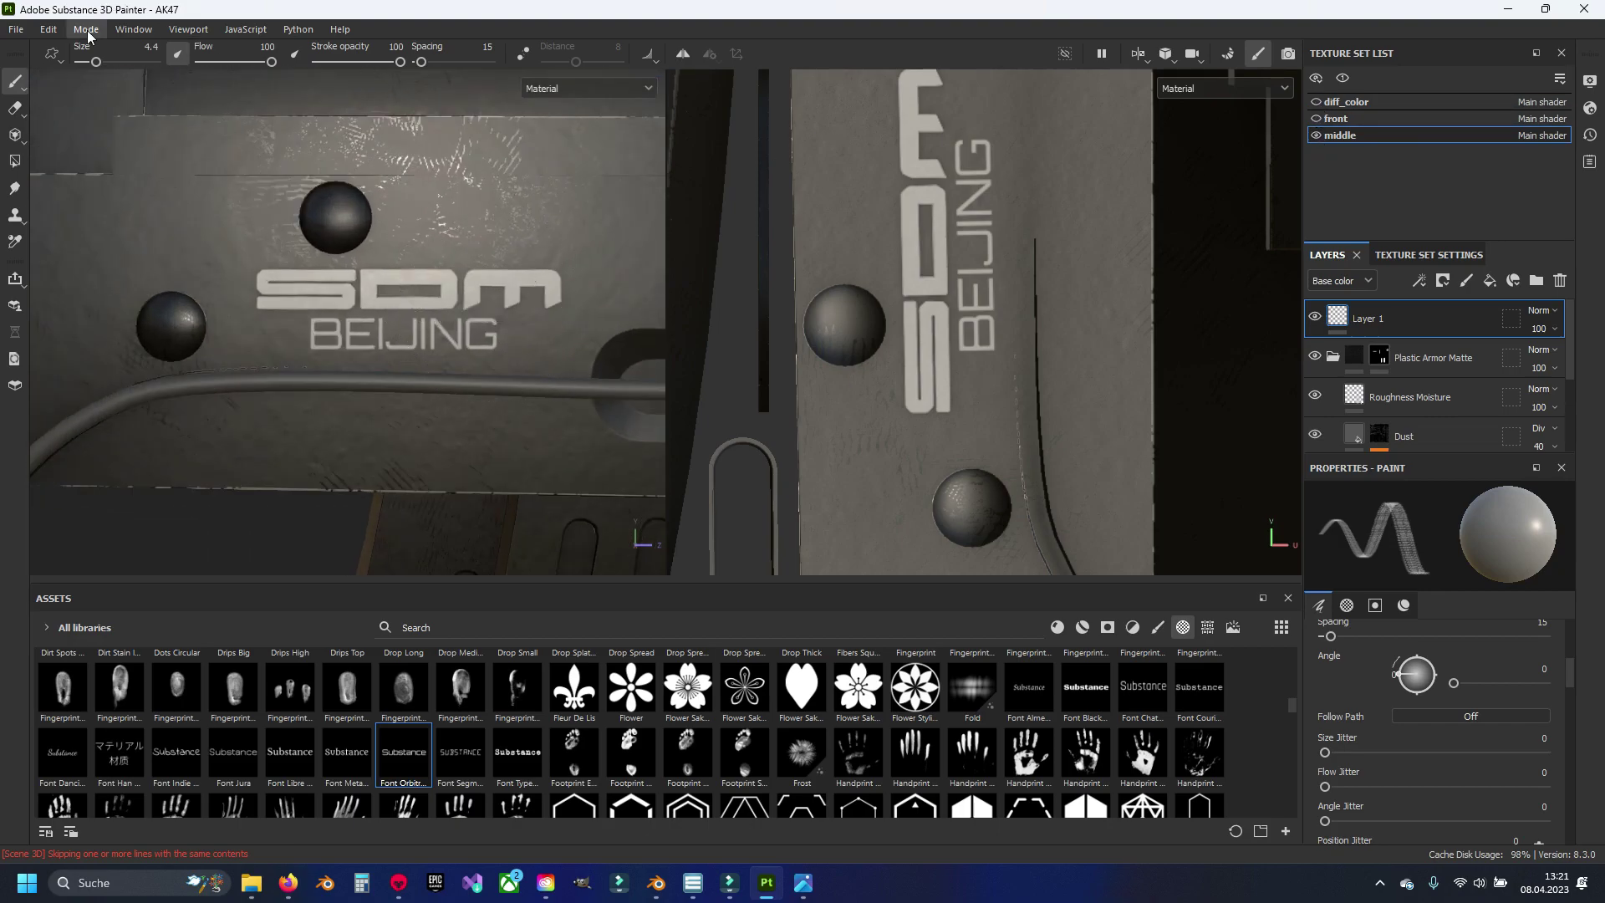
Step: Reload AK47_low.fbx as the project mesh through Project Configuration
left_click(88, 33)
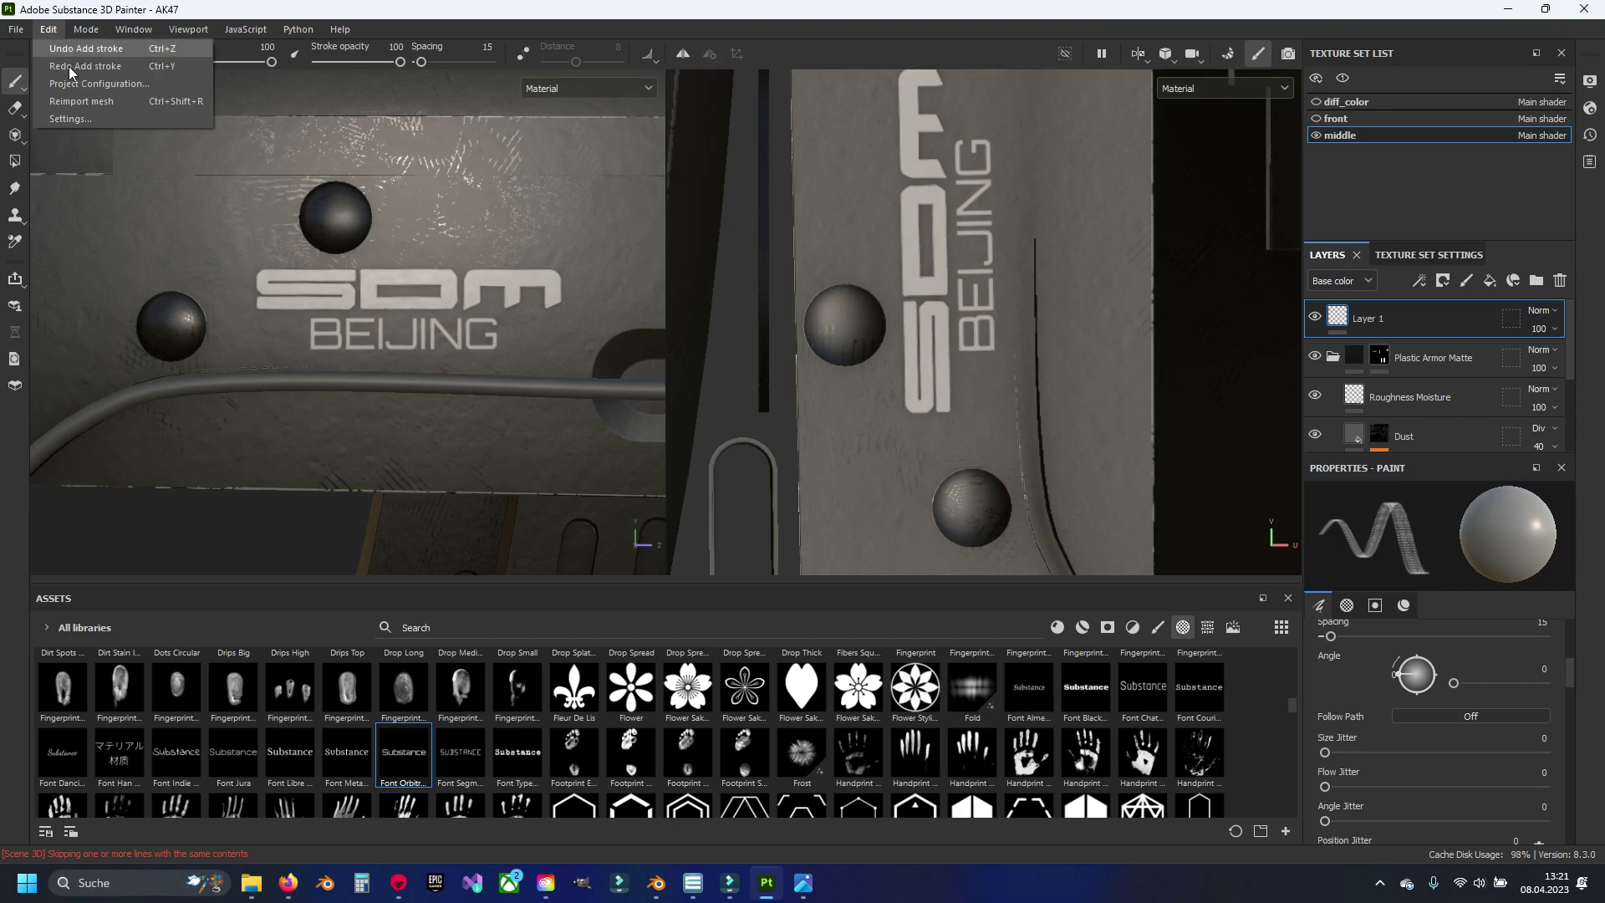
left_click(75, 83)
left_click(934, 311)
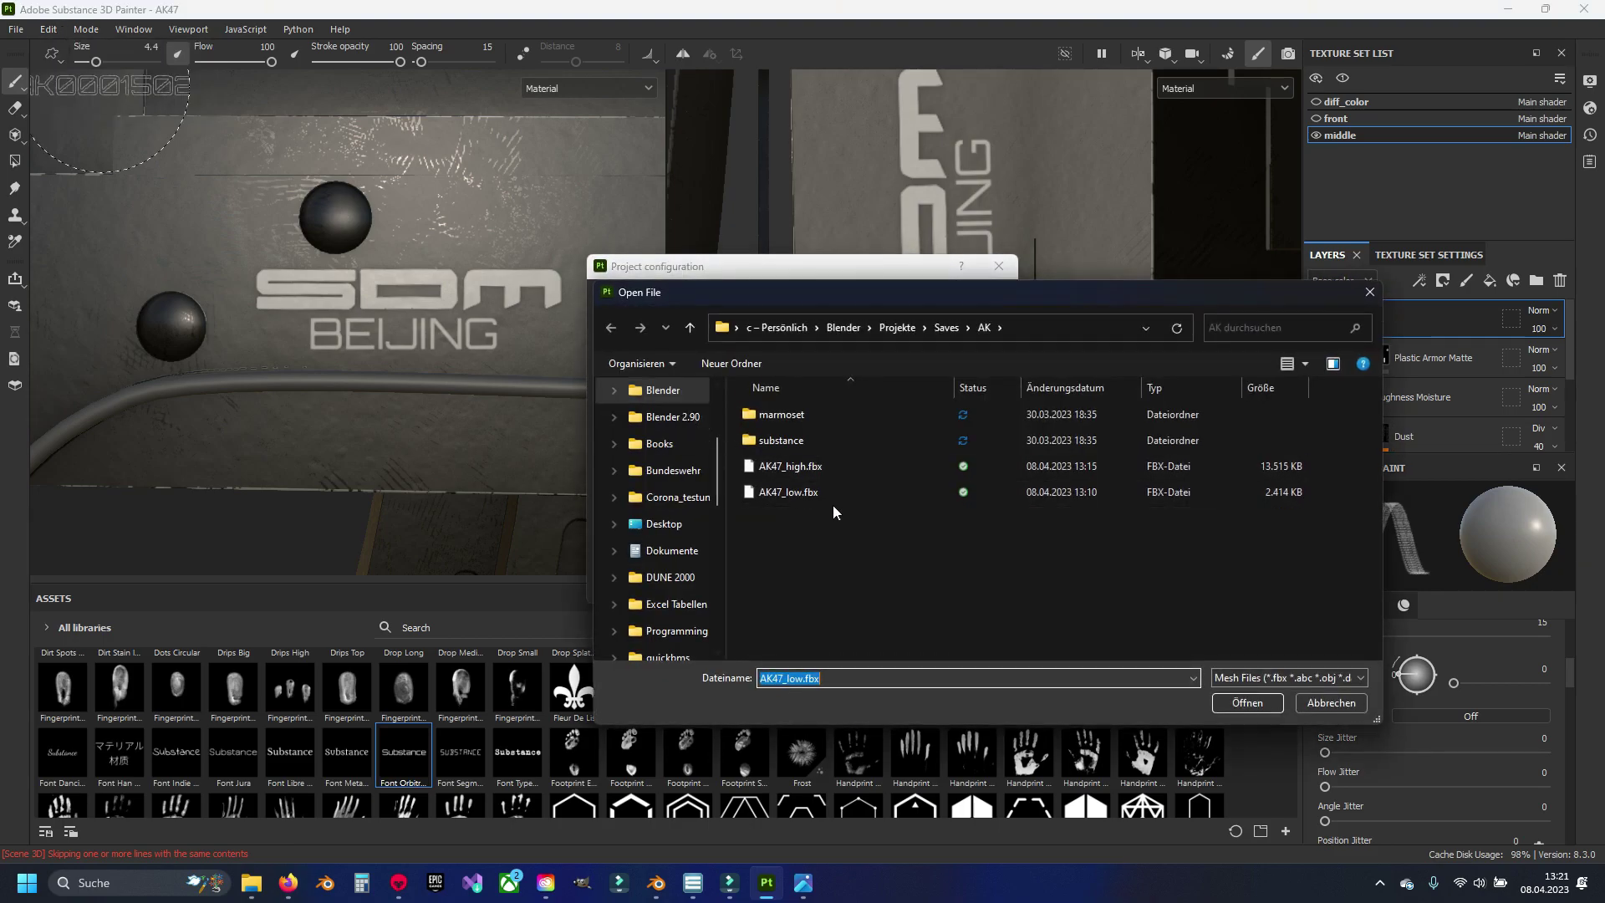
left_click(1245, 702)
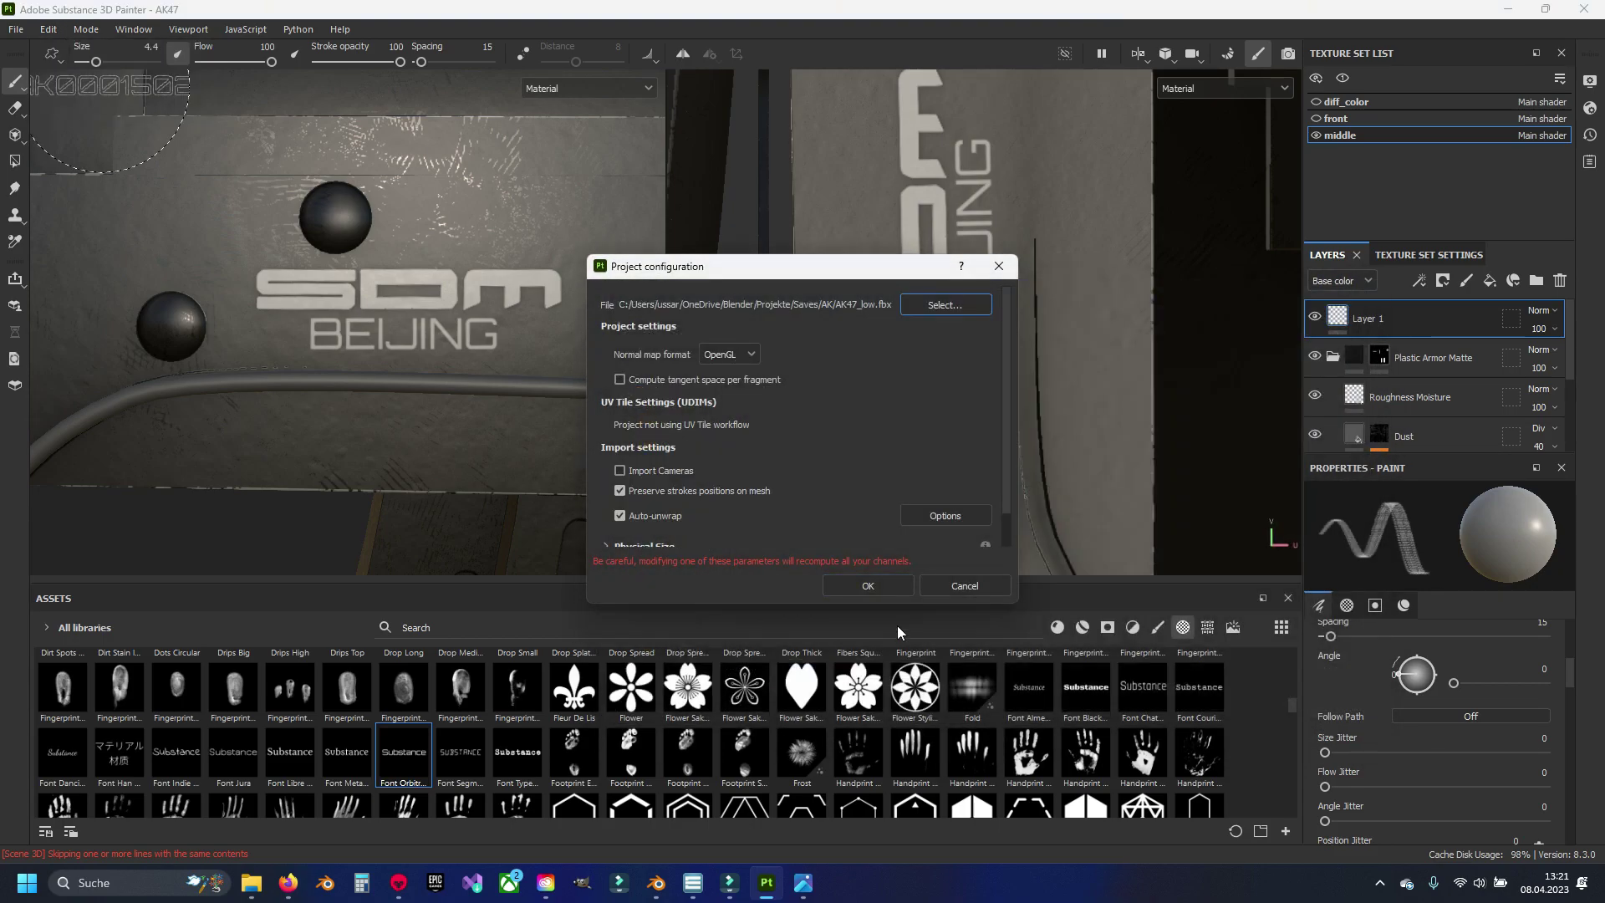
left_click(863, 585)
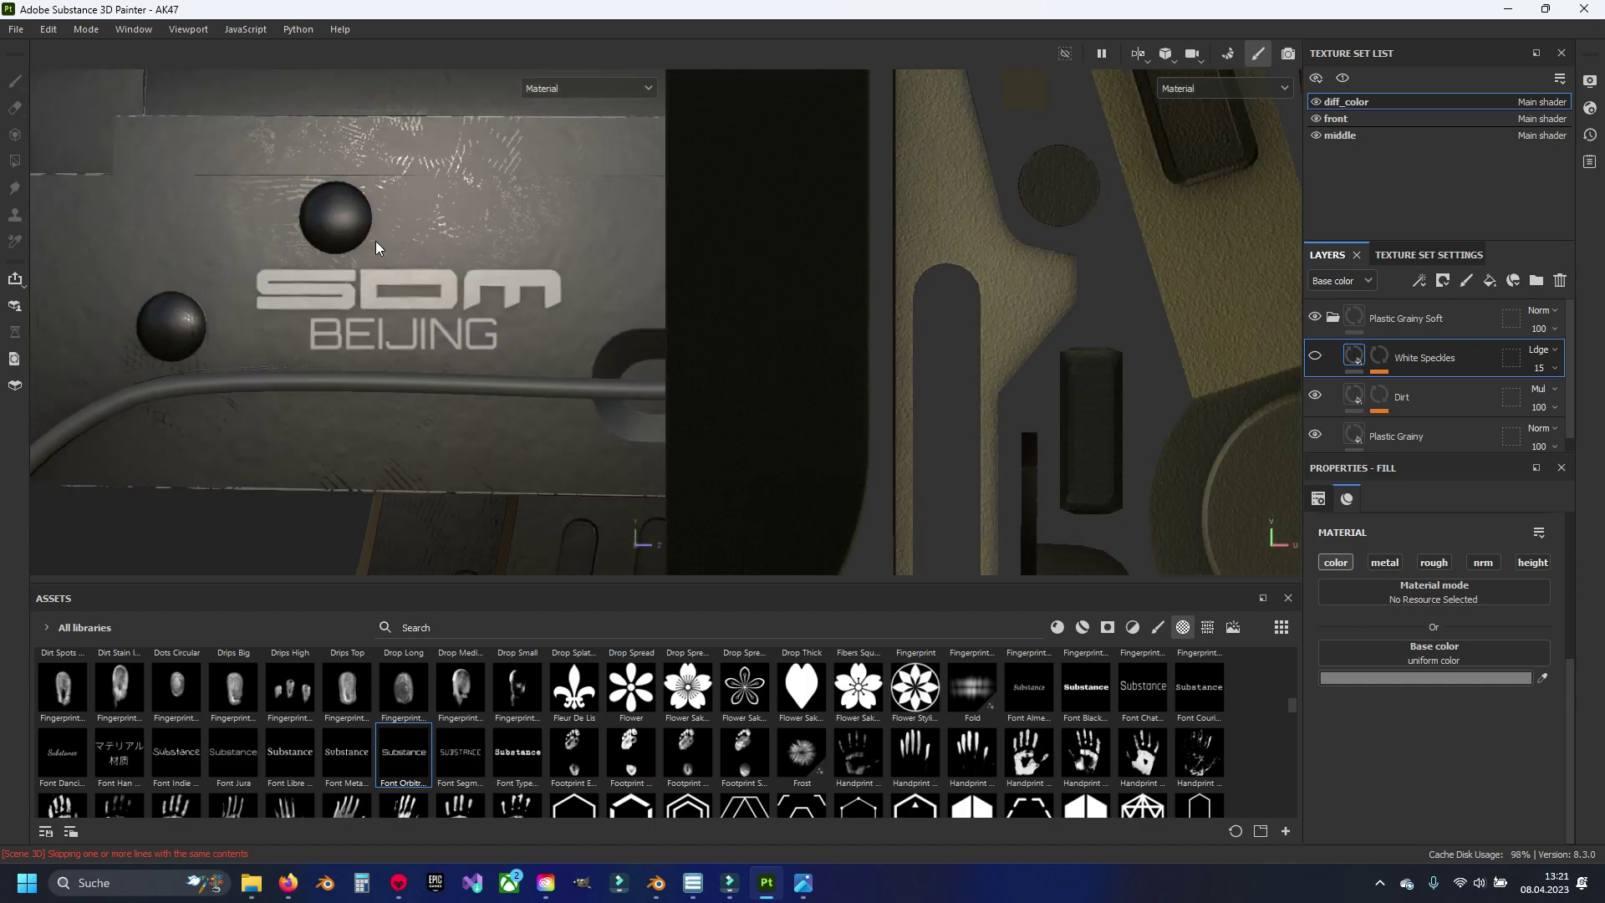
Step: Hide diff_color again, orbit around the receiver, and switch to Blender
scroll(375, 241, "down", 5)
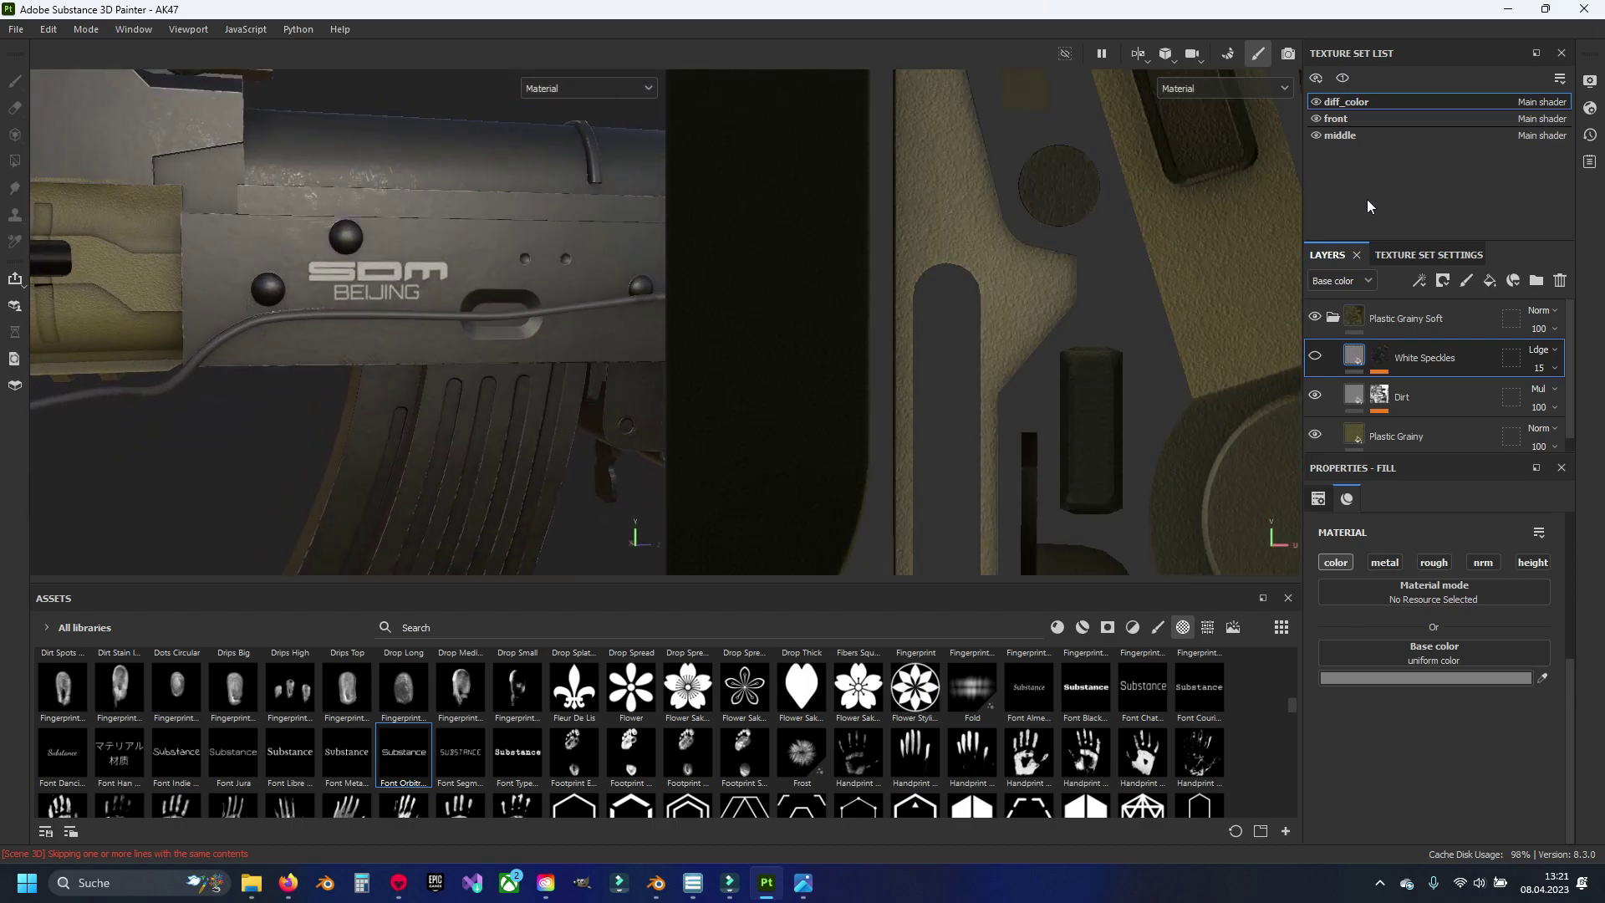
left_click(1317, 102)
left_click_drag(362, 261, 386, 280, "alt")
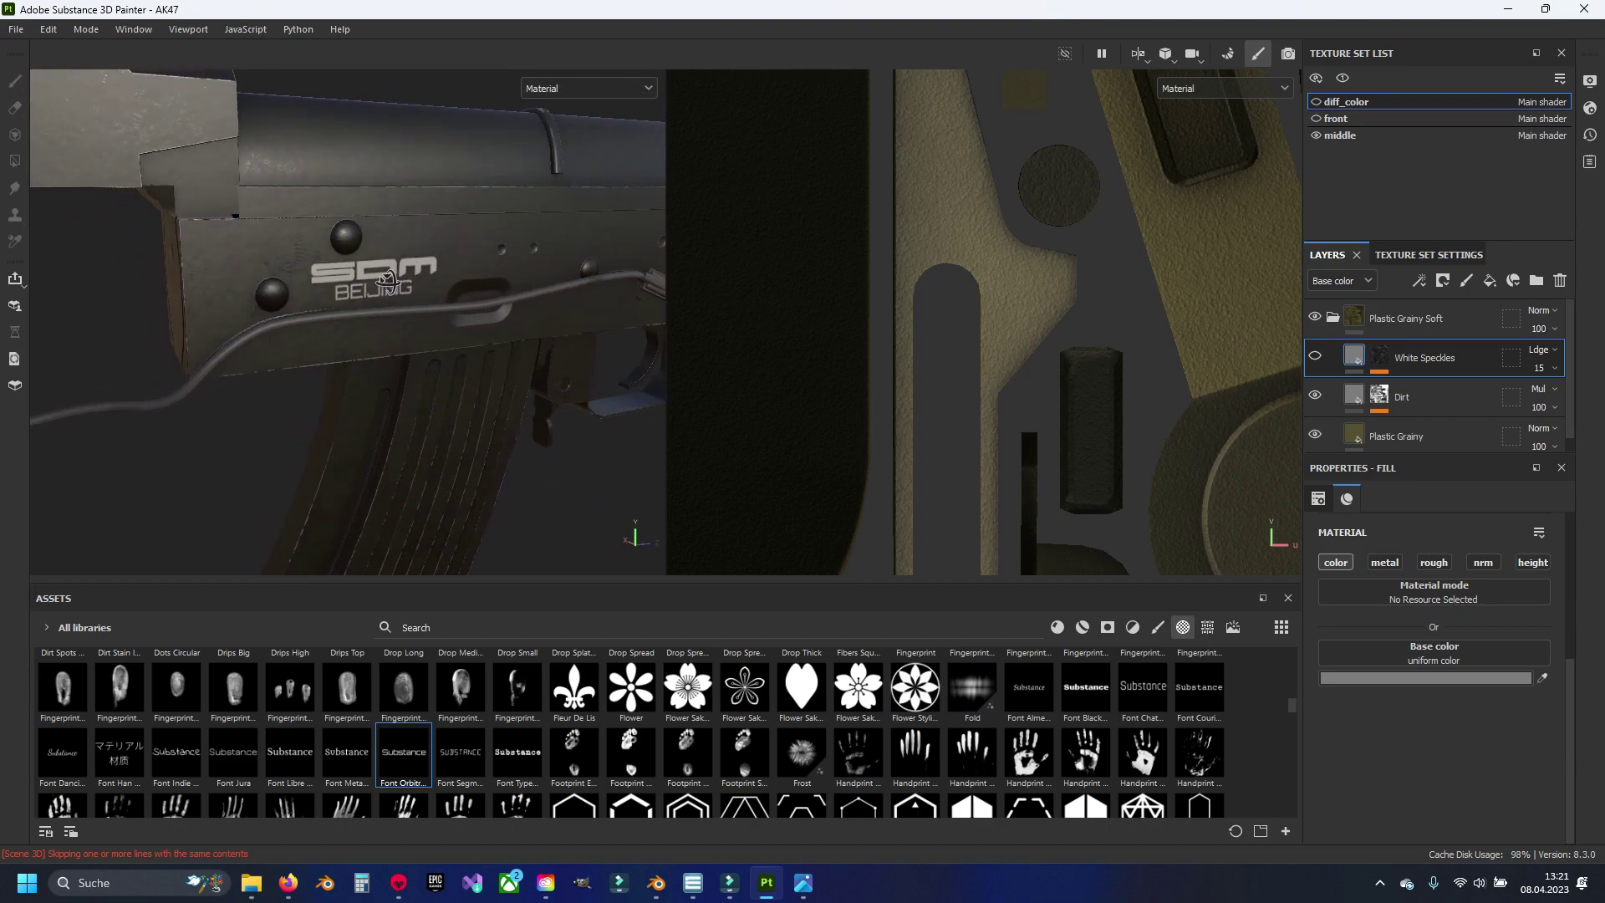
left_click(657, 882)
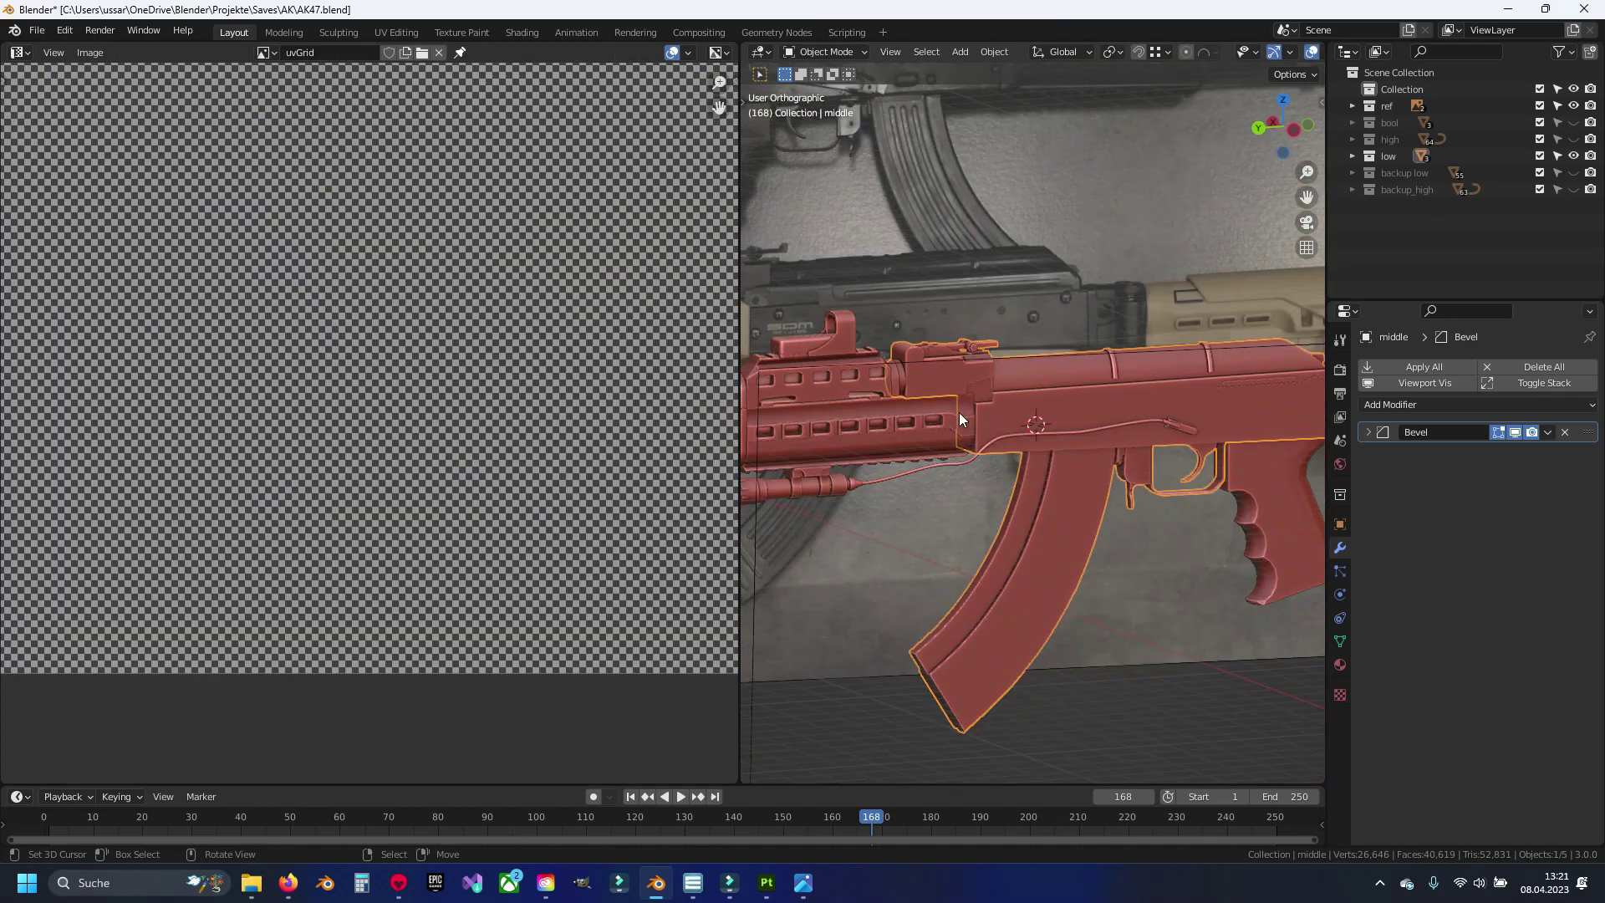
Step: Expand the low collection, clear the selection and save AK47.blend
left_click(899, 473)
middle_click_drag(900, 473, 1236, 258)
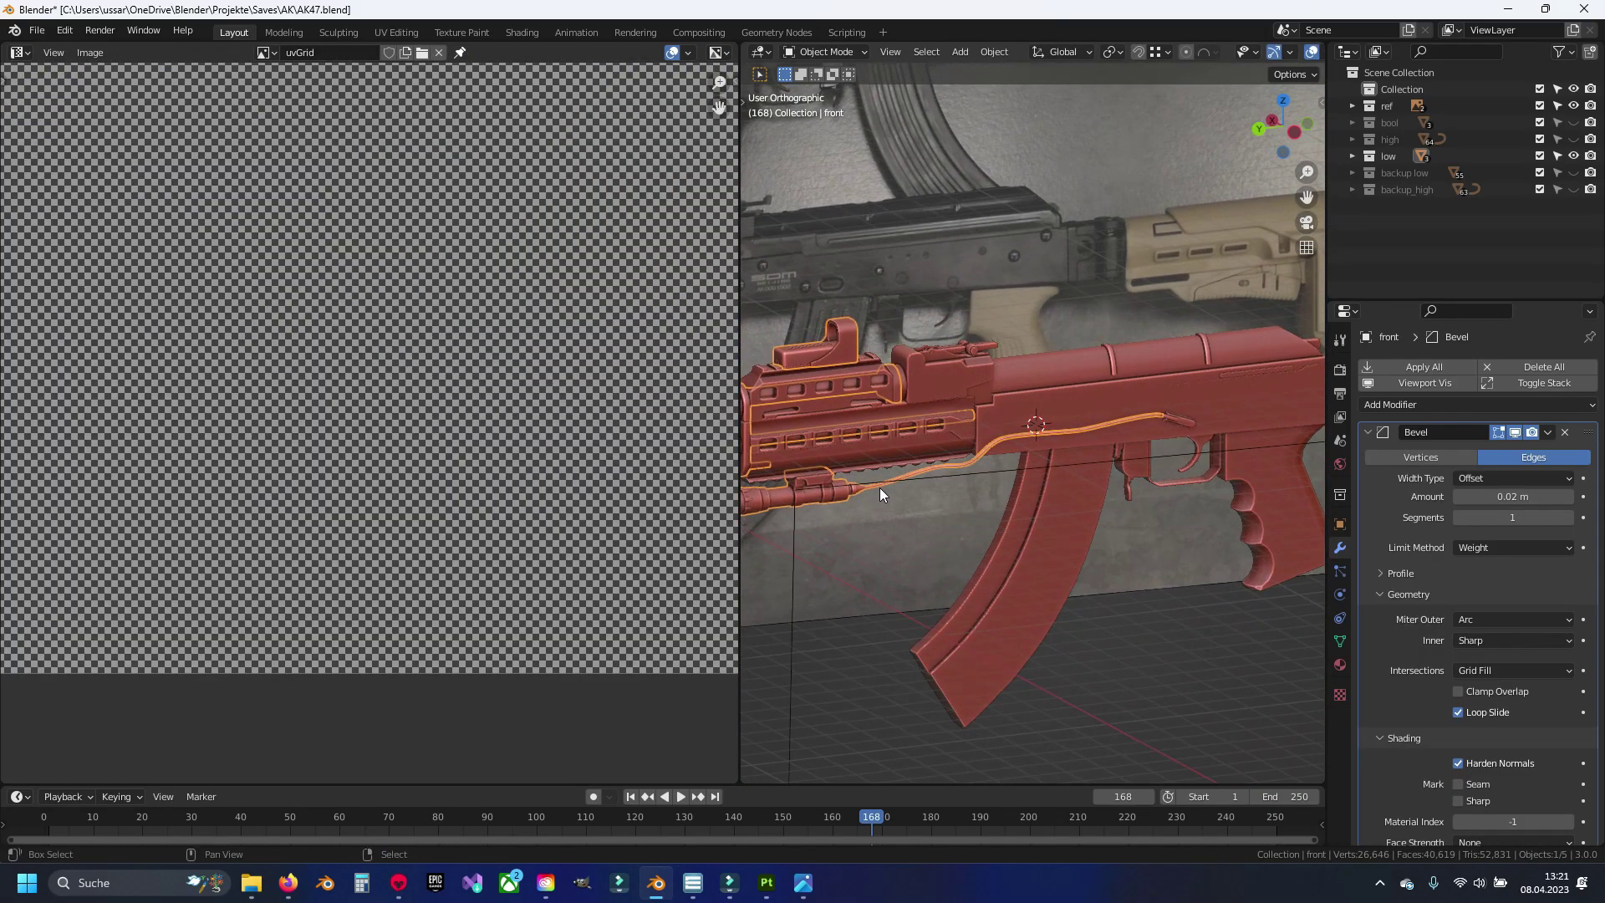
left_click(1352, 156)
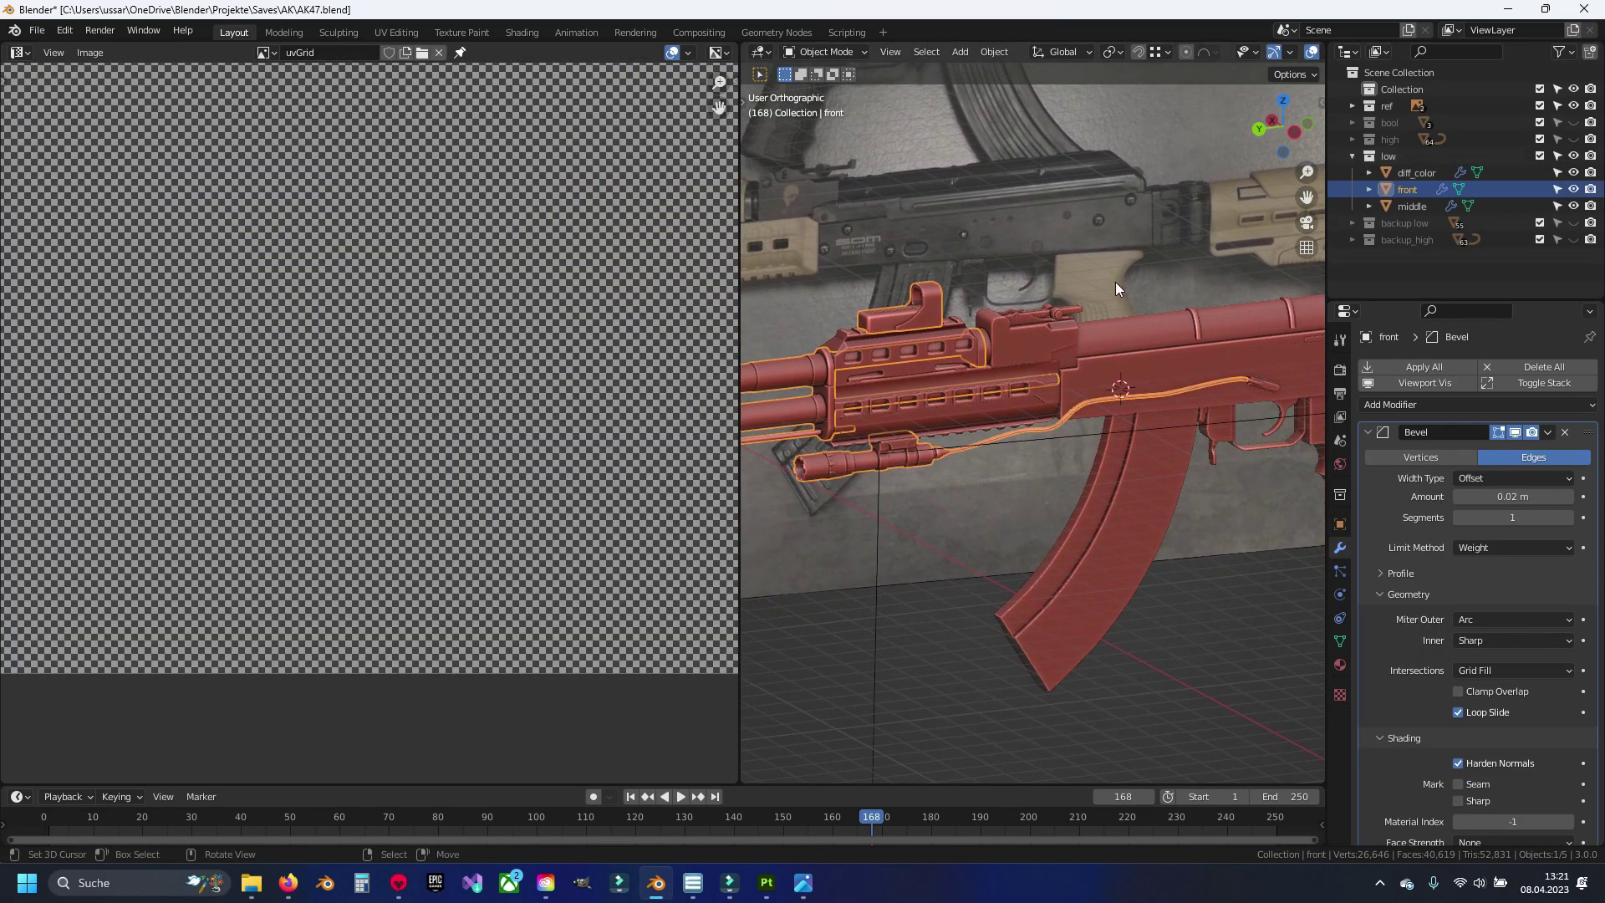
left_click(1031, 471)
scroll(1066, 426, "down", 4)
key("ctrl+s")
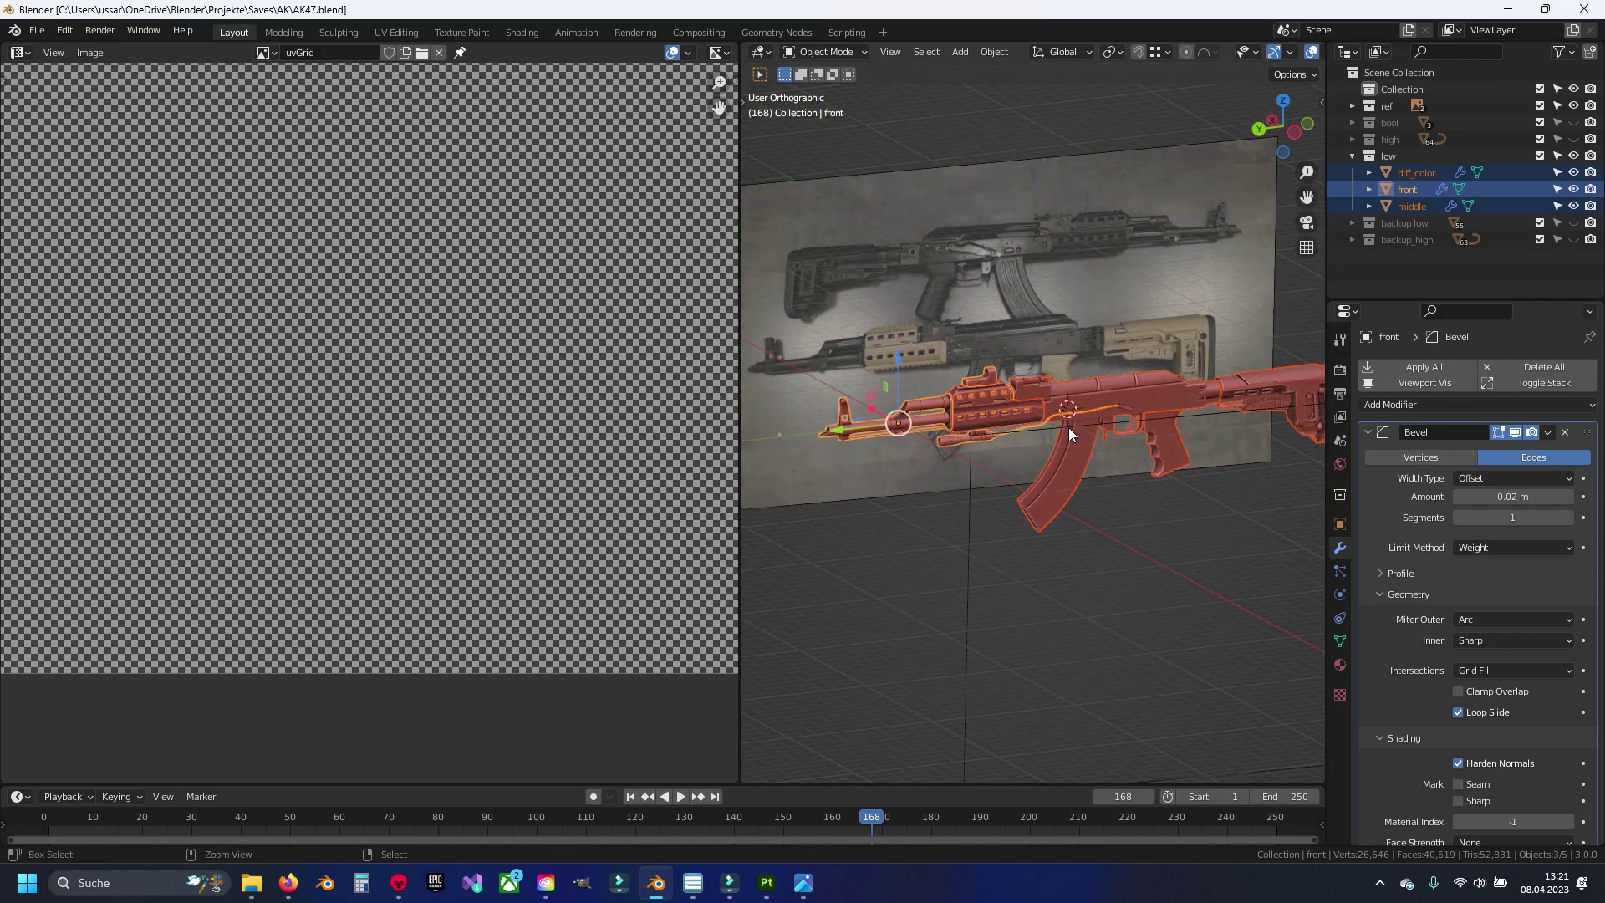
Step: Select diff_color, front and middle and export them as FBX over AK47_low.fbx
key("a")
left_click(38, 34)
mouse_move(63, 273)
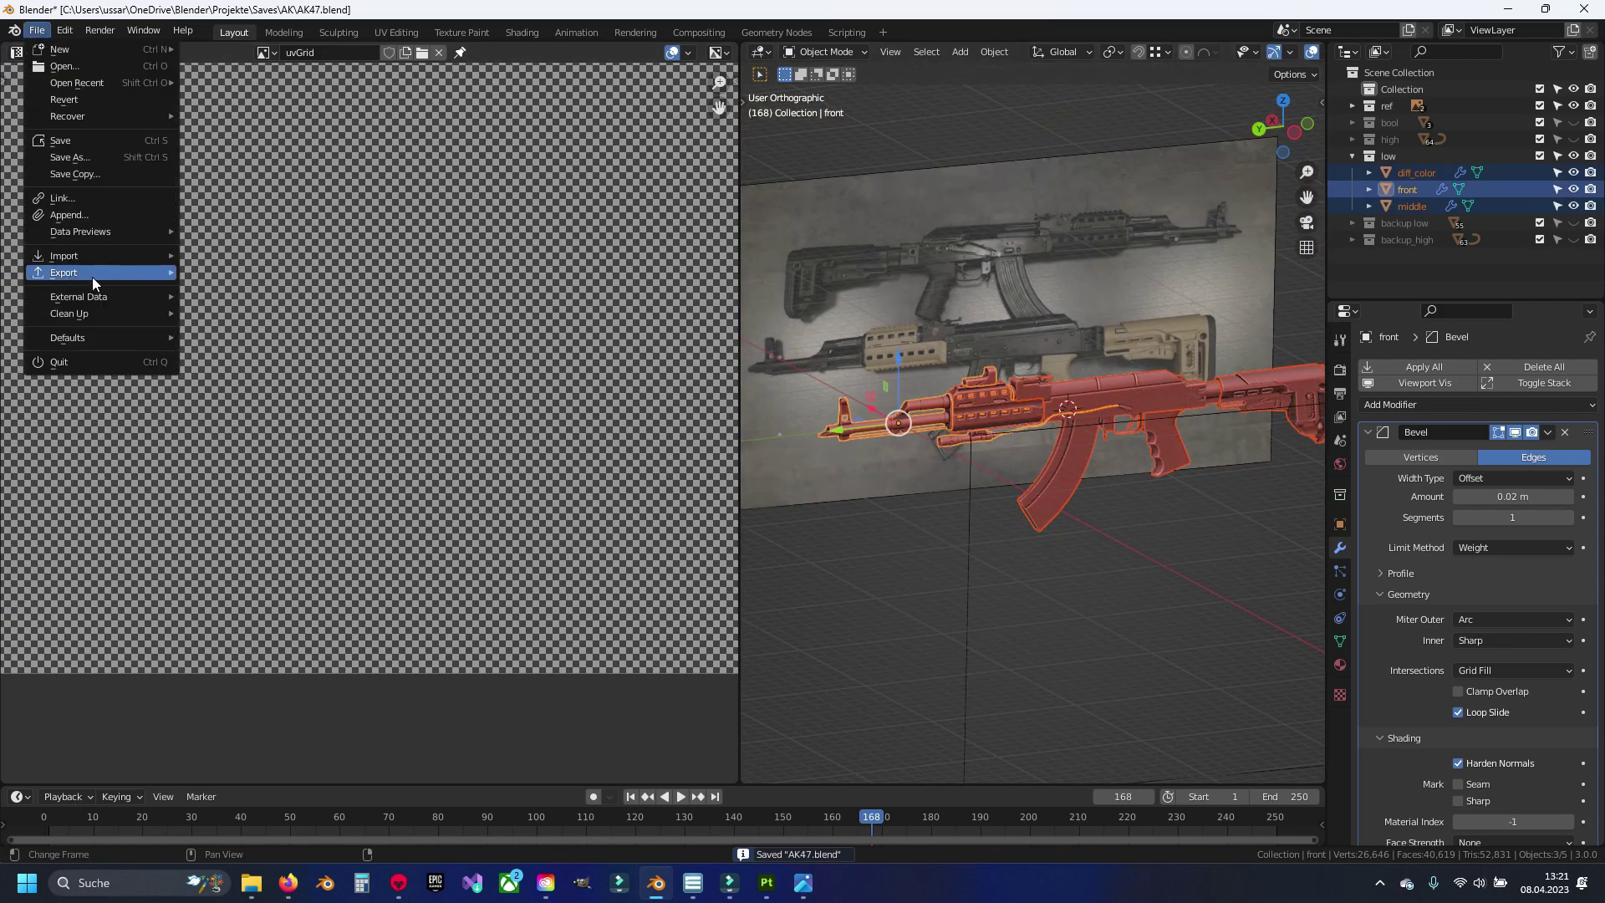
left_click(286, 409)
left_click(629, 314)
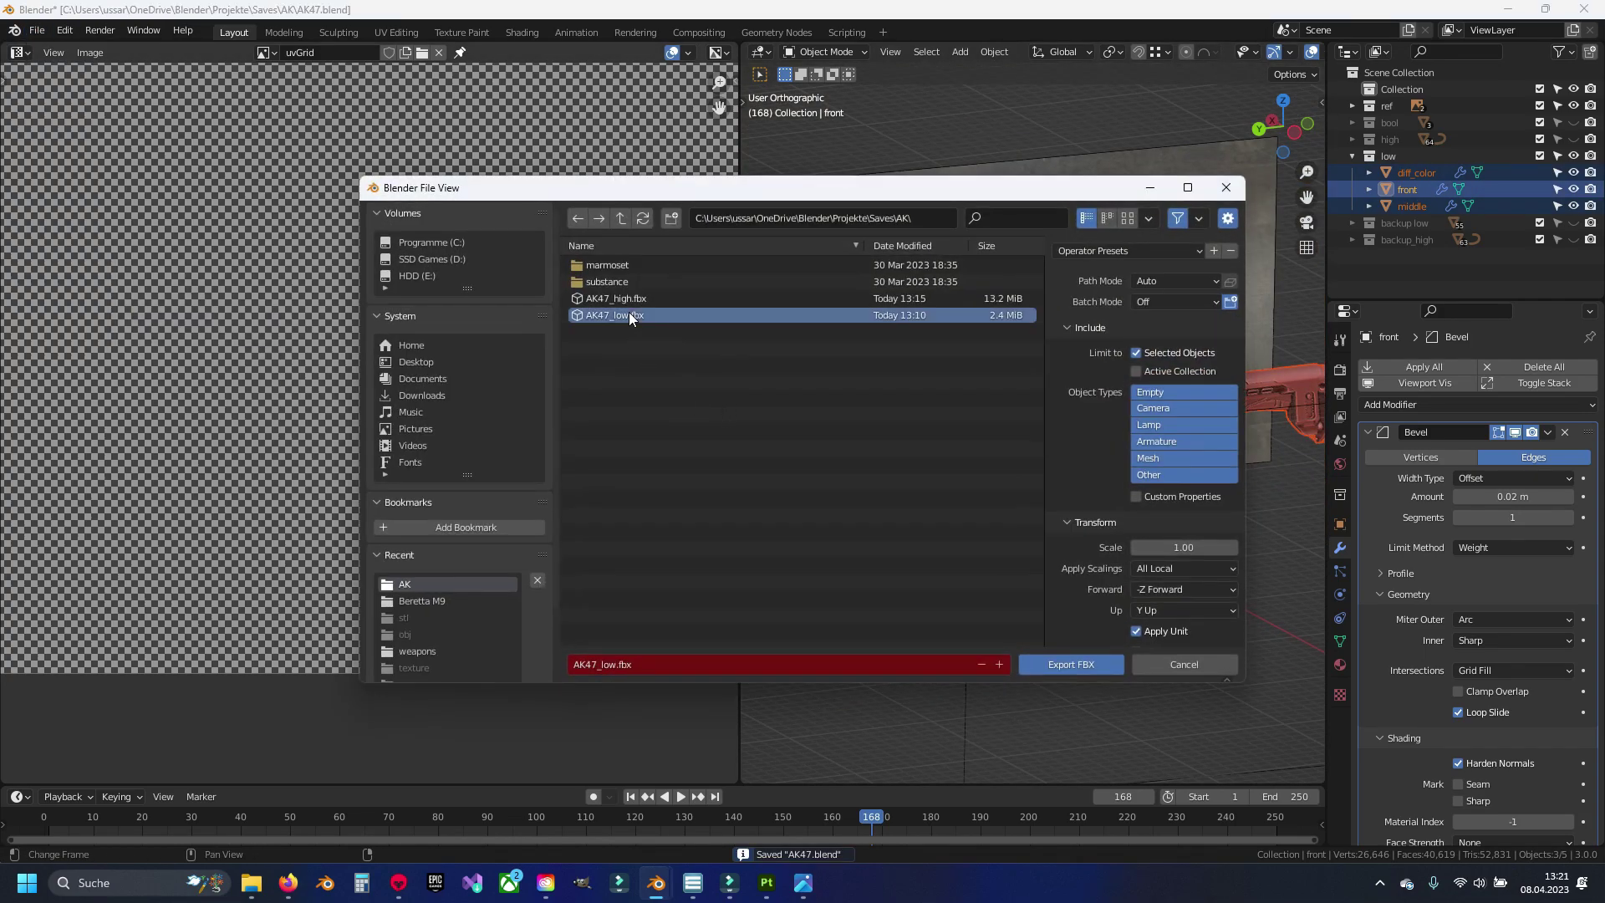
left_click(1056, 662)
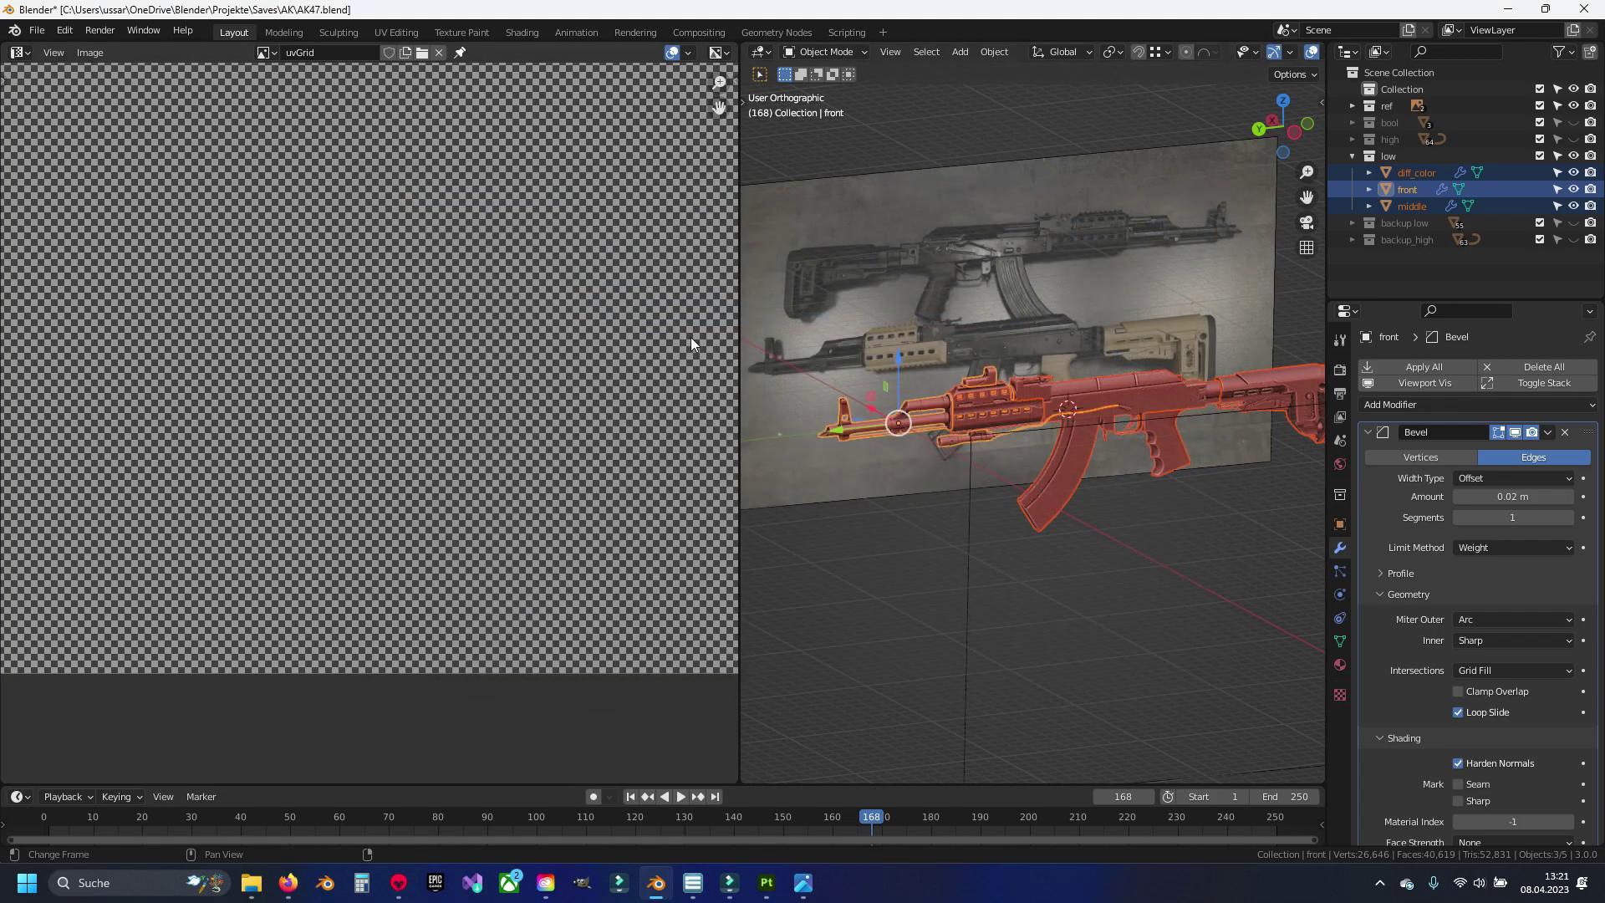
middle_click_drag(855, 458, 876, 464)
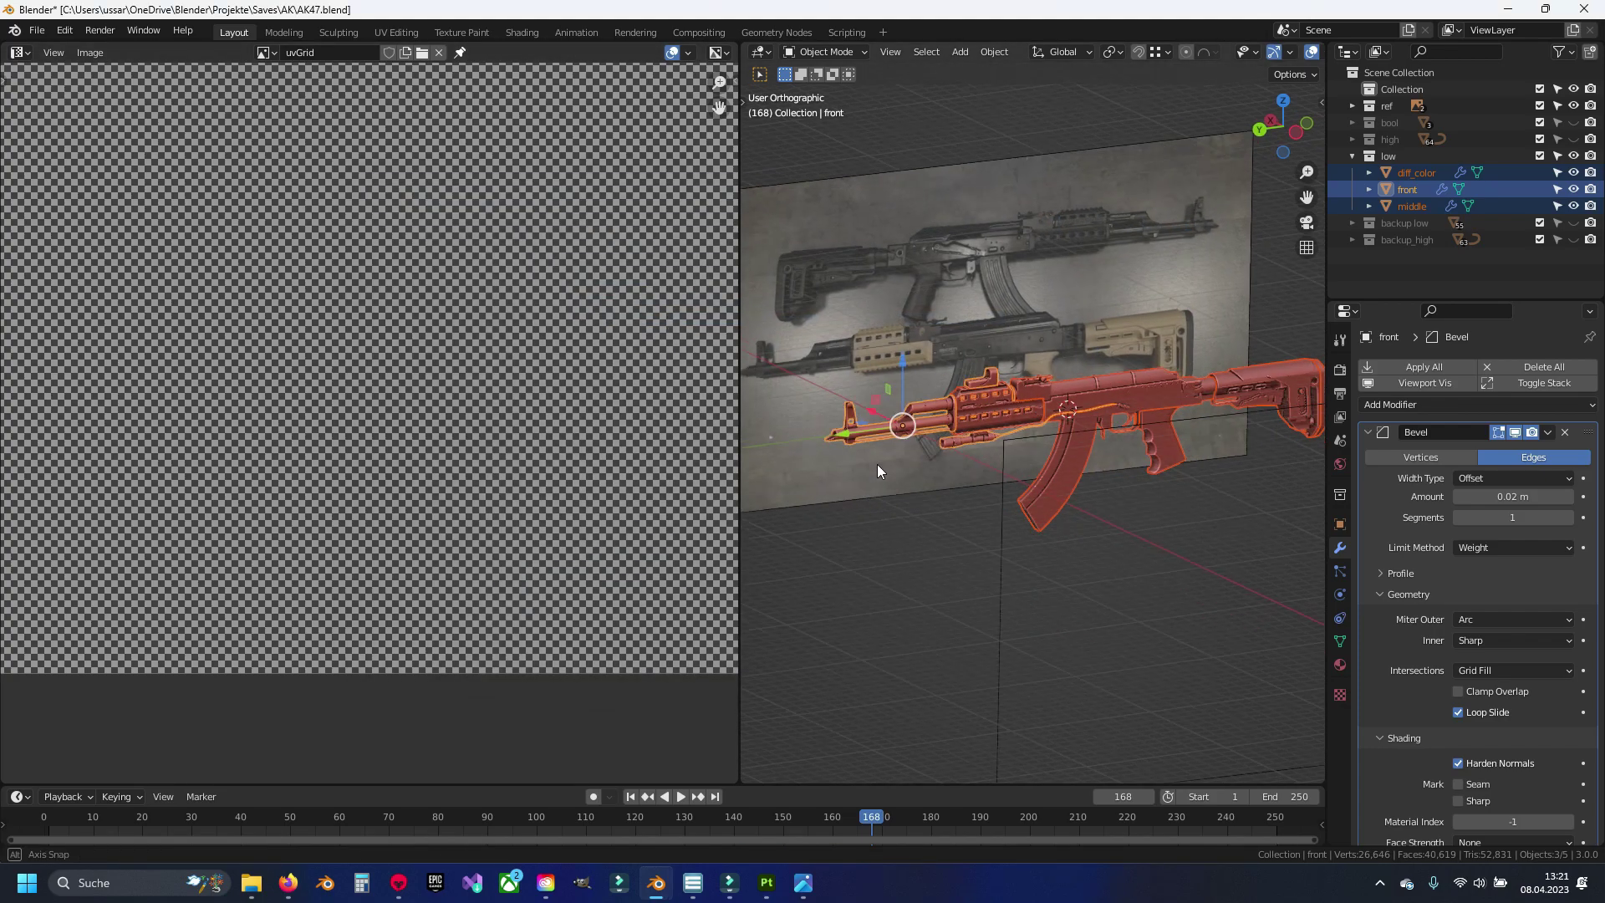
Step: Reload the re-exported AK47_low.fbx as the project mesh via Project Configuration
left_click(767, 883)
left_click(48, 29)
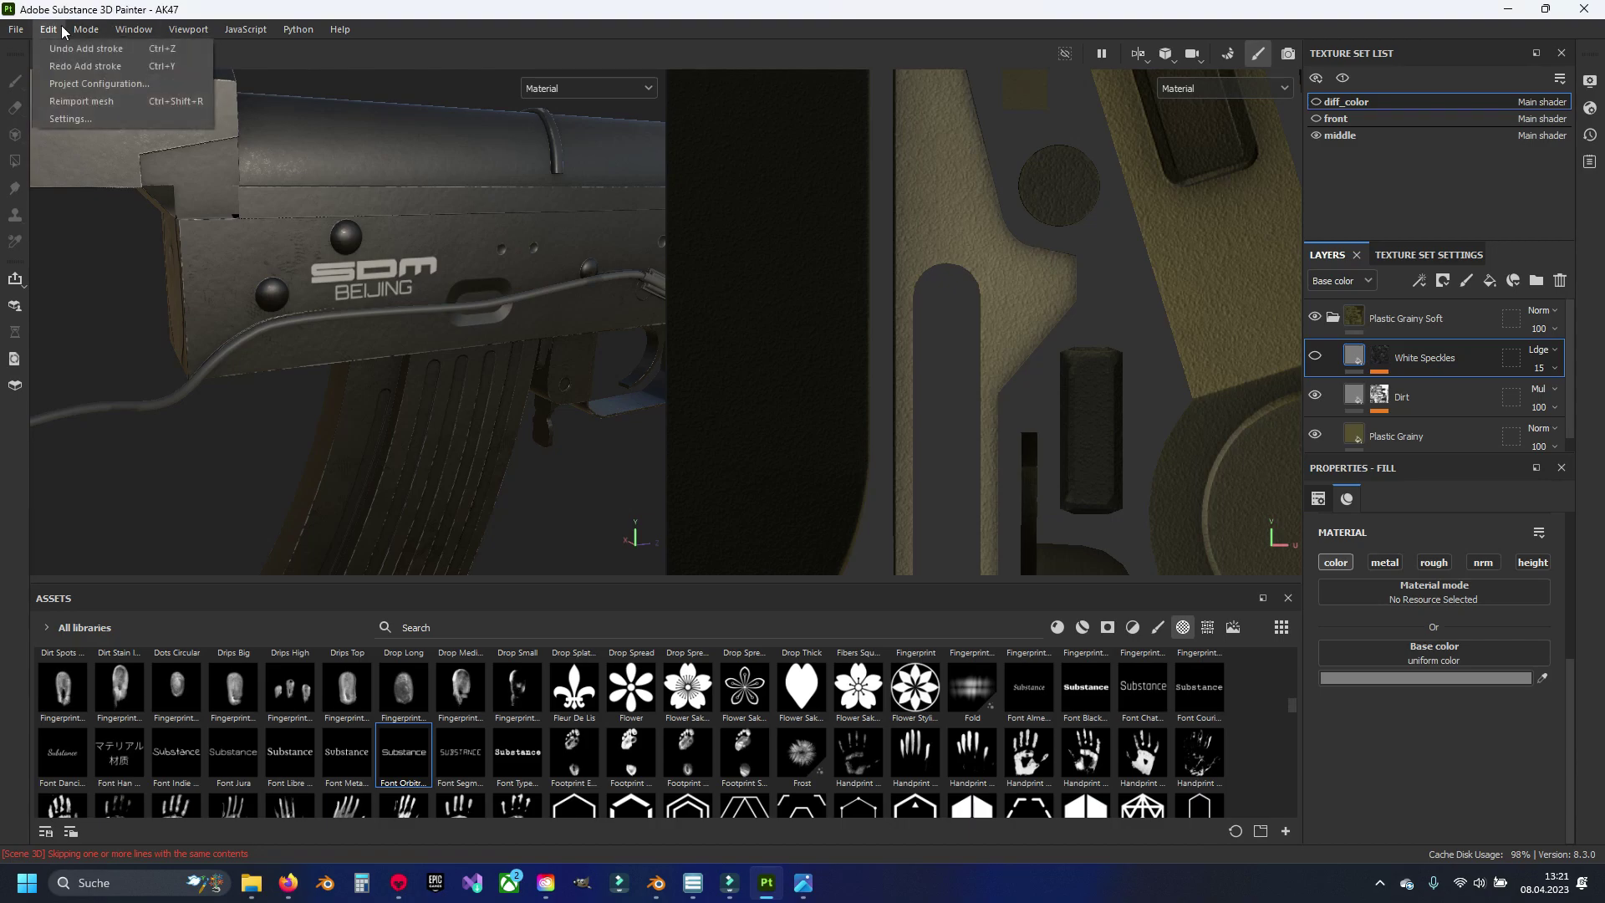
left_click(92, 86)
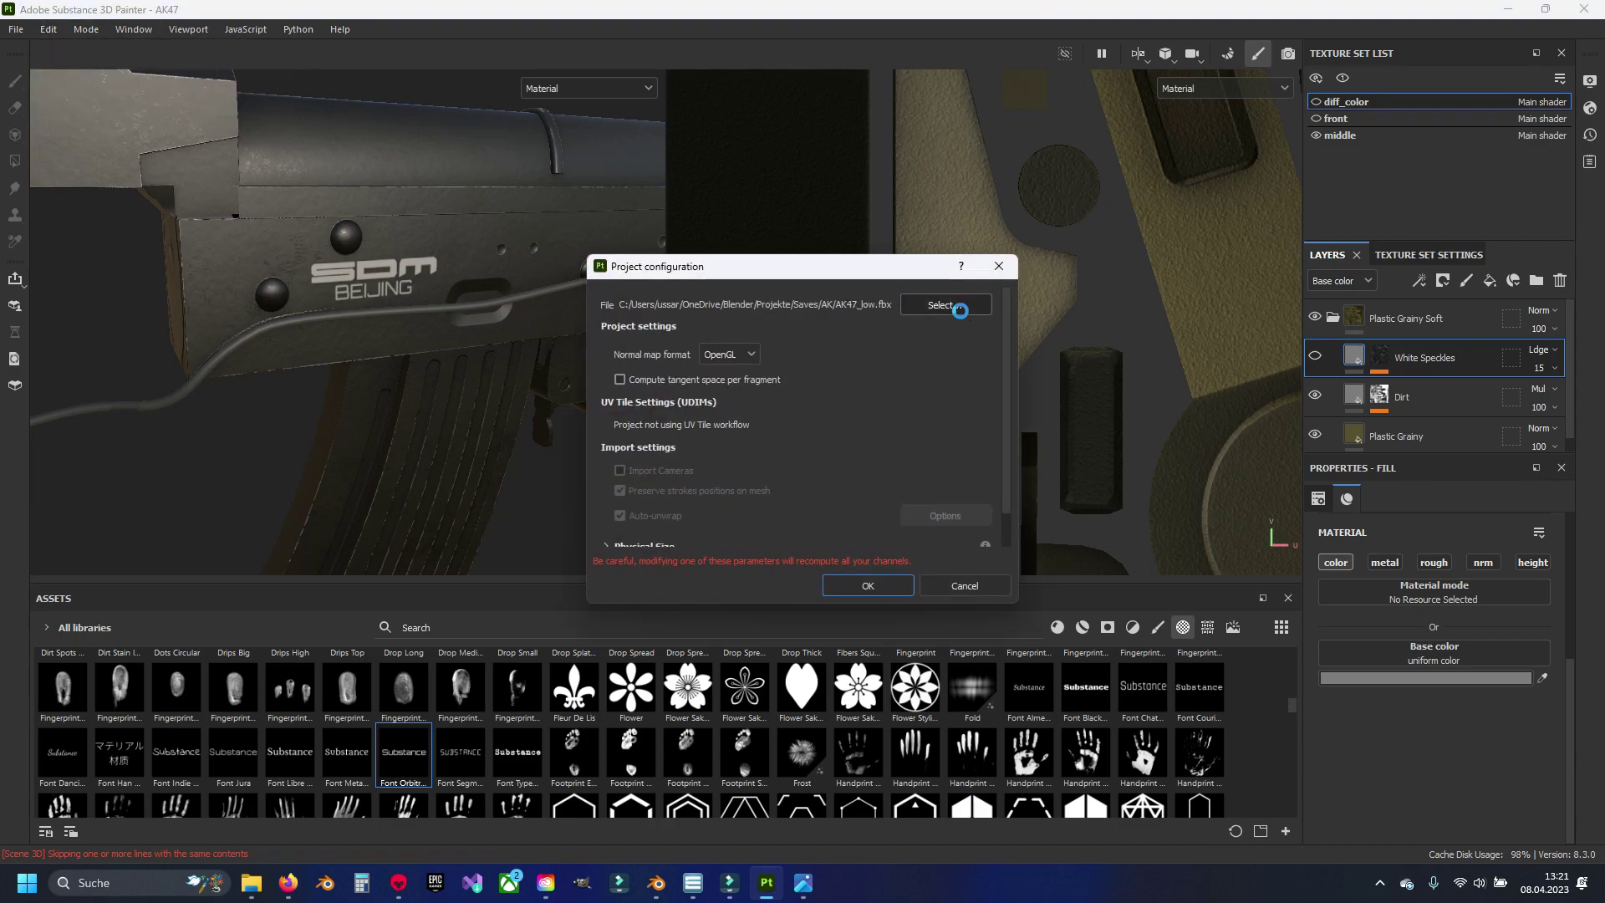
left_click(846, 503)
left_click(1207, 701)
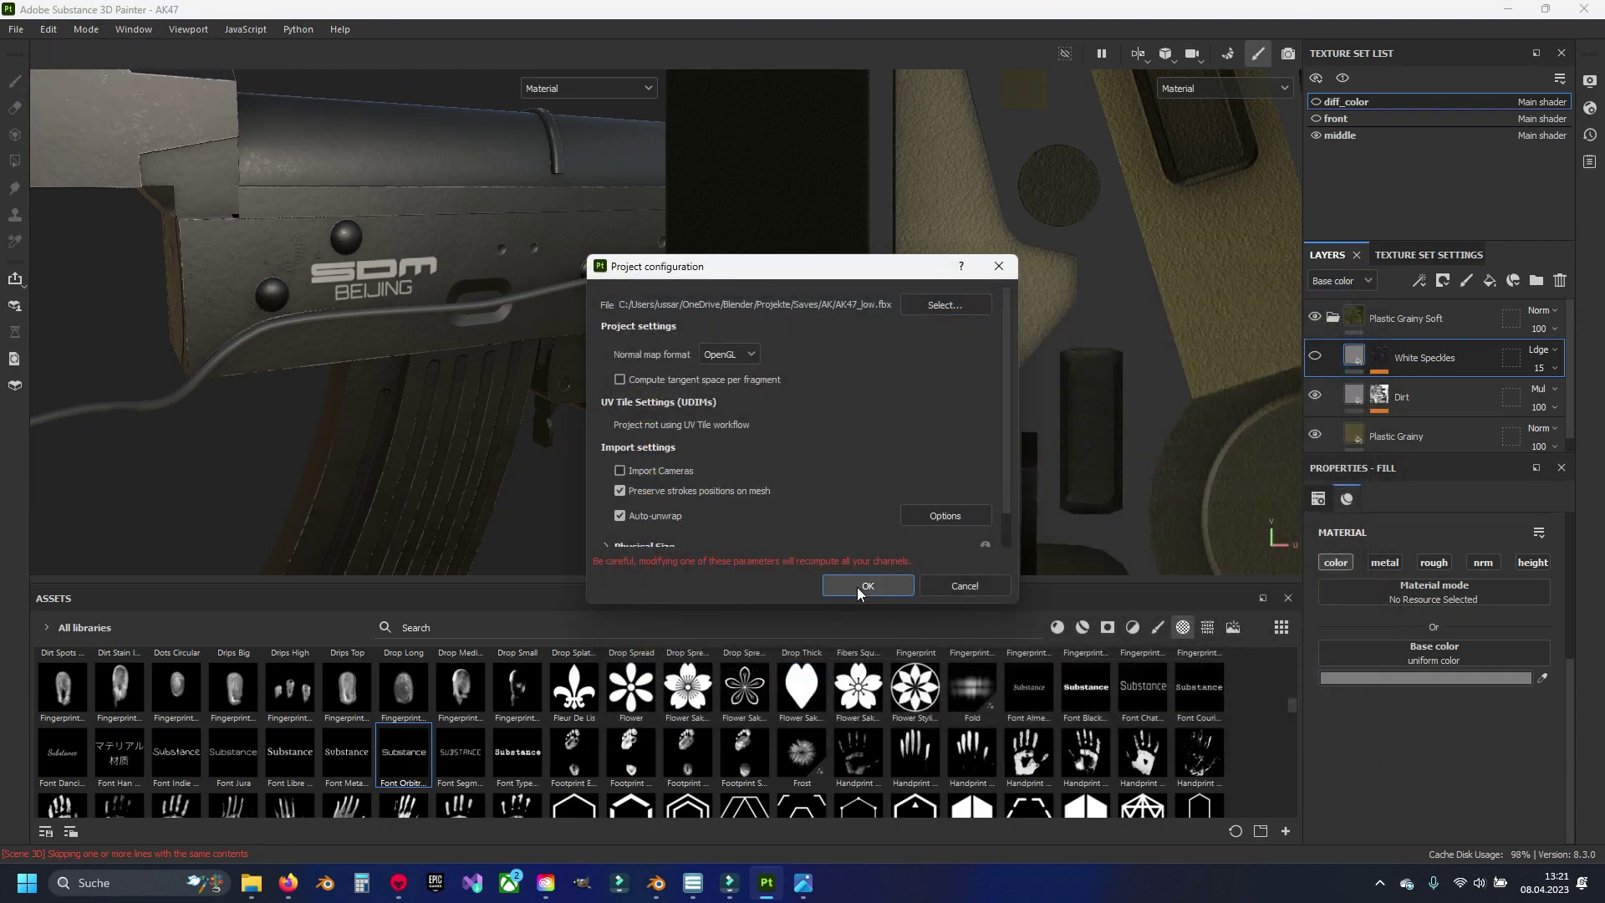
left_click(857, 588)
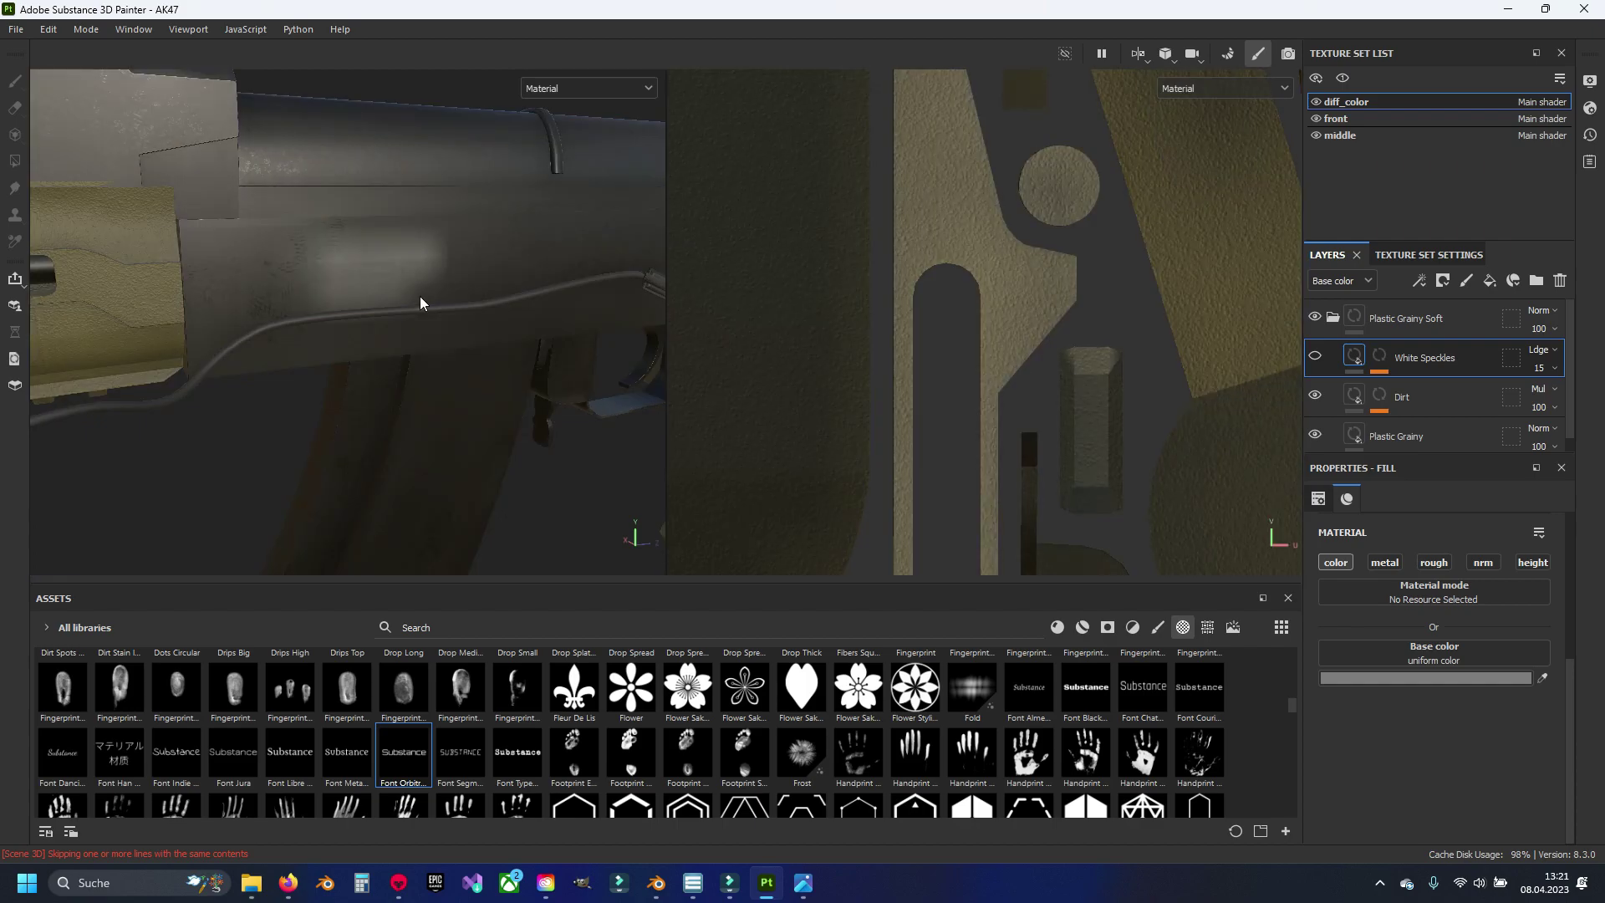
Step: Make the diff_color, front and middle texture sets all visible, then save the project
left_click(1318, 117)
scroll(383, 220, "down", 3)
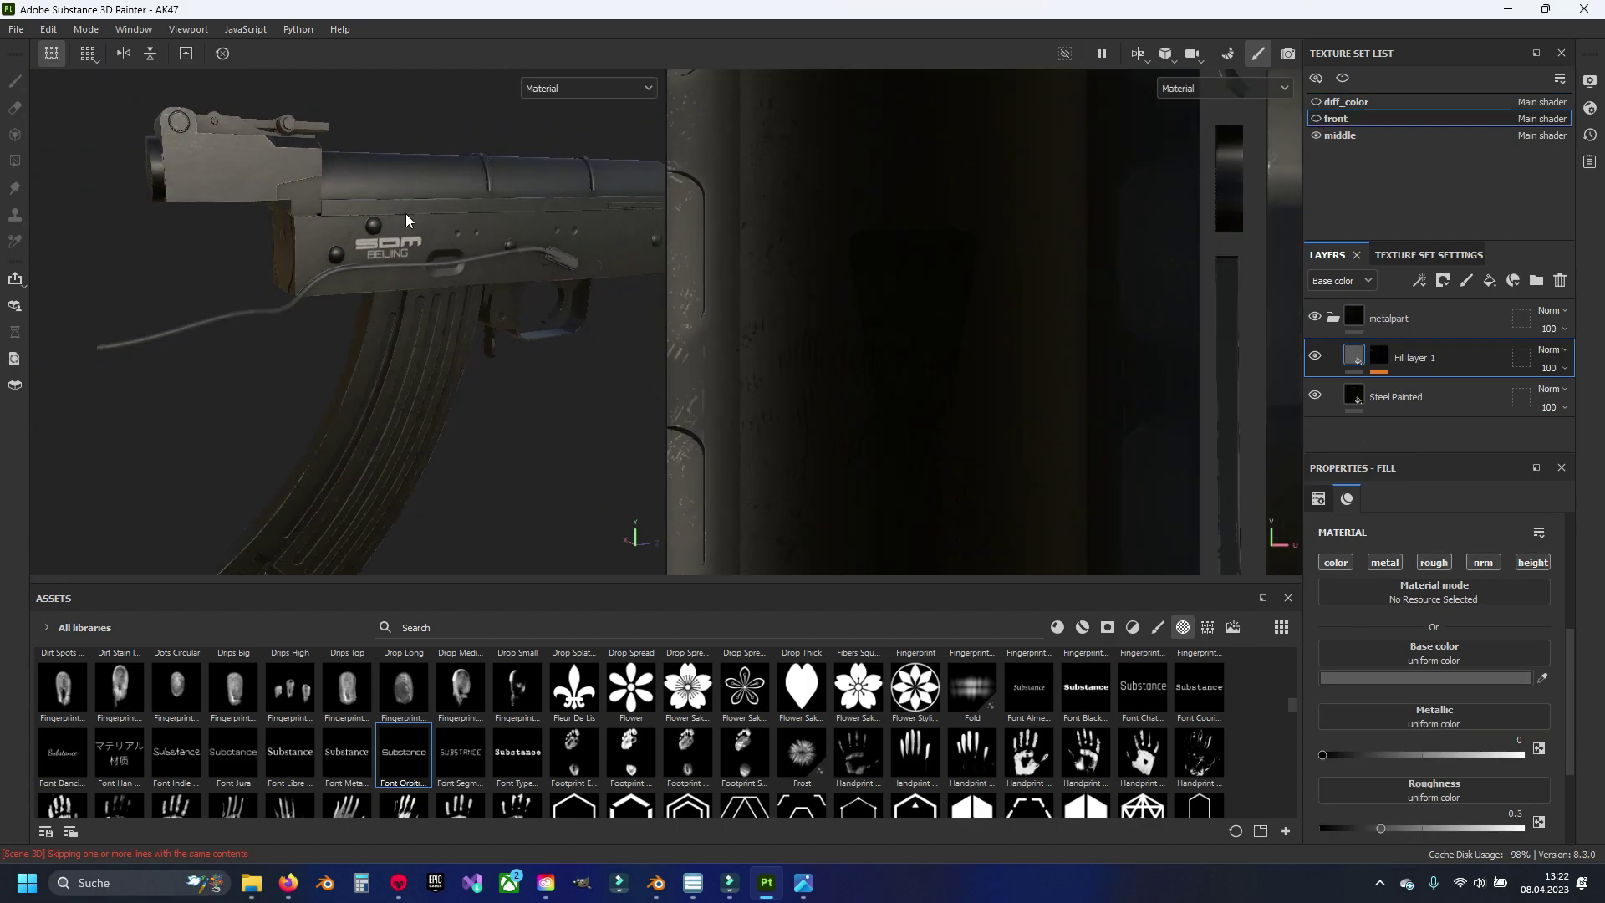
left_click(1317, 118)
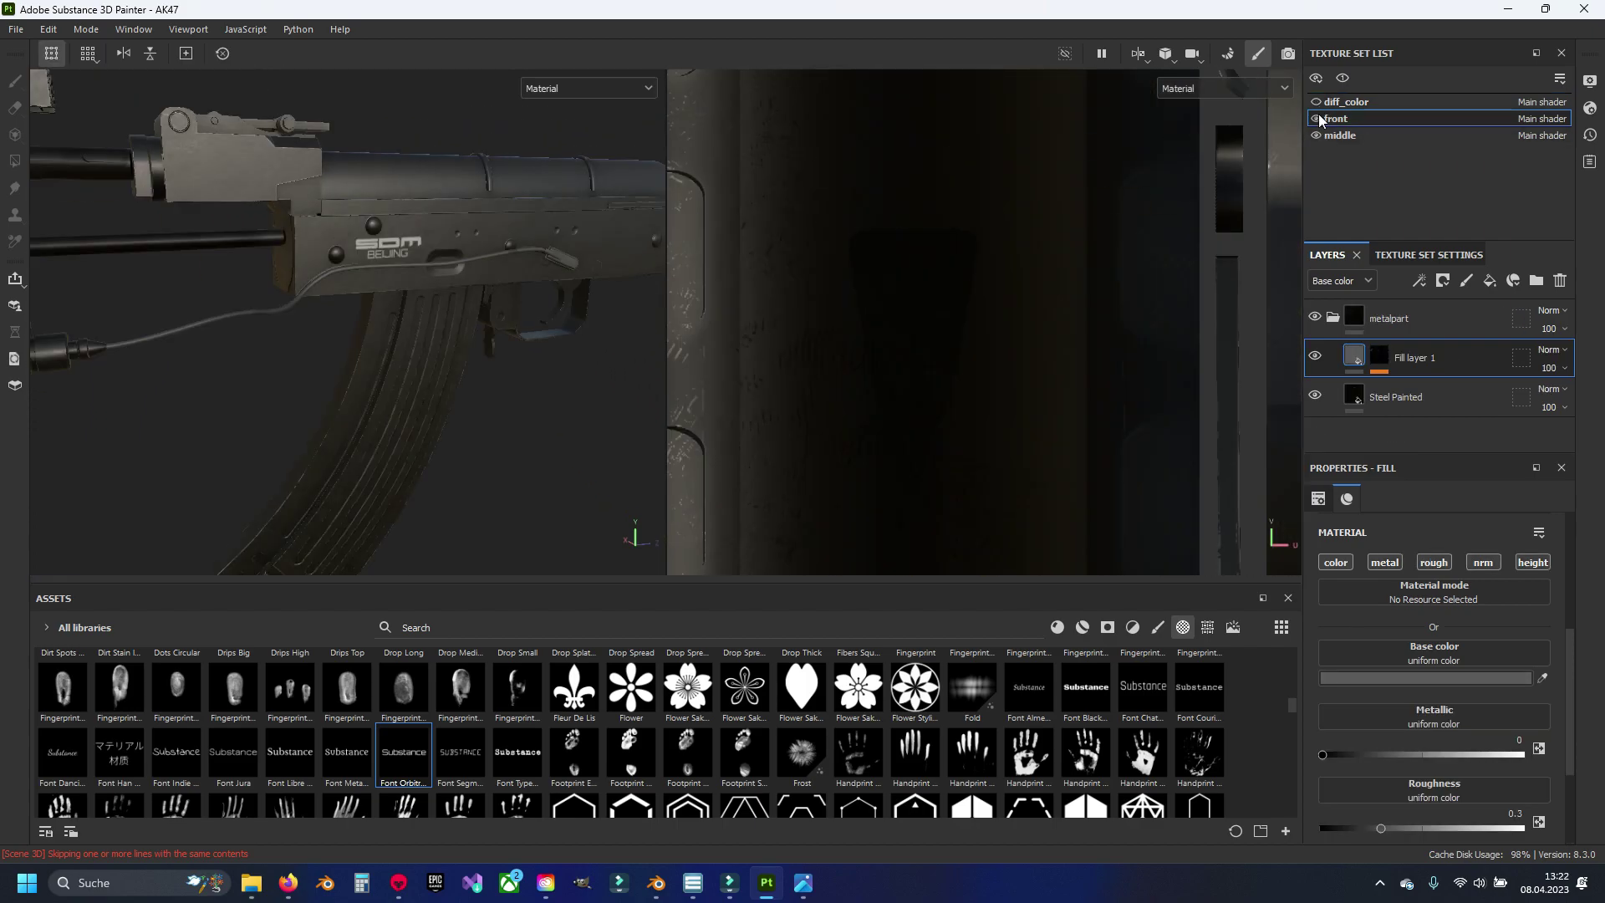
left_click(1317, 134)
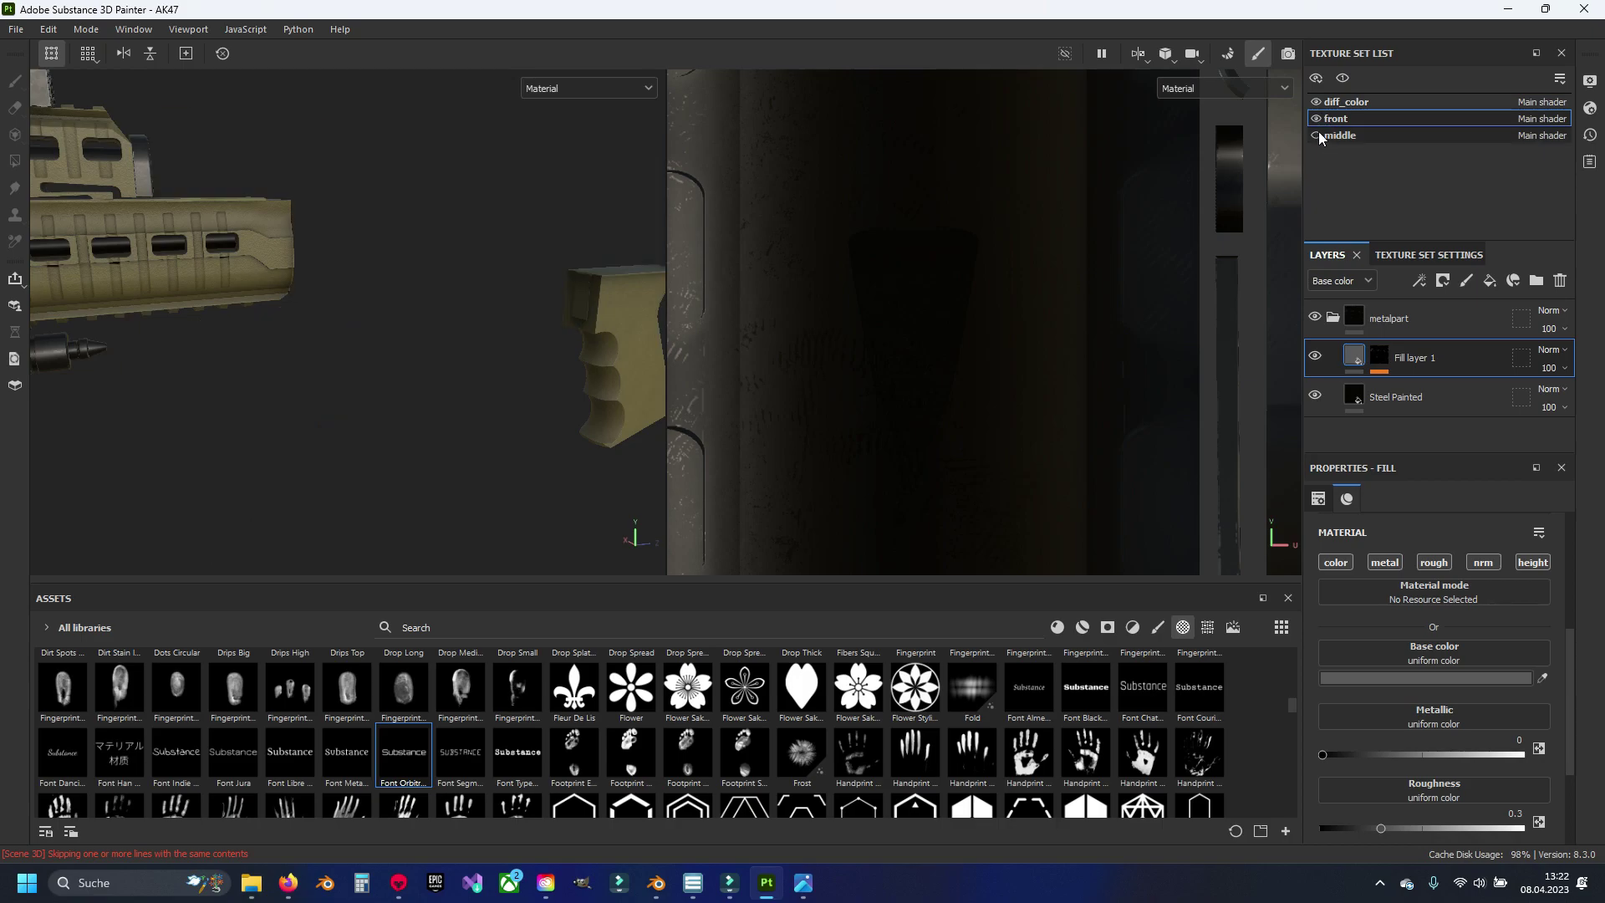
left_click(1317, 135)
scroll(459, 240, "up", 2)
scroll(460, 240, "up", 3)
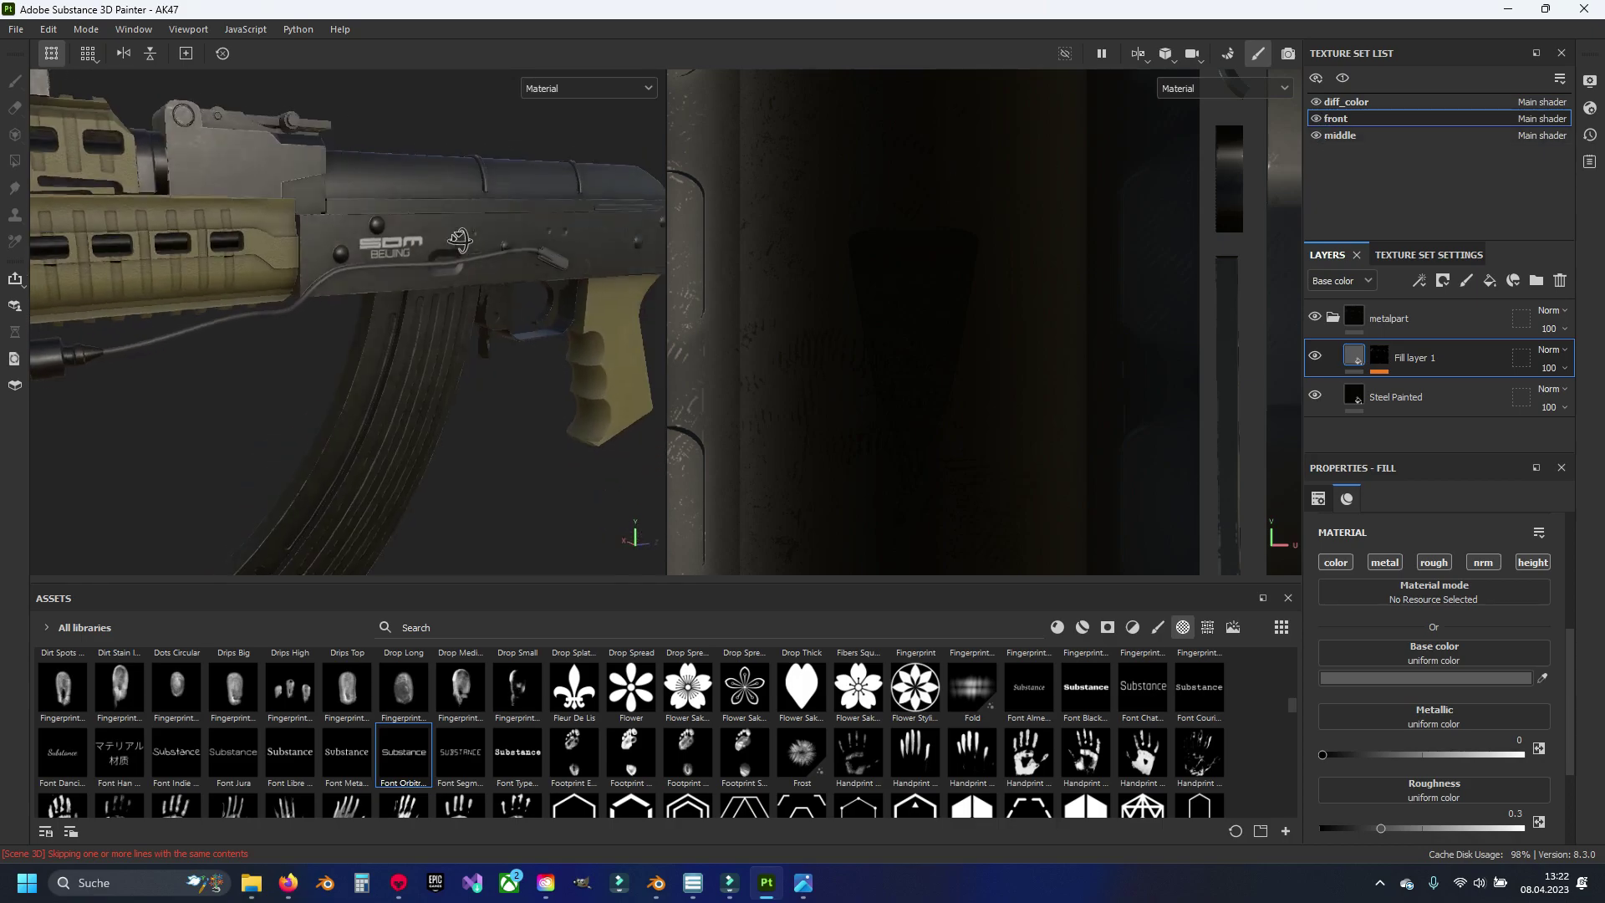
key("ctrl+s")
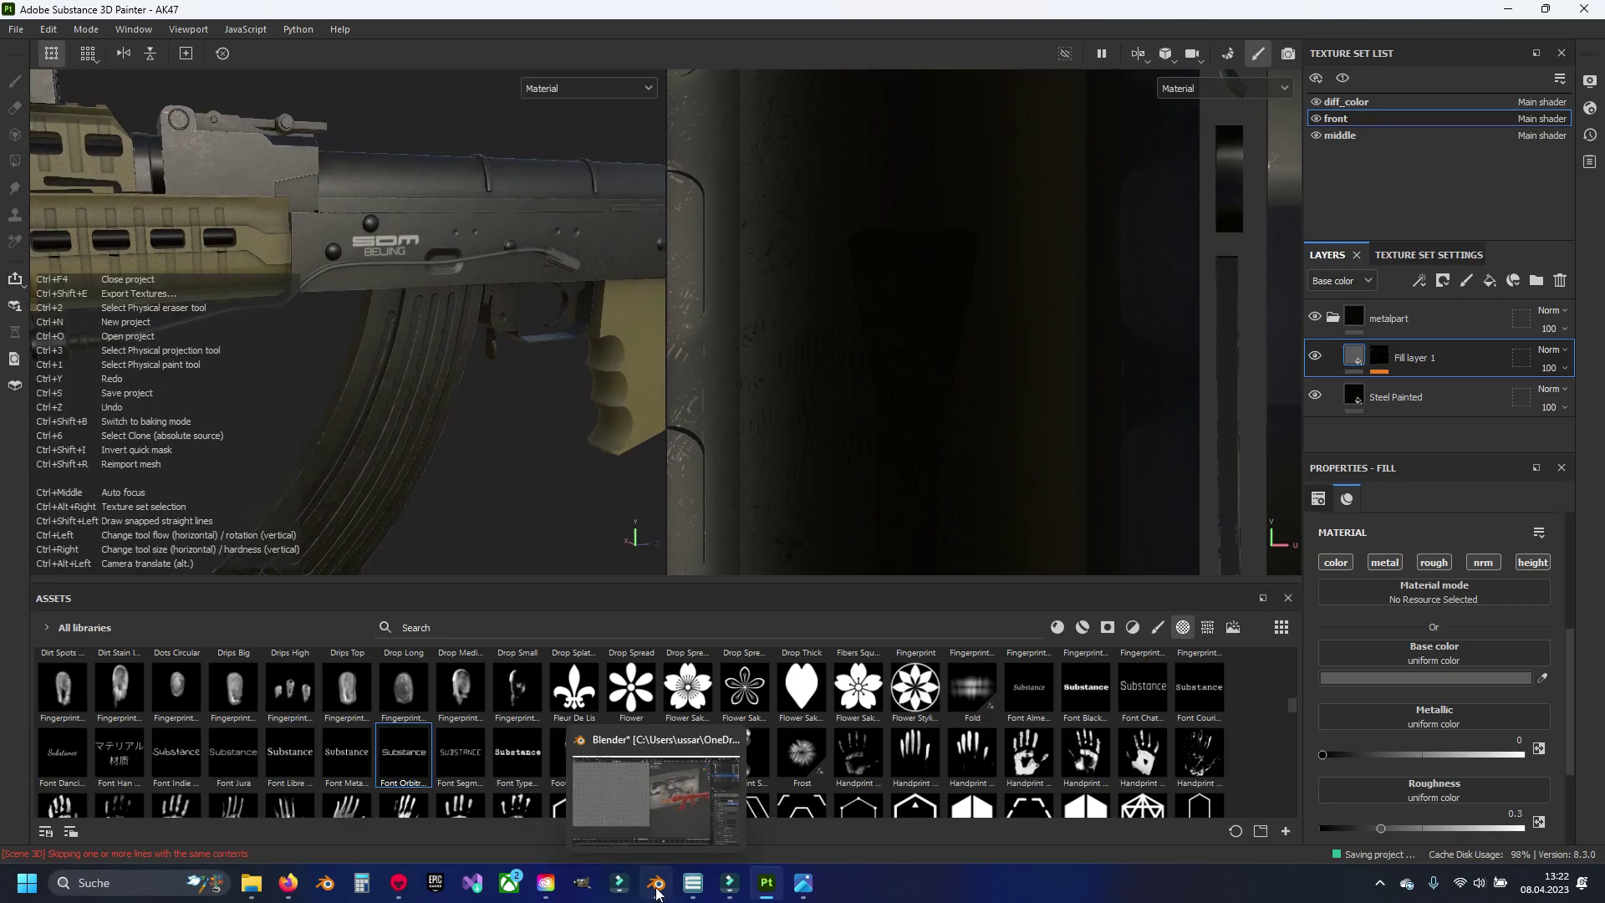
Step: In Blender, inspect the front part and its material, undoing a stray click and cancelling a trial move
left_click(657, 889)
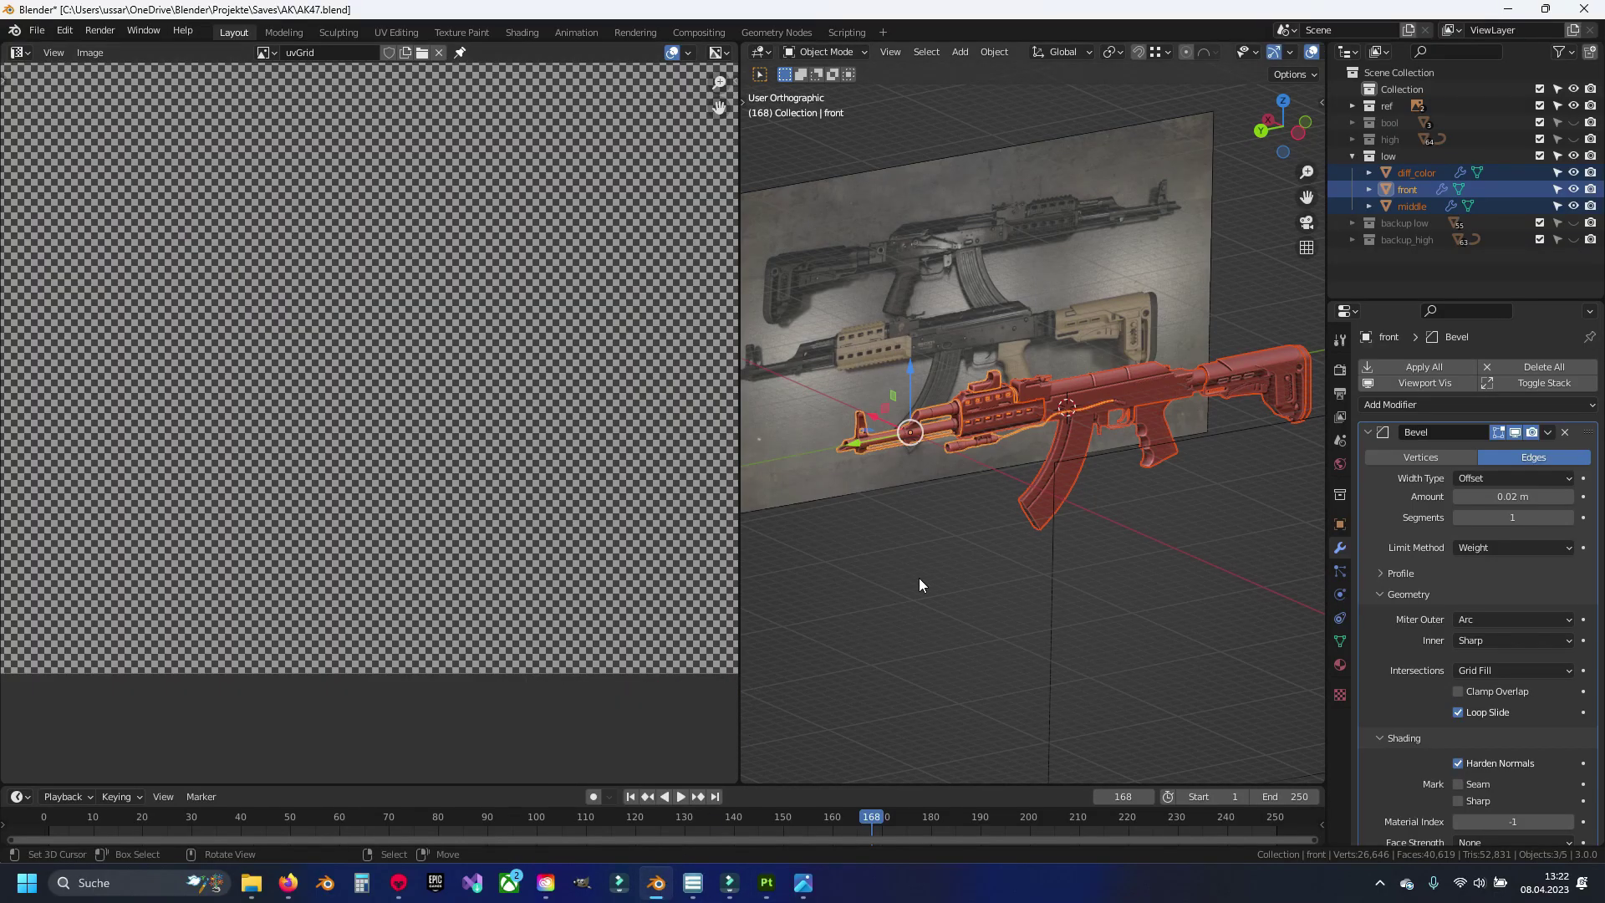
left_click(1011, 499)
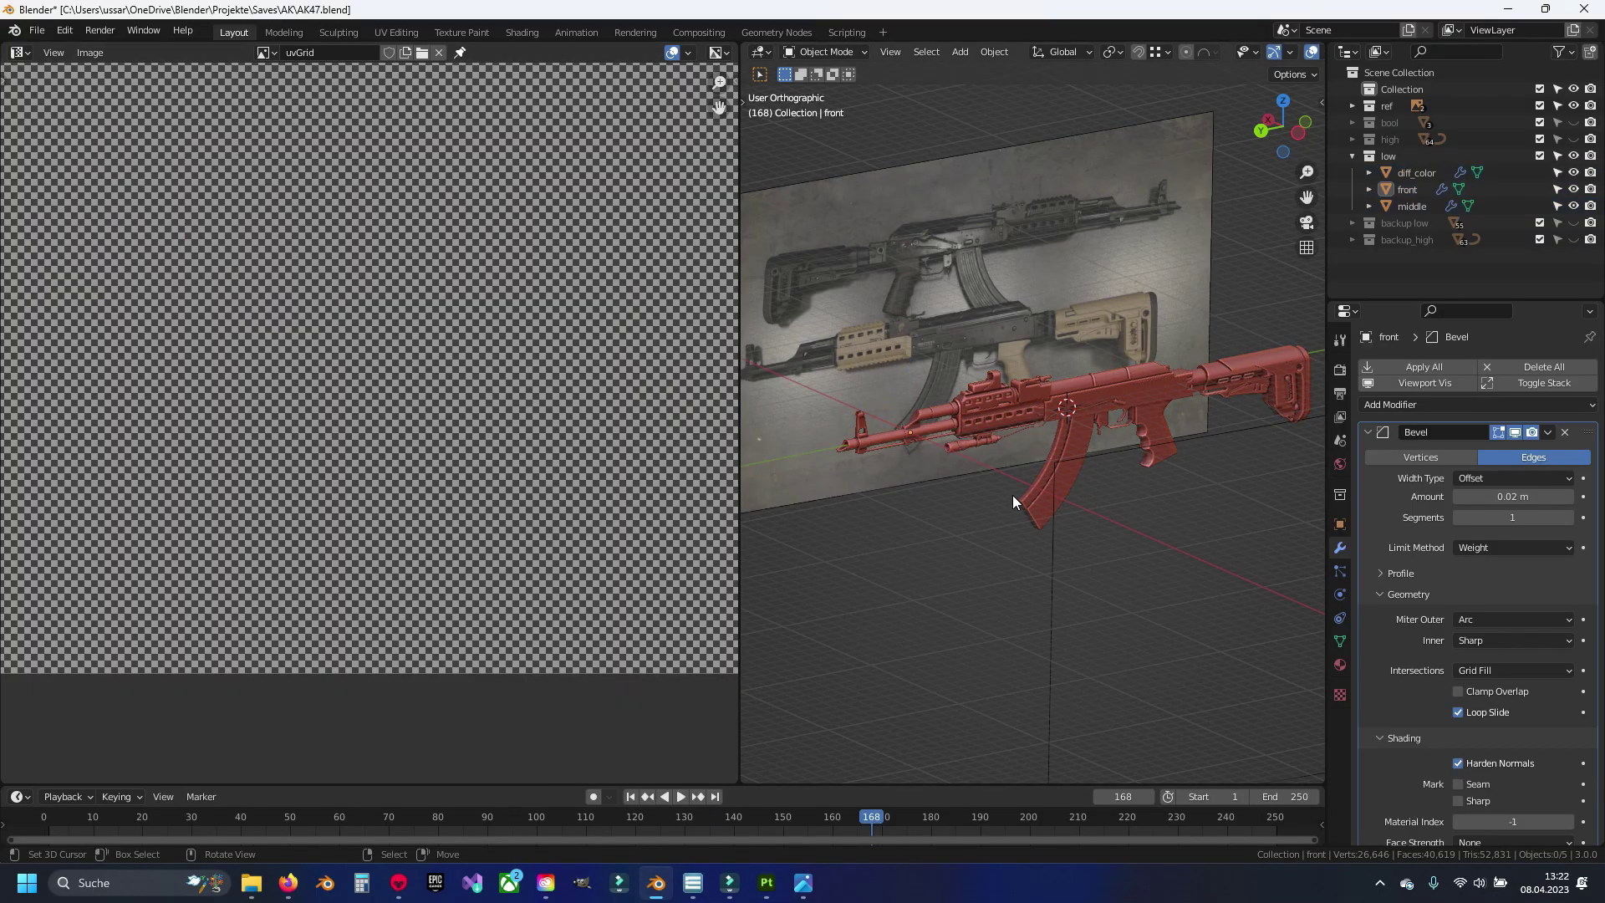
key("ctrl+z")
left_click(988, 445)
scroll(986, 443, "up", 2)
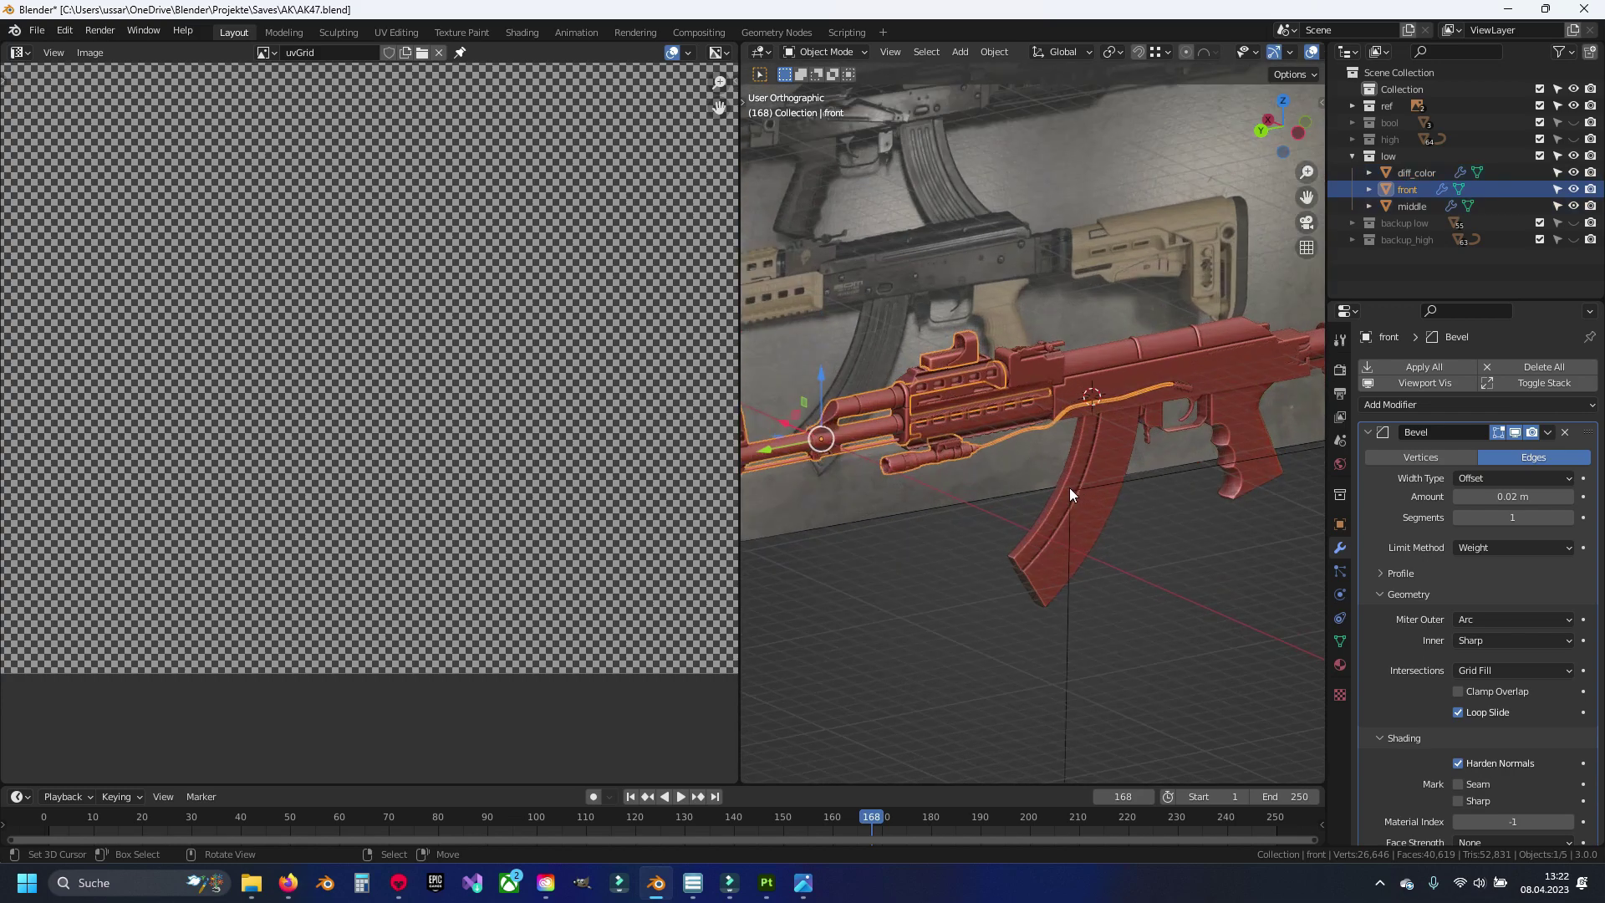
key("g")
key("Escape")
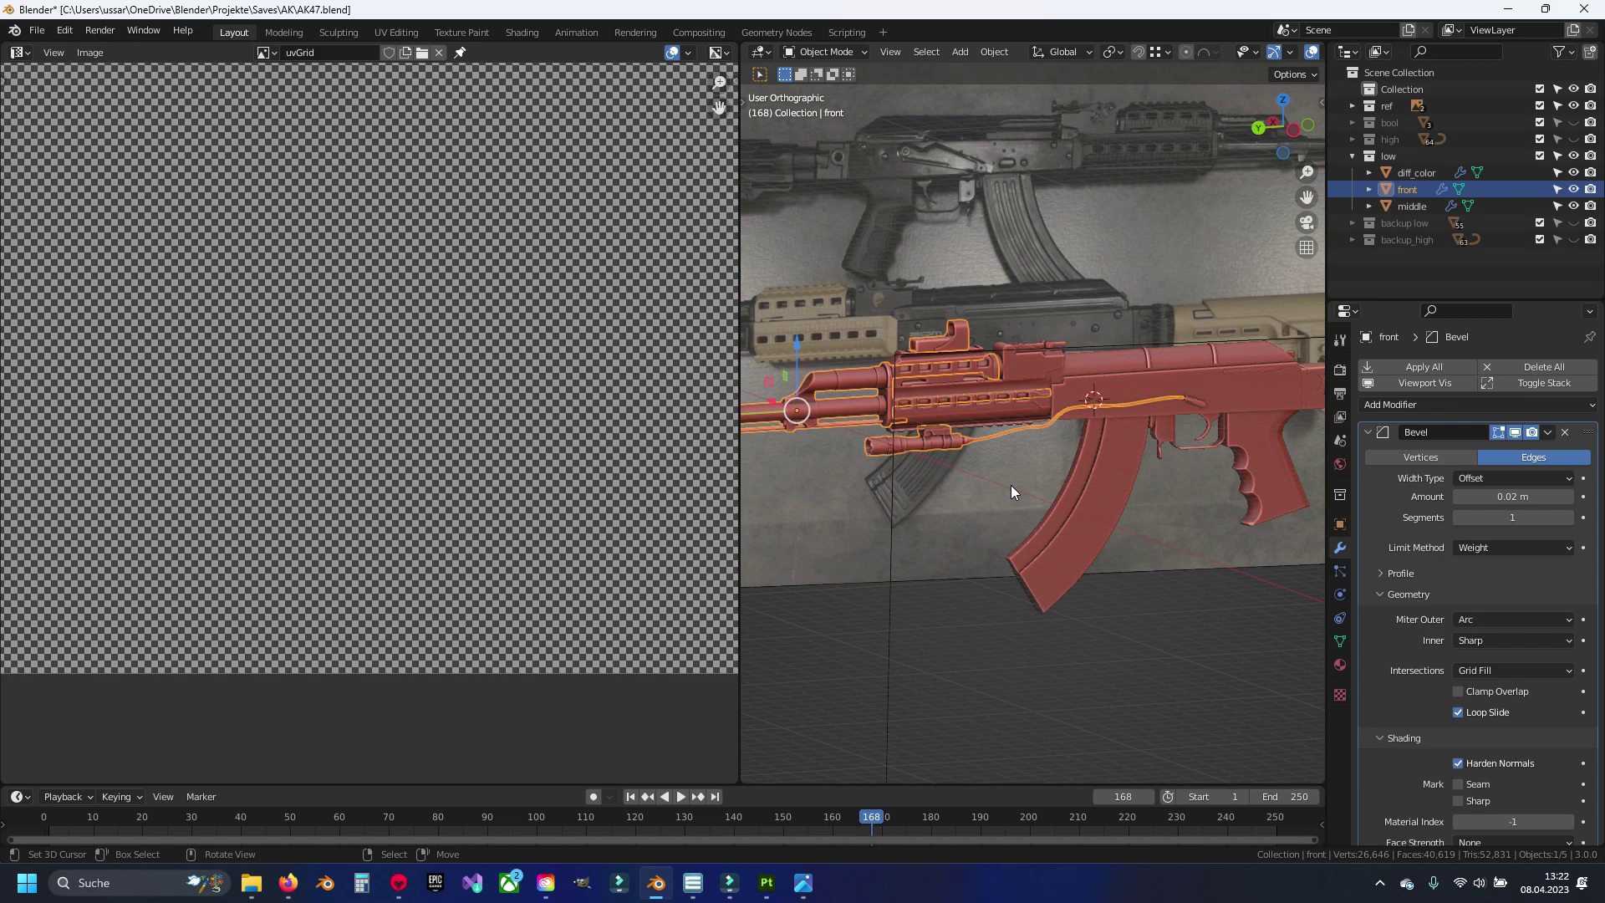
left_click(1338, 642)
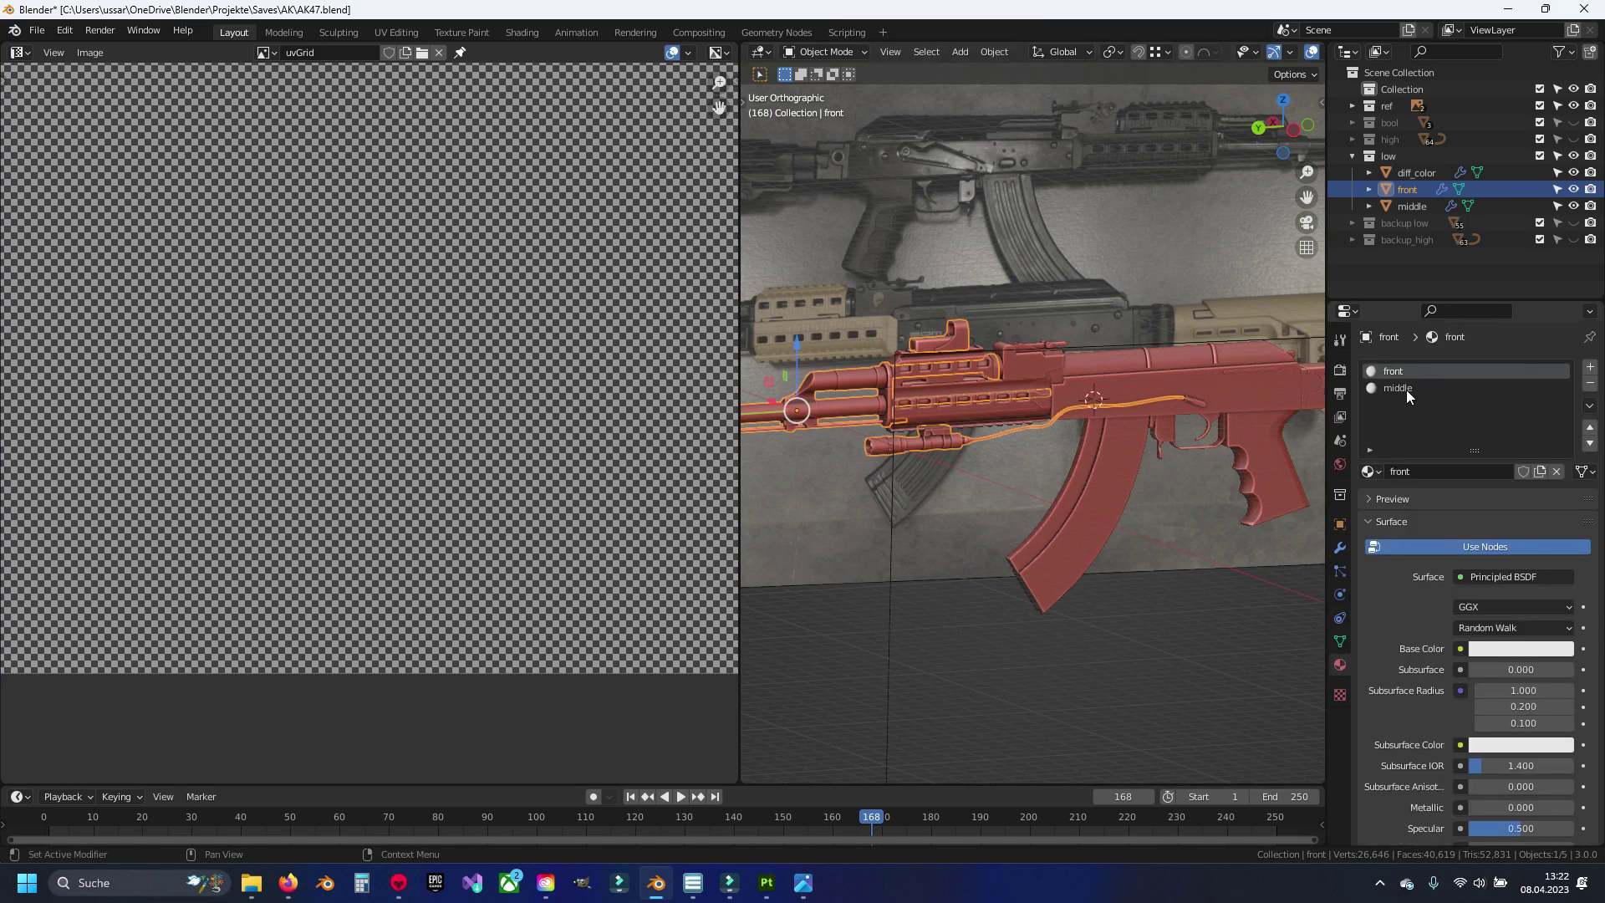
Step: Select diff_color, front and middle together and export them as AK47_low.fbx
left_click(1076, 357)
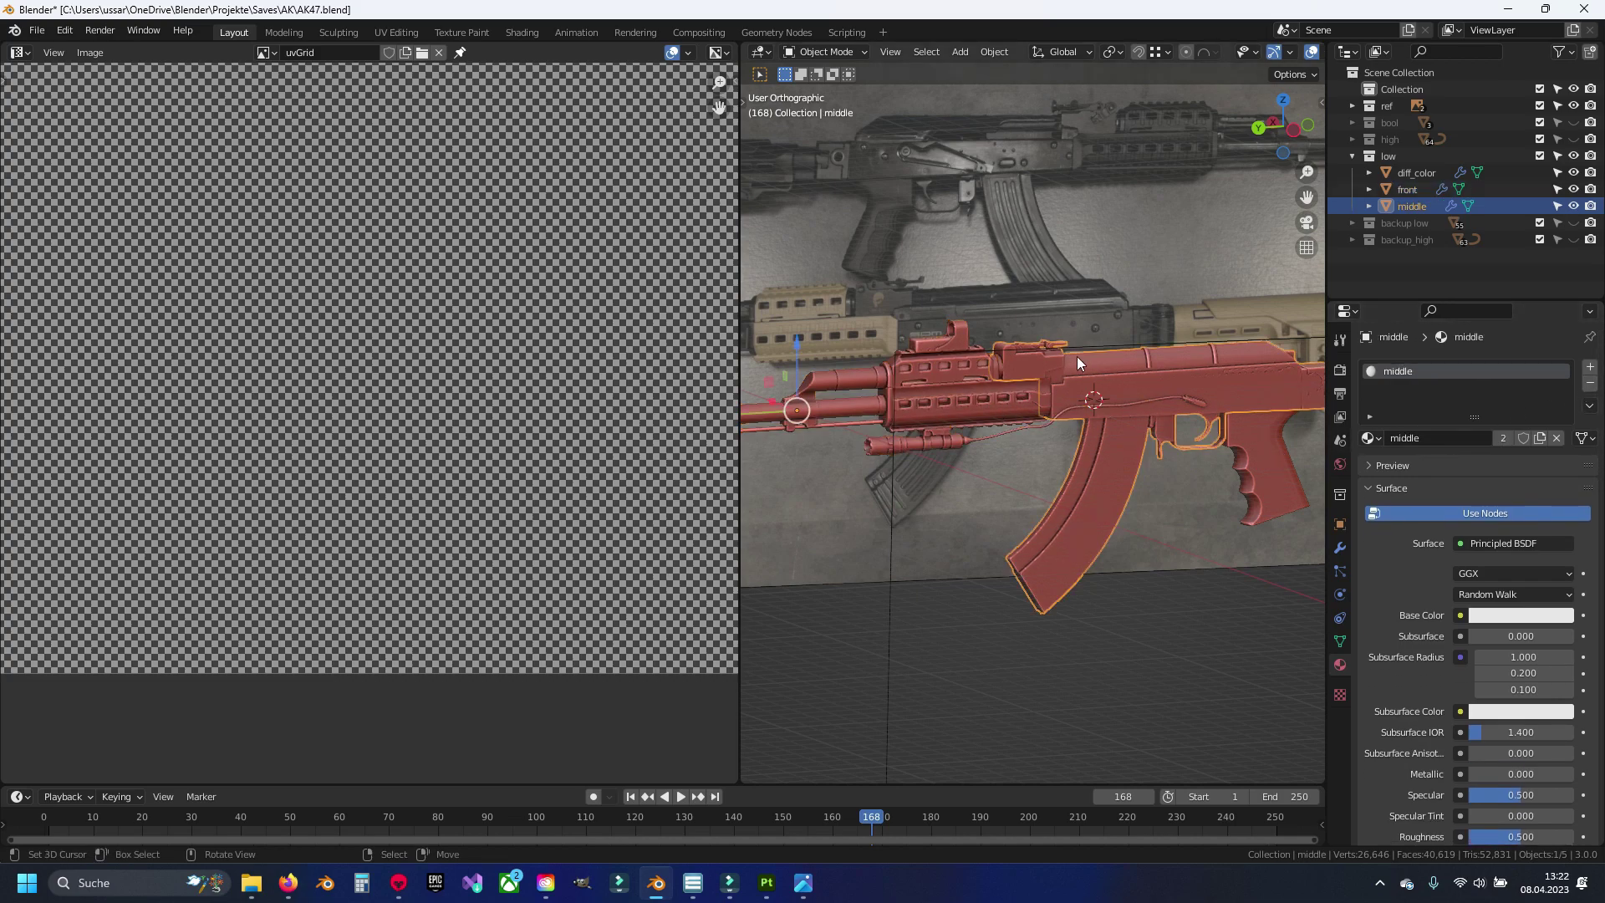
left_click(1222, 434)
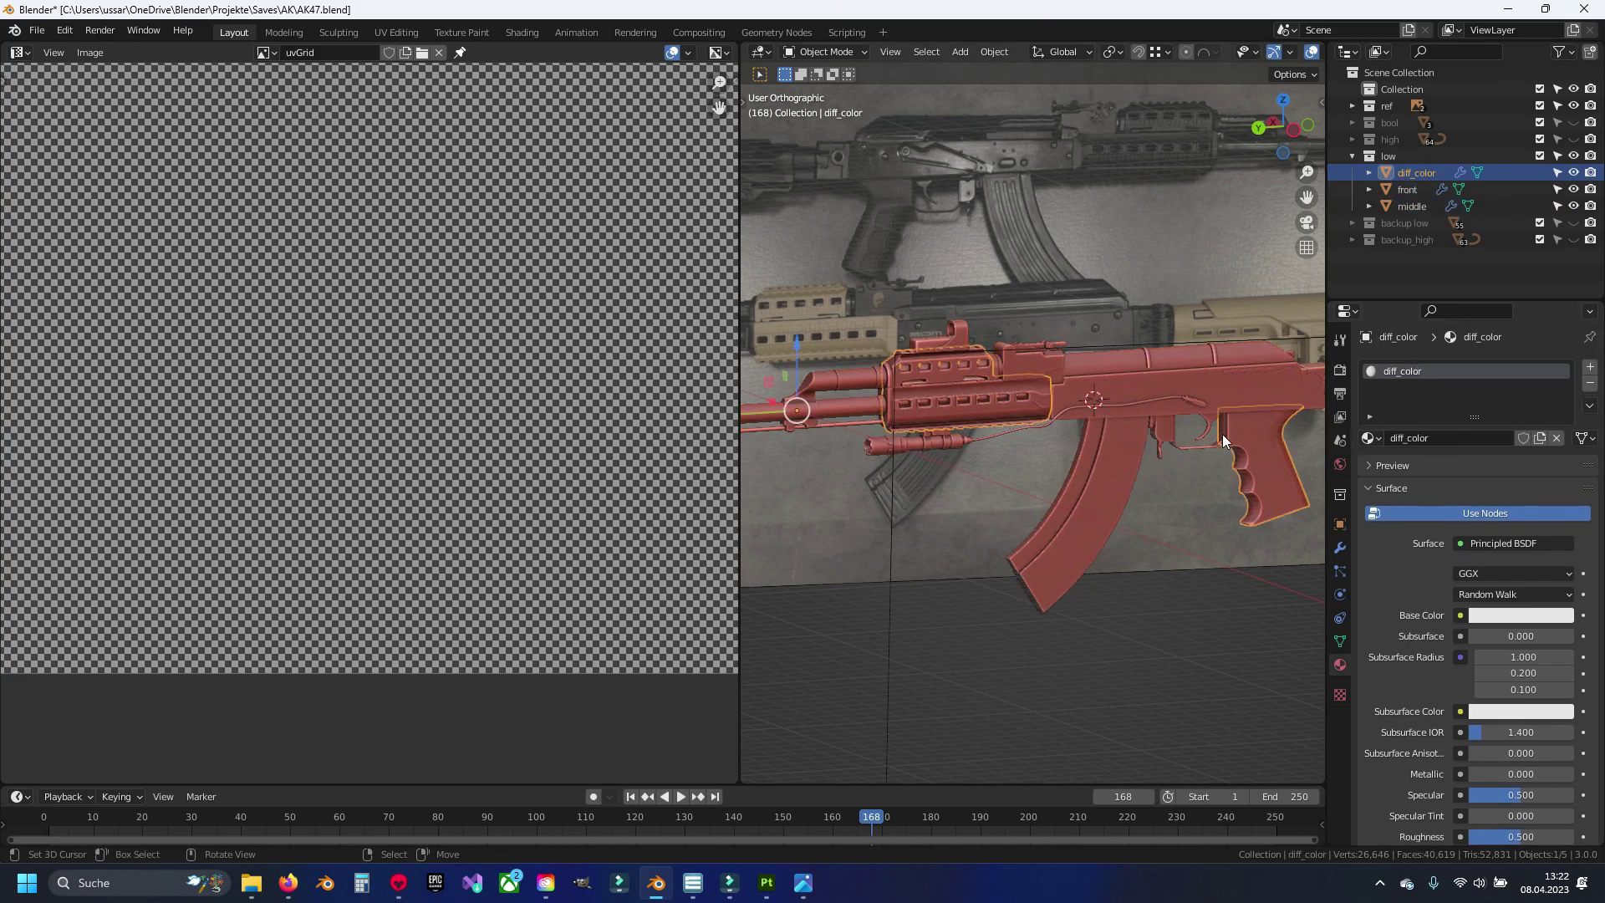
left_click_drag(930, 399, 1009, 458)
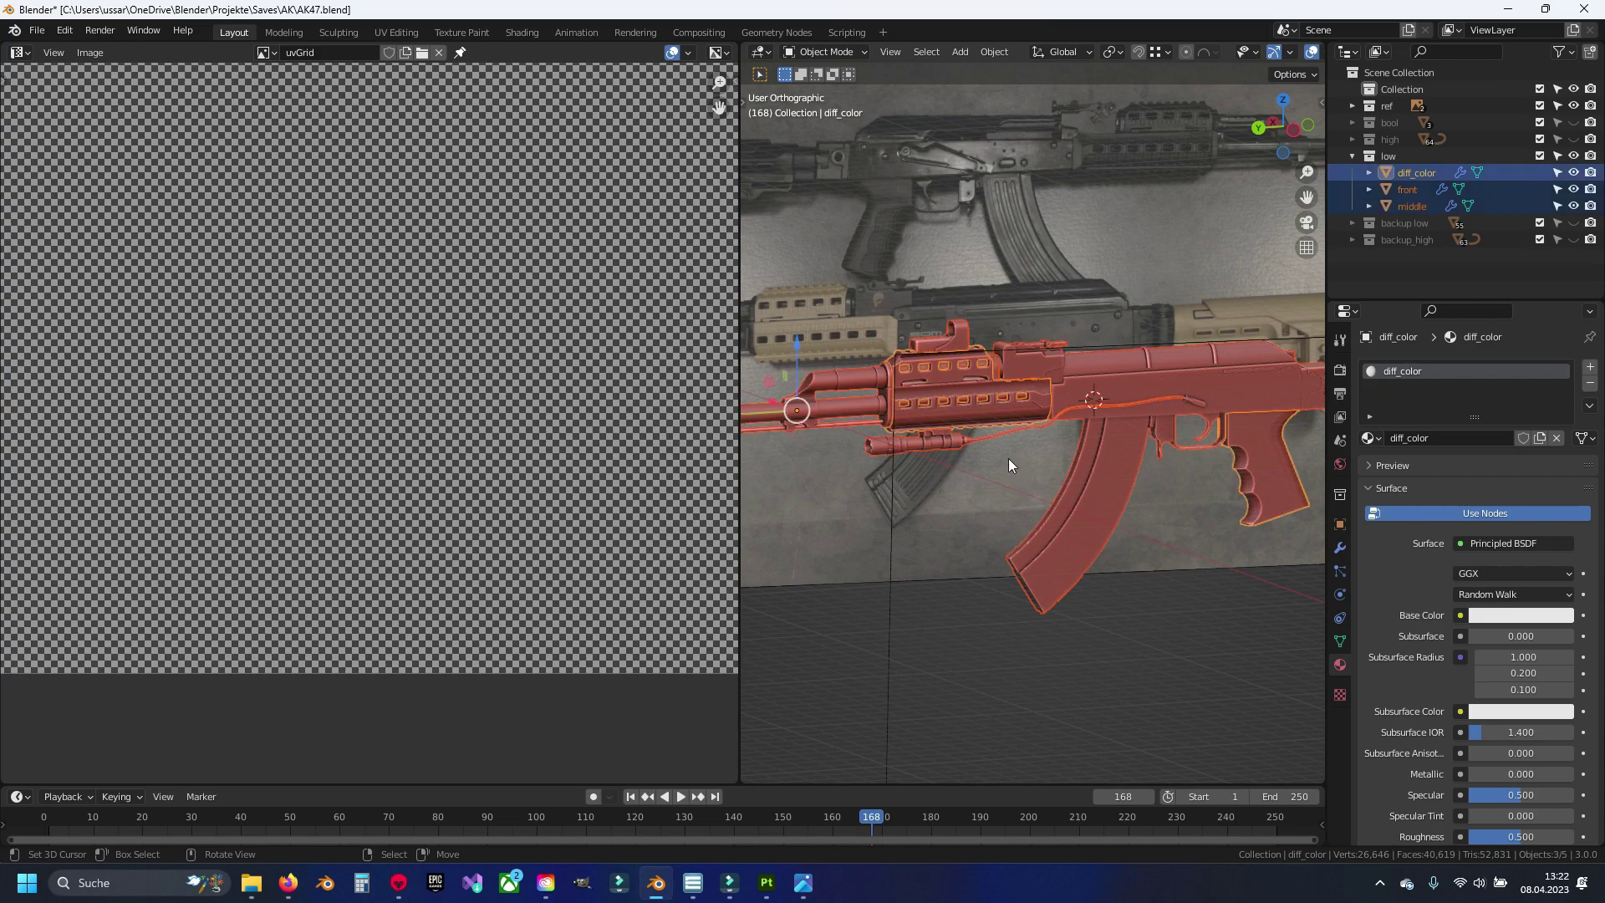
left_click(37, 30)
mouse_move(64, 273)
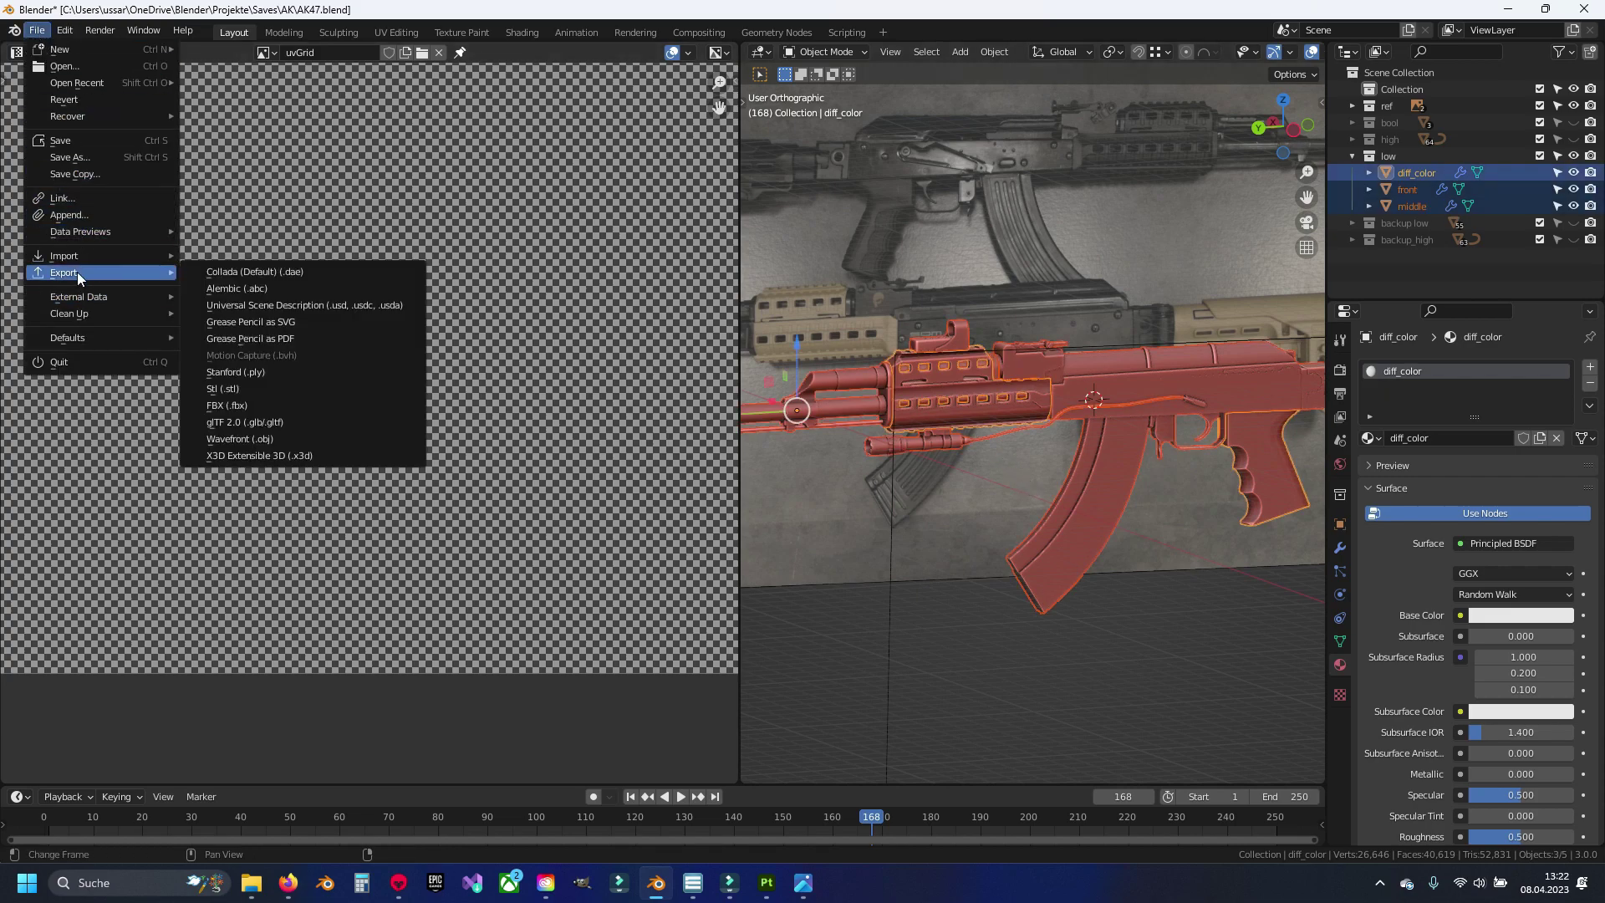
left_click(228, 407)
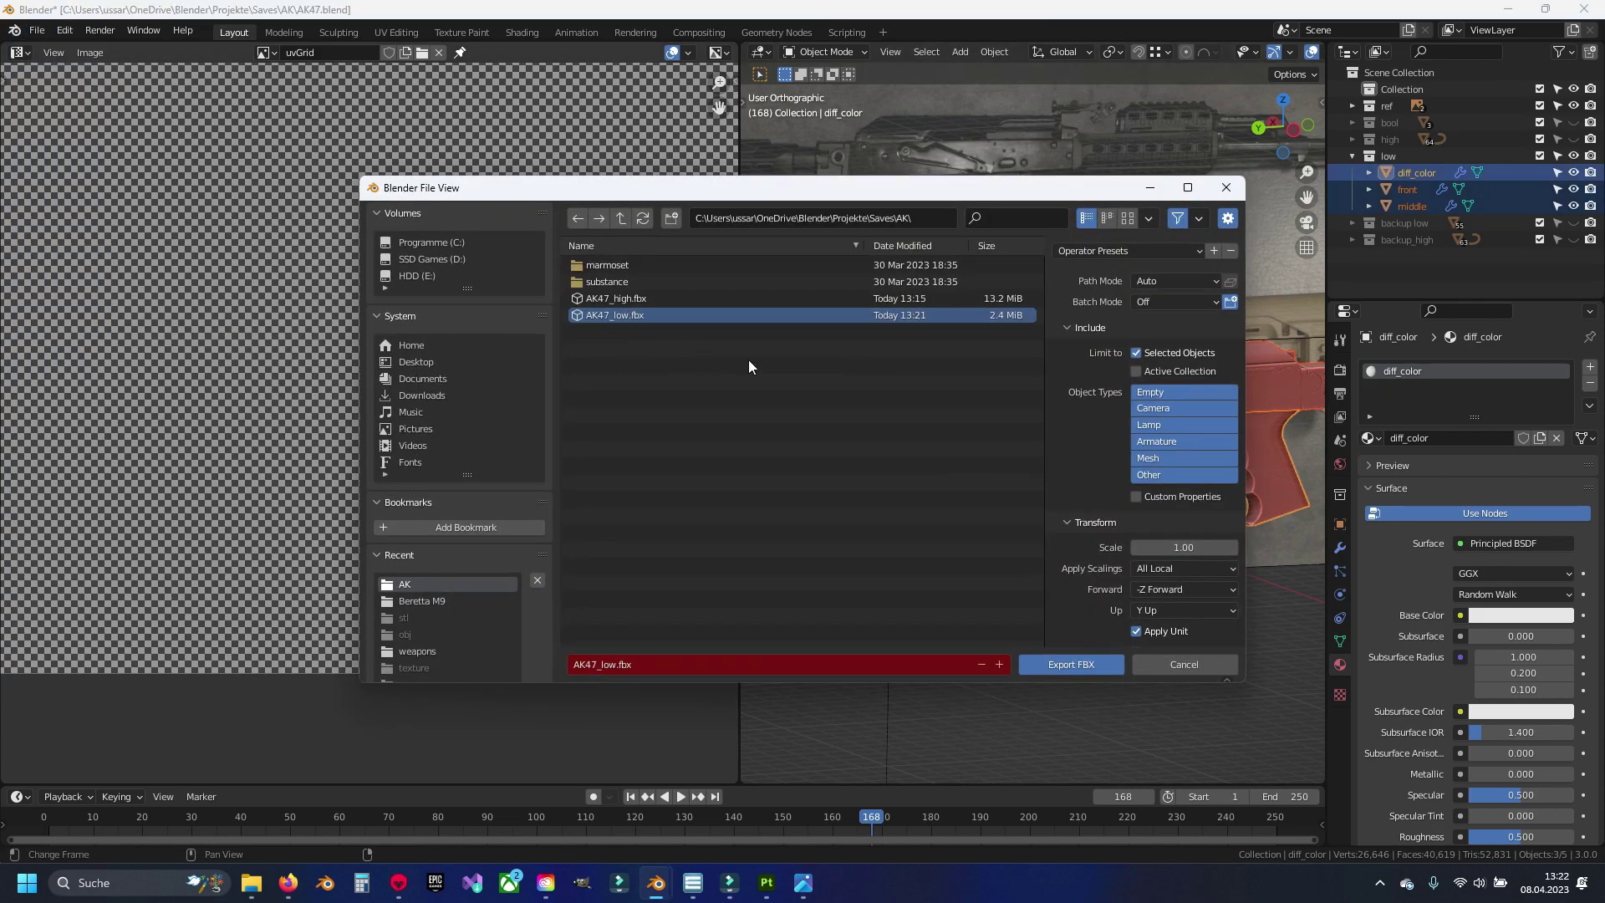
left_click(1045, 665)
mouse_move(766, 882)
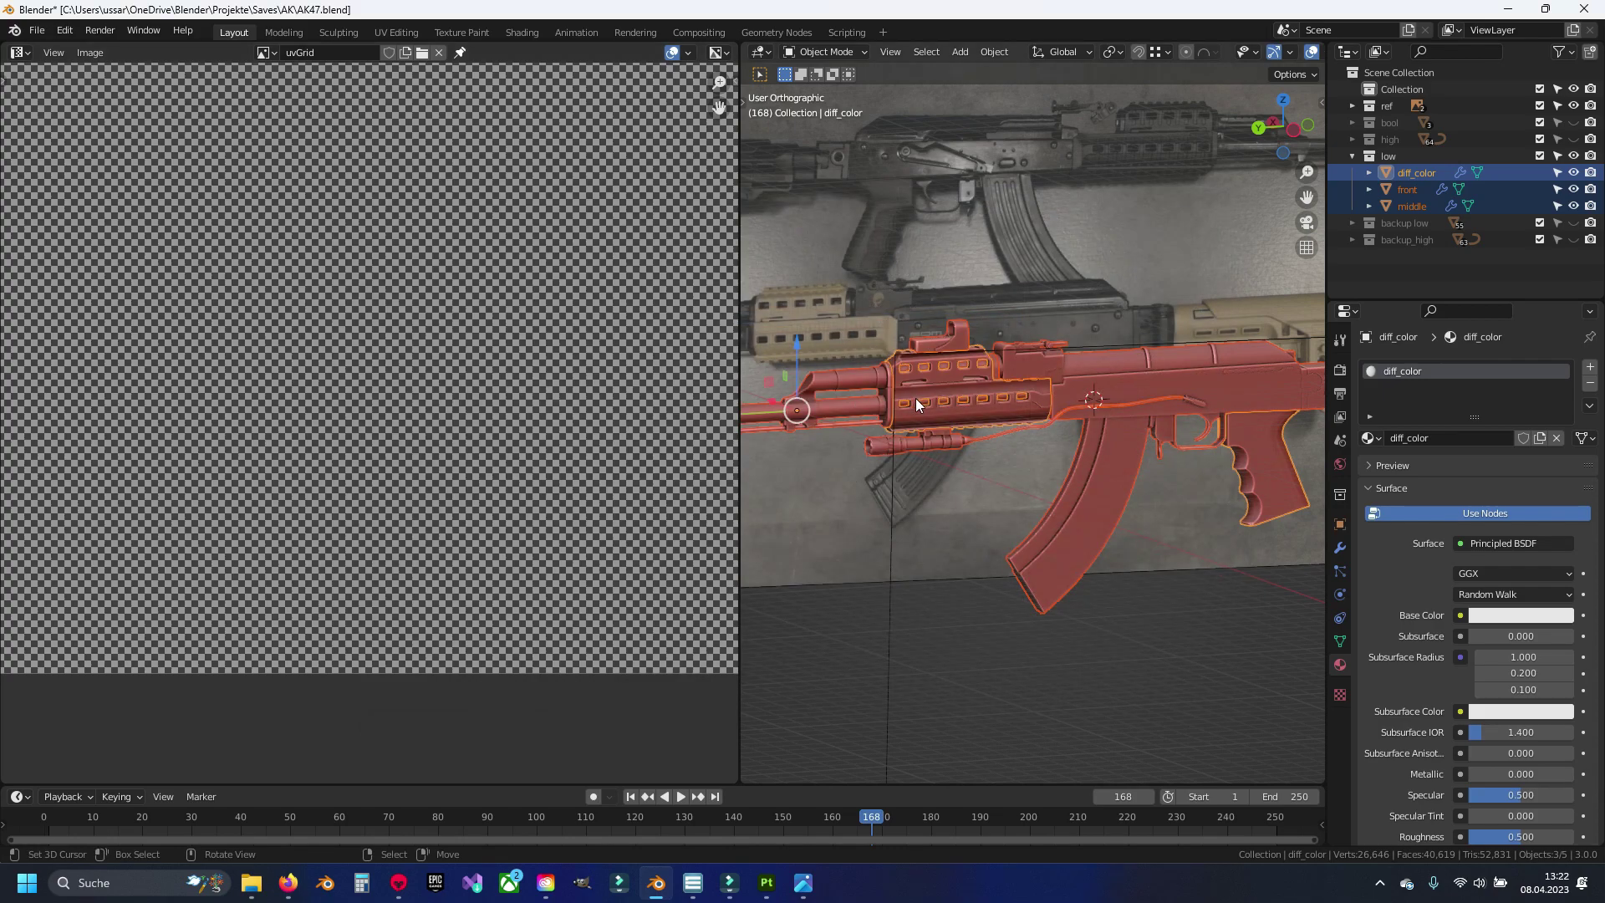
Step: Reload the Painter project's mesh from the new AK47_low.fbx
left_click(764, 894)
left_click(37, 31)
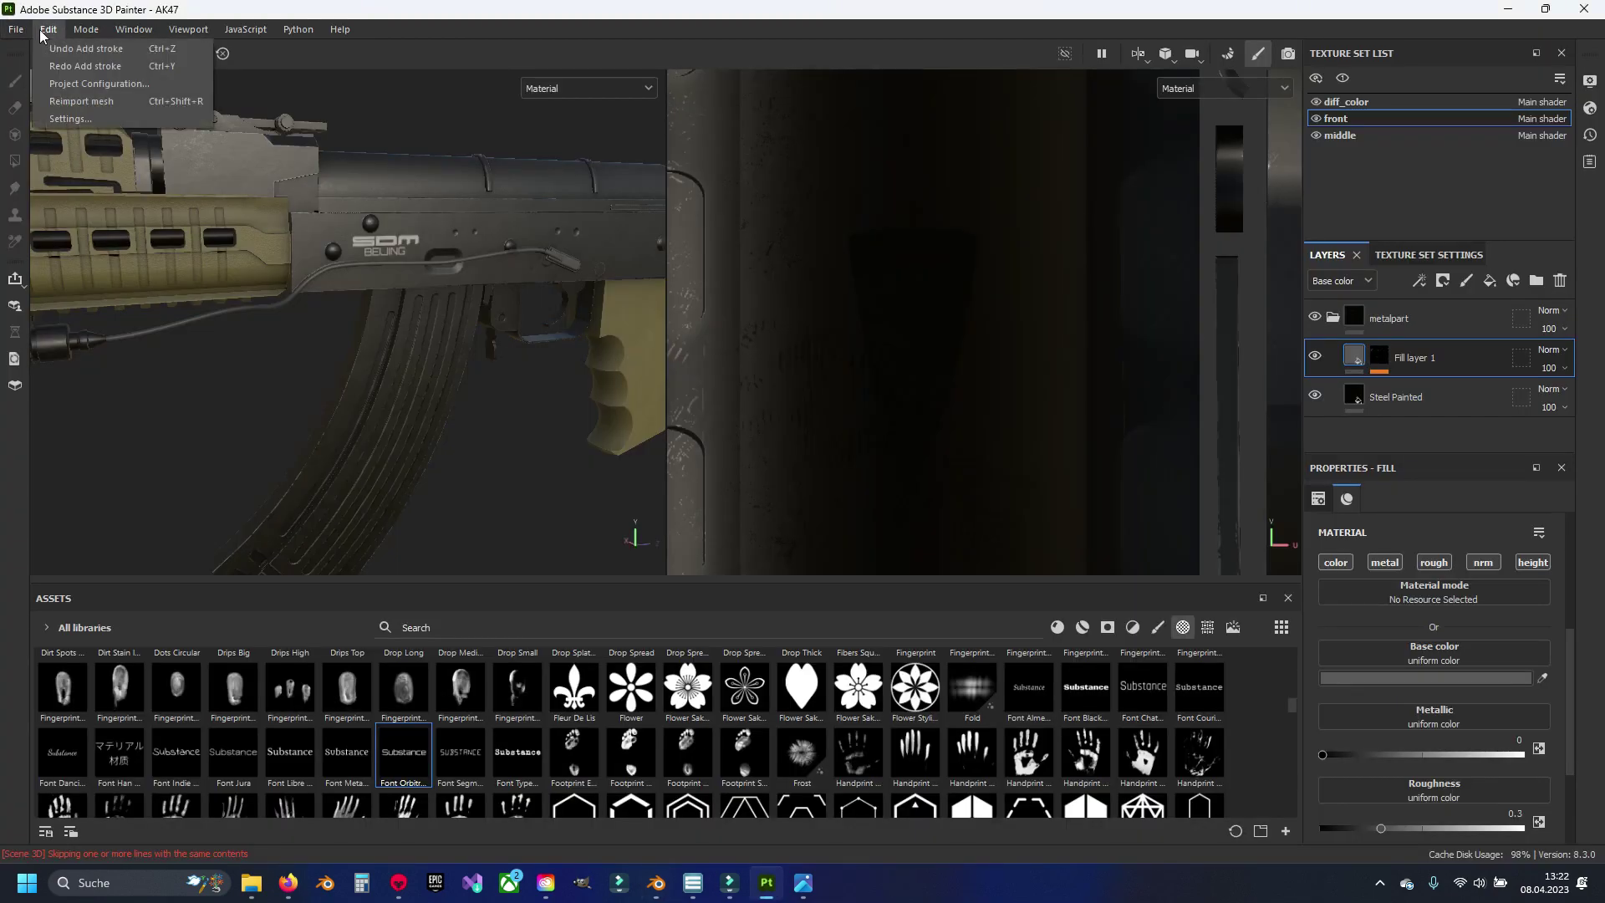
left_click(75, 84)
left_click(945, 304)
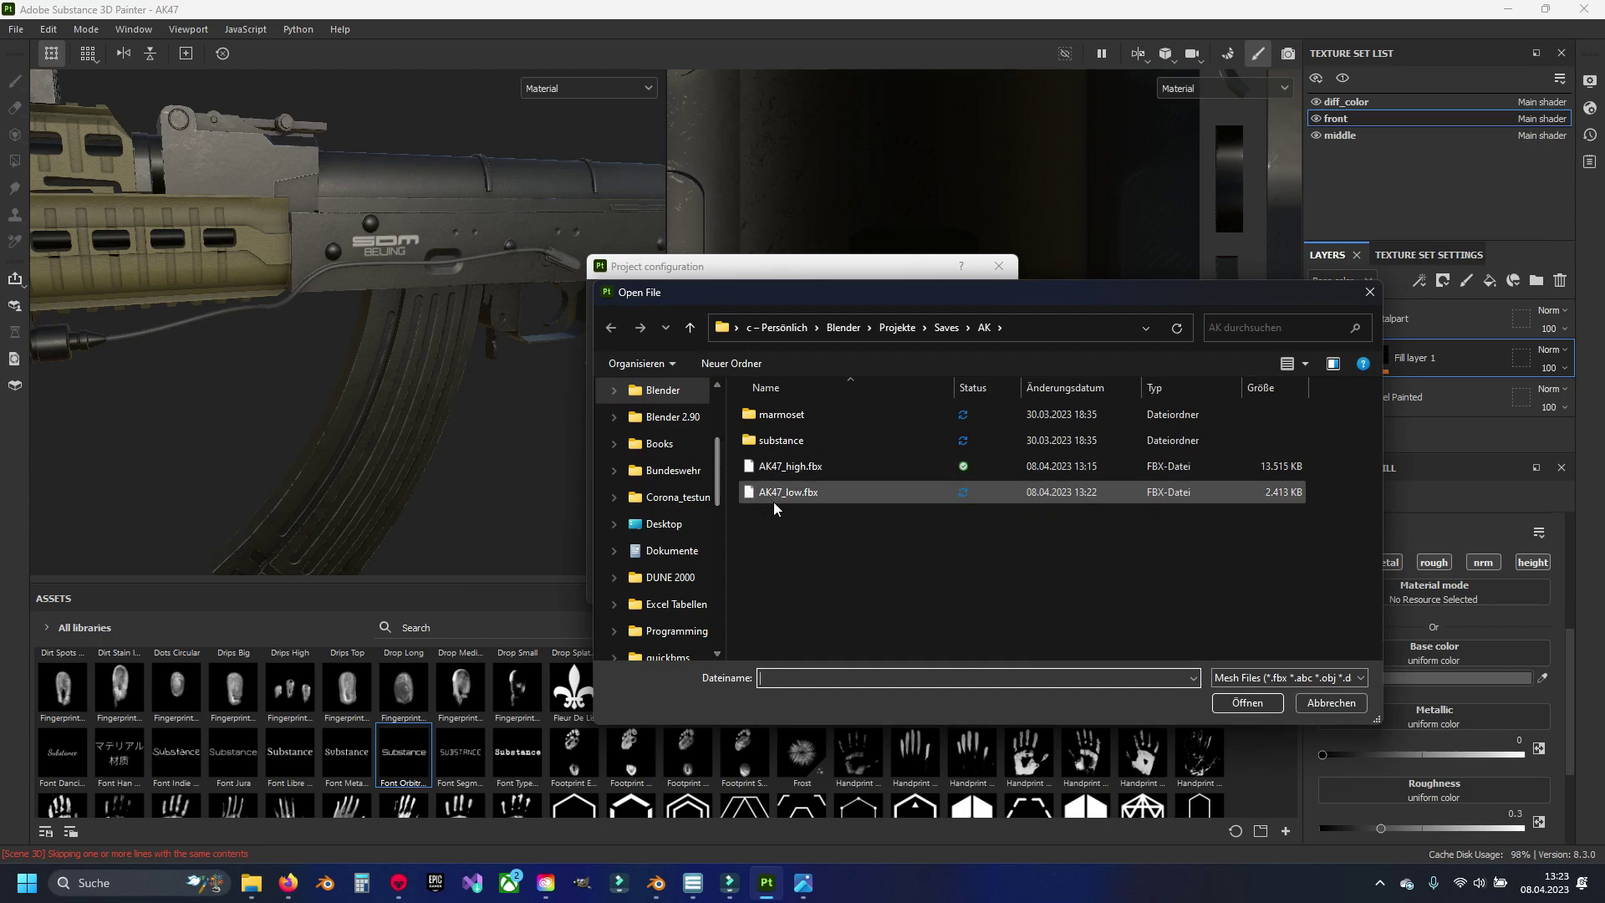
left_click(803, 498)
left_click(1247, 701)
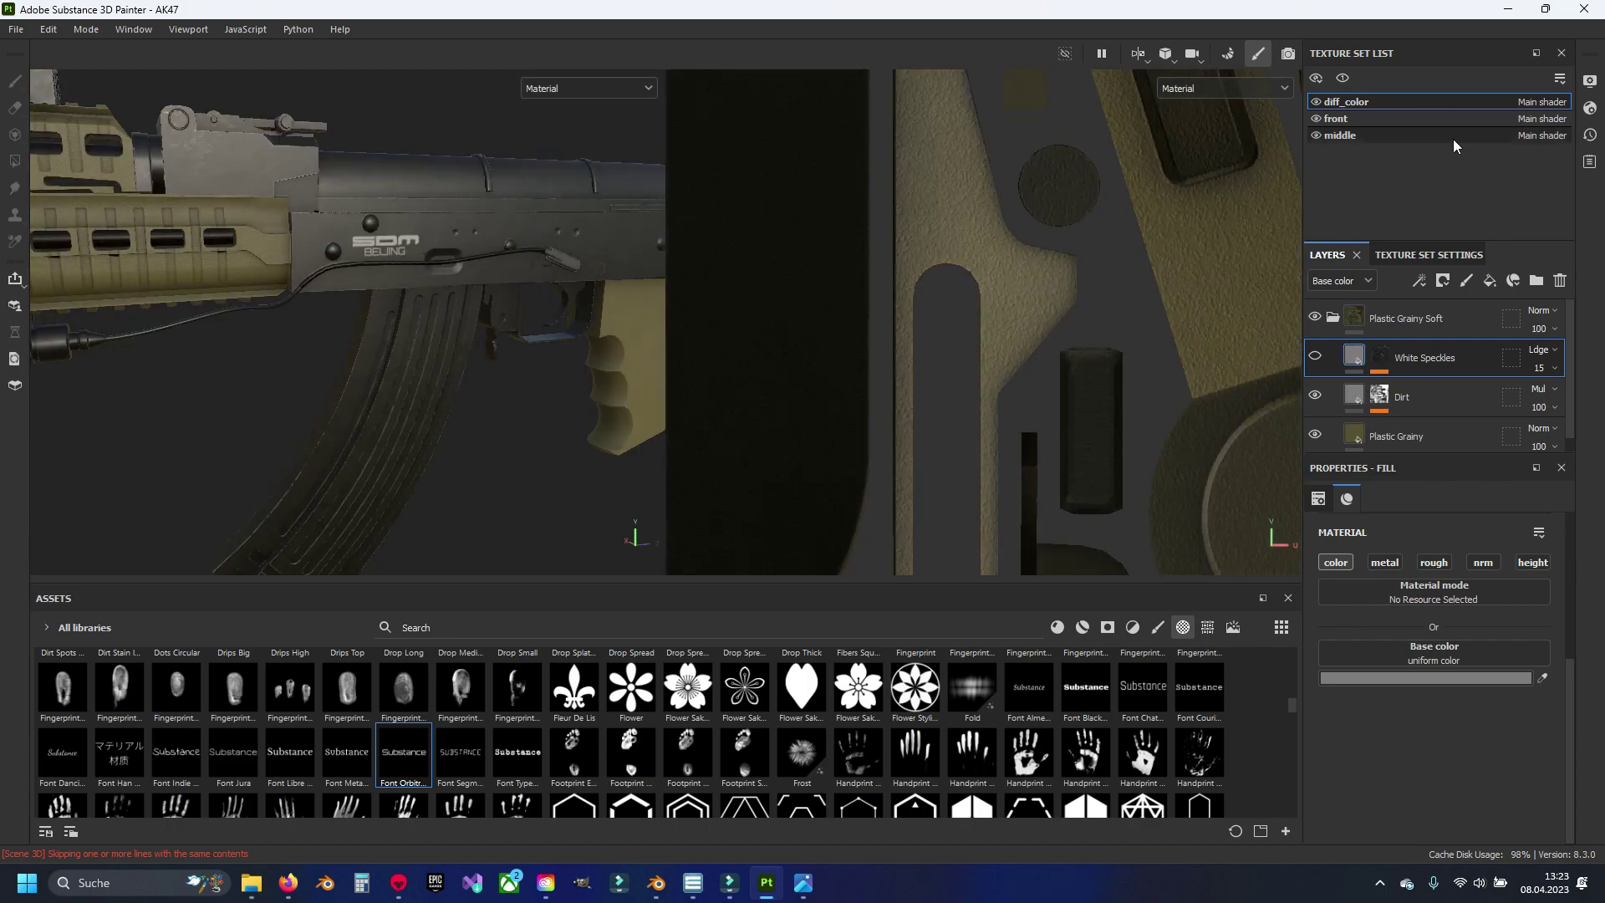
Step: Hide diff_color, zoom onto the SDM BEIJING logo, and collapse the Plastic Grainy Soft folder
left_click(1316, 102)
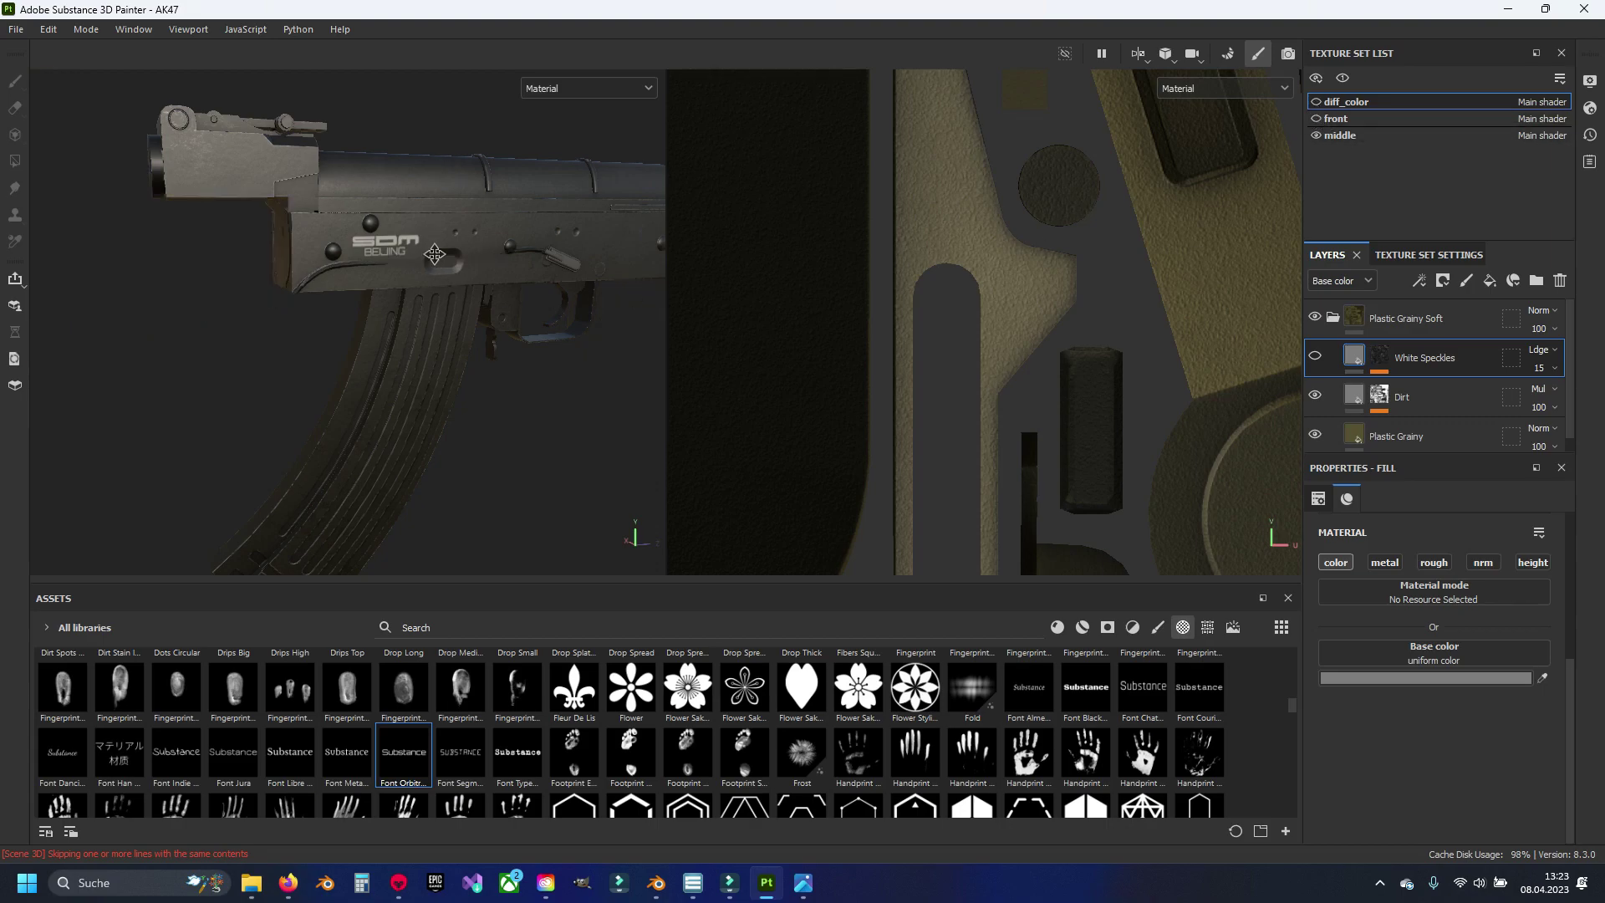
mouse_move(434, 253)
middle_mouse_down()
mouse_move(378, 327)
mouse_move(448, 298)
mouse_move(465, 218)
mouse_move(484, 286)
middle_mouse_up()
scroll(394, 313, "up", 2)
scroll(394, 313, "up", 3)
scroll(440, 238, "up", 2)
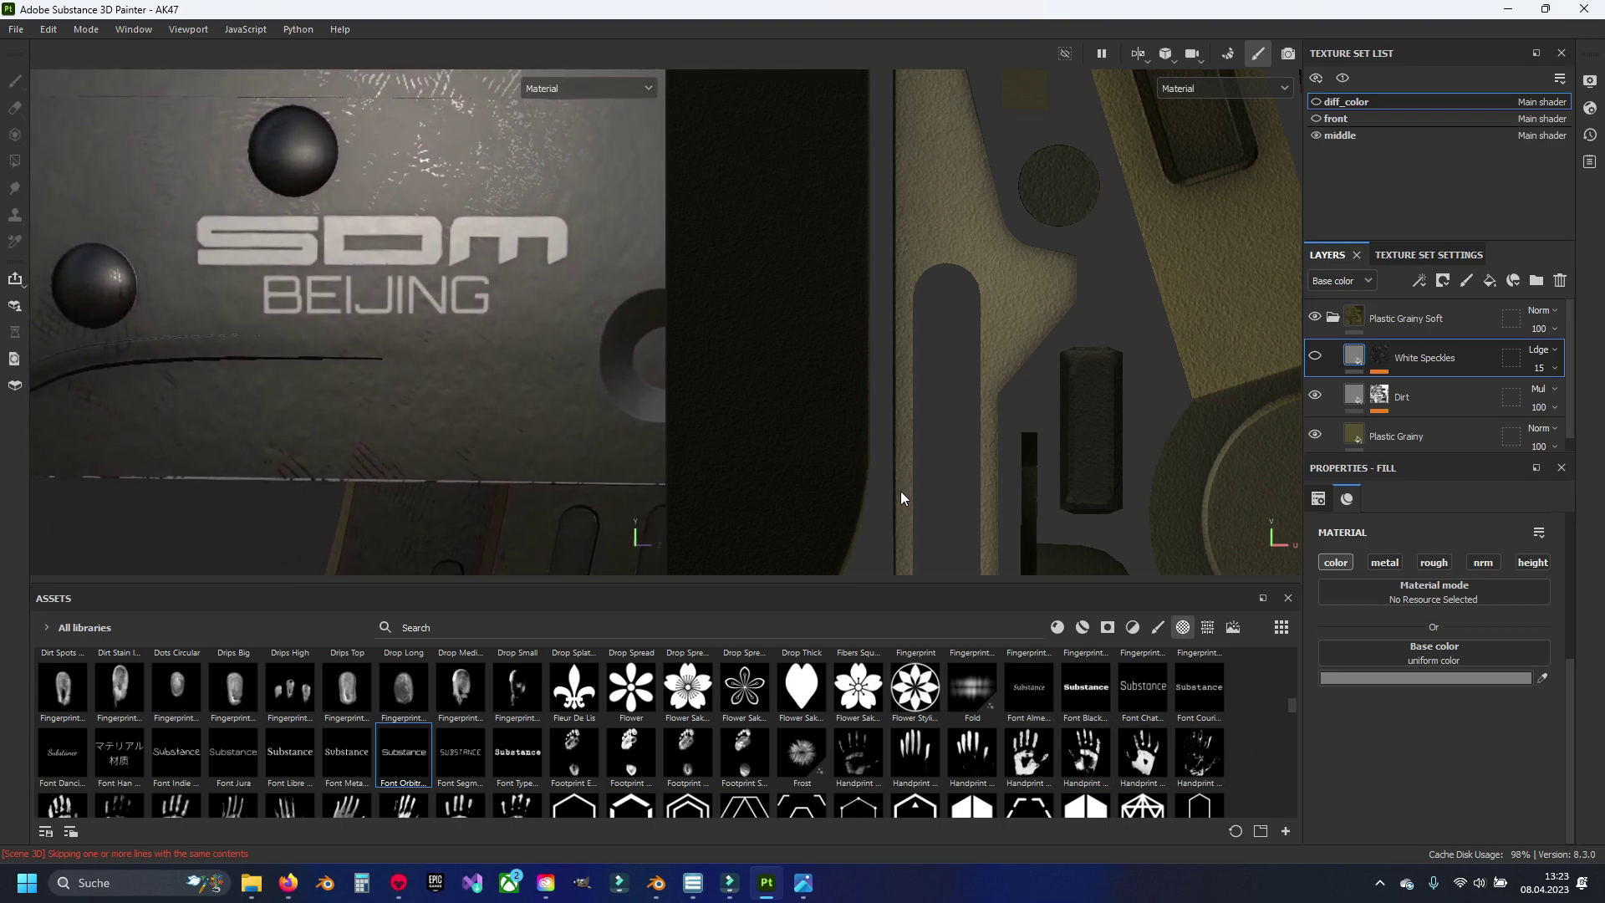
left_click(1333, 318)
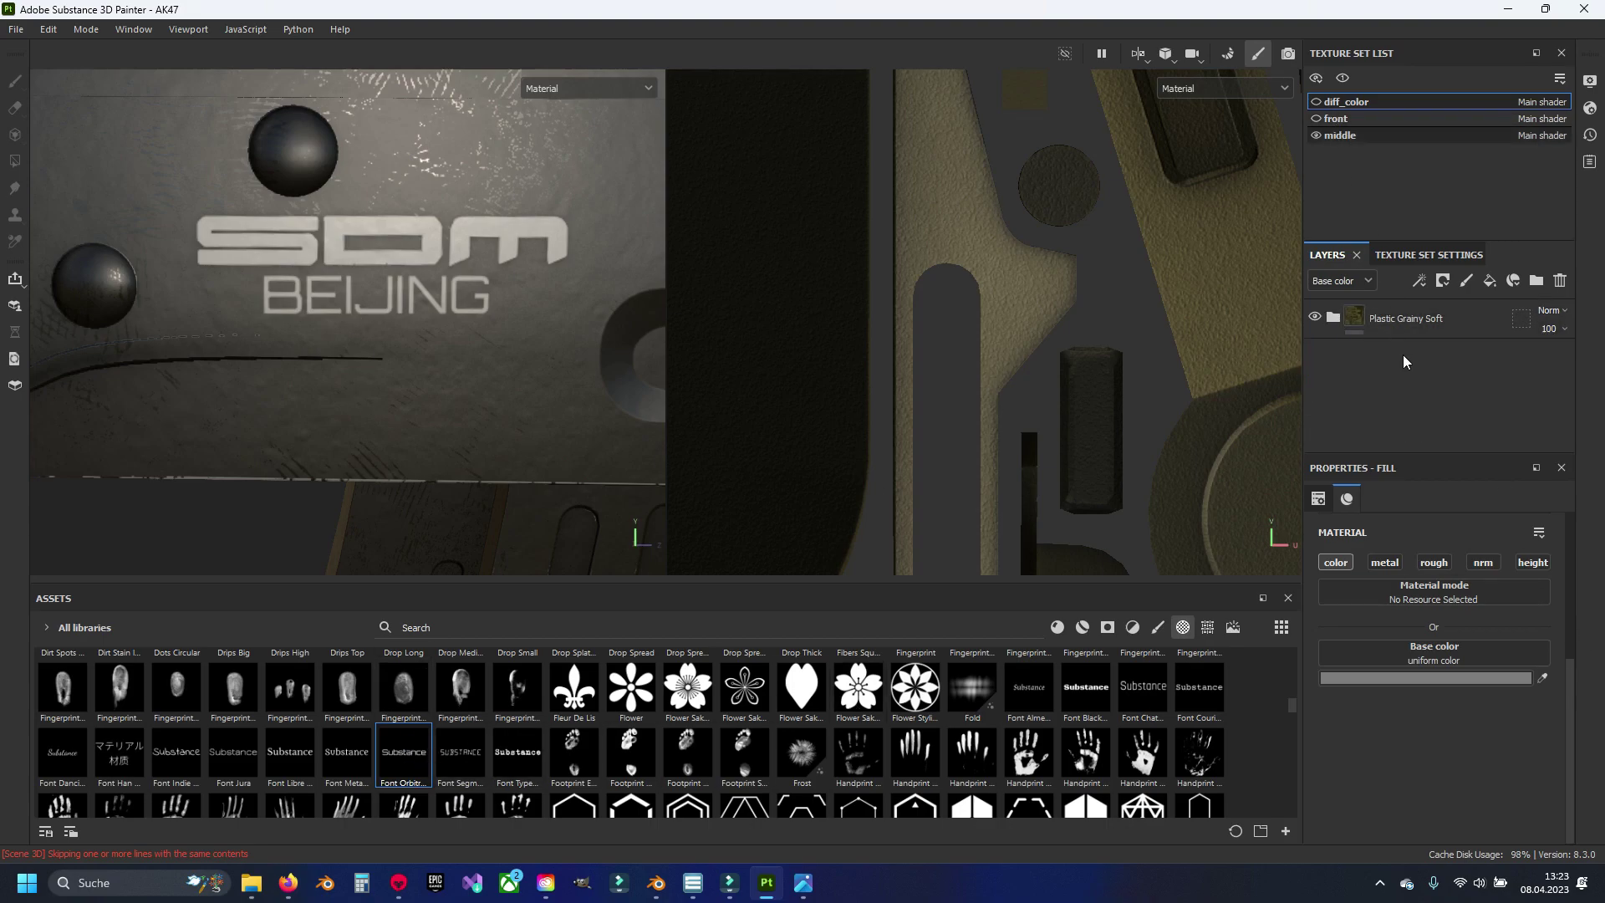
Step: On the middle texture set, enlarge the text brush, test a serial stamp, and undo it
left_click(1340, 135)
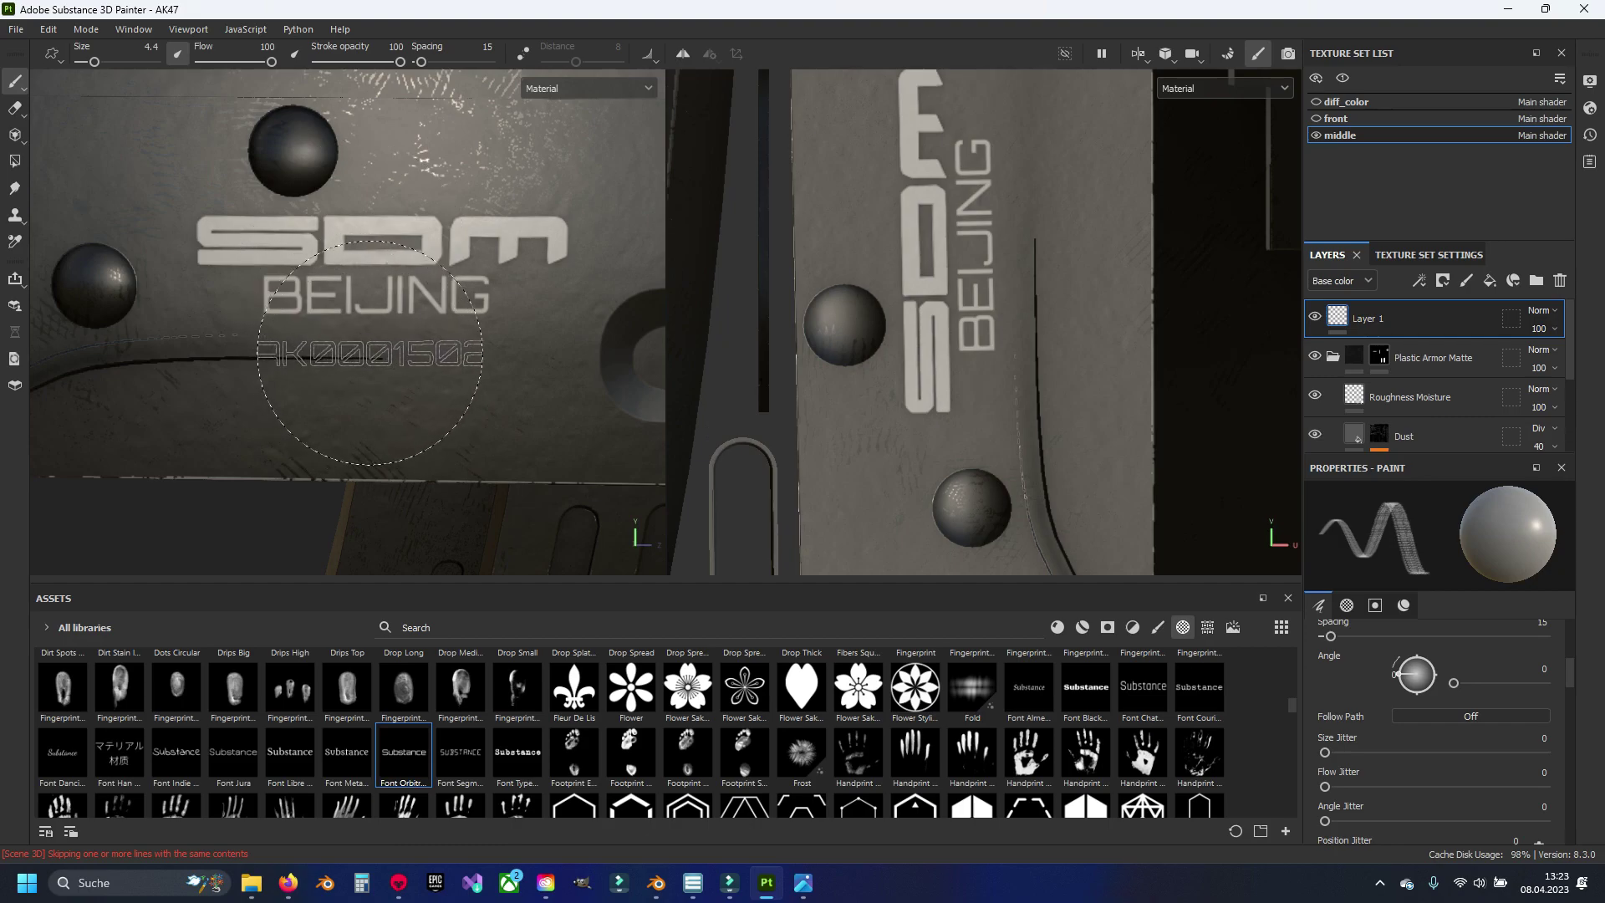
right_click_drag(370, 351, 393, 349, "ctrl")
left_click(371, 343)
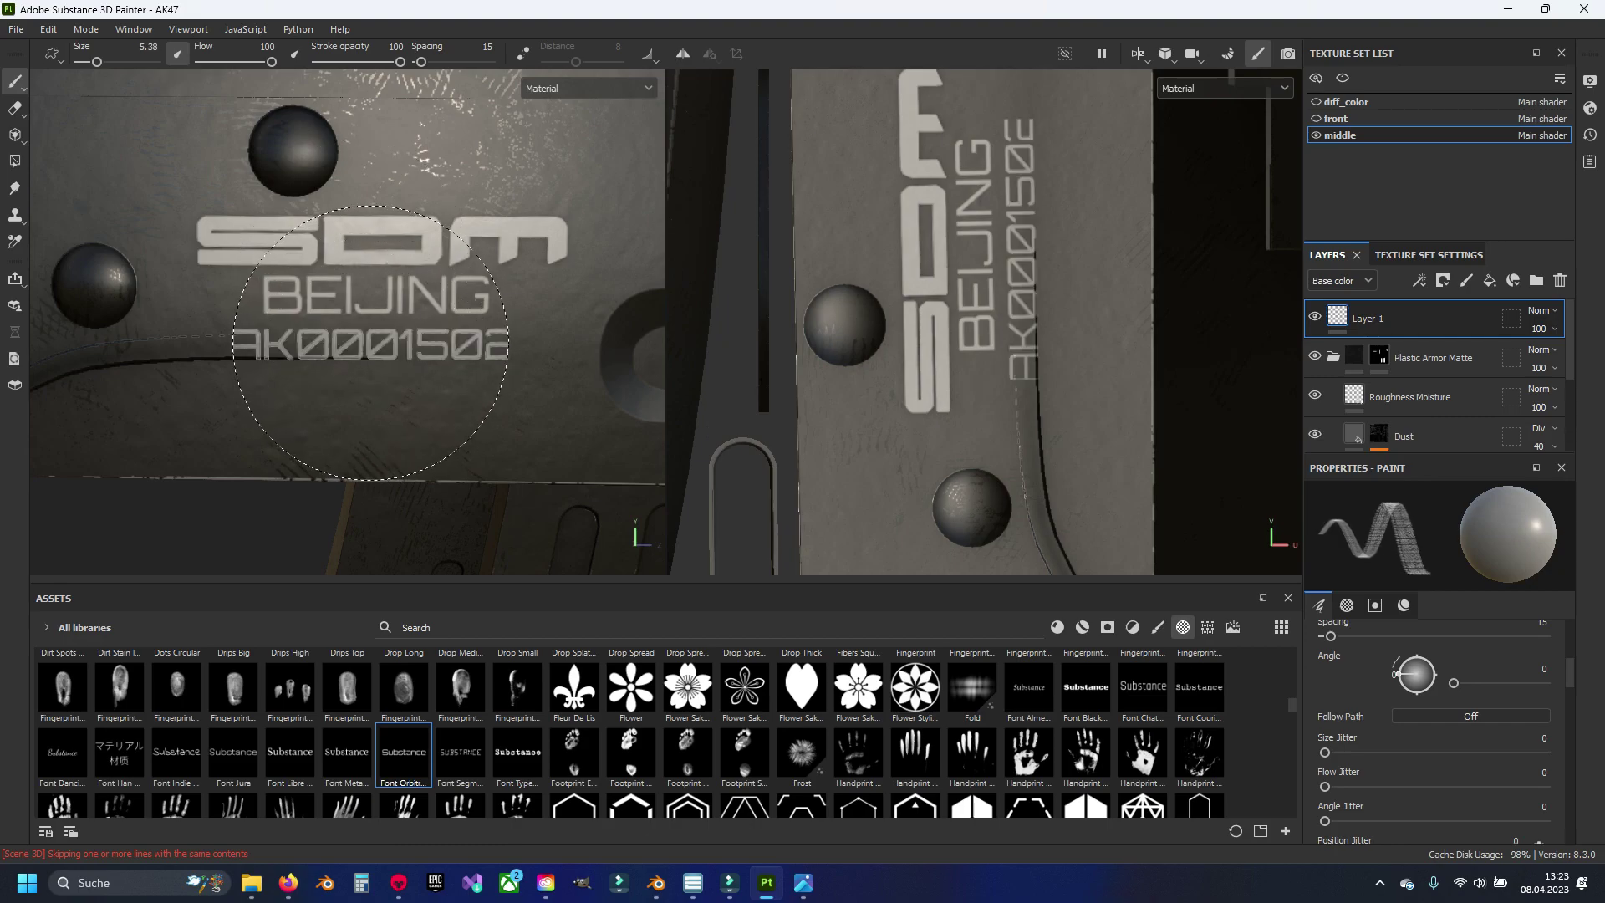
scroll(393, 376, "down", 3)
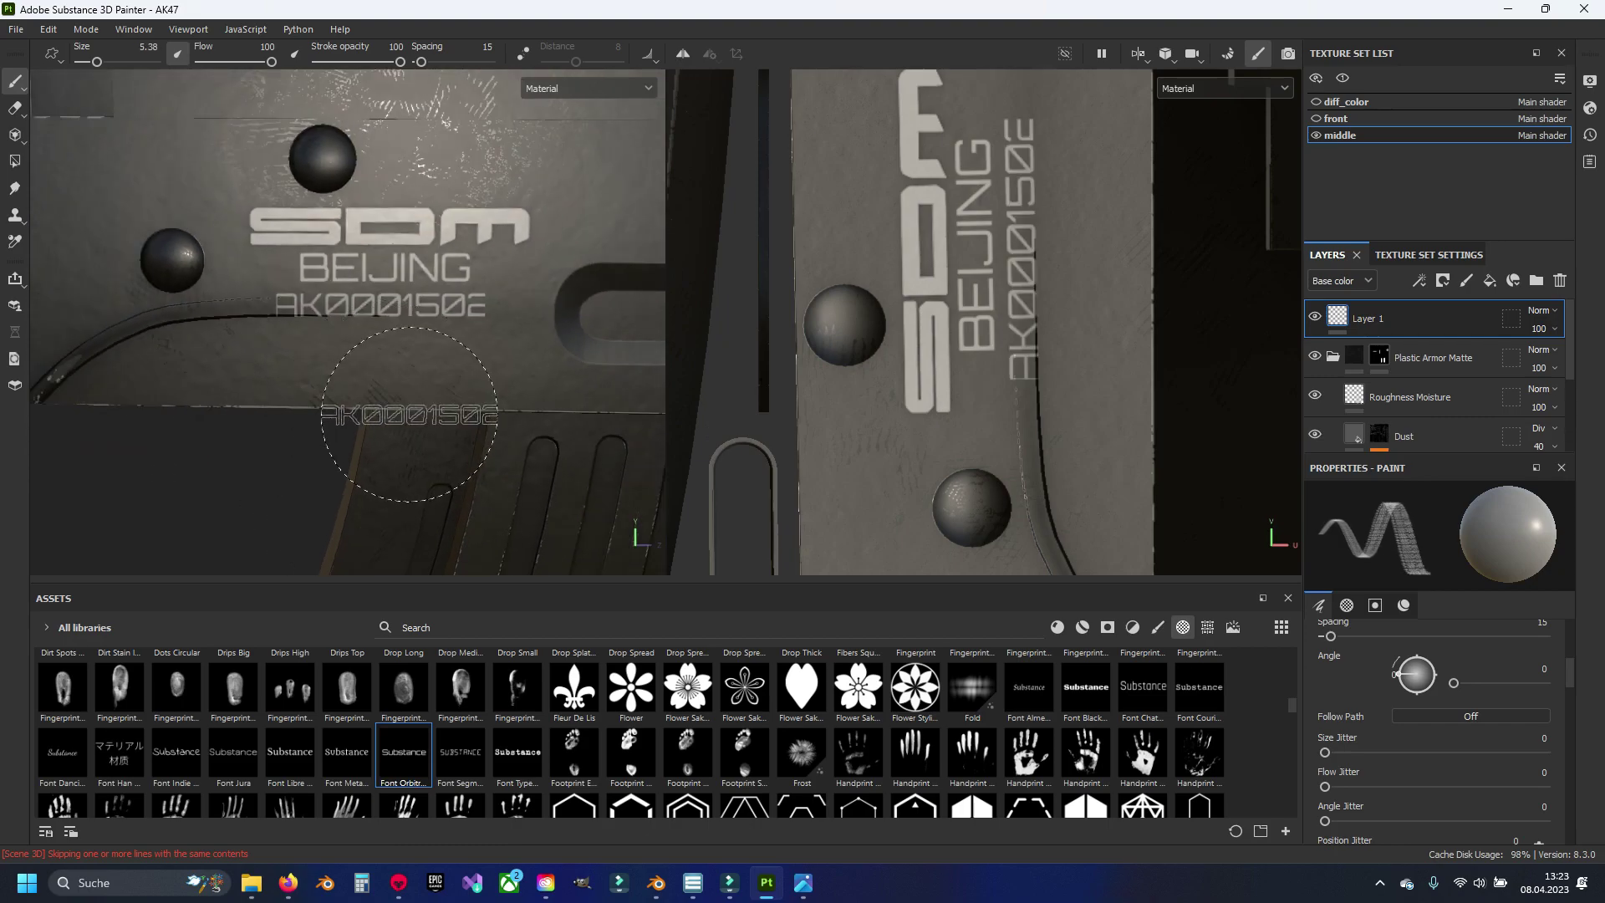
scroll(410, 414, "up", 3)
key("ctrl+z")
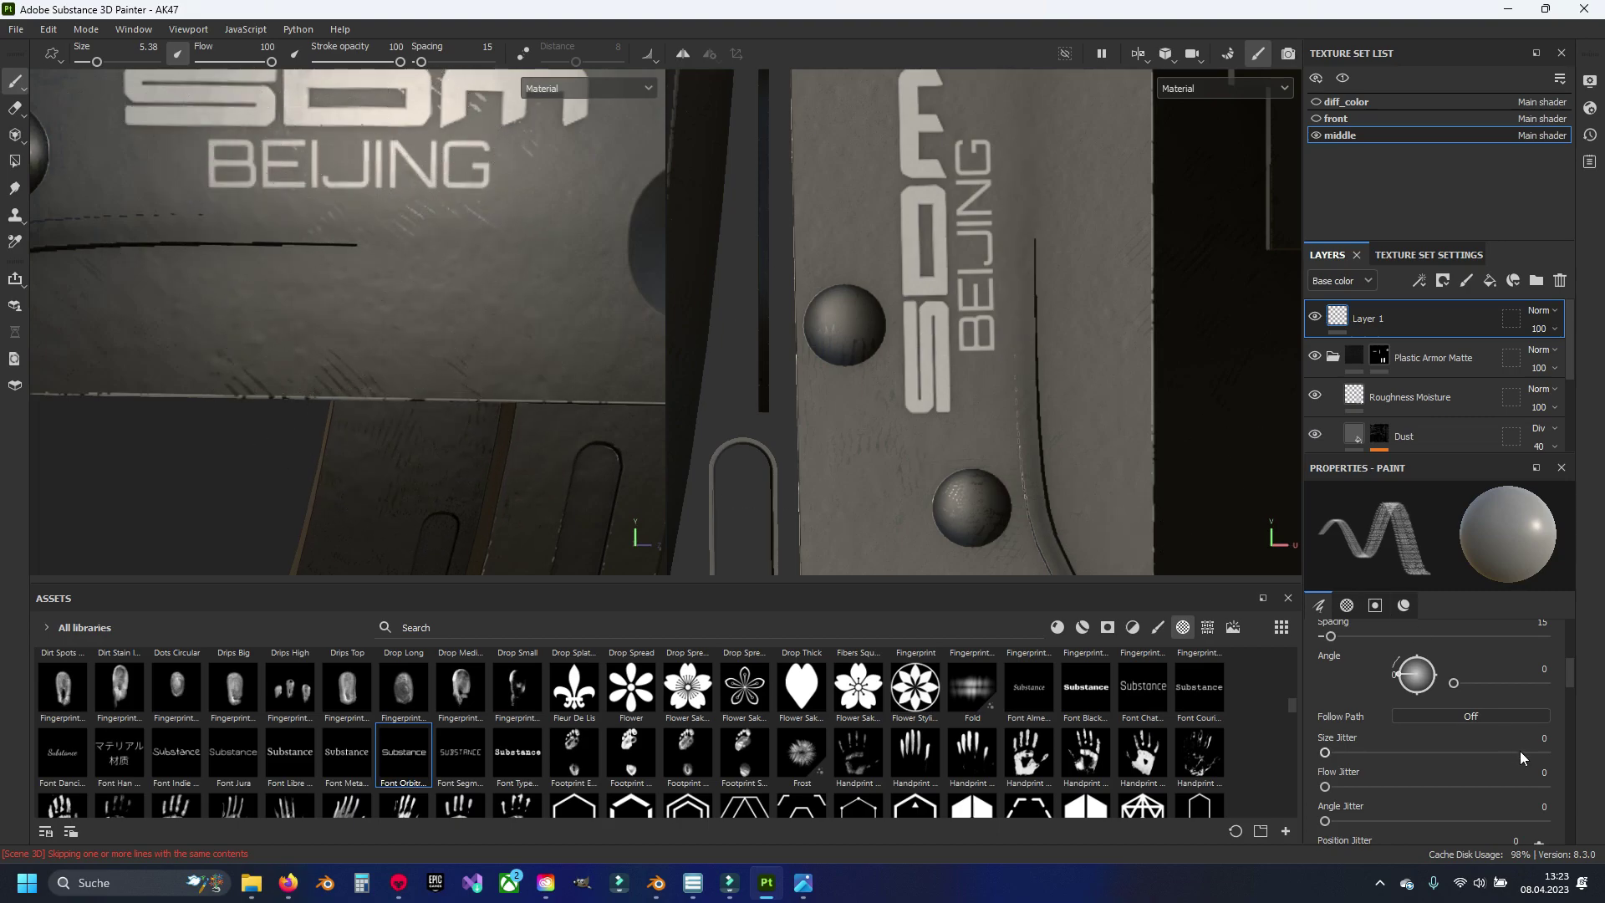
scroll(1520, 750, "up", 3)
scroll(1490, 741, "up", 3)
left_click_drag(1382, 711, 1383, 714)
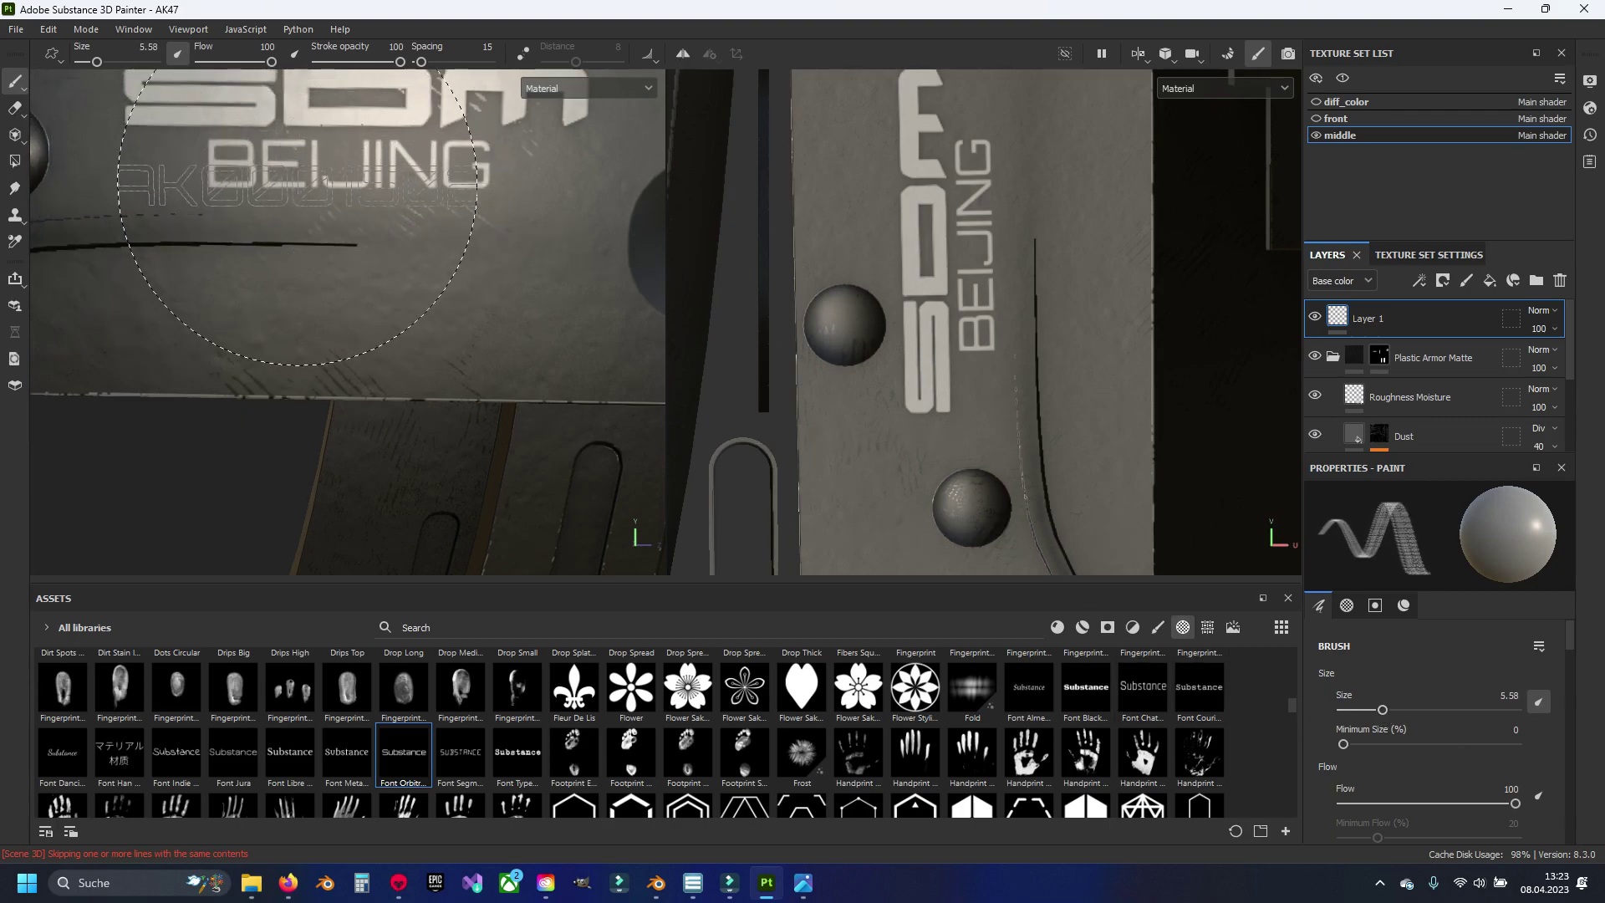
Step: Set the font alpha size to 0.11, resize the brush, and stamp AK0001502 below BEIJING
right_click_drag(298, 187, 250, 186, "ctrl")
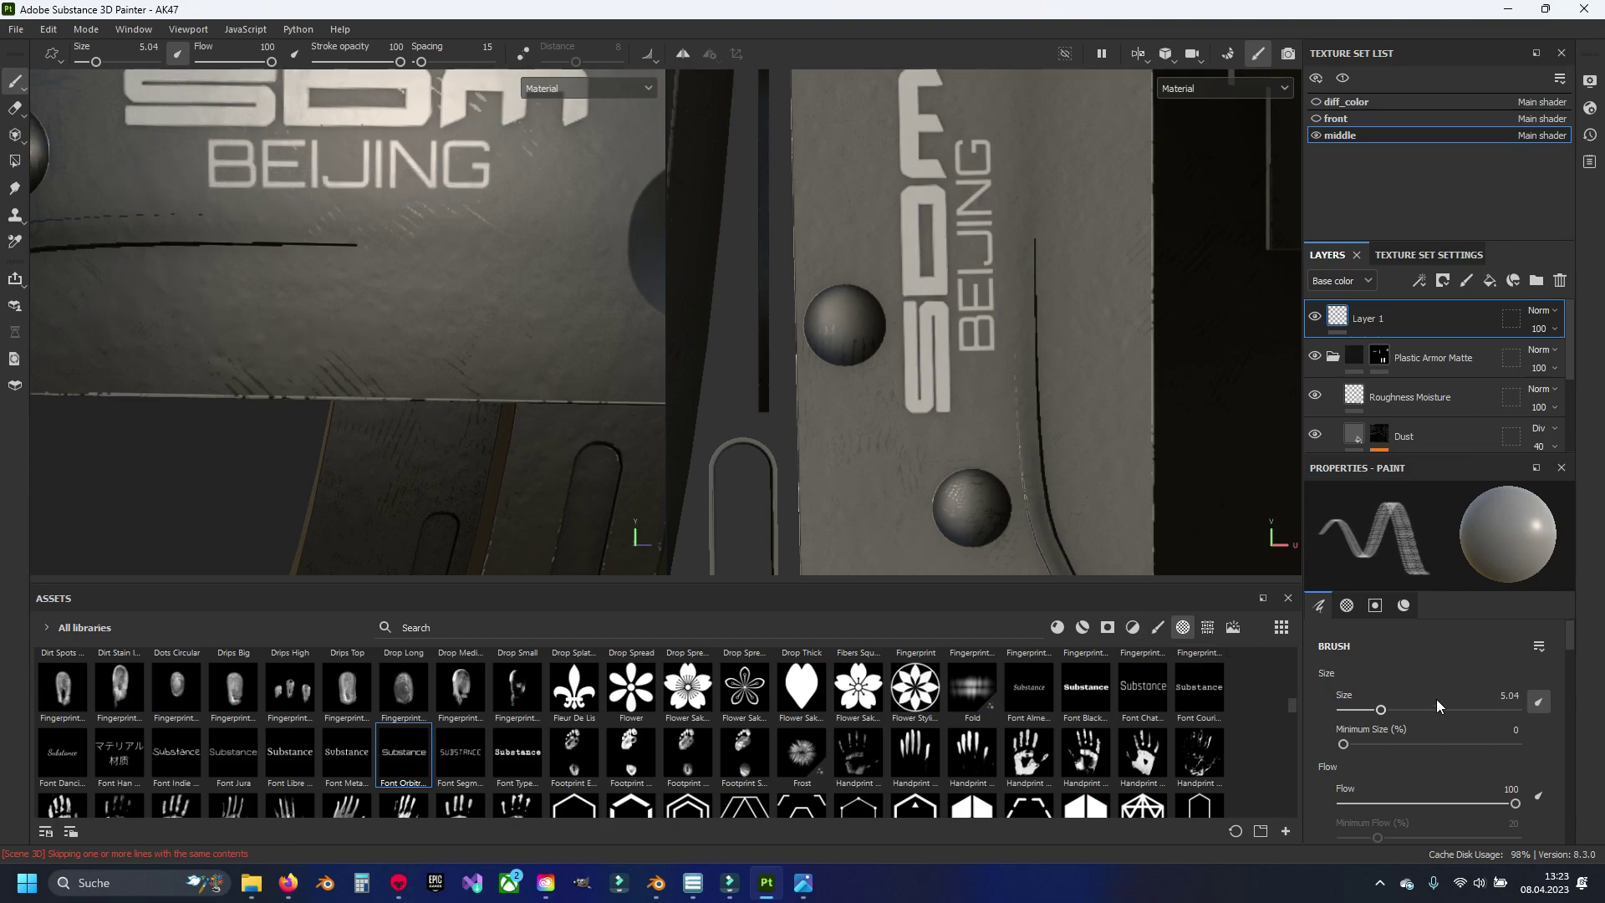
scroll(1451, 719, "down", 2)
scroll(1416, 735, "down", 3)
scroll(1413, 741, "down", 3)
scroll(1396, 746, "down", 3)
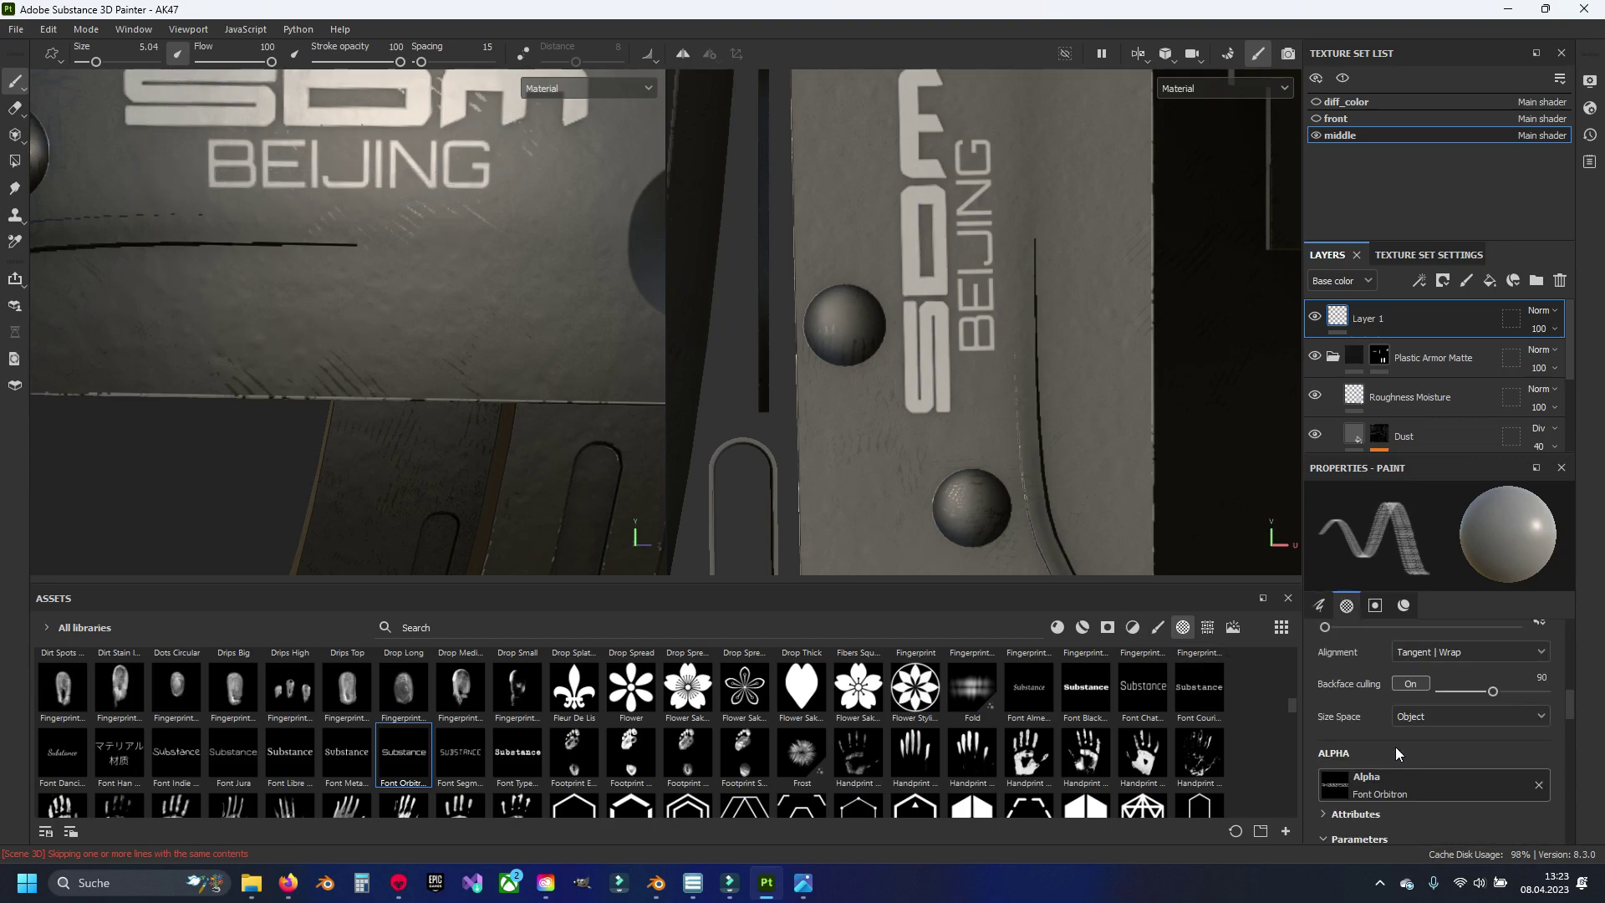
scroll(1396, 746, "down", 2)
scroll(1396, 746, "down", 2)
scroll(1396, 746, "down", 3)
scroll(1396, 749, "down", 2)
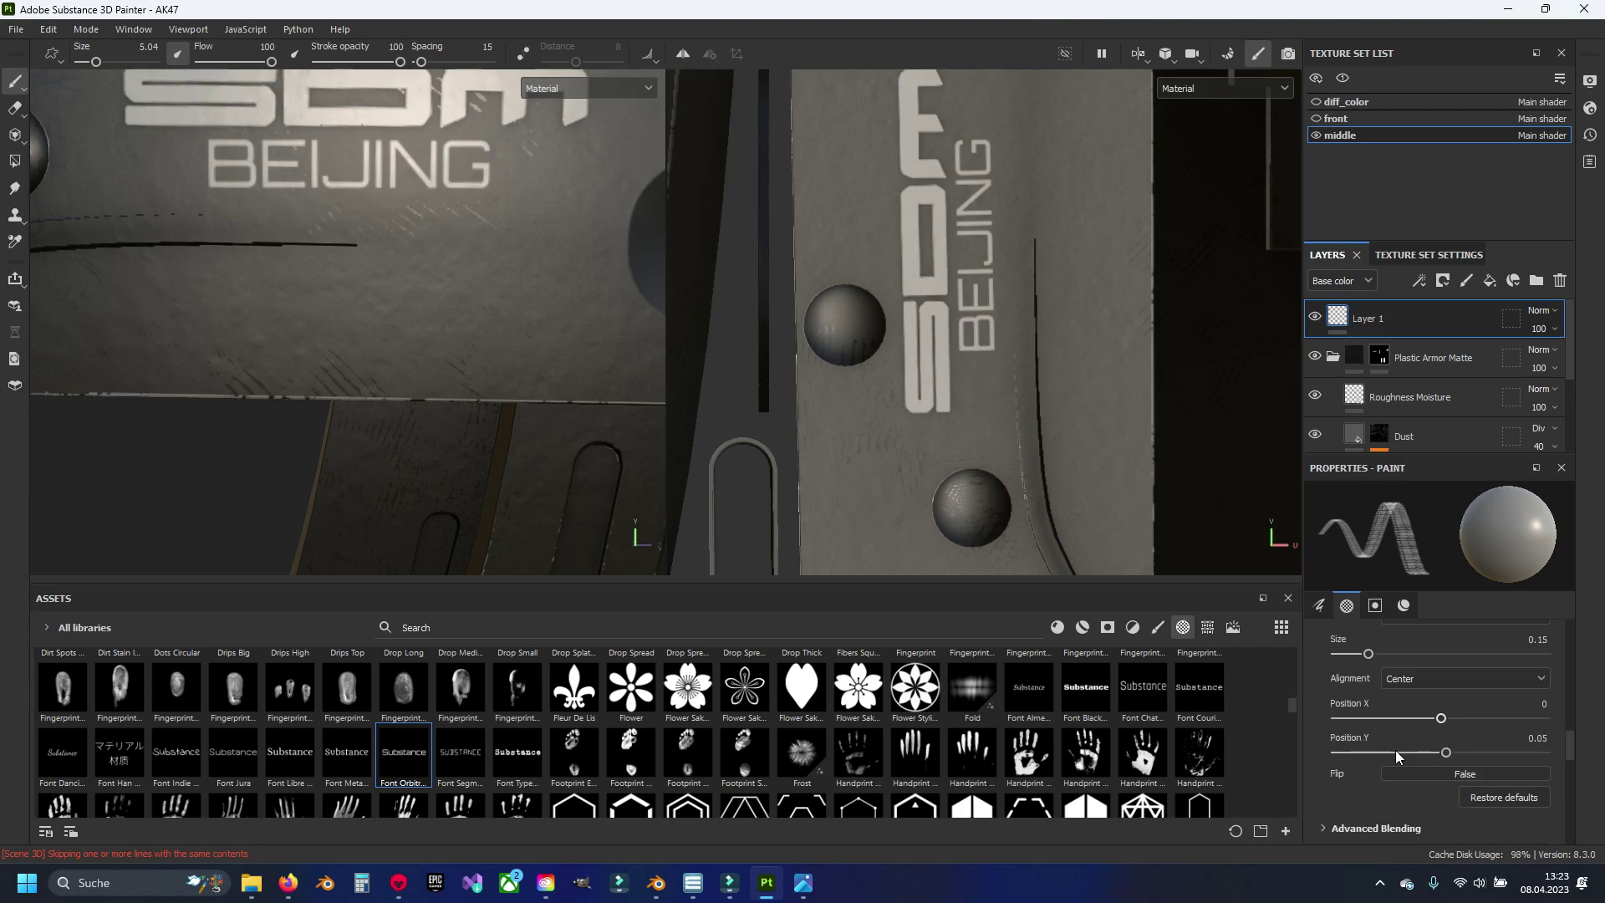
scroll(1396, 750, "up", 1)
left_click_drag(1368, 704, 1360, 704)
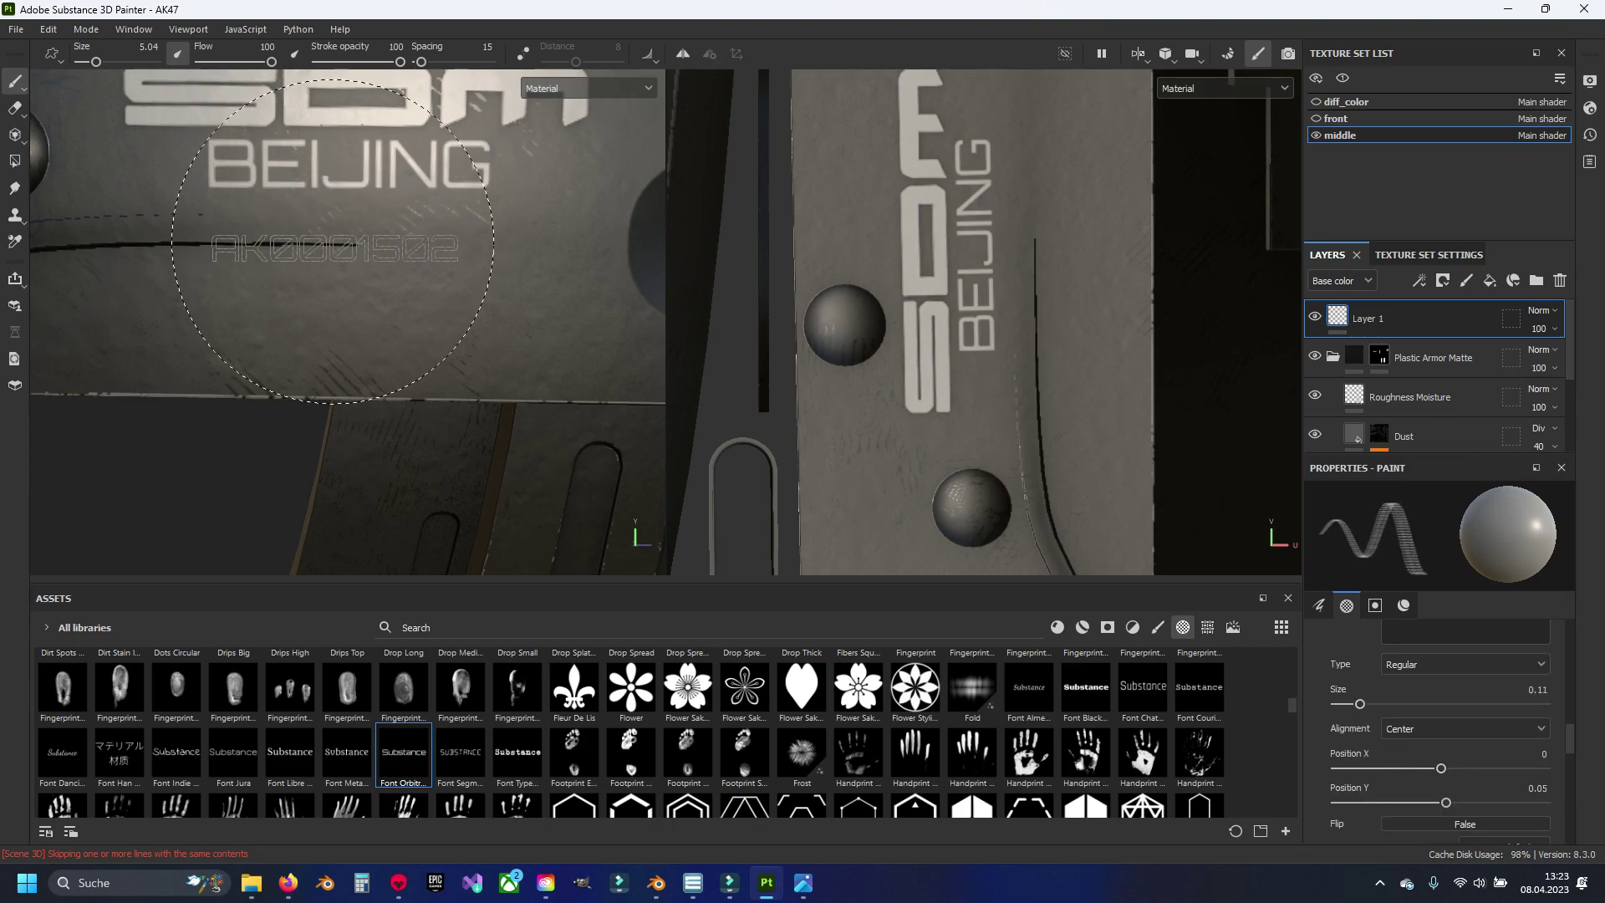
right_click_drag(333, 241, 338, 246, "ctrl")
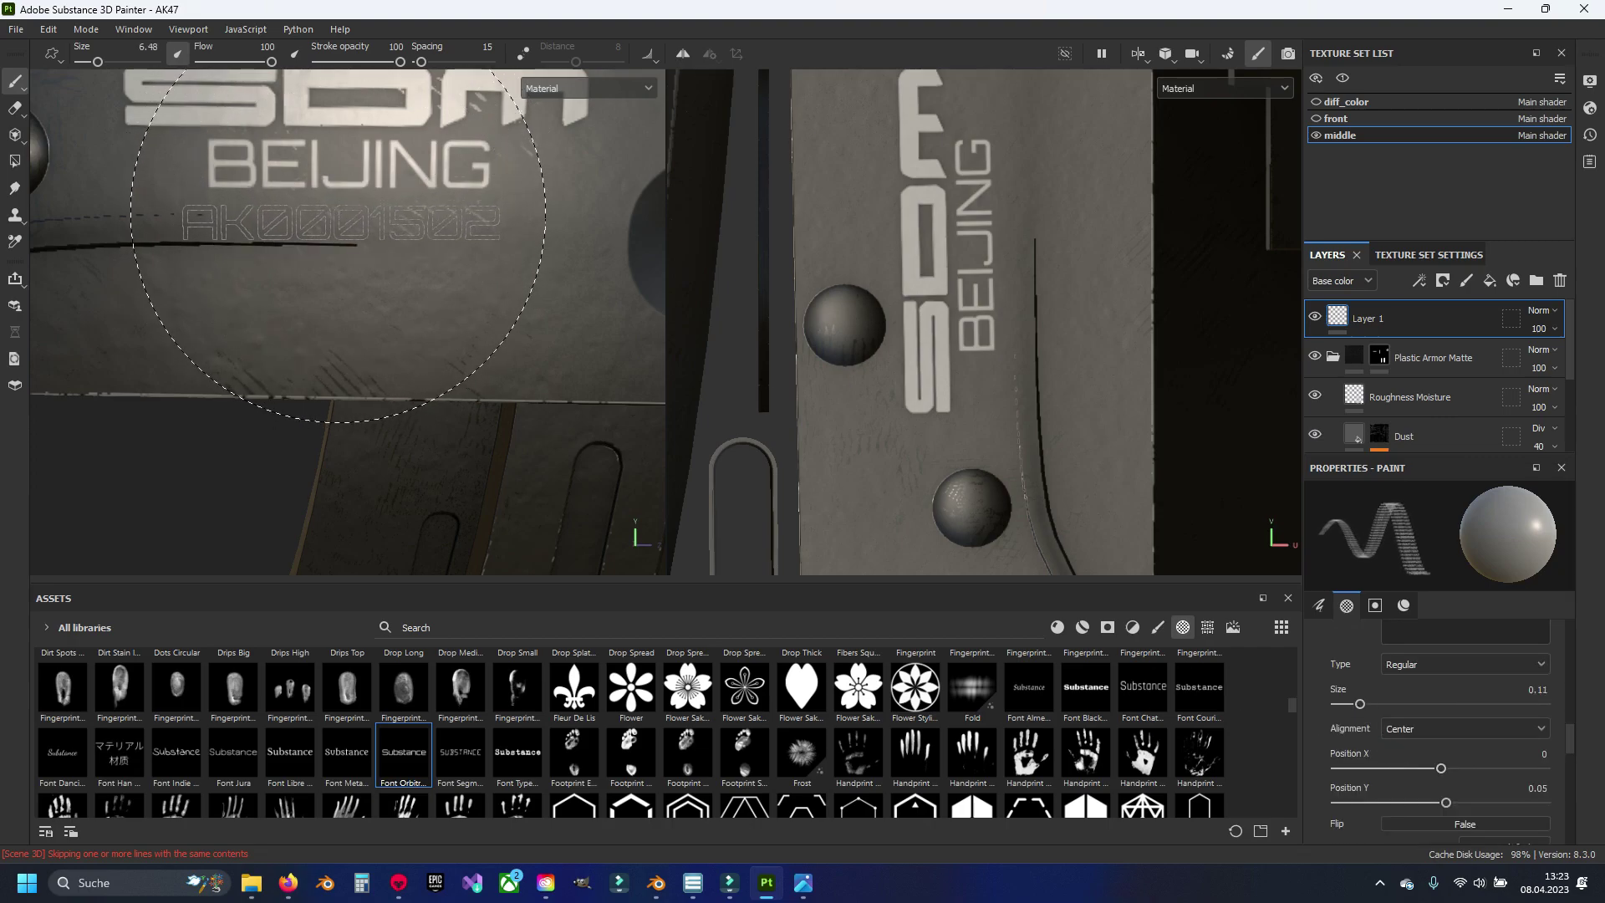
left_click(338, 244)
scroll(250, 300, "down", 2)
scroll(192, 347, "down", 3)
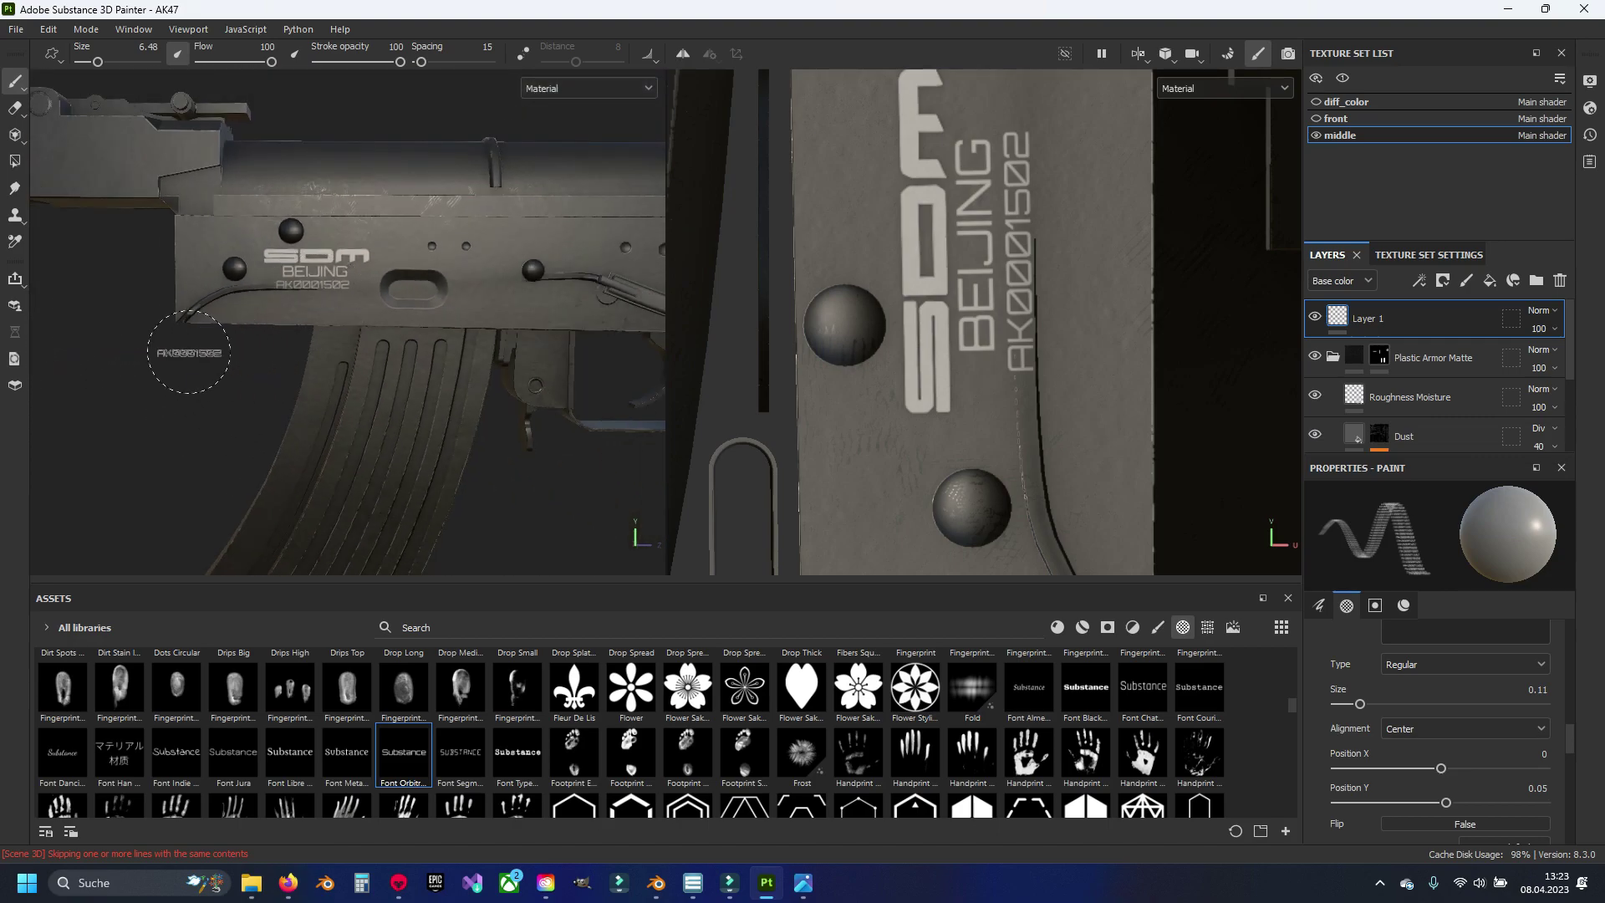
Step: Orbit around the receiver to inspect the stamped serial
left_click_drag(195, 345, 218, 351, "alt")
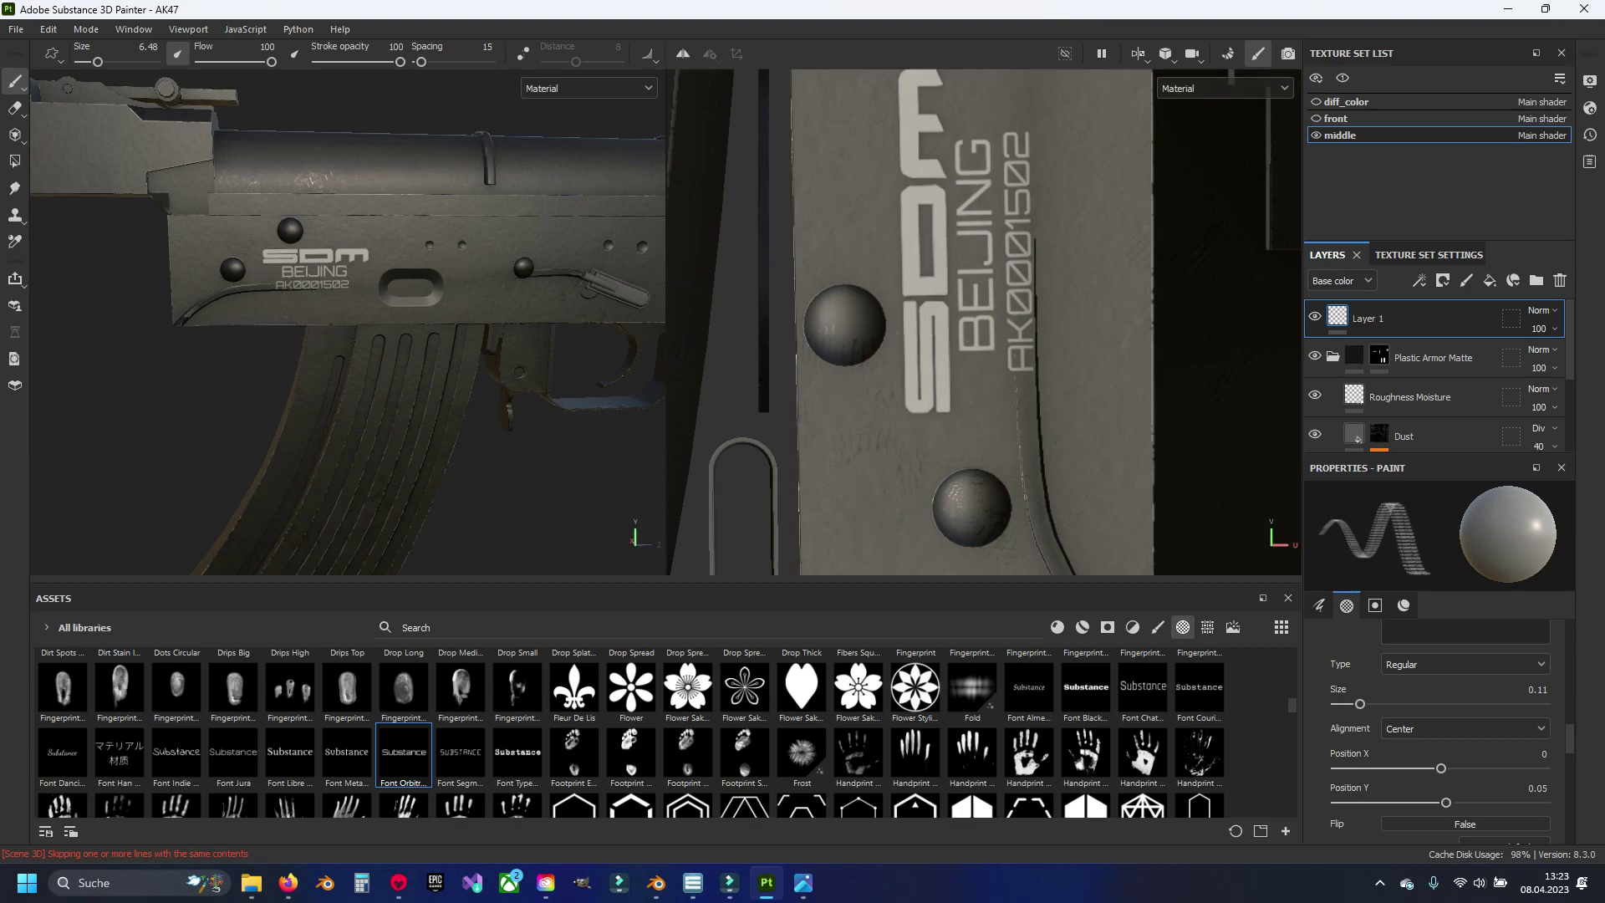
scroll(349, 326, "down", 5)
mouse_move(334, 334)
left_mouse_down("alt")
mouse_move(209, 345)
mouse_move(434, 345)
mouse_move(451, 318)
left_mouse_up("alt")
scroll(435, 345, "up", 5)
right_click_drag(468, 313, 439, 314, "ctrl")
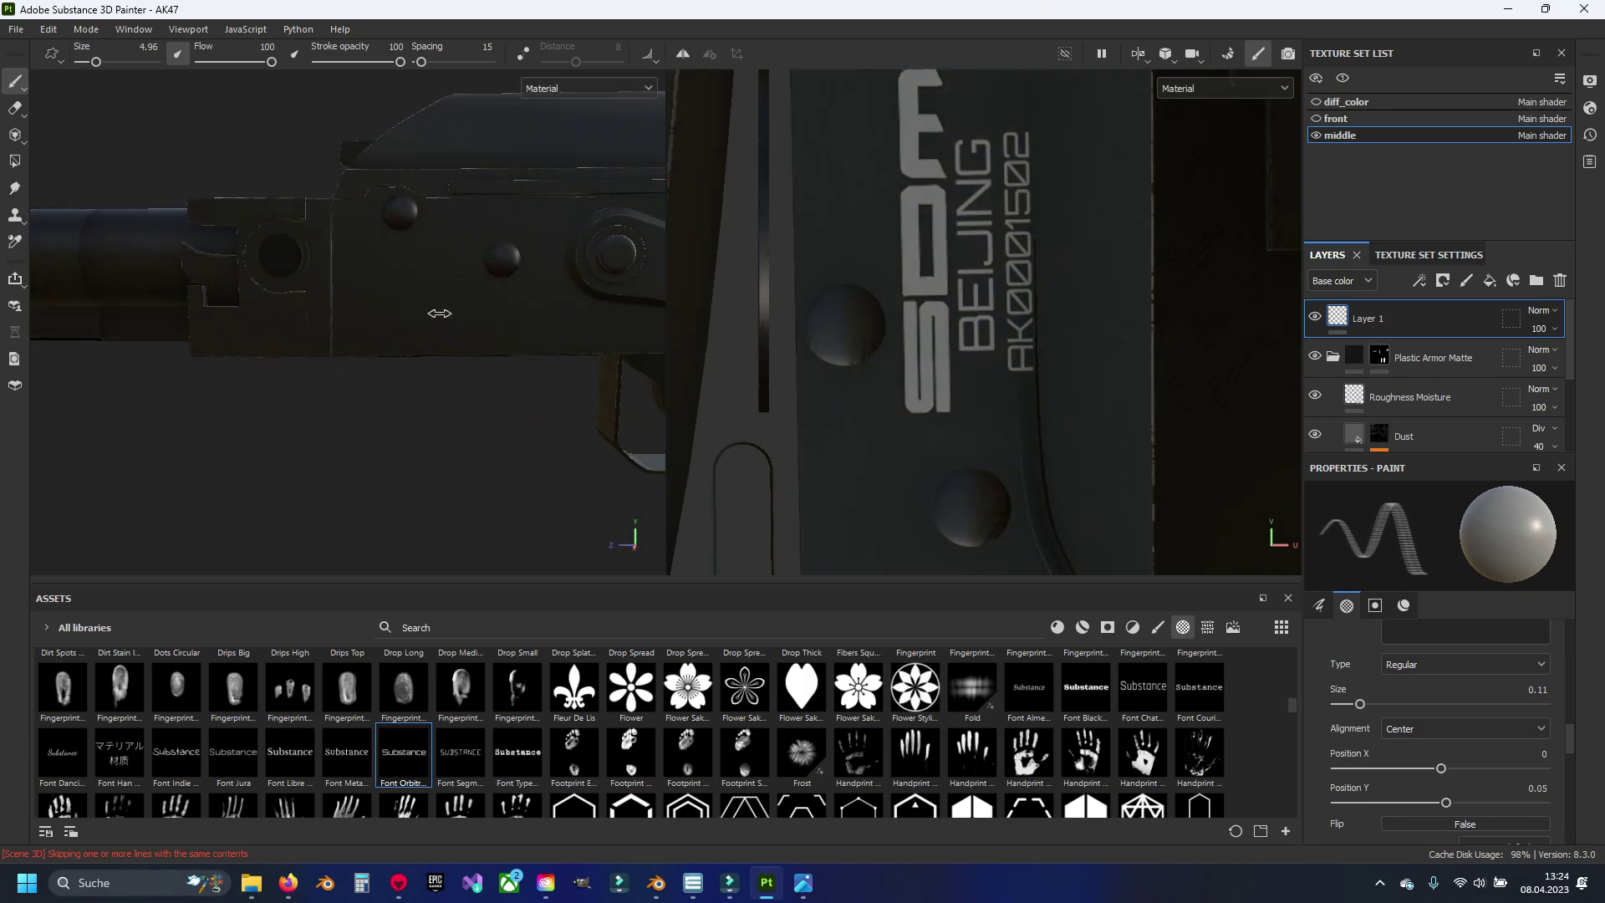
Step: Turn off the brush's base color, roughness and metallic channels, then return to the Alpha Text parameter
scroll(439, 314, "up", 3)
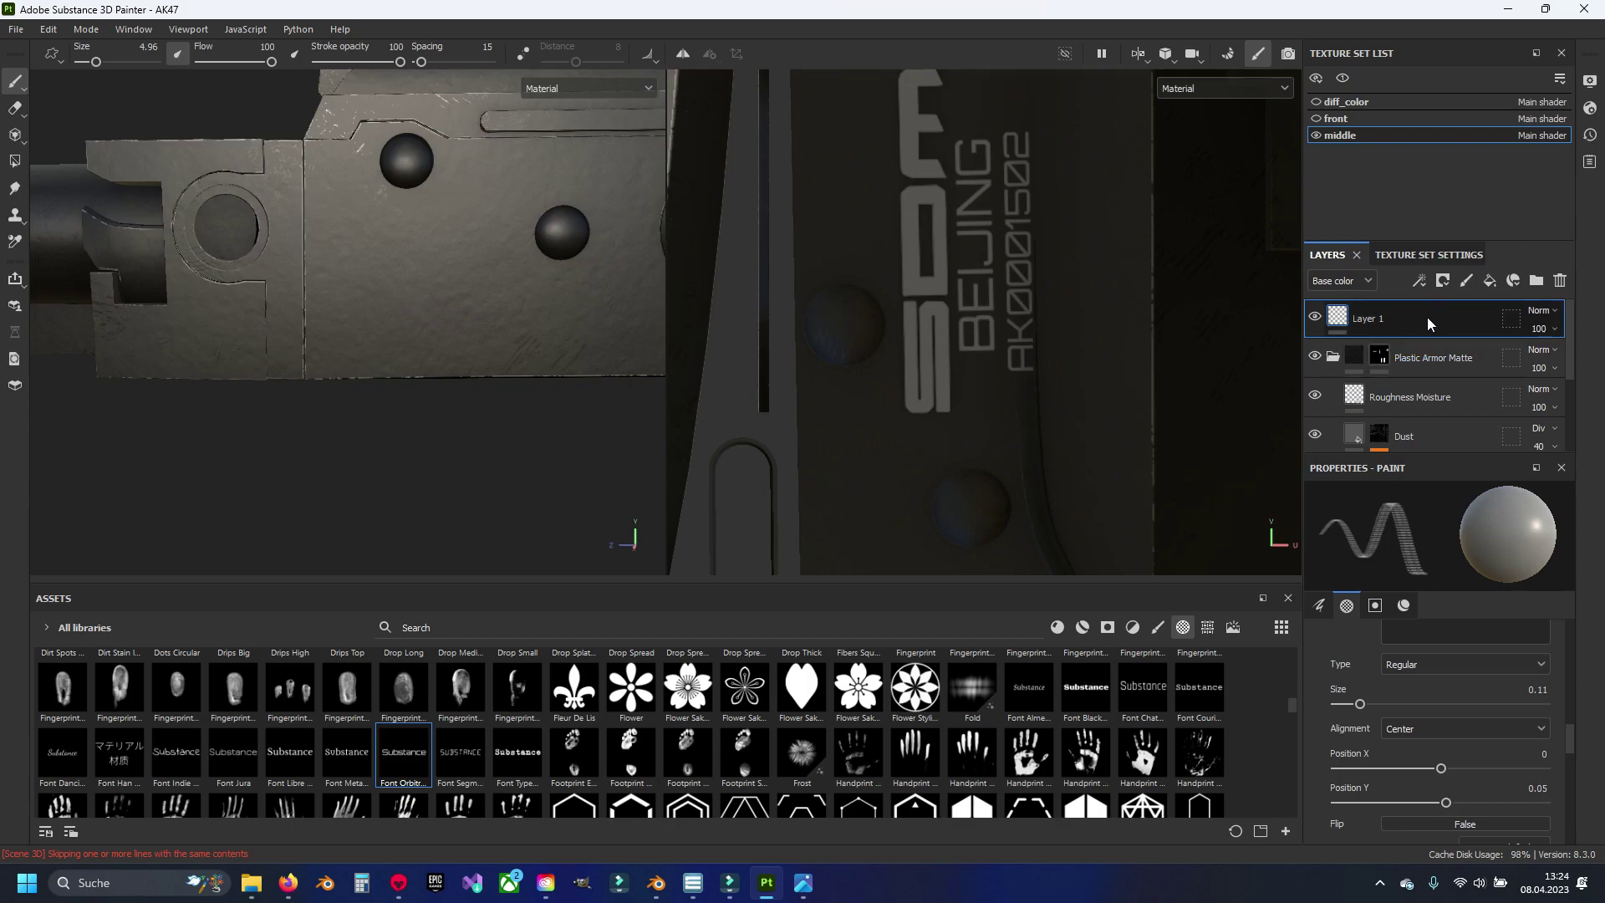
left_click(1375, 605)
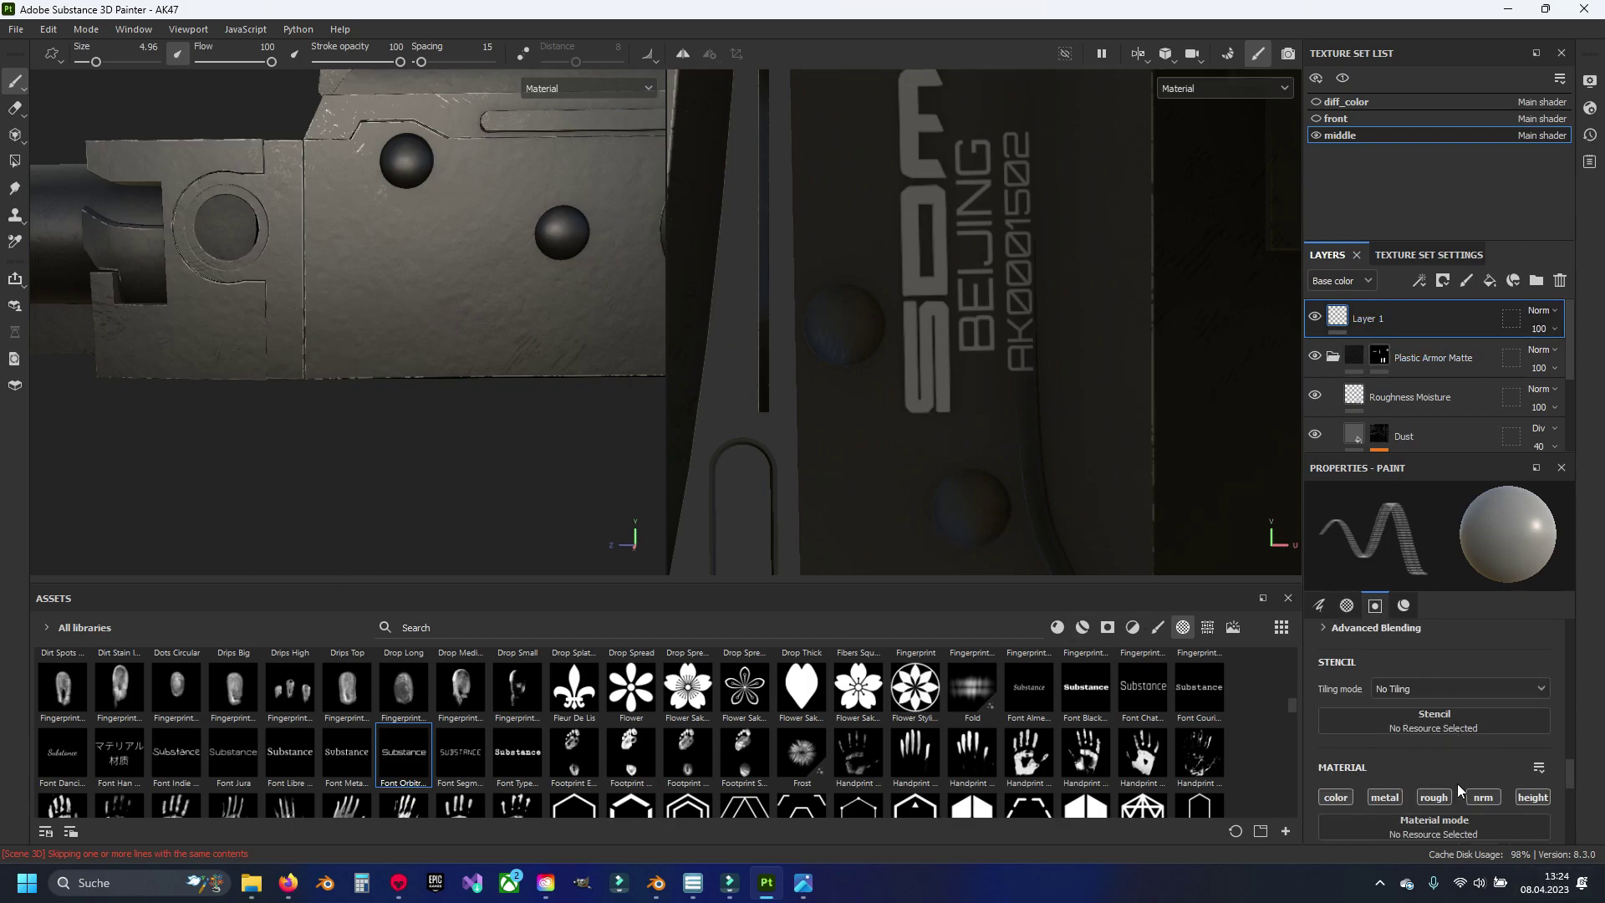
scroll(1457, 784, "up", 1)
scroll(1431, 719, "down", 3)
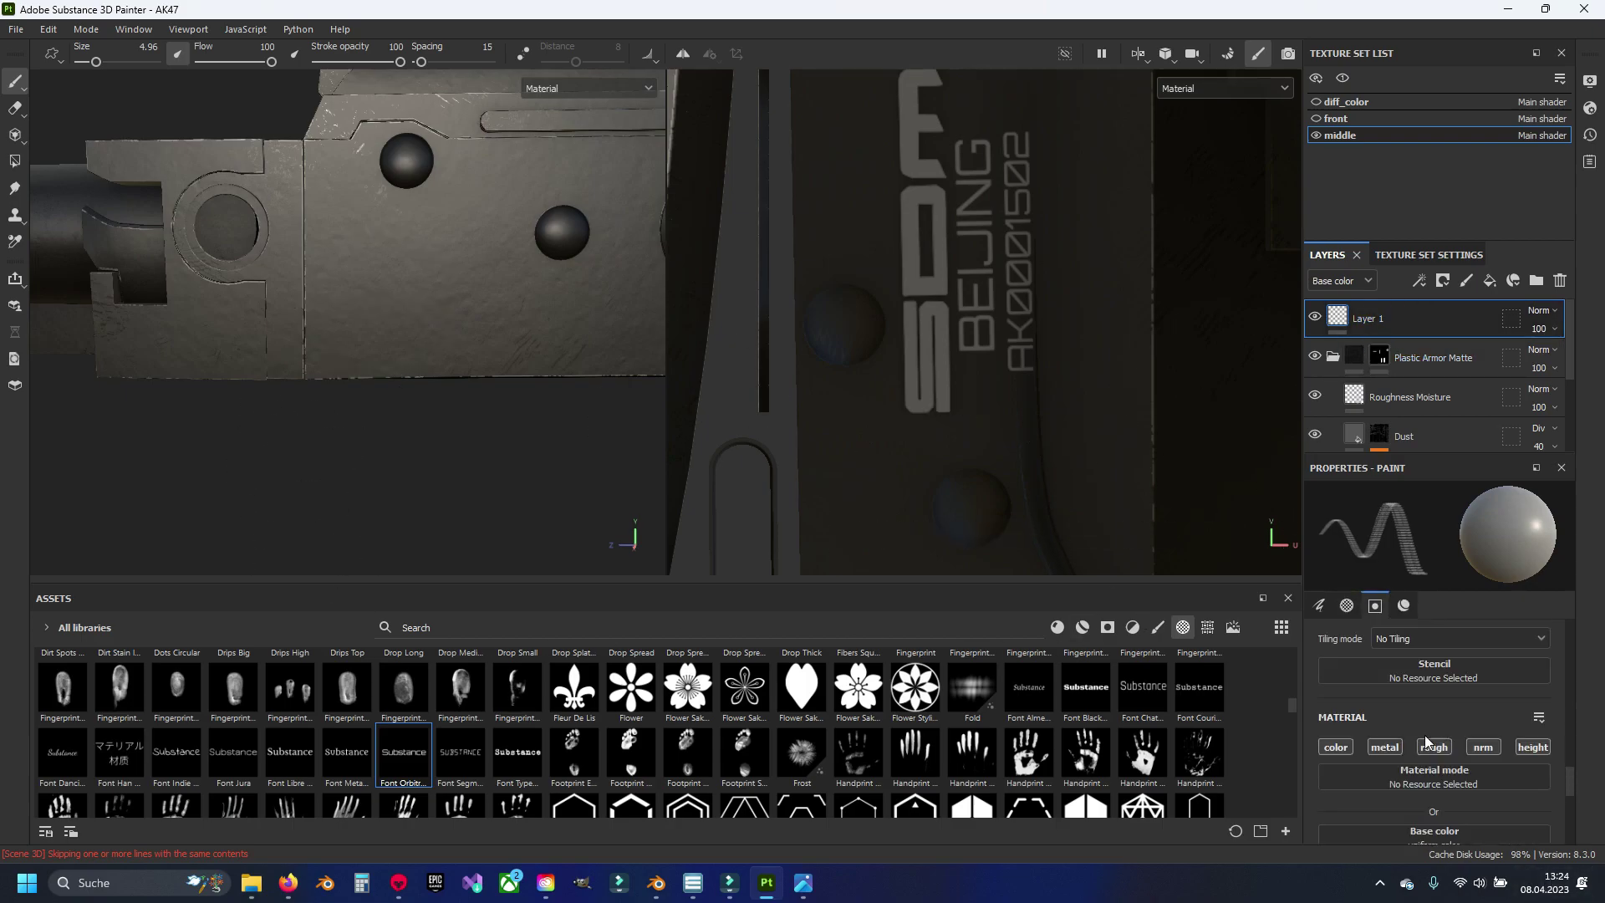
left_click(1342, 749)
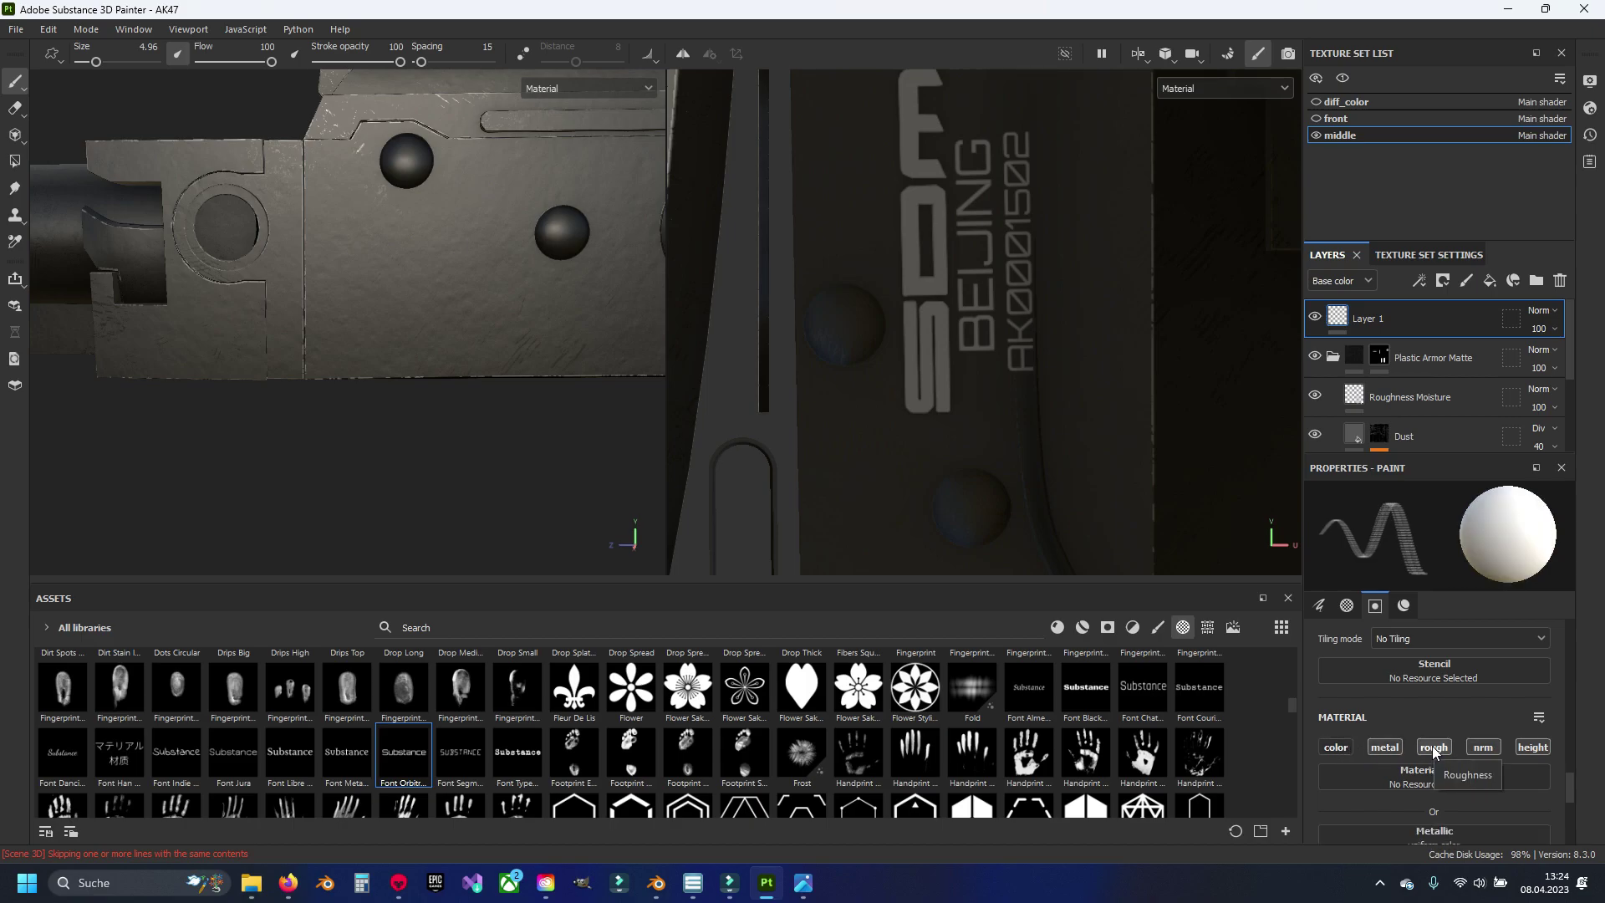
left_click(1432, 745)
scroll(1429, 777, "down", 2)
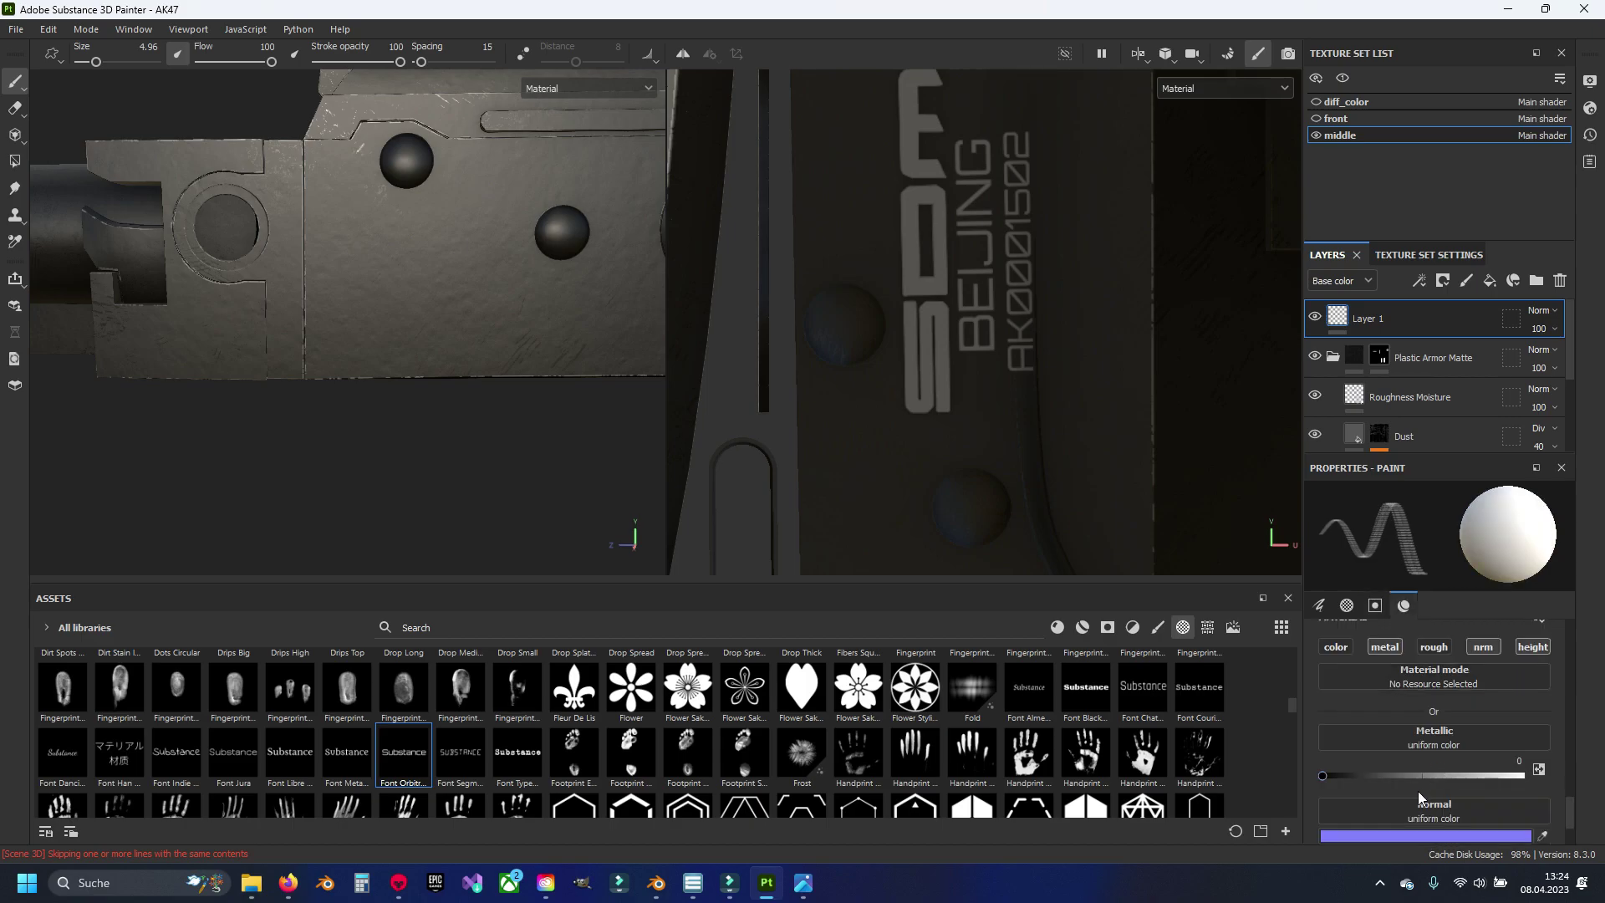
left_click(1385, 647)
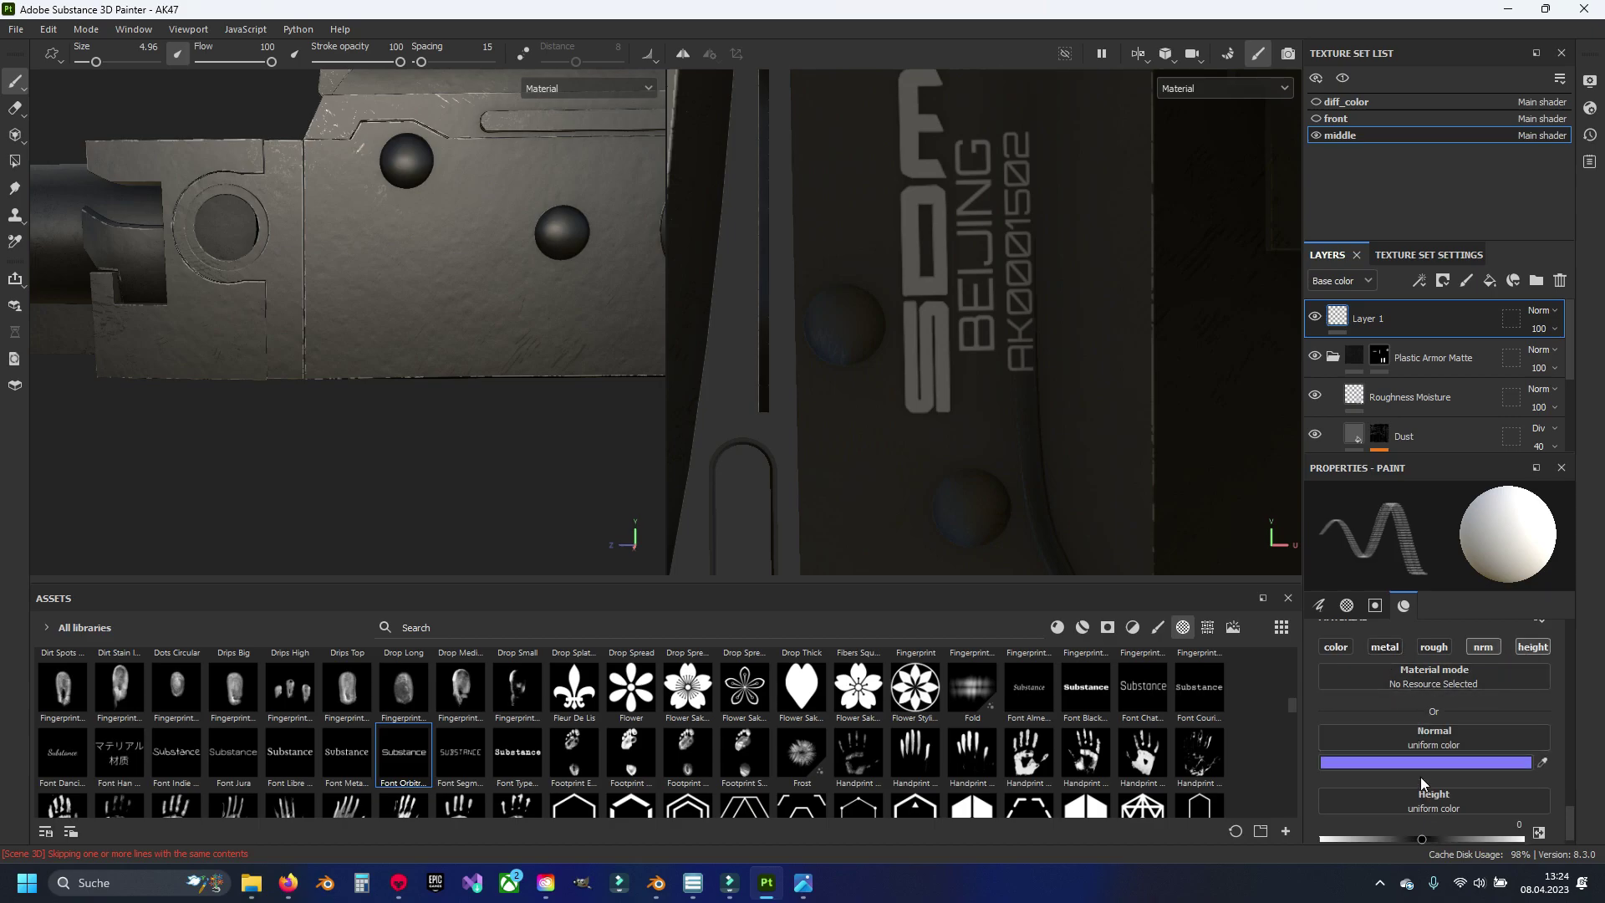
scroll(1421, 775, "up", 3)
scroll(1393, 727, "up", 2)
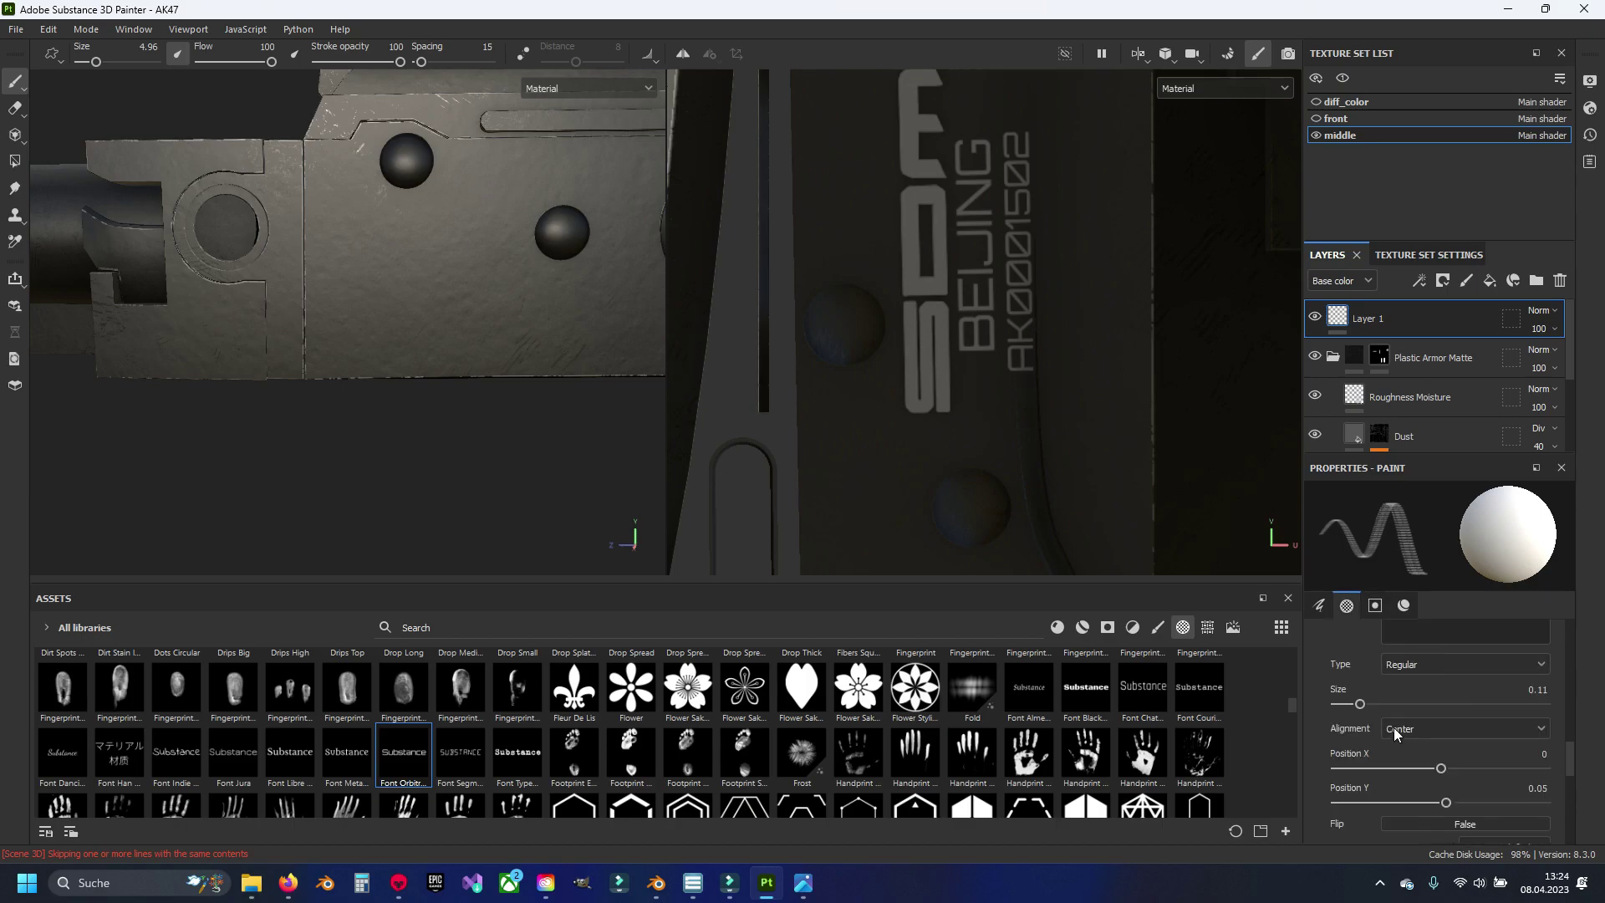
scroll(1393, 727, "up", 1)
scroll(1424, 714, "up", 2)
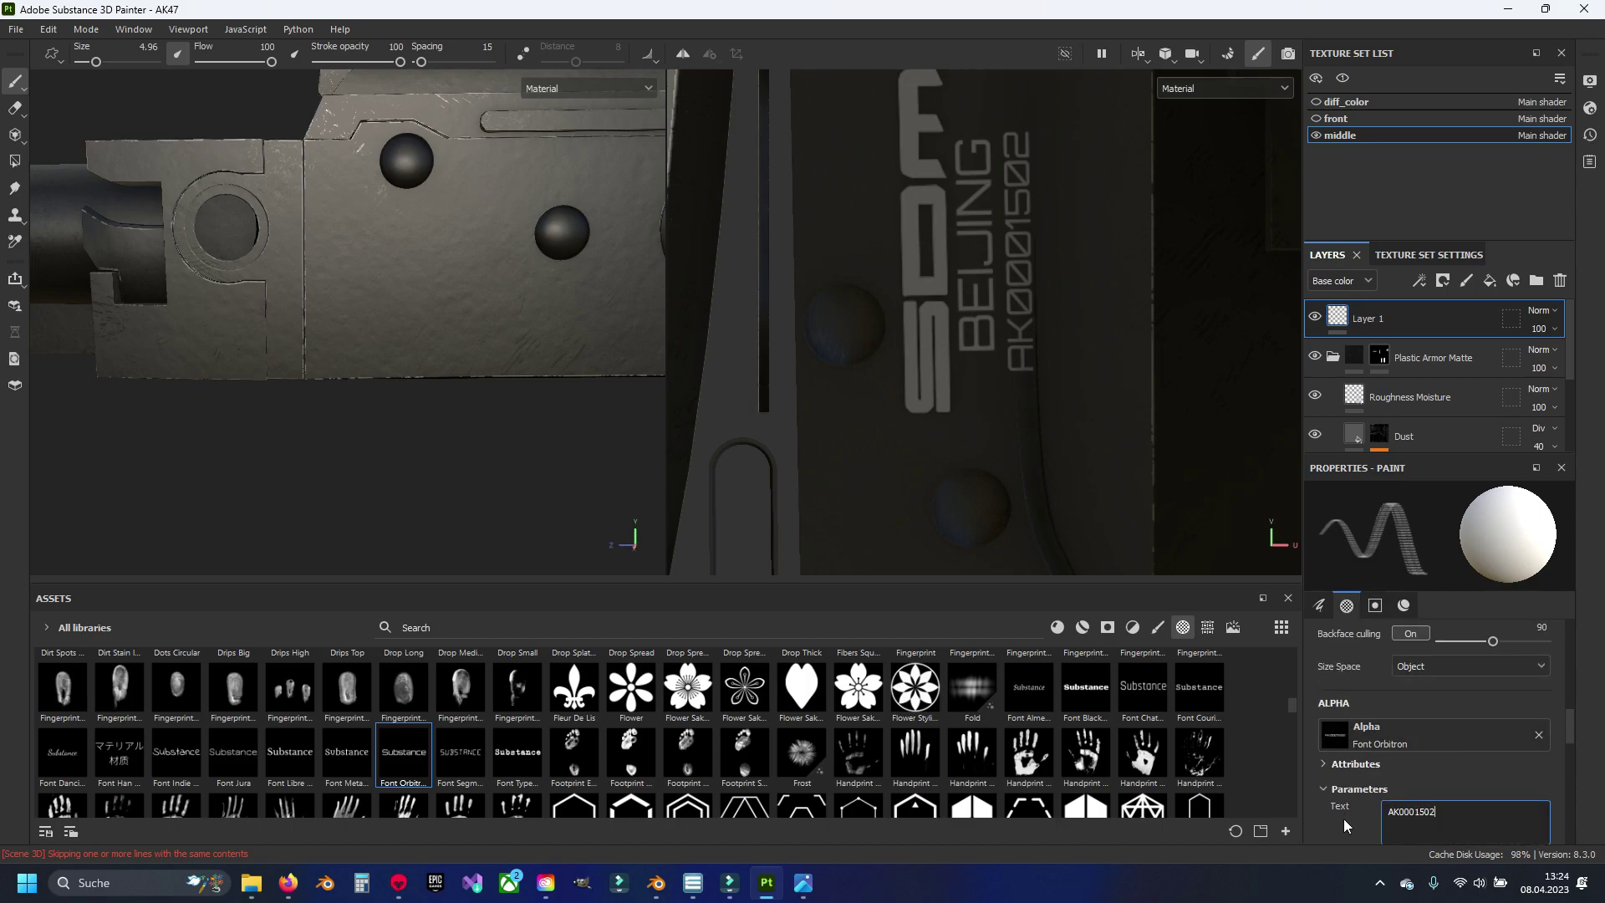
Step: Change the stamp text to AK47 in the Jura font, with the brush enlarged to 7.66
type("AK47")
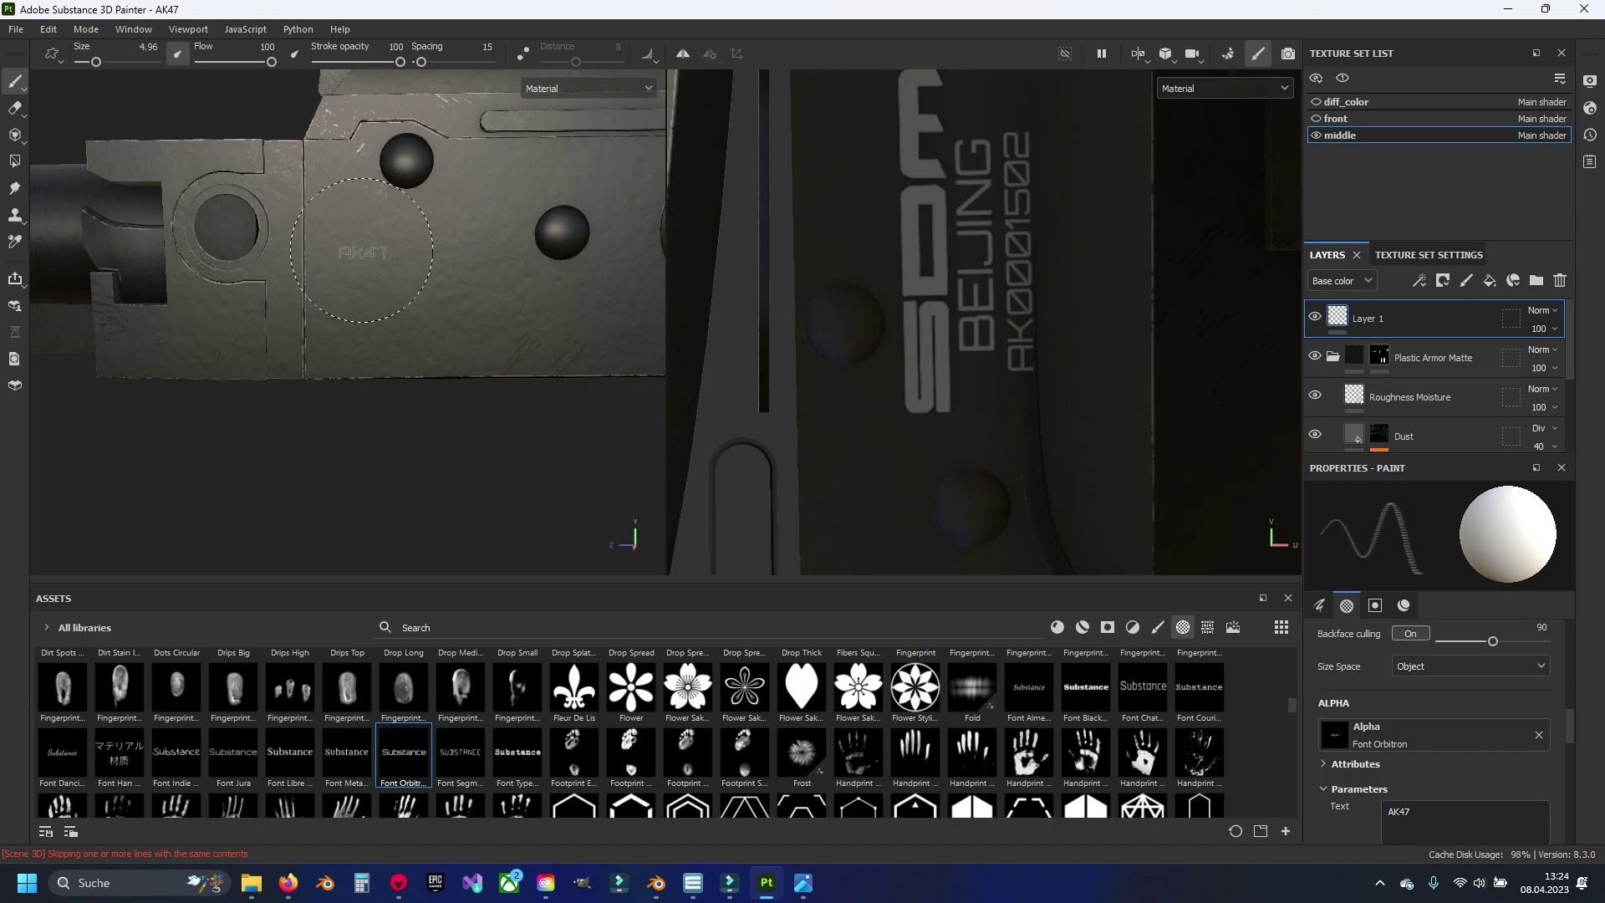
scroll(400, 251, "up", 2)
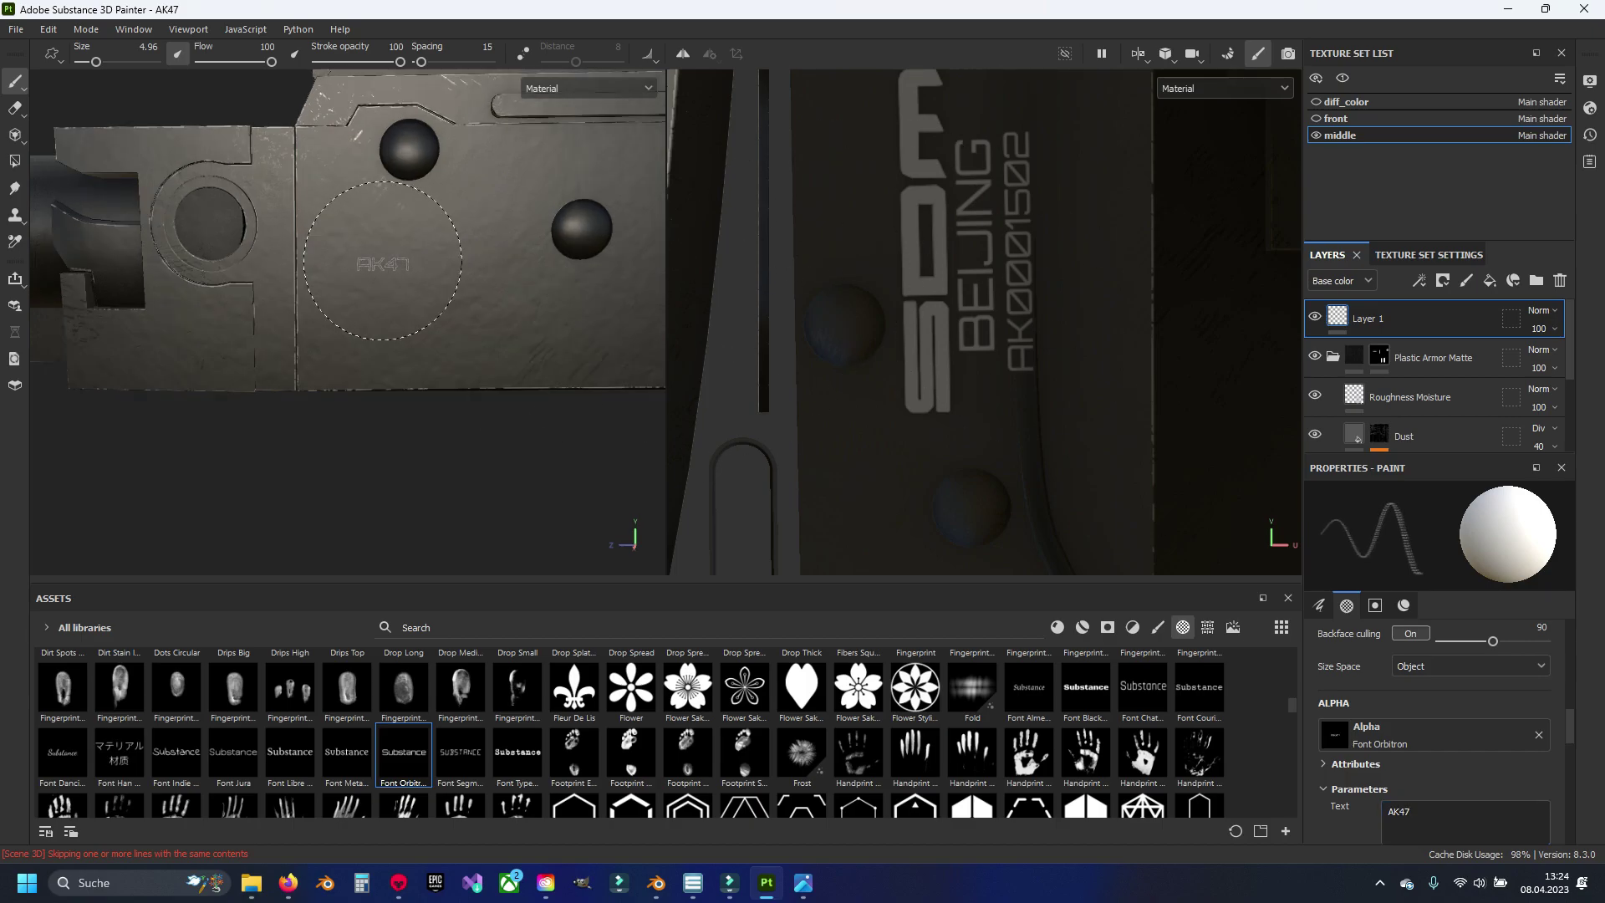
key("bracketright")
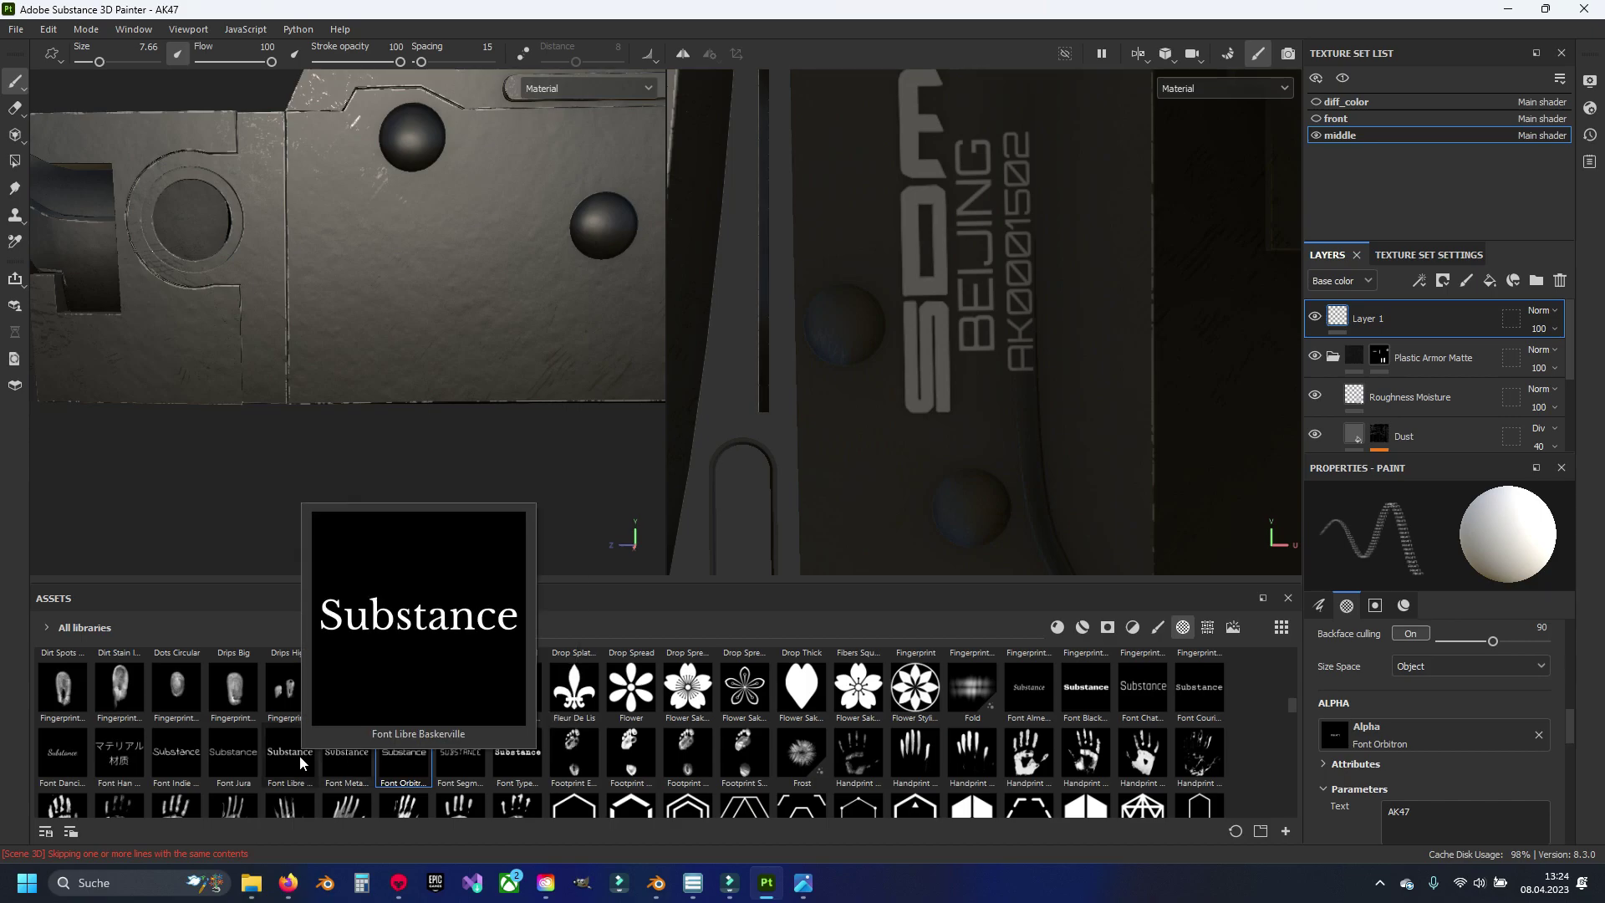
left_click(277, 754)
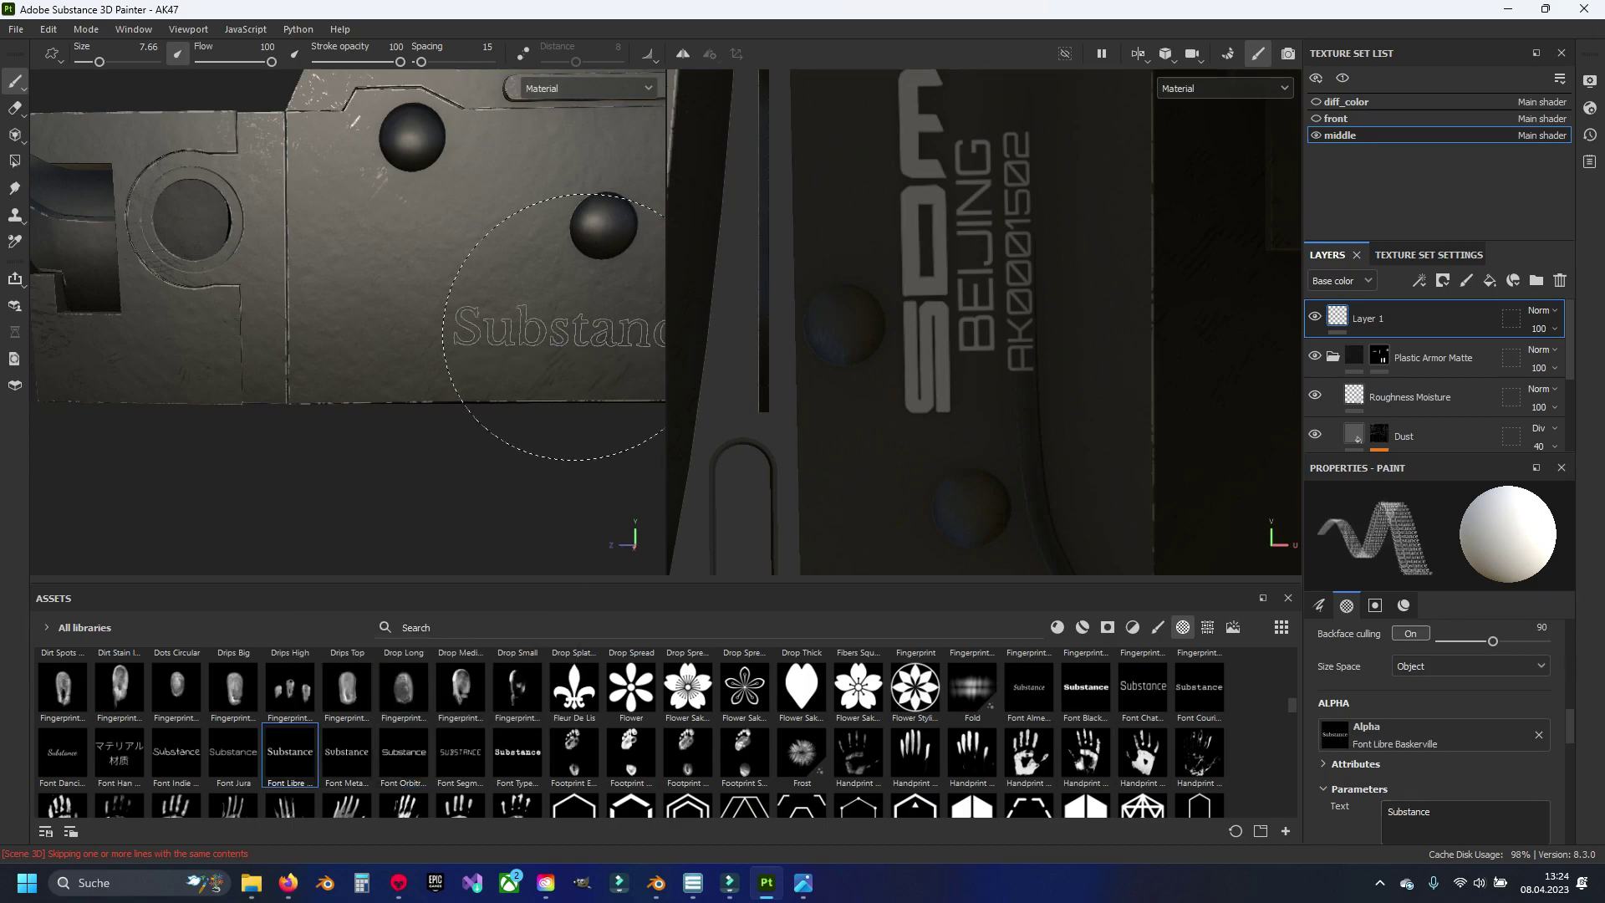
type("AK")
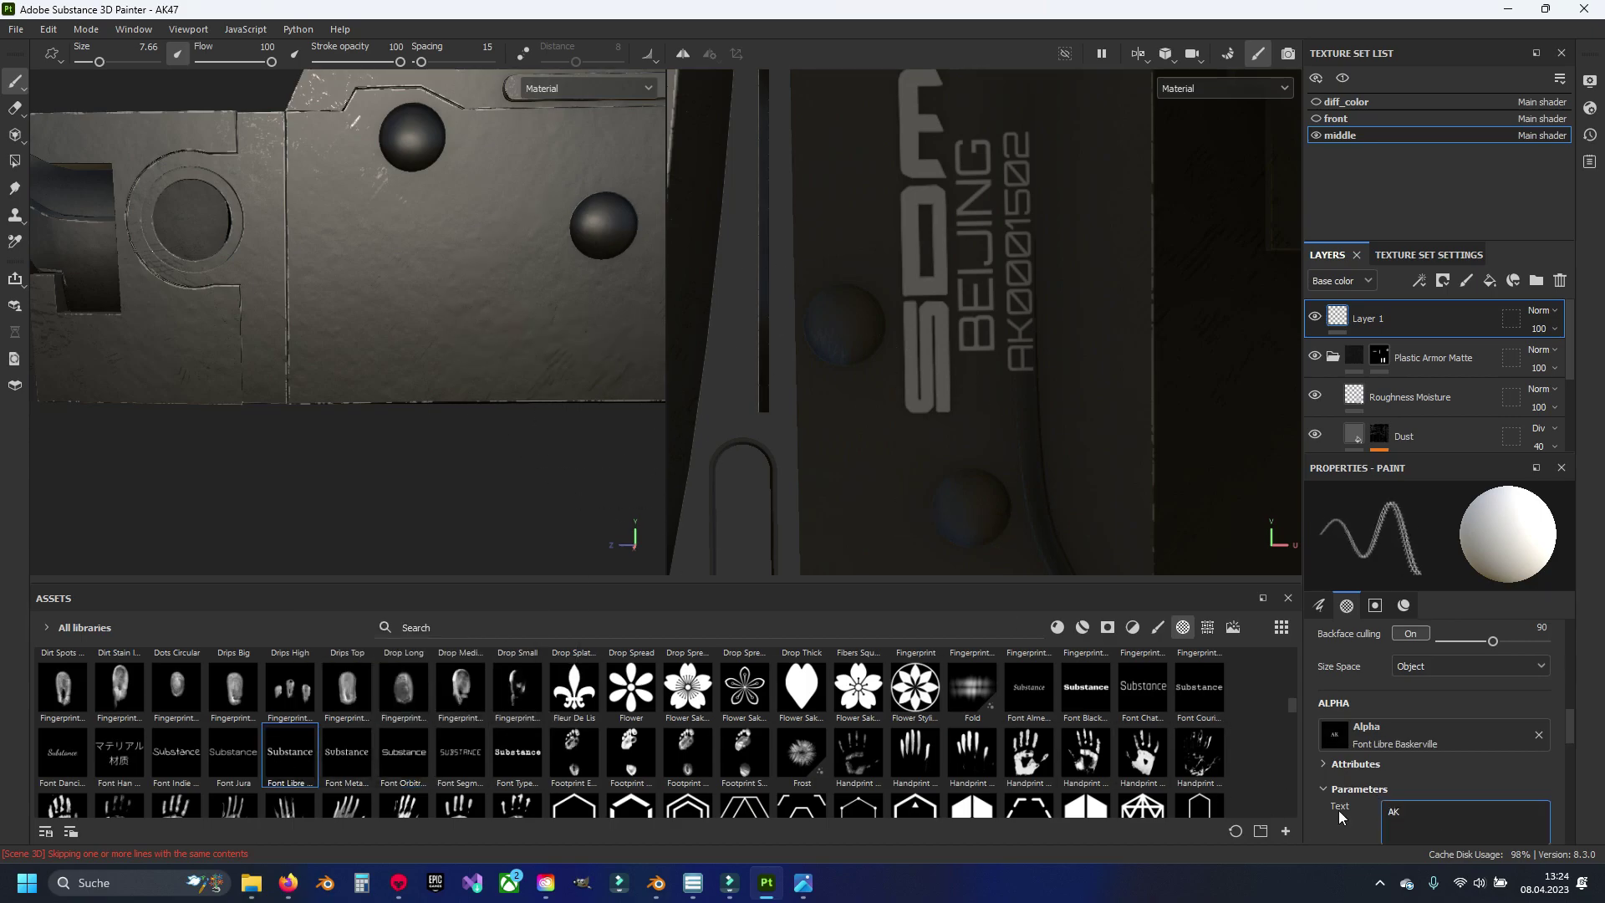
type("47")
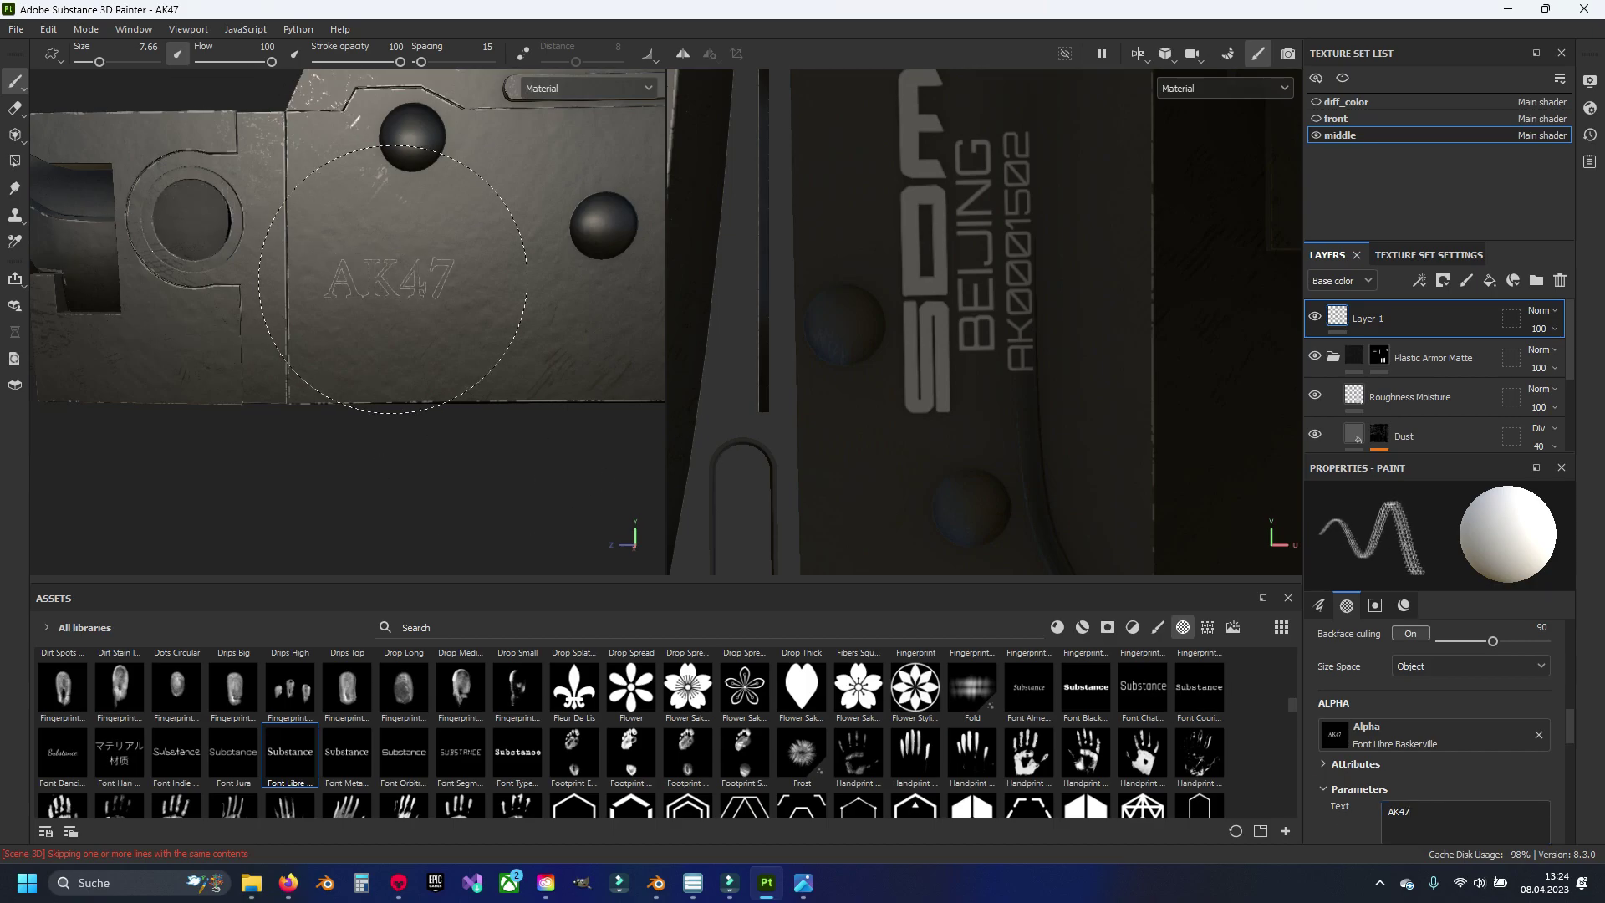
left_click(214, 749)
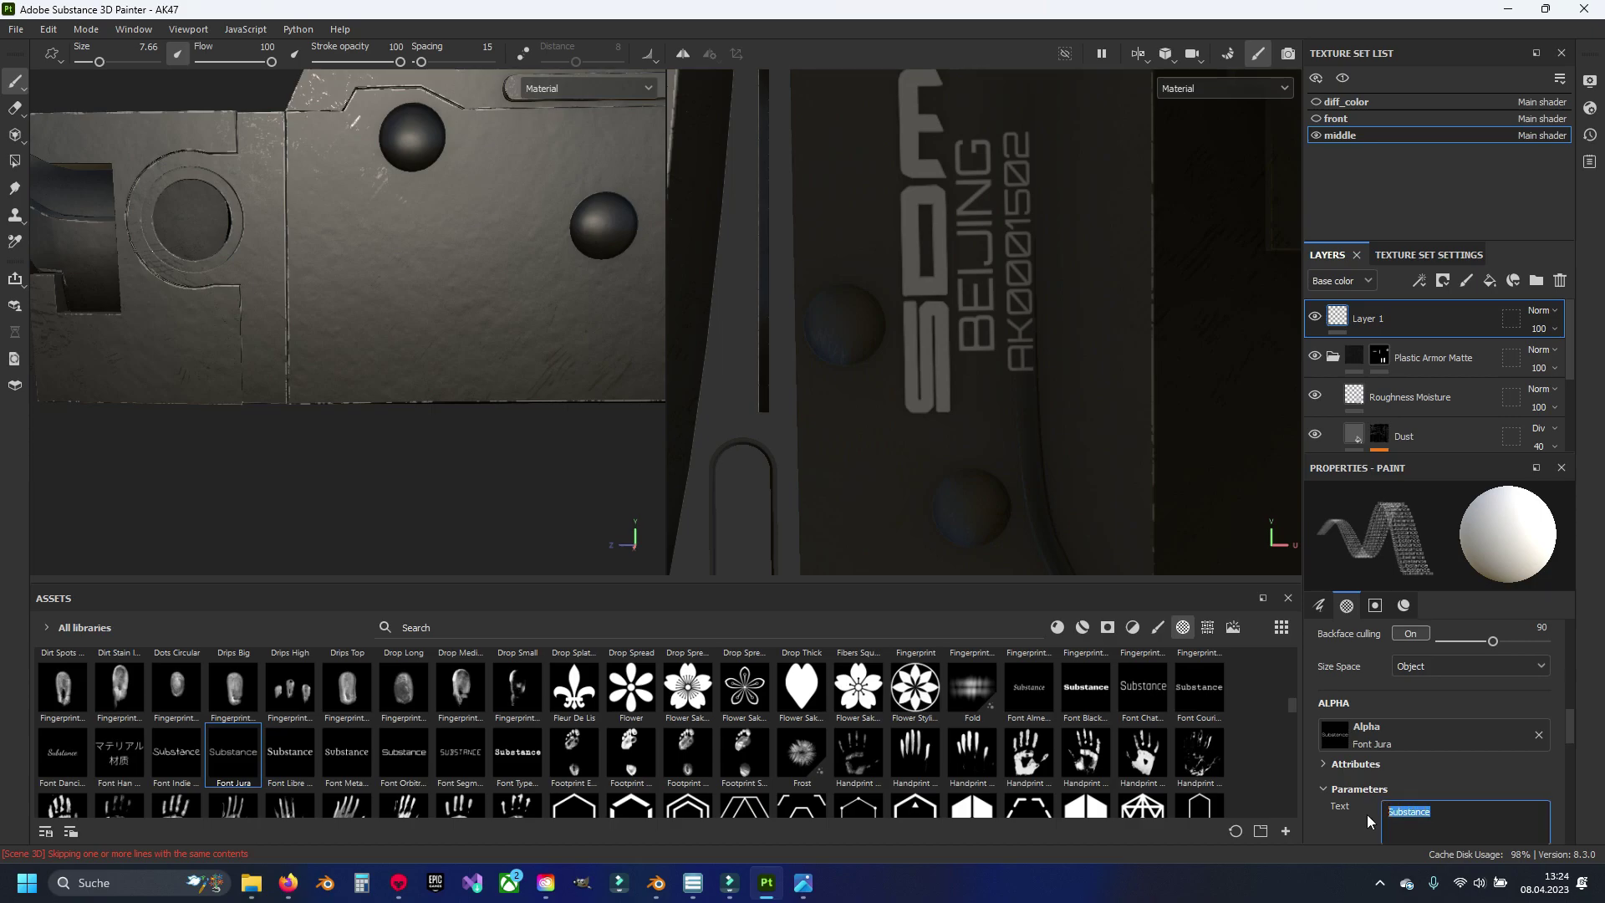
type("AK47")
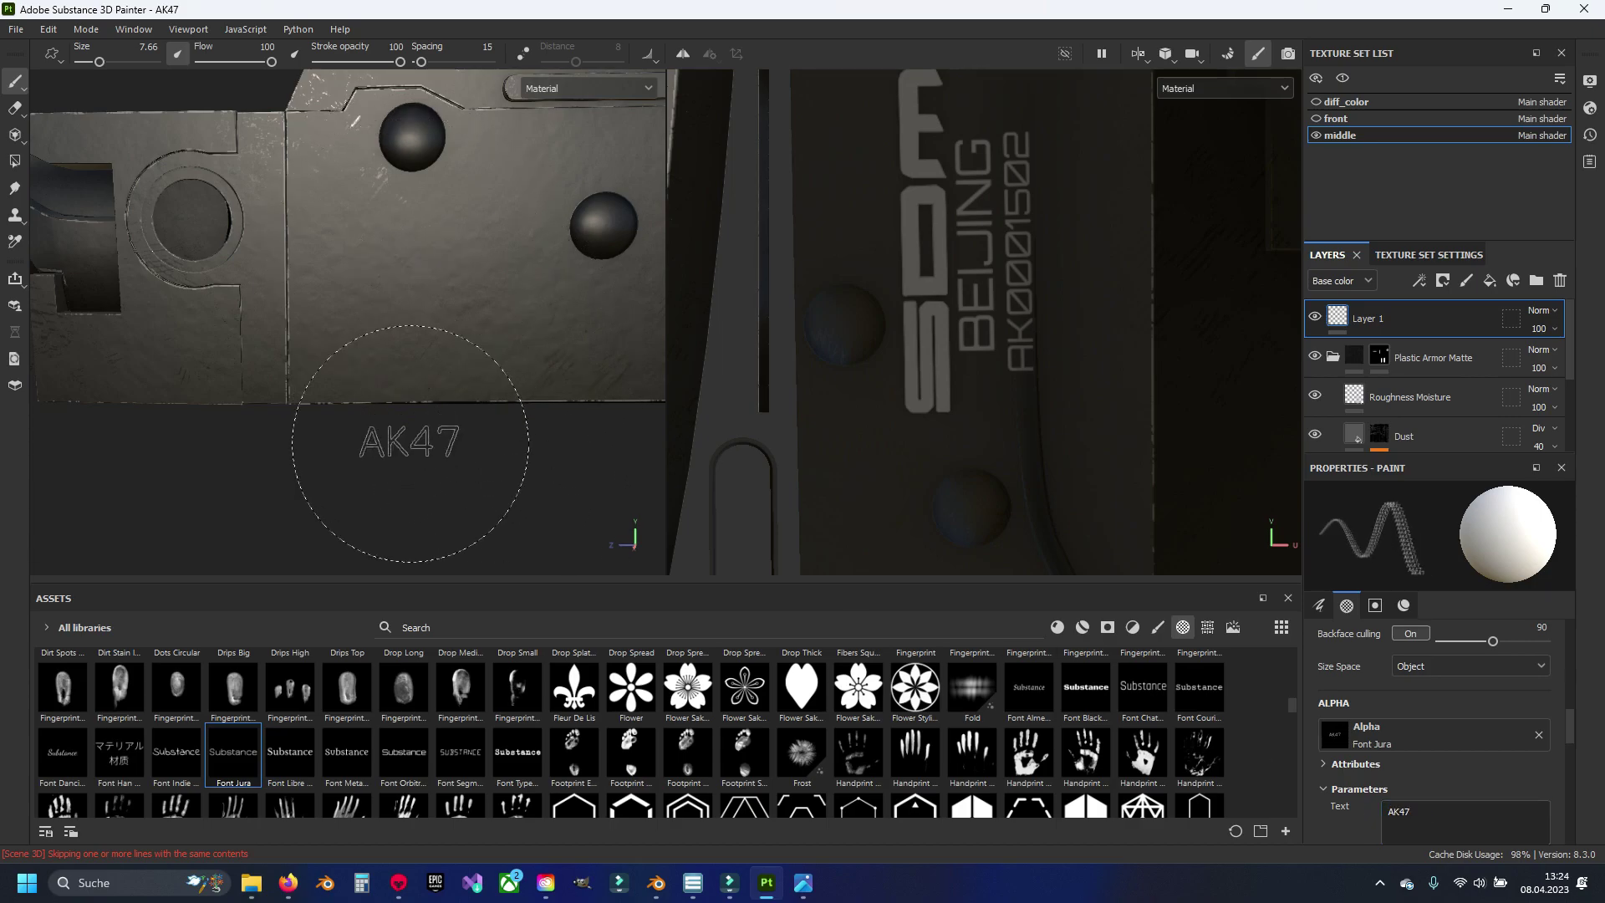
Step: Set the brush's Material Height to about 0.1347 for raised AK47 lettering
scroll(386, 342, "up", 3)
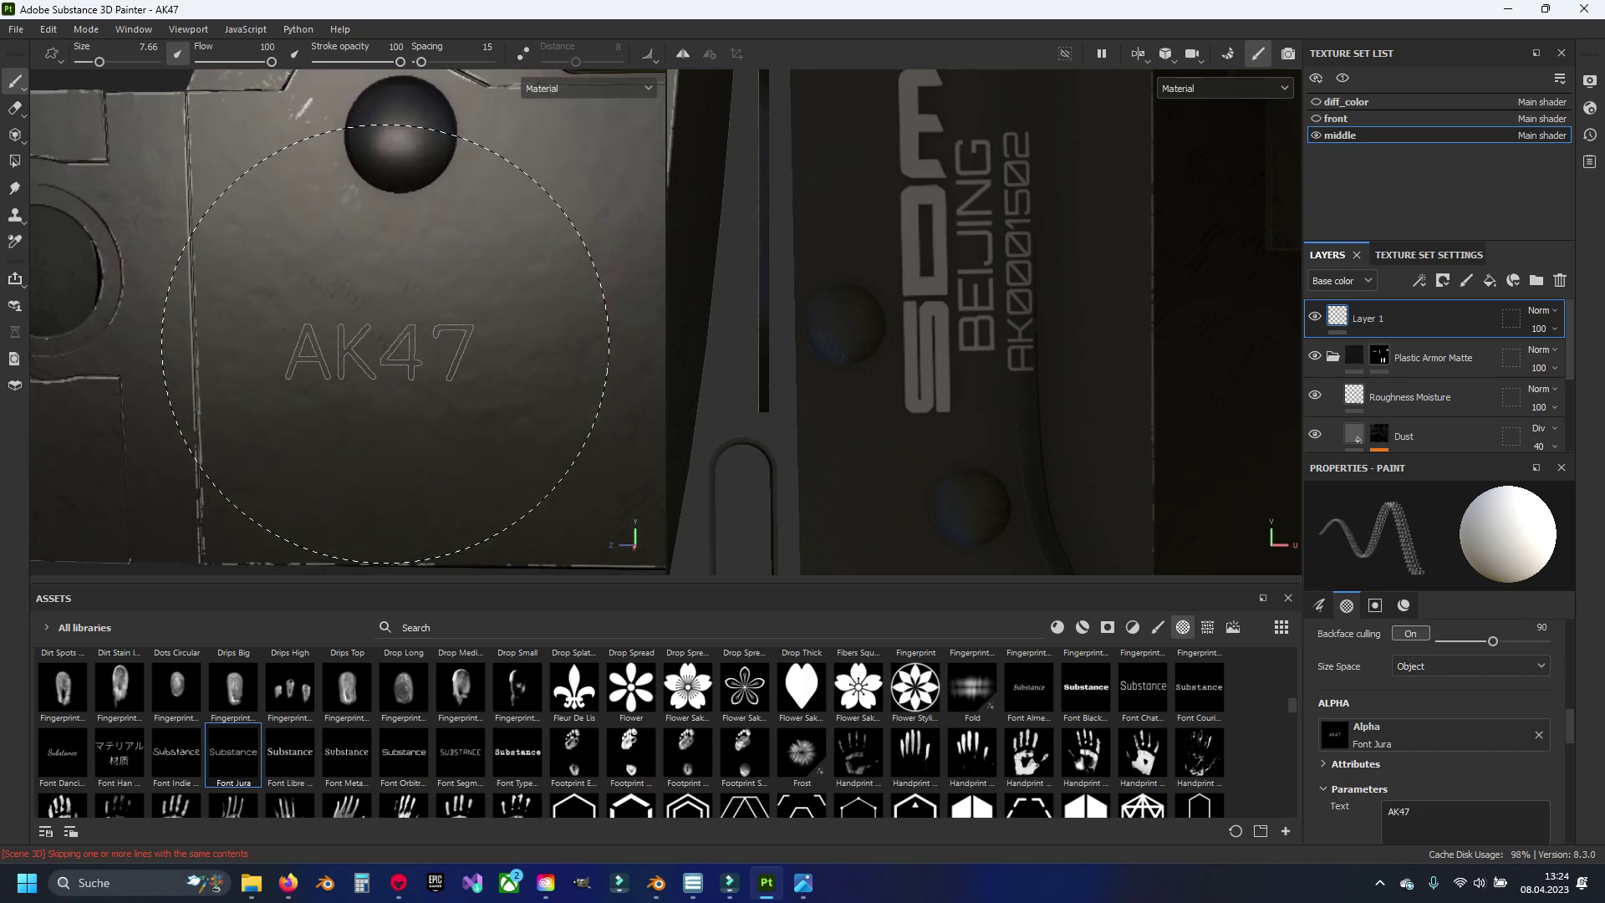
scroll(1421, 761, "down", 2)
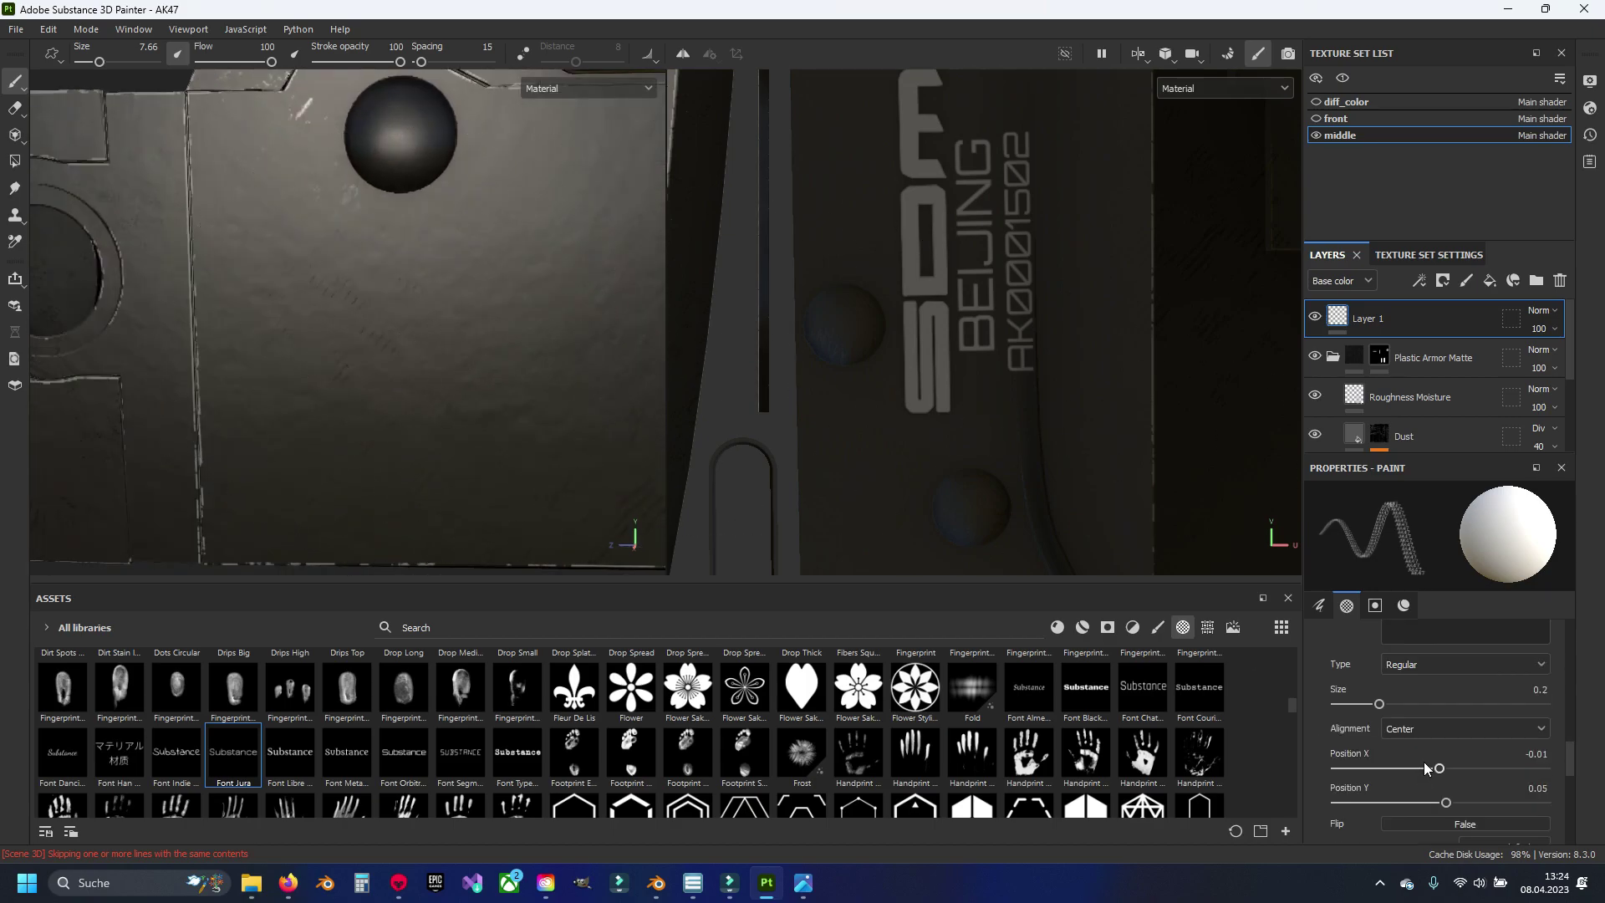
scroll(1423, 760, "down", 2)
scroll(1439, 779, "down", 2)
scroll(1440, 781, "down", 1)
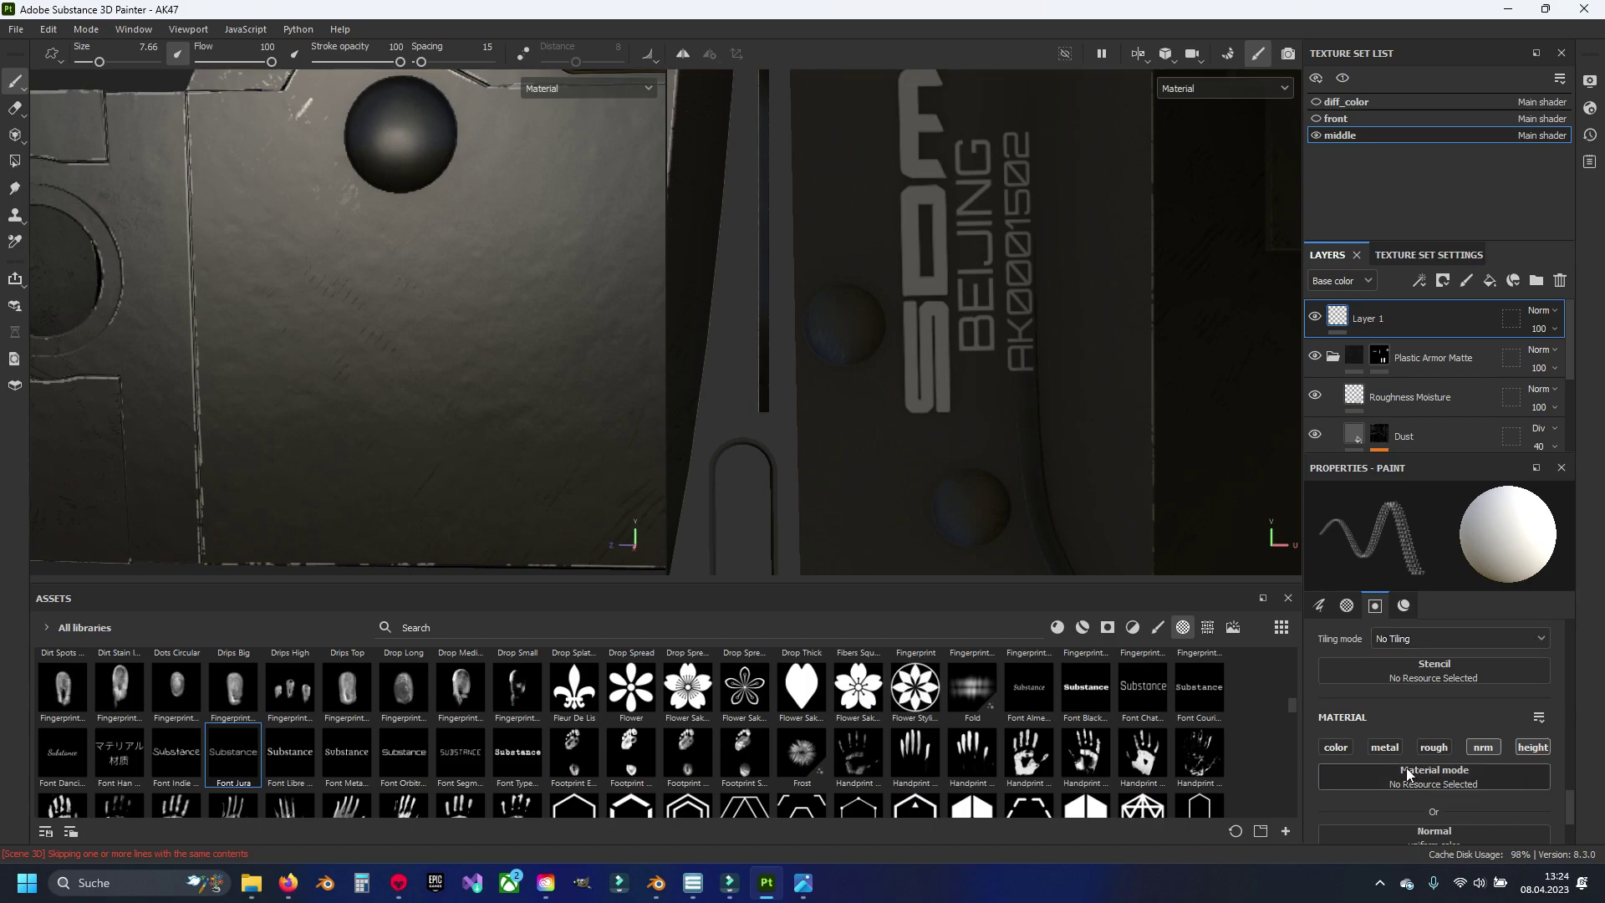
scroll(1420, 752, "down", 1)
scroll(1416, 729, "up", 4)
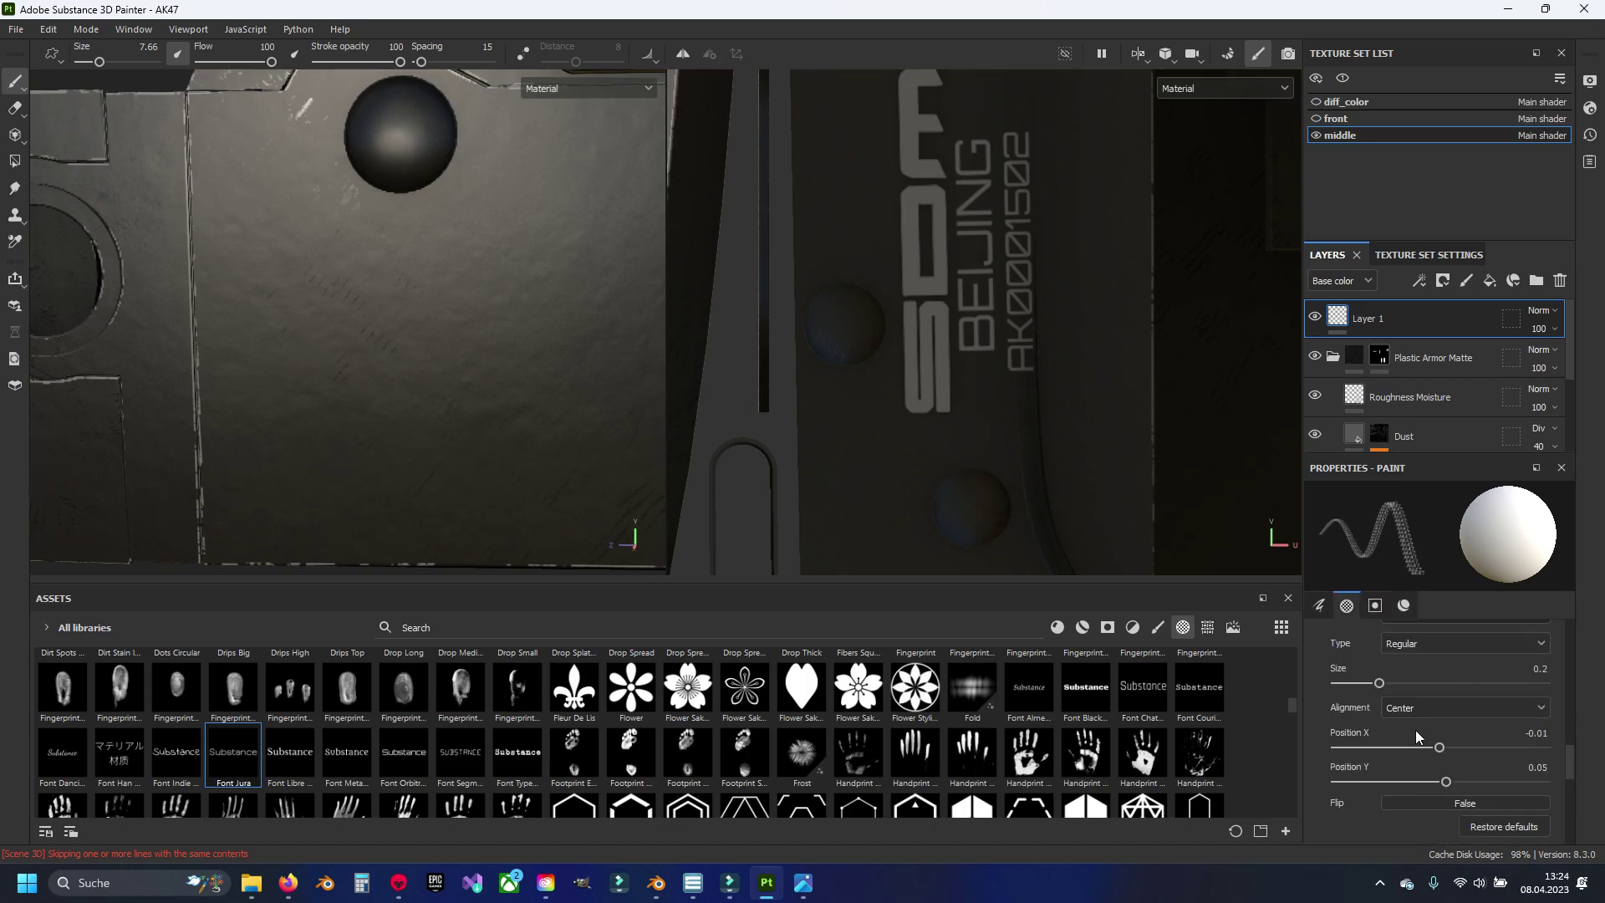
scroll(1446, 739, "up", 2)
scroll(1446, 730, "up", 1)
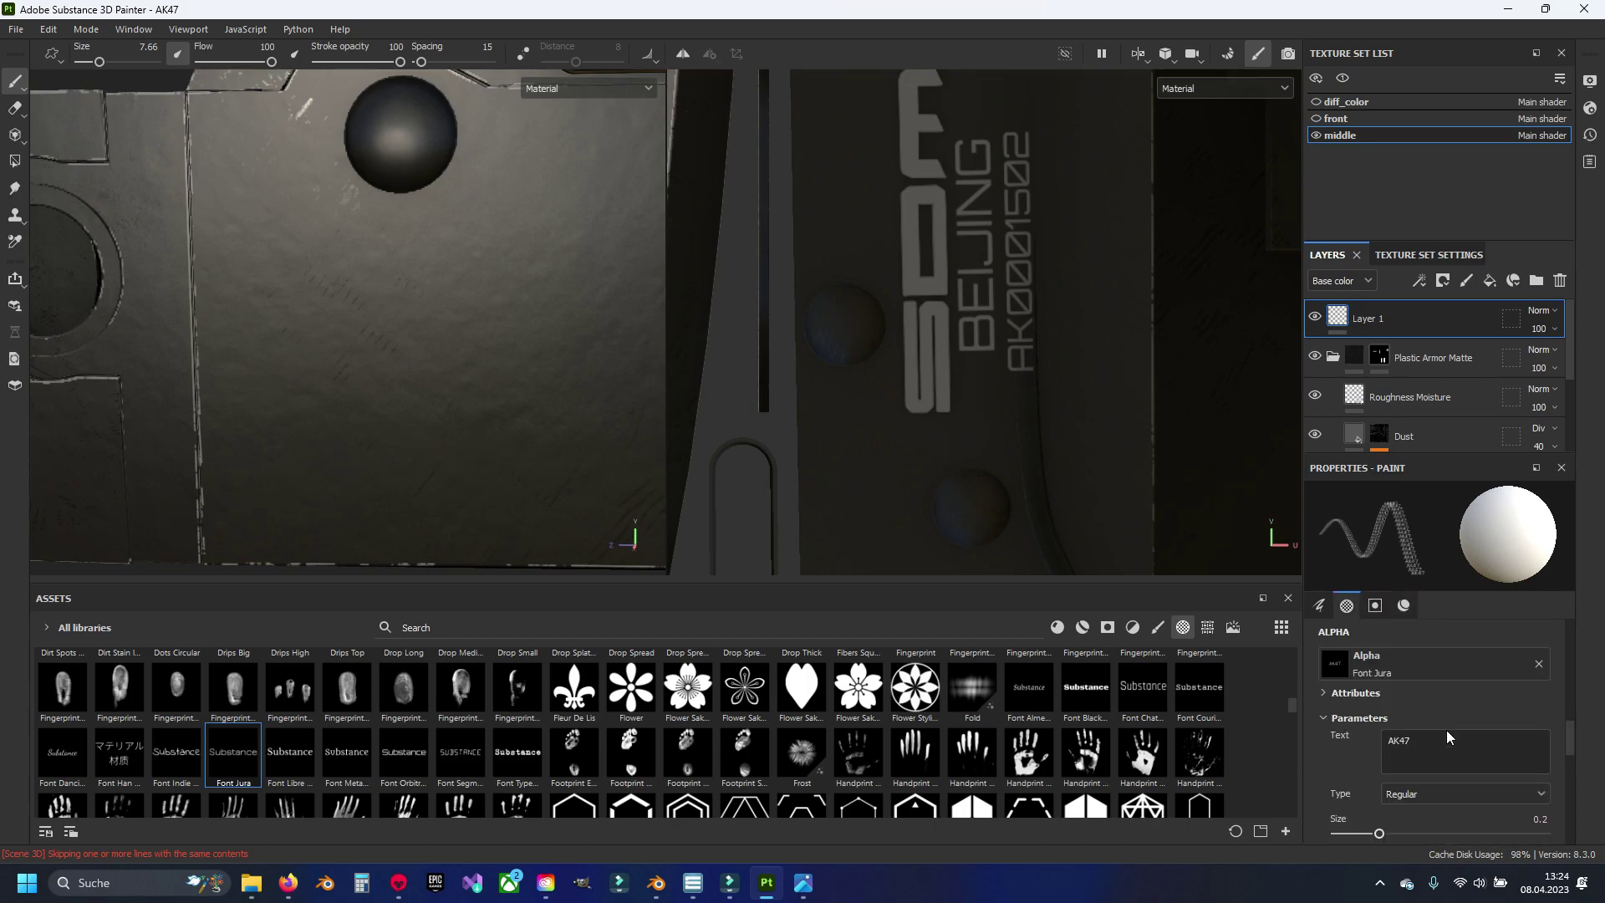
scroll(1446, 729, "up", 2)
scroll(1446, 730, "up", 2)
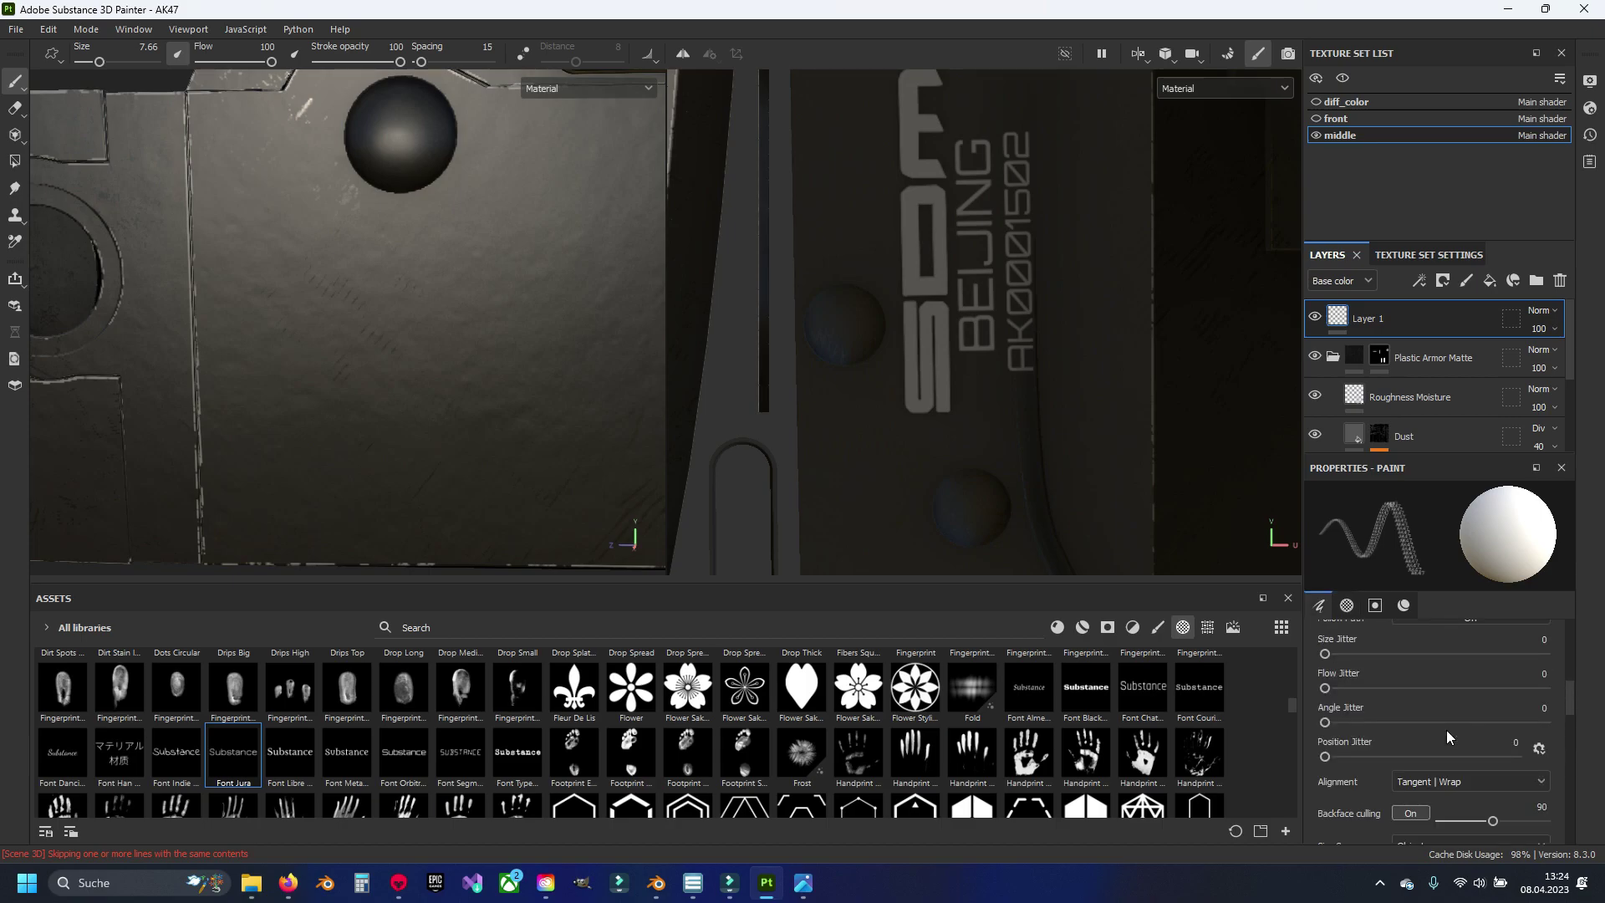
scroll(1446, 730, "up", 2)
scroll(1448, 728, "down", 1)
scroll(1448, 720, "down", 1)
scroll(1450, 712, "down", 2)
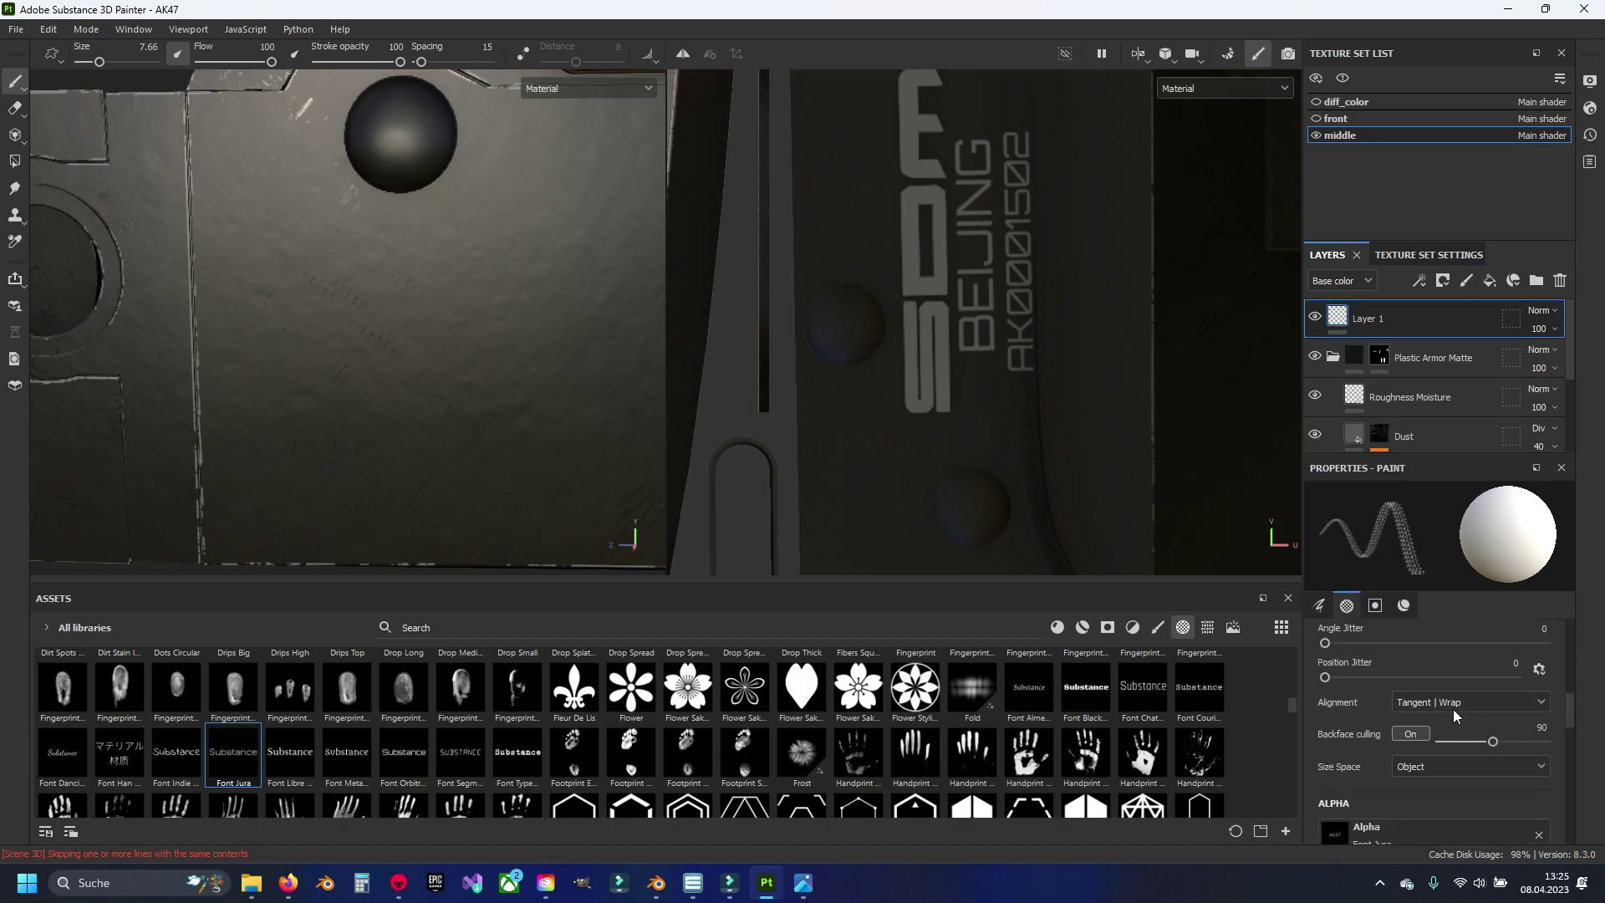
scroll(1453, 708, "down", 1)
scroll(1453, 708, "down", 2)
scroll(1456, 709, "down", 2)
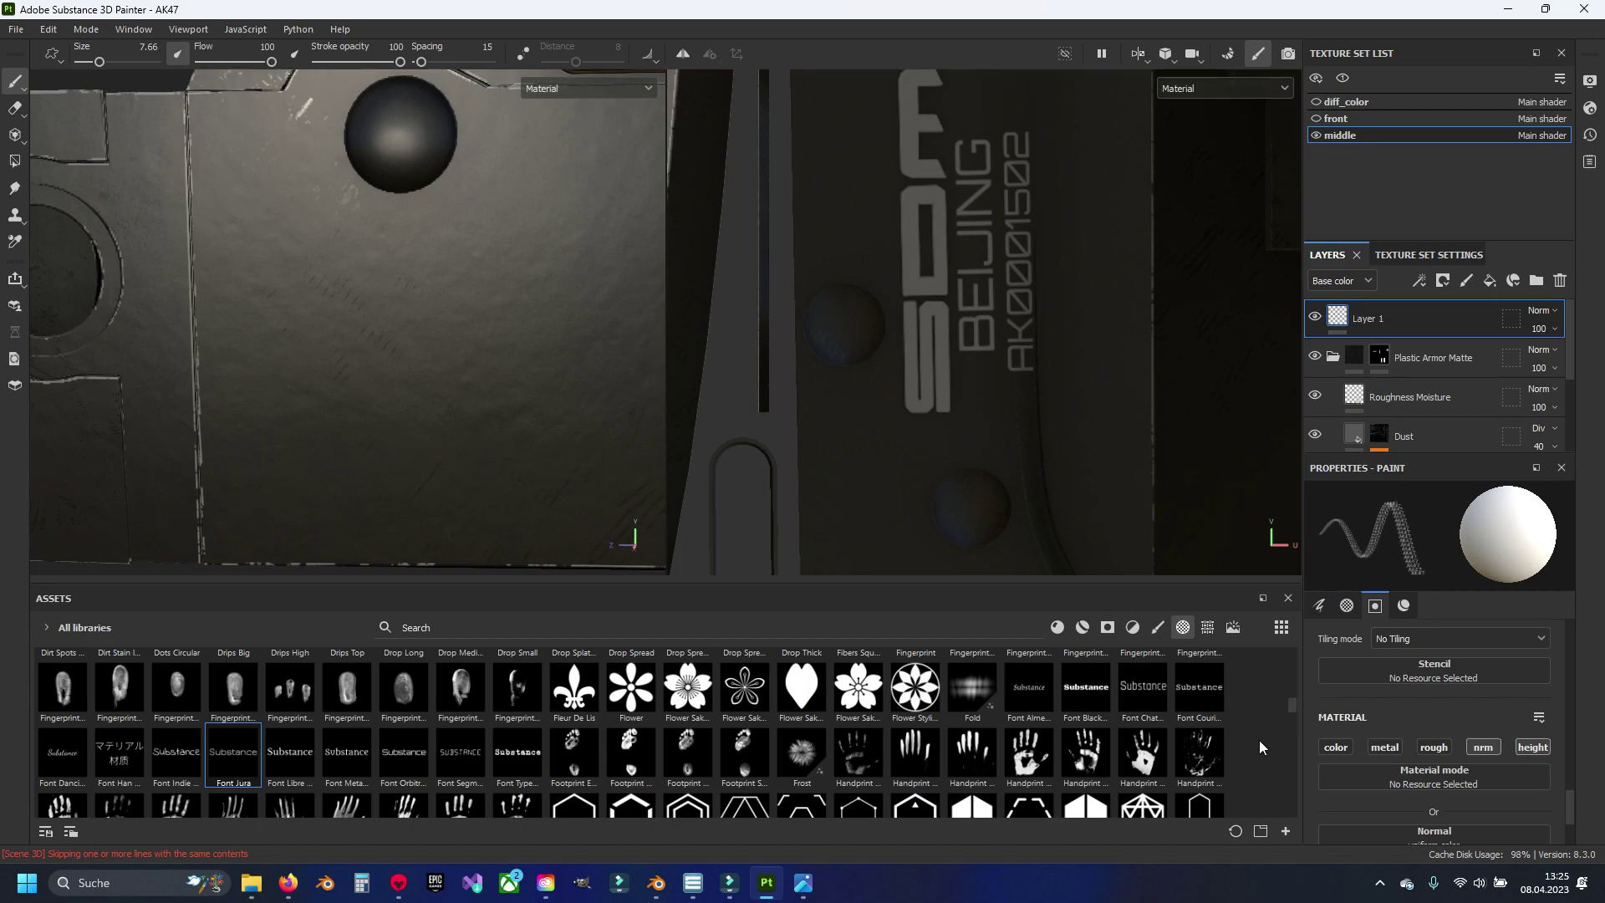
scroll(1399, 745, "down", 2)
scroll(1401, 741, "down", 1)
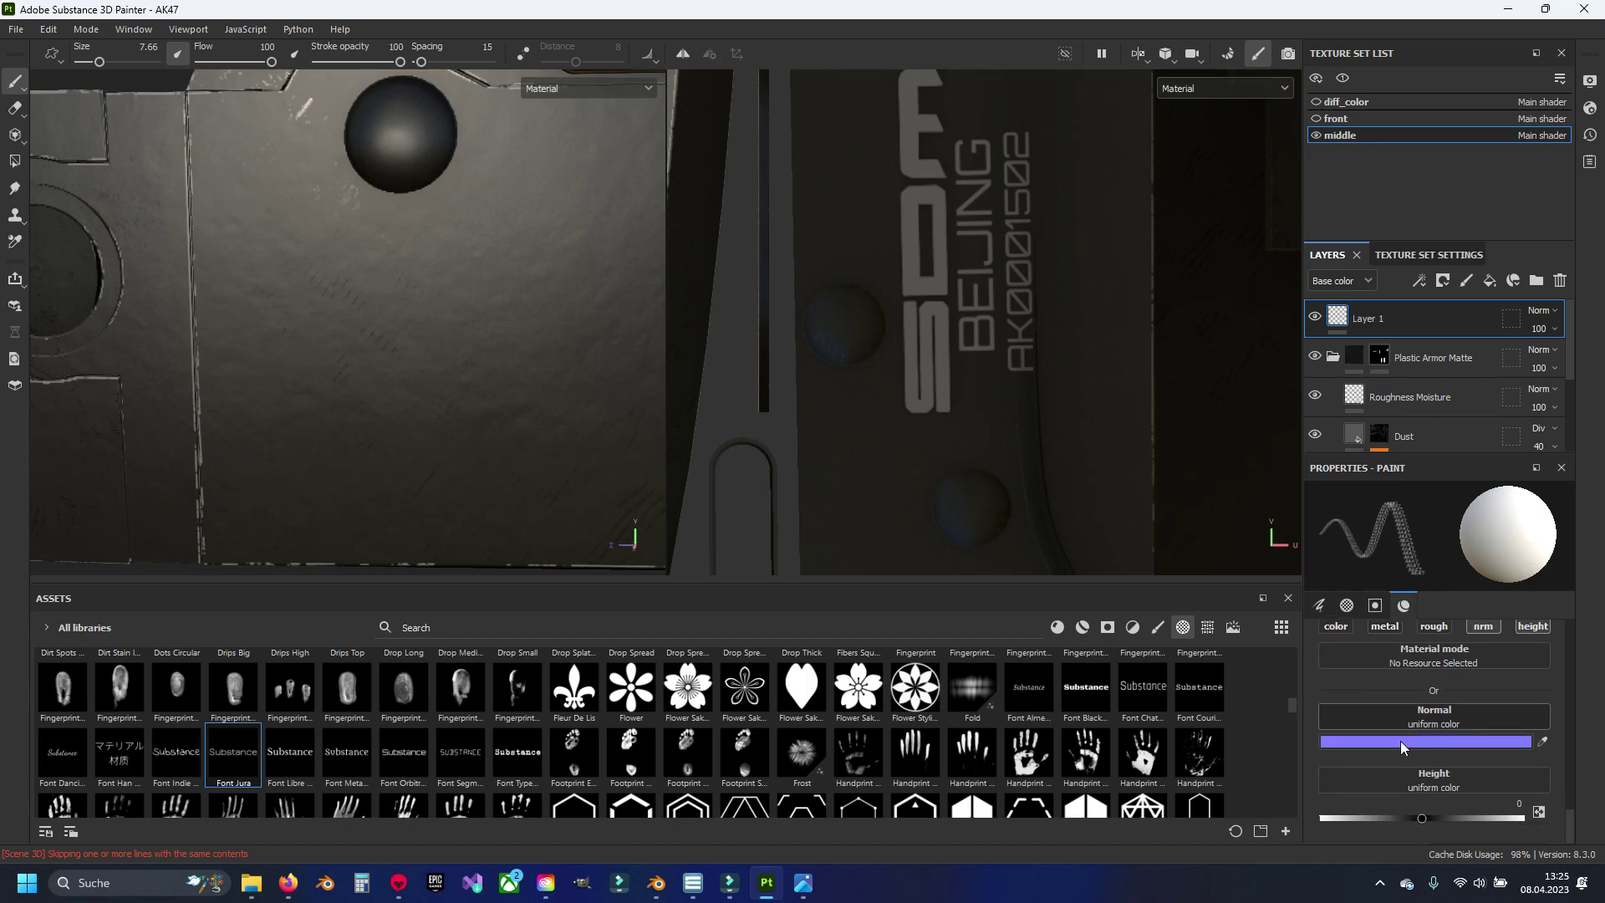
left_click_drag(1421, 816, 1436, 816)
Step: Replace the raised AK47 stamp with an engraved one using height -0.0857 on the receiver
left_click(407, 299)
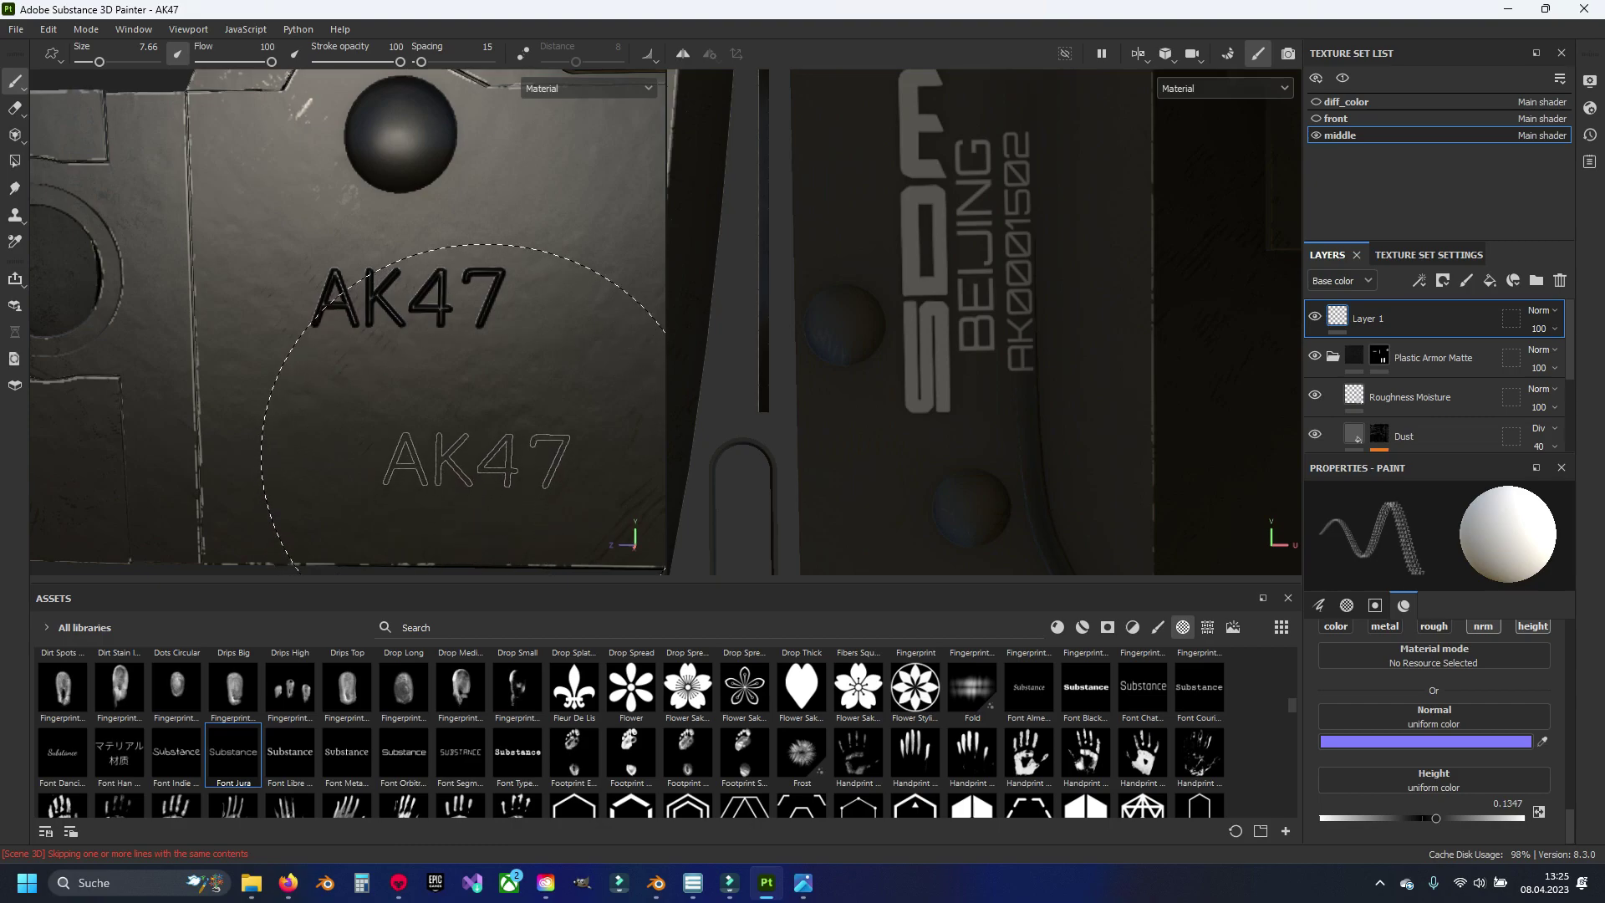
key("ctrl+z")
left_click_drag(1406, 819, 1403, 820)
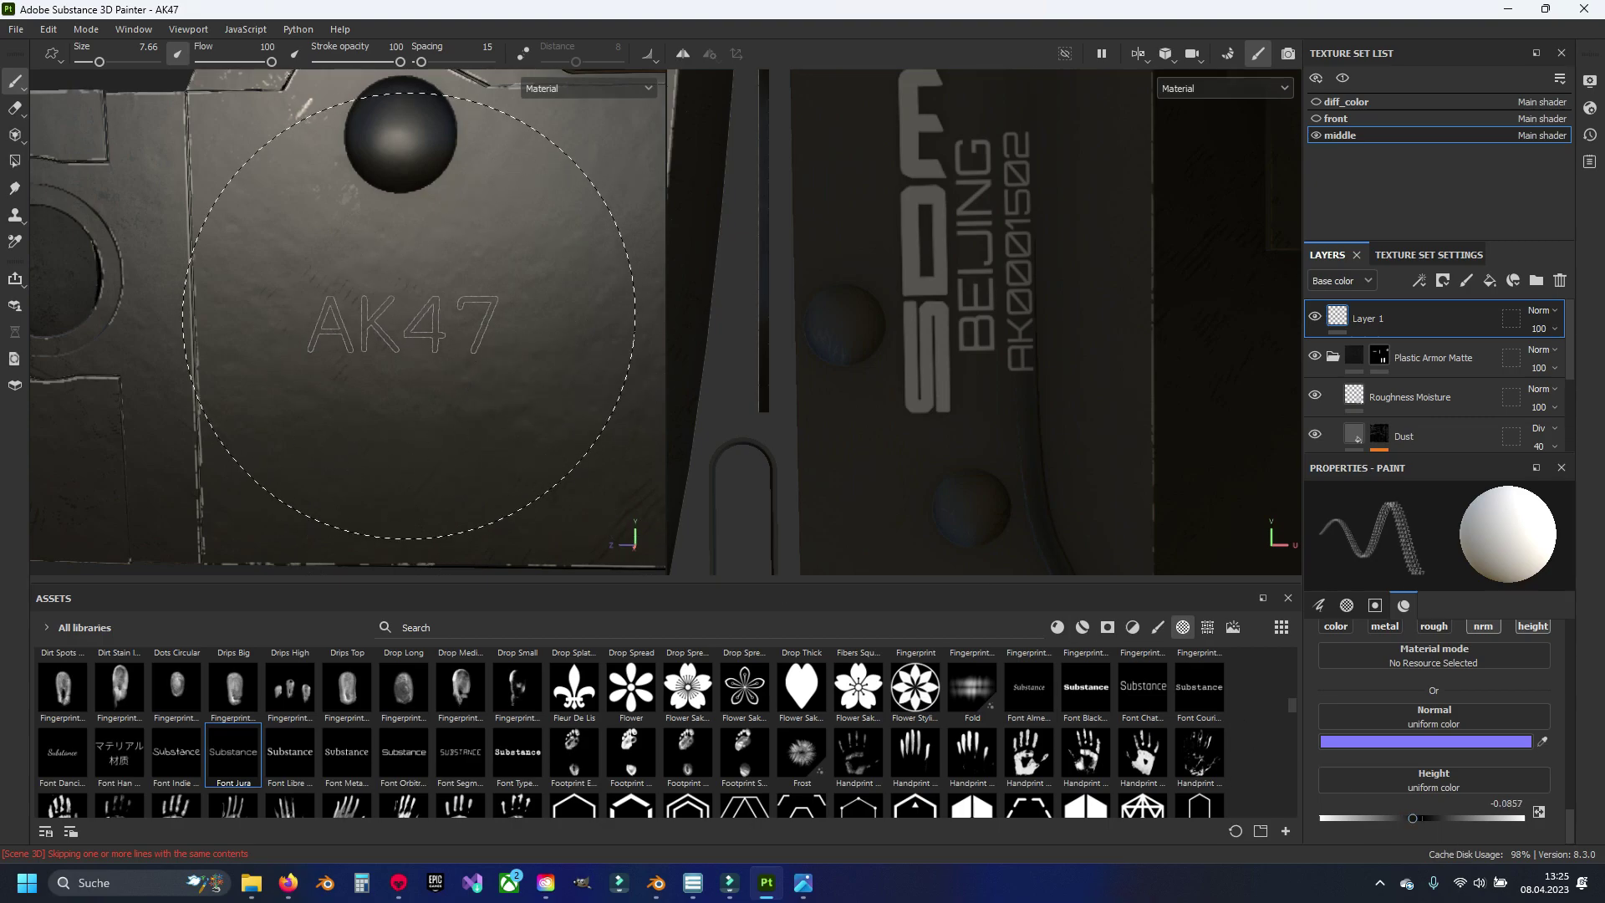
left_click(384, 301)
scroll(477, 485, "down", 5)
scroll(468, 455, "up", 3)
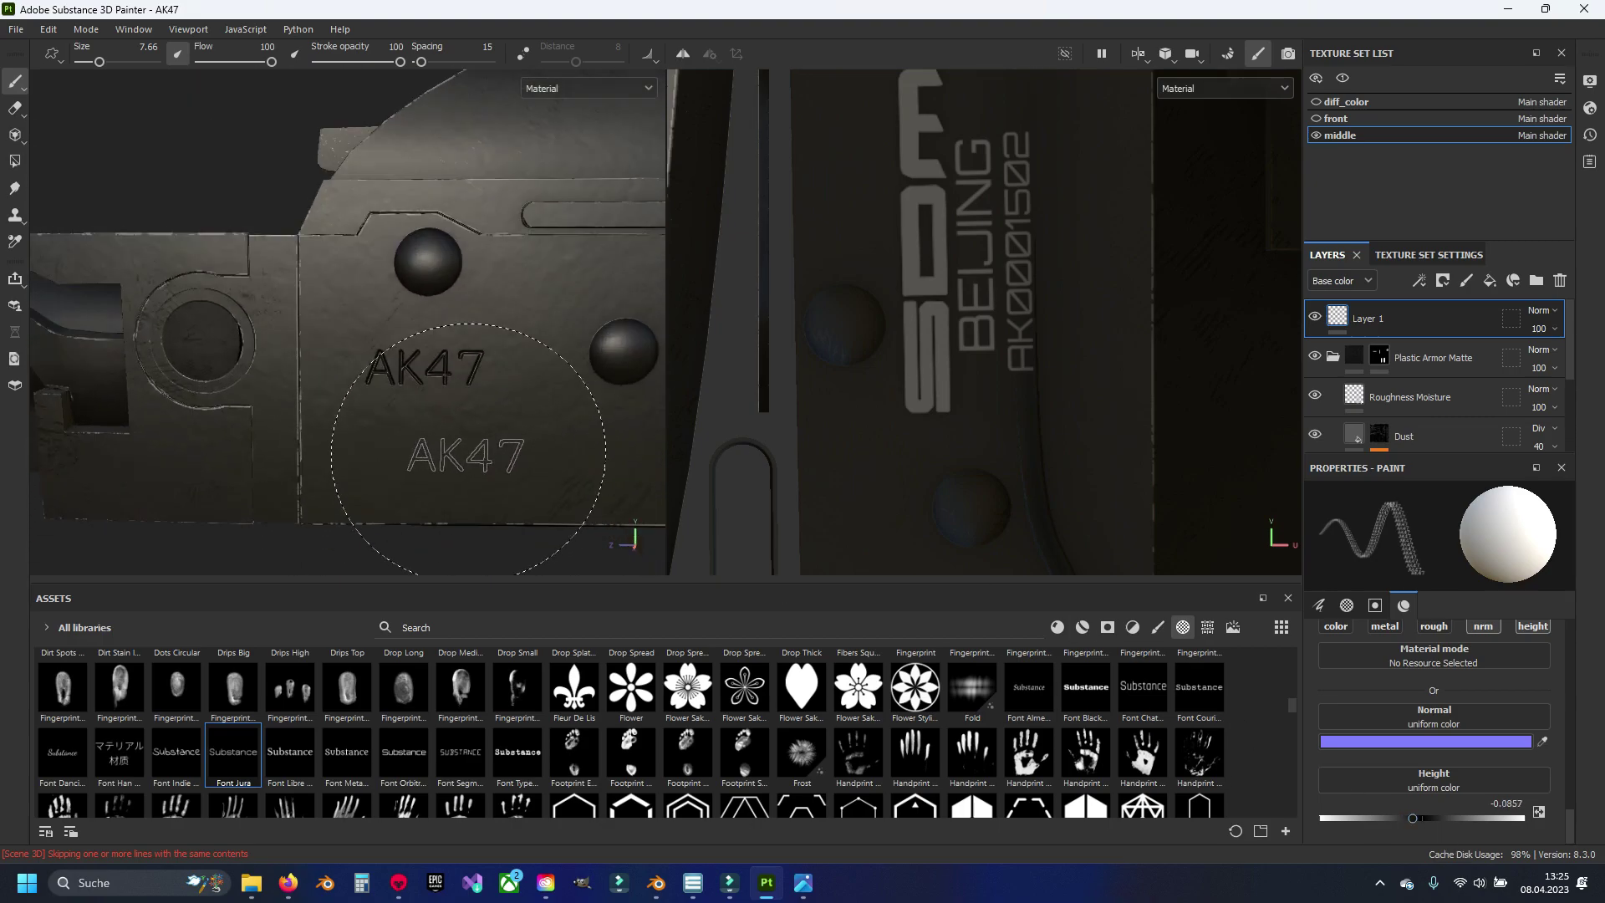
scroll(465, 483, "down", 2)
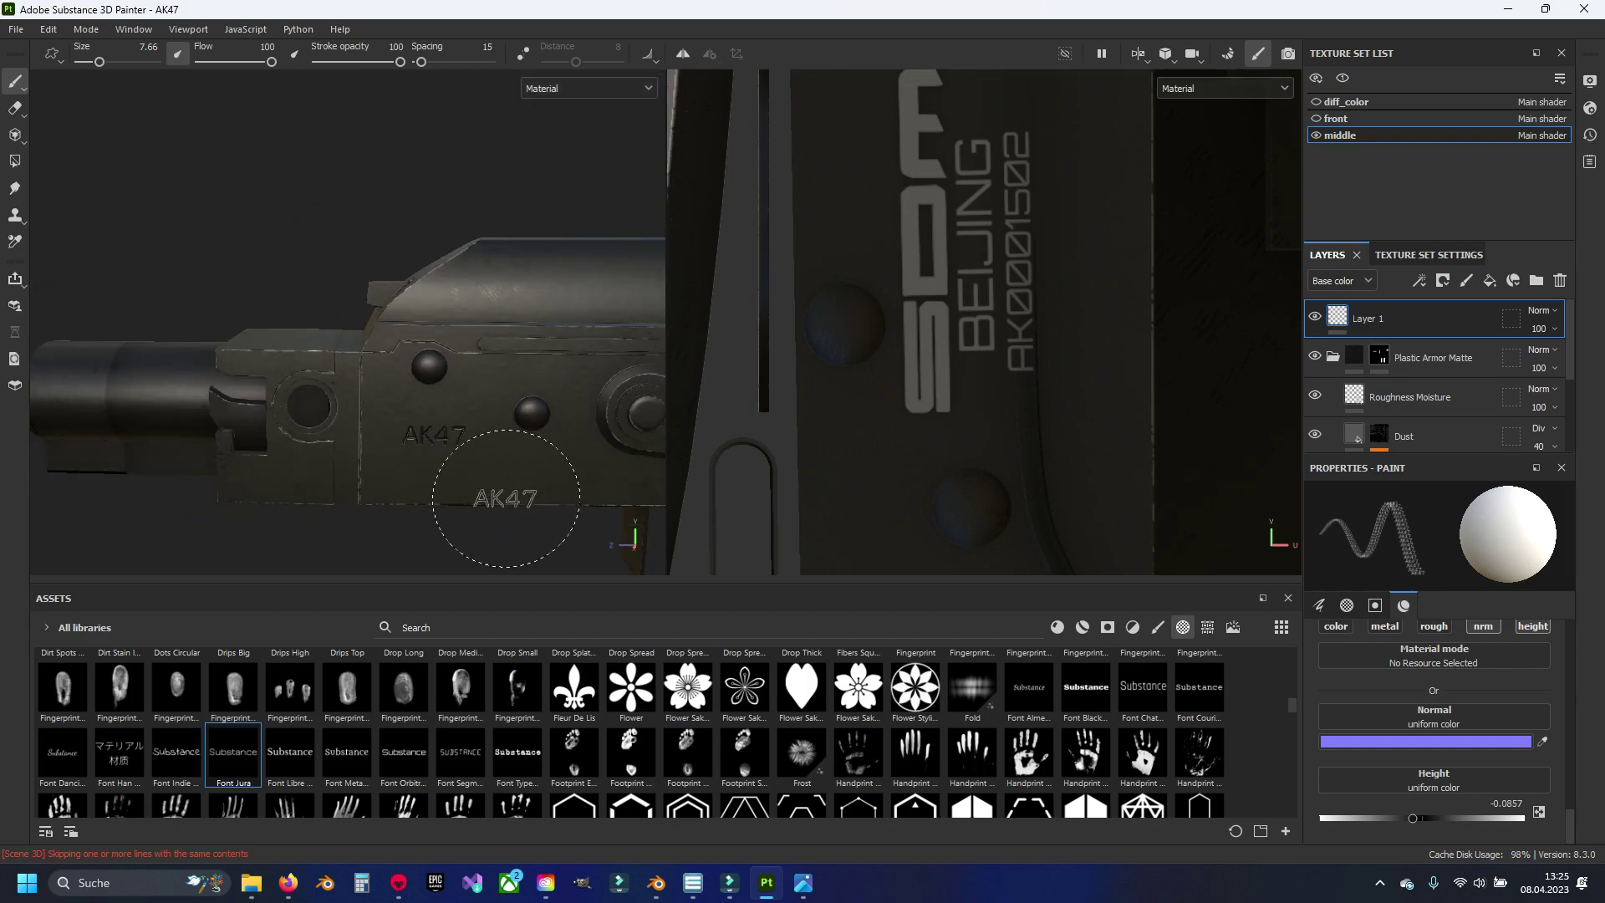
mouse_move(465, 483)
left_mouse_down("alt")
mouse_move(473, 393)
mouse_move(535, 393)
left_mouse_up("alt")
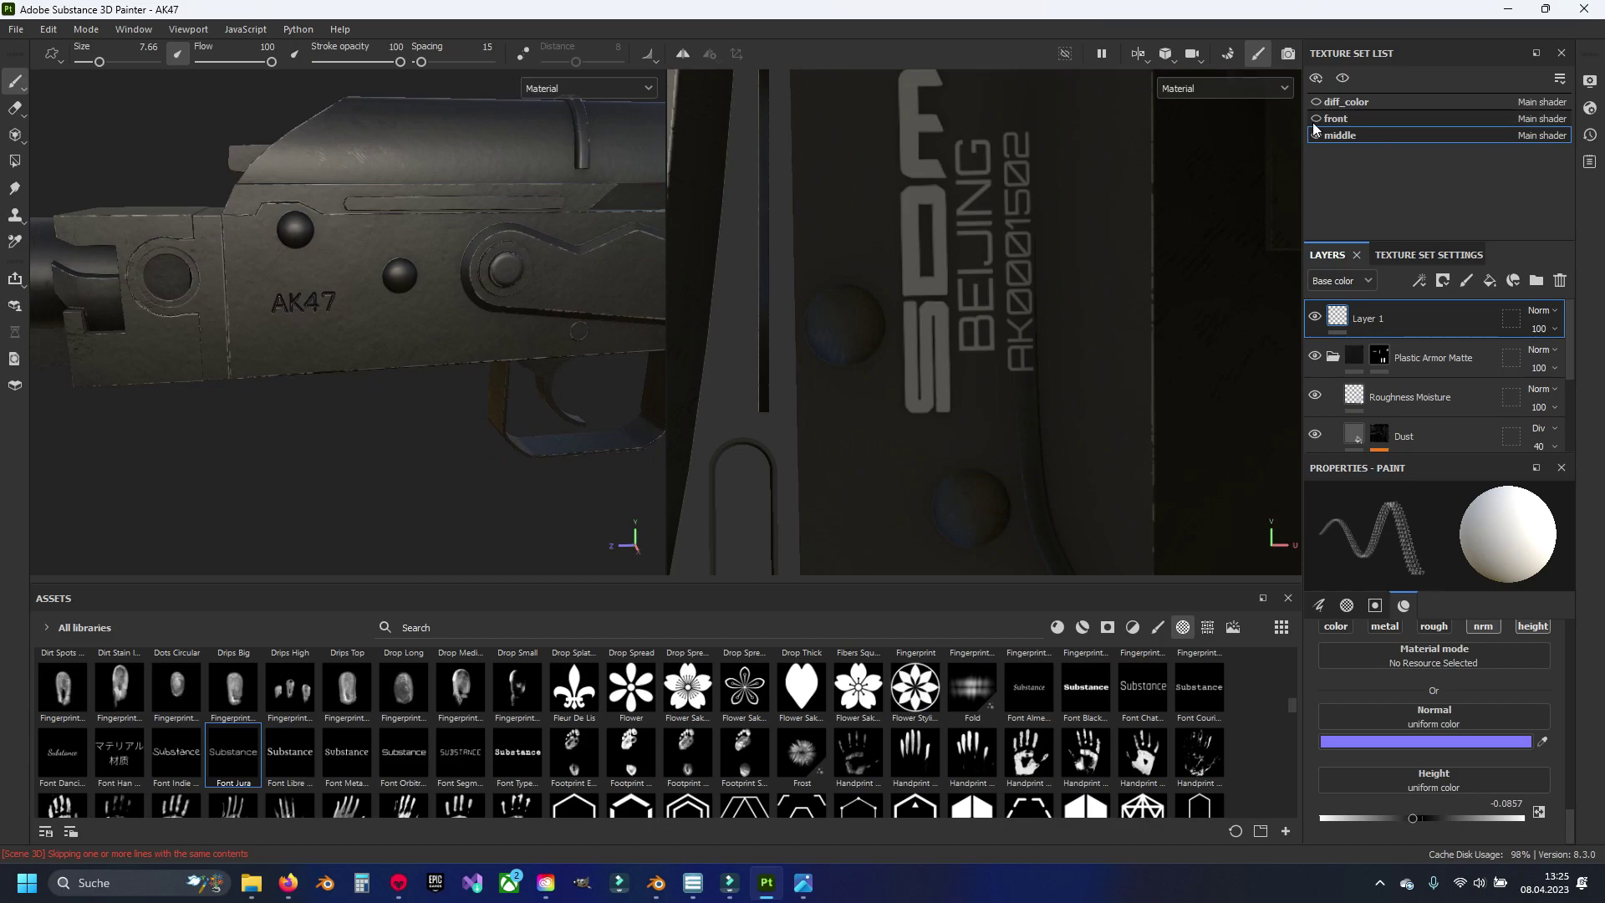
Step: Show the diff_color and front texture sets and orbit to the handguard and flashlight
left_click(1315, 119)
scroll(391, 421, "down", 2)
left_click_drag(391, 421, 607, 397, "alt")
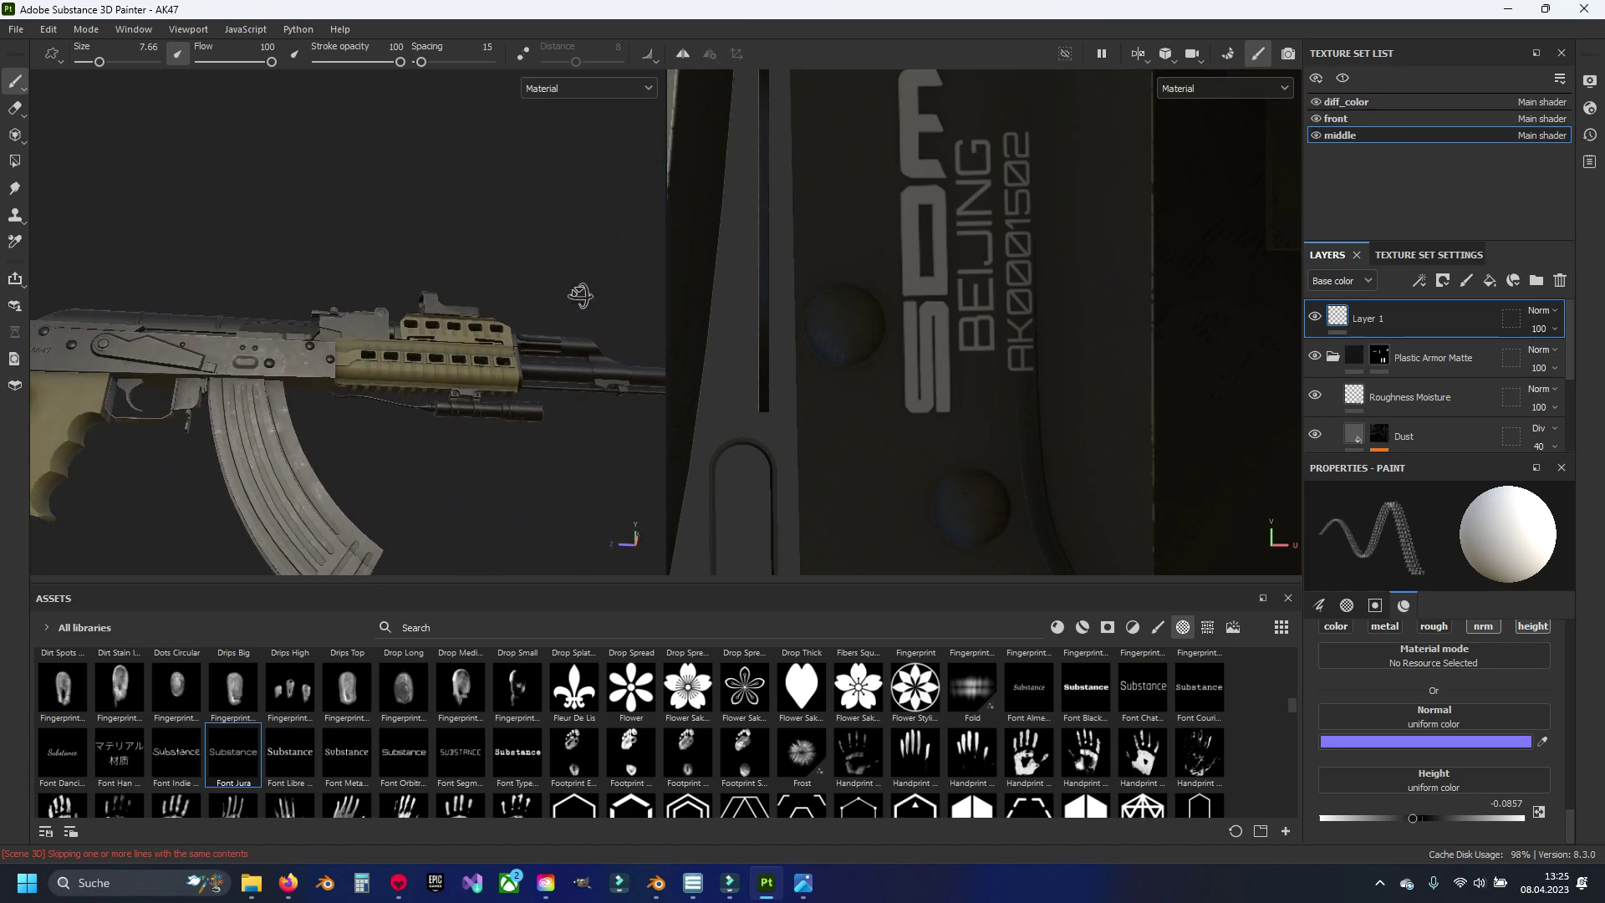
mouse_move(607, 397)
left_mouse_down("alt")
mouse_move(520, 388)
mouse_move(547, 374)
left_mouse_up("alt")
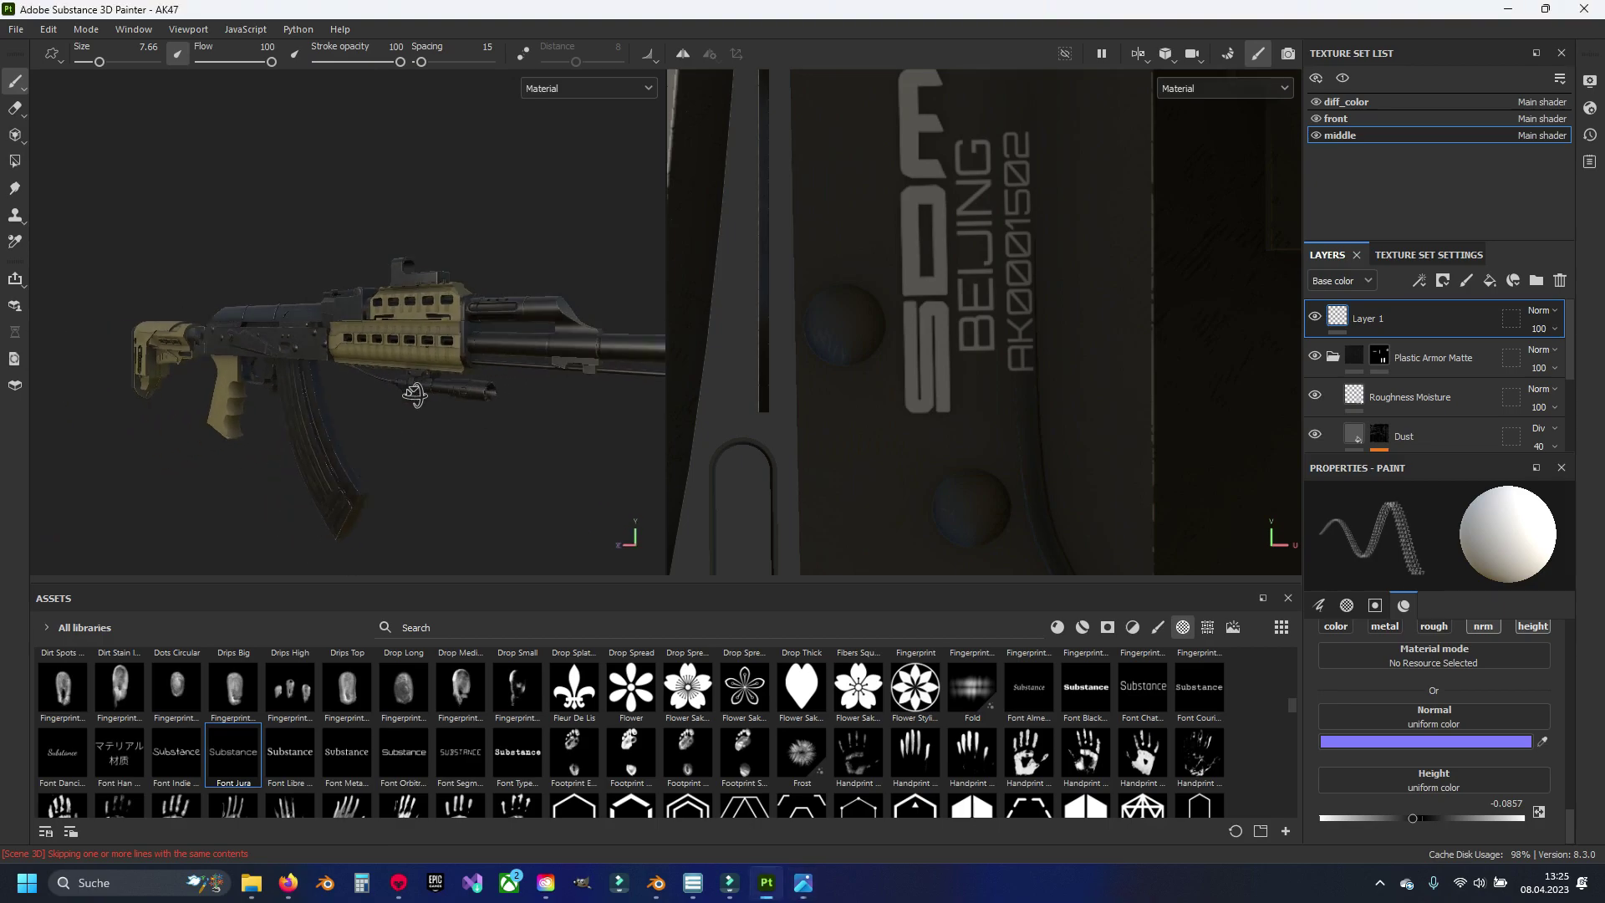
scroll(548, 374, "up", 3)
middle_click_drag(547, 374, 424, 338, "alt")
scroll(365, 365, "up", 5)
scroll(364, 365, "up", 4)
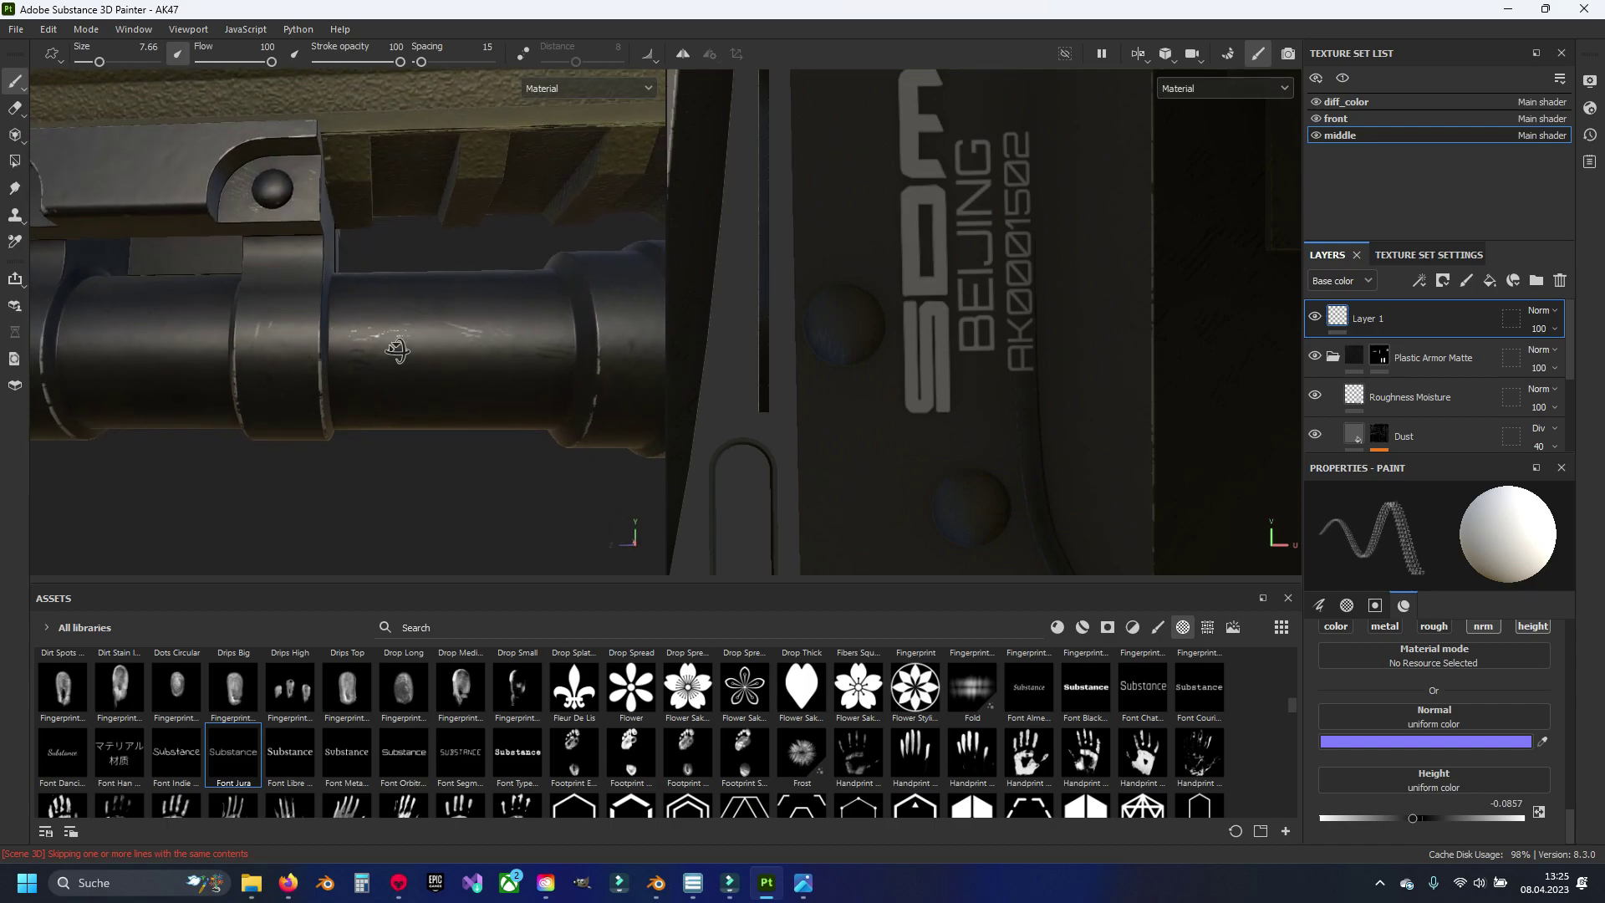
Step: On the front texture set, add a new paint layer above the metalpart group
left_click(1314, 119)
left_click(1389, 115)
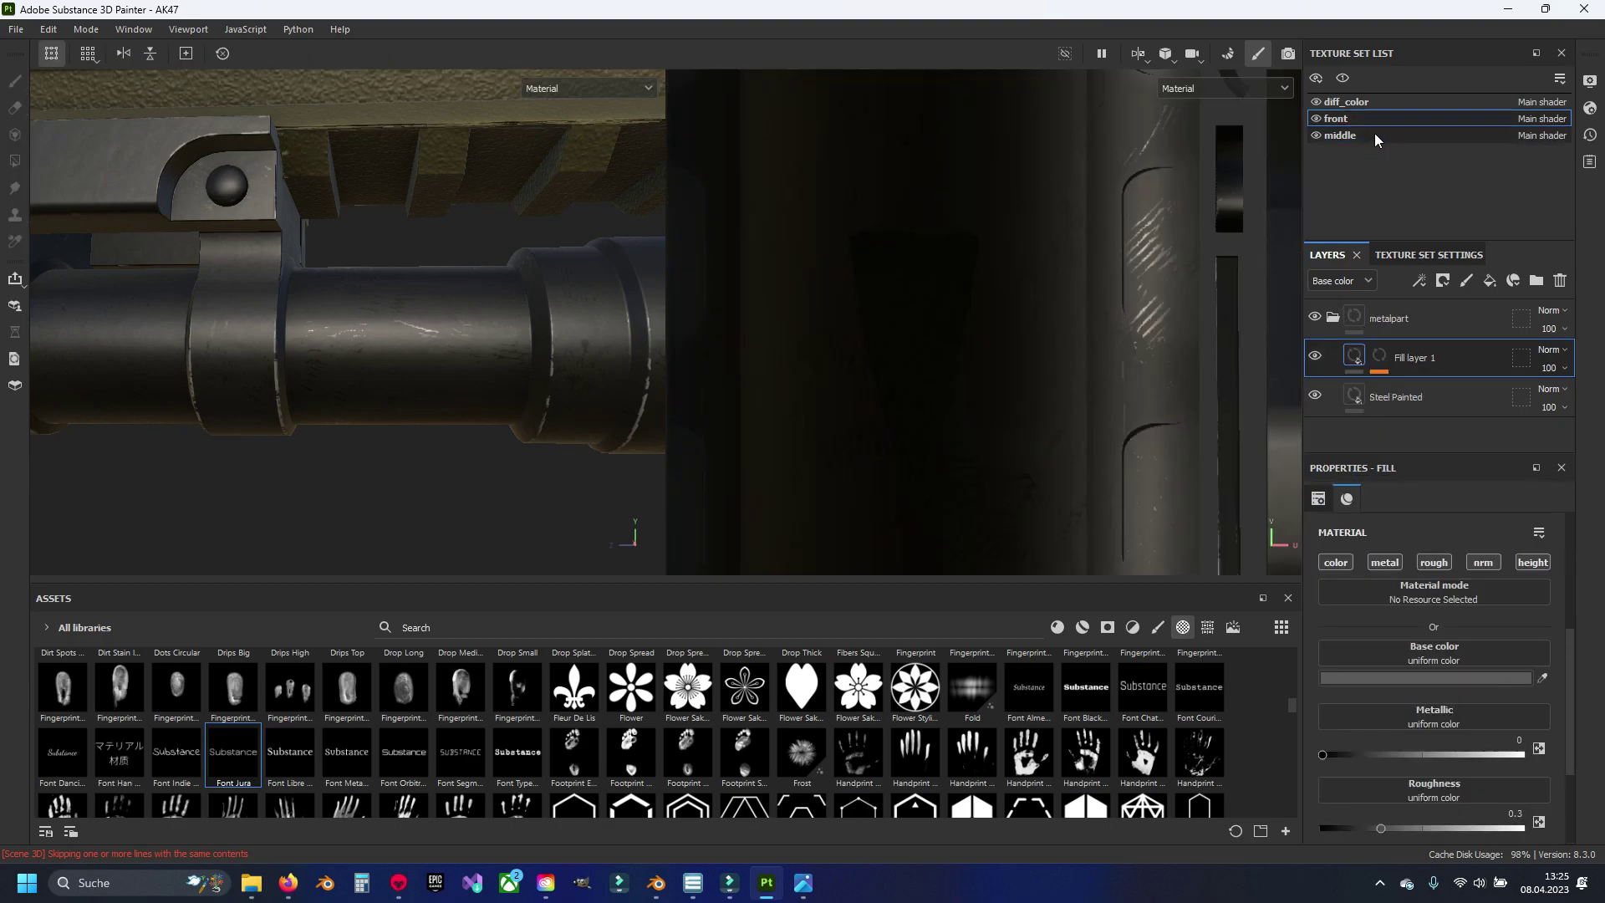
left_click(1366, 136)
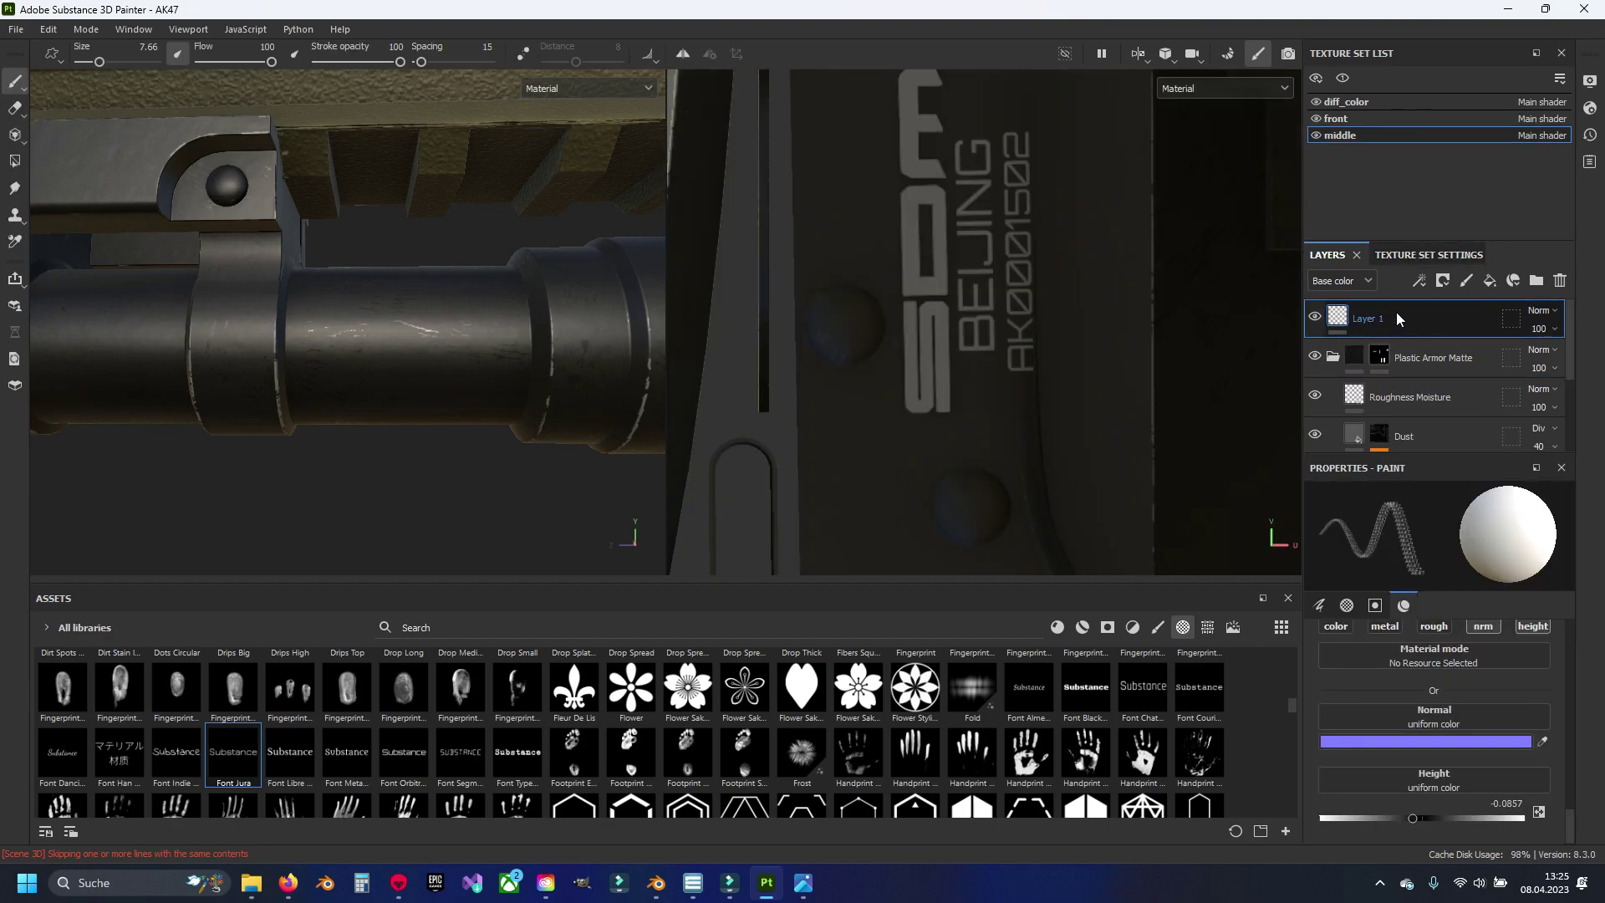
left_click(1351, 117)
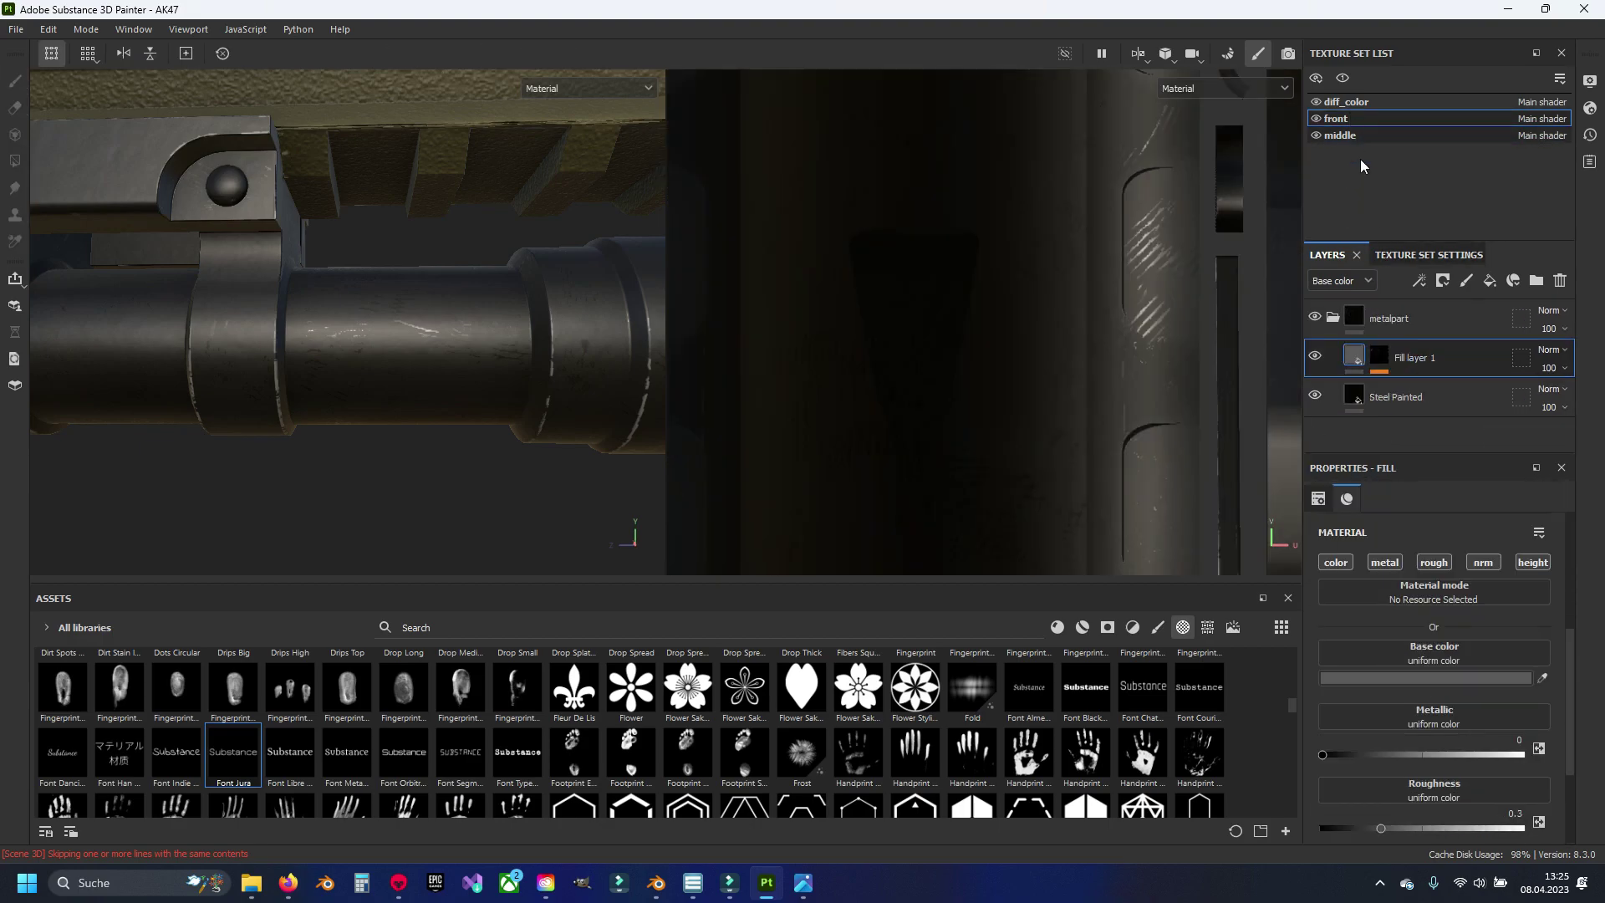
left_click(1332, 317)
key("ctrl+shift+n")
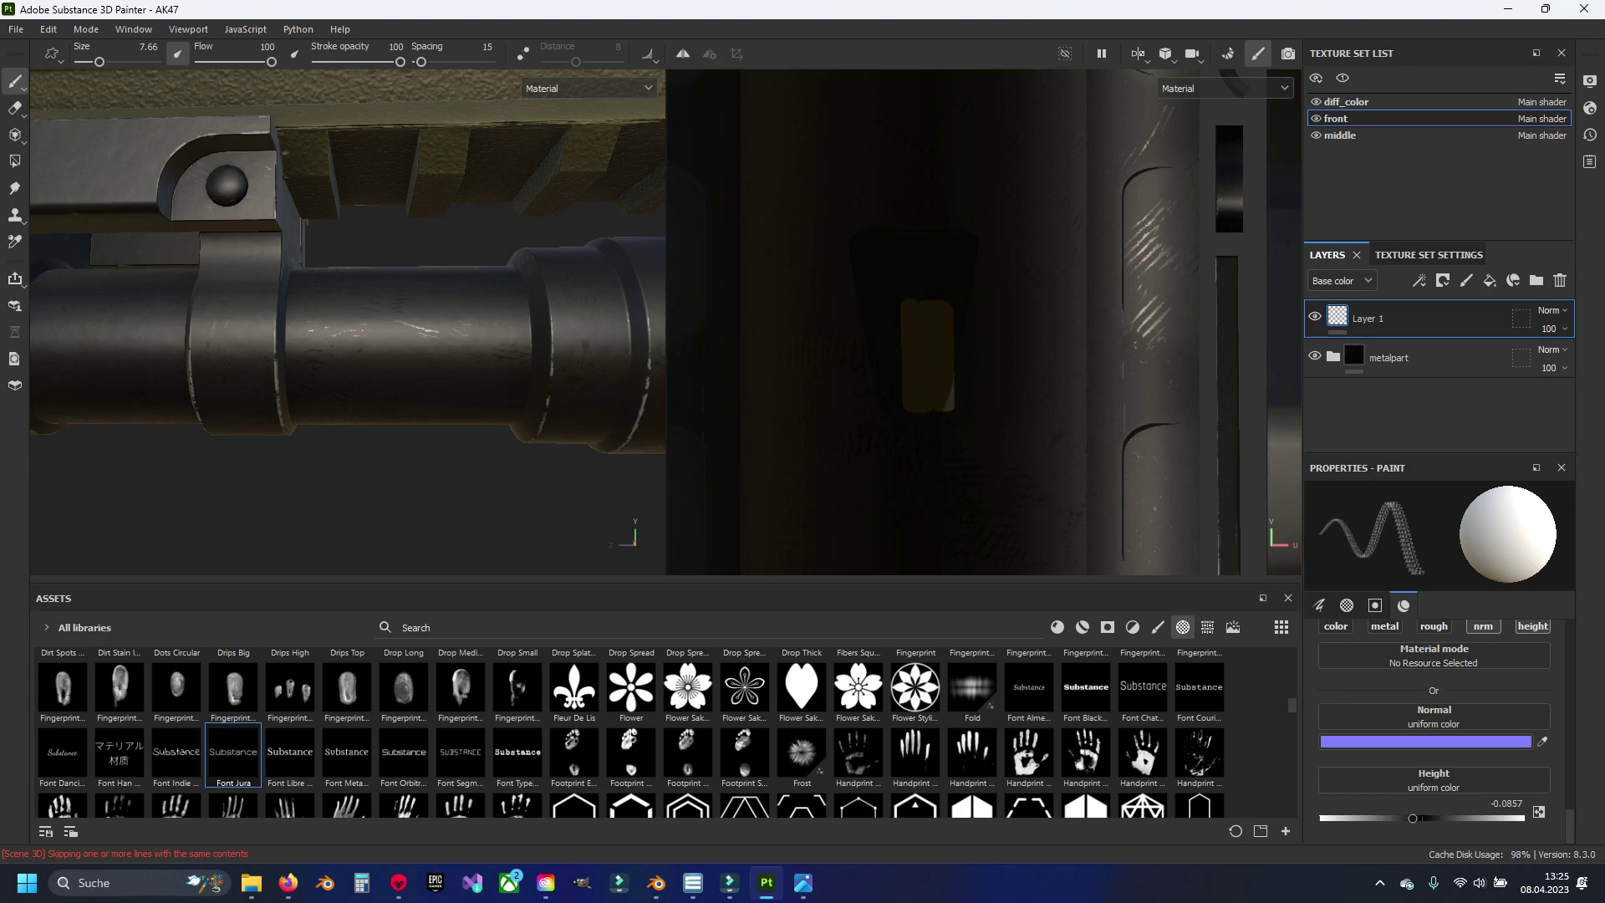
Step: Enable the color, metallic and roughness channels for the new paint layer's brush
scroll(1458, 789, "up", 3)
scroll(1444, 769, "up", 3)
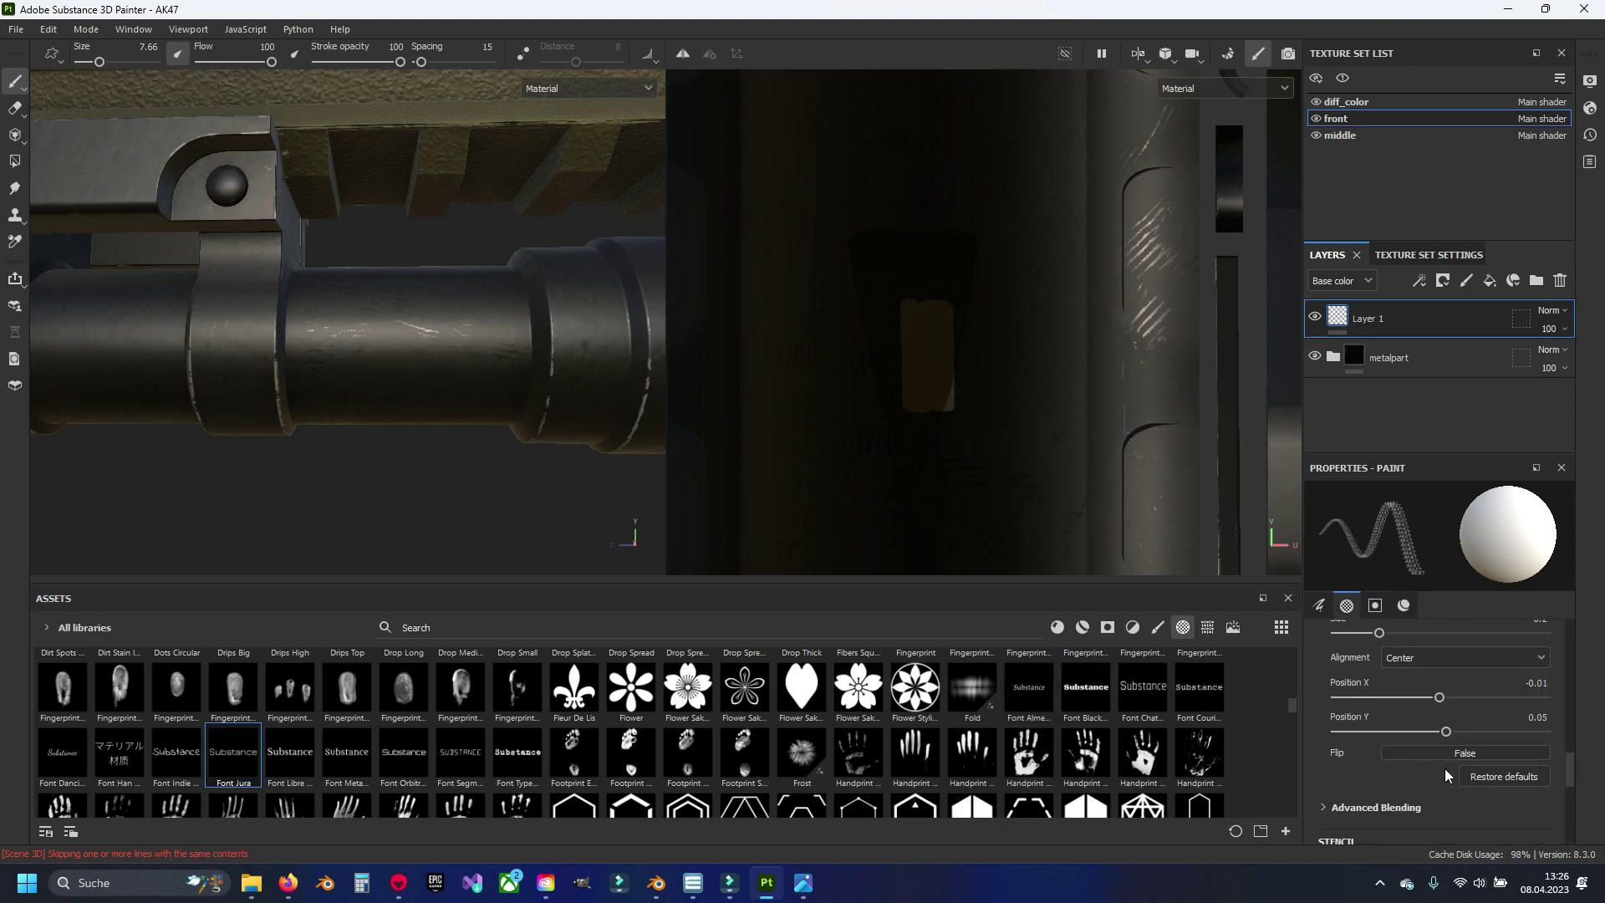
scroll(1444, 769, "down", 3)
scroll(1445, 769, "down", 2)
left_click(1342, 680)
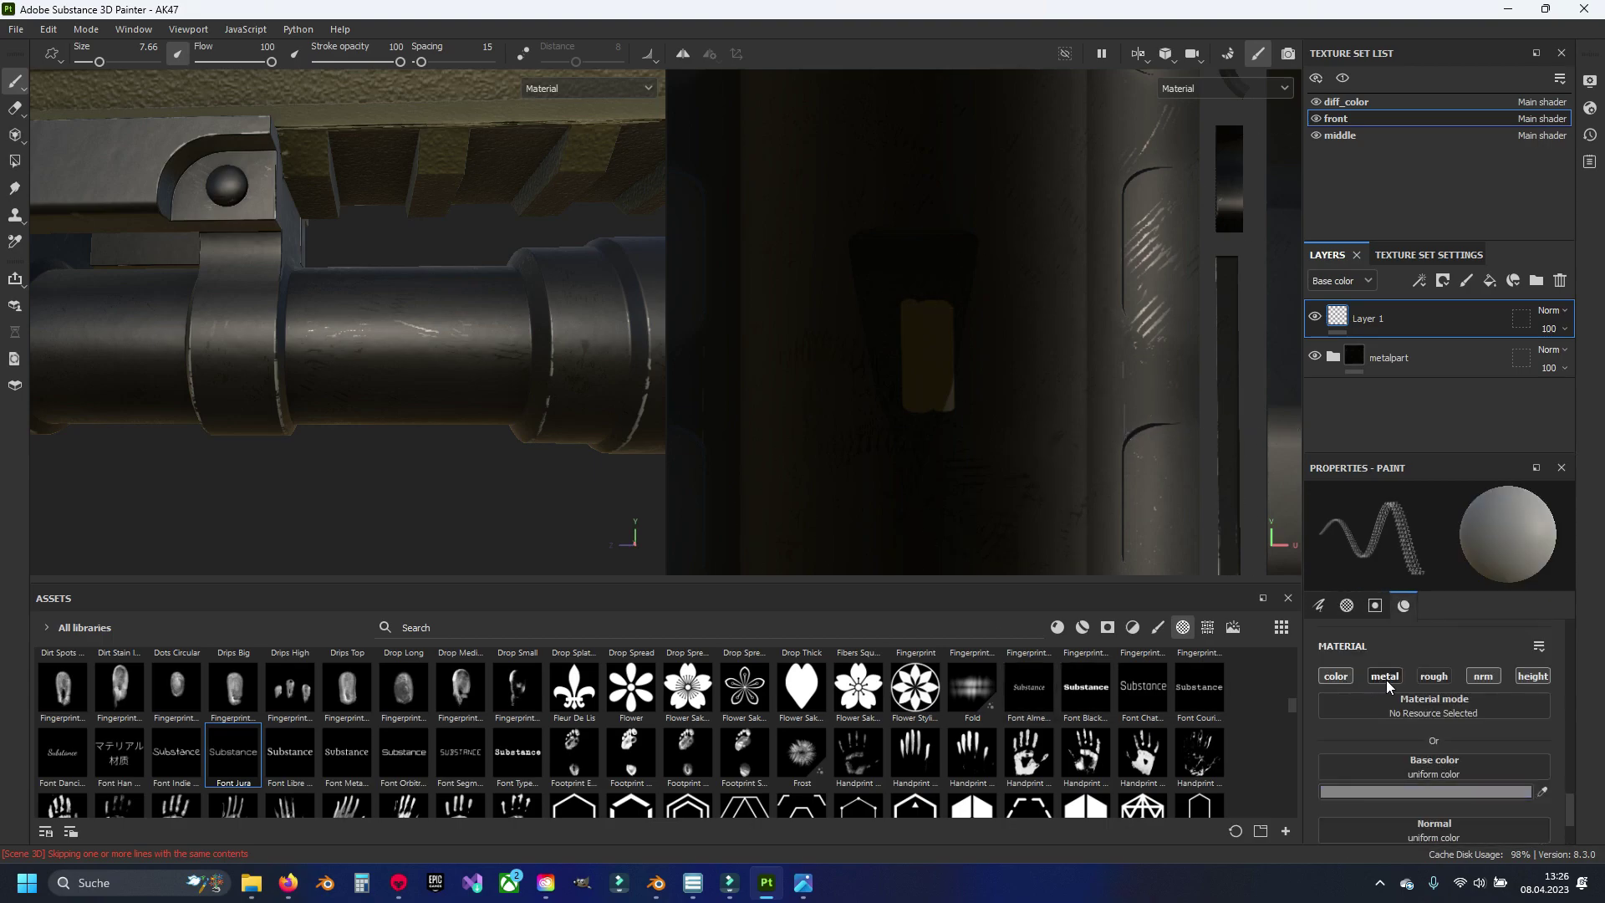
left_click(1390, 680)
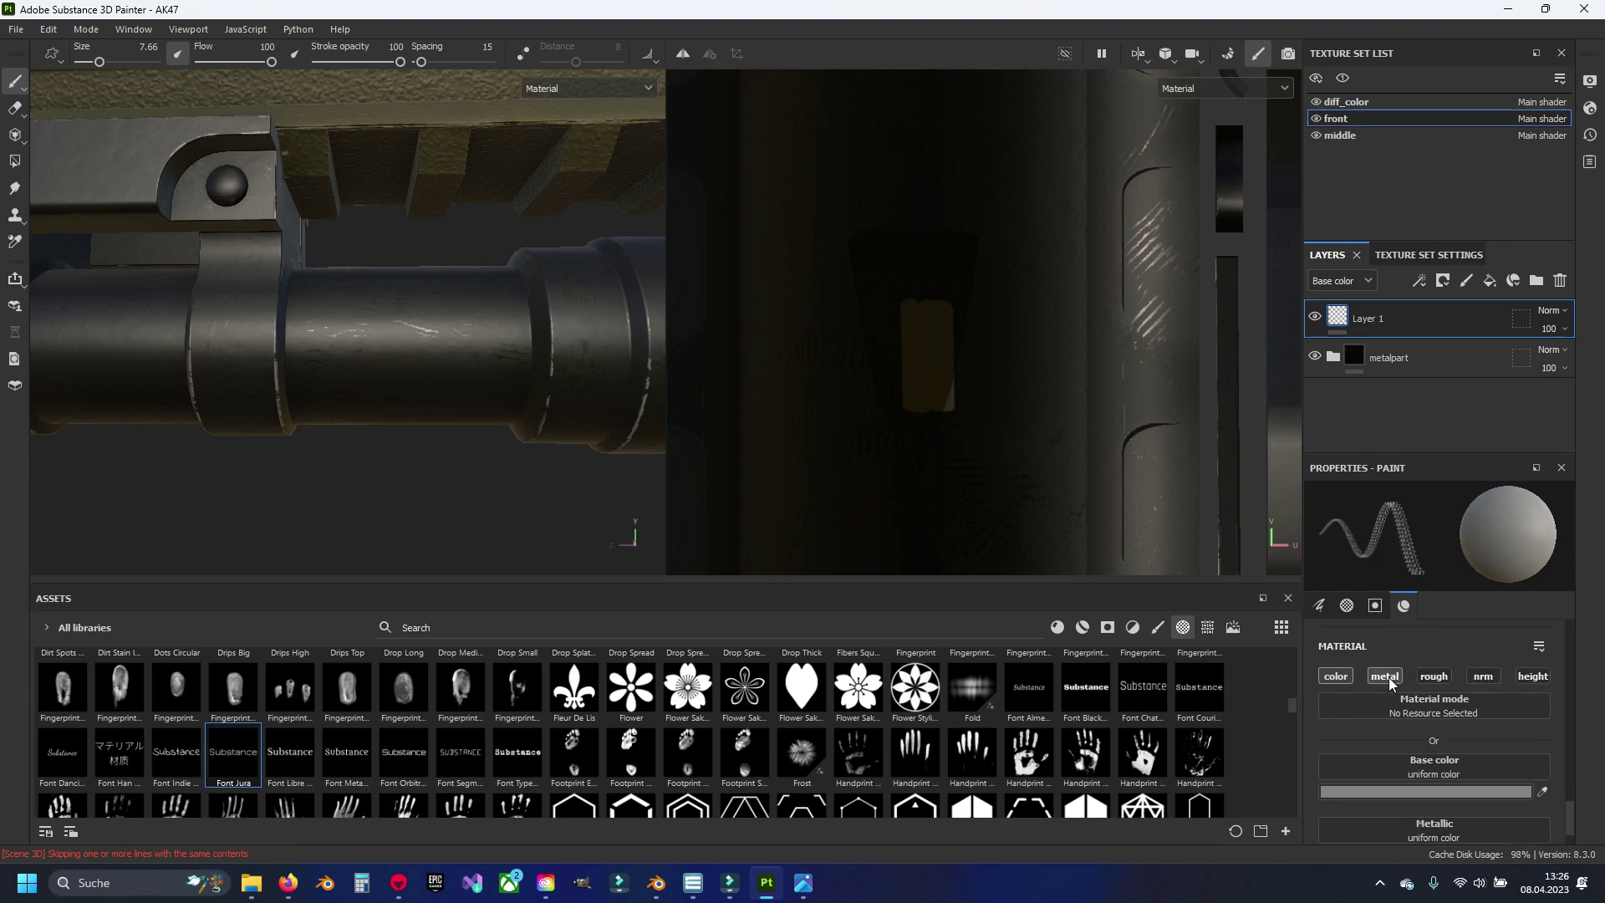
scroll(1416, 722, "up", 3)
scroll(1421, 726, "up", 2)
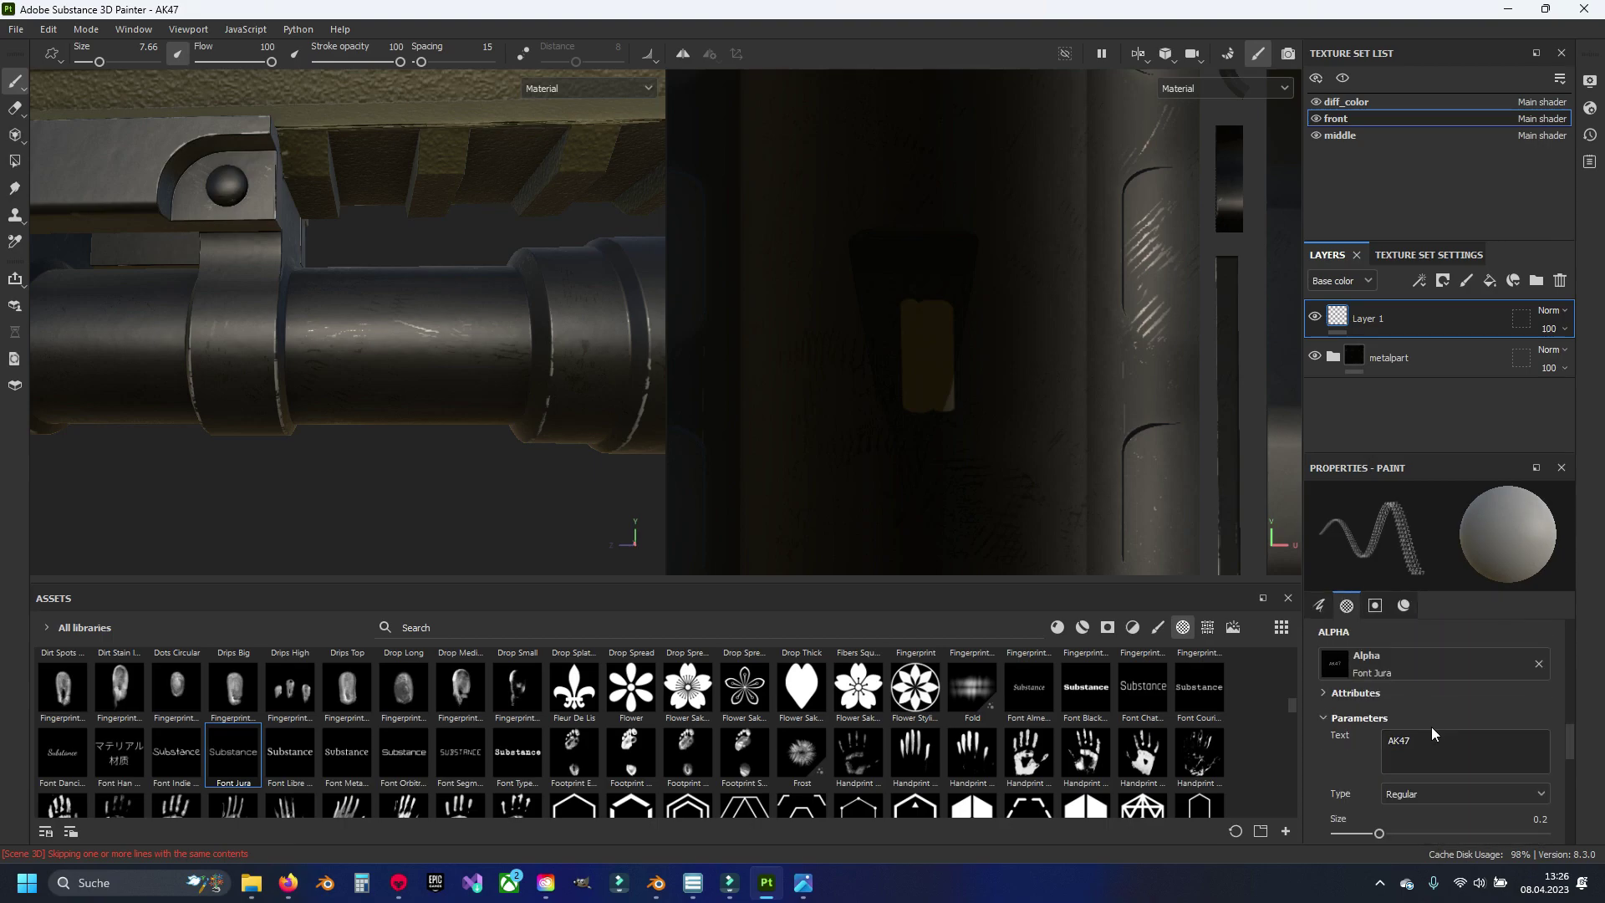
Step: Stamp a trial SUREFIRE at brush size 3.28 on the flashlight body
type("S")
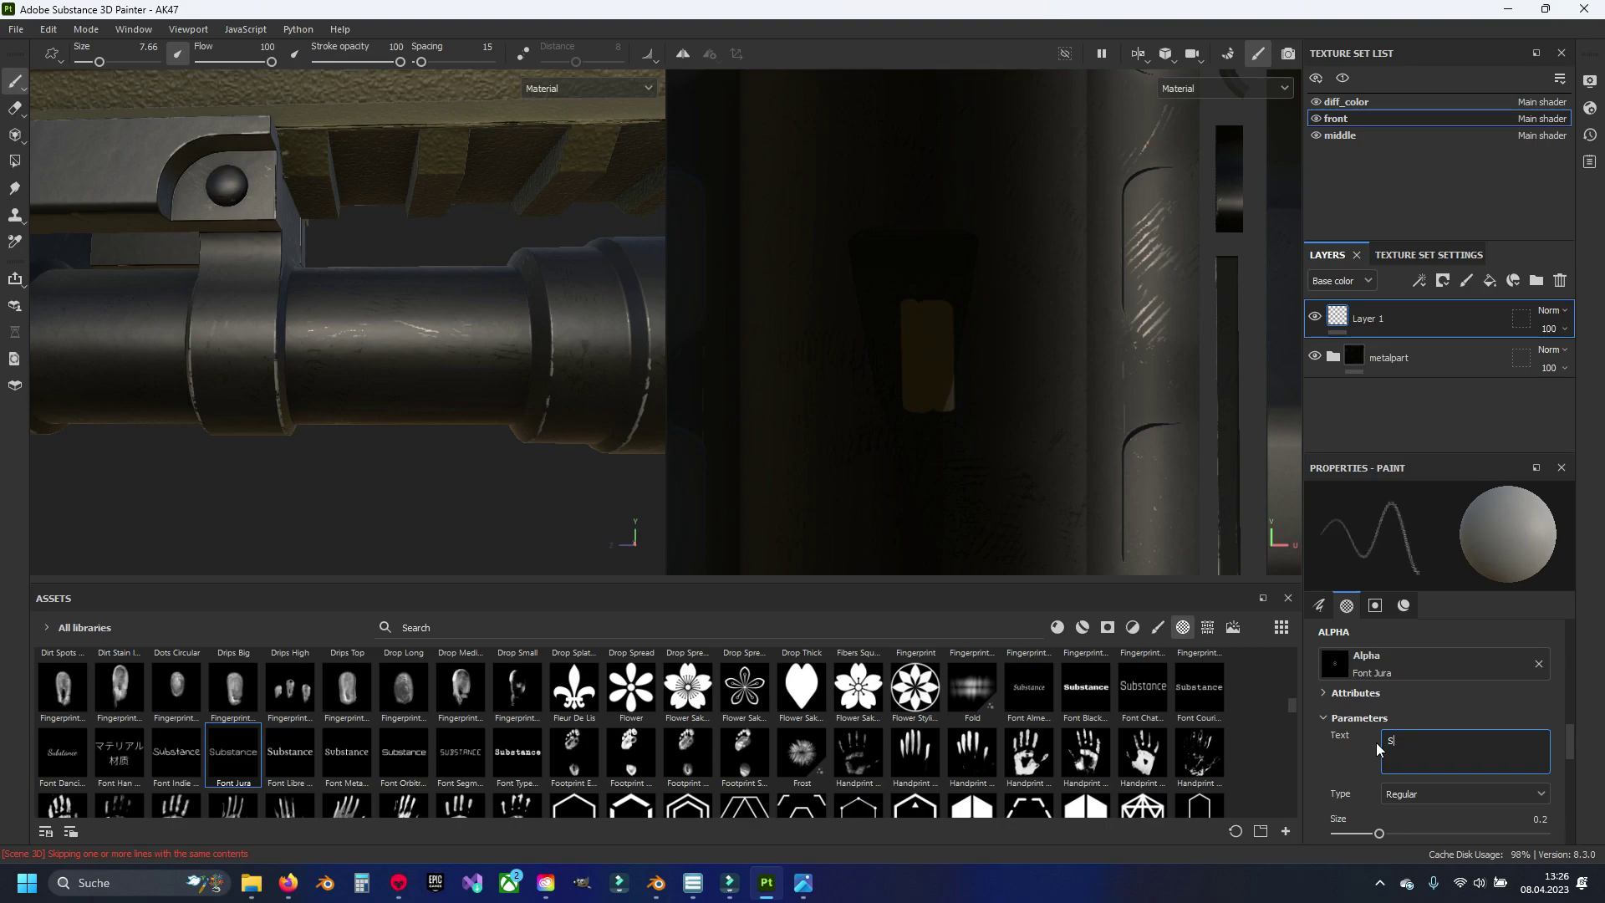
type("UREFIRE")
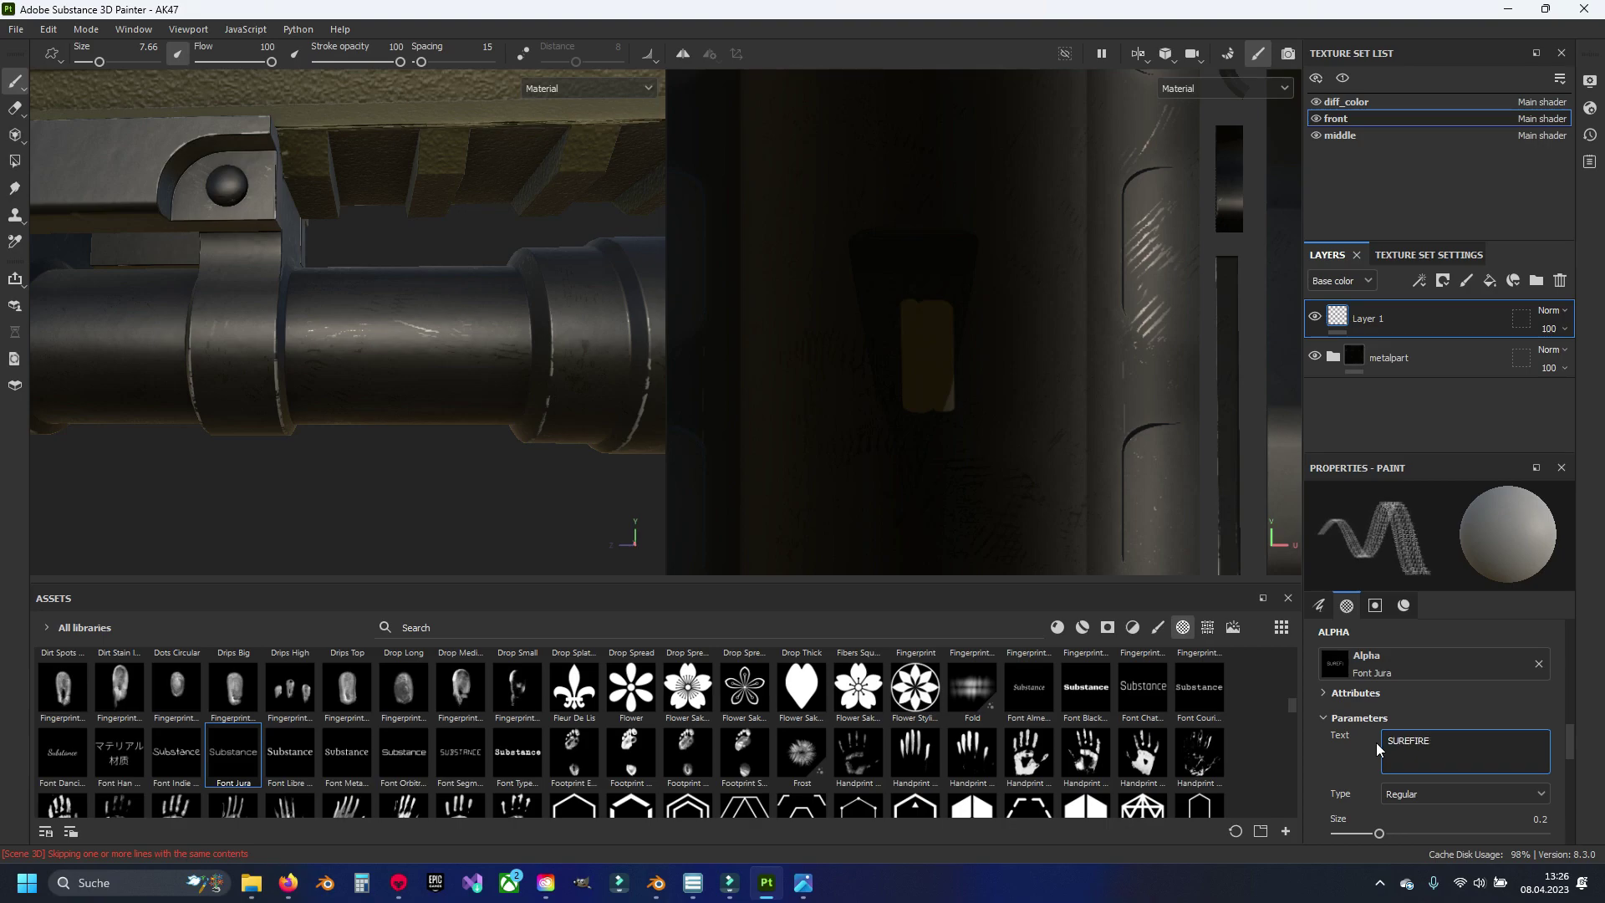
right_click_drag(408, 339, 401, 319, "ctrl")
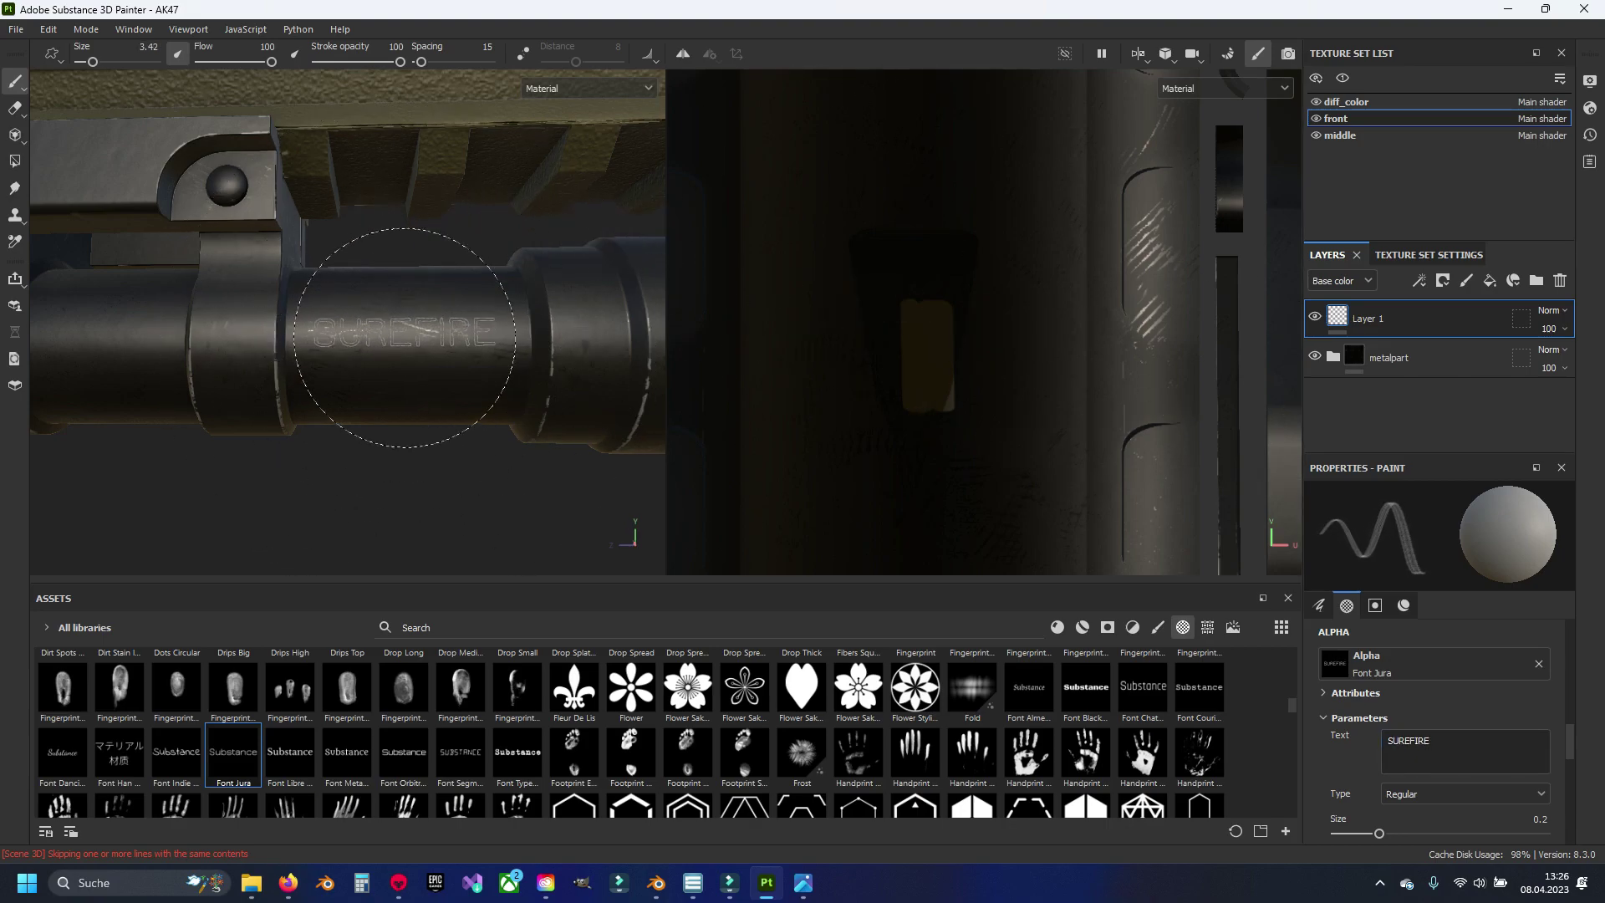
left_click(405, 316)
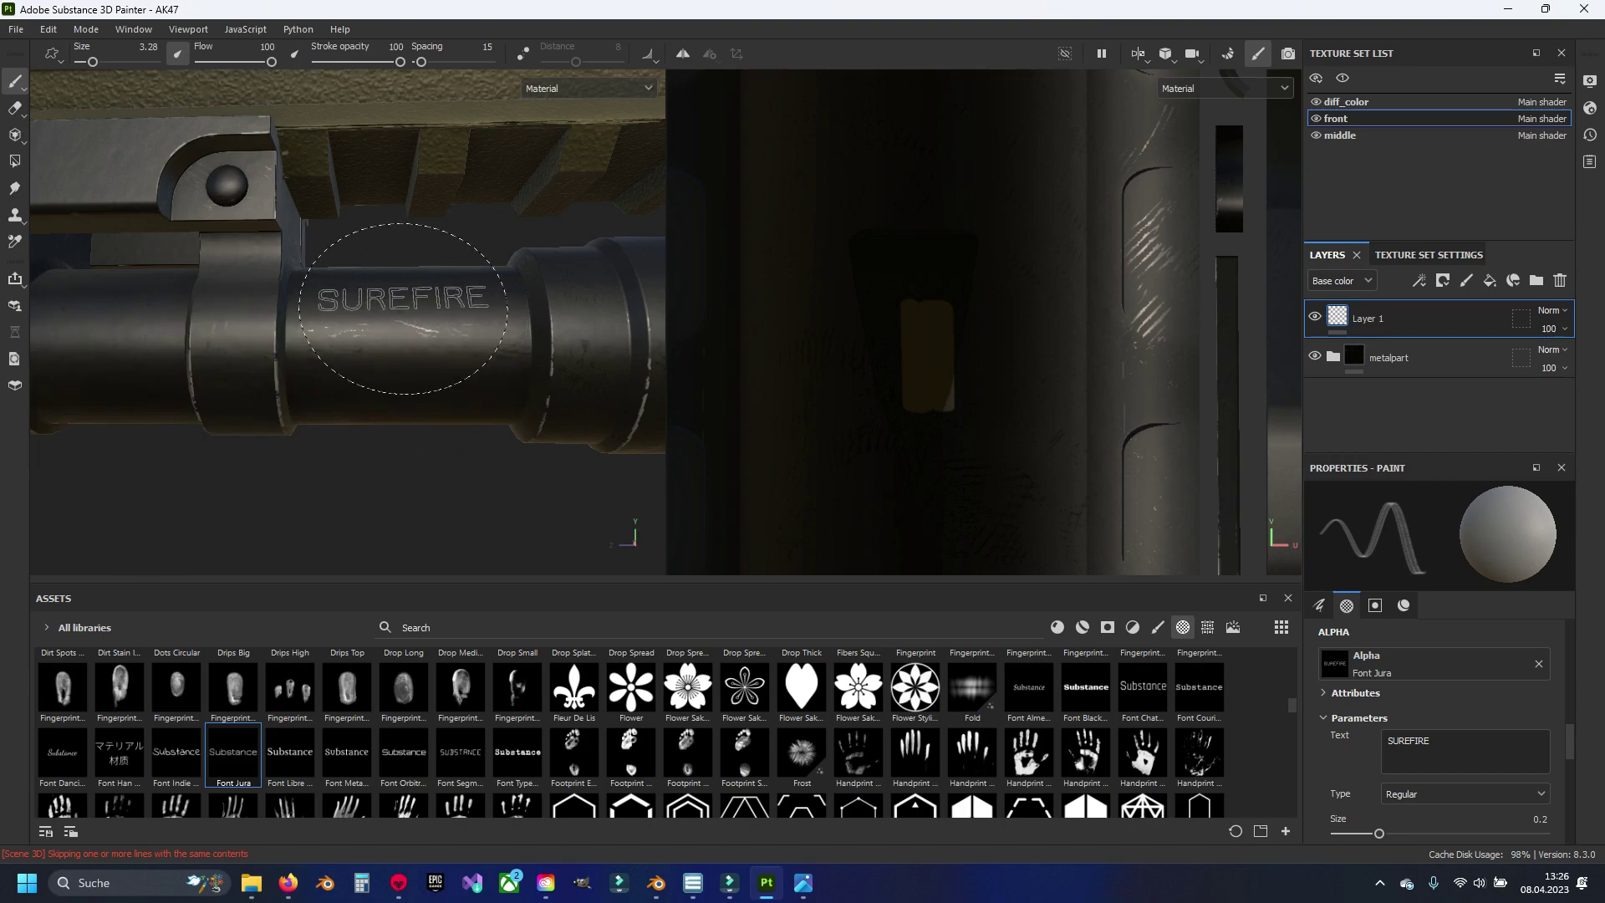
Step: Undo the trial SUREFIRE stamps so the flashlight is clean again
key("ctrl+z")
scroll(1060, 424, "down", 2)
scroll(1059, 414, "down", 3)
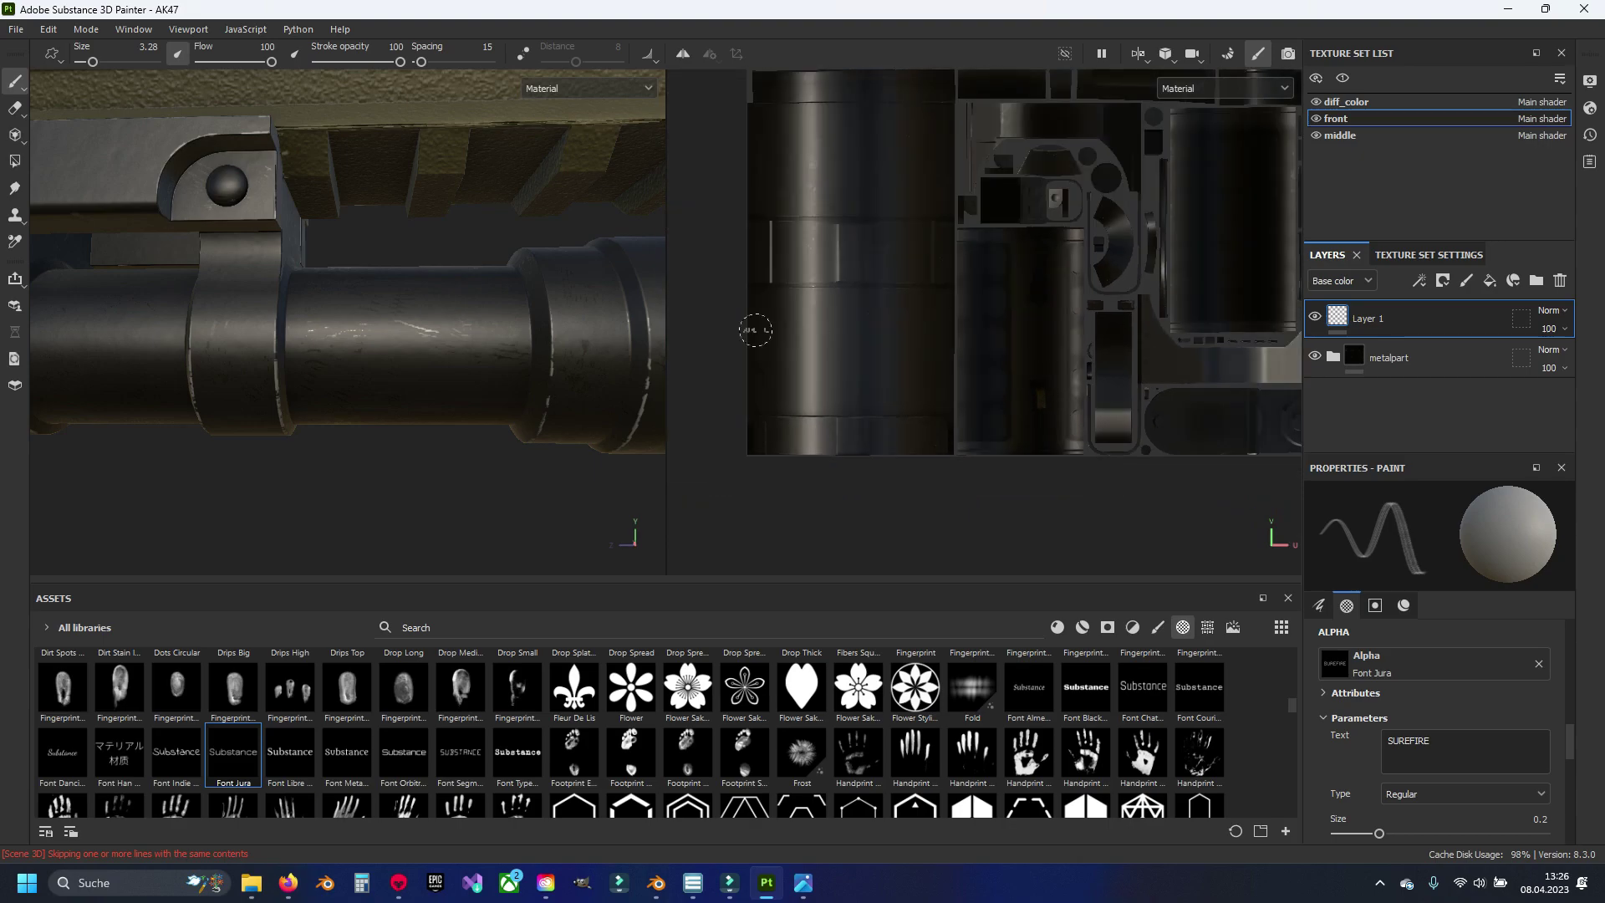
scroll(1112, 232, "up", 5)
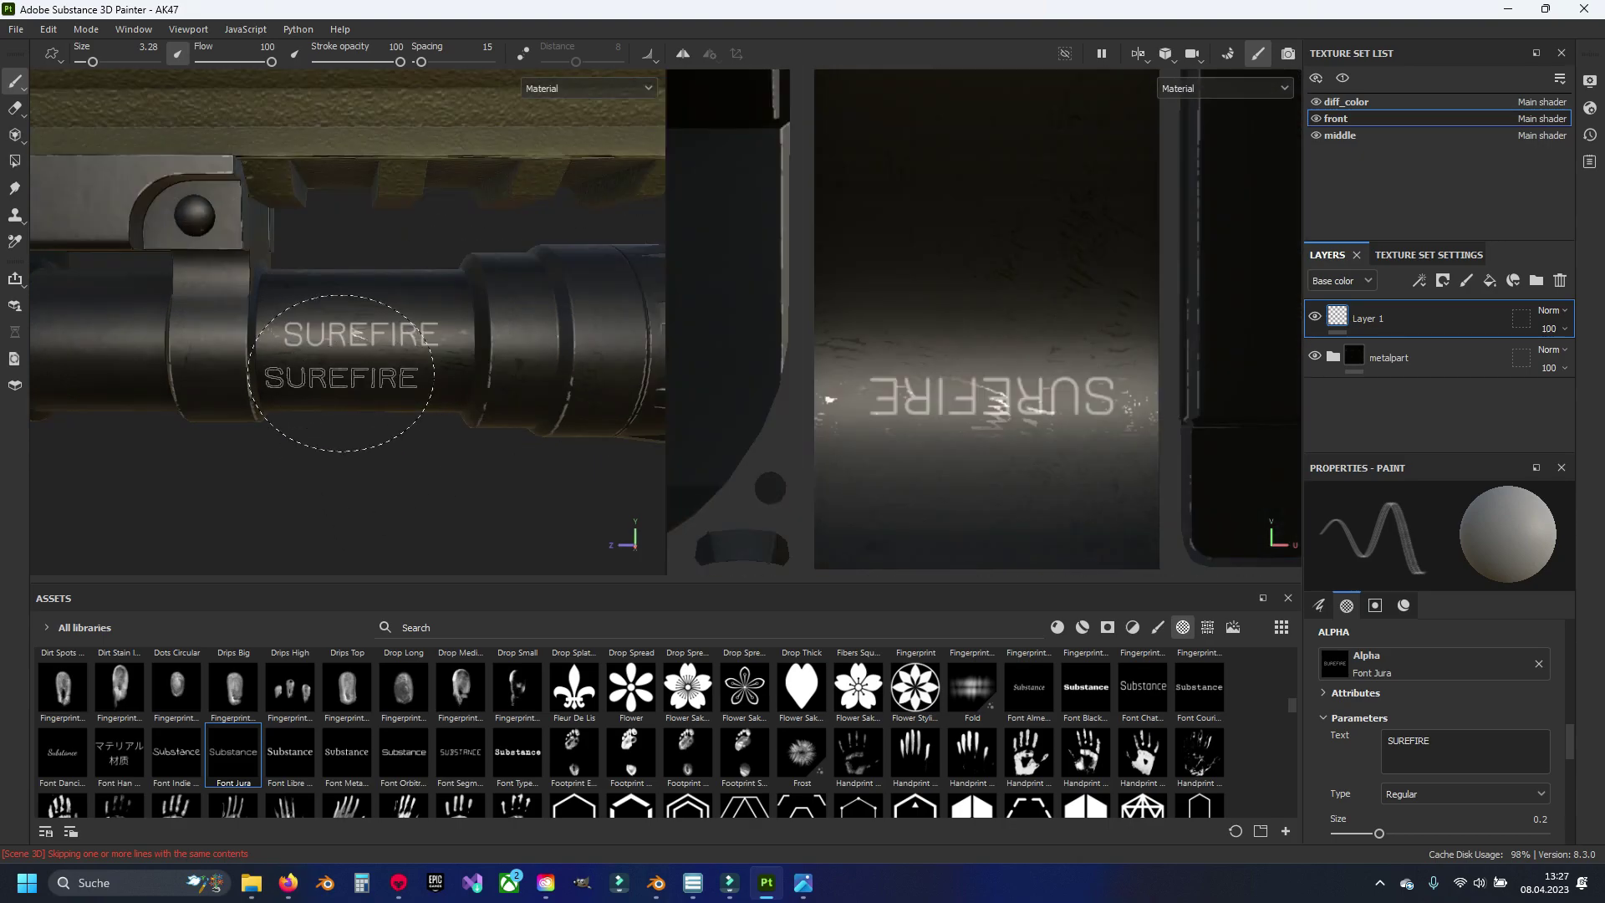
key("ctrl+z")
Step: Switch to the Font Black Ops One alpha, set its text to SUREFIRE, and stamp it on the flashlight
left_click(1083, 707)
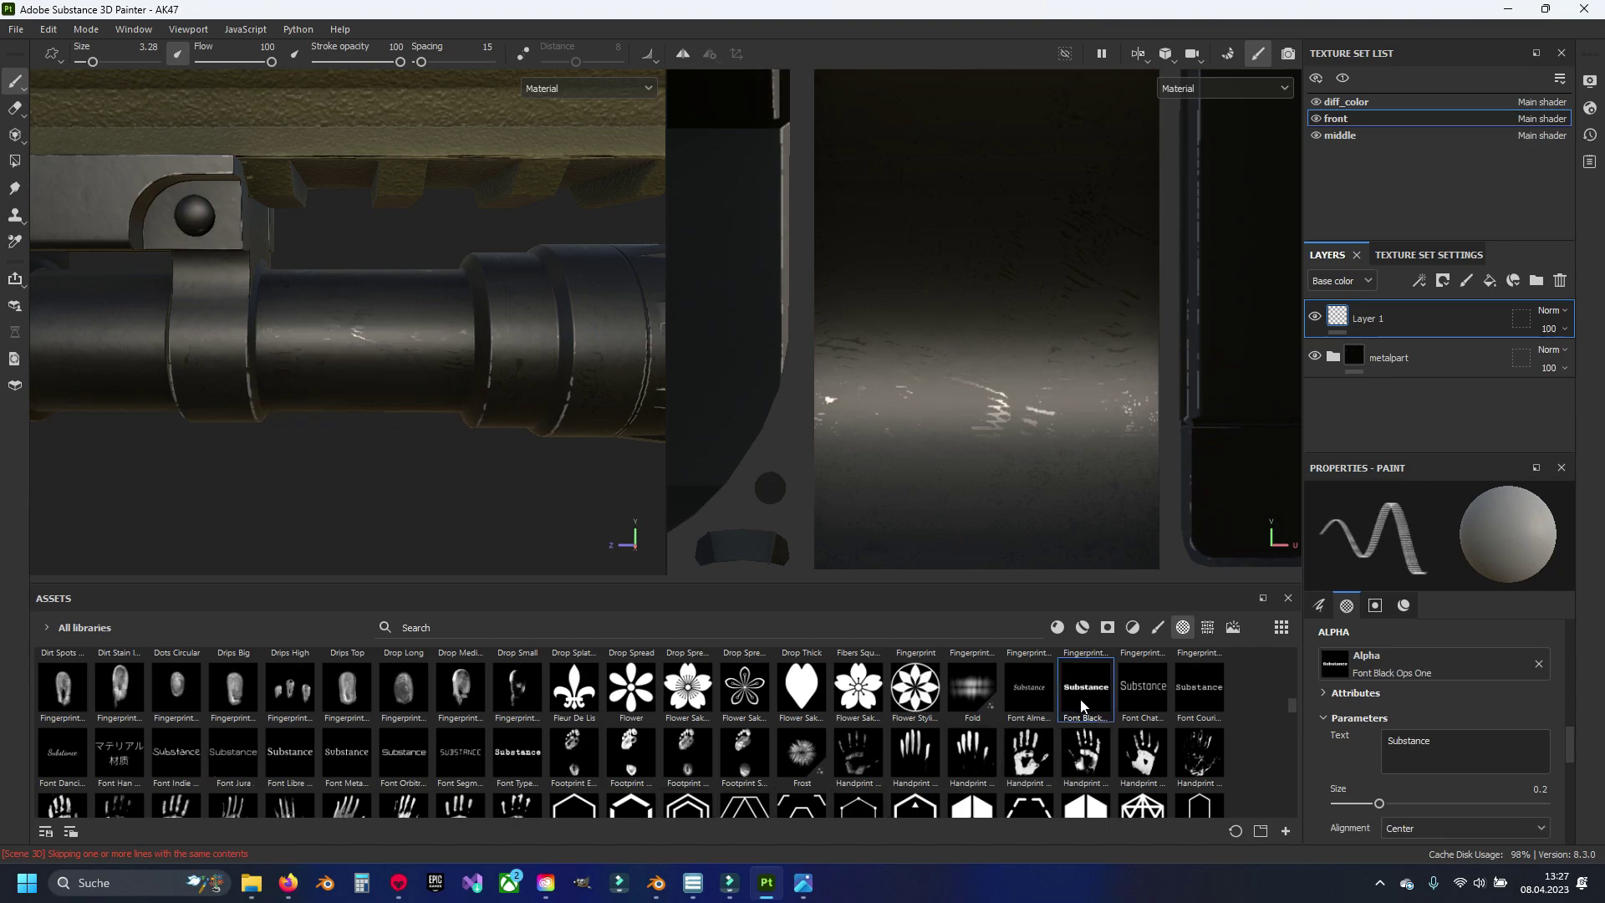
mouse_move(516, 751)
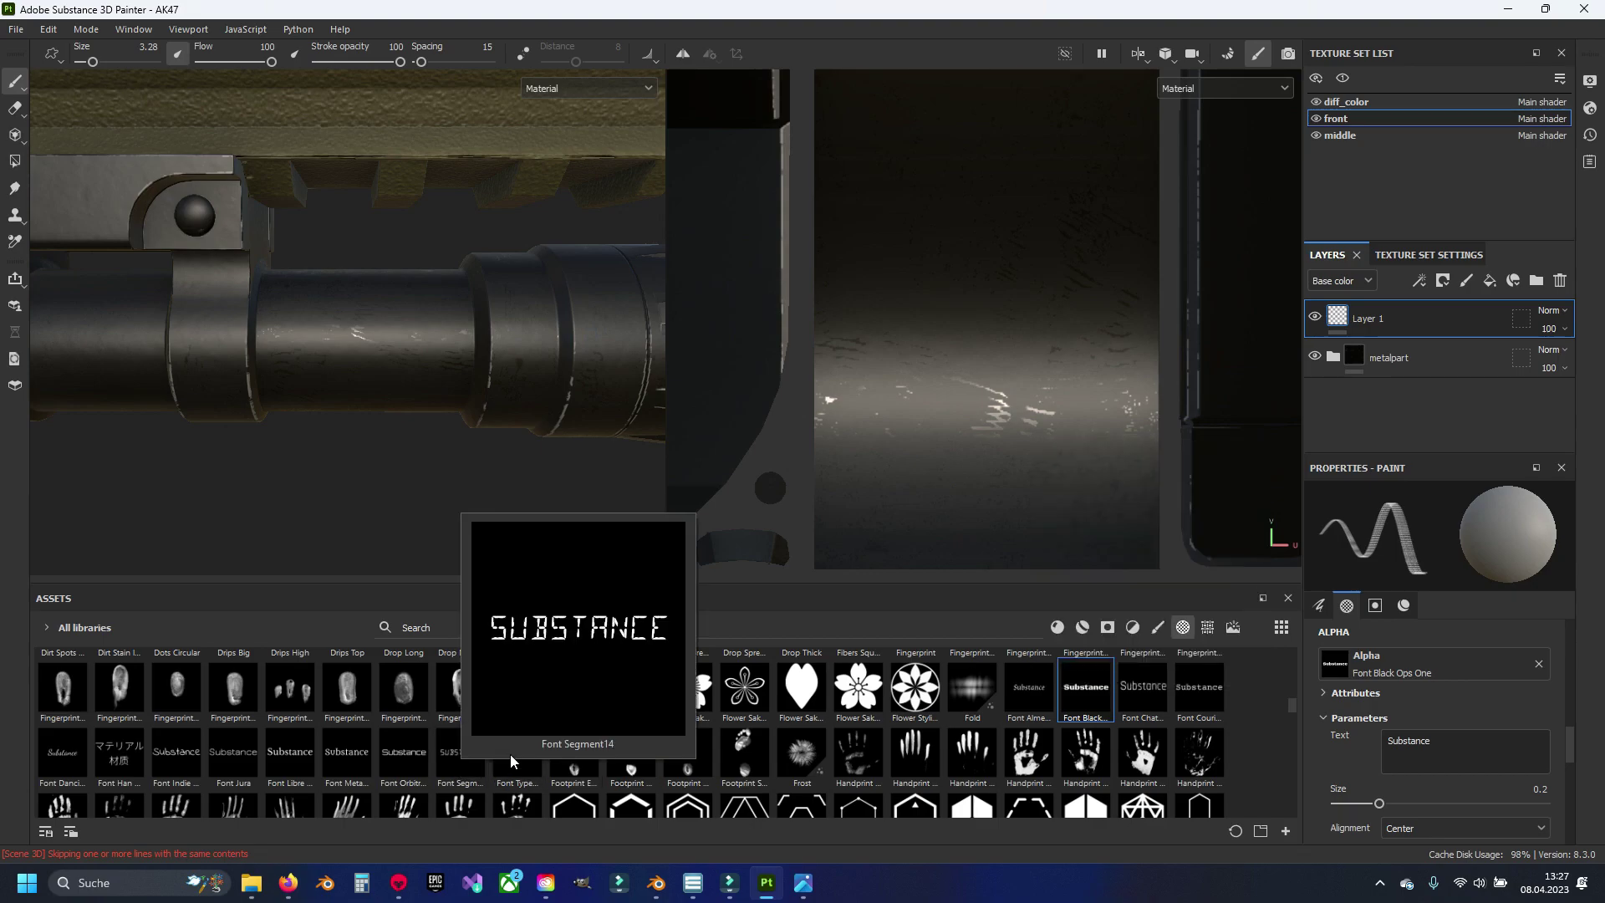
double_click(1466, 767)
type("S")
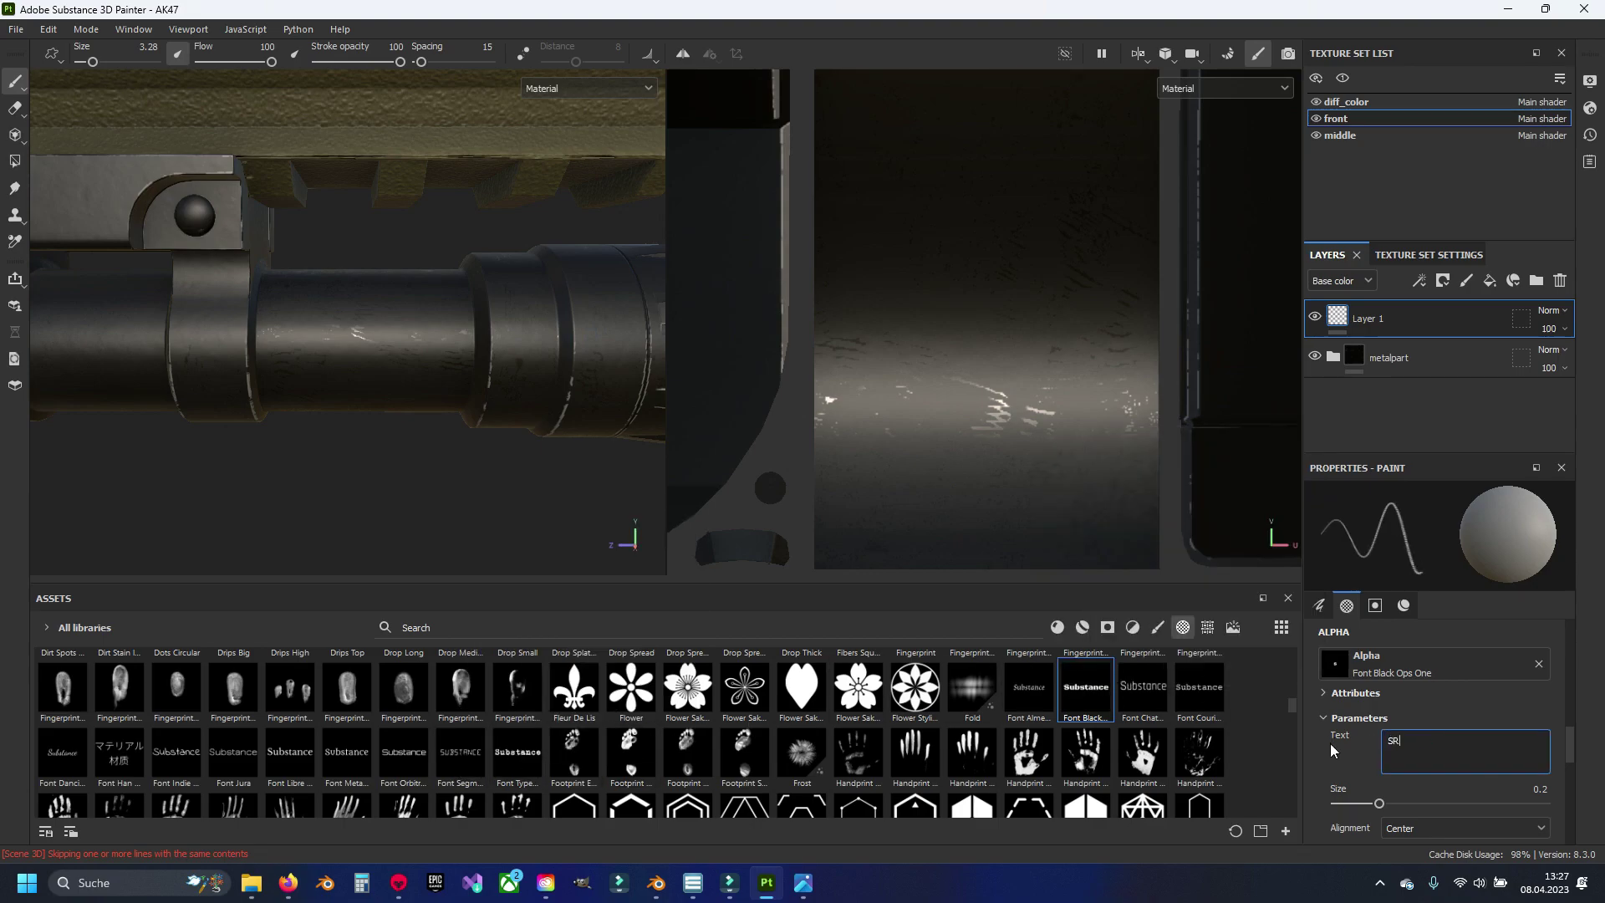
type("UREFIRE")
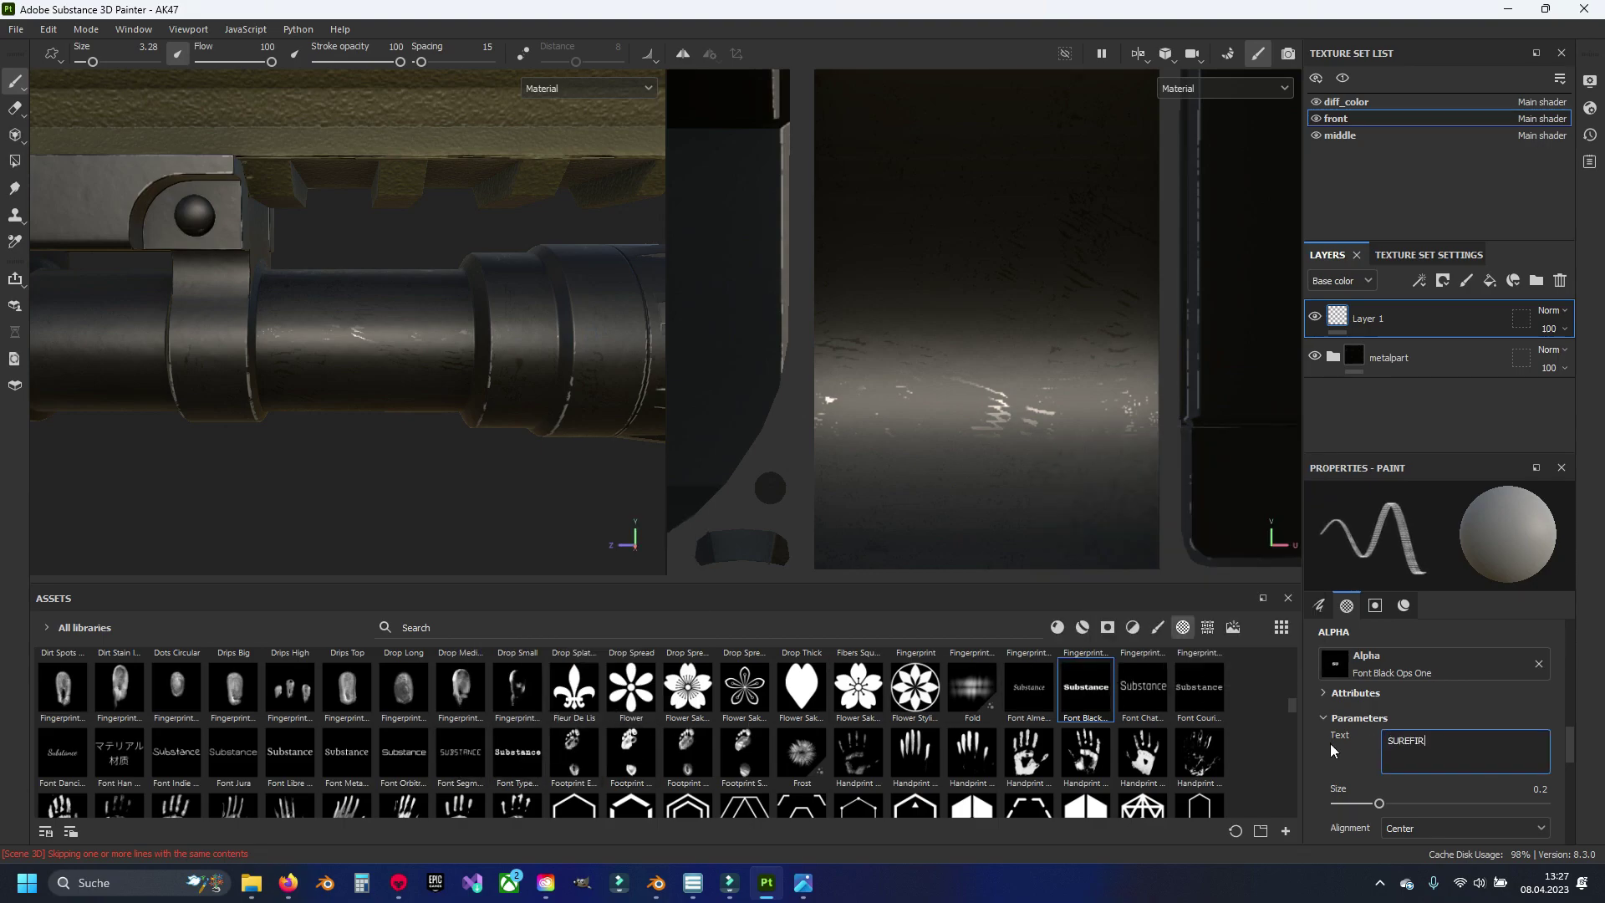
left_click(357, 329)
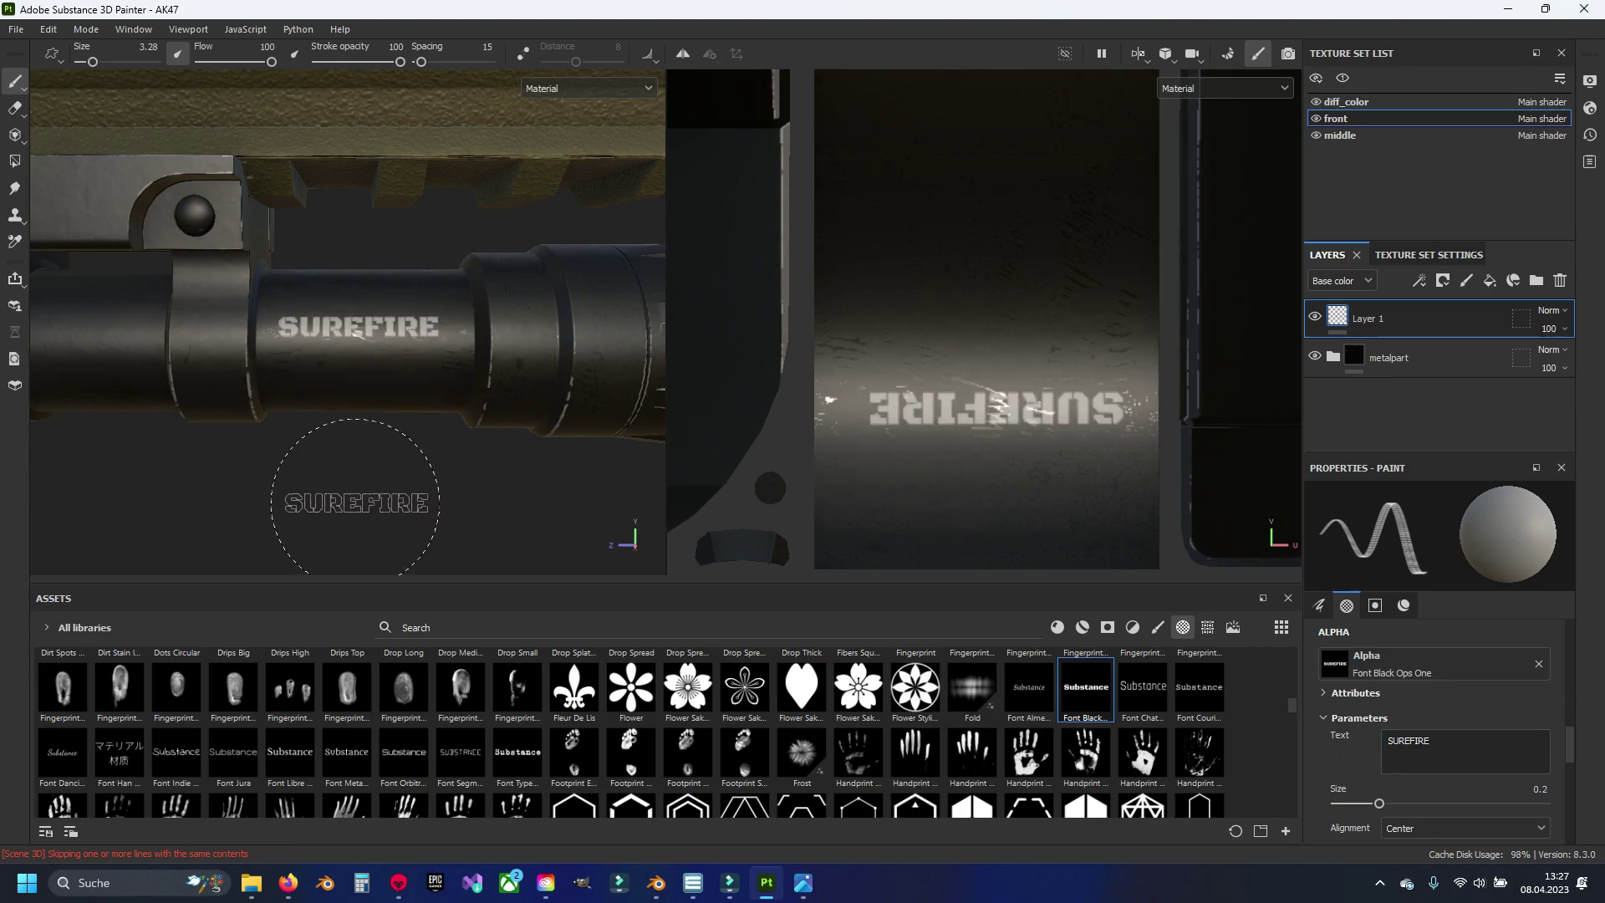
Step: Stamp SCOUT at brush size 2.23 just below SUREFIRE on the flashlight
double_click(1418, 760)
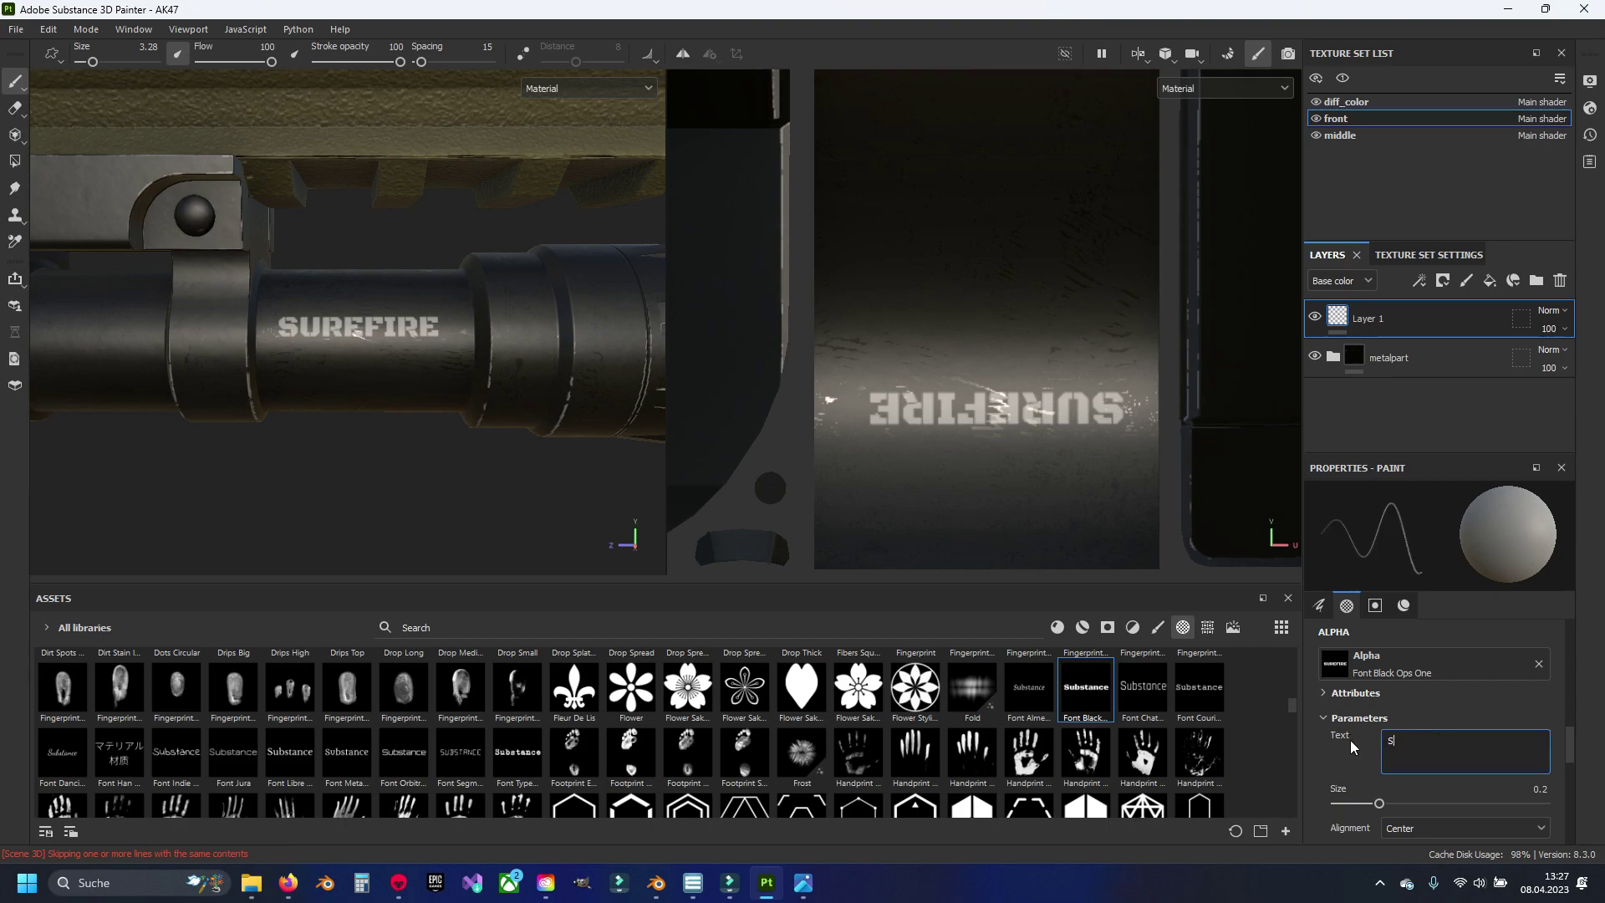
type("SCOUT")
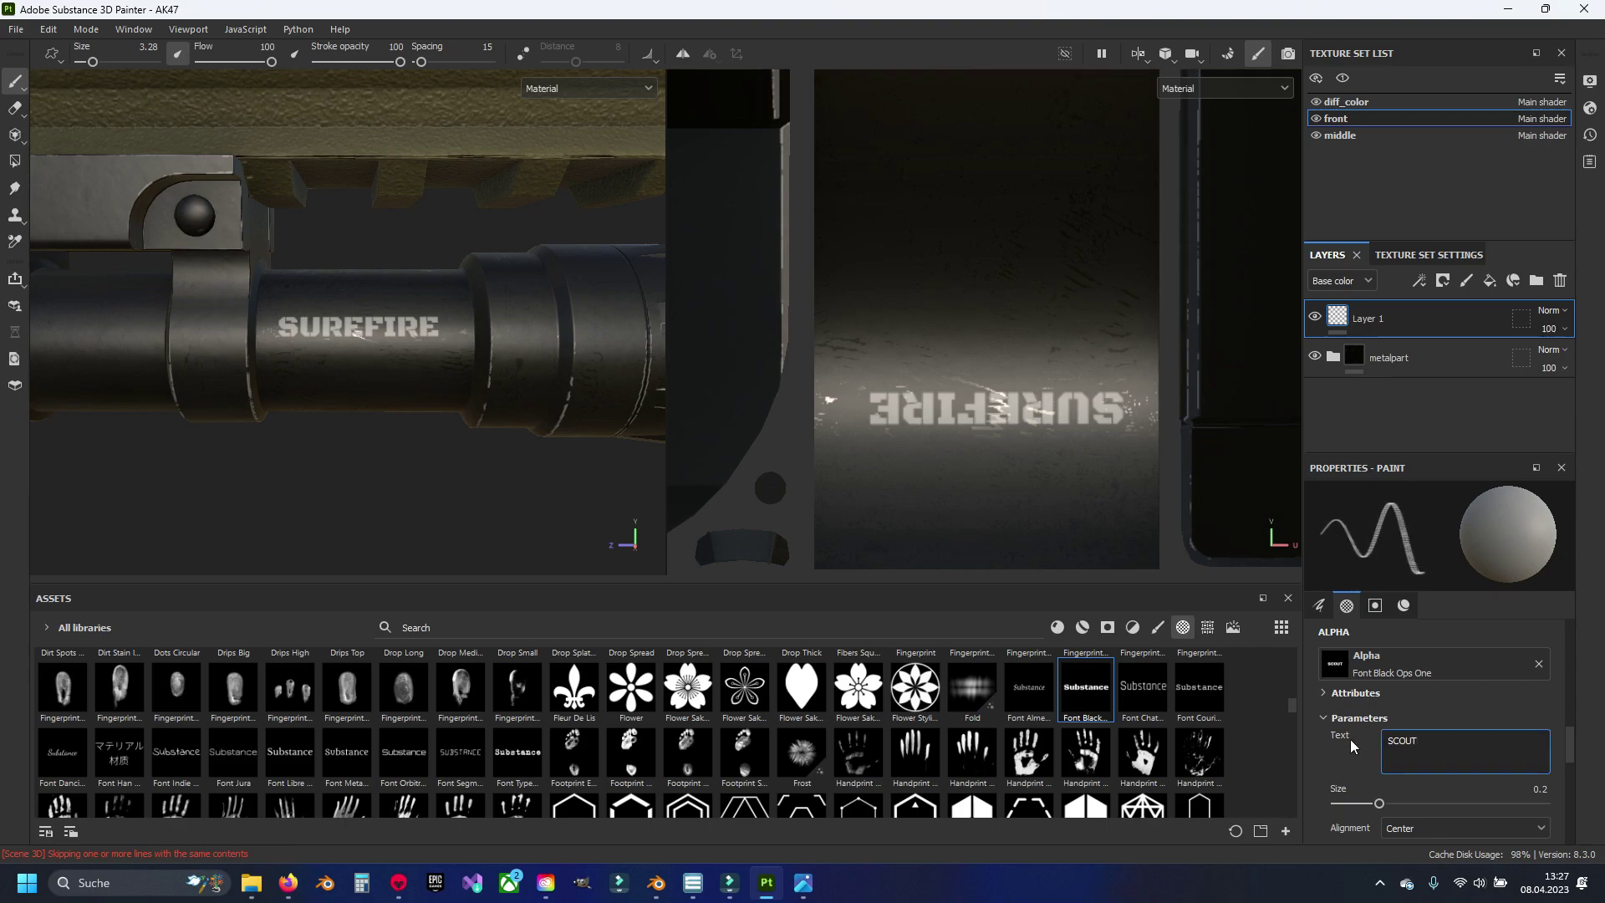
right_click_drag(324, 354, 300, 360, "ctrl")
left_click(300, 360)
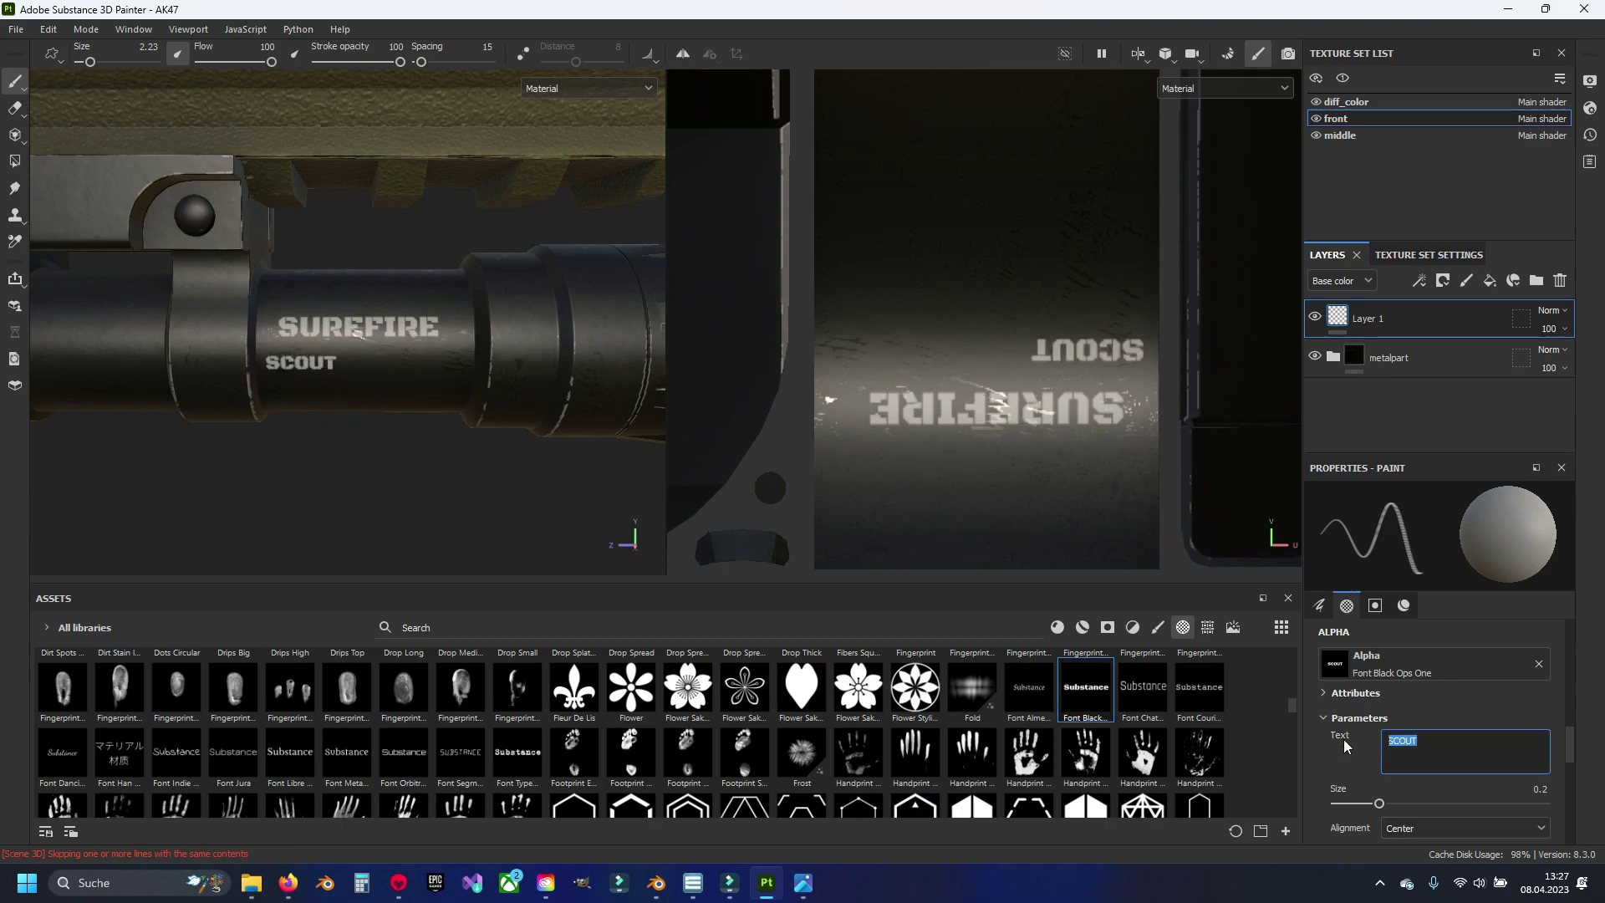
Step: Stamp LIGHT beside SCOUT on the flashlight body
type("LIGHT")
left_click(424, 362)
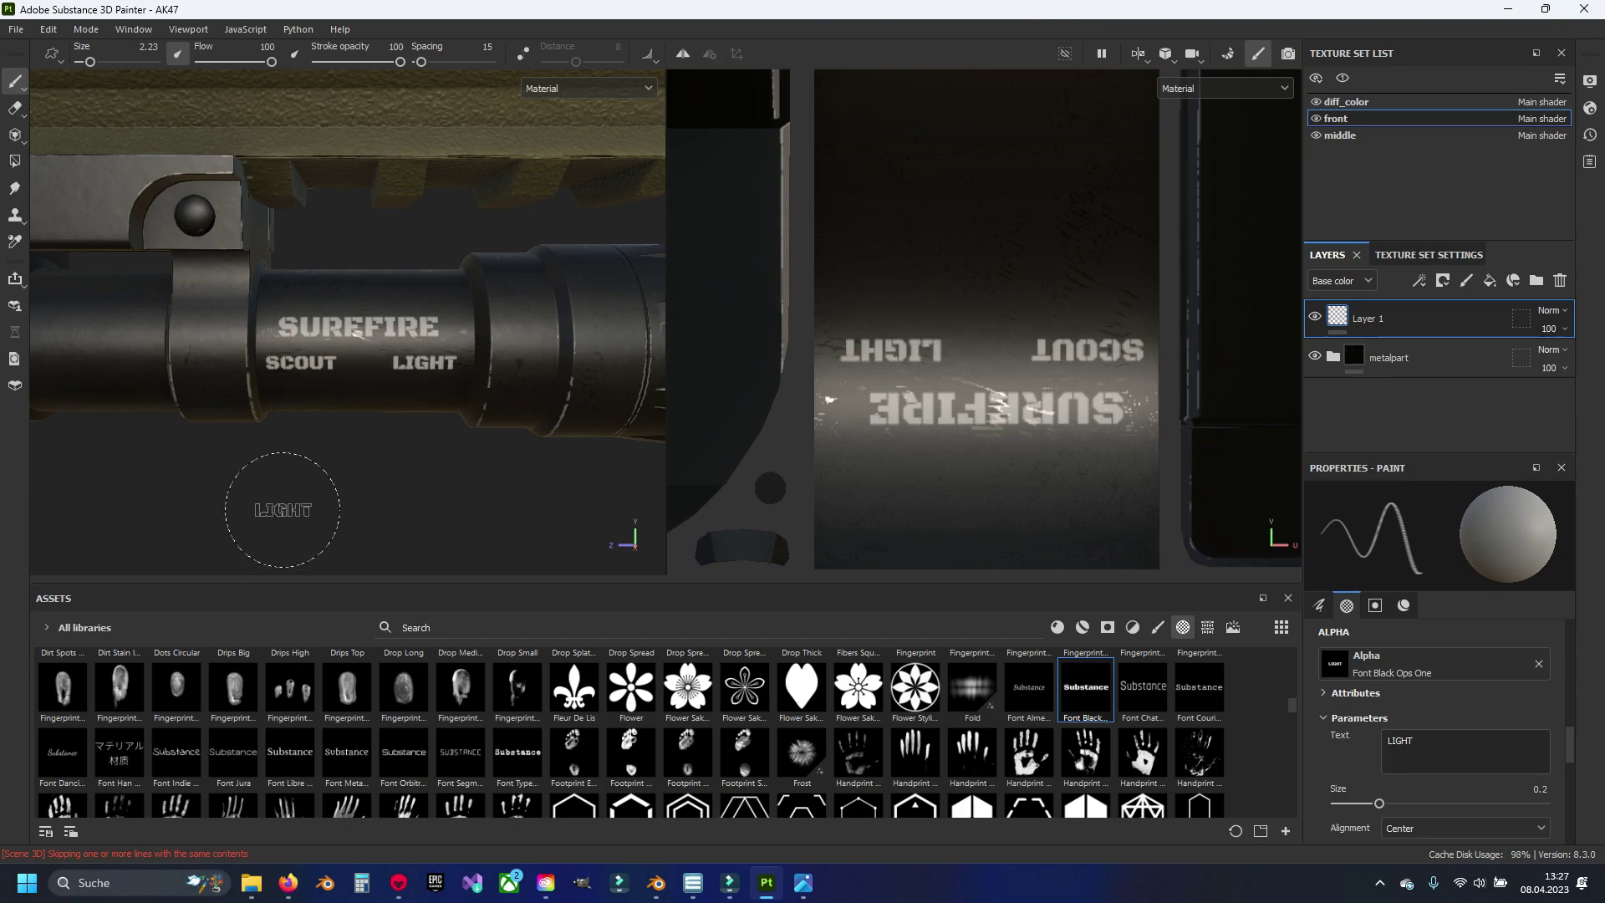
left_click_drag(282, 510, 349, 431, "alt")
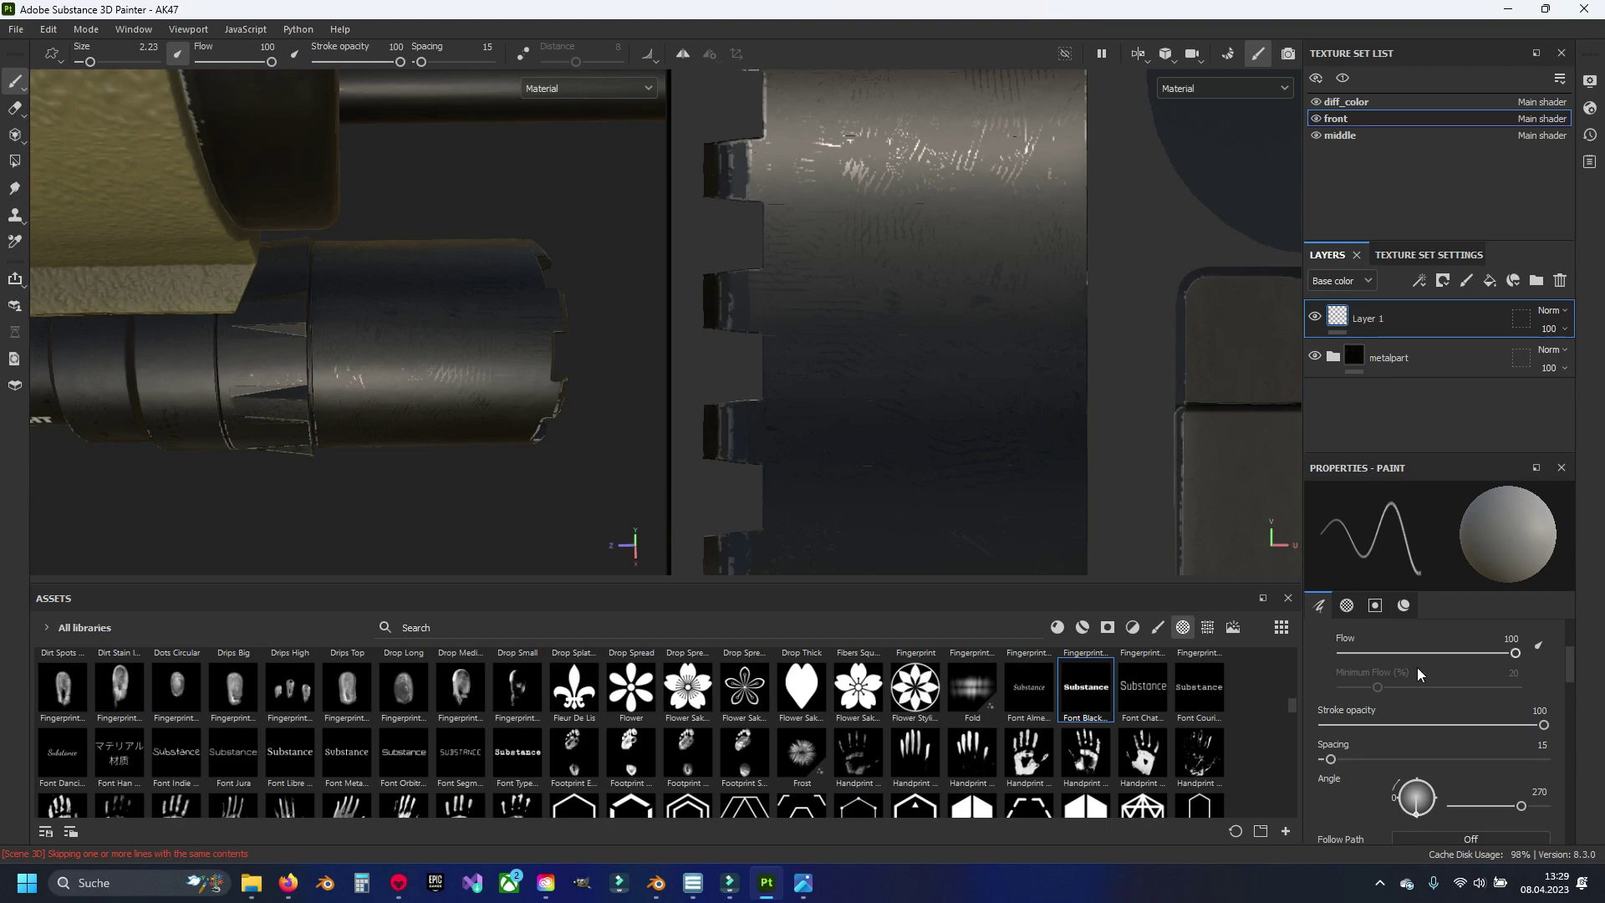
Step: Stamp KE2-A with an enlarged brush onto the muzzle device
scroll(1396, 732, "down", 2)
scroll(1397, 727, "down", 3)
scroll(1404, 731, "down", 3)
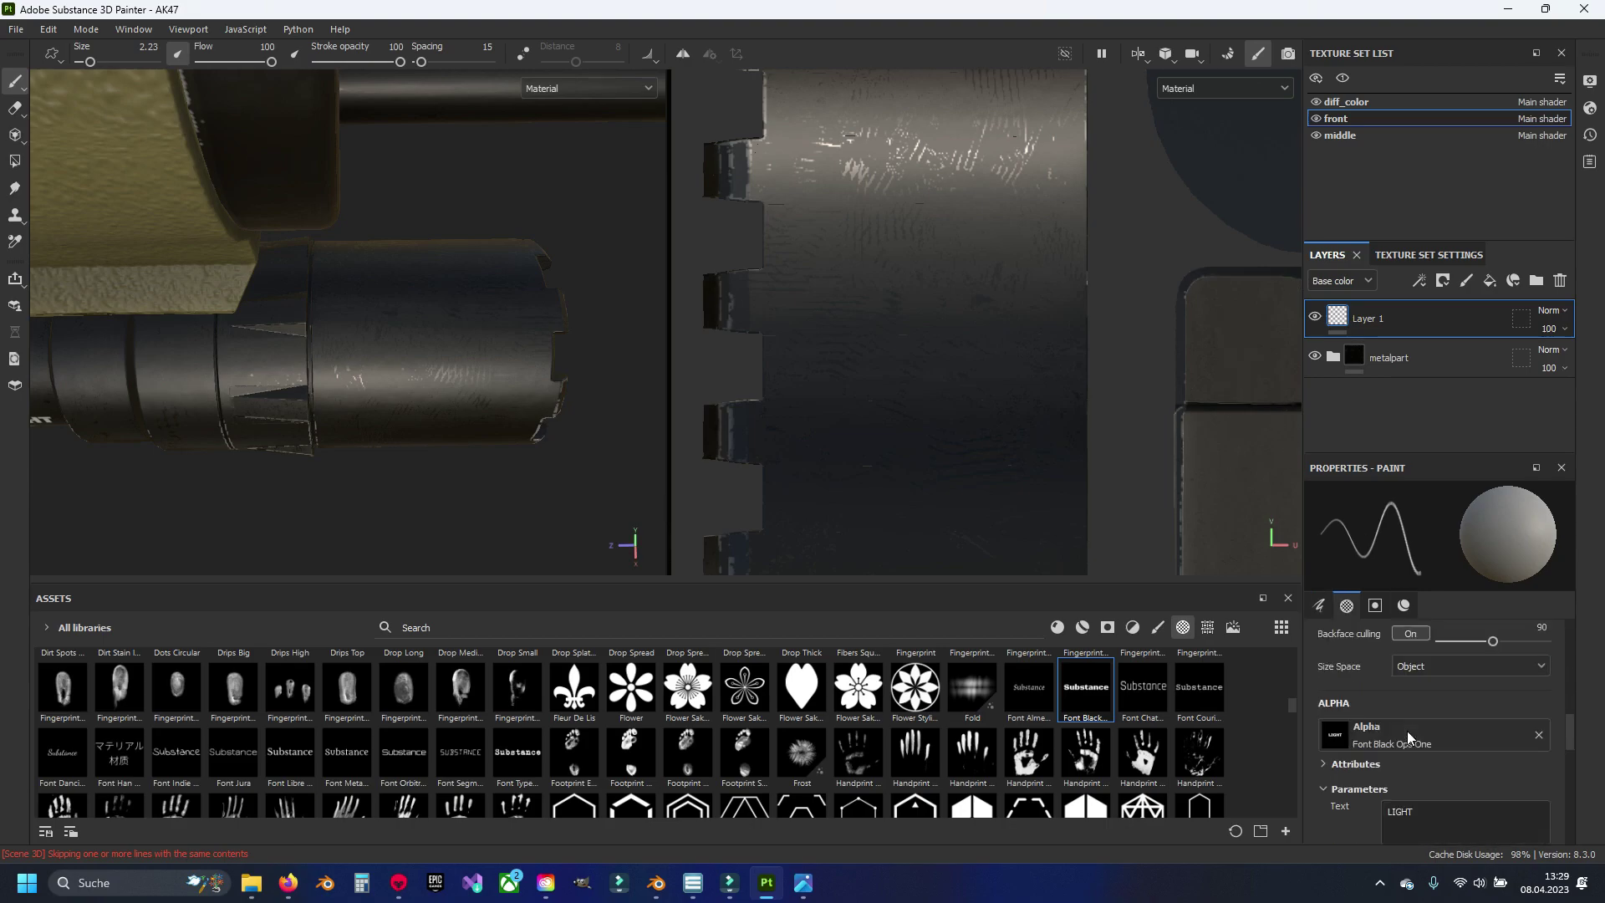
scroll(1407, 730, "down", 2)
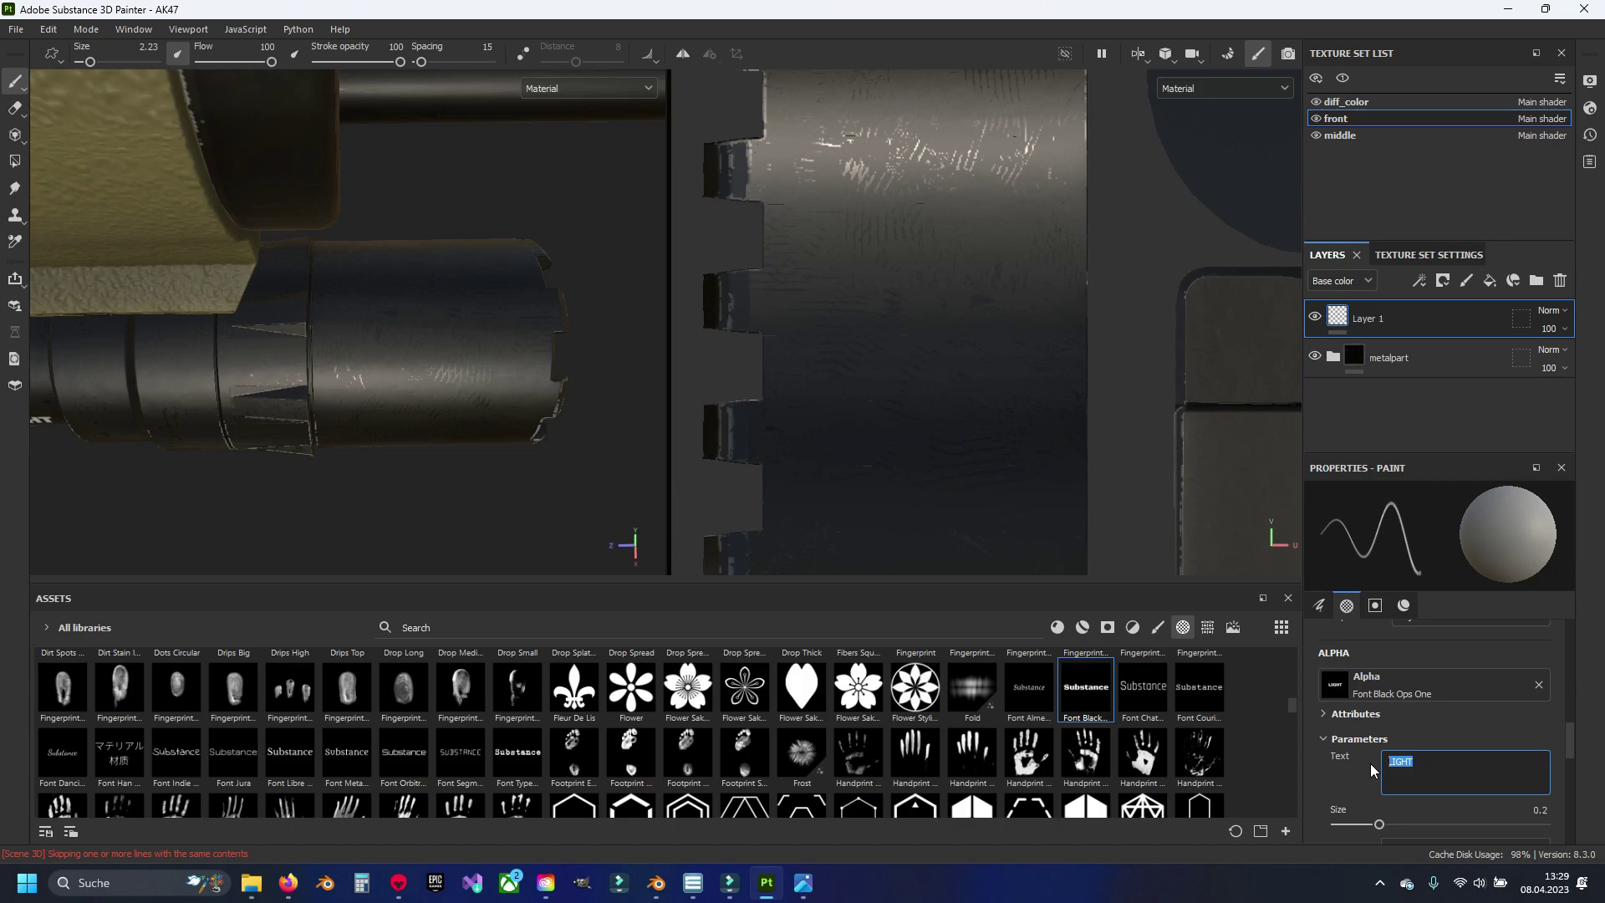
type("KE")
type("2-A")
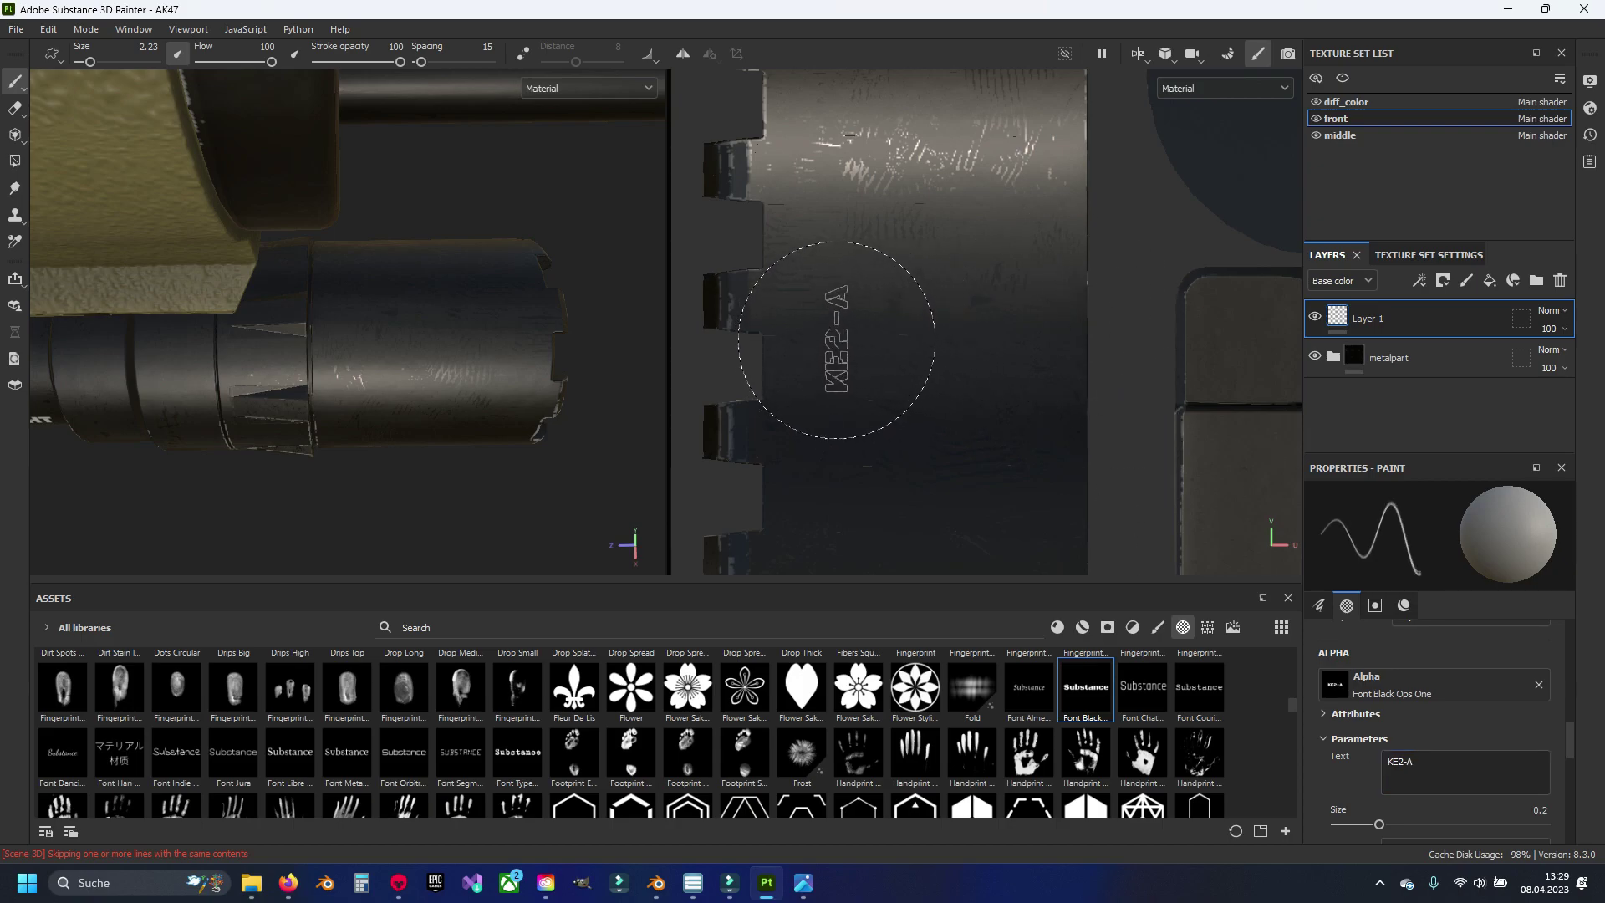
left_click(836, 337)
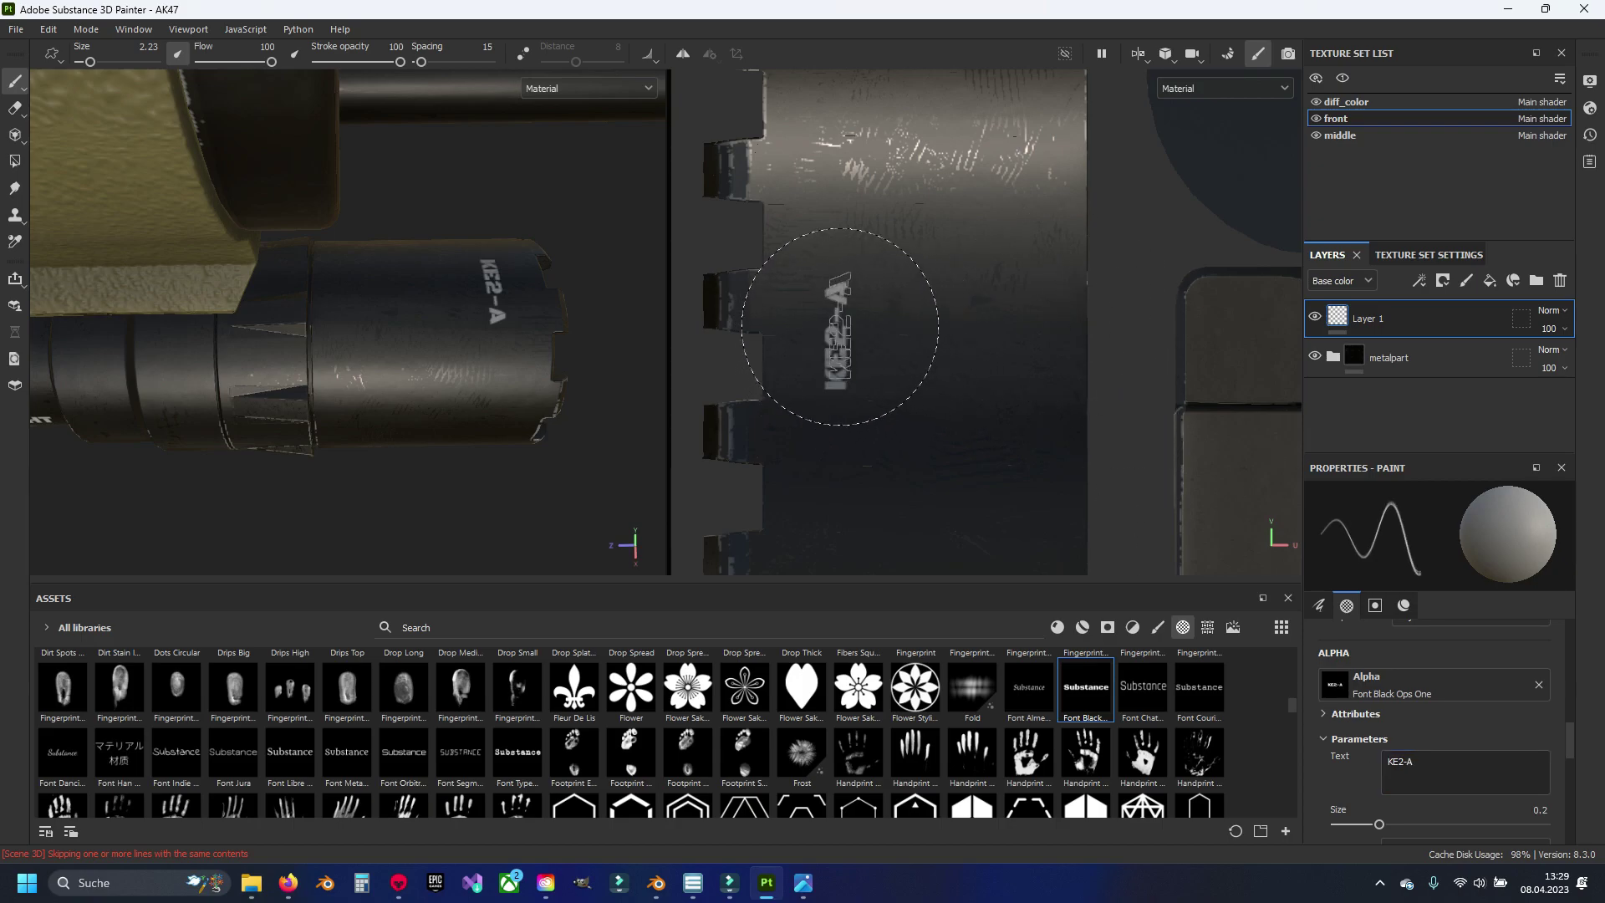
key("ctrl+z")
left_click(840, 317)
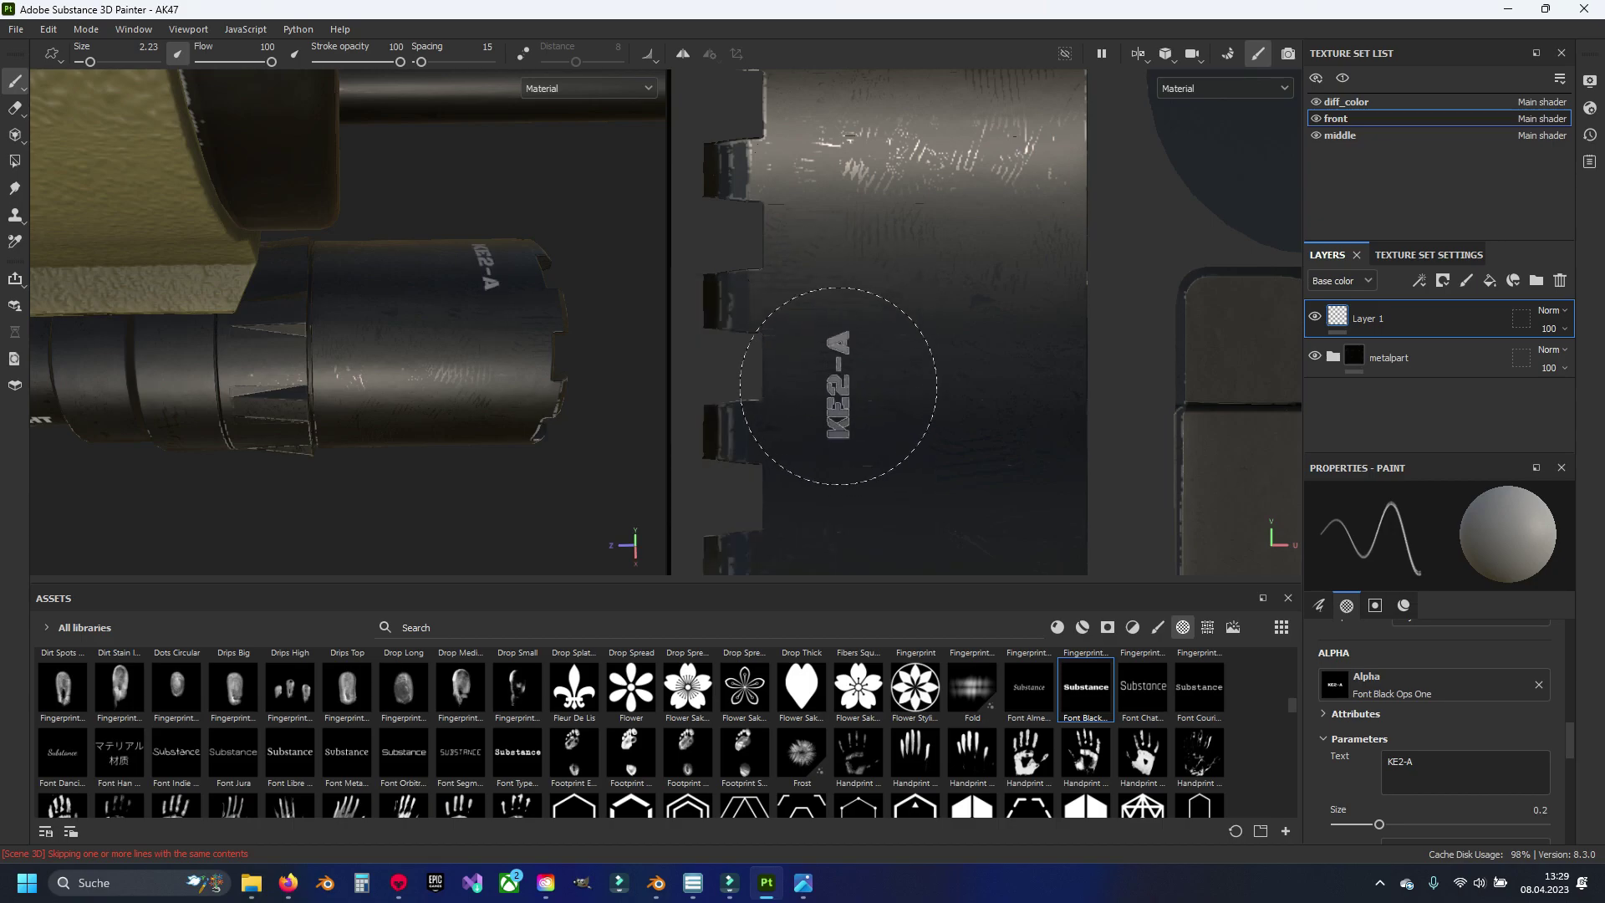
key("ctrl+z")
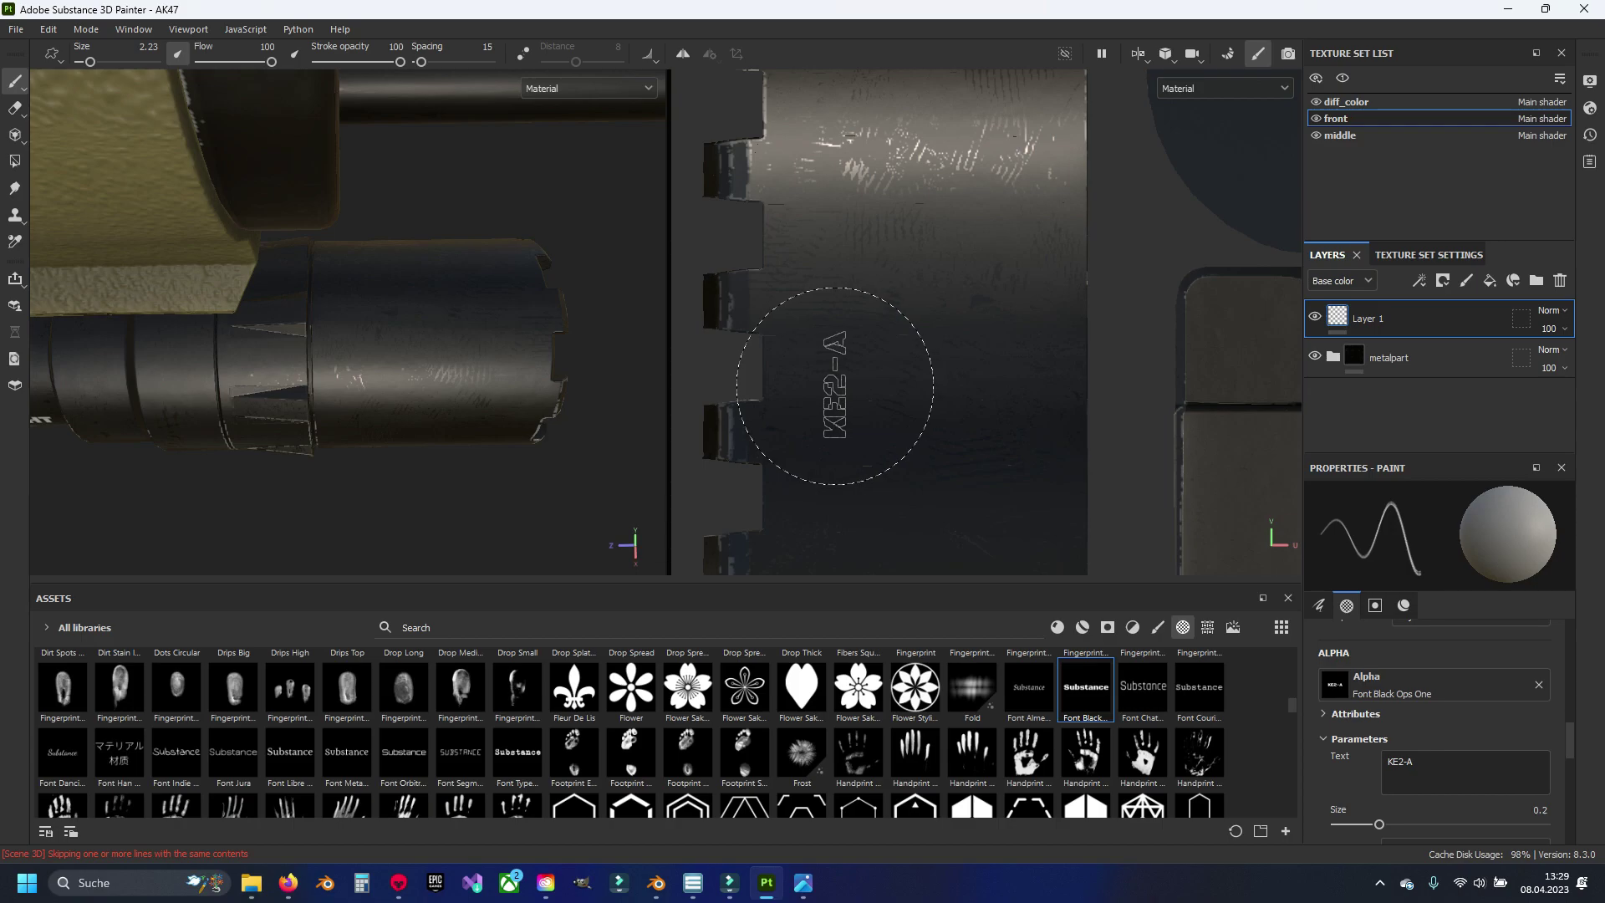
right_click_drag(835, 386, 861, 386, "ctrl")
left_click(832, 385)
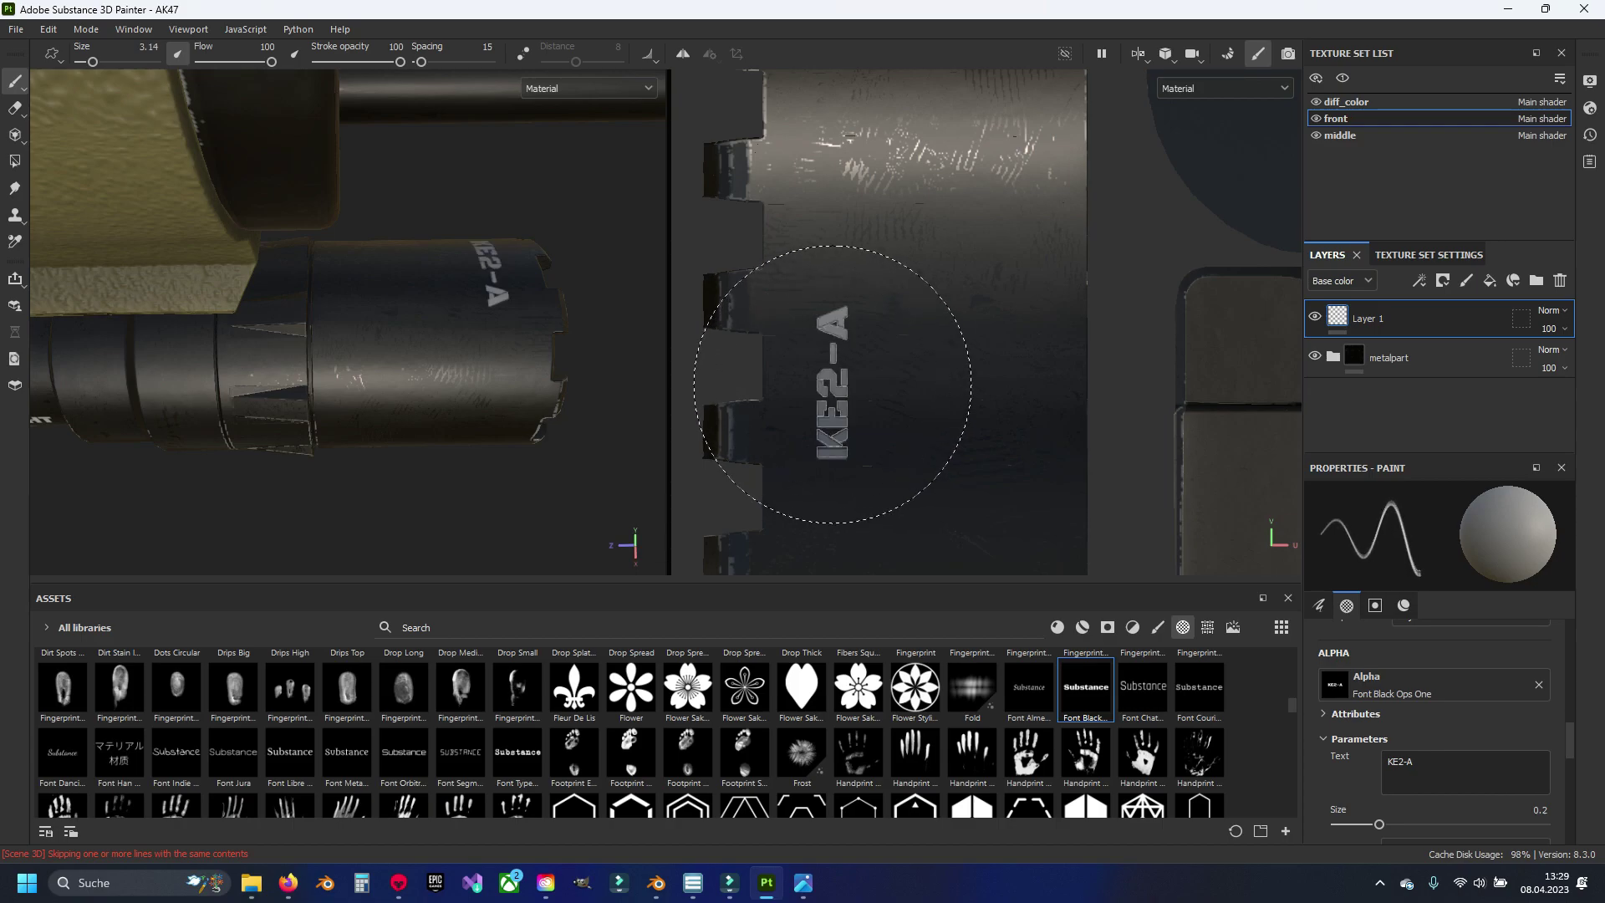
Step: Stamp the serial 597919 beside KE2-A on the muzzle
key("bracketleft")
key("bracketleft")
key("bracketleft")
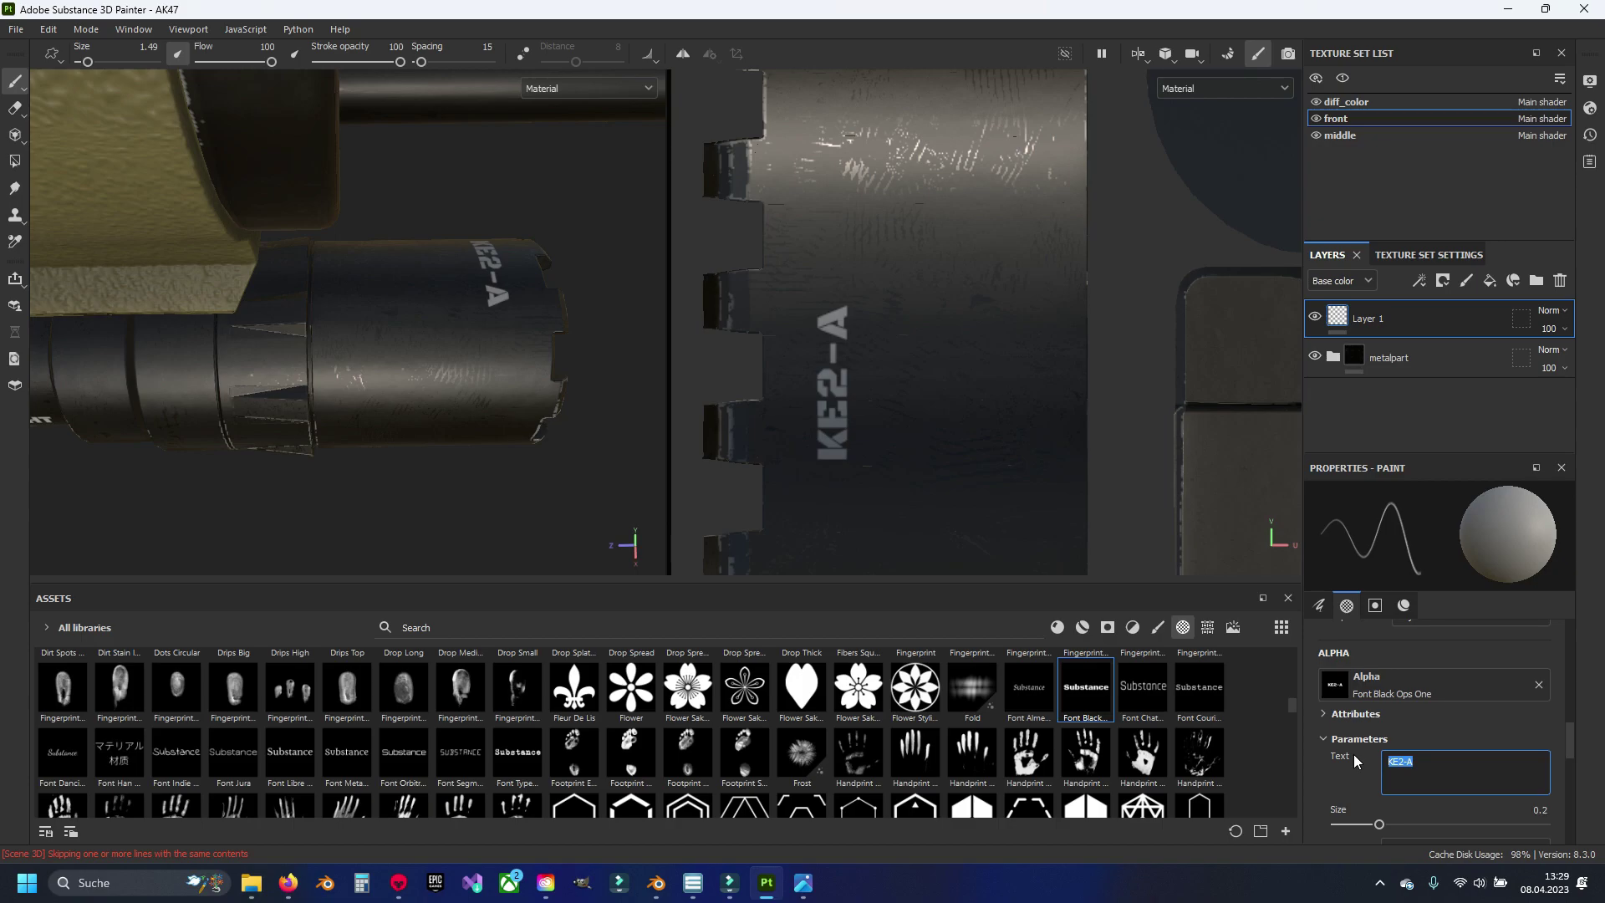
type("59791")
type("9")
right_click_drag(894, 388, 928, 388, "ctrl")
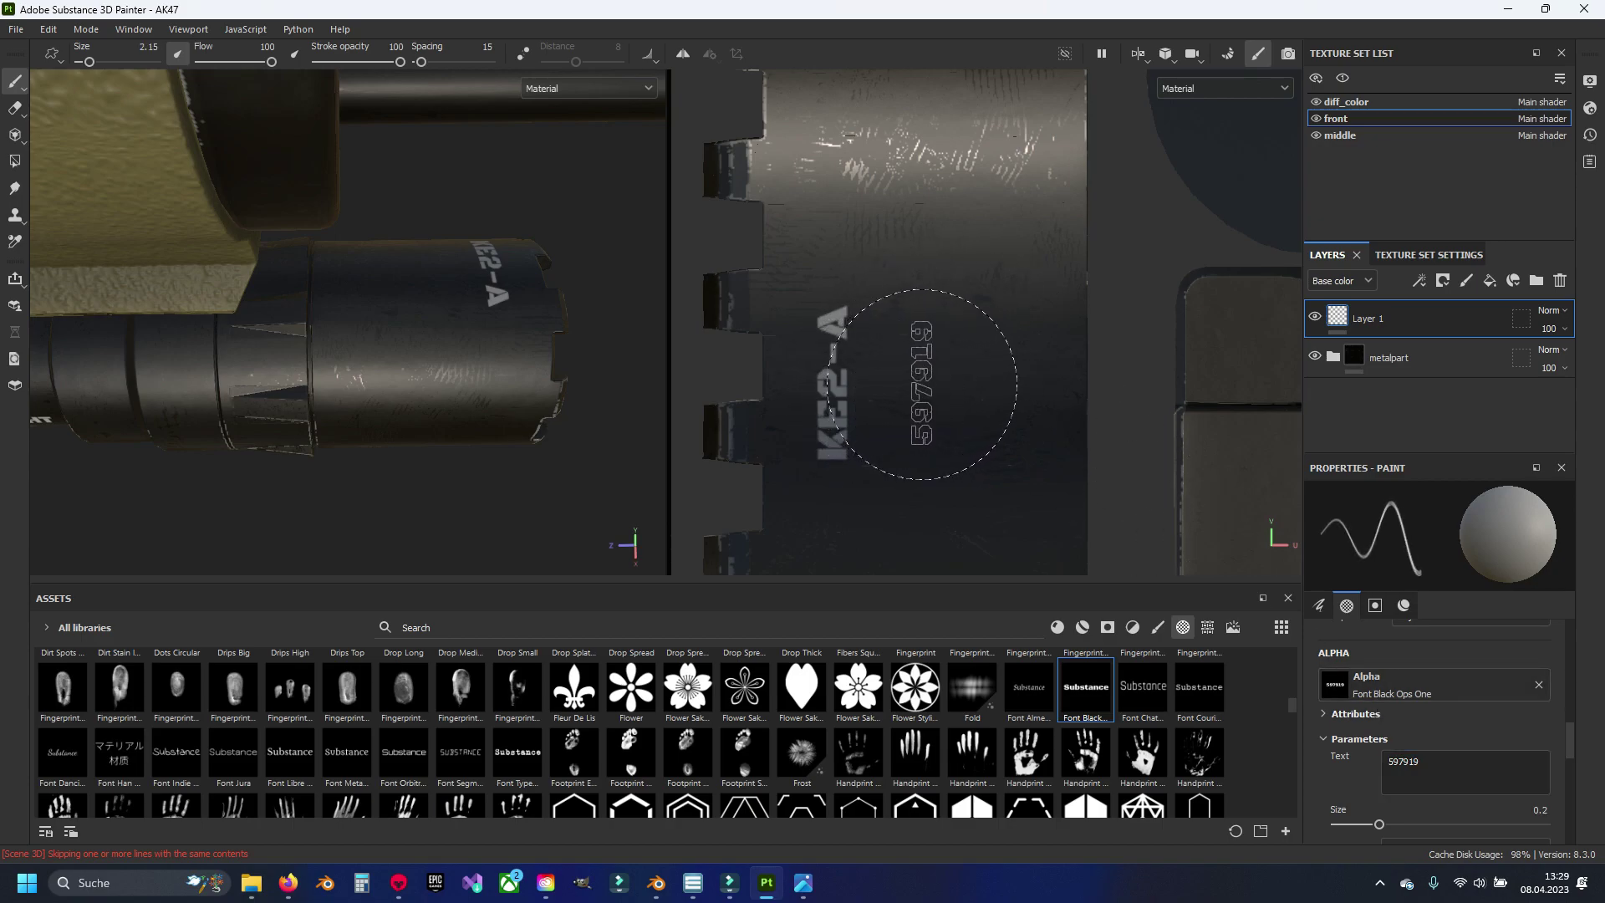
left_click(923, 384)
mouse_move(268, 251)
left_mouse_down("alt")
mouse_move(361, 255)
mouse_move(330, 275)
left_mouse_up("alt")
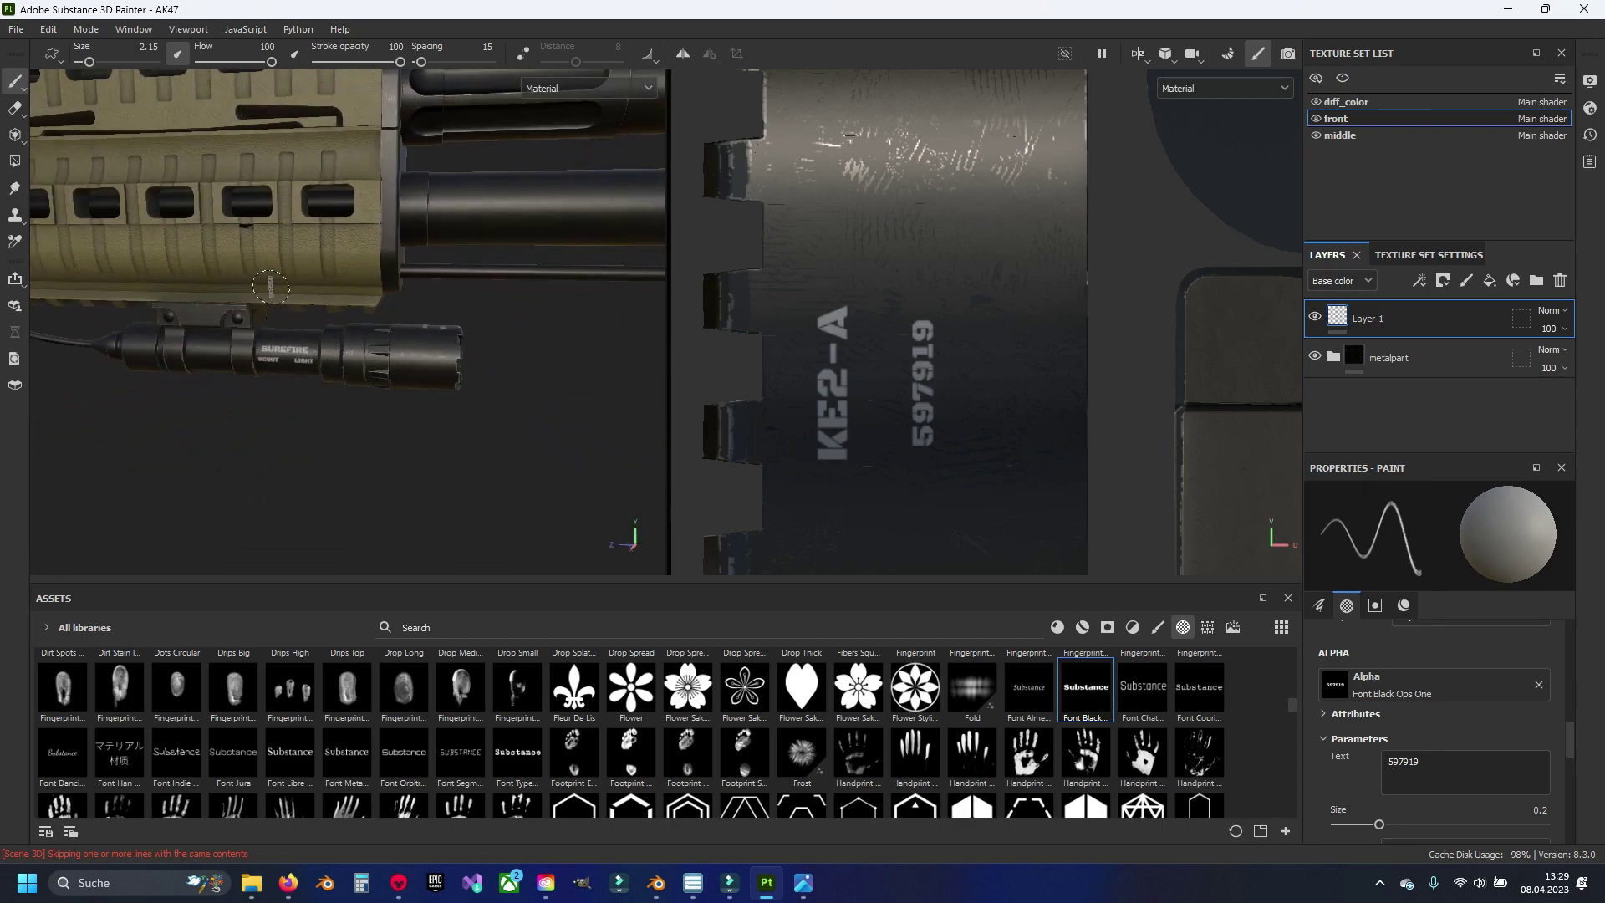
mouse_move(270, 287)
right_mouse_down("alt")
mouse_move(381, 316)
mouse_move(334, 335)
right_mouse_up("alt")
mouse_move(334, 334)
left_mouse_down("alt")
mouse_move(293, 356)
mouse_move(158, 358)
mouse_move(423, 302)
mouse_move(501, 318)
left_mouse_up("alt")
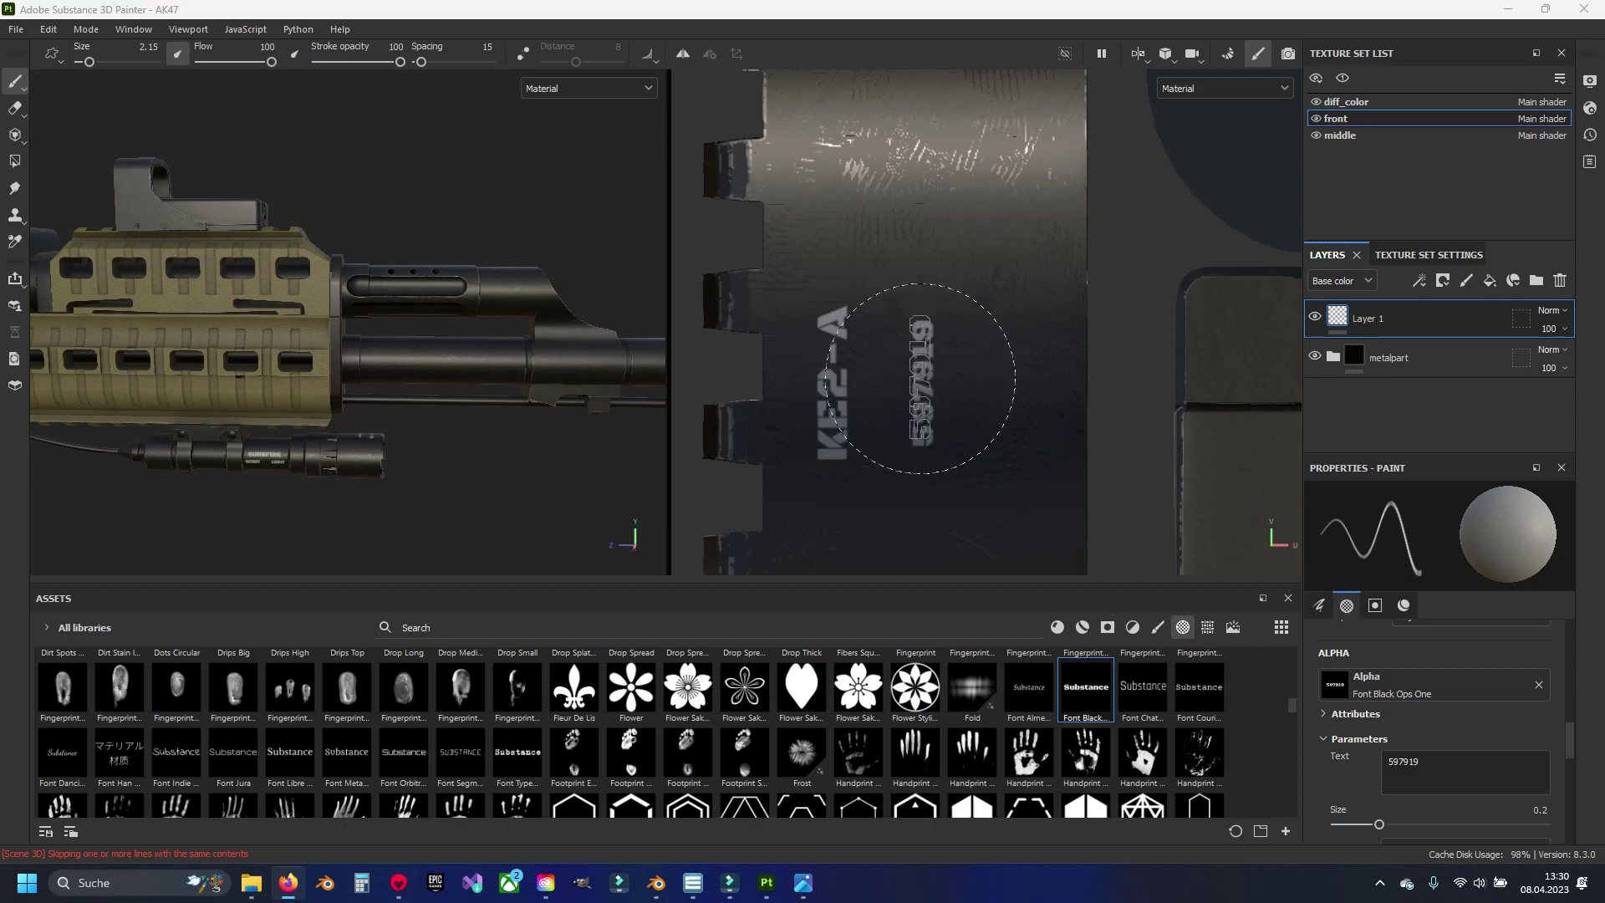
Step: Change the stamp text from 597919 to NV
scroll(919, 378, "down", 3)
scroll(920, 378, "down", 3)
scroll(920, 377, "down", 2)
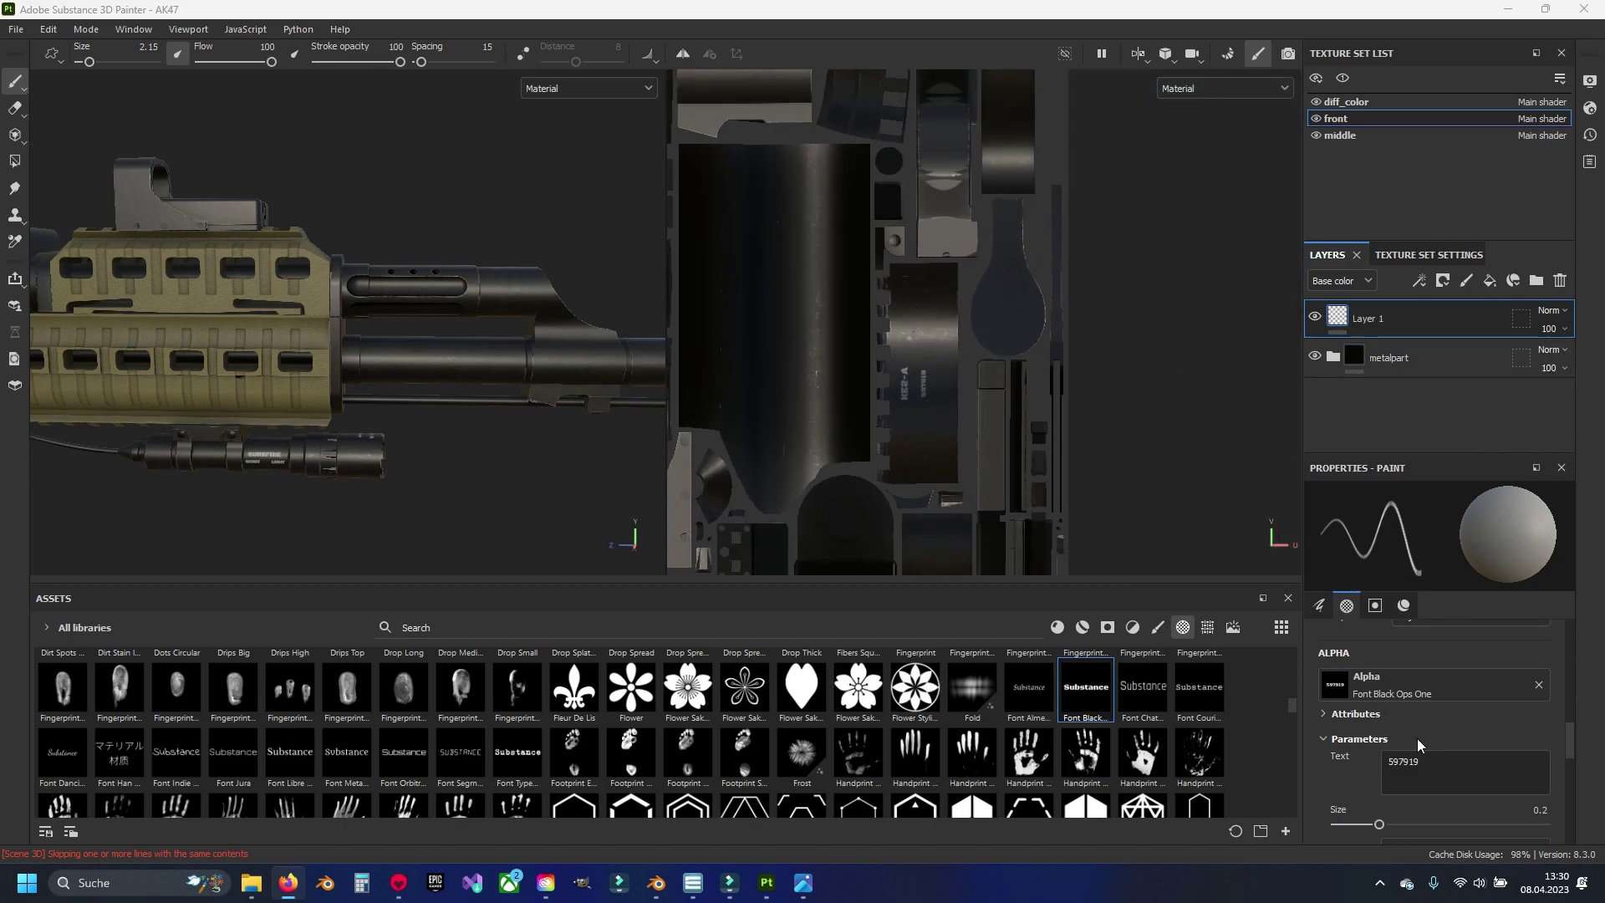
double_click(1433, 763)
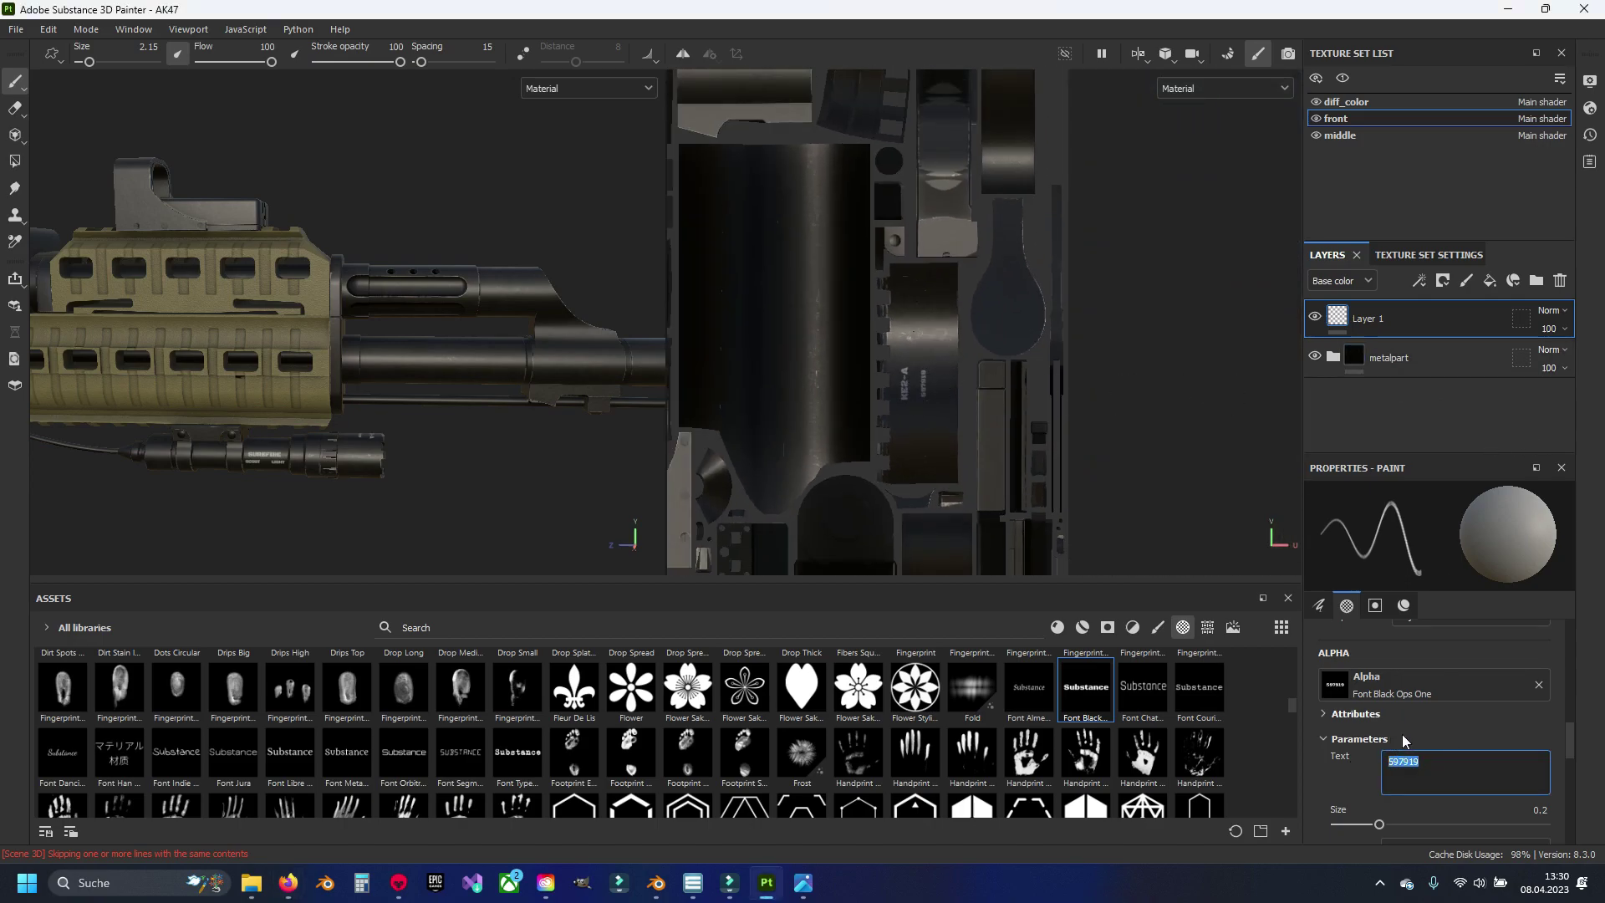
scroll(1403, 735, "down", 2)
scroll(1438, 668, "up", 1)
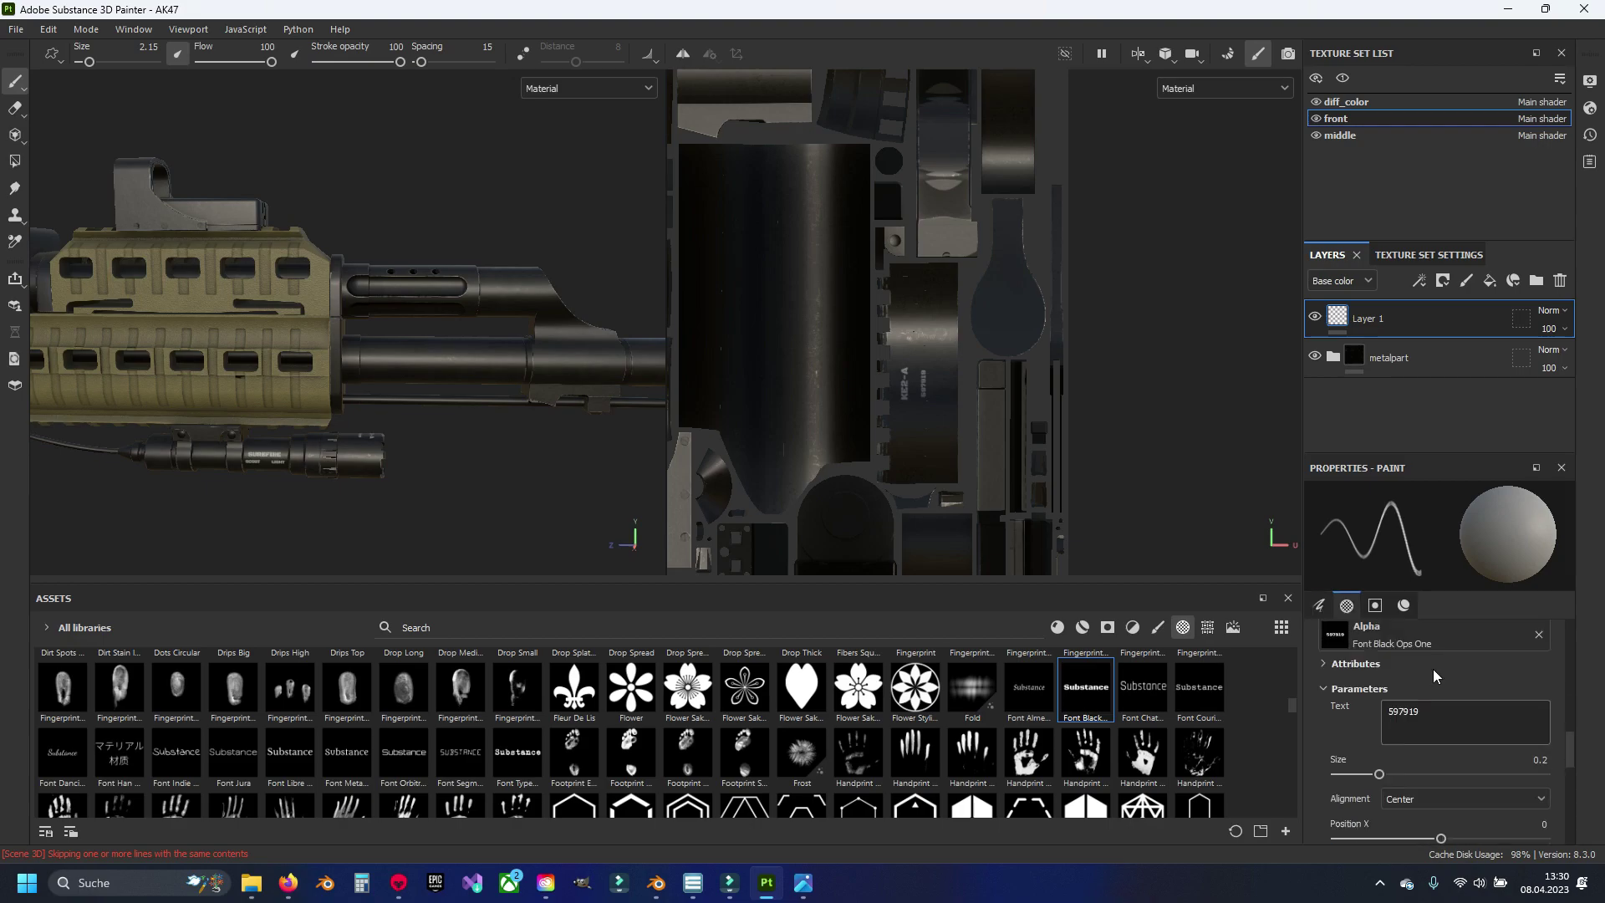
type("NV")
Step: Orbit and zoom in close on the rear plate of the sight
mouse_move(254, 329)
left_mouse_down("alt")
mouse_move(331, 304)
mouse_move(268, 419)
left_mouse_up("alt")
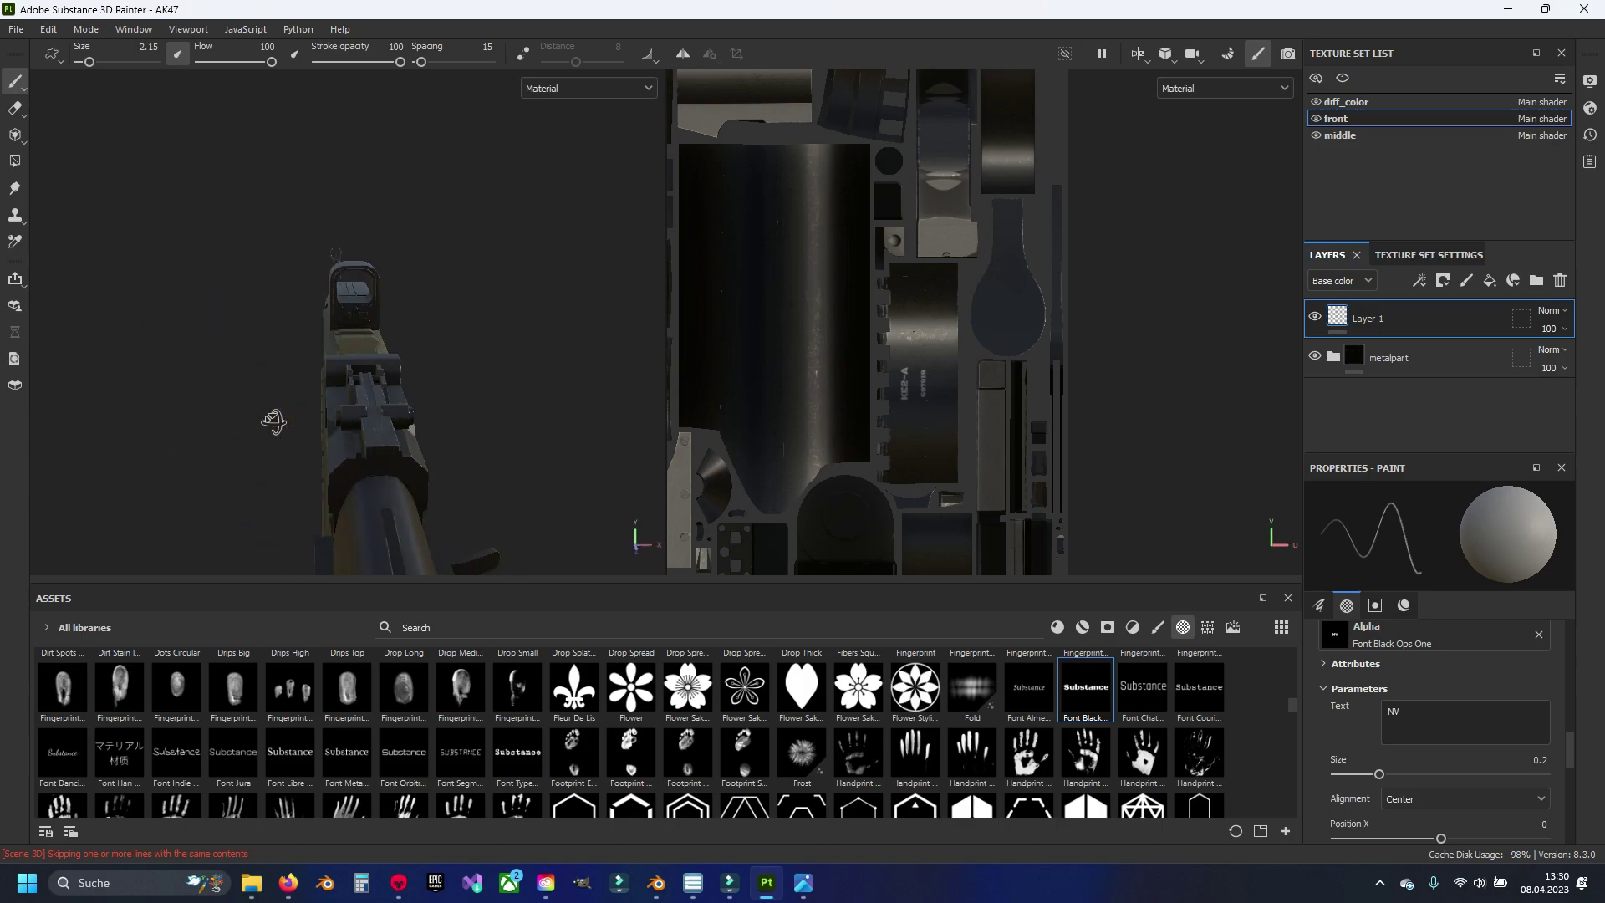
scroll(287, 358, "up", 3)
left_click_drag(320, 315, 333, 476, "alt")
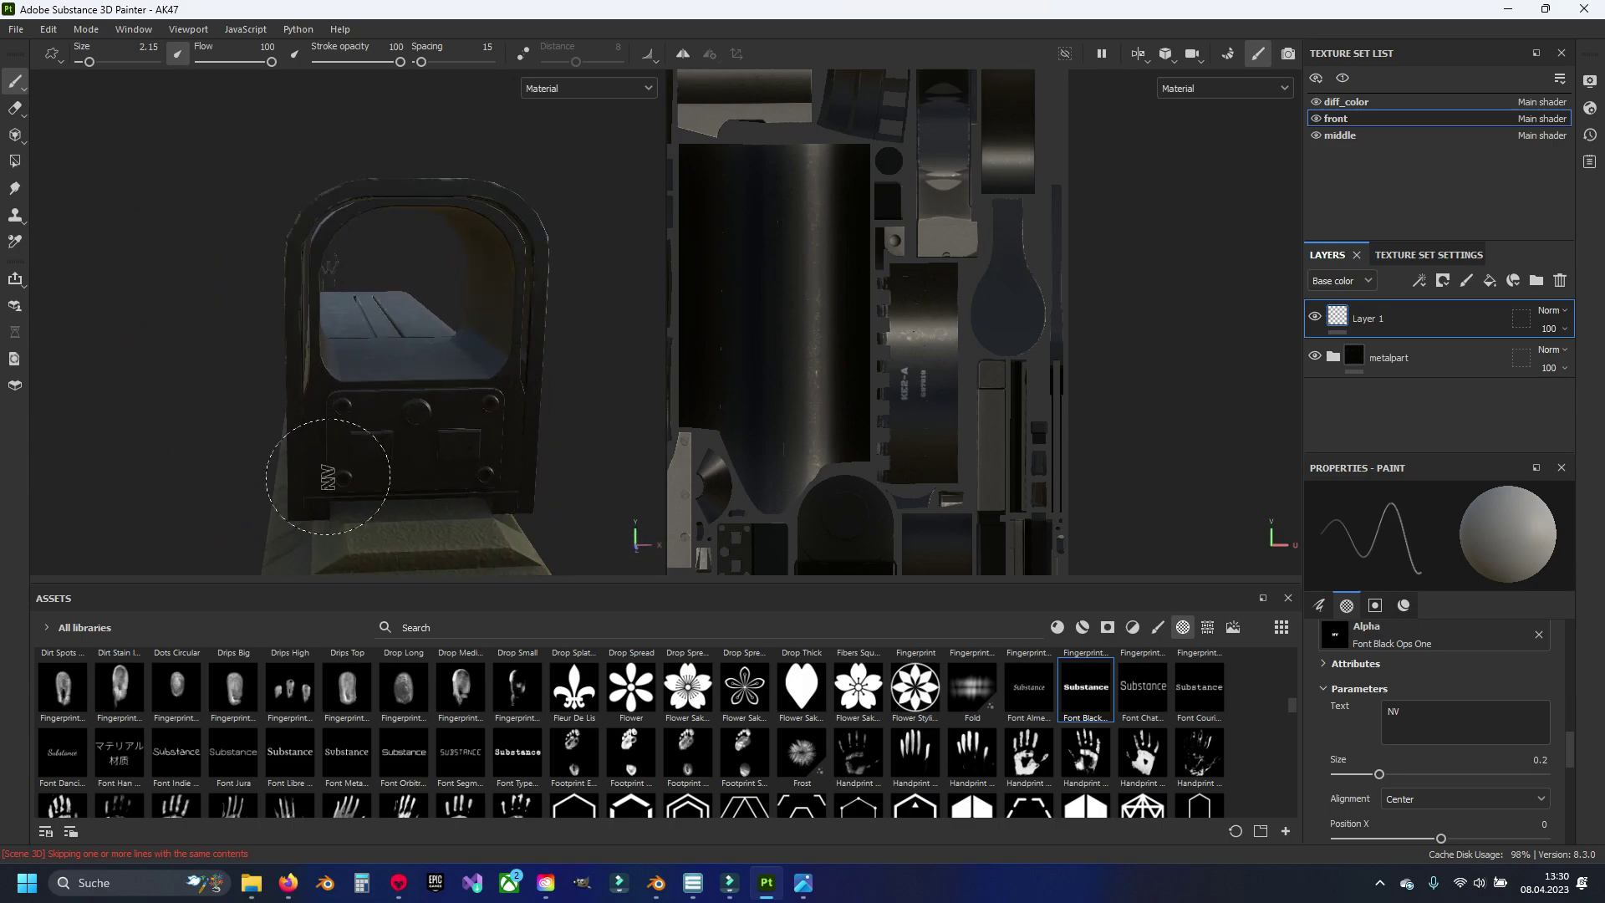
scroll(334, 460, "up", 5)
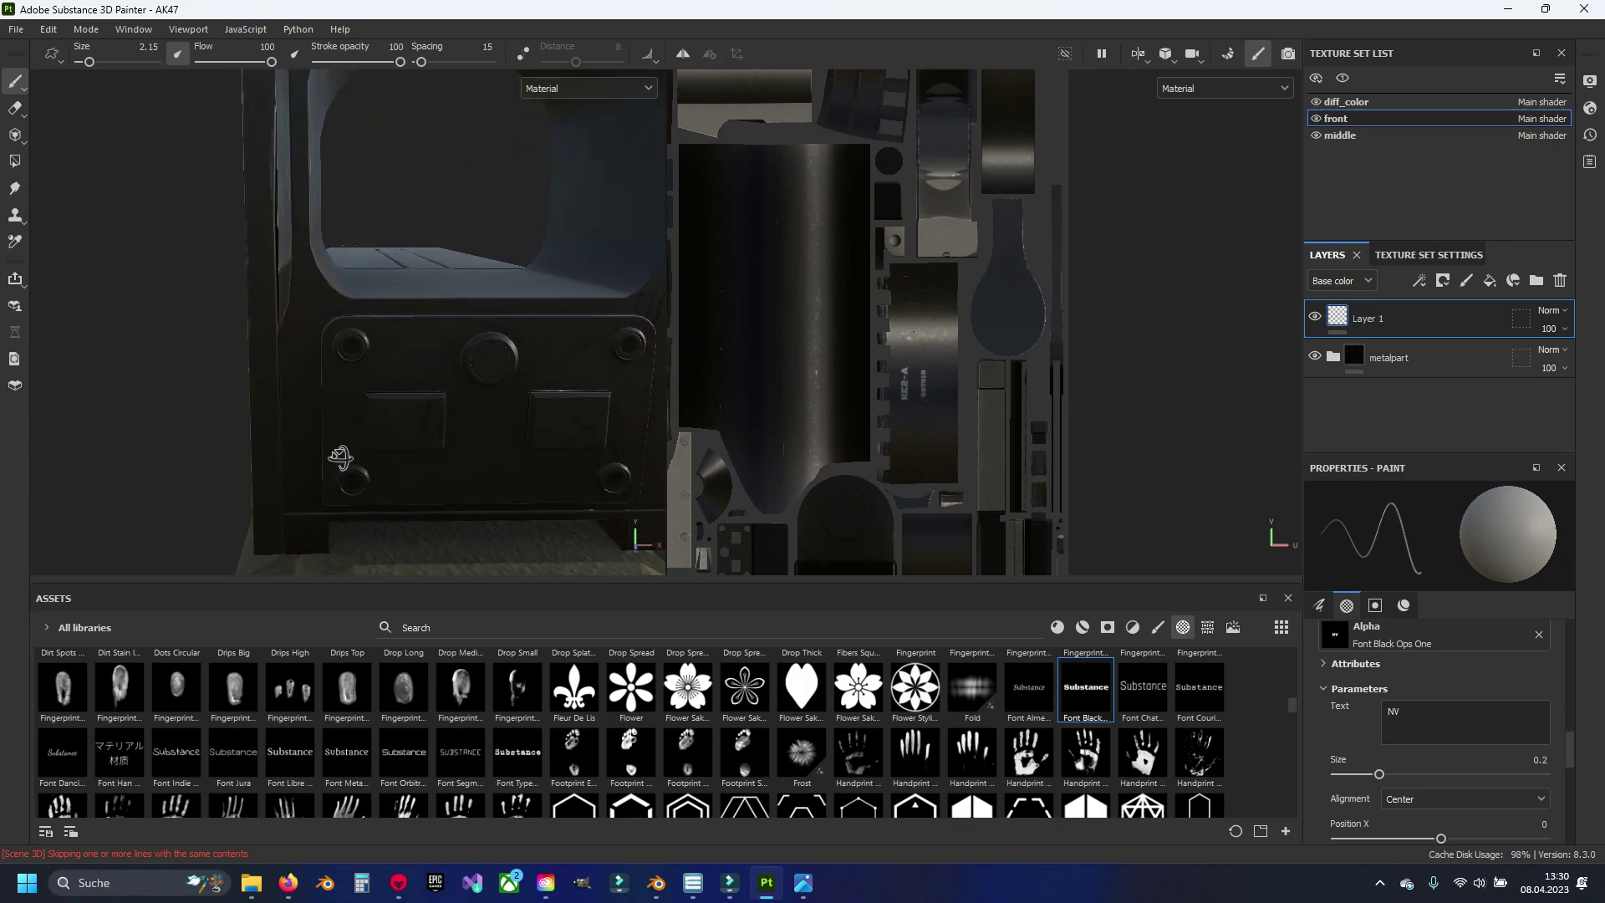
left_click(1316, 118)
left_click(1316, 118)
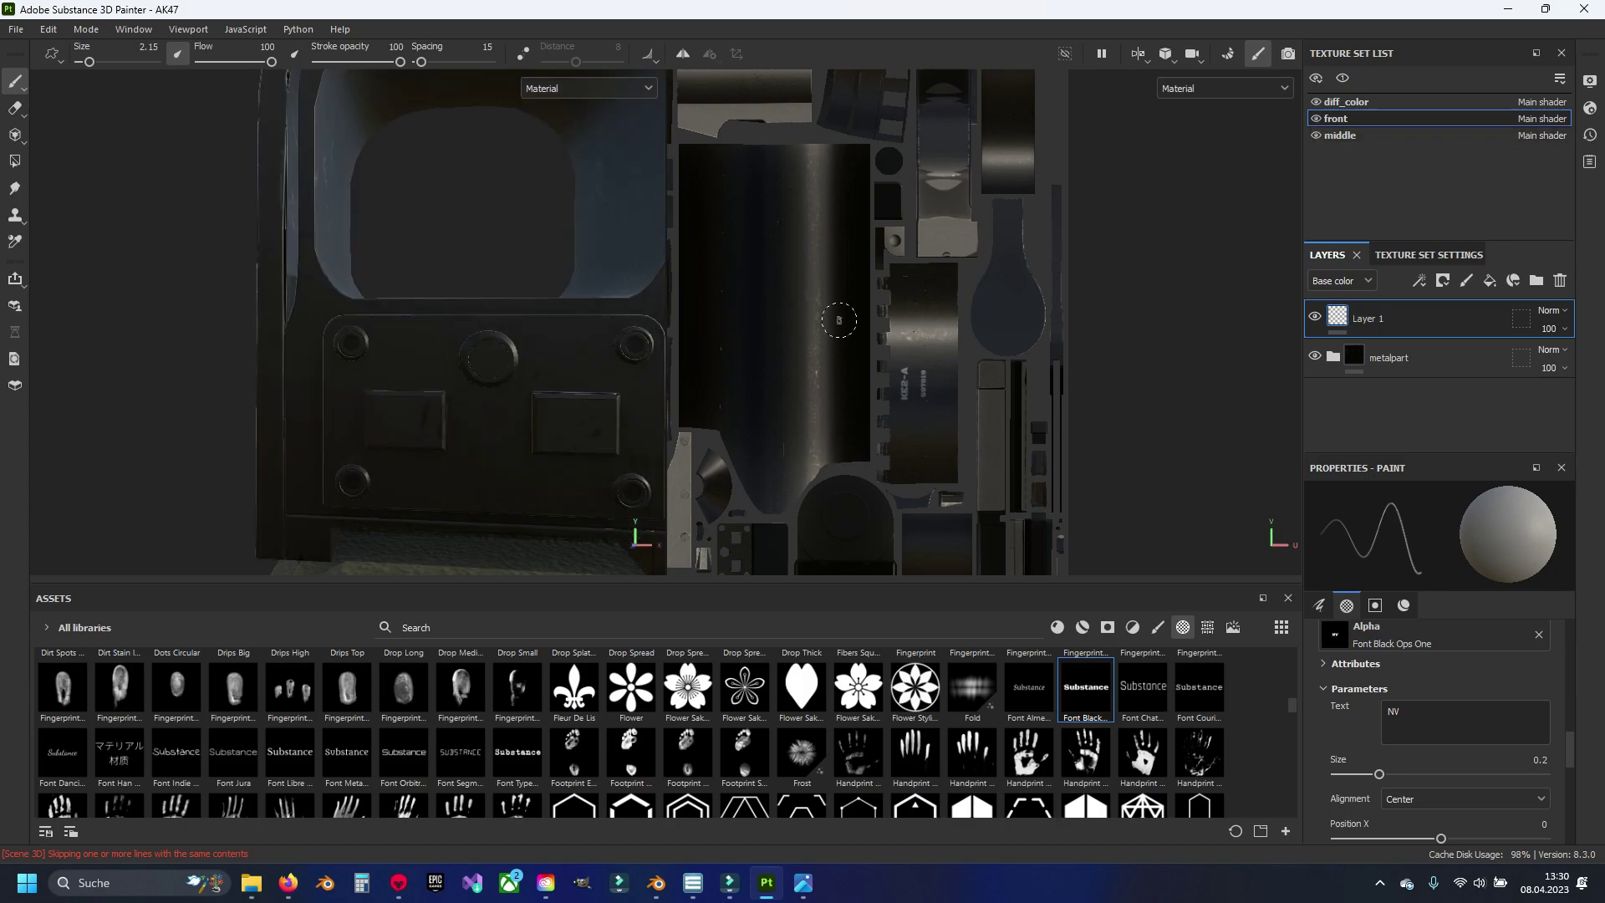
scroll(410, 382, "up", 3)
scroll(409, 382, "up", 2)
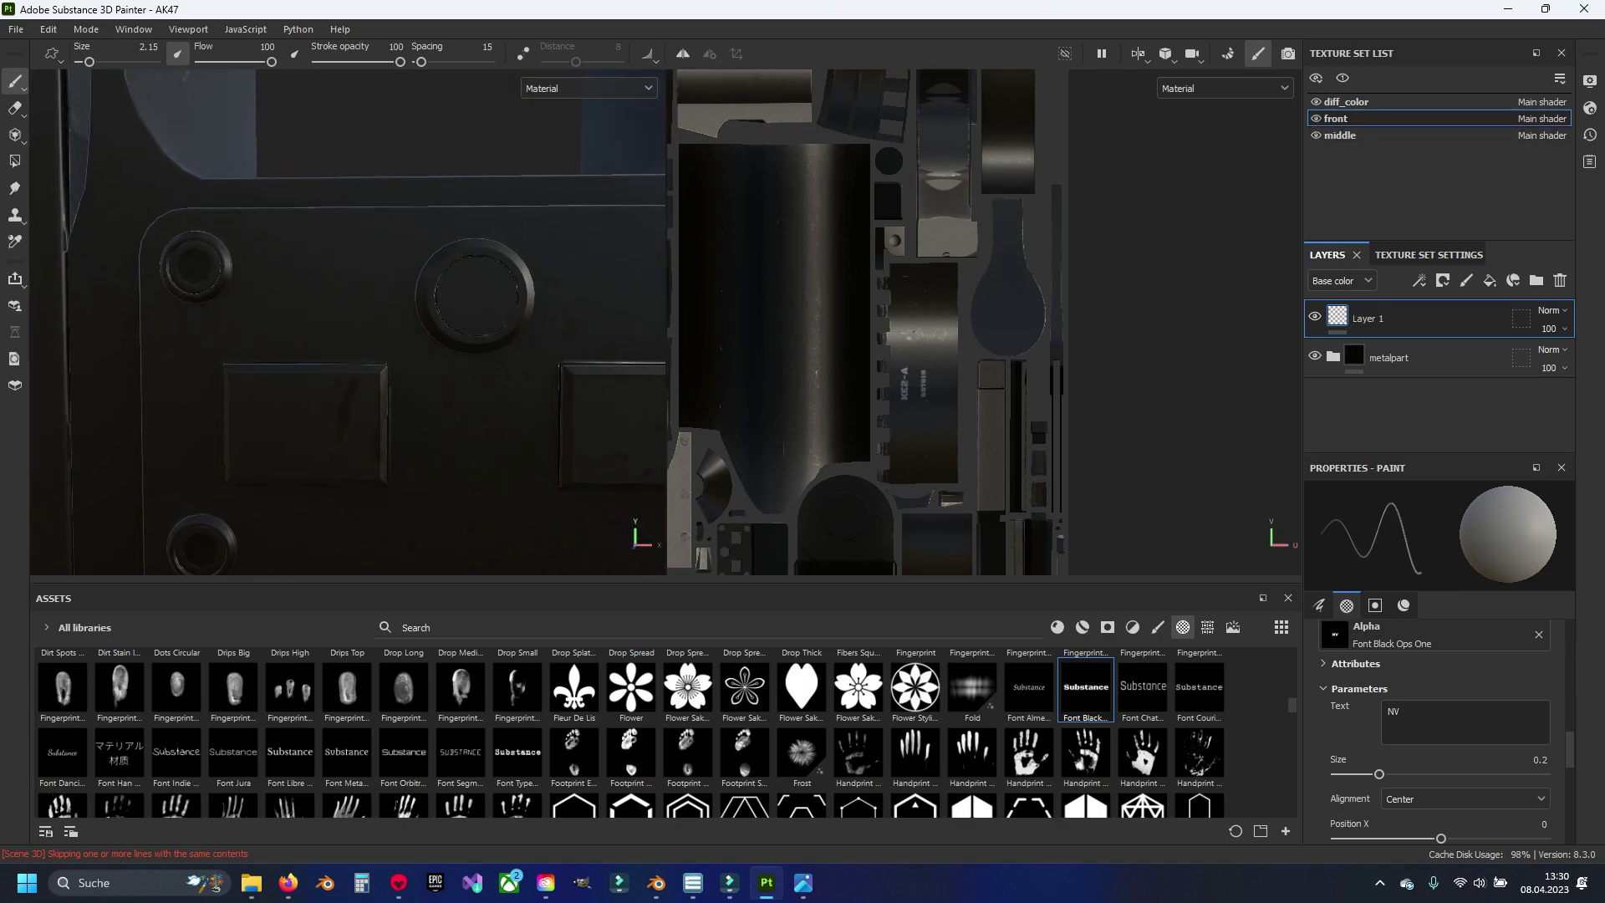
scroll(1511, 716, "up", 2)
scroll(1471, 733, "up", 2)
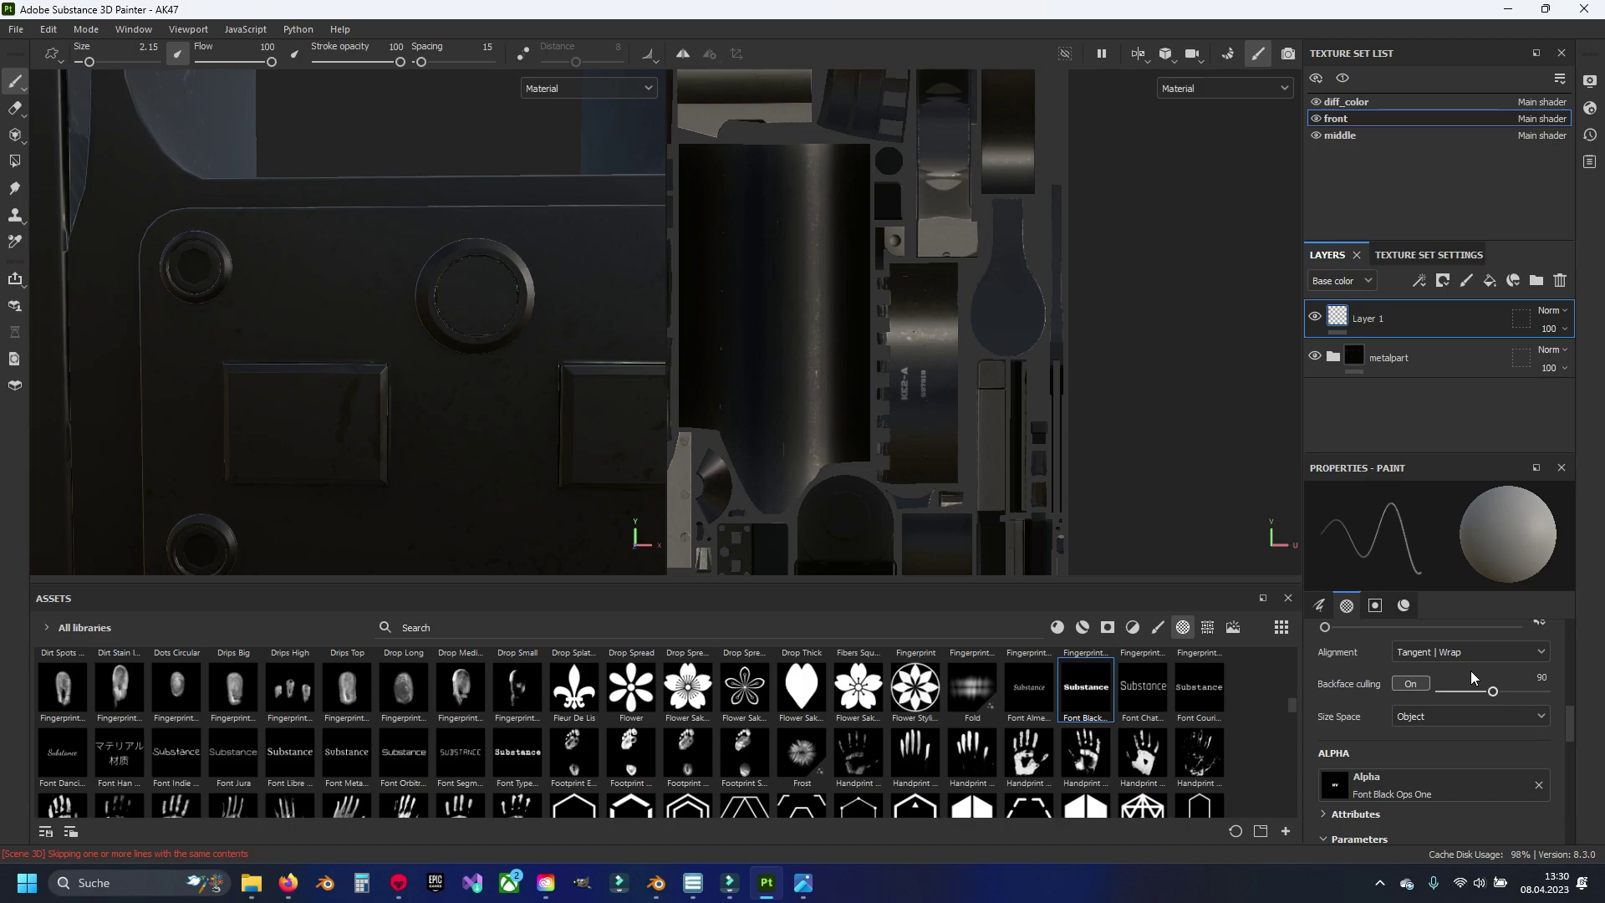
scroll(1472, 671, "up", 2)
scroll(1456, 694, "up", 1)
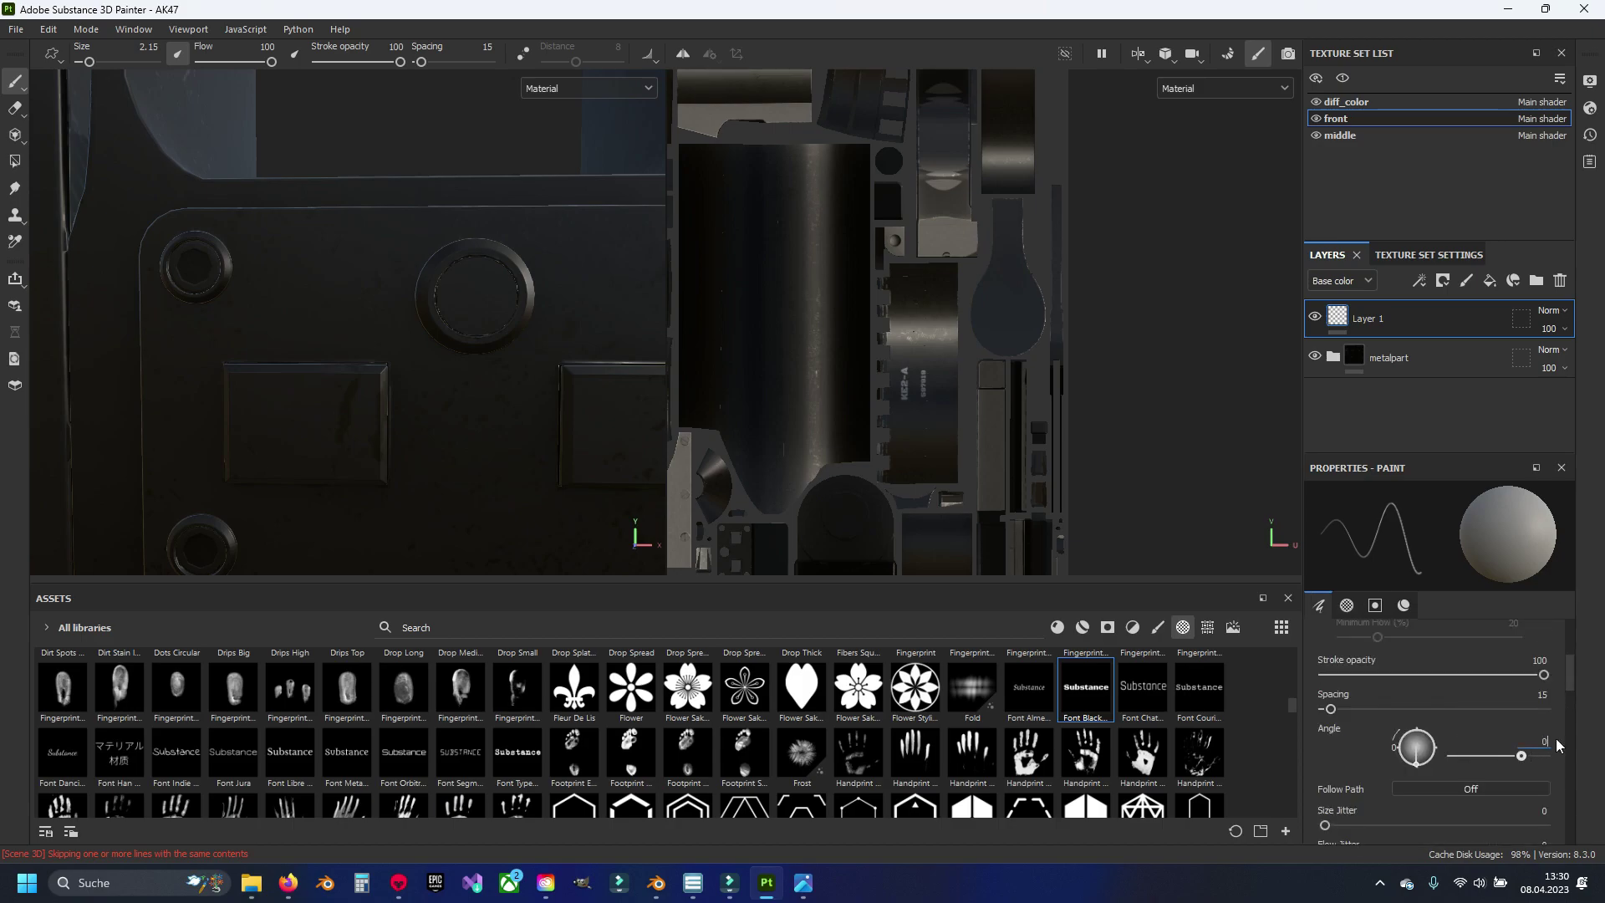
Step: Shrink the NV stamp brush to size 1.31
right_click_drag(501, 297, 477, 297, "ctrl")
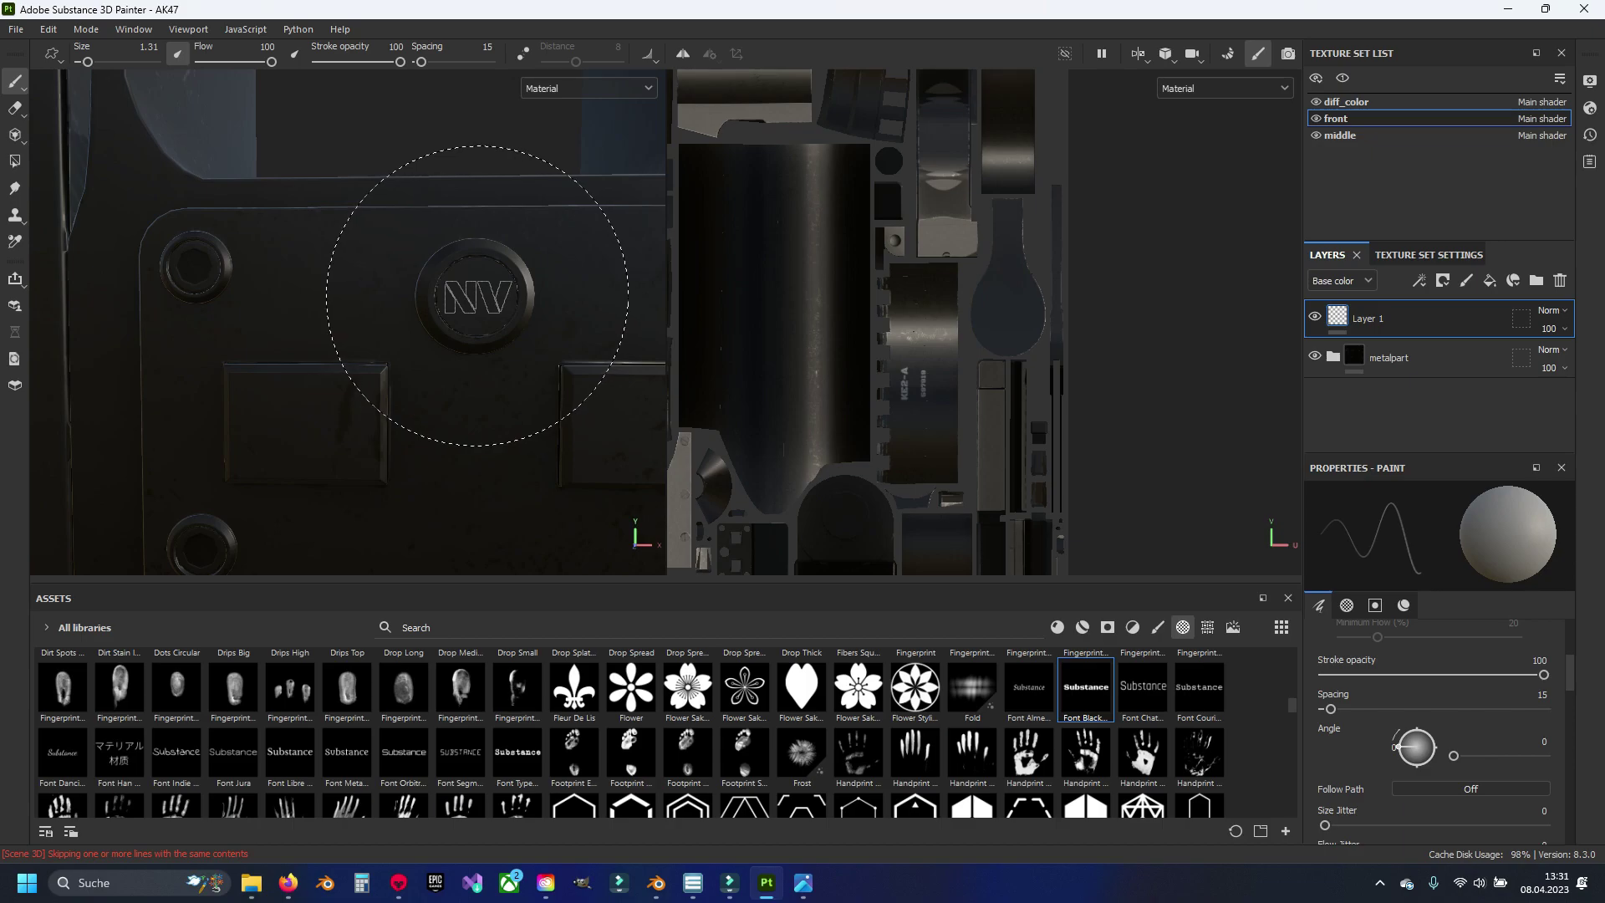
middle_click_drag(477, 295, 396, 308)
scroll(1488, 802, "down", 3)
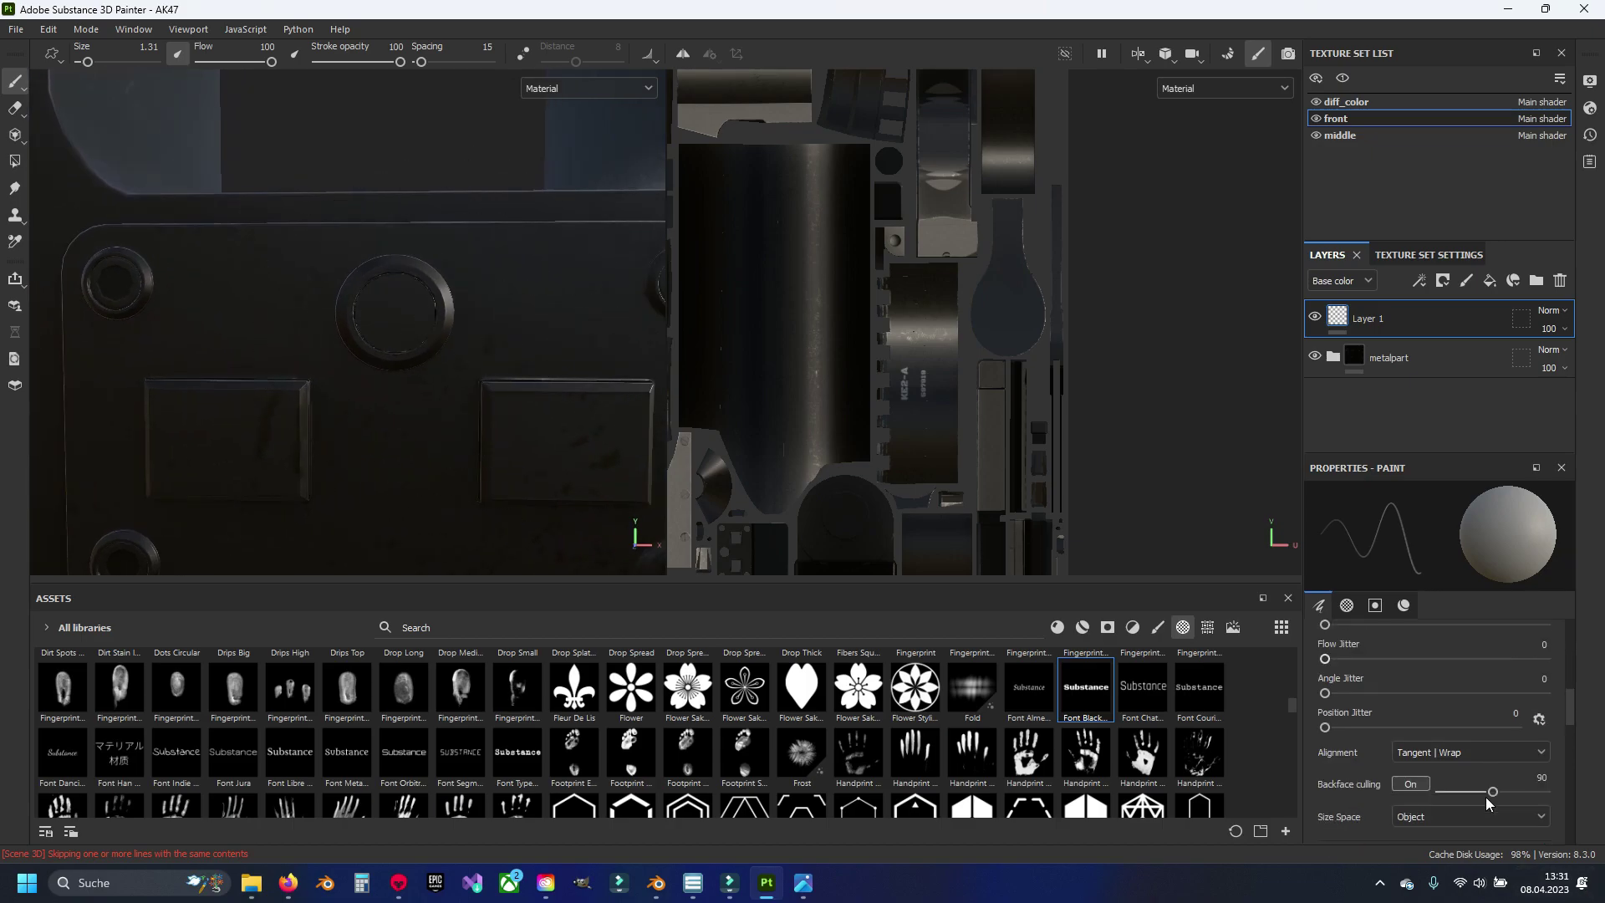
scroll(1461, 769, "down", 1)
scroll(1462, 768, "down", 1)
scroll(1459, 767, "down", 1)
scroll(1456, 765, "down", 2)
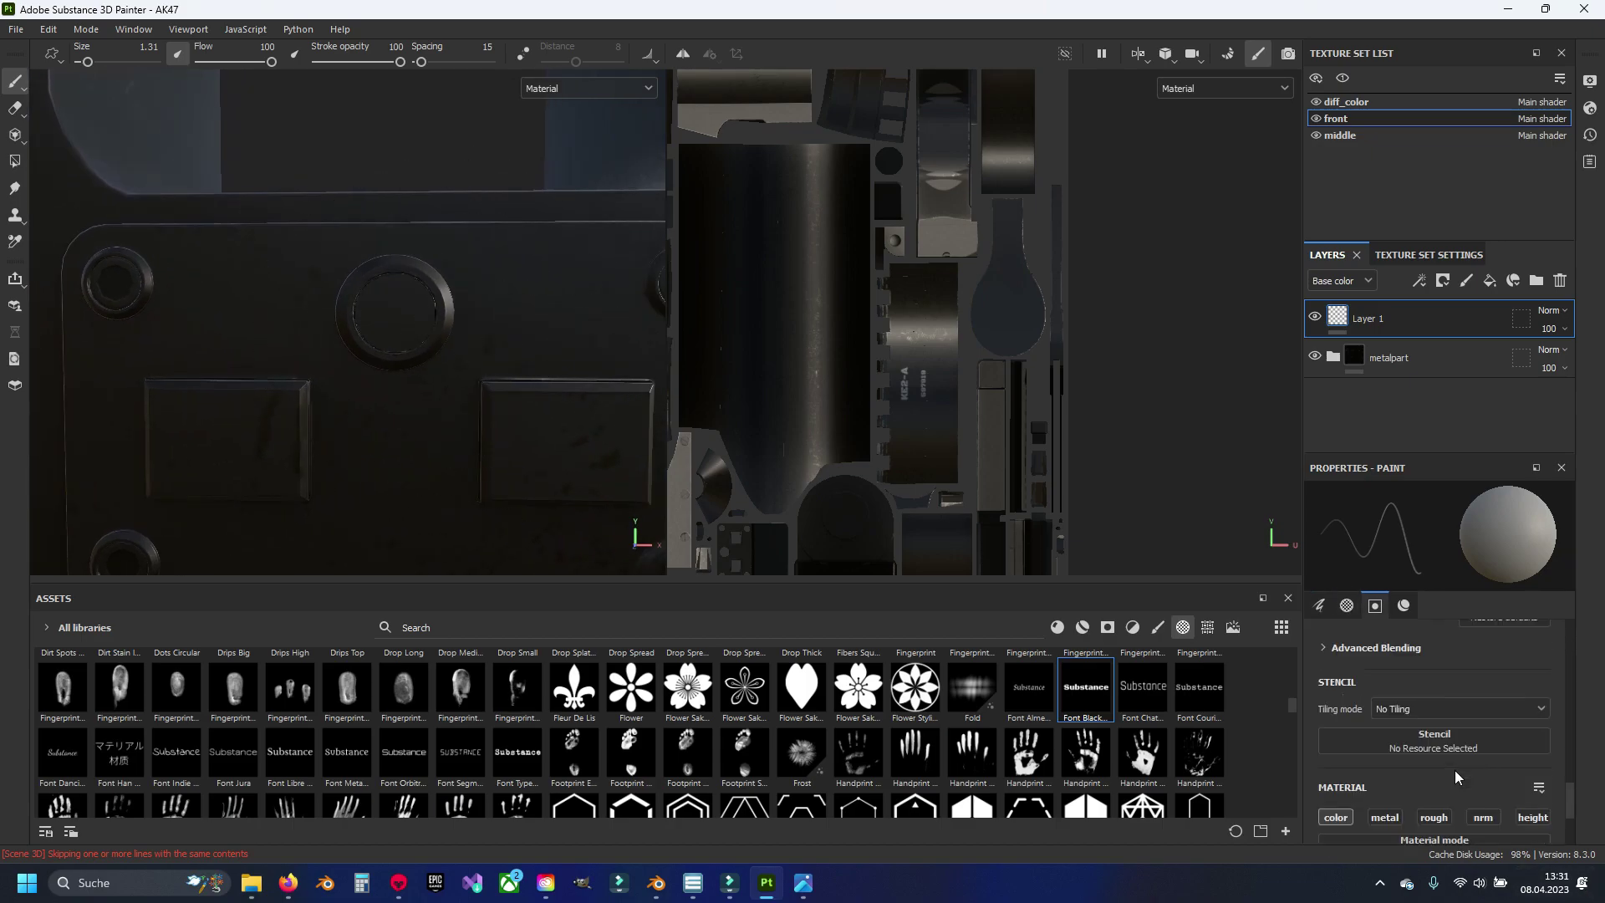
scroll(1454, 769, "down", 2)
Step: Turn off the color and metal channels so the stamp affects height only
left_click(1338, 719)
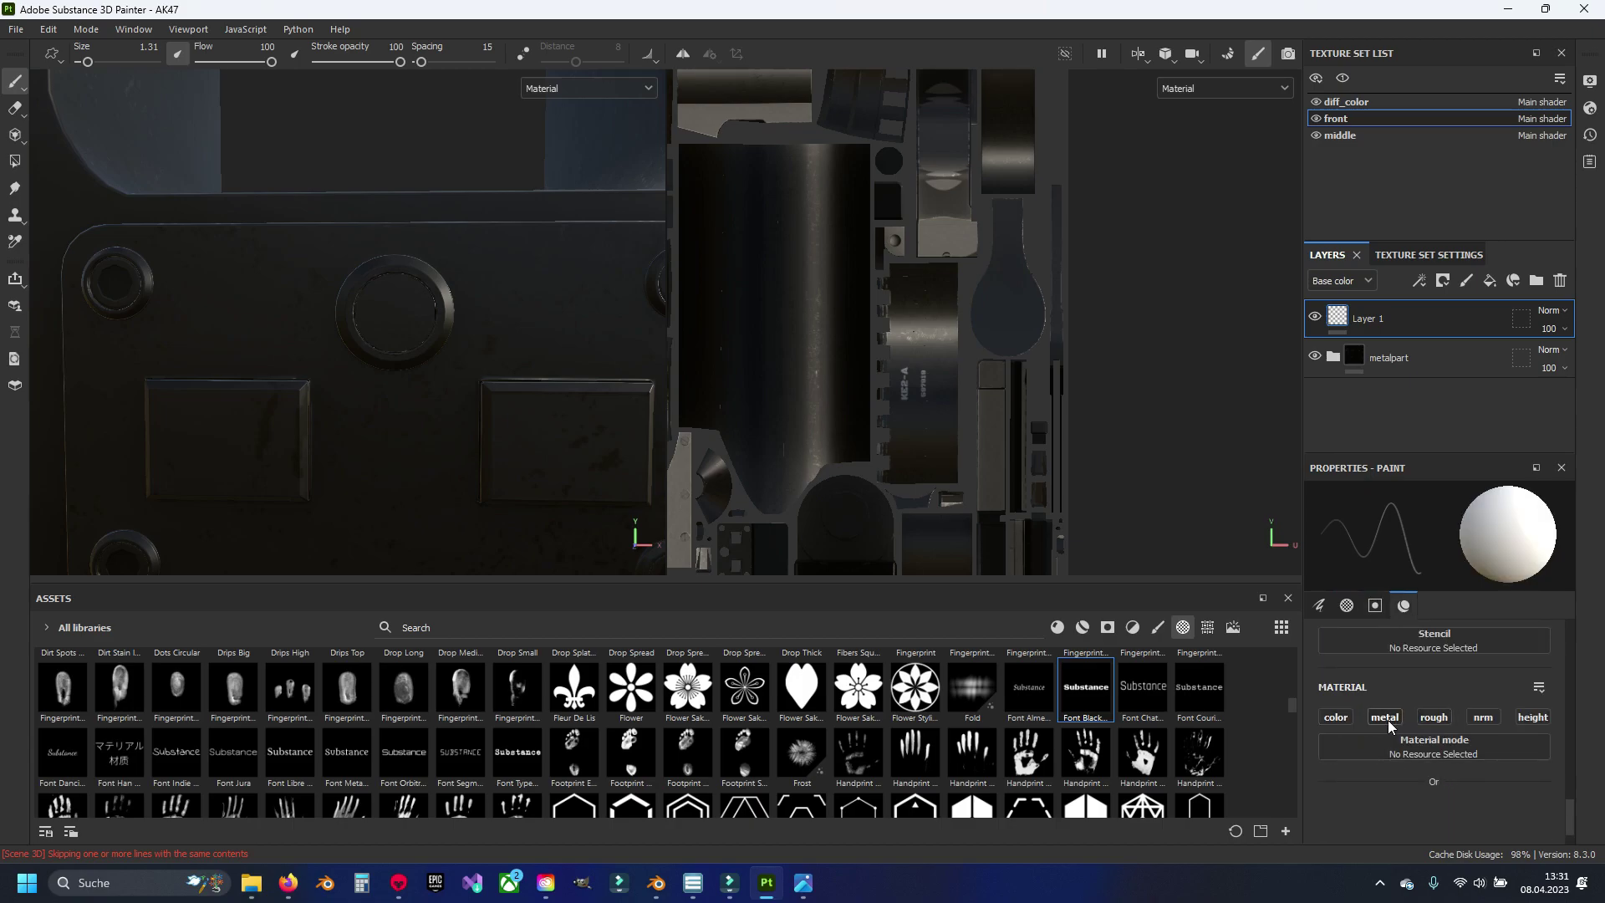
left_click(1386, 717)
scroll(1524, 718, "down", 1)
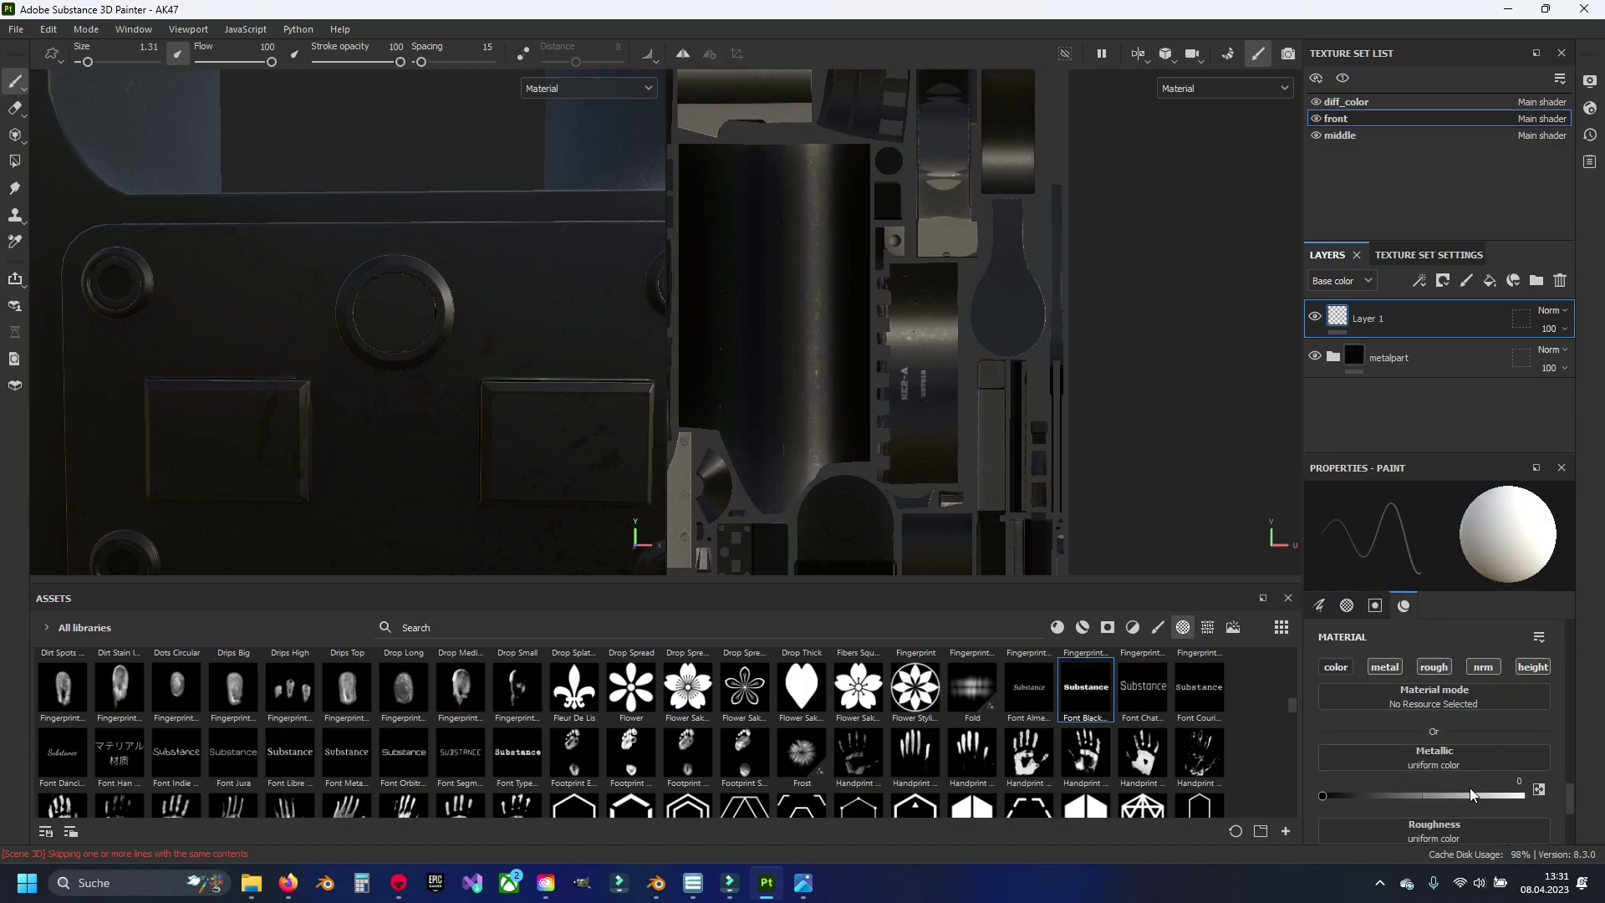
scroll(1452, 798, "down", 3)
scroll(1388, 710, "up", 4)
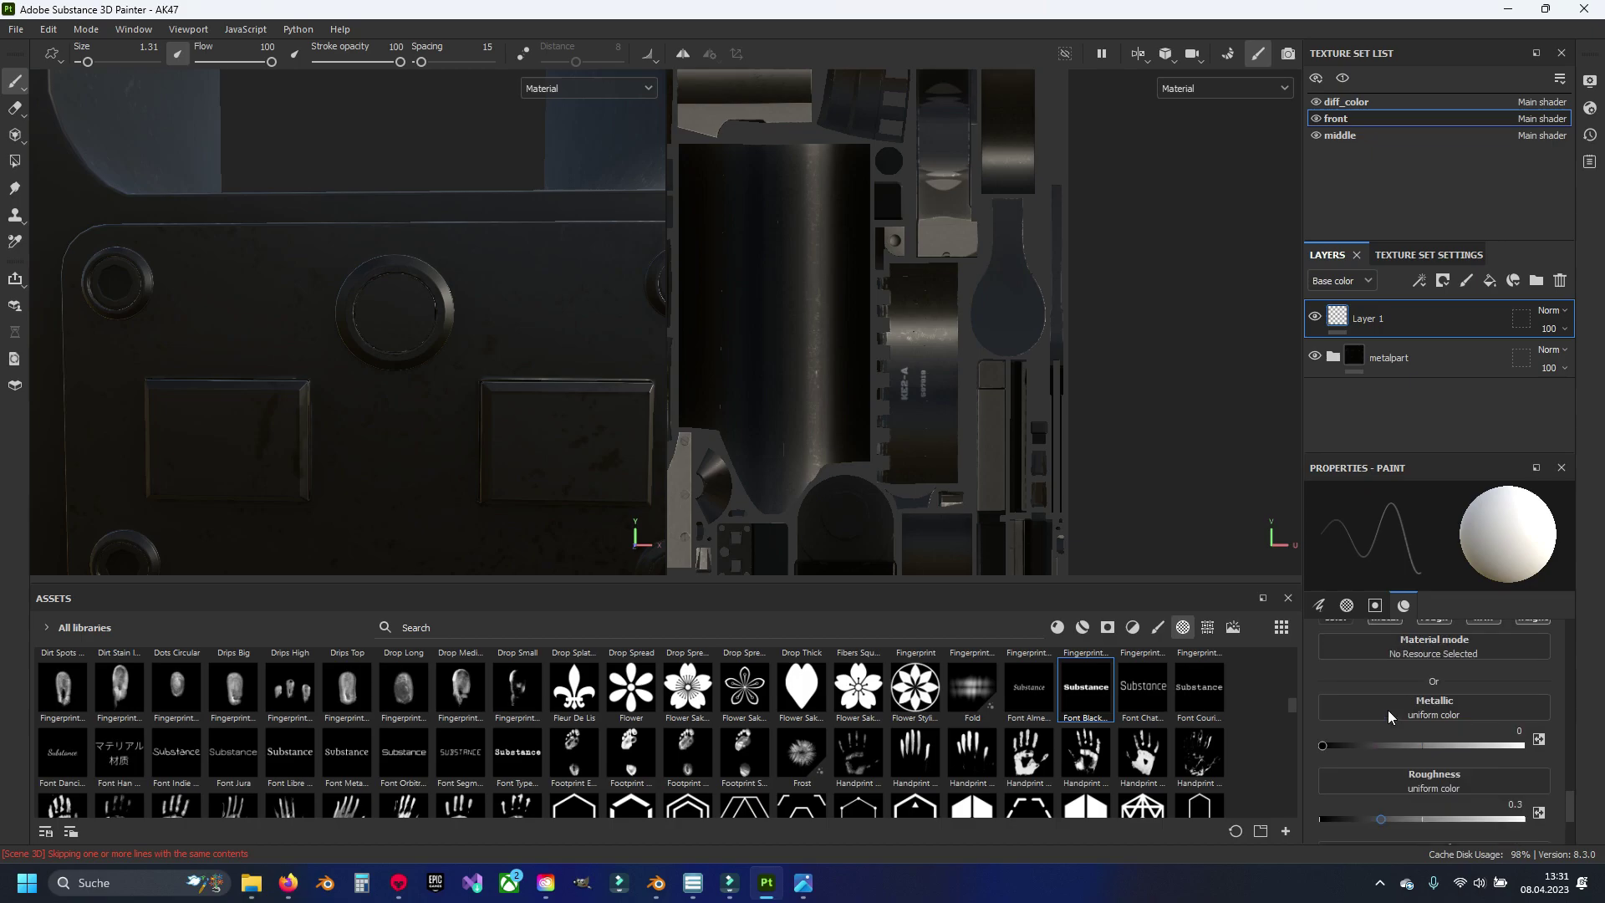
left_click(1392, 719)
scroll(1457, 809, "down", 2)
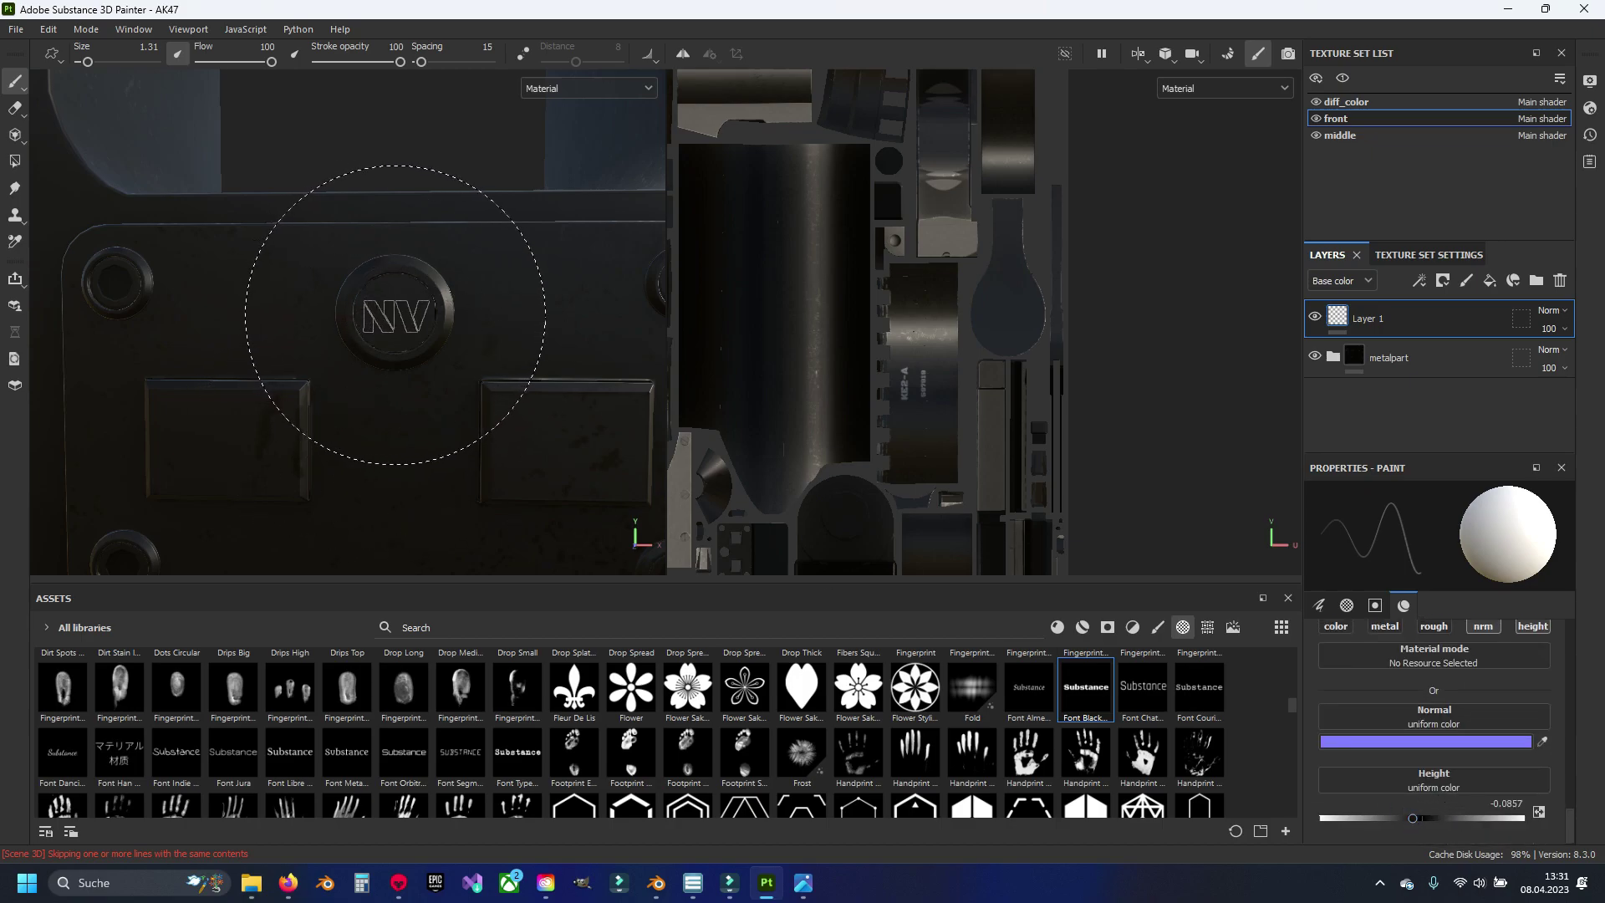
Step: Stamp NV into the round emblem on the sight's rear plate
left_click(395, 312)
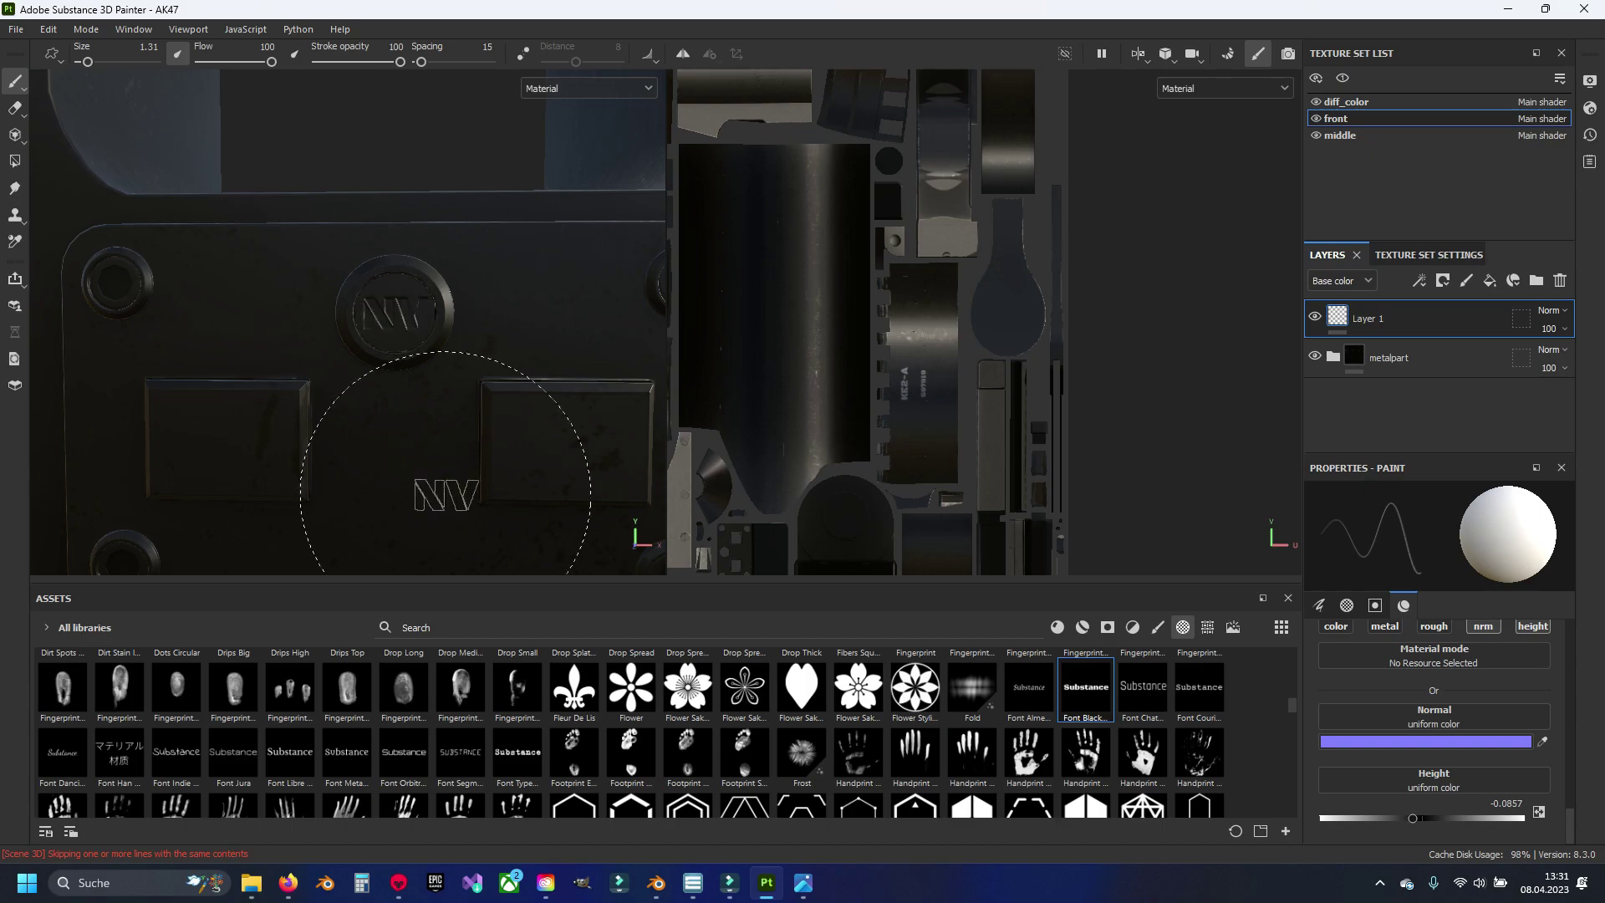
mouse_move(445, 493)
left_mouse_down("alt")
mouse_move(412, 467)
mouse_move(487, 469)
left_mouse_up("alt")
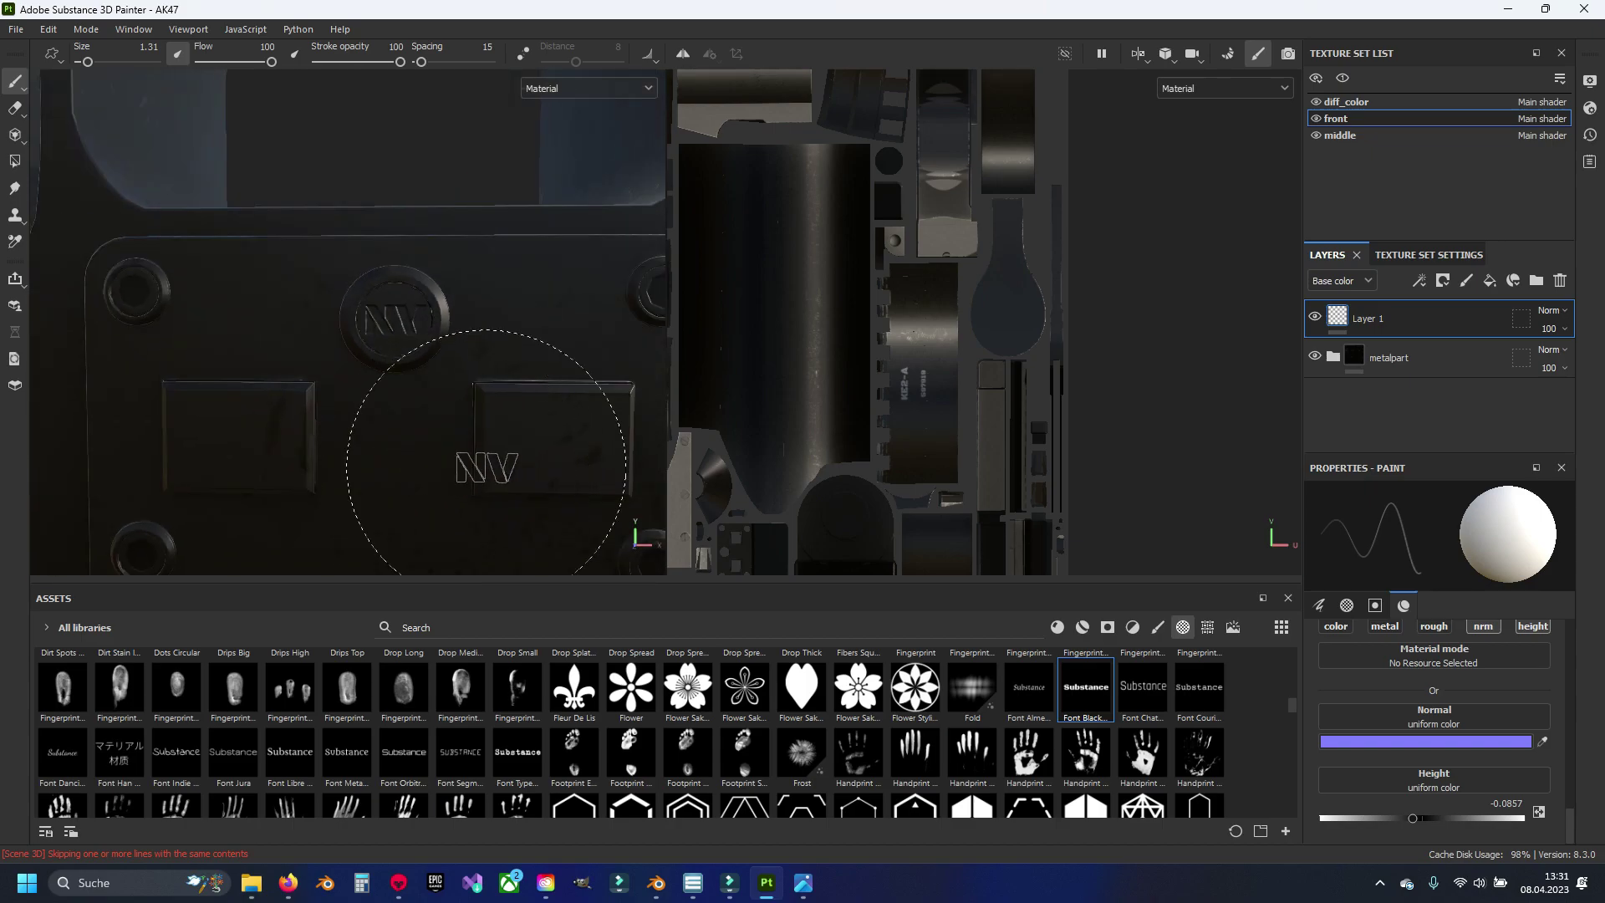
mouse_move(486, 467)
middle_mouse_down("alt")
mouse_move(376, 412)
mouse_move(358, 369)
mouse_move(377, 378)
middle_mouse_up("alt")
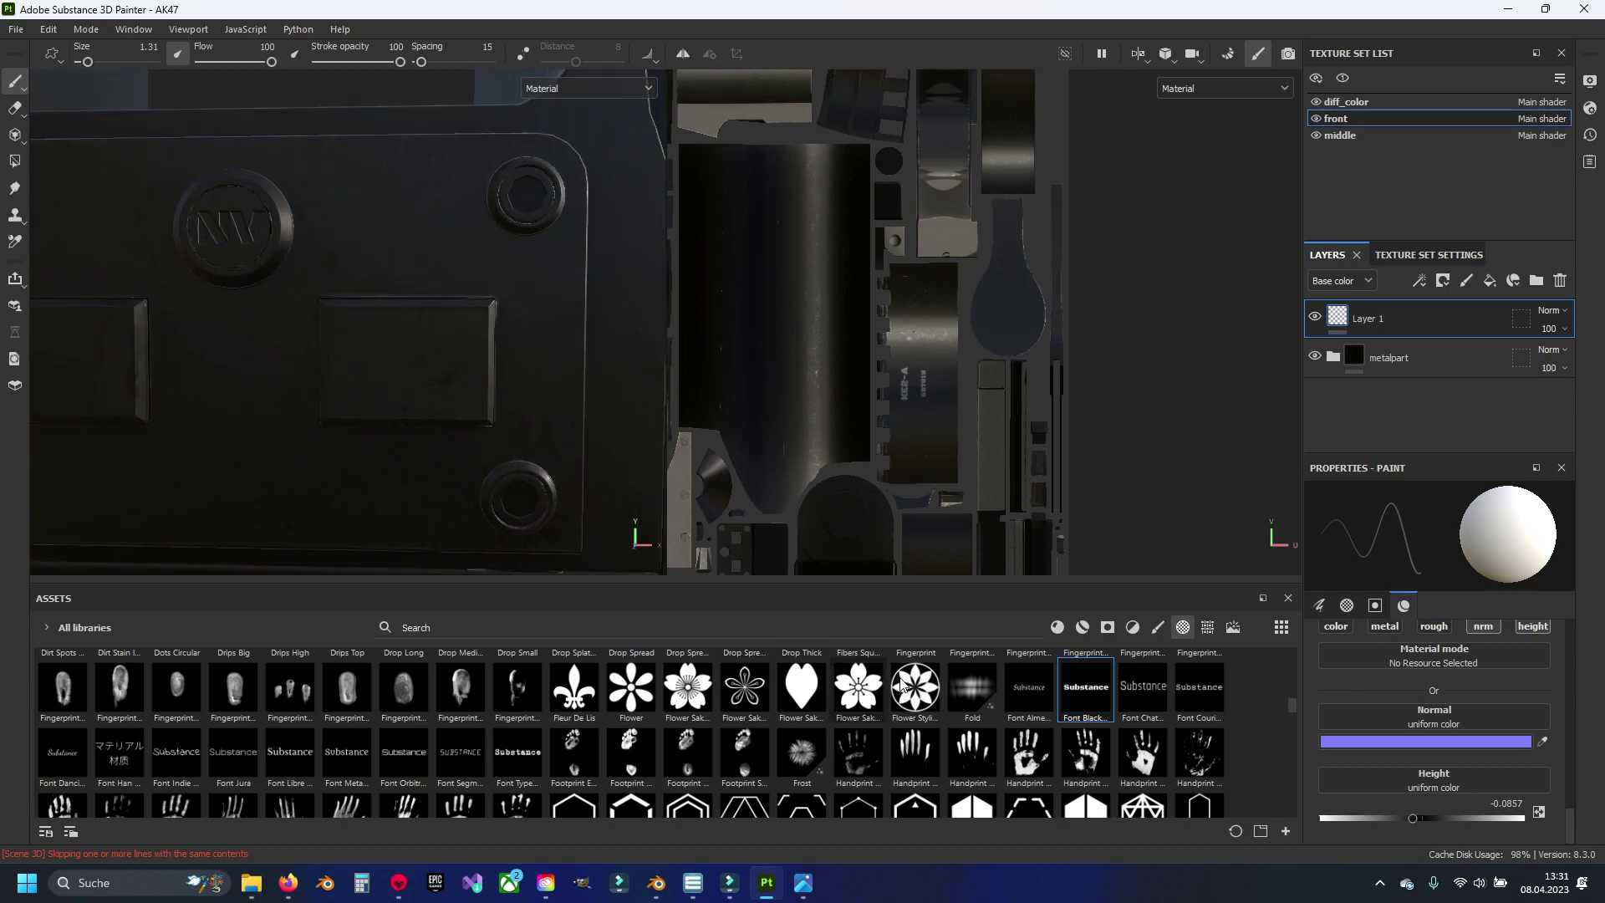
Step: Select the Arrow Simple chevron alpha and size the brush to 0.63
scroll(983, 719, "up", 3)
scroll(985, 721, "up", 3)
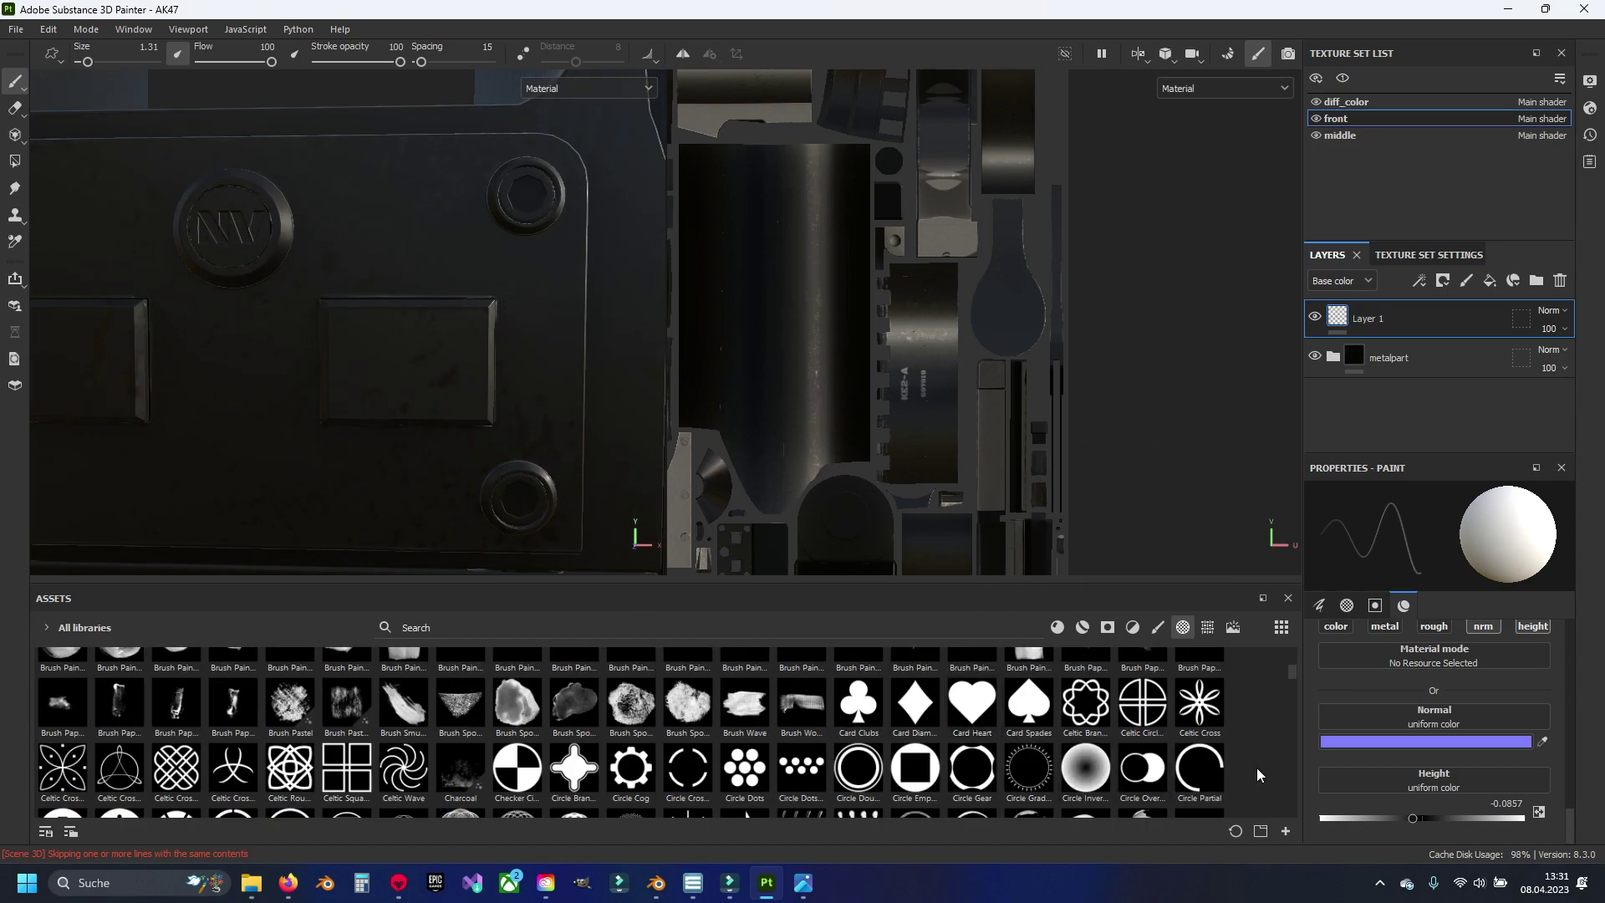
scroll(933, 758, "up", 3)
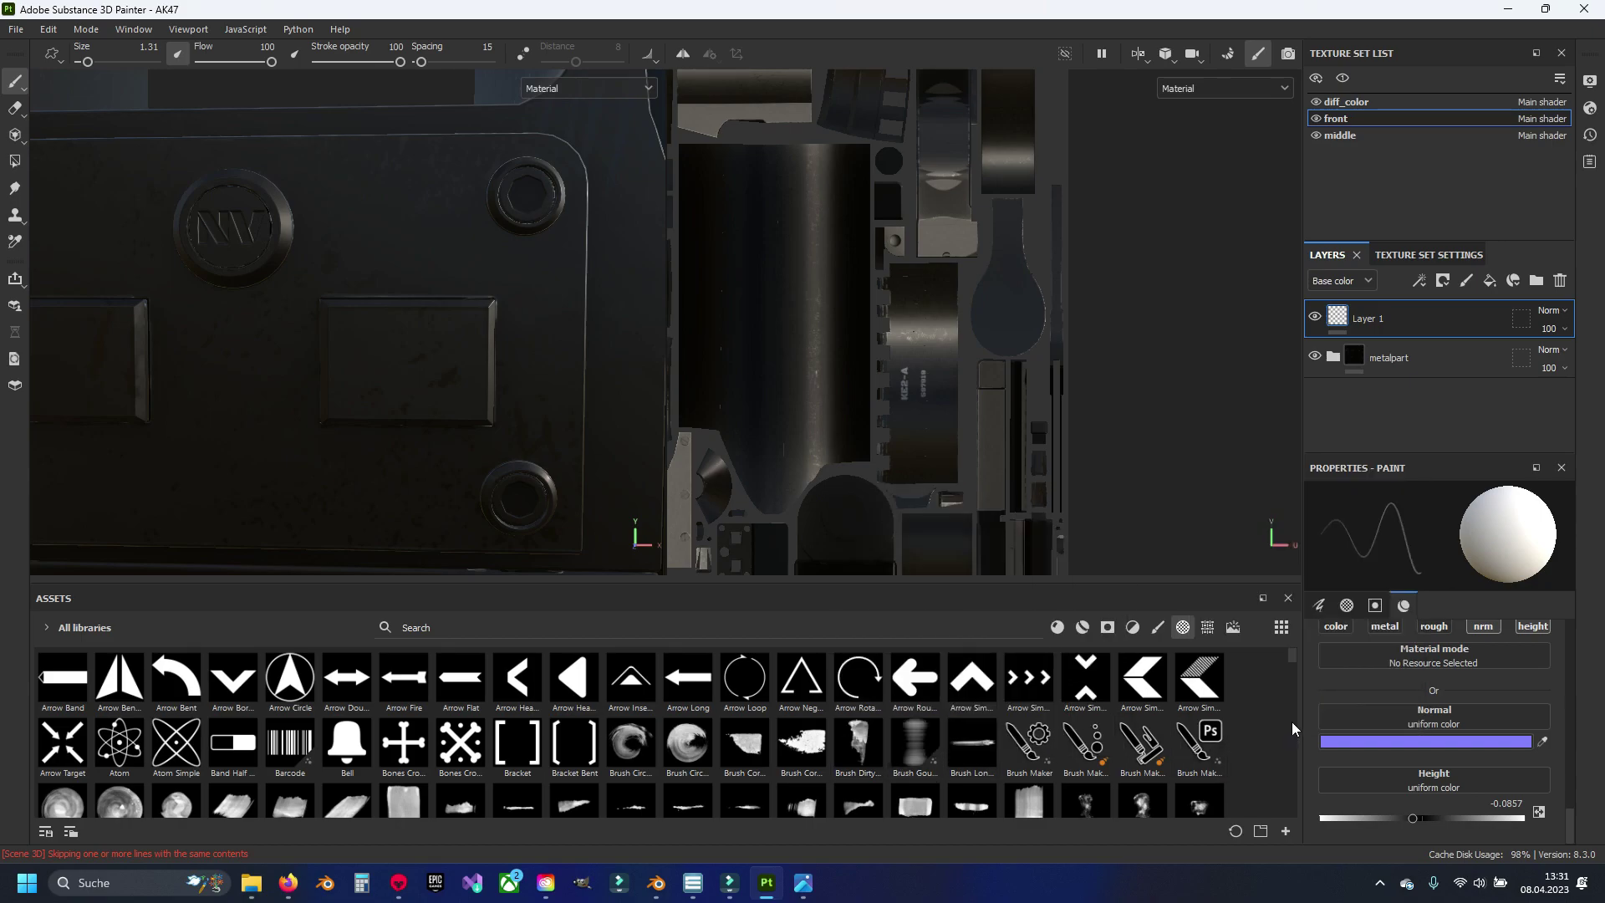
left_click(972, 678)
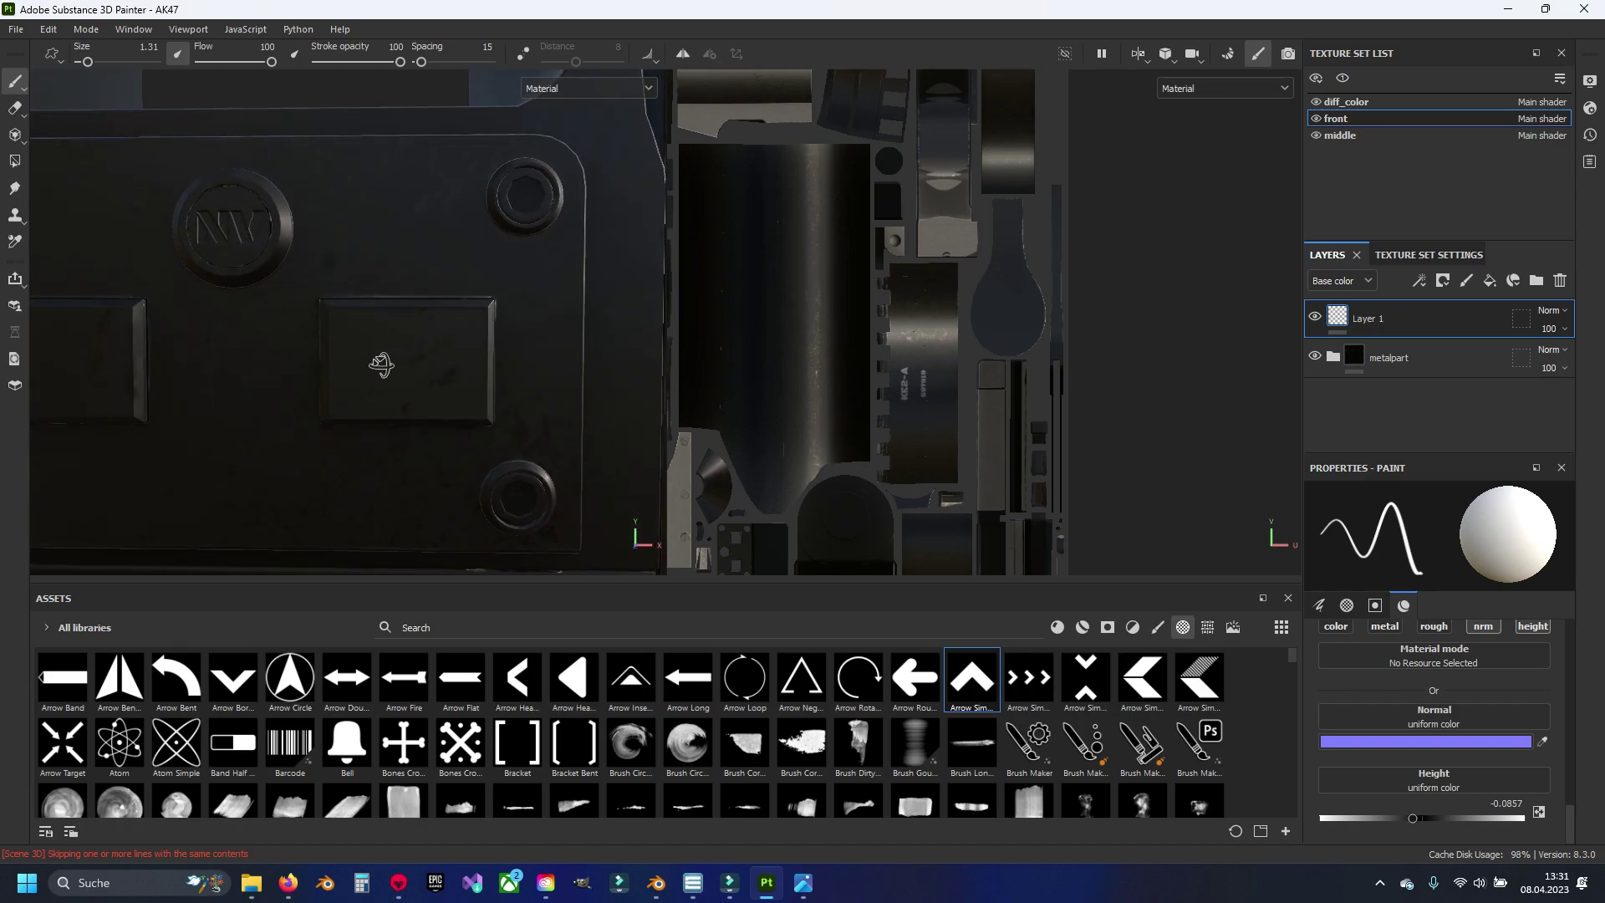
right_click_drag(408, 355, 368, 356, "ctrl")
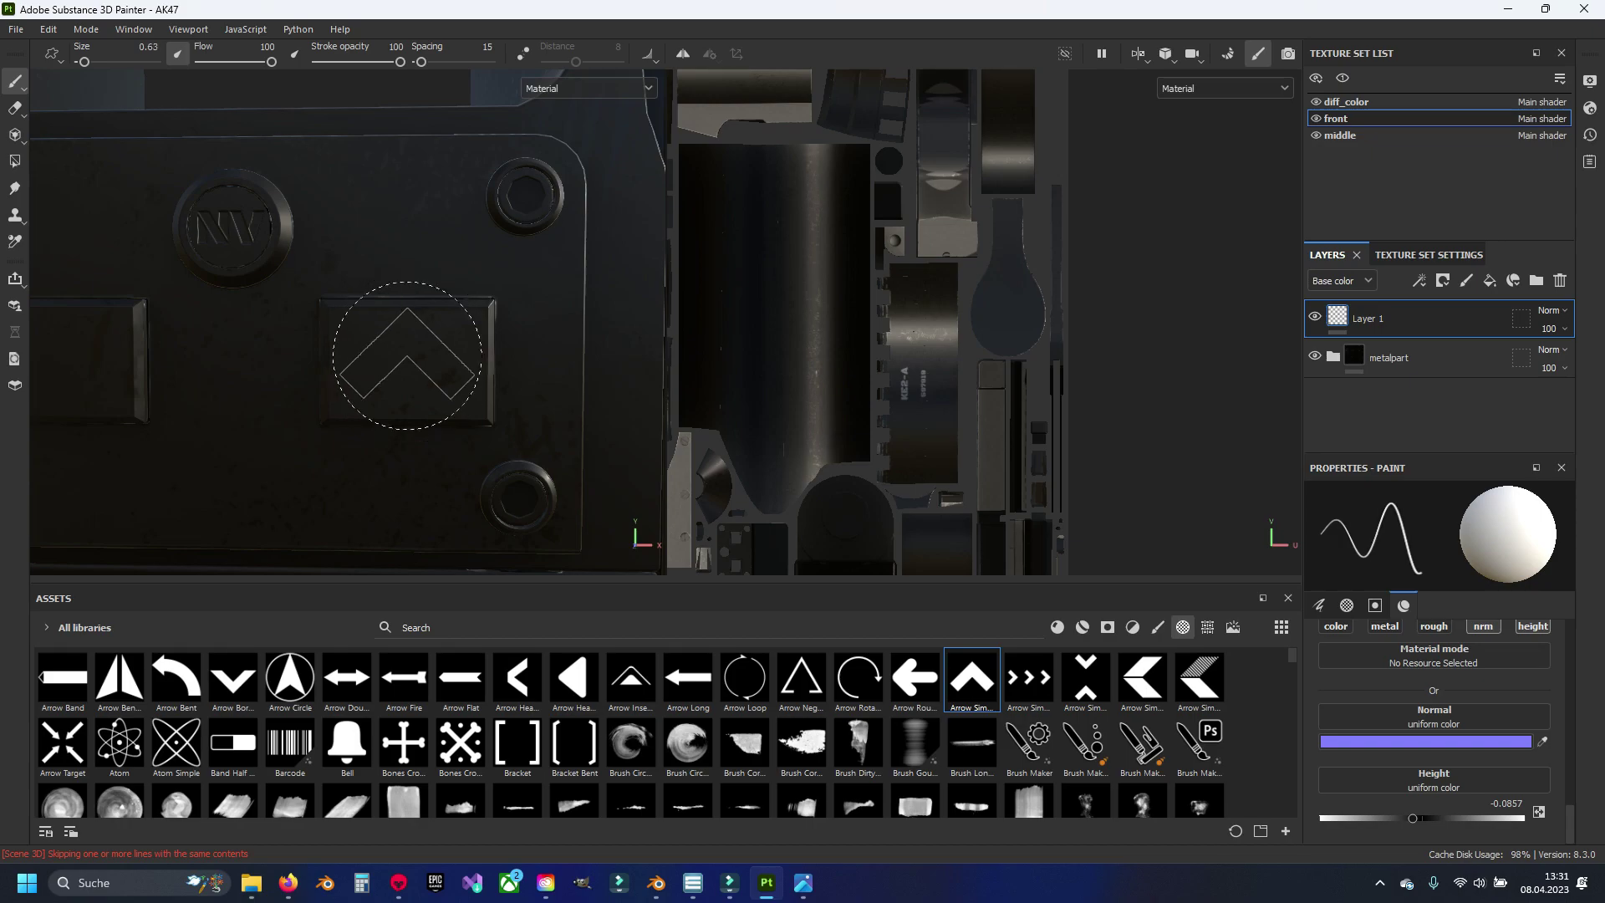
right_click_drag(405, 360, 426, 361, "ctrl")
Step: Orbit to the plate's other side and set the stamp height back to -0.0857
mouse_move(180, 463)
left_mouse_down("alt")
mouse_move(436, 454)
mouse_move(358, 418)
left_mouse_up("alt")
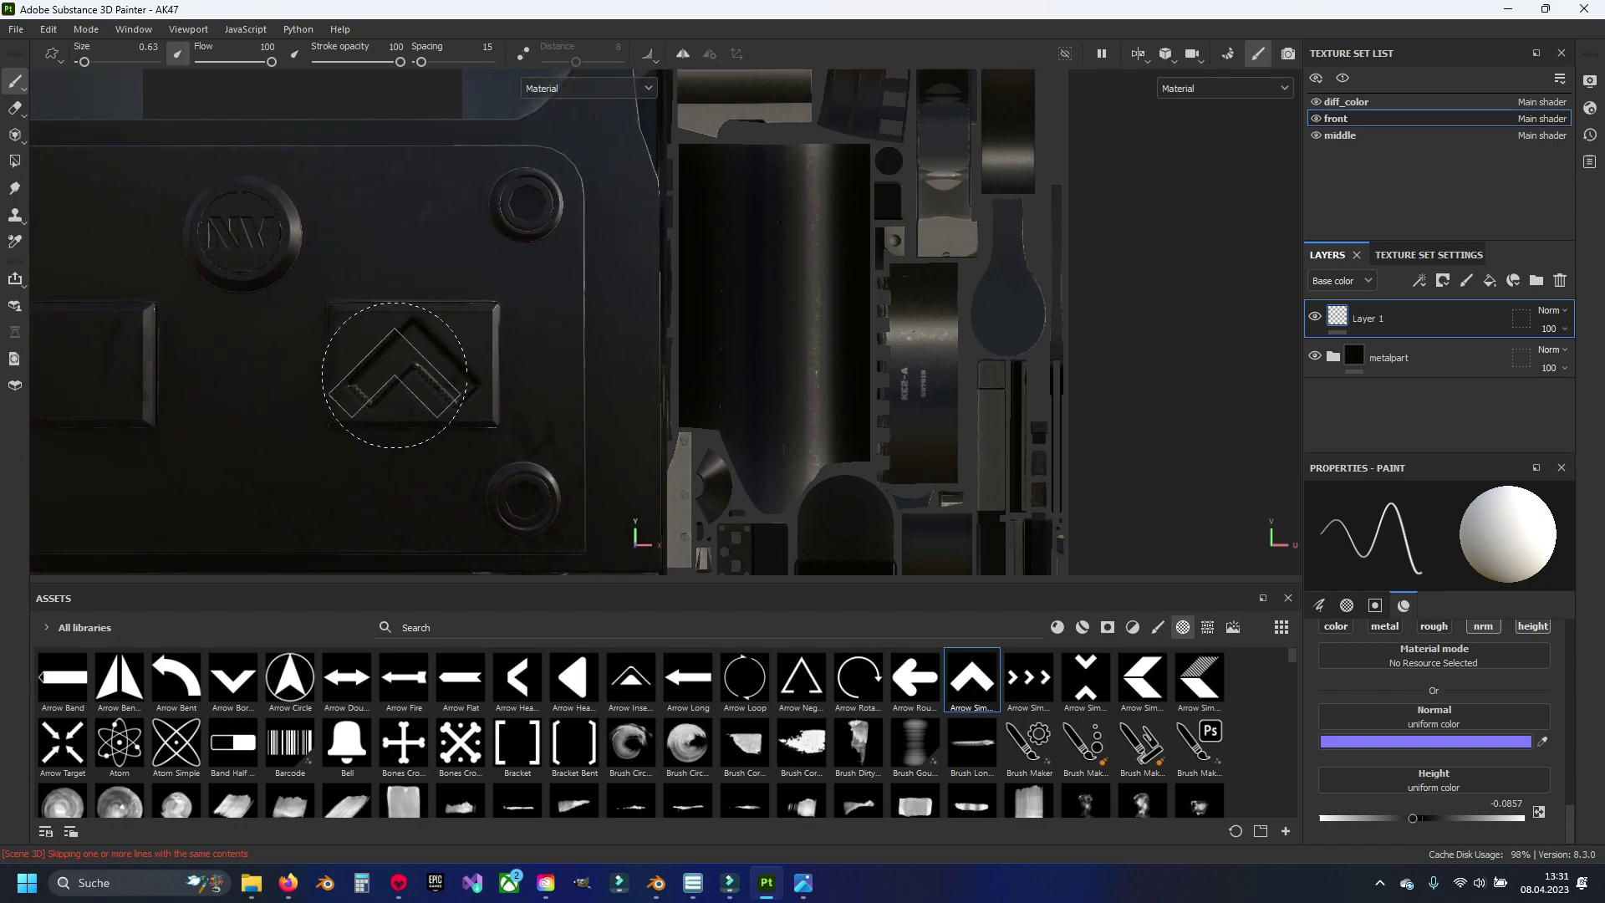
mouse_move(394, 375)
left_mouse_down("alt")
mouse_move(424, 414)
mouse_move(503, 408)
left_mouse_up("alt")
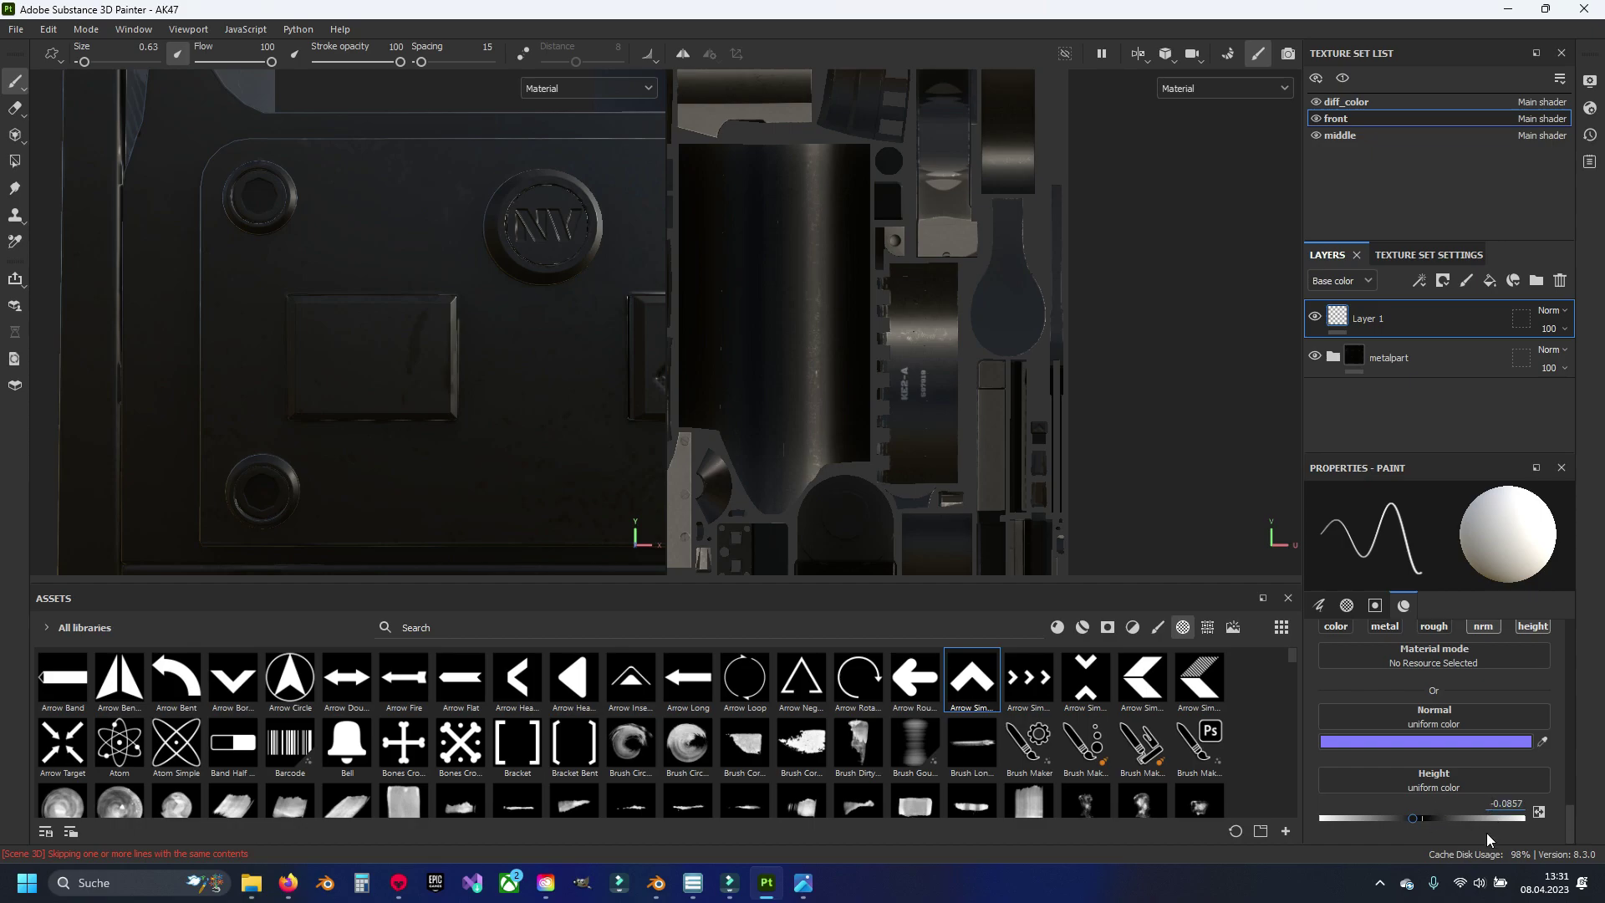
key("Return")
scroll(1381, 719, "up", 1)
scroll(1431, 757, "up", 1)
scroll(1483, 773, "up", 2)
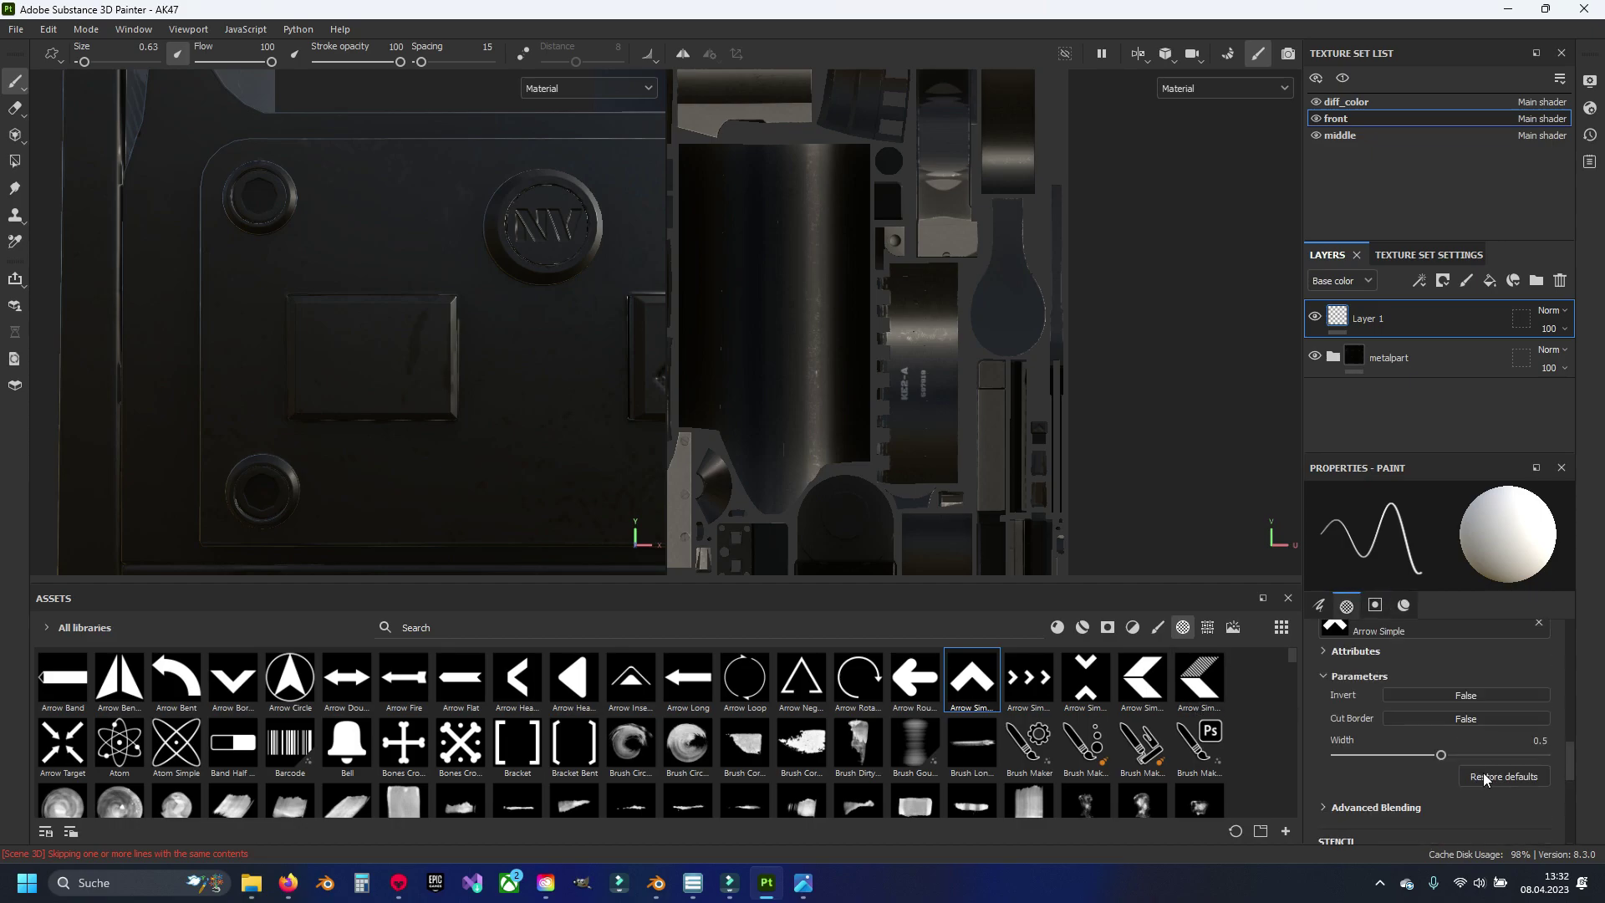
scroll(1486, 771, "up", 1)
scroll(1490, 781, "up", 1)
scroll(1492, 791, "up", 1)
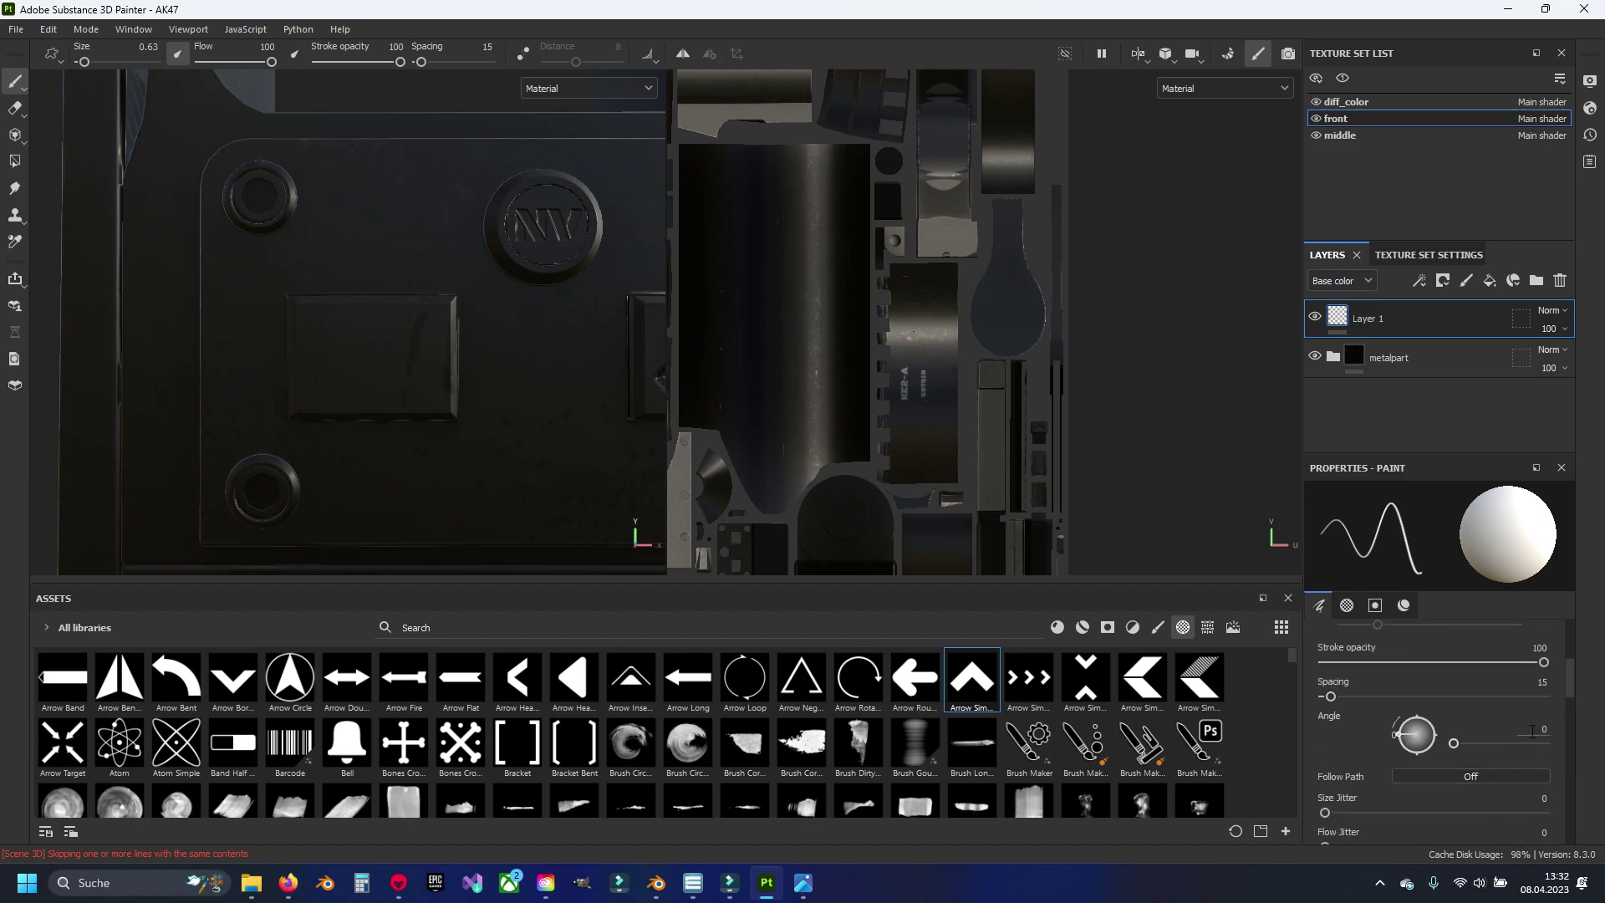
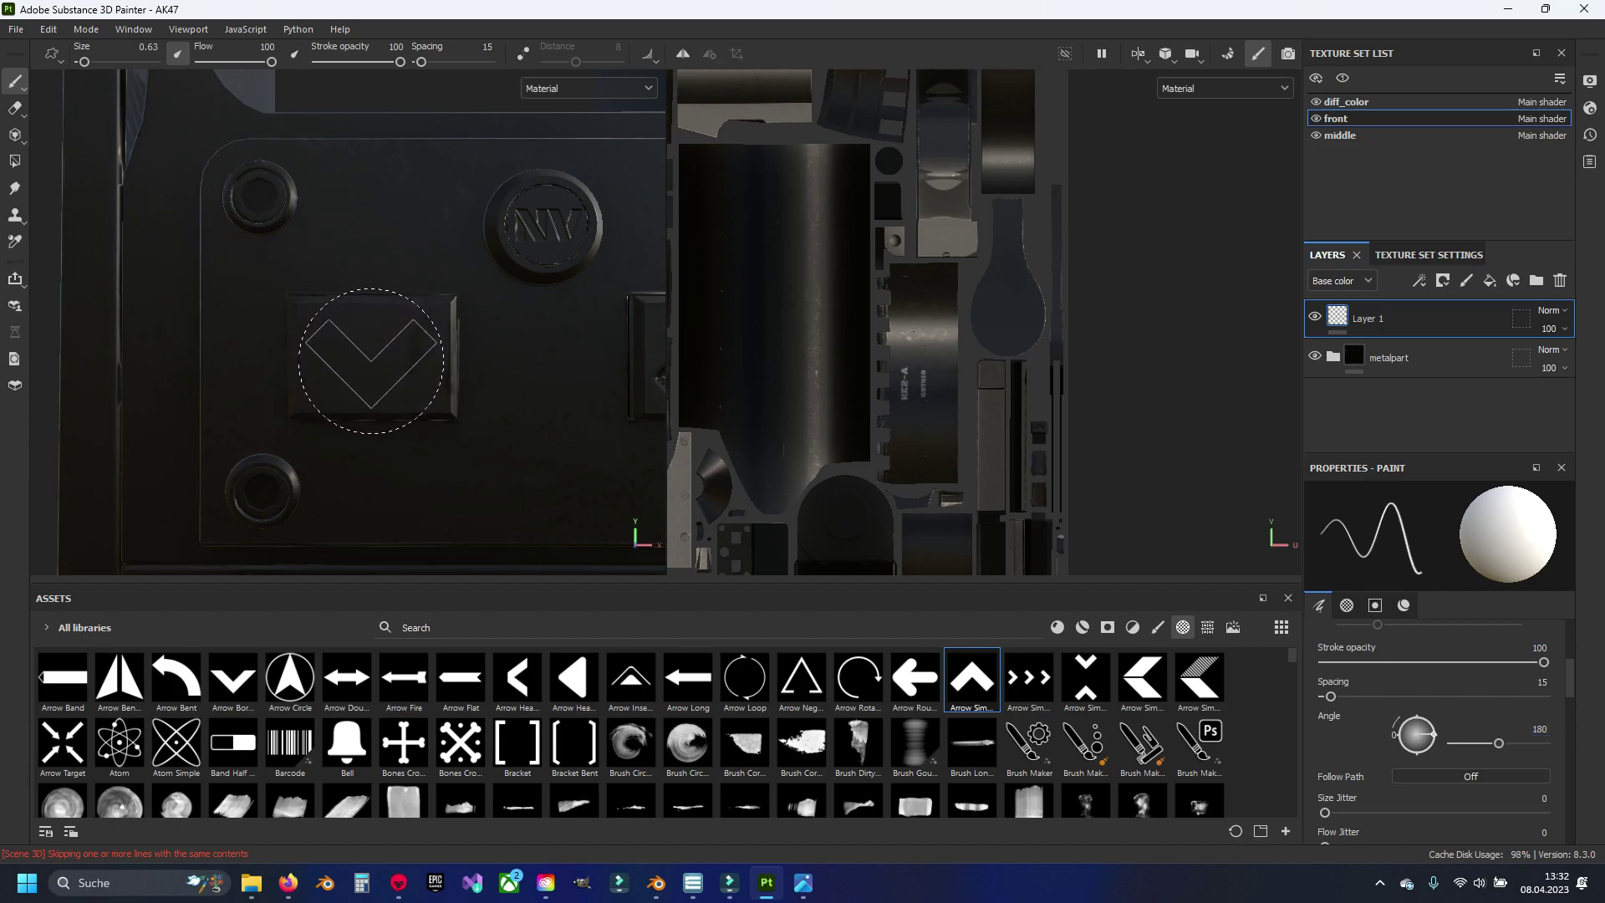
Step: Stamp the chevron alpha onto the sight's left plate and frame the front plate
left_click(368, 361)
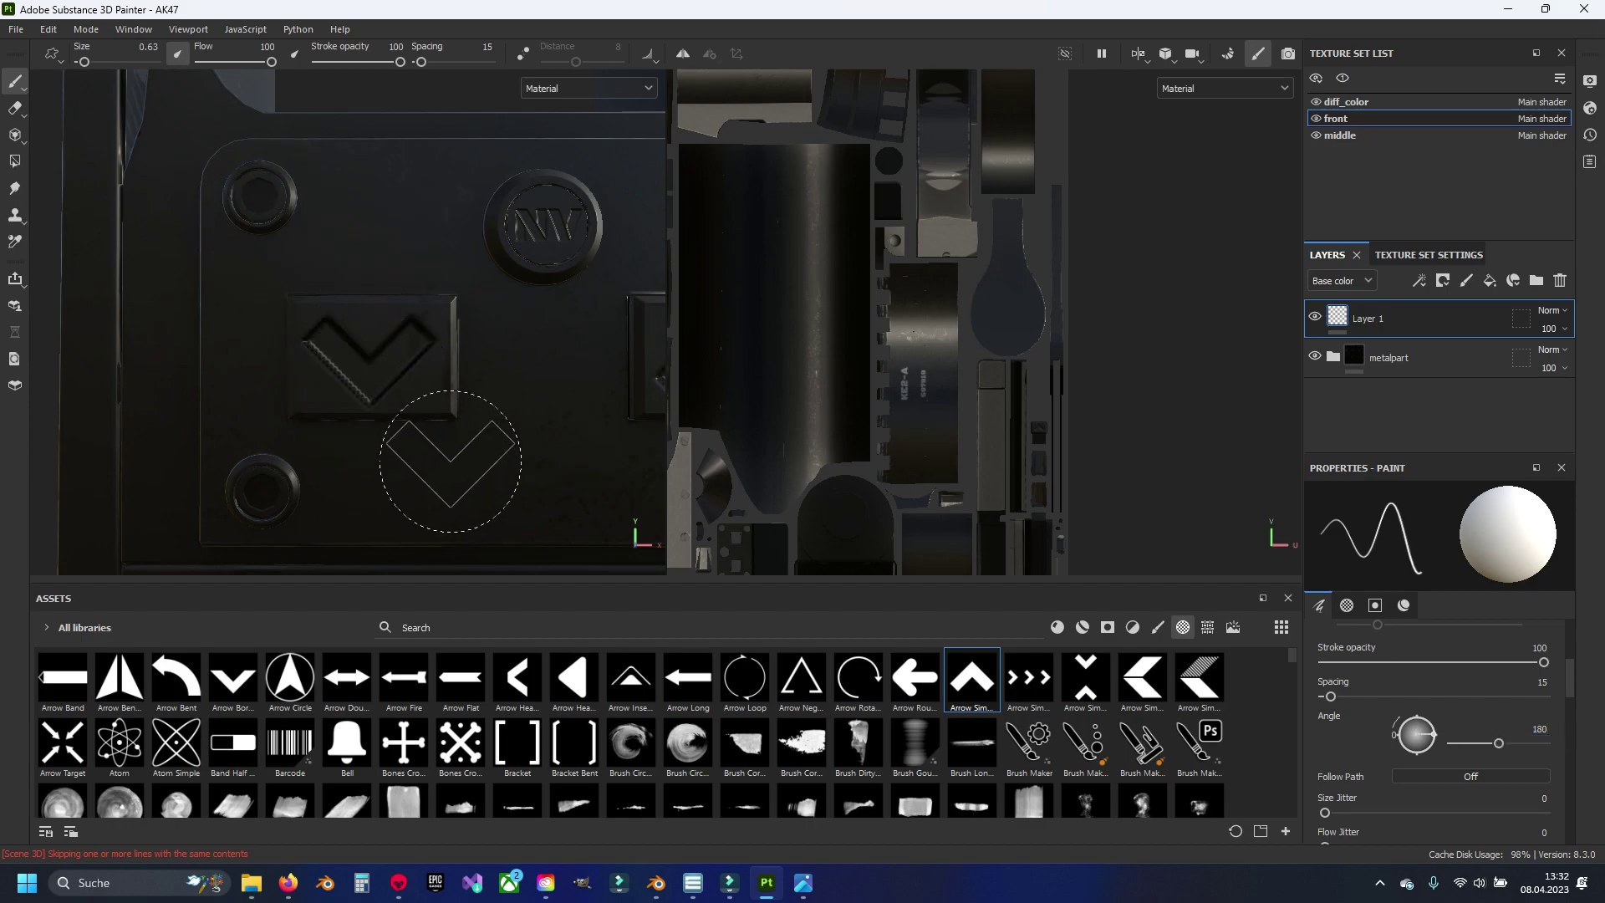
scroll(423, 459, "down", 5)
mouse_move(359, 443)
middle_mouse_down()
mouse_move(315, 436)
mouse_move(373, 403)
middle_mouse_up()
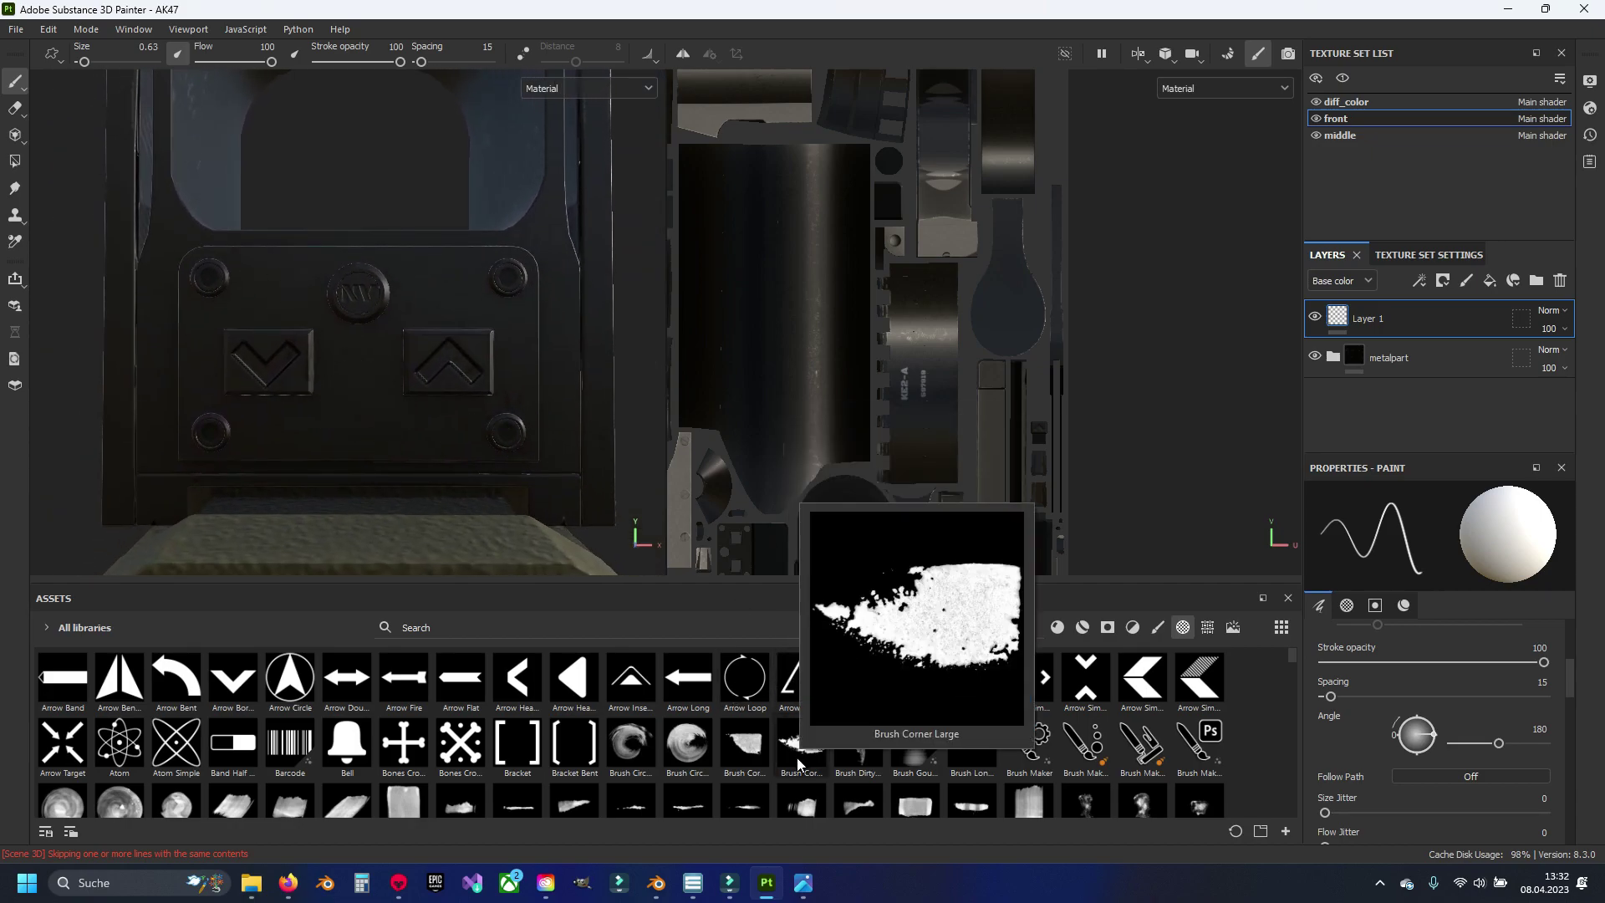
Step: Load the Basic Hard brush and shrink it to size 0.05
left_click(1156, 628)
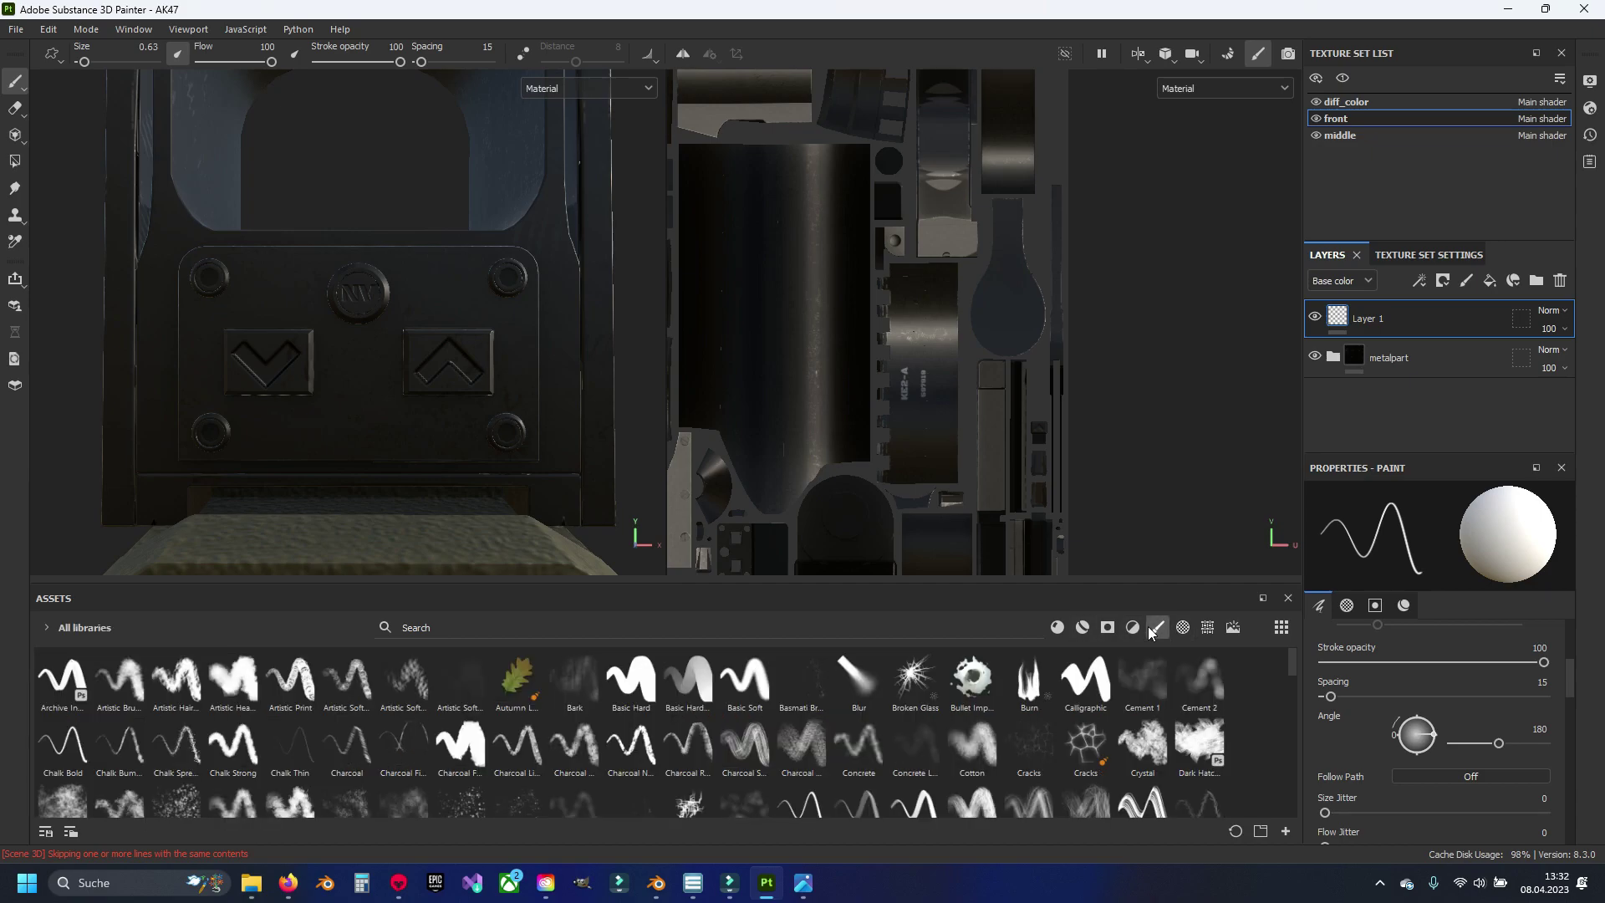
left_click(631, 681)
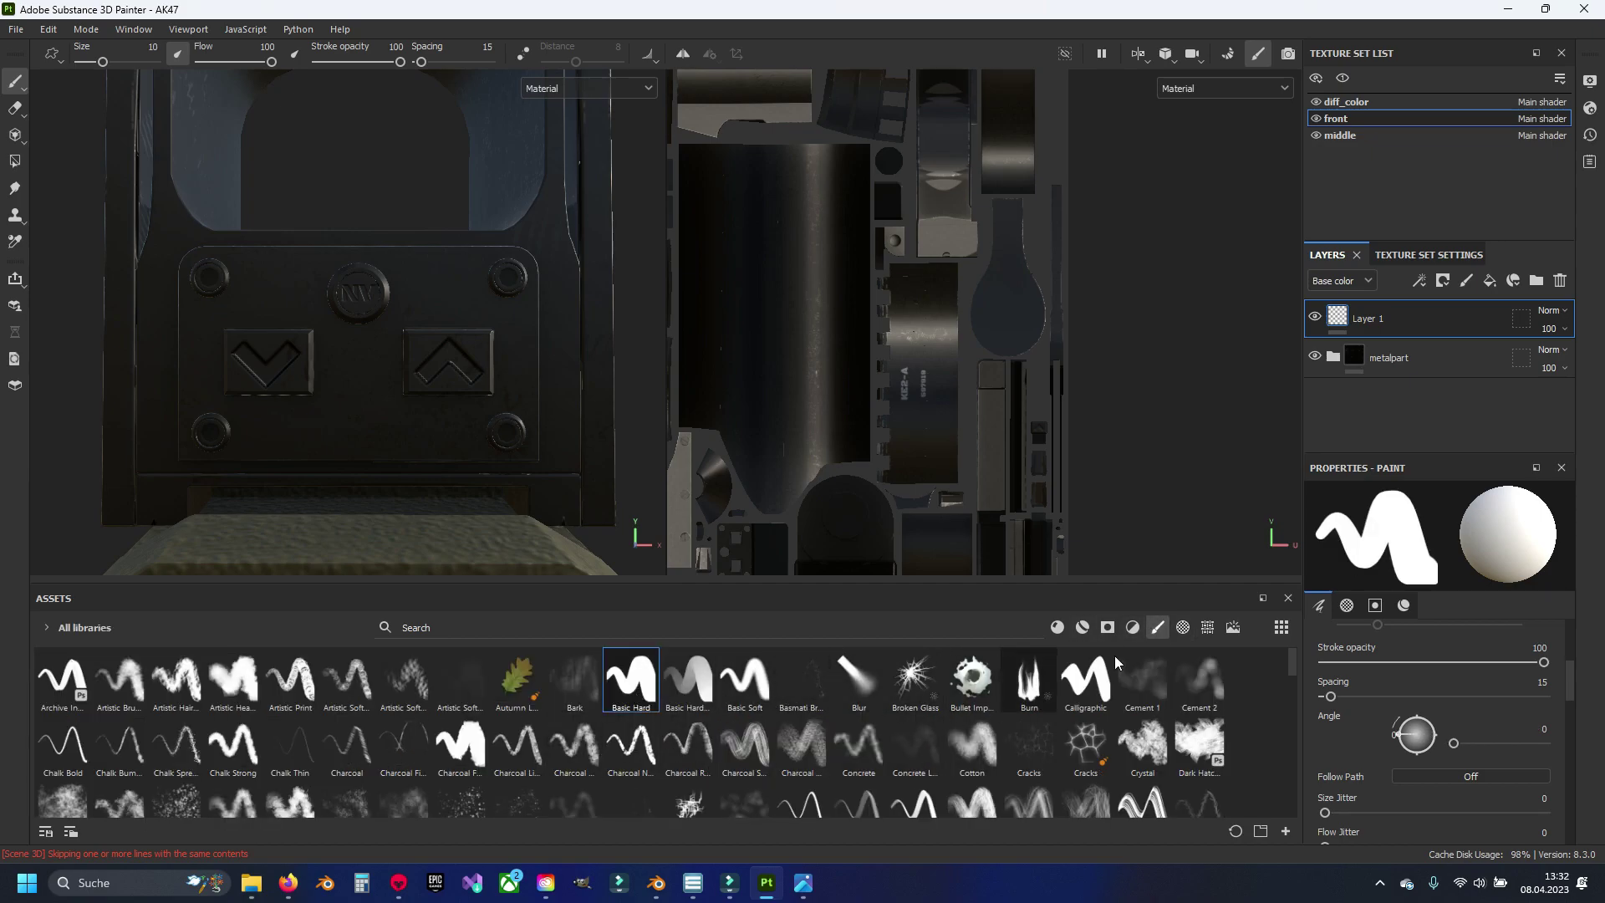
scroll(719, 451, "up", 2)
key("bracketleft")
key("bracketleft")
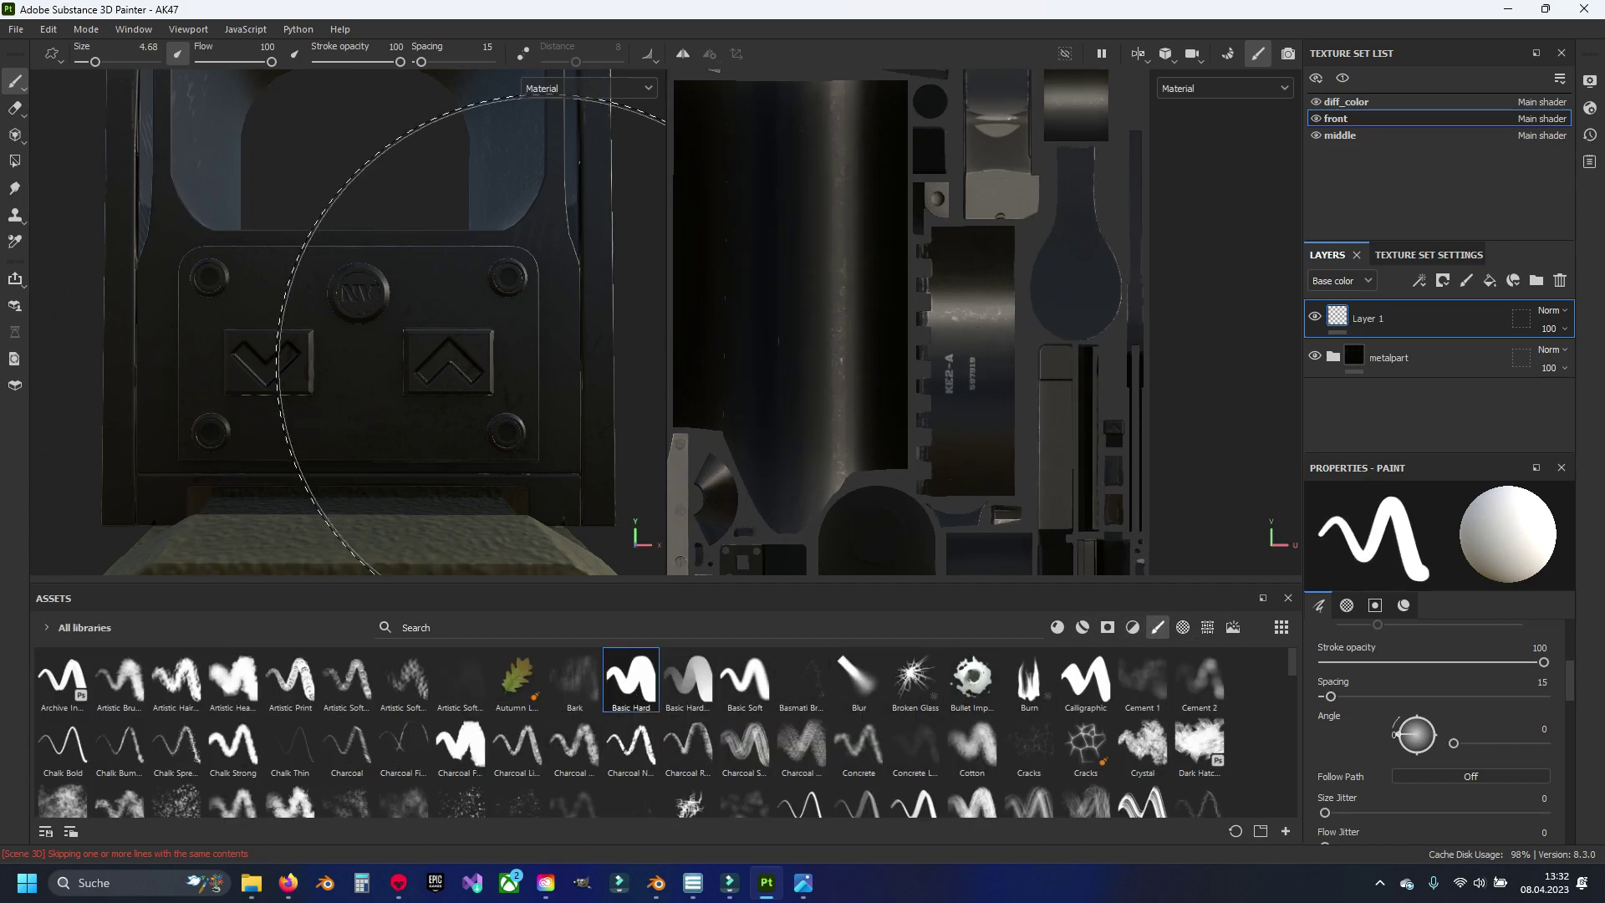
key("bracketleft")
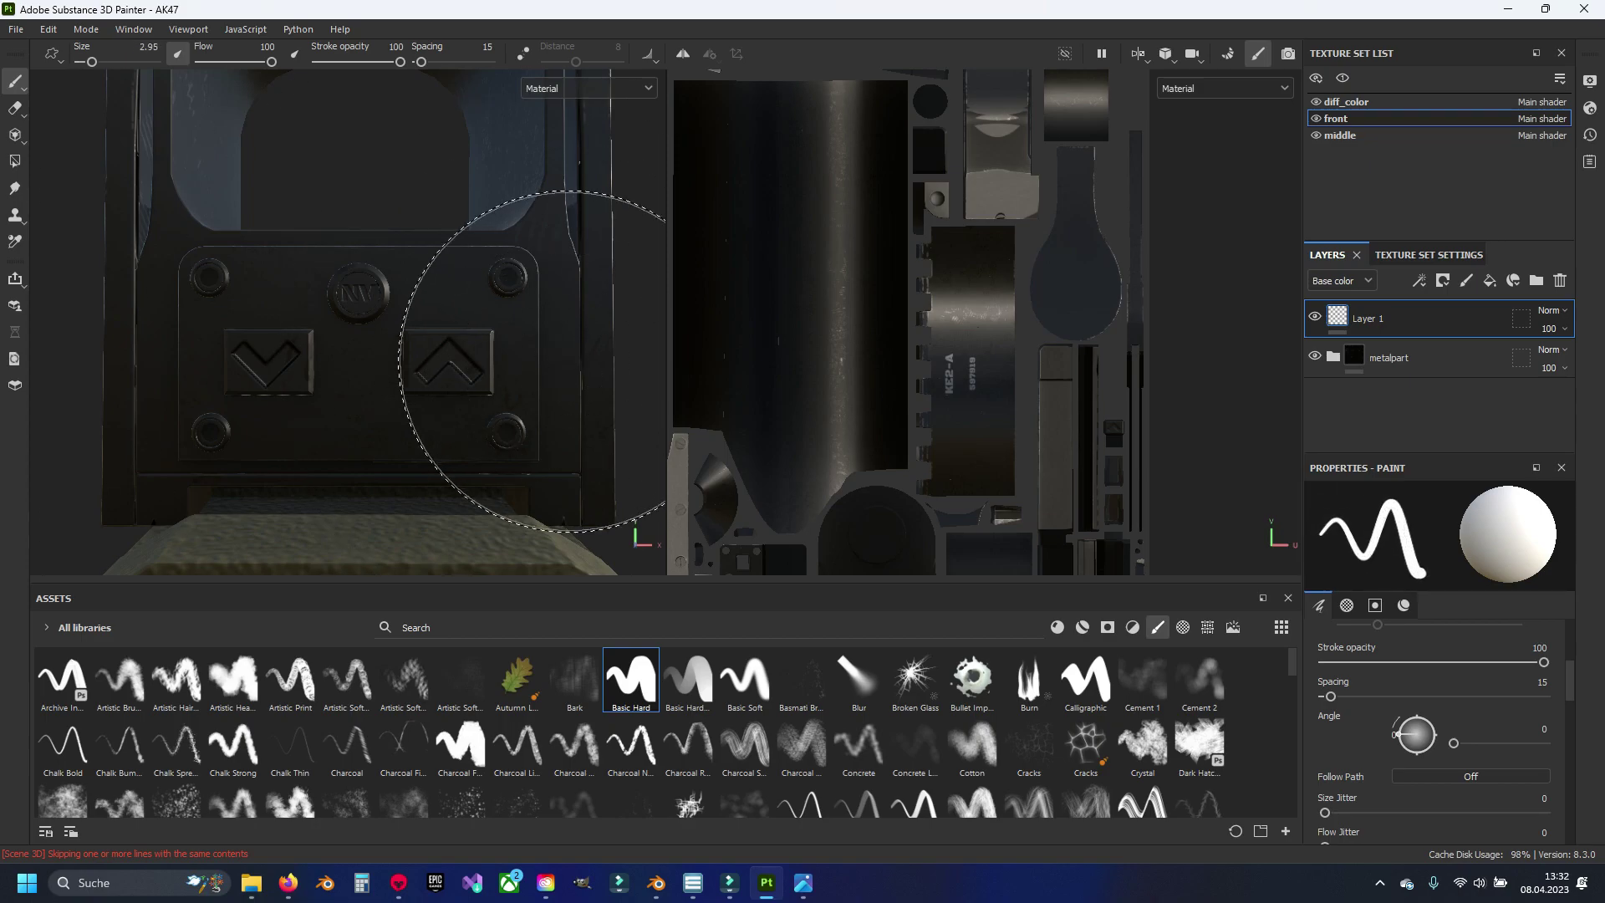
key("bracketleft")
key("bracketleft")
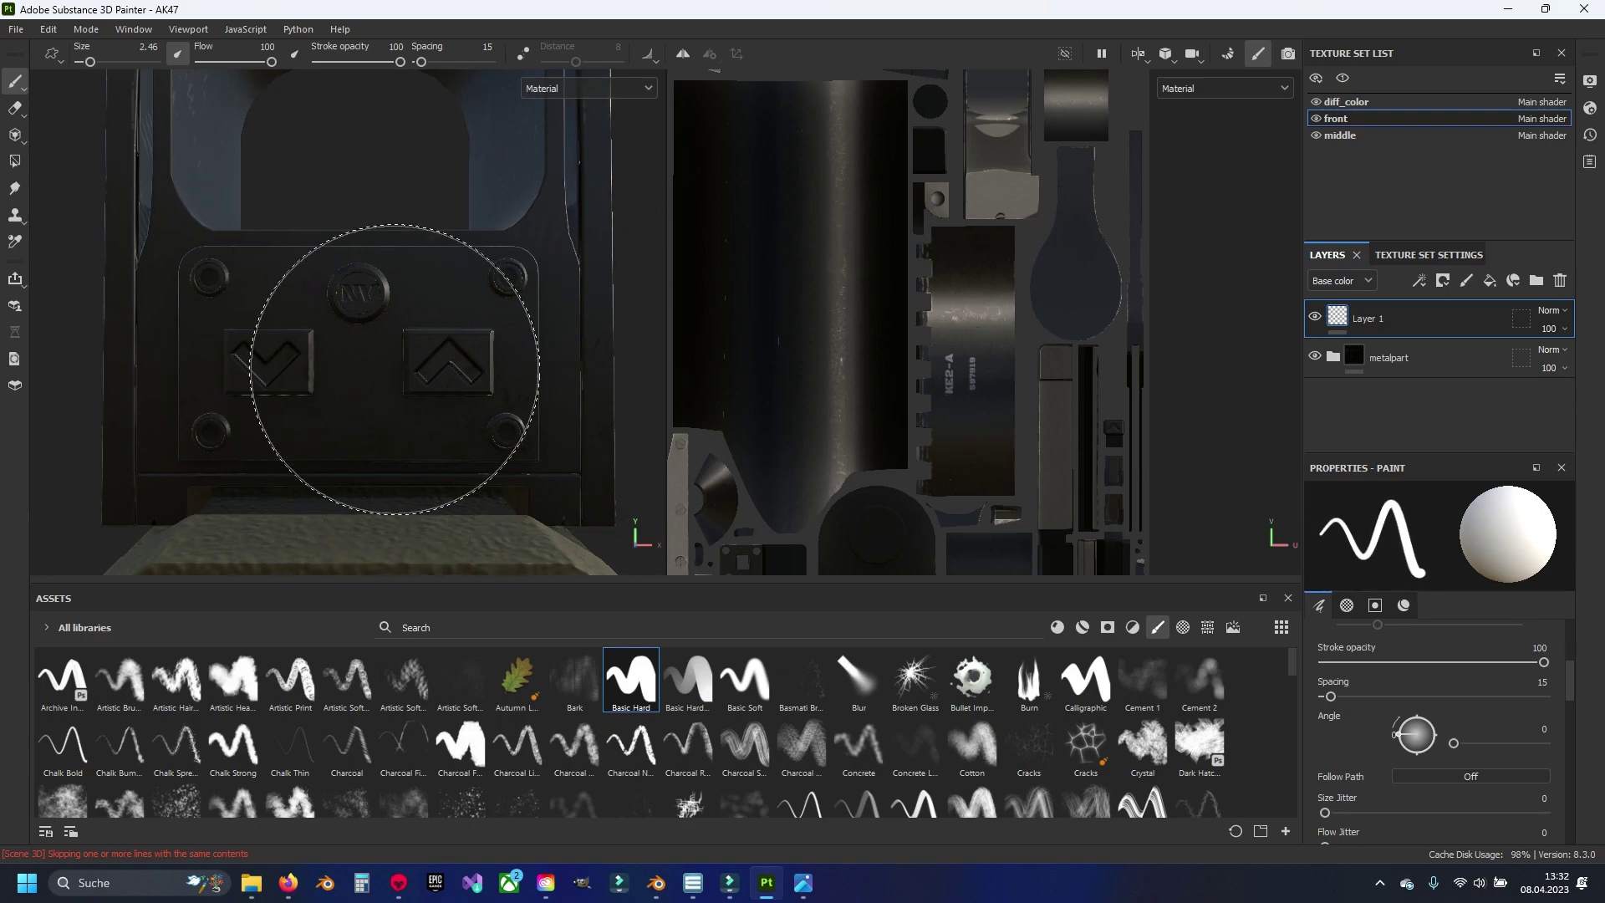
scroll(362, 285, "down", 3)
mouse_move(362, 285)
left_mouse_down("alt")
mouse_move(371, 322)
mouse_move(502, 322)
mouse_move(412, 315)
mouse_move(452, 317)
left_mouse_up("alt")
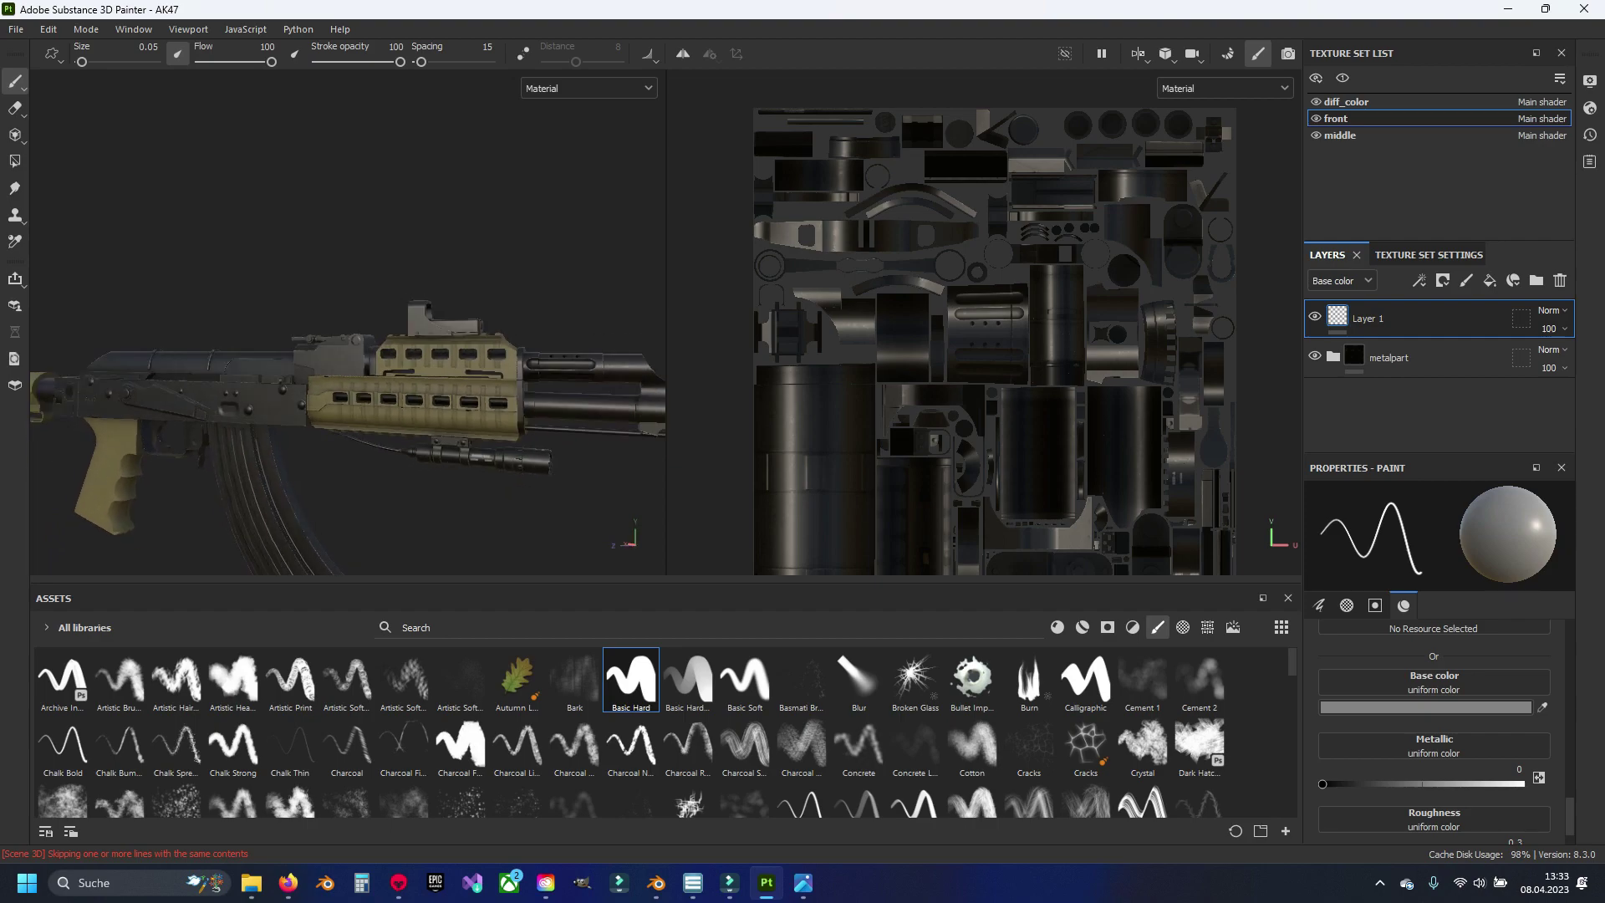
Step: Back in Blender, select the front sight object, enter Edit Mode and save
left_click(667, 896)
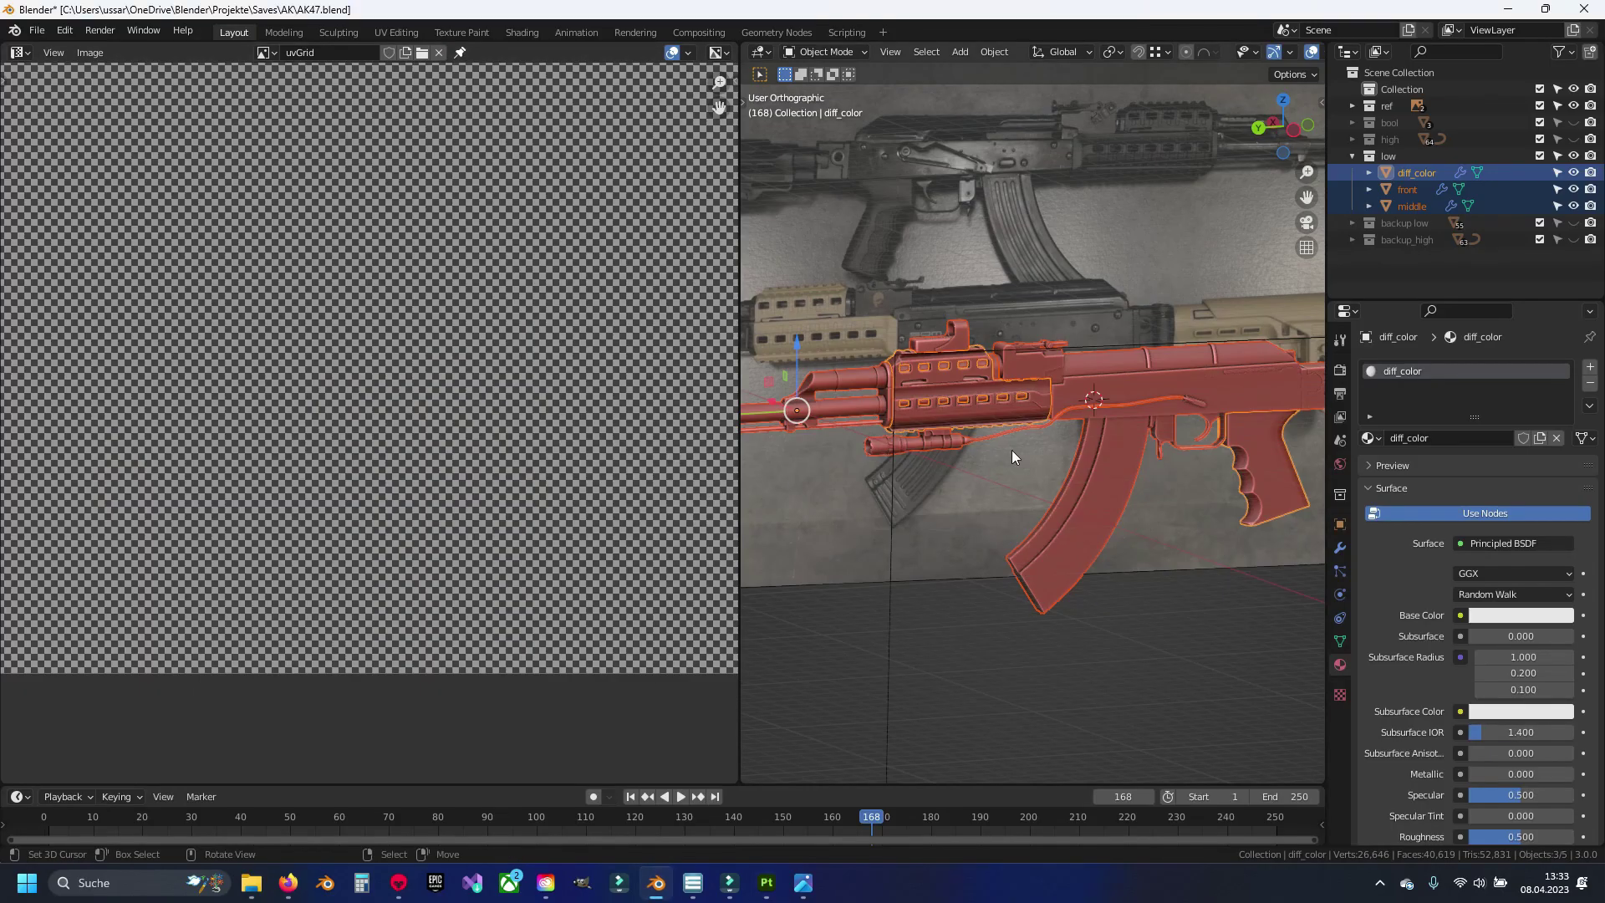
mouse_move(1012, 450)
middle_mouse_down()
mouse_move(1097, 358)
mouse_move(1042, 414)
middle_mouse_up()
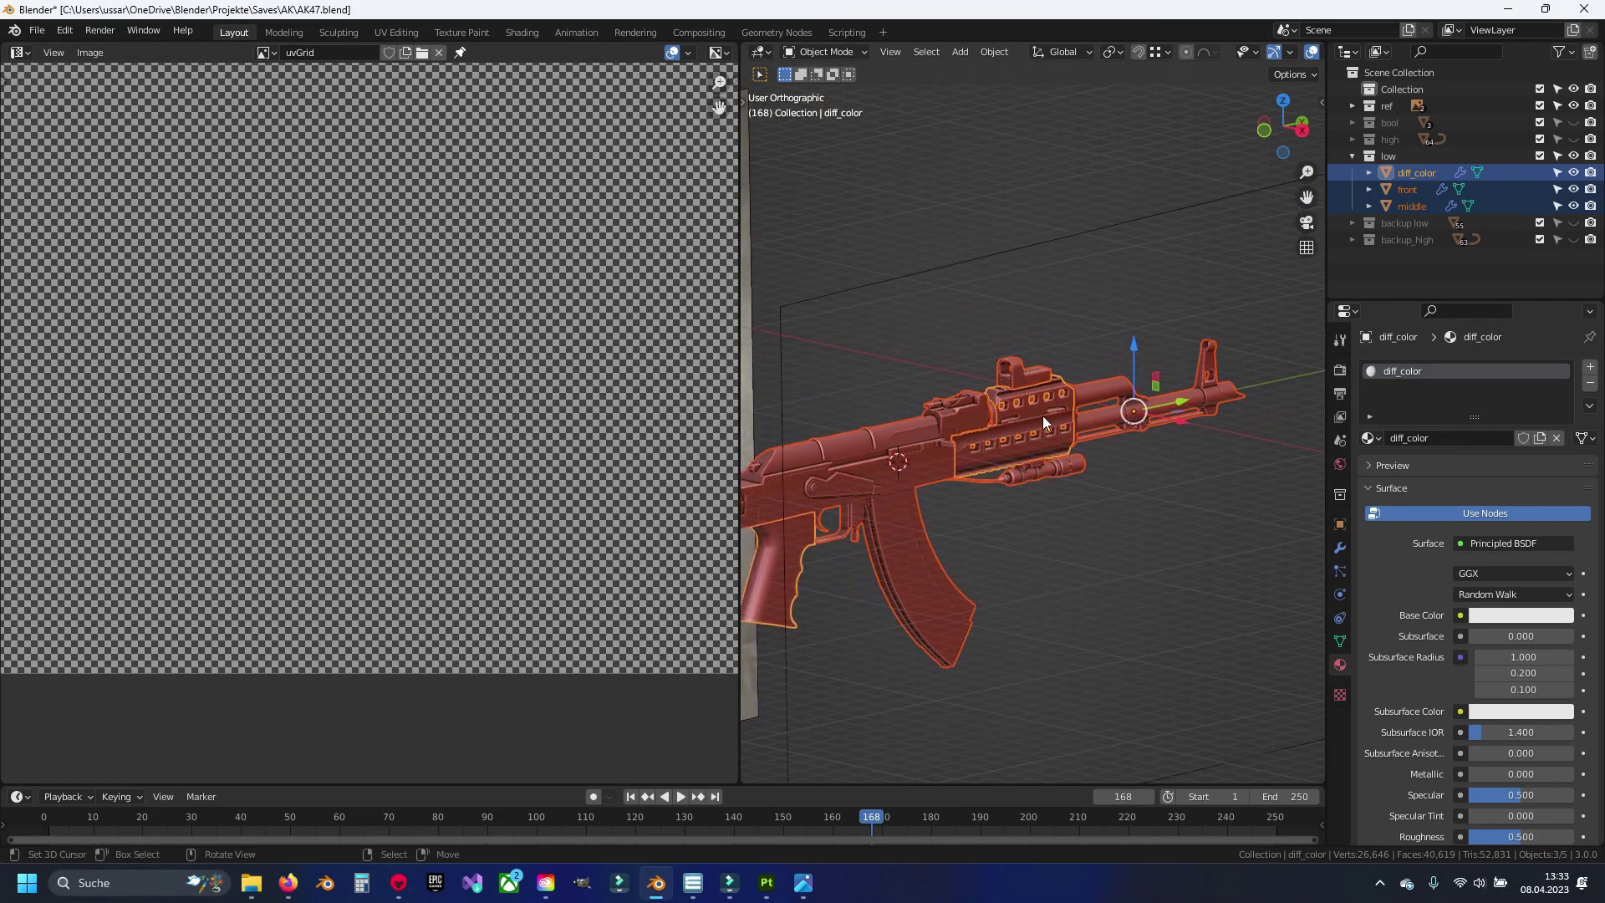
scroll(1065, 423, "up", 5)
left_click(1065, 423)
scroll(1060, 444, "up", 3)
key("Tab")
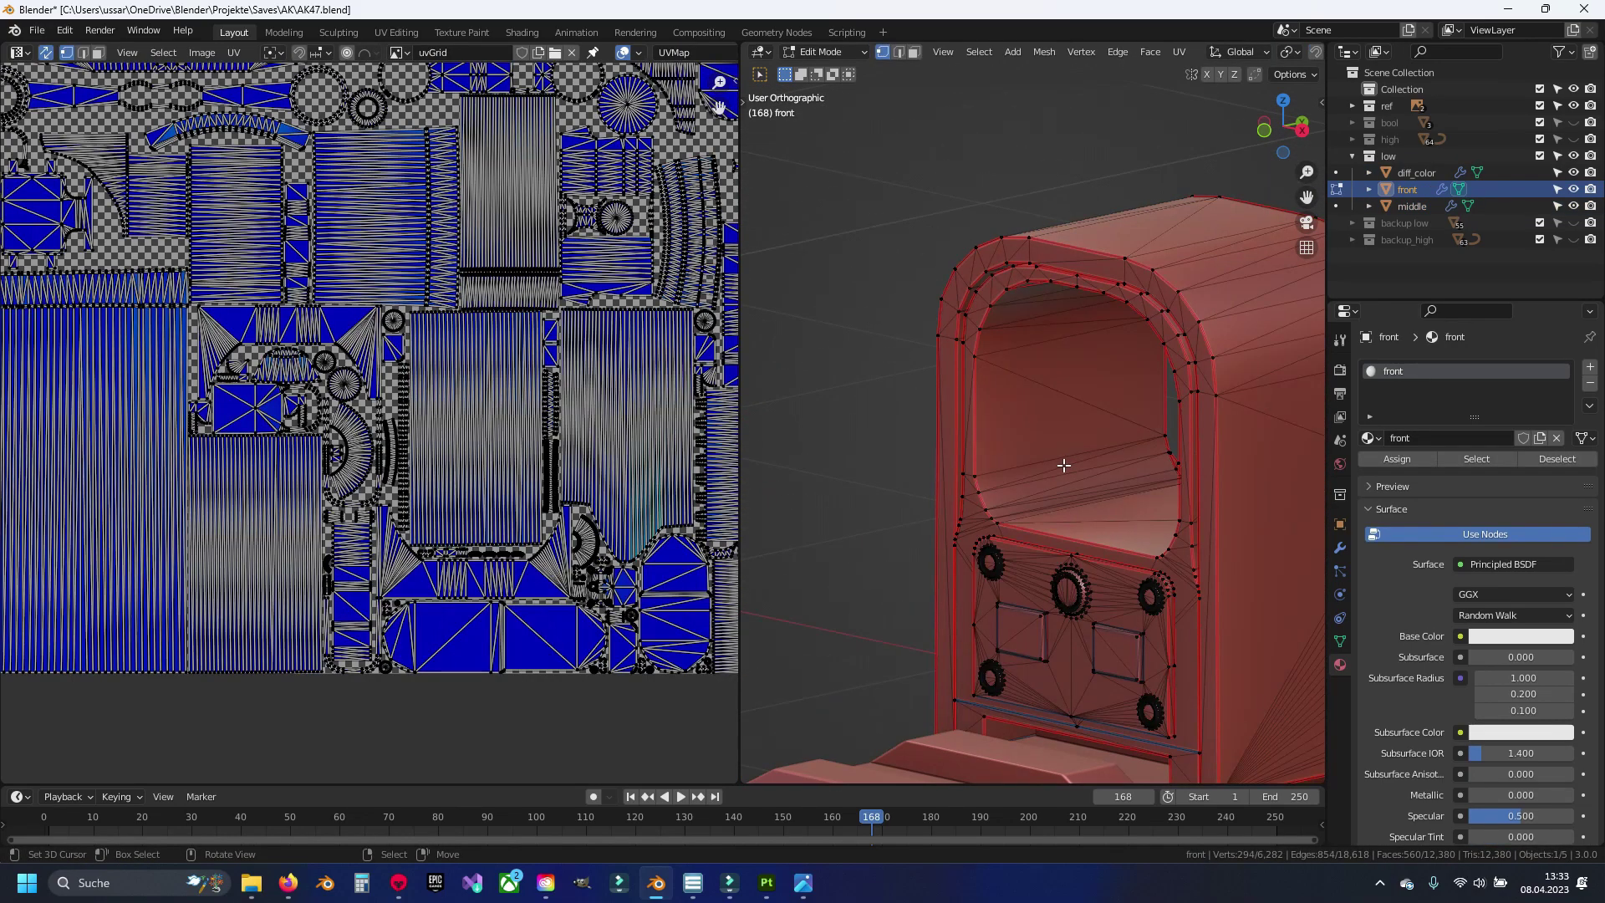
key("ctrl+s")
Step: From the front view, add a plane and rotate it 90° on X upright
left_click(1062, 399)
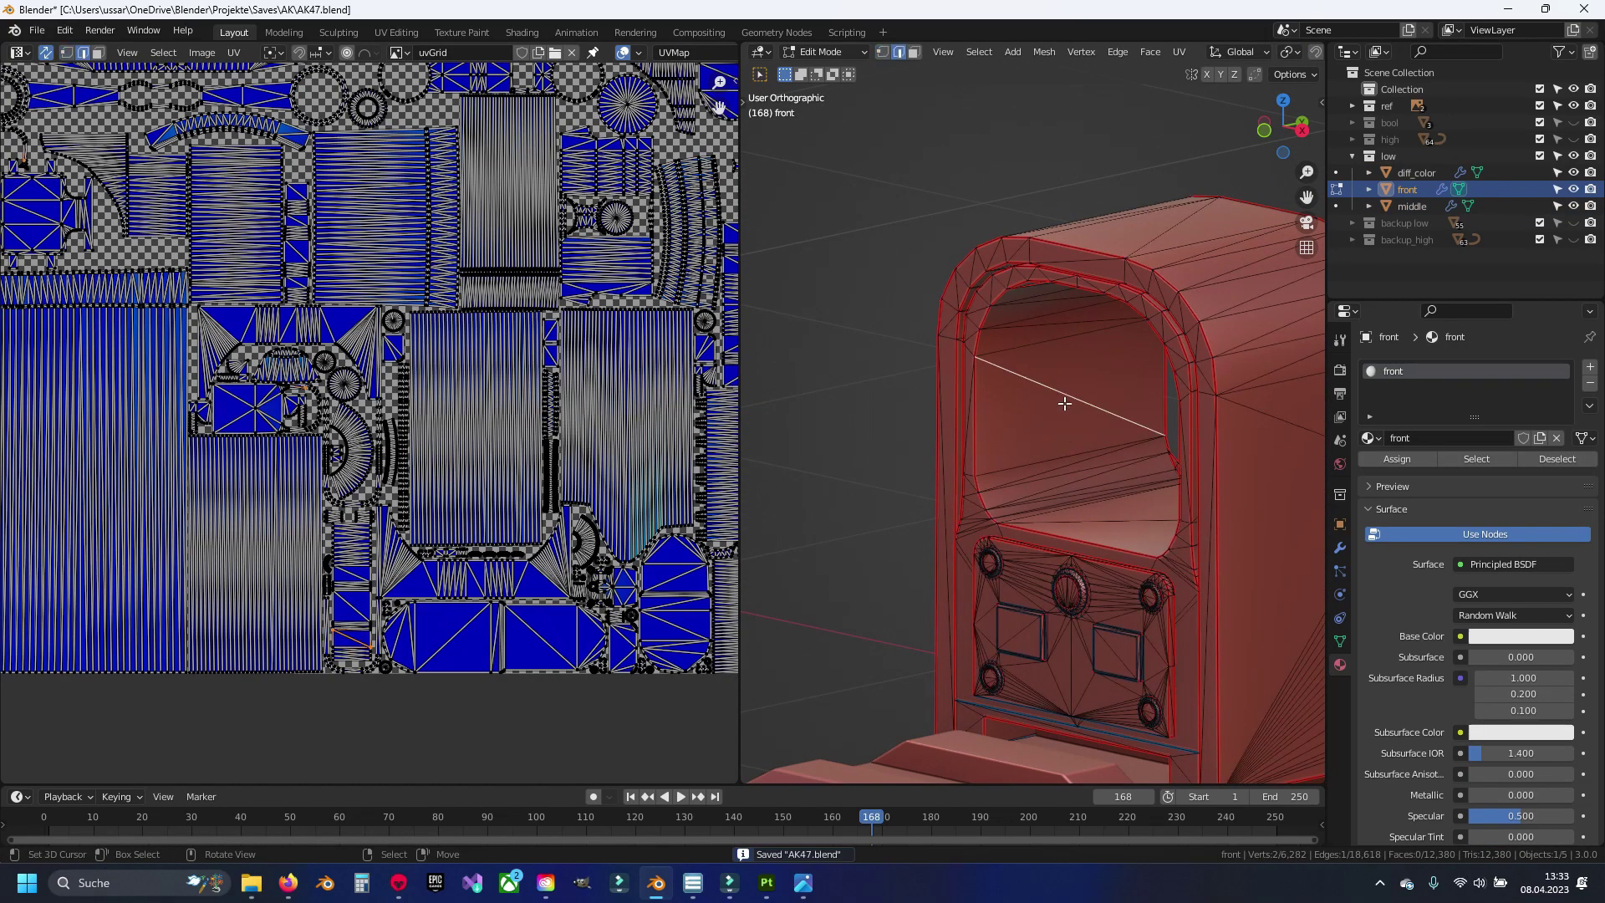
key("grave")
left_click(1070, 541)
scroll(1067, 539, "down", 3)
key("shift+a")
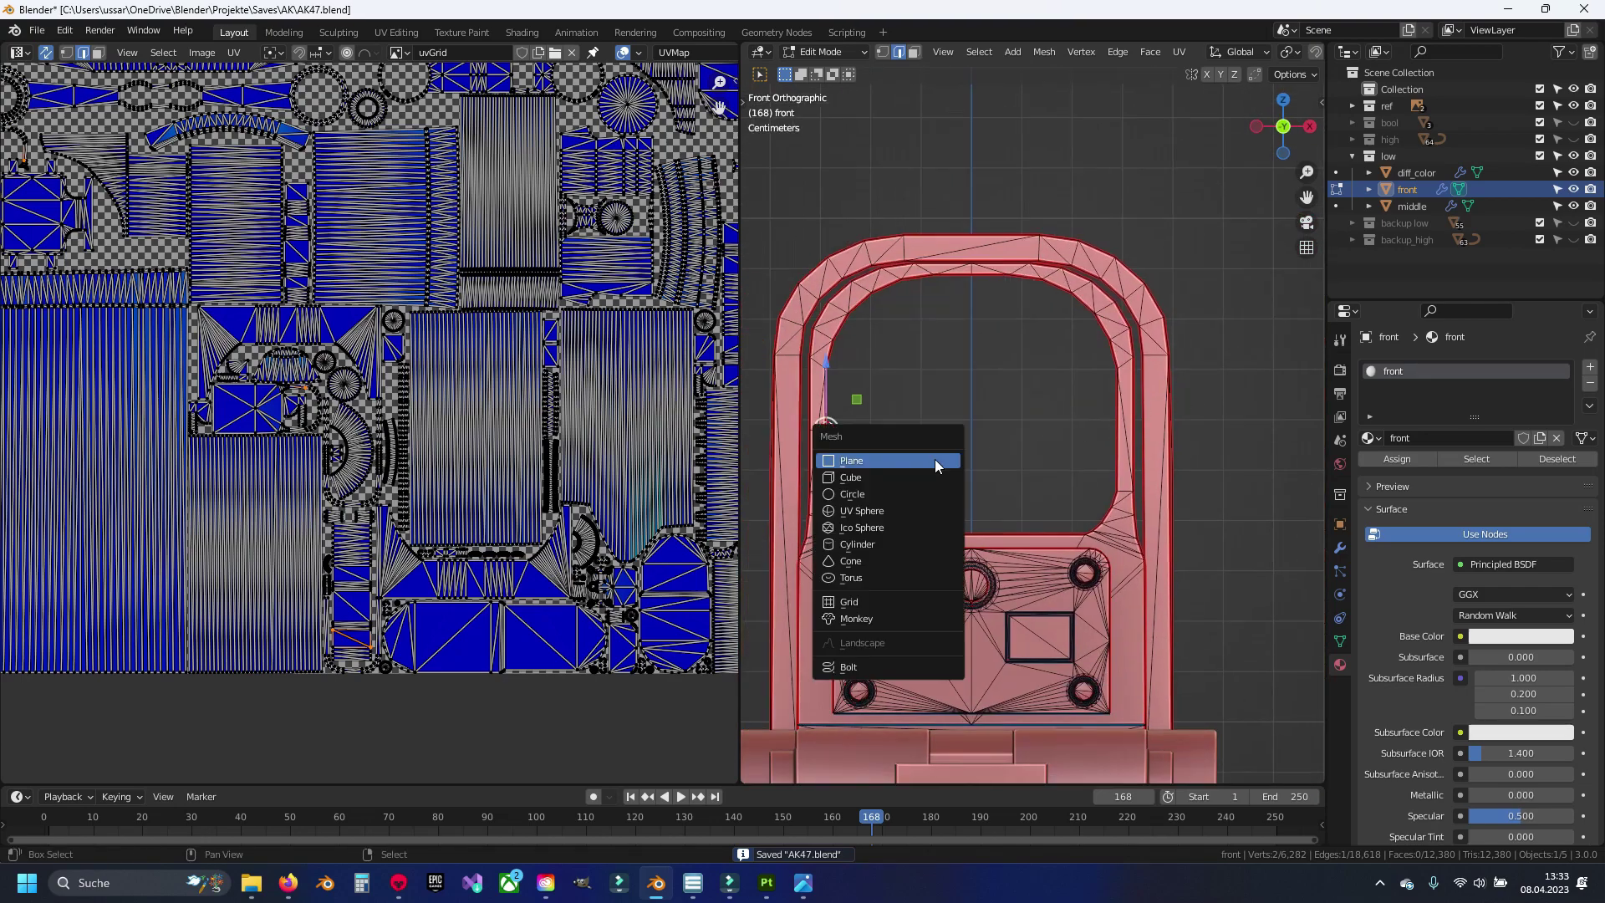
left_click(935, 459)
type("r")
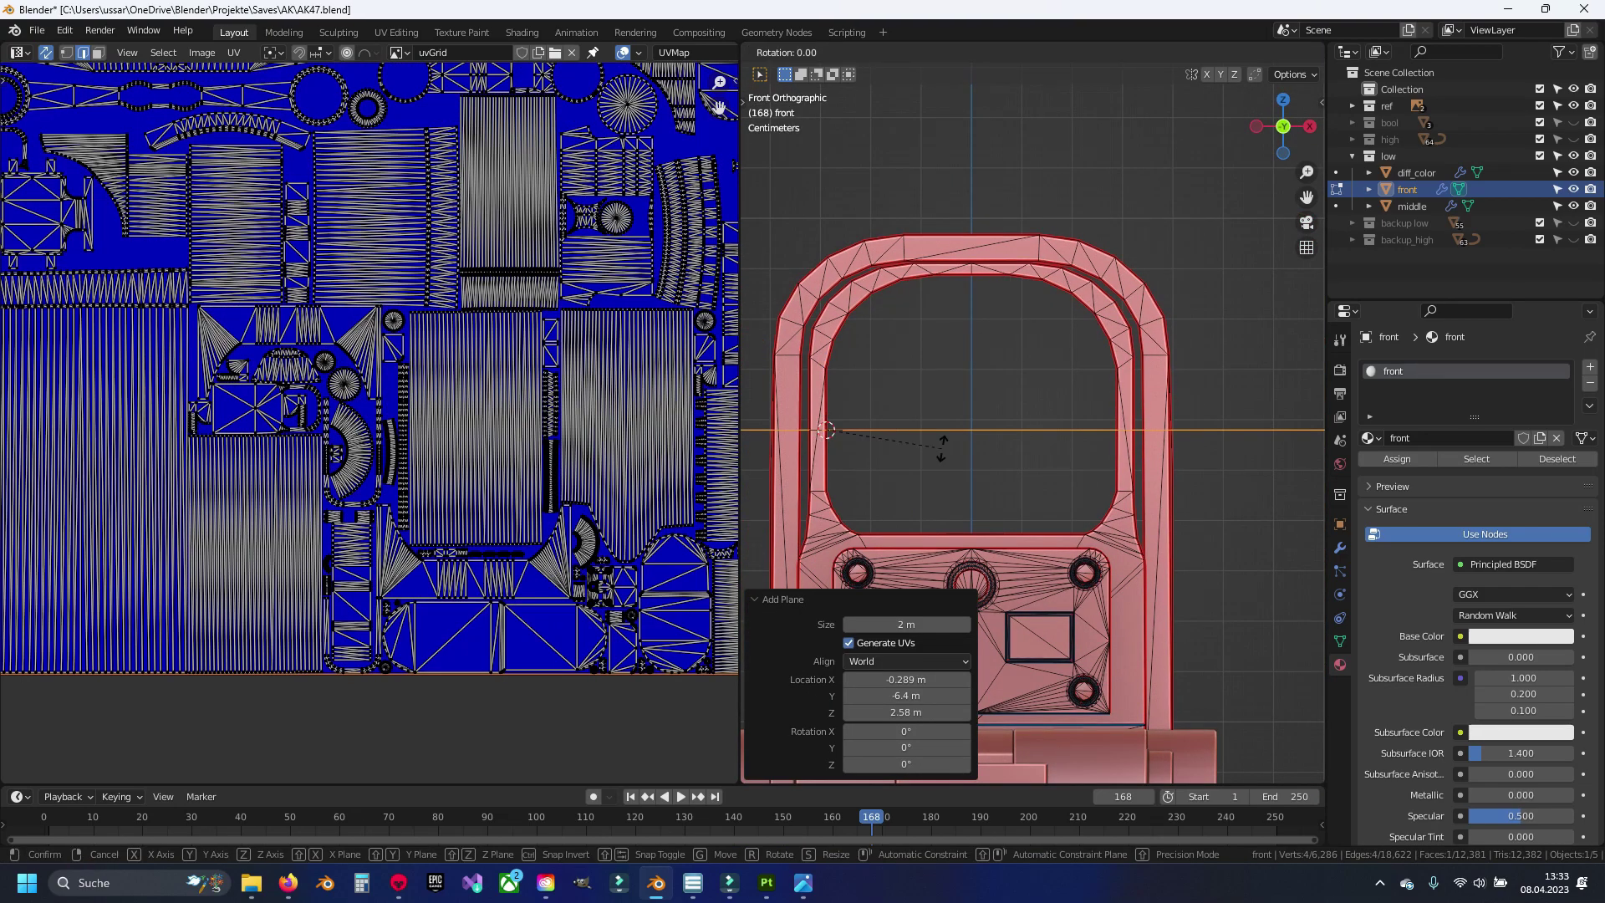
type("xy90x")
key("Return")
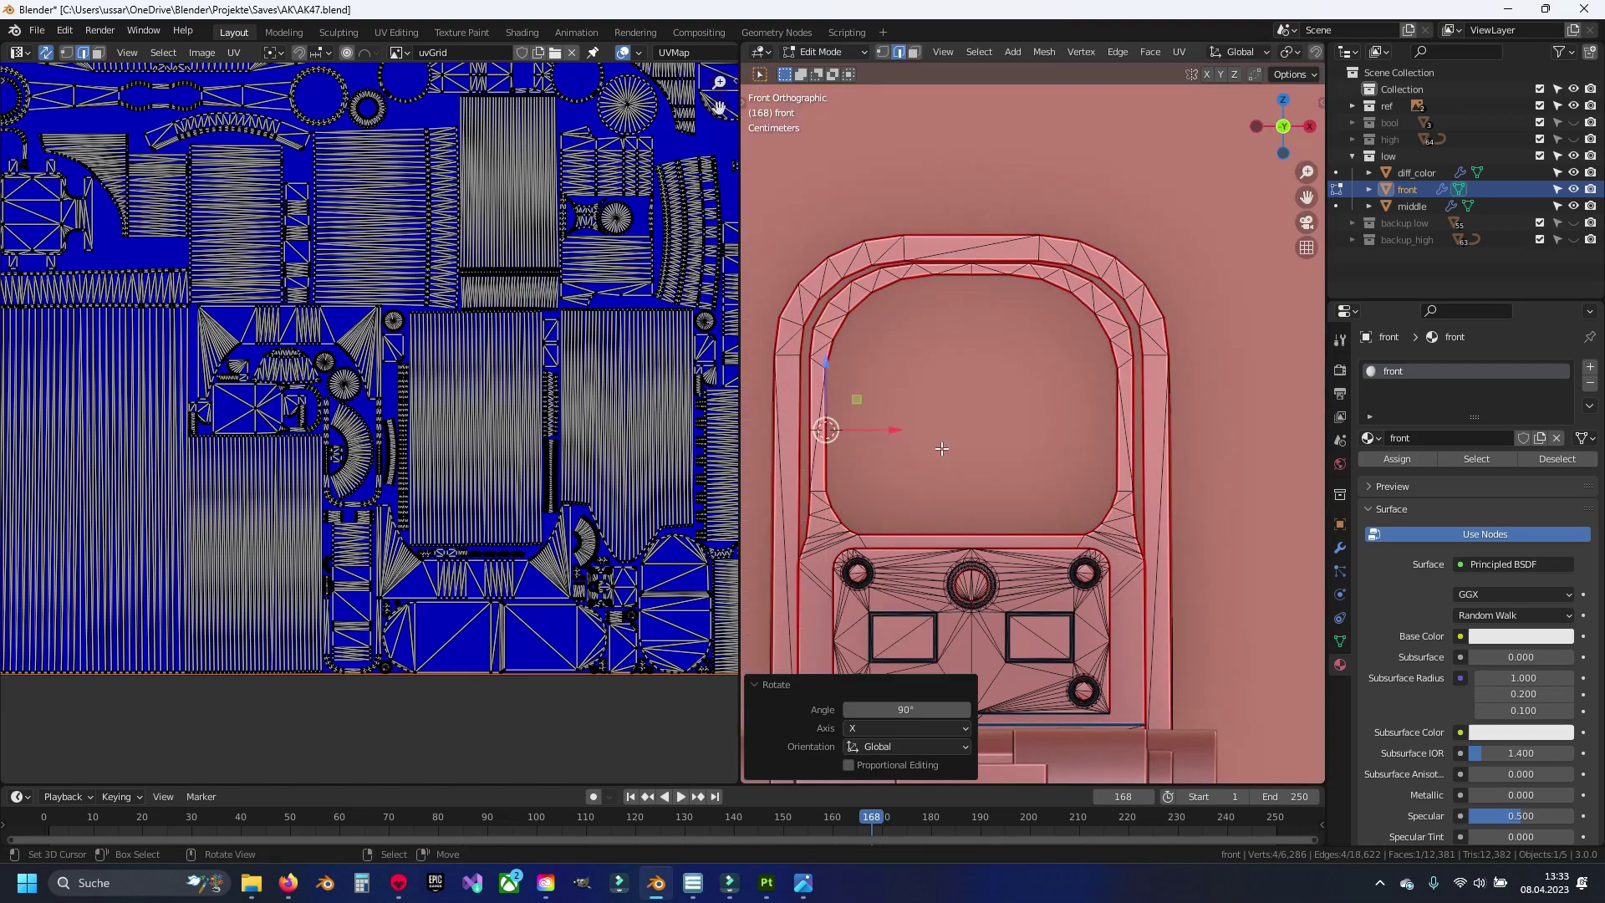
Step: Scale and move the plane roughly into the sight's window
key("s")
left_click(1006, 494)
key("g")
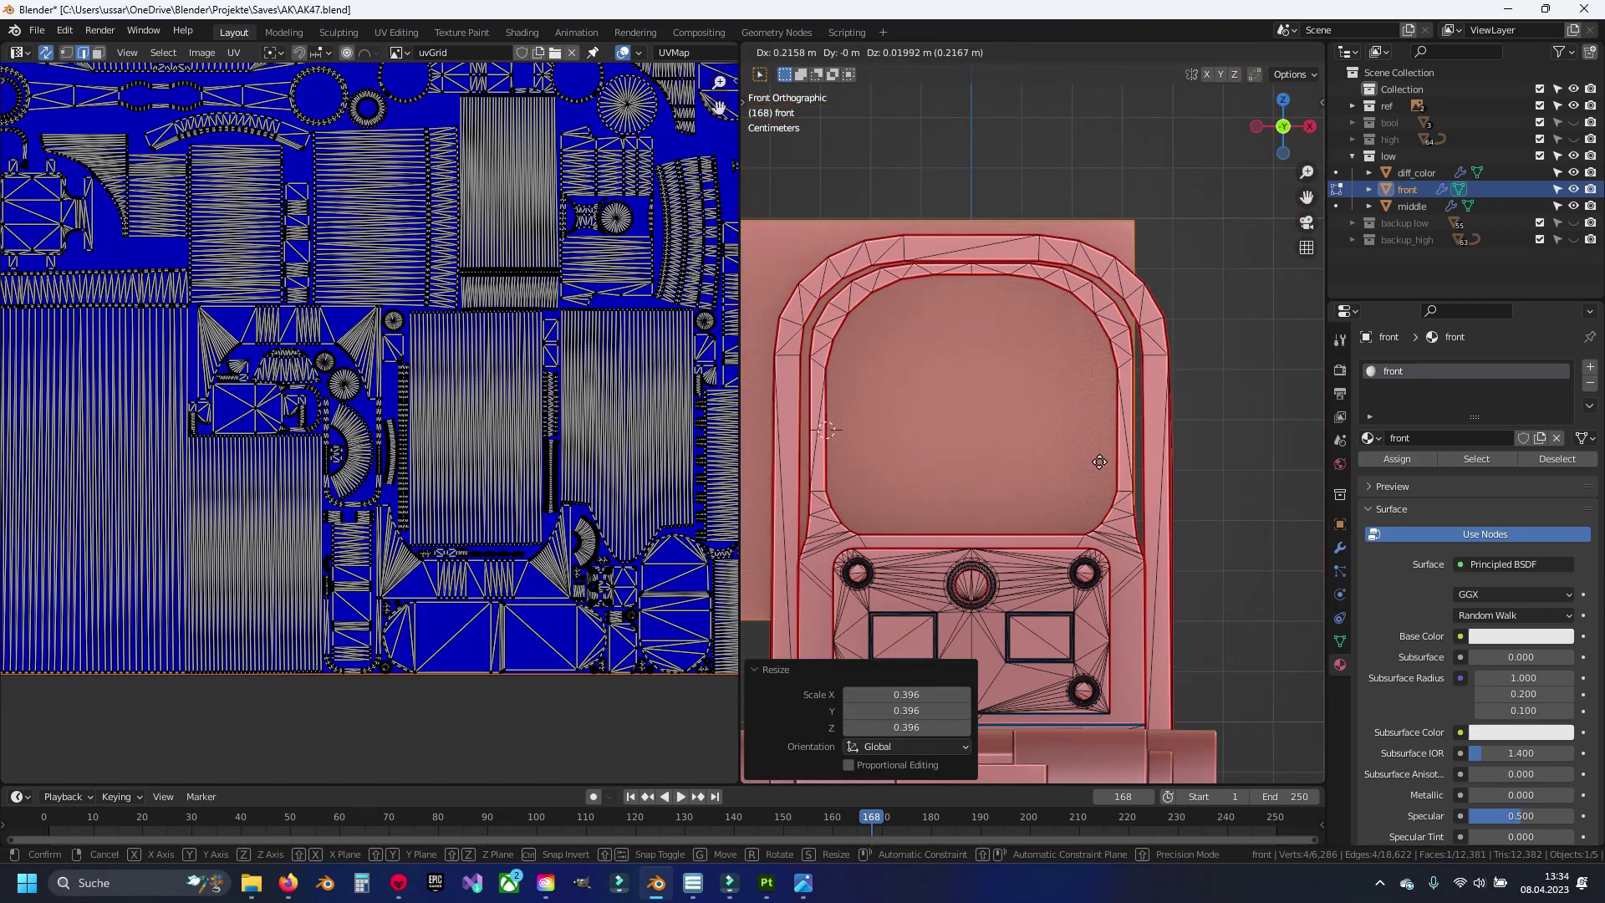
left_click(1132, 460)
key("s")
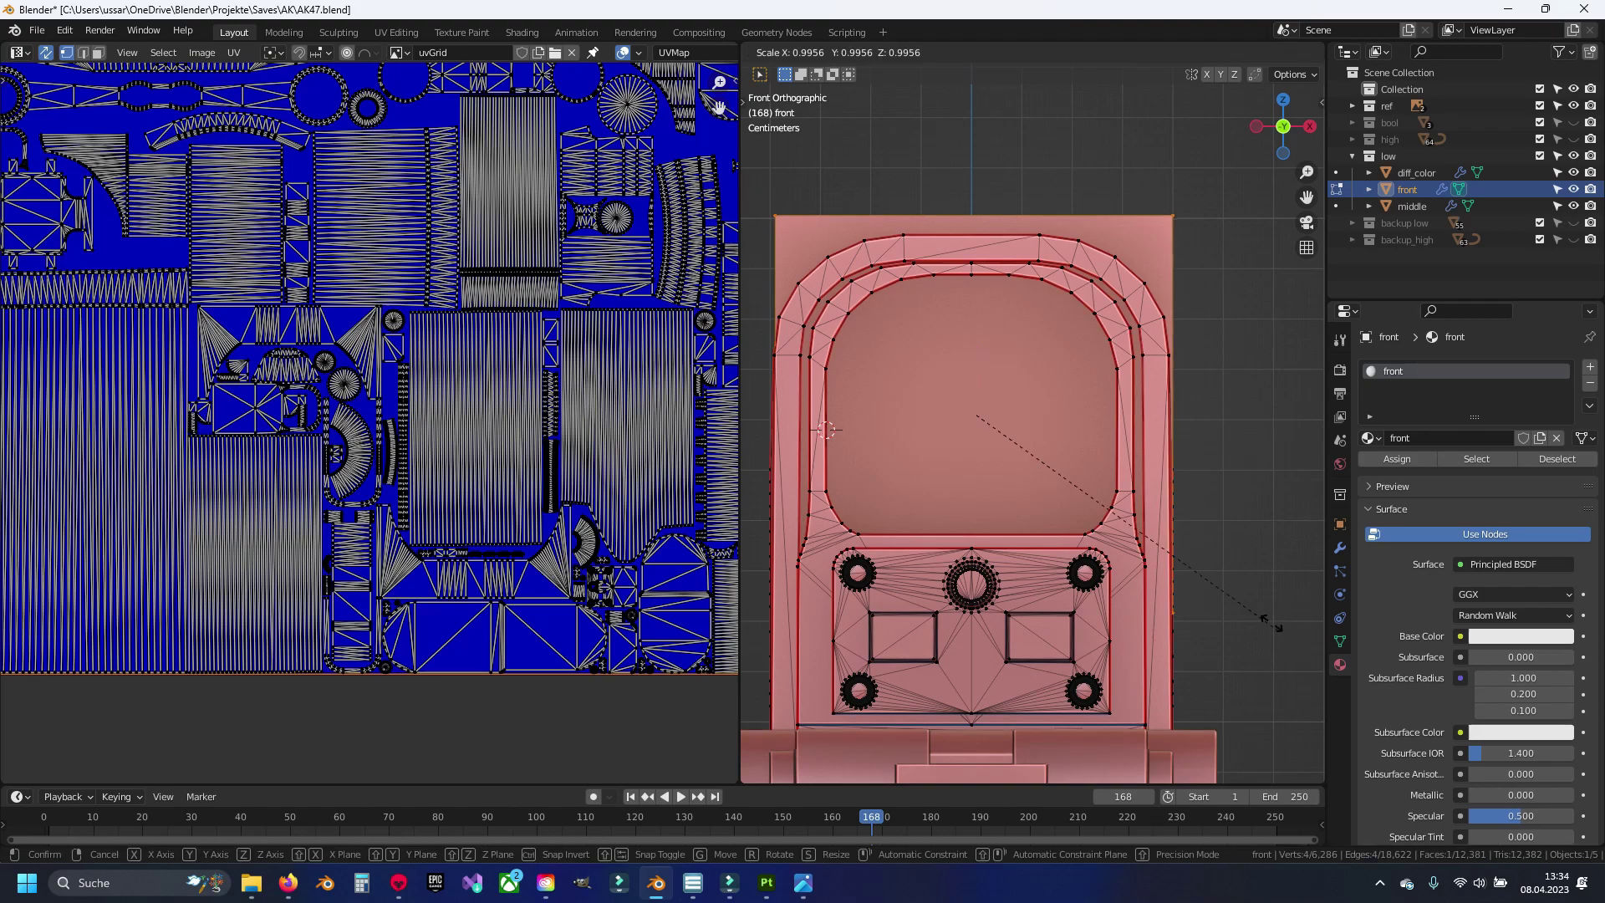
left_click(1190, 539)
Step: With X-ray on, scale the plane to 1.156 so it fills the sight opening
key("alt+z")
scroll(1190, 539, "up", 2)
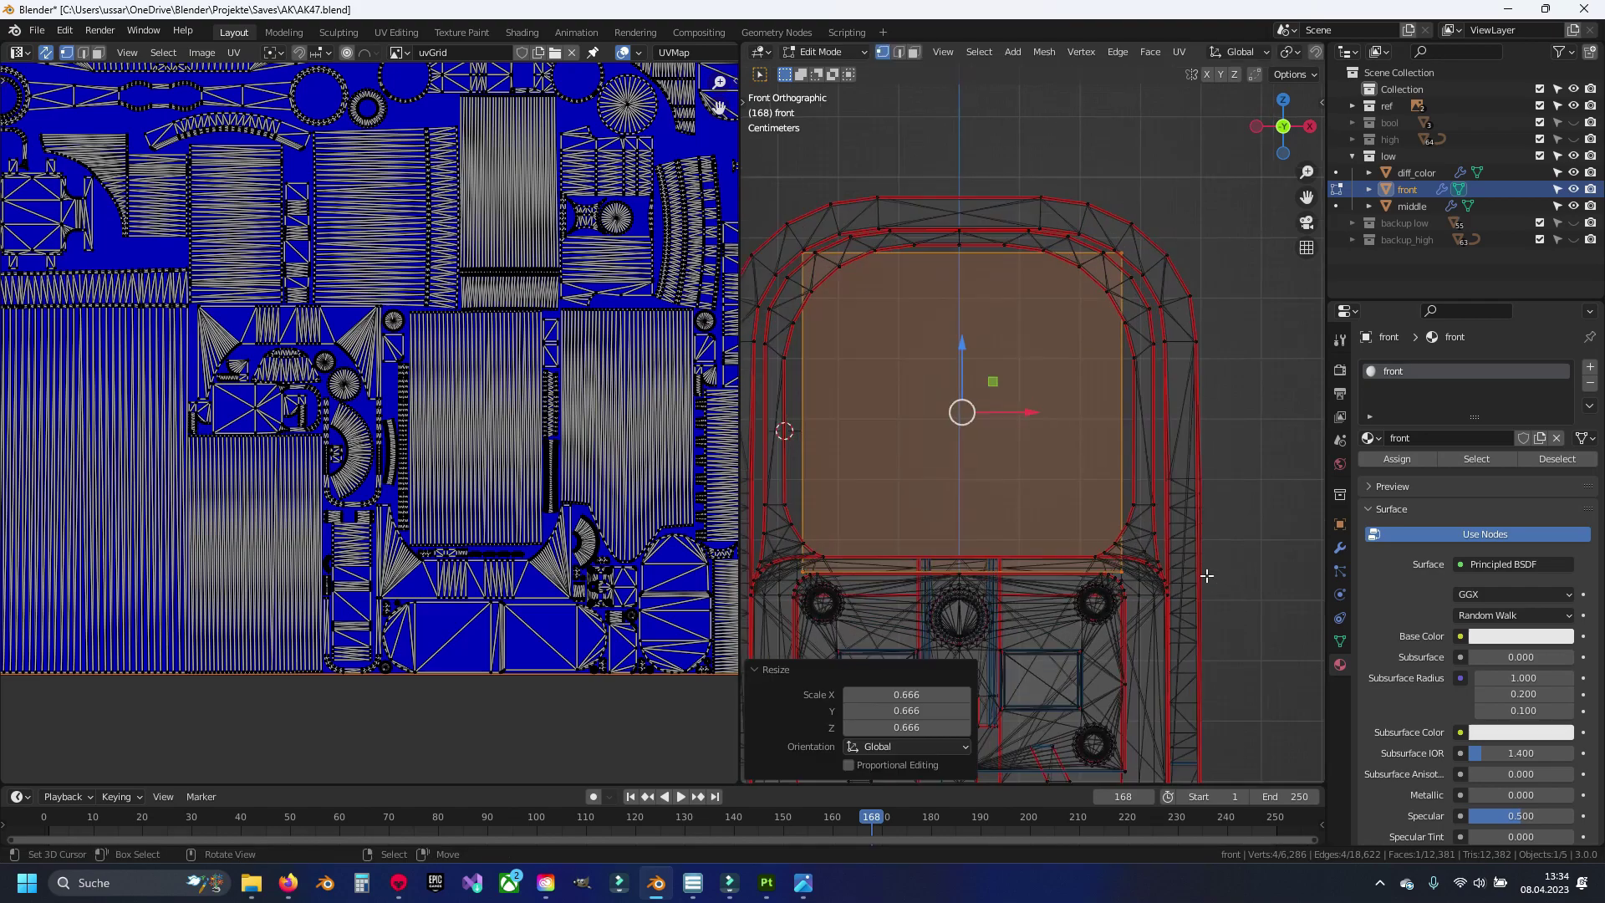
scroll(1191, 539, "up", 1)
key("s")
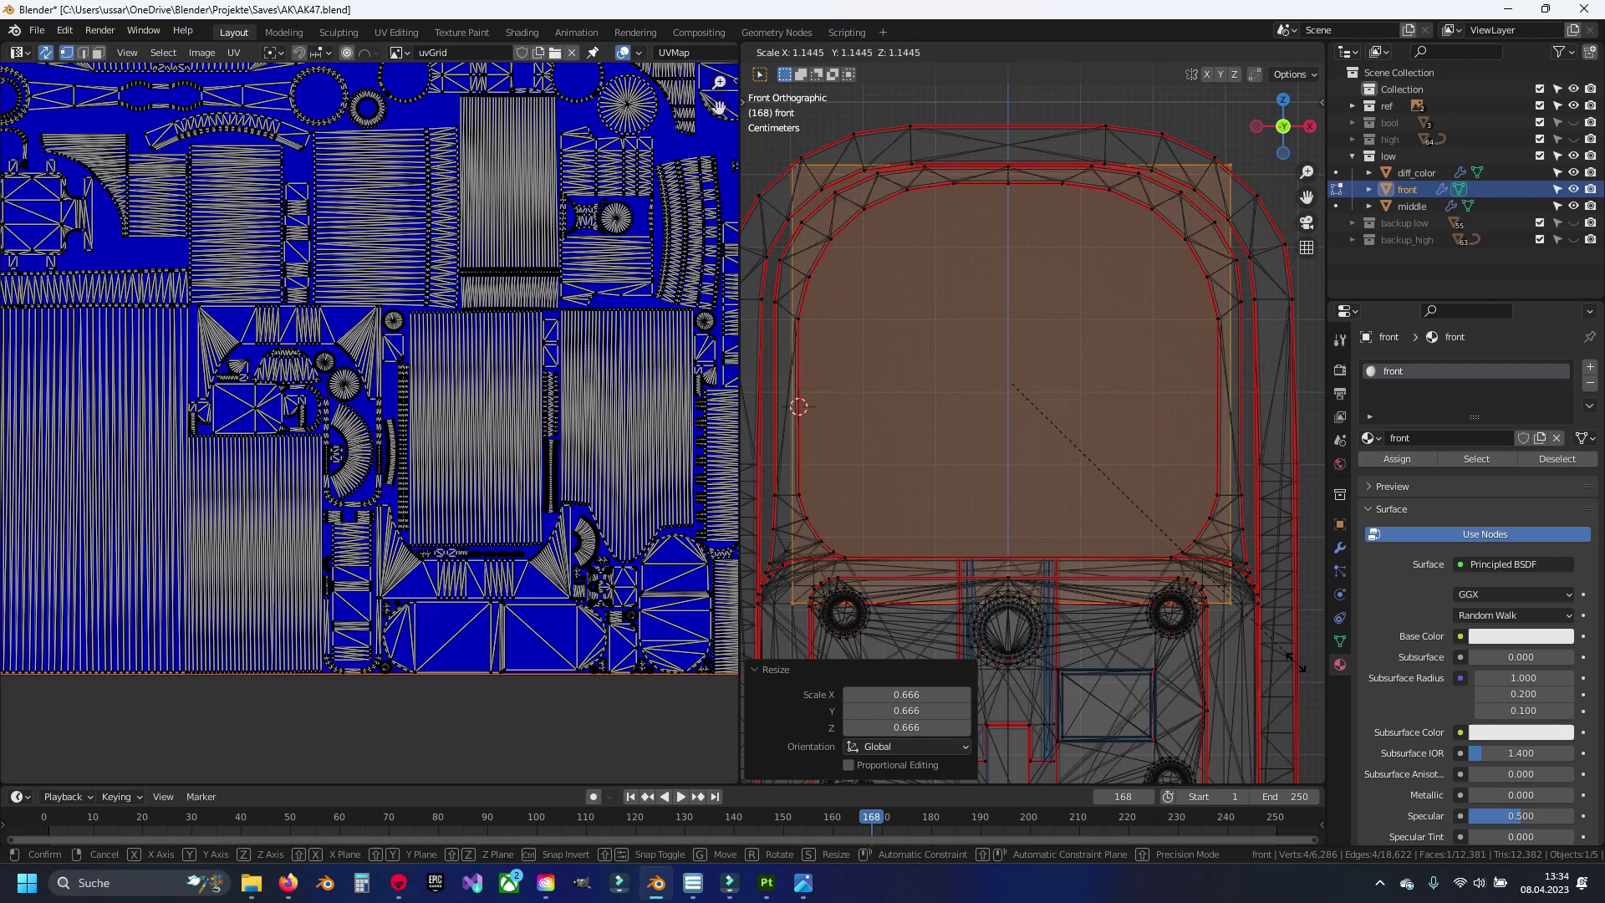
left_click(1298, 664)
scroll(1029, 466, "down", 3)
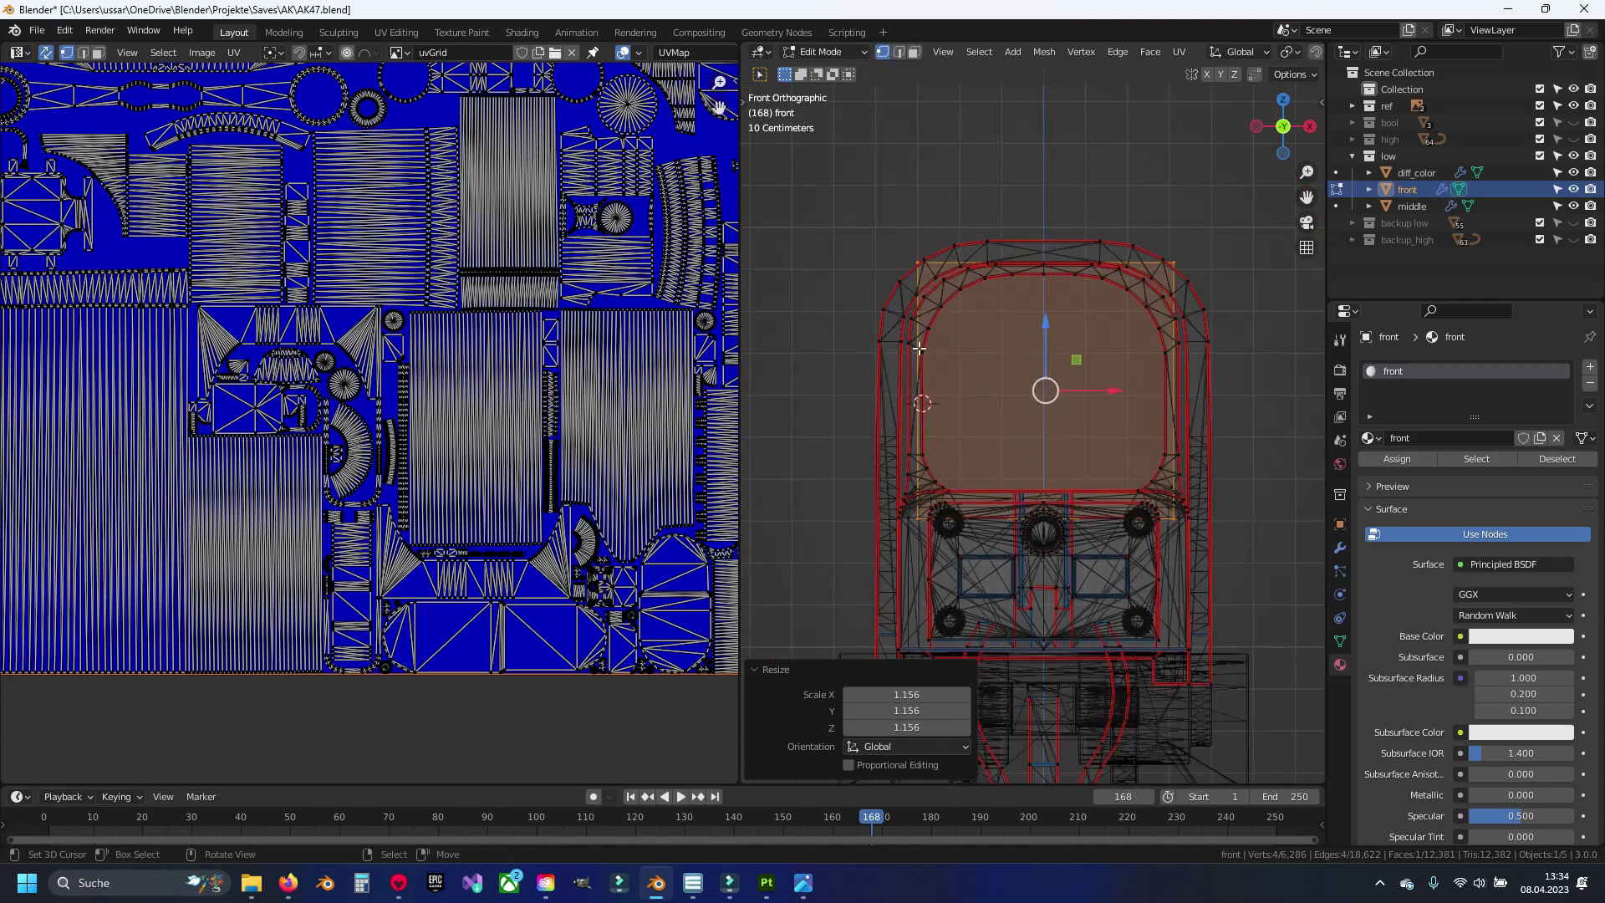
scroll(1103, 505, "up", 2)
key("ctrl+shift+b")
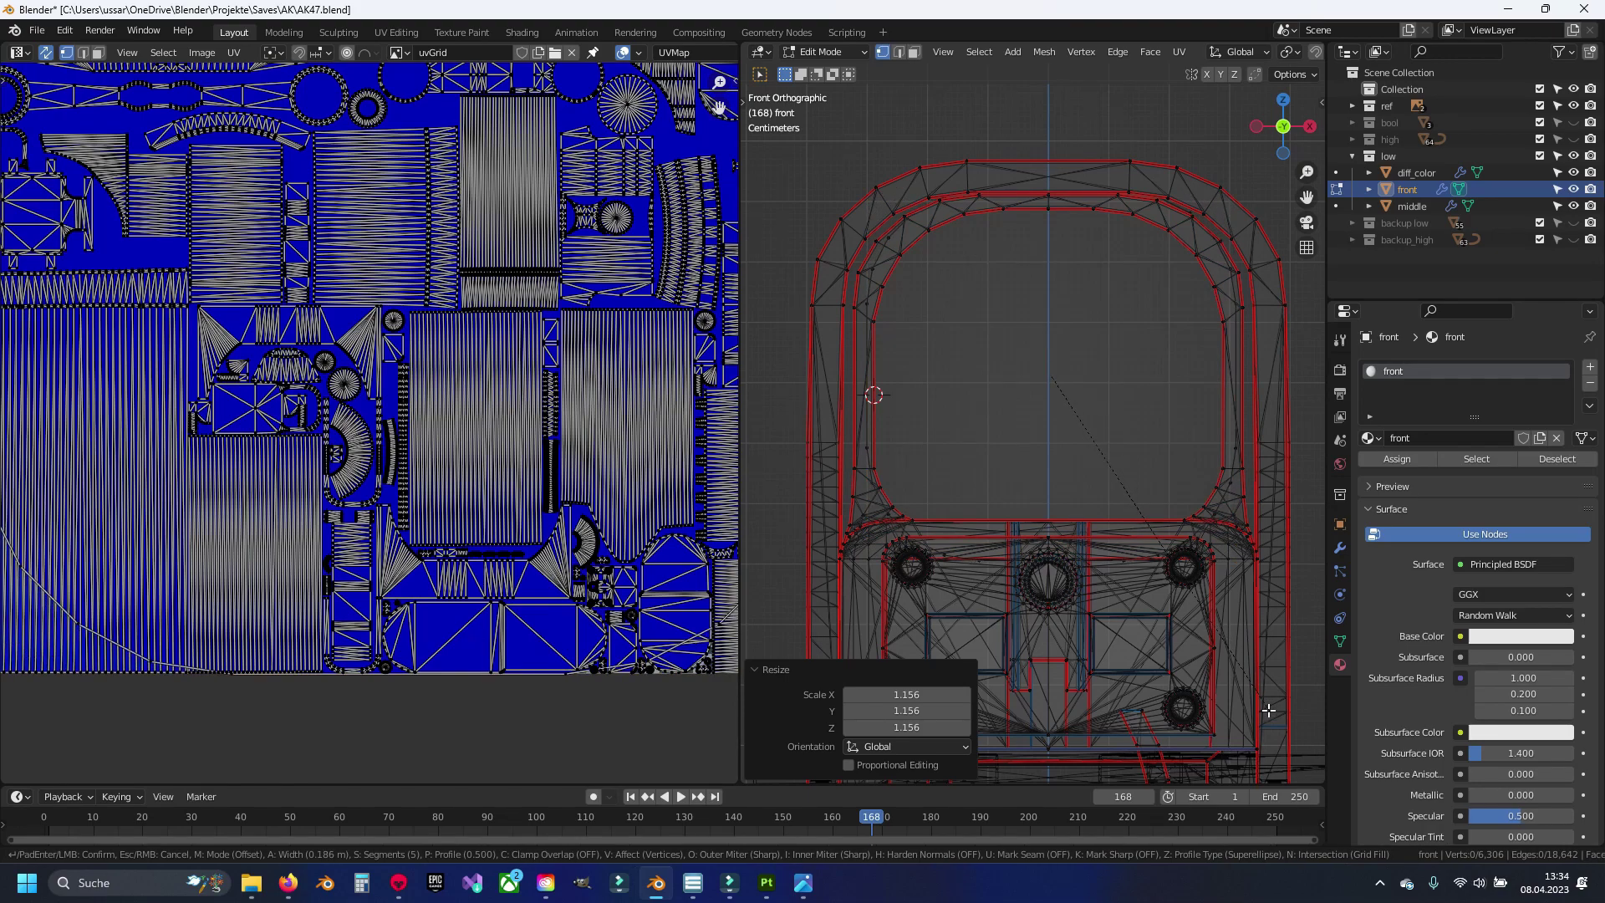
Step: Bevel the plane's two top corner vertices with 5 segments at 0.195 m
key("Escape")
key("ctrl+z")
key("ctrl+z")
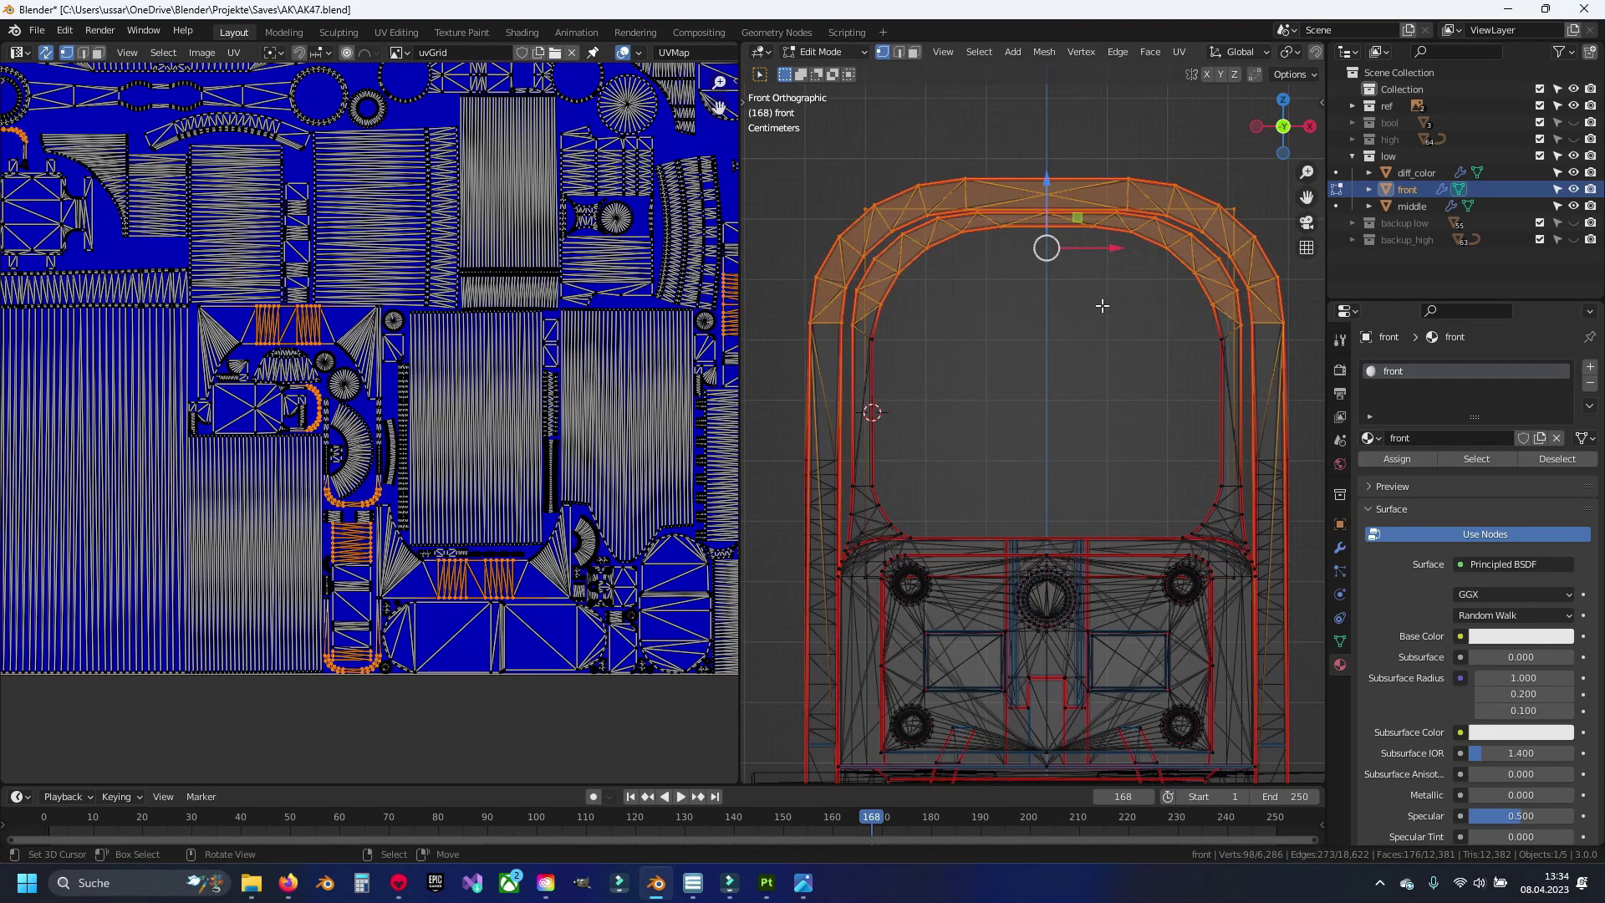
key("alt+a")
left_click(865, 209)
left_click(1232, 209, "shift")
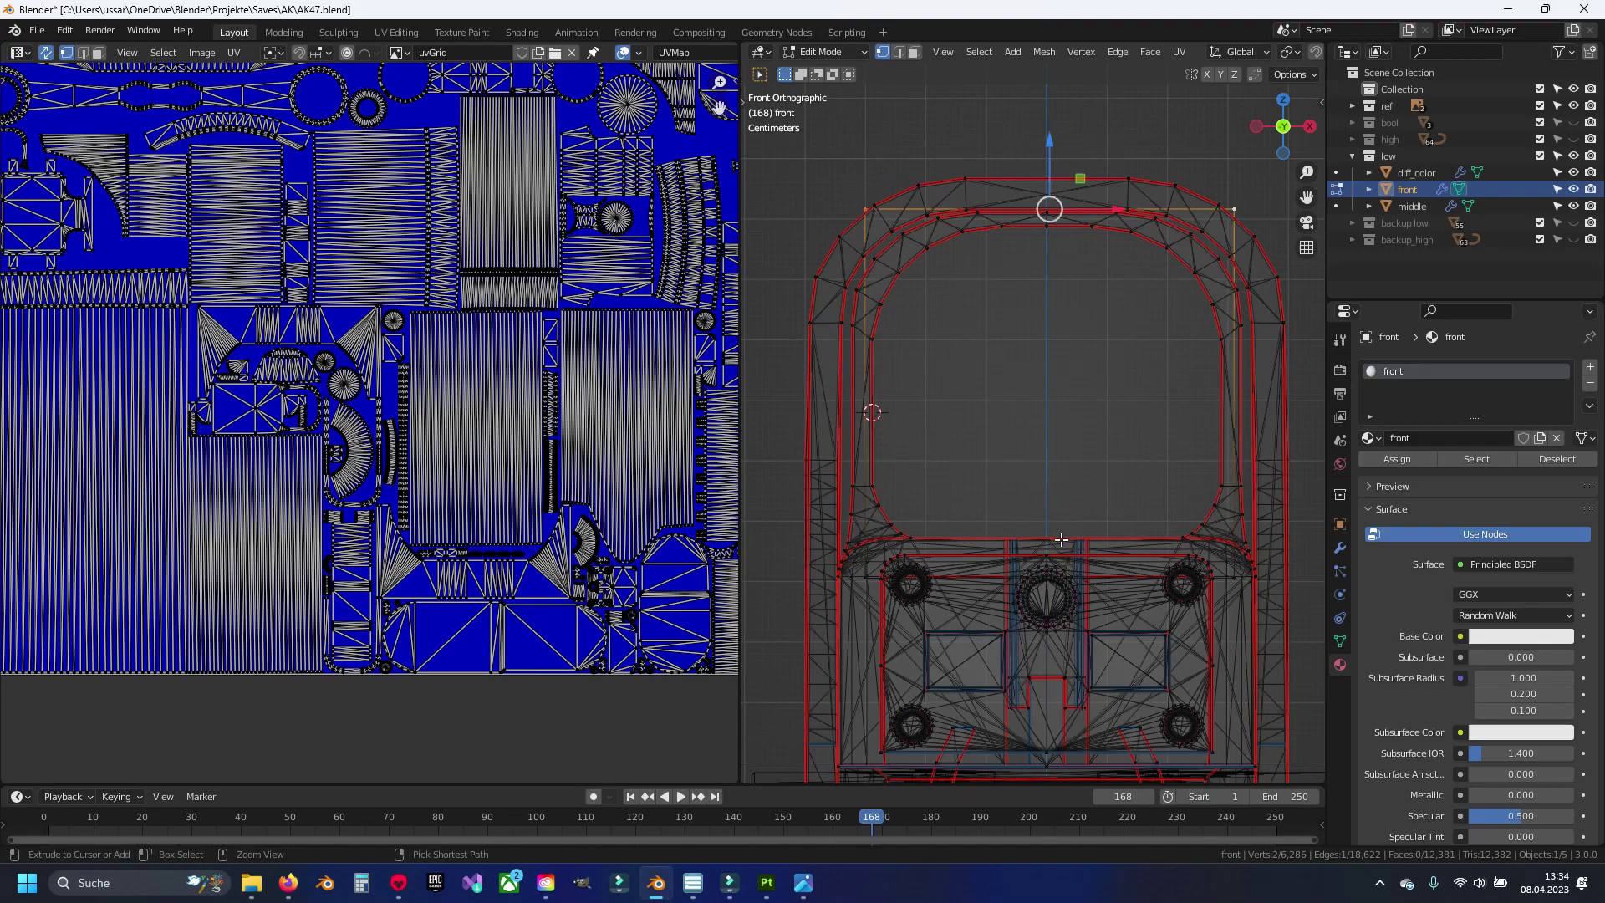
key("ctrl+shift+b")
key("Escape")
key("ctrl+shift+b")
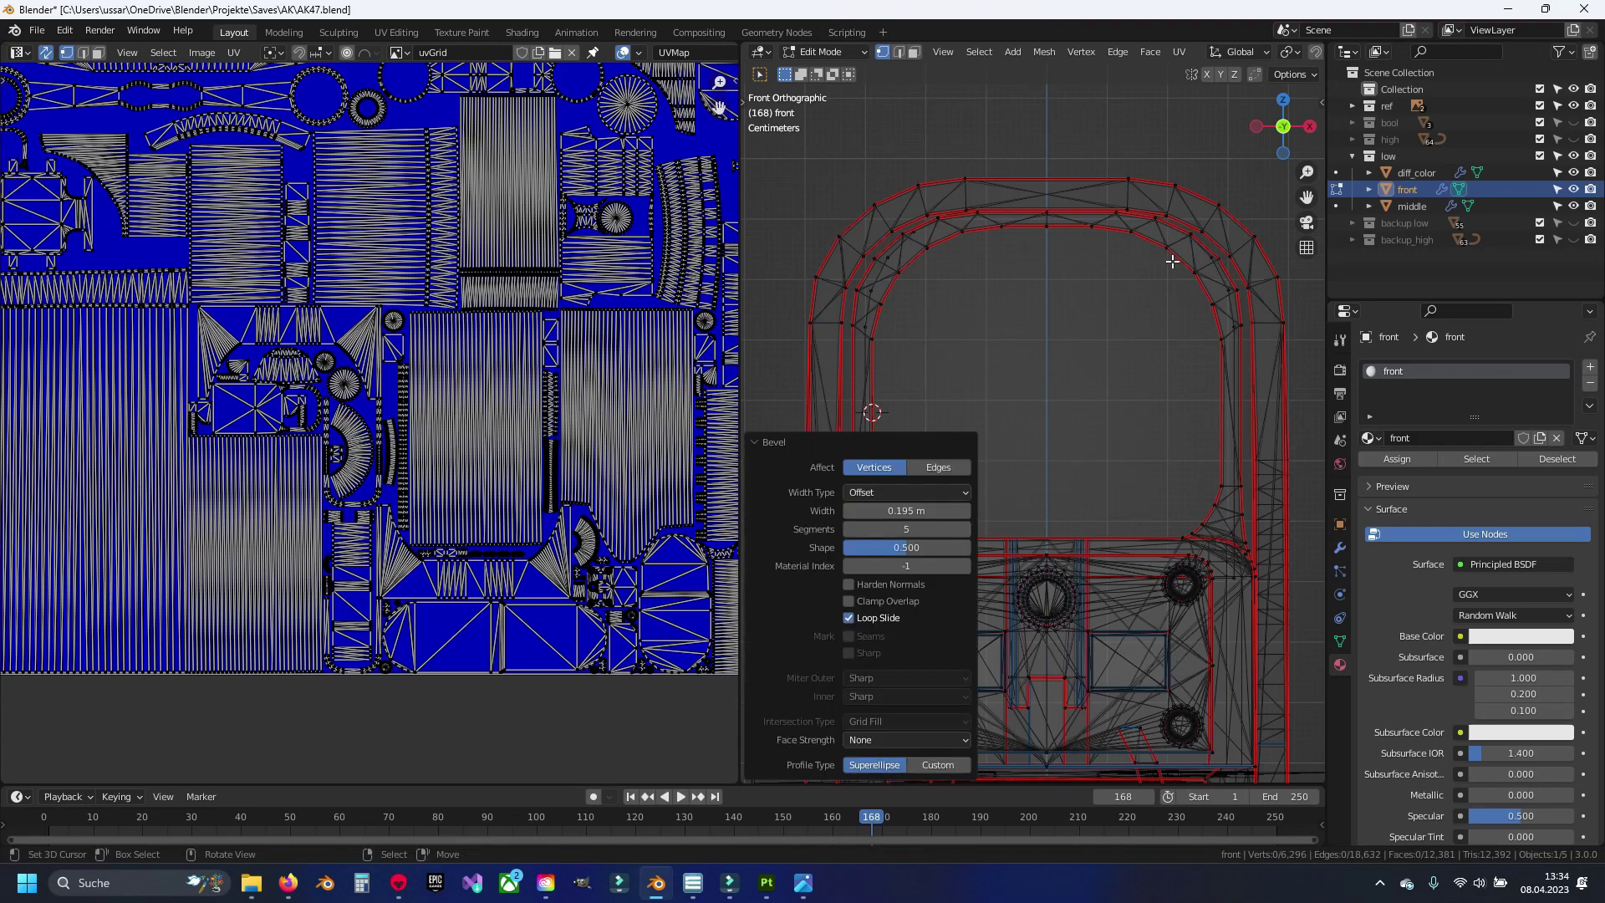
Step: Select the linked rounded plane and separate it into front.001
left_click(872, 290)
key("ctrl+l")
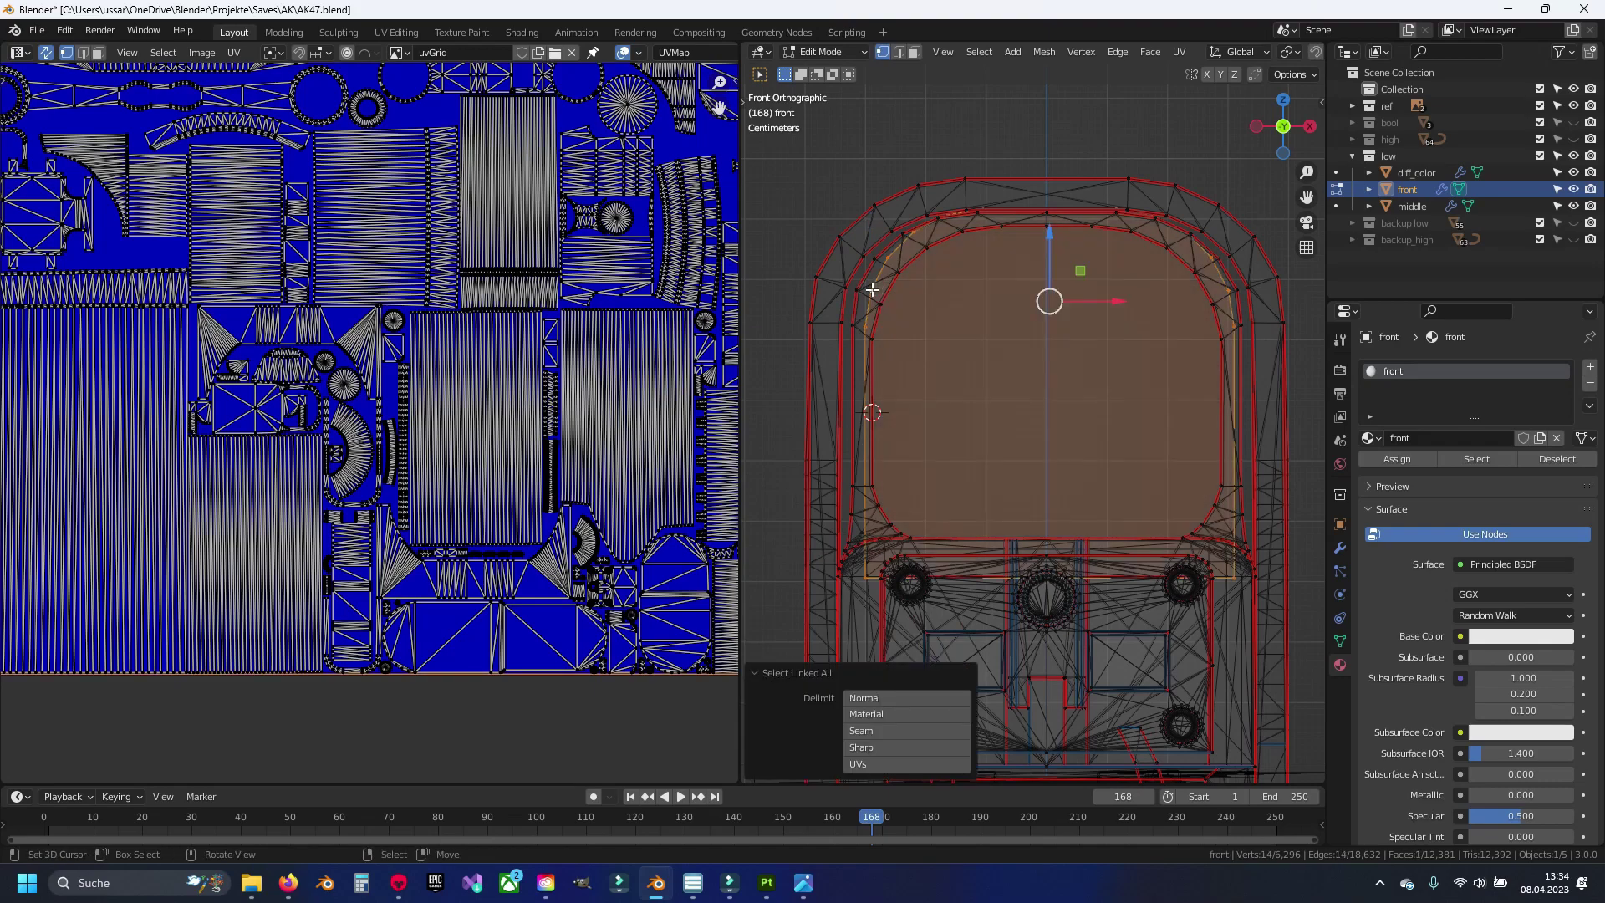
scroll(872, 289, "up", 1)
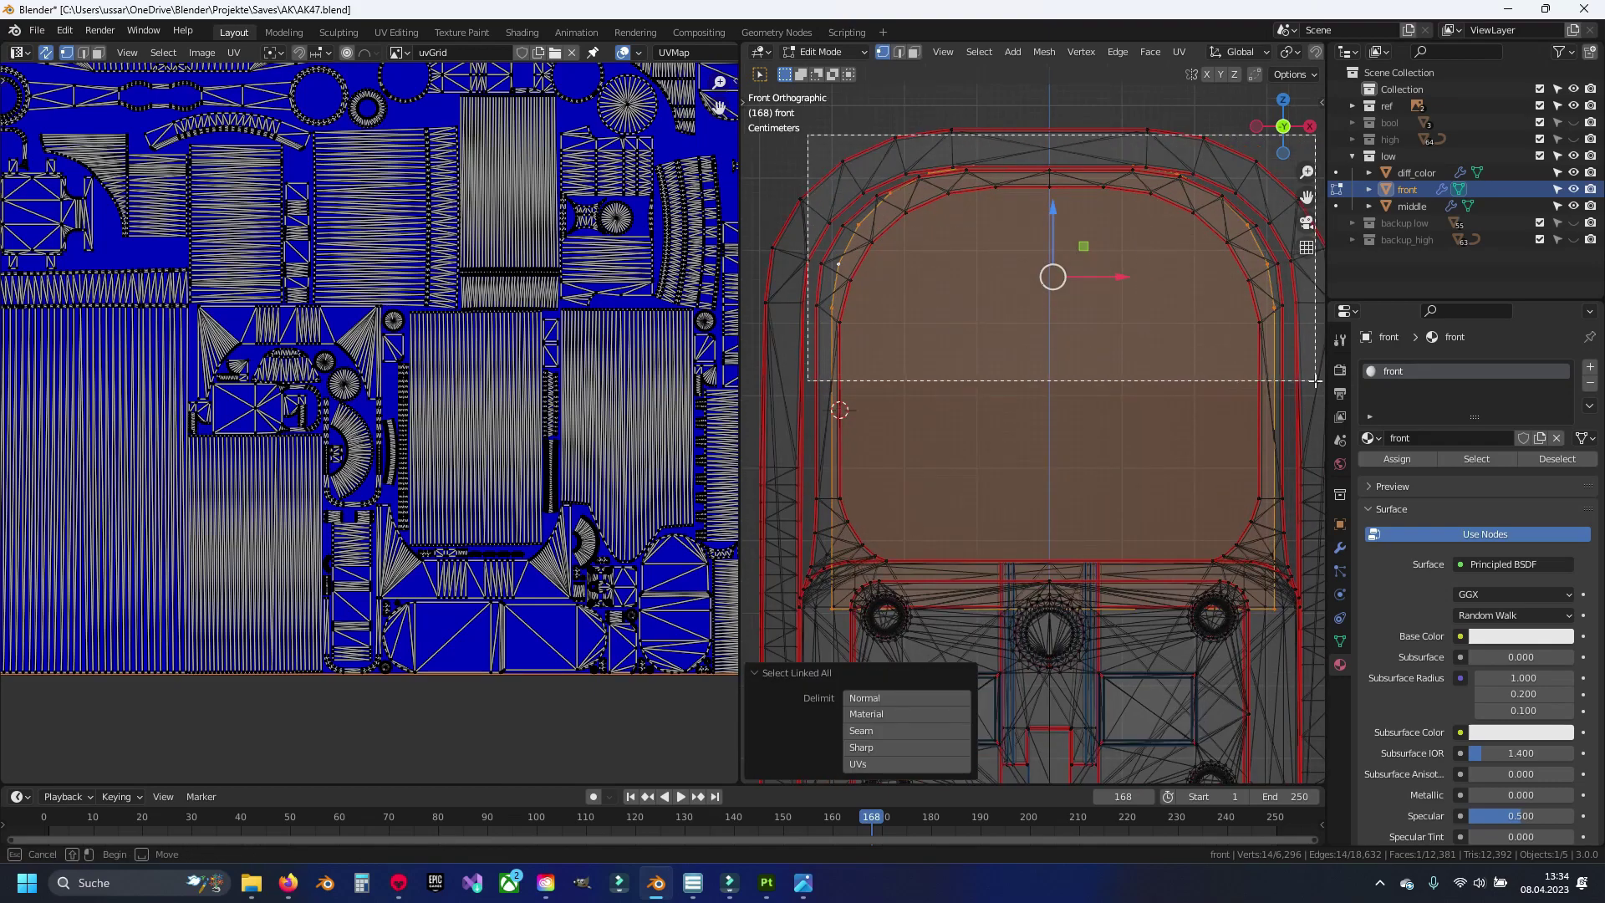
left_click(1264, 378)
key("ctrl+z")
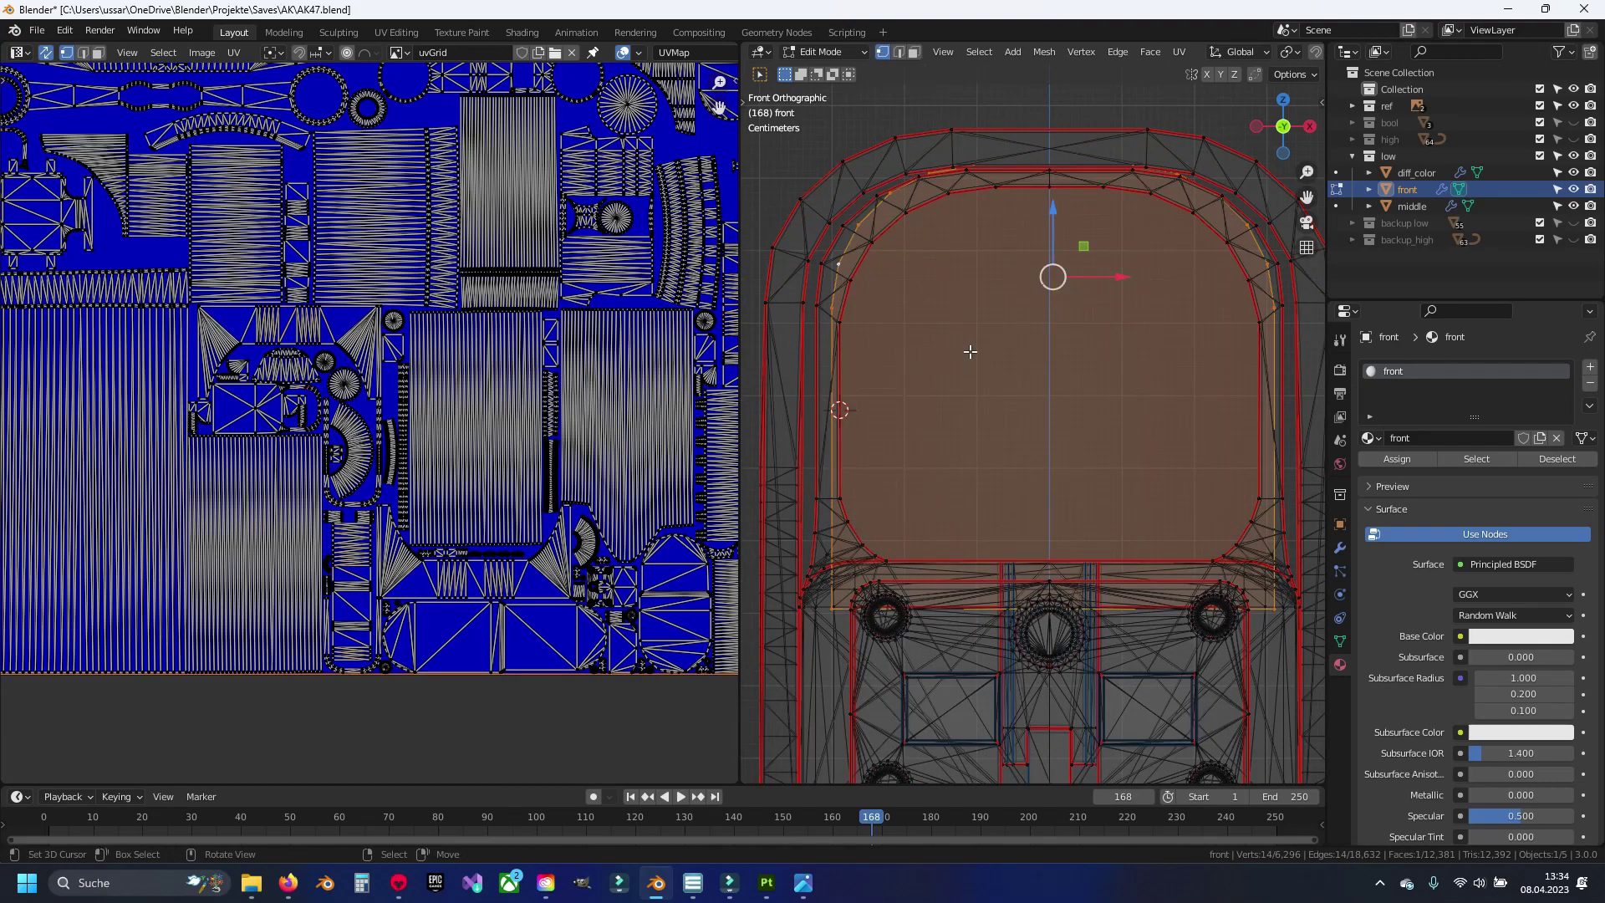
key("p")
left_click(970, 351)
Step: In front.001, lower the pane's top edge and raise its bottom edge to fit
key("Tab")
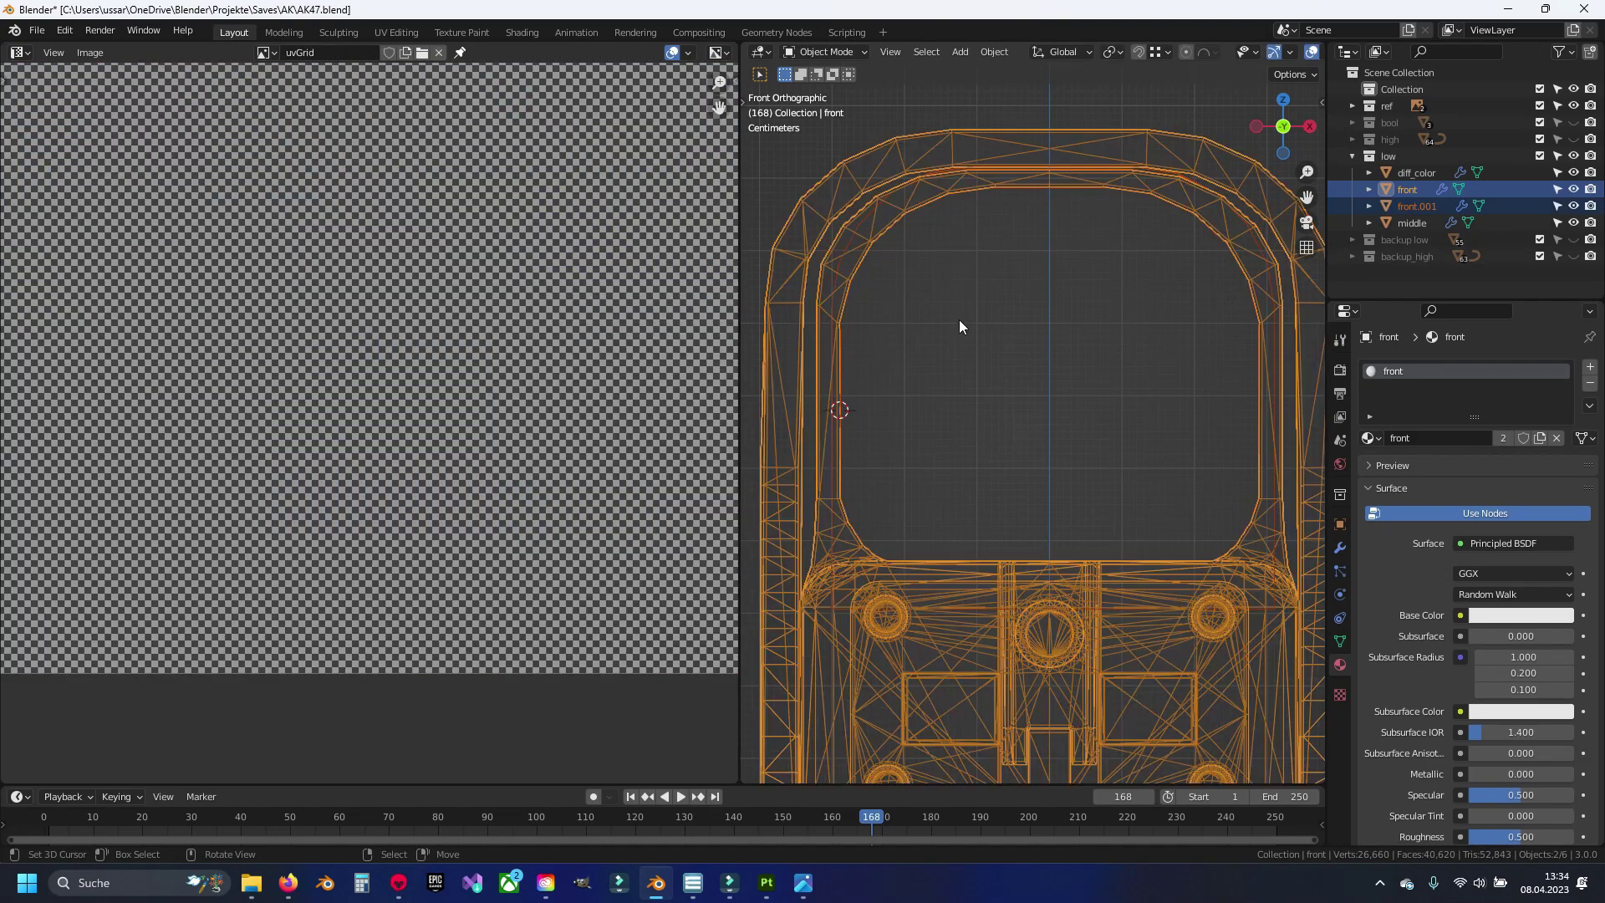
left_click(845, 249)
key("Tab")
left_click_drag(798, 125, 1317, 378)
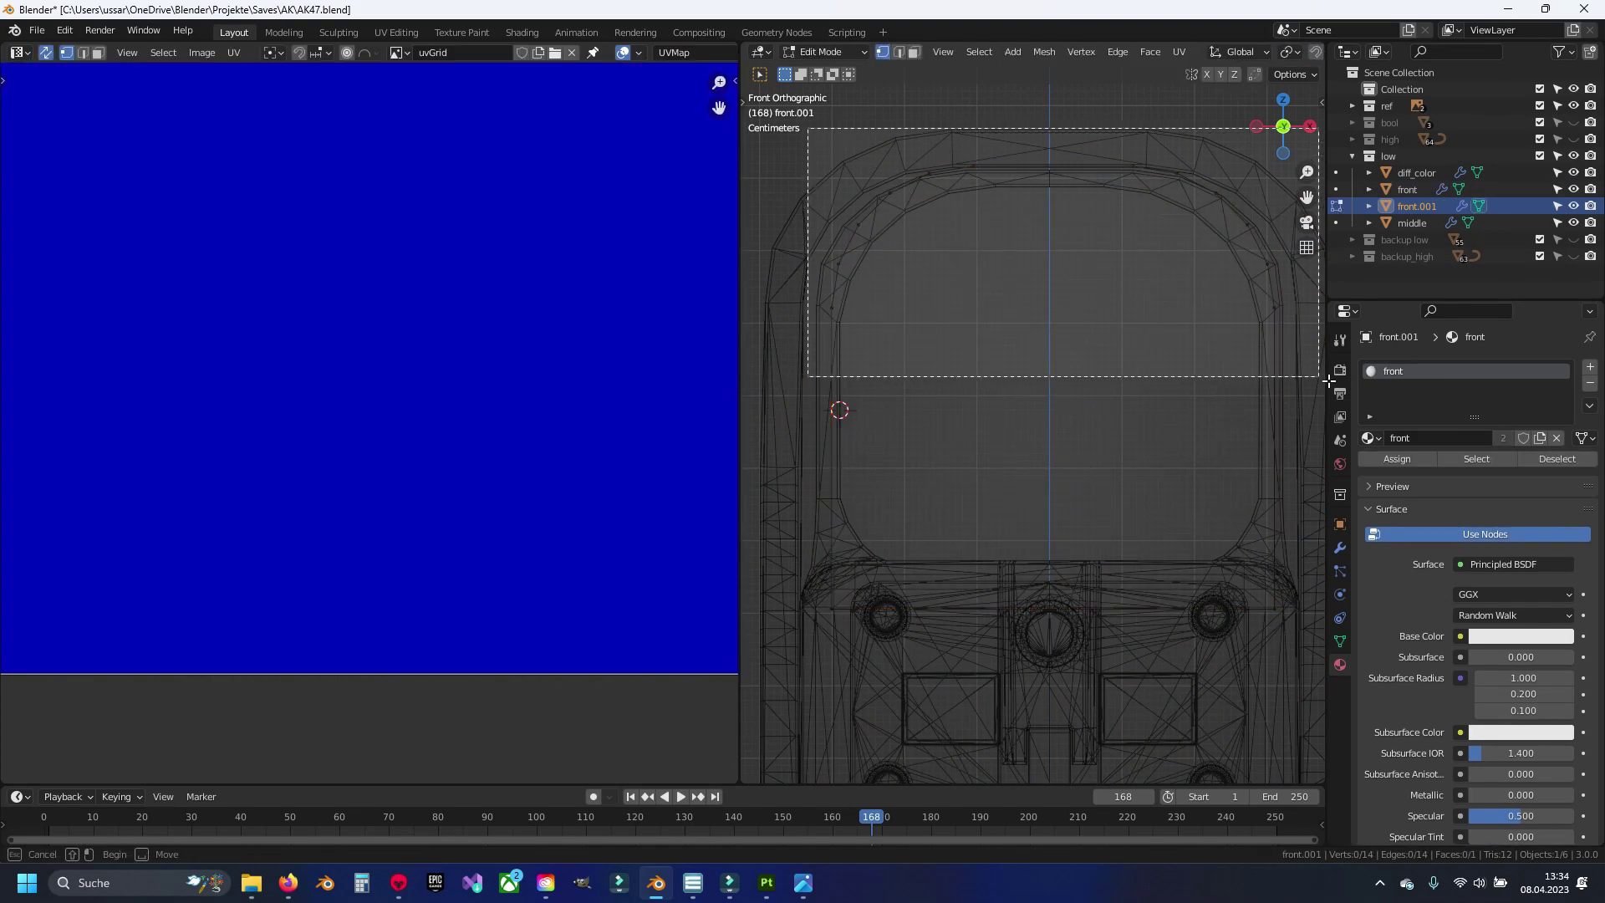
left_click_drag(1053, 157, 1052, 168)
middle_click_drag(1015, 412, 1015, 336, "shift")
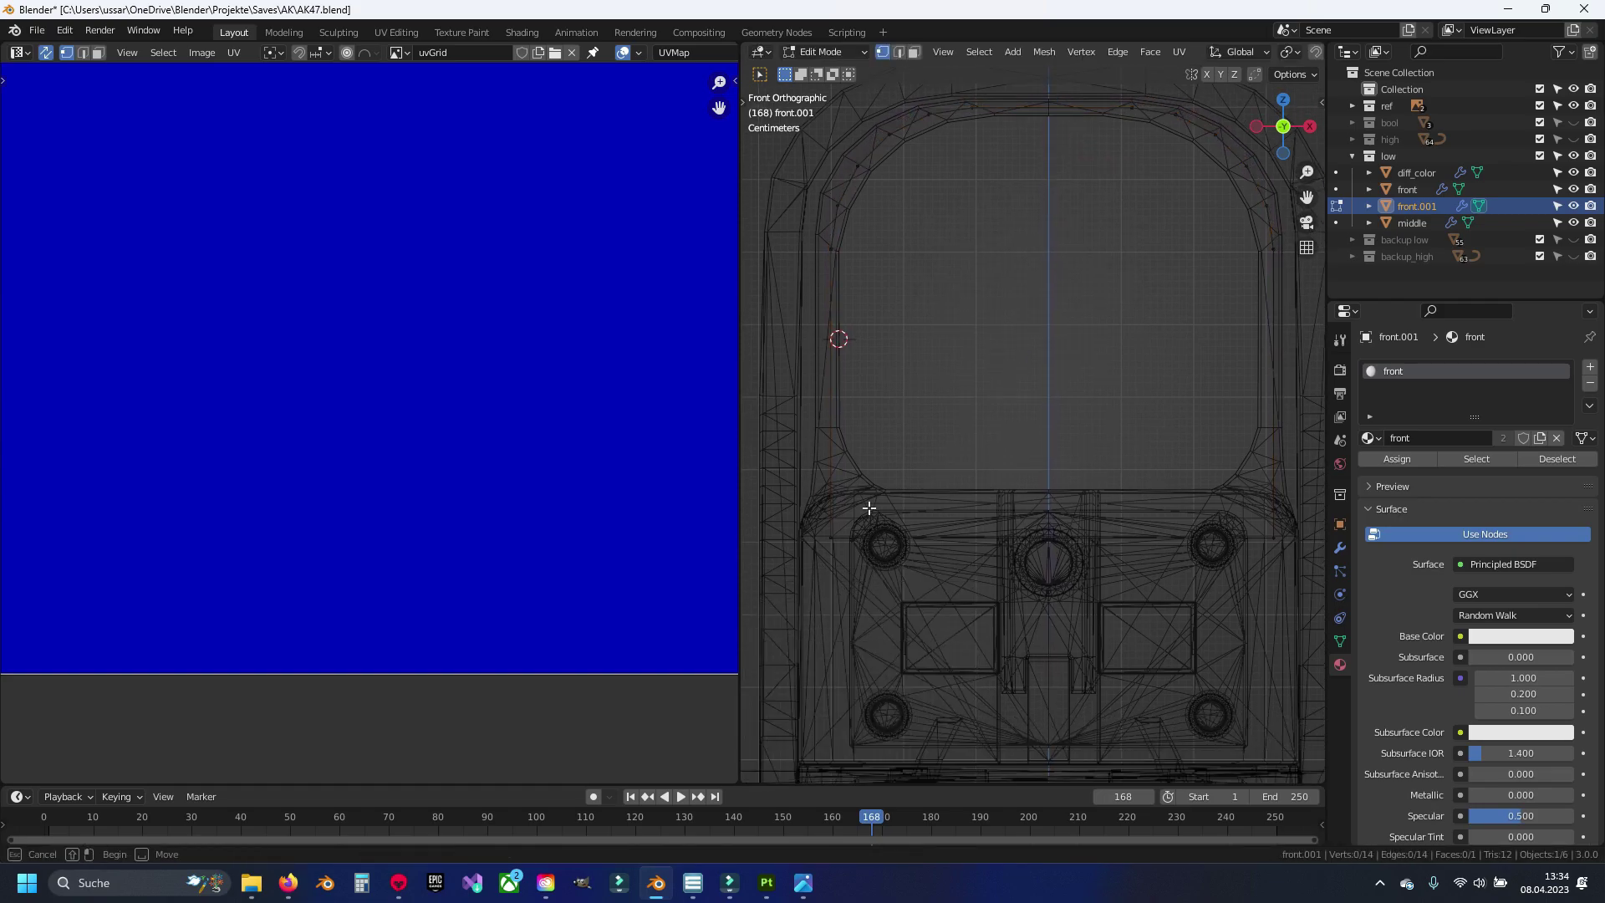
left_click_drag(805, 474, 1283, 610)
left_click_drag(1048, 473, 1047, 438)
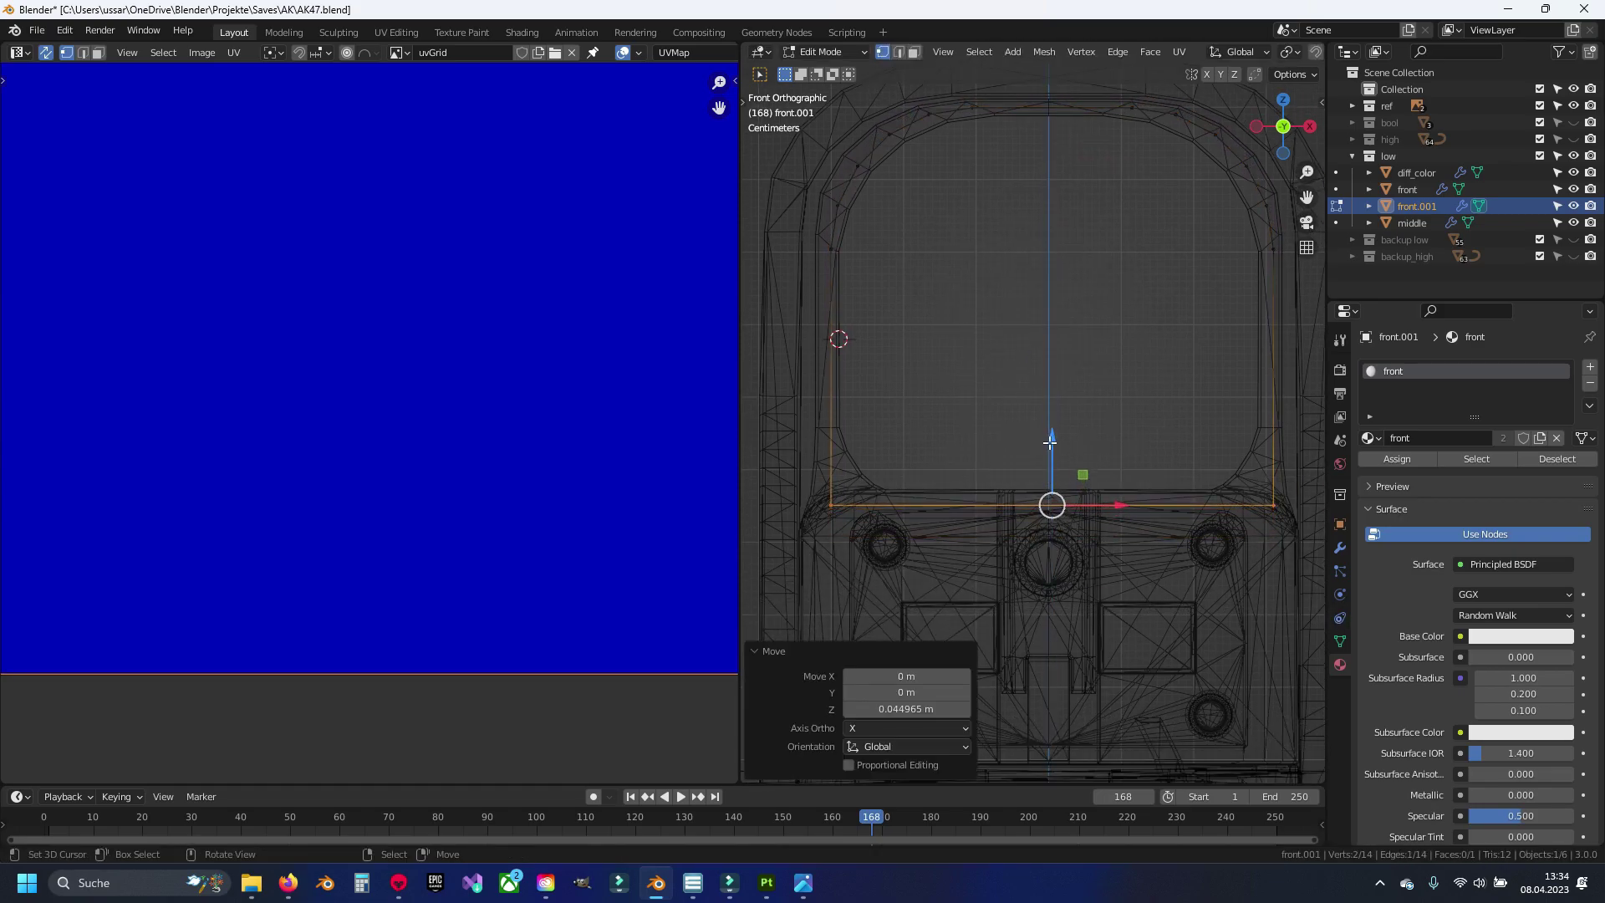
Step: Reposition the pane and extrude it back along Y for thickness
key("shift+z")
mouse_move(1047, 437)
middle_mouse_down()
mouse_move(972, 451)
mouse_move(1047, 486)
middle_mouse_up()
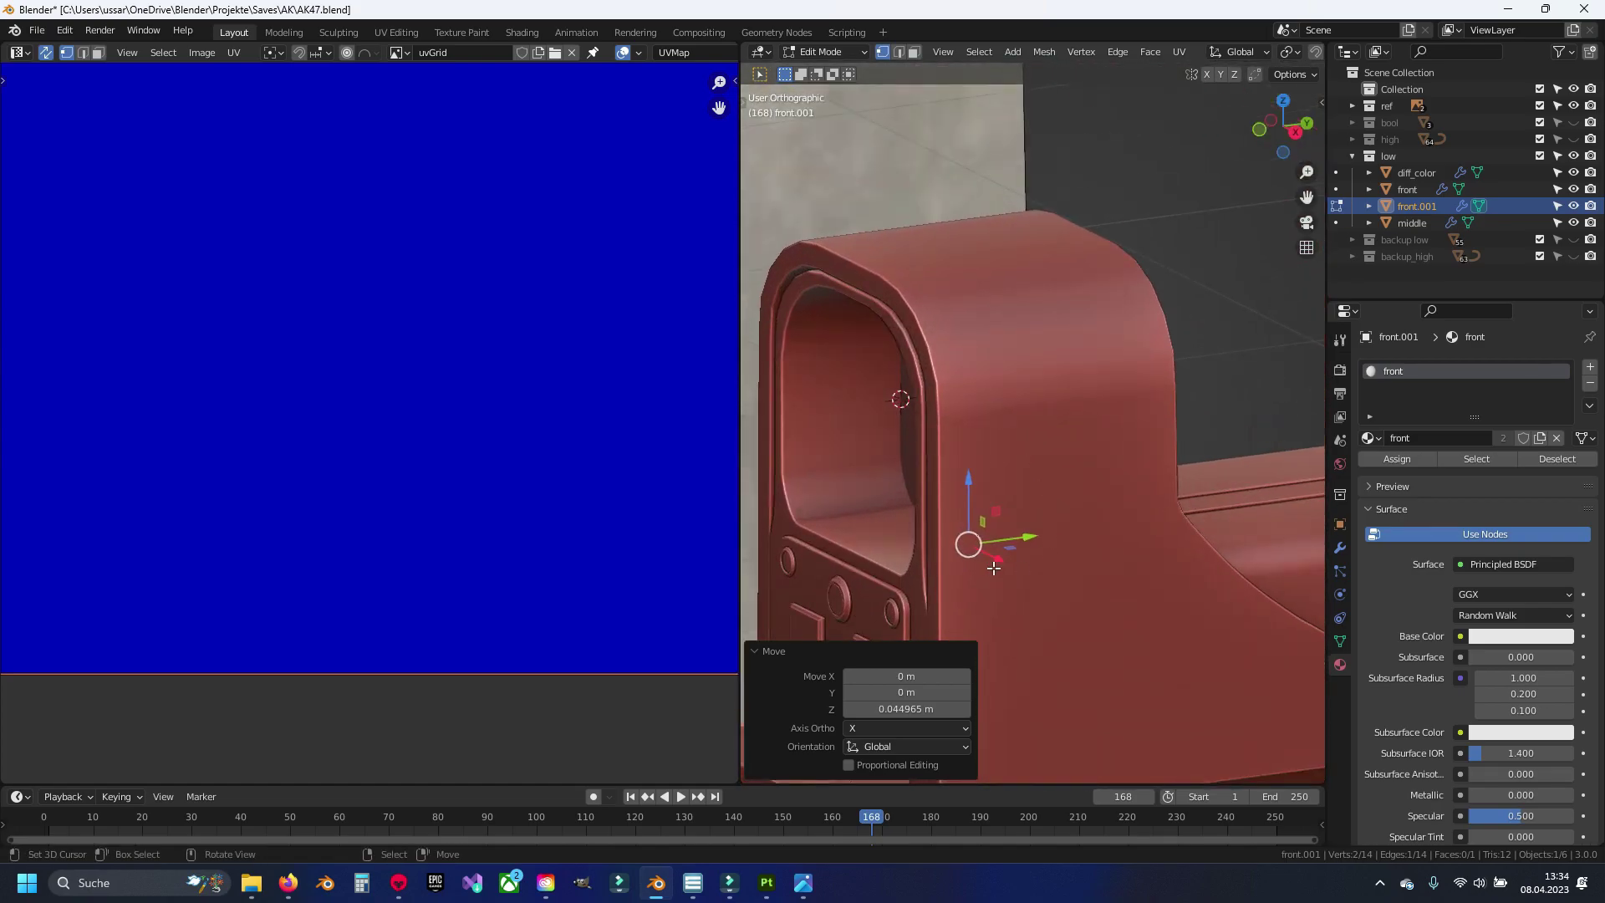
key("ctrl+l")
middle_click_drag(993, 565, 1155, 232, "shift")
key("g")
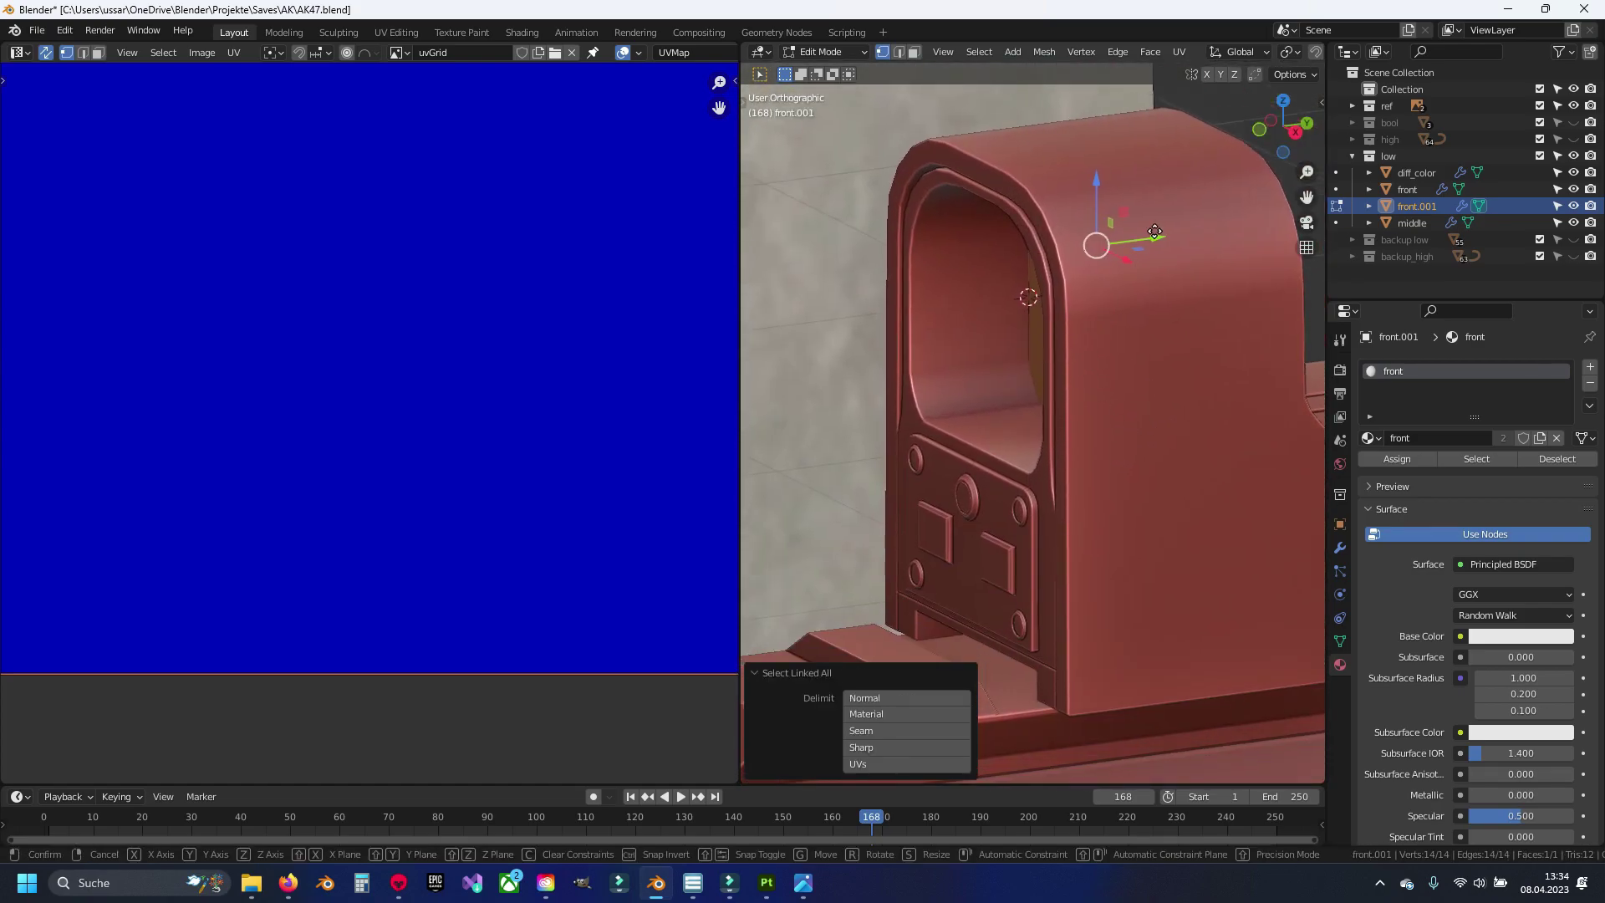
left_click(1073, 252)
key("e")
right_click(1073, 251)
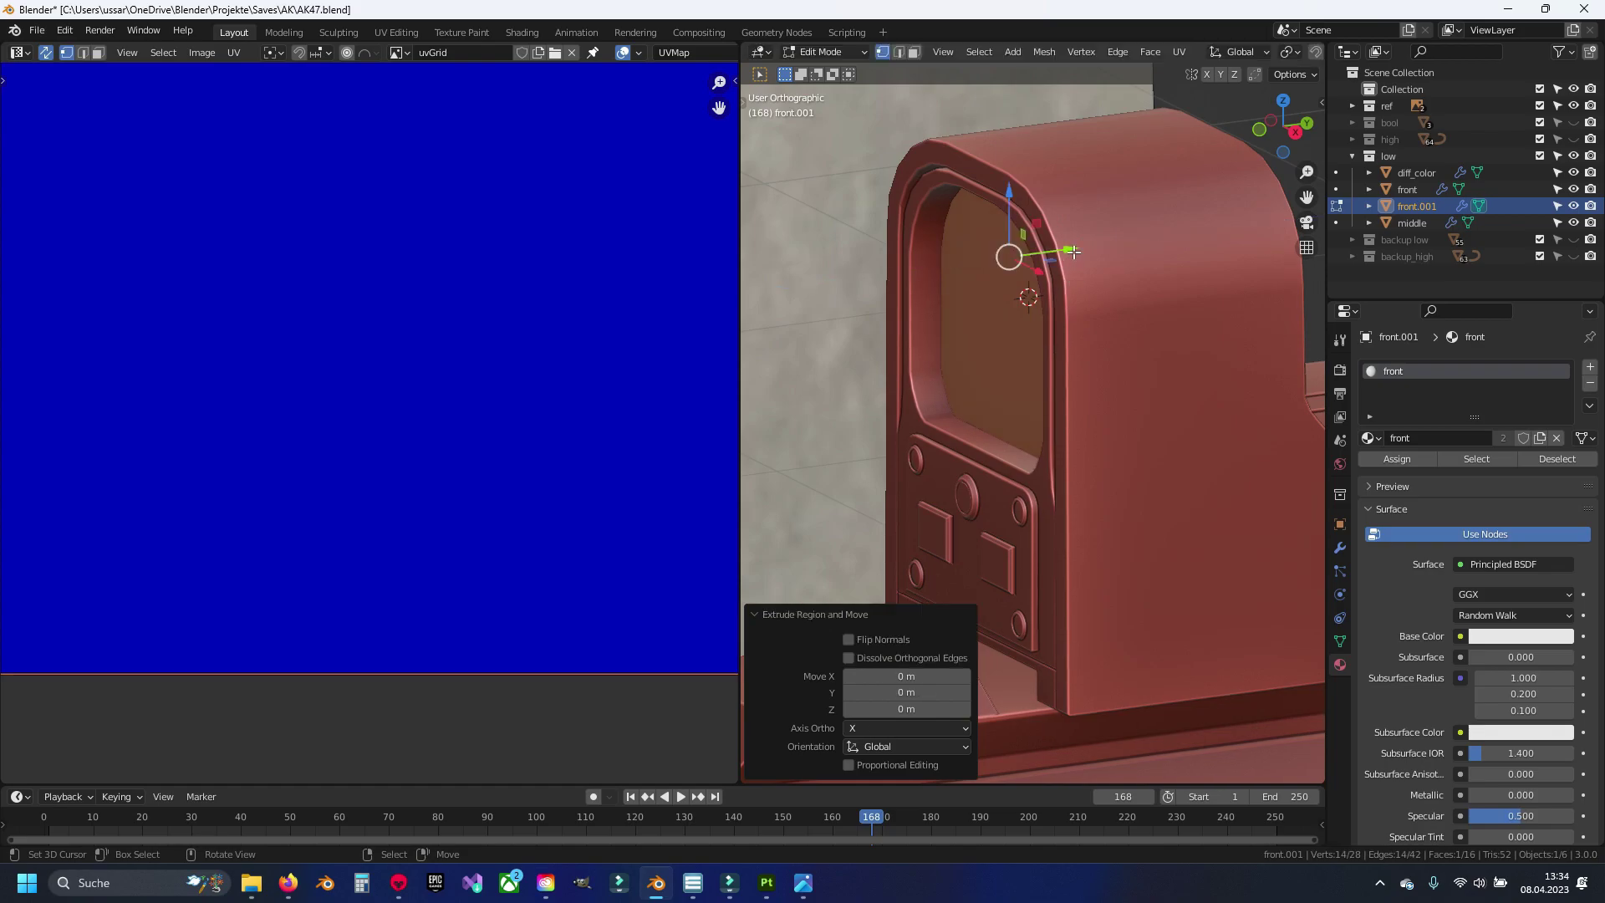
left_click_drag(1073, 252, 1087, 247)
Step: Slide the thickened pane along Y into the window and check face orientation
mouse_move(1087, 248)
middle_mouse_down()
mouse_move(955, 407)
mouse_move(1036, 406)
middle_mouse_up()
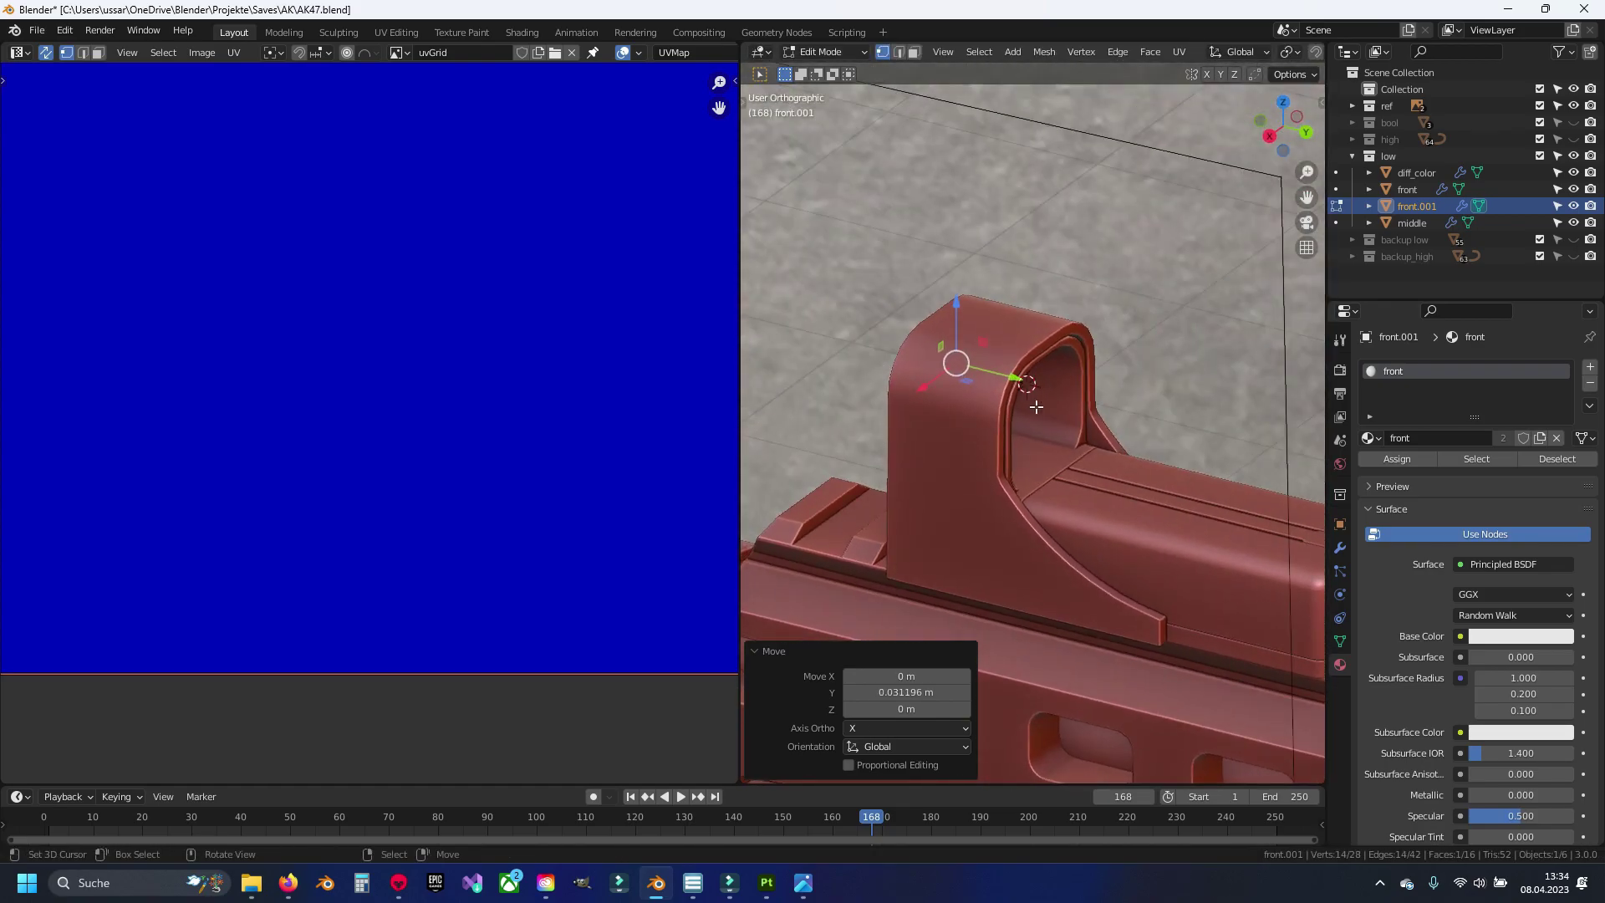
key("ctrl+l")
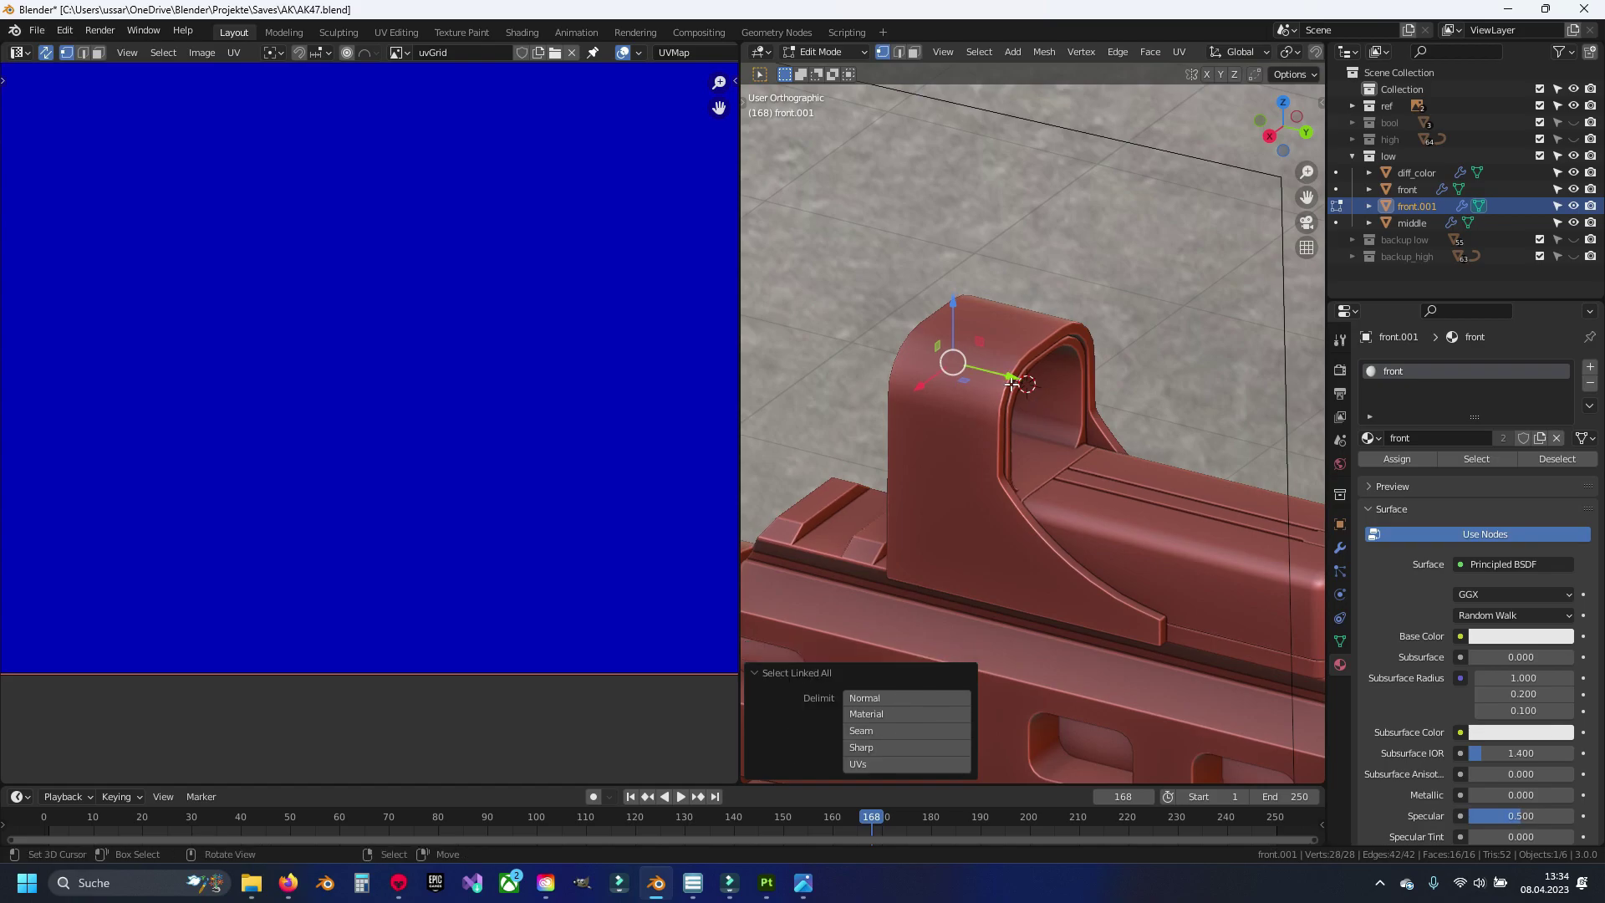
middle_click_drag(1013, 382, 1016, 361)
left_click_drag(1016, 361, 1043, 352)
mouse_move(1043, 353)
middle_mouse_down()
mouse_move(917, 365)
mouse_move(1058, 416)
middle_mouse_up()
scroll(1065, 405, "up", 3)
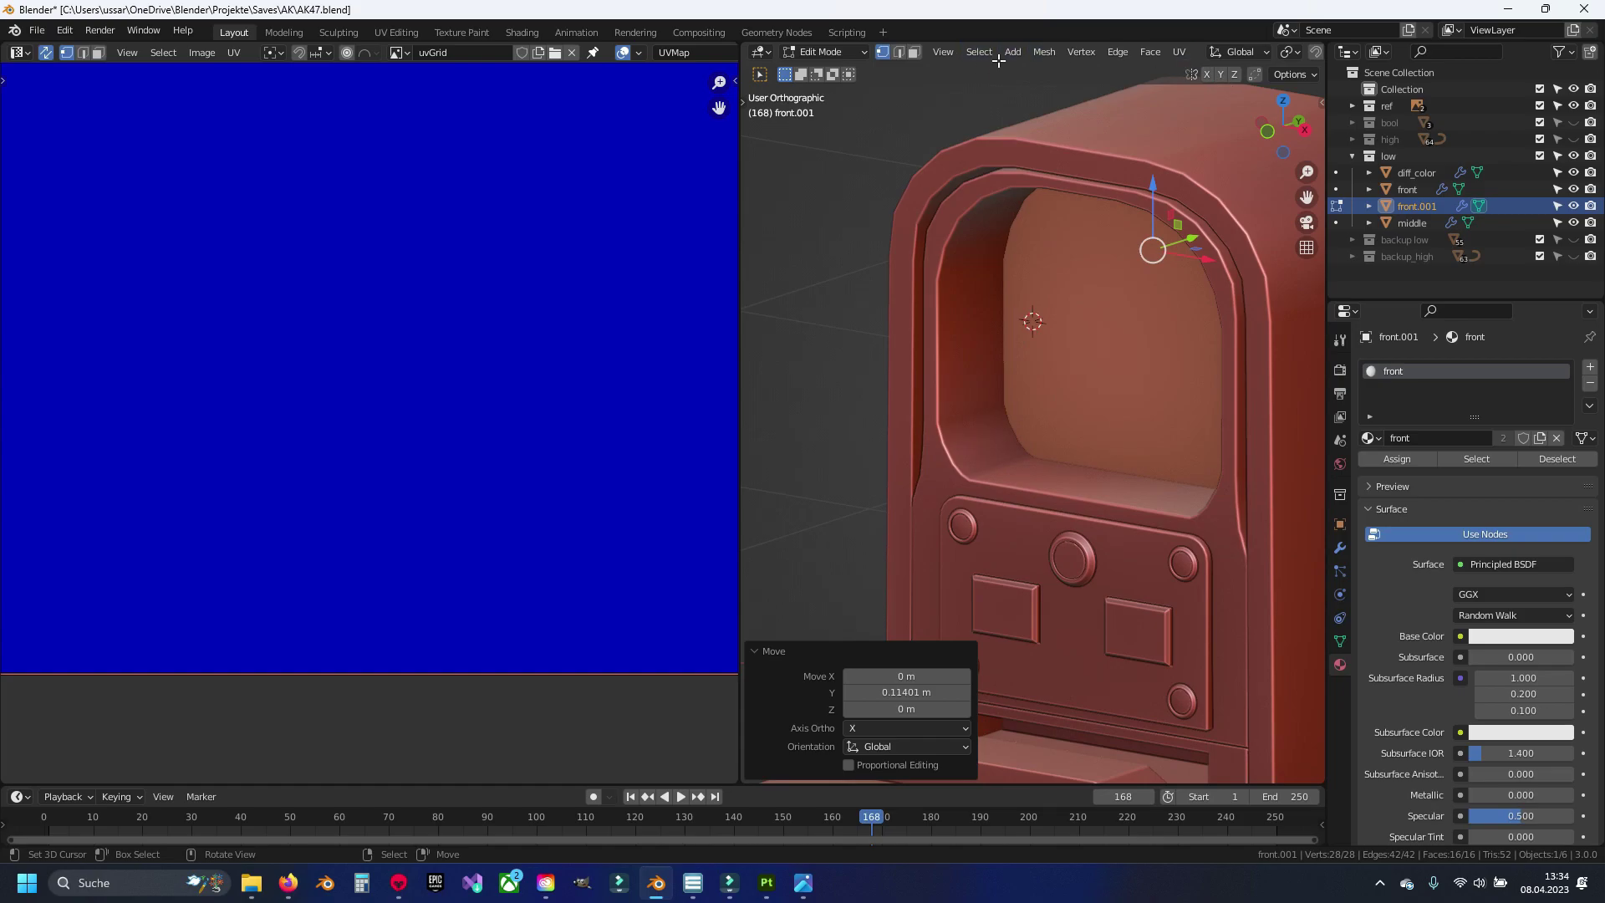
scroll(1086, 47, "down", 3)
scroll(1100, 44, "down", 3)
left_click(1205, 51)
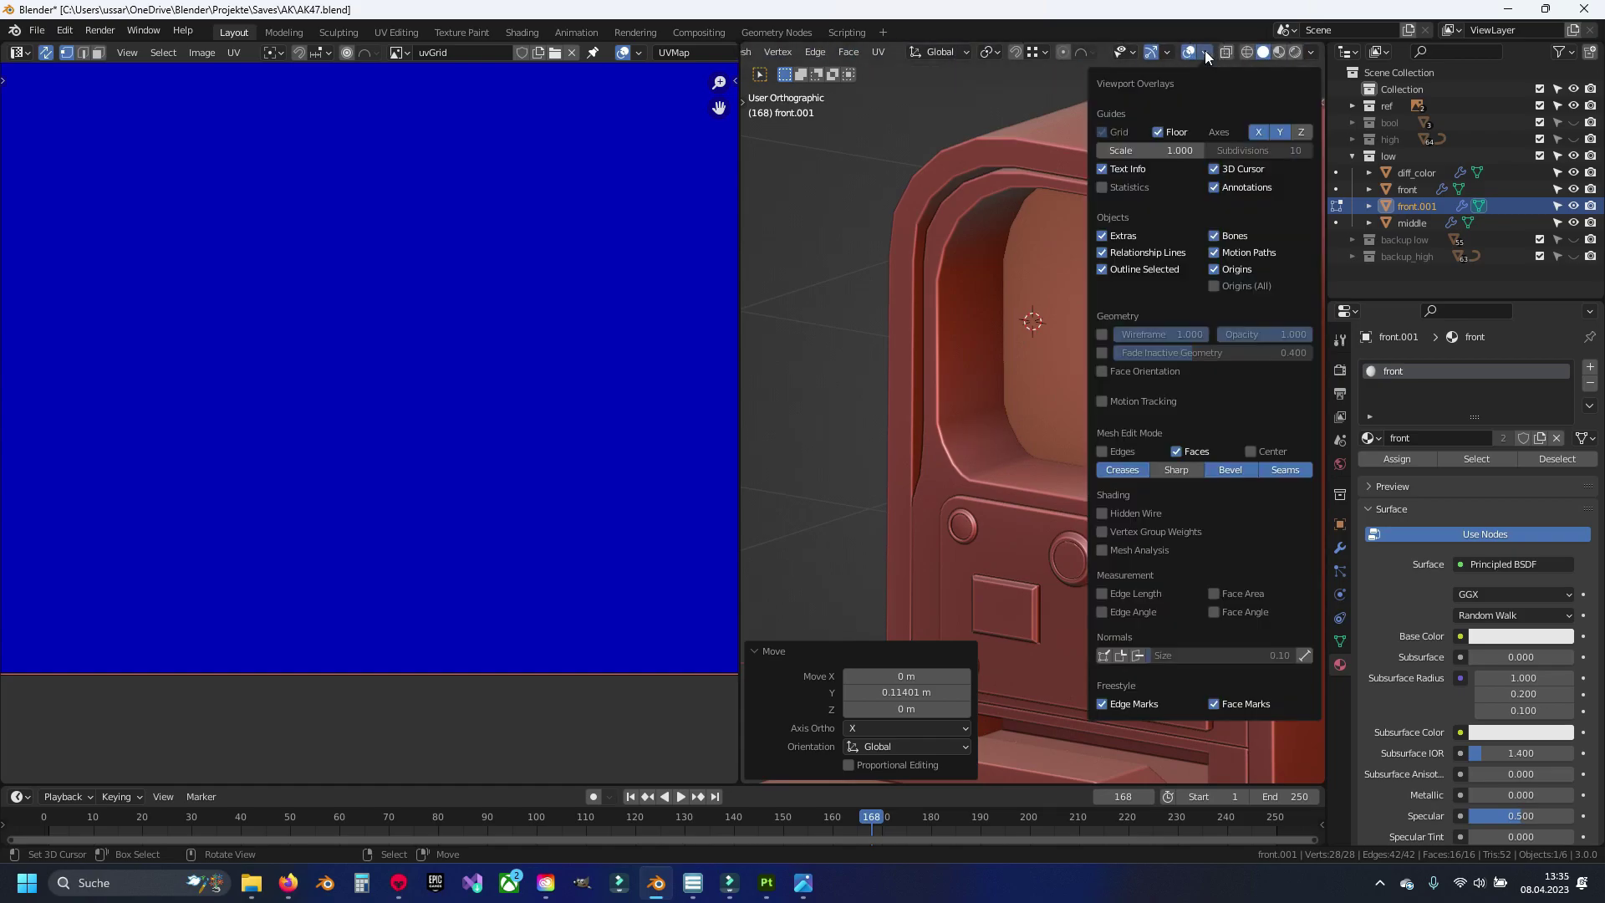
left_click(1128, 374)
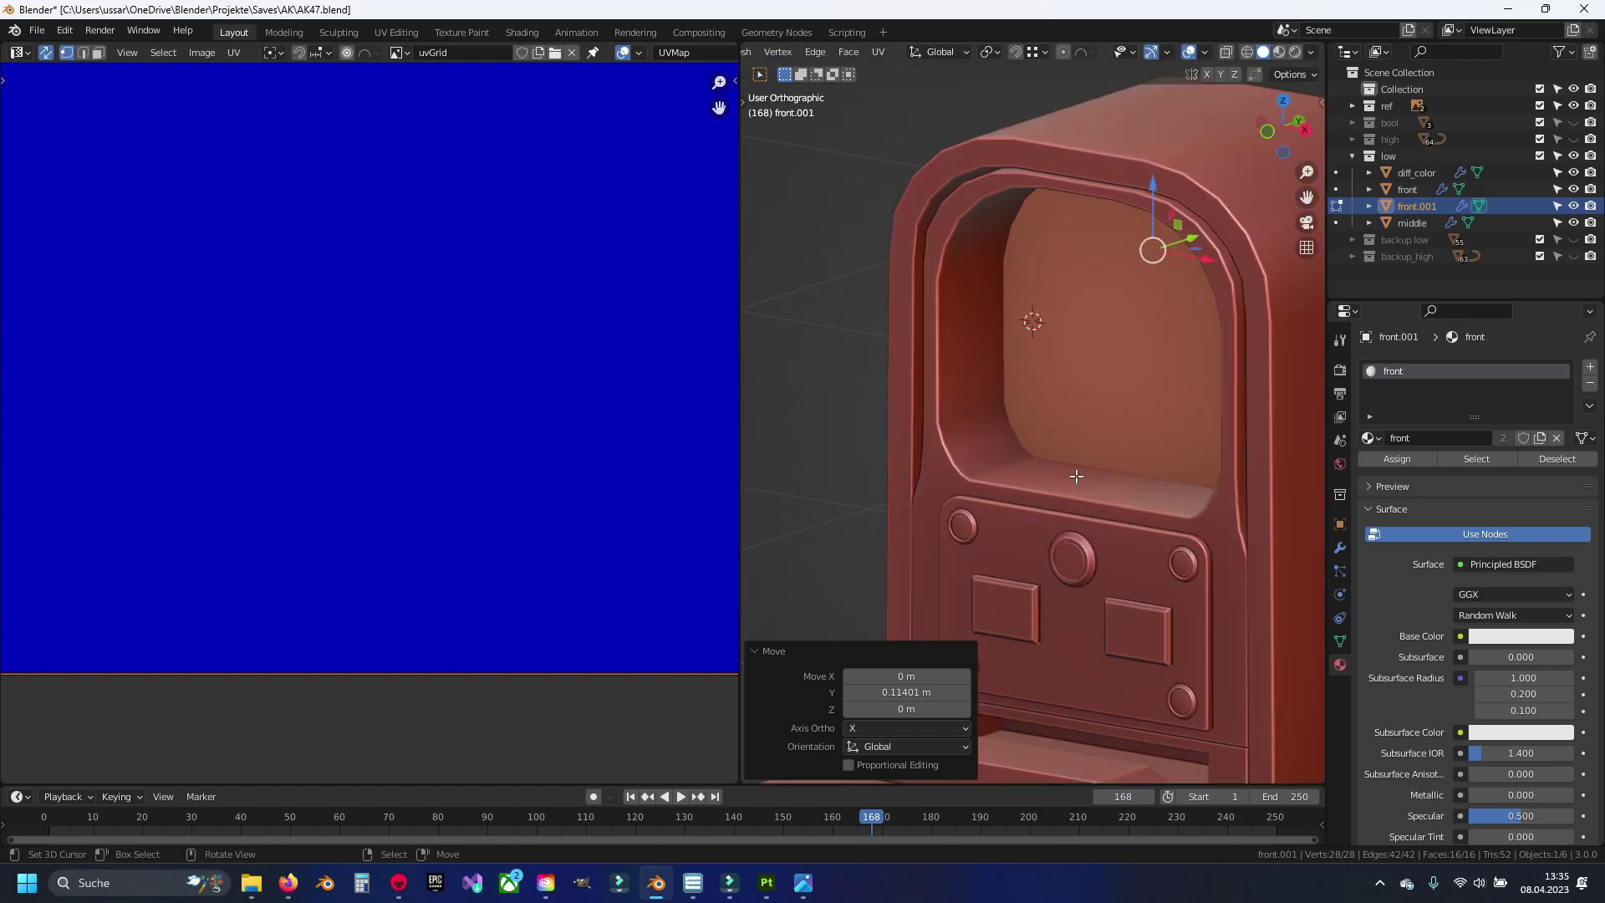
Step: Run the 'ed' search command, then reselect front.001 and save AK47.blend
key("F3")
type("ed")
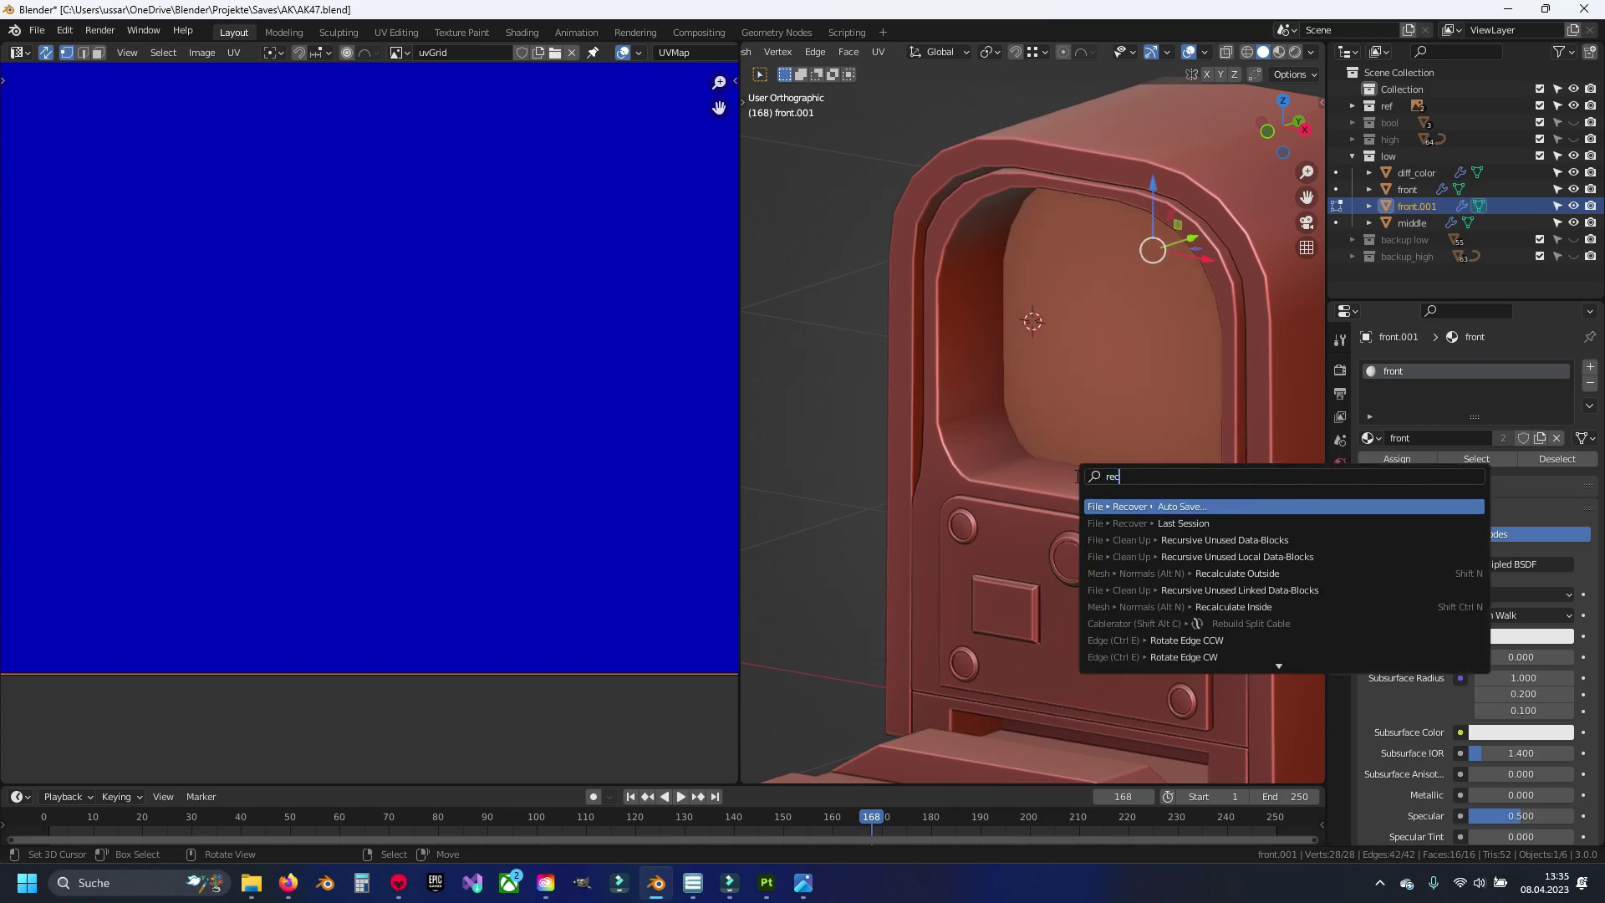
key("Return")
scroll(1051, 469, "down", 5)
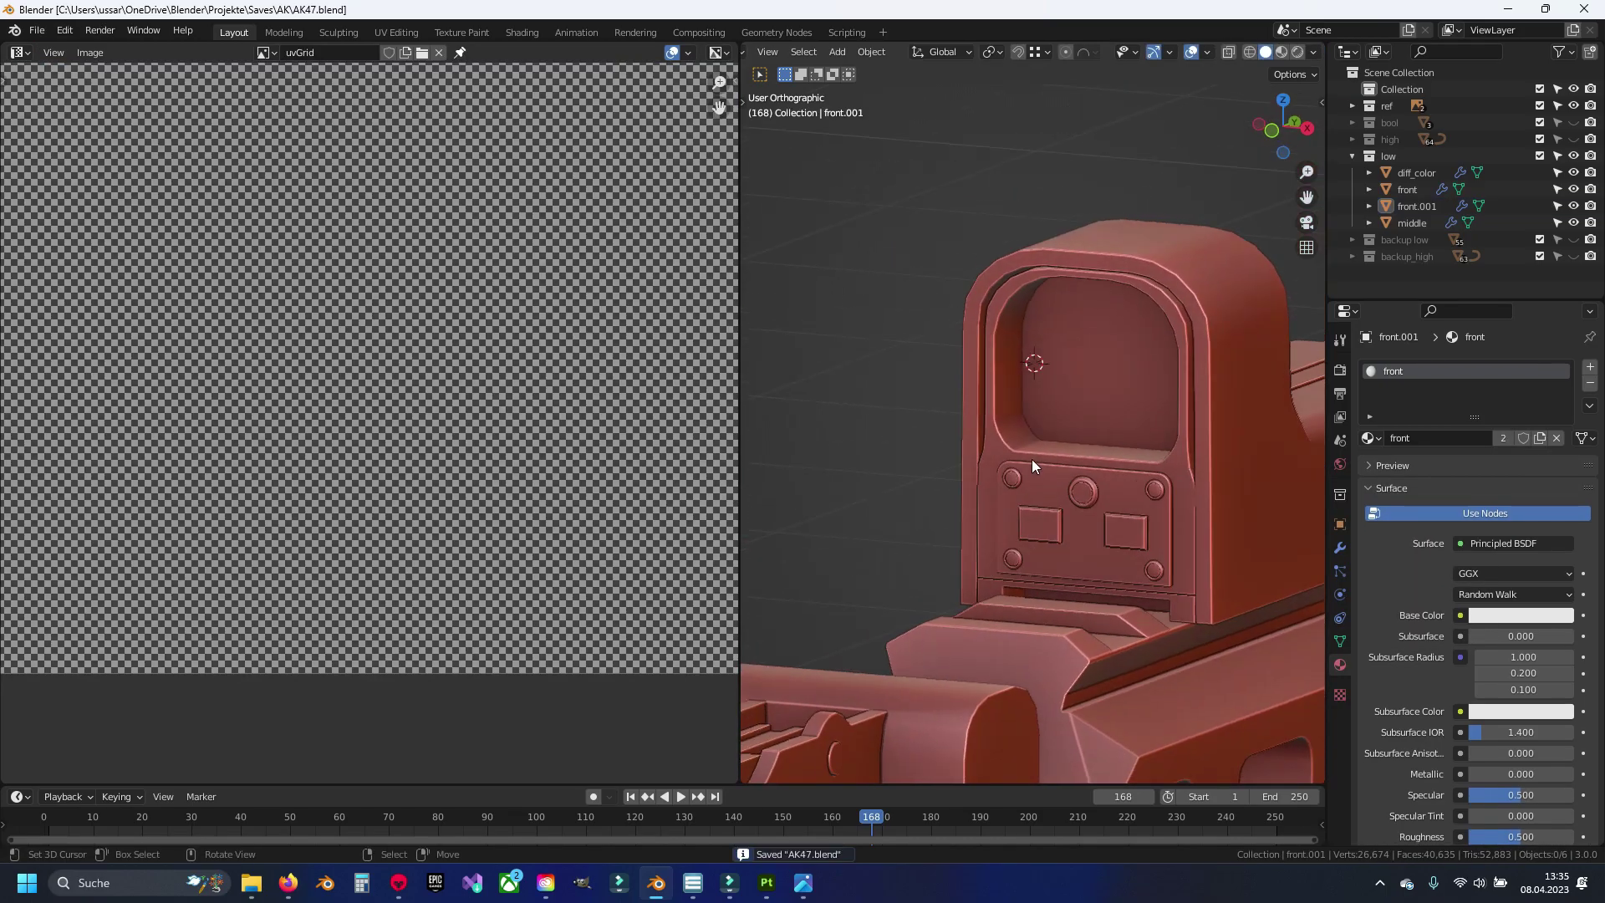
left_click(934, 420)
key("Tab")
key("ctrl+s")
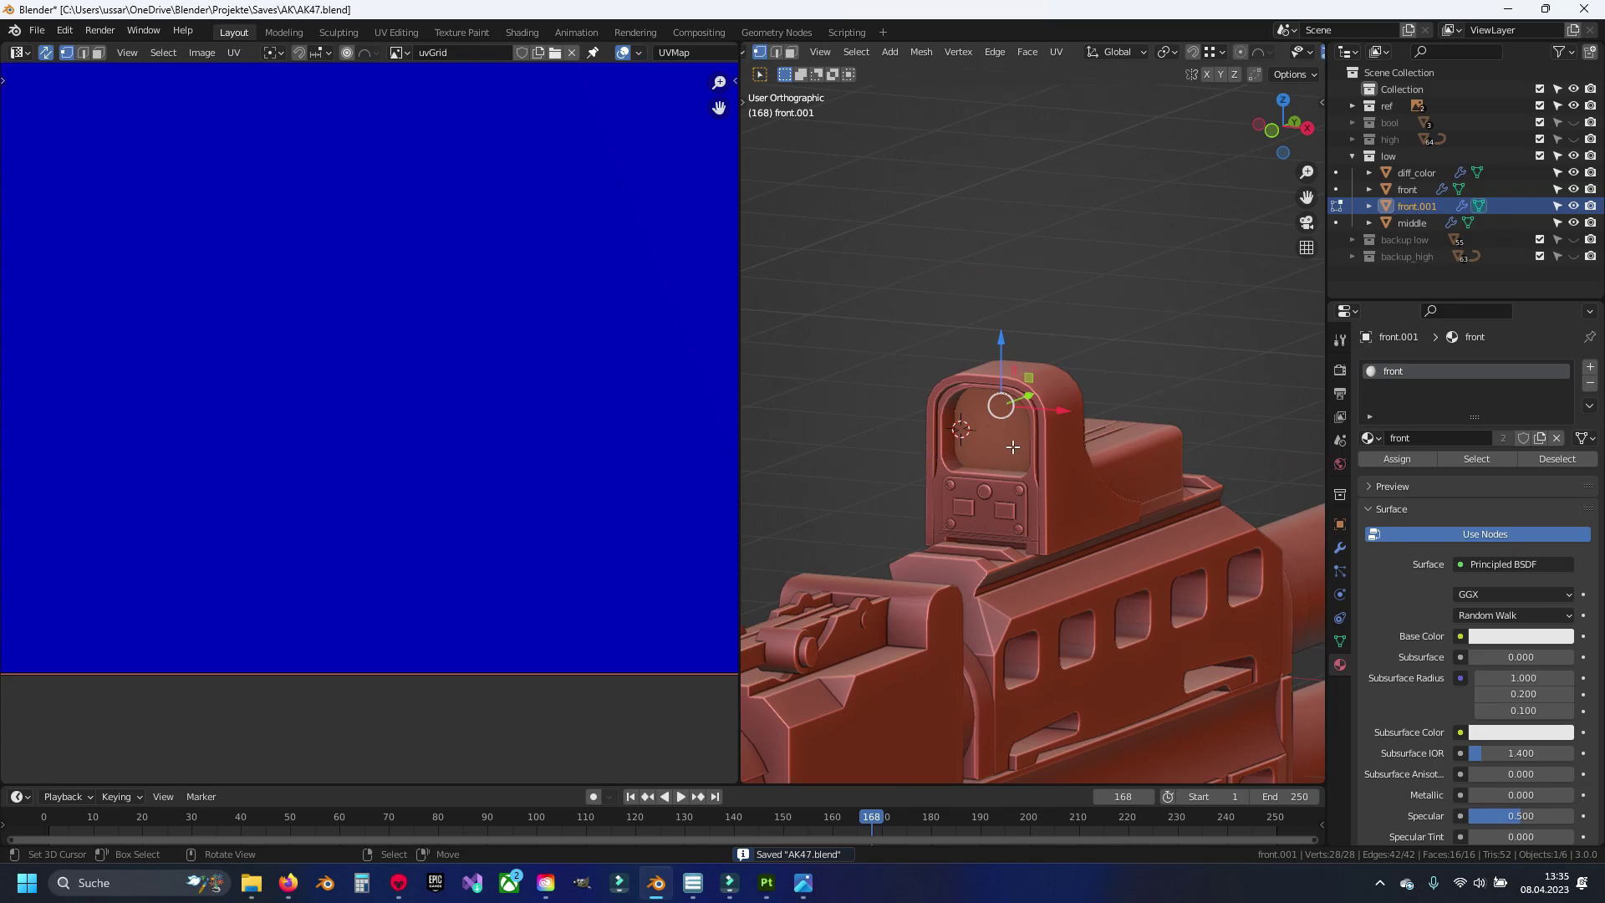
Step: Isolate the pane by hiding the rest and select its edges in edge mode
key("Tab")
left_click(1071, 484)
key("h")
left_click(1038, 448)
key("Tab")
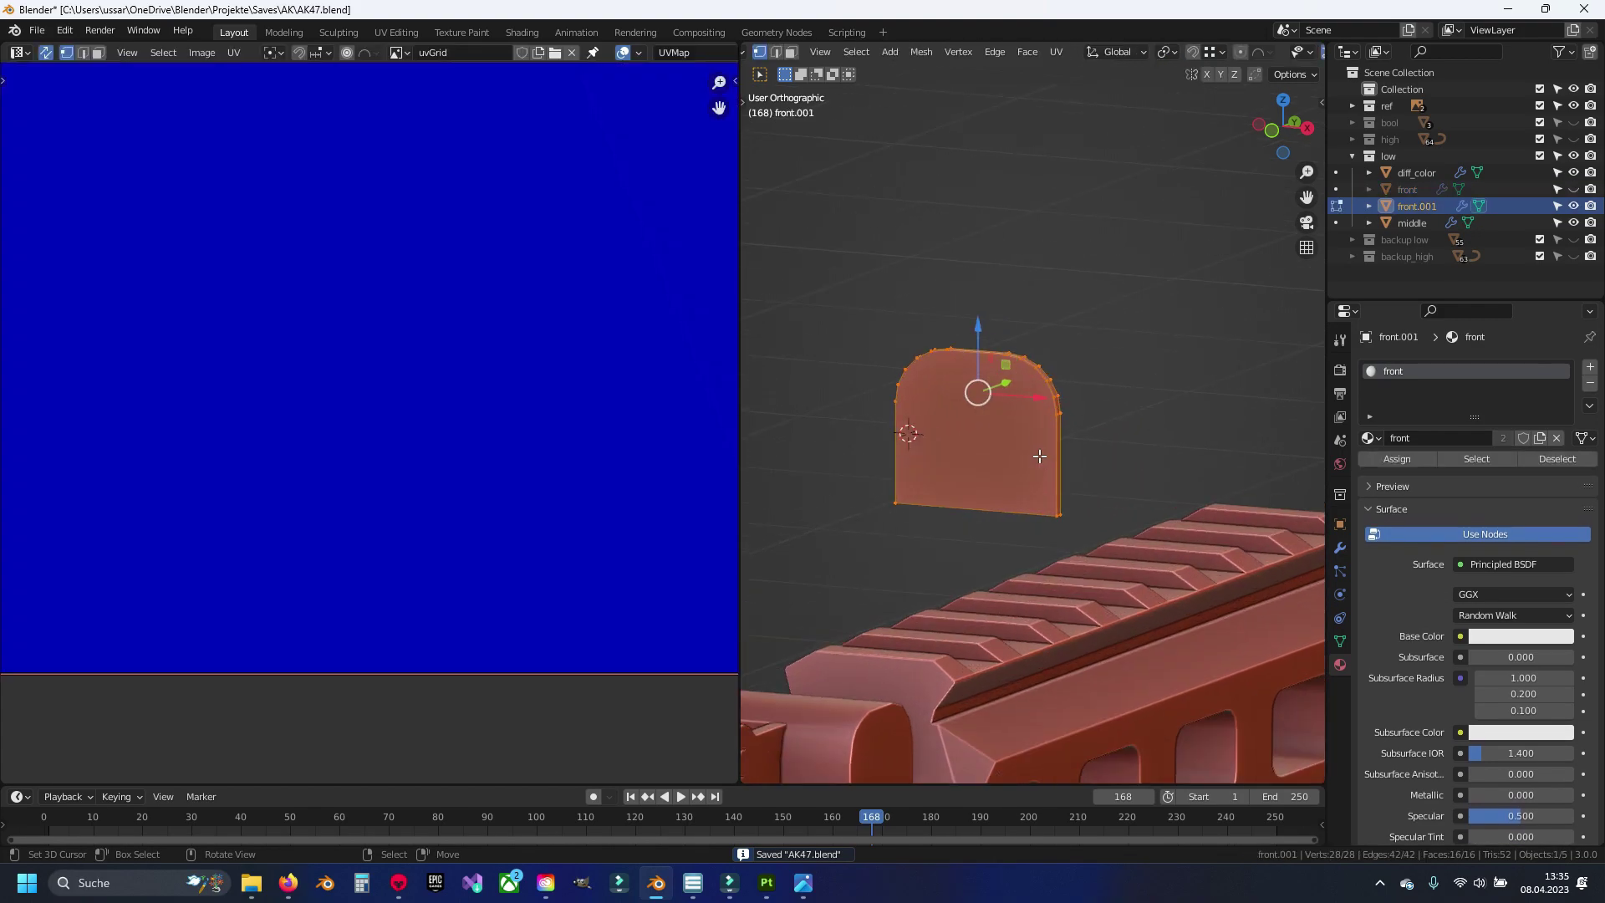
key("2")
middle_click_drag(1021, 444, 1059, 360)
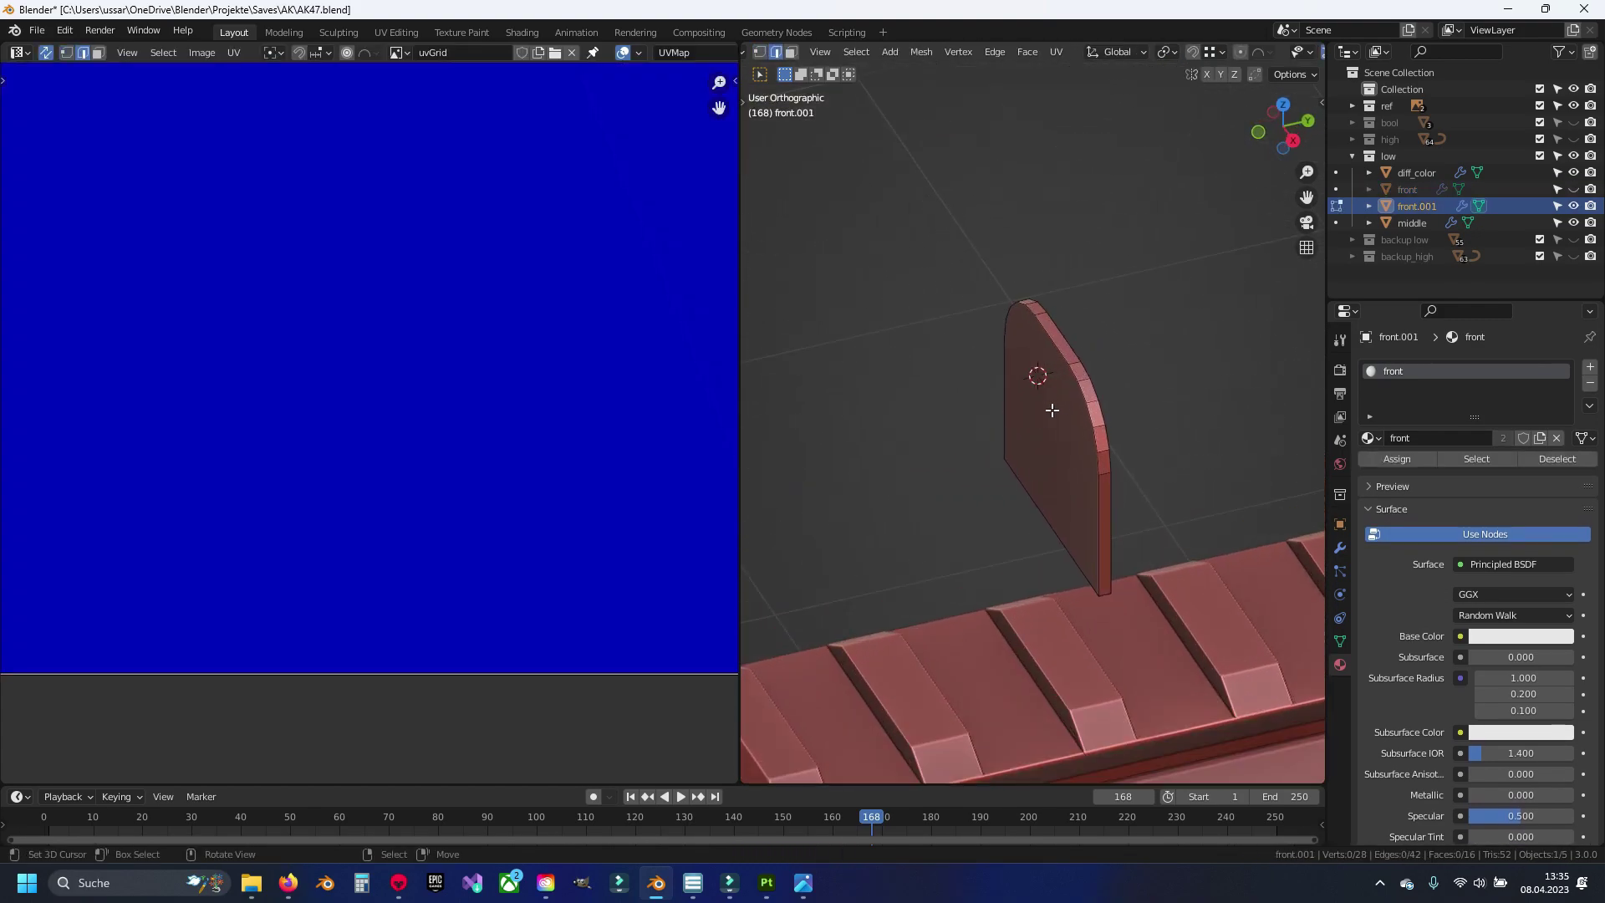
key("a")
key("z")
middle_click_drag(1065, 538, 1015, 531)
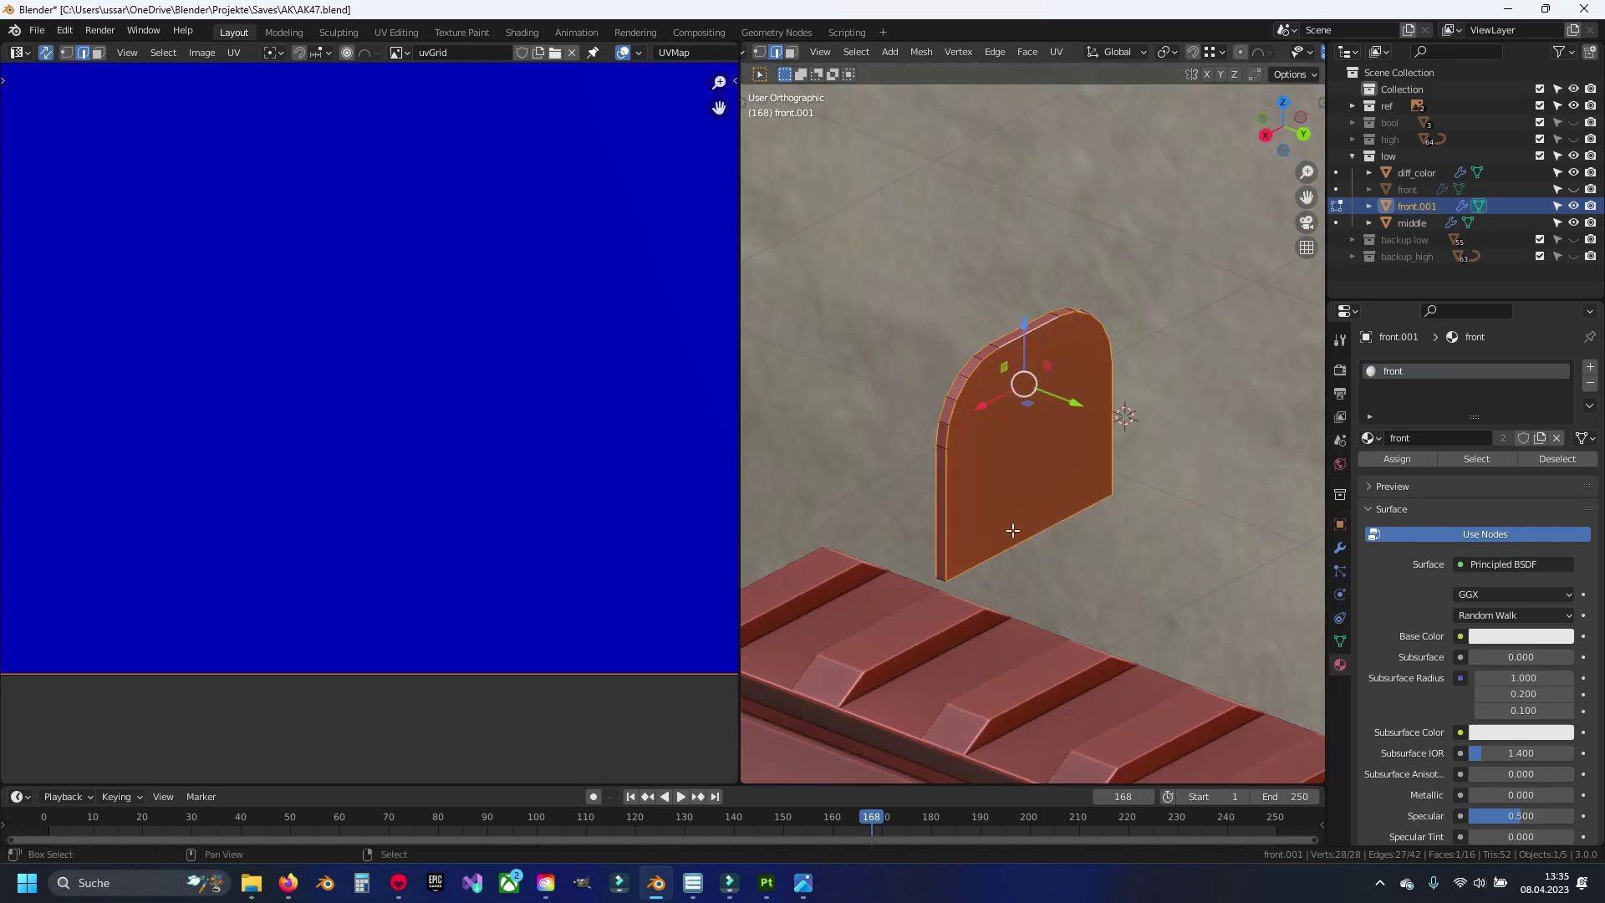
Step: Mark seams on the pane's edges and unwrap it into UV islands
right_click(1118, 537)
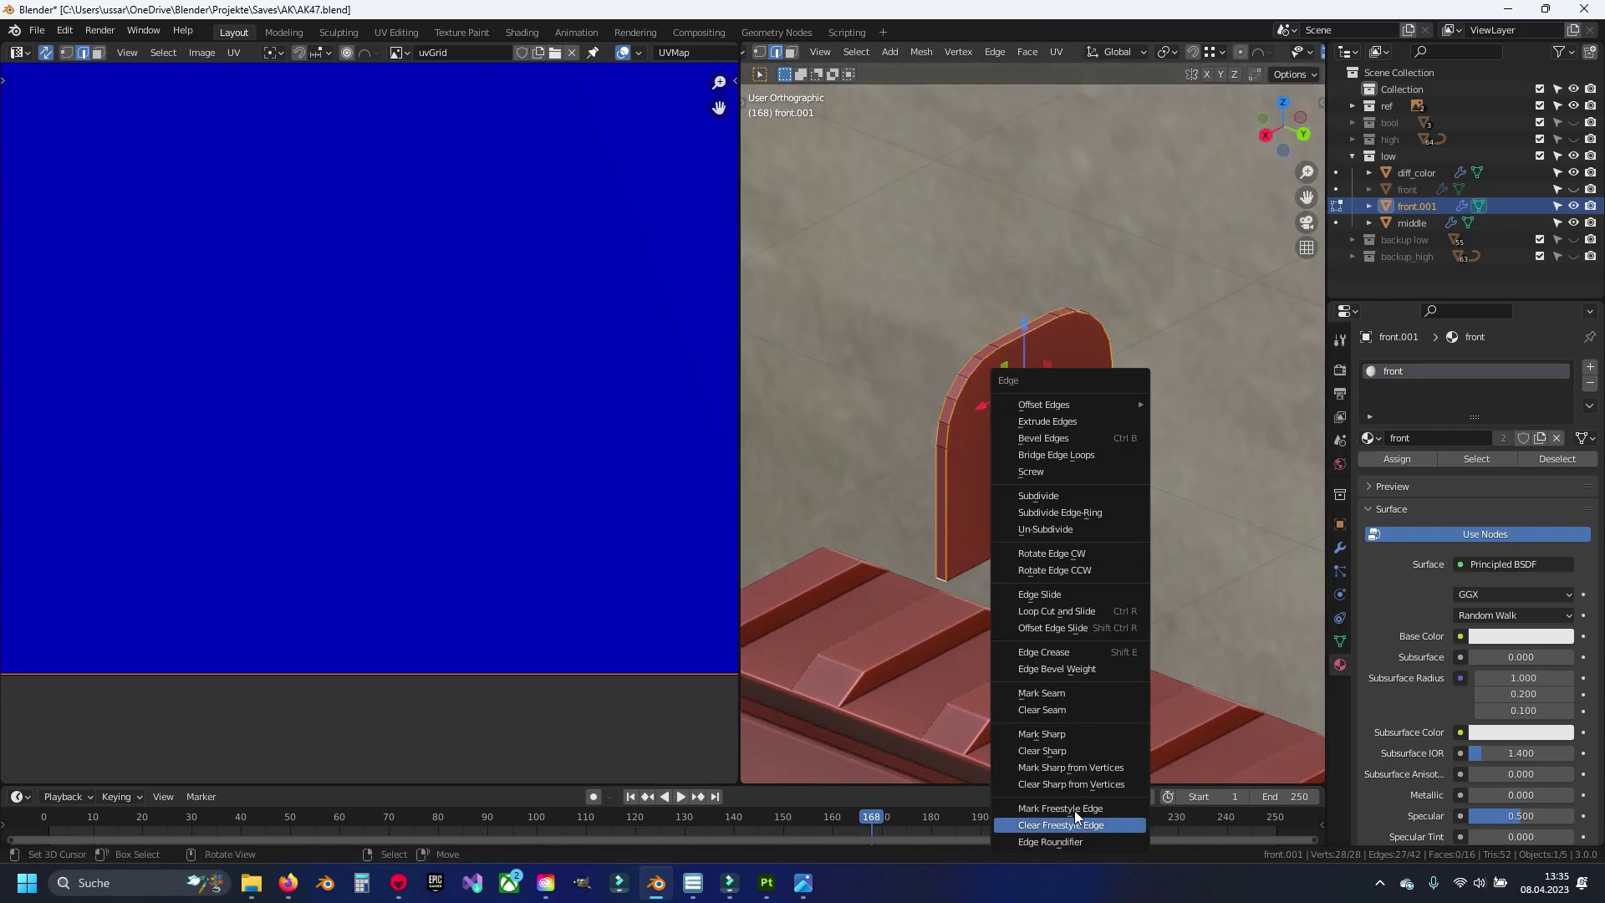
left_click(1067, 693)
key("alt+a")
key("a")
key("u")
left_click(1076, 528)
Step: Reveal the hidden sight parts, return to Object Mode and save
key("alt+a")
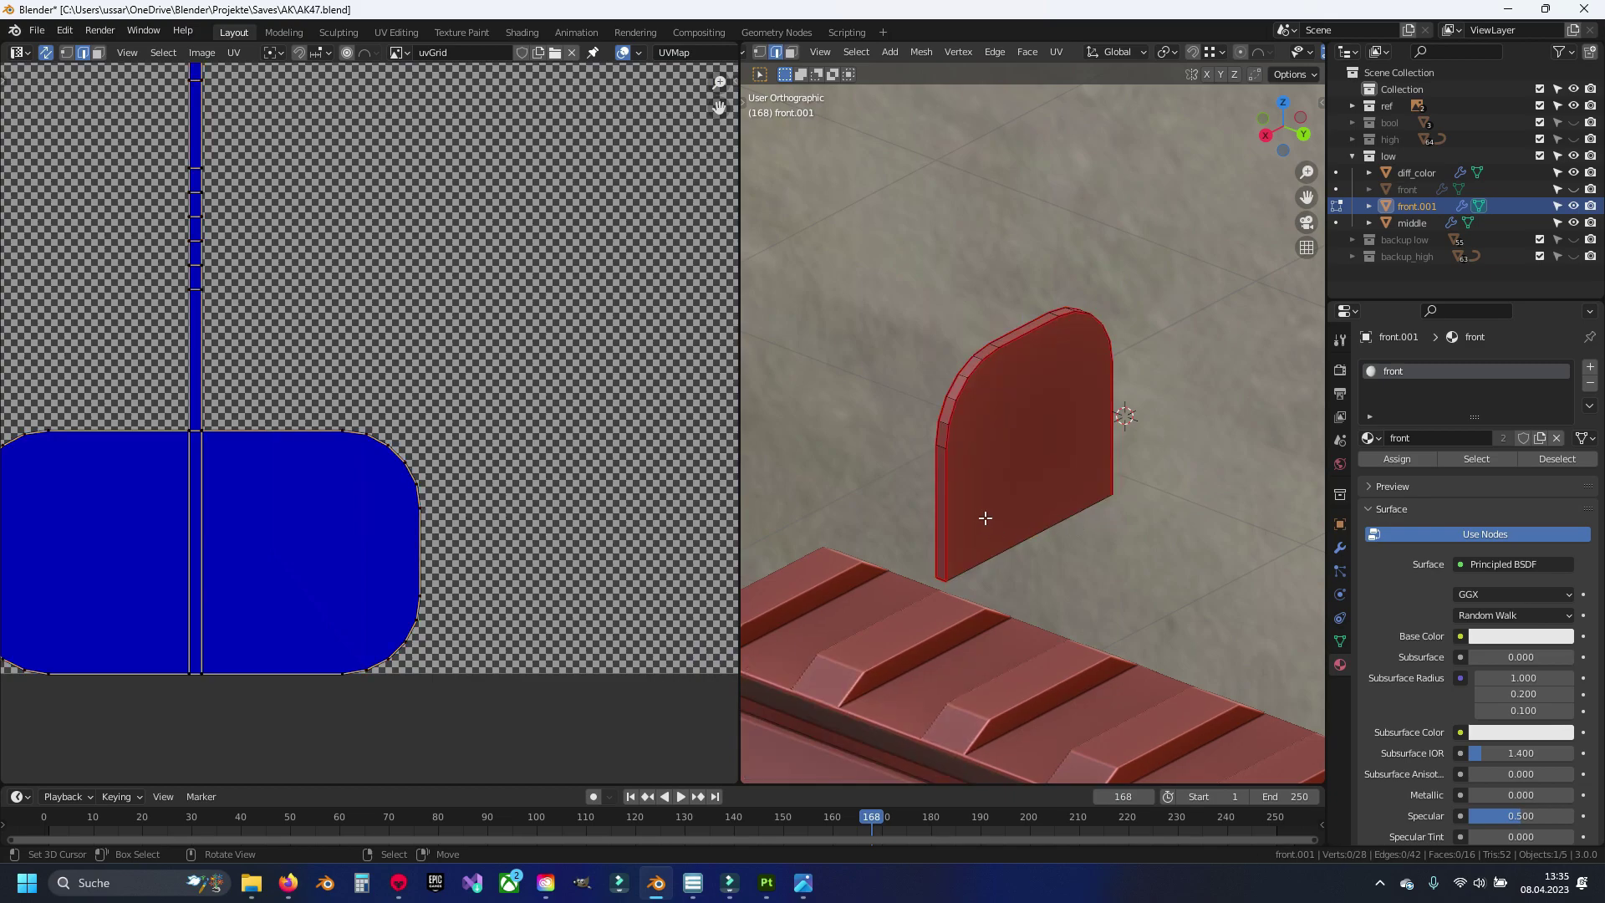
key("alt+h")
key("Tab")
key("alt+h")
key("ctrl+s")
key("z")
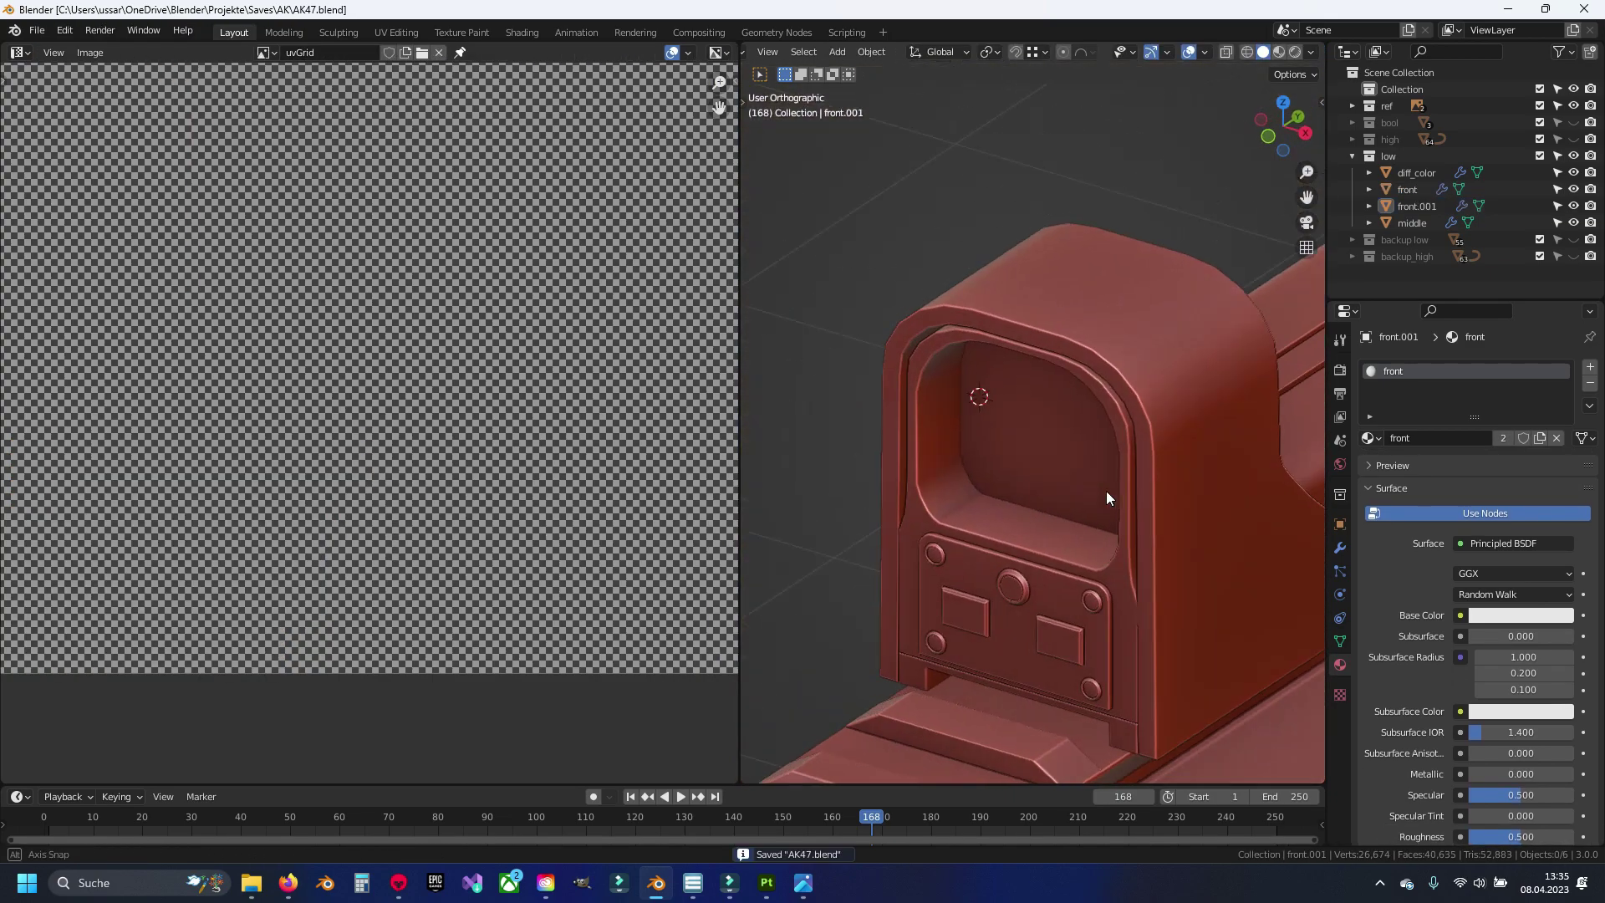
middle_click_drag(1106, 490, 1080, 550)
Step: Join the pane into the front sight body with Ctrl+J and pick a pane face
left_click(1102, 585, "shift")
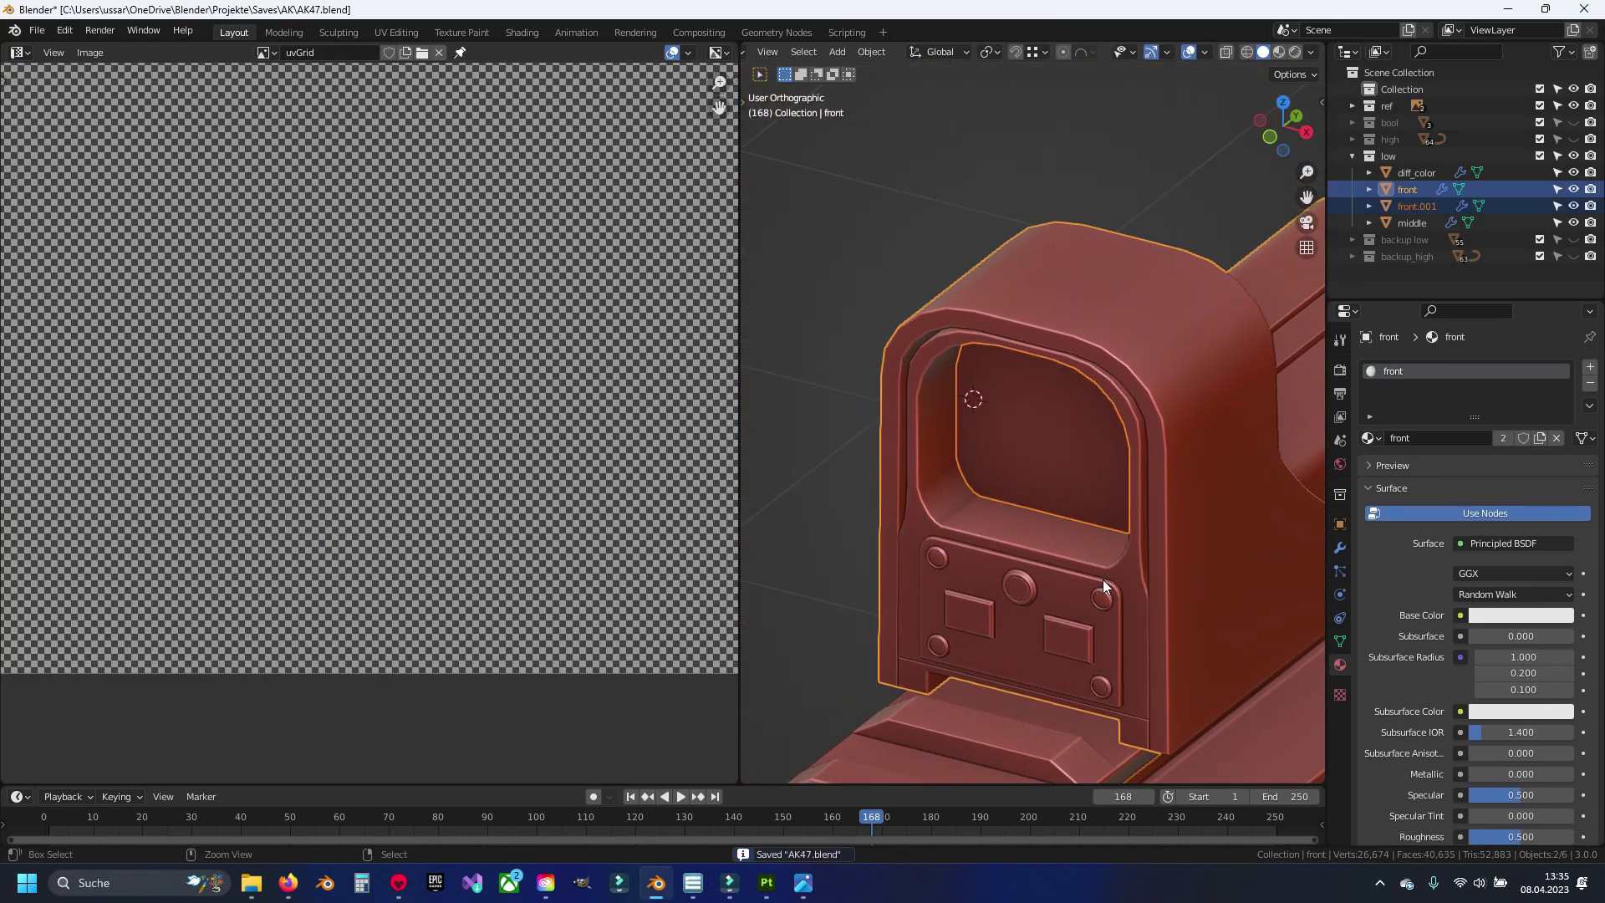
key("ctrl+j")
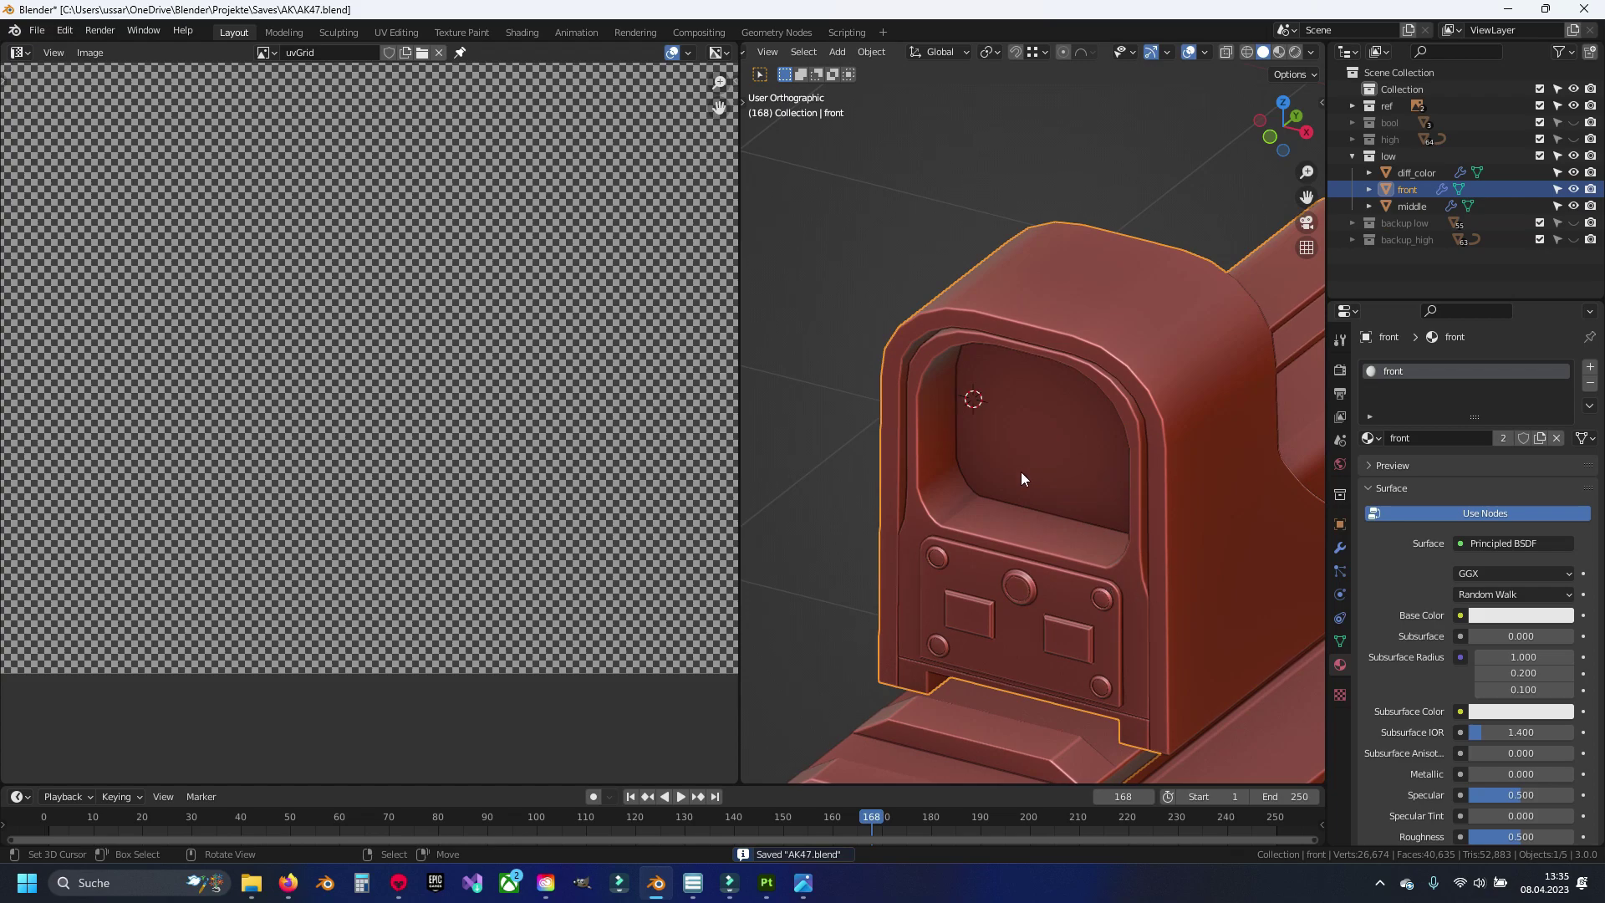
key("Tab")
left_click(1031, 437)
Step: Select the pane's UV island and move it into free layout space
key("ctrl+l")
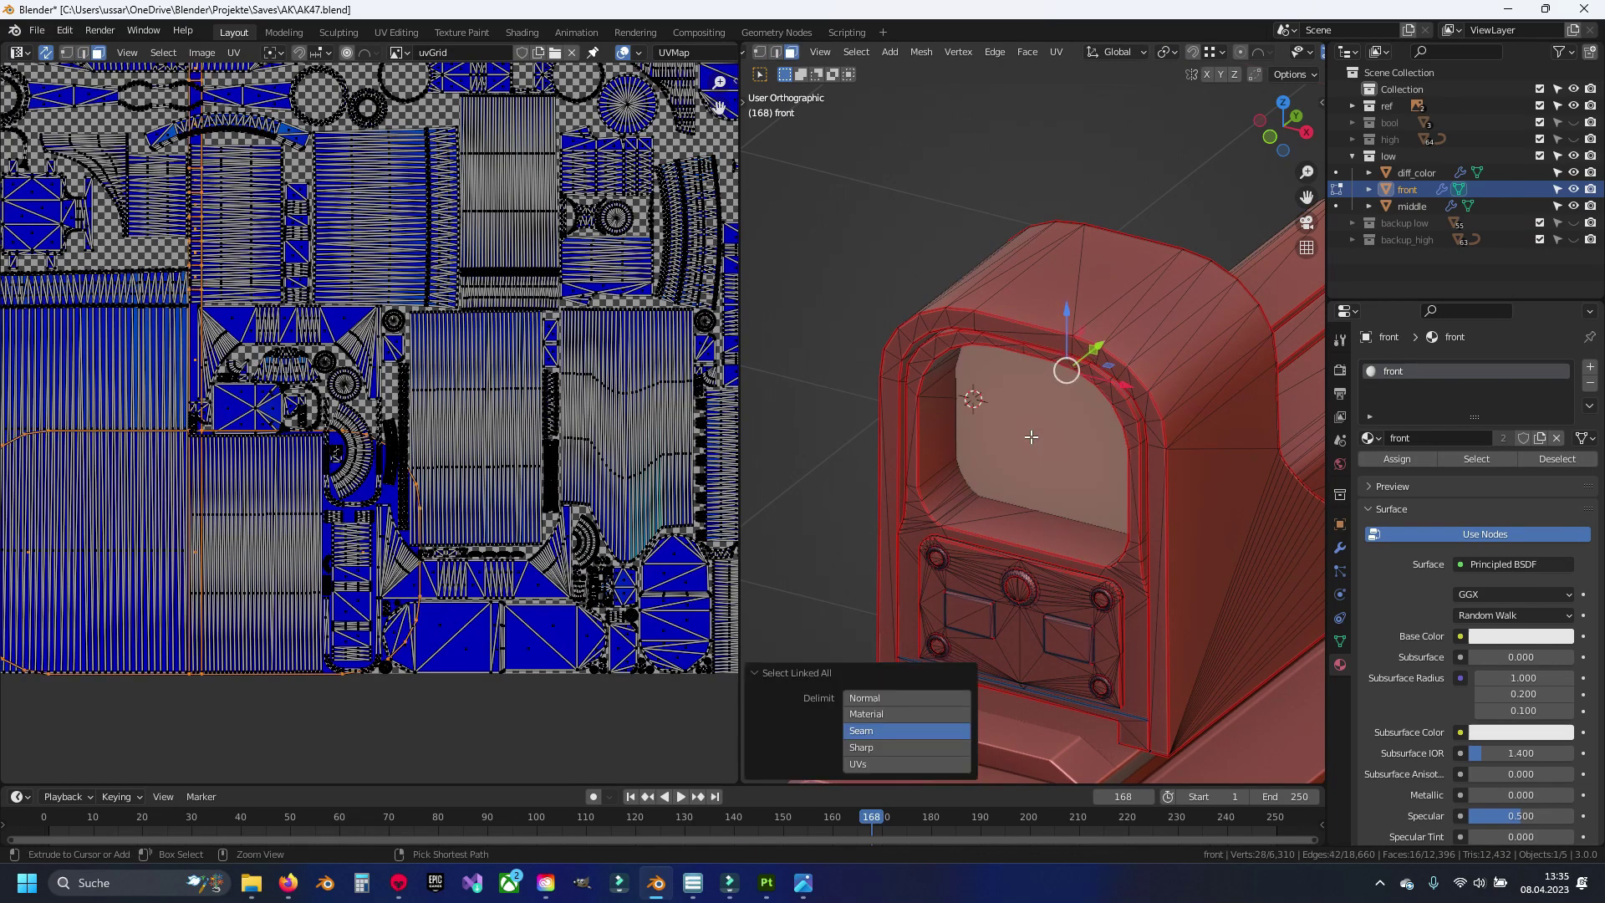
scroll(489, 631, "down", 4)
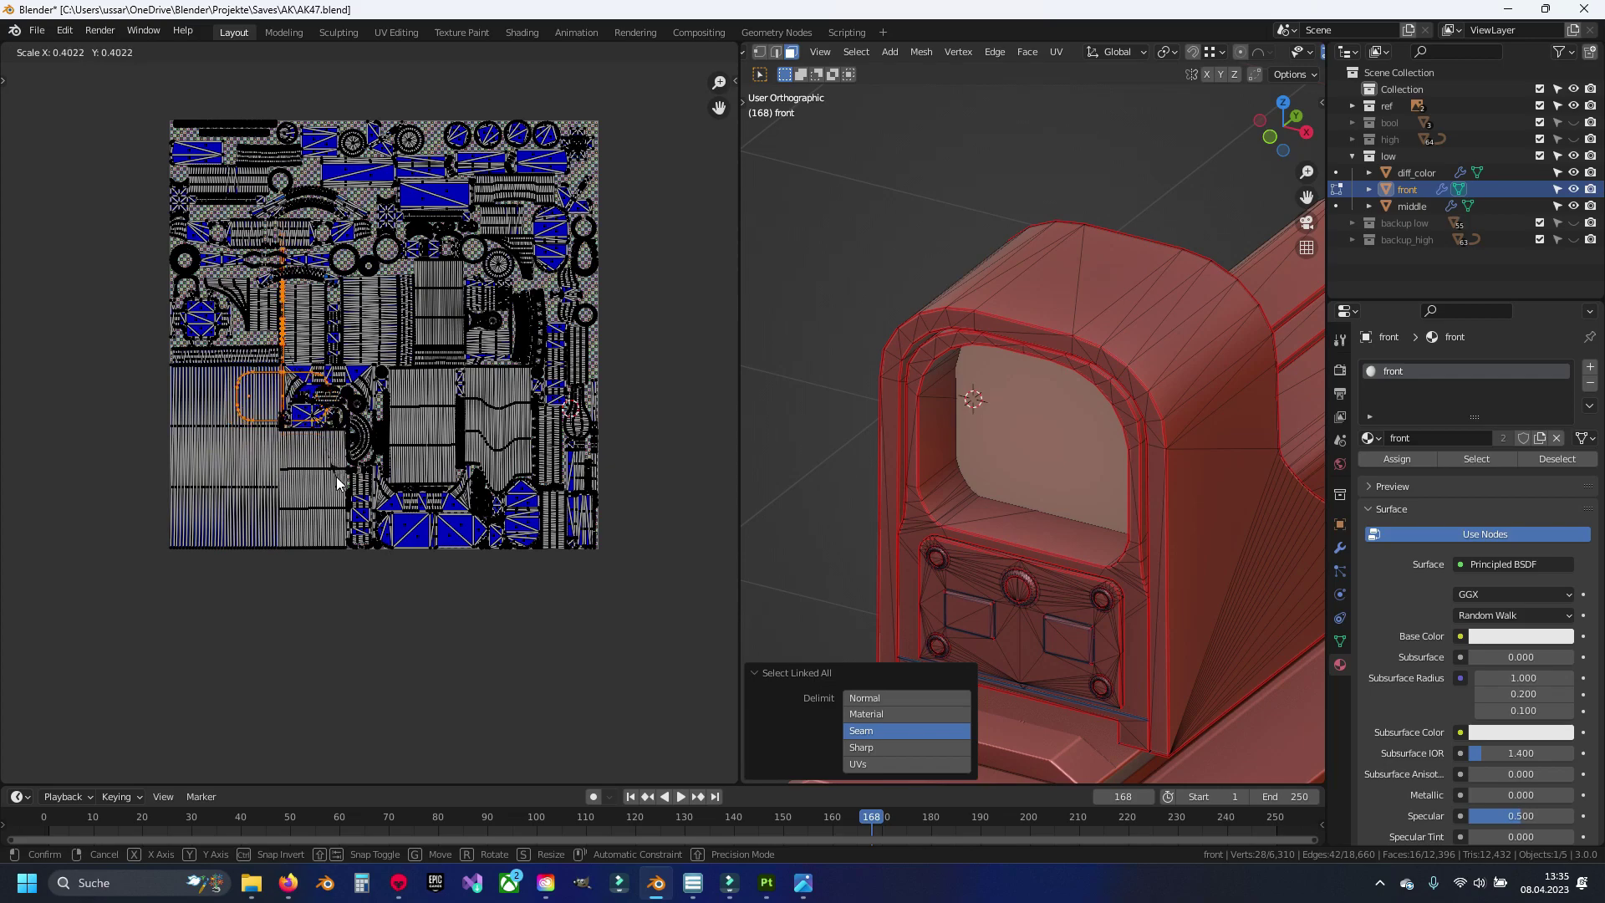
scroll(529, 326, "up", 5)
scroll(529, 326, "down", 2)
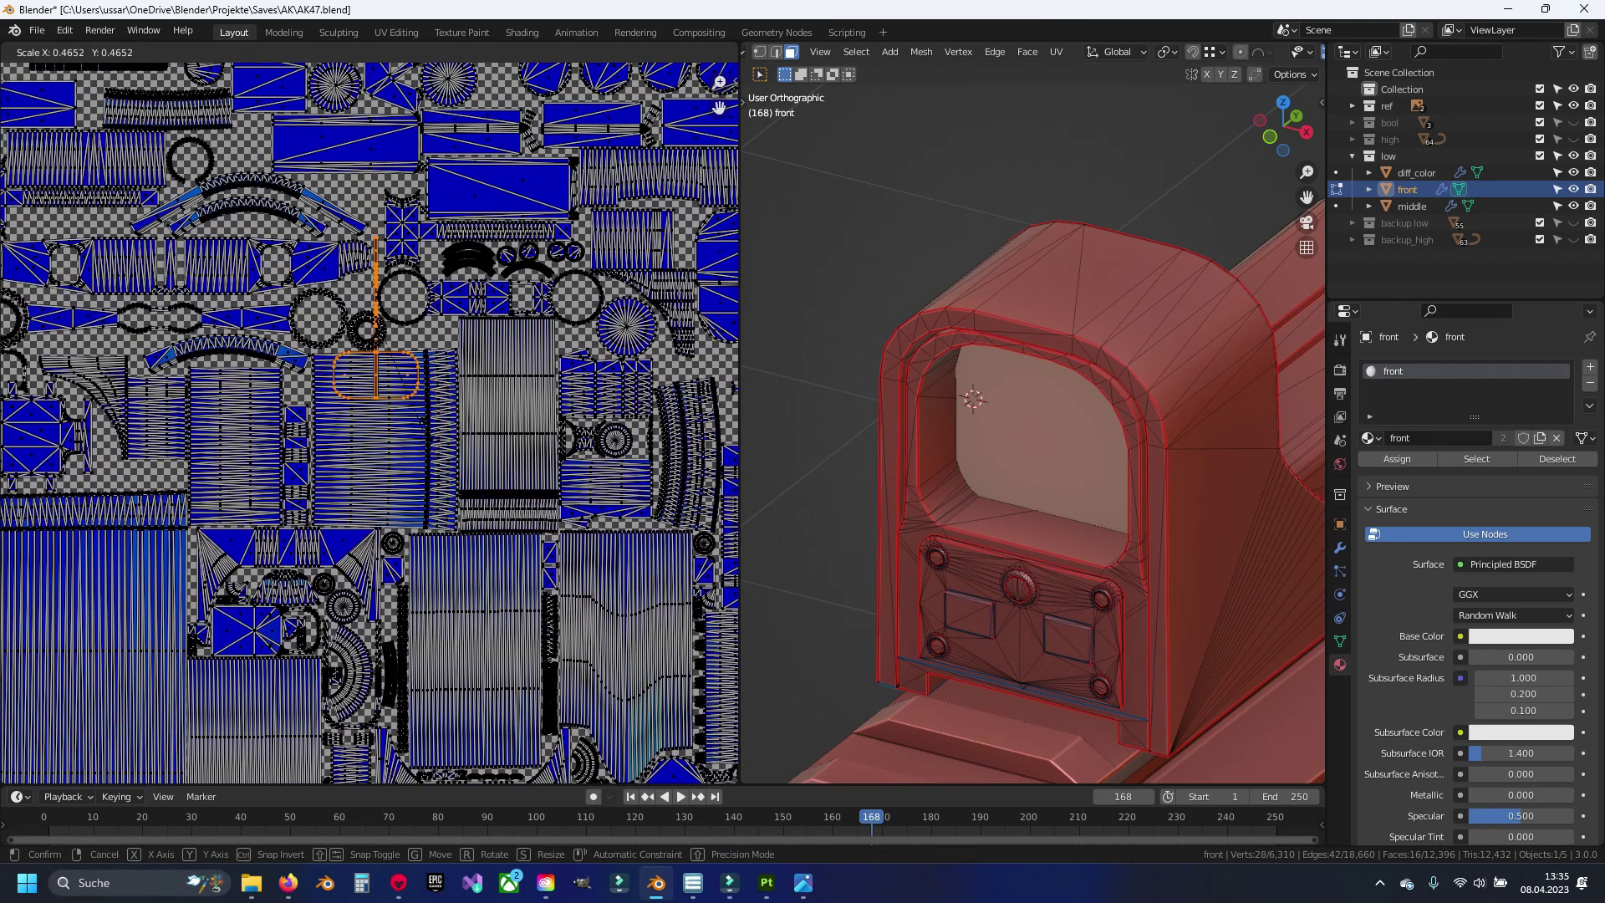
scroll(529, 326, "down", 2)
key("g")
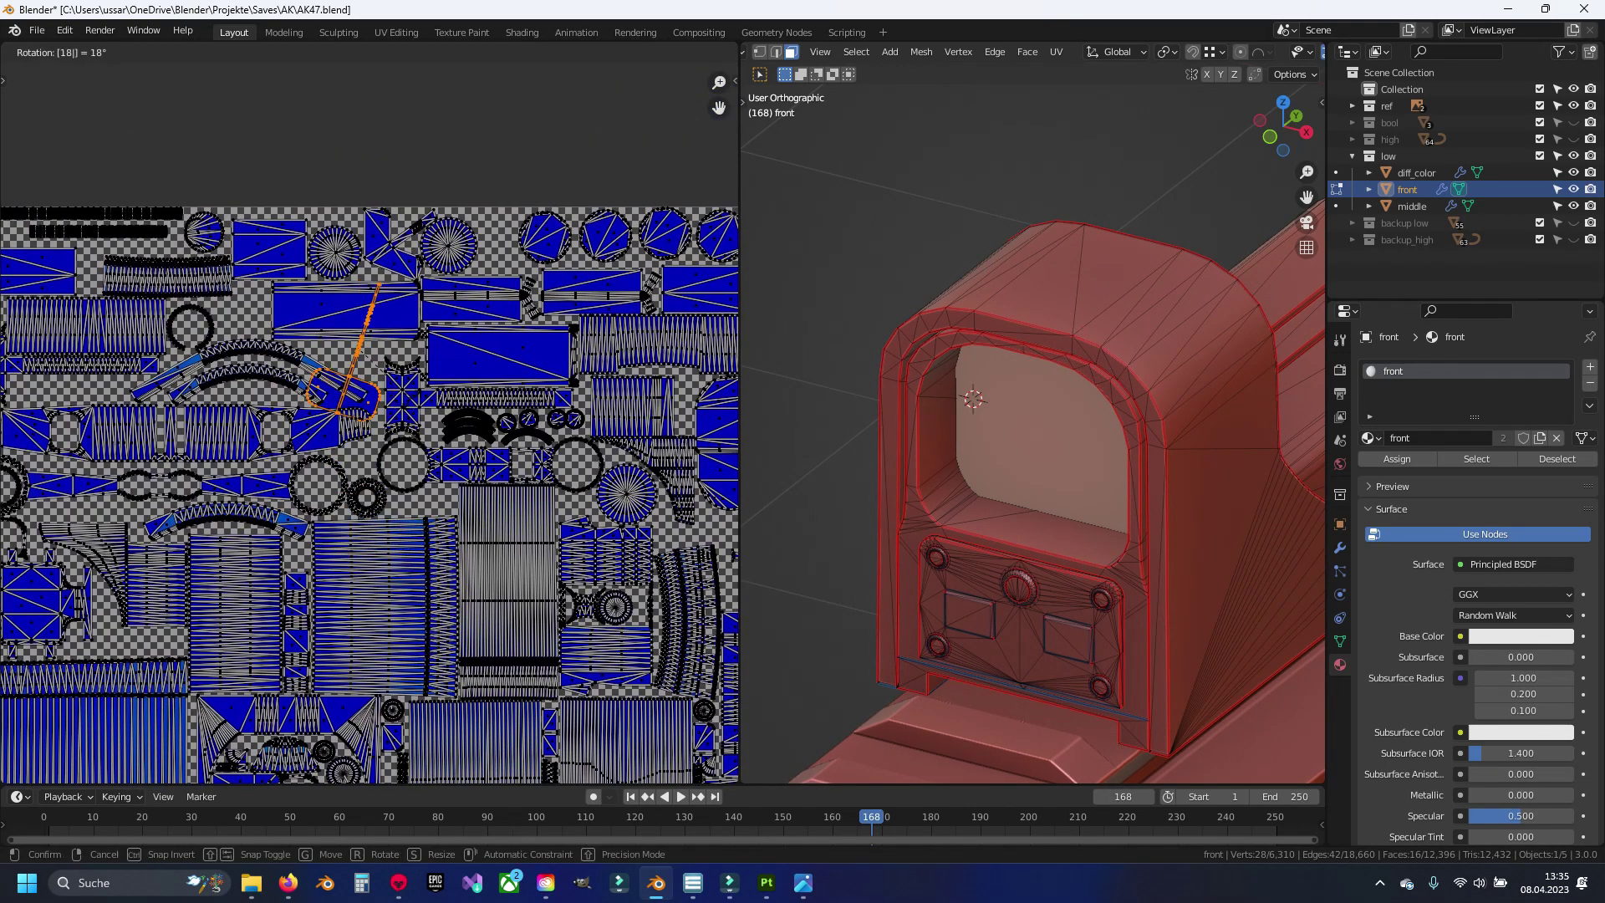
left_click(414, 407)
scroll(414, 408, "up", 4)
key("g")
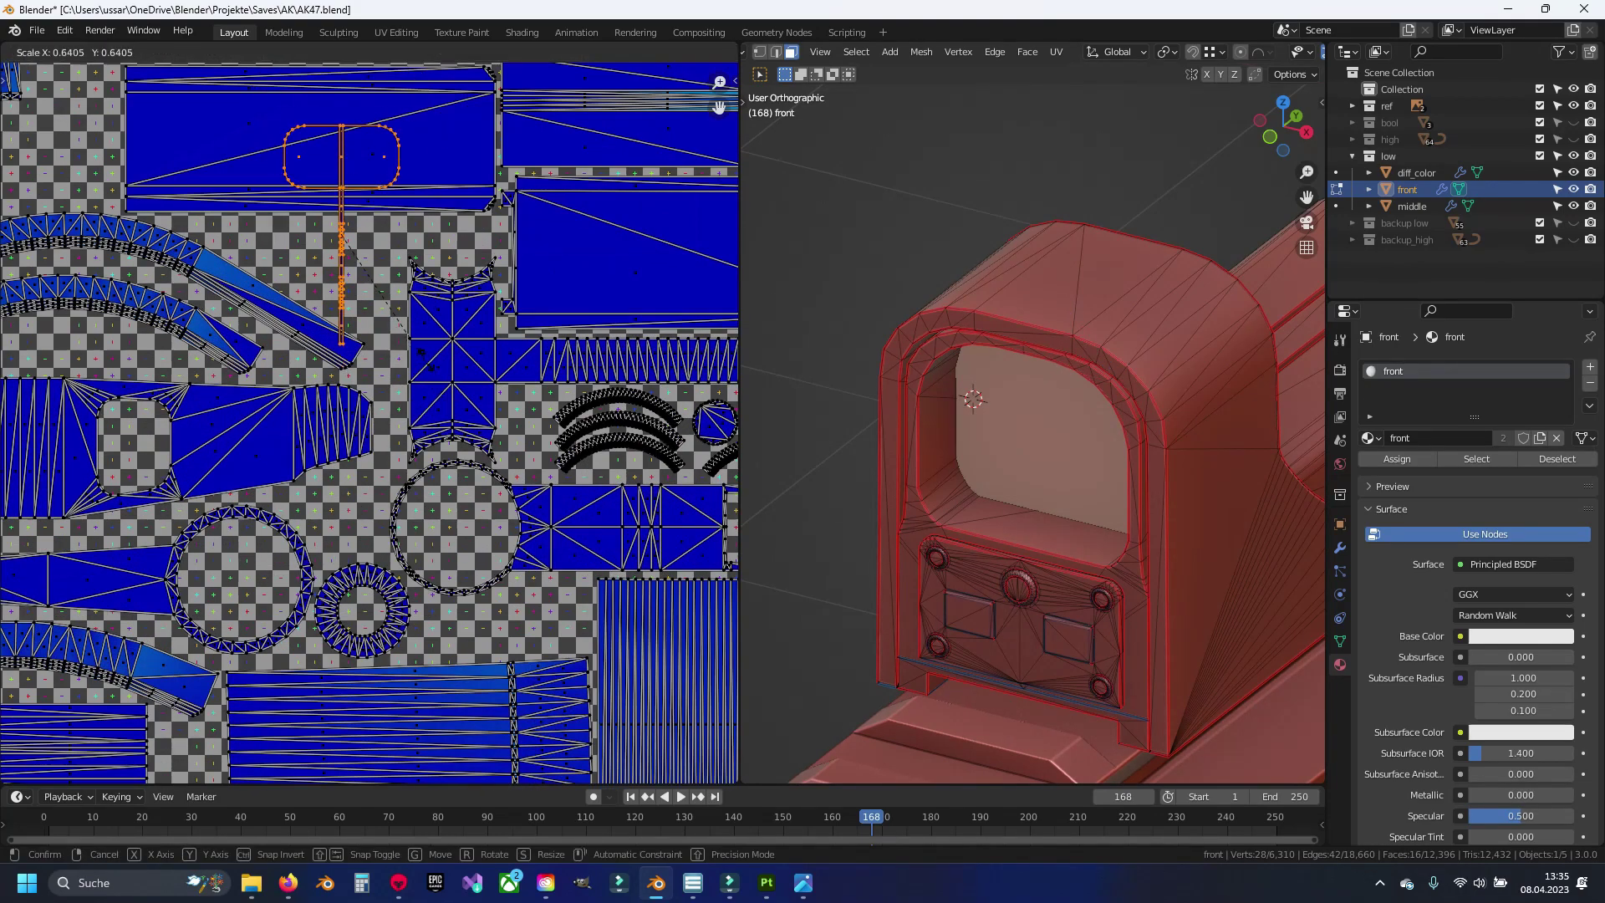
left_click(460, 448)
Step: Shrink and nudge the UV island into place, then return to Object Mode
scroll(460, 449, "up", 2)
key("g")
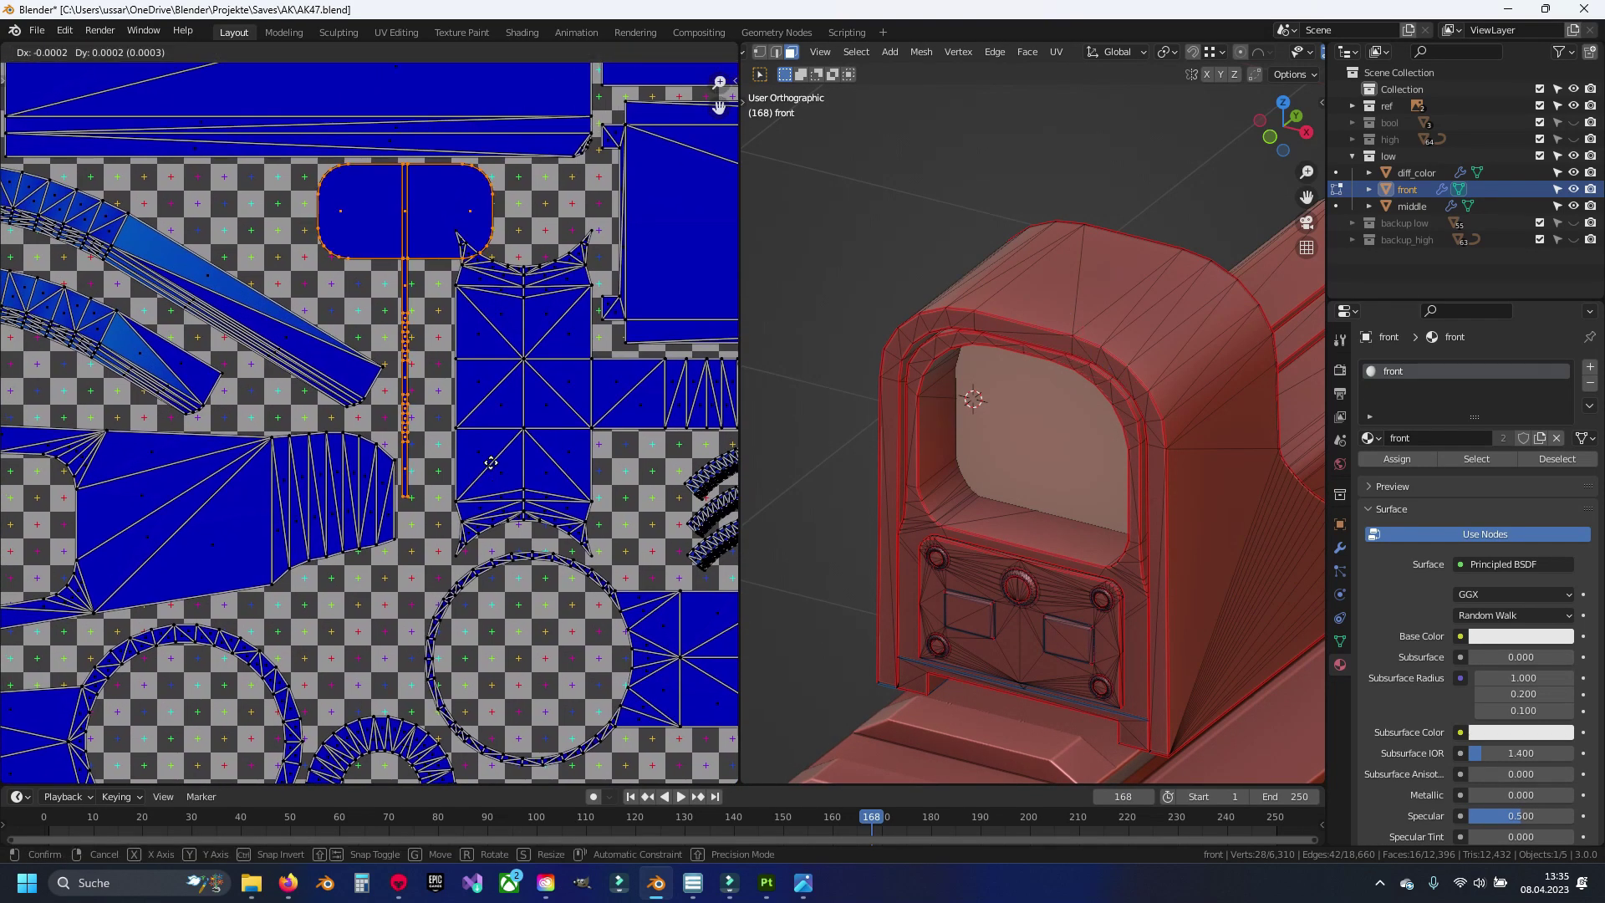
left_click(480, 477)
key("s")
left_click(472, 443)
key("g")
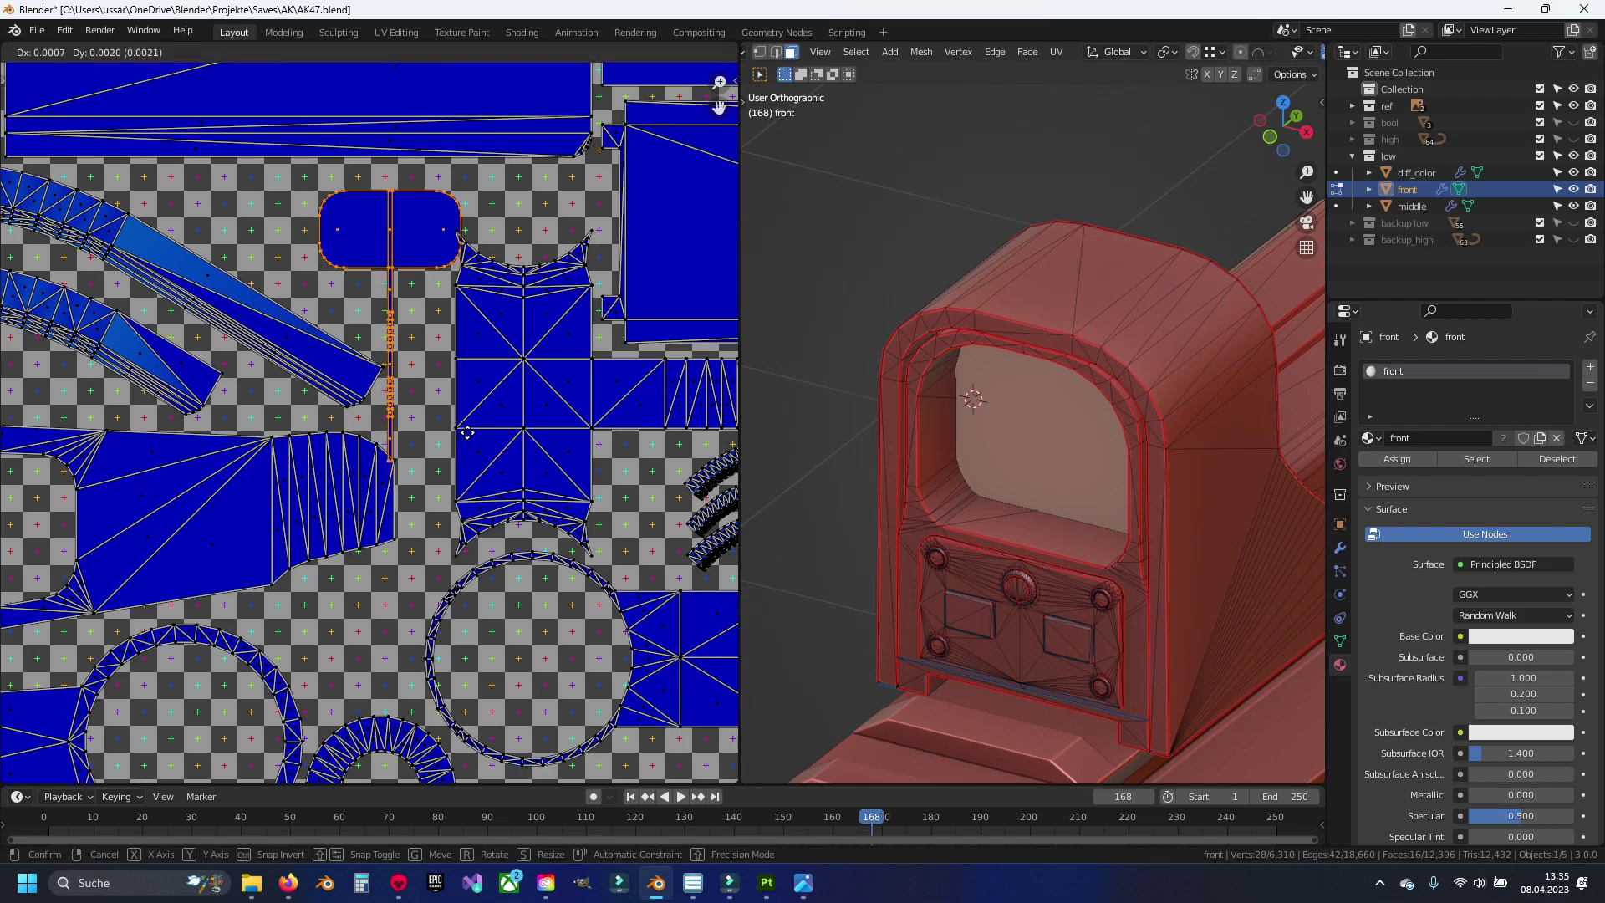
left_click(460, 412)
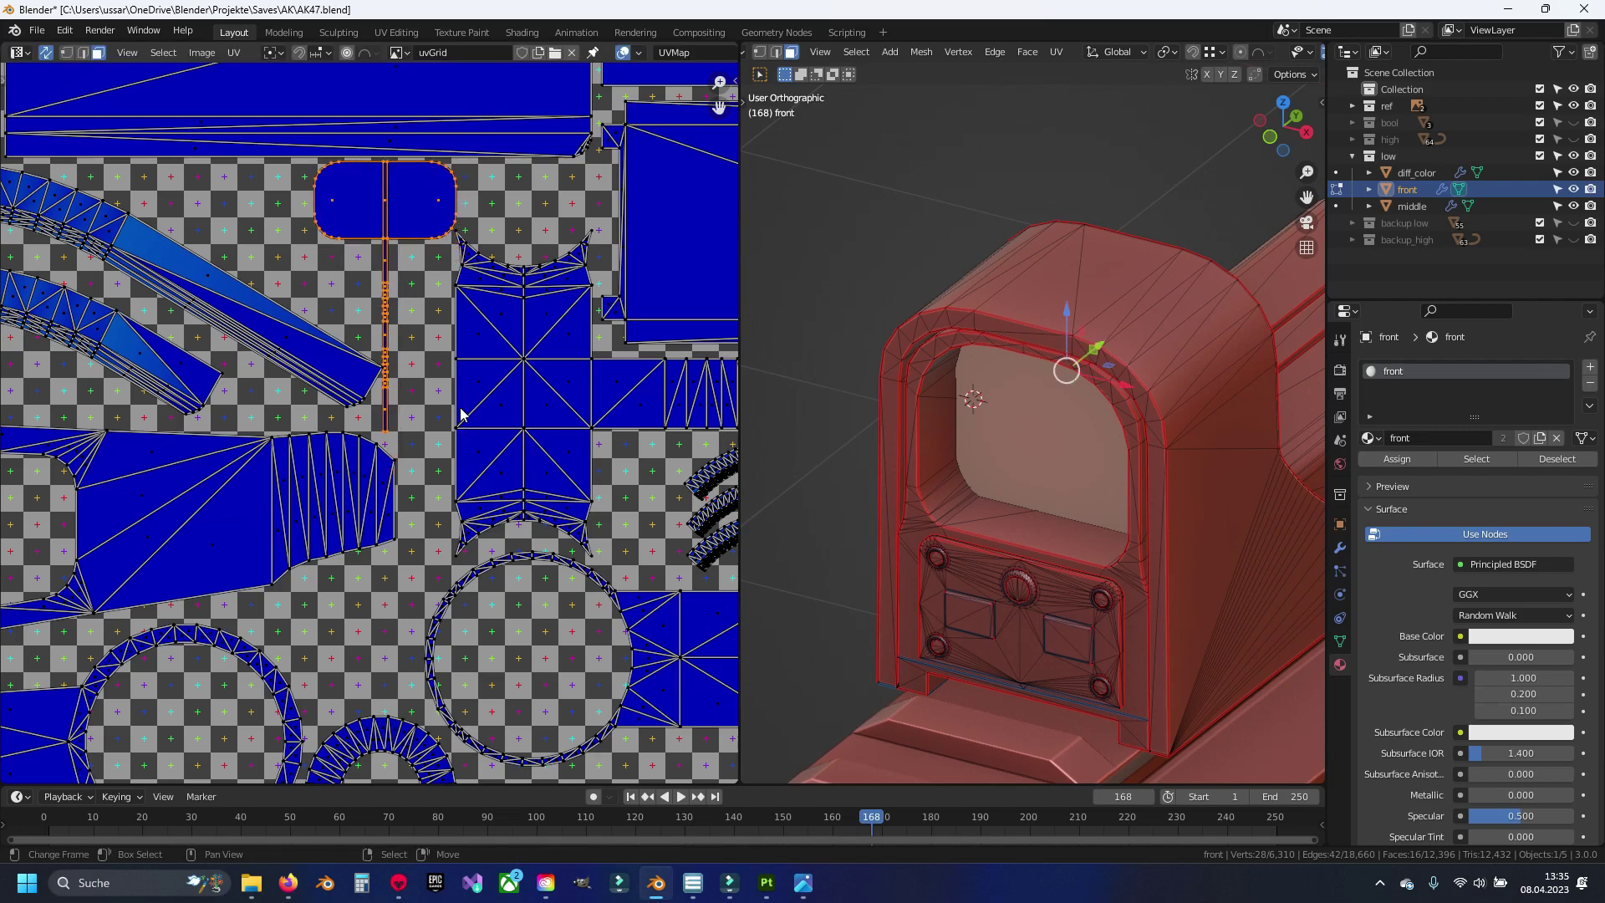
scroll(451, 391, "down", 3)
key("Tab")
Step: Separate the linked glass pane of the front mesh into its own object
key("ctrl+s")
scroll(919, 412, "down", 5)
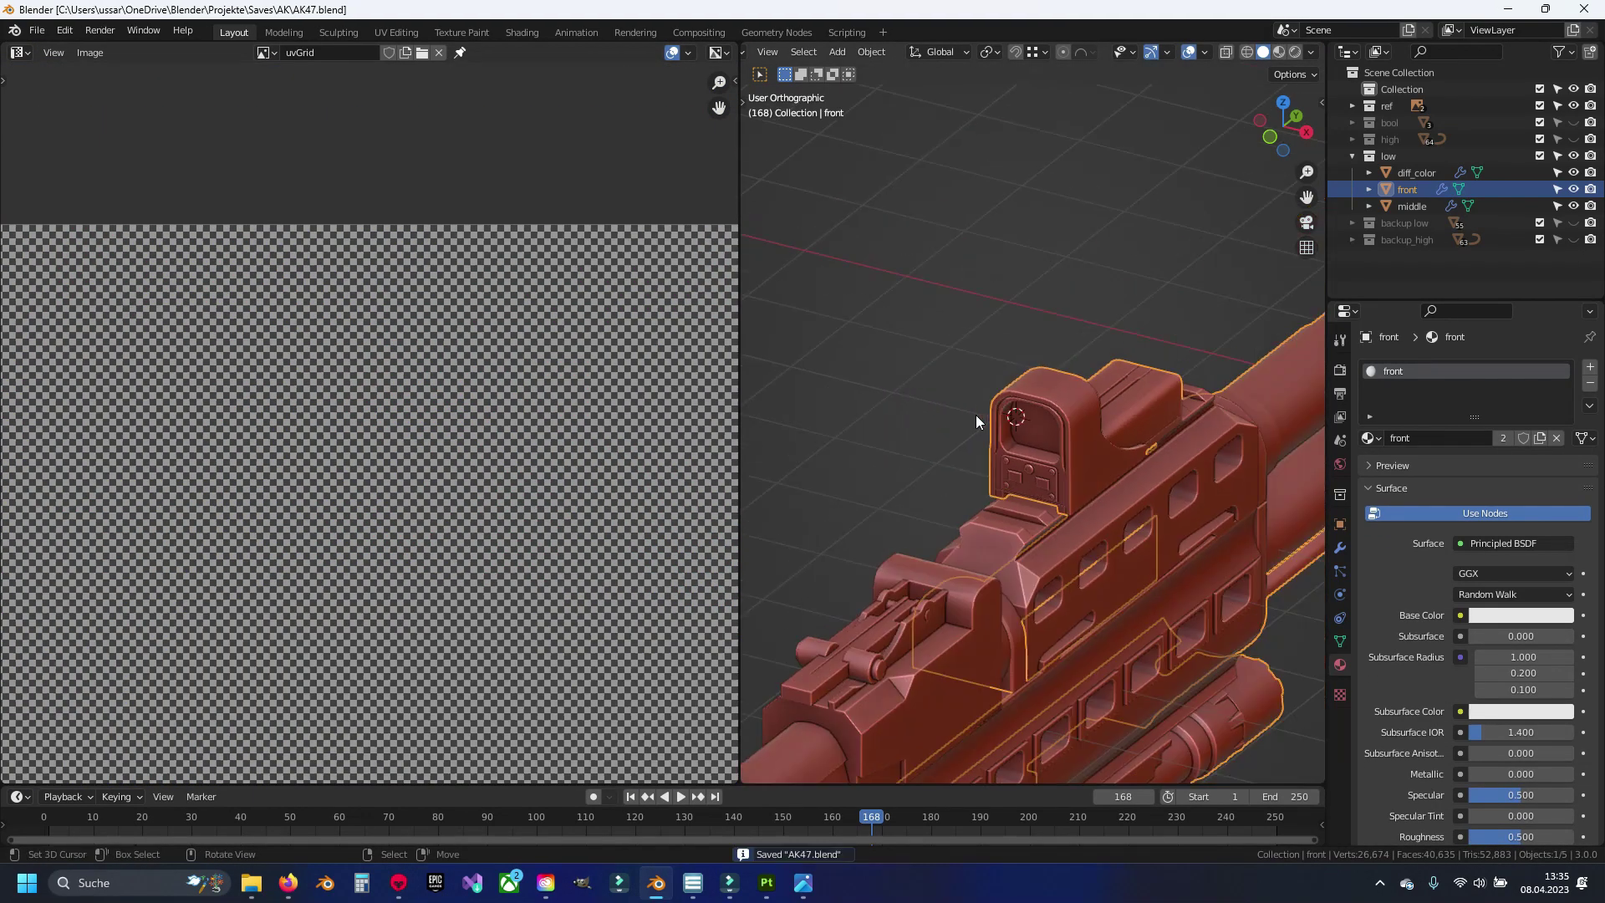
mouse_move(1078, 450)
middle_mouse_down()
mouse_move(969, 445)
mouse_move(1110, 438)
middle_mouse_up()
key("a")
scroll(1111, 438, "up", 5)
left_click(1066, 444)
key("Tab")
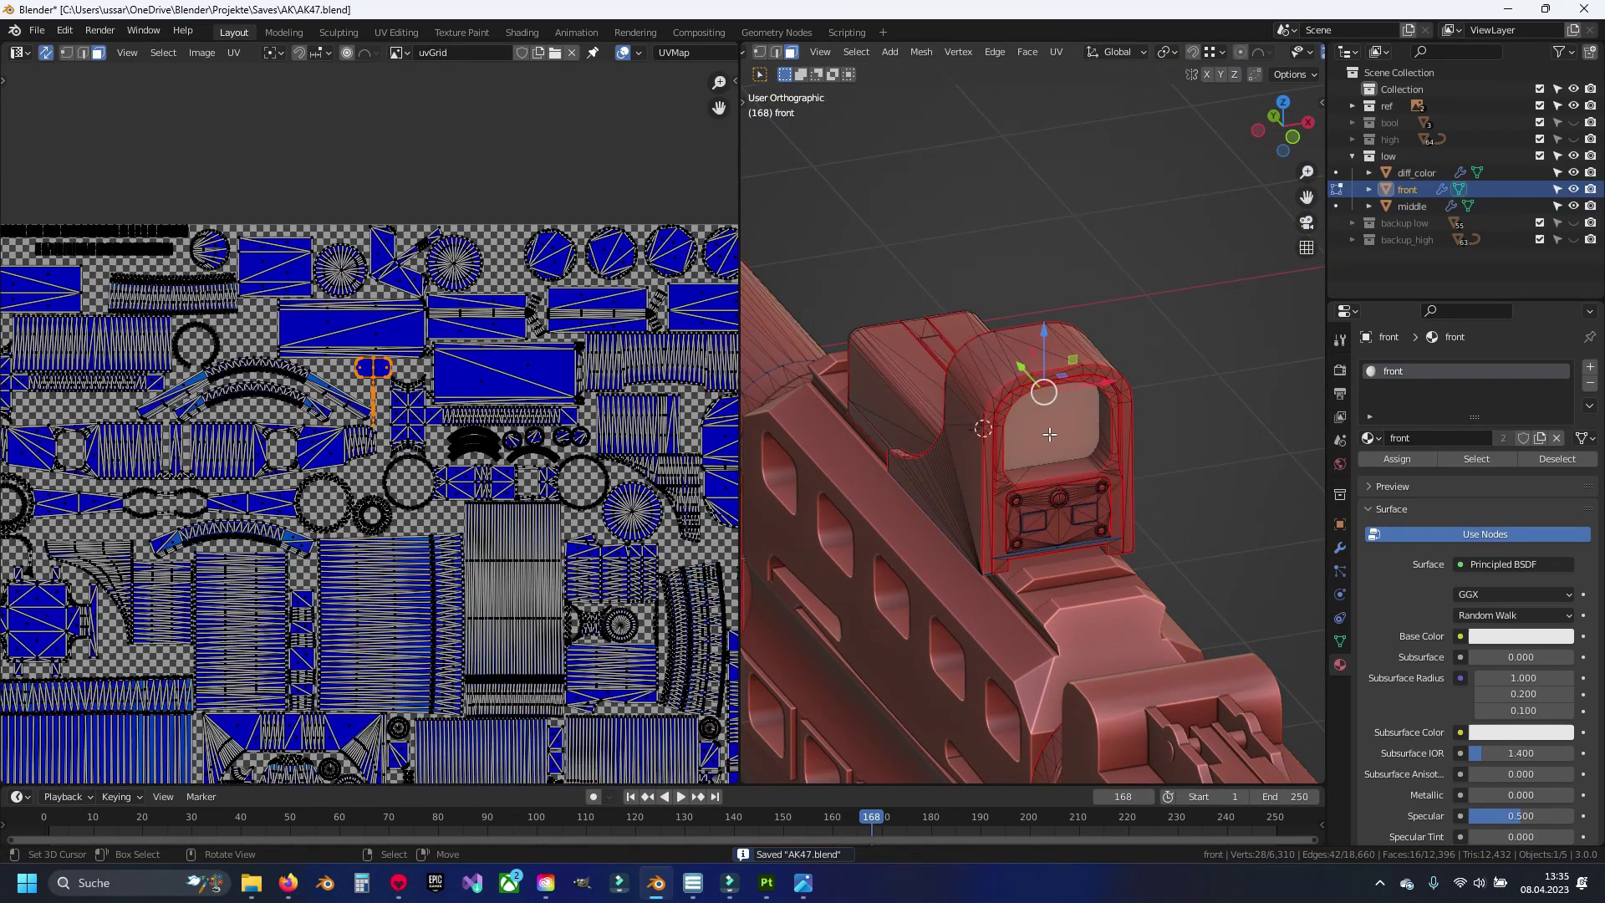
key("ctrl+l")
key("p")
left_click(1049, 434)
key("Tab")
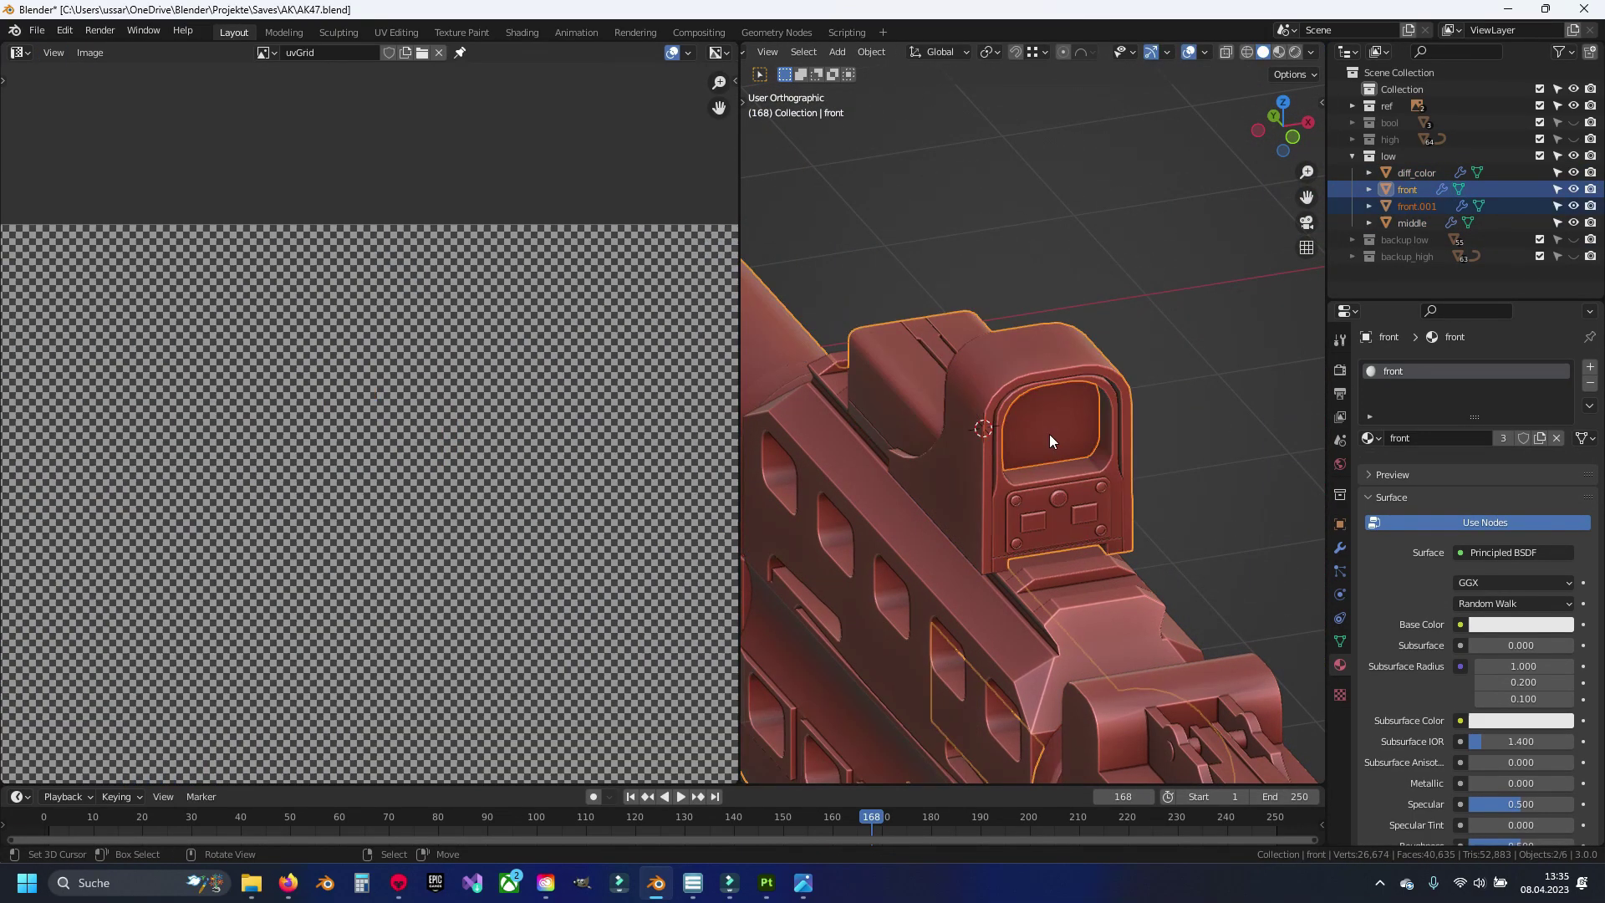
Step: Rename front.001 to 'glass', replace its front material with a new one, and save AK47.blend
double_click(1419, 207)
type("glass")
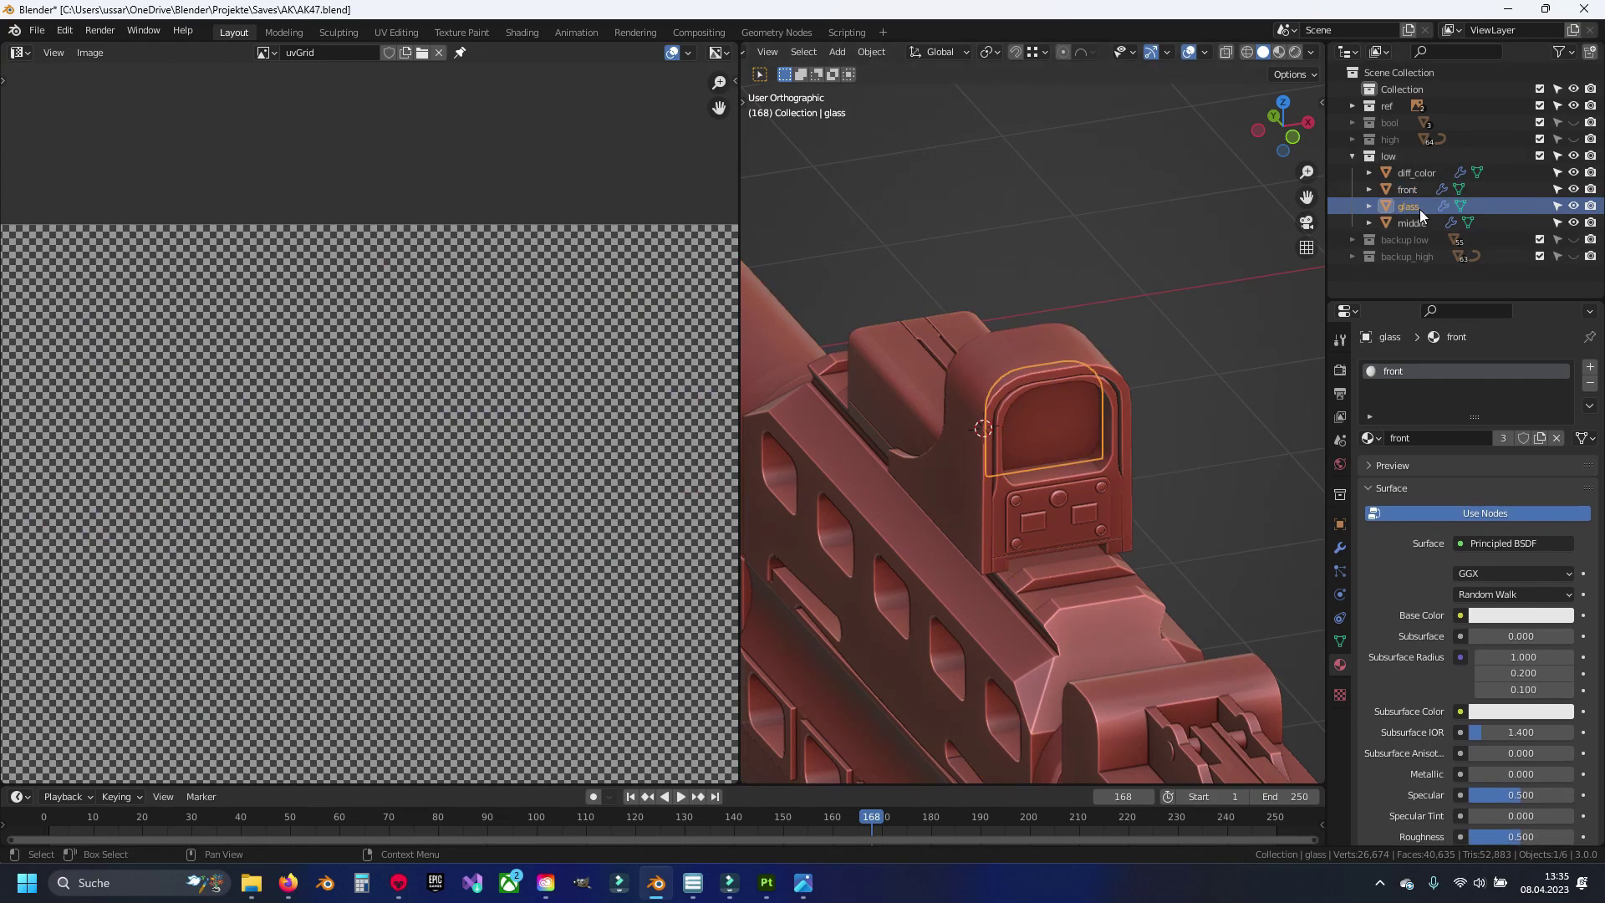
key("Return")
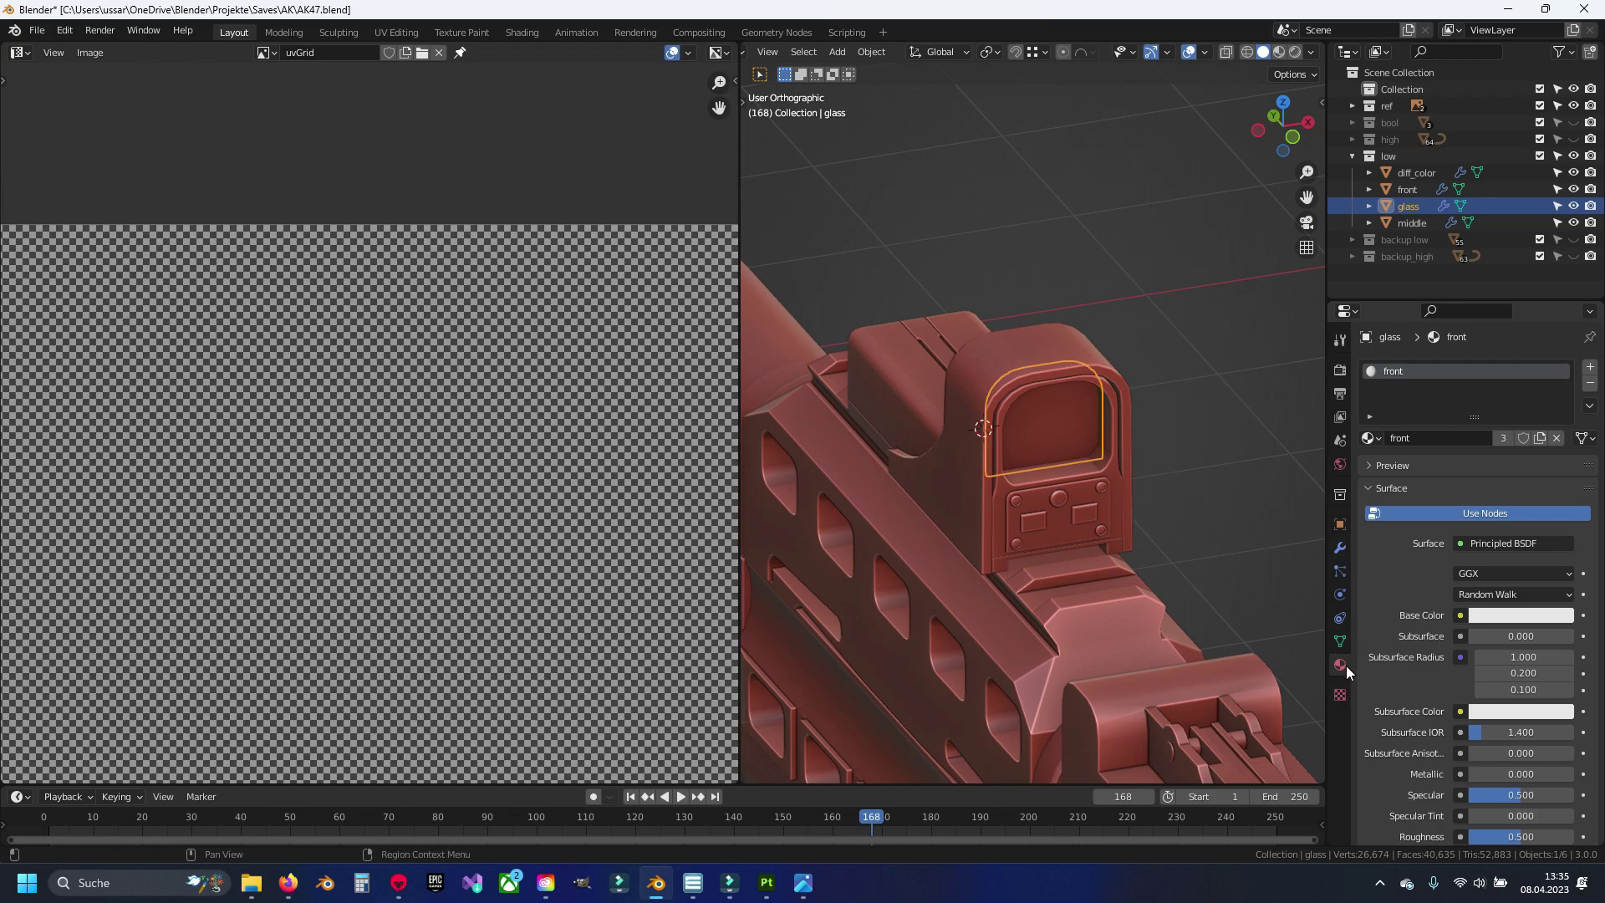
left_click(1590, 383)
left_click(1436, 438)
left_click(1340, 547)
middle_click_drag(1046, 375, 970, 429)
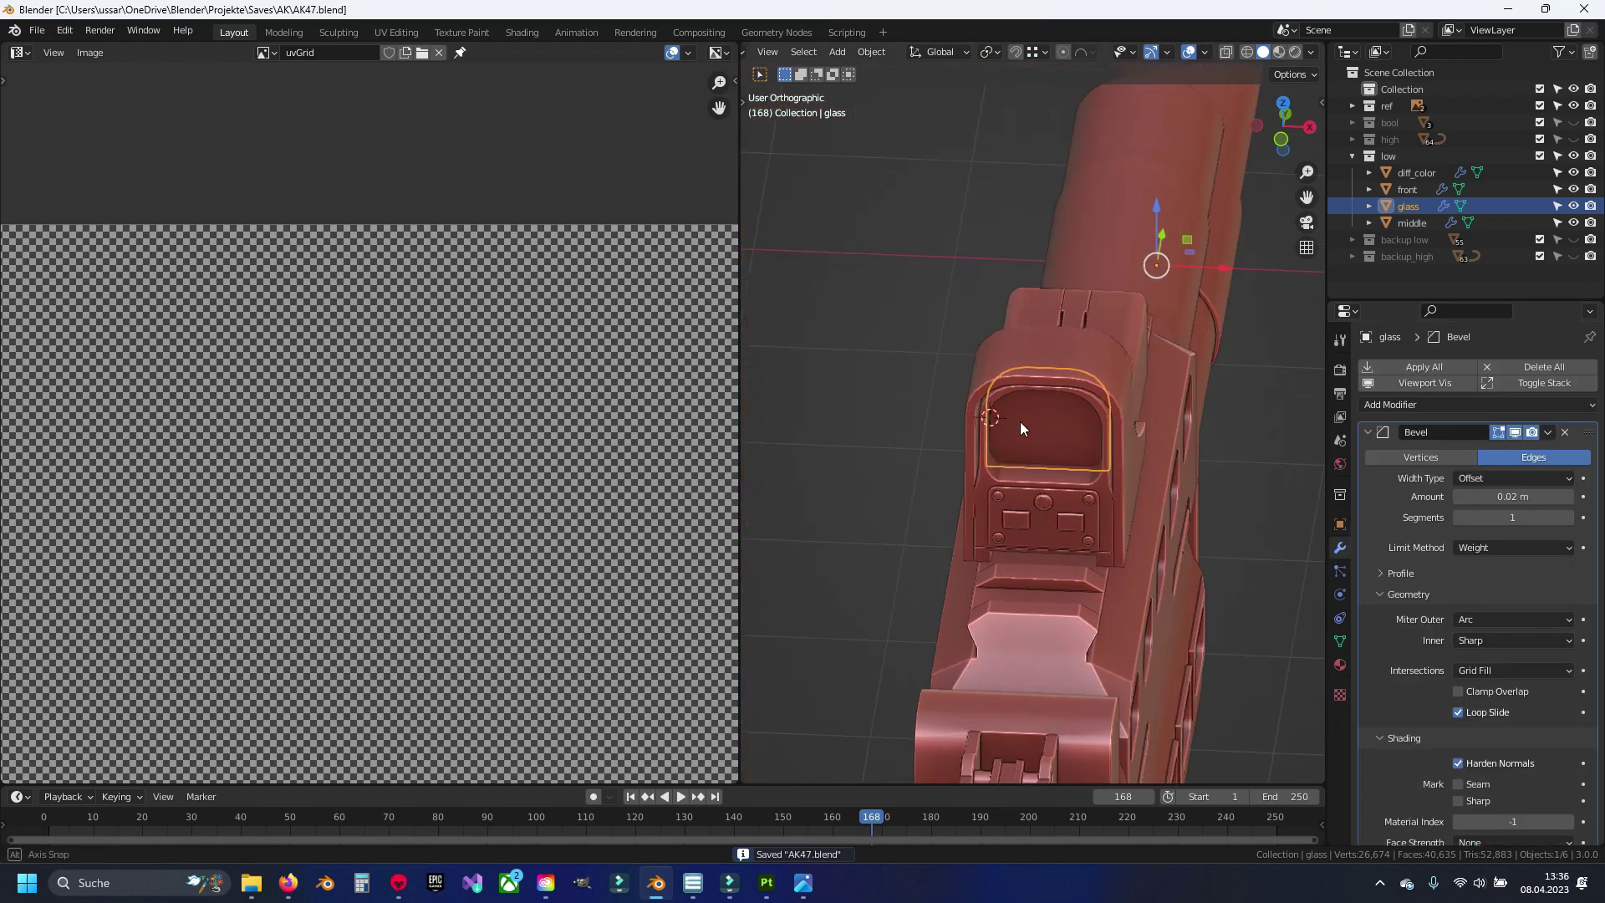
key("alt+a")
key("ctrl+s")
Step: Export all four low-poly parts to AK47_low.fbx and switch to Substance 3D Painter
key("a")
left_click(37, 30)
mouse_move(62, 273)
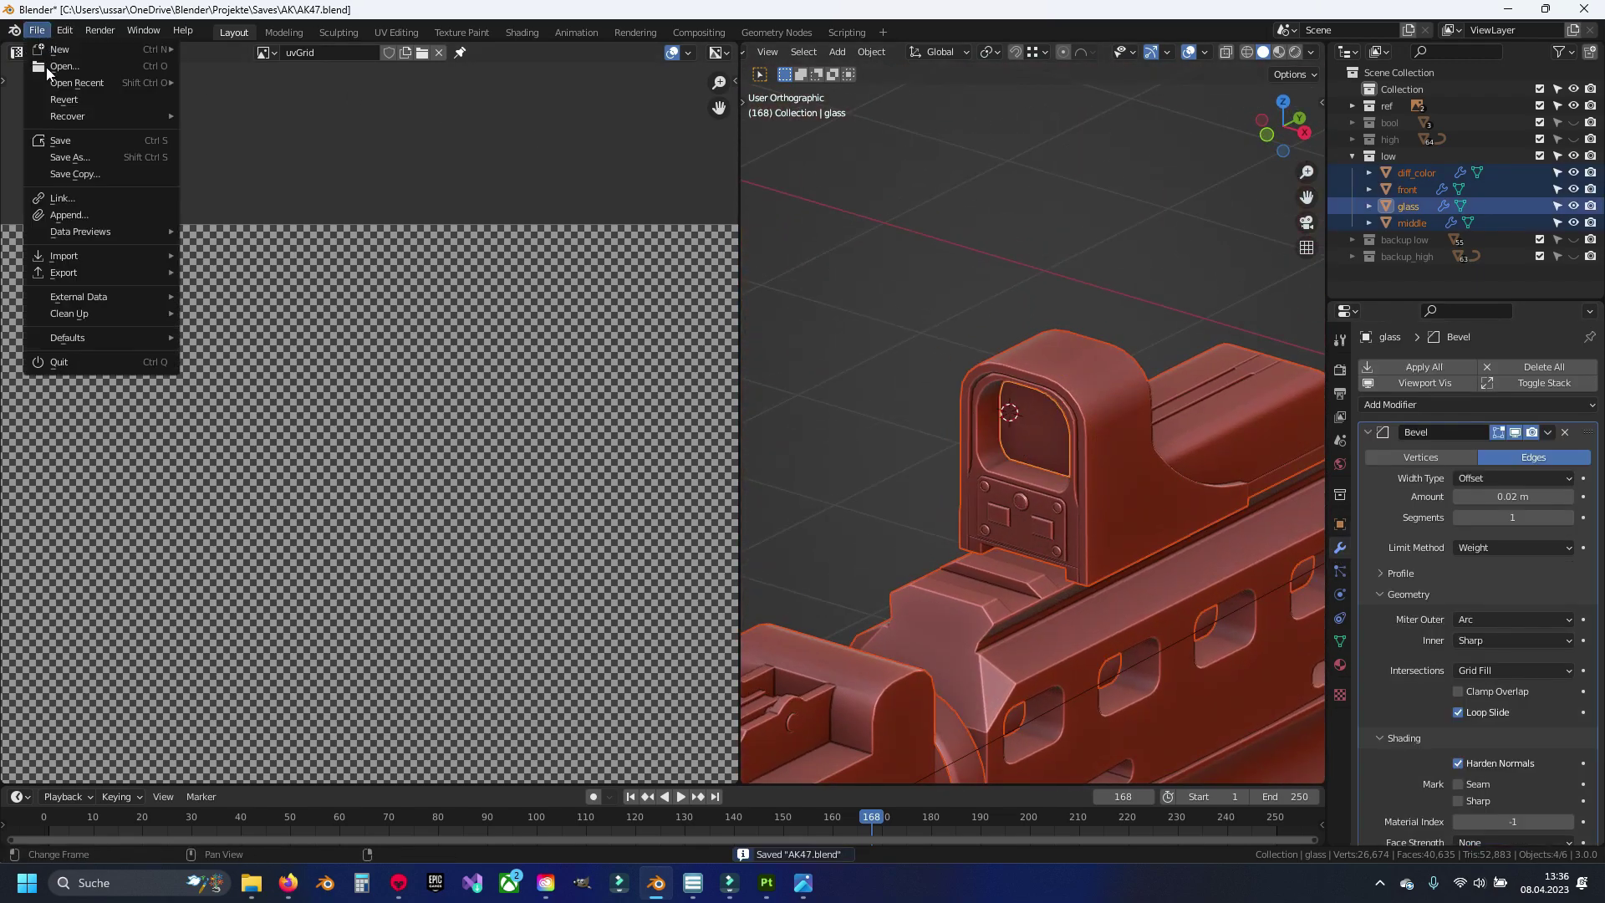
left_click(245, 405)
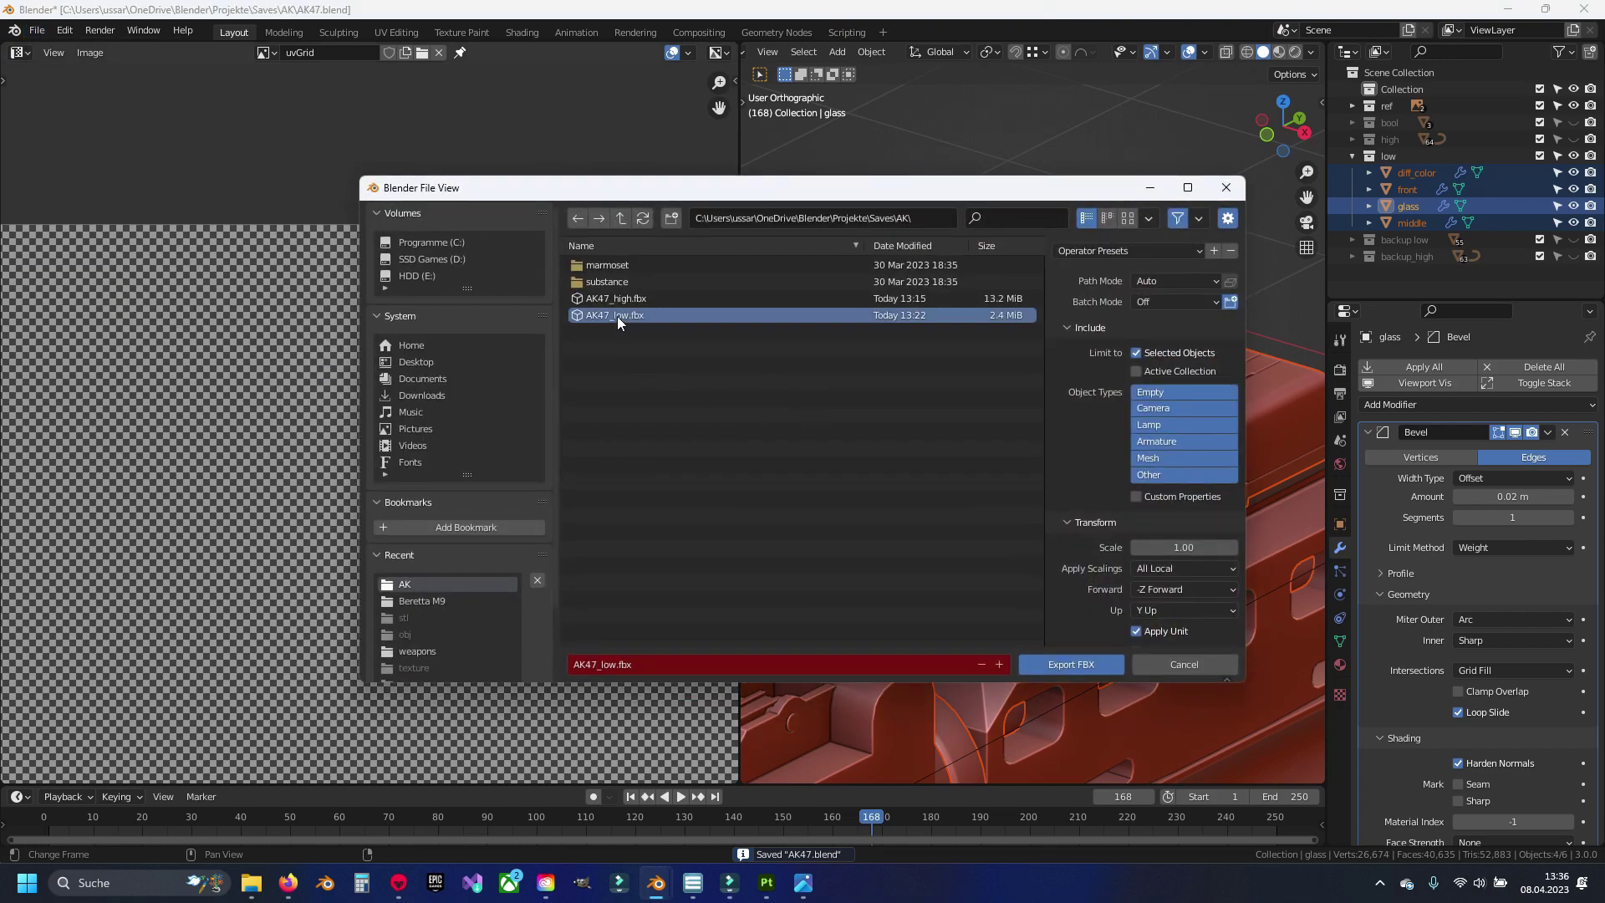
left_click(1056, 668)
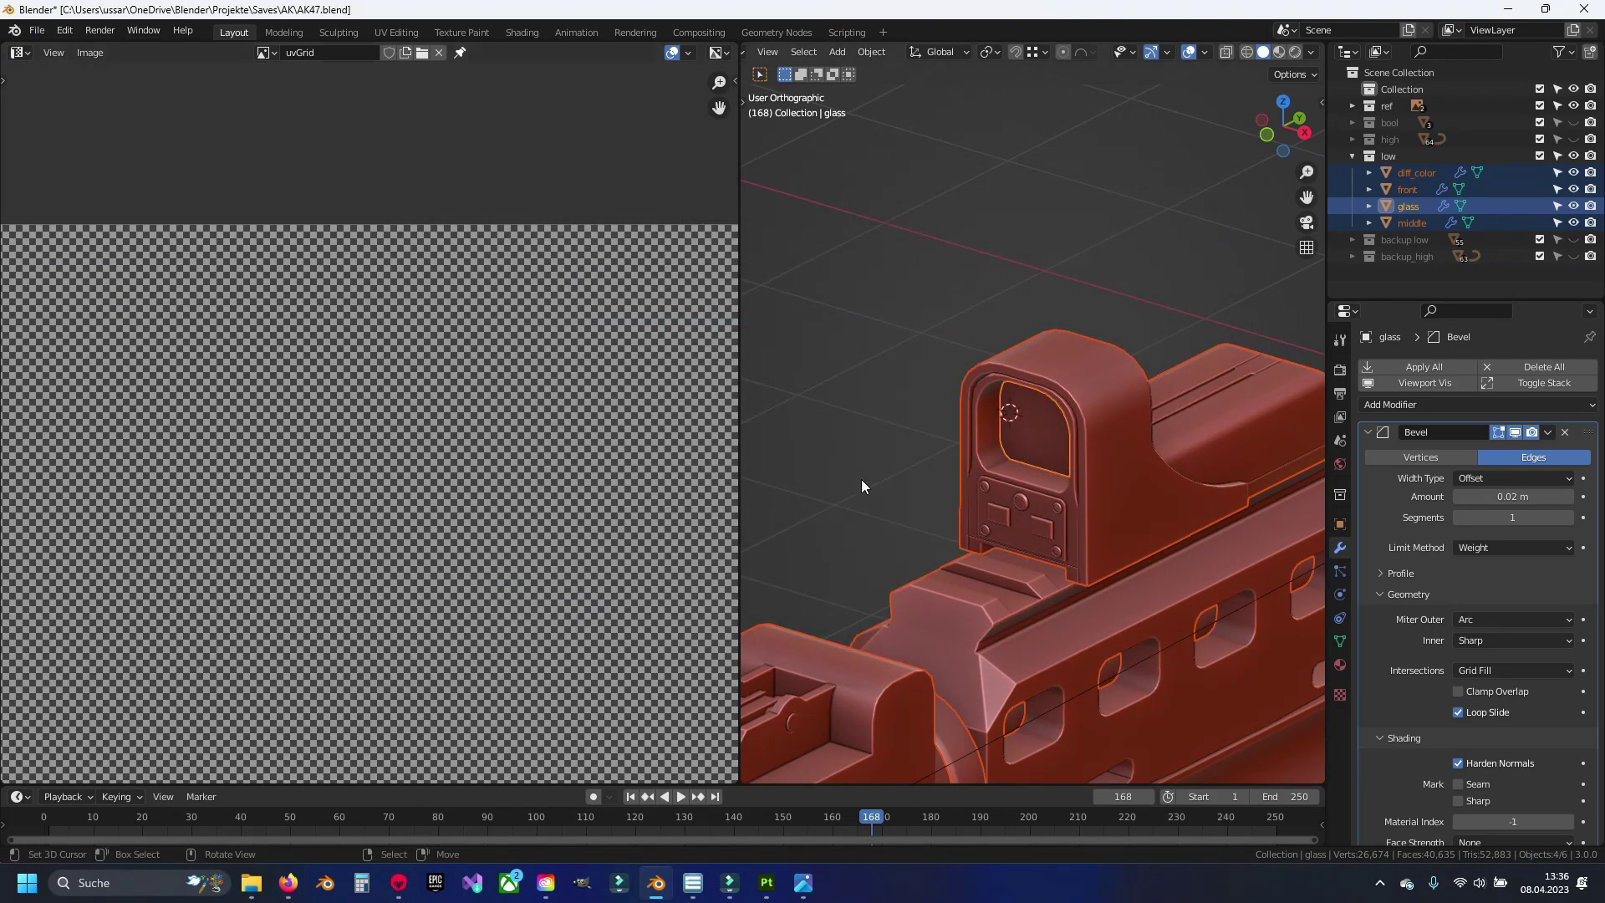
middle_click_drag(861, 479, 898, 482)
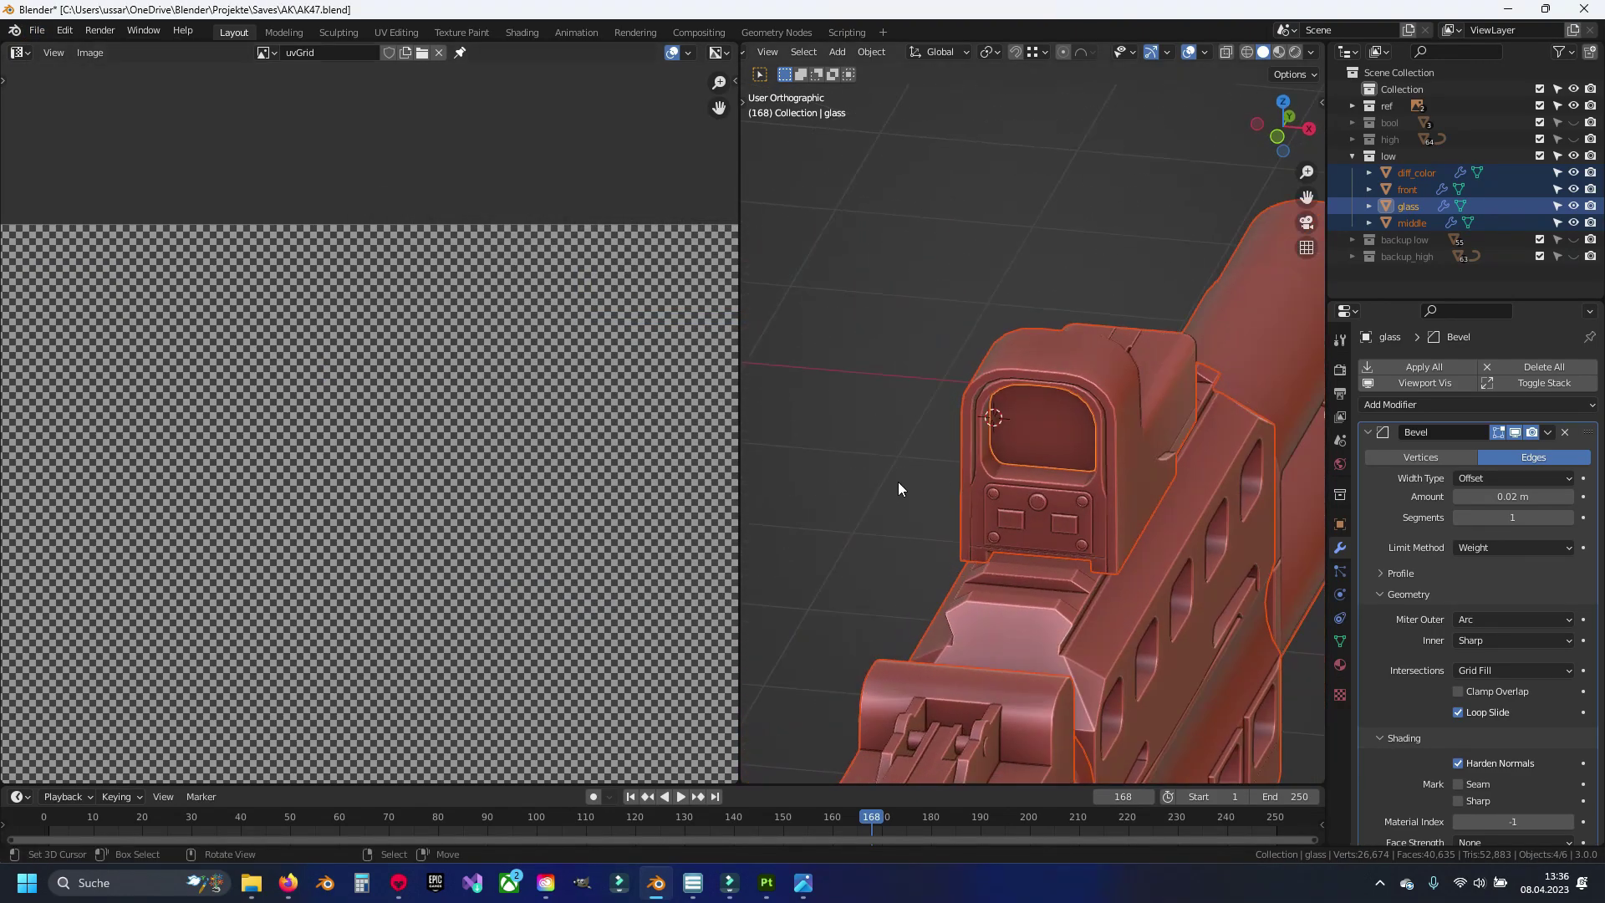
left_click(767, 882)
Step: Reload the project mesh from the updated AK47_low.fbx via Project configuration
left_click(20, 32)
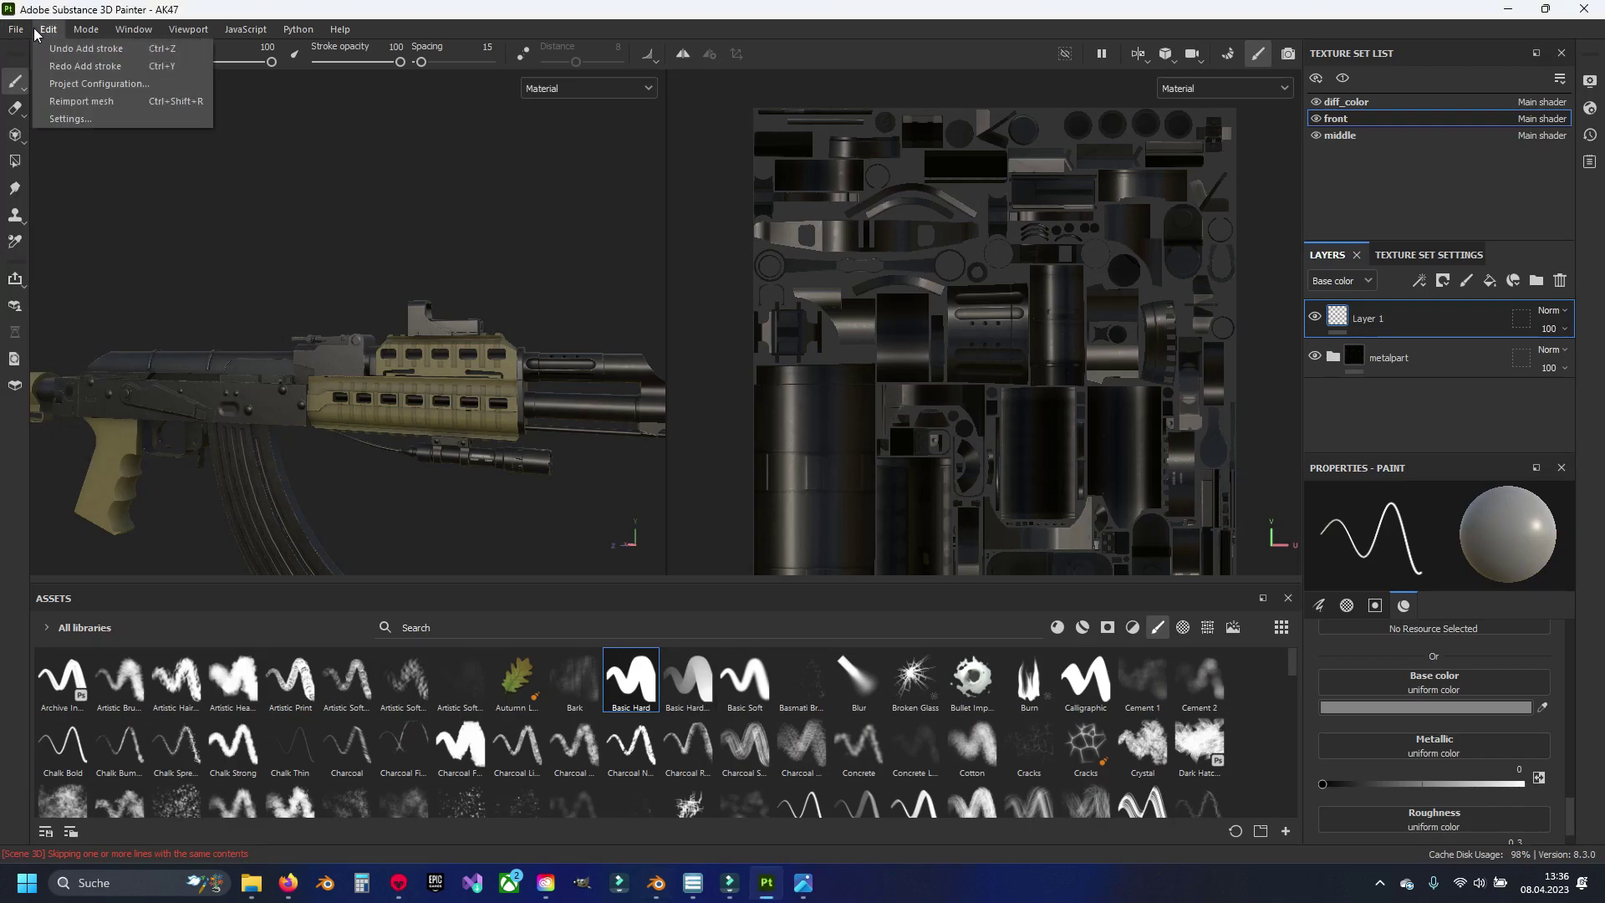
left_click(75, 91)
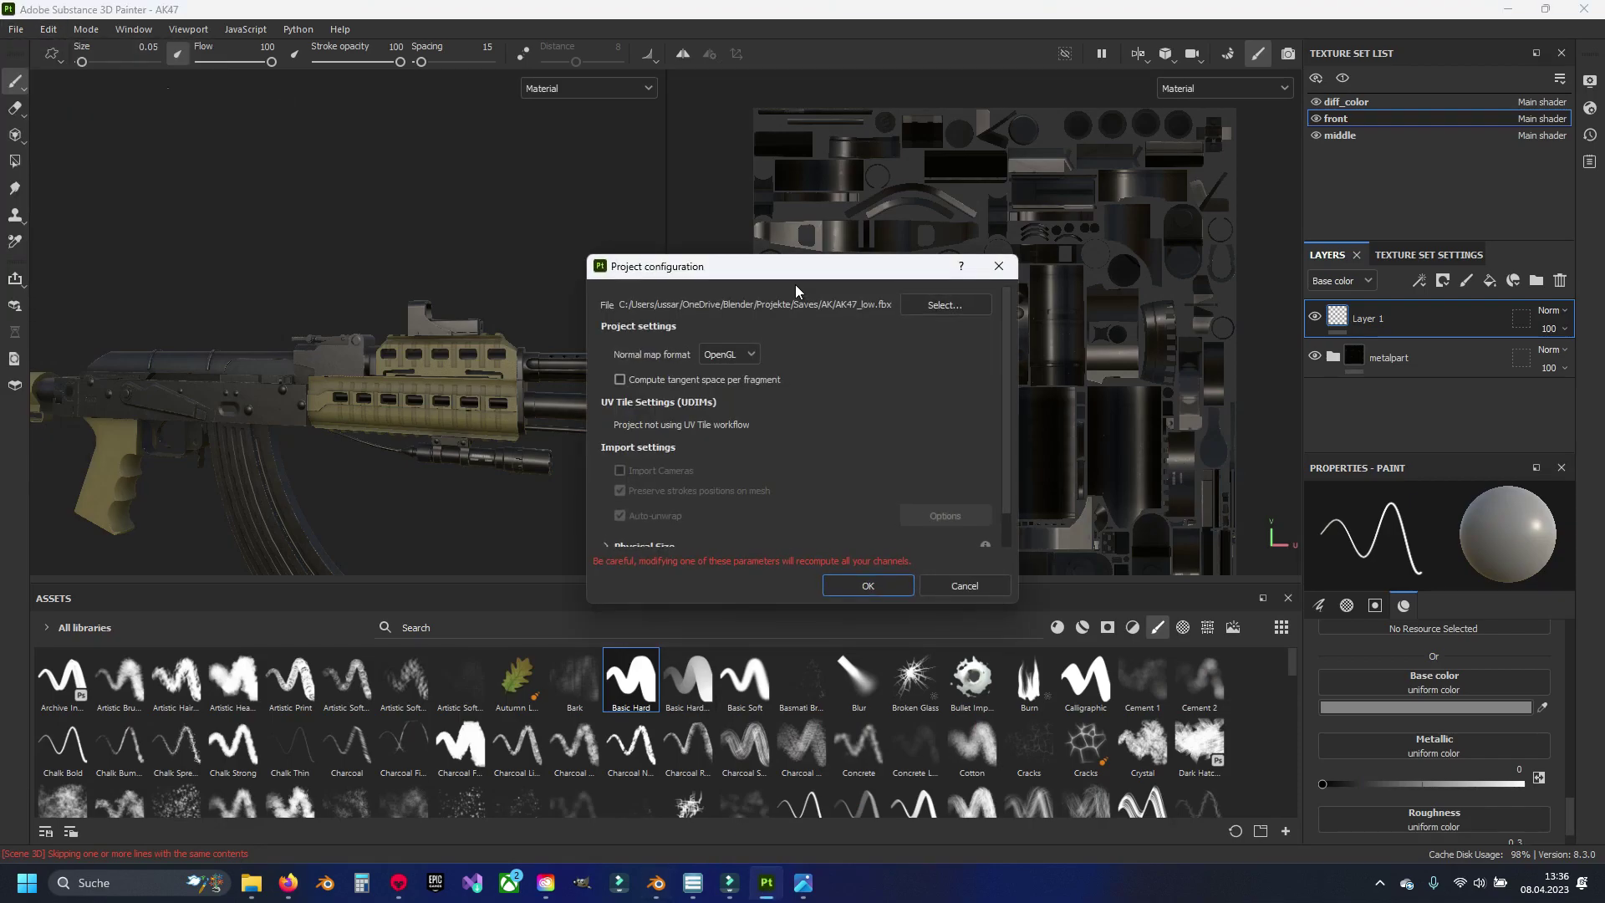
left_click(947, 305)
left_click(817, 495)
left_click(1246, 703)
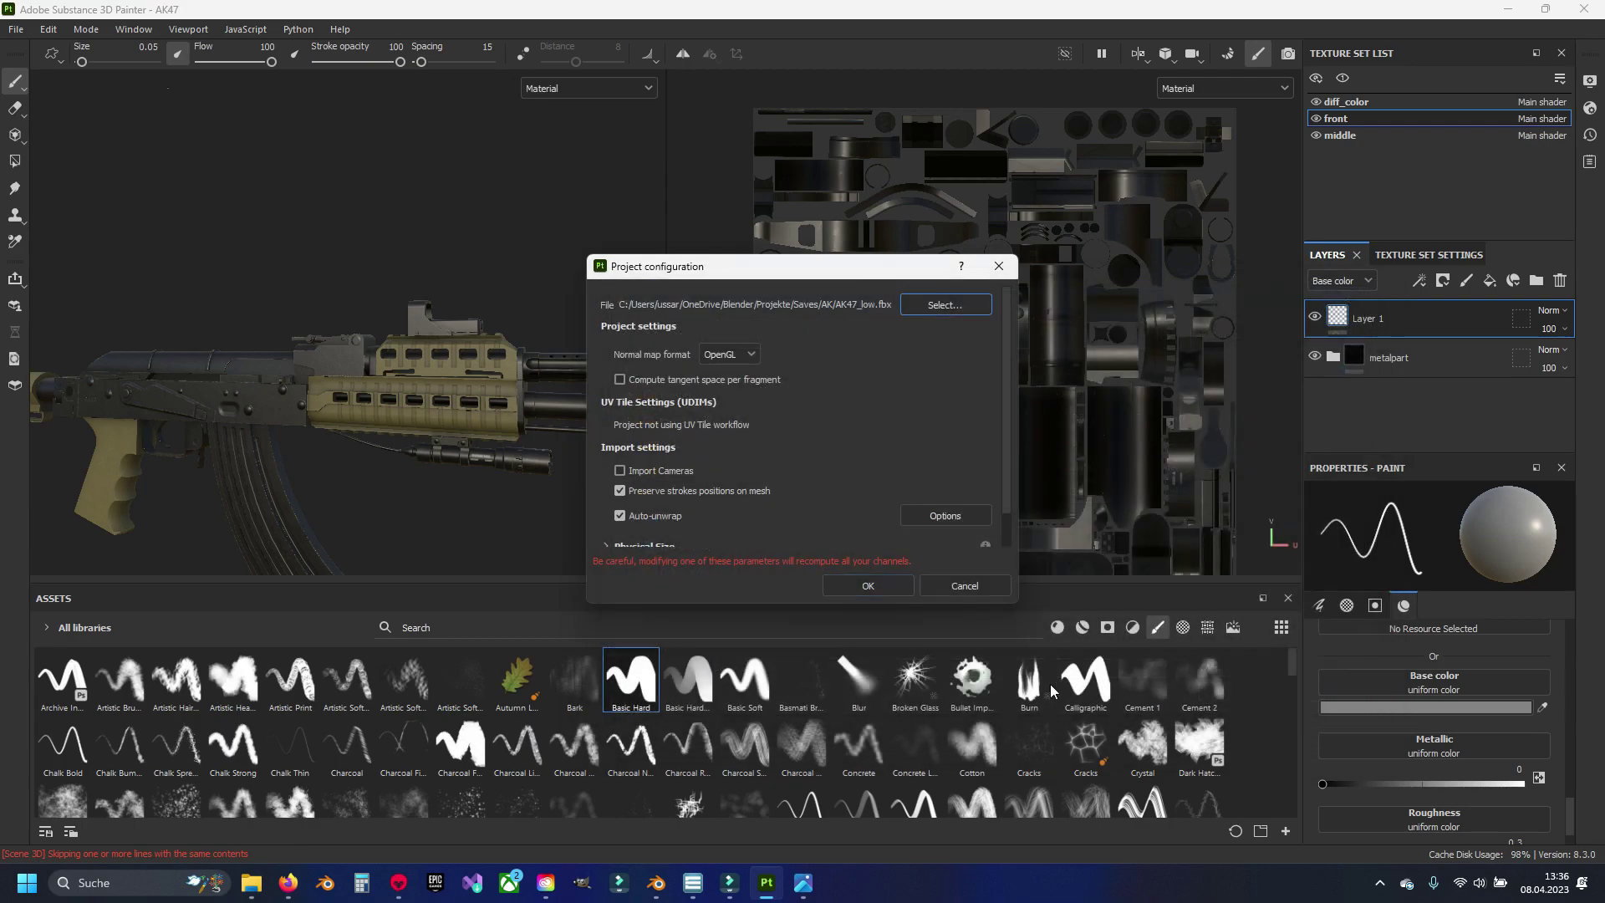
Step: Select the new glass texture set and show its Texture Set Settings down to Mesh Maps
left_click(869, 588)
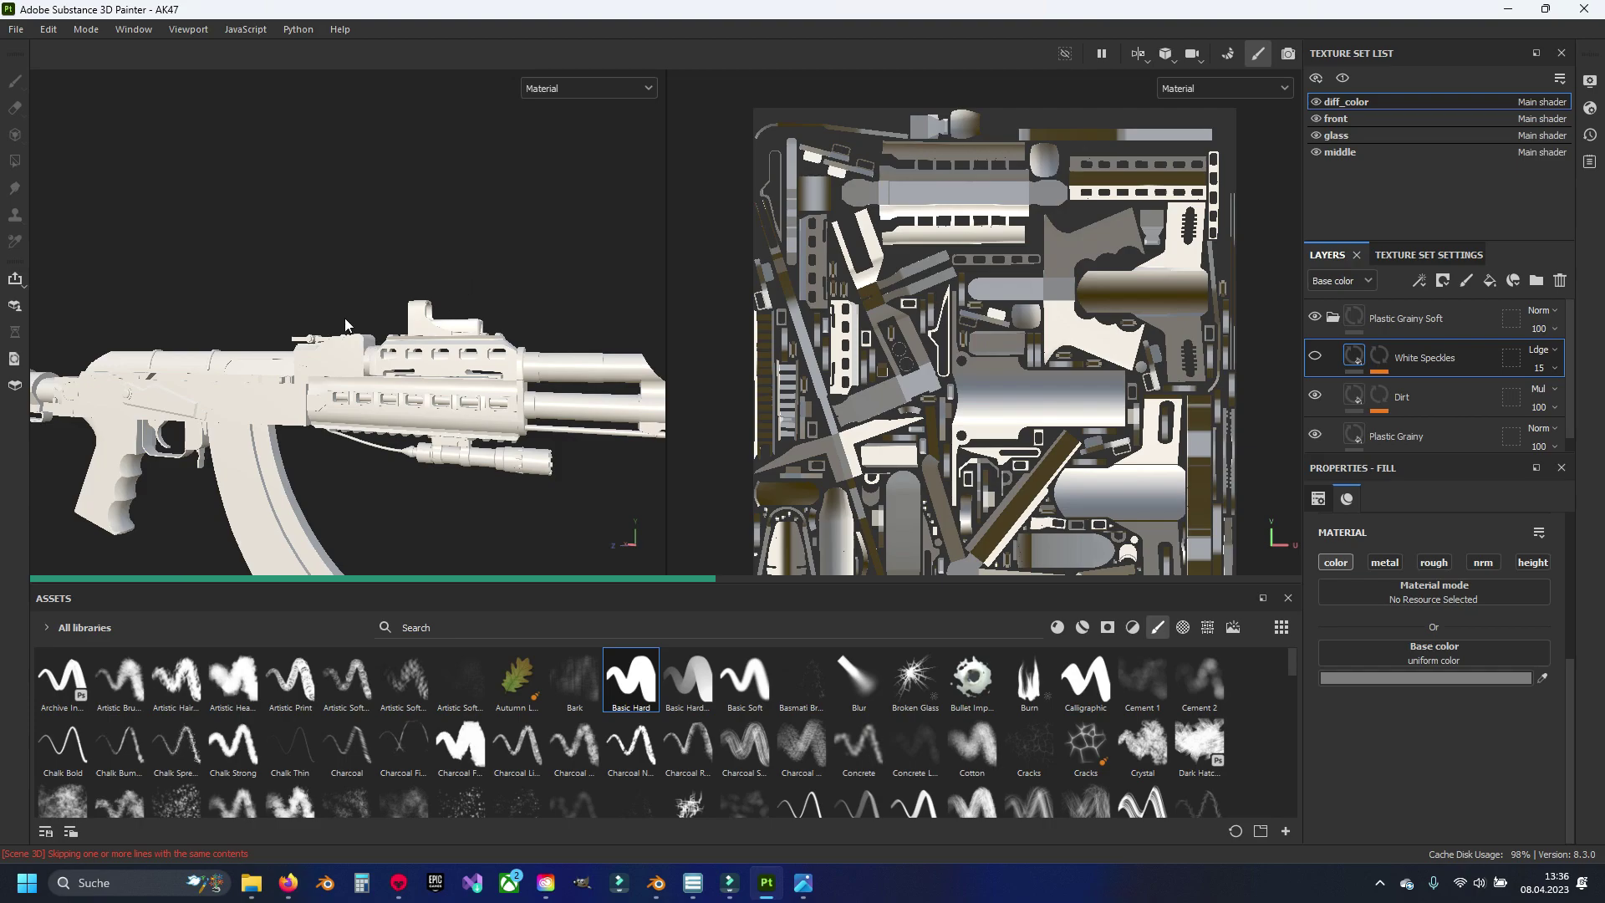
mouse_move(351, 309)
left_mouse_down("alt")
mouse_move(377, 307)
mouse_move(332, 370)
mouse_move(360, 351)
left_mouse_up("alt")
scroll(377, 308, "up", 3)
scroll(332, 371, "up", 3)
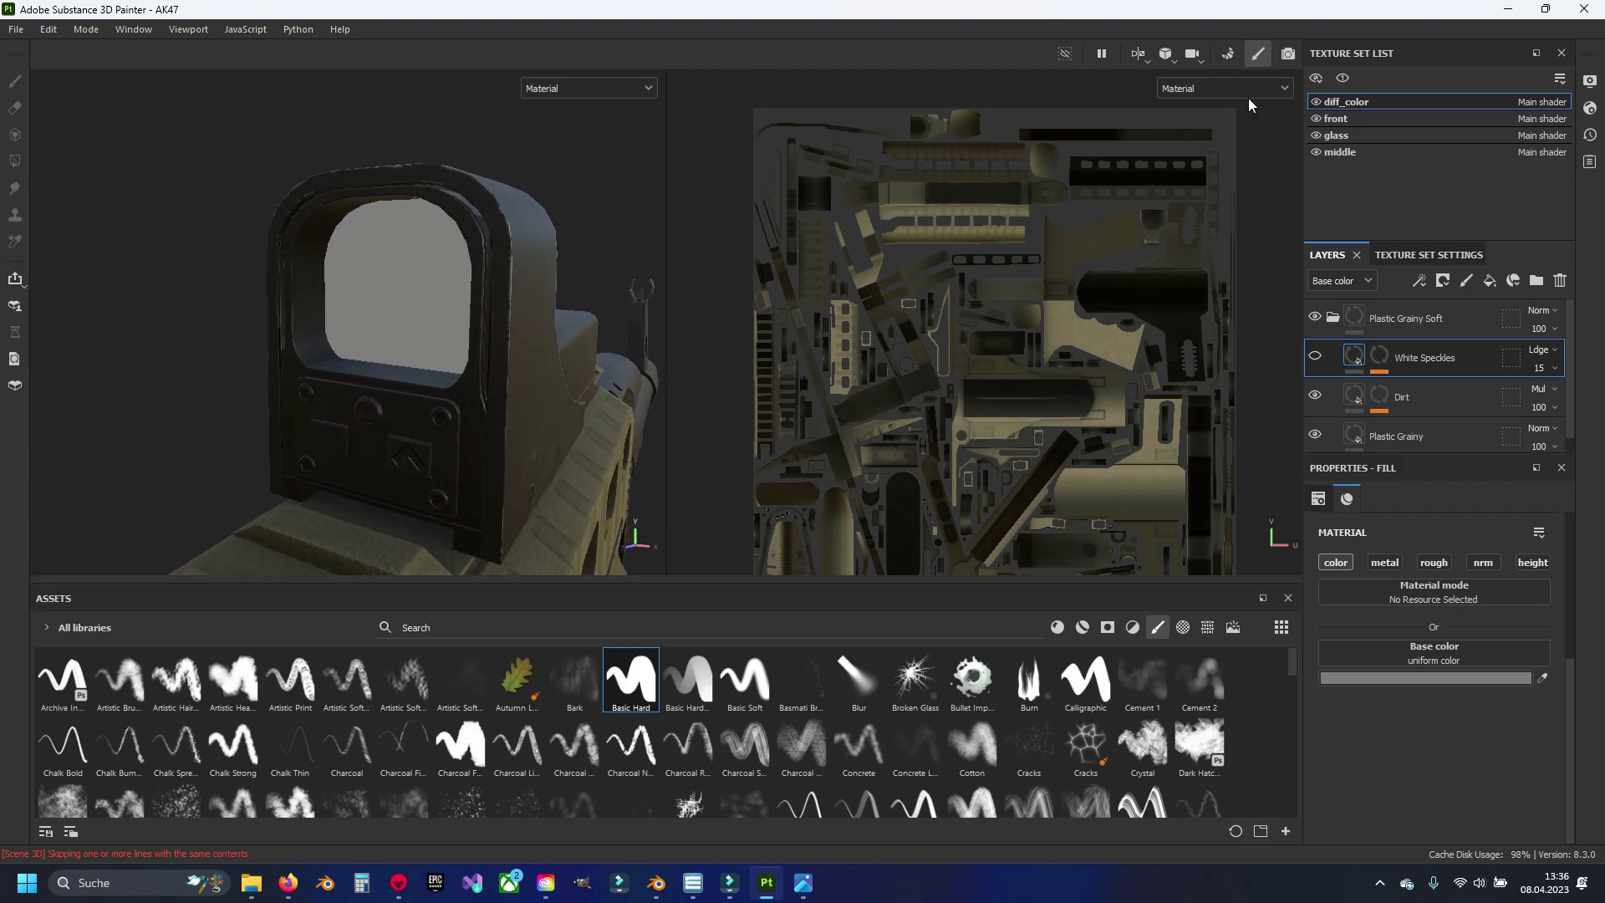
left_click(1349, 135)
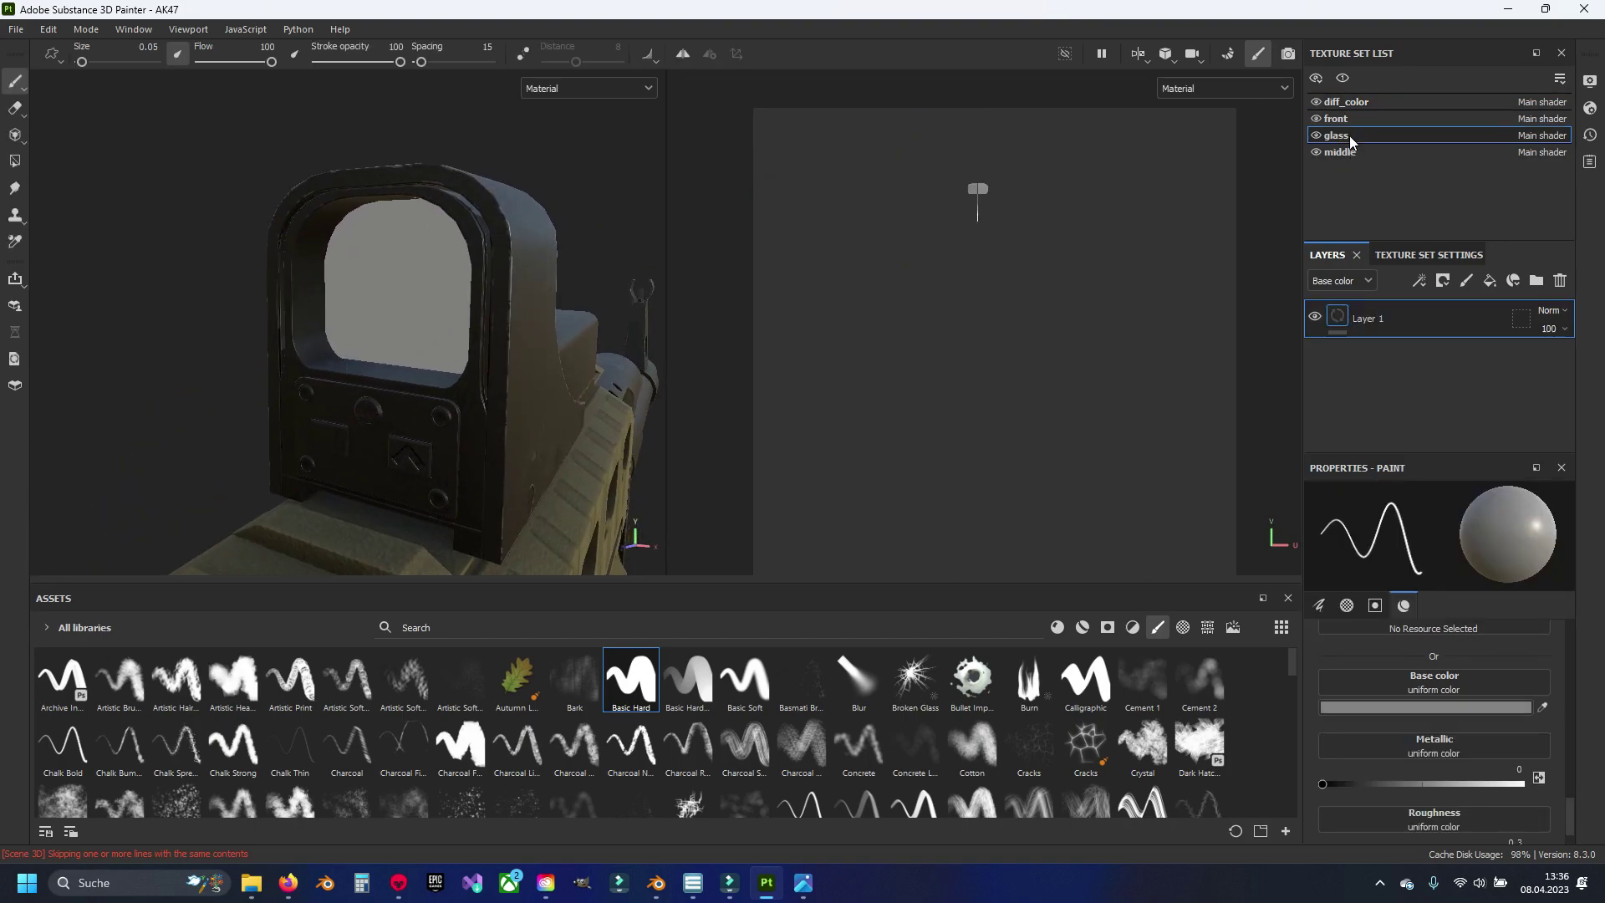
left_click(1431, 253)
scroll(1475, 376, "down", 2)
scroll(1481, 401, "down", 3)
scroll(1479, 399, "down", 2)
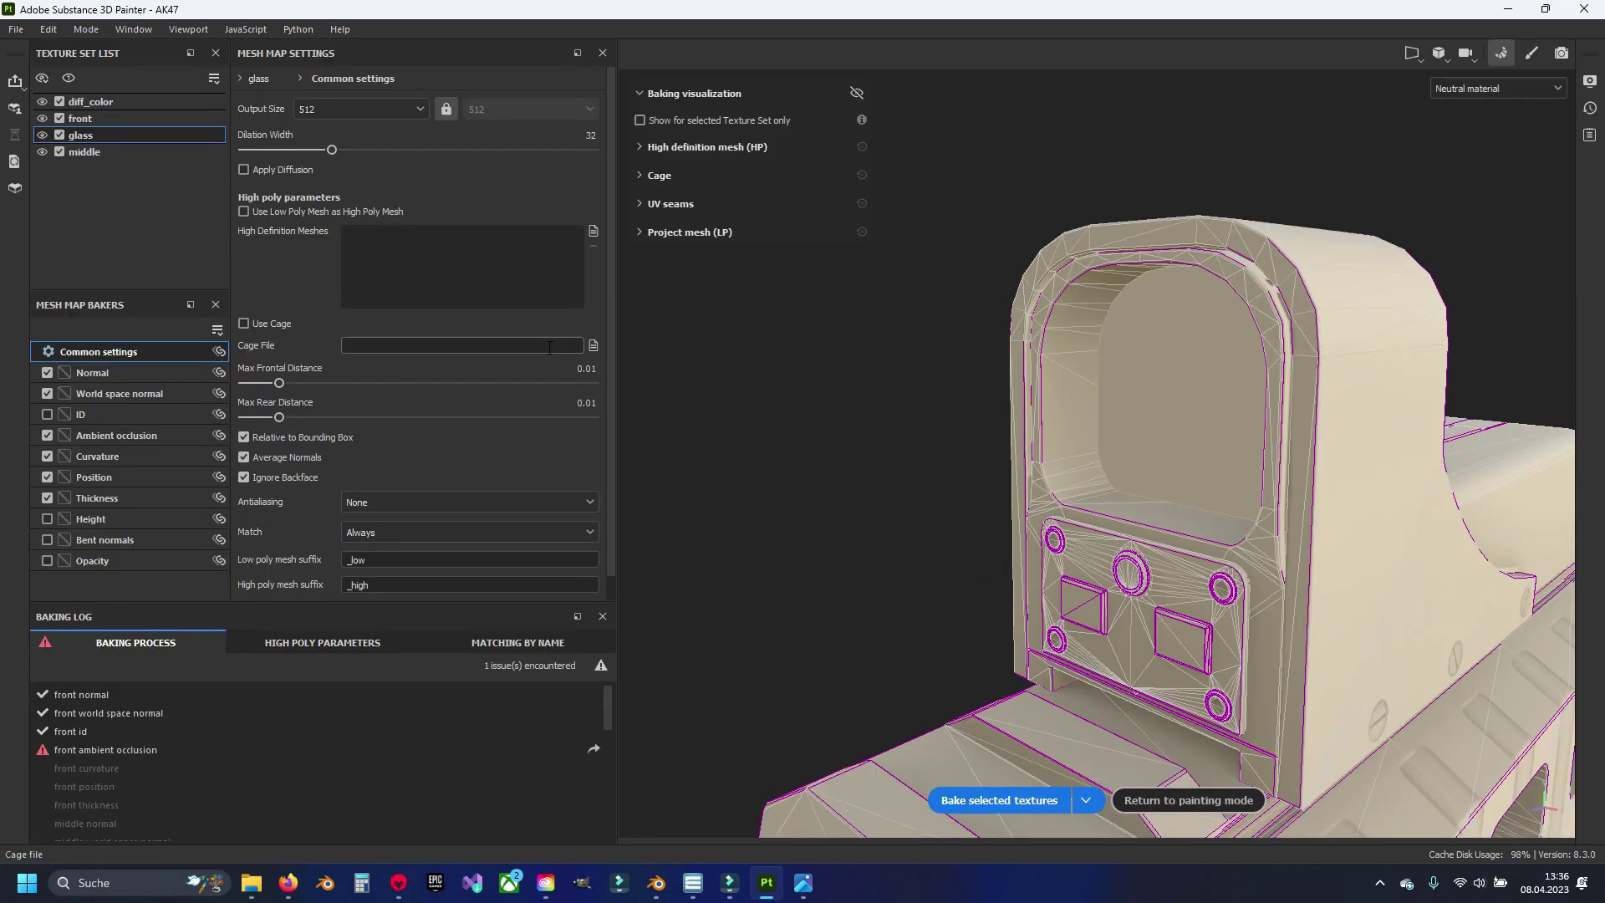
Step: Hide the front texture set and review the baking and high poly logs
left_click(42, 118)
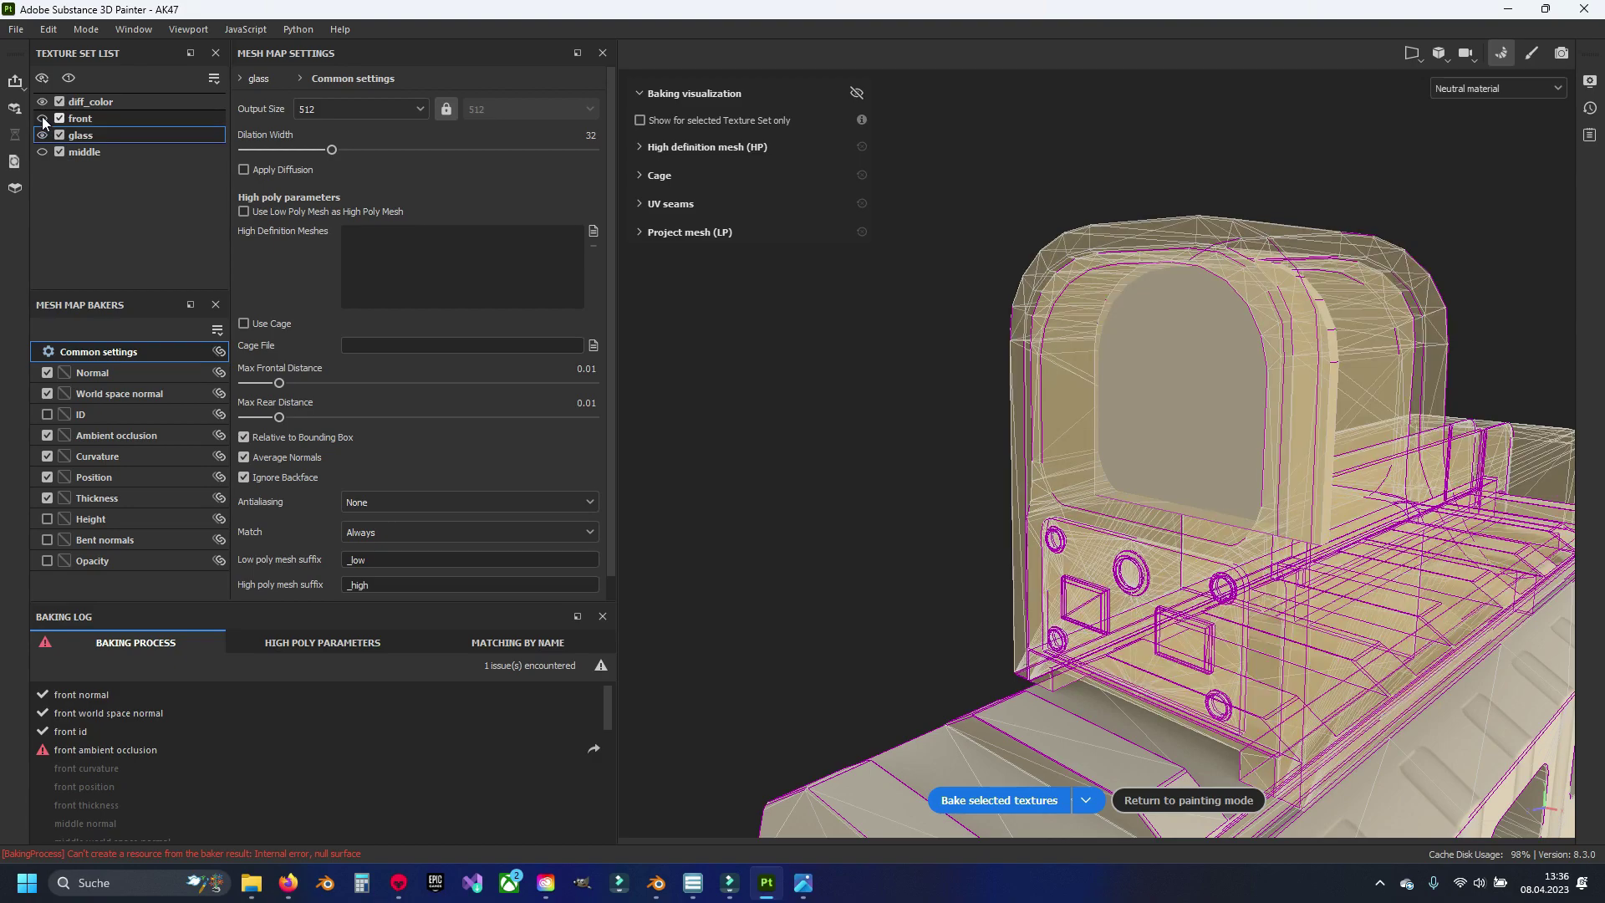
left_click_drag(943, 493, 971, 490, "alt")
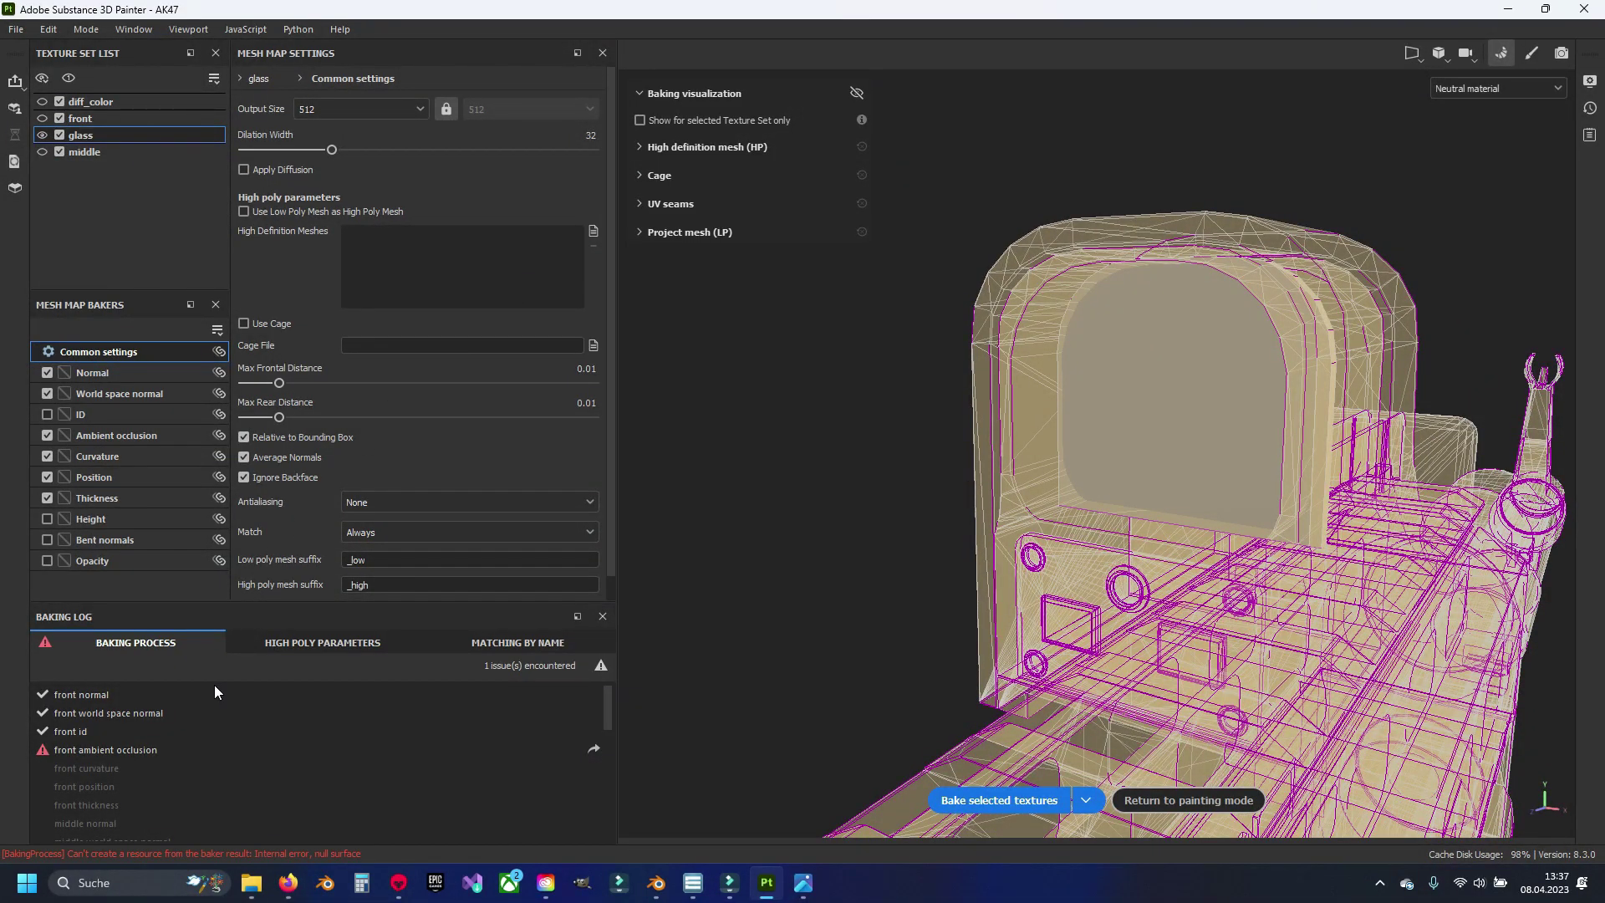
left_click(355, 642)
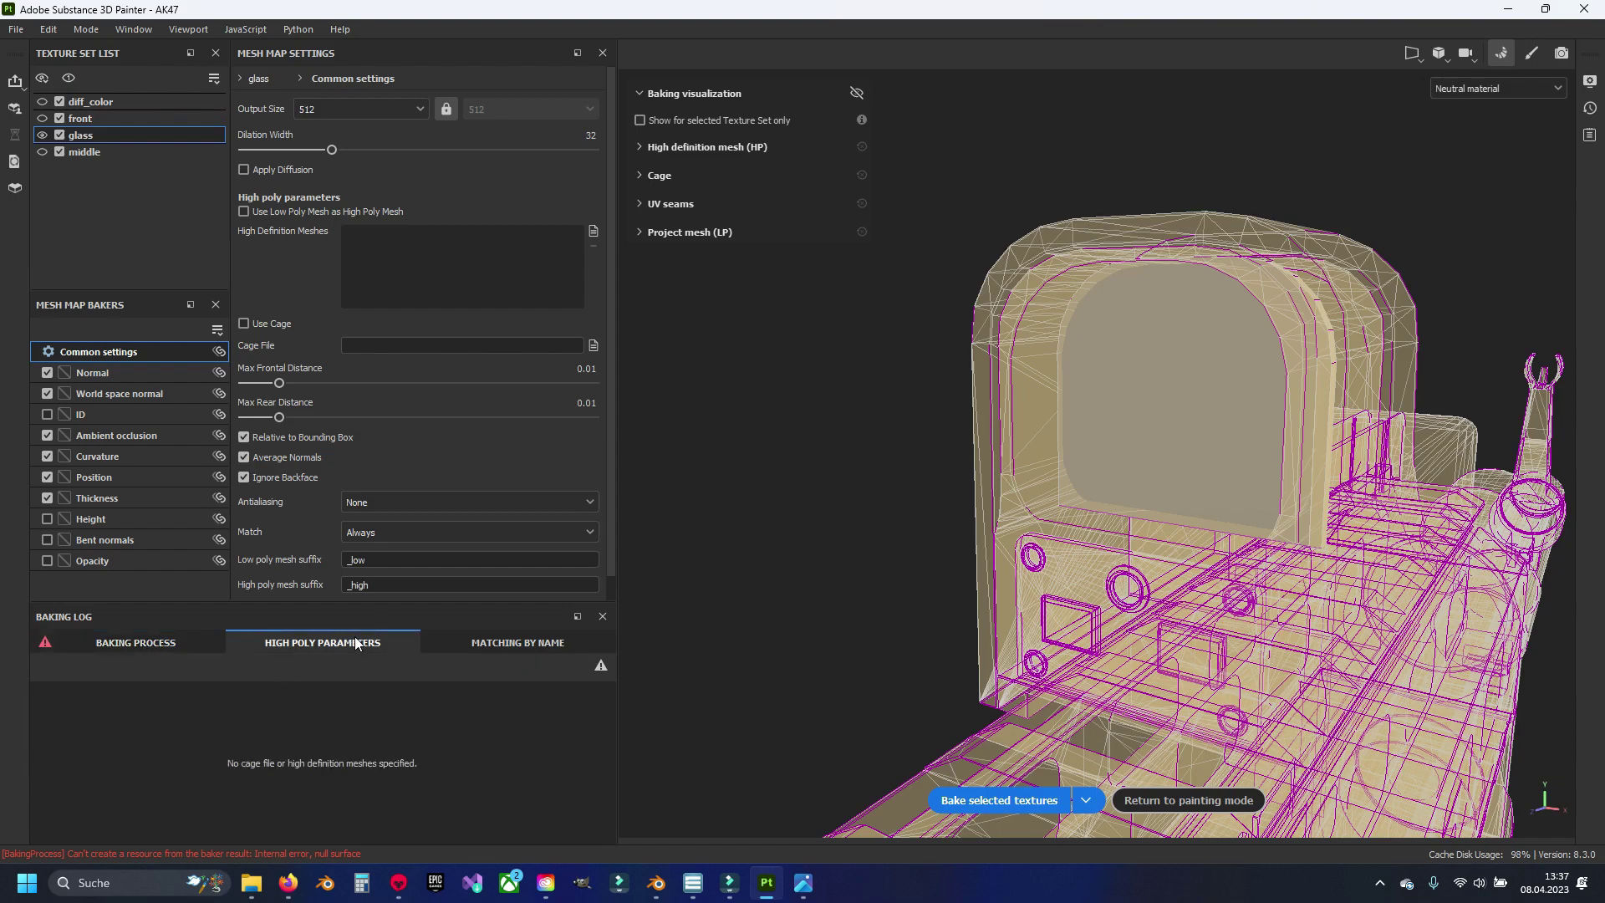
left_click(169, 644)
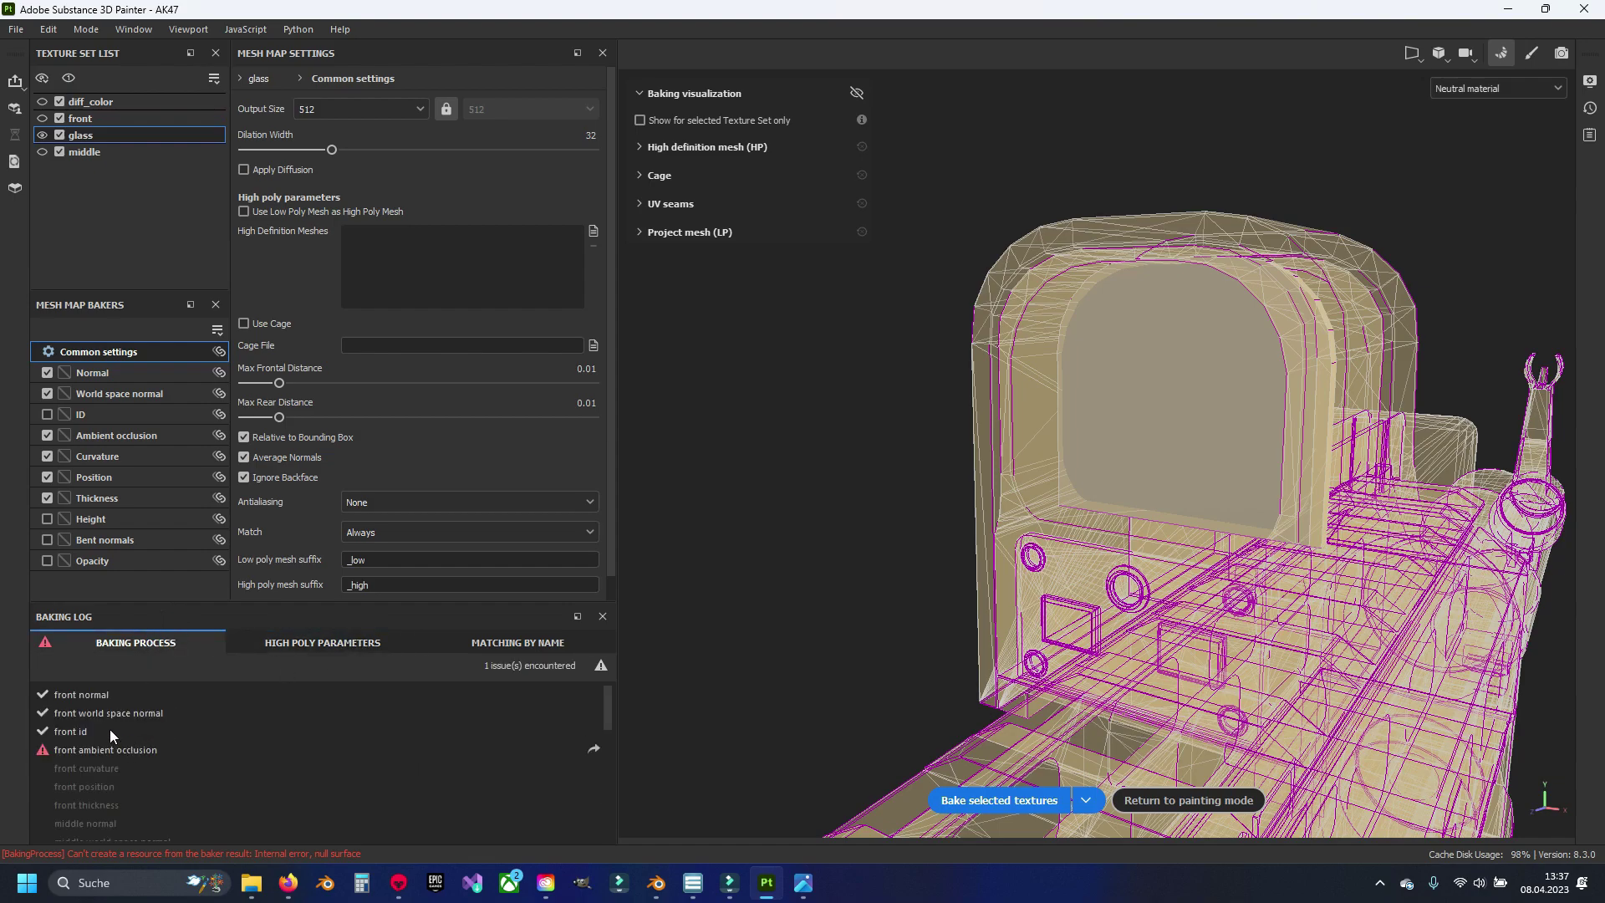
scroll(110, 732, "down", 2)
scroll(174, 755, "up", 2)
left_click(42, 79)
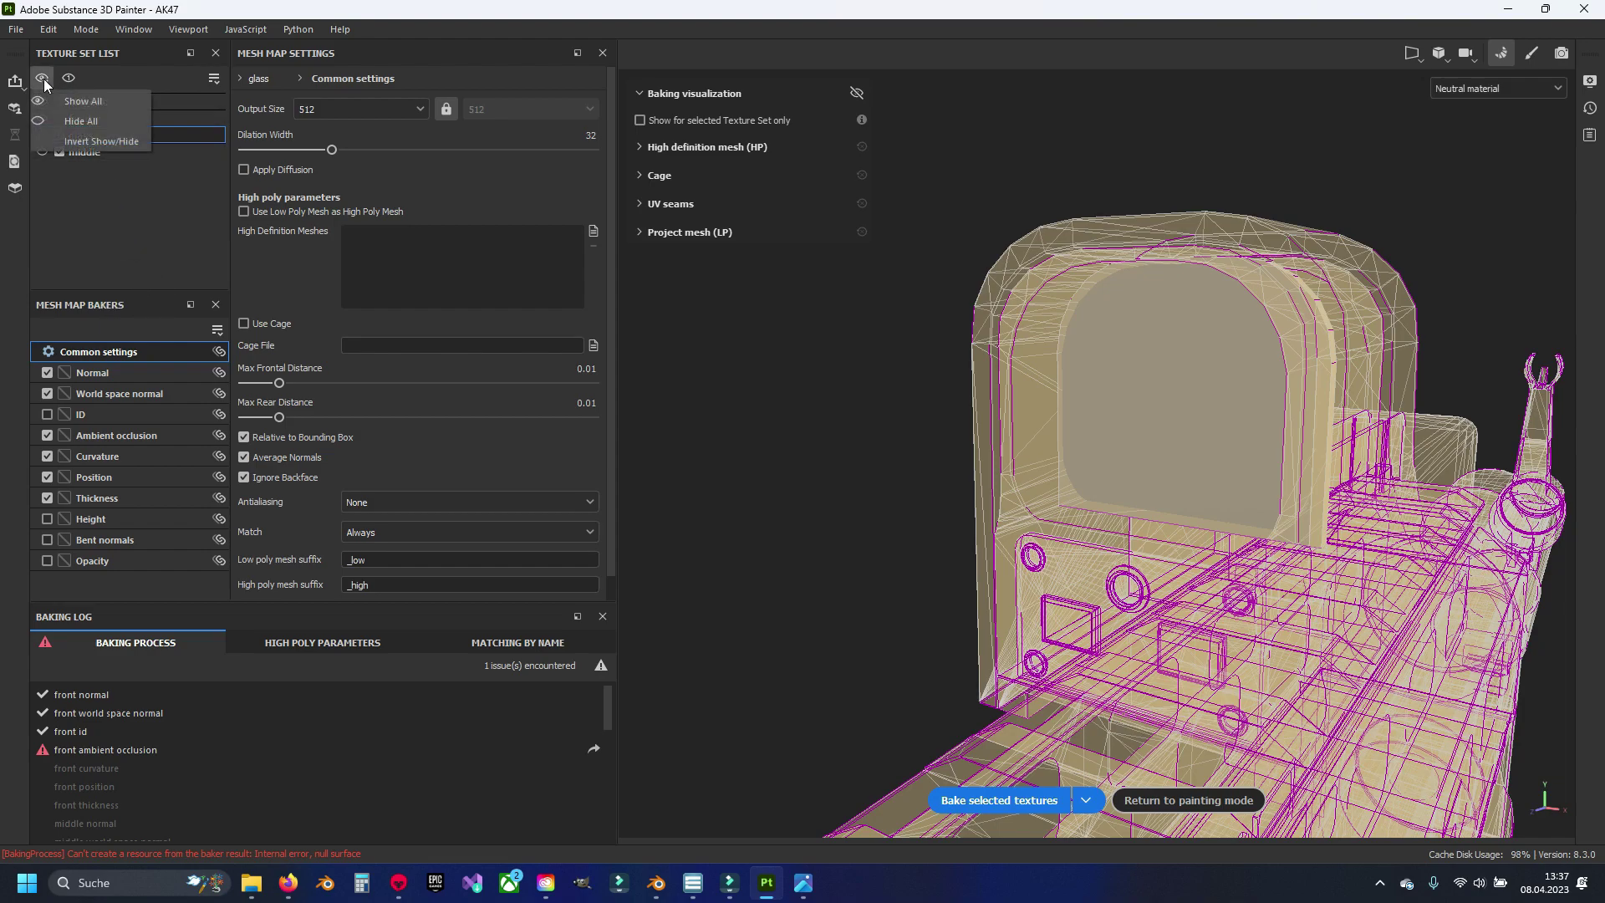
left_click(44, 84)
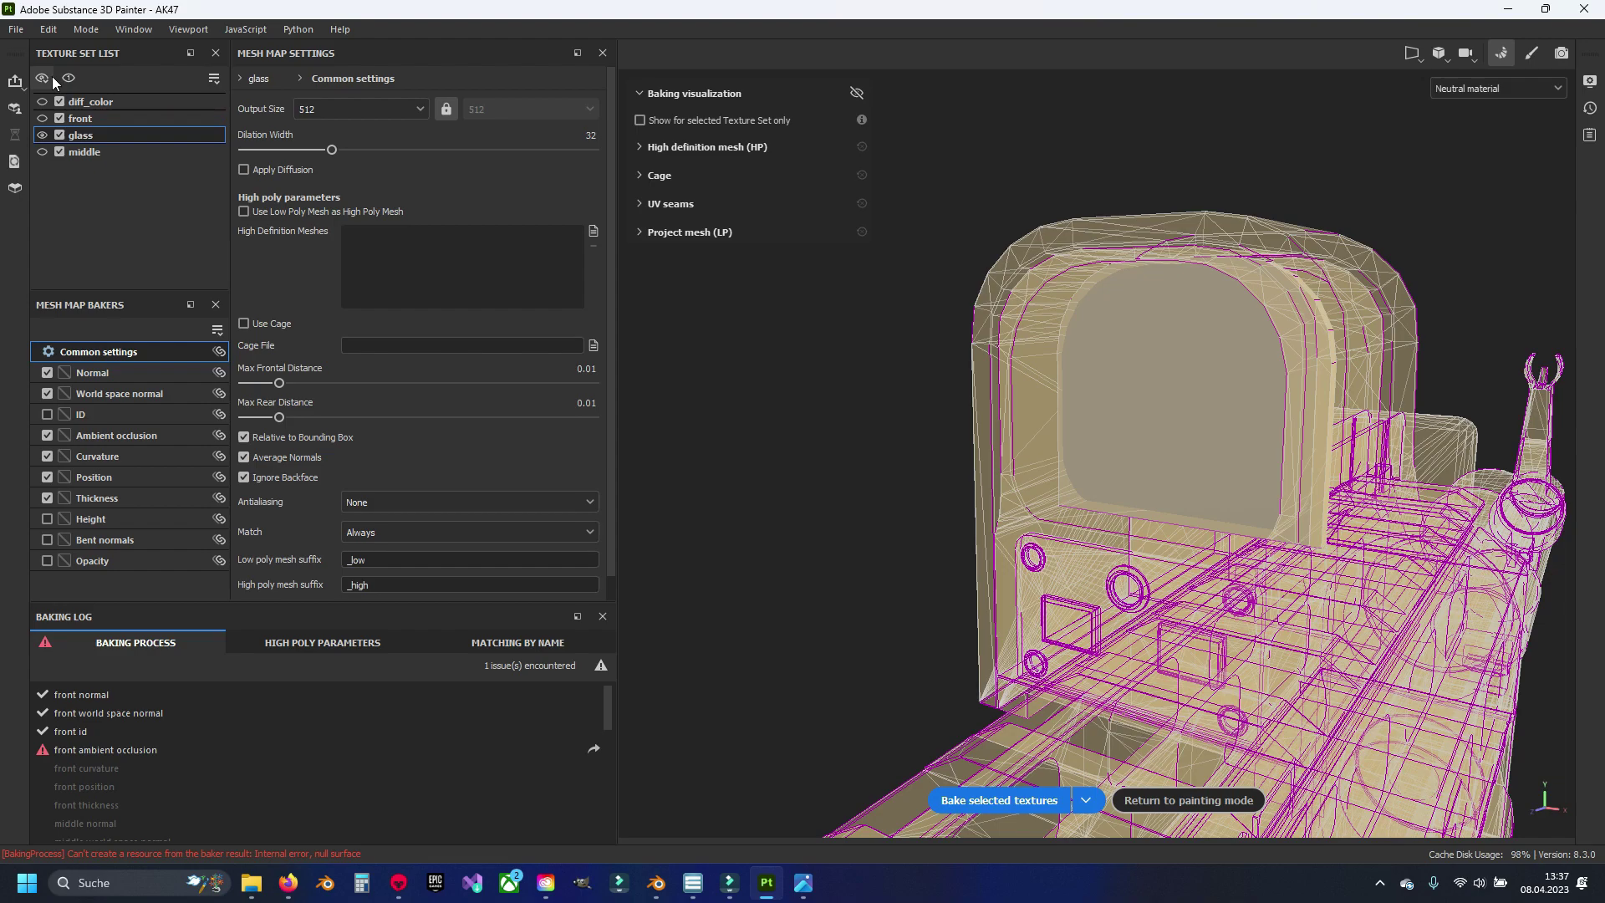
Step: Bake only the glass maps at 4096, excluding diff_color, front and middle
left_click(334, 106)
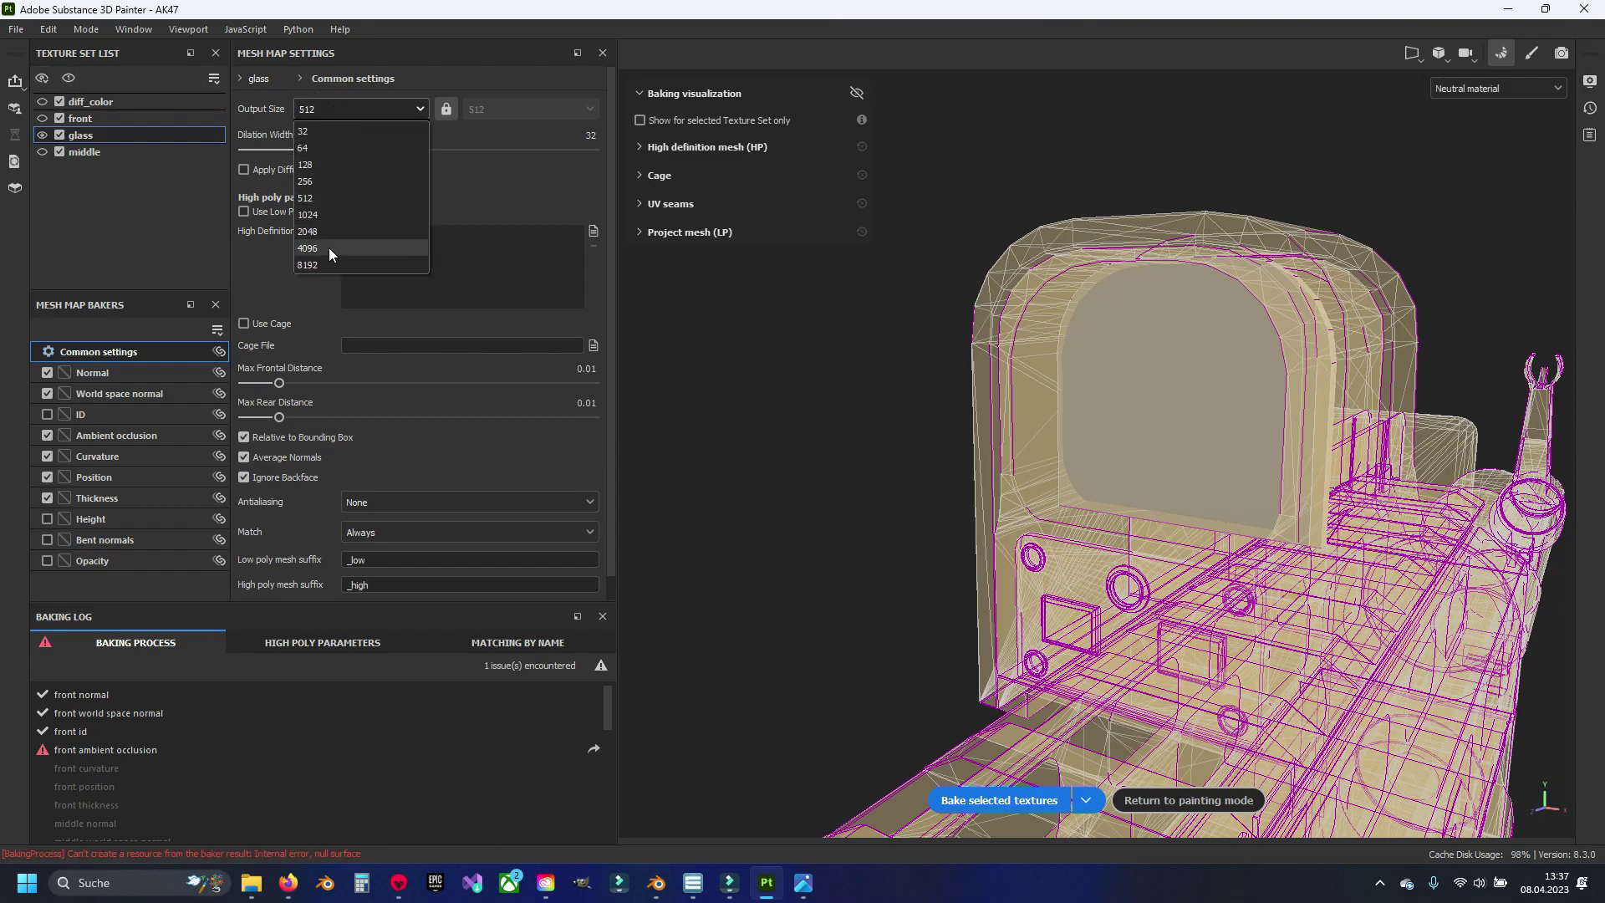
left_click(329, 249)
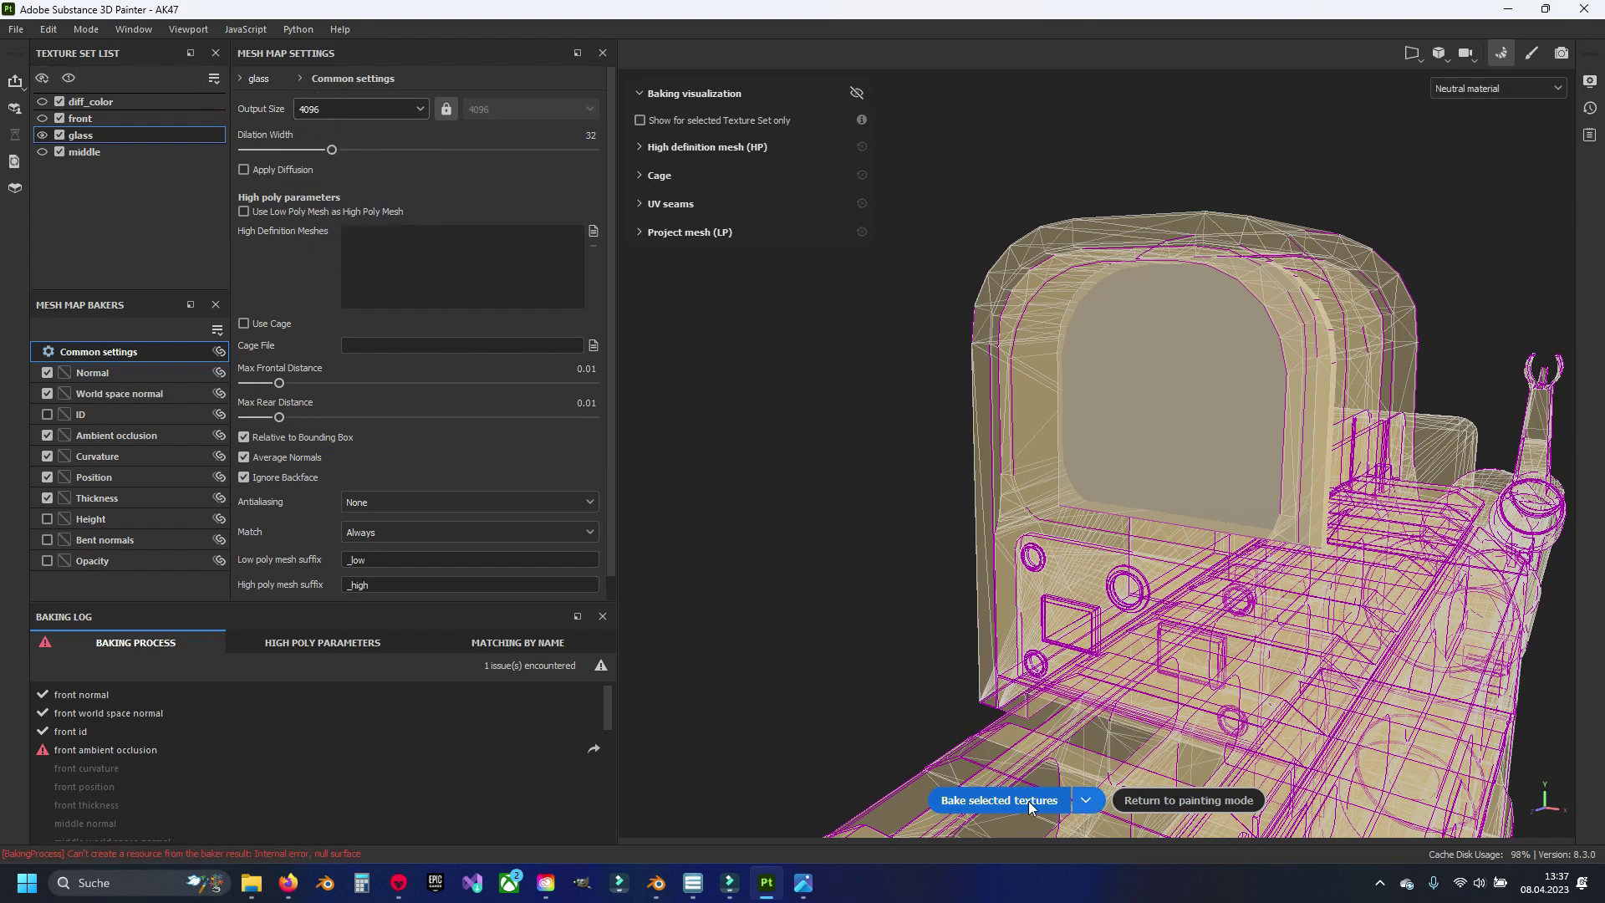
left_click(1086, 800)
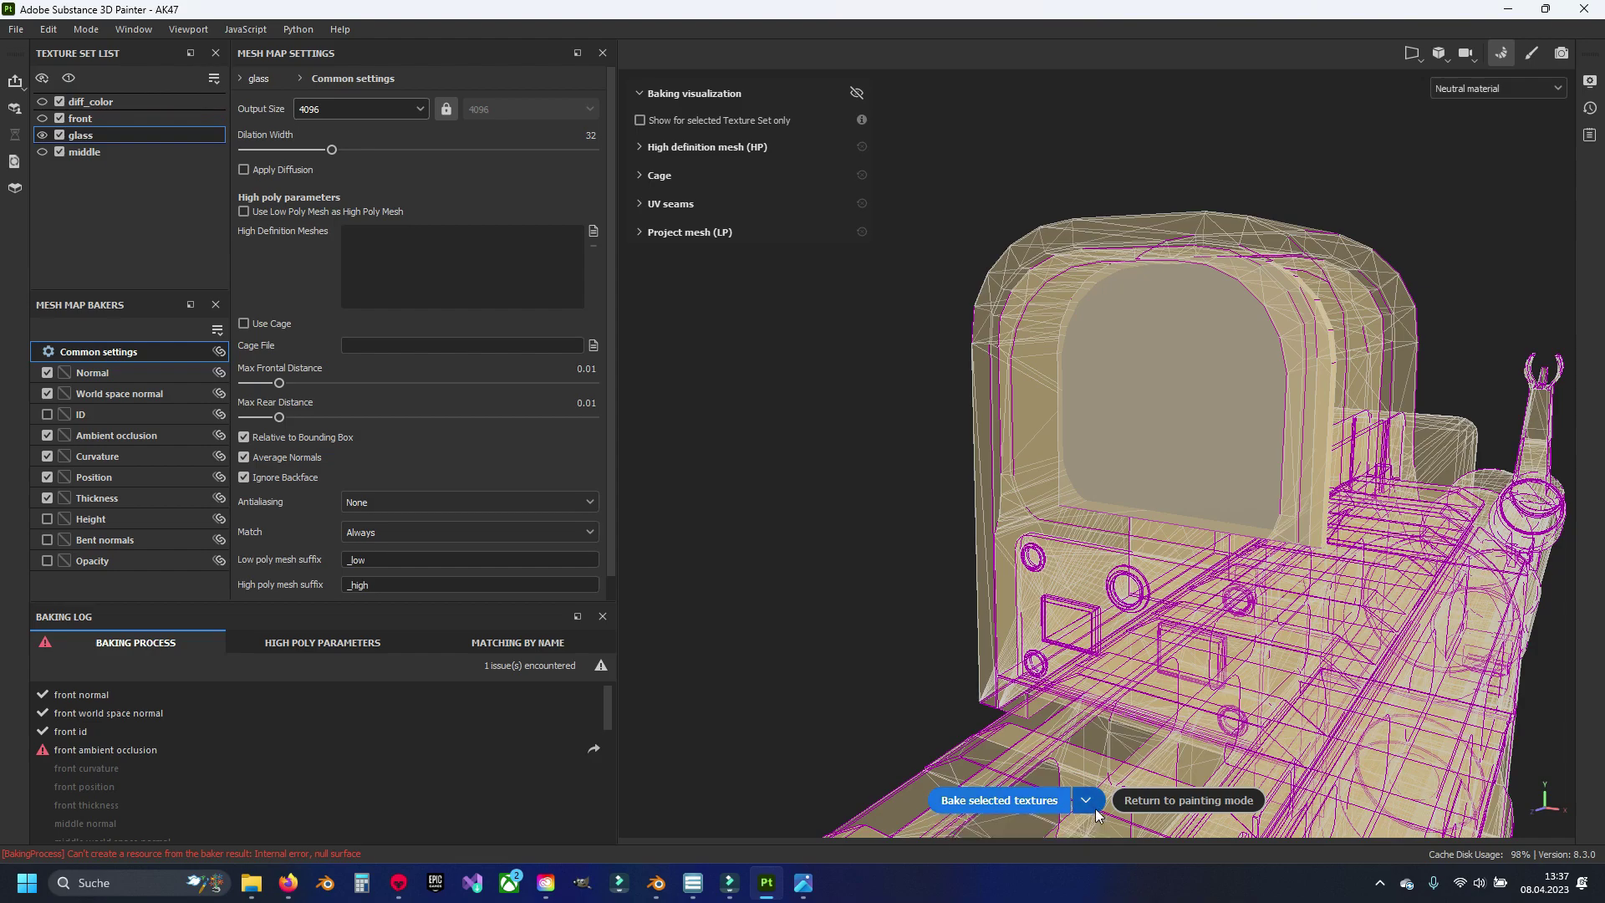
left_click(59, 151)
left_click(59, 118)
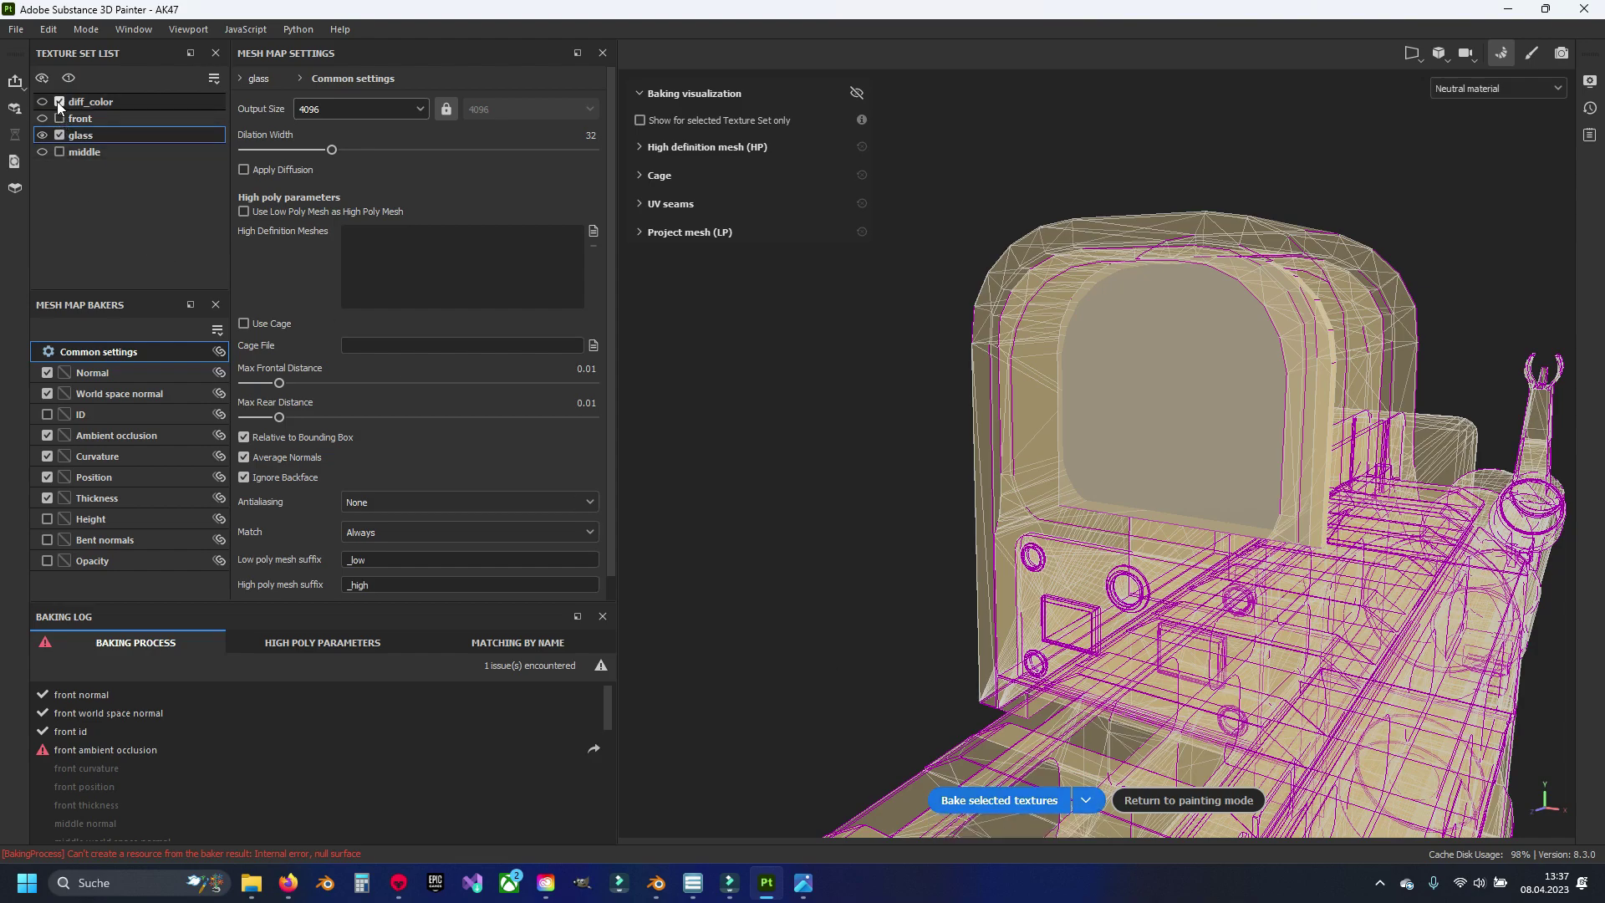
left_click(998, 802)
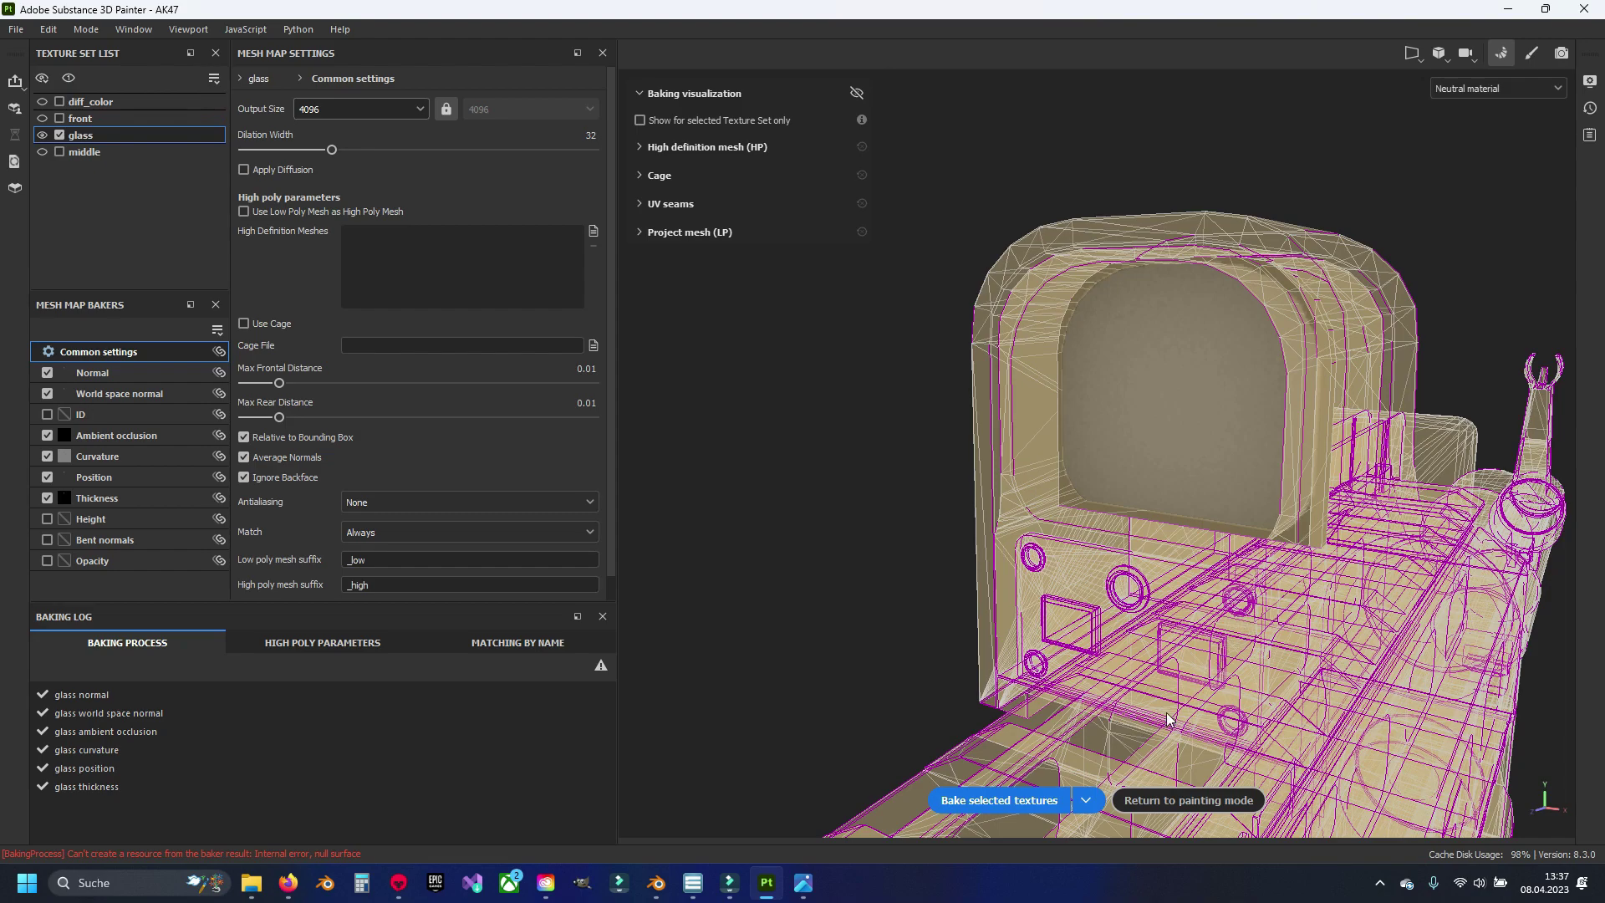
left_click(1178, 802)
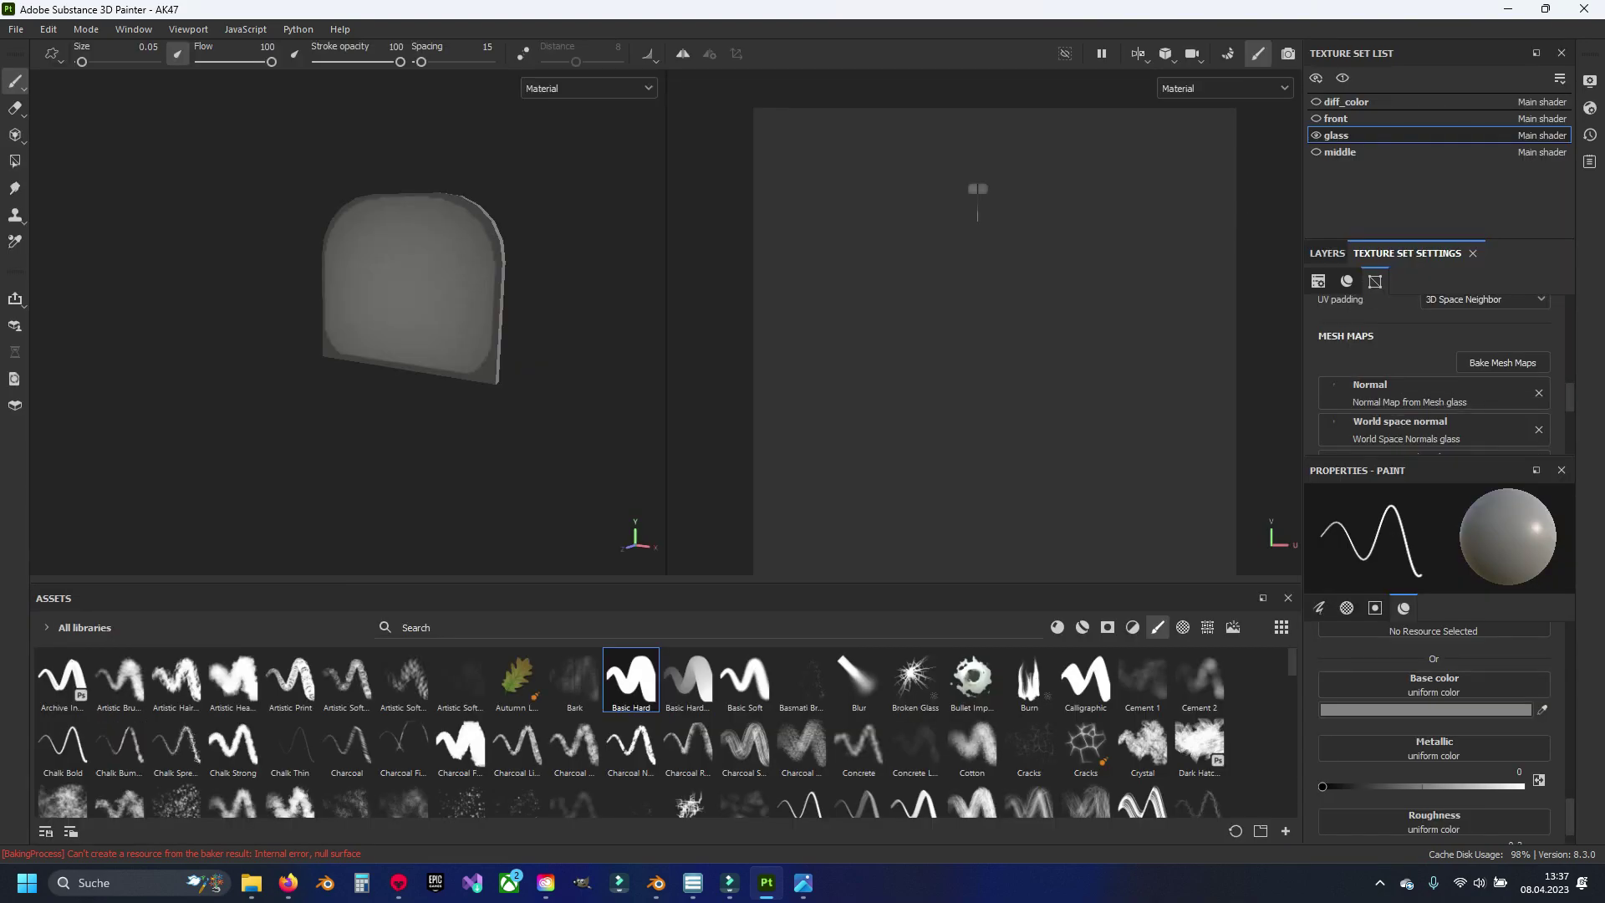
Step: Unhide the middle, front and diff_color sets and show the glass set's empty layer stack
left_click(1316, 152)
left_click(1316, 118)
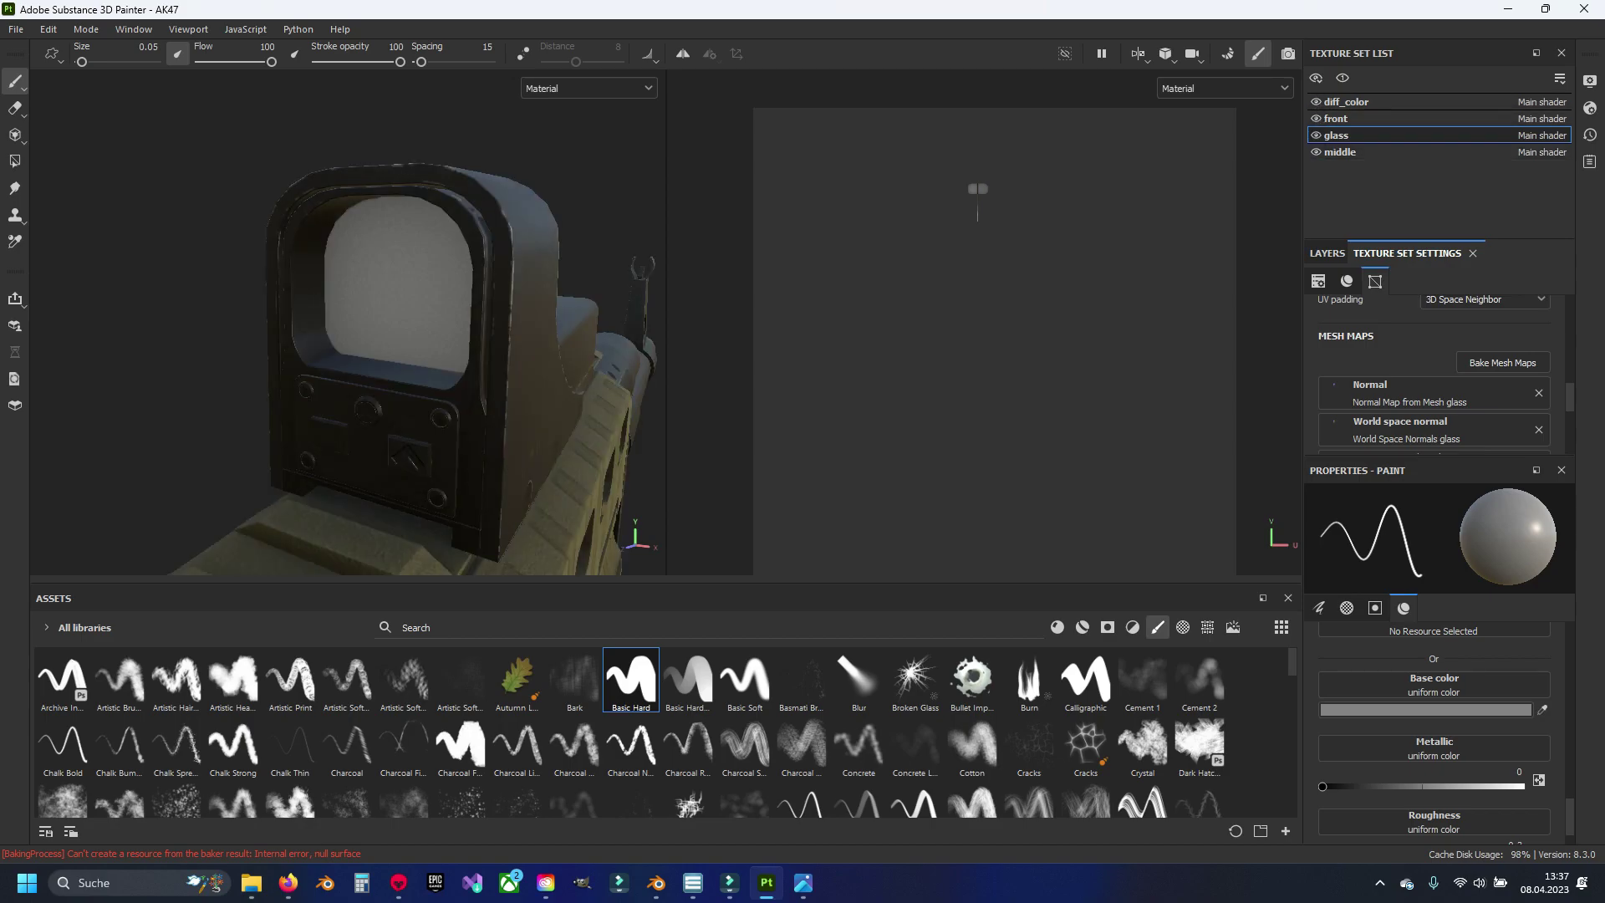
left_click_drag(502, 334, 485, 335, "alt")
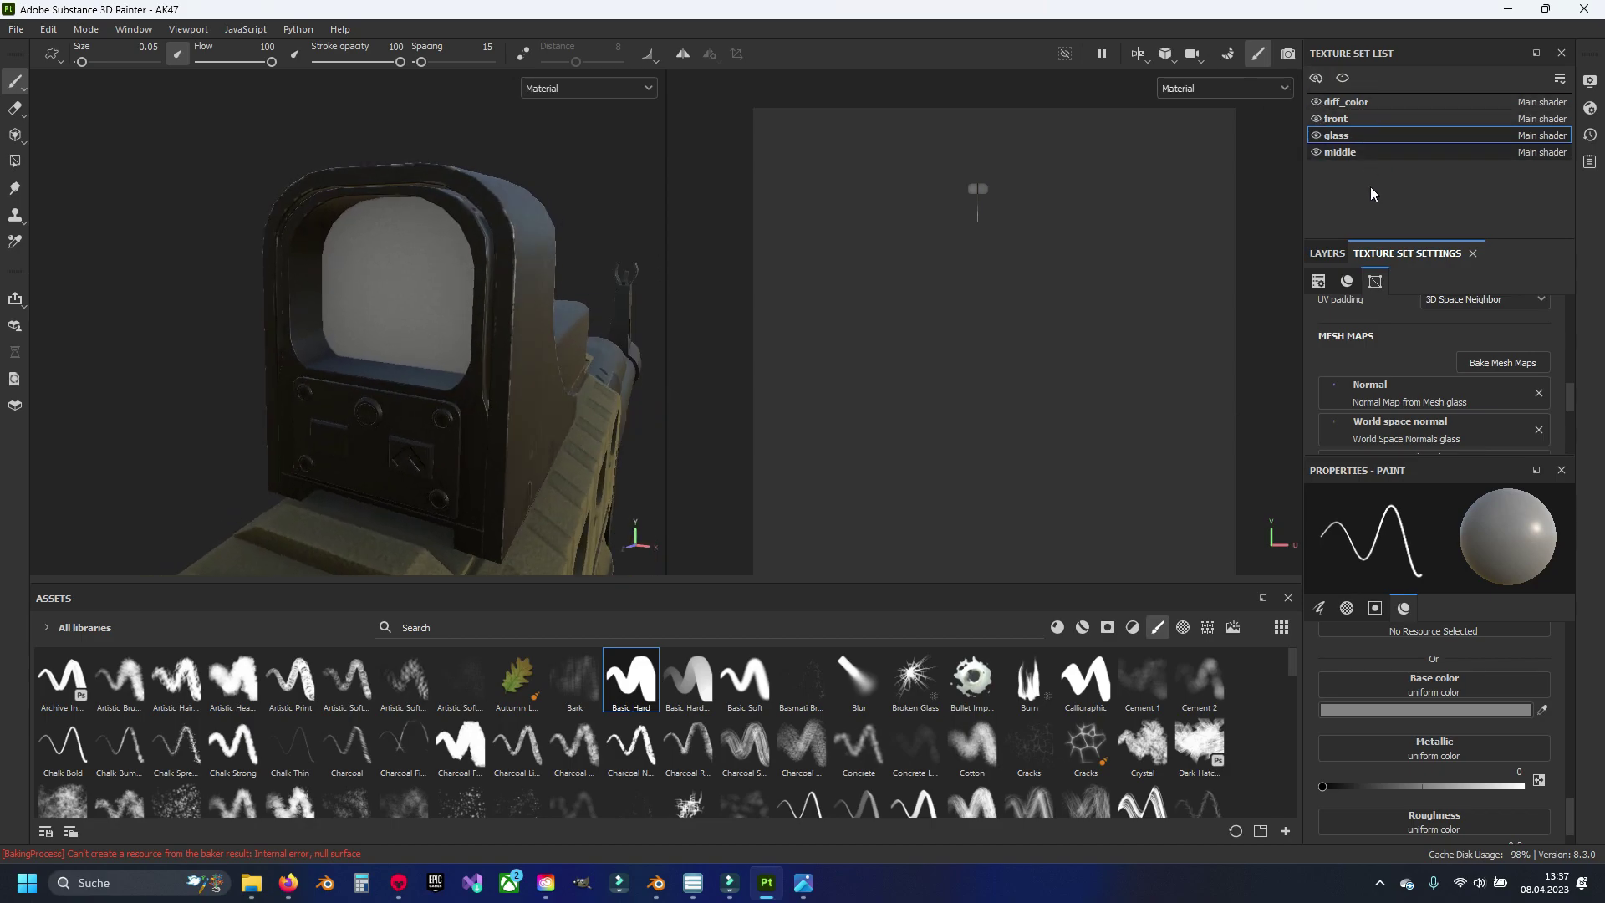
scroll(1411, 380, "down", 3)
scroll(1411, 380, "up", 5)
scroll(1347, 334, "up", 3)
scroll(1346, 335, "up", 3)
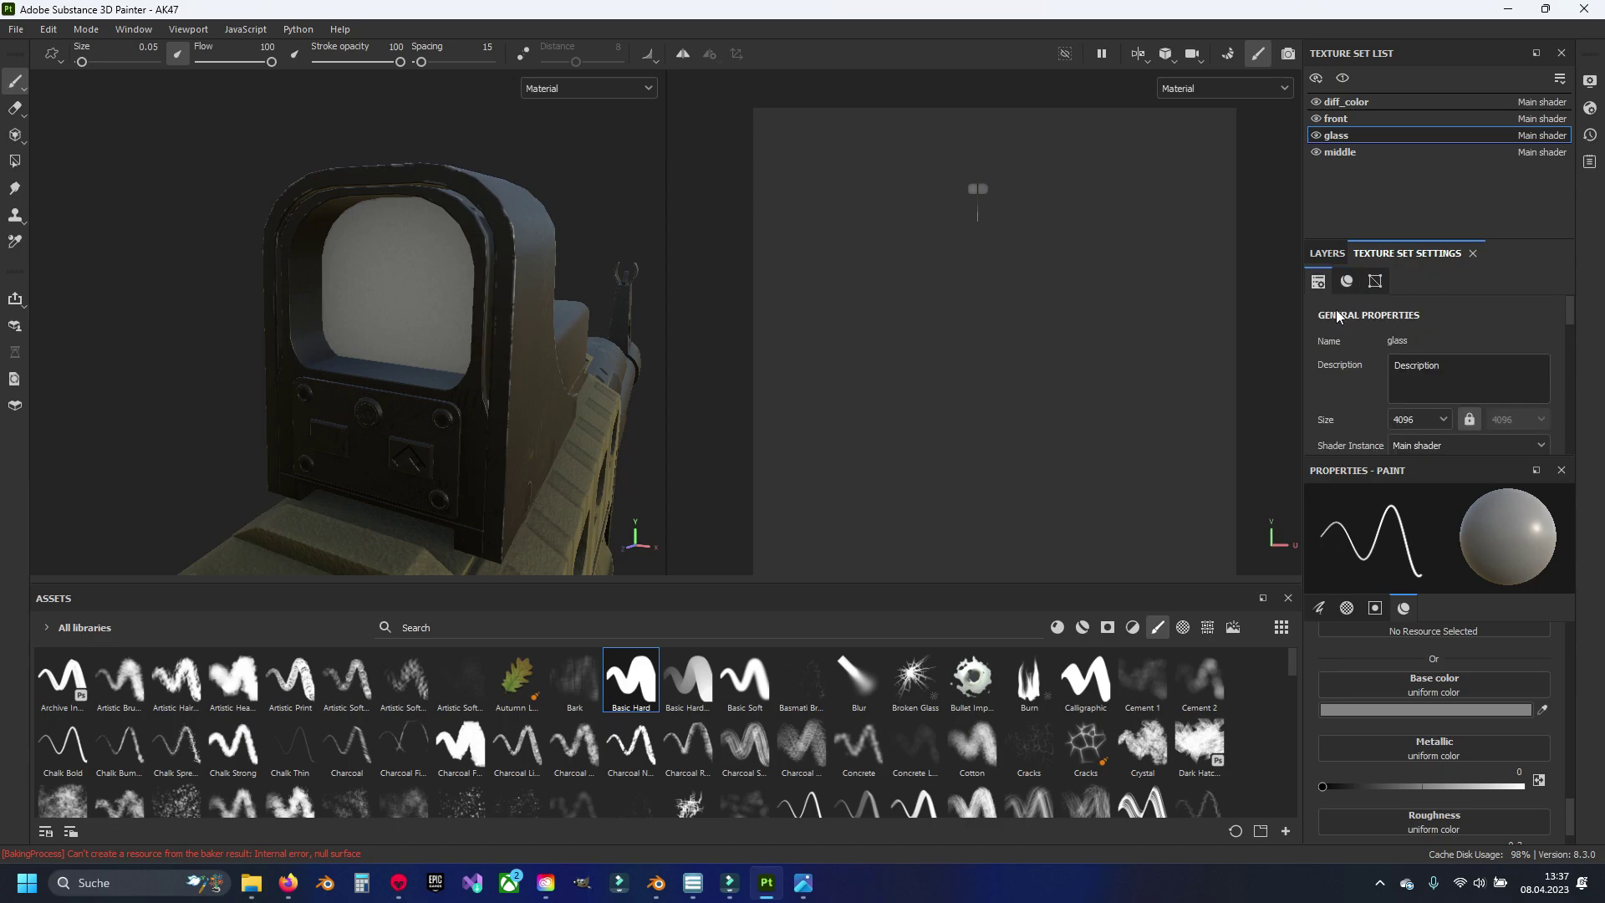
left_click(1327, 252)
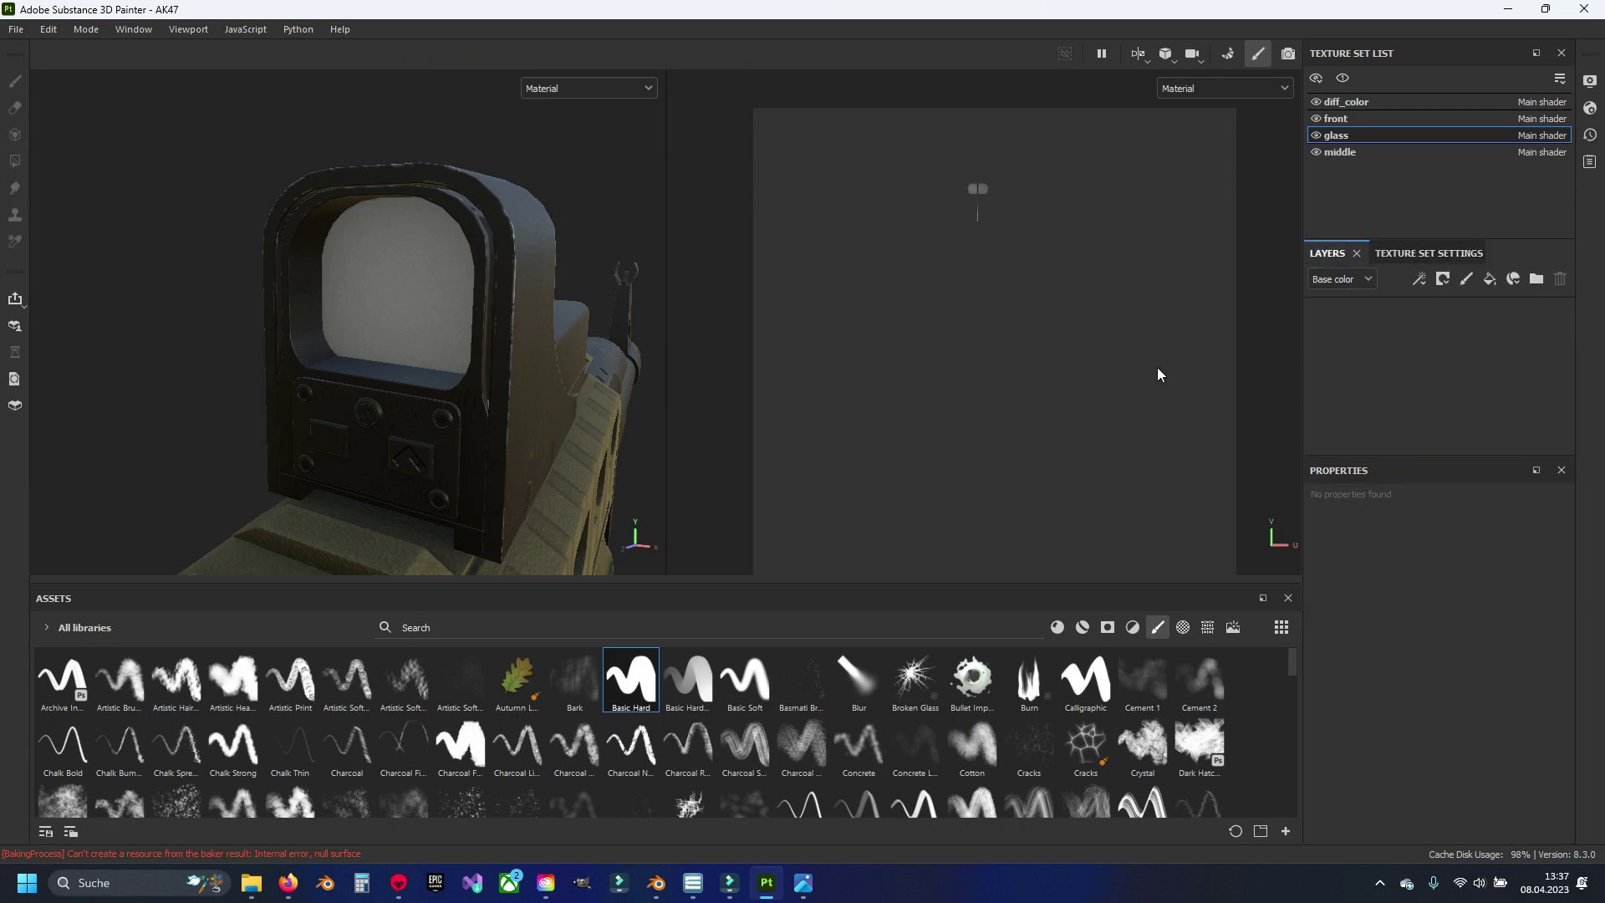
left_click(391, 629)
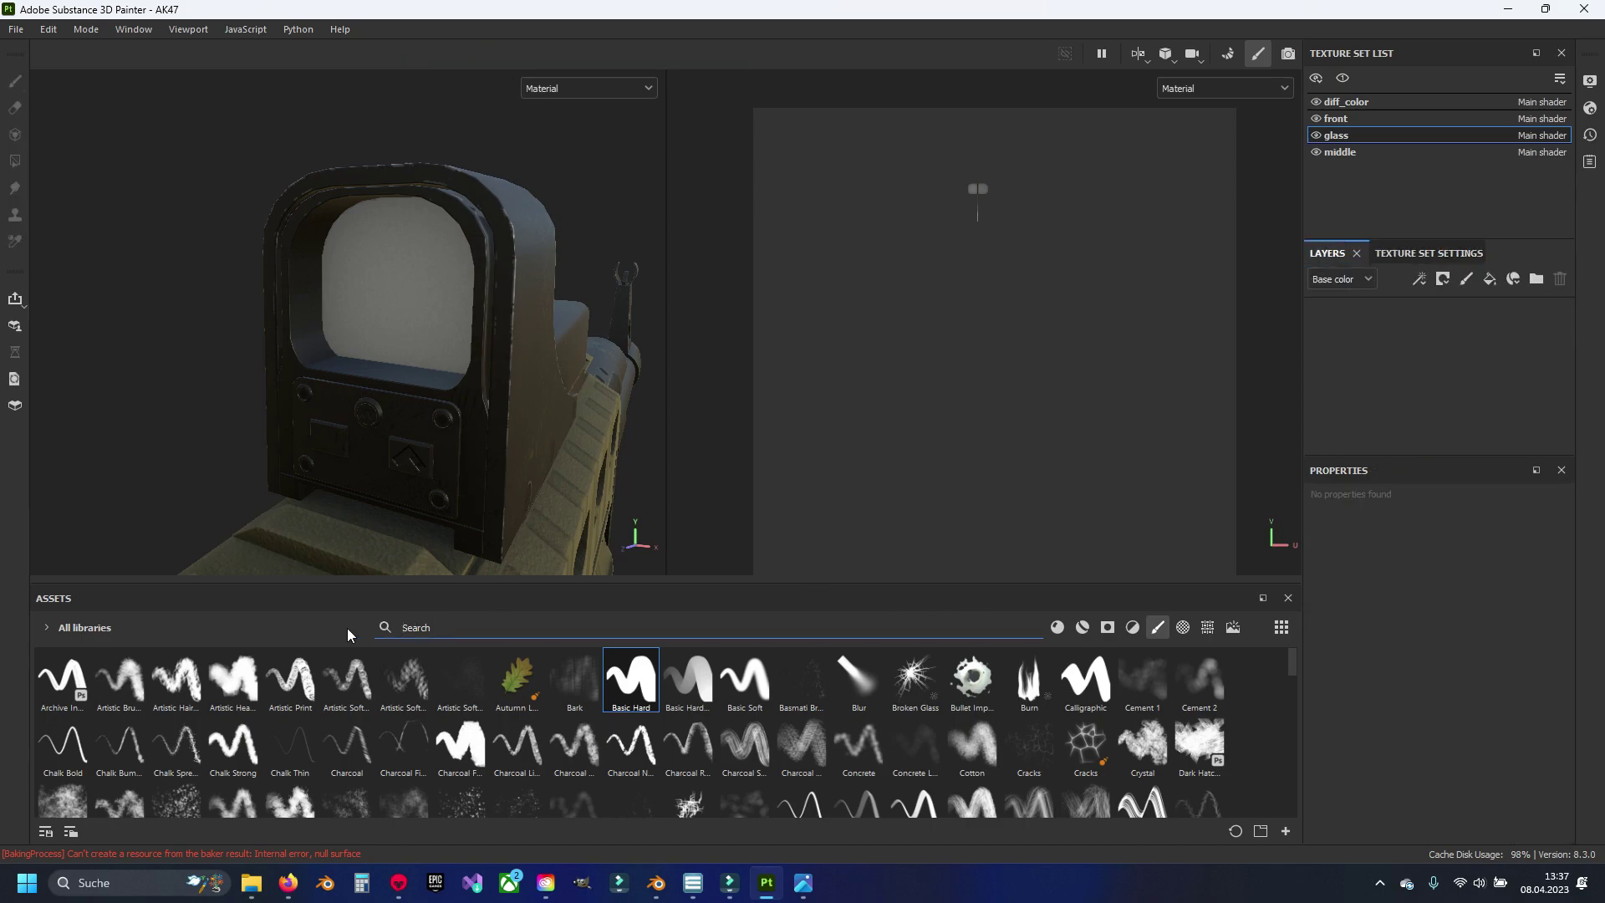
Step: Filter the assets to Materials and drag Glass Visor onto the glass layer stack
type("s")
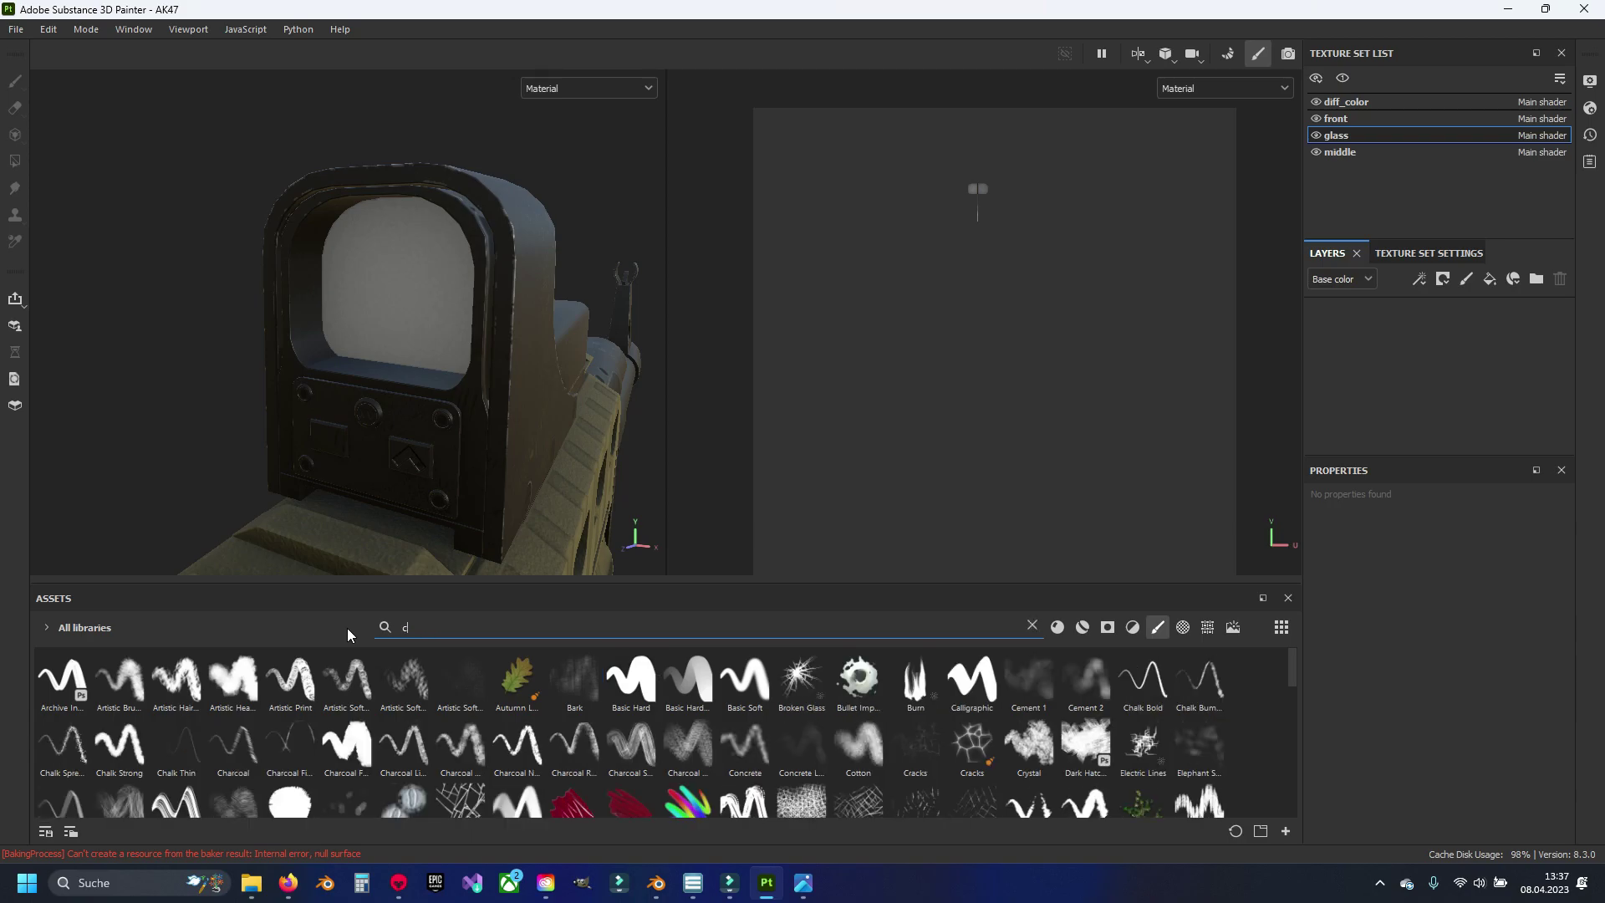
key("BackSpace")
type("ve")
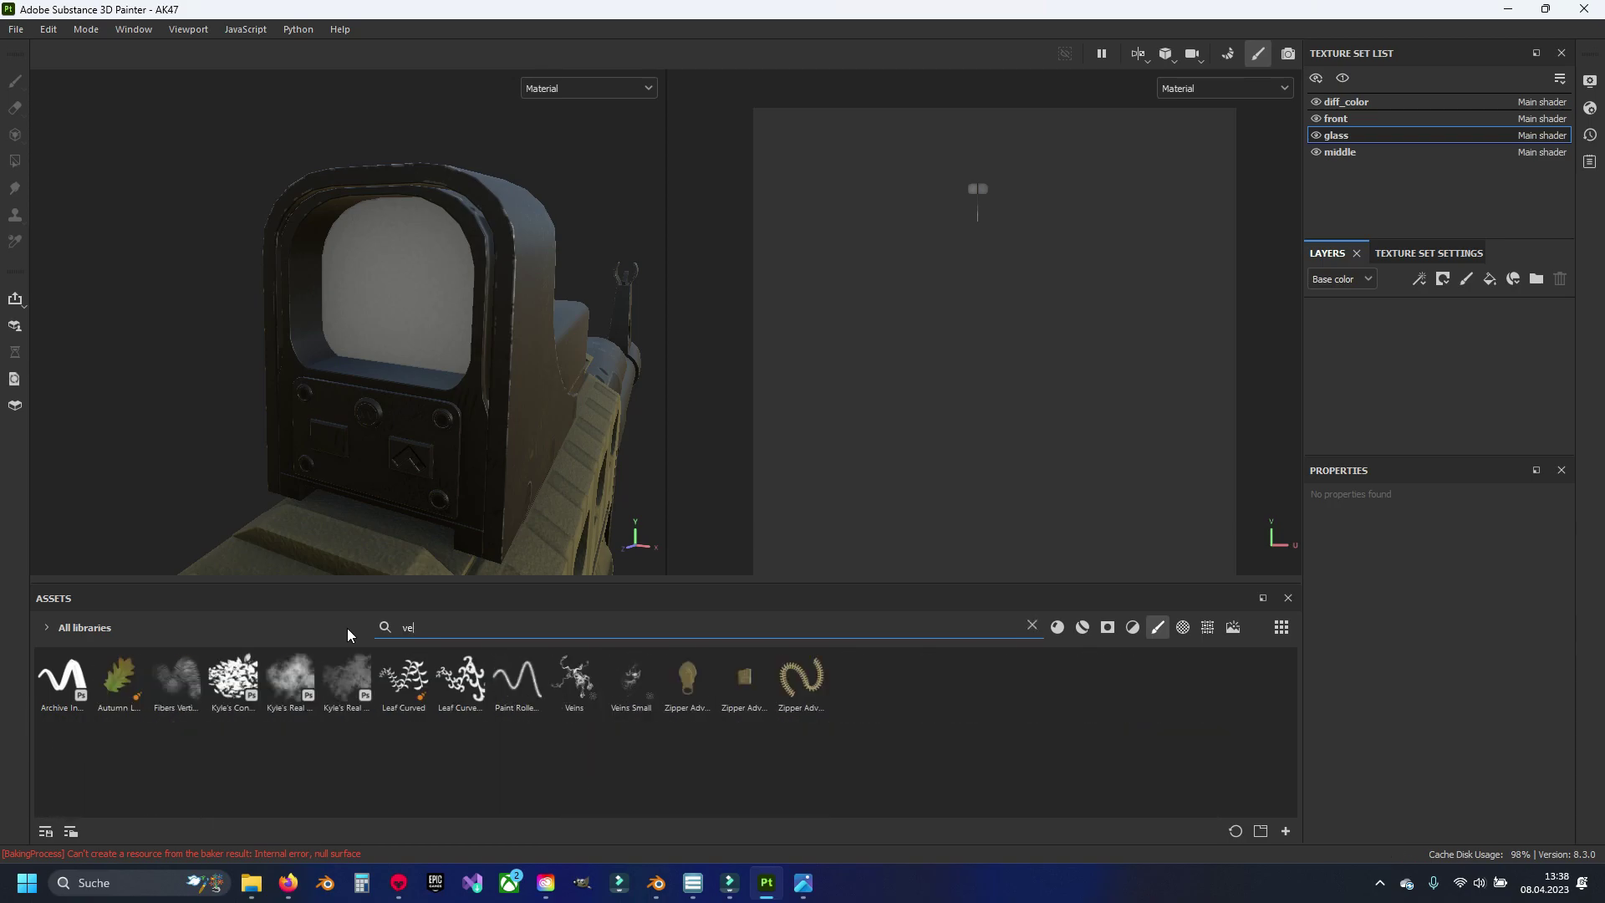
type("c")
key("BackSpace")
key("BackSpace")
key("BackSpace")
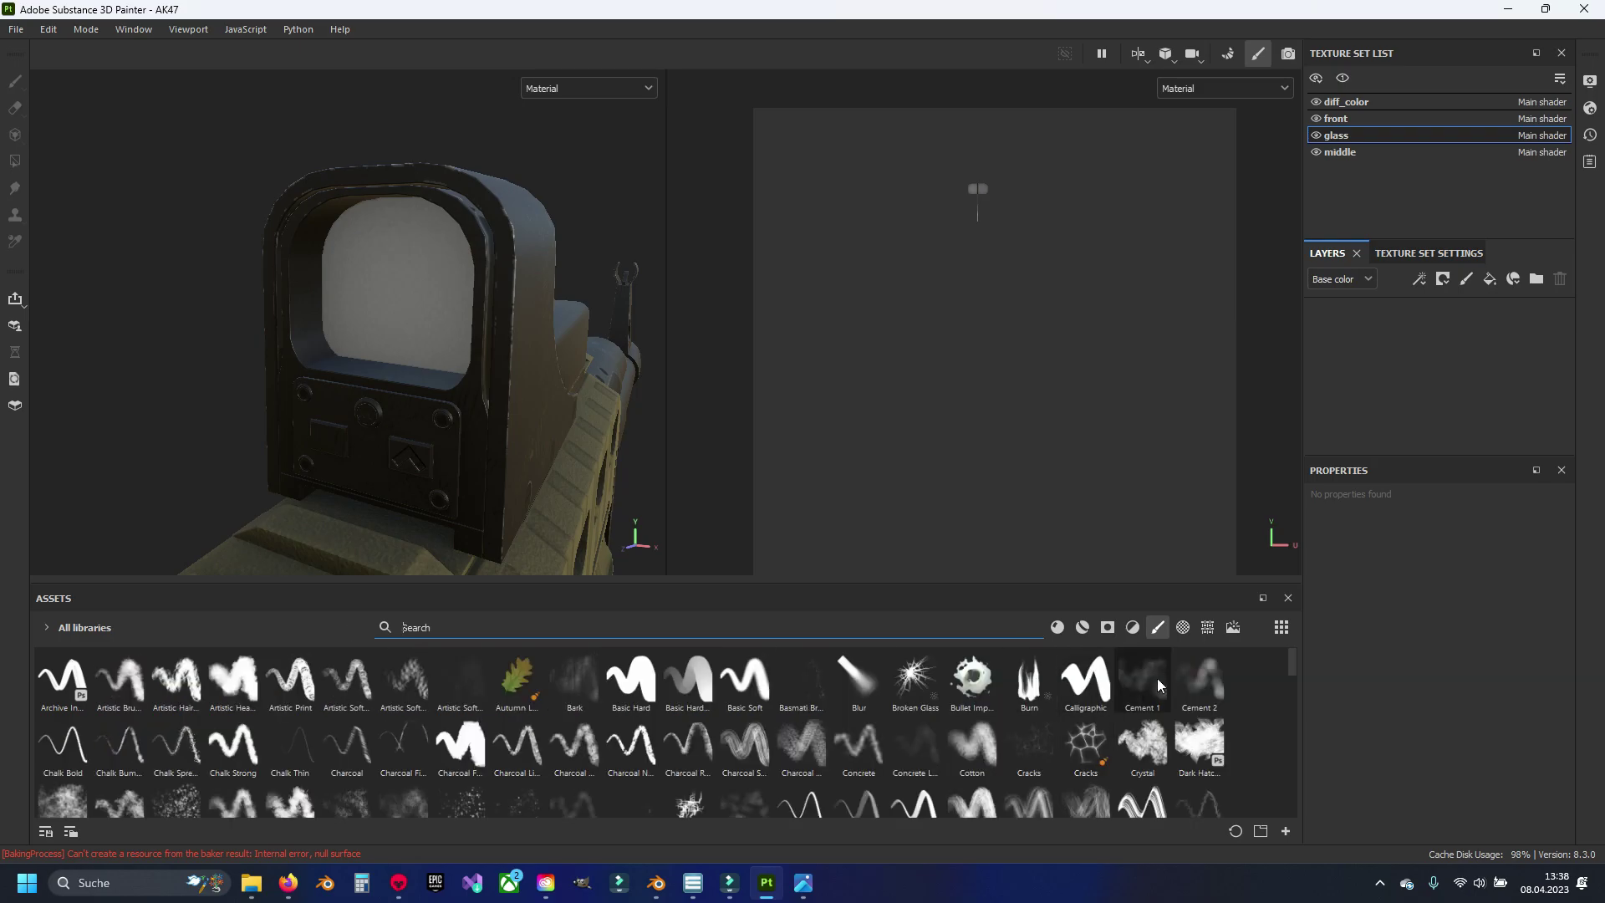
left_click(1083, 627)
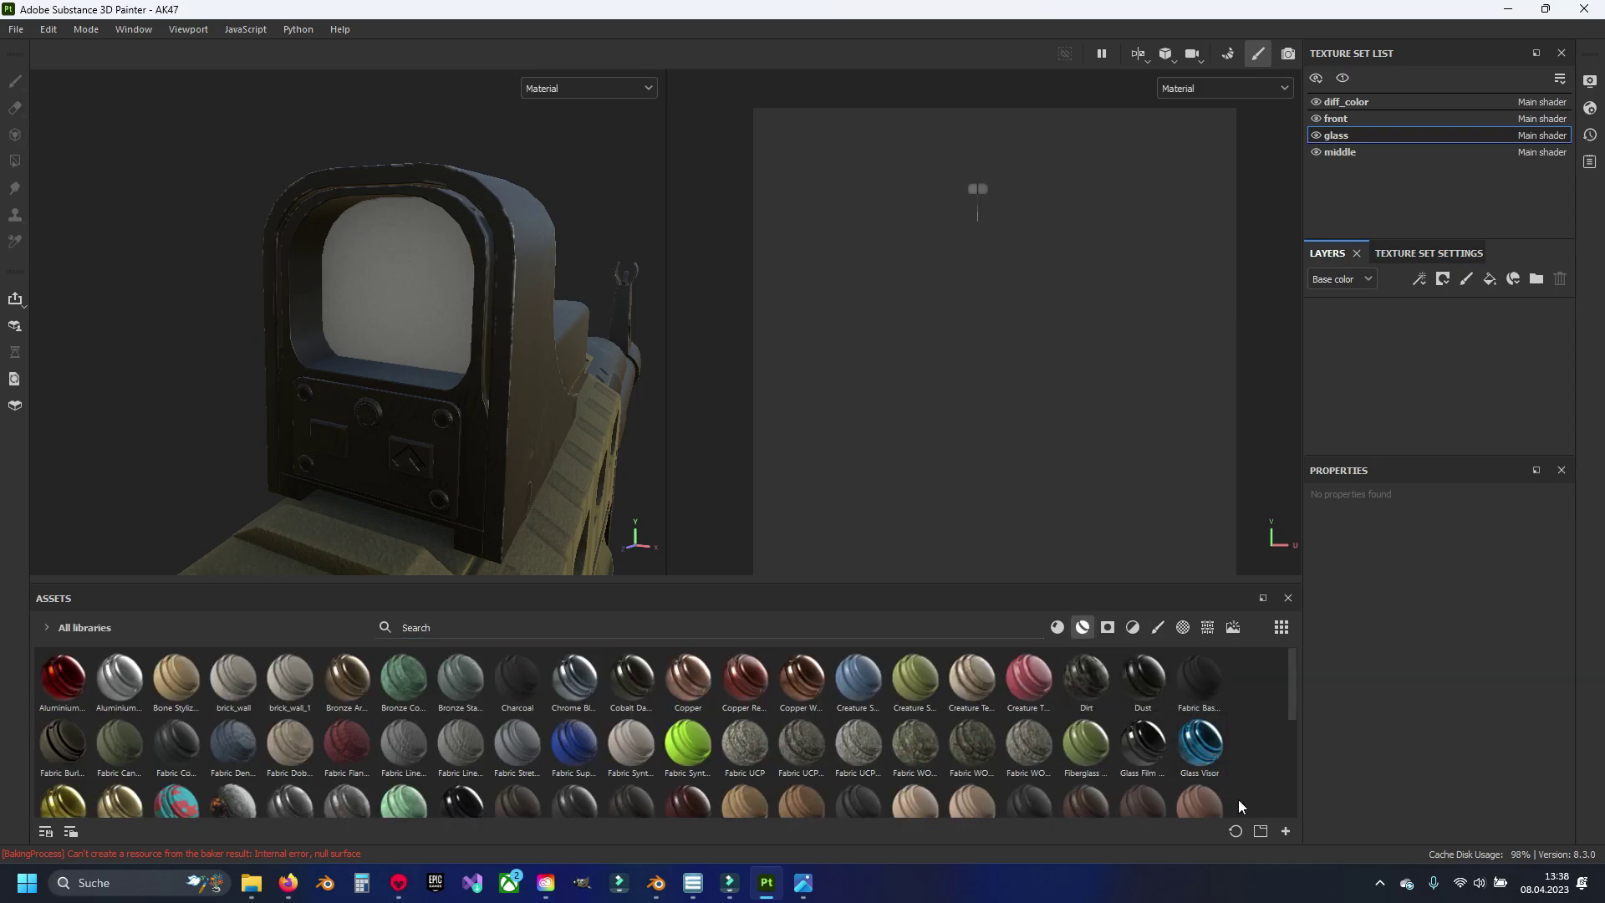
left_click(1207, 759)
left_click_drag(1206, 757, 1437, 453)
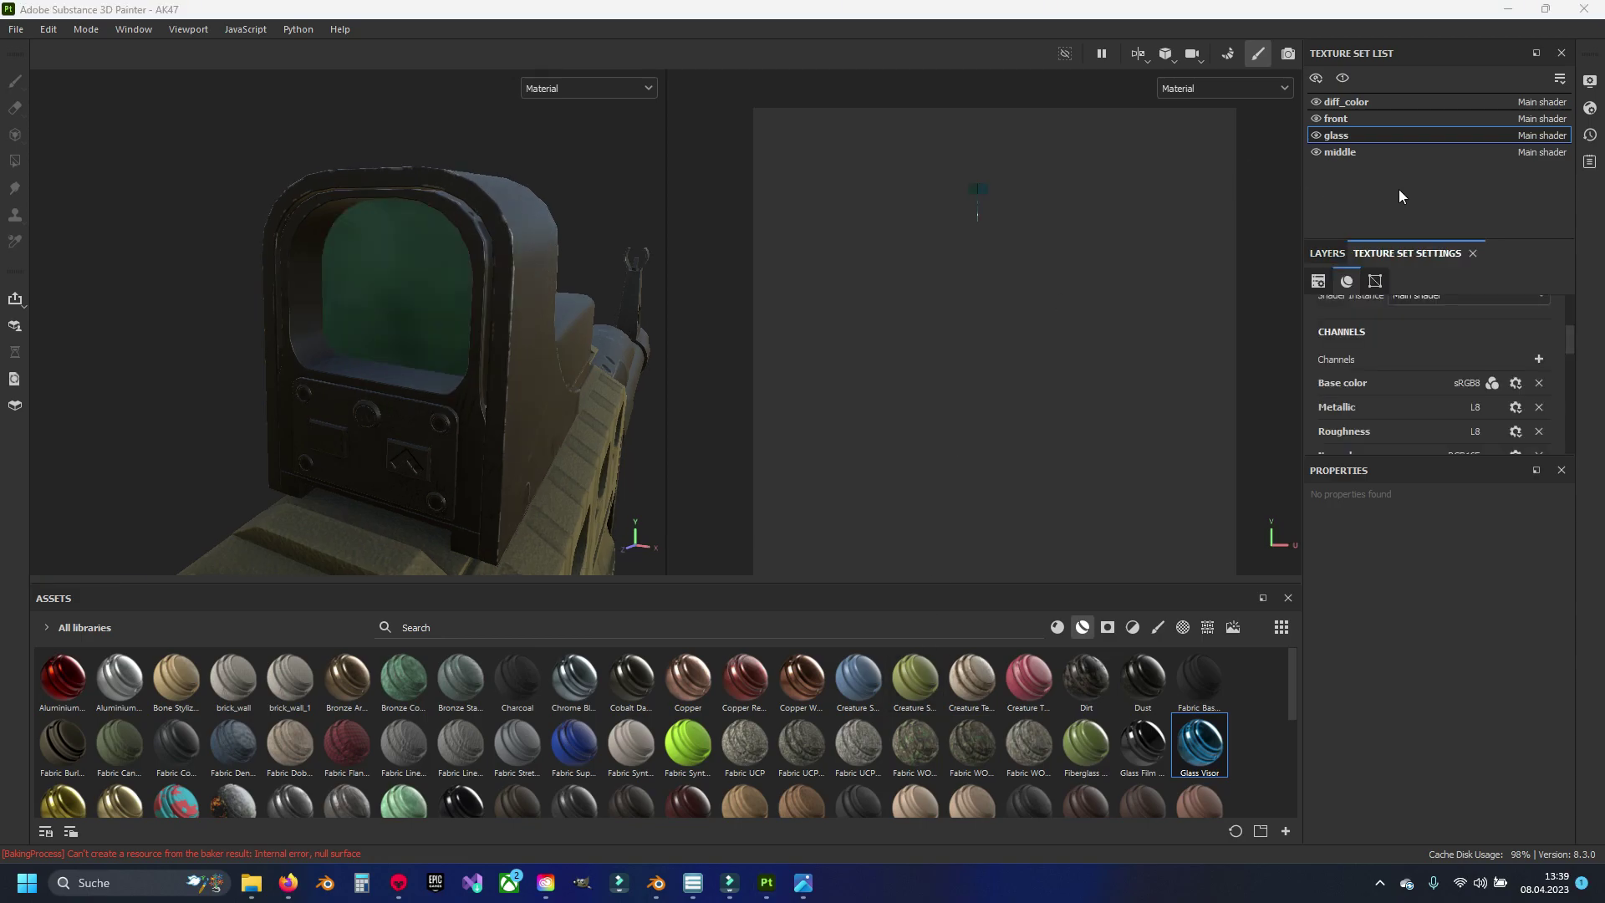
Step: Switch the glass shader to pbr-metal-rough-with-alpha-blending
left_click(1589, 84)
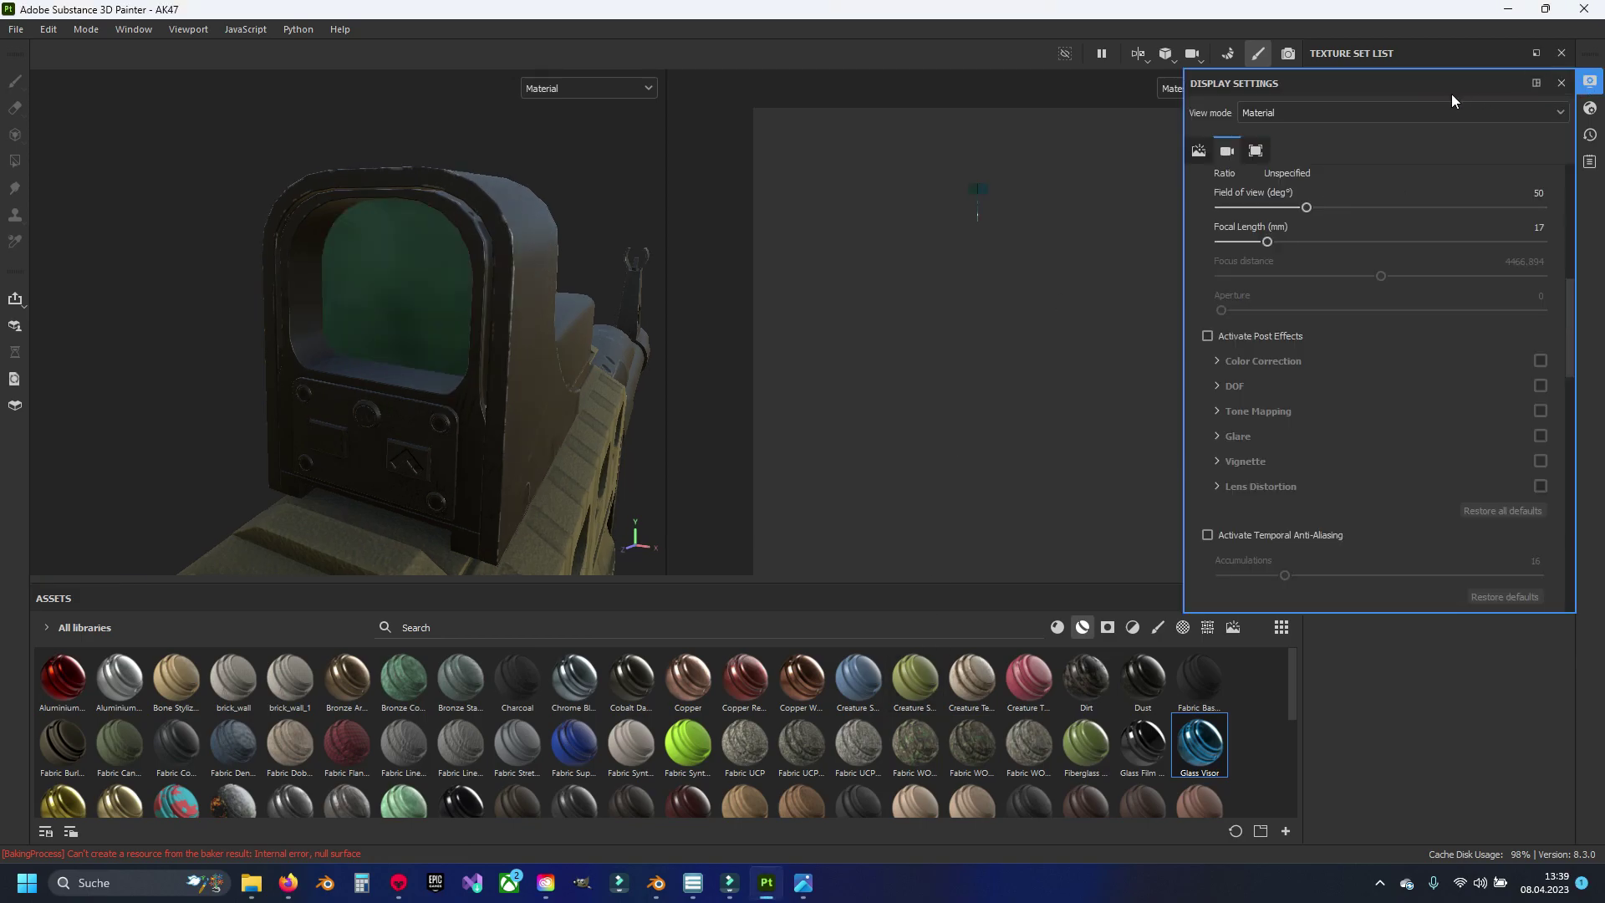
left_click(1432, 108)
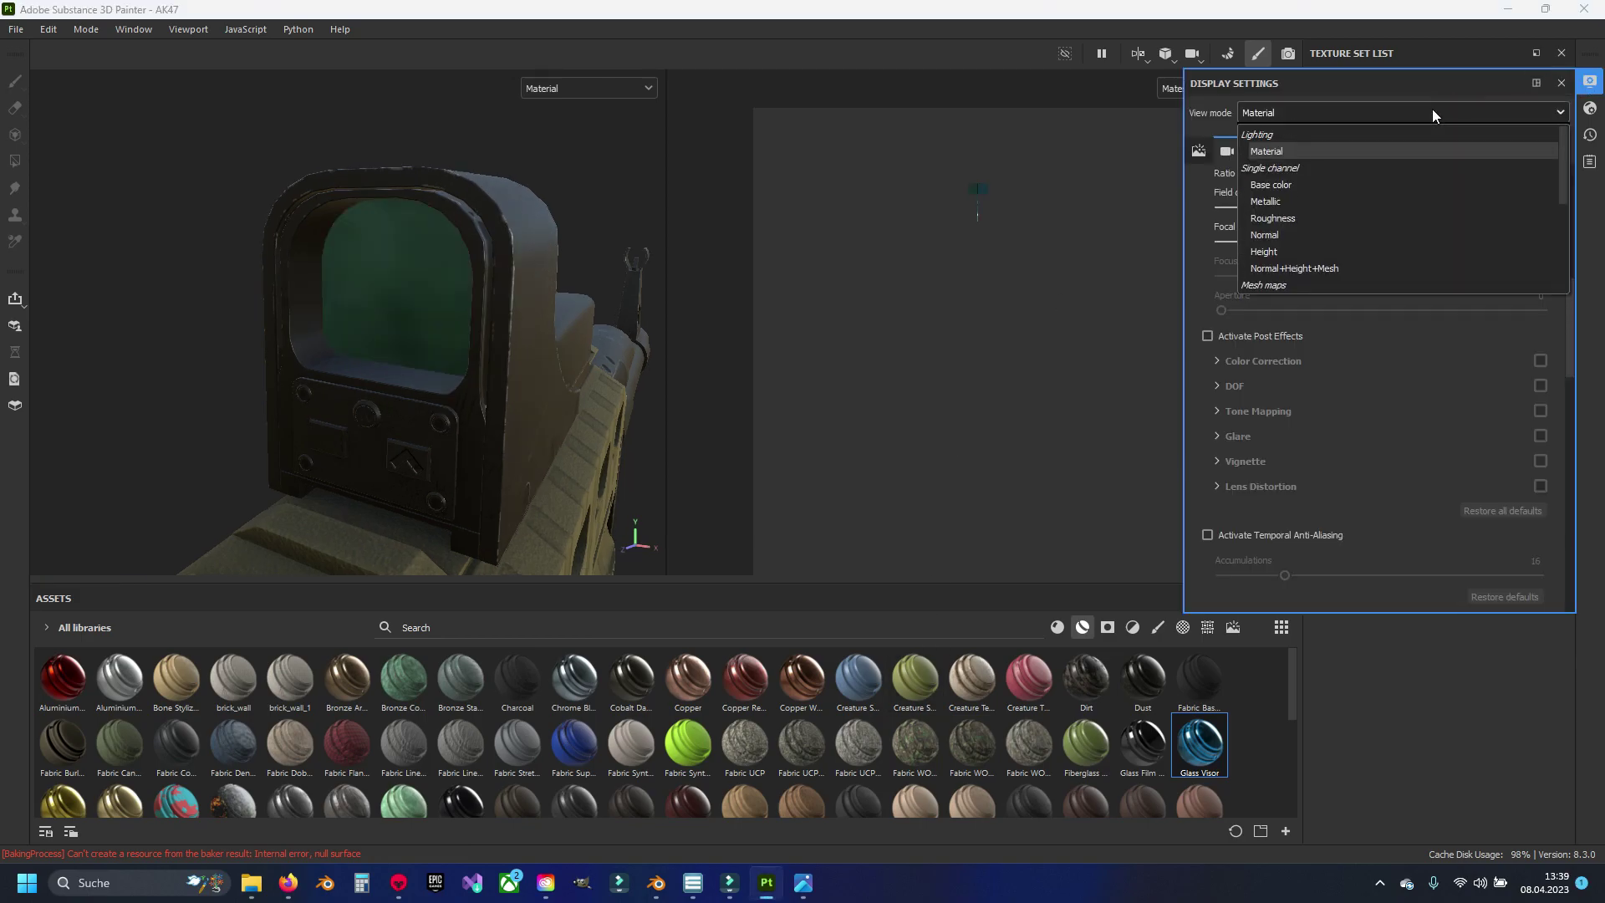
left_click(1560, 85)
left_click(1589, 107)
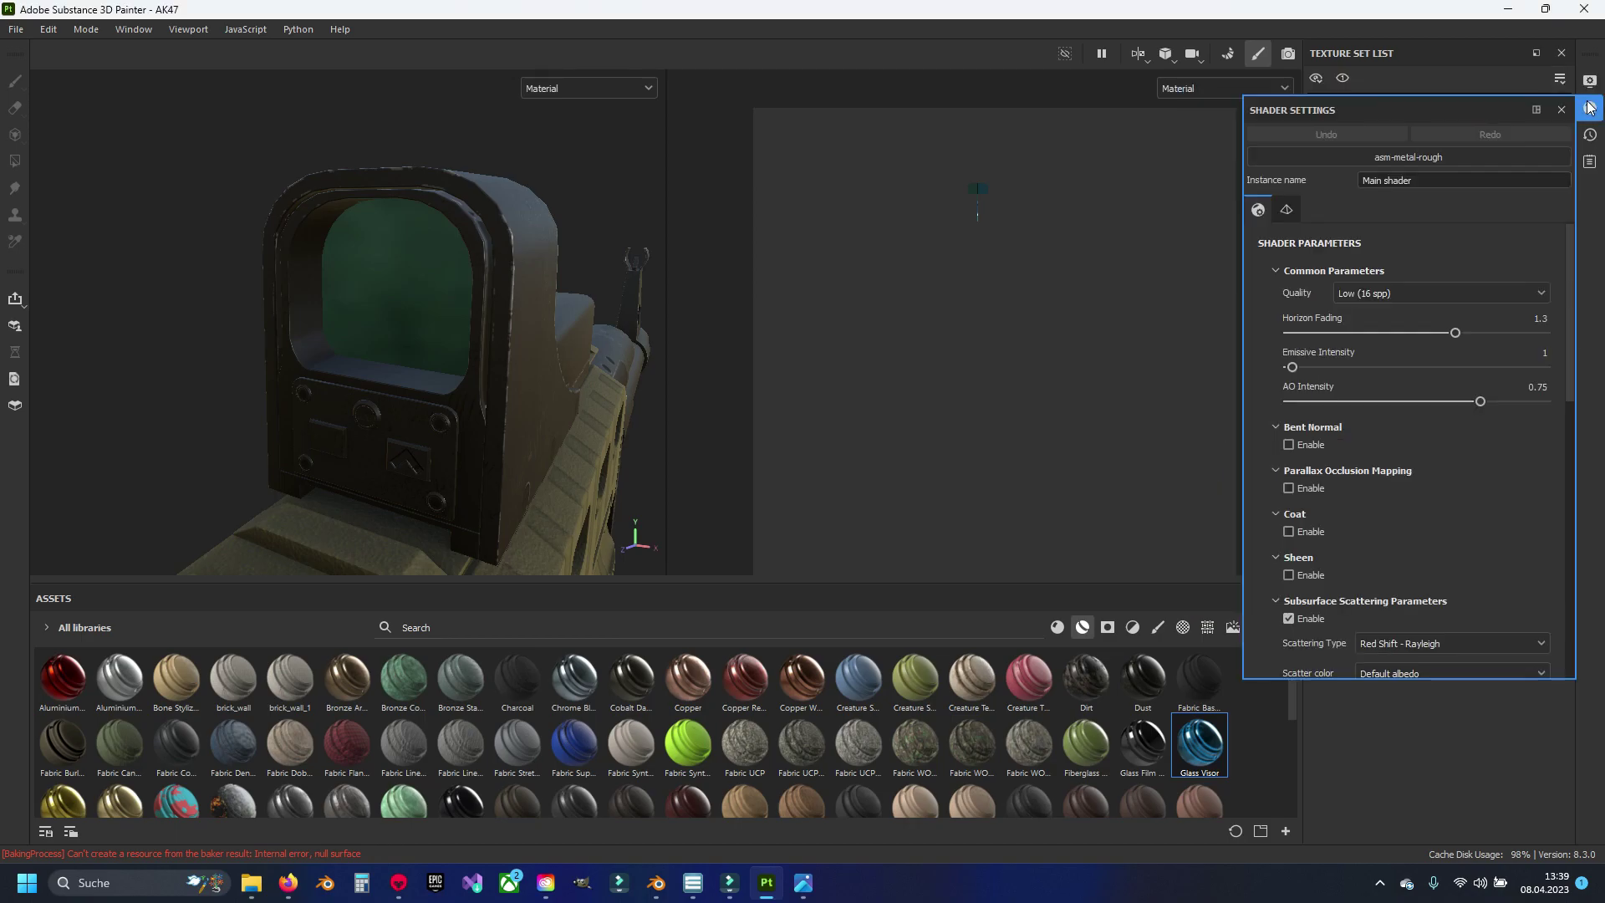
left_click(1441, 152)
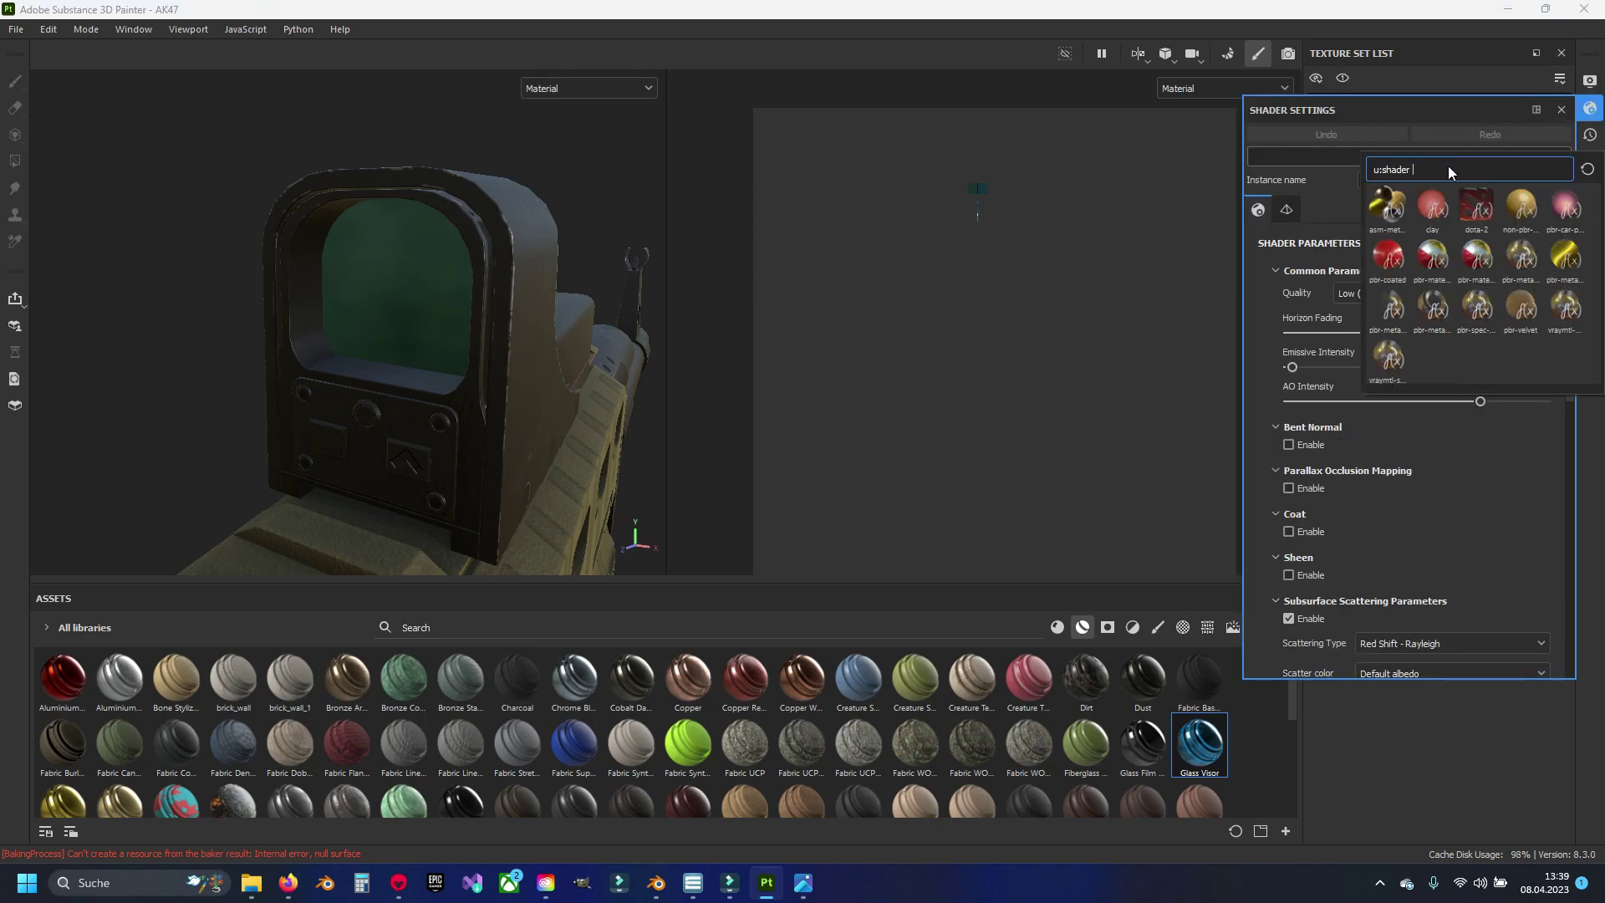
mouse_move(1391, 309)
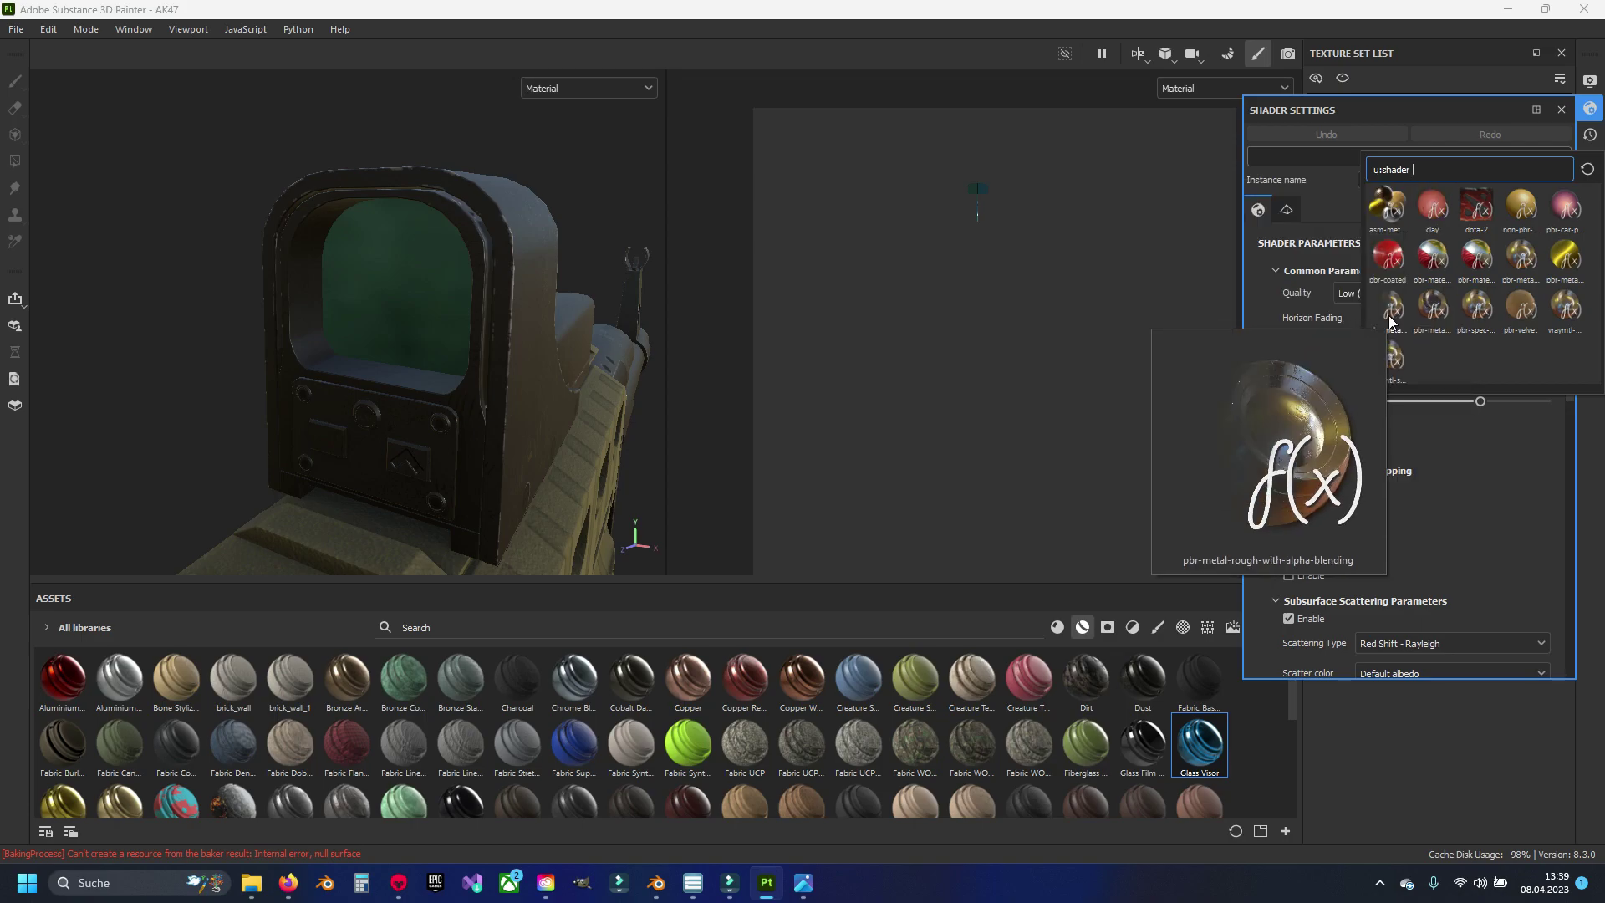
left_click(1390, 314)
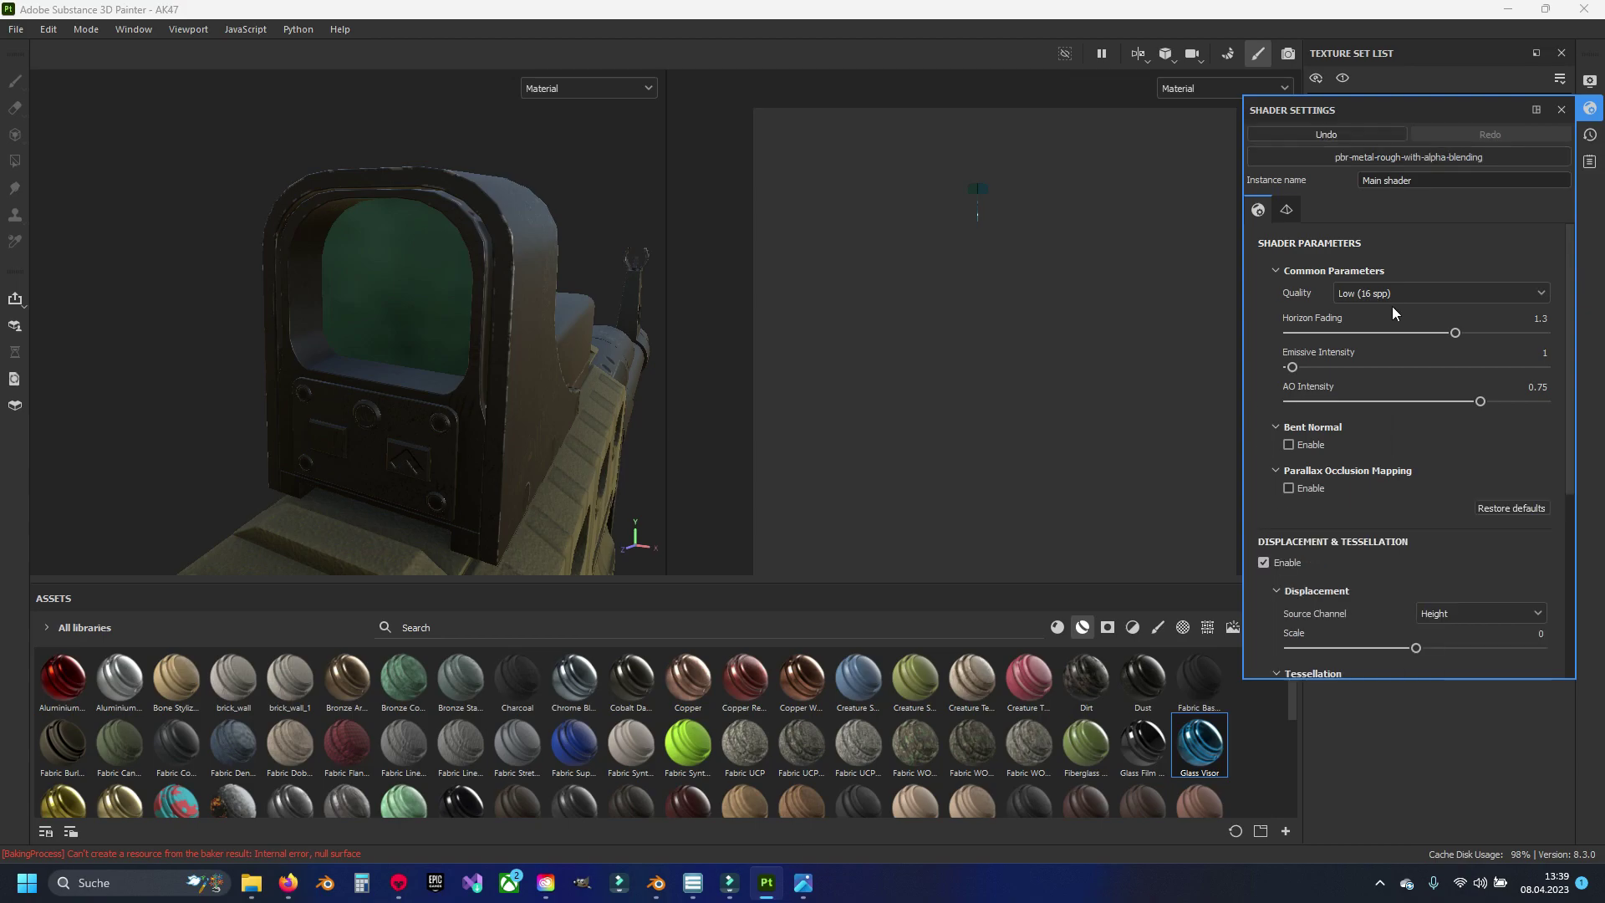
left_click(1560, 111)
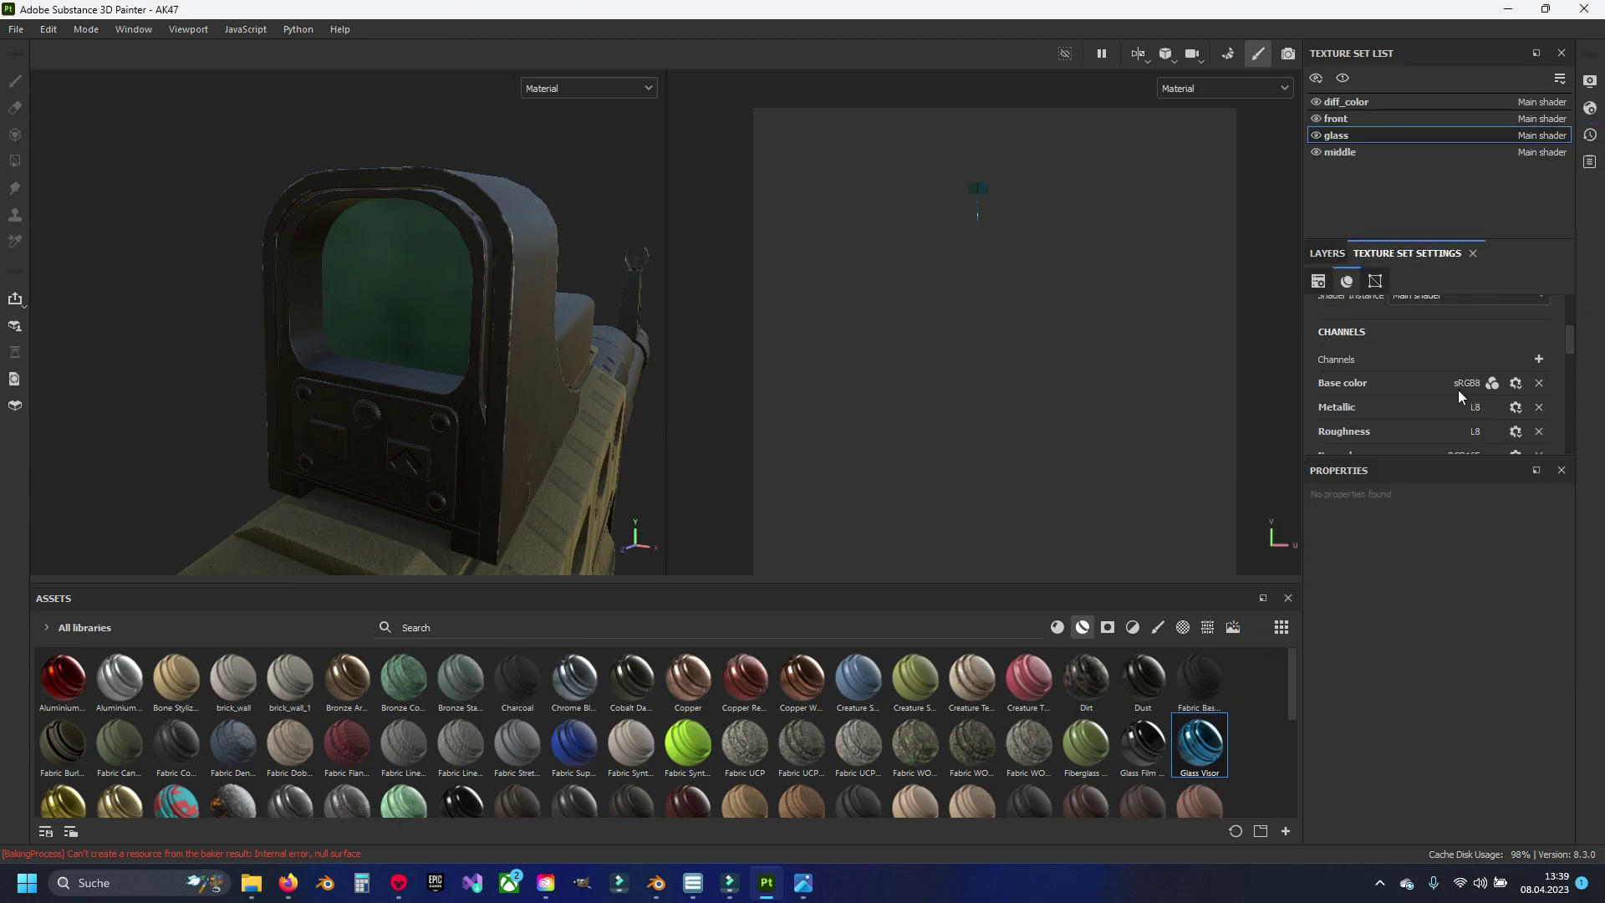
Step: Add an Opacity channel to the glass texture set
left_click(1539, 358)
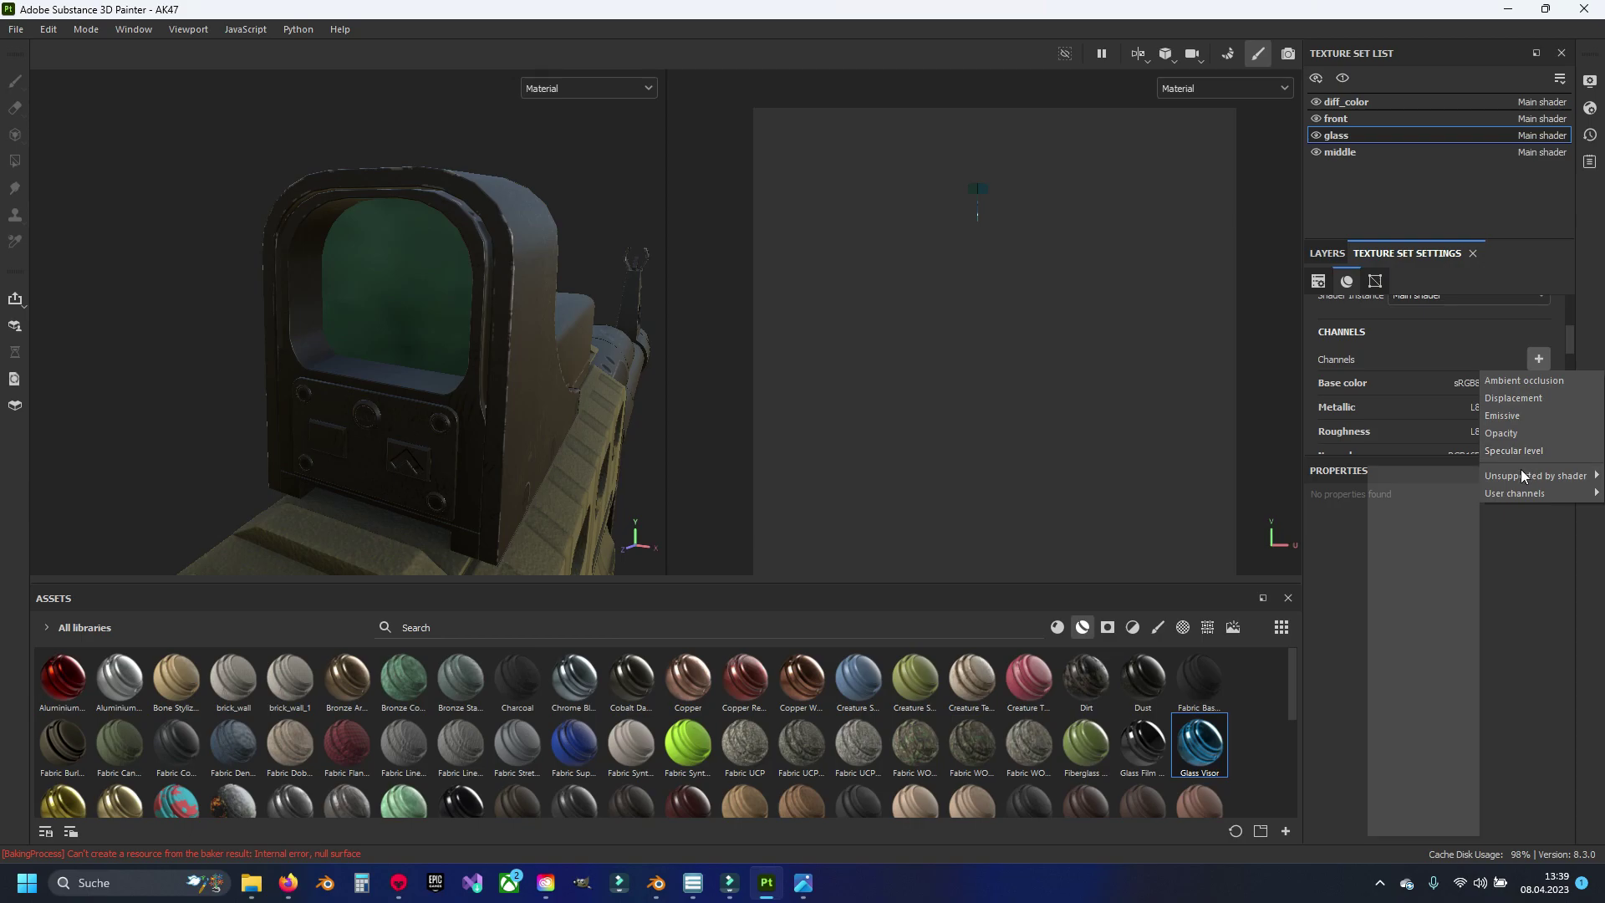
mouse_move(1535, 475)
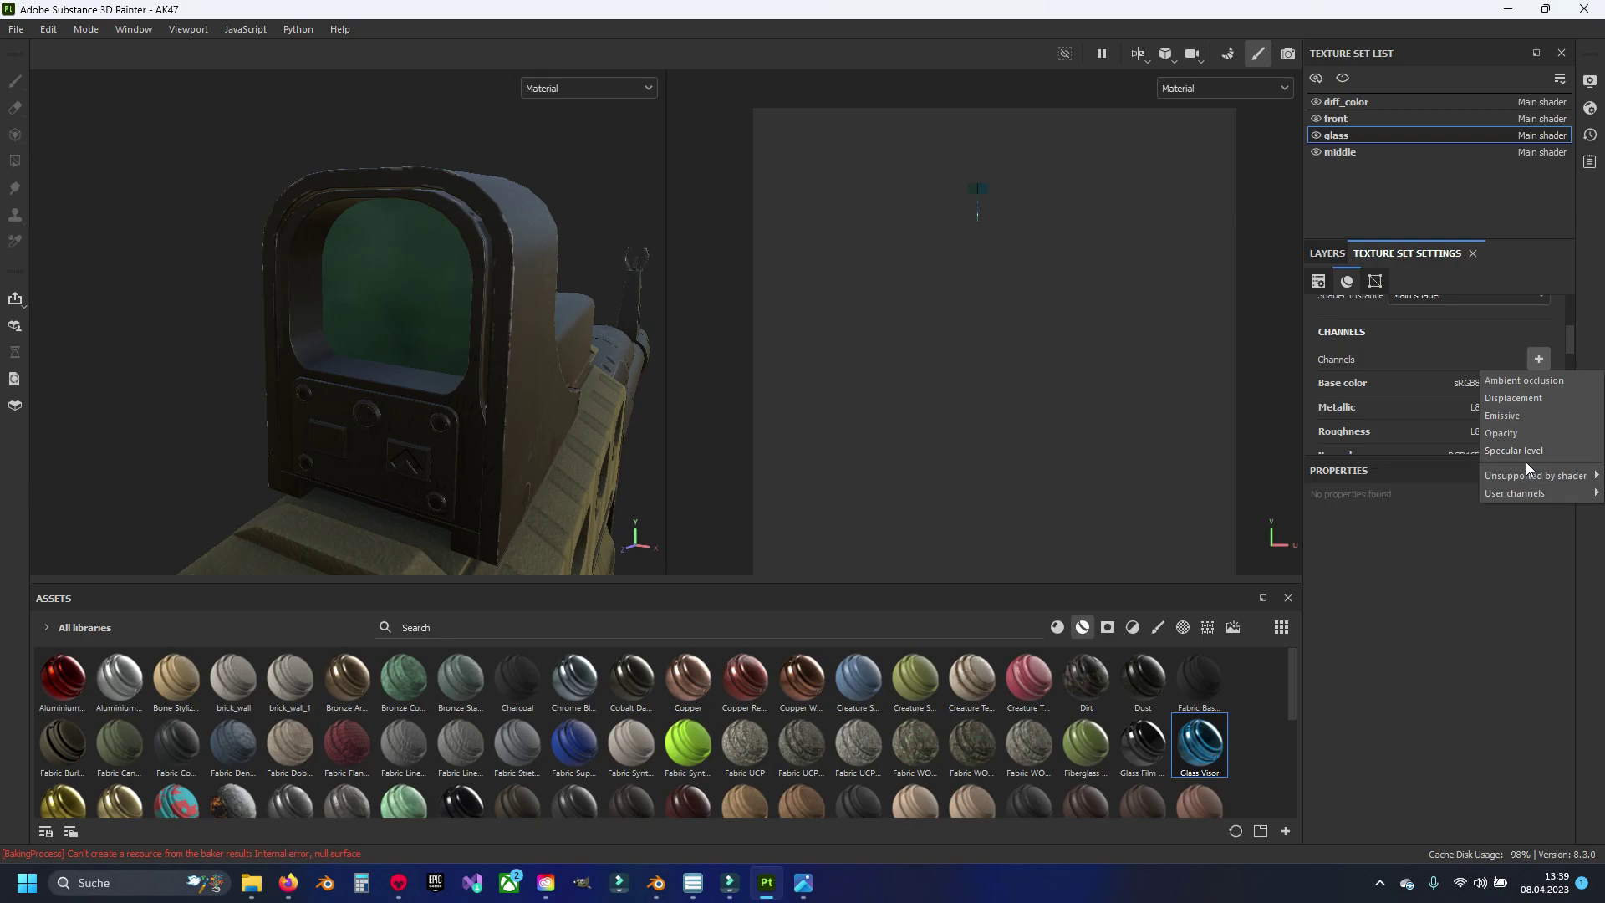
left_click(1526, 450)
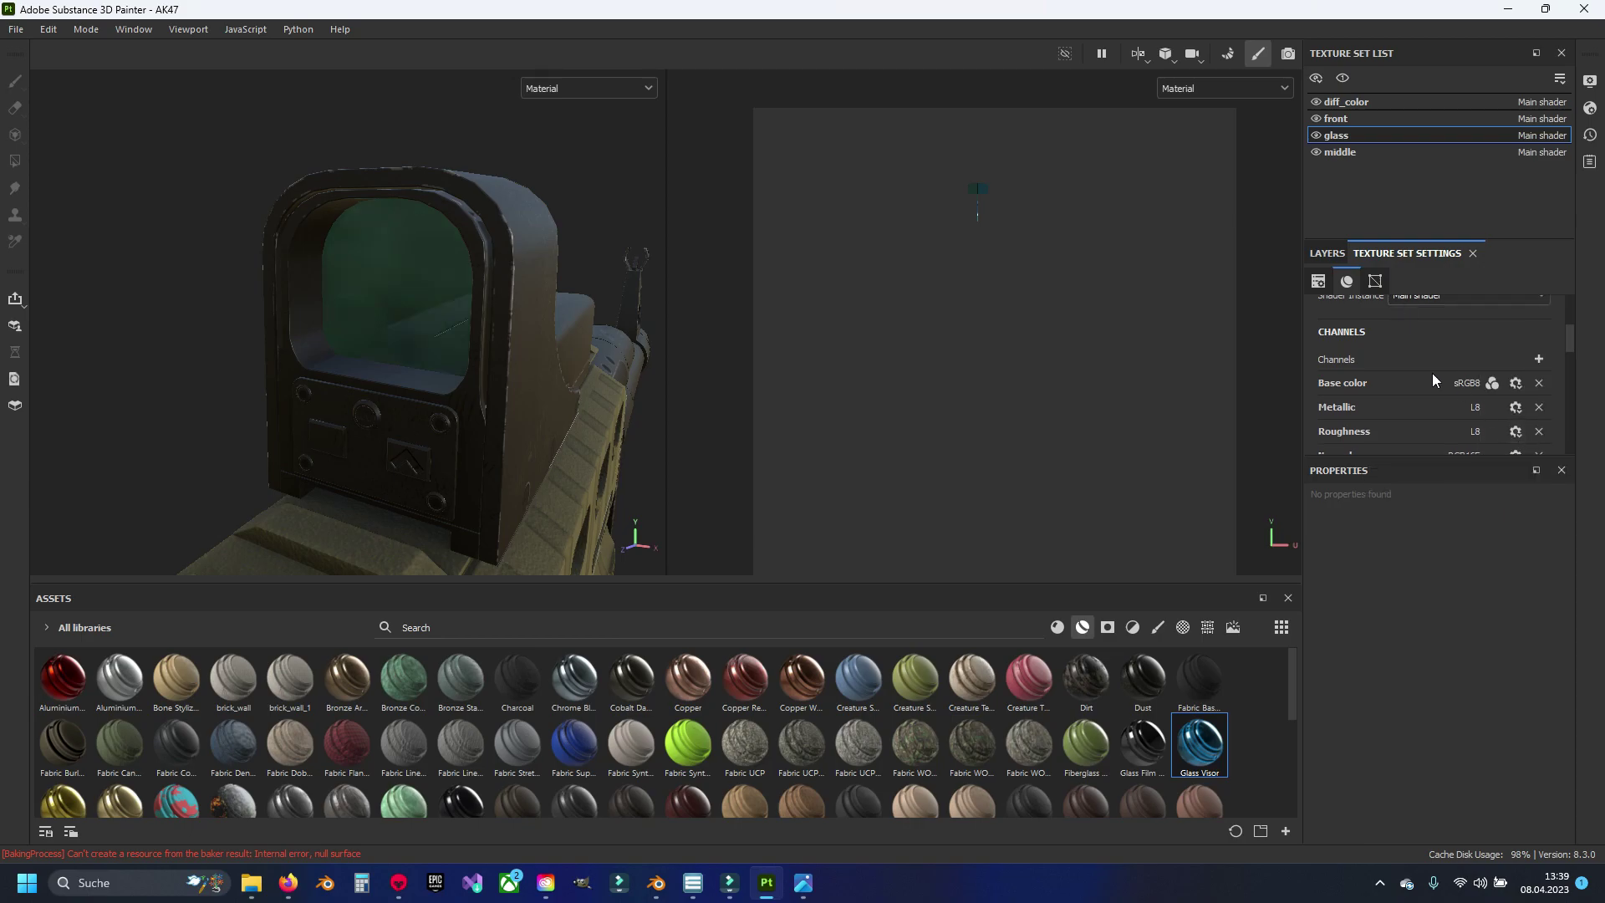
mouse_move(405, 334)
left_mouse_down("alt")
mouse_move(378, 323)
mouse_move(351, 343)
left_mouse_up("alt")
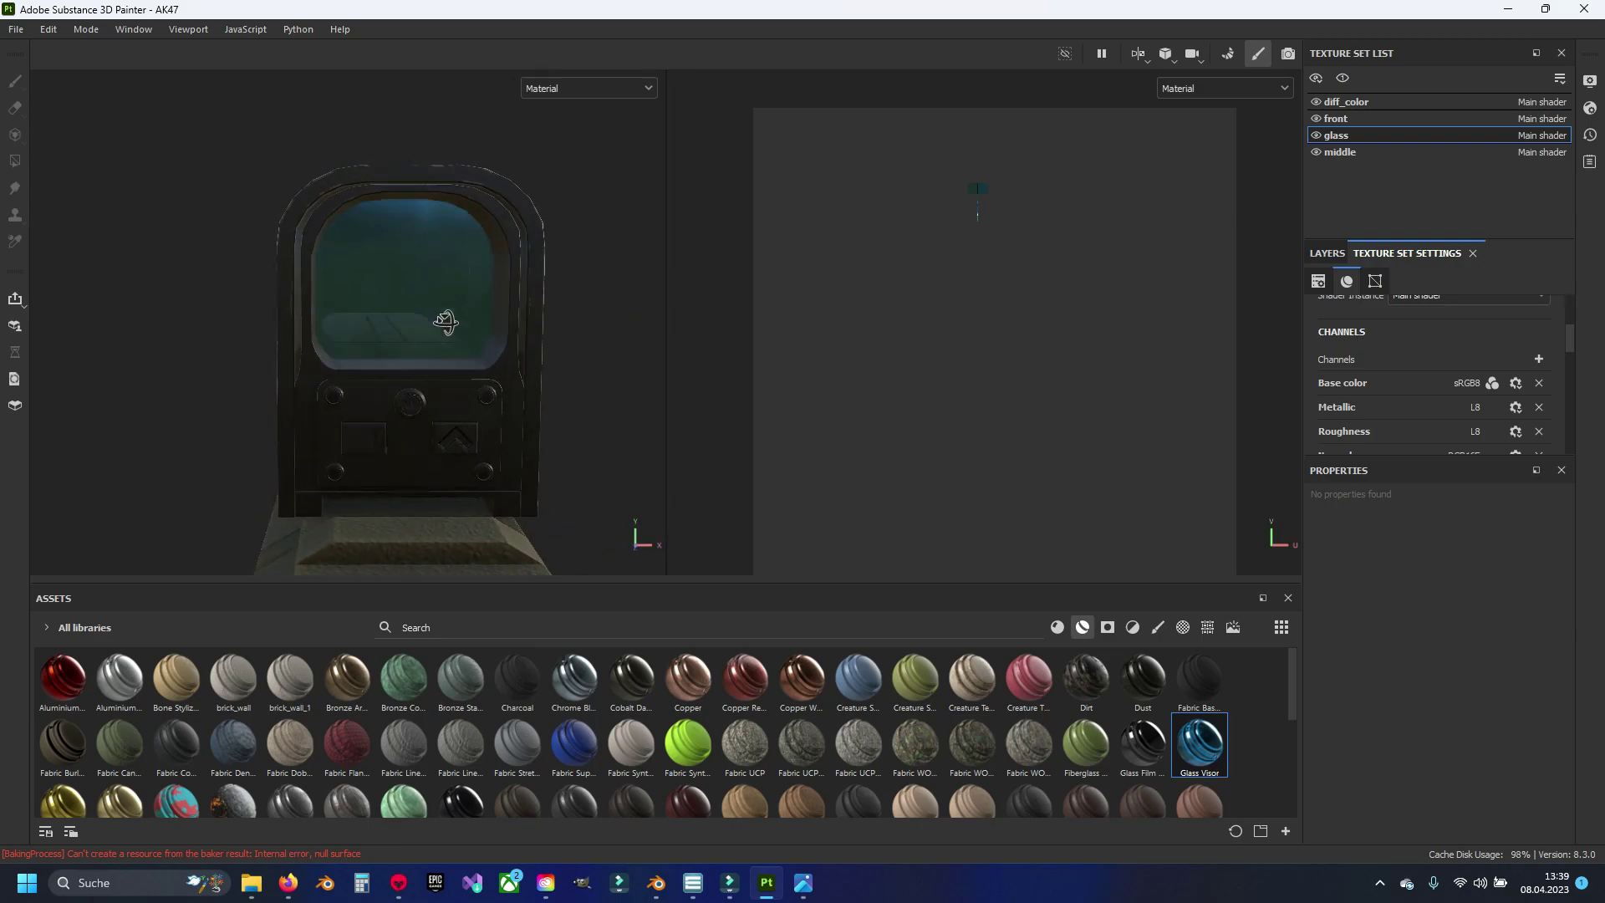
scroll(1348, 396, "down", 2)
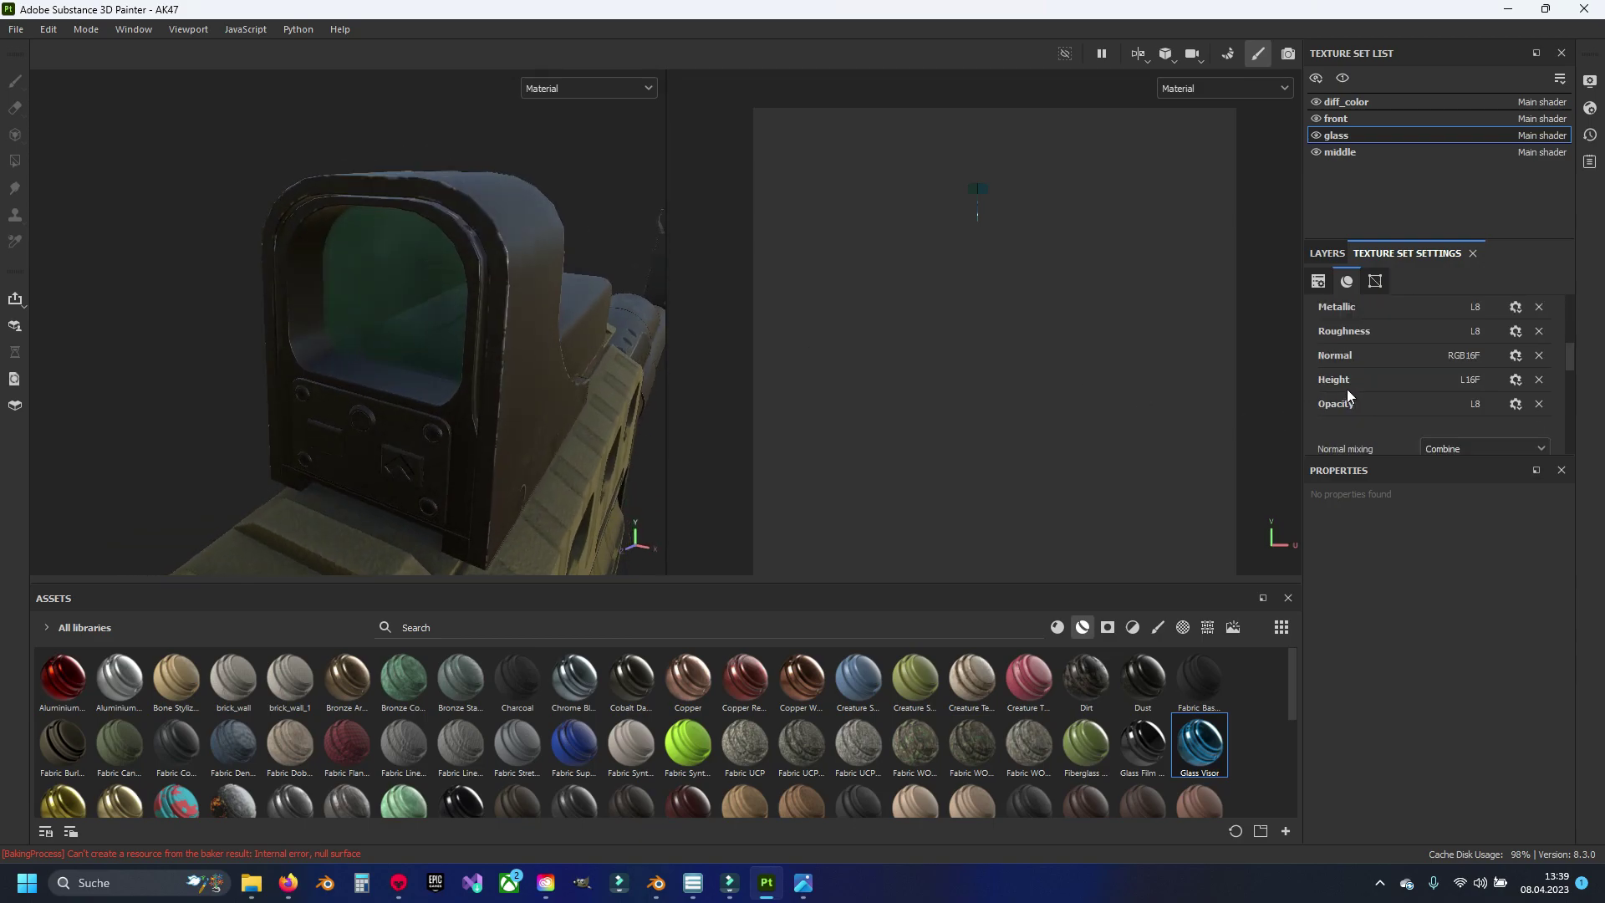
Step: Set Glass Visor's Base layer colour to grey 949494 and add a new fill layer
left_click(1327, 253)
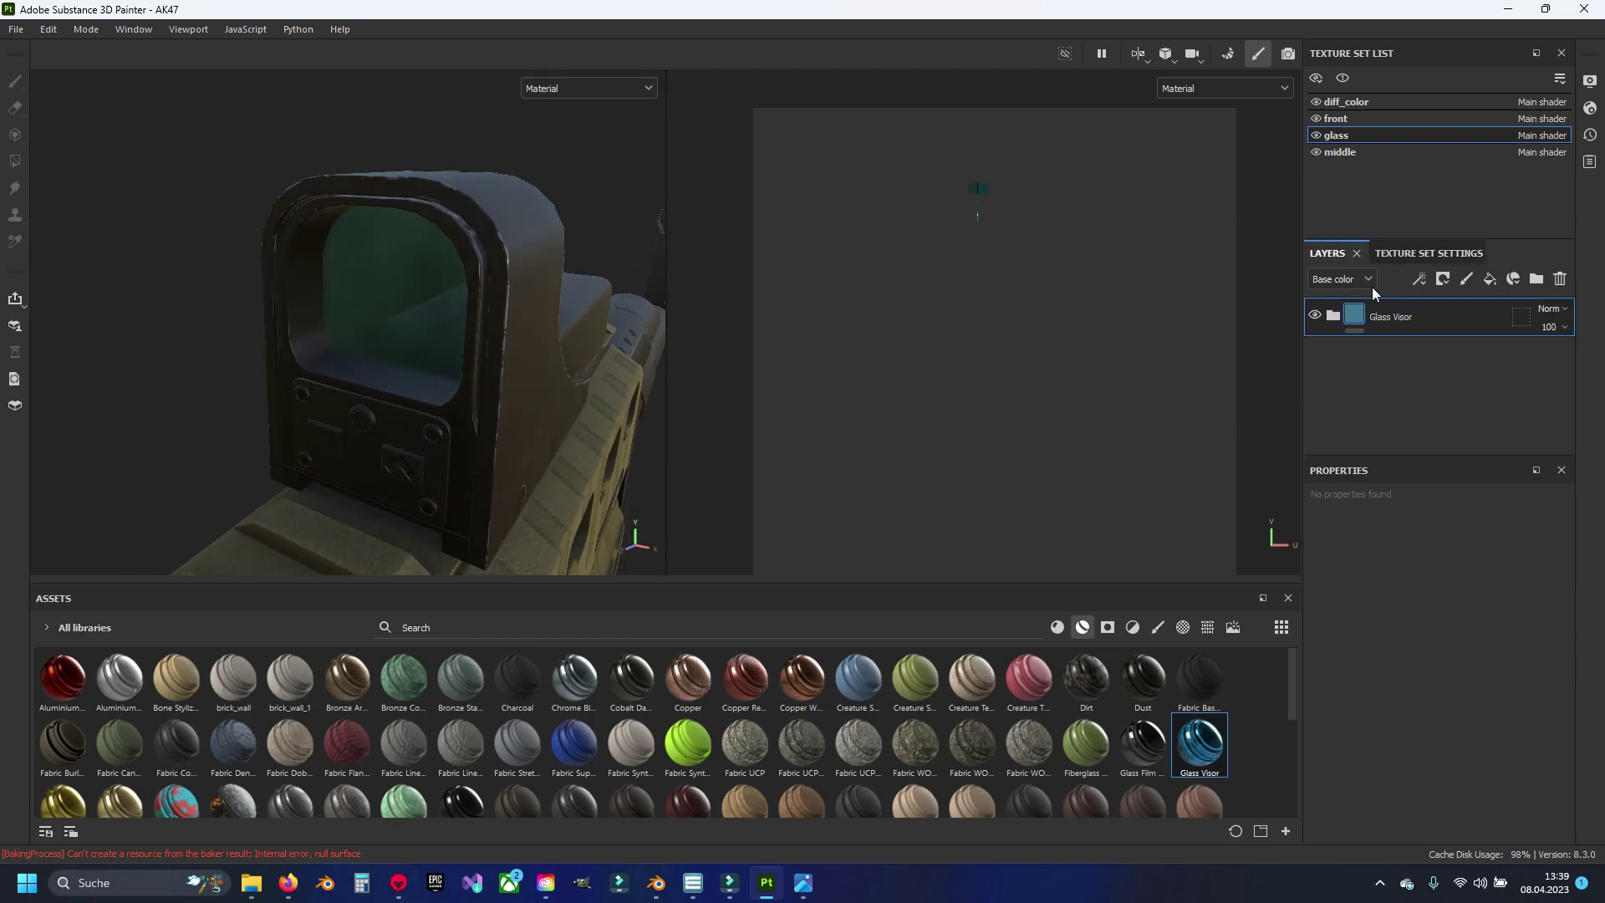
left_click(1334, 320)
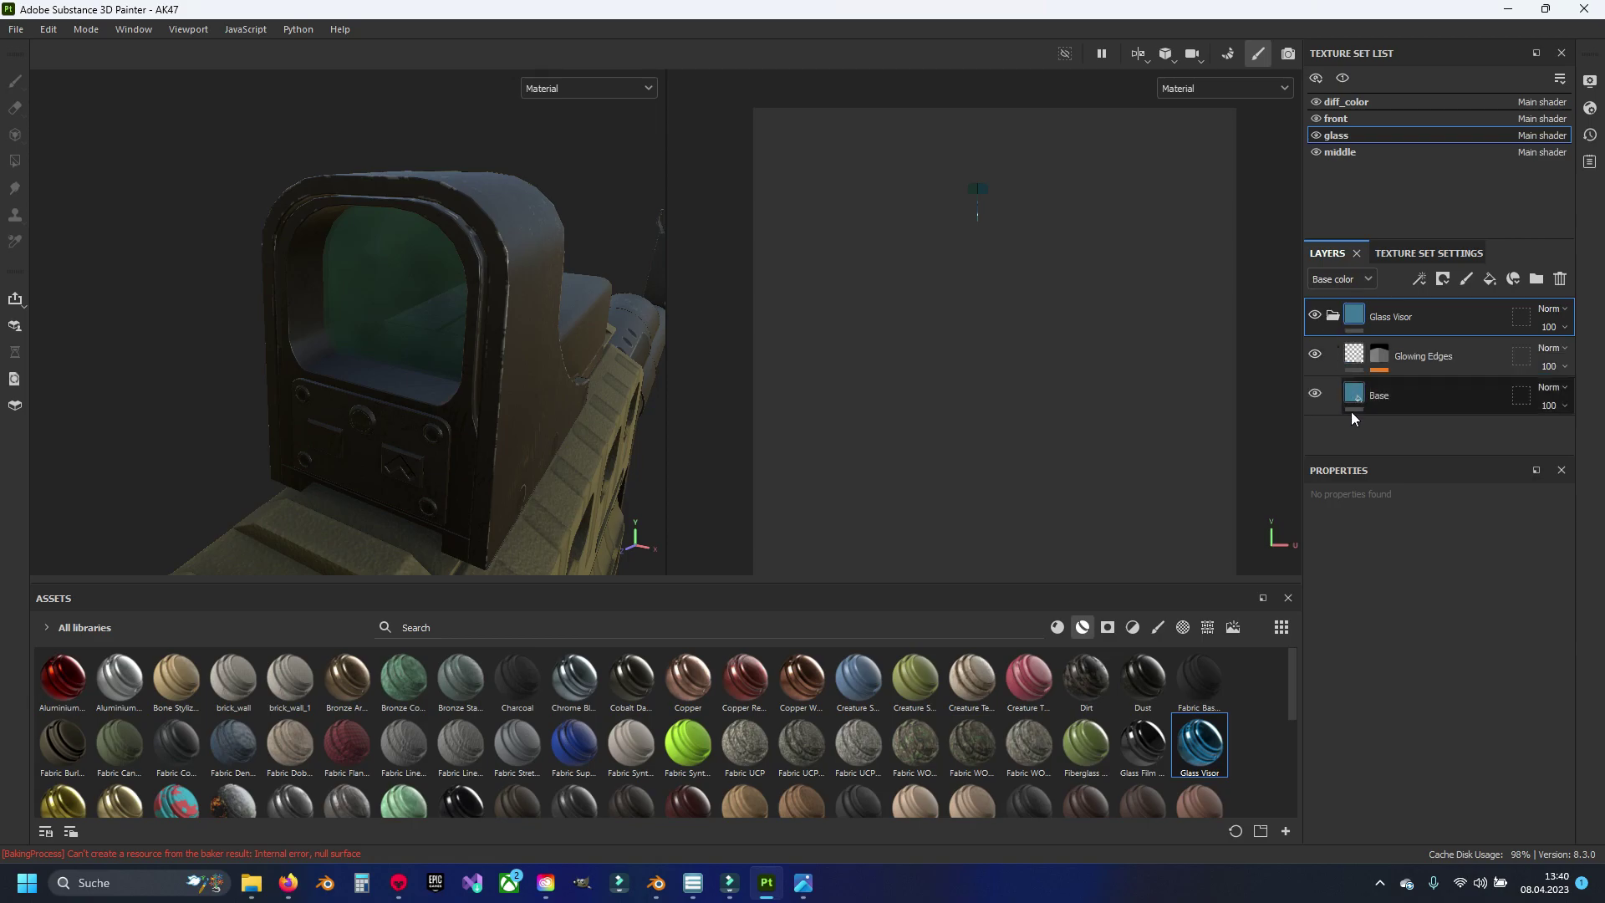
left_click(1335, 317)
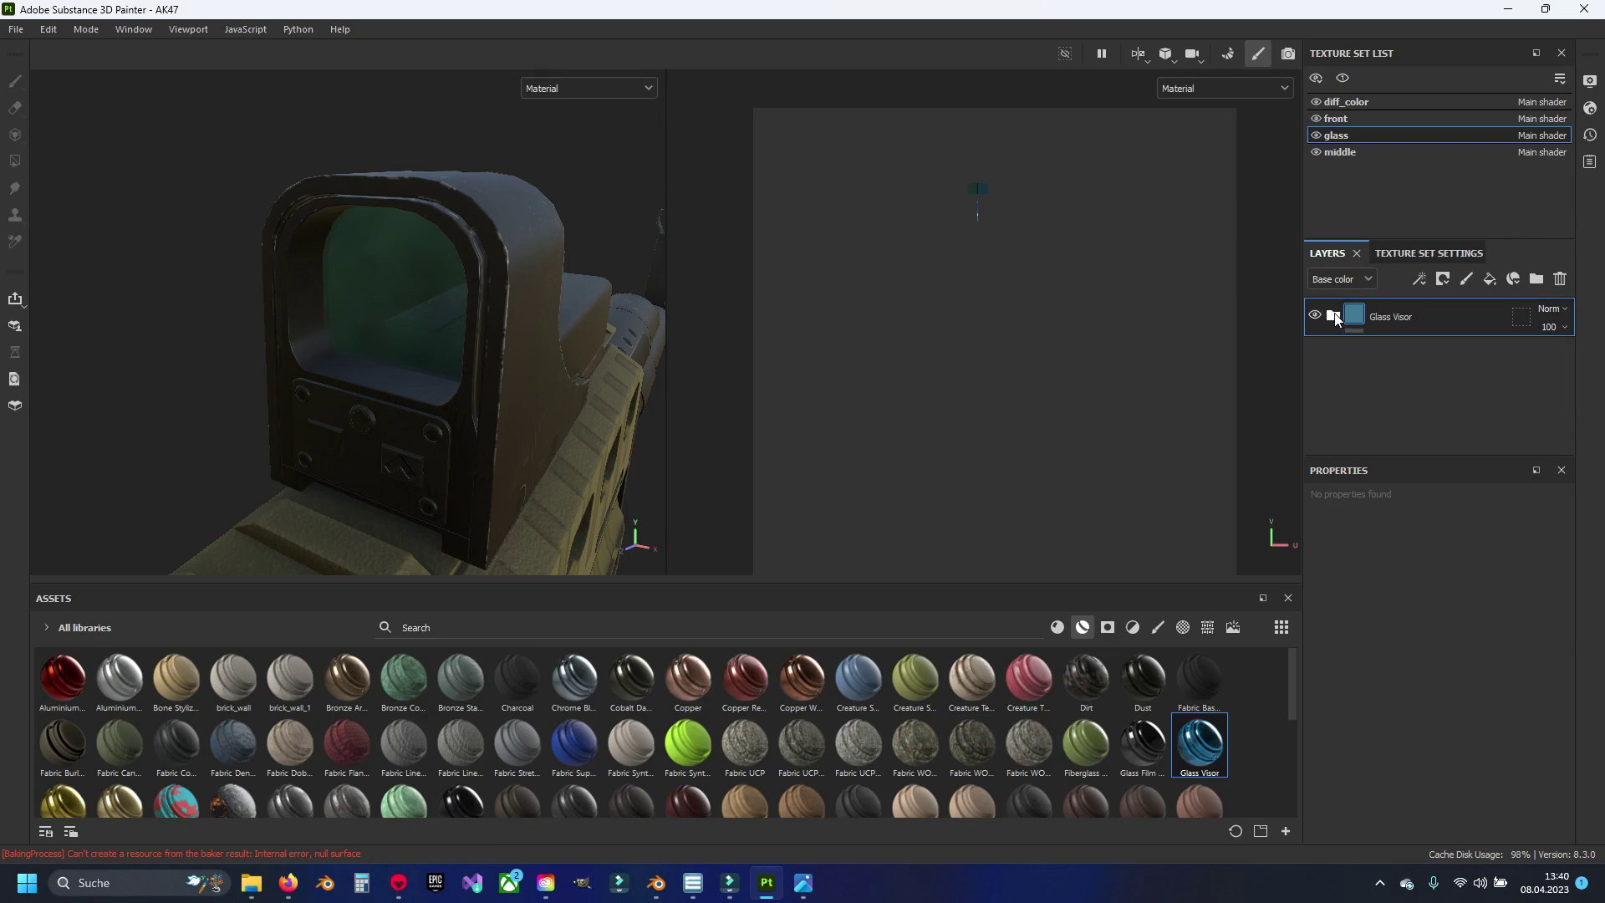
left_click(1335, 320)
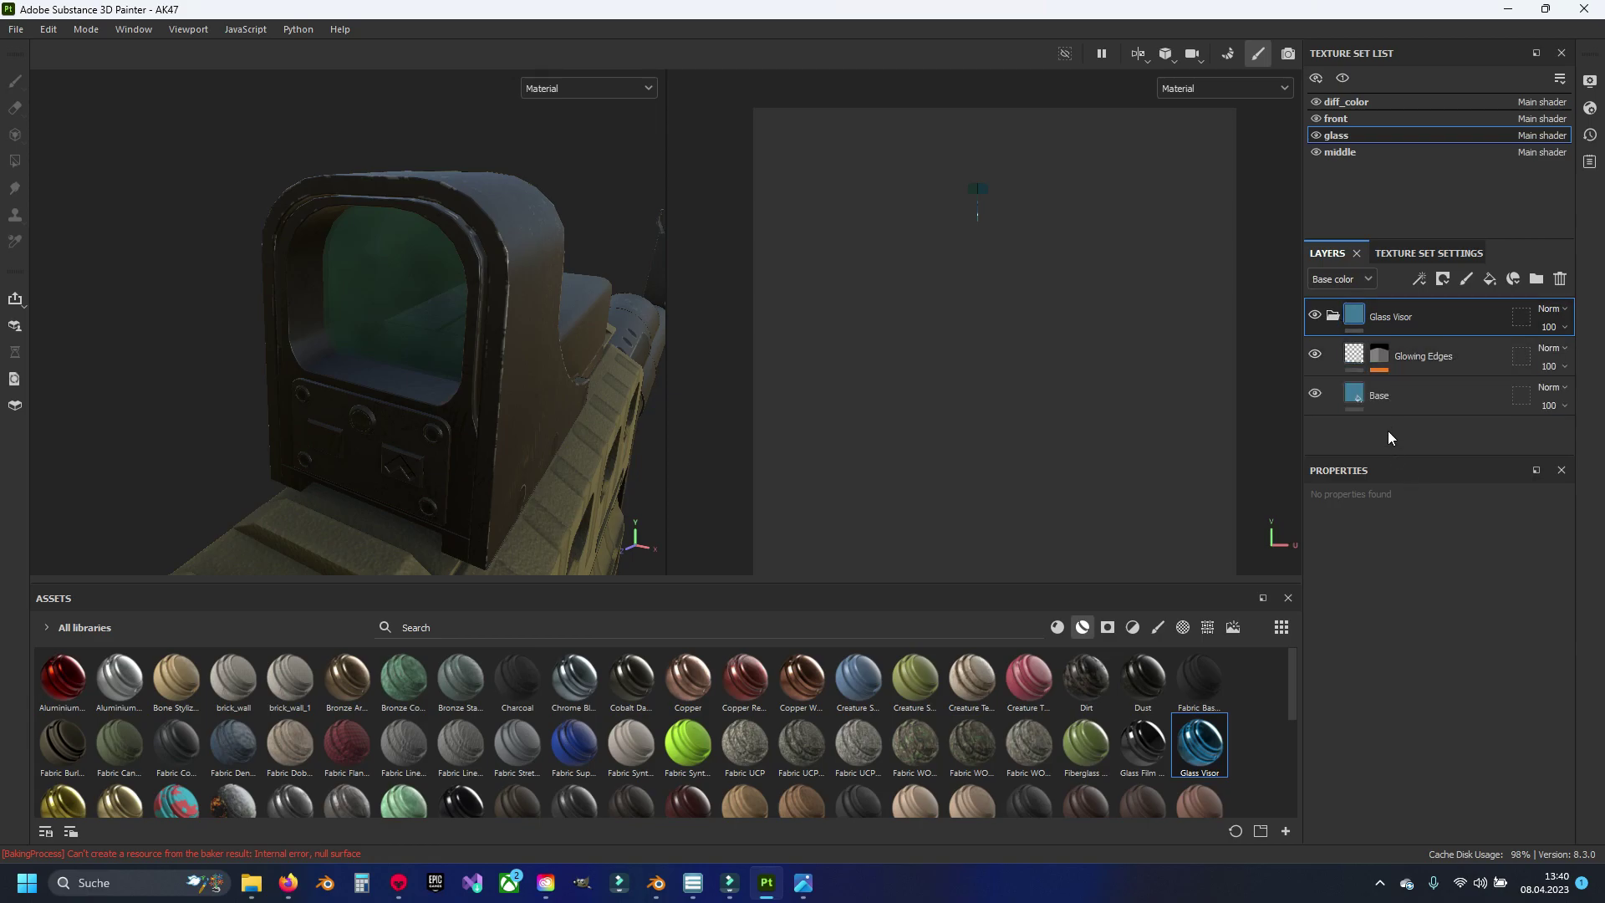
left_click(1388, 397)
left_click(1446, 700)
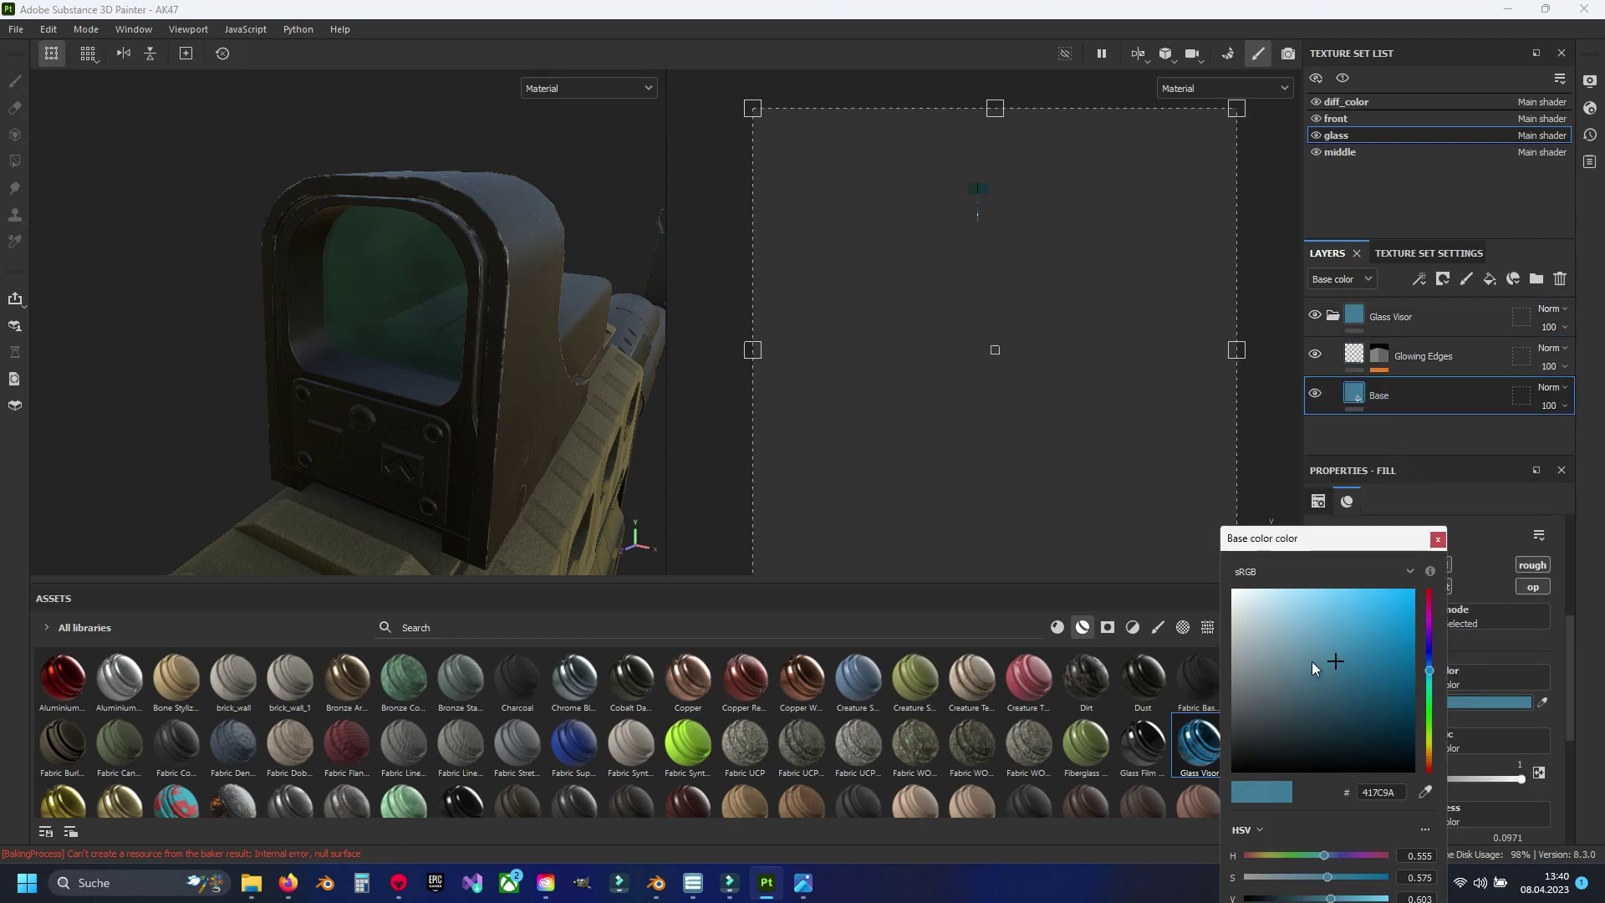
mouse_move(1311, 660)
left_mouse_down()
mouse_move(1242, 684)
mouse_move(1225, 665)
left_mouse_up()
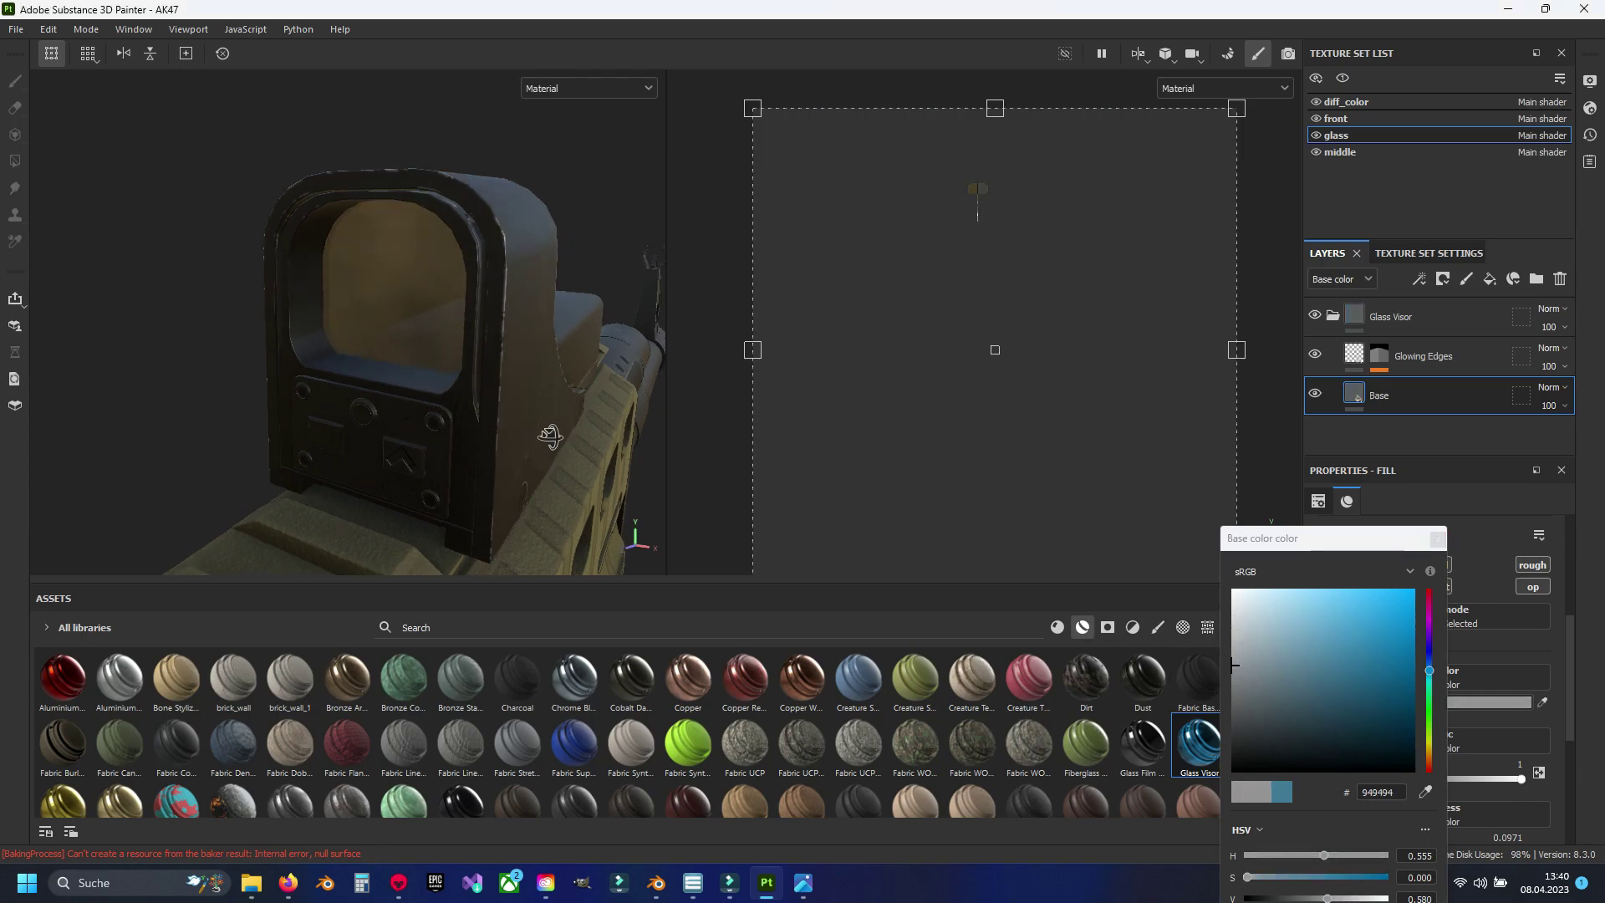
mouse_move(601, 434)
left_mouse_down("alt")
mouse_move(561, 424)
mouse_move(585, 429)
left_mouse_up("alt")
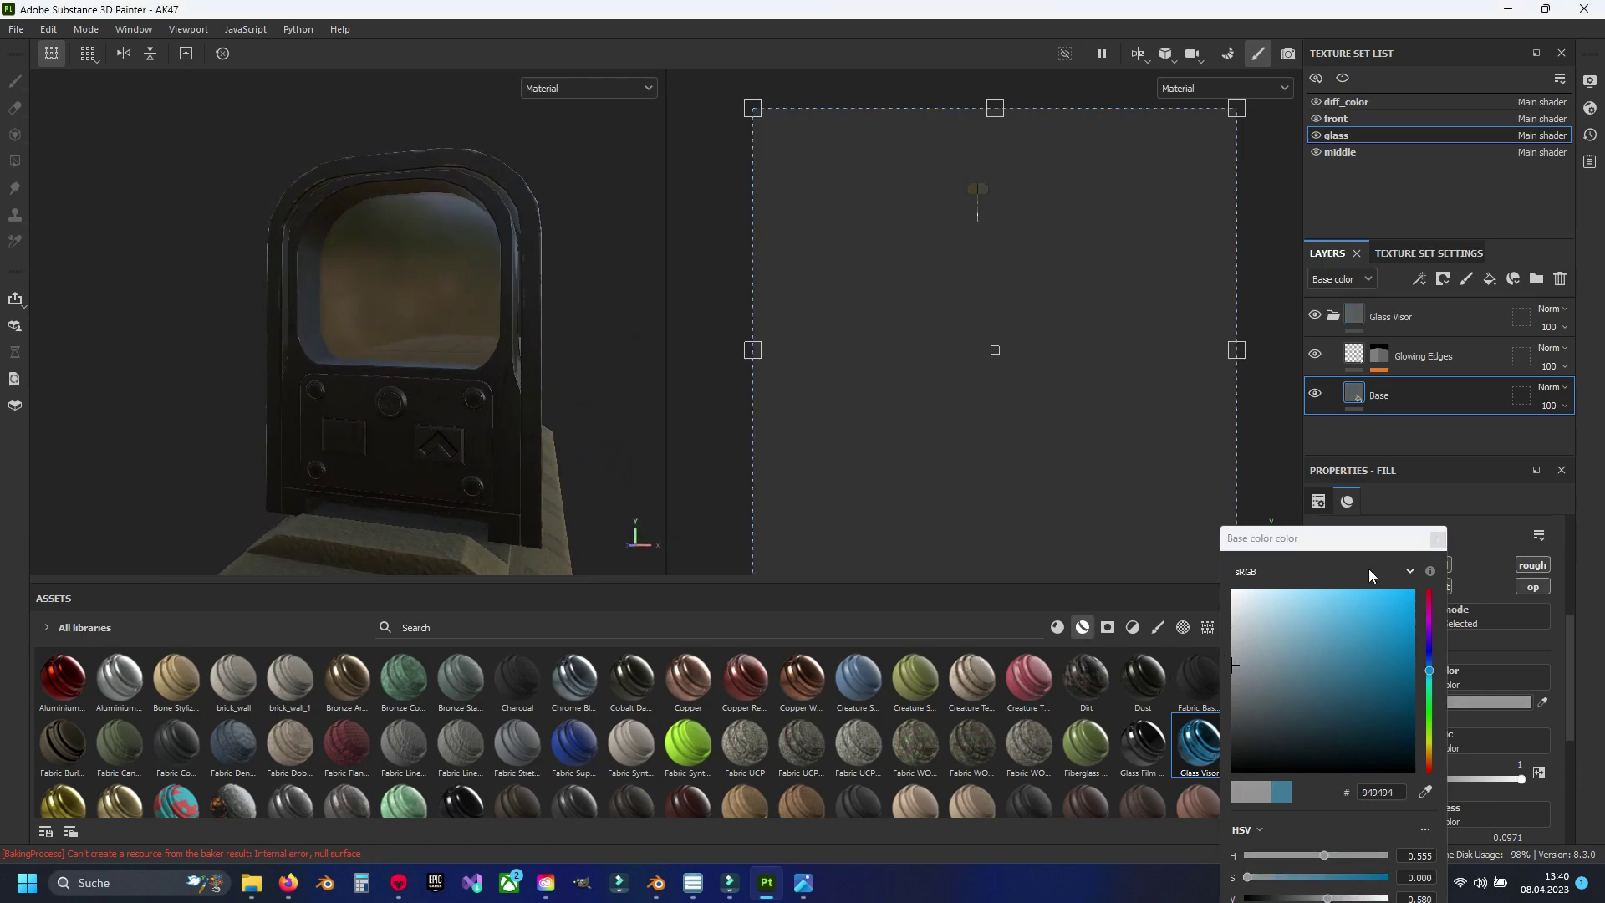
left_click(1437, 538)
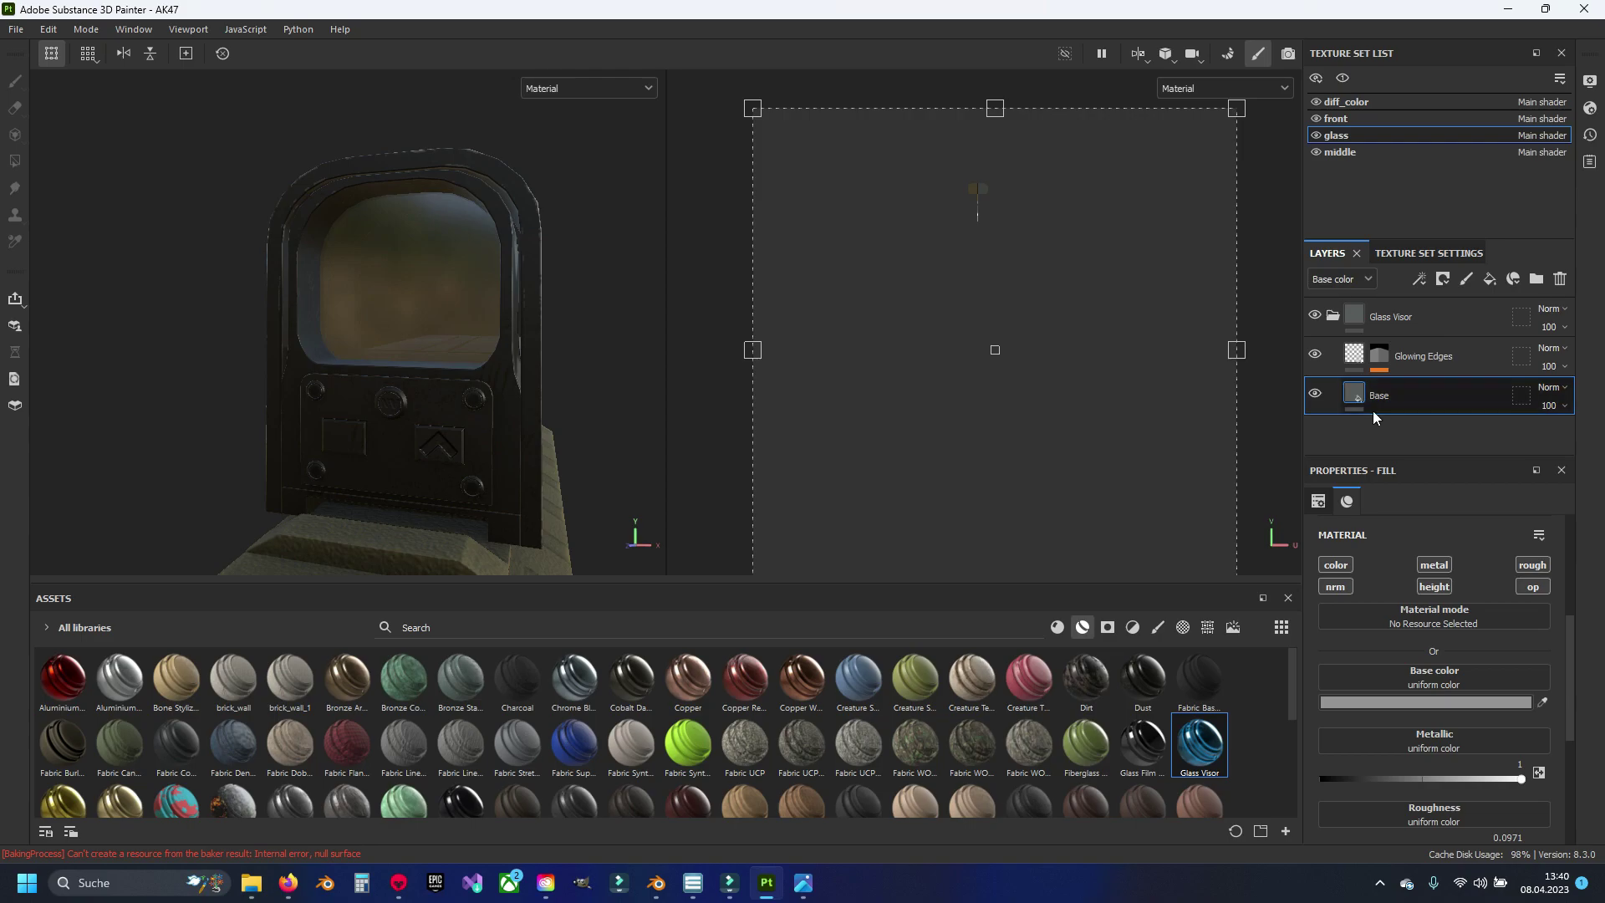
left_click(1332, 318)
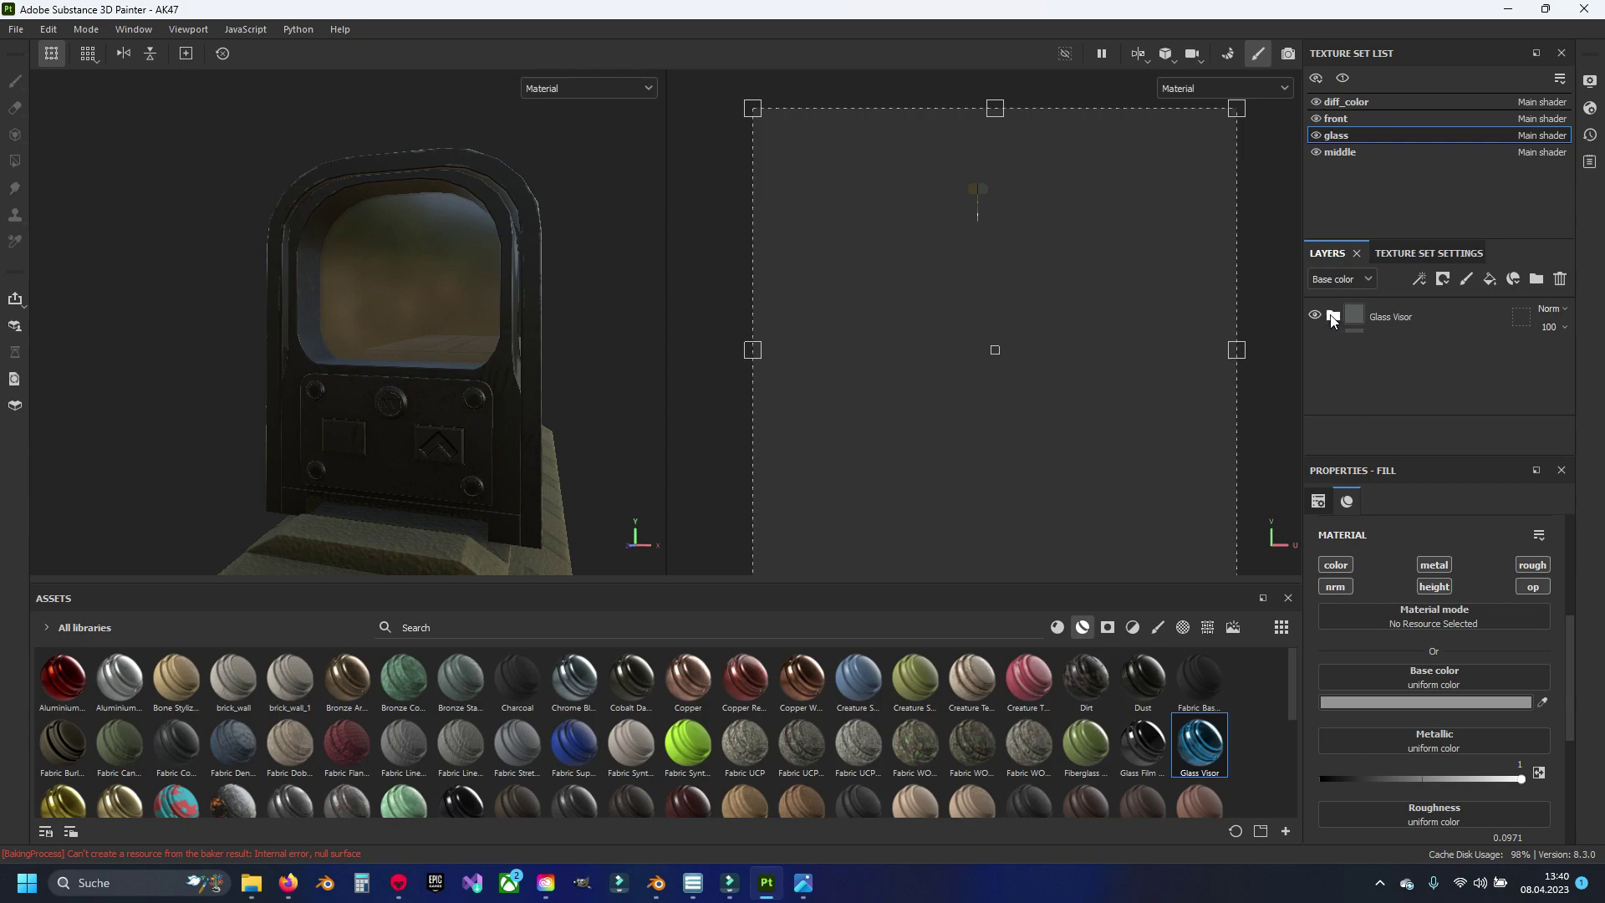
left_click(1490, 279)
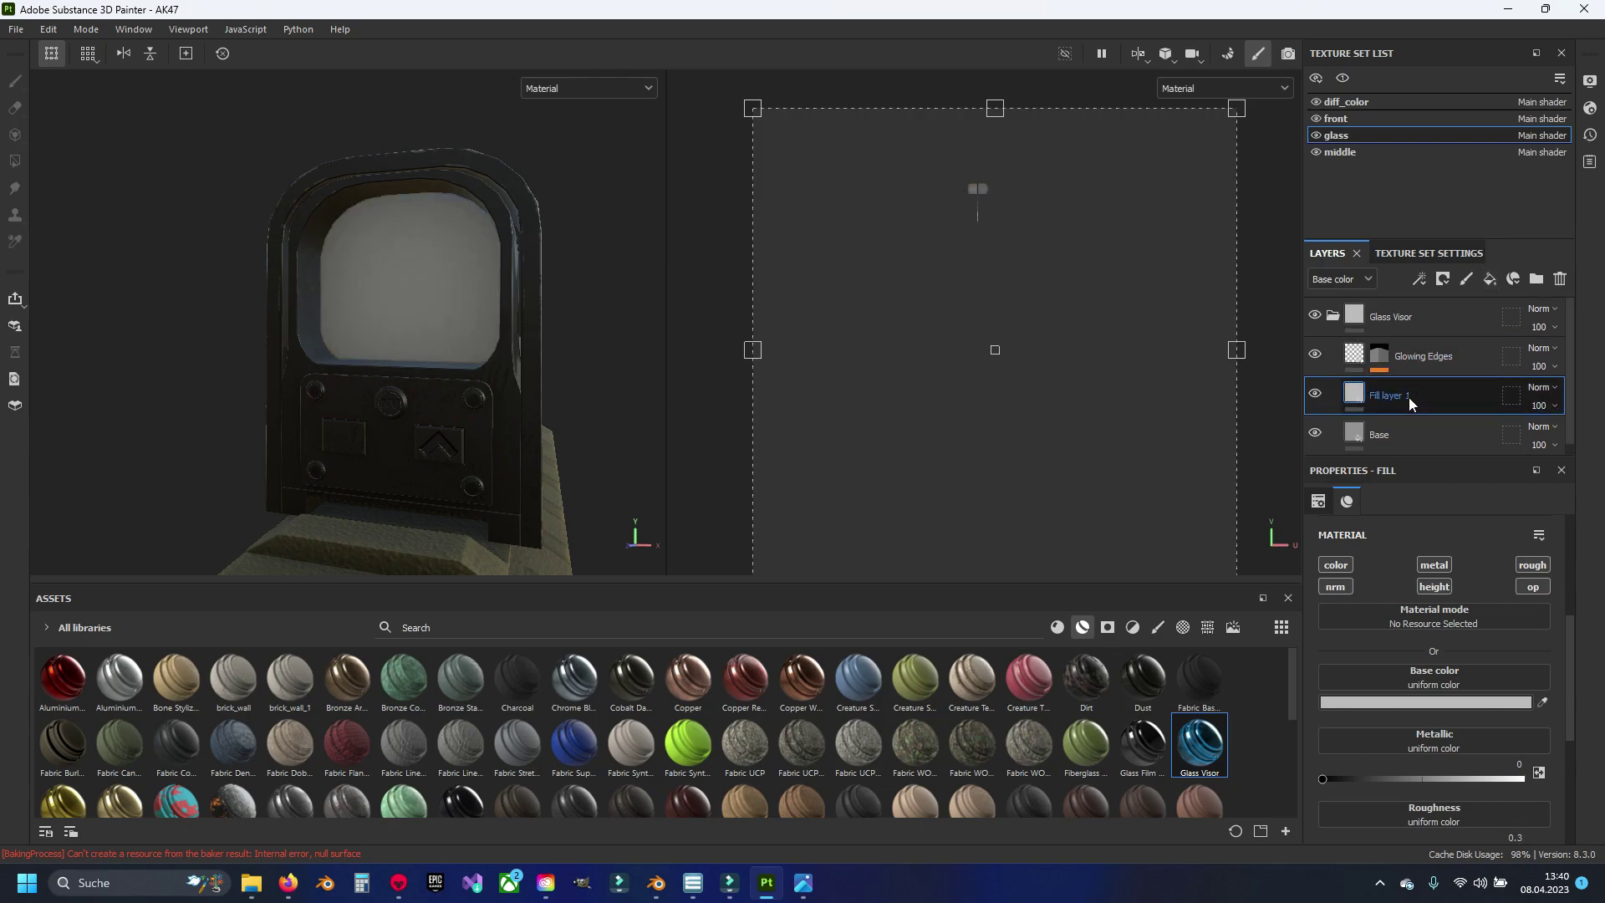
Step: Move Fill layer 1 above Glass Visor and disable its color, metallic, roughness and height channels
left_click_drag(1406, 398, 1424, 306)
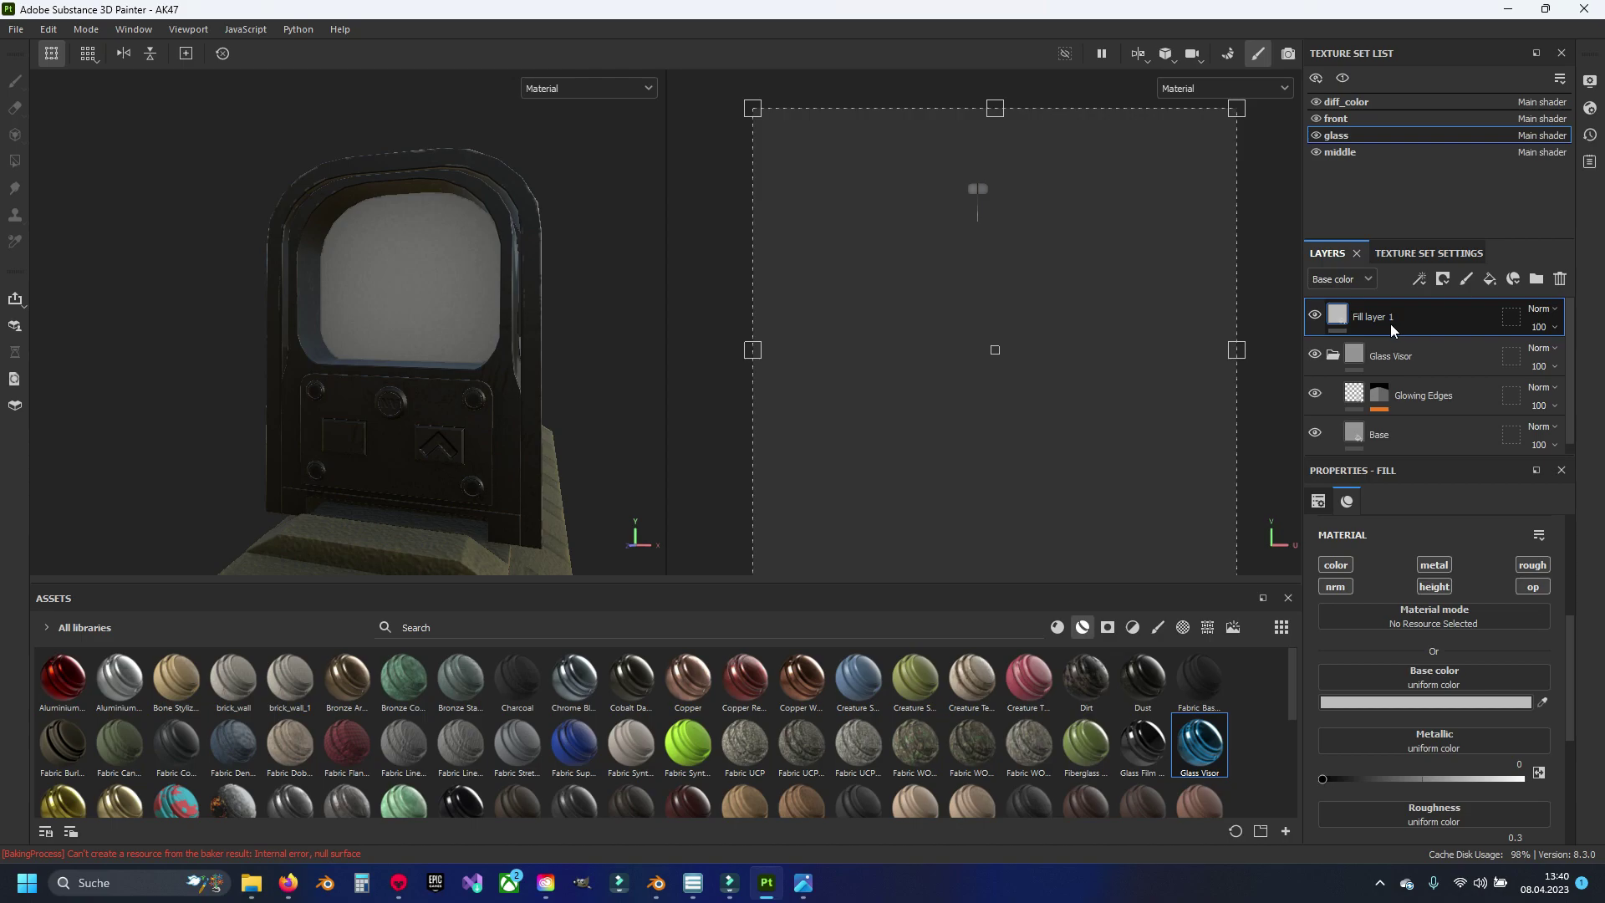
scroll(1408, 665, "down", 4)
scroll(1401, 703, "up", 5)
scroll(1337, 651, "up", 1)
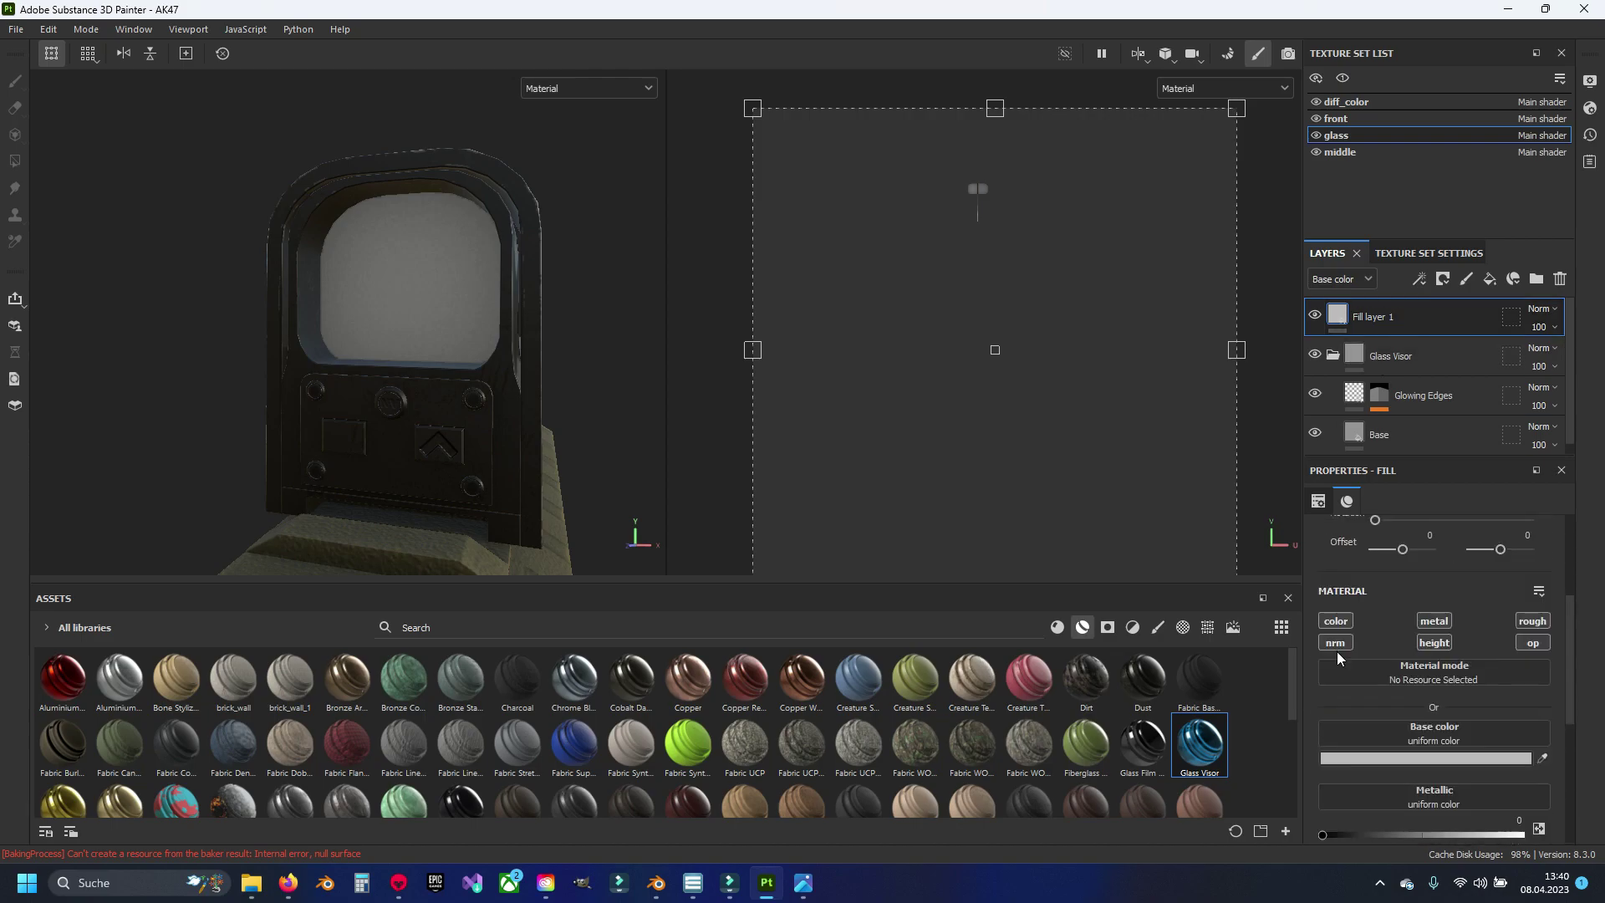
left_click(1335, 620)
left_click(1433, 621)
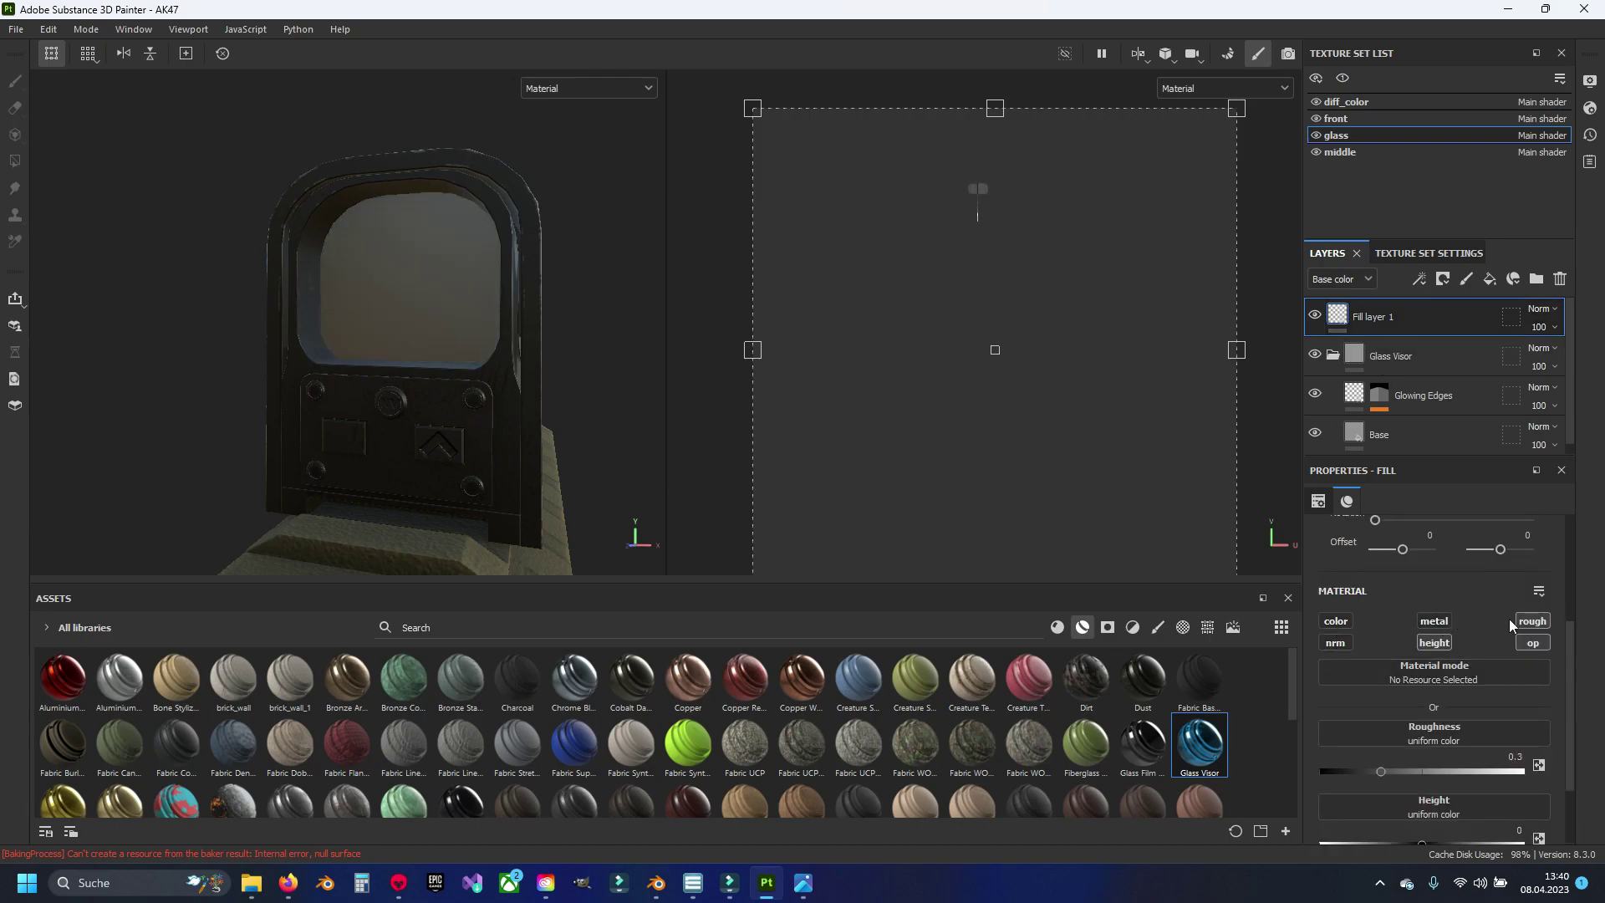
left_click(1532, 620)
left_click(1433, 642)
mouse_move(617, 329)
left_mouse_down("alt")
mouse_move(638, 358)
mouse_move(638, 323)
mouse_move(606, 337)
left_mouse_up("alt")
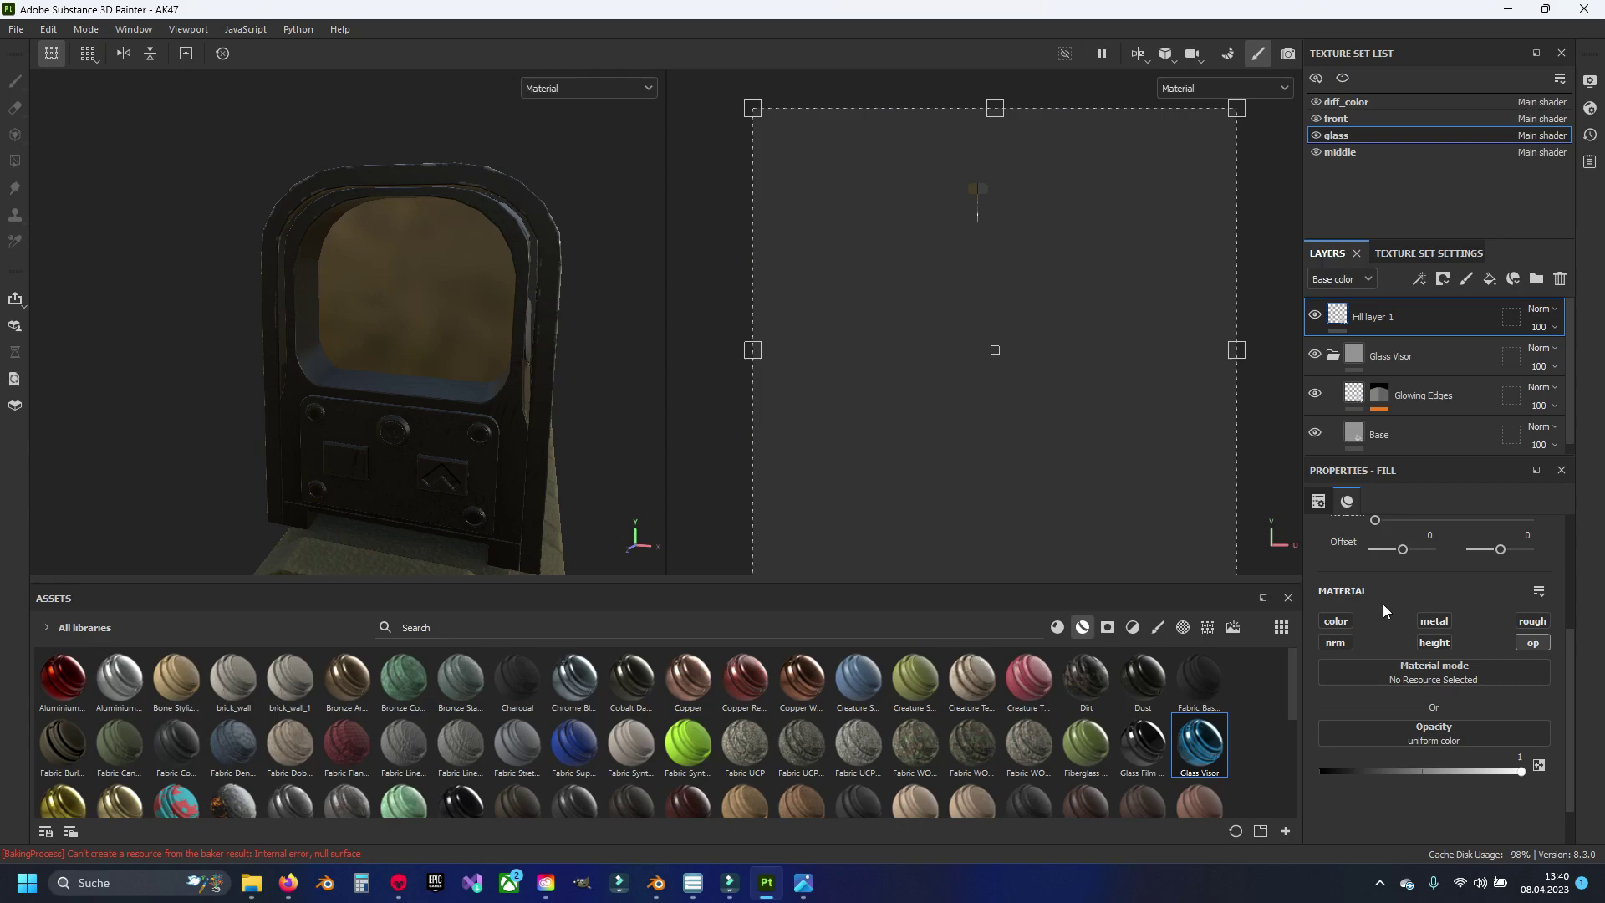
Step: Lower the fill layer's opacity to about 0.07 and save the project
left_click_drag(1427, 769, 1339, 777)
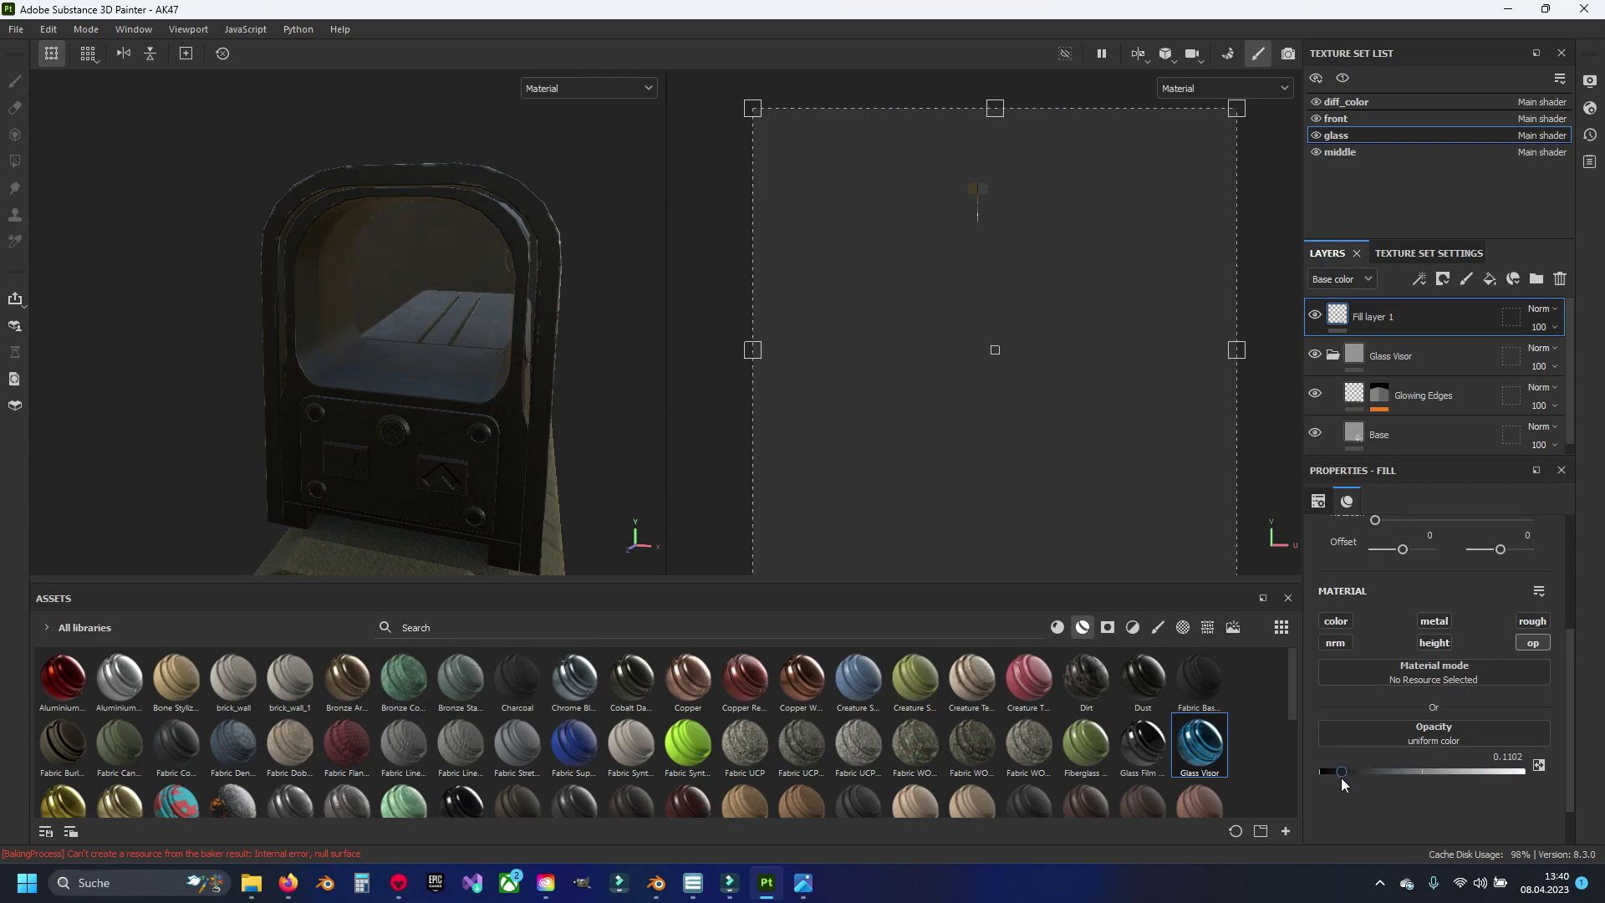
mouse_move(472, 401)
left_mouse_down("alt")
mouse_move(505, 354)
mouse_move(404, 358)
mouse_move(401, 405)
mouse_move(596, 408)
mouse_move(545, 373)
mouse_move(435, 368)
left_mouse_up("alt")
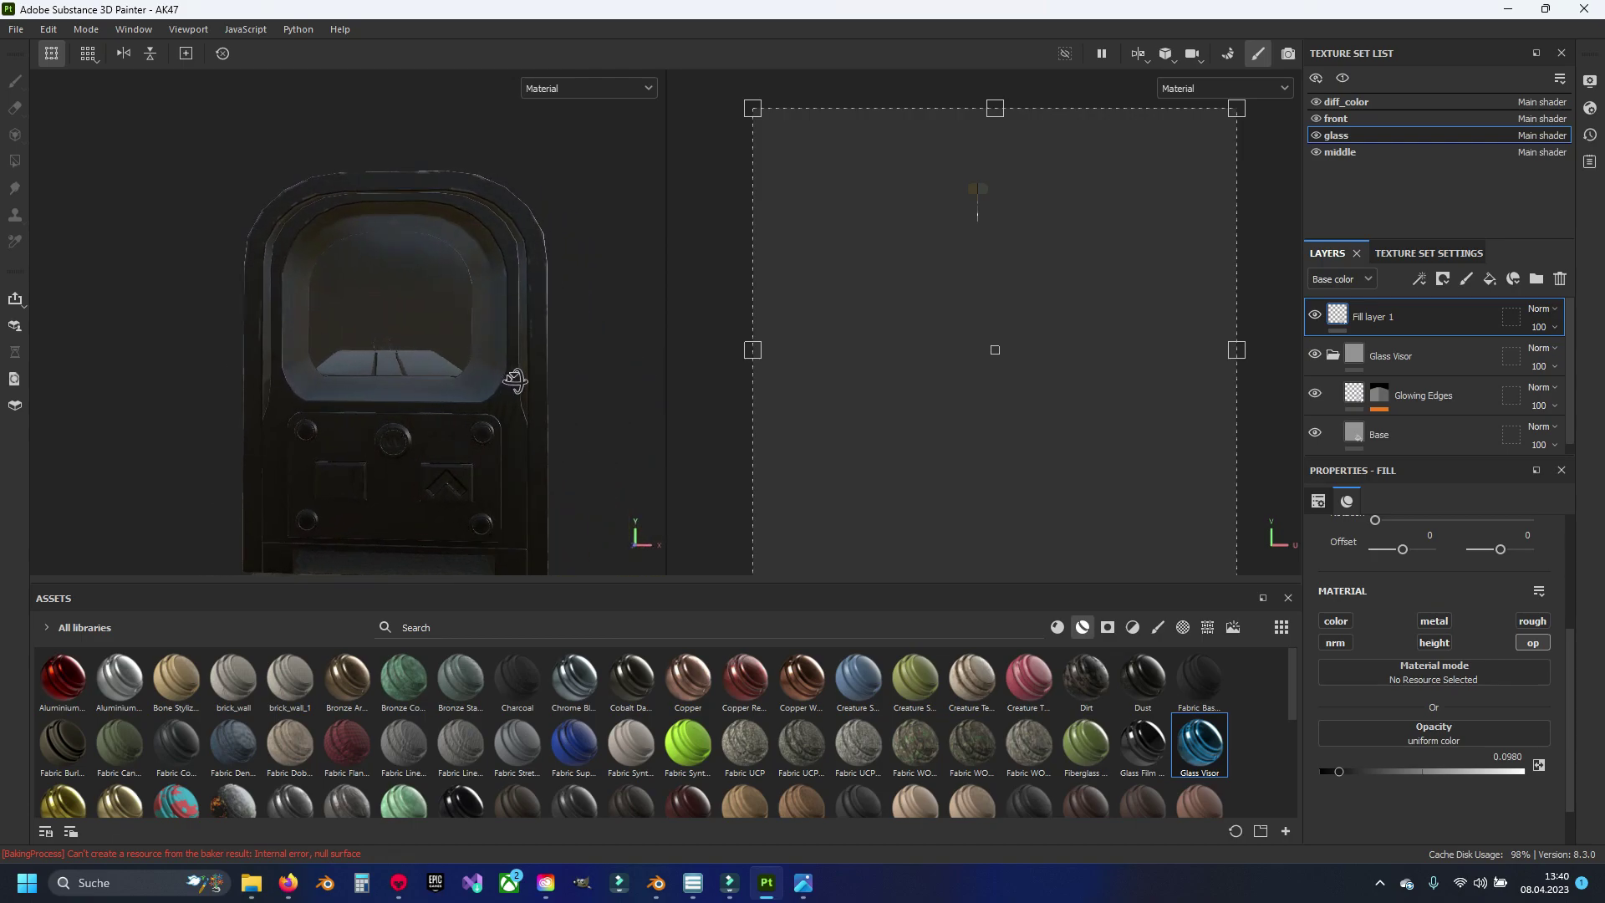
mouse_move(1339, 770)
left_mouse_down()
mouse_move(1316, 773)
mouse_move(1334, 770)
left_mouse_up()
mouse_move(695, 512)
left_mouse_down("alt")
mouse_move(397, 329)
mouse_move(433, 315)
mouse_move(490, 357)
mouse_move(315, 362)
mouse_move(423, 383)
mouse_move(399, 402)
mouse_move(620, 441)
mouse_move(642, 408)
mouse_move(384, 368)
mouse_move(385, 350)
mouse_move(329, 452)
mouse_move(526, 361)
mouse_move(387, 468)
mouse_move(368, 408)
mouse_move(398, 430)
mouse_move(409, 408)
mouse_move(365, 382)
mouse_move(398, 384)
left_mouse_up("alt")
key("ctrl+s")
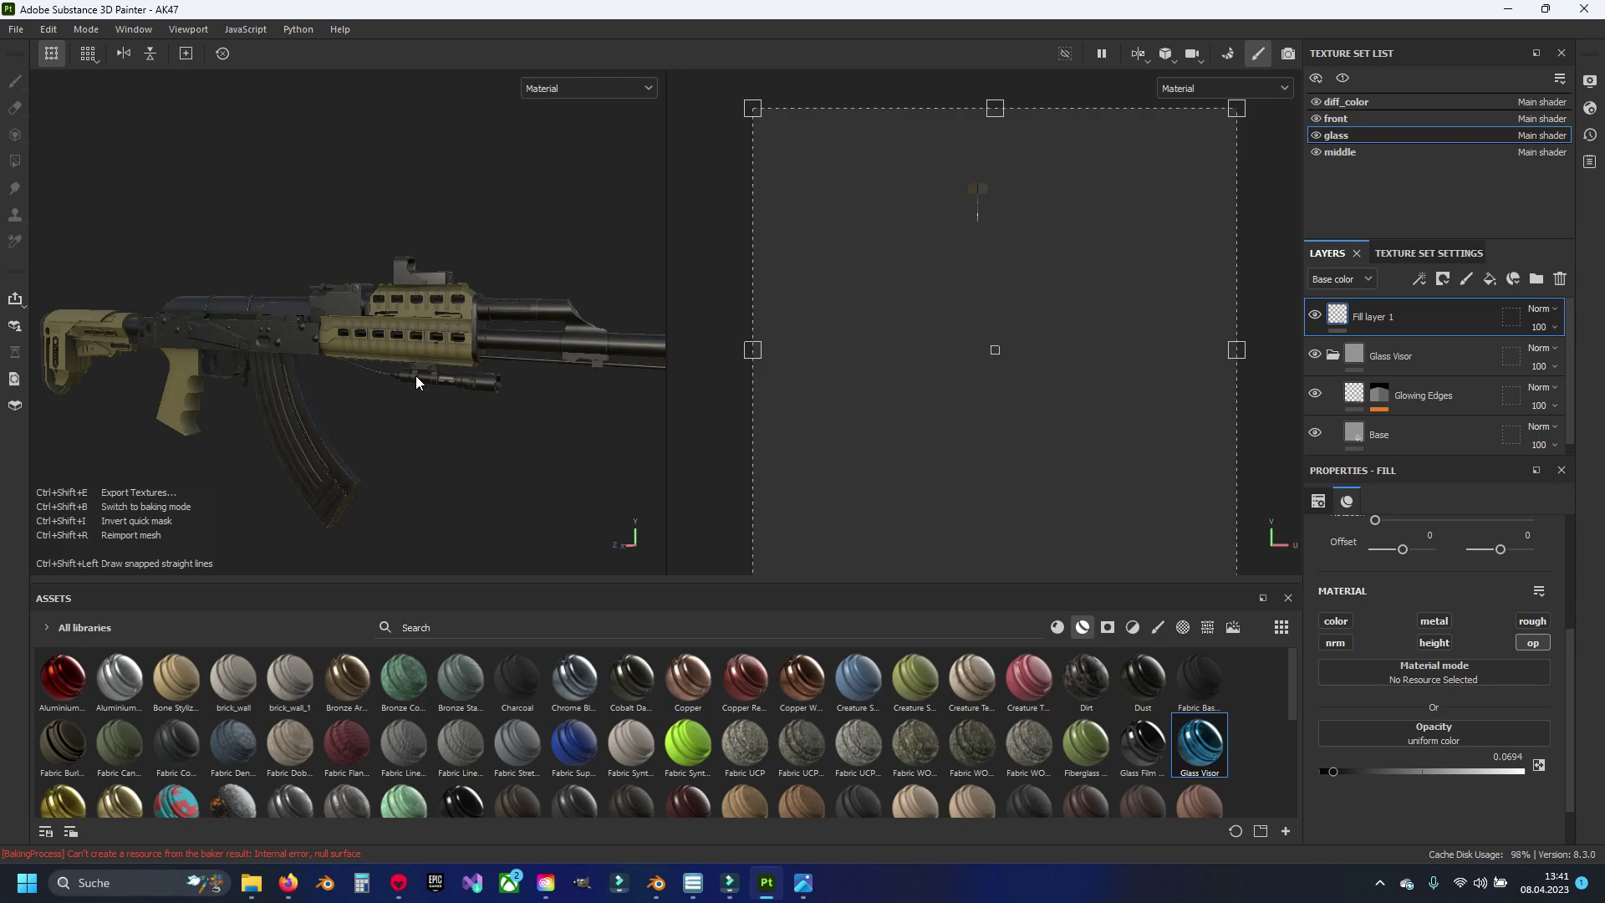
Step: Set the texture export's output directory to the texture folder
key("ctrl+shift+e")
left_click(936, 232)
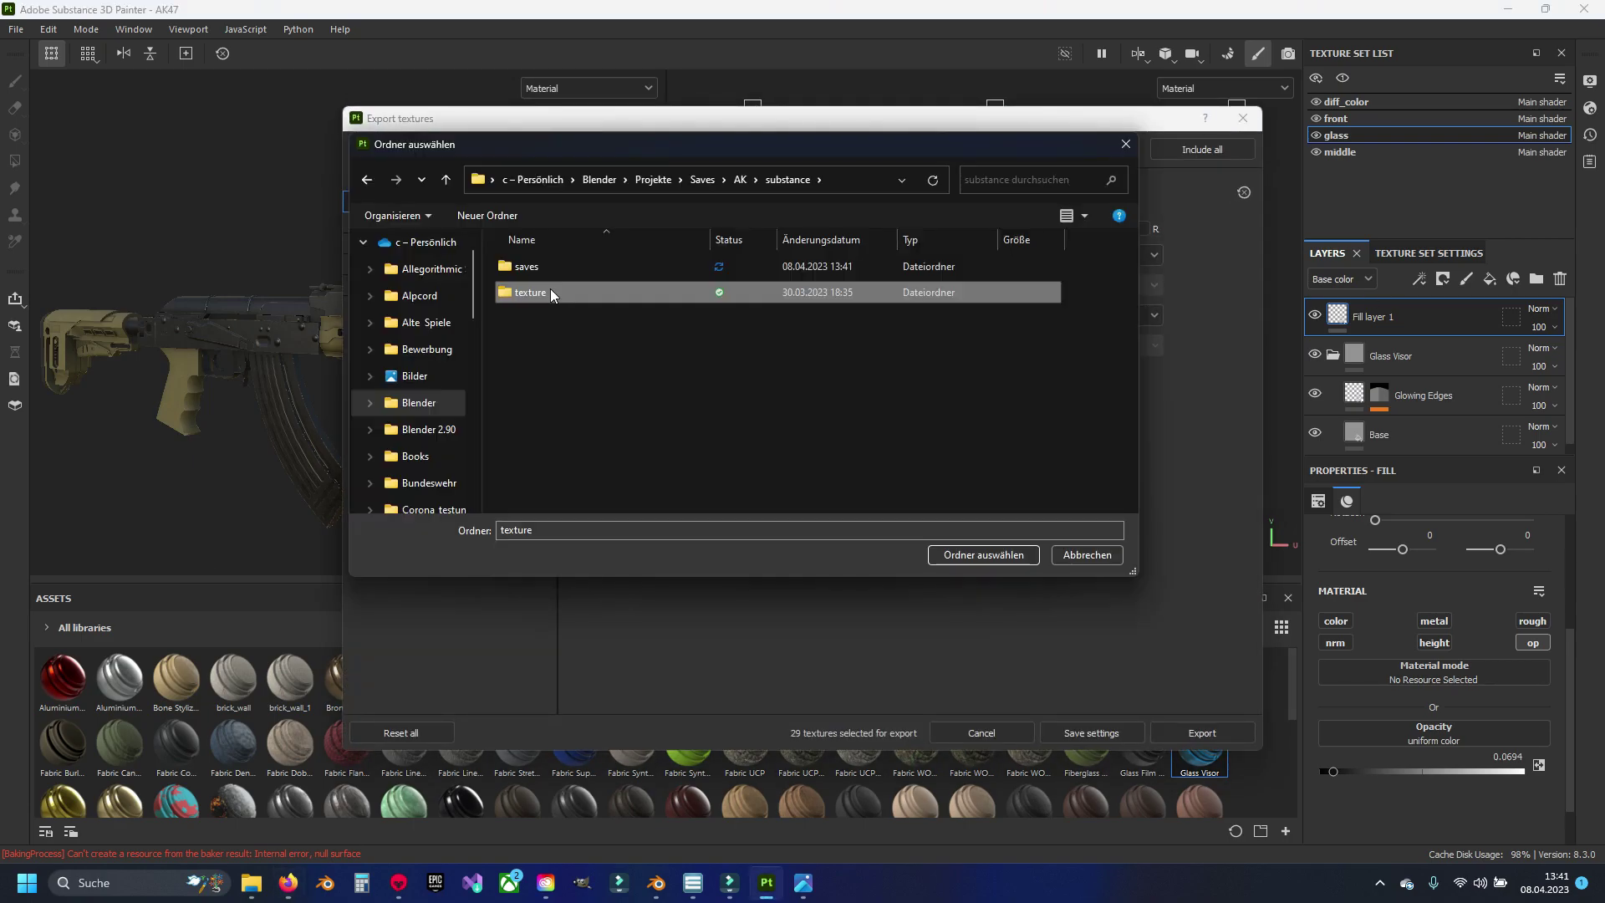
double_click(550, 288)
left_click(953, 555)
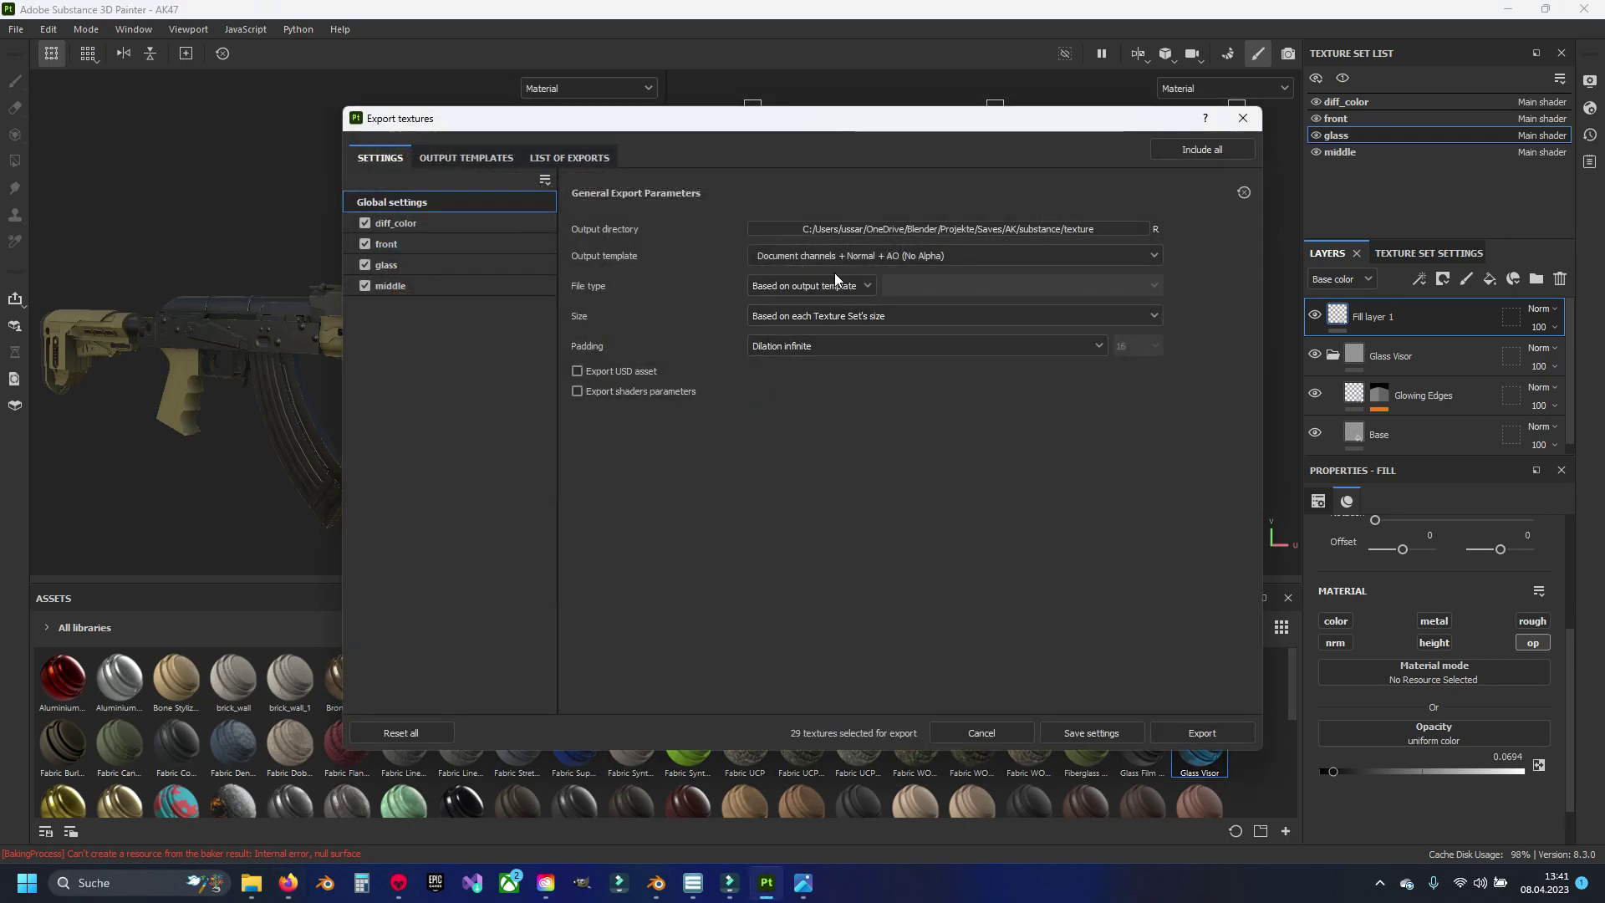
left_click(473, 158)
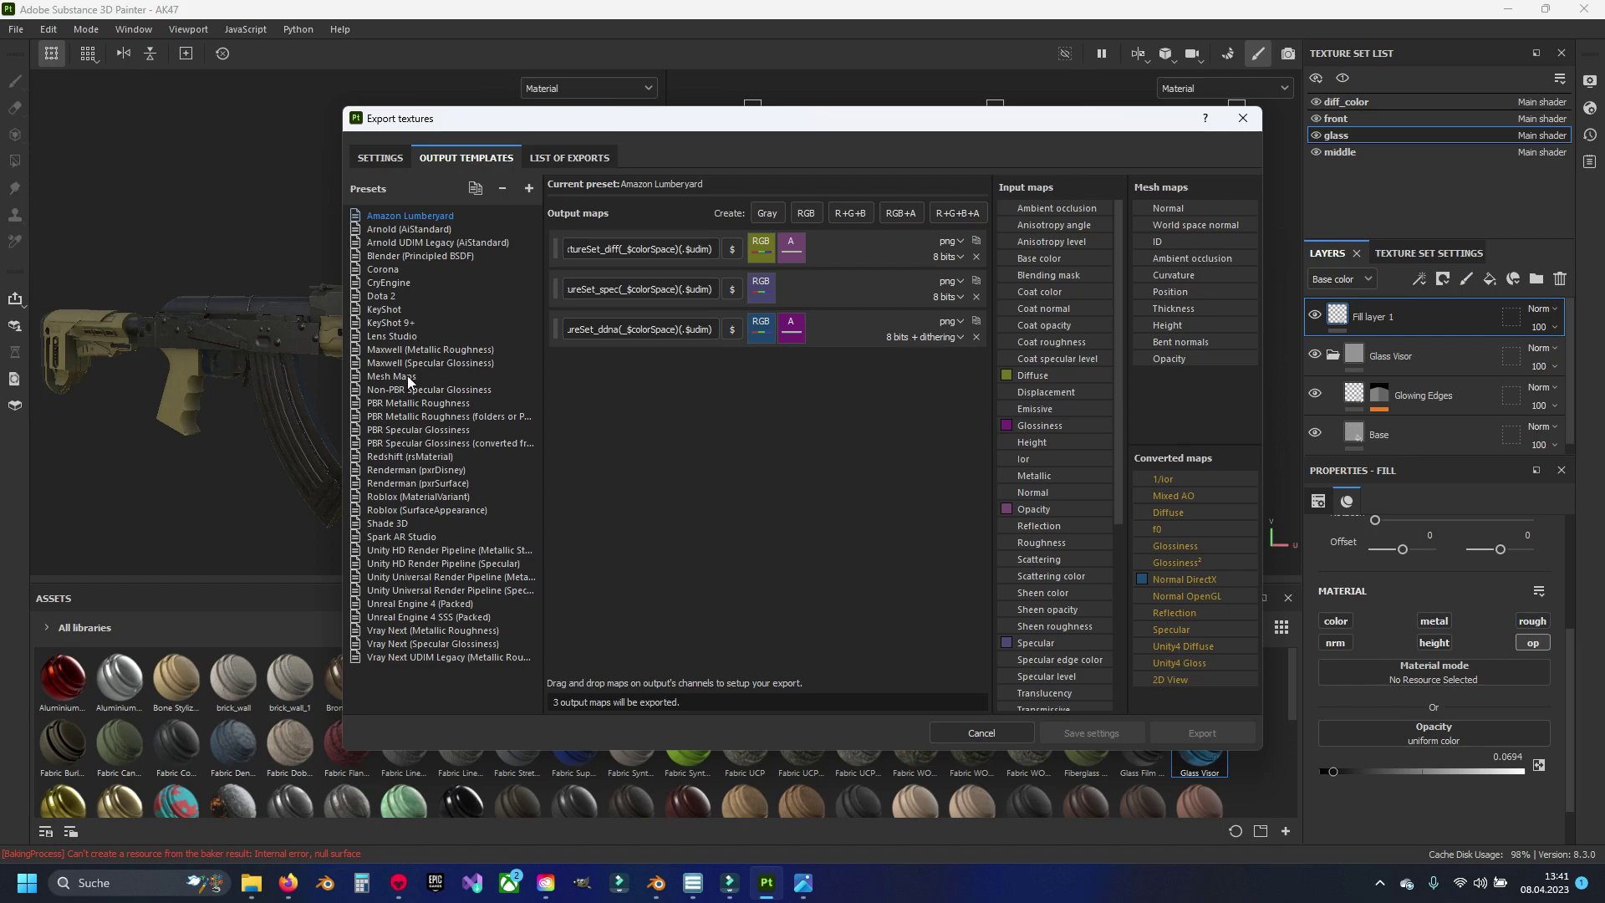
left_click(429, 405)
left_click(403, 159)
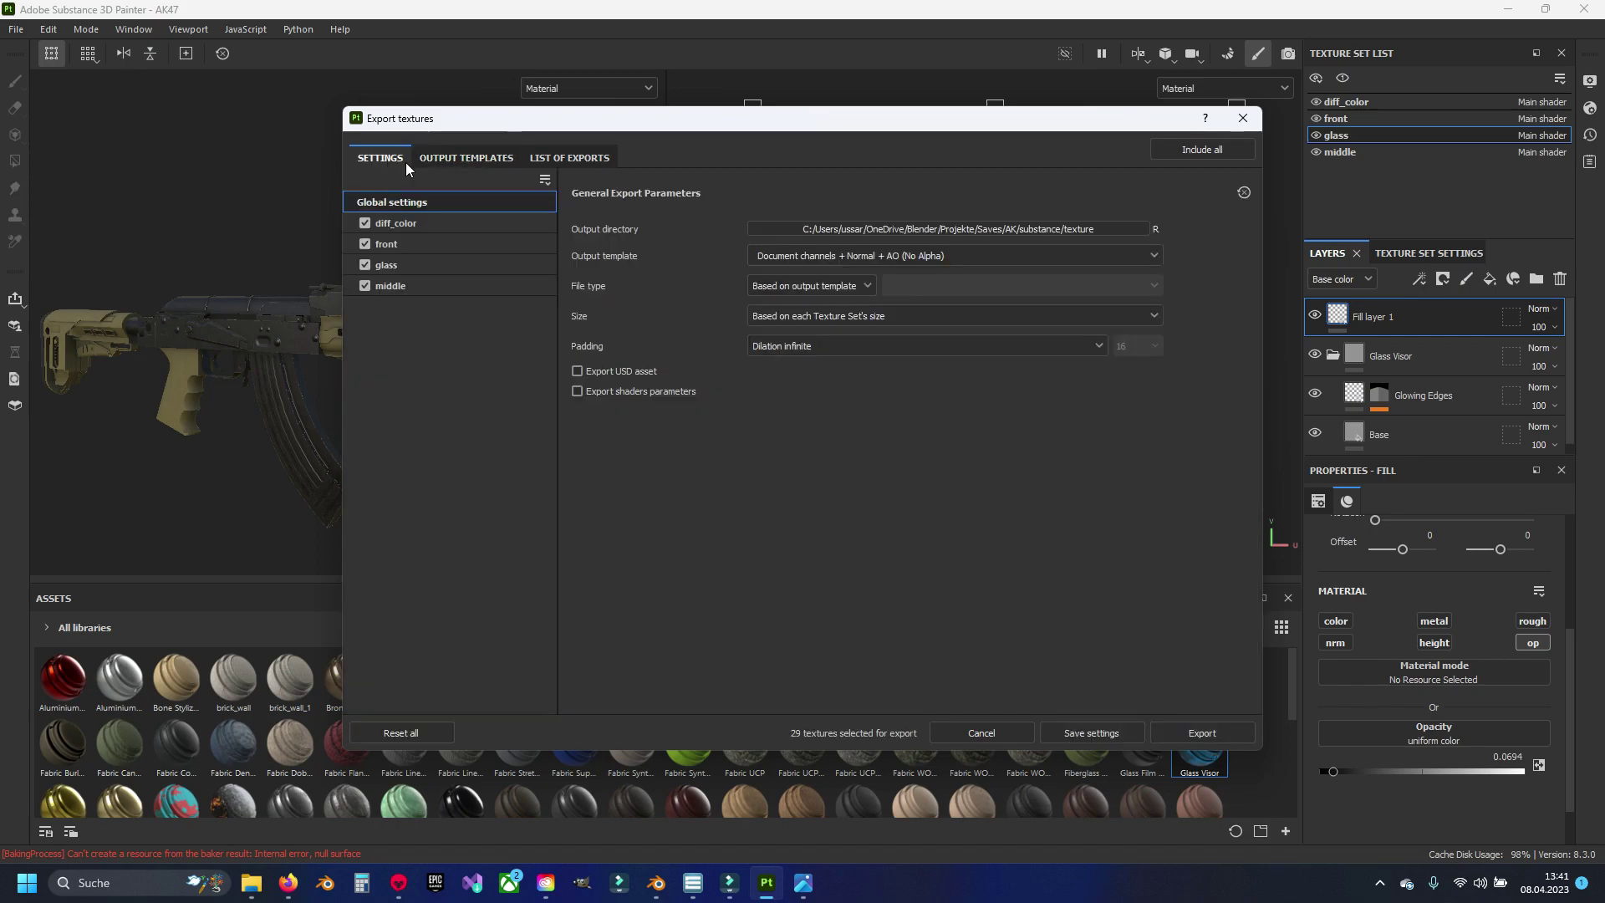
Step: Export all texture sets as 4096 png using the PBR Metallic Roughness template
left_click(899, 316)
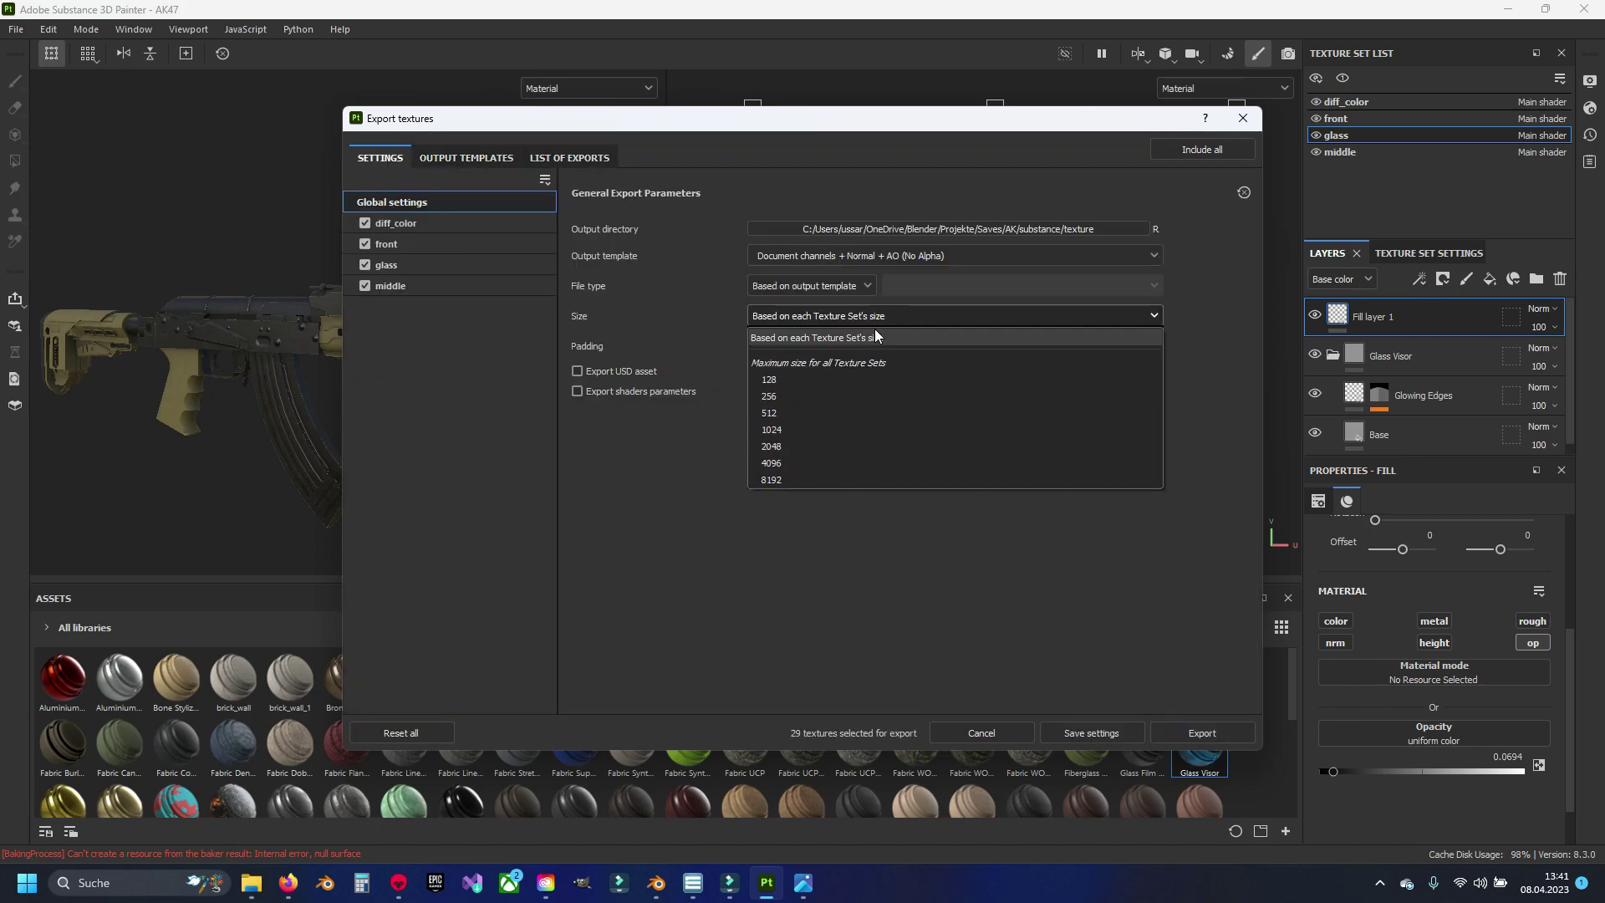
left_click(780, 463)
left_click(794, 287)
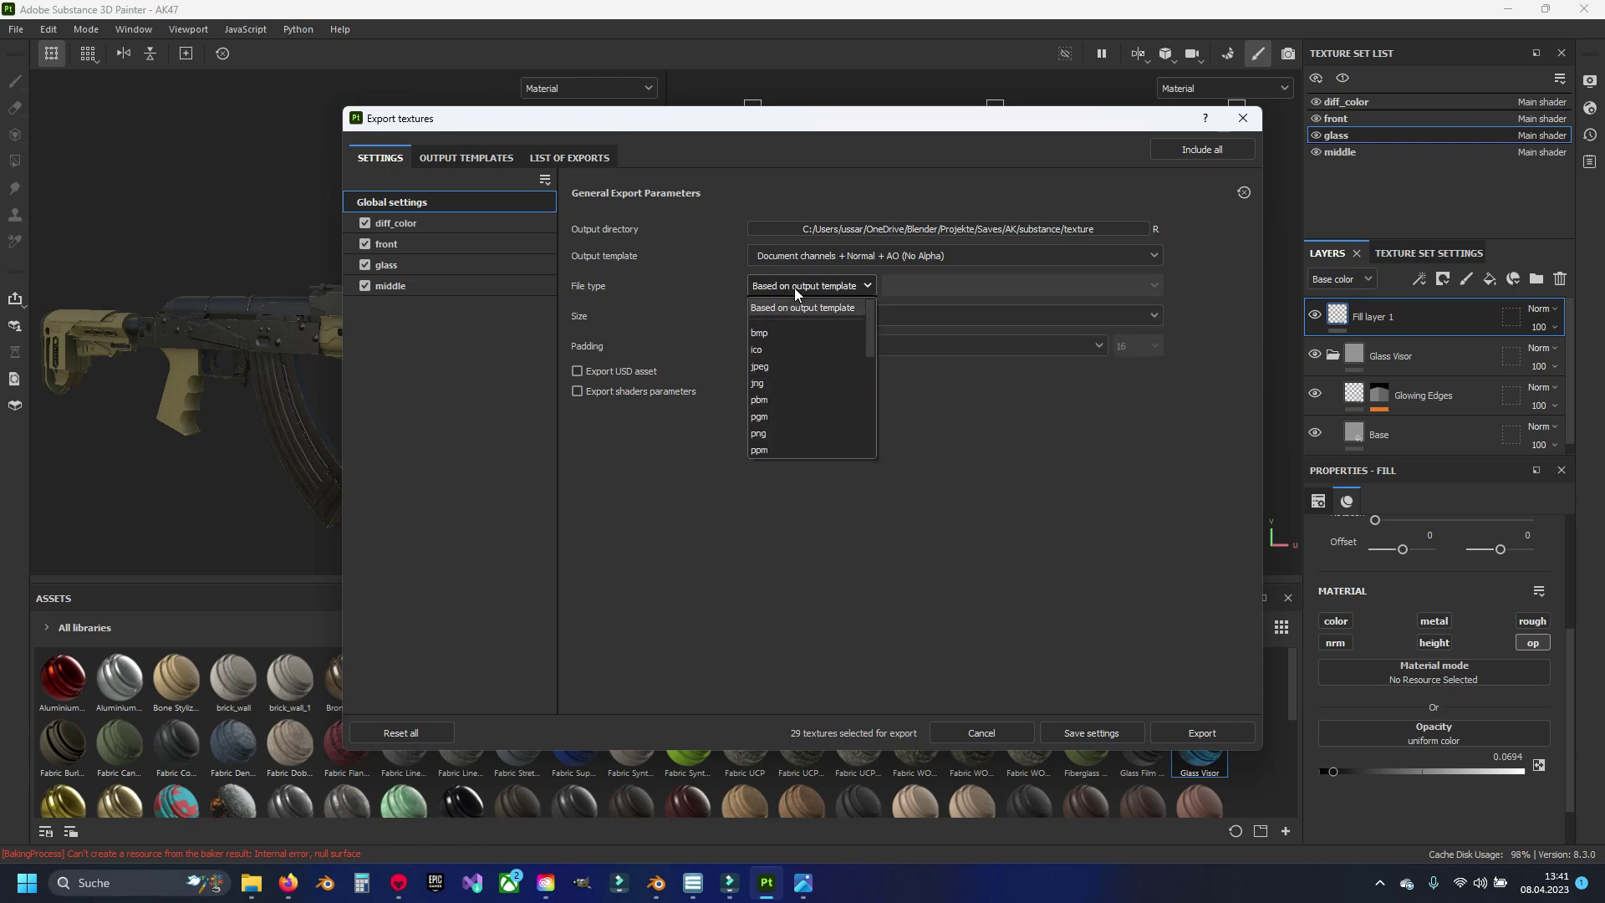
left_click(764, 436)
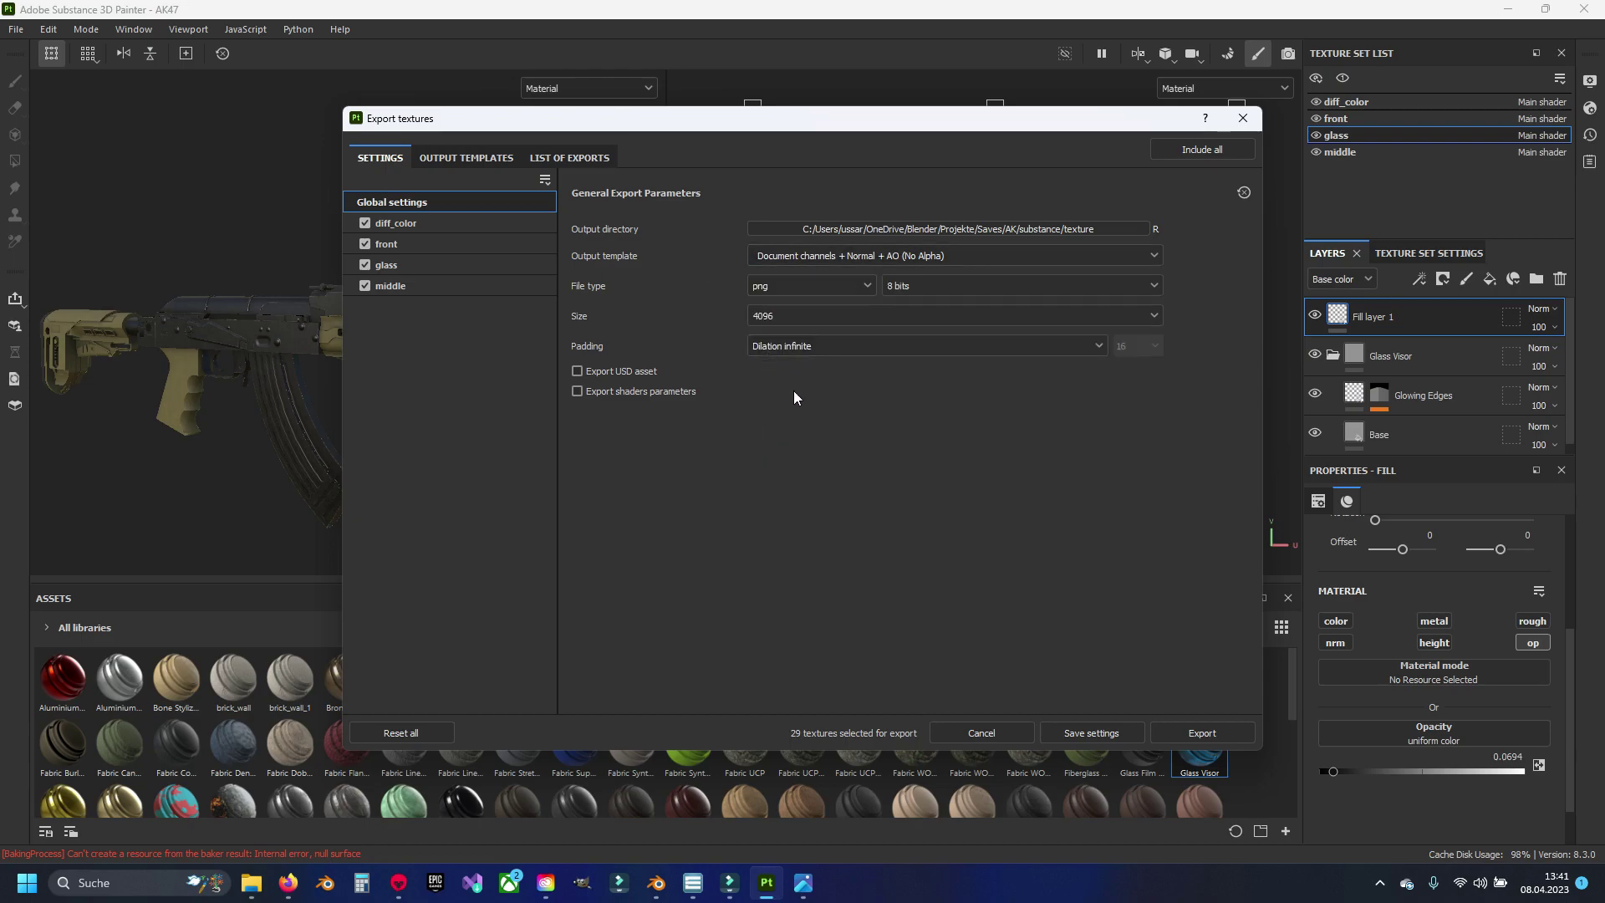
left_click(929, 256)
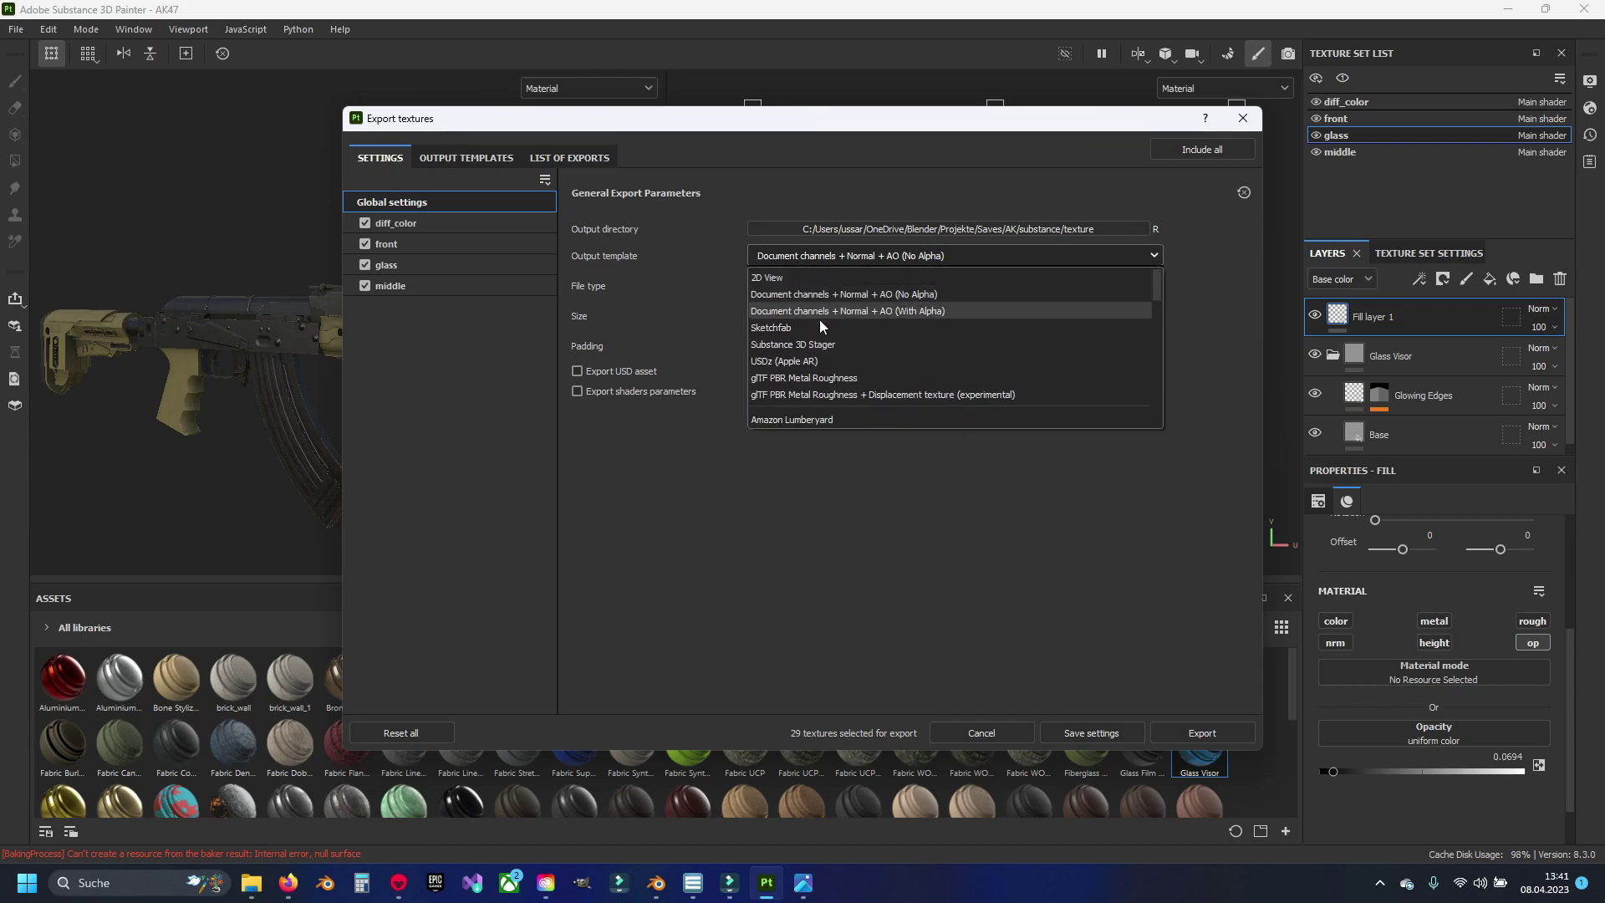
scroll(846, 393, "down", 3)
scroll(846, 401, "down", 3)
left_click(846, 351)
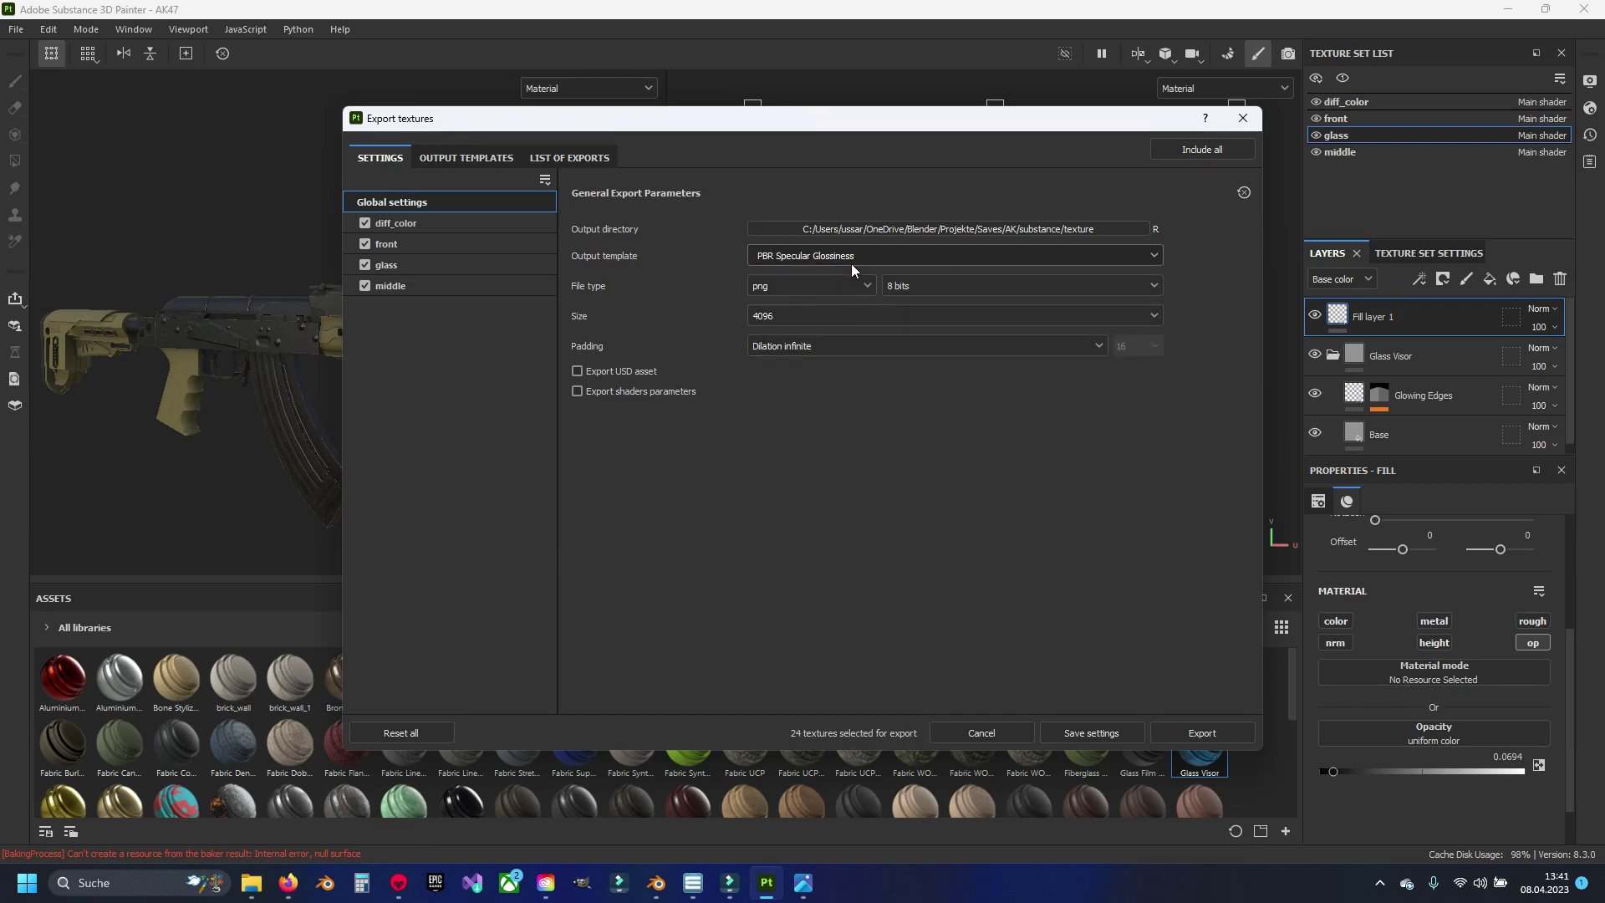
left_click(851, 261)
left_click(855, 312)
left_click(1196, 733)
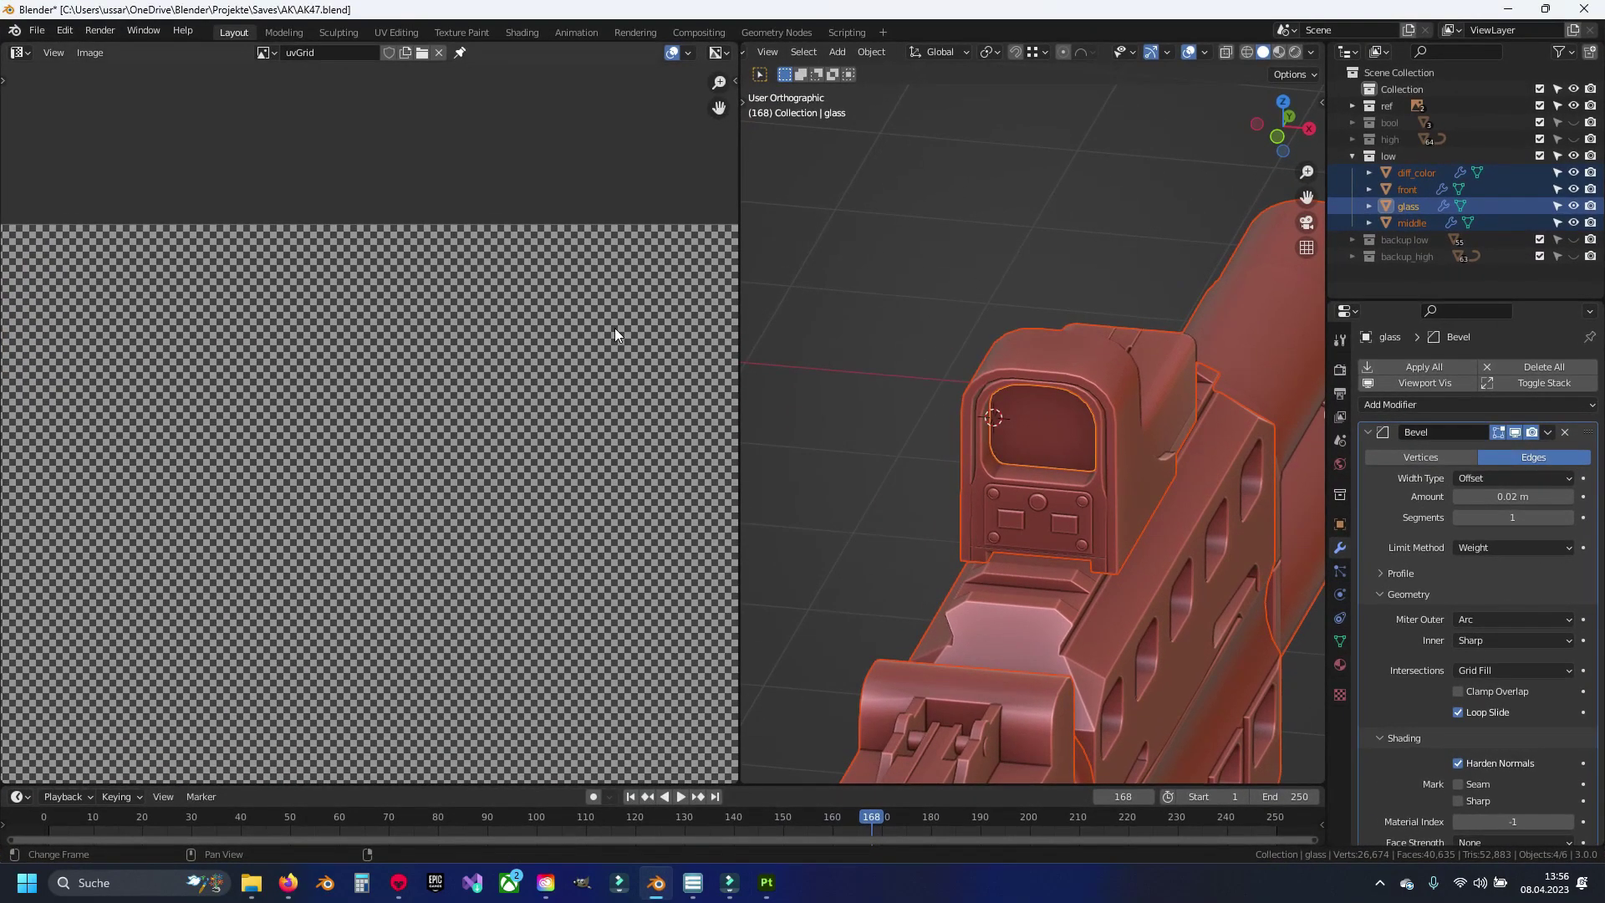
Step: Frame the whole rifle in a widened 3D viewport and save AK47.blend
mouse_move(836, 359)
middle_mouse_down()
mouse_move(1107, 494)
mouse_move(1021, 483)
mouse_move(1162, 385)
middle_mouse_up()
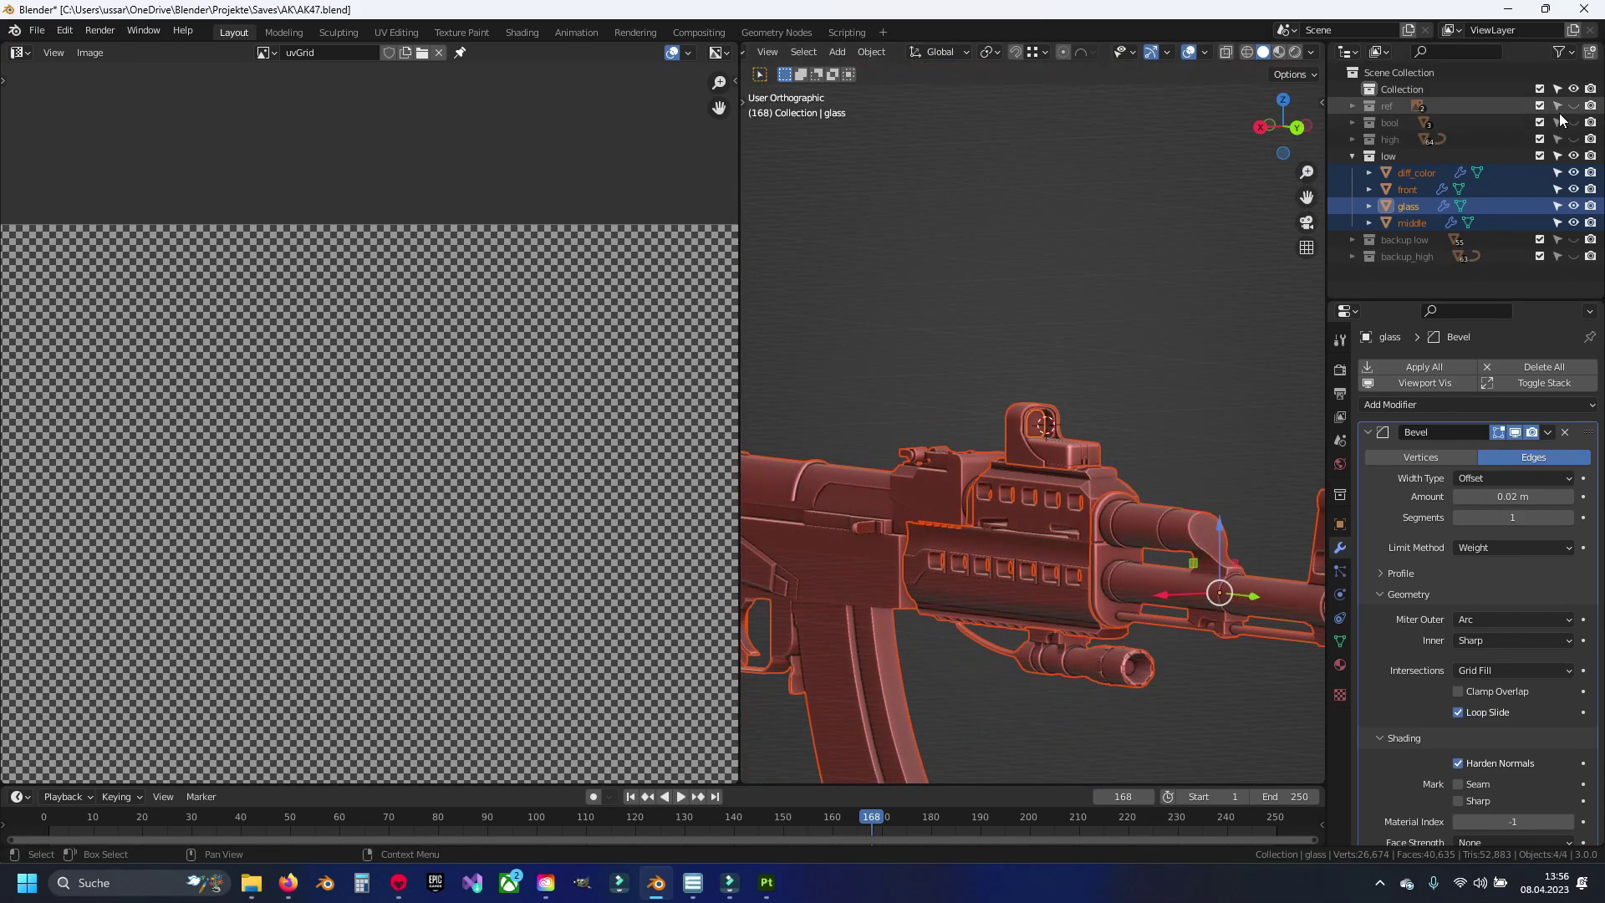
scroll(880, 418, "down", 3)
left_click_drag(744, 172, 376, 217)
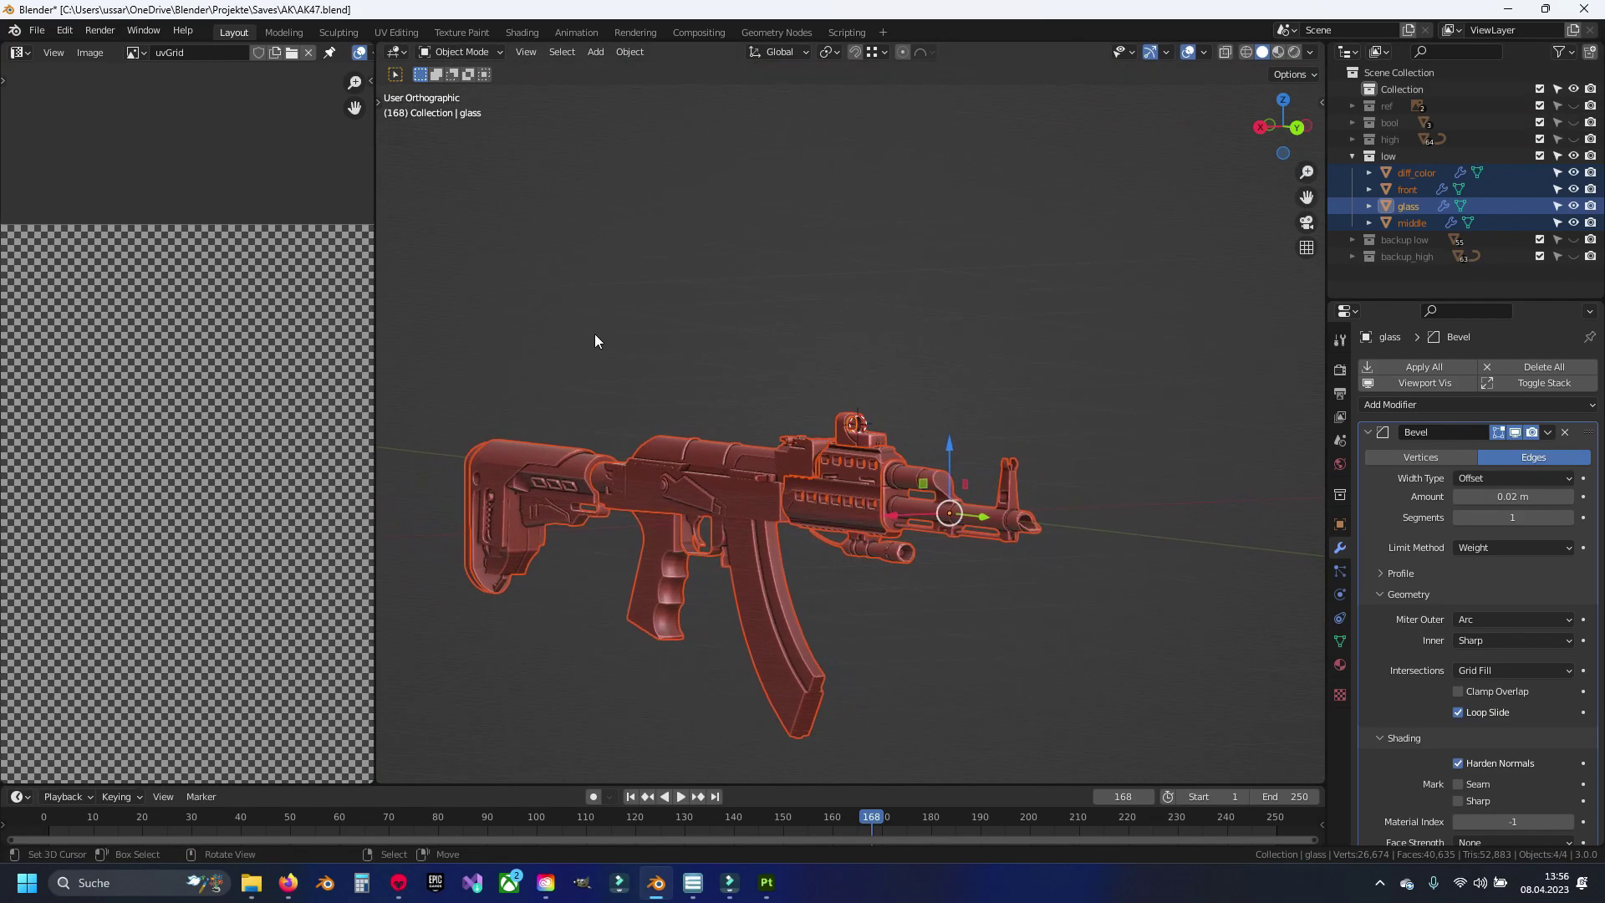
left_click(594, 334)
mouse_move(594, 334)
middle_mouse_down()
mouse_move(759, 361)
mouse_move(954, 337)
middle_mouse_up()
key("ctrl+s")
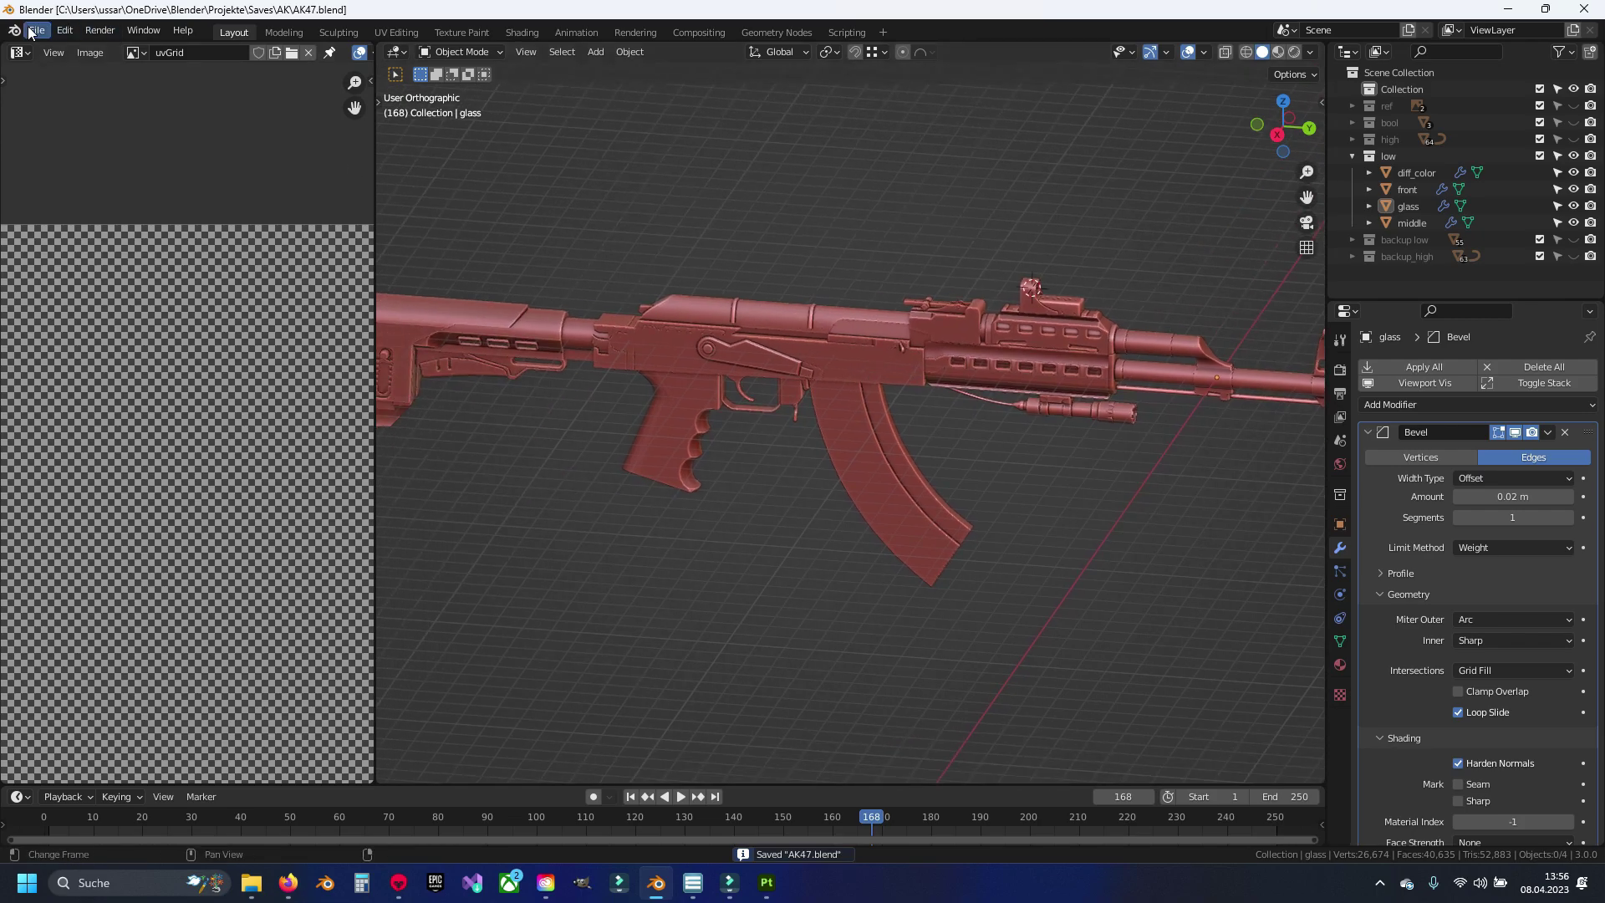
left_click(19, 52)
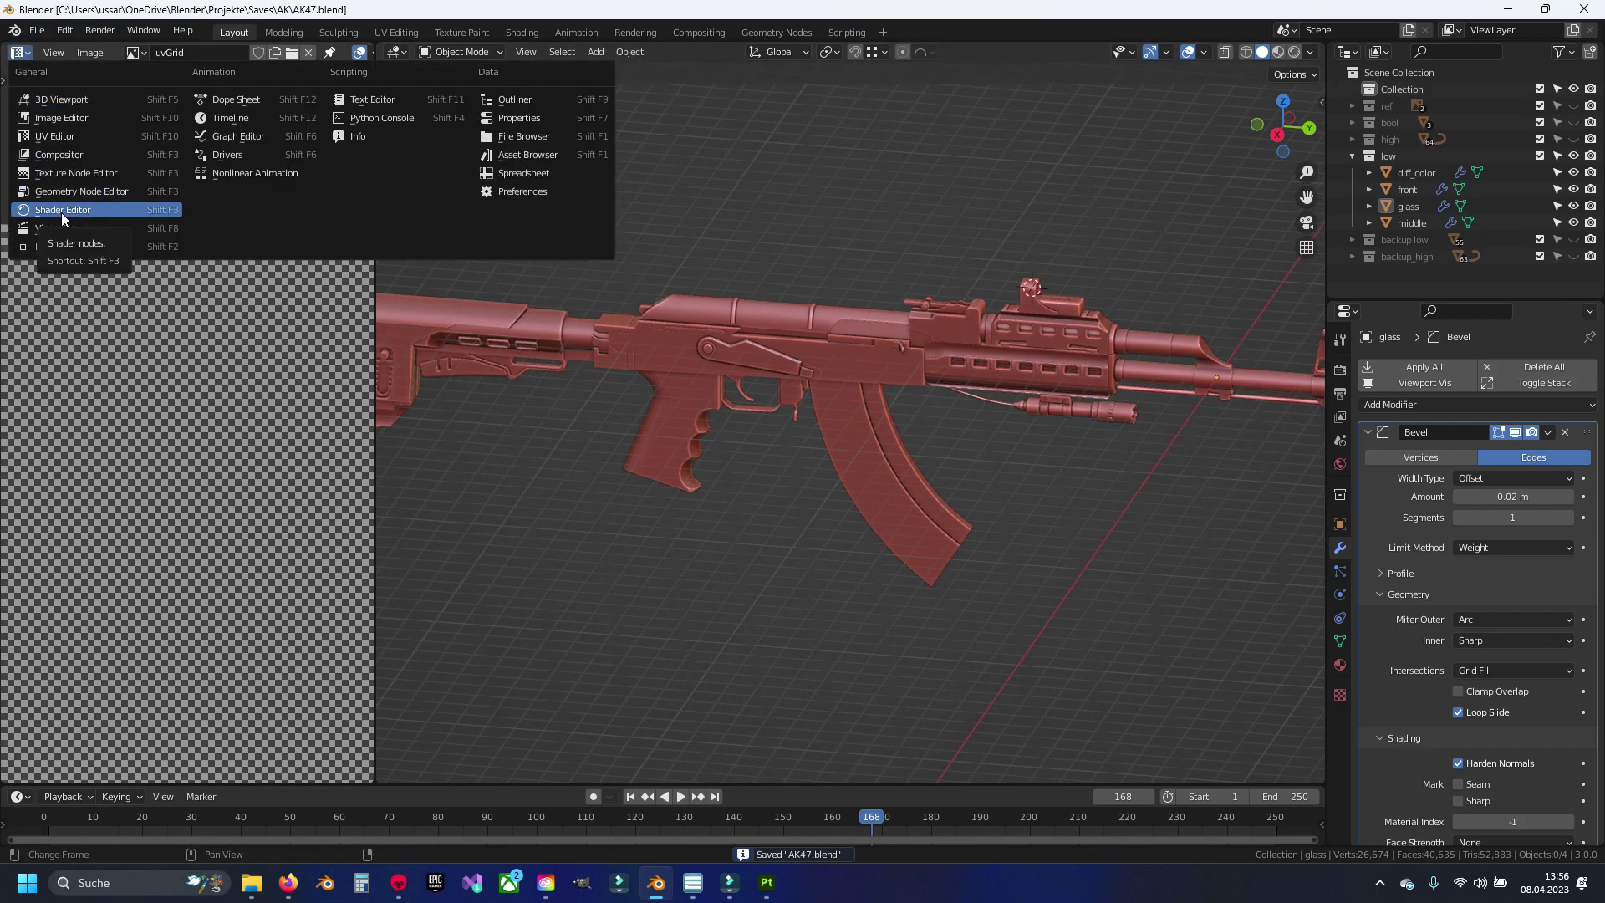
Step: Turn the left area into a widened Shader Editor with its sidebar hidden
left_click(62, 211)
key("n")
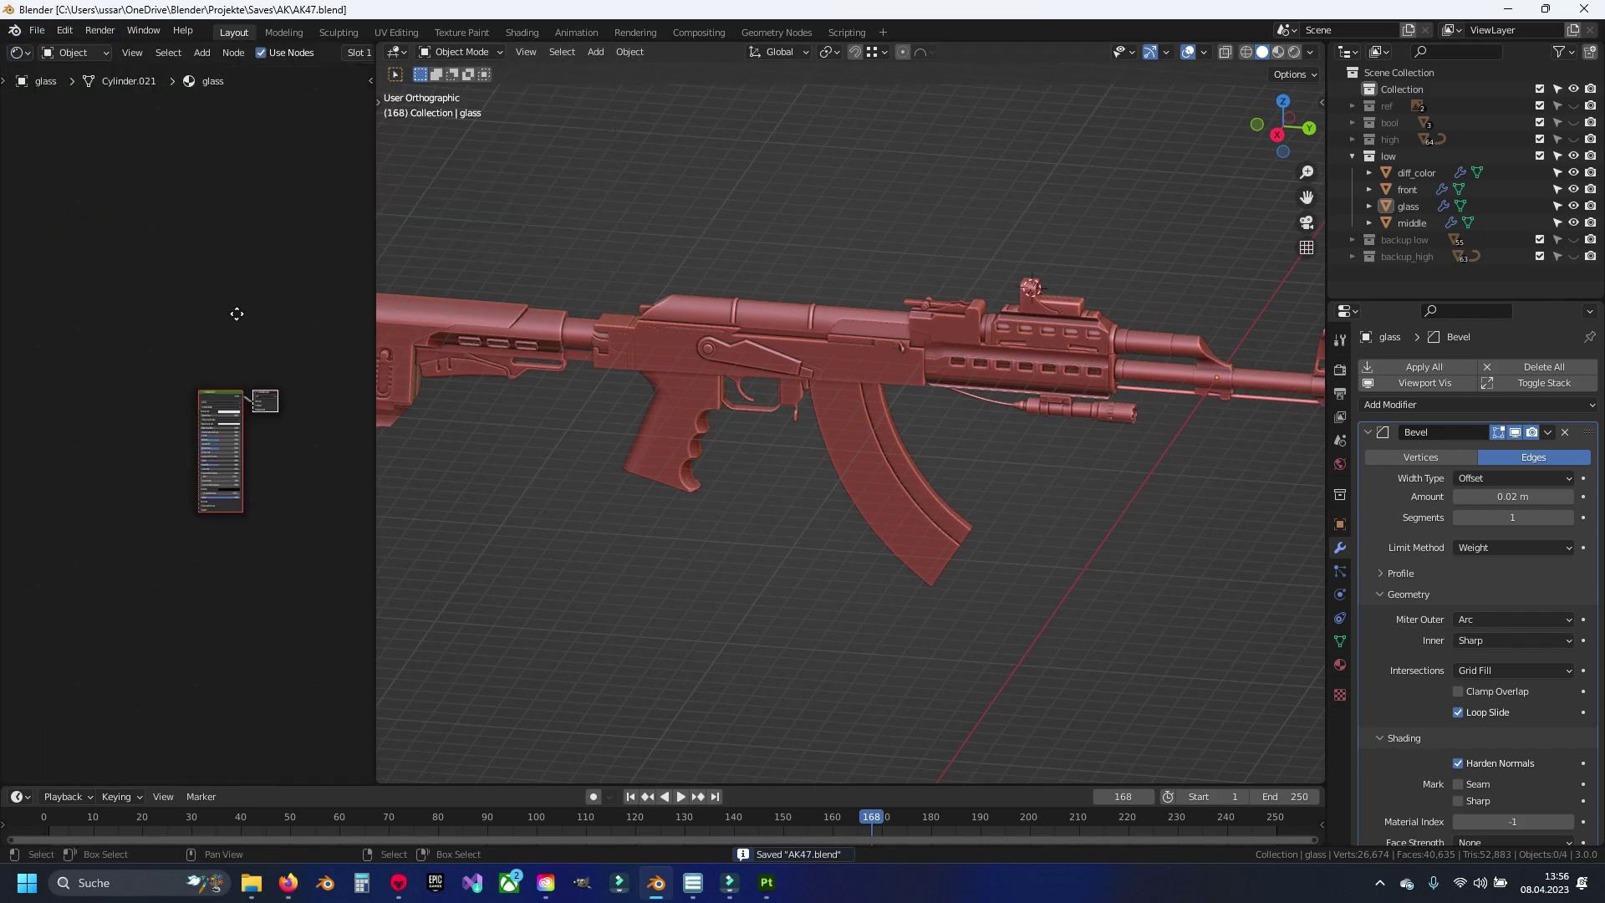
middle_click_drag(222, 348, 280, 317)
left_click_drag(376, 279, 640, 276)
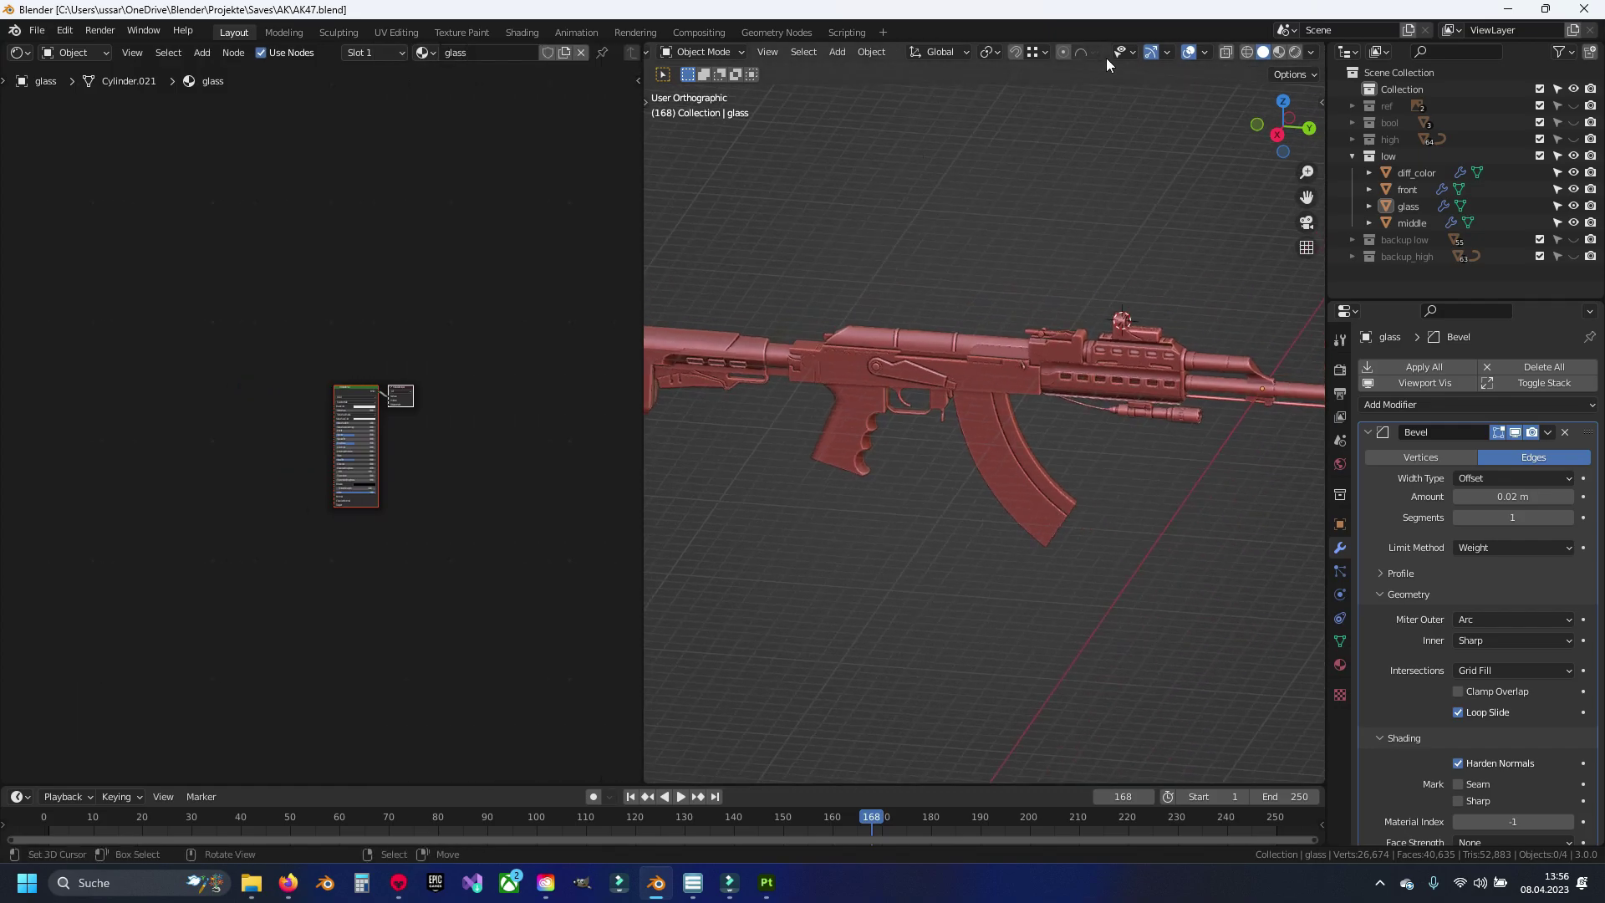
Step: Switch the viewport to Material Preview and select the diff_color part to show its nodes
left_click(1279, 52)
scroll(319, 425, "up", 2)
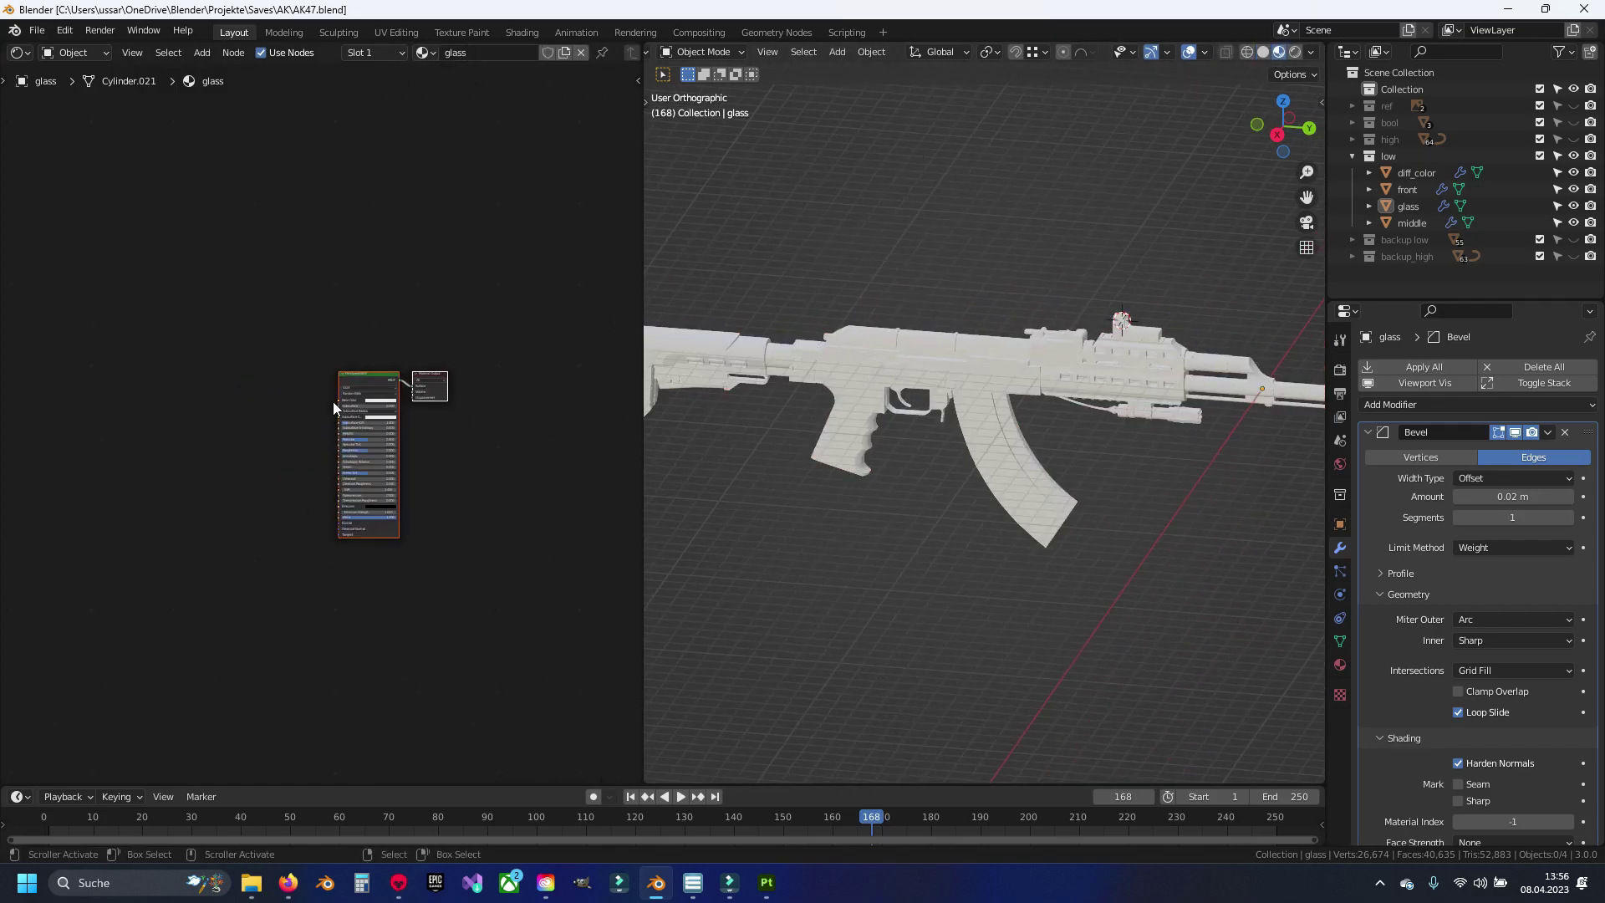
left_click_drag(642, 214, 560, 216)
scroll(403, 370, "up", 1)
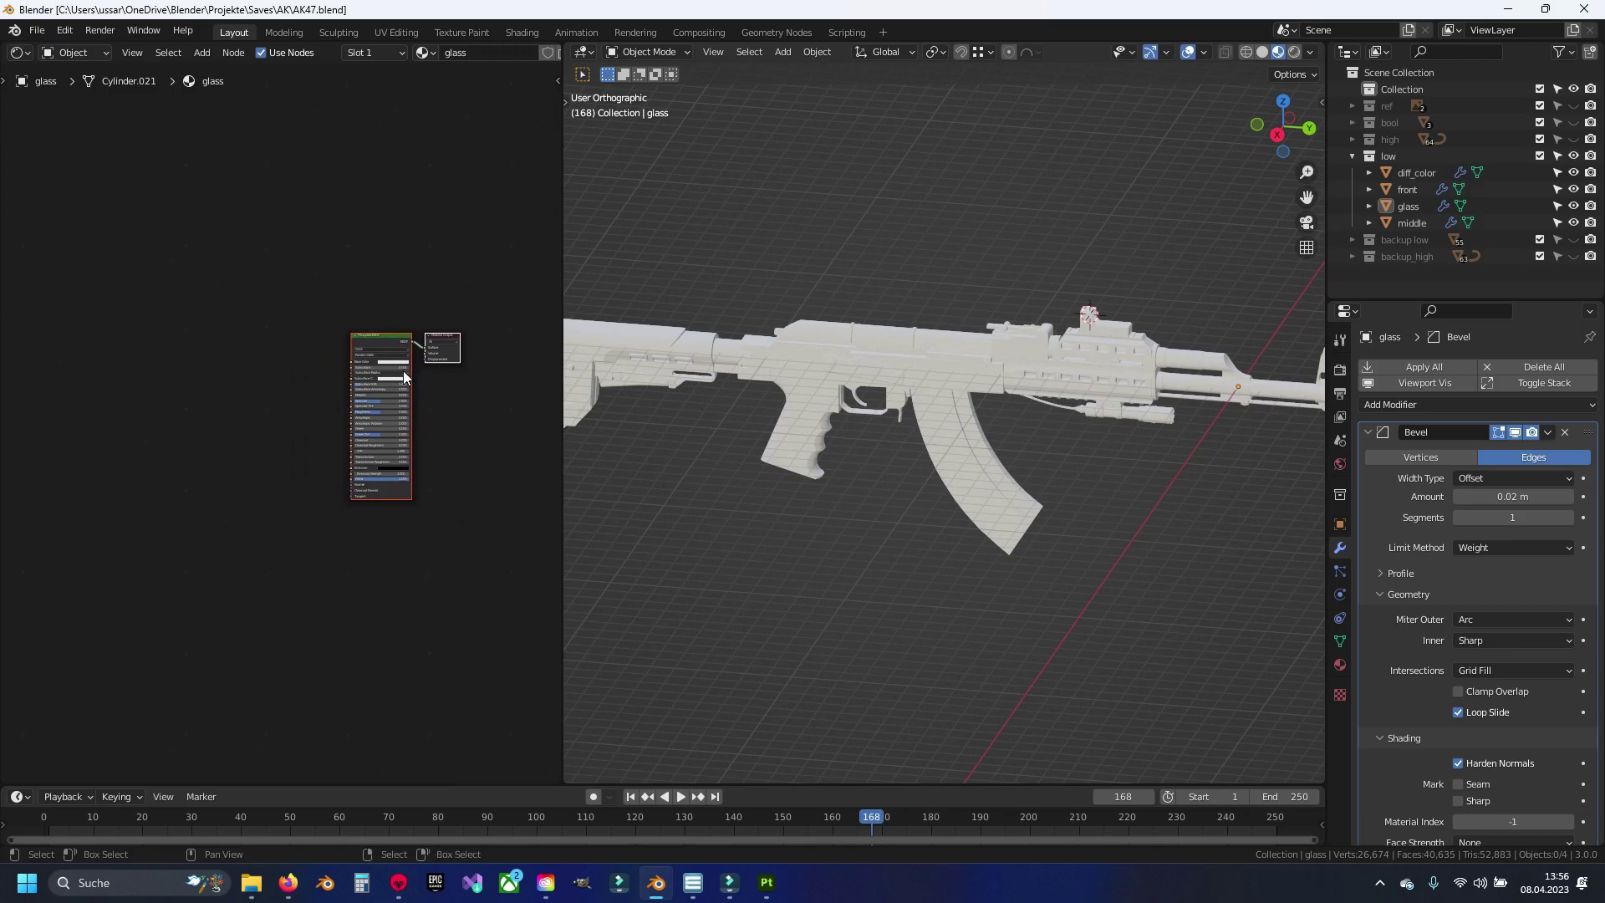
scroll(432, 271, "up", 2)
middle_click_drag(431, 270, 383, 264)
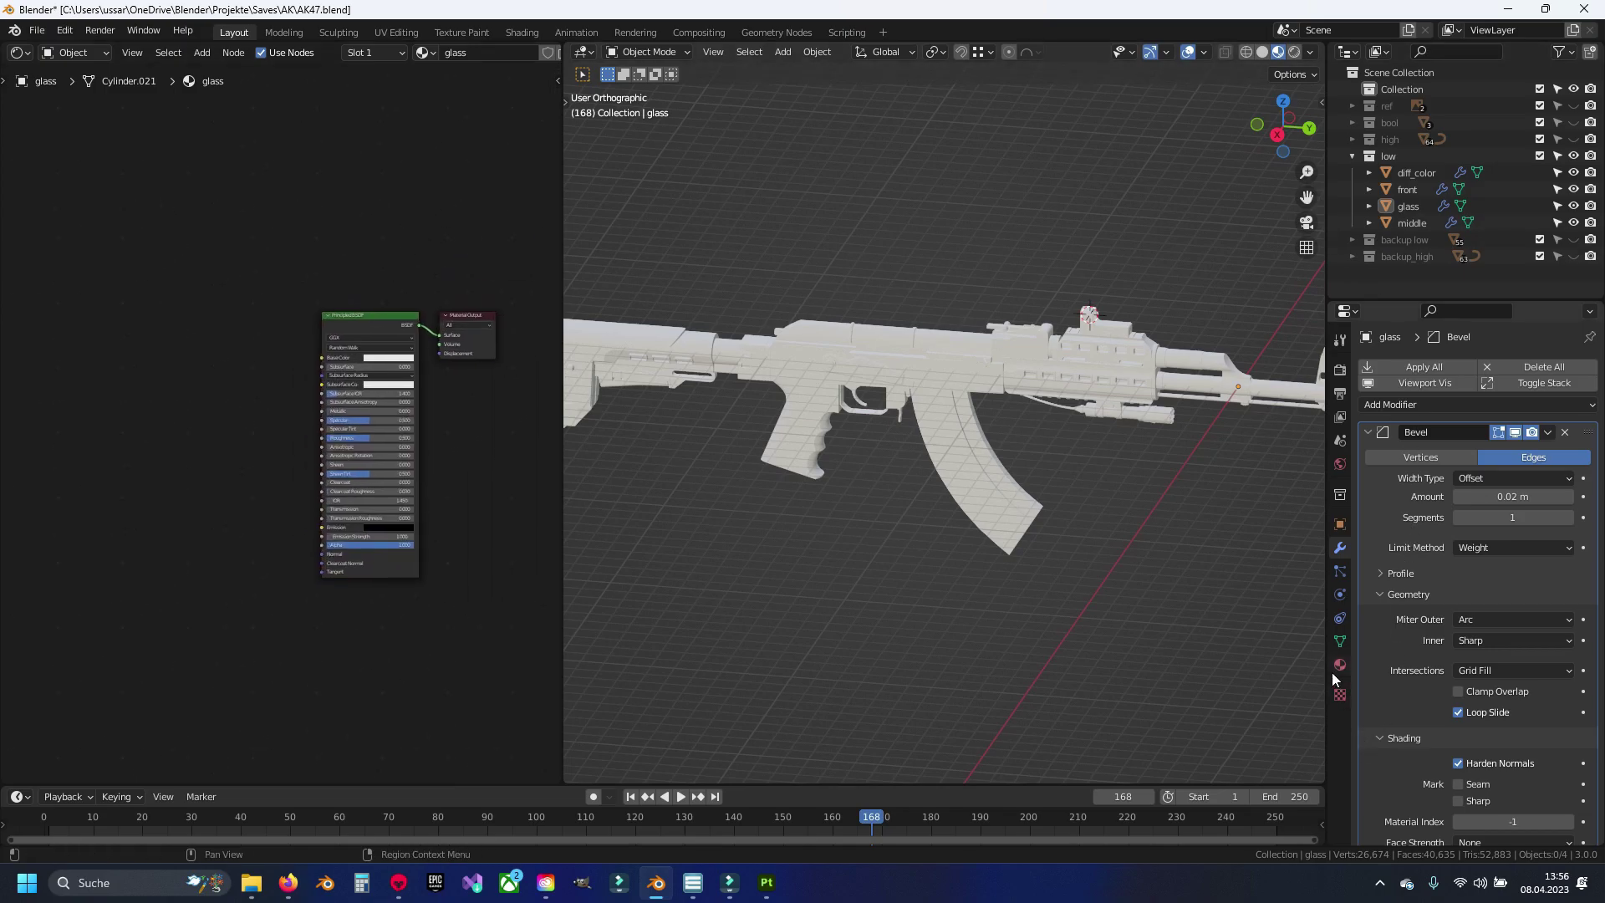
left_click(644, 351)
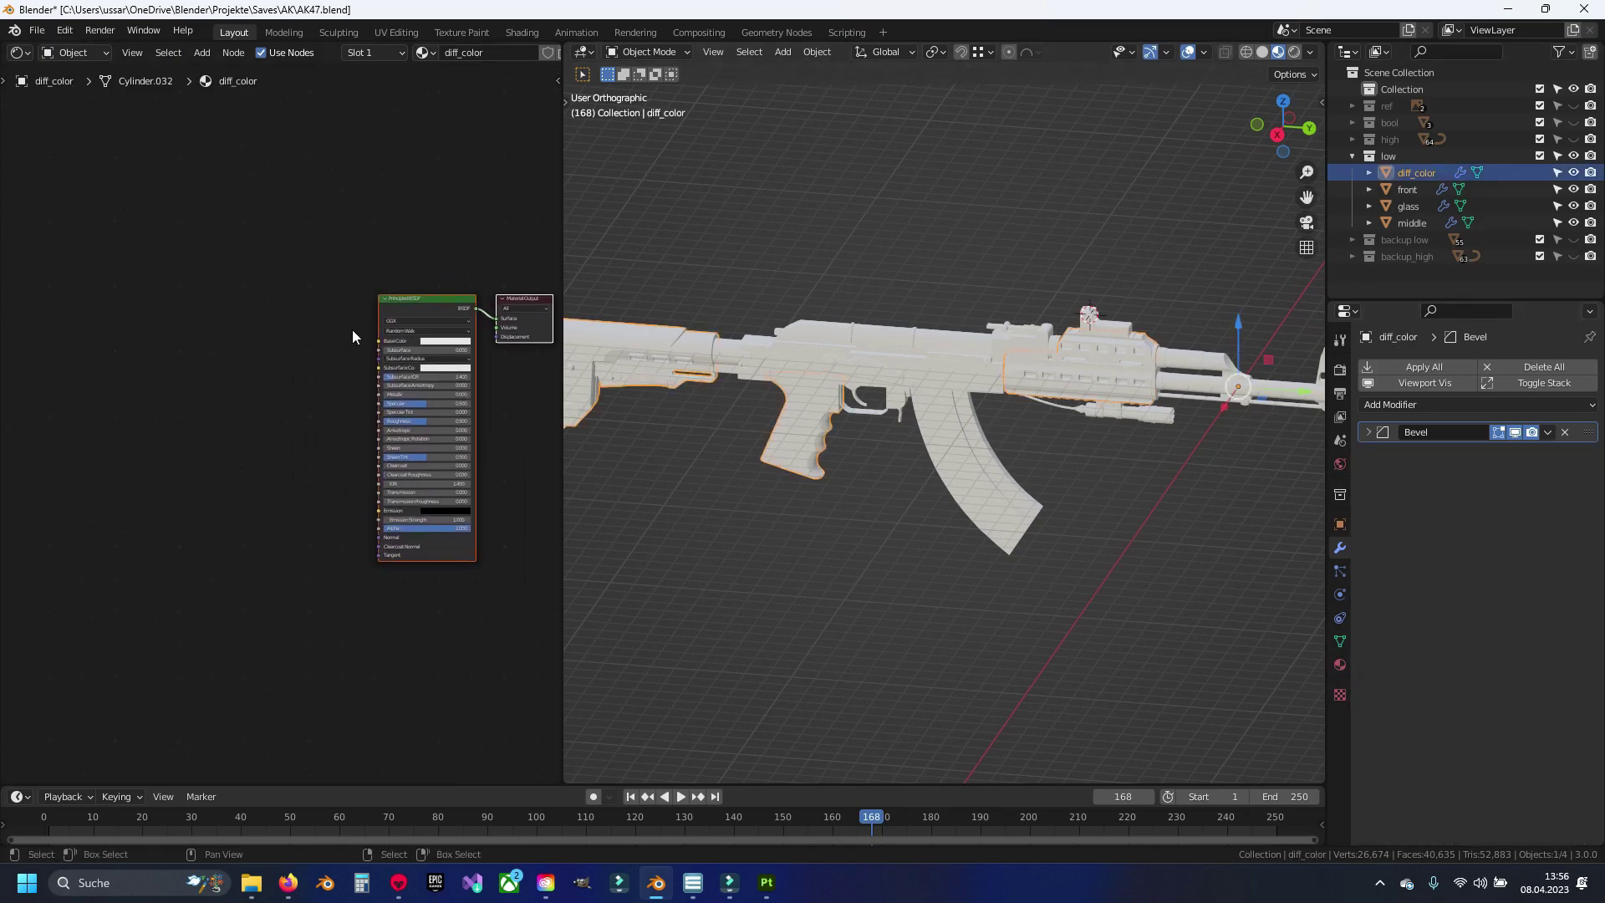
scroll(384, 311, "up", 1)
Step: Build diff_color's Principled texture nodes from the five maps in substance/texture/4k/tan
key("ctrl+shift+t")
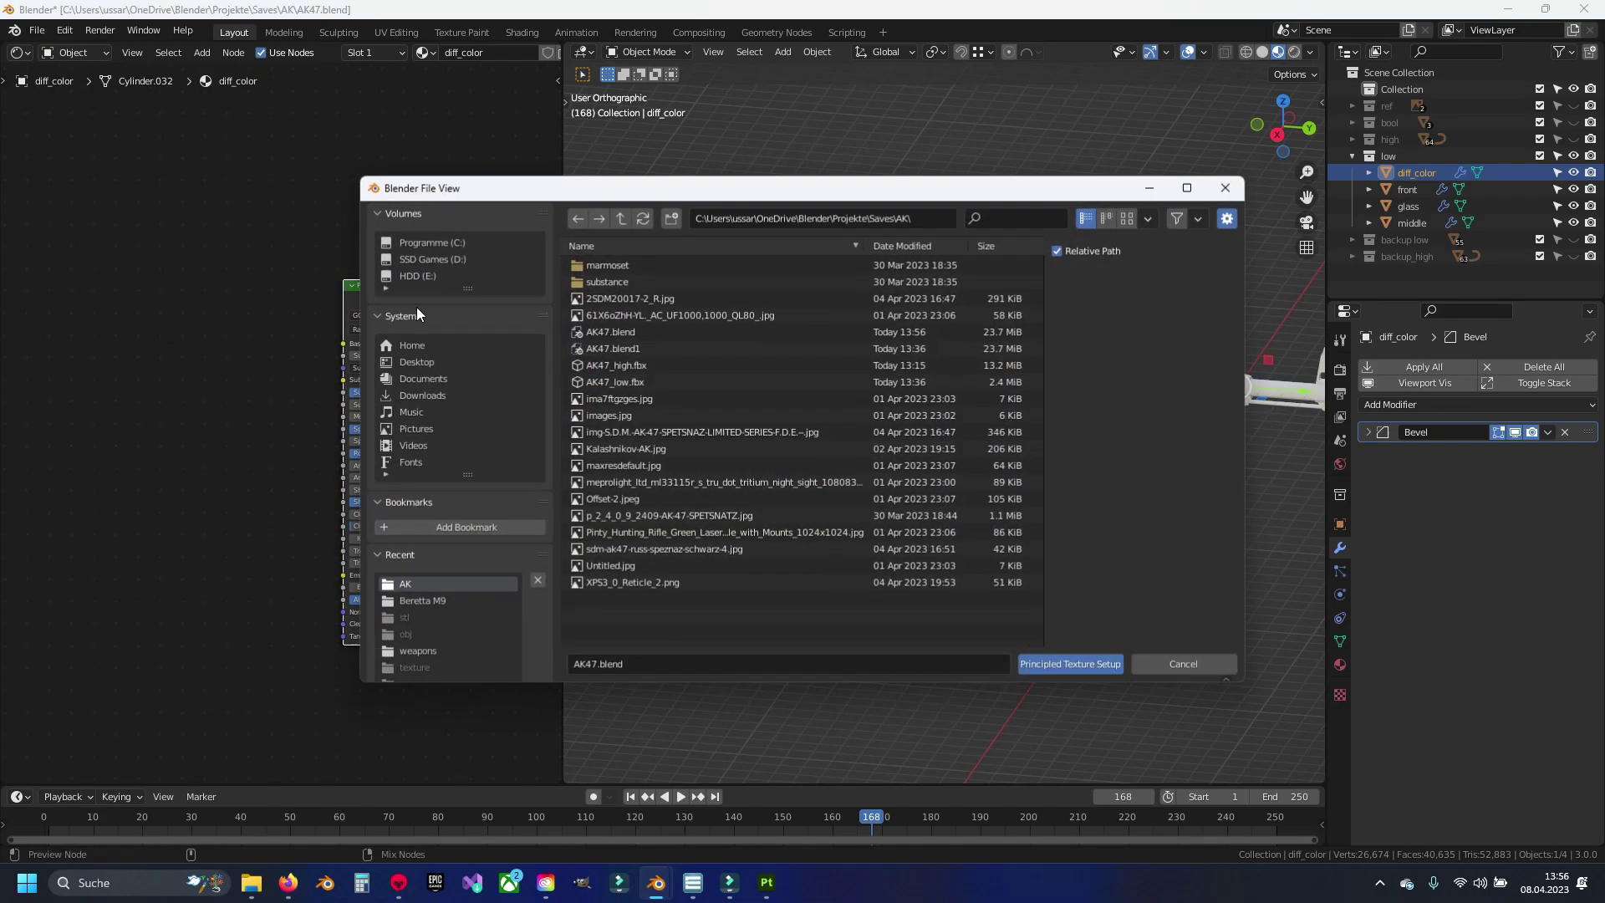
left_click(632, 276)
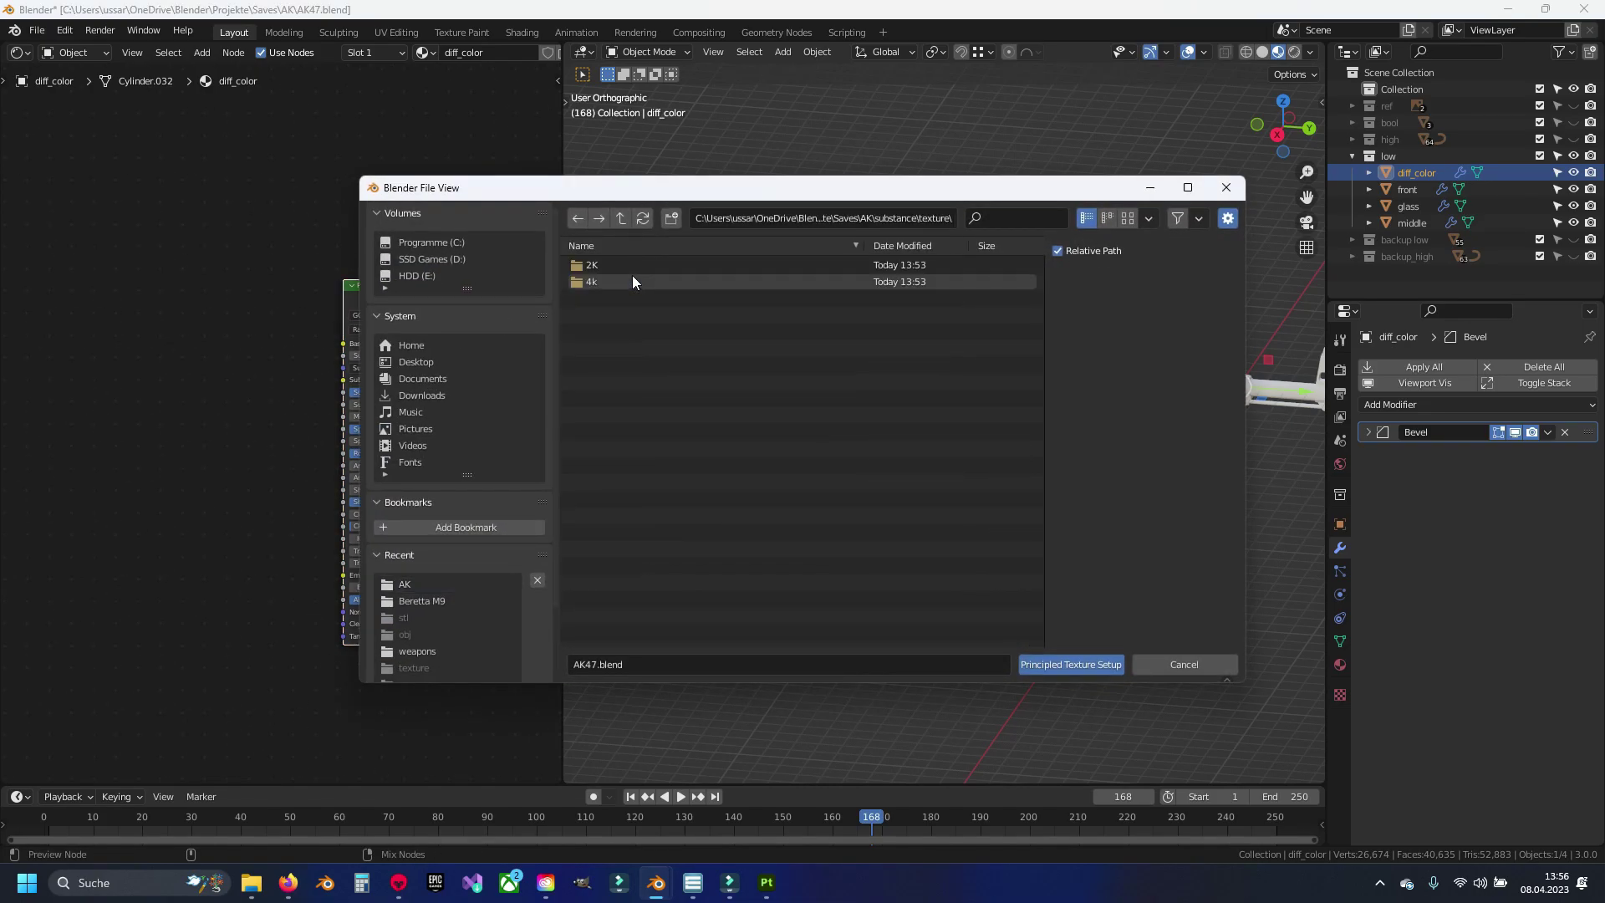
mouse_move(755, 190)
left_mouse_down()
mouse_move(730, 497)
mouse_move(711, 444)
left_mouse_up()
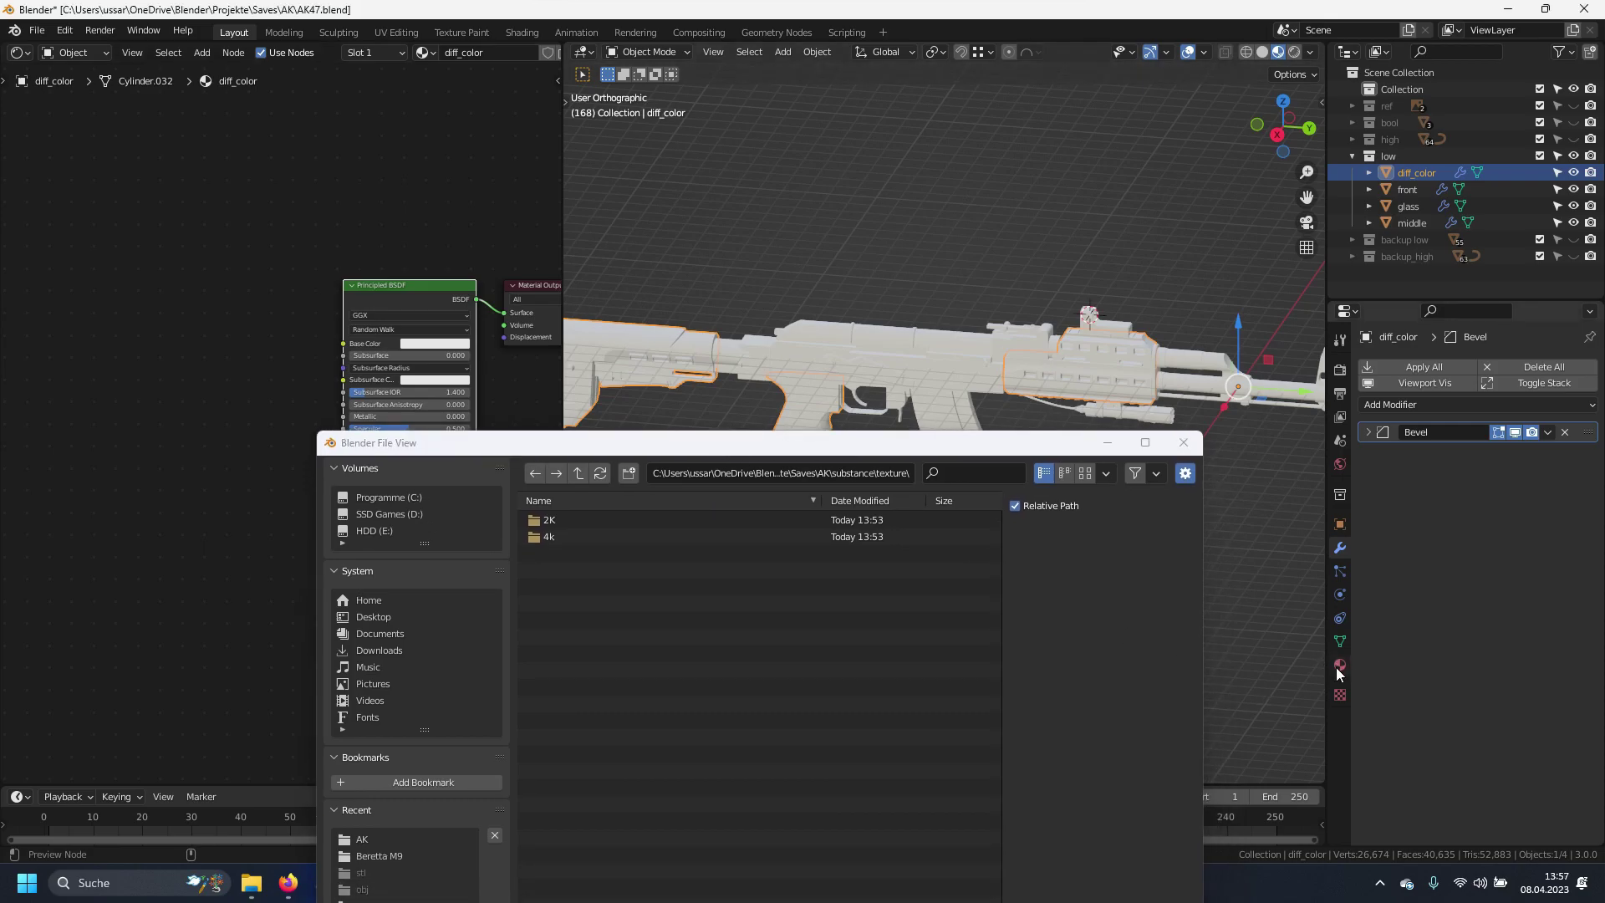
left_click(1339, 665)
left_click(565, 542)
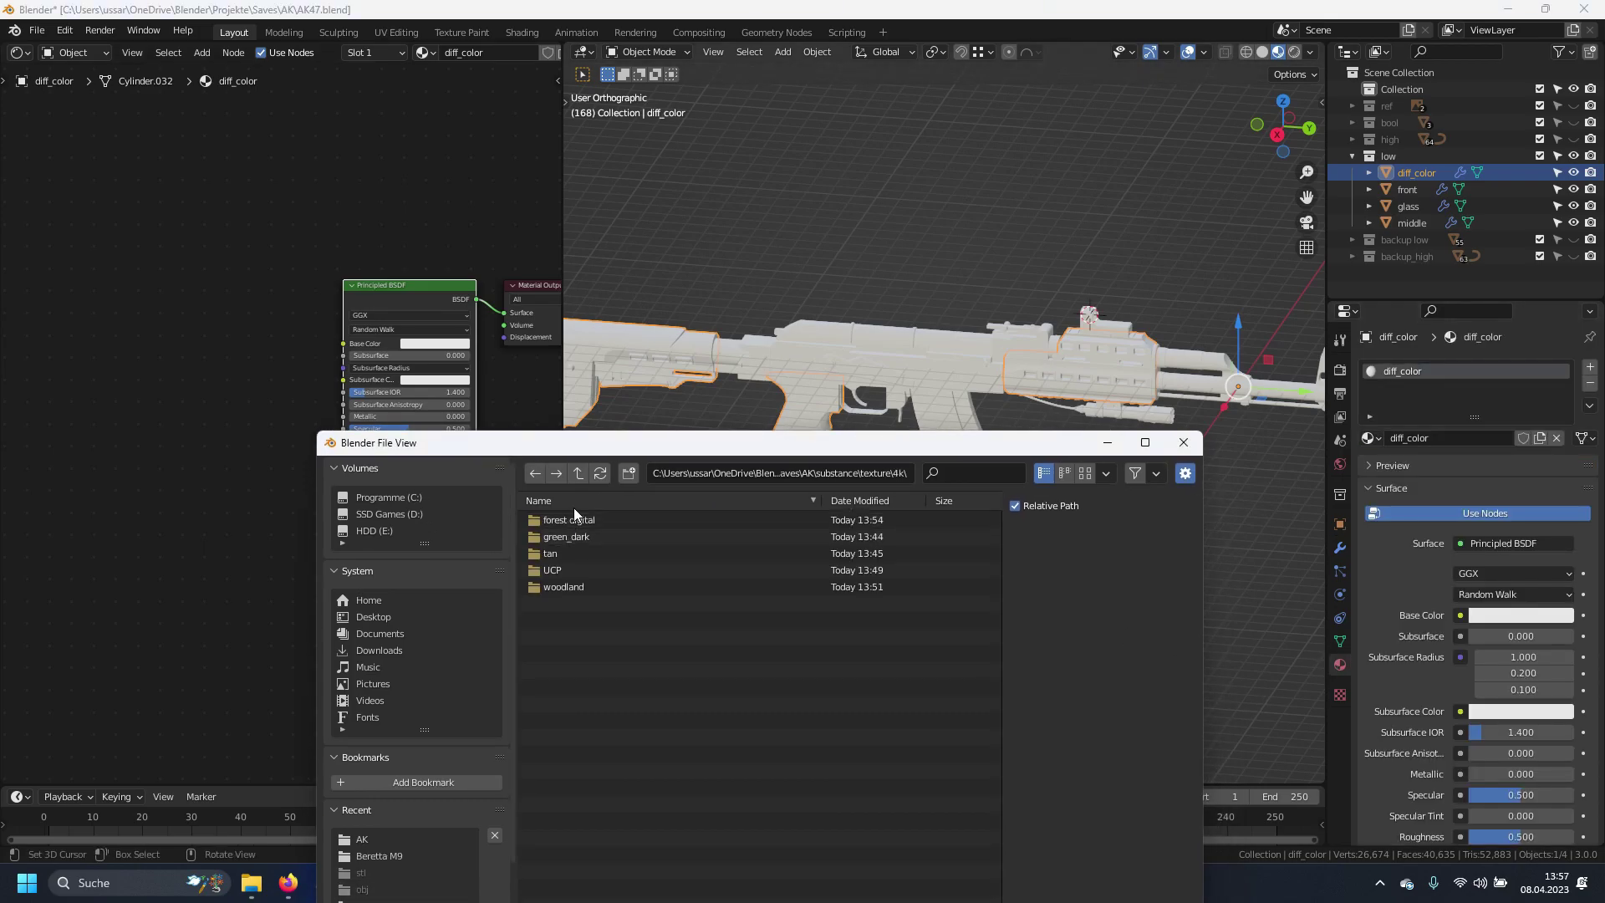
left_click(564, 553)
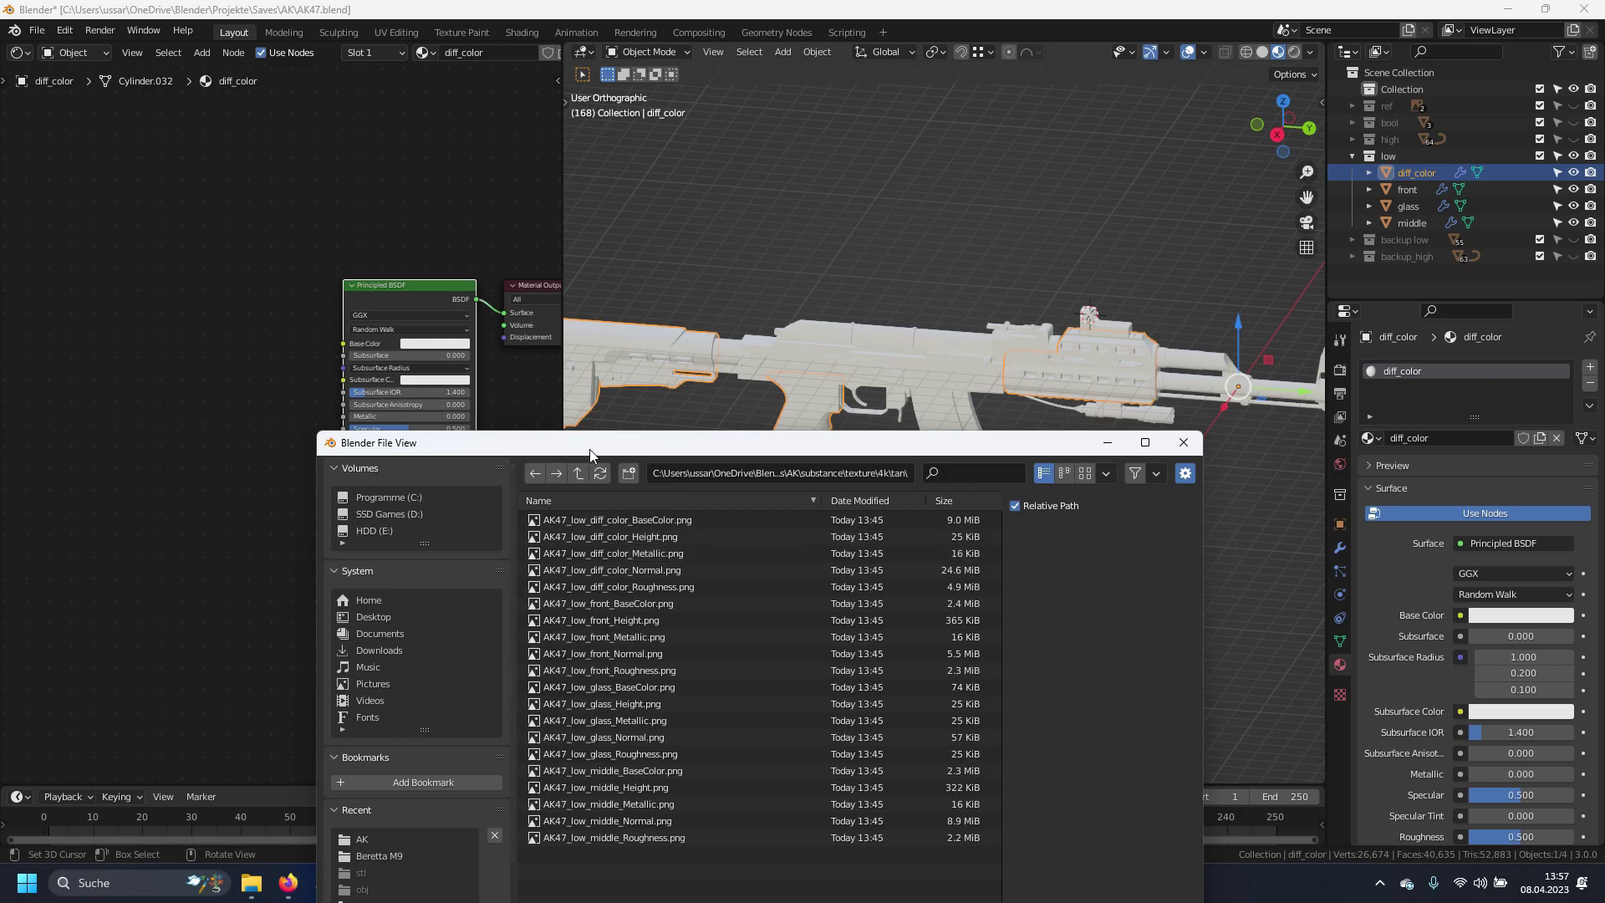
mouse_move(589, 449)
left_mouse_down()
mouse_move(420, 209)
mouse_move(368, 270)
left_mouse_up()
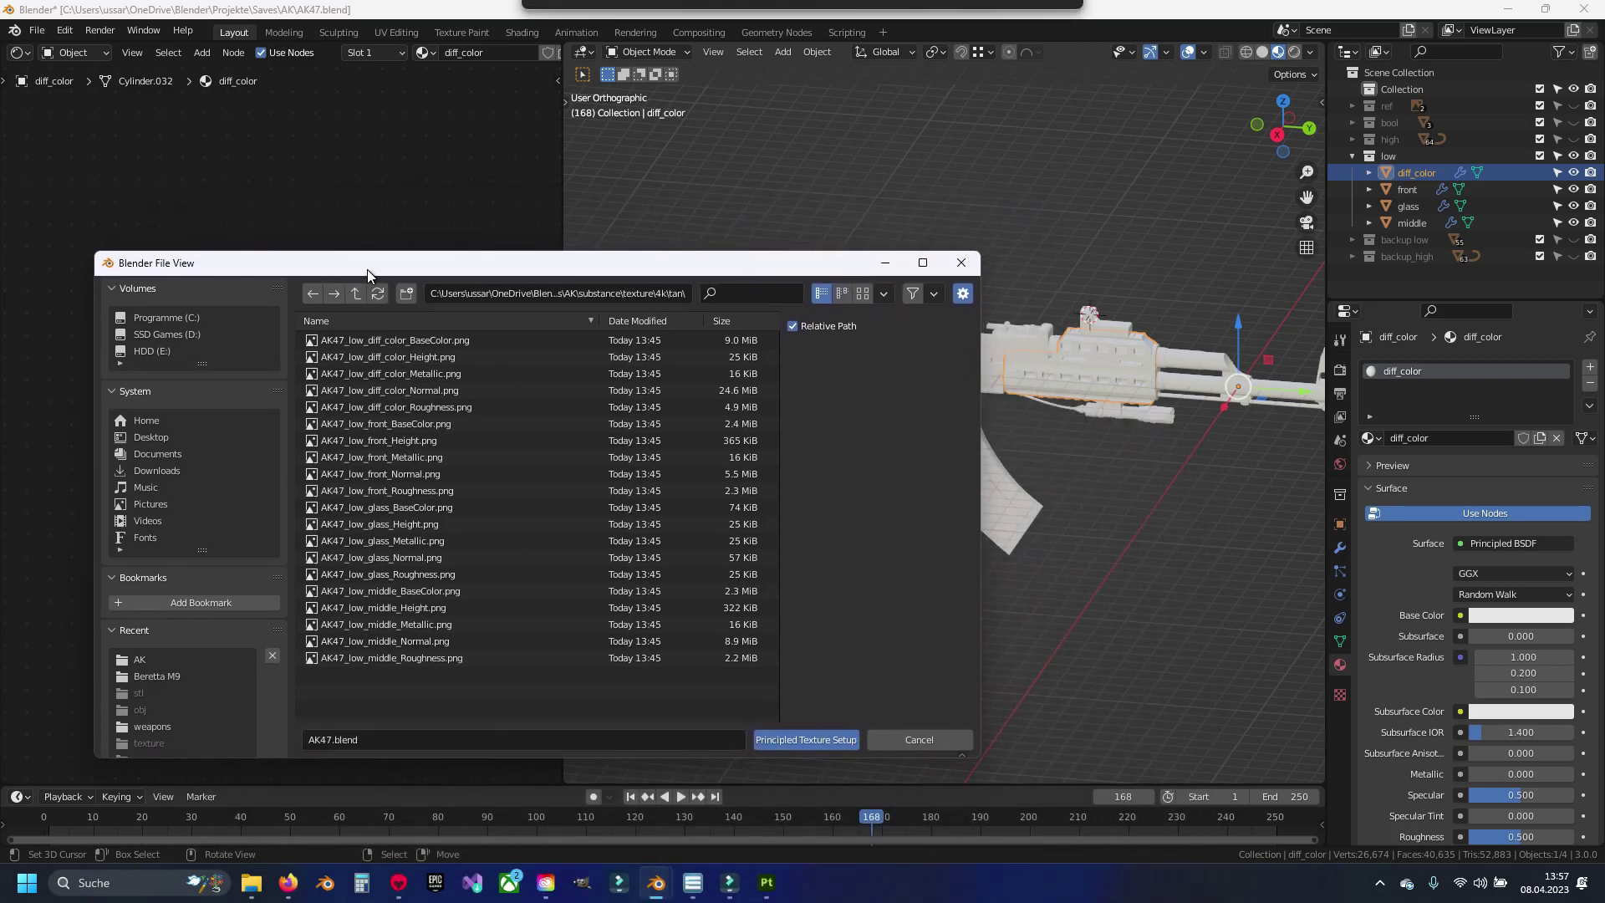
left_click(444, 337)
left_click(439, 405, "shift")
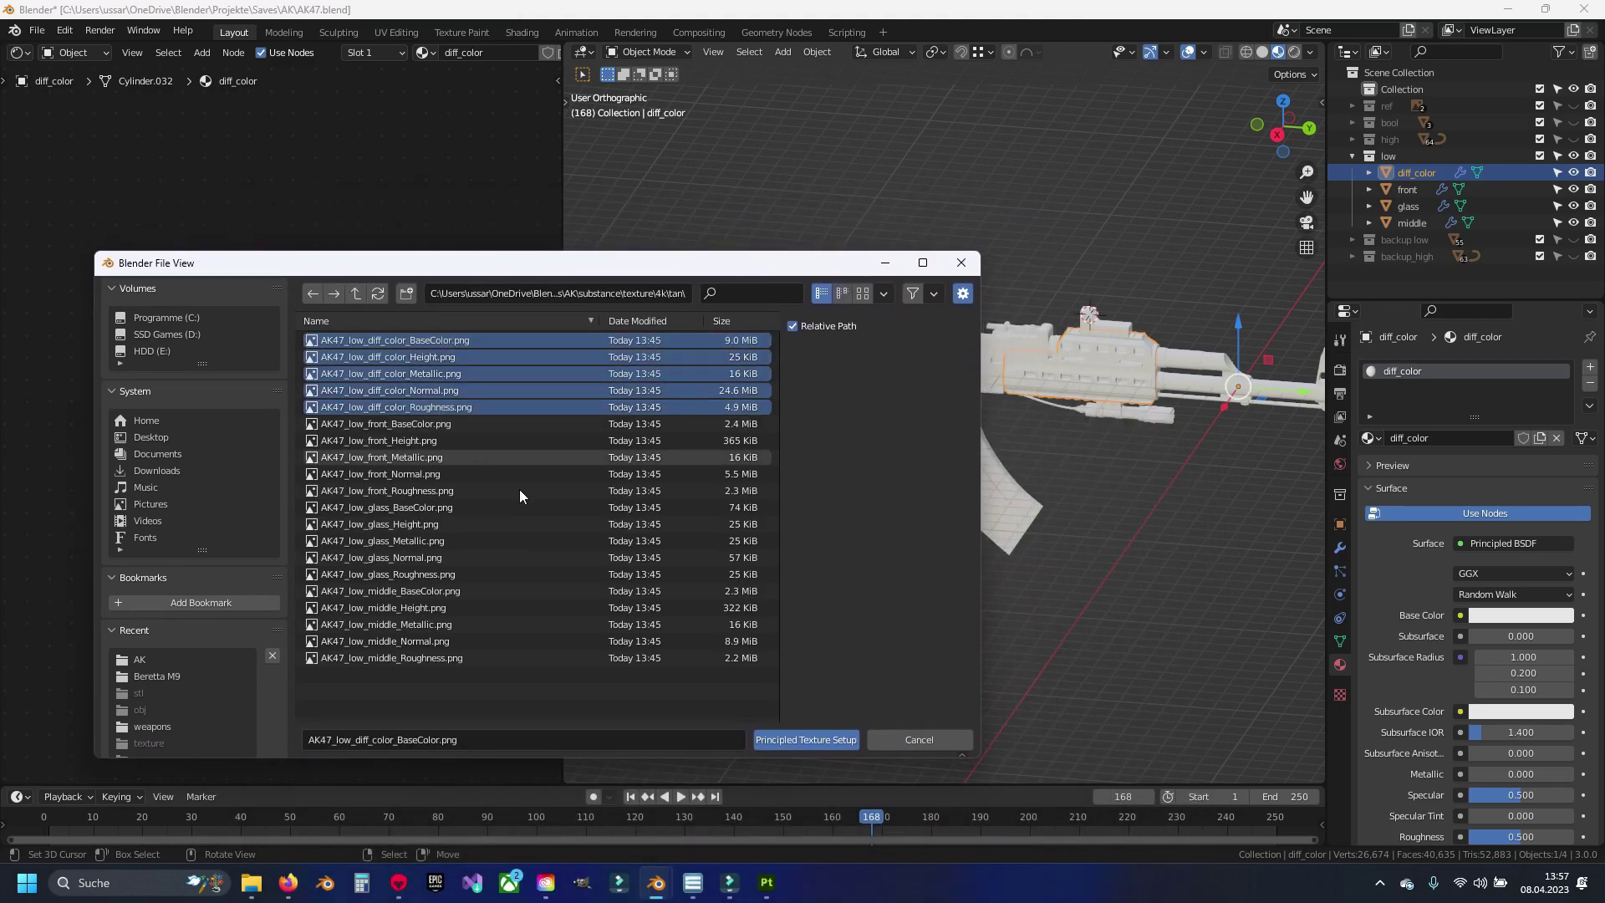
left_click(826, 742)
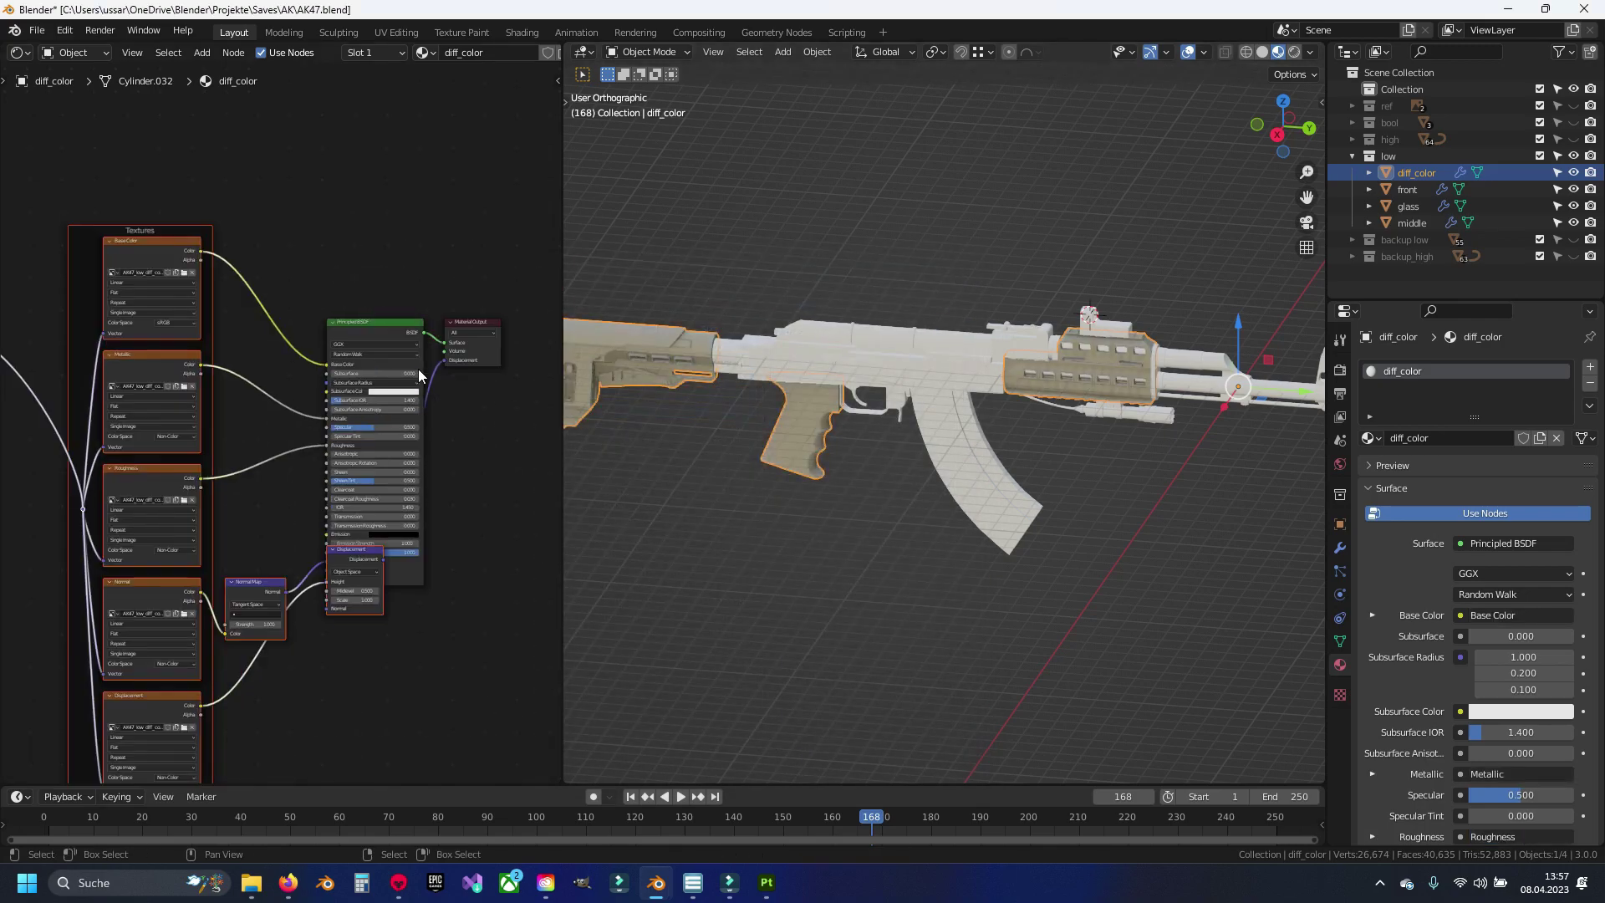
Step: Duplicate the Base Color texture node and load AK47_diff_color_ao.psd into the copy
scroll(253, 560, "down", 2)
scroll(418, 499, "down", 1)
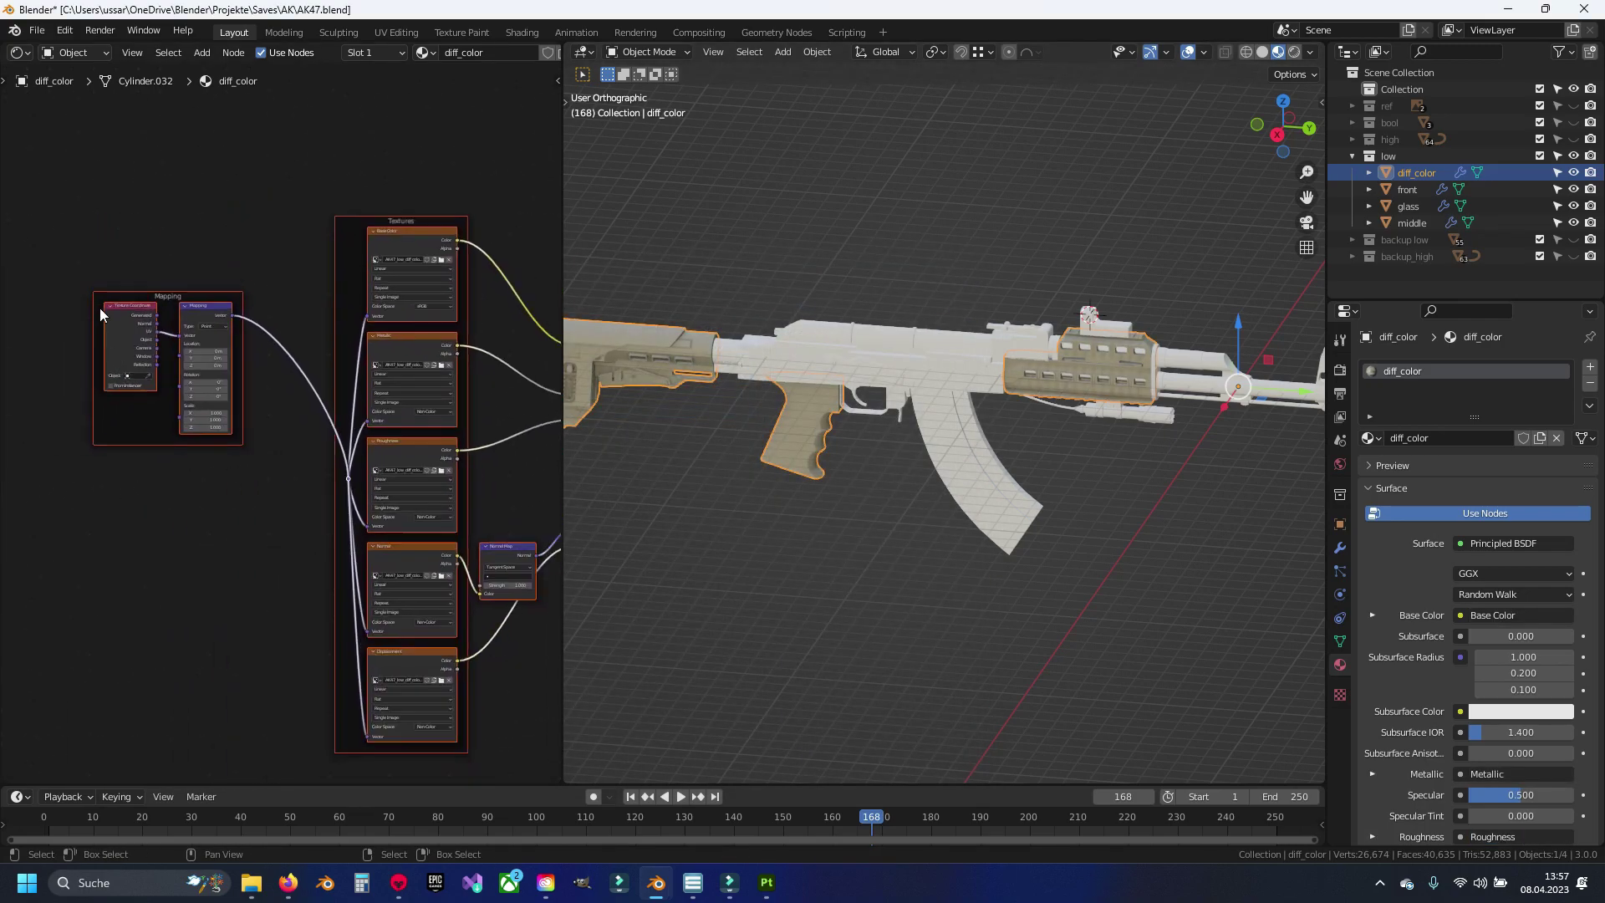
left_click_drag(28, 222, 321, 572)
scroll(353, 516, "up", 3)
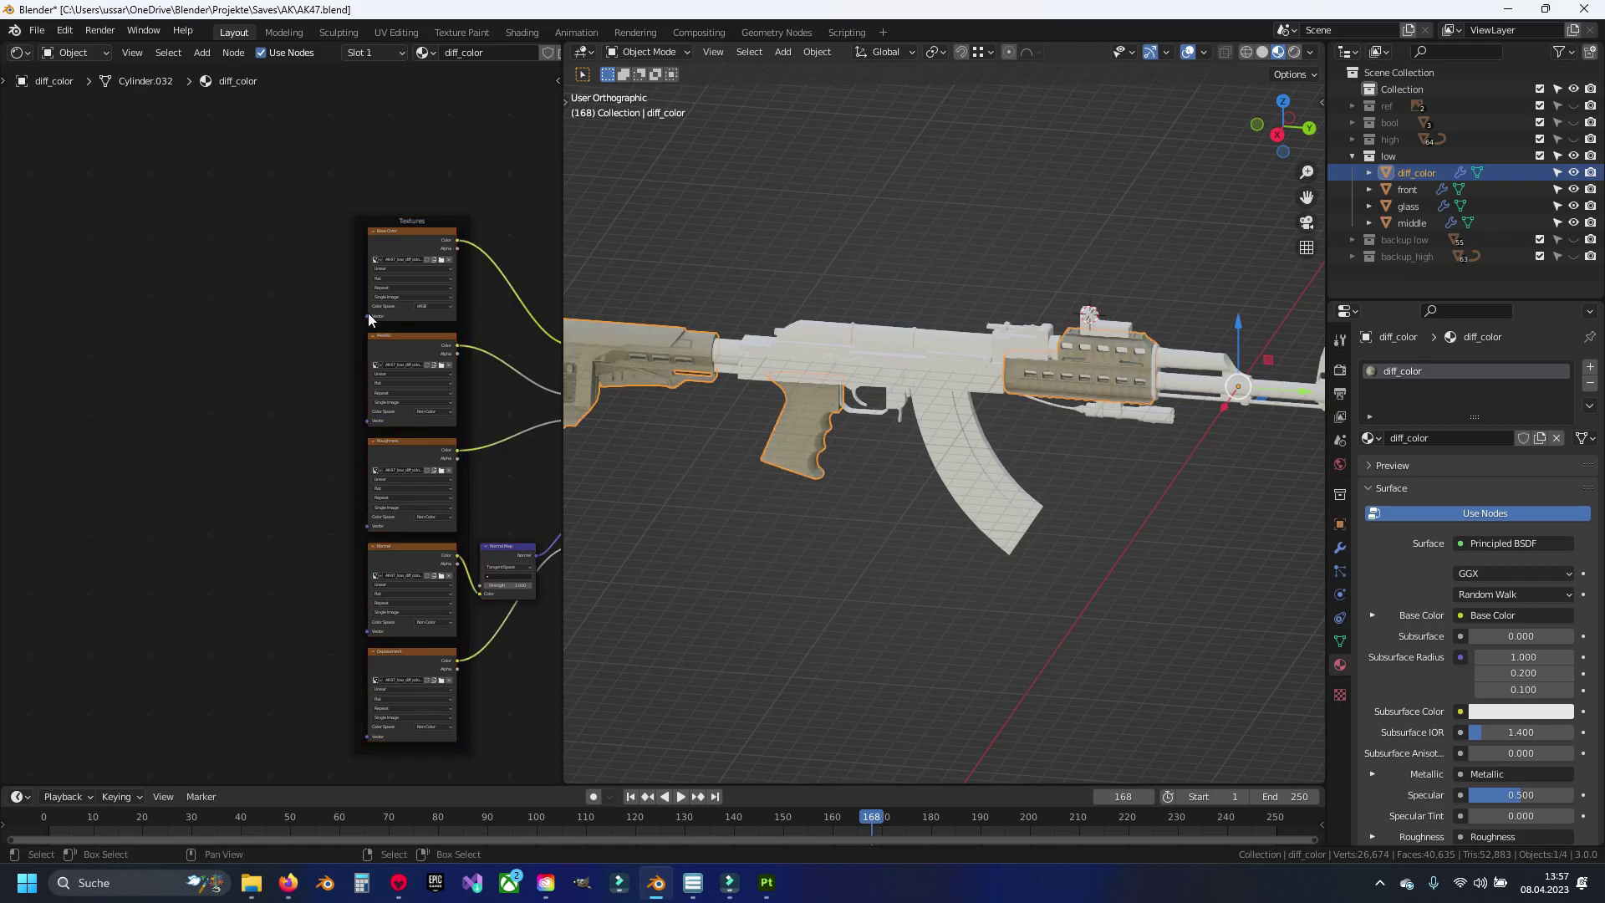
left_click(239, 343)
key("shift+d")
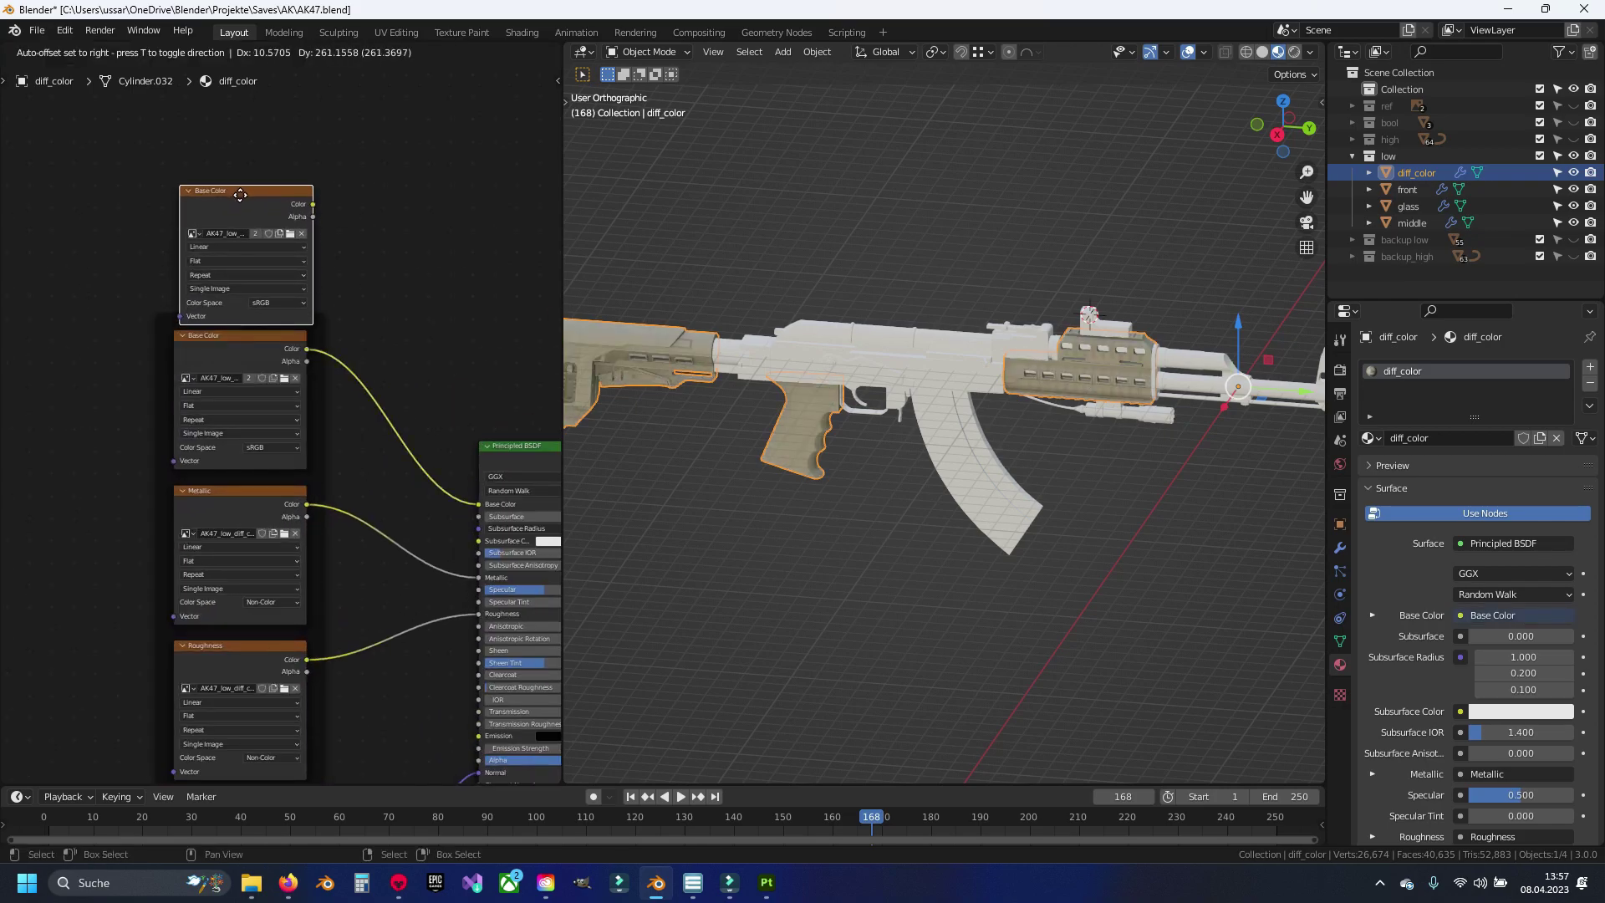
left_click(243, 186)
scroll(276, 242, "up", 2)
left_click(294, 233)
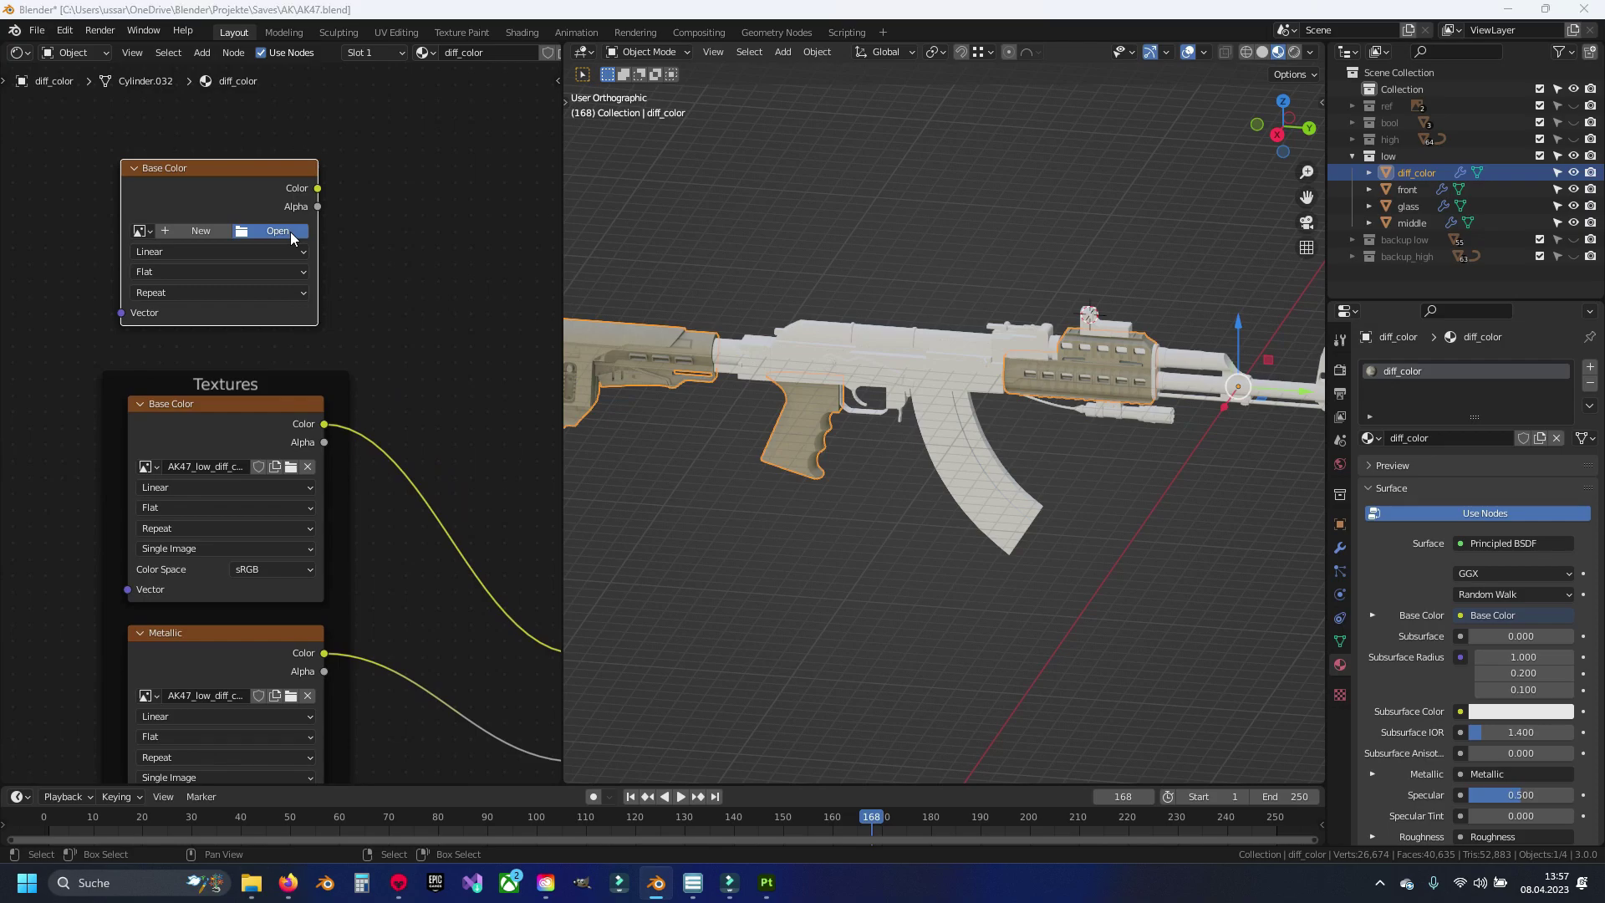
left_click(619, 265)
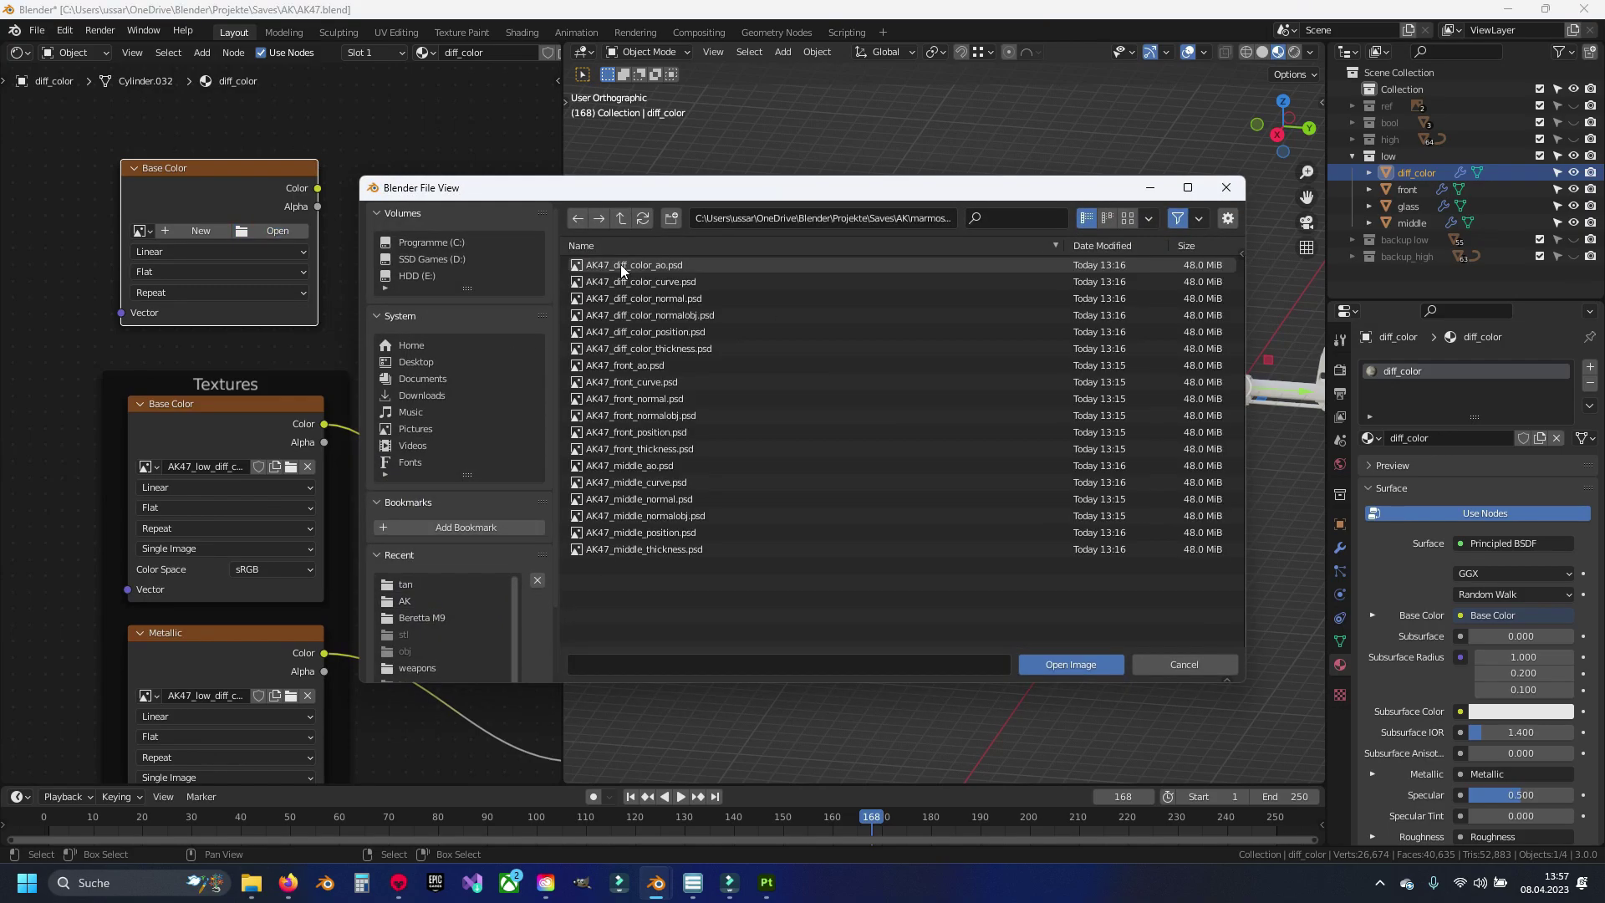
left_click(739, 264)
key("Return")
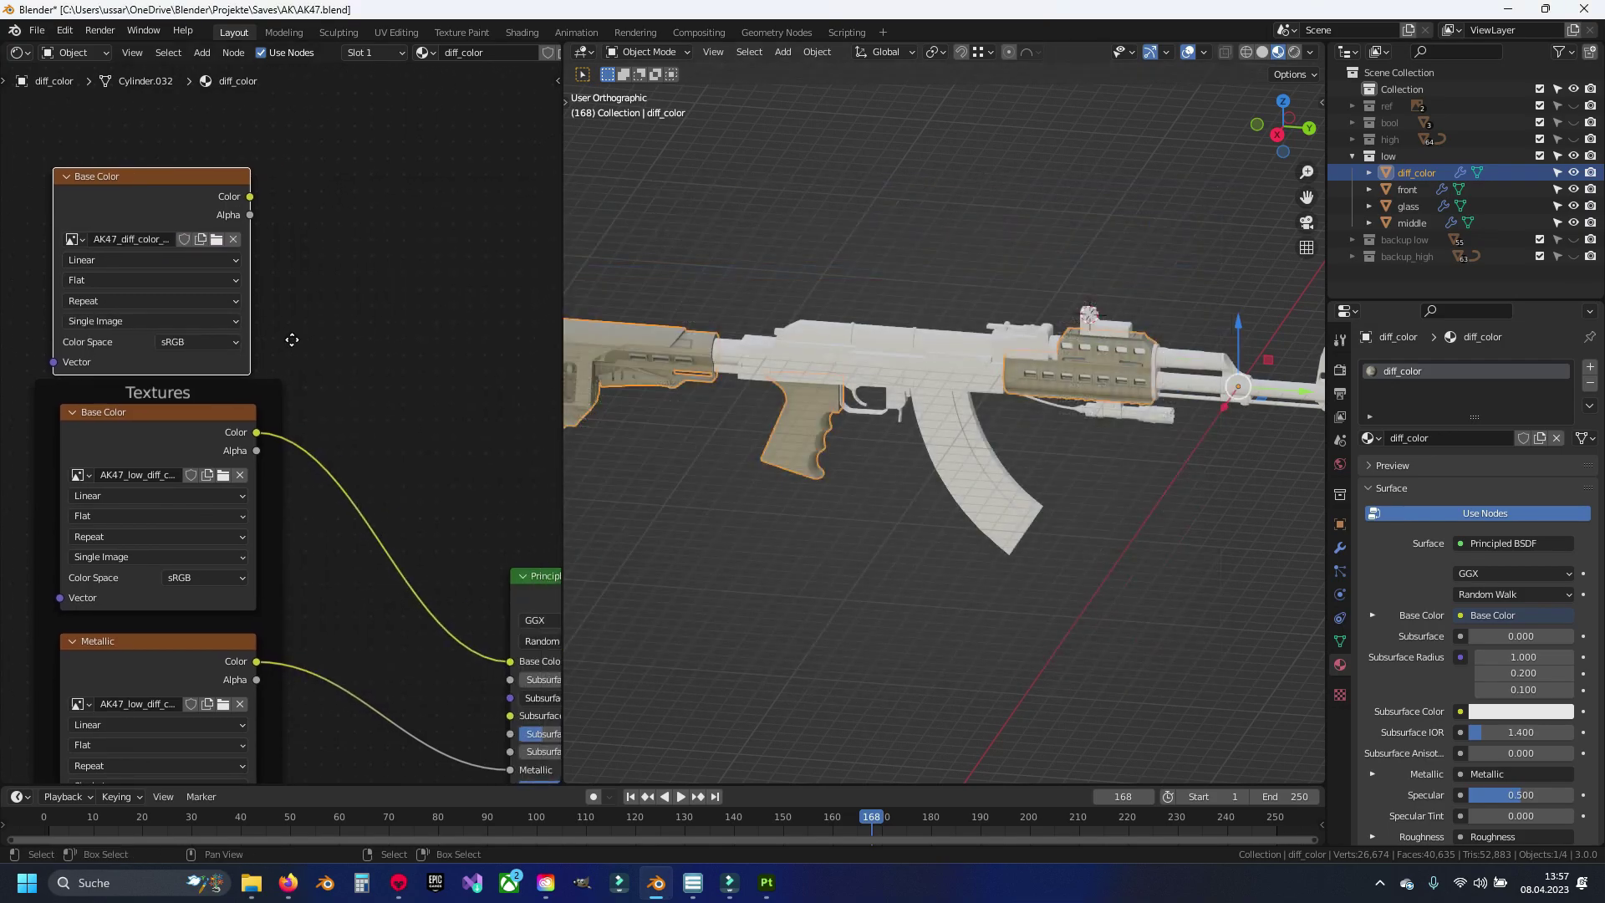
middle_click_drag(408, 319, 317, 334)
Step: Add a MixRGB node combining the AO and base colour maps, feeding Base Color
key("shift+a")
left_click(326, 285)
type("m")
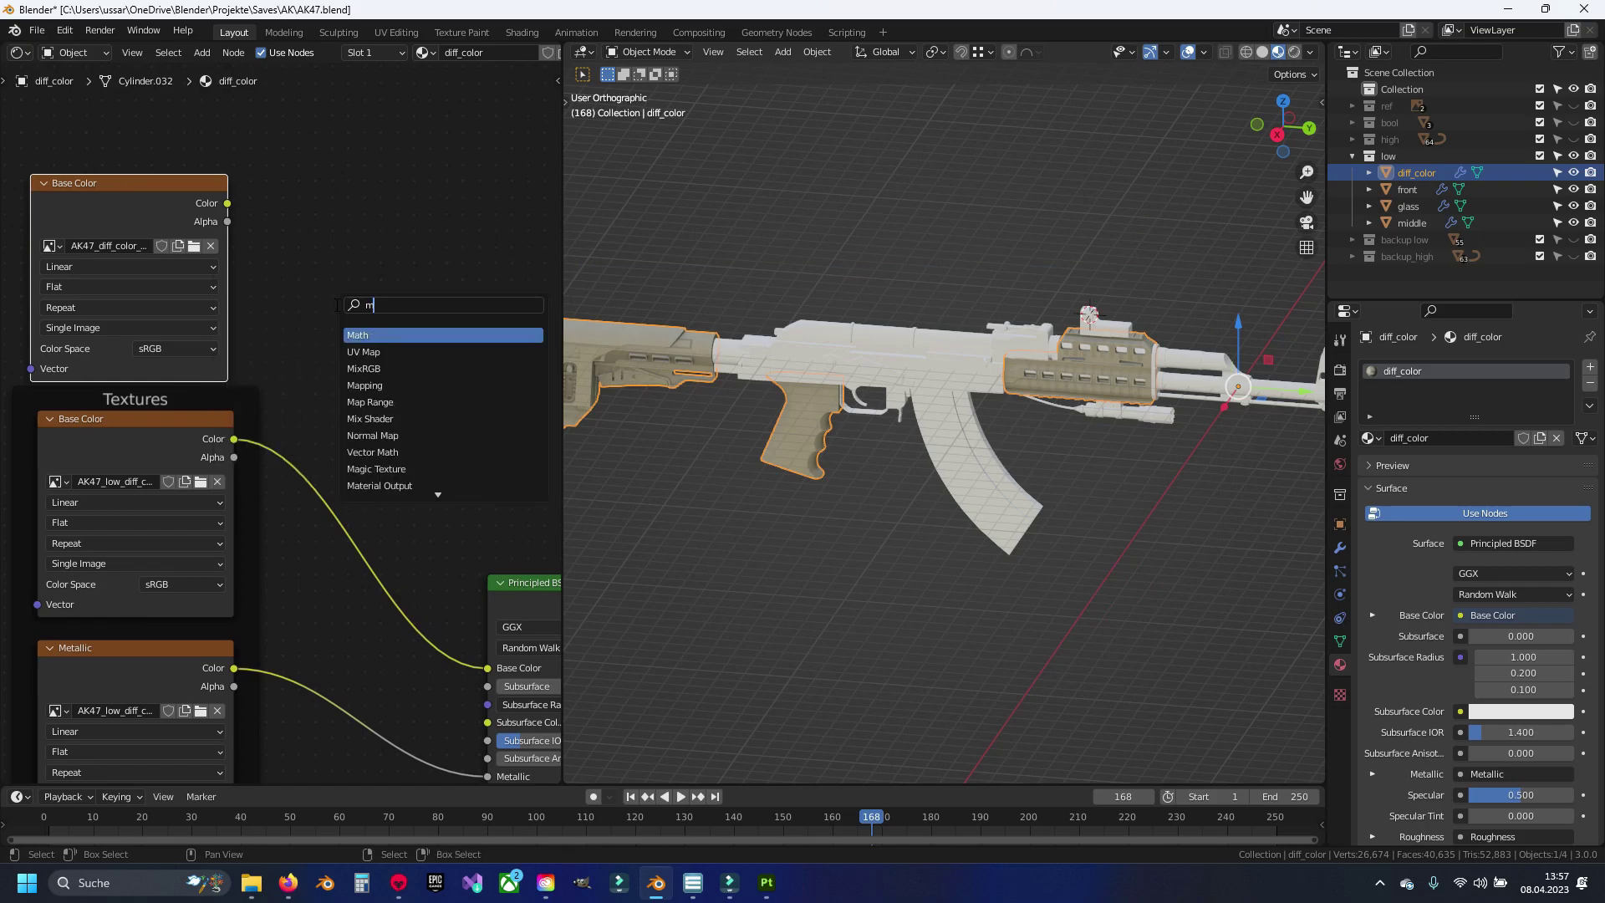
type("ix")
key("Return")
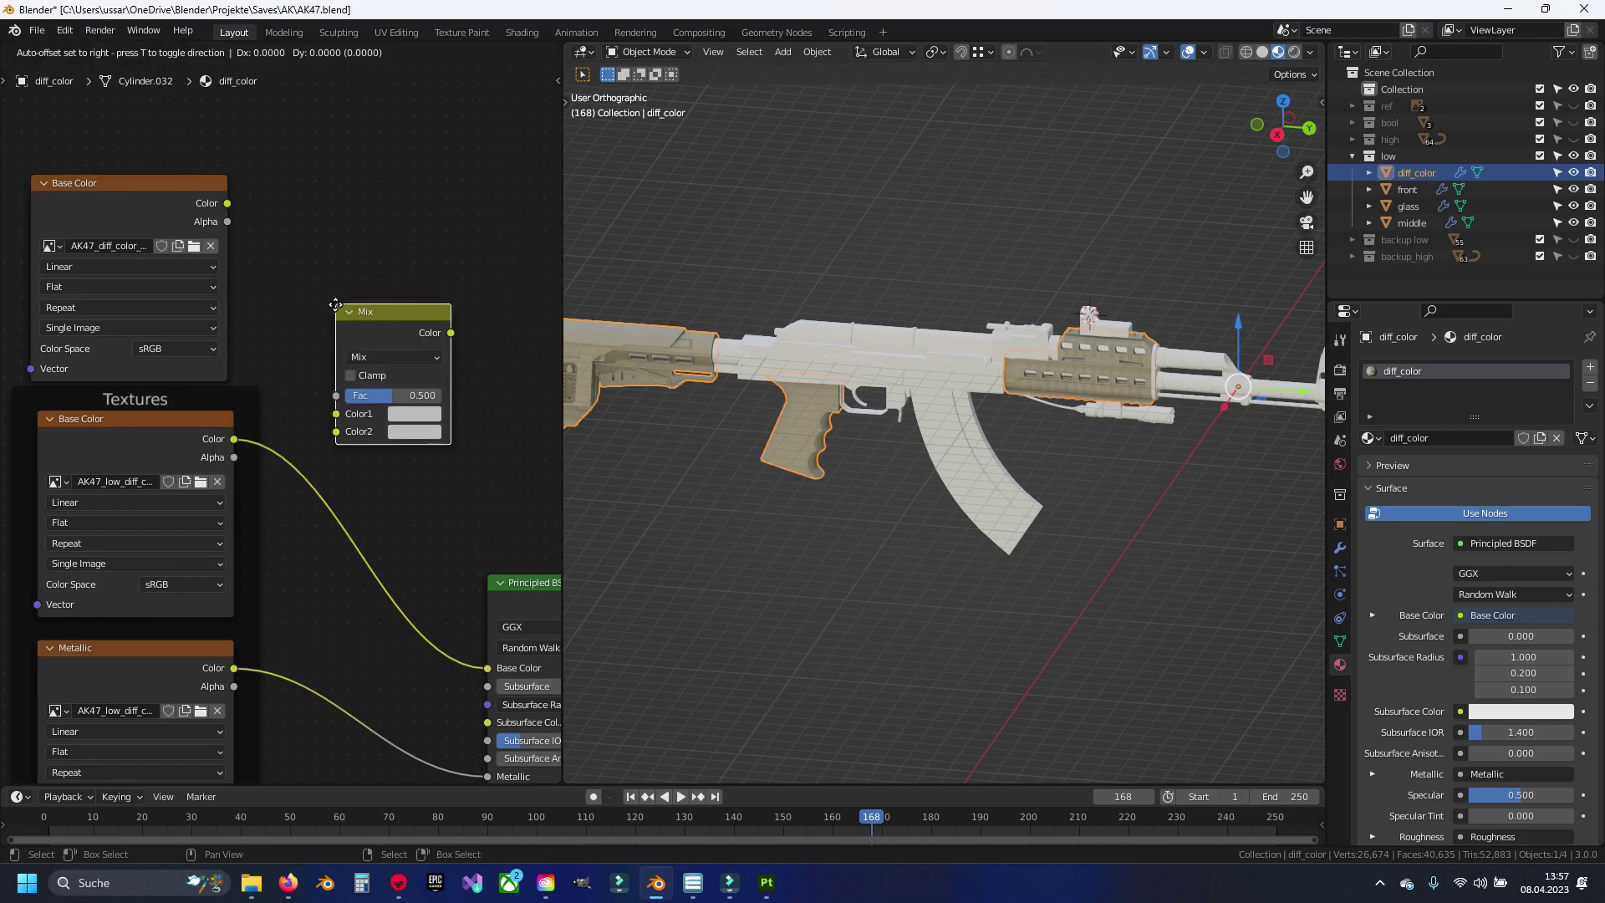
left_click(361, 249)
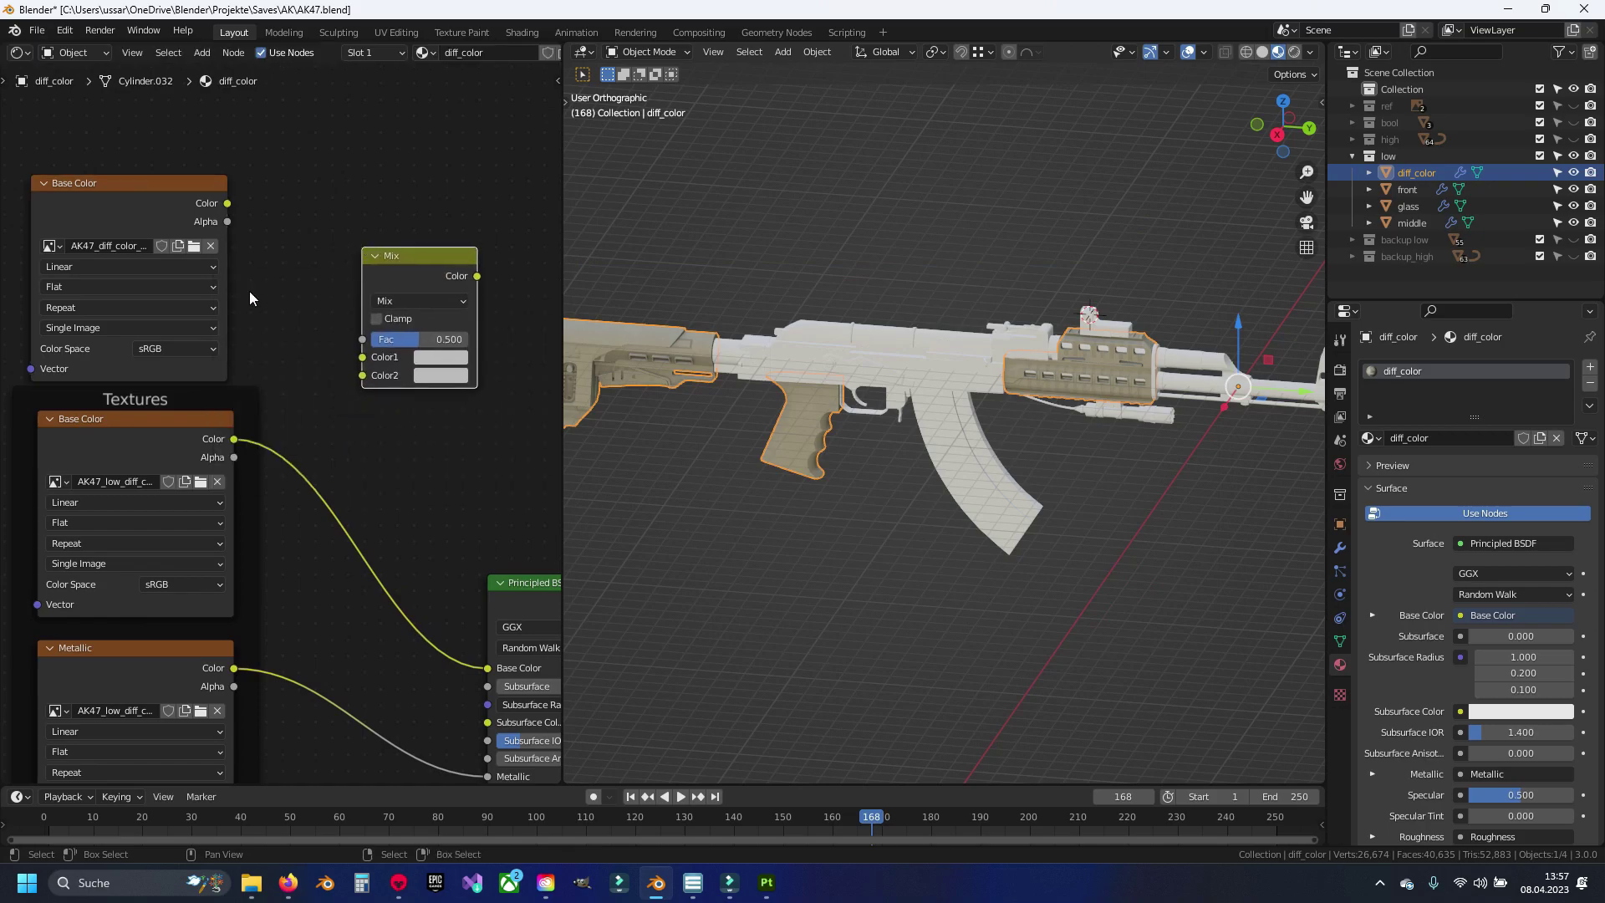
left_click_drag(227, 203, 362, 376)
mouse_move(234, 439)
left_mouse_down()
mouse_move(369, 344)
mouse_move(363, 357)
left_mouse_up()
middle_click_drag(476, 276, 380, 230)
left_click_drag(380, 230, 392, 622)
middle_click_drag(566, 412, 734, 438)
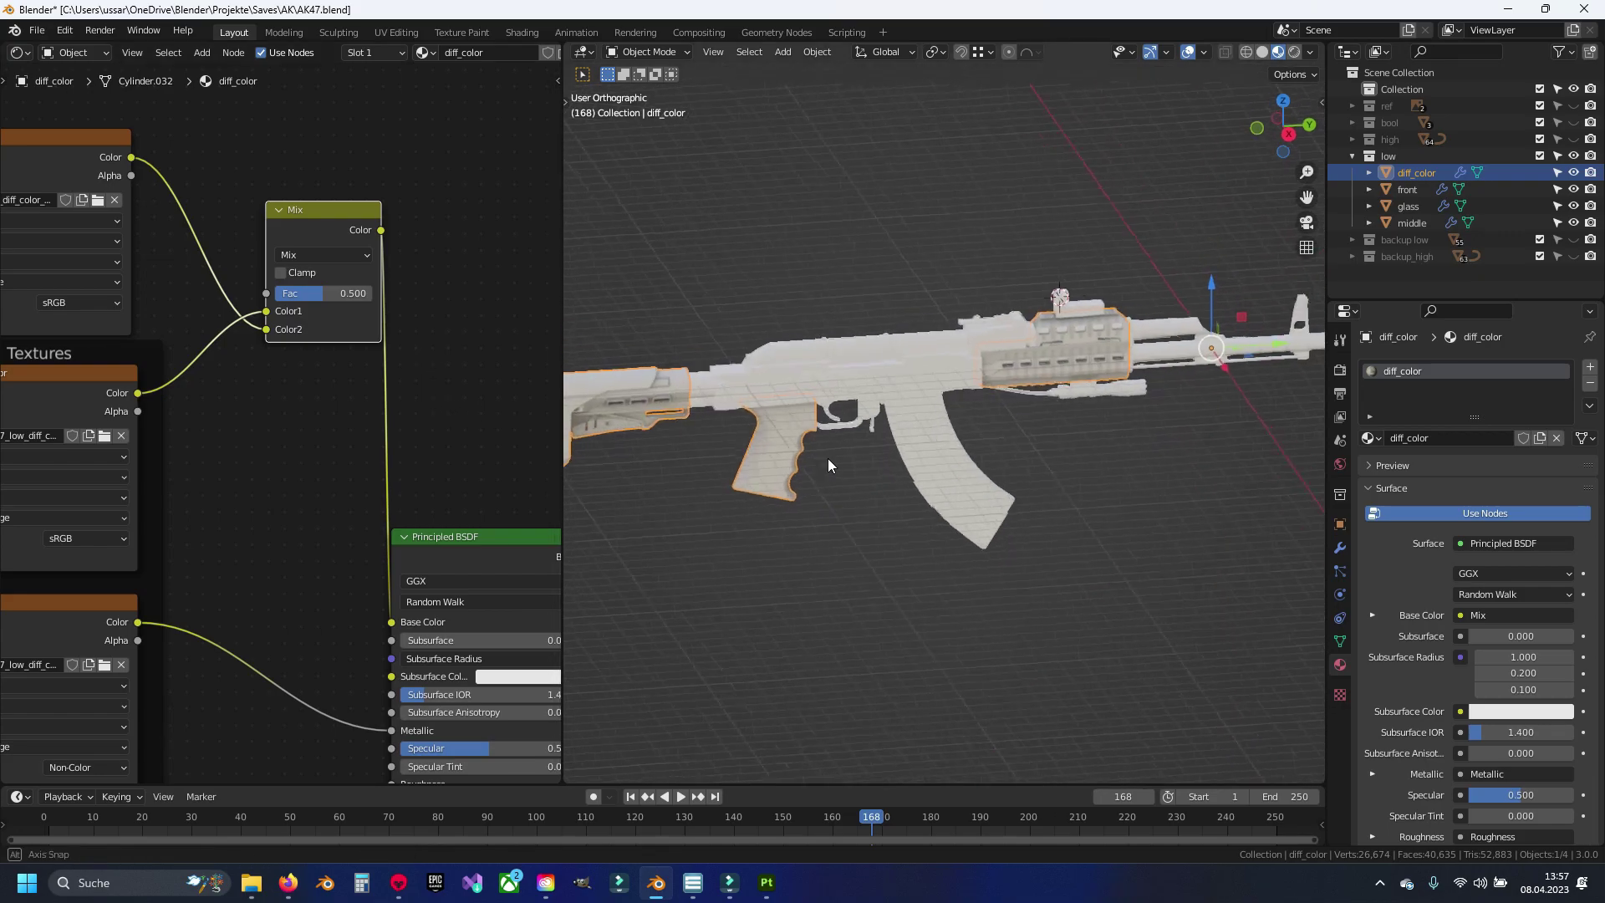
Step: Set the Mix node to Multiply with Fac 1.000, then select the rifle's middle part
scroll(753, 418, "up", 2)
scroll(803, 406, "up", 3)
scroll(835, 412, "up", 2)
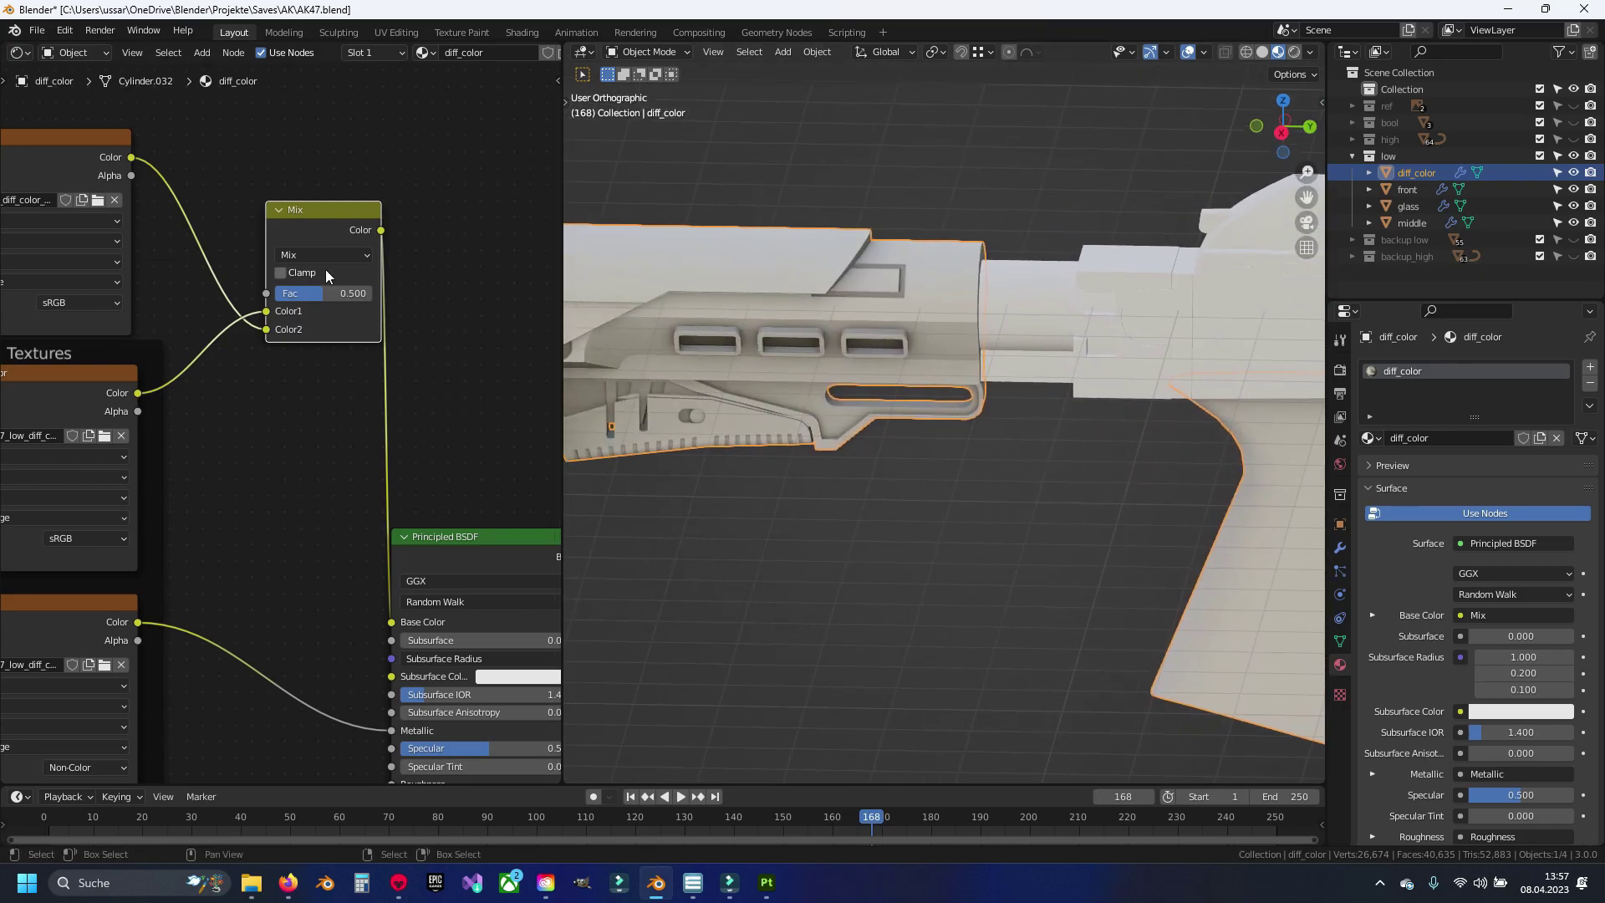
left_click(333, 254)
left_click(312, 320)
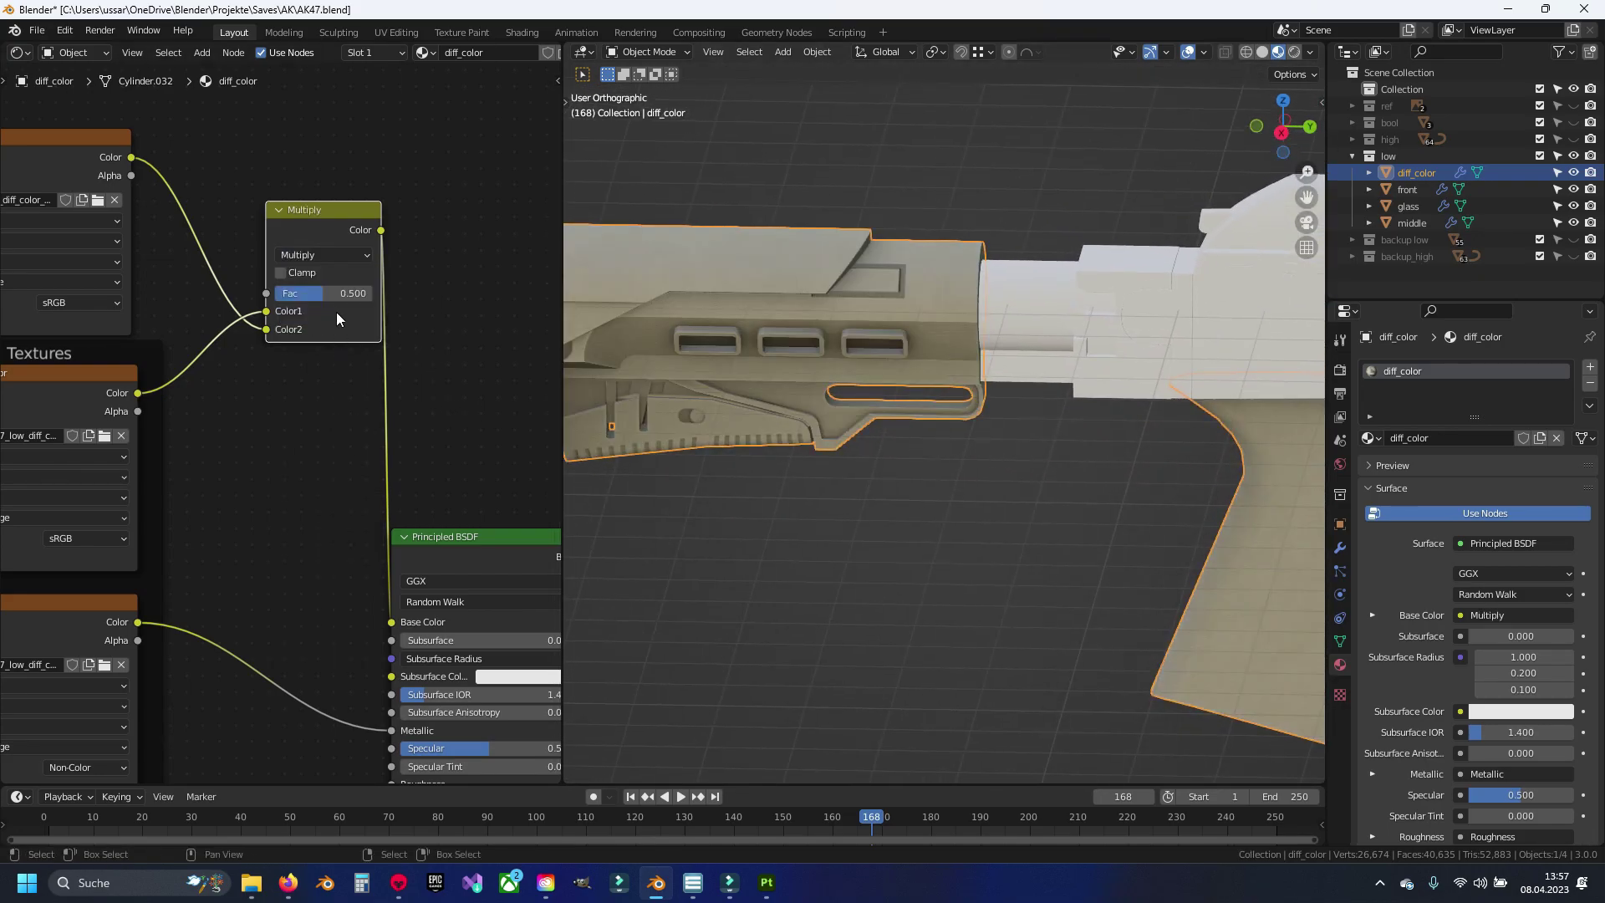
left_click_drag(325, 293, 354, 293)
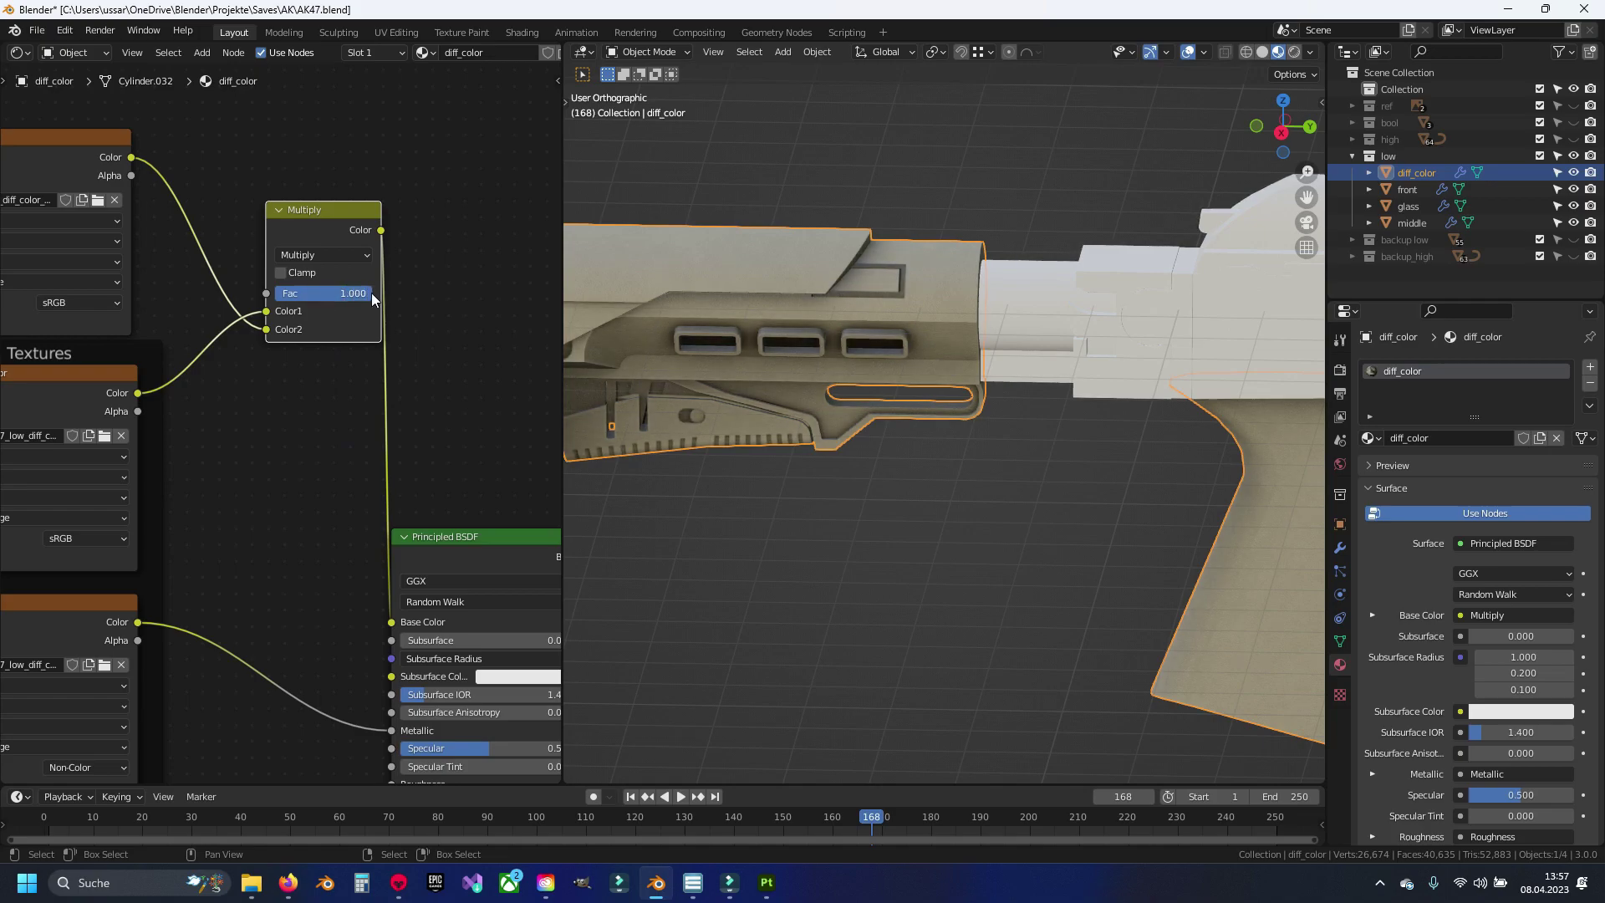
scroll(159, 311, "down", 1)
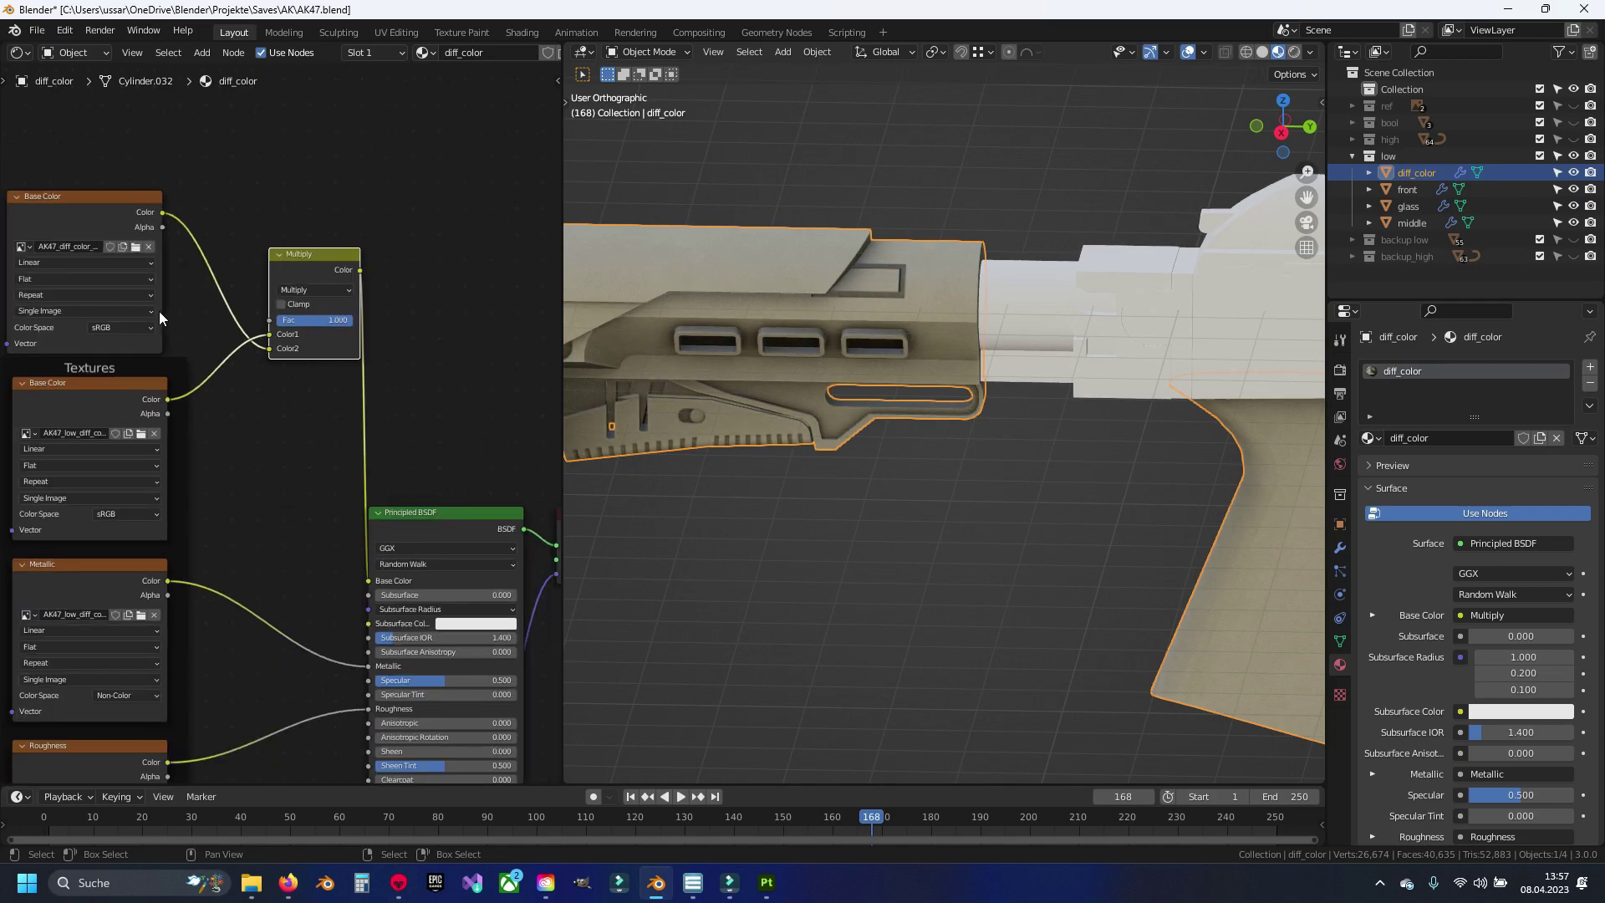
left_click(160, 221, "shift")
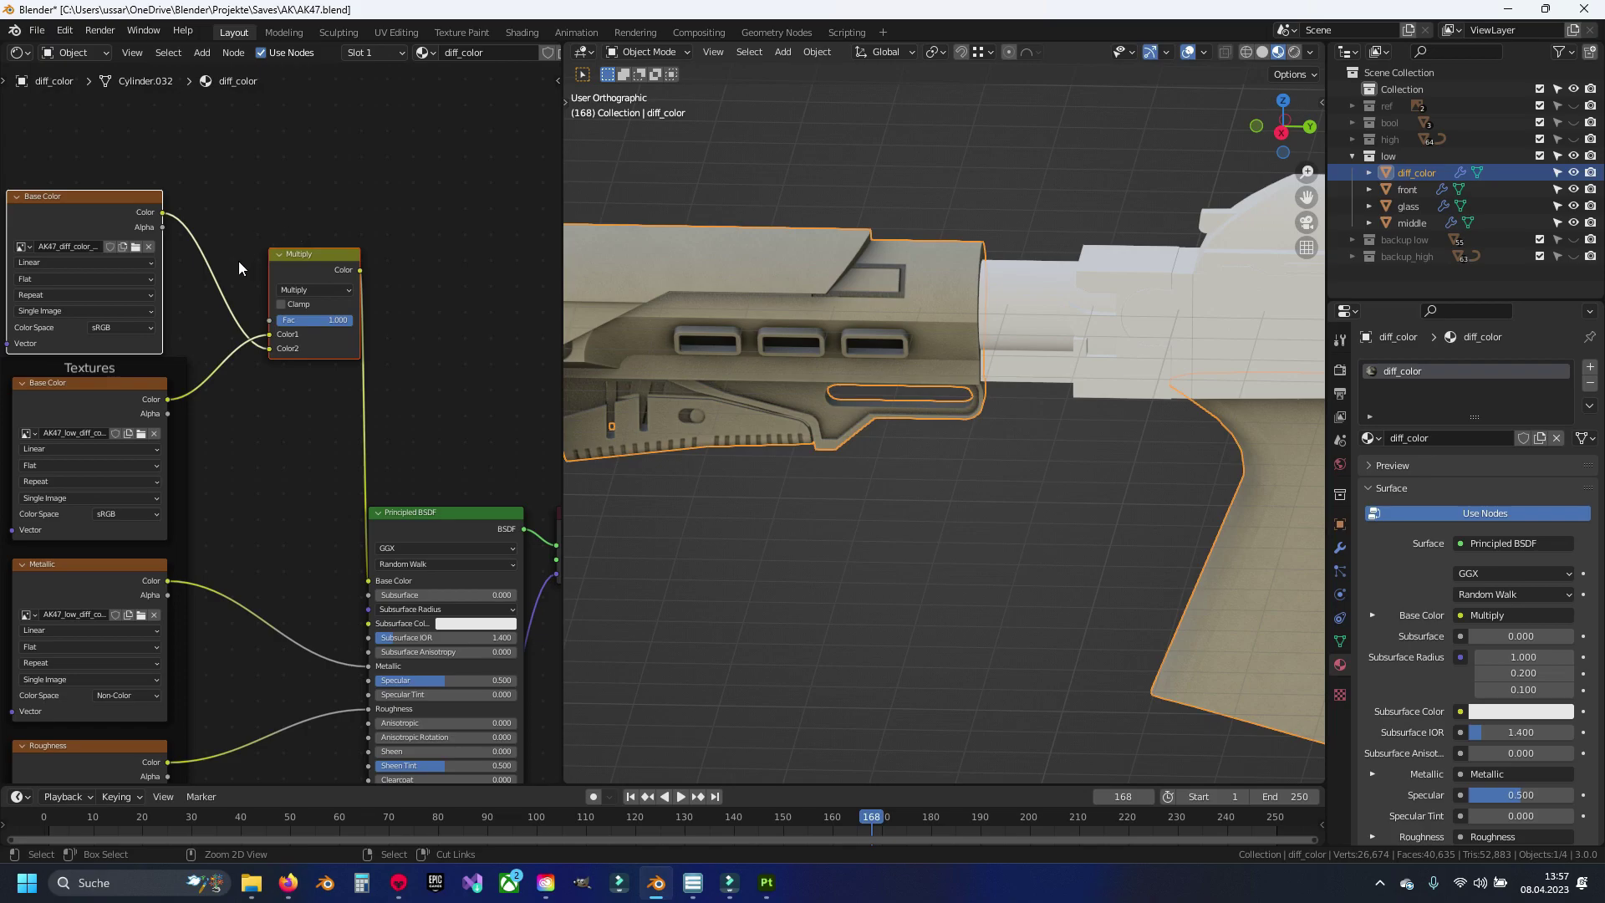
left_click(1039, 369)
scroll(309, 308, "down", 2)
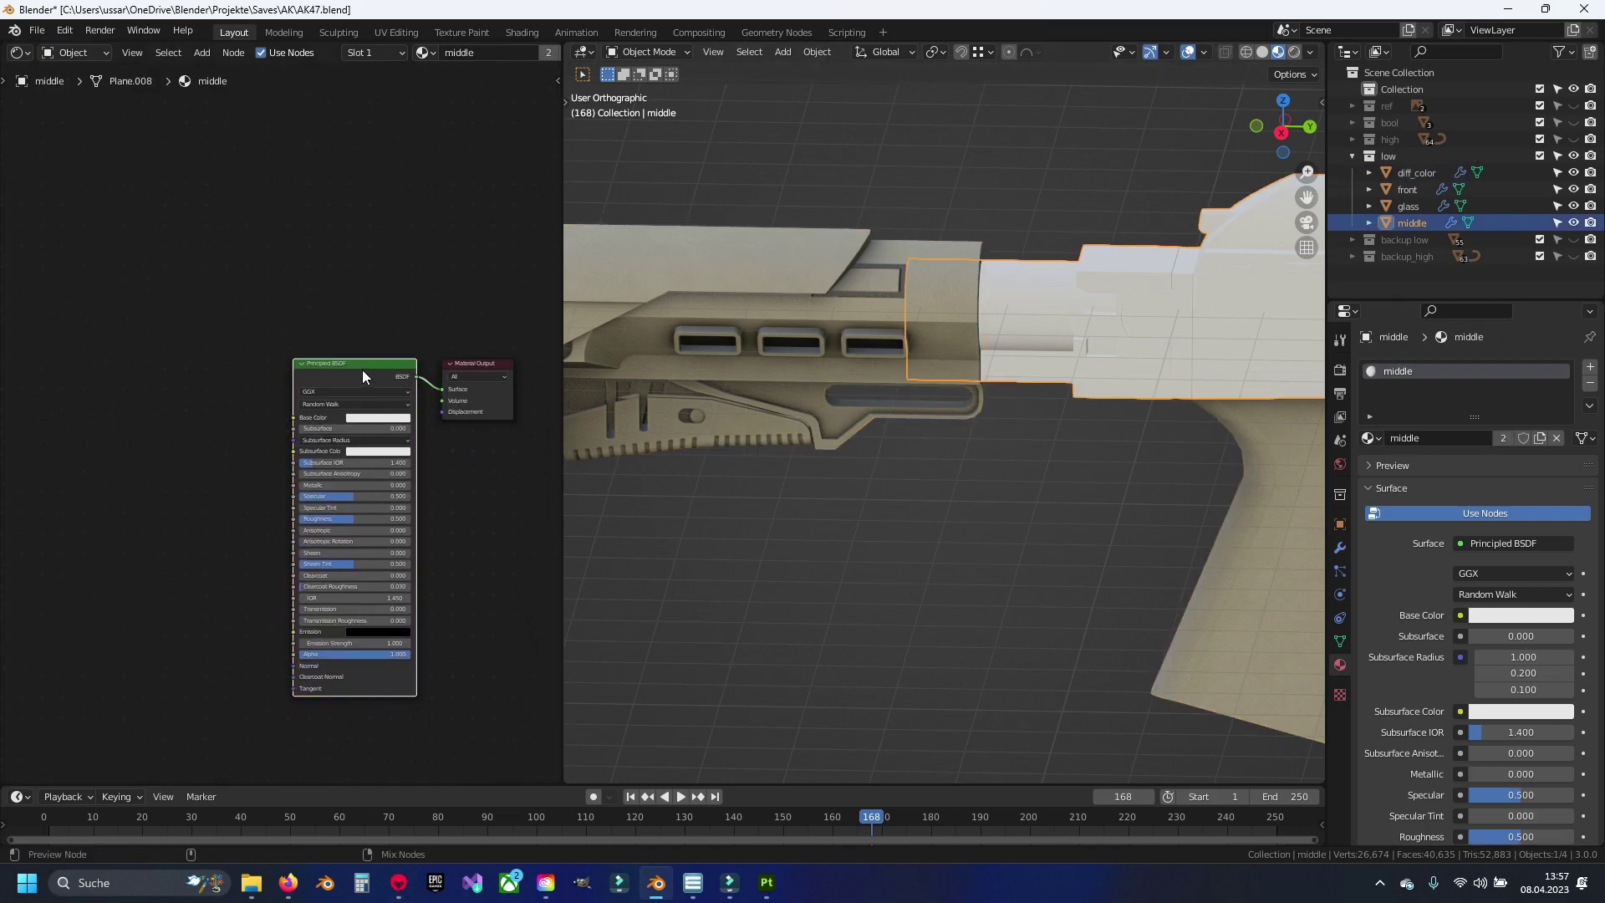
Step: Build the middle part's Principled texture nodes from its five texture maps
key("ctrl+shift+t")
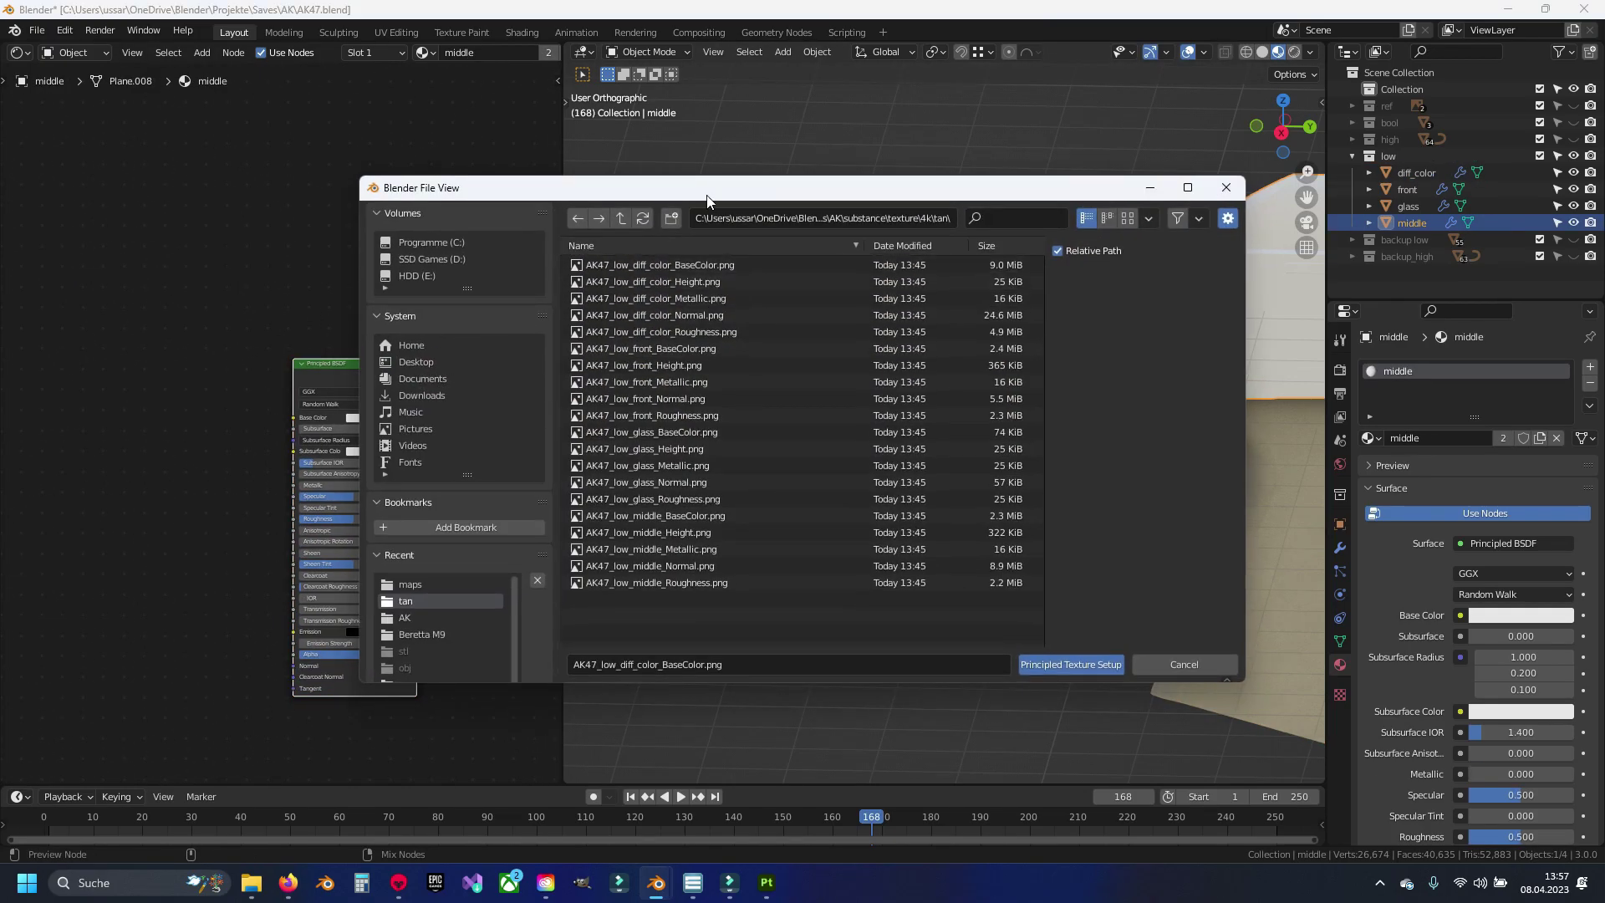
mouse_move(695, 185)
left_mouse_down()
mouse_move(675, 453)
mouse_move(481, 294)
left_mouse_up()
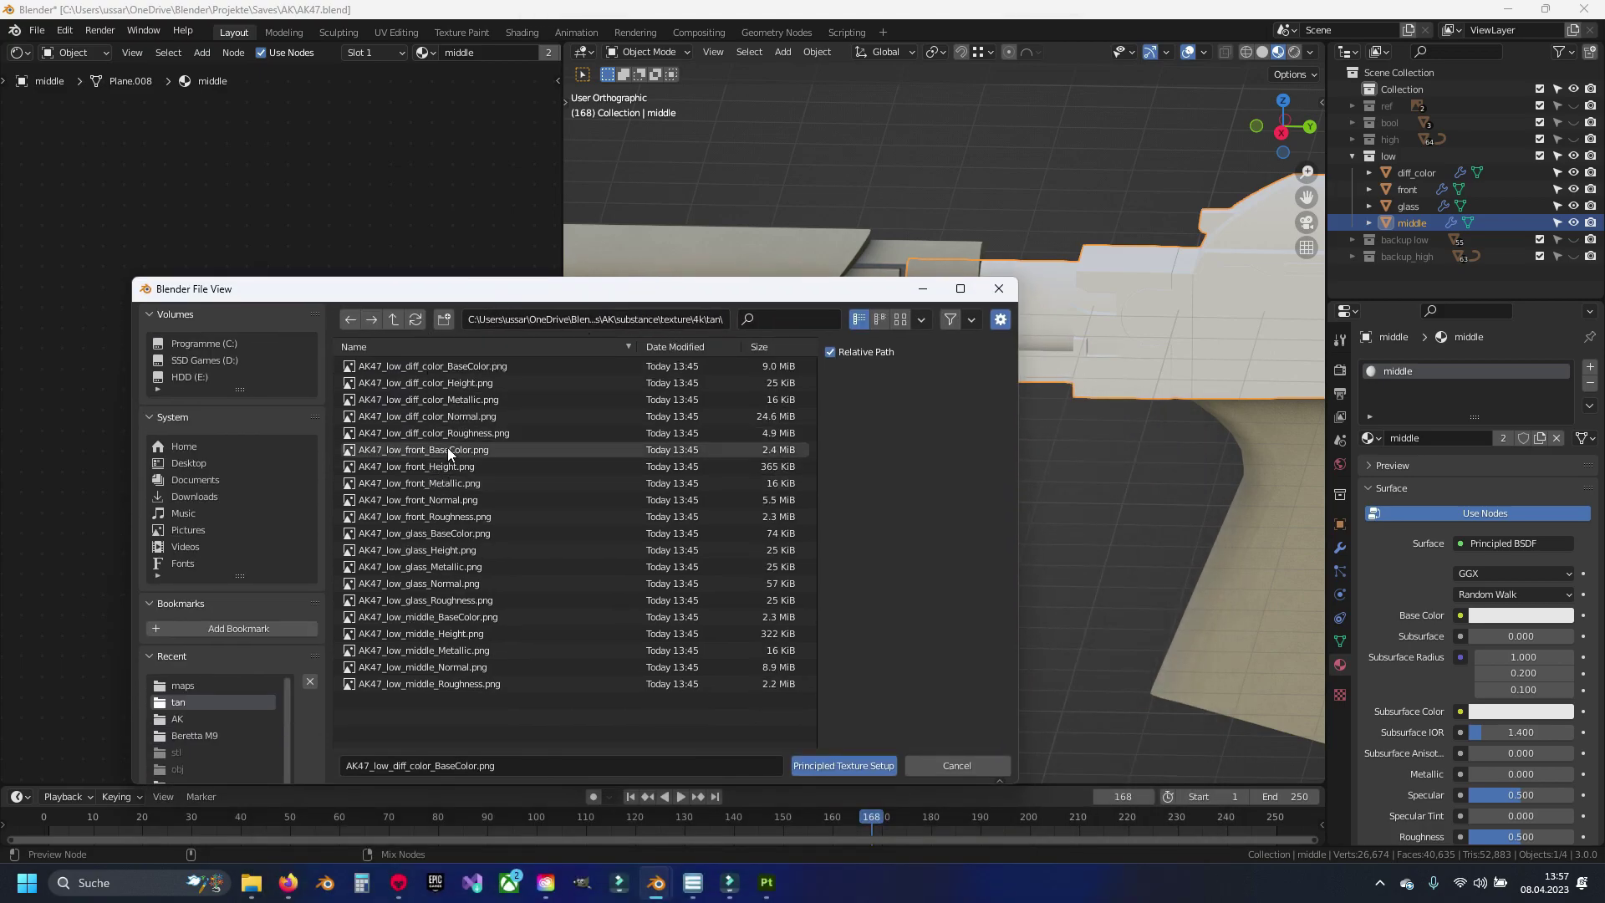
left_click(438, 623)
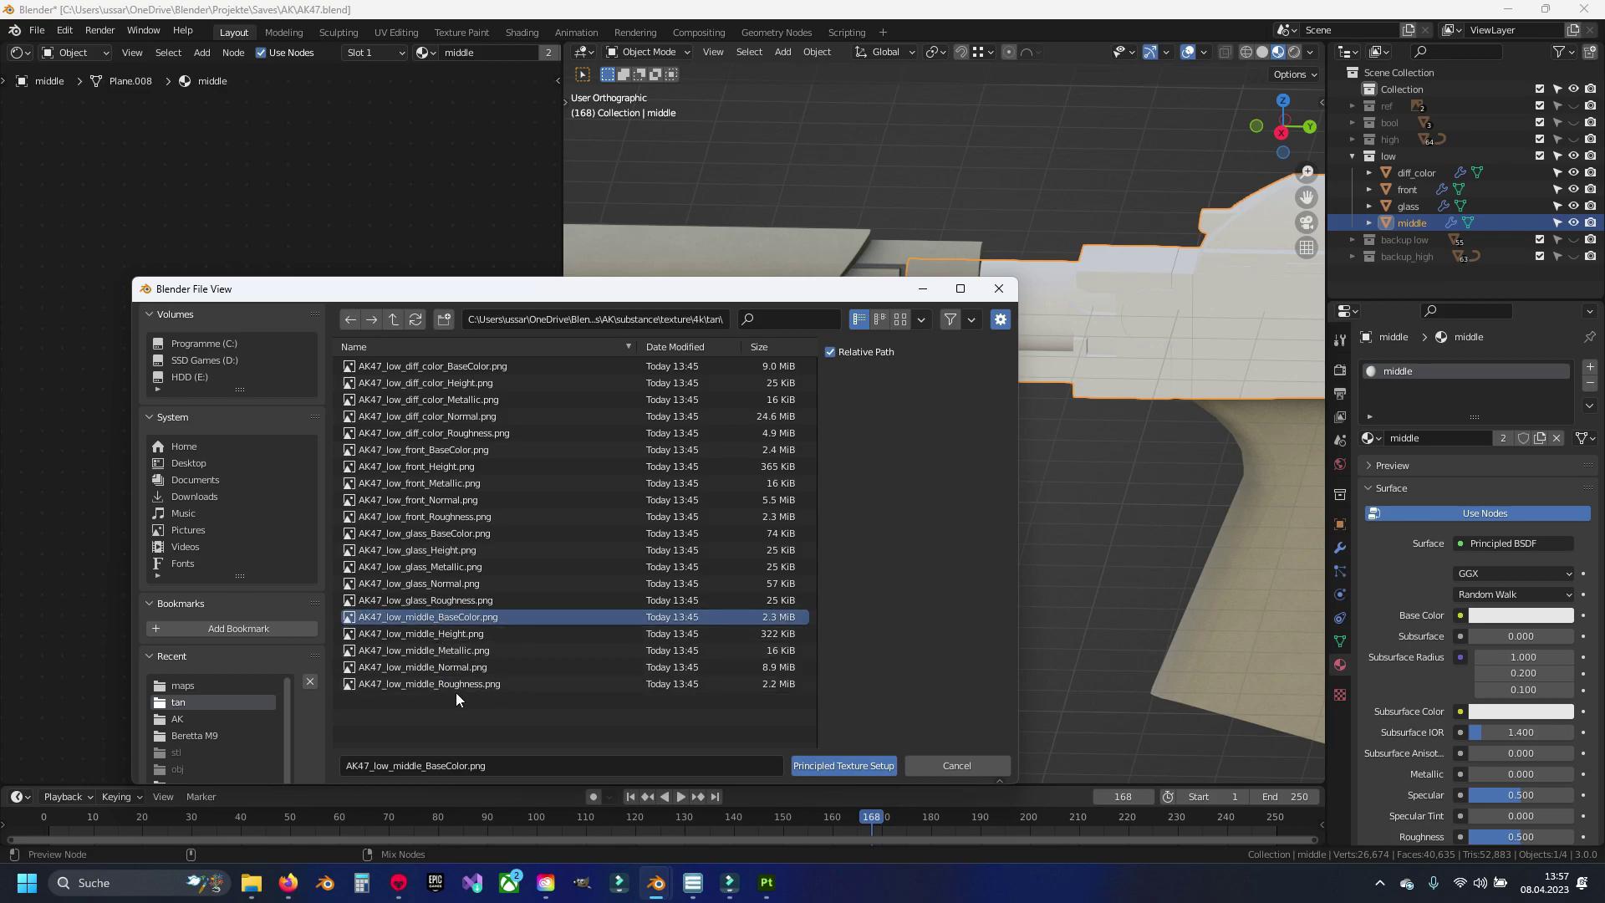
left_click(455, 684, "shift")
left_click(795, 764)
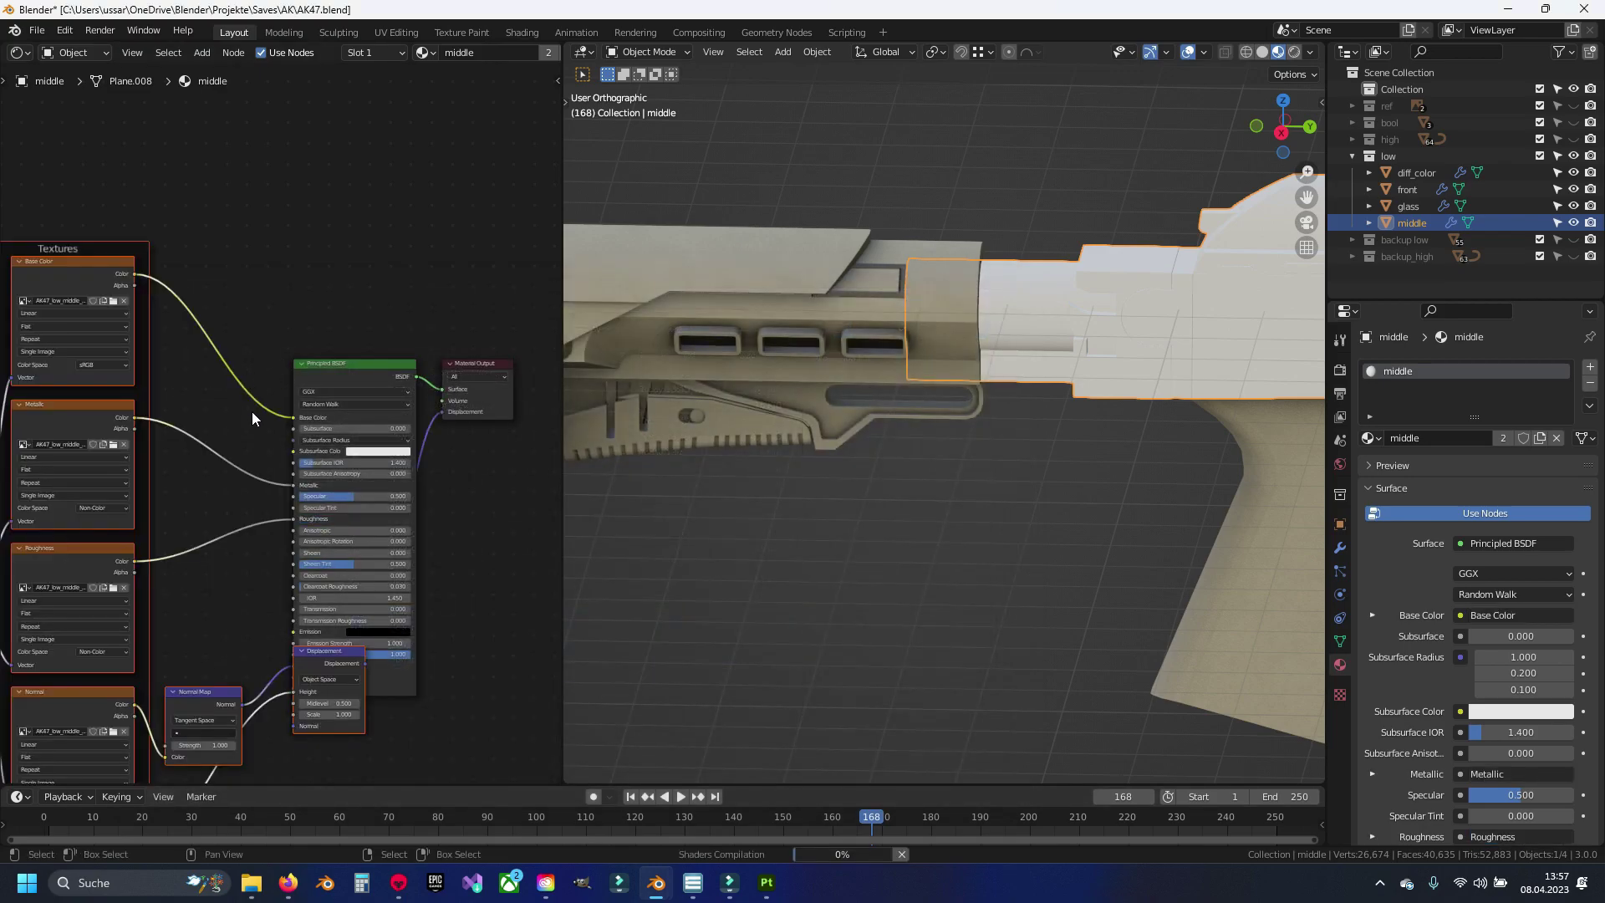
Step: Replace the middle material's Mapping nodes with the pasted texture and Multiply nodes
key("ctrl+t")
scroll(222, 444, "down", 1)
scroll(312, 413, "down", 2)
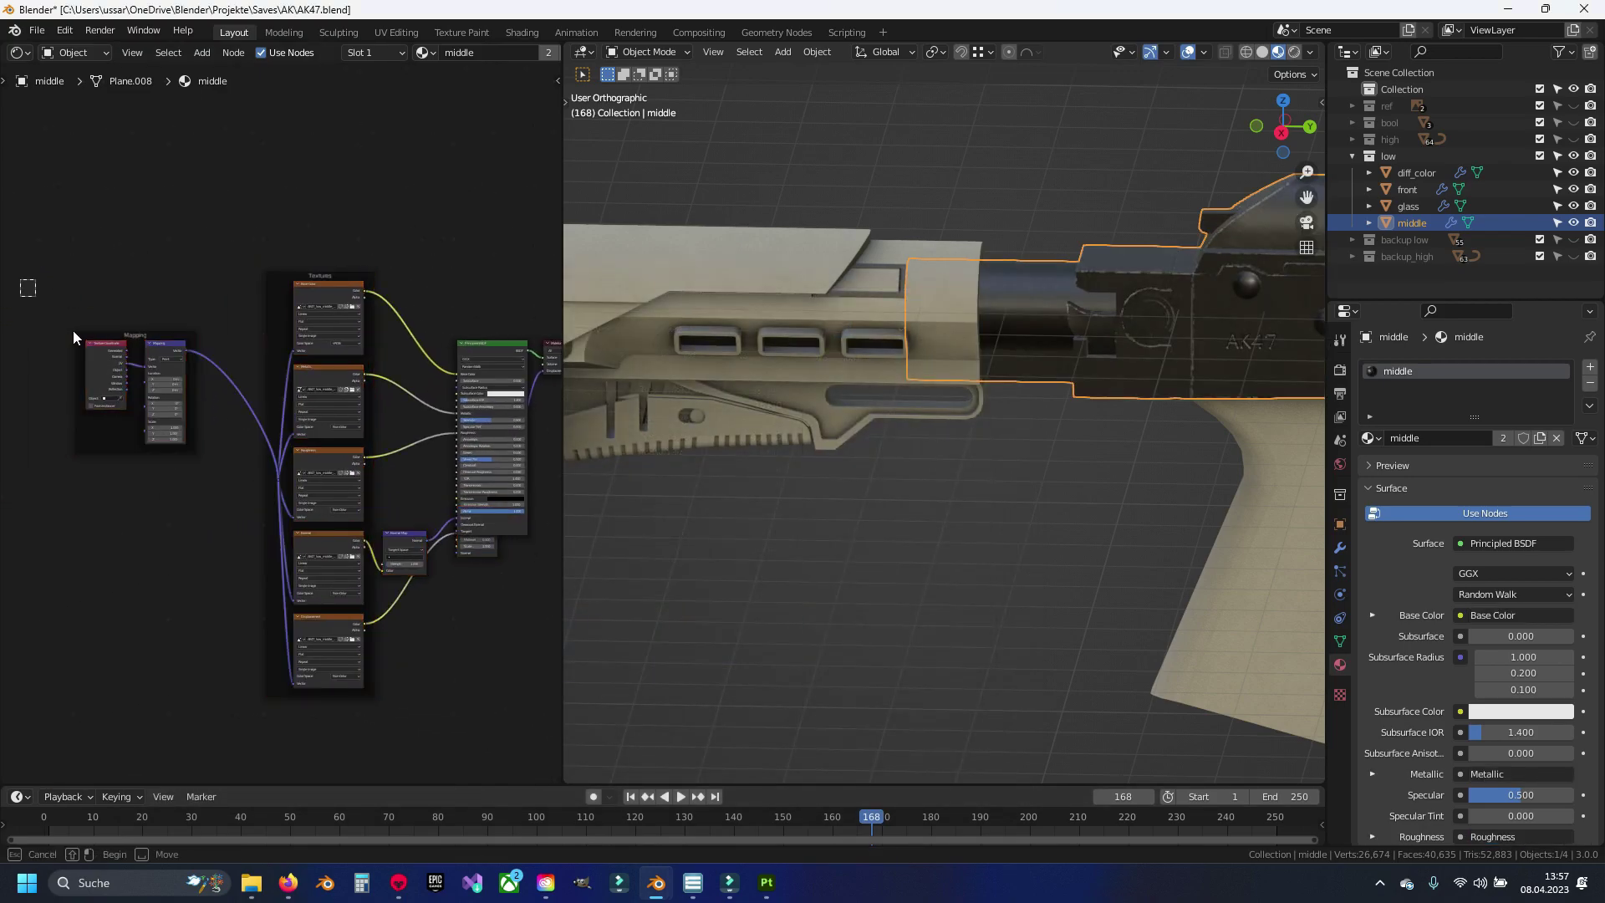
left_click_drag(27, 287, 282, 516)
key("x")
scroll(223, 294, "up", 2)
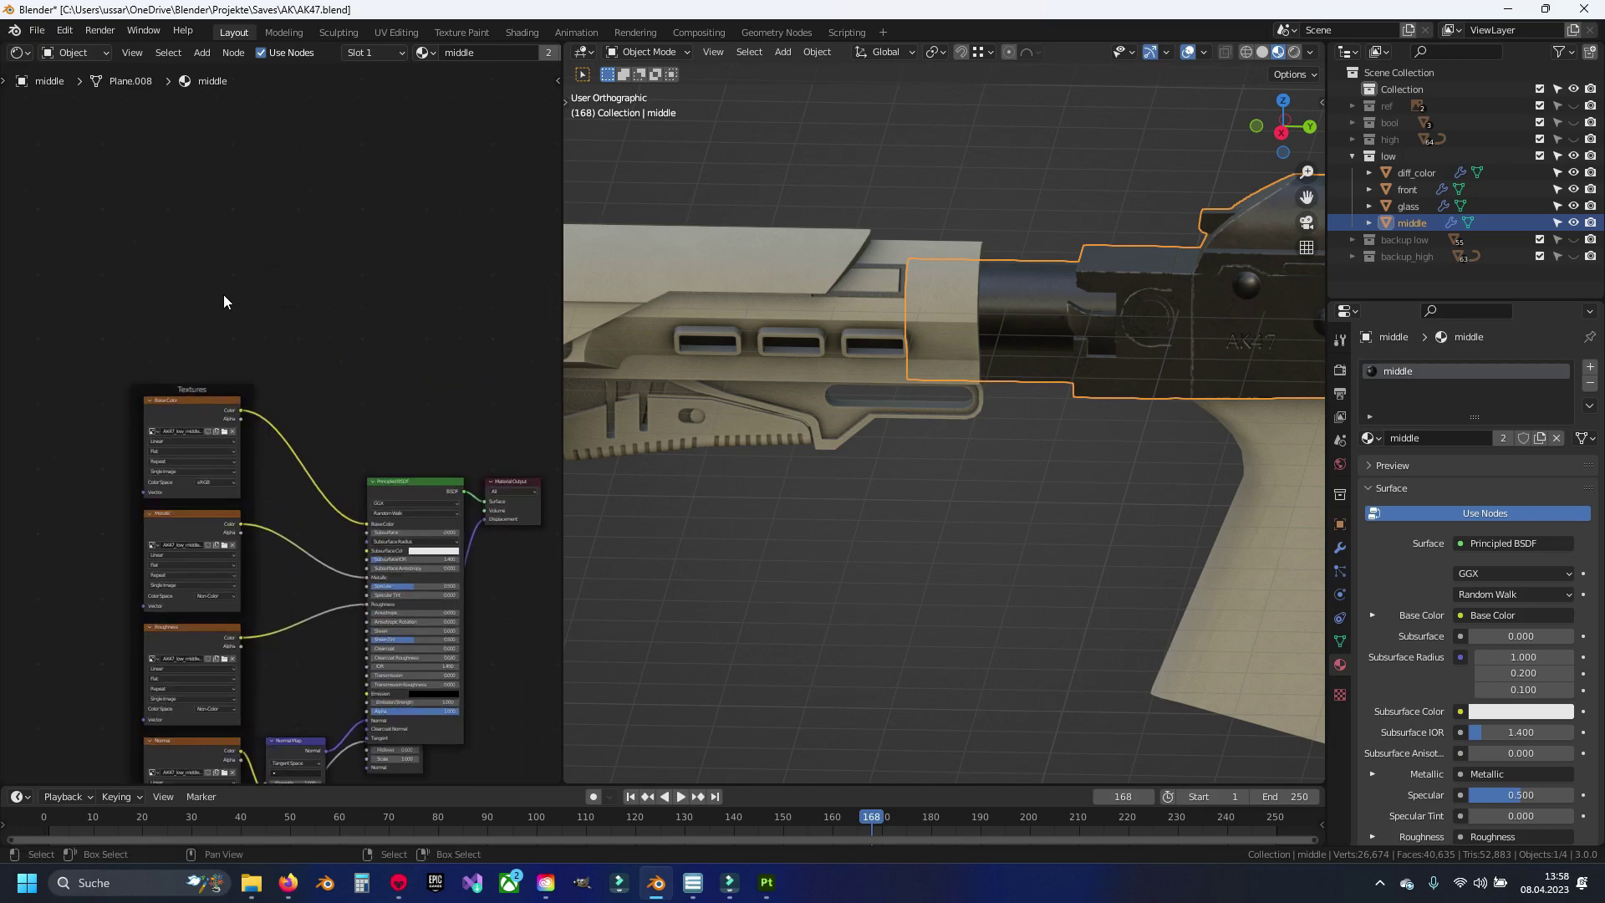
key("ctrl+v")
scroll(241, 474, "up", 3)
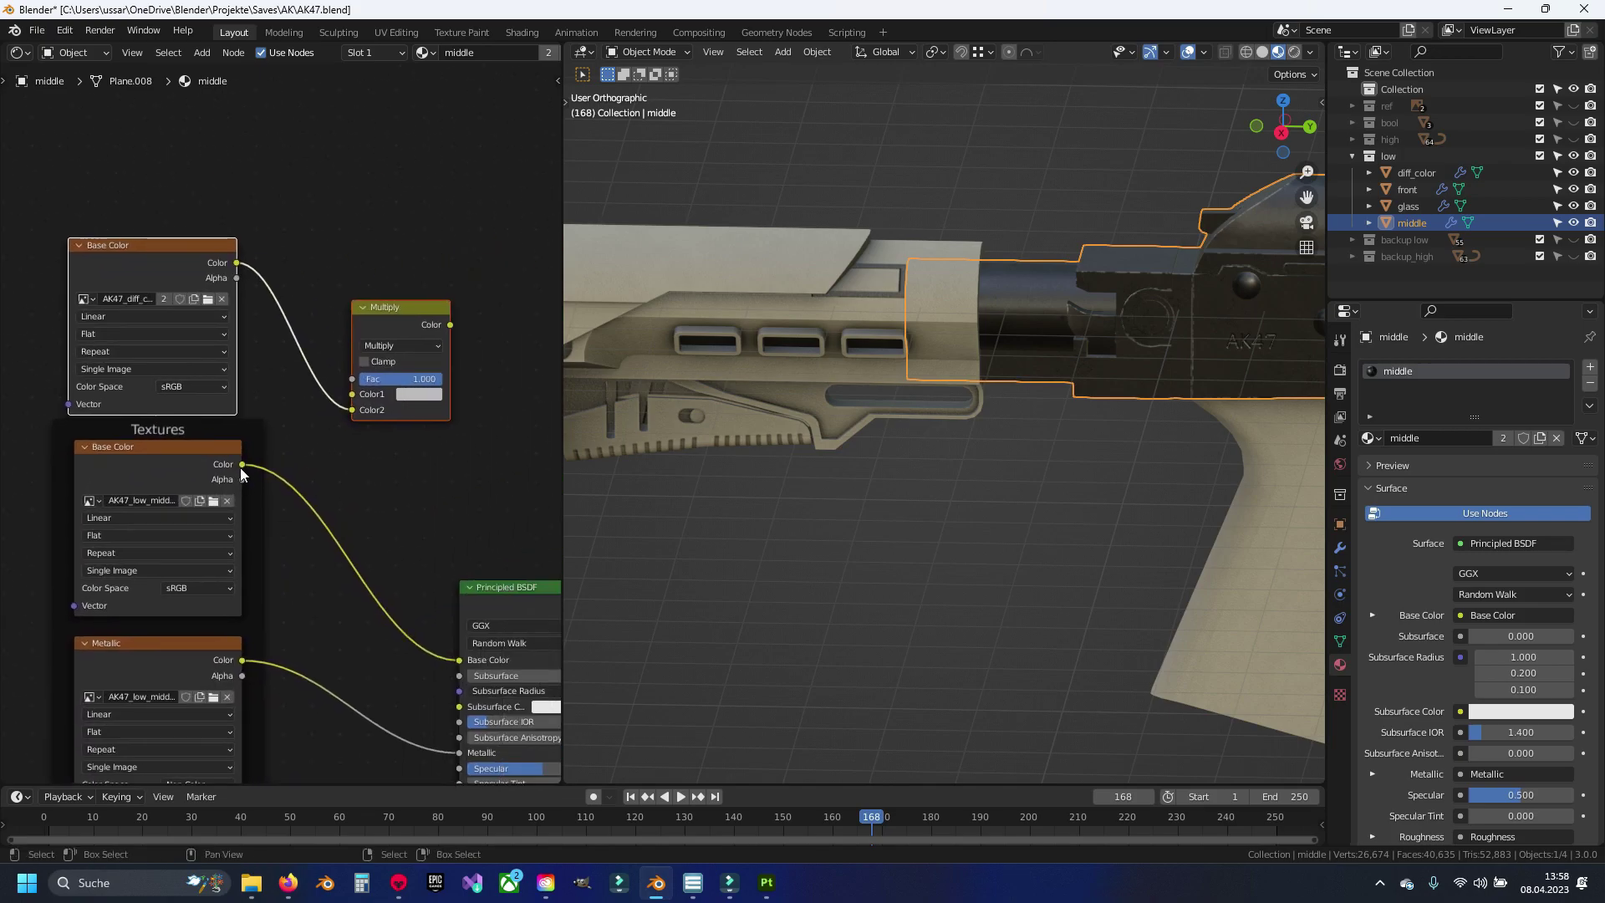
left_click_drag(242, 473, 372, 396)
Step: Load AK47_middle_ao.psd into the top texture node and feed Multiply into Base Color
left_click(237, 266)
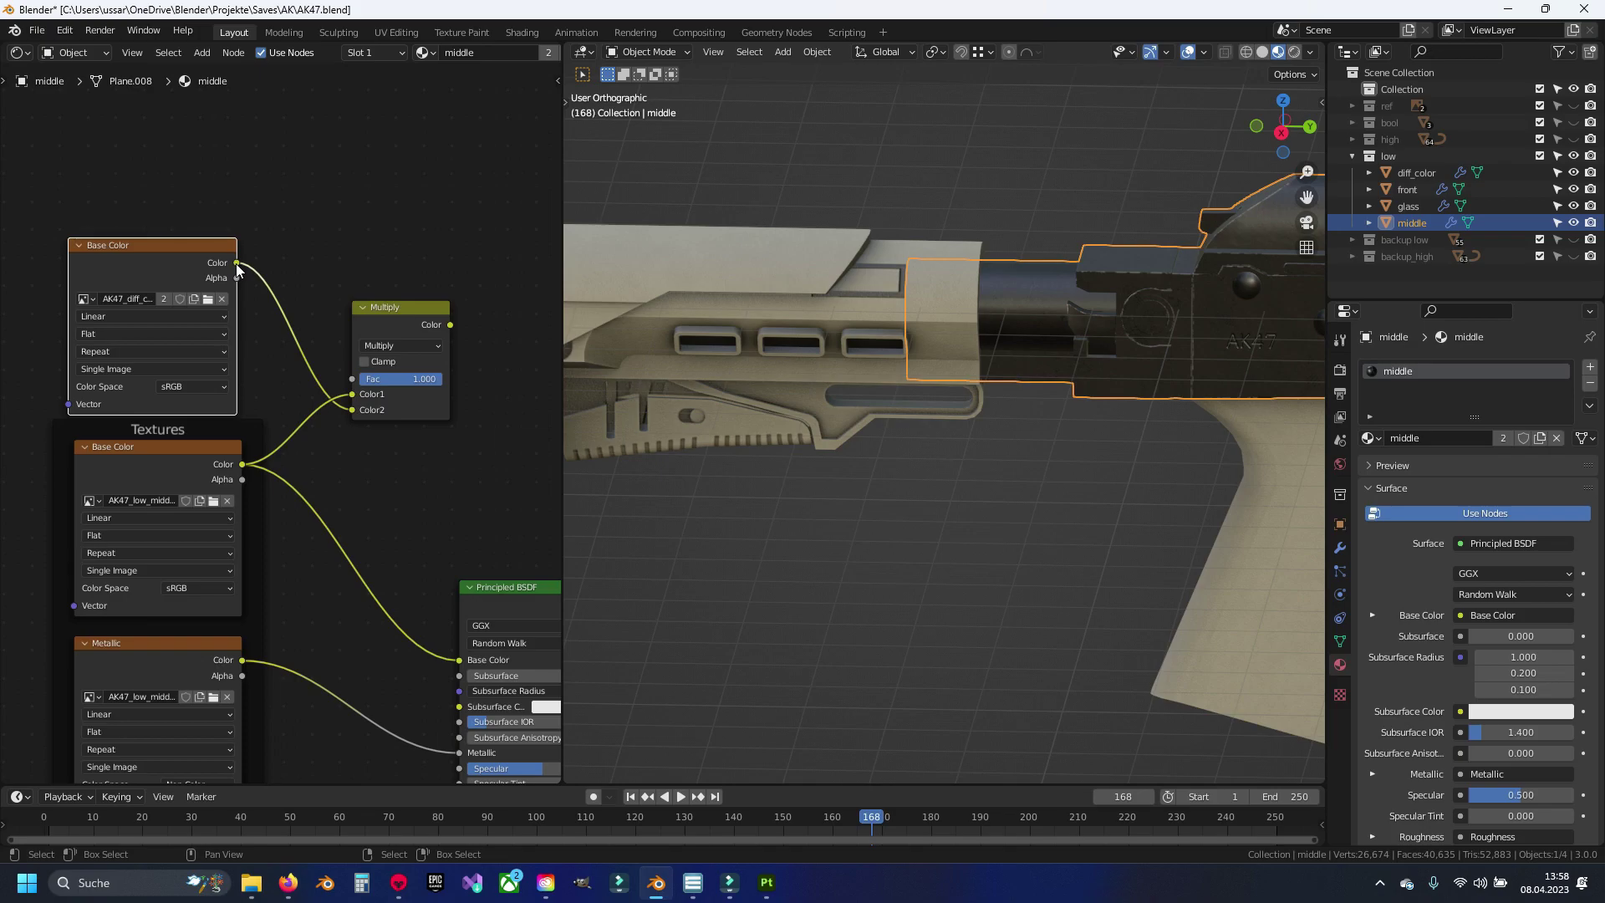
middle_click_drag(236, 266, 129, 203)
left_click(114, 237)
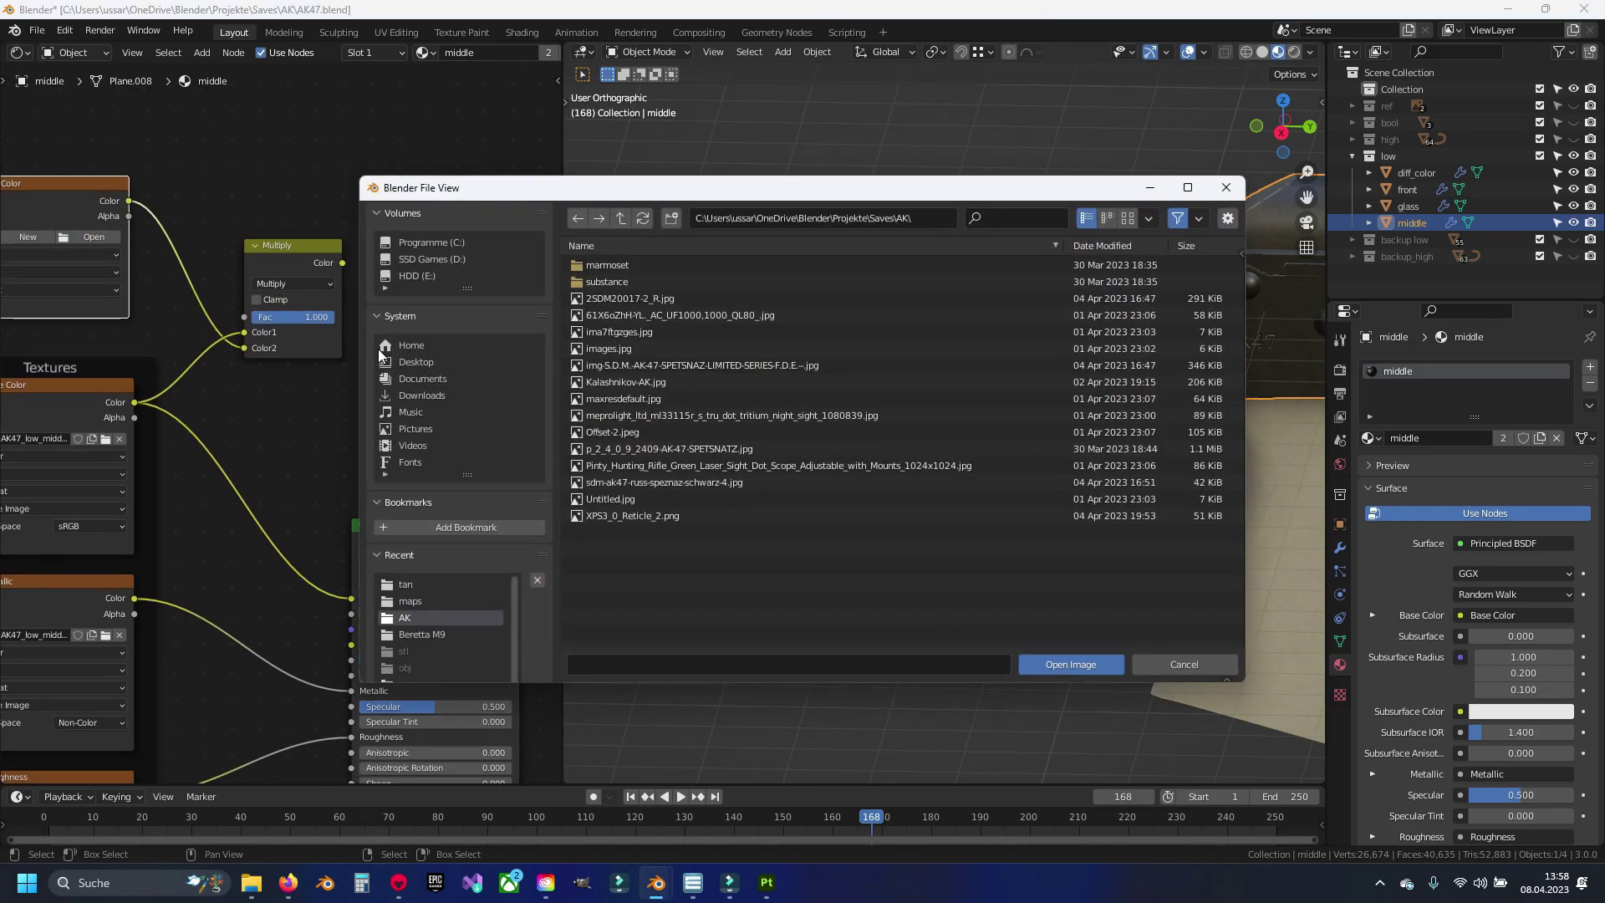
double_click(632, 264)
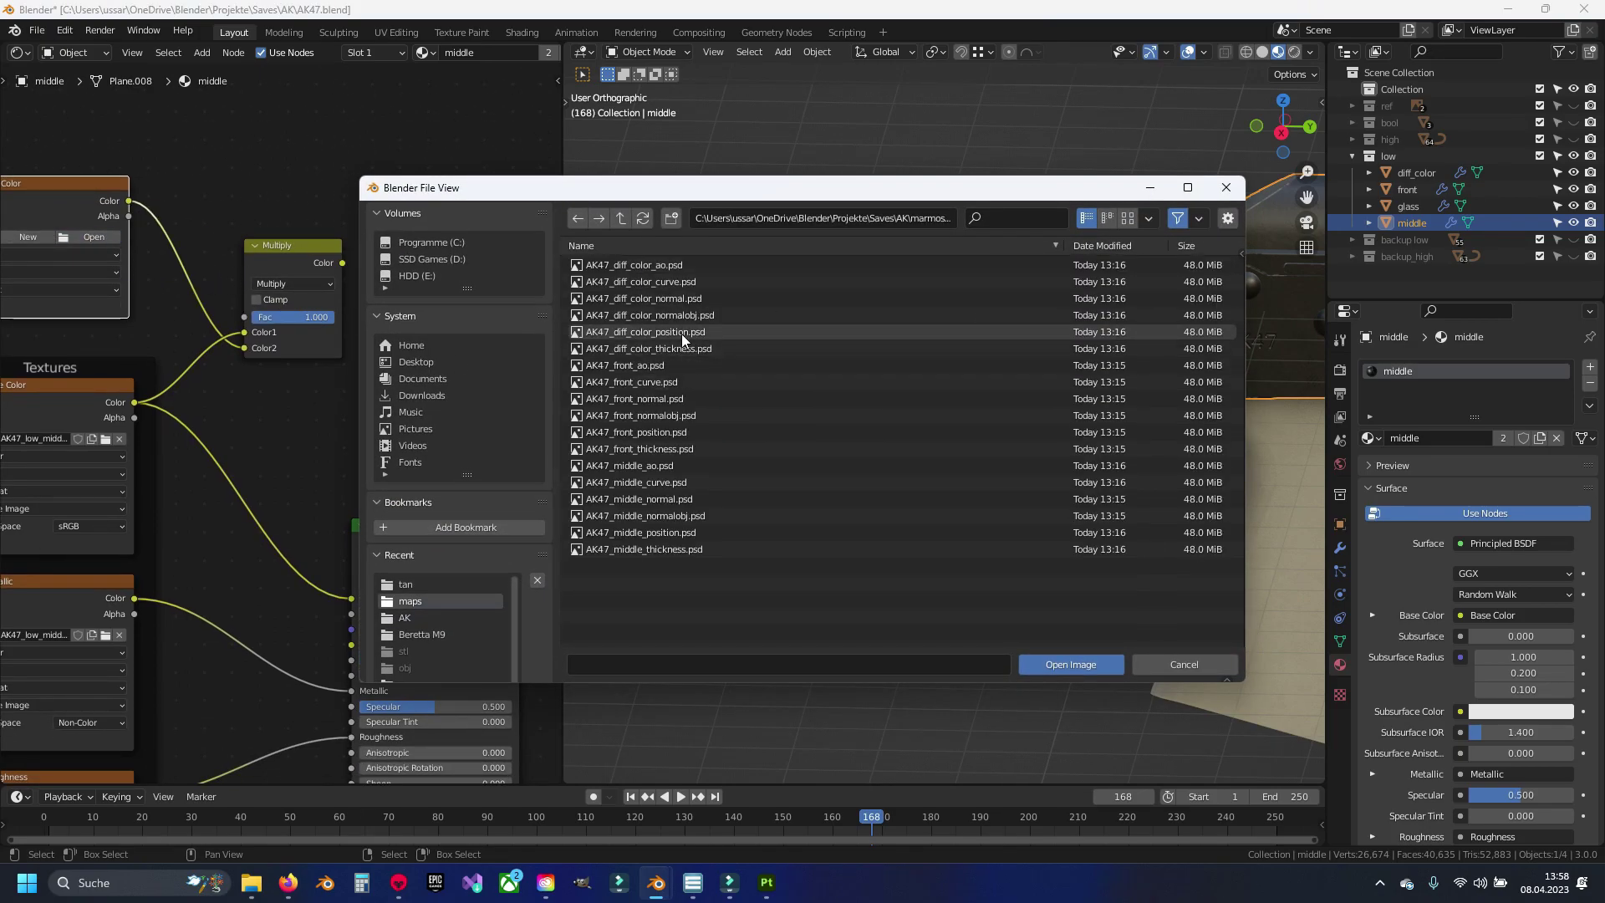
left_click(672, 472)
left_click(1084, 665)
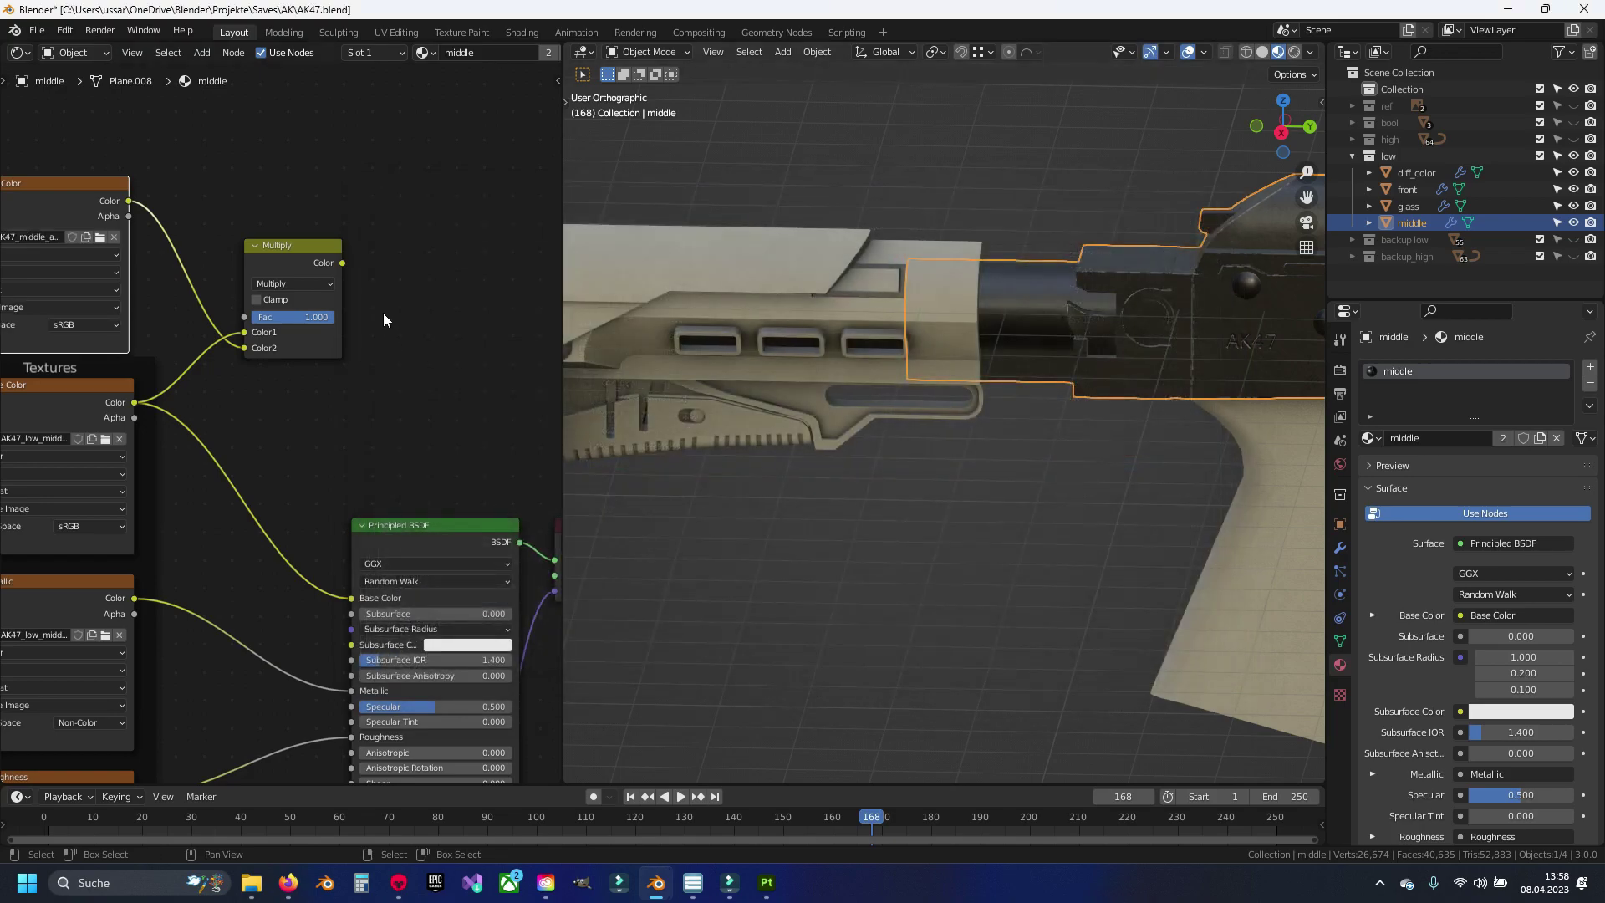
left_click_drag(342, 262, 351, 598)
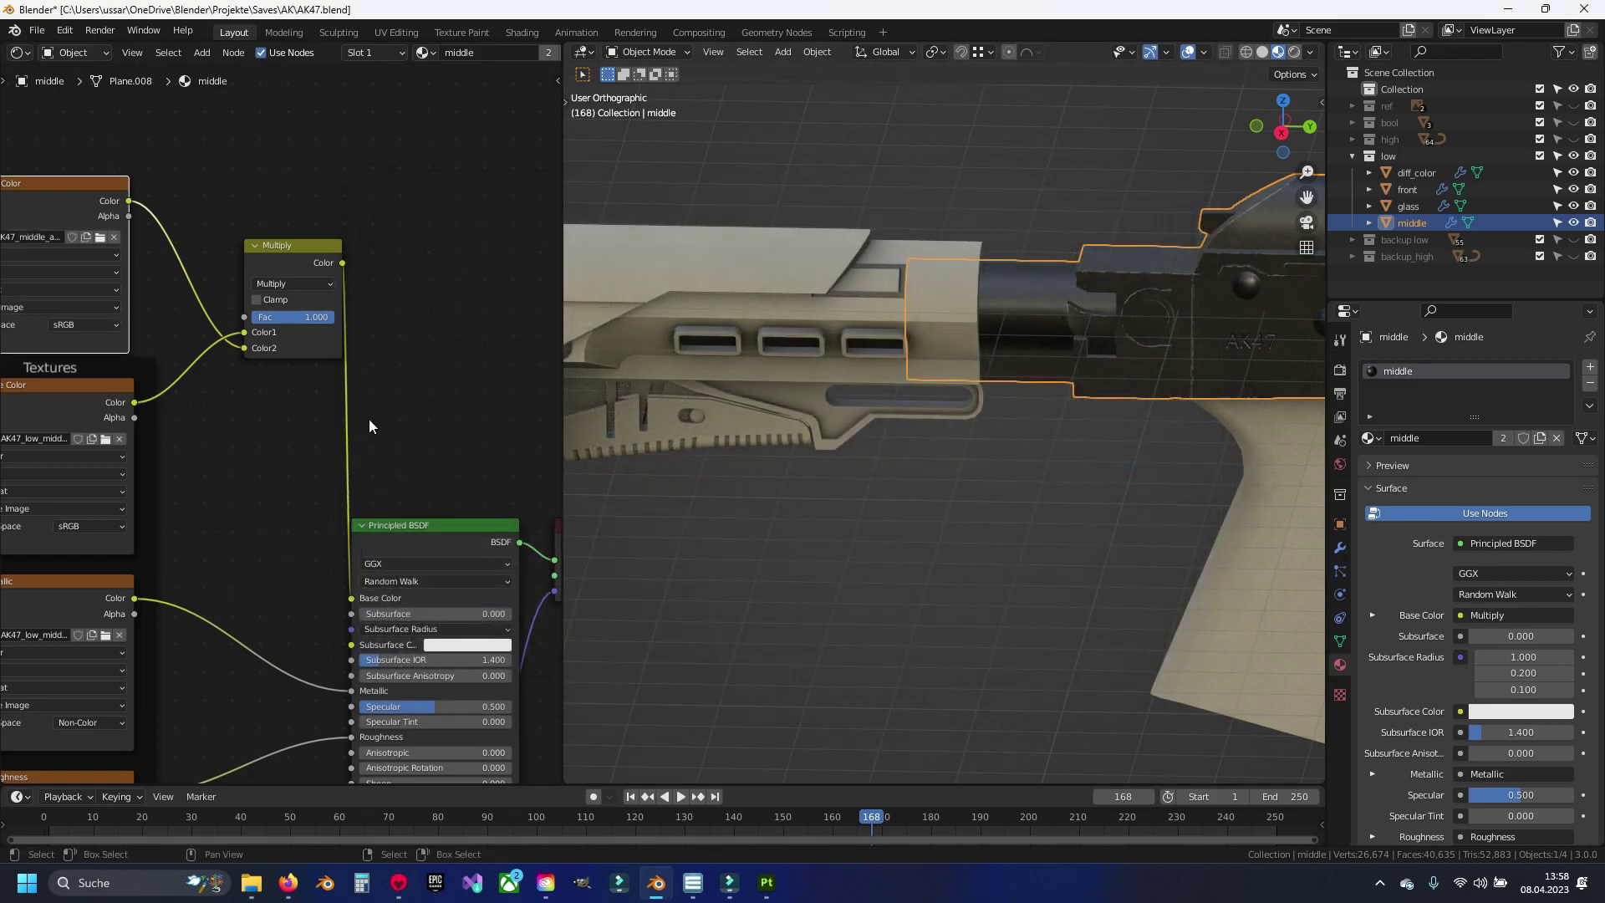
middle_click_drag(299, 423, 277, 427)
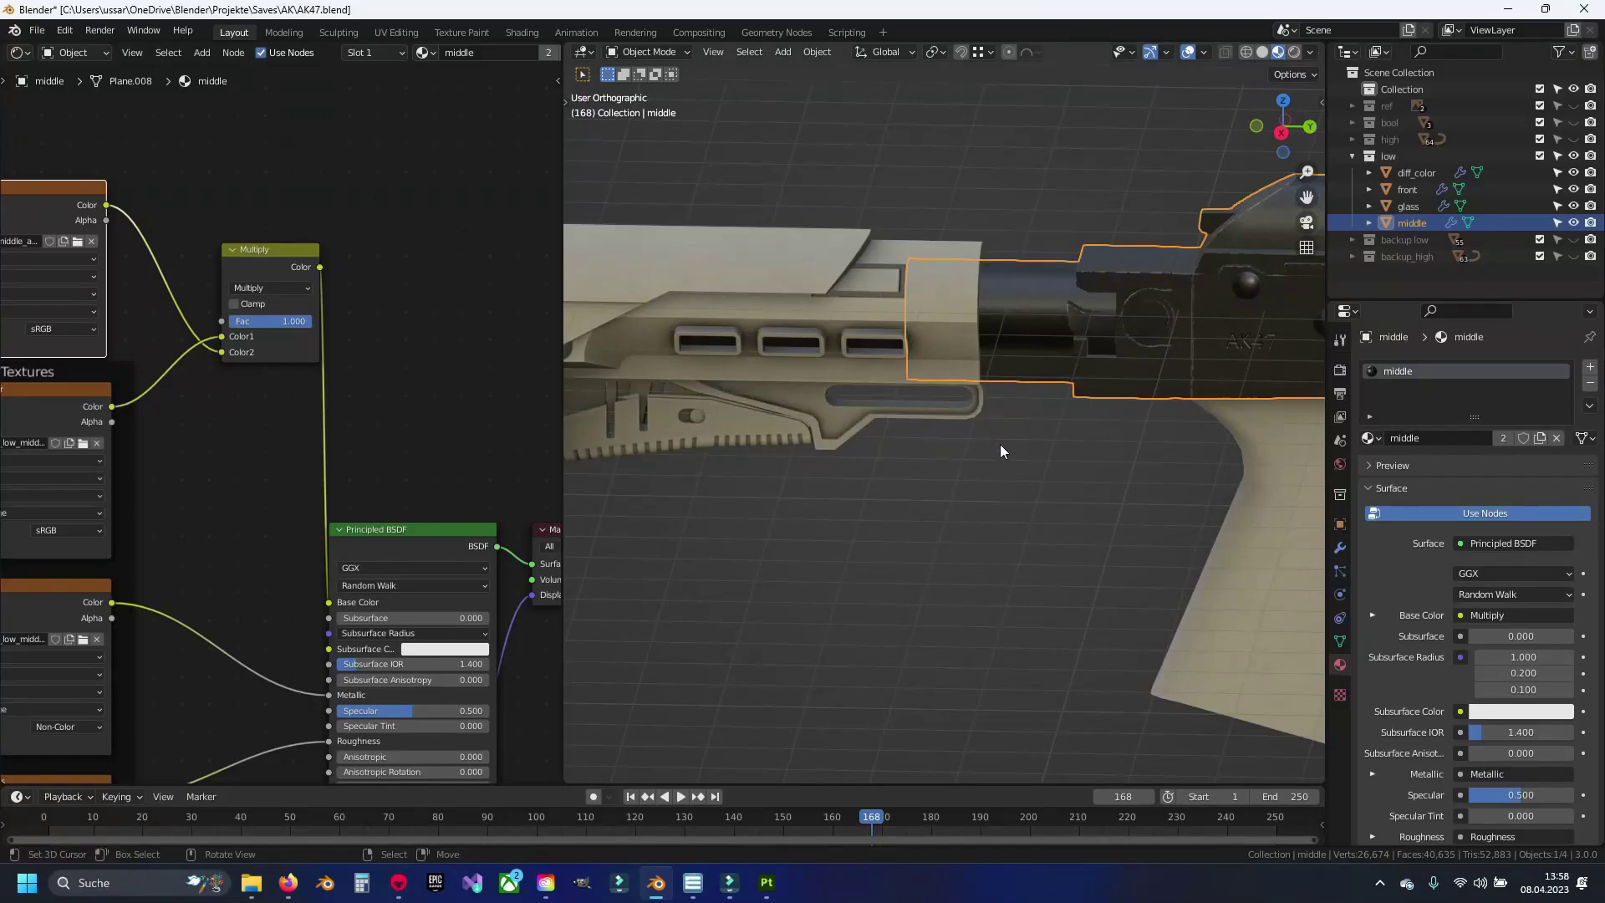
Step: Select the rifle's front part and its Principled BSDF for texture setup
middle_click_drag(1000, 451, 891, 433, "shift")
scroll(824, 435, "down", 3)
scroll(1022, 422, "up", 2)
scroll(1018, 493, "up", 2)
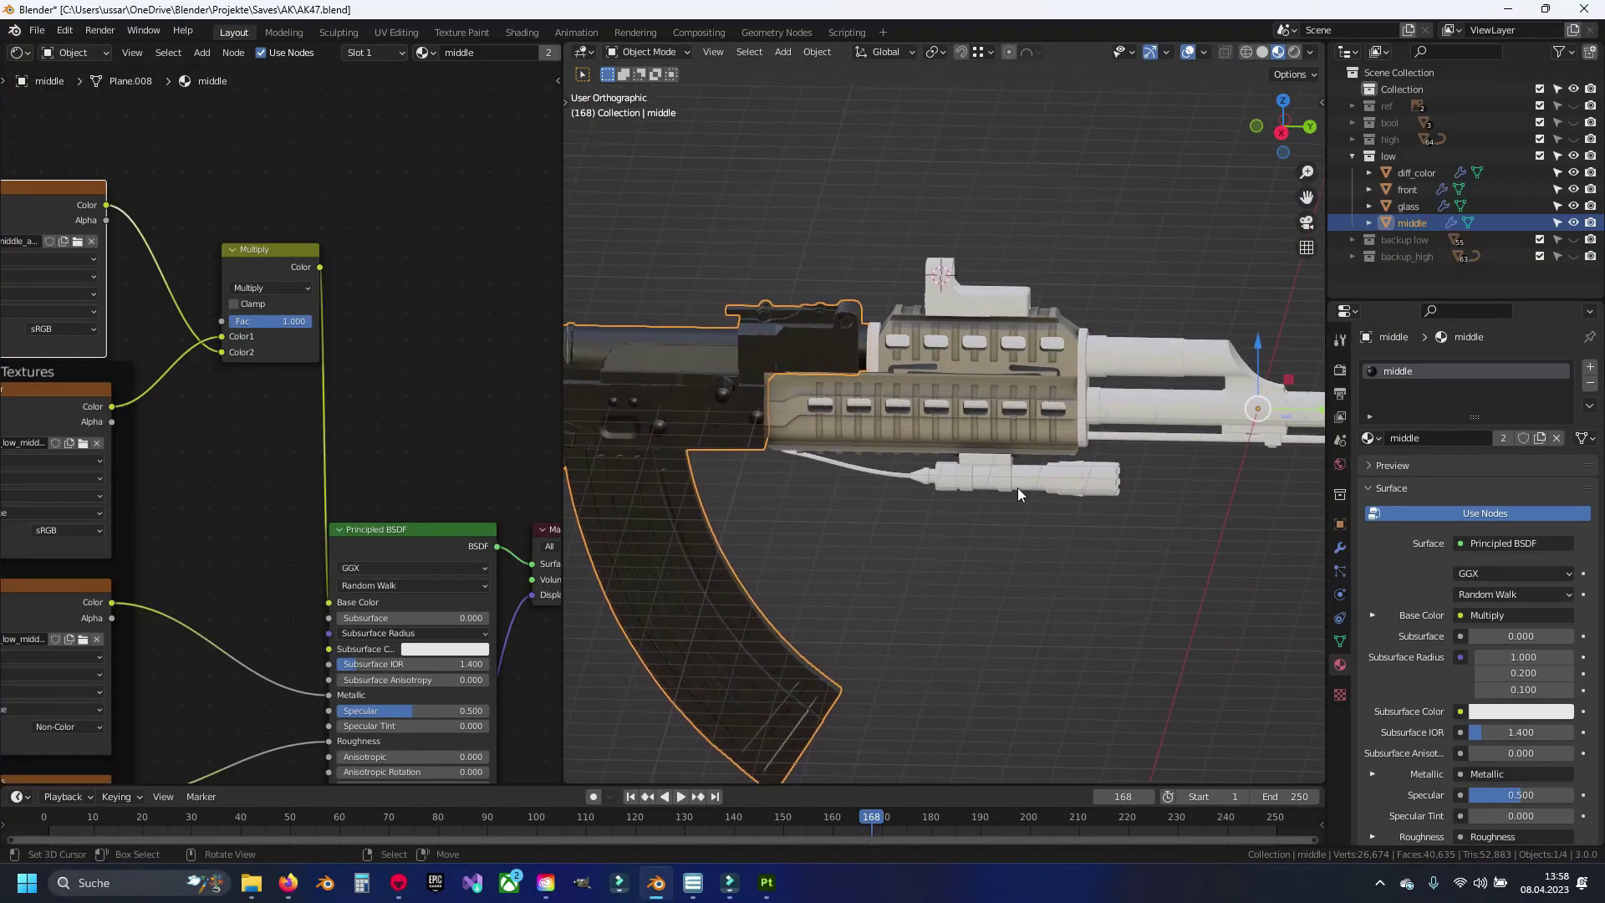
left_click(1018, 493)
scroll(369, 477, "down", 2)
left_click(435, 483)
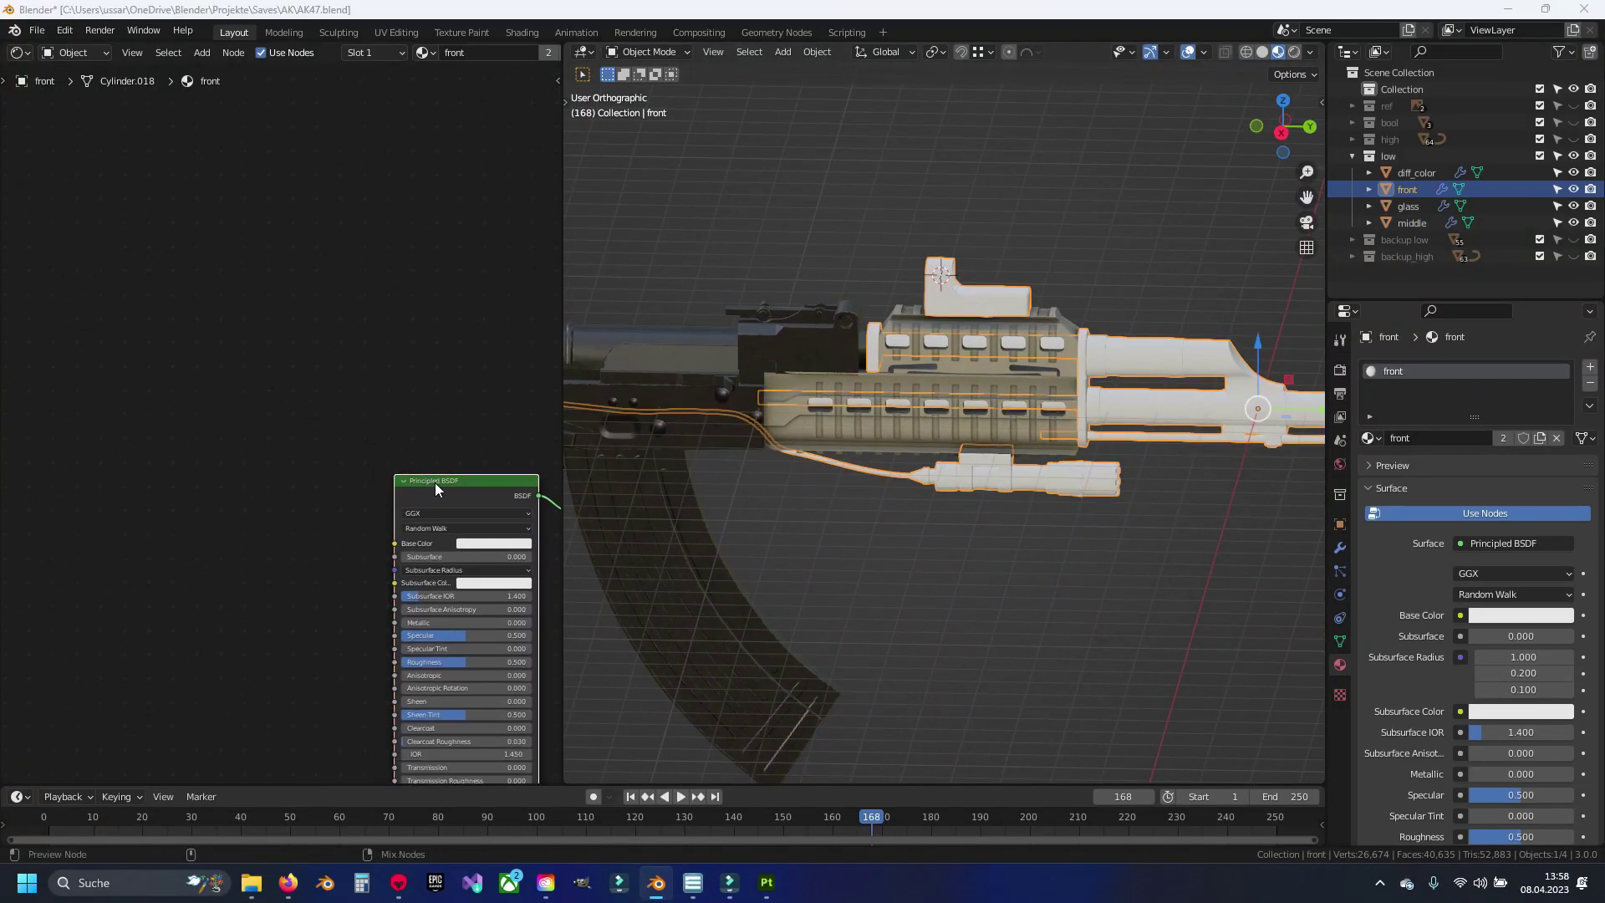
key("ctrl+shift+t")
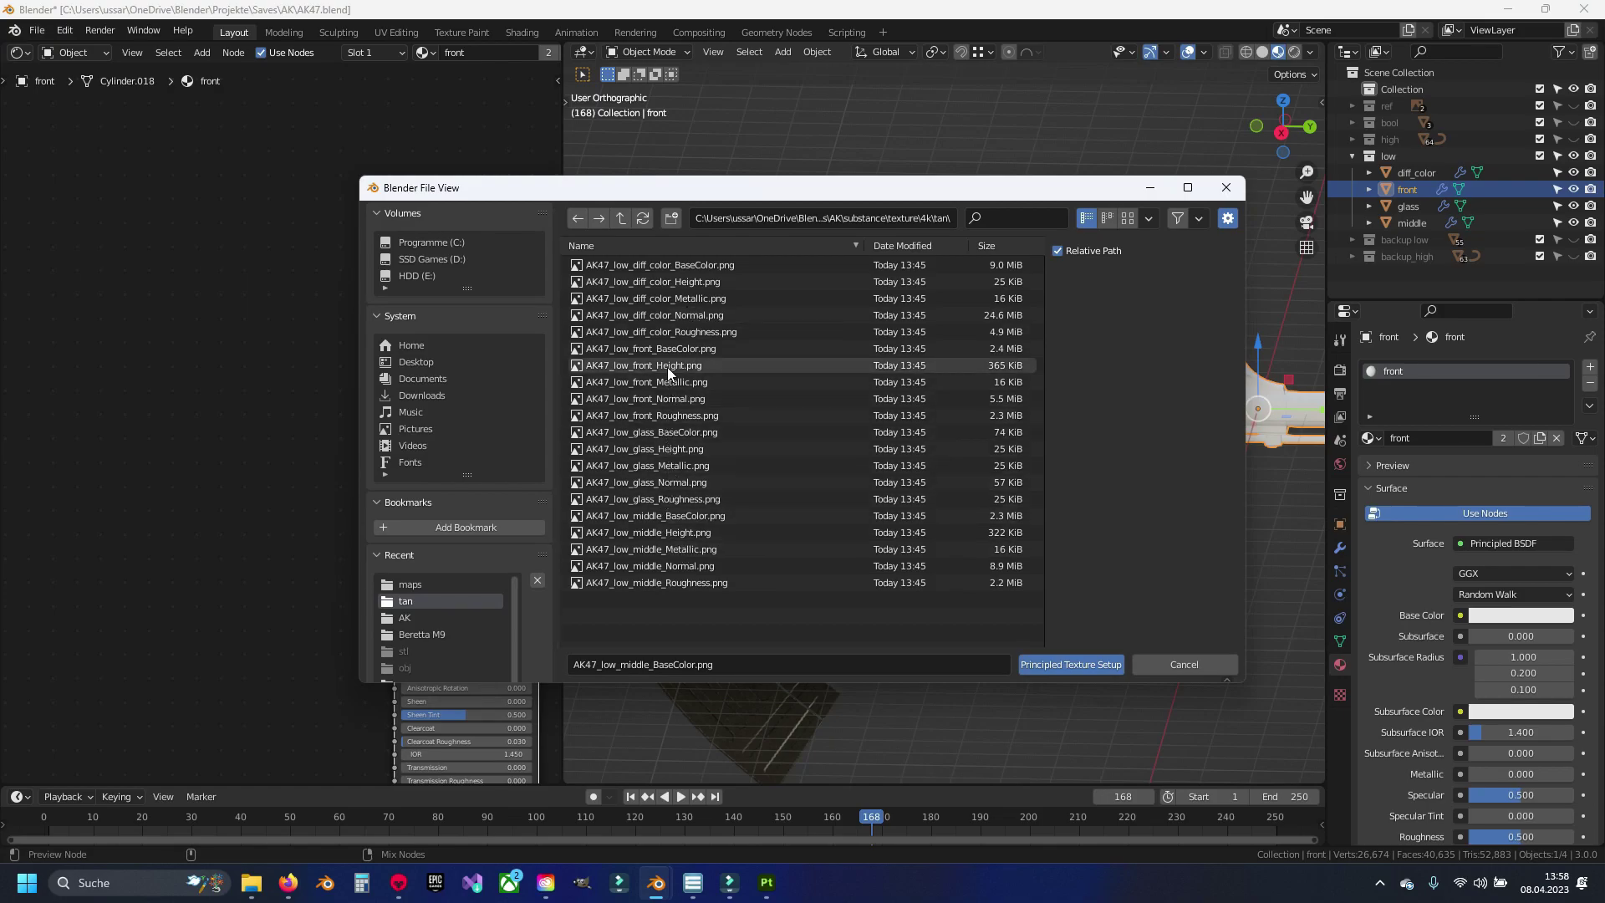
Step: Build the front material from the five AK47_low_front texture files
left_click(668, 347)
left_click(668, 415, "shift")
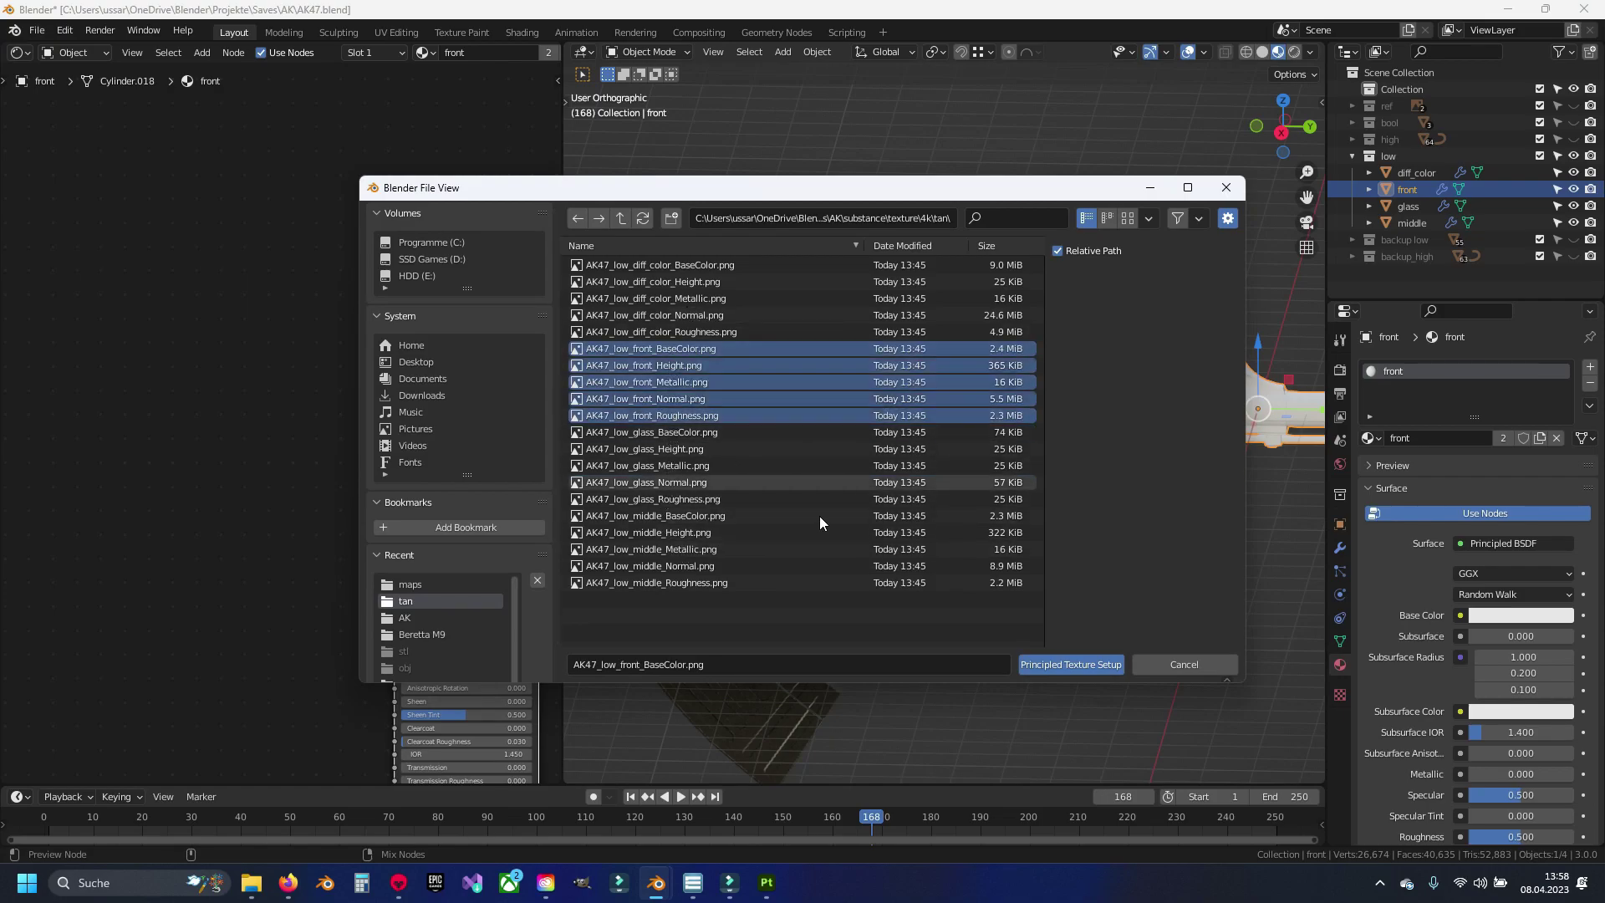
left_click(1069, 663)
Step: Swap the front material's Mapping nodes for the pasted base colour and Multiply nodes
scroll(192, 353, "down", 2)
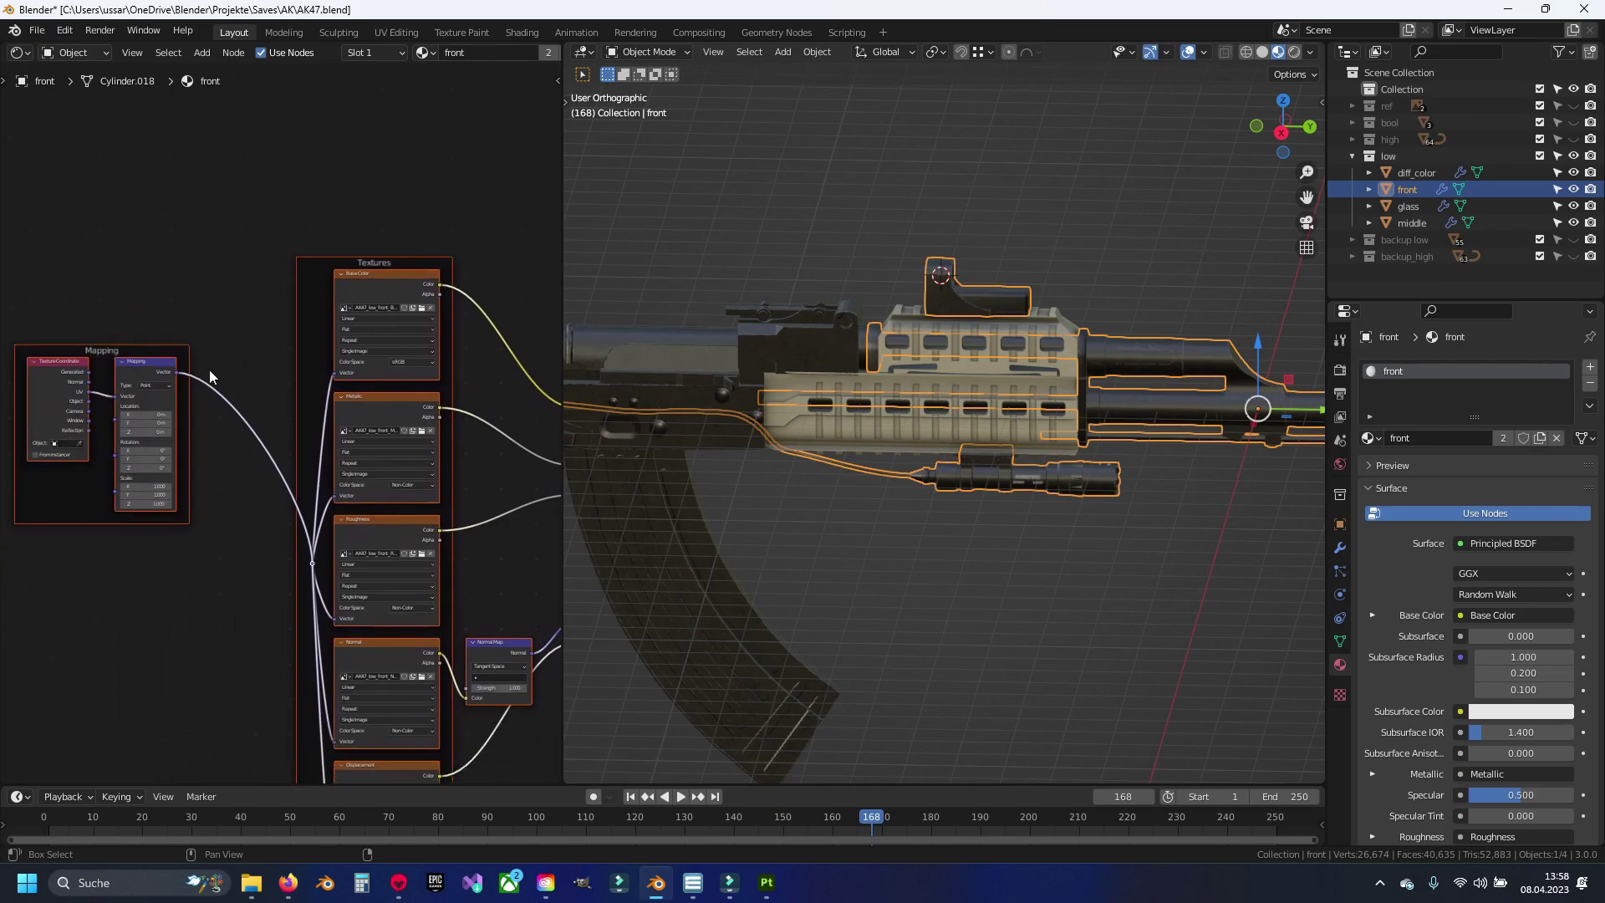
left_click_drag(2, 298, 318, 633)
key("Delete")
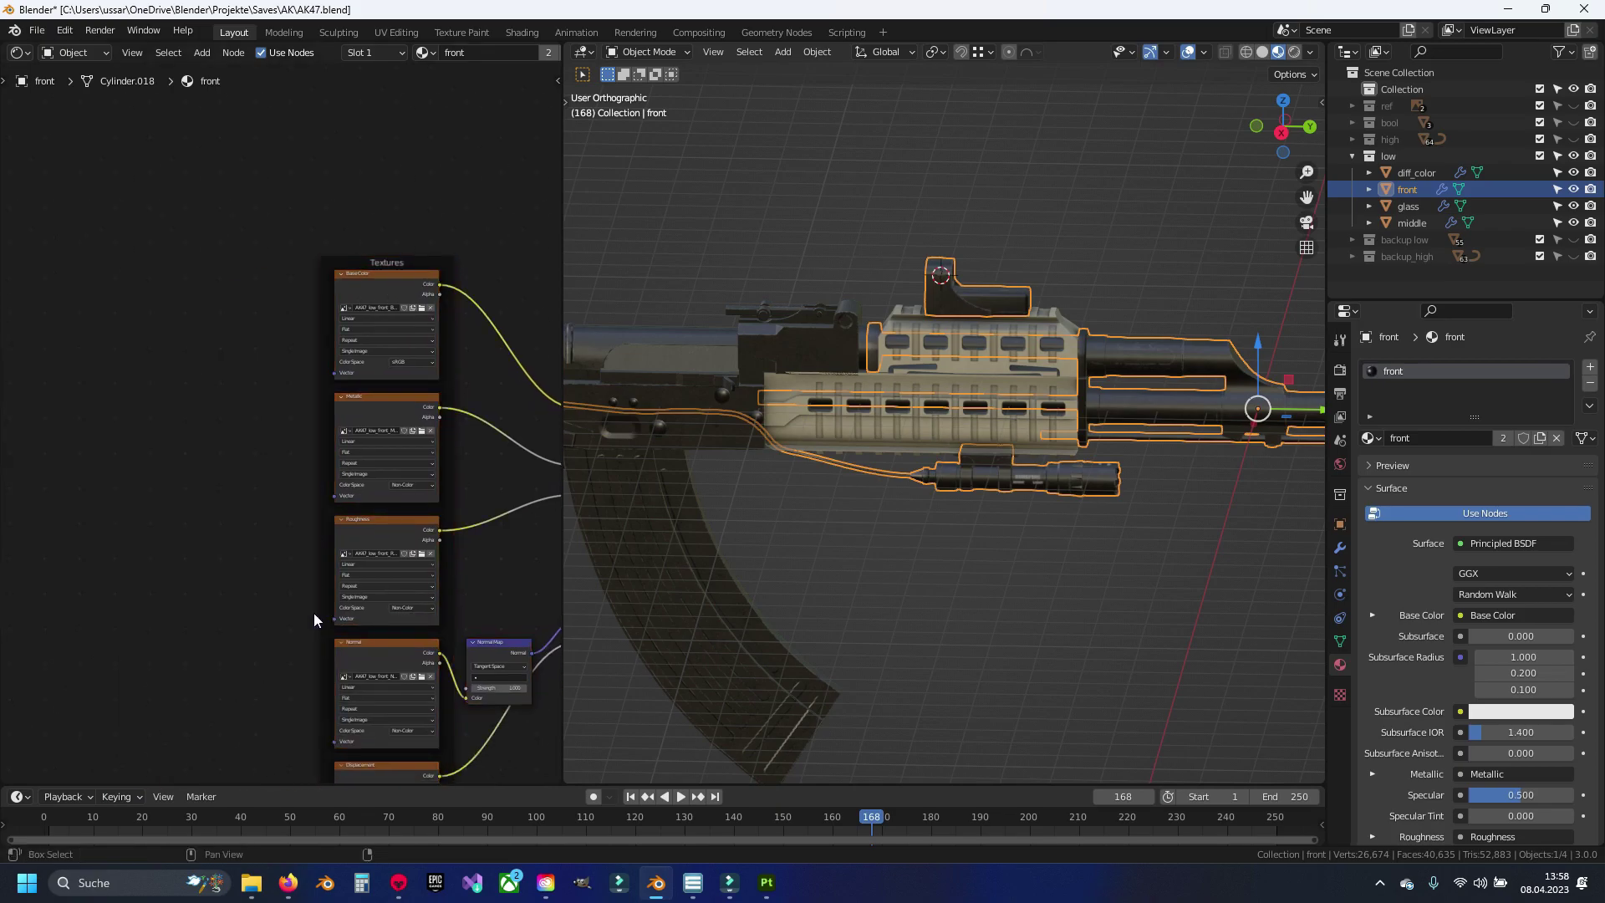
key("ctrl+v")
scroll(228, 365, "up", 2)
Step: Load AK47_front_ao.psd from the marmoset baked maps folder into the top texture node
middle_click_drag(228, 365, 170, 448)
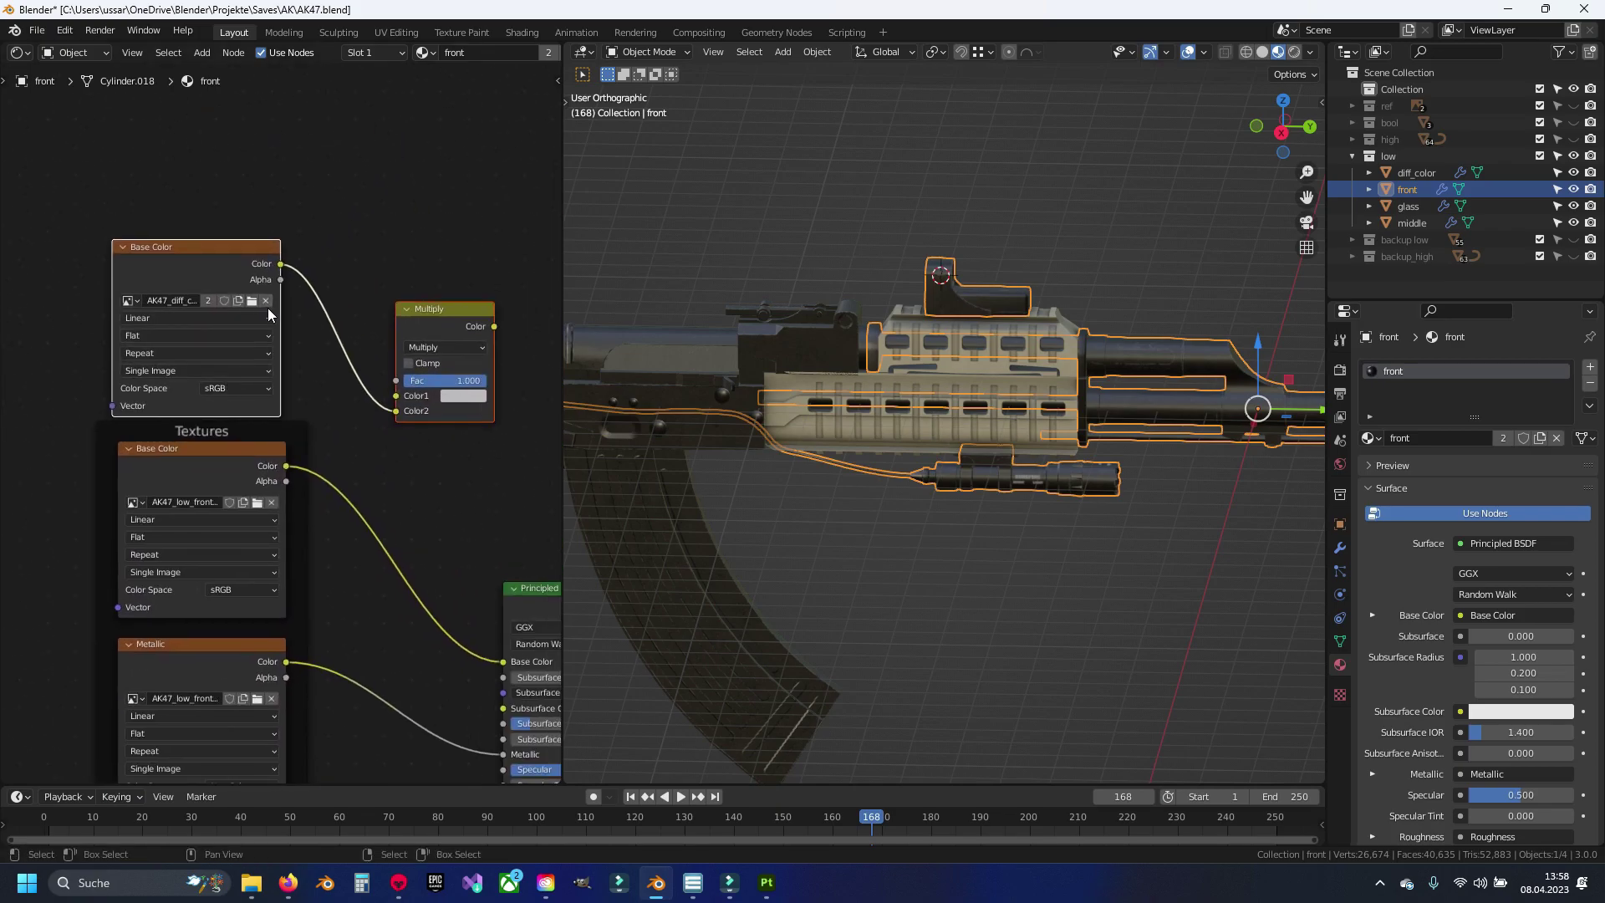
left_click(266, 307)
left_click(609, 262)
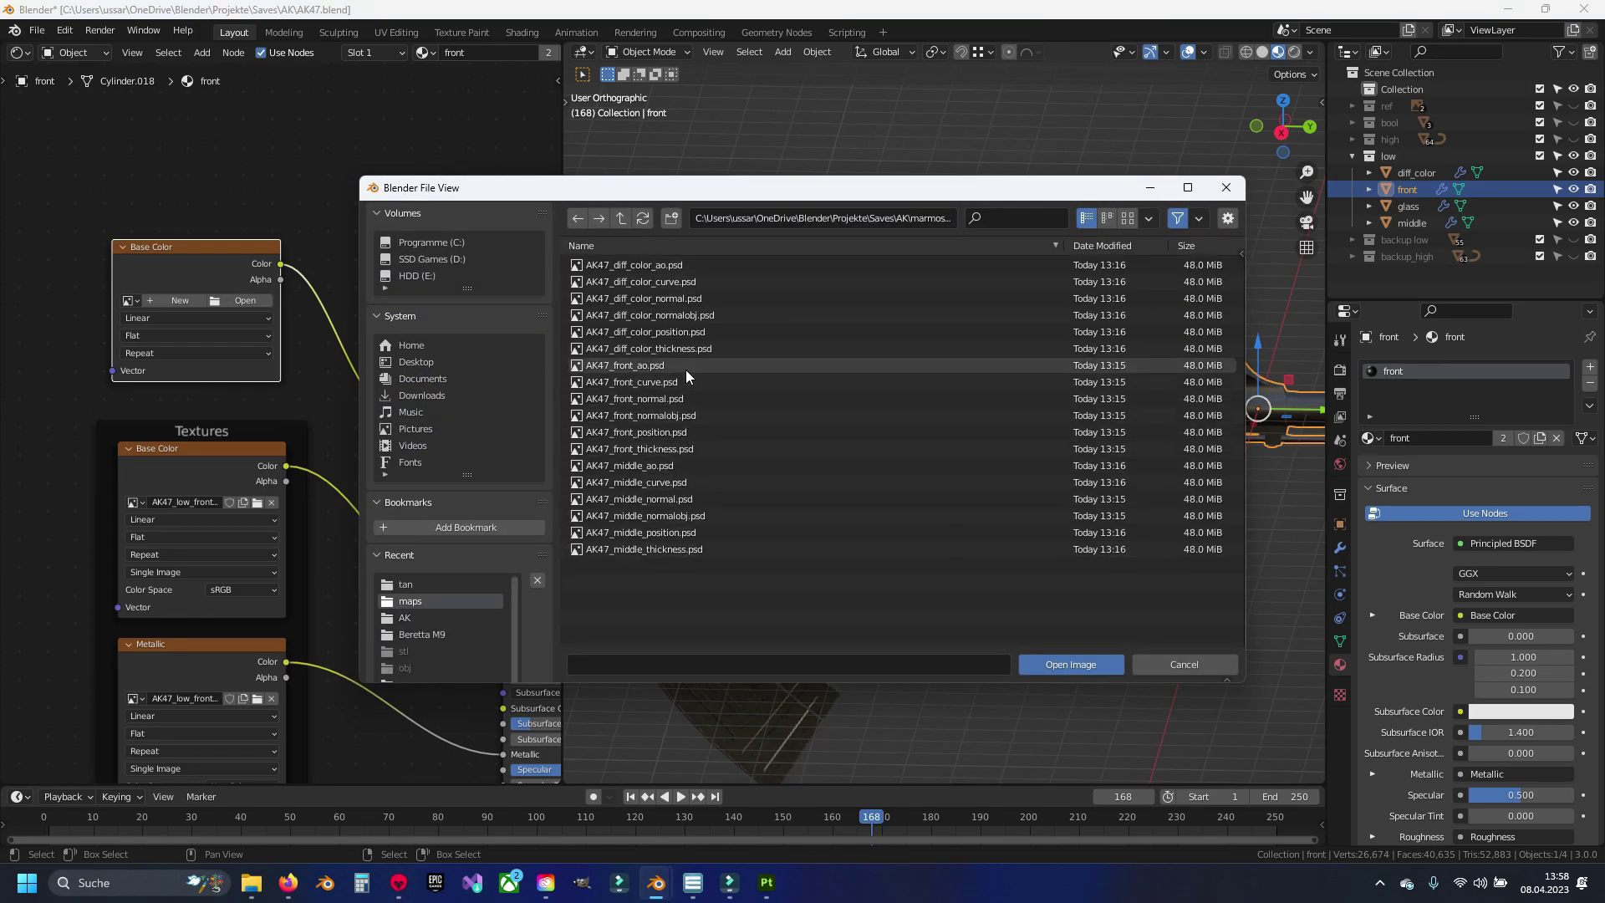
left_click(686, 366)
left_click(1078, 664)
middle_click_drag(393, 365, 330, 380)
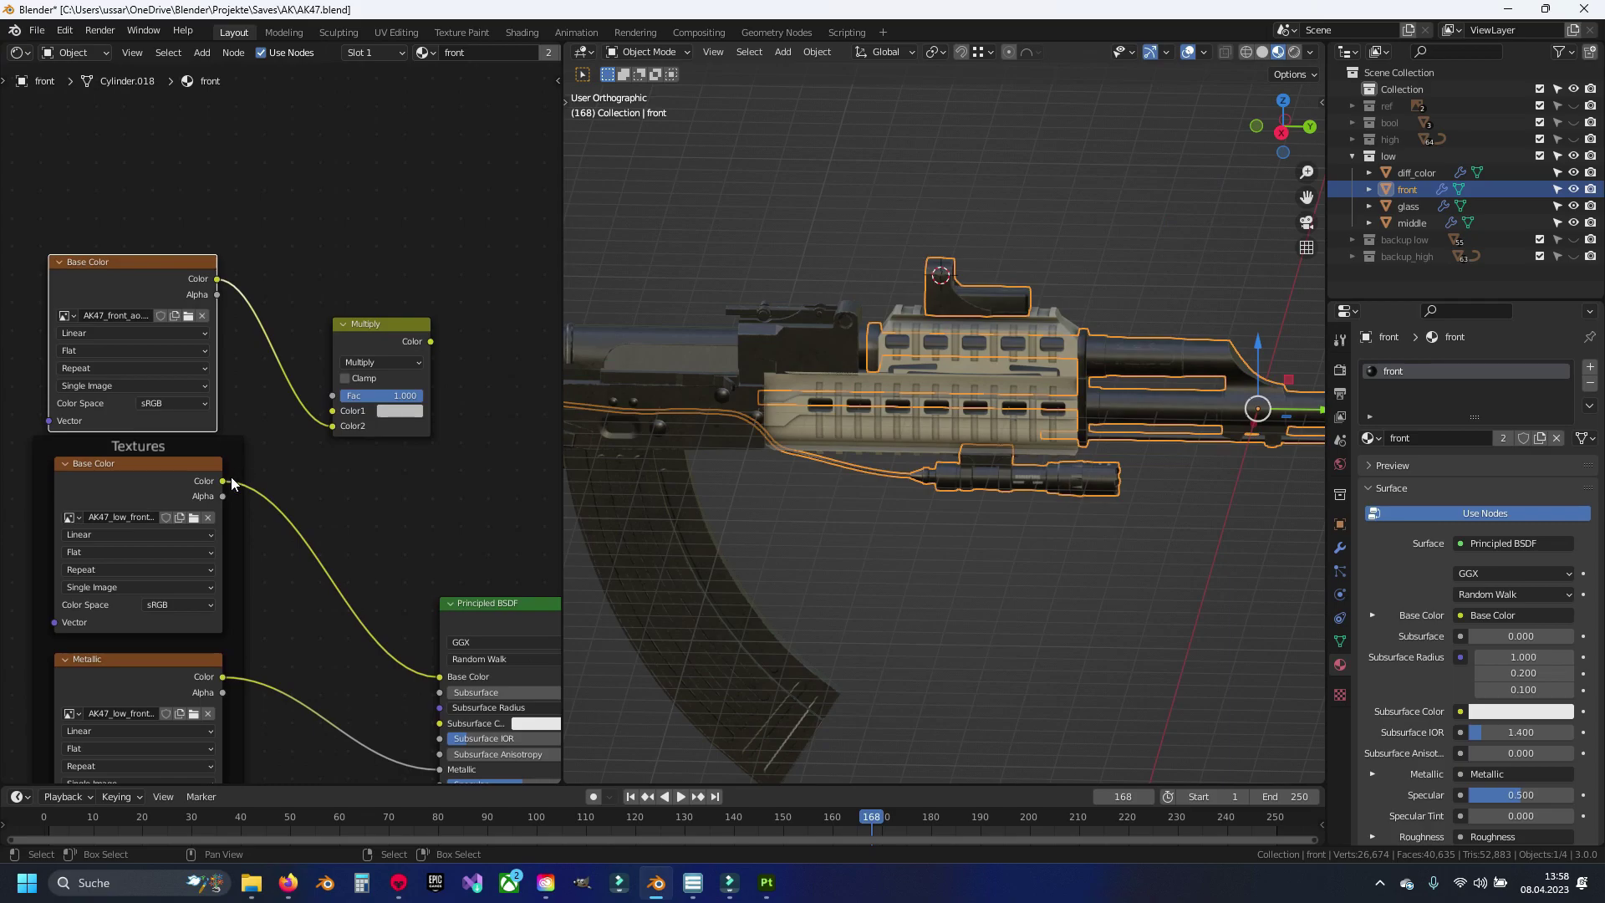
Step: Wire the front colour texture through Multiply into the Principled BSDF's Base Color
left_click_drag(231, 478, 300, 432)
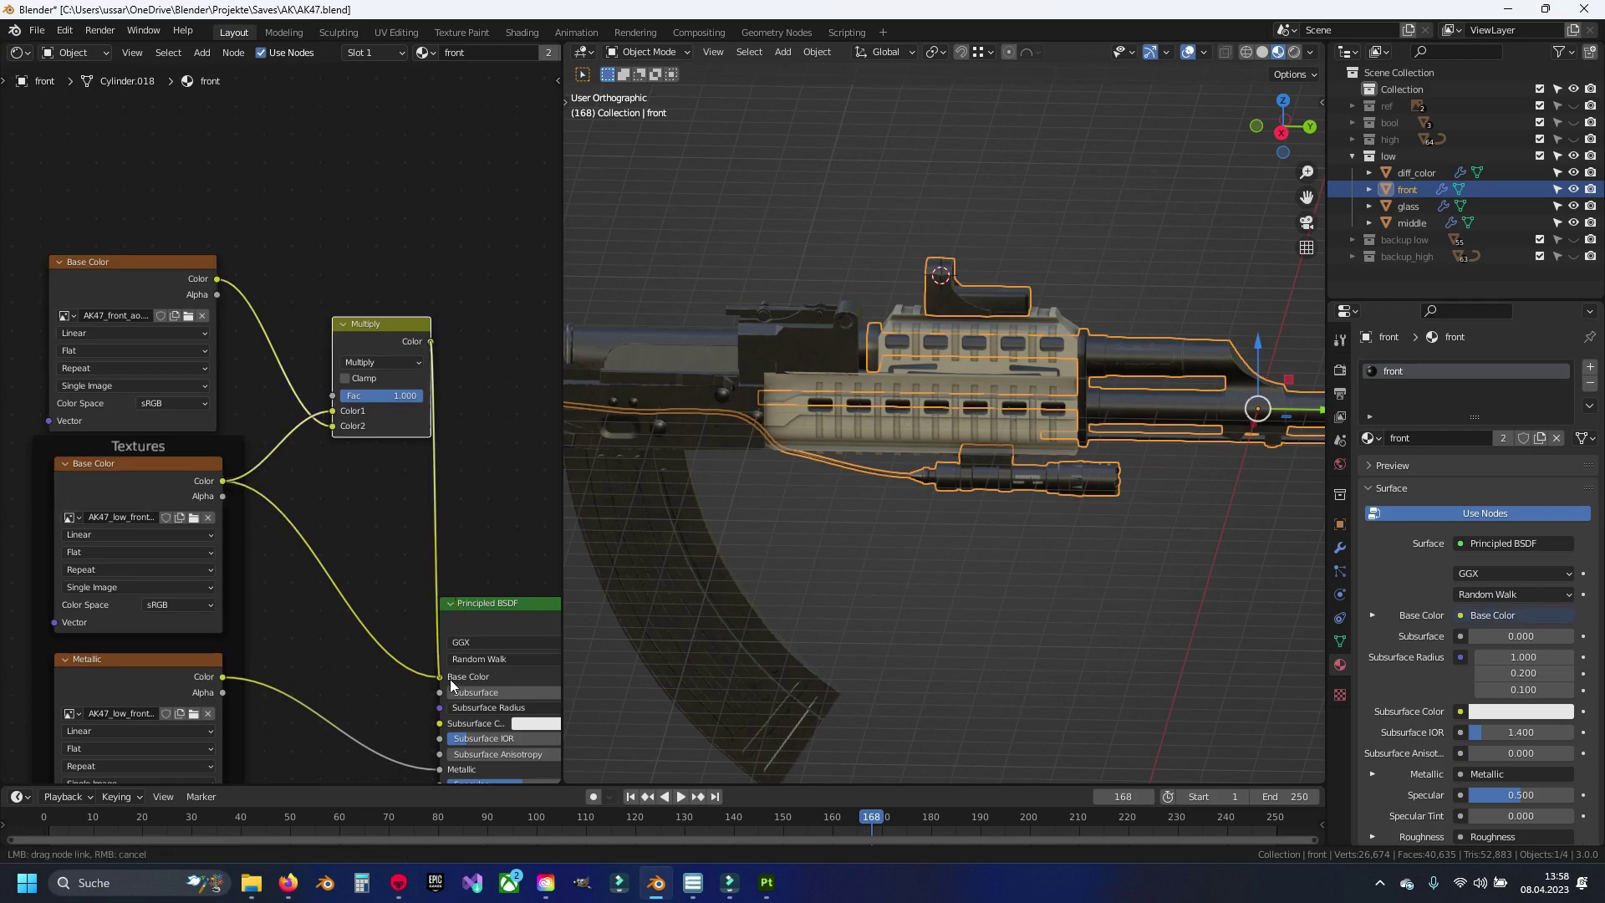
left_click_drag(452, 685, 450, 703)
mouse_move(413, 671)
middle_mouse_down()
mouse_move(380, 564)
mouse_move(346, 523)
middle_mouse_up()
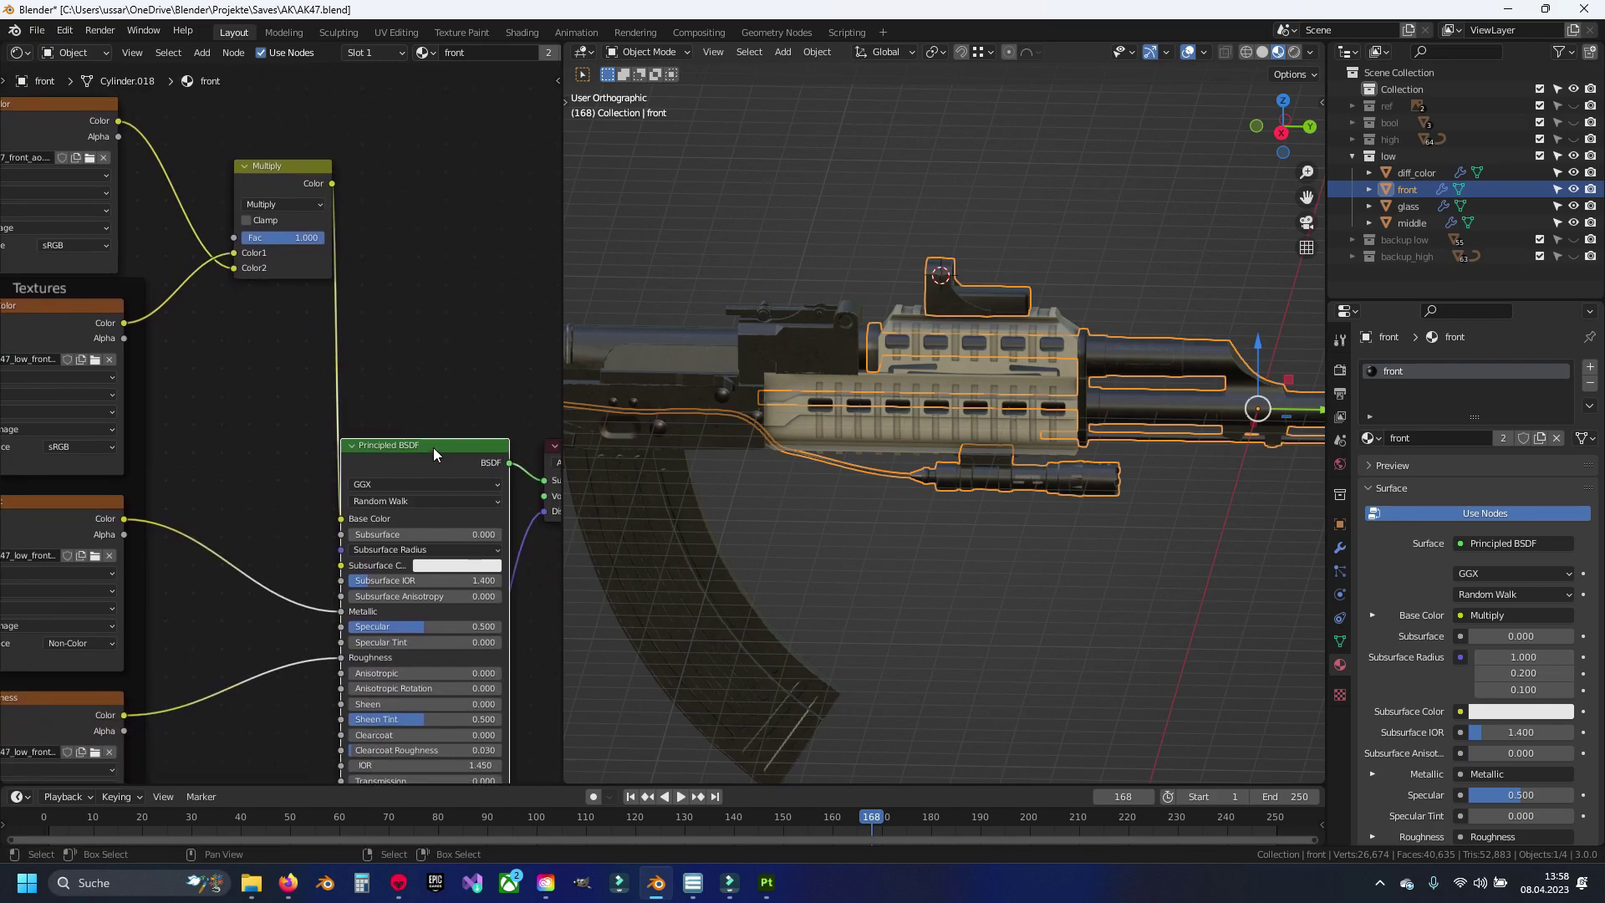
left_click_drag(436, 451, 448, 449)
scroll(1004, 411, "up", 4)
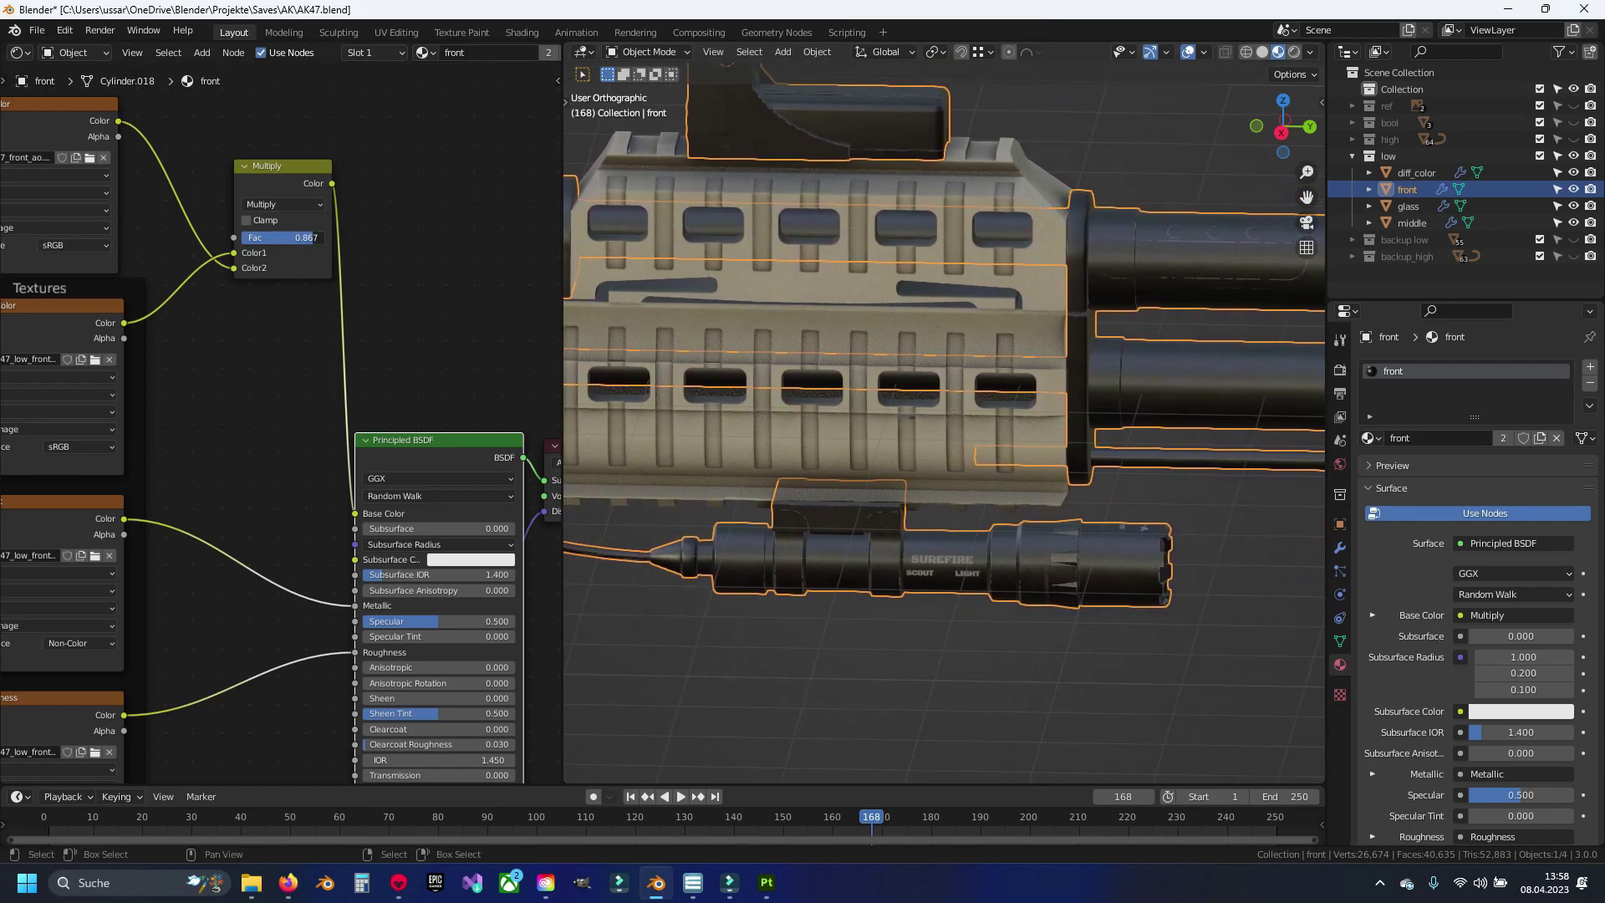
scroll(860, 399, "down", 6)
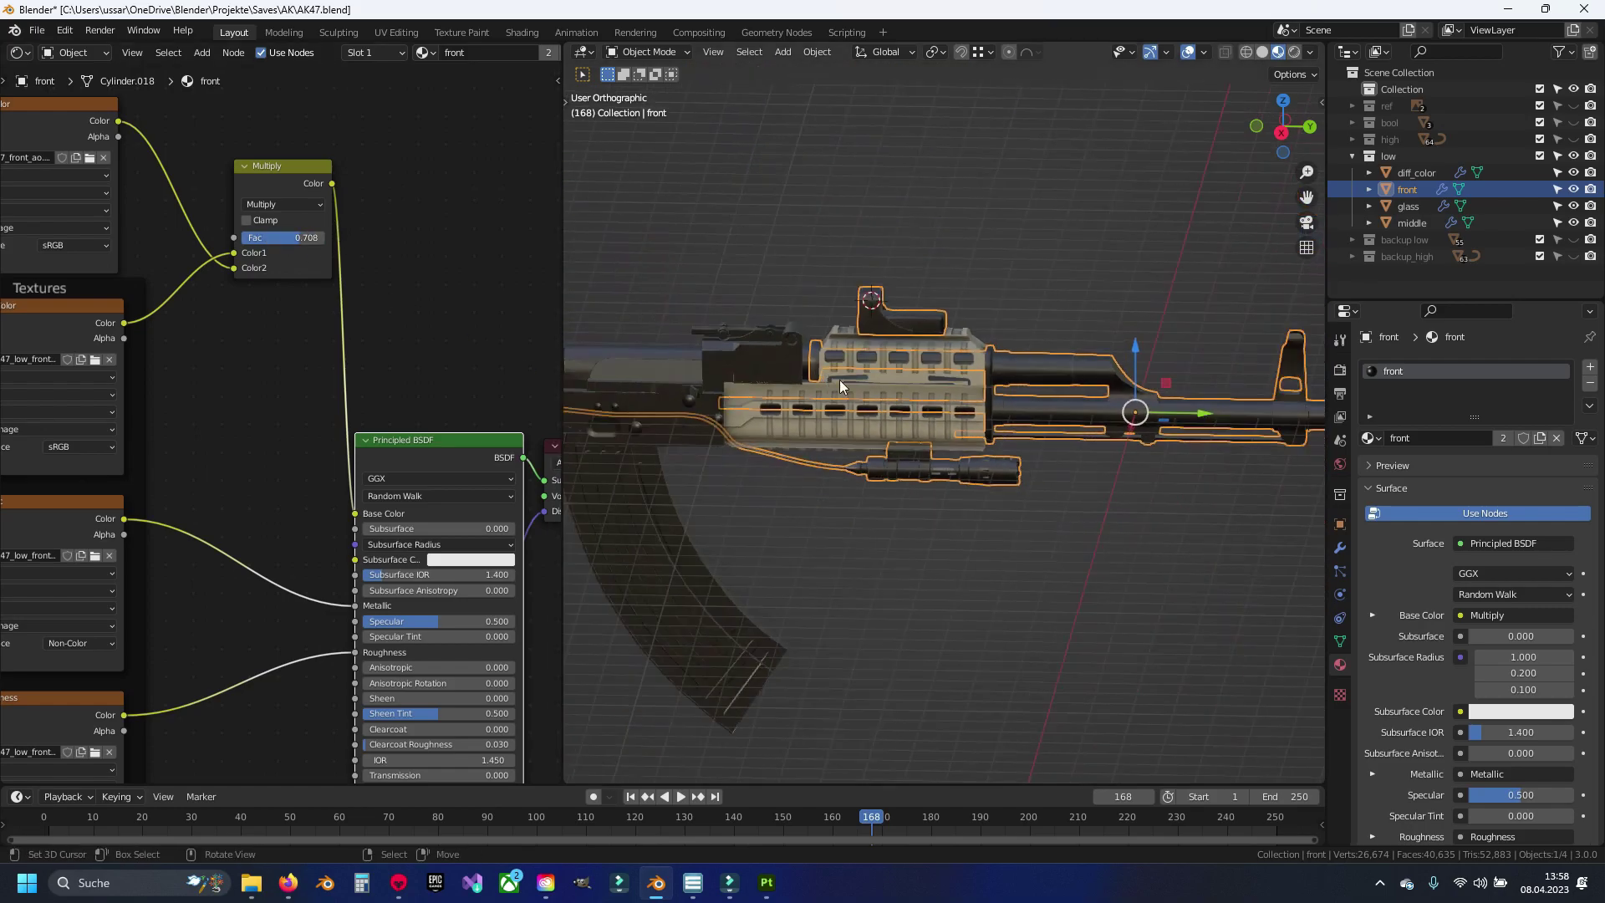
Step: Select the handguard and orbit the view toward the red-dot sight
left_click(779, 431)
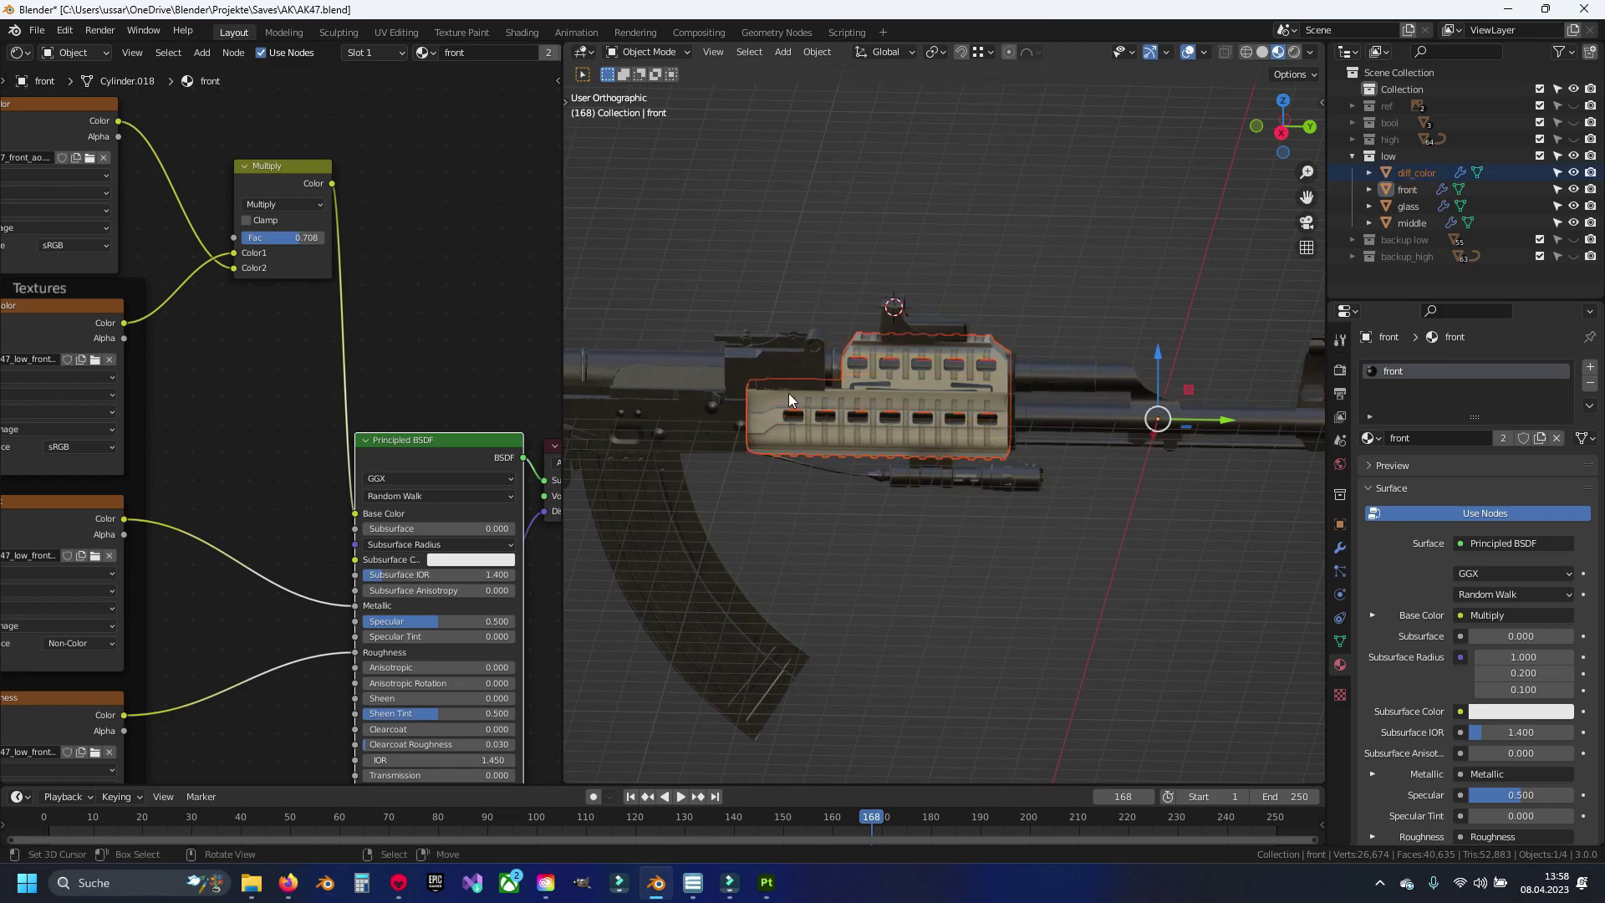
middle_click_drag(789, 393, 921, 371)
scroll(866, 415, "up", 3)
scroll(884, 378, "up", 3)
Step: Select the sight glass and build its material from the five glass texture files
left_click(859, 319)
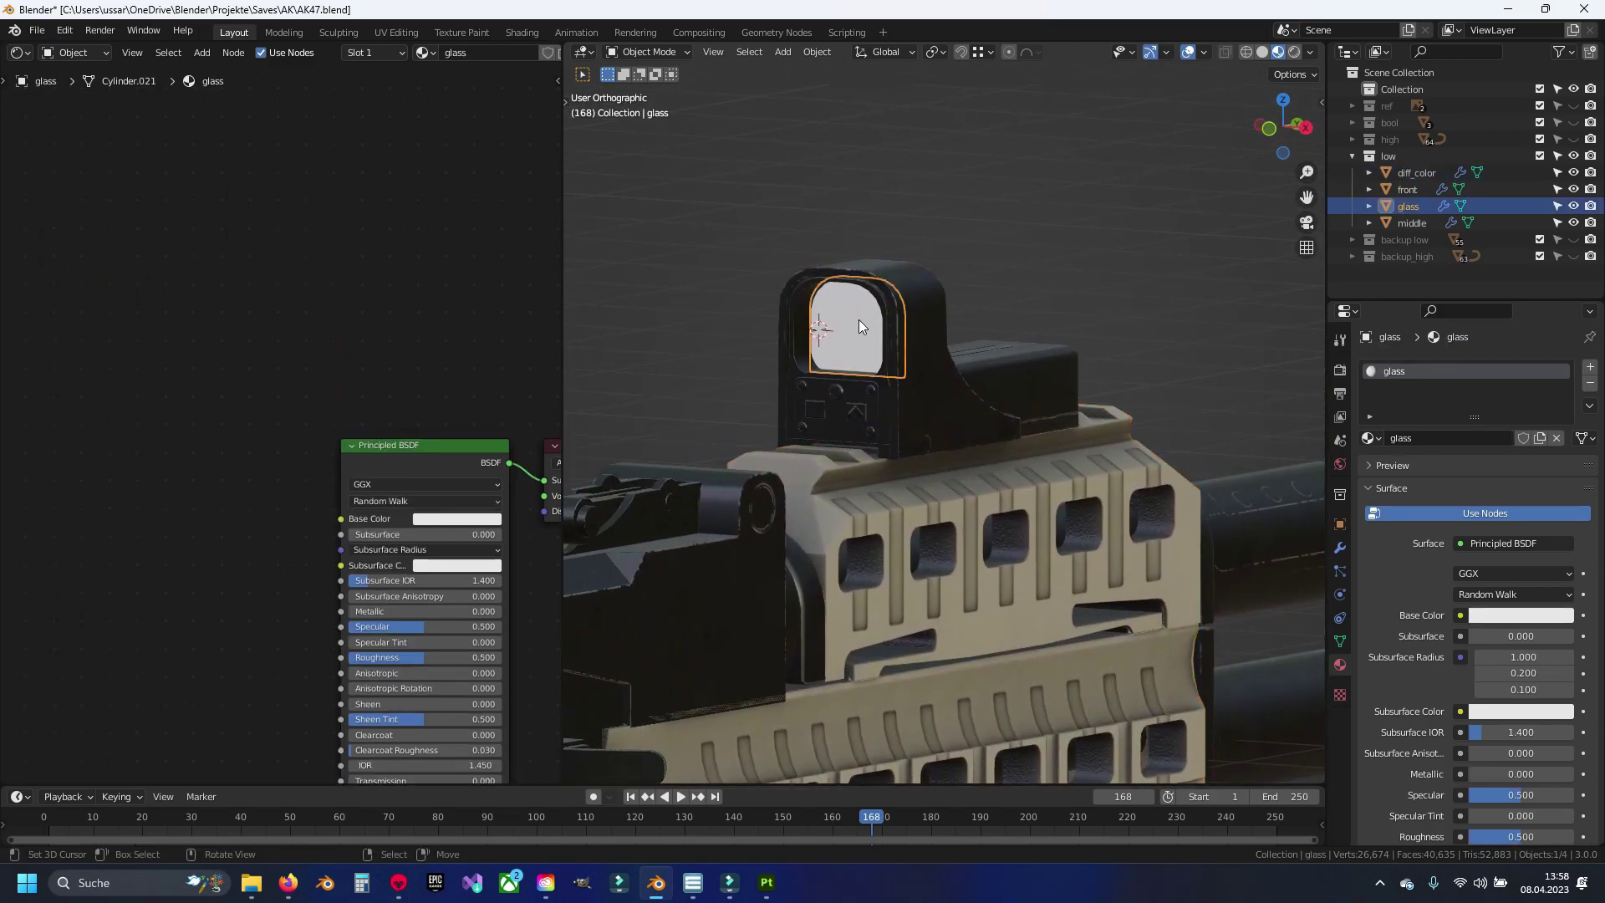
scroll(860, 320, "down", 5)
middle_click_drag(330, 479, 378, 385)
key("ctrl+shift+t")
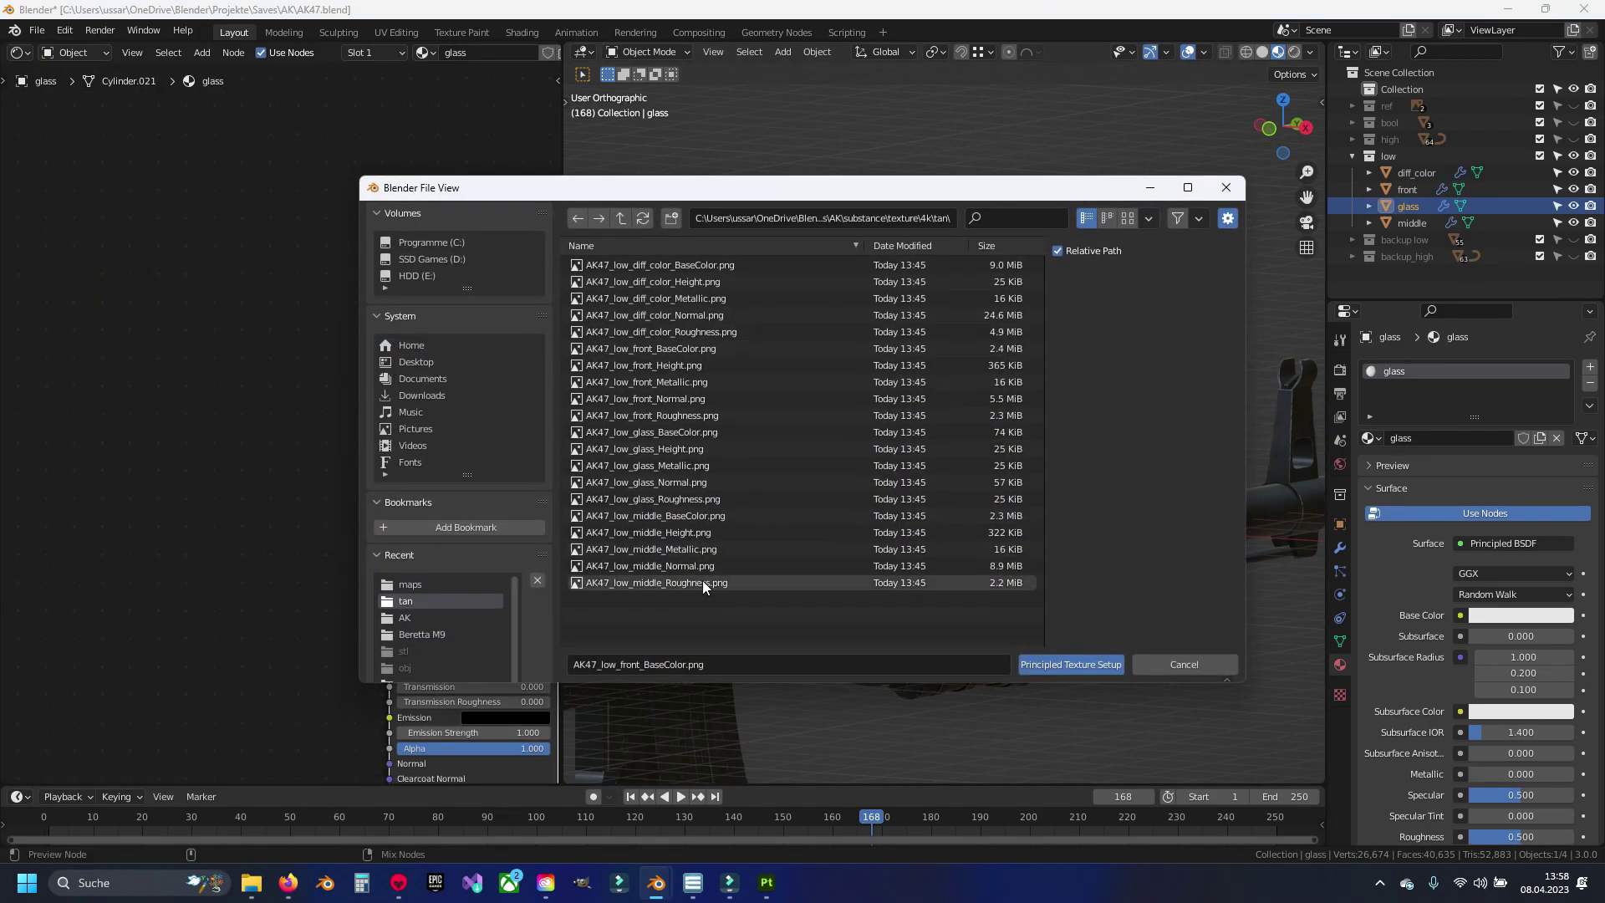
left_click(683, 495)
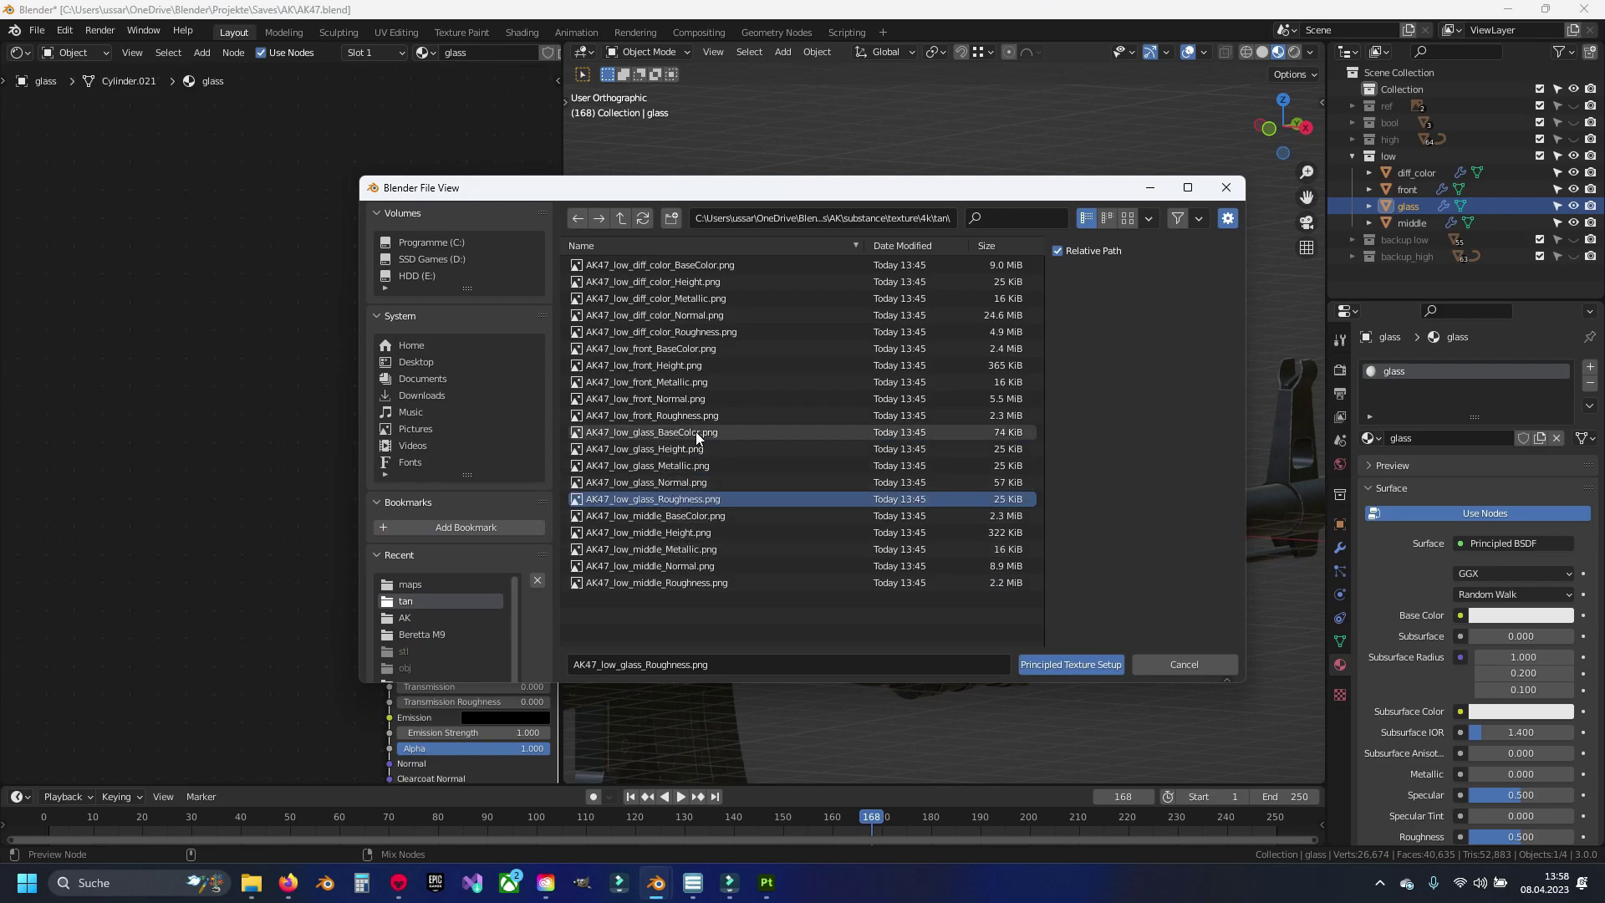
left_click(696, 432, "shift")
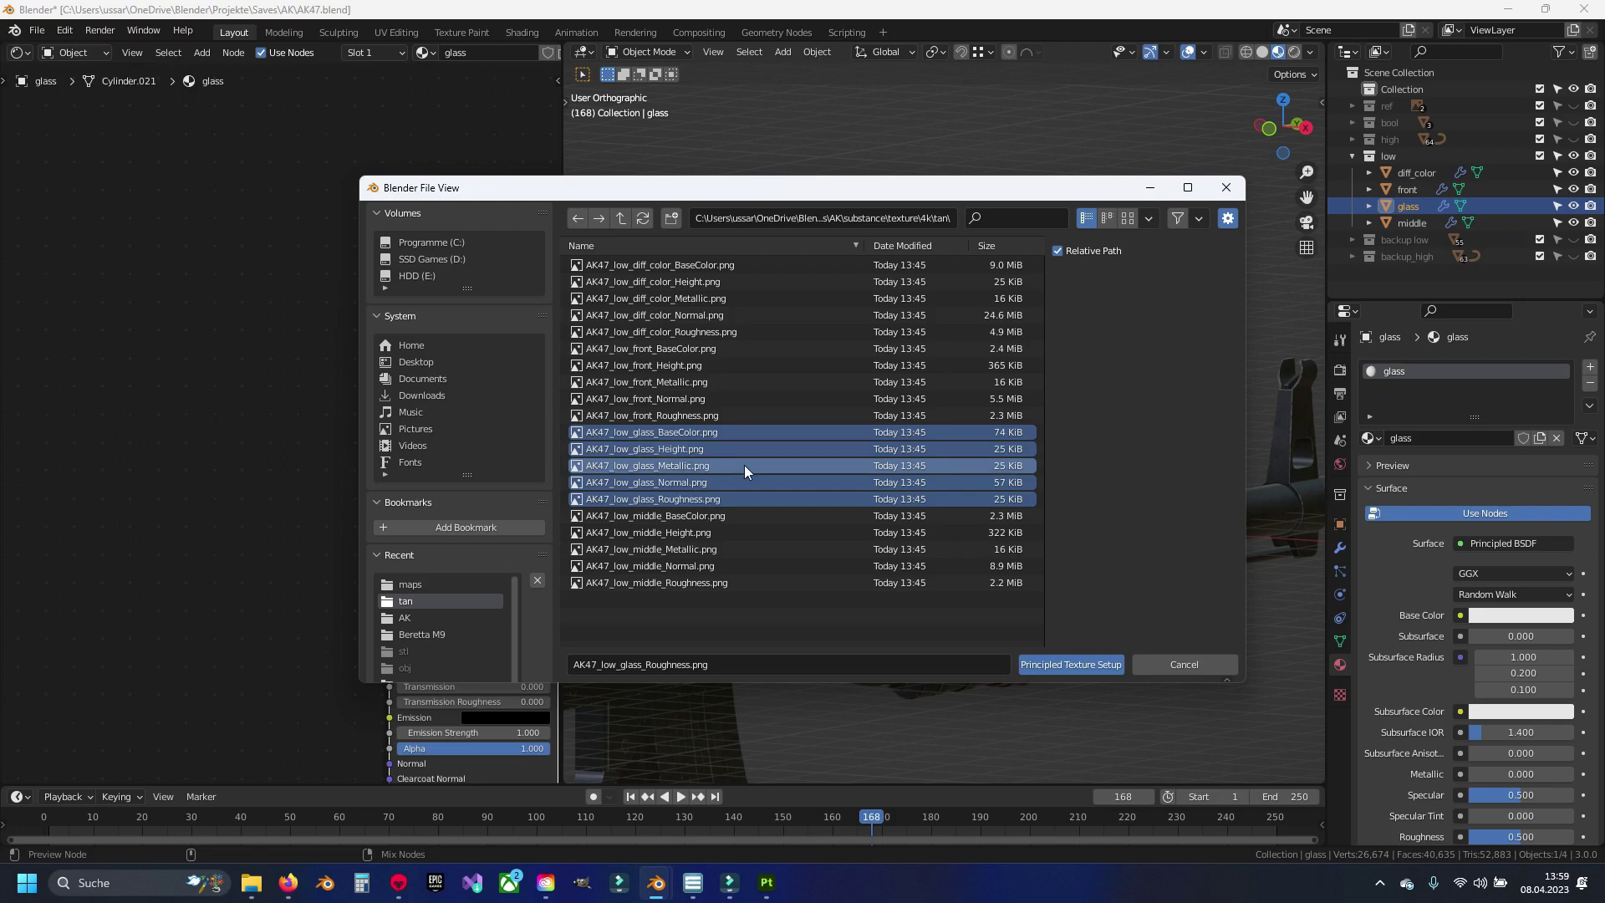
left_click(1052, 666)
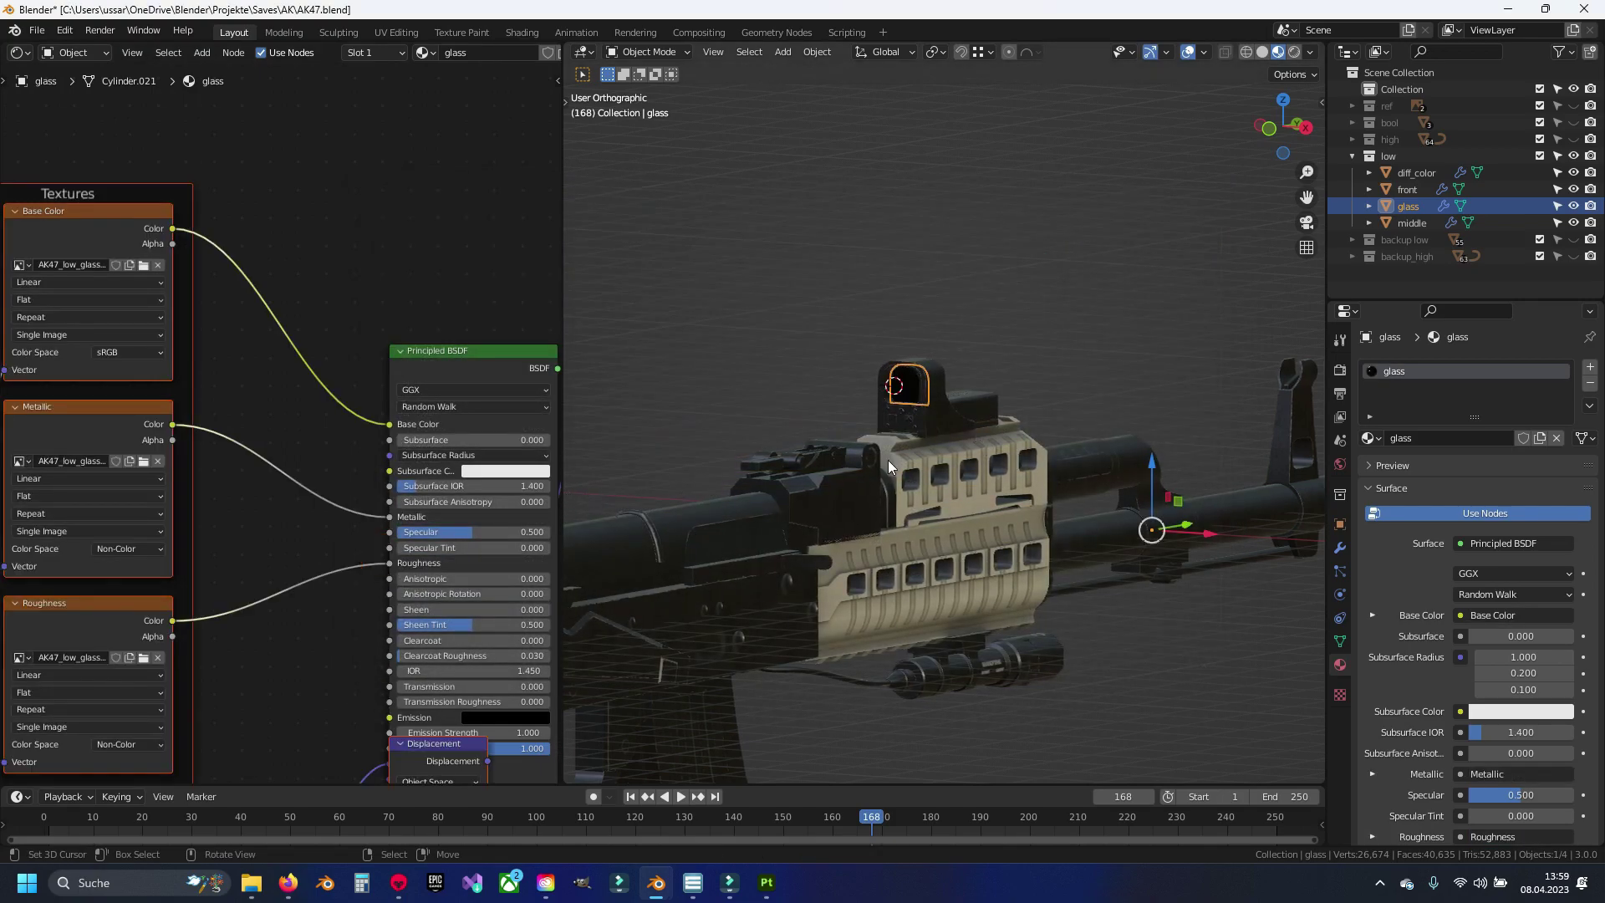
Step: Delete the glass material's Mapping frame and paste in the base colour and Multiply nodes
scroll(247, 373, "down", 2)
scroll(243, 367, "left", 5, "ctrl")
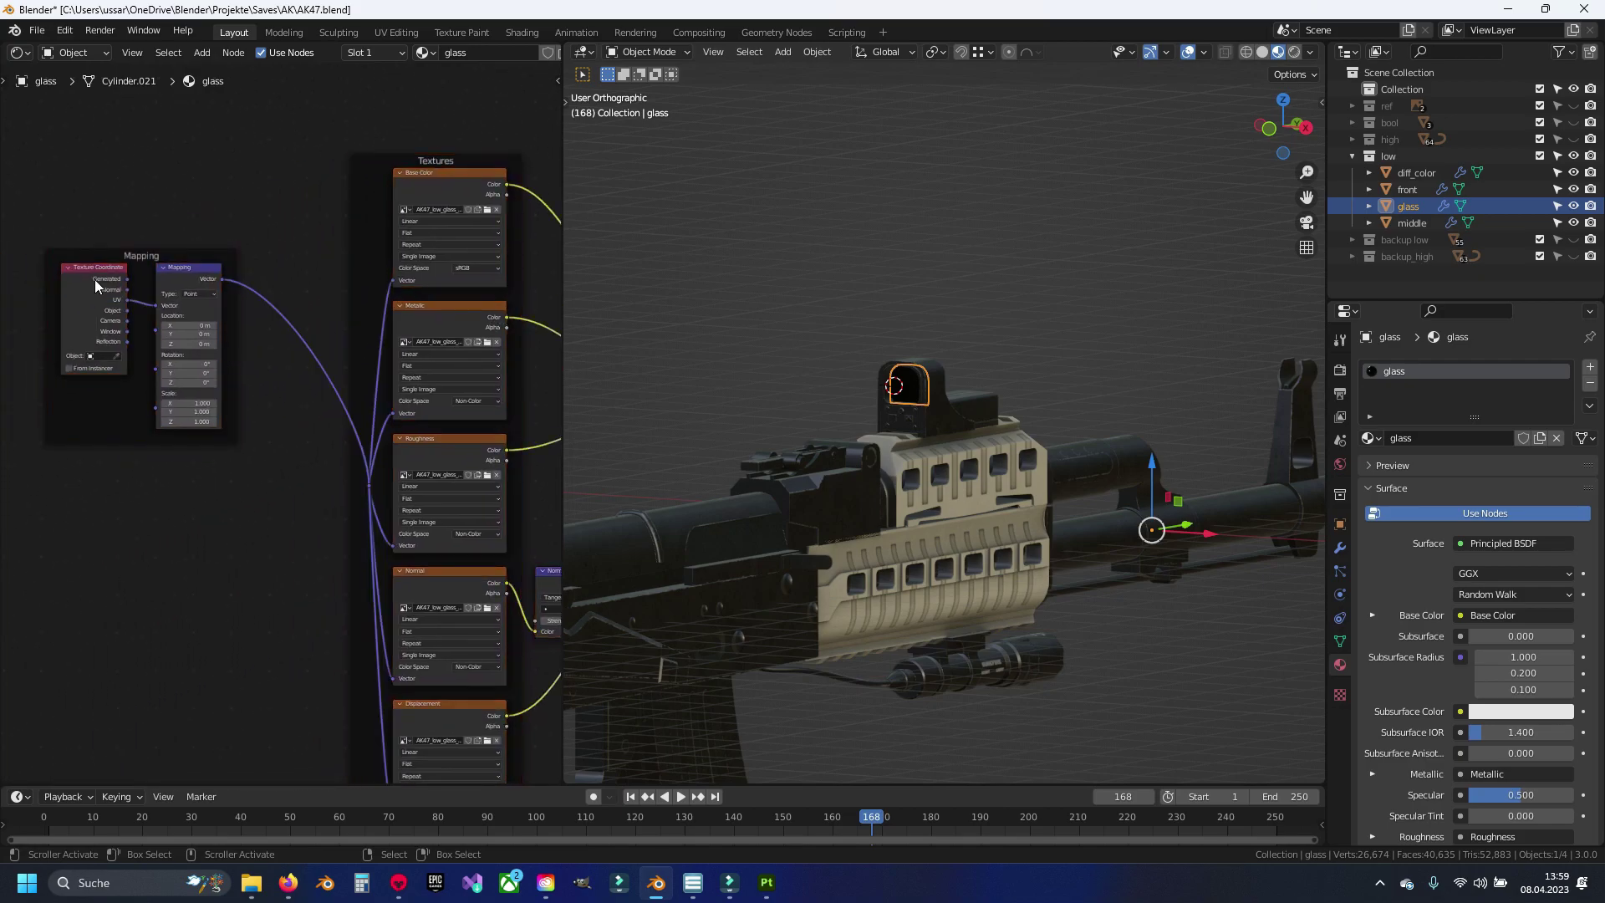
left_click_drag(10, 203, 369, 550)
key("x")
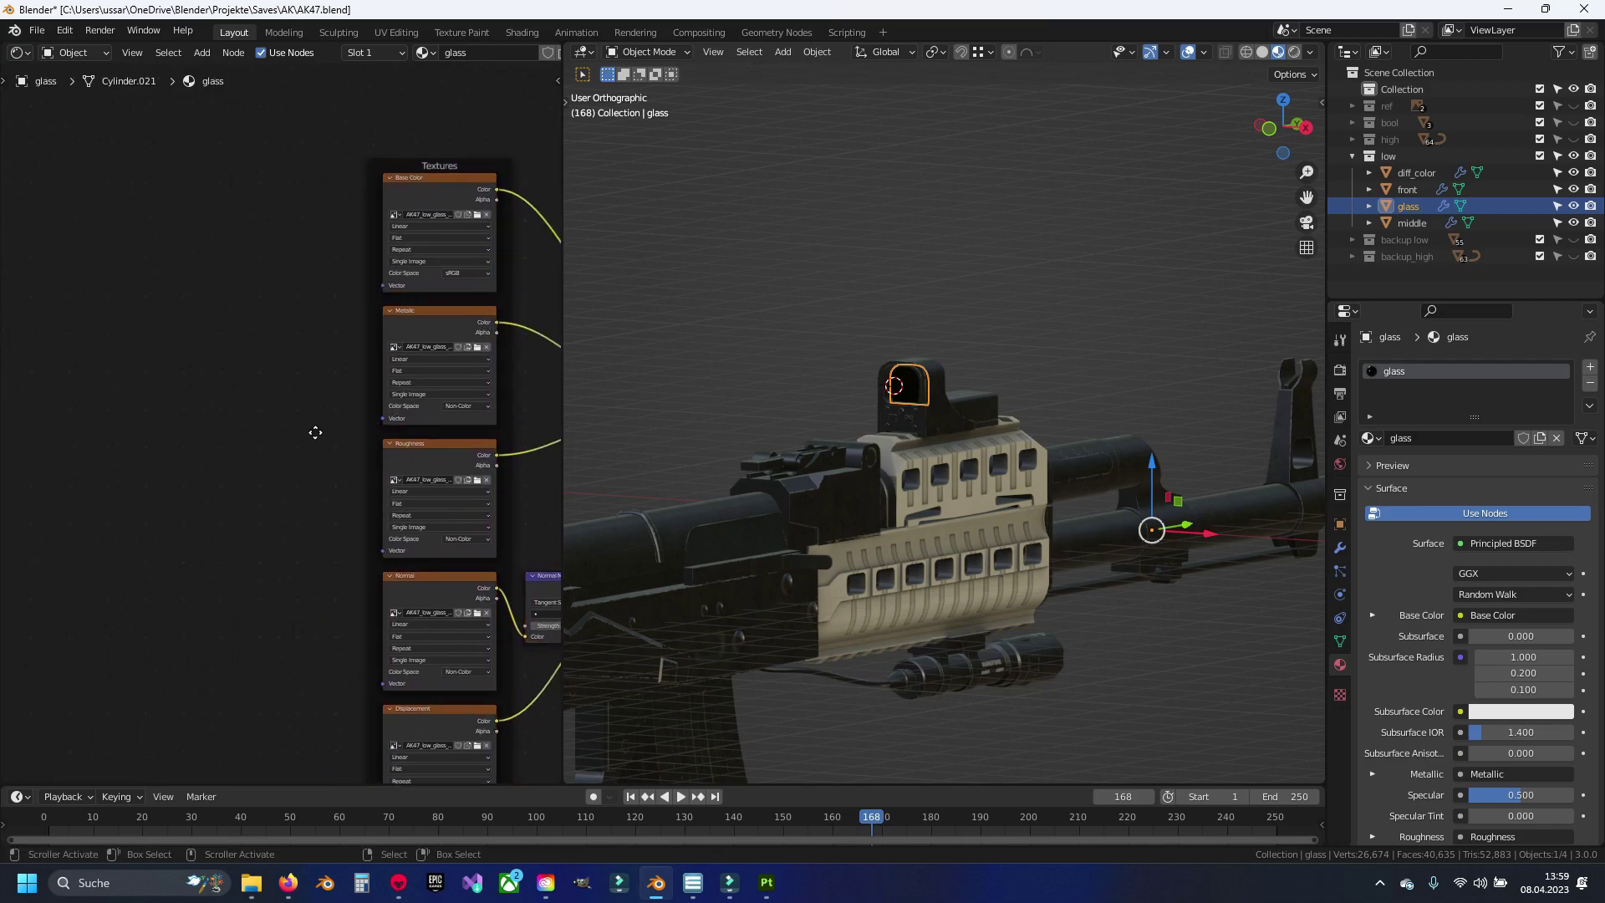
middle_click_drag(315, 432, 184, 565)
key("ctrl+v")
middle_click_drag(322, 290, 273, 416)
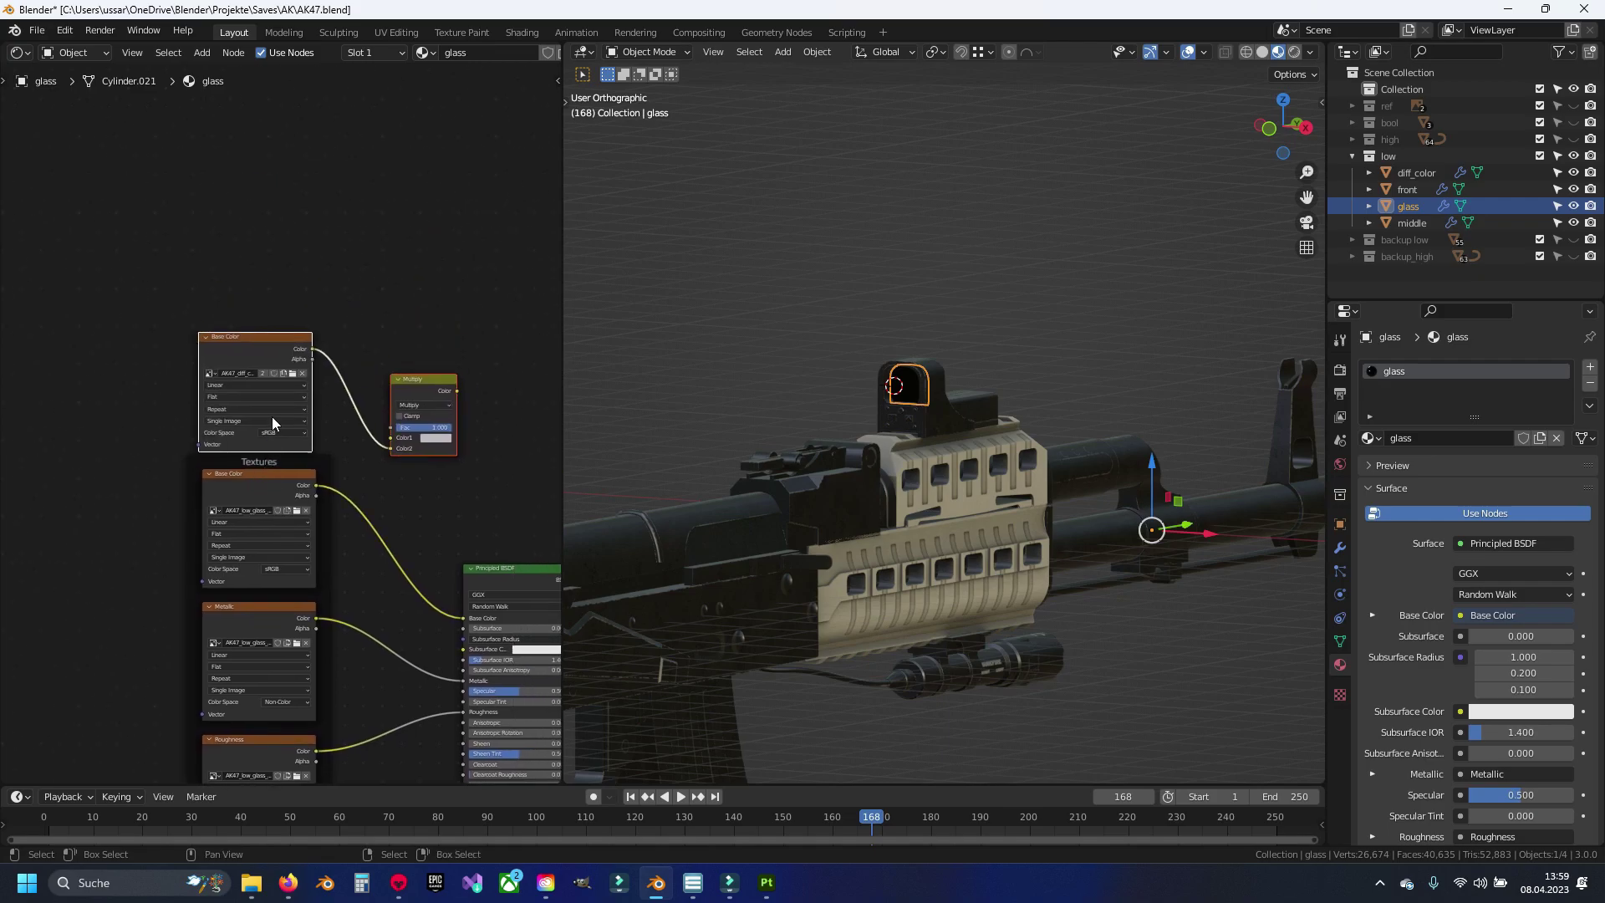
scroll(316, 344, "up", 2)
Step: Cancel the image browser, delete the extra Image Texture and Multiply nodes, and zoom to the glass
double_click(623, 270)
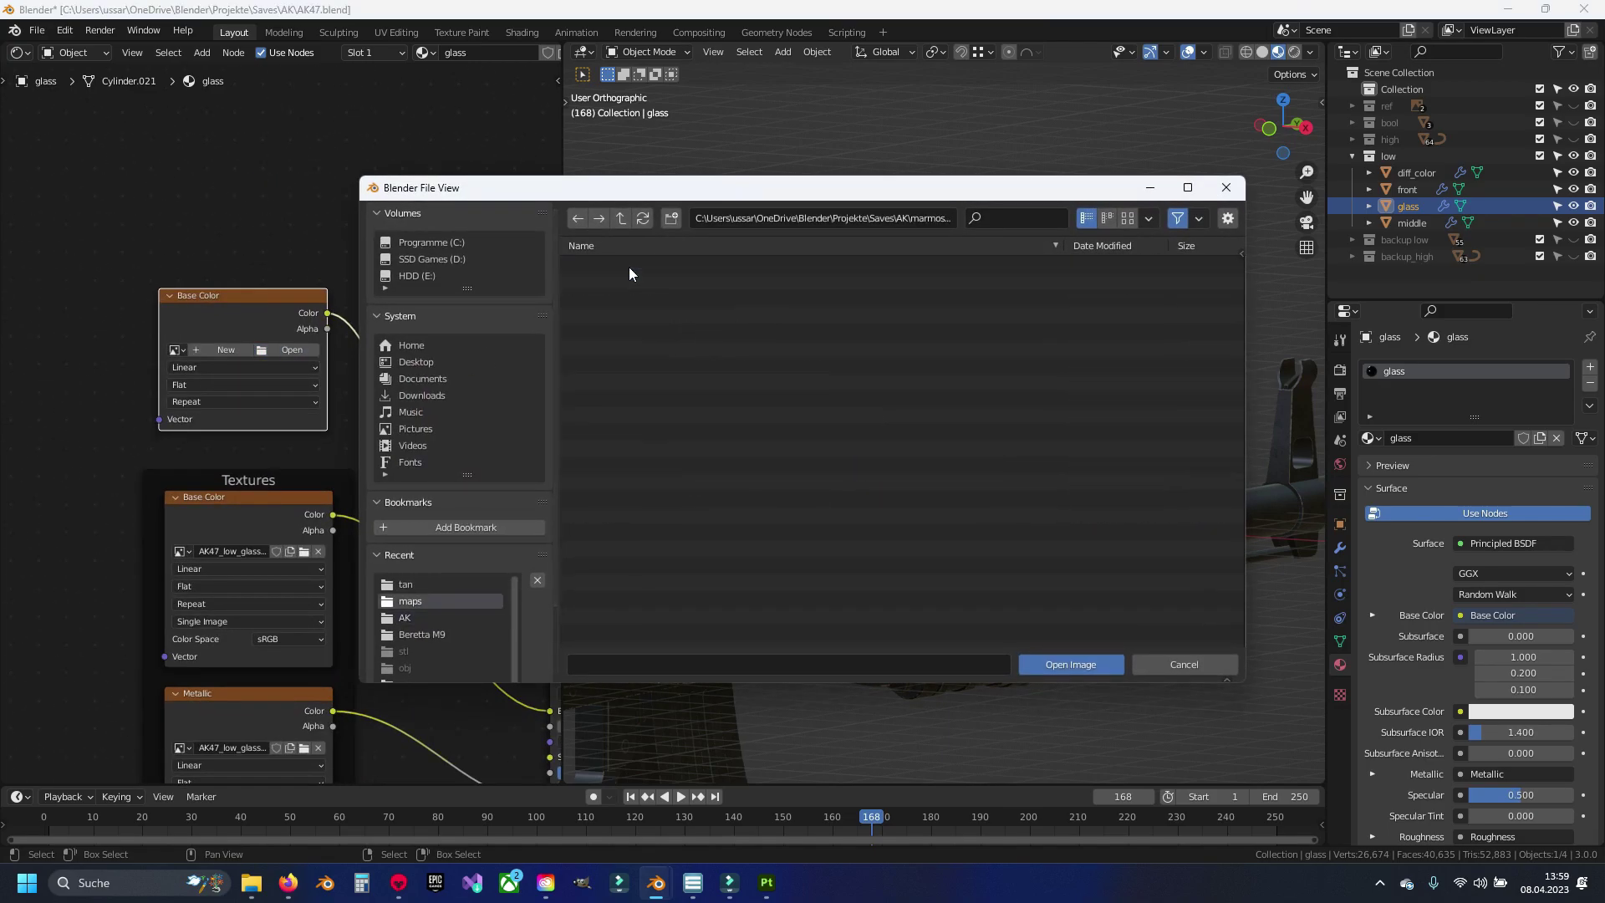
key("Escape")
middle_click_drag(299, 397, 249, 362)
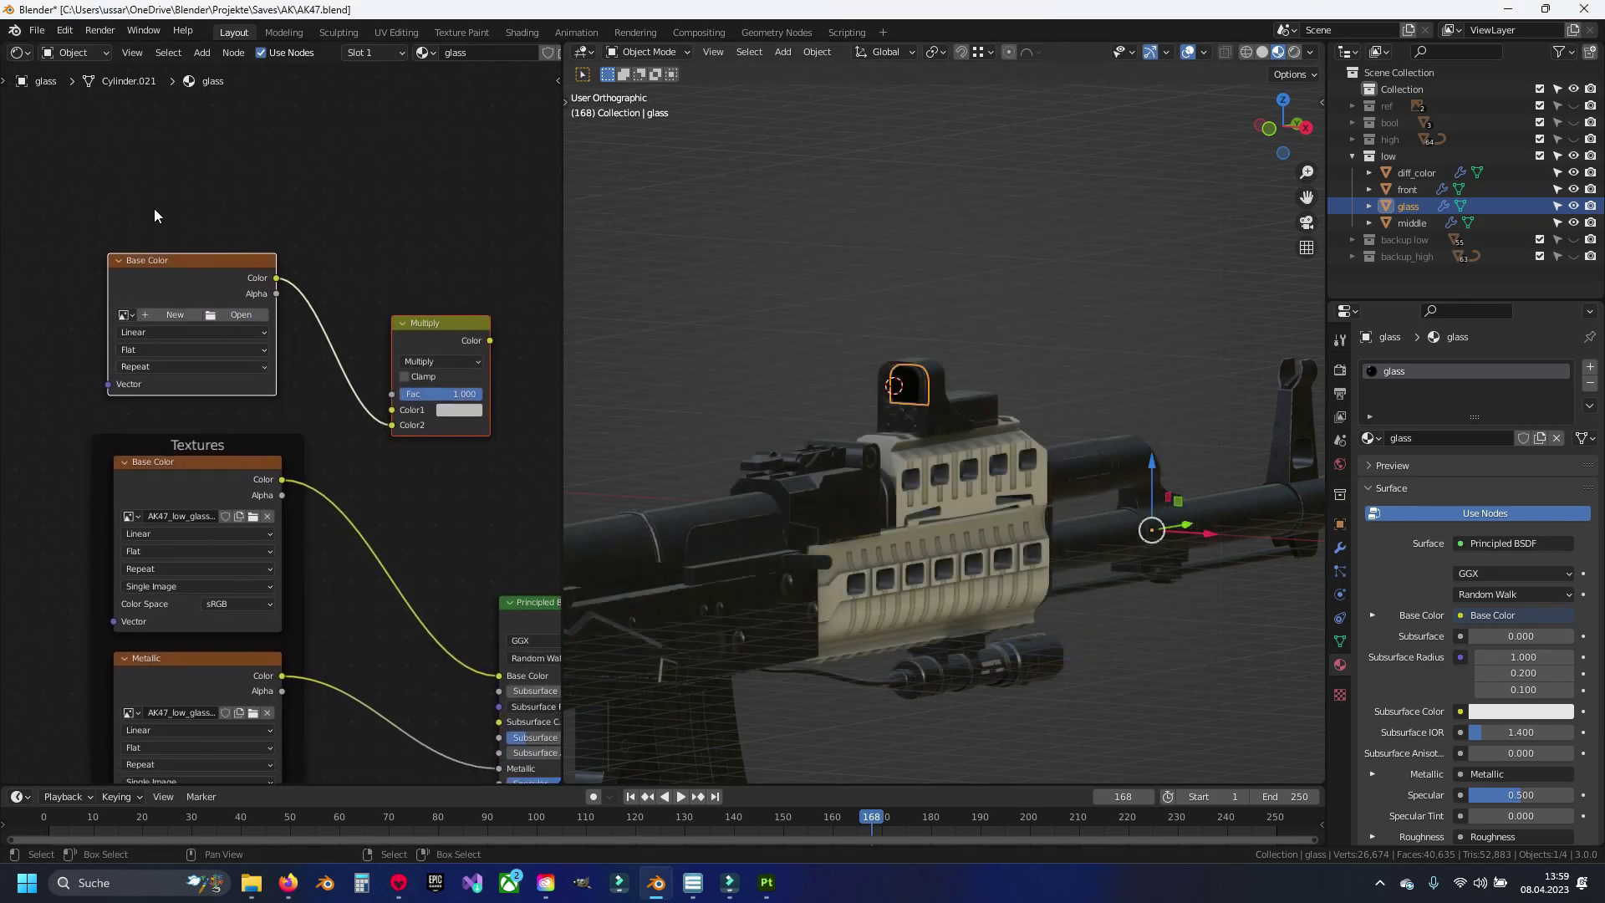
left_click_drag(102, 188, 493, 381)
key("x")
middle_click_drag(362, 495, 234, 380)
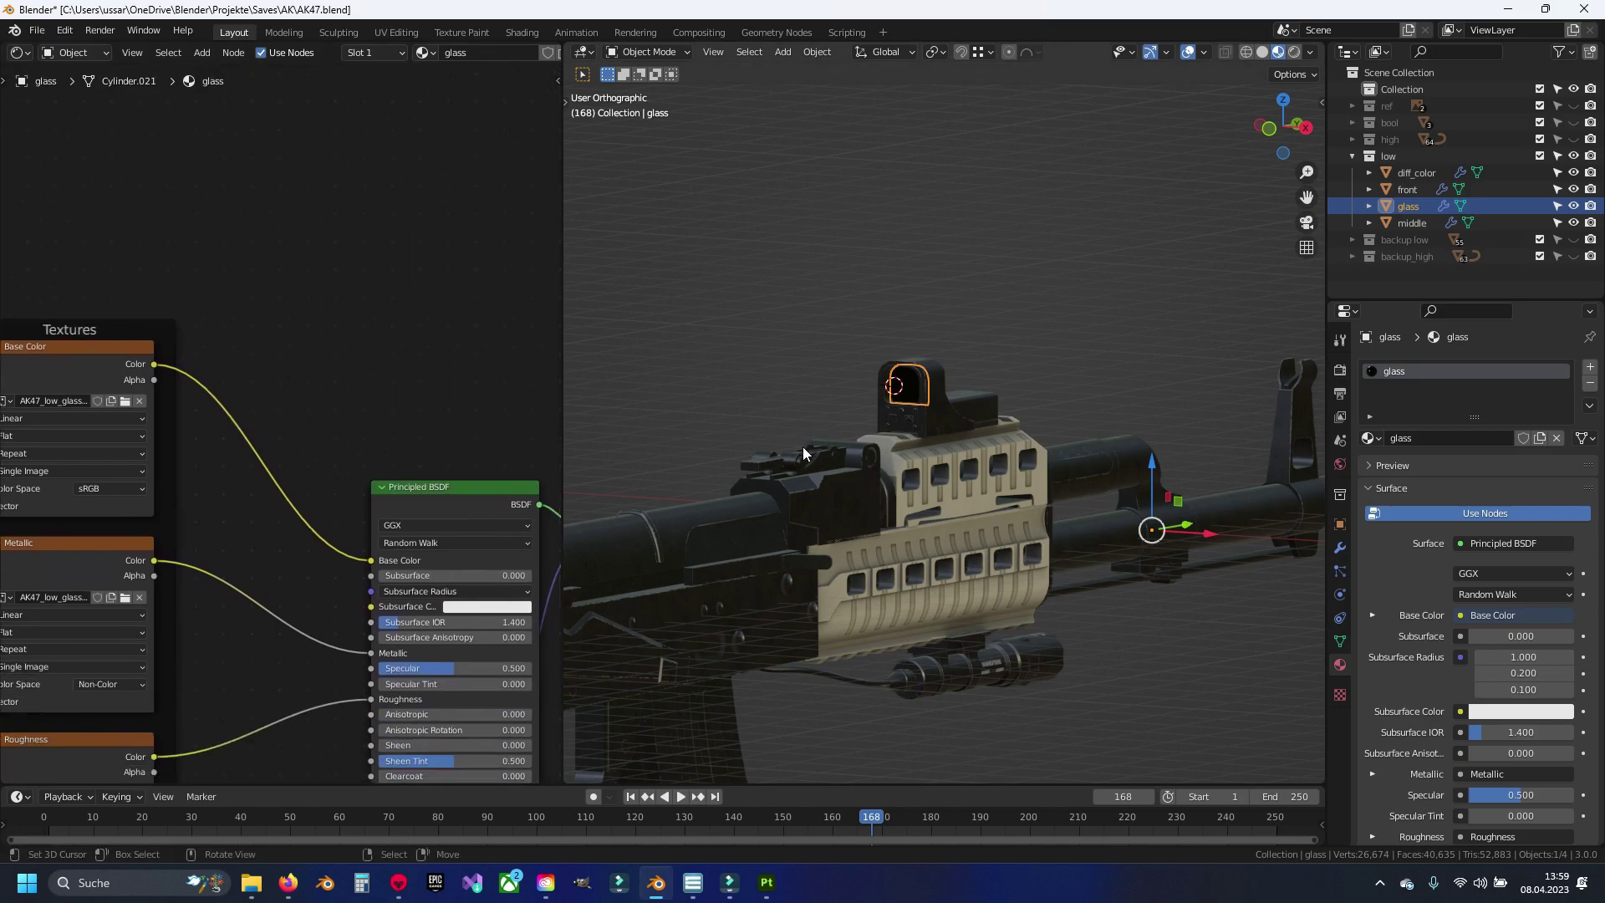
mouse_move(770, 495)
middle_mouse_down()
mouse_move(796, 473)
mouse_move(876, 484)
middle_mouse_up()
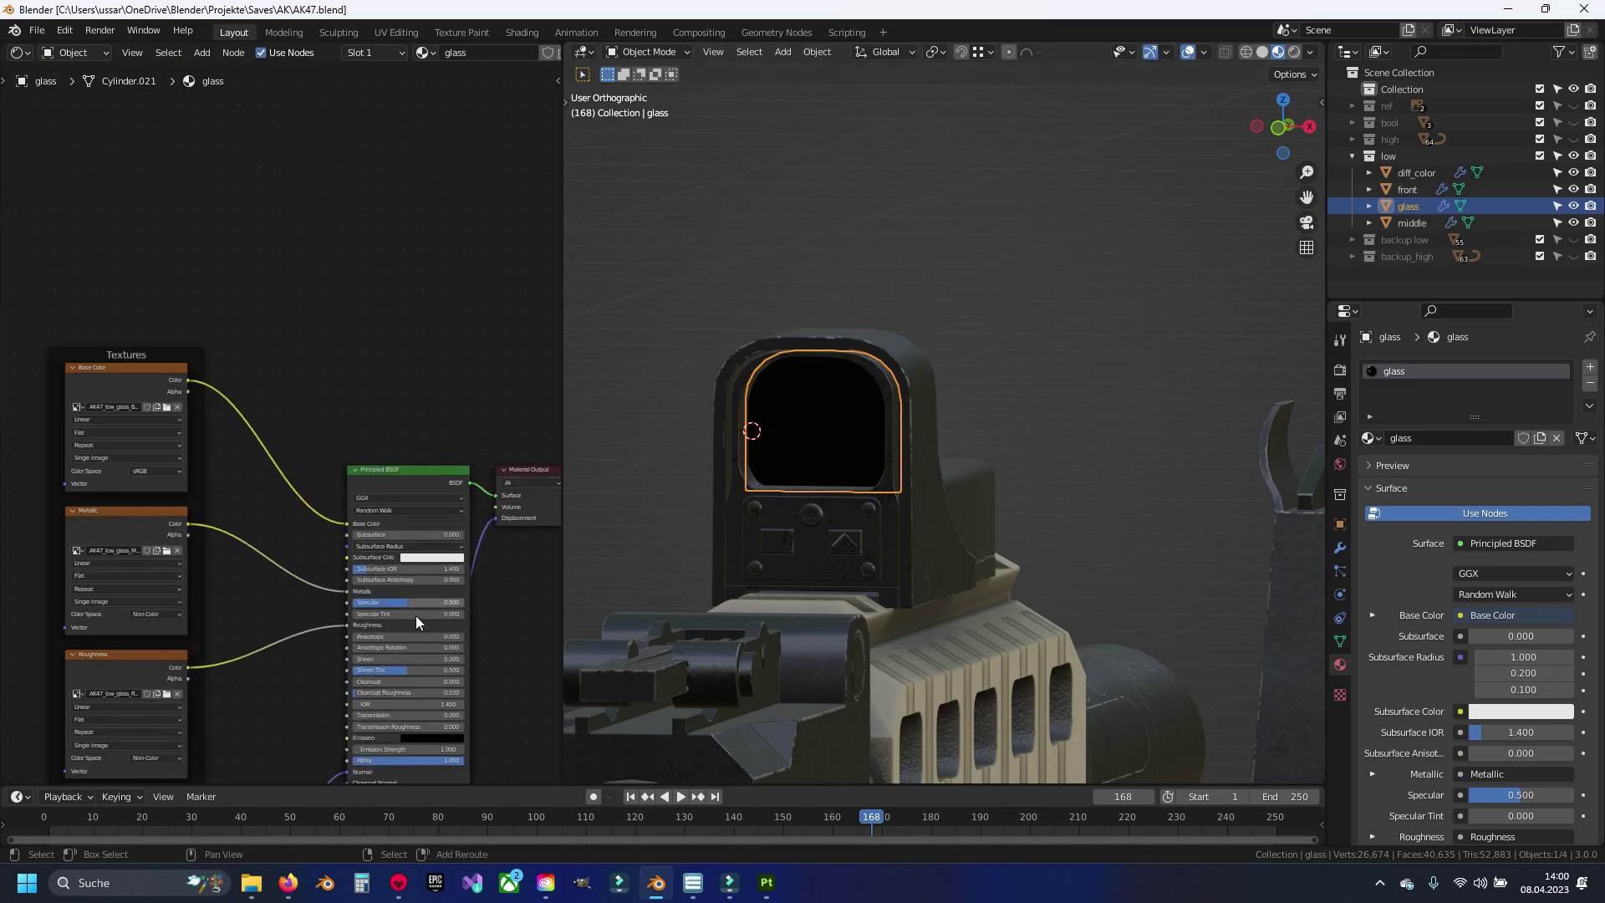
Step: Delete the glass material's image texture nodes, Normal Map and empty Textures frame
scroll(415, 615, "down", 2)
middle_click_drag(366, 662, 317, 412)
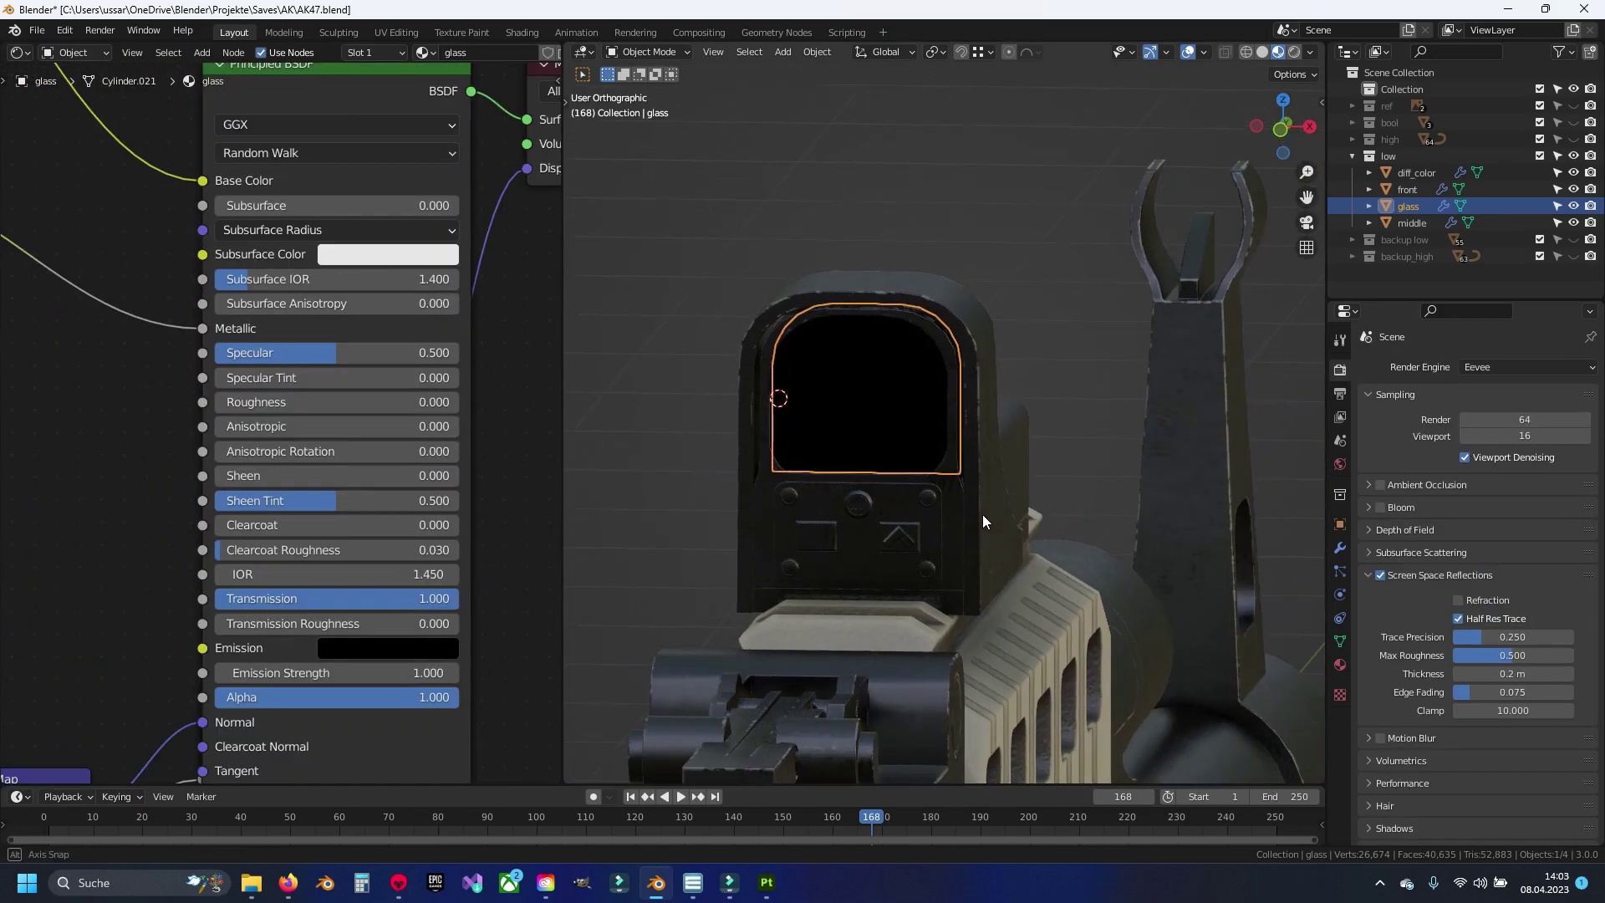
middle_click_drag(983, 516, 978, 518)
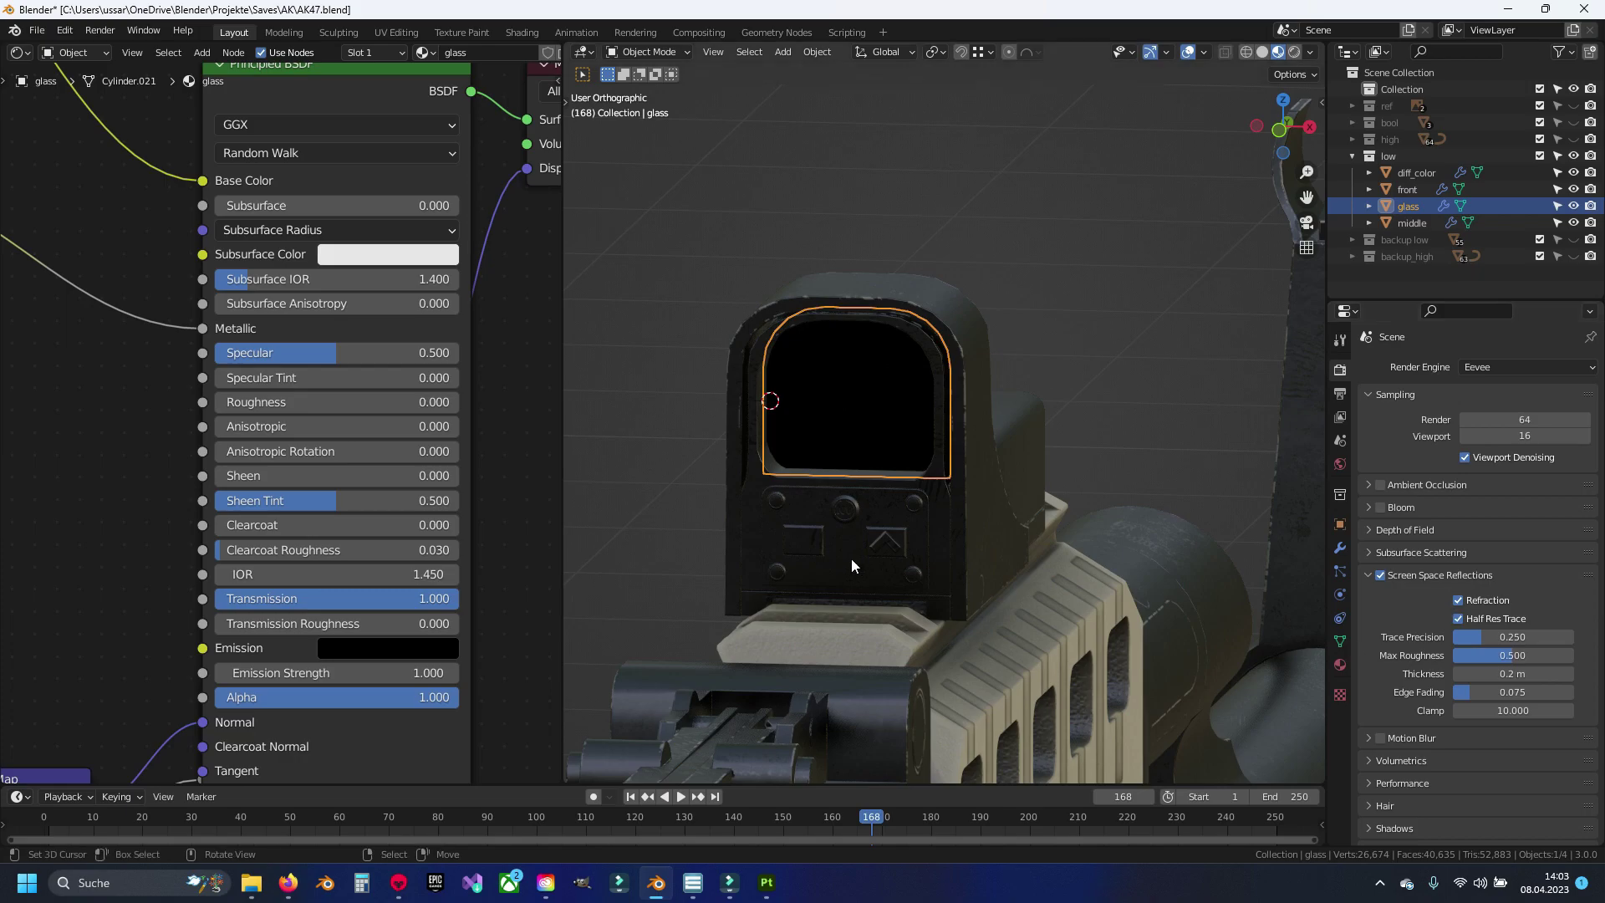
mouse_move(851, 558)
middle_mouse_down()
mouse_move(1215, 542)
mouse_move(806, 563)
mouse_move(847, 555)
middle_mouse_up()
scroll(180, 468, "down", 1)
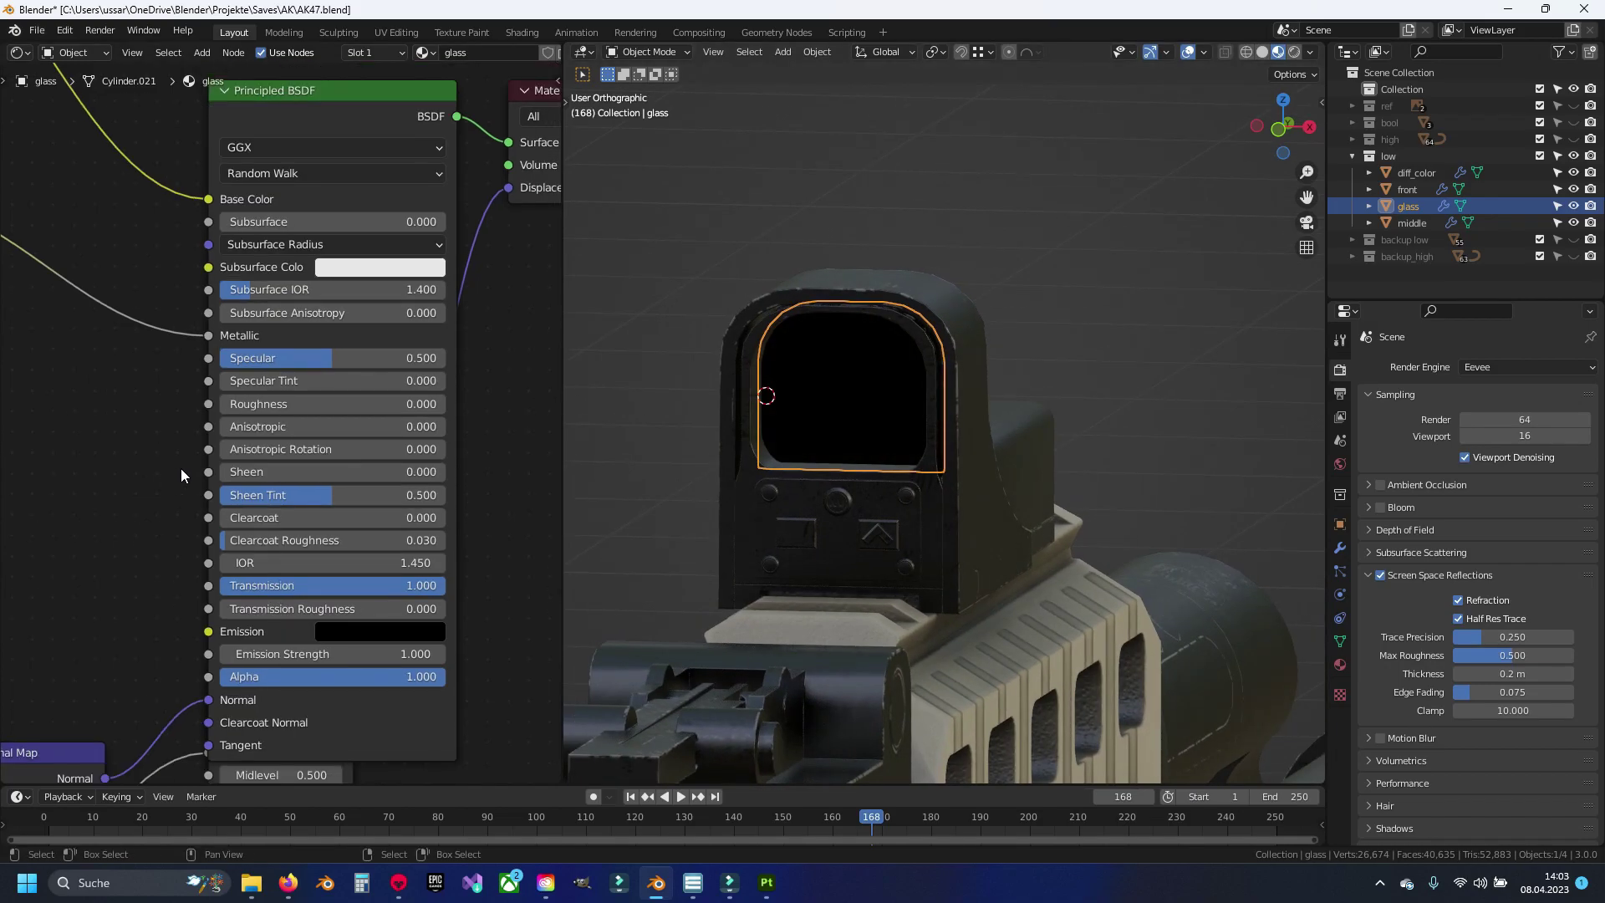
scroll(269, 474, "down", 5)
left_click_drag(56, 181, 355, 746)
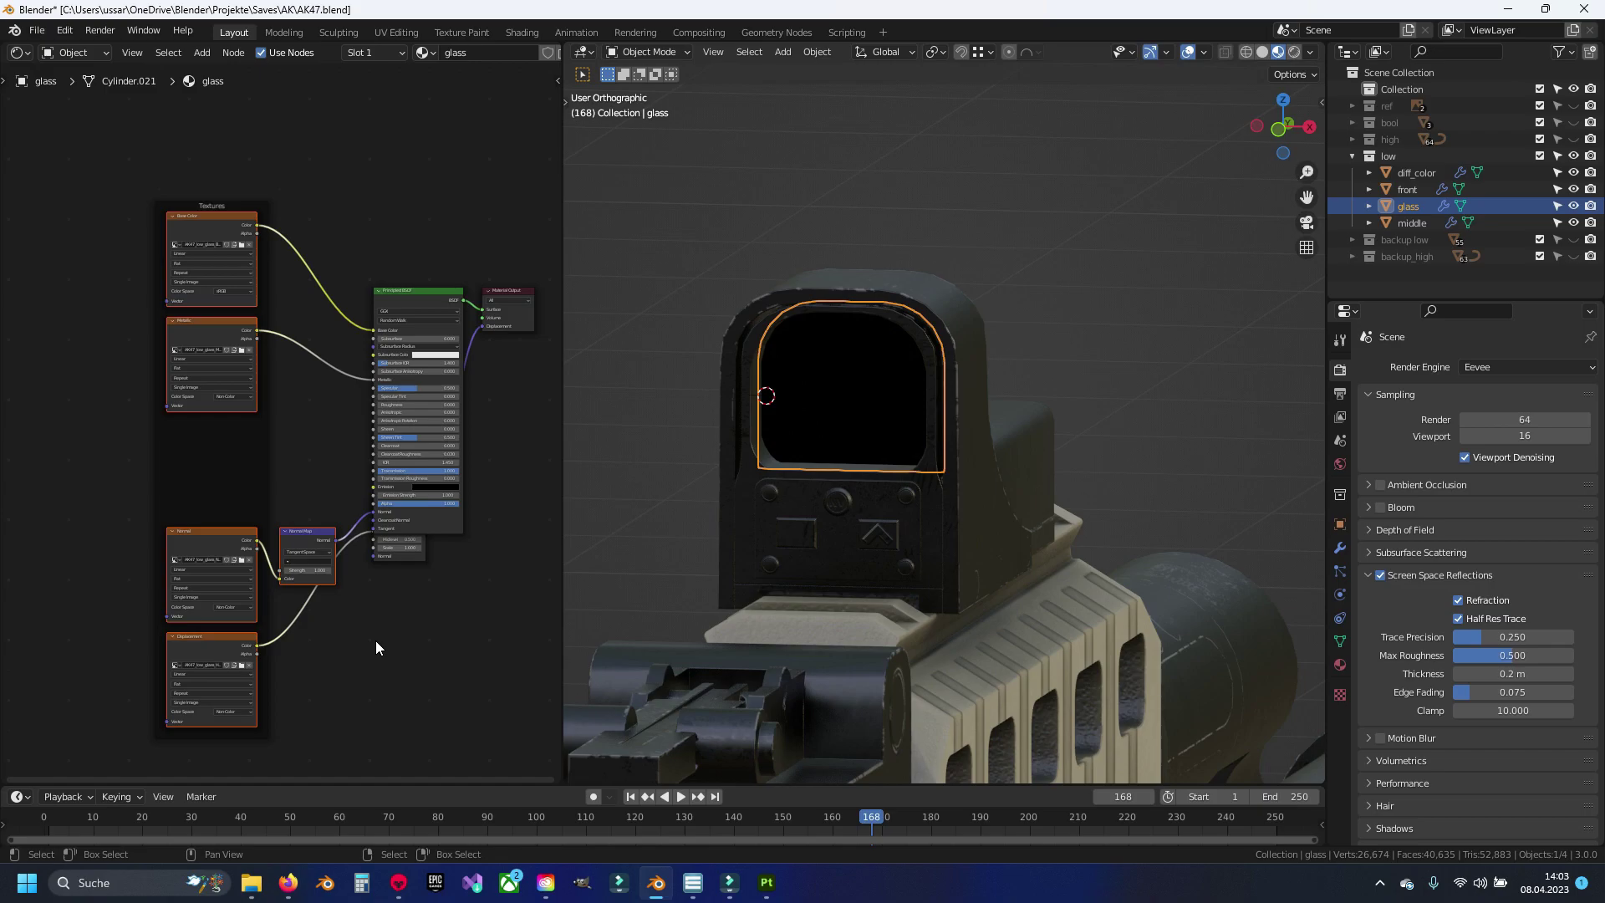
key("x")
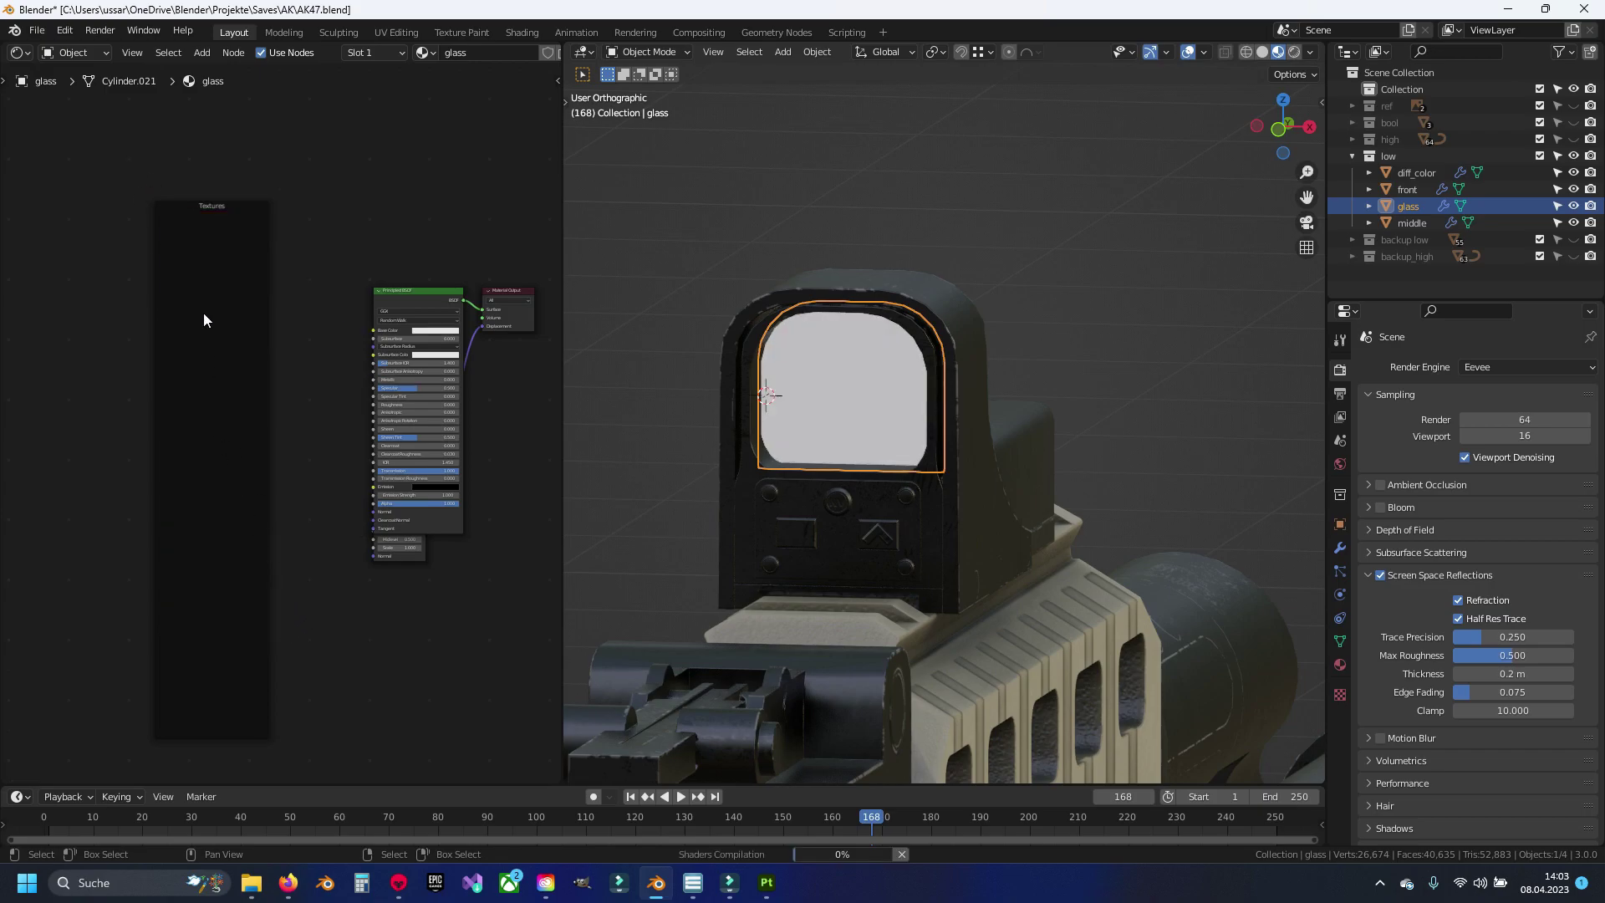
key("x")
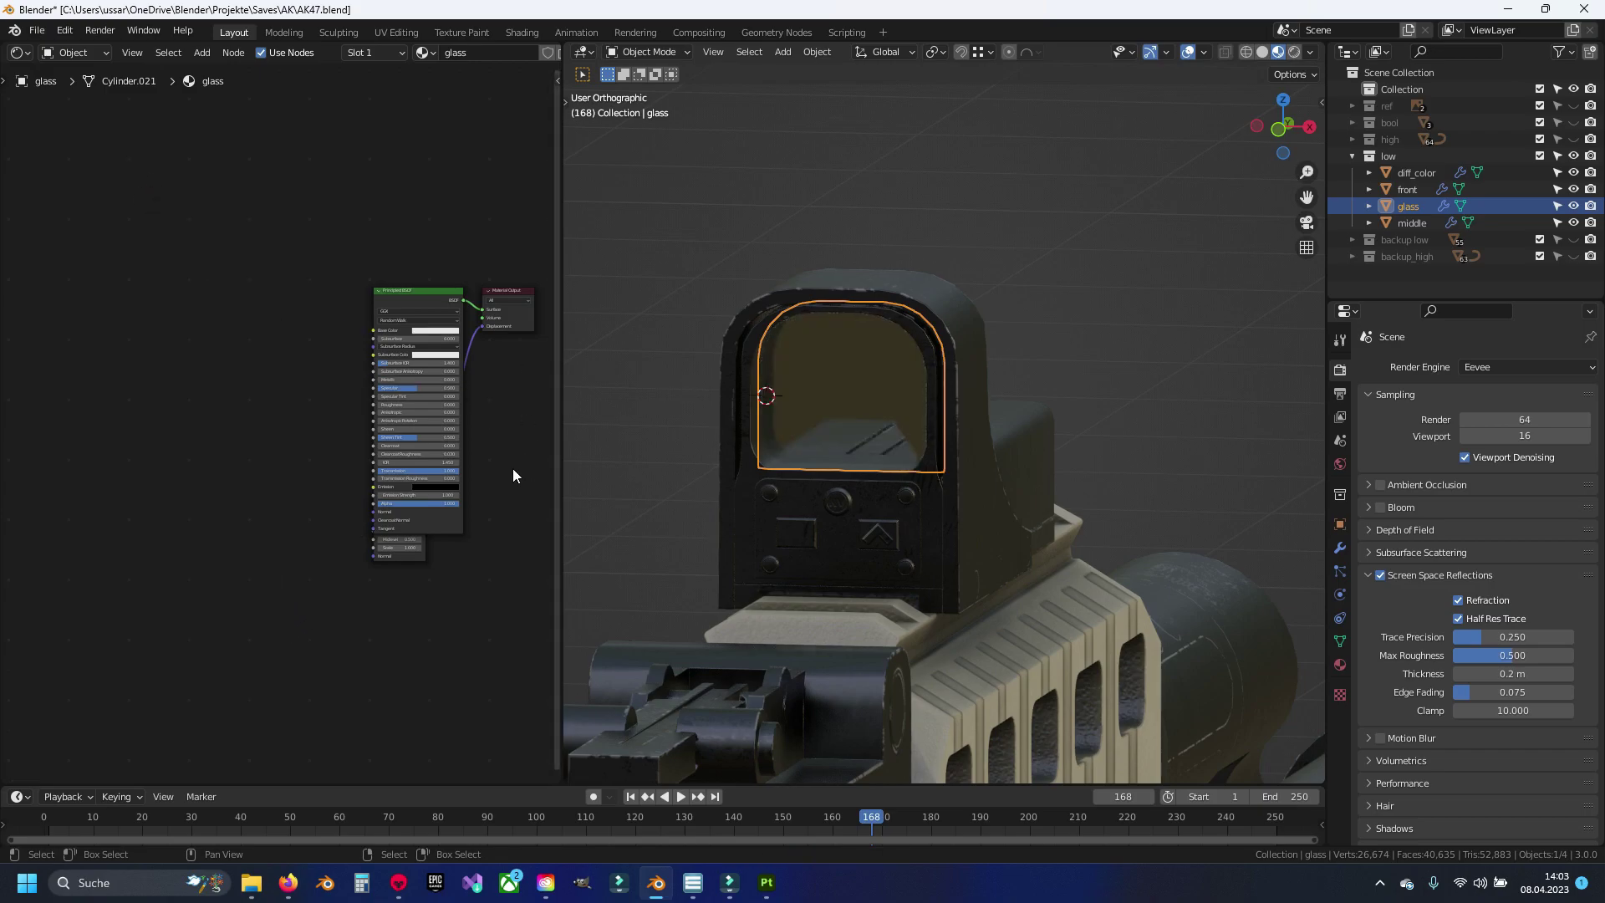
Step: Remove the Displacement node from the glass material
mouse_move(685, 387)
middle_mouse_down()
mouse_move(789, 472)
mouse_move(786, 451)
mouse_move(821, 418)
mouse_move(895, 451)
middle_mouse_up()
scroll(858, 448, "up", 3)
scroll(848, 449, "down", 2)
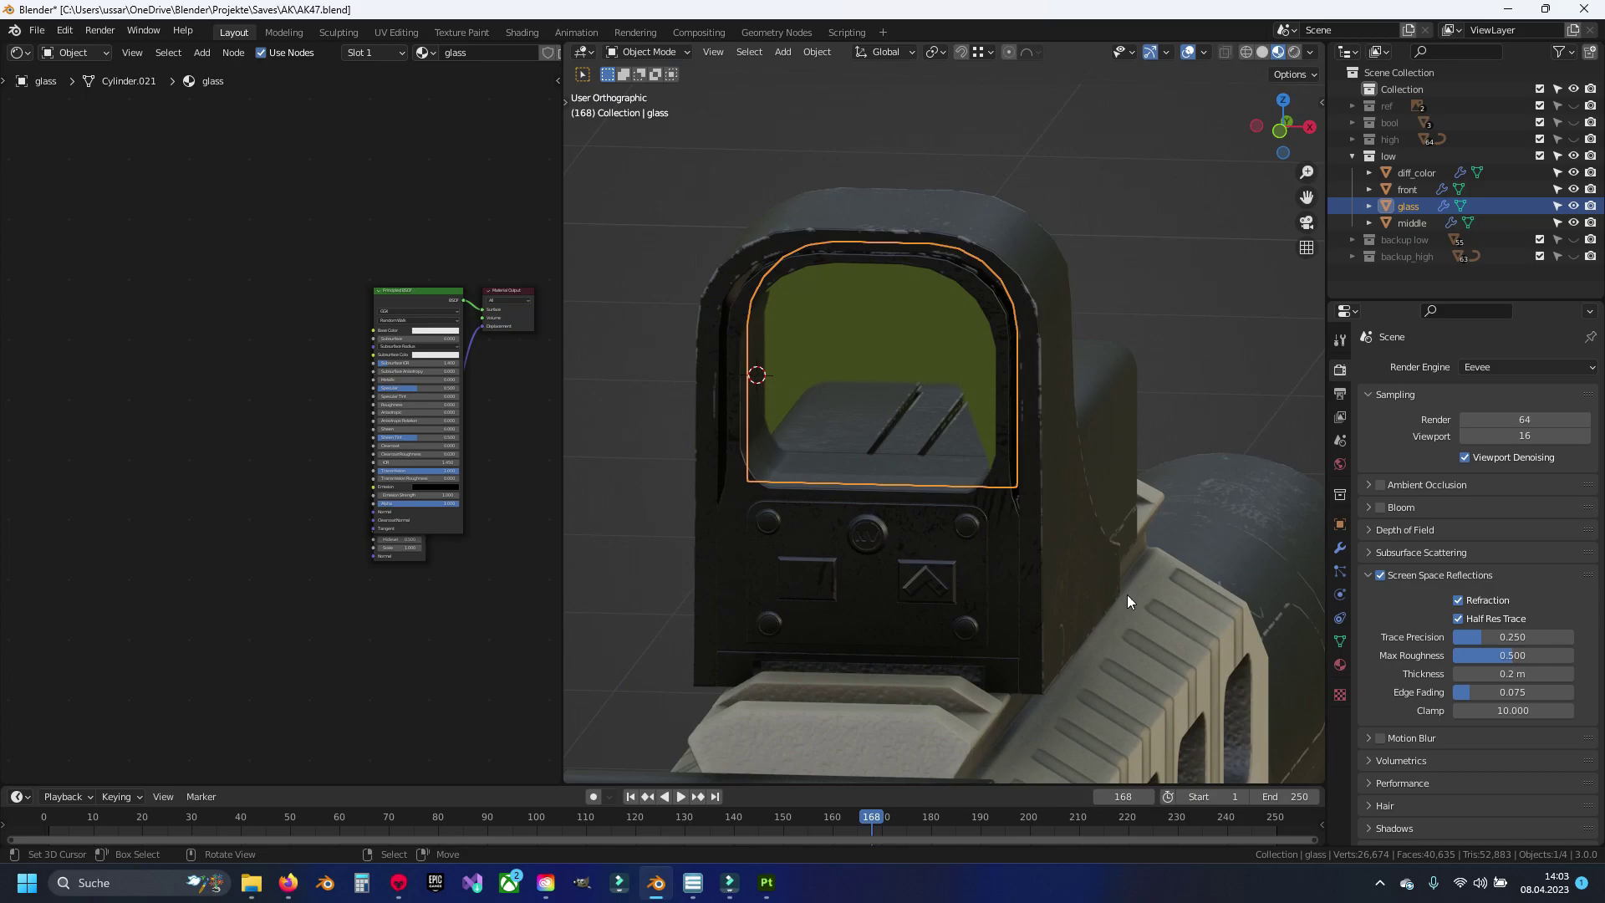
scroll(428, 401, "up", 2)
scroll(323, 513, "up", 2)
scroll(314, 504, "down", 1)
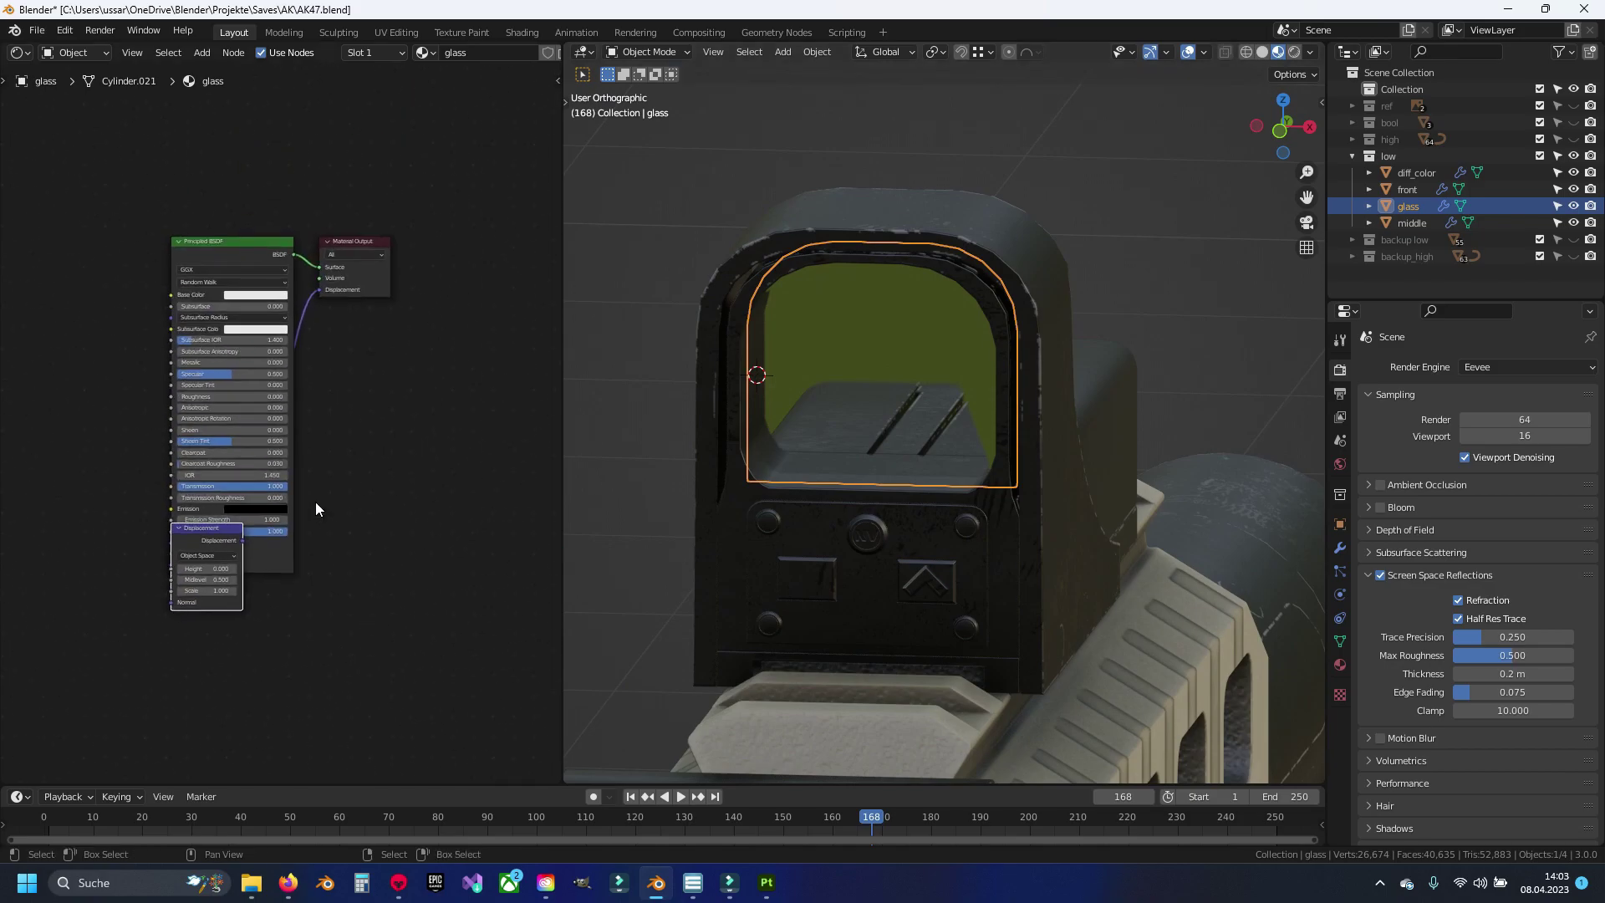
key("Delete")
Step: Set the glass Roughness to 0 and switch its blend mode to Alpha Blend
scroll(229, 423, "up", 1)
scroll(183, 409, "up", 1)
scroll(211, 383, "up", 1)
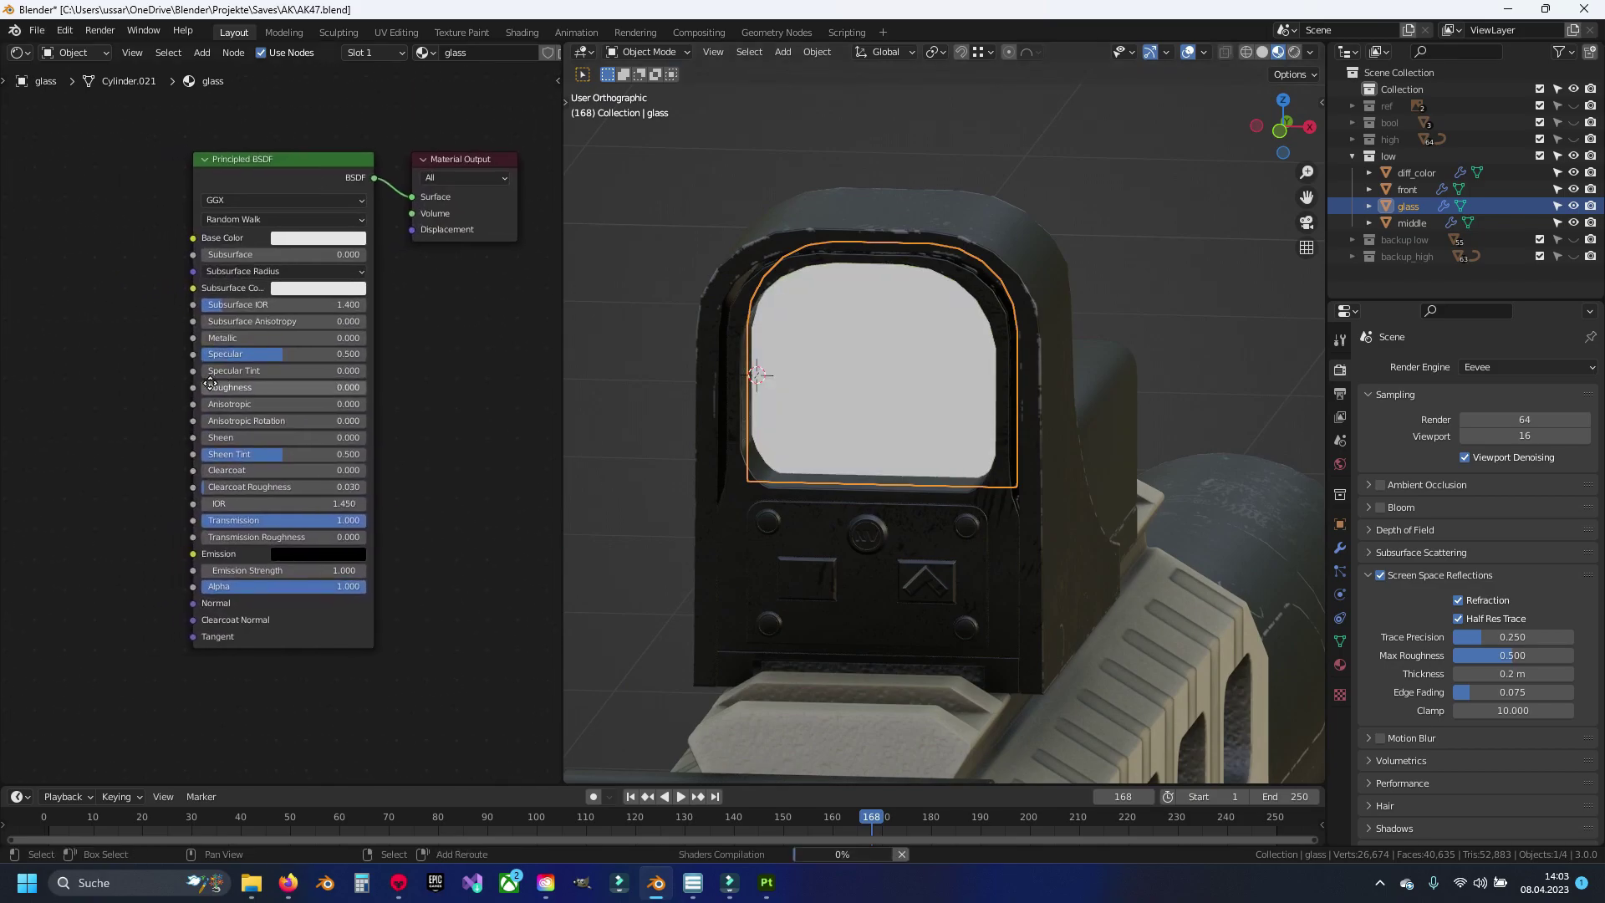
scroll(211, 384, "up", 1)
scroll(208, 384, "up", 1)
scroll(208, 409, "up", 1)
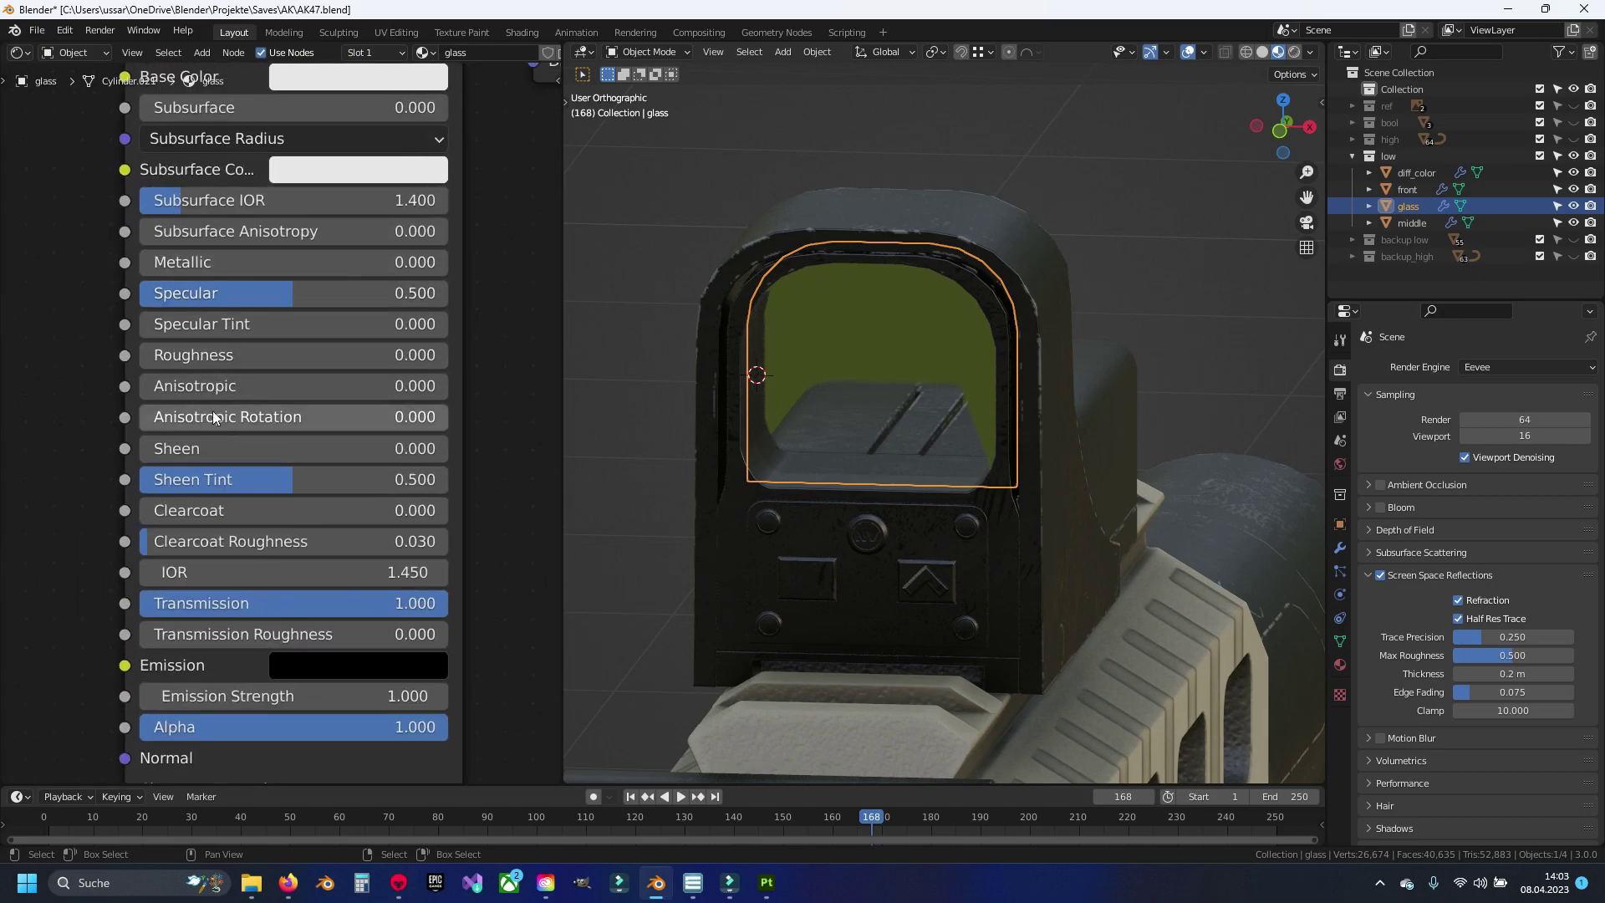
mouse_move(229, 355)
left_mouse_down()
mouse_move(340, 355)
mouse_move(142, 354)
mouse_move(259, 354)
left_mouse_up()
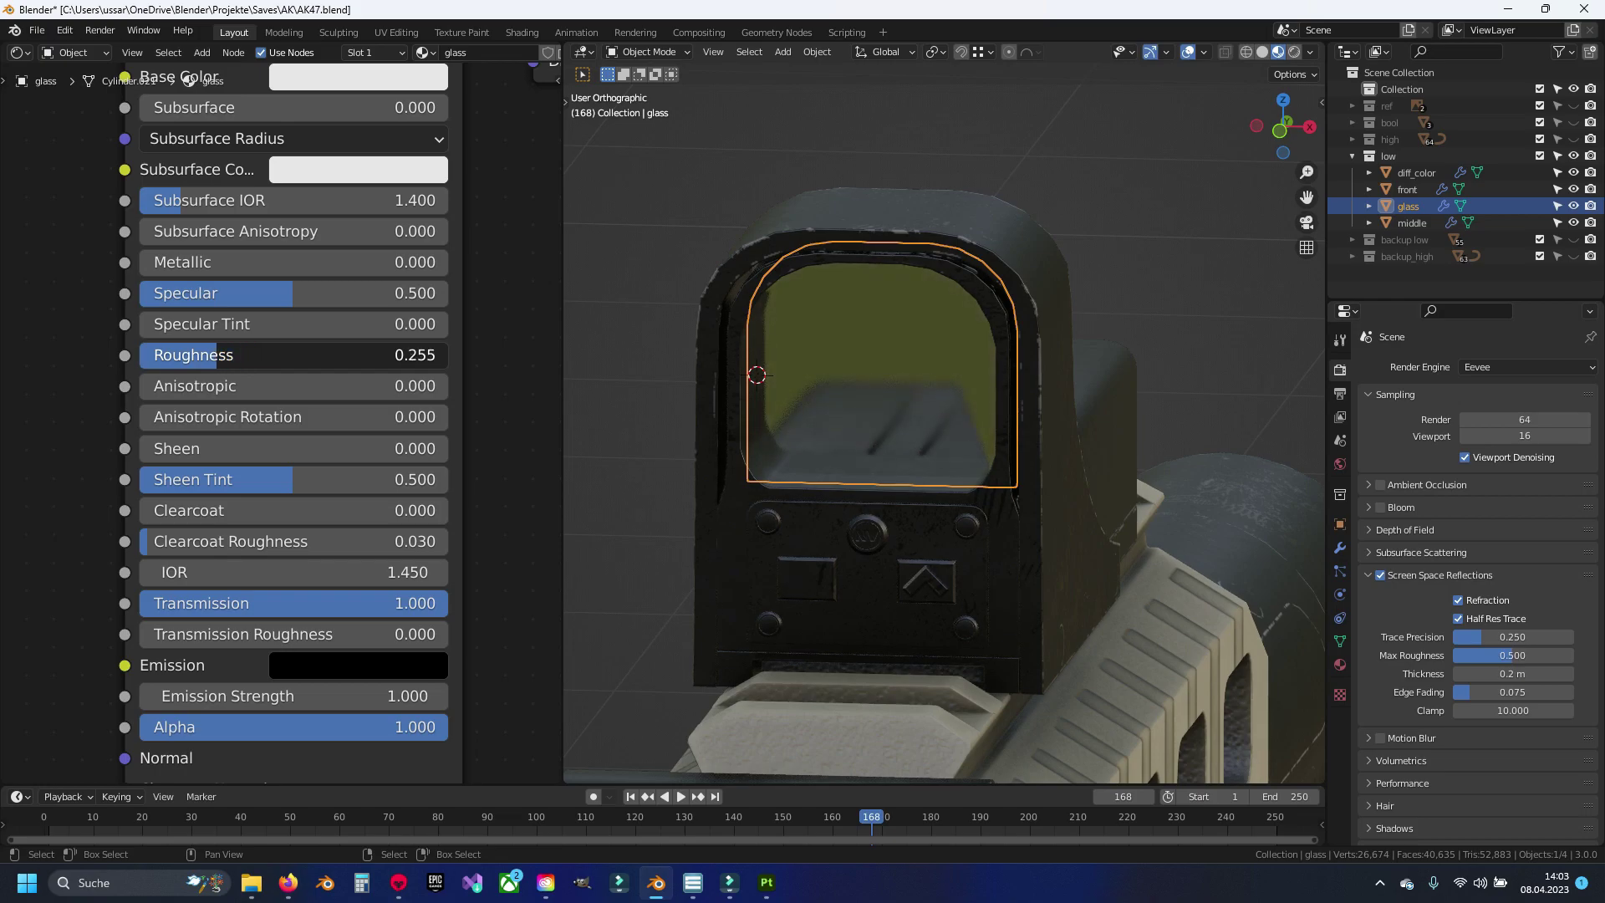
scroll(839, 409, "down", 5)
mouse_move(800, 444)
middle_mouse_down()
mouse_move(845, 450)
mouse_move(802, 454)
mouse_move(796, 420)
mouse_move(805, 439)
mouse_move(815, 420)
middle_mouse_up()
scroll(805, 426, "up", 4)
scroll(809, 419, "up", 1)
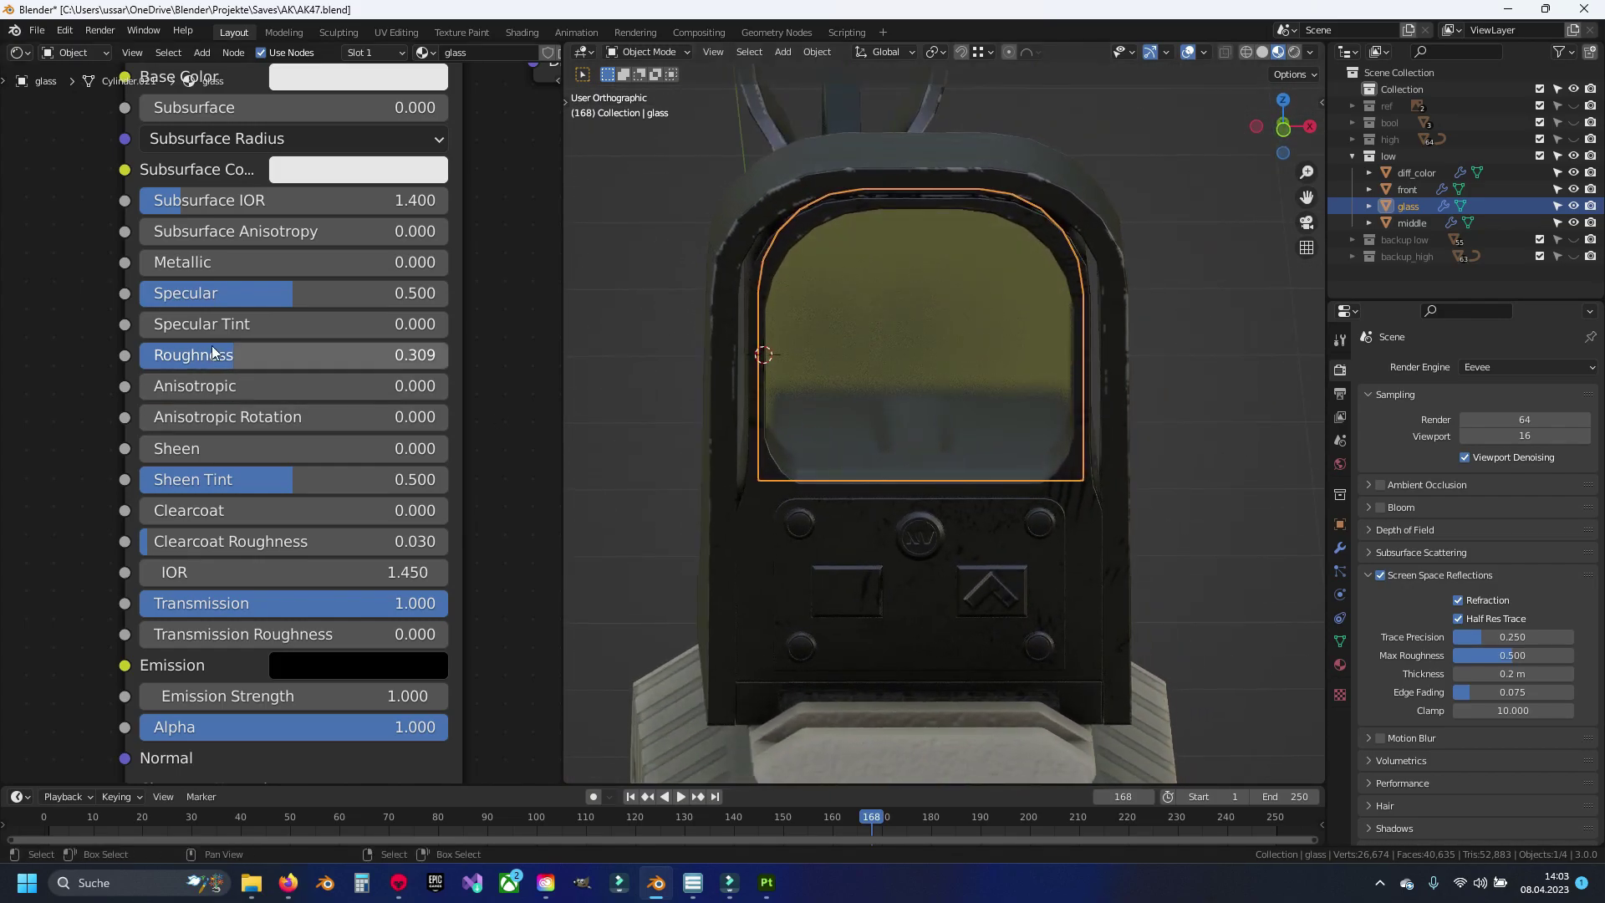
left_click_drag(293, 354, 168, 355)
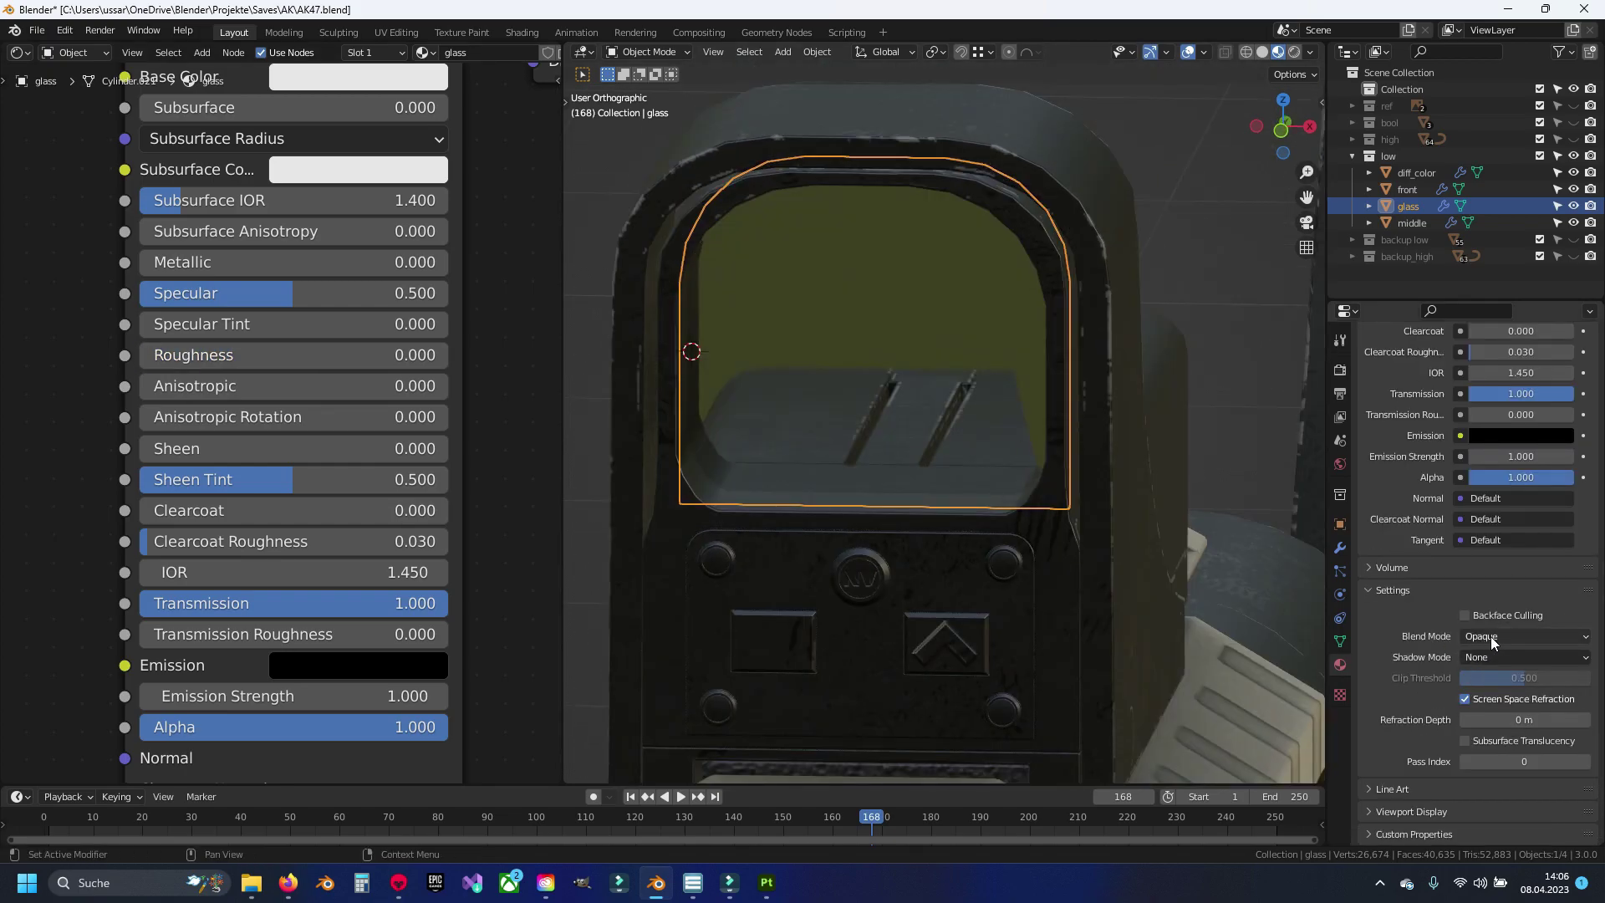
left_click(1491, 636)
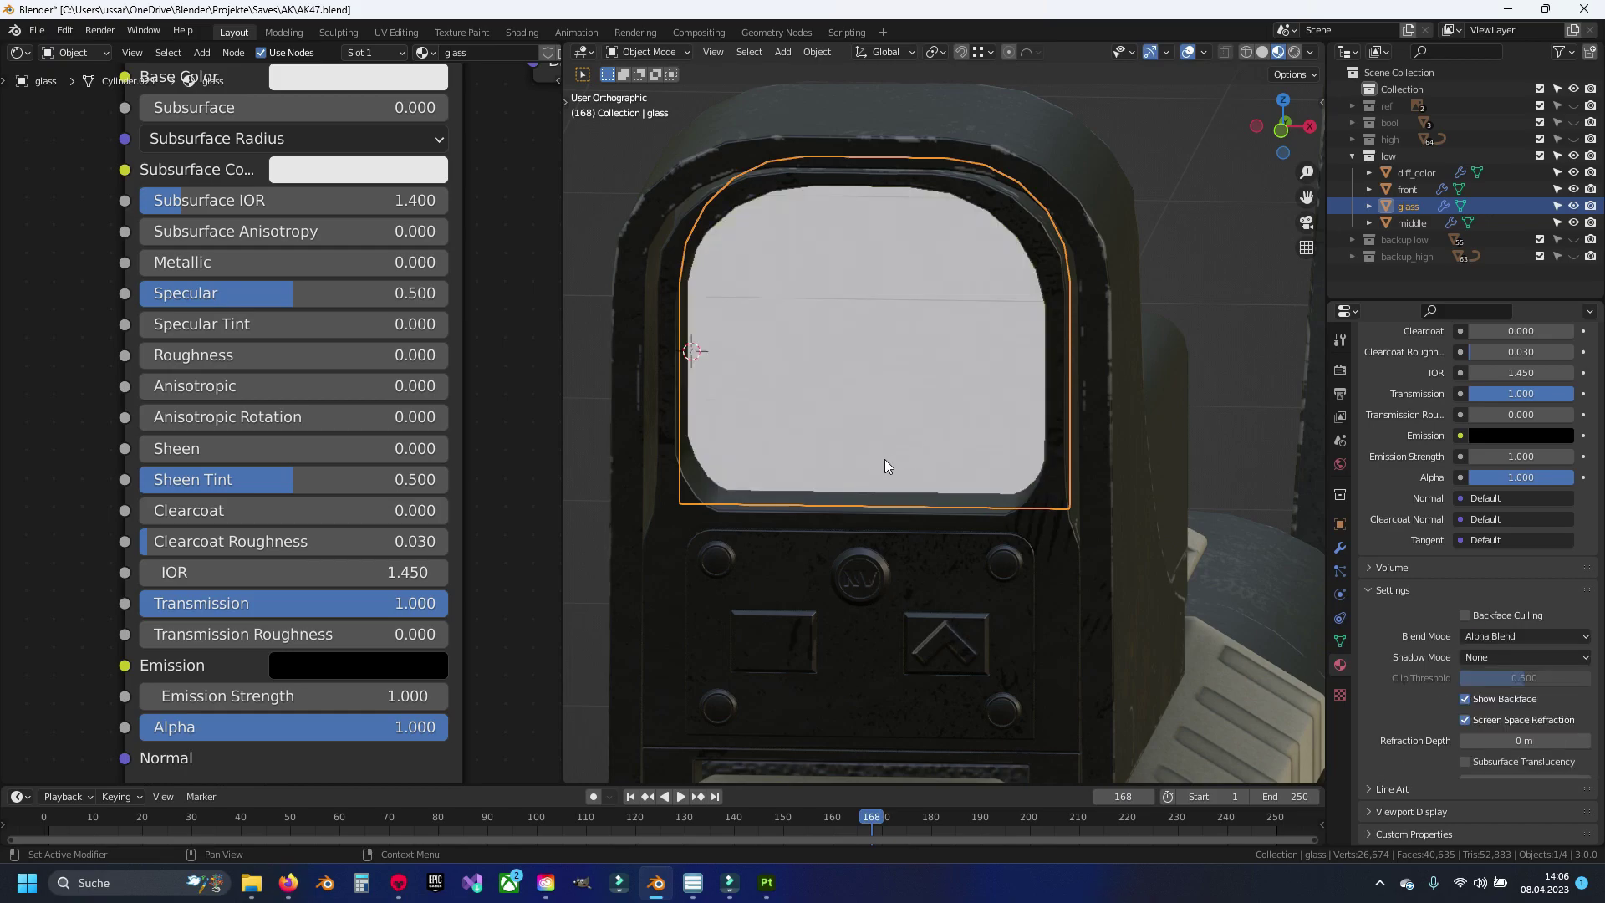
Step: Orbit and zoom around the sight to inspect the clear glass up close
scroll(884, 453, "down", 5)
scroll(884, 453, "down", 1)
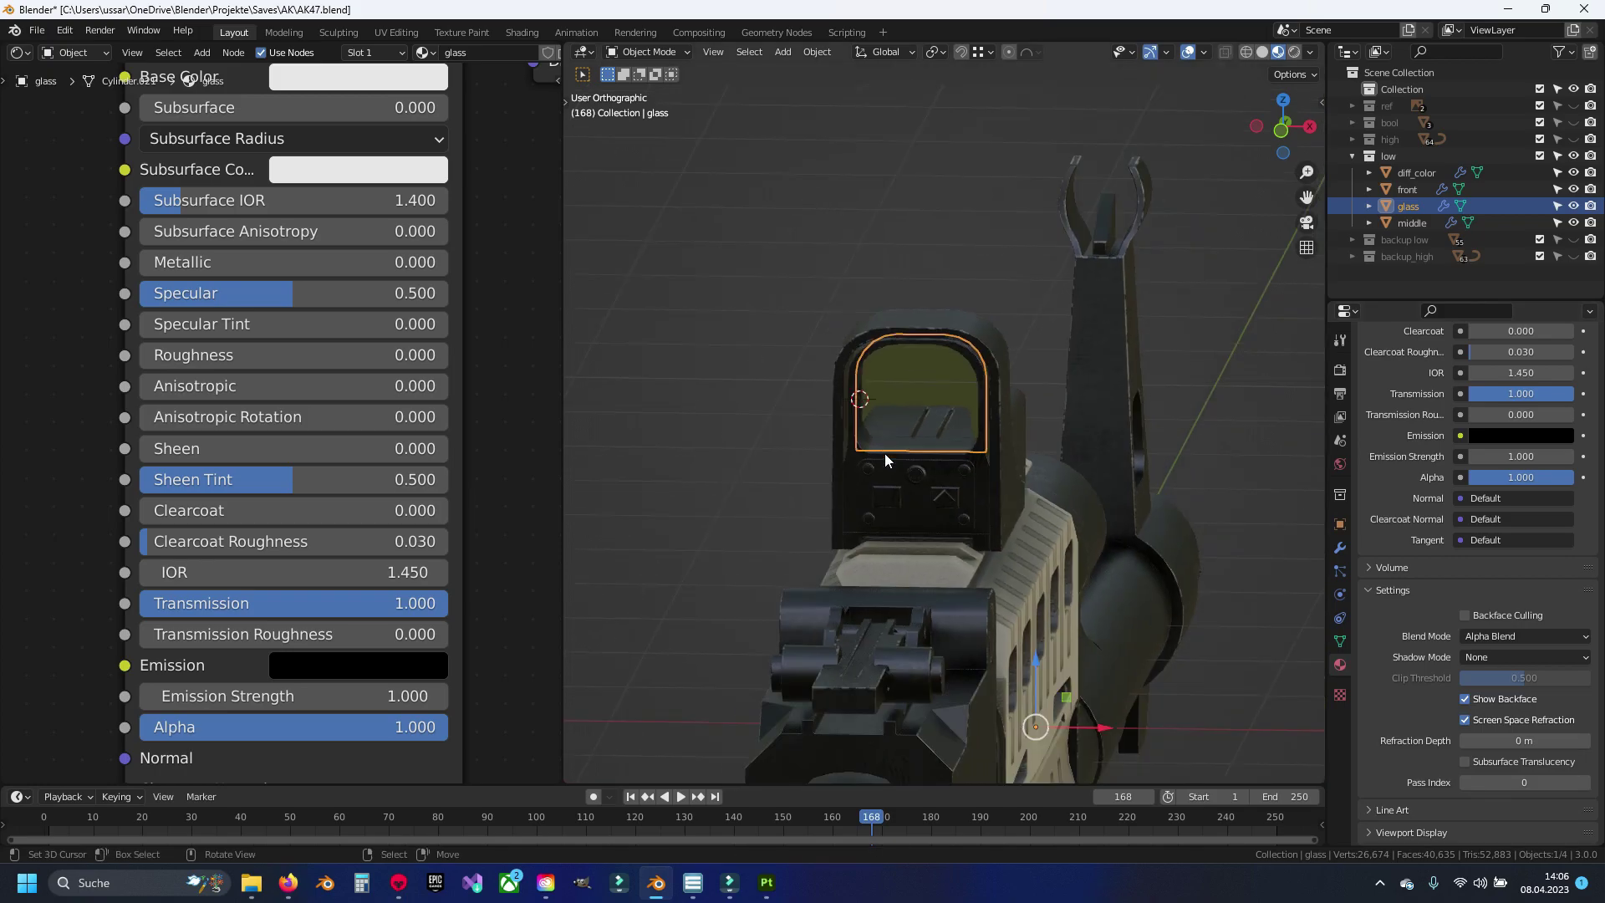
scroll(884, 453, "up", 3)
scroll(886, 457, "up", 2)
mouse_move(903, 434)
middle_mouse_down()
mouse_move(899, 454)
mouse_move(608, 461)
mouse_move(1298, 438)
mouse_move(720, 440)
mouse_move(896, 438)
middle_mouse_up()
scroll(896, 438, "down", 7)
scroll(900, 443, "down", 2)
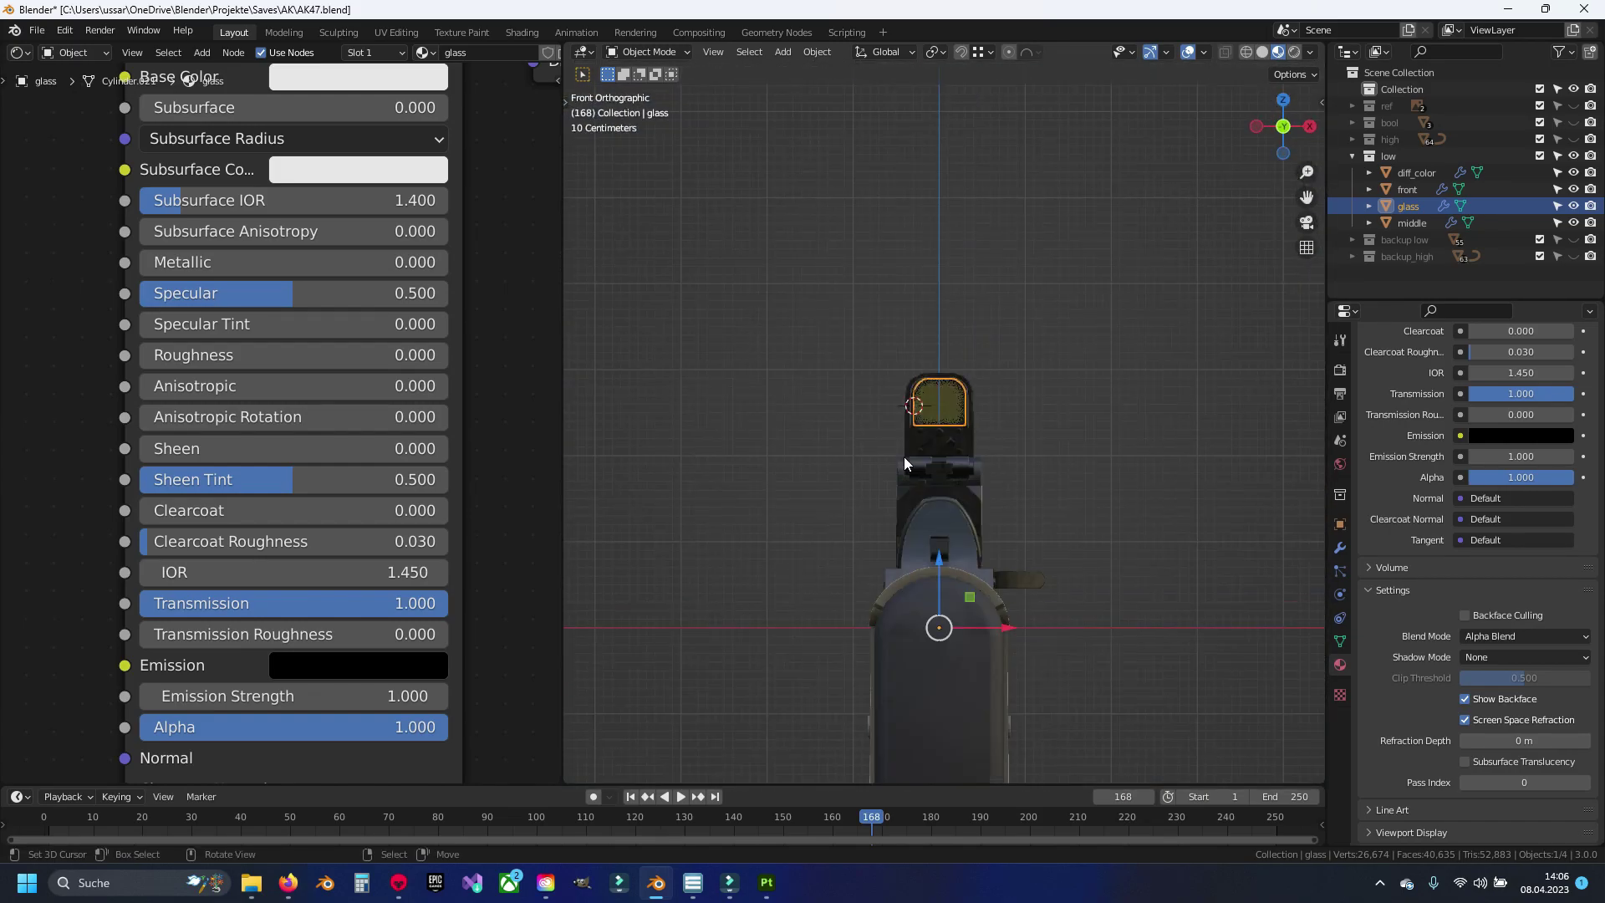
scroll(907, 452, "up", 7)
scroll(936, 493, "up", 2)
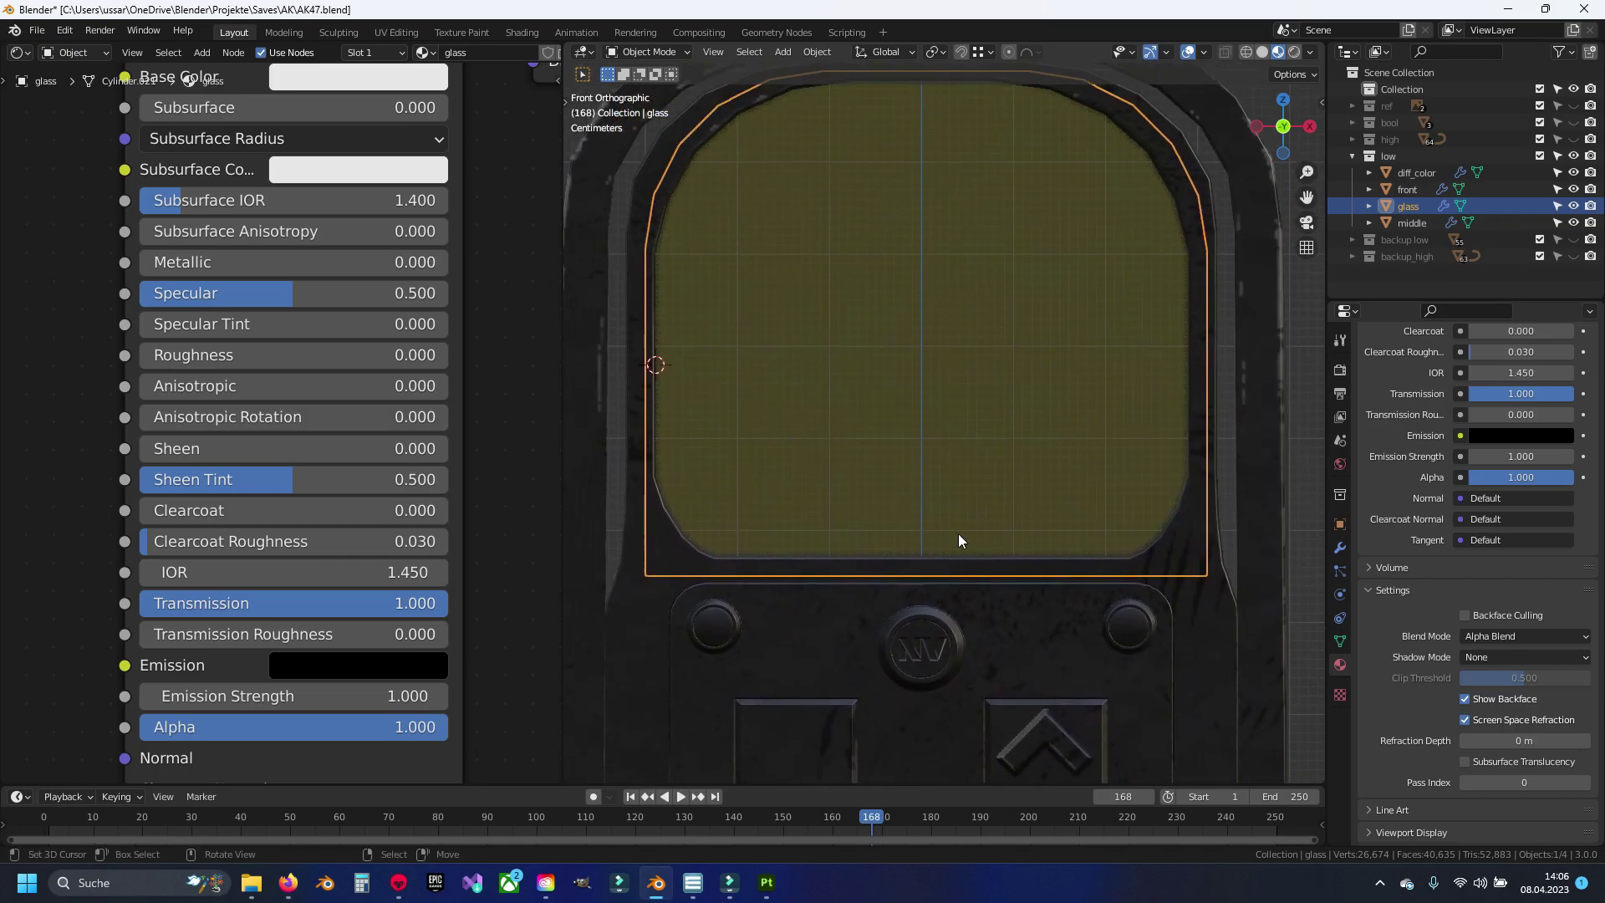
mouse_move(958, 533)
middle_mouse_down()
mouse_move(965, 490)
mouse_move(889, 500)
middle_mouse_up()
scroll(970, 495, "down", 5)
scroll(899, 495, "up", 3)
scroll(900, 495, "up", 2)
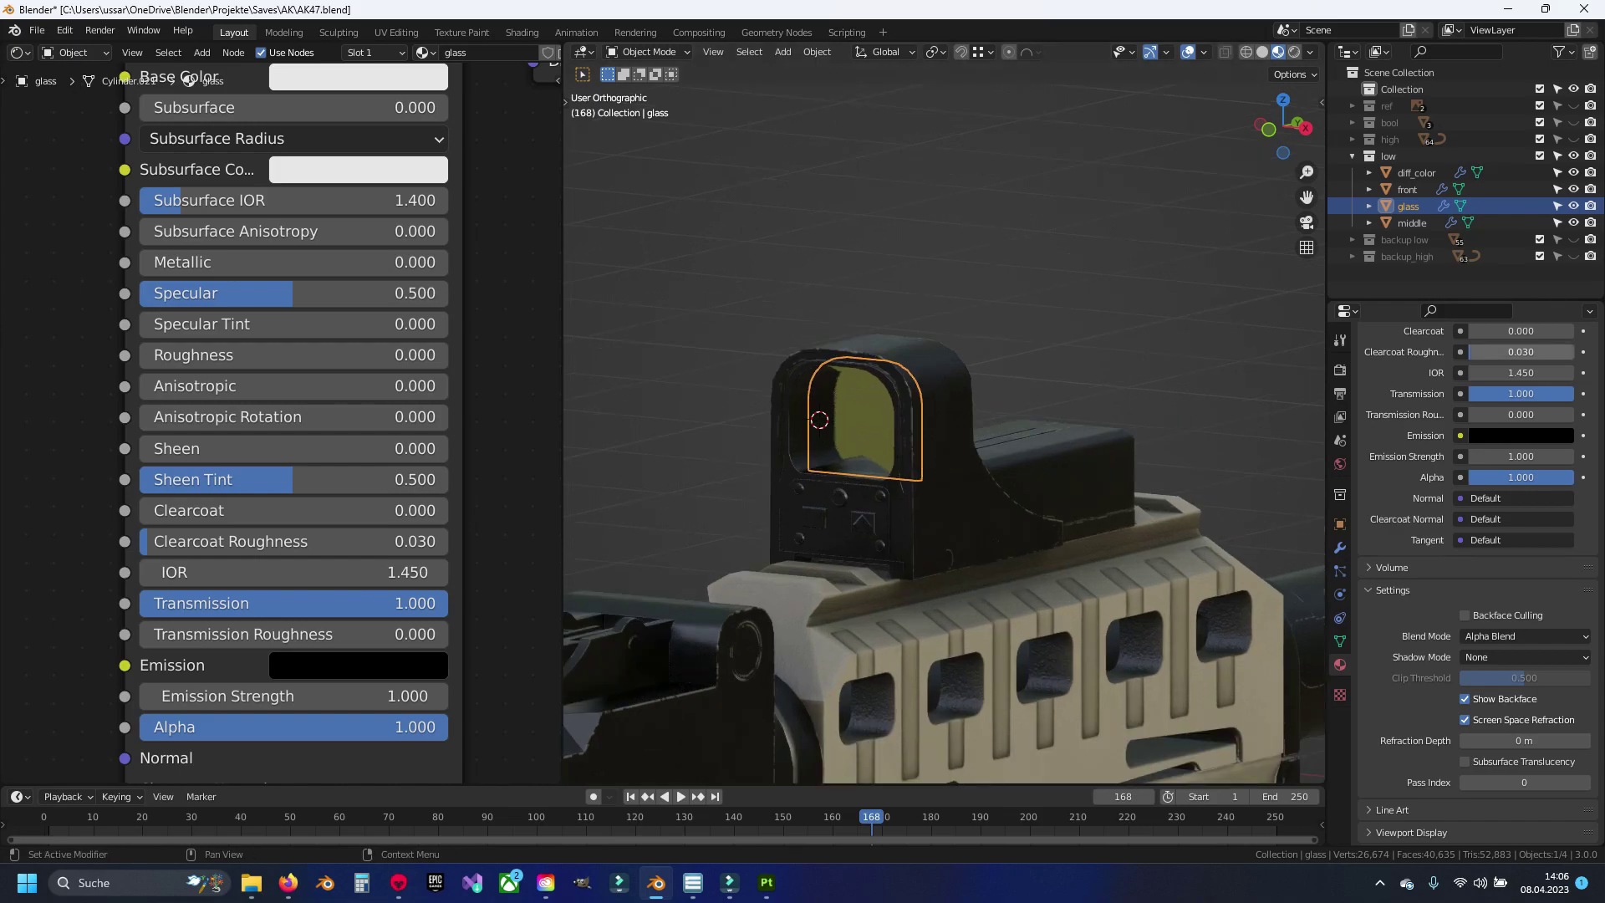
scroll(418, 275, "down", 8)
scroll(864, 443, "down", 5)
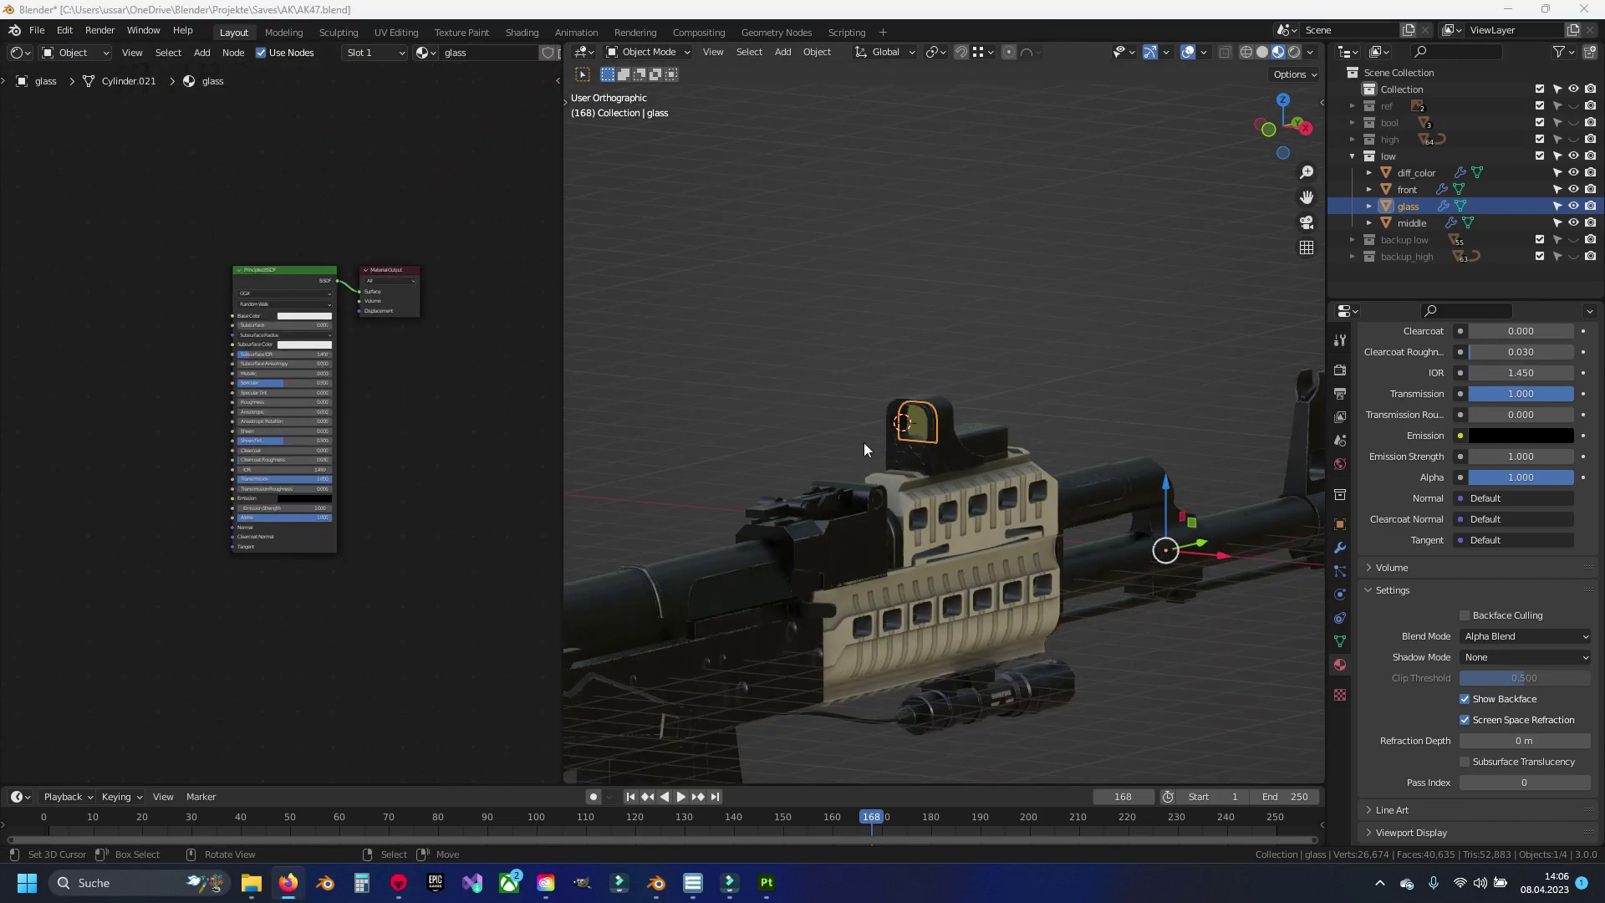
mouse_move(948, 548)
middle_mouse_down()
mouse_move(835, 561)
mouse_move(965, 418)
middle_mouse_up()
scroll(965, 418, "up", 2)
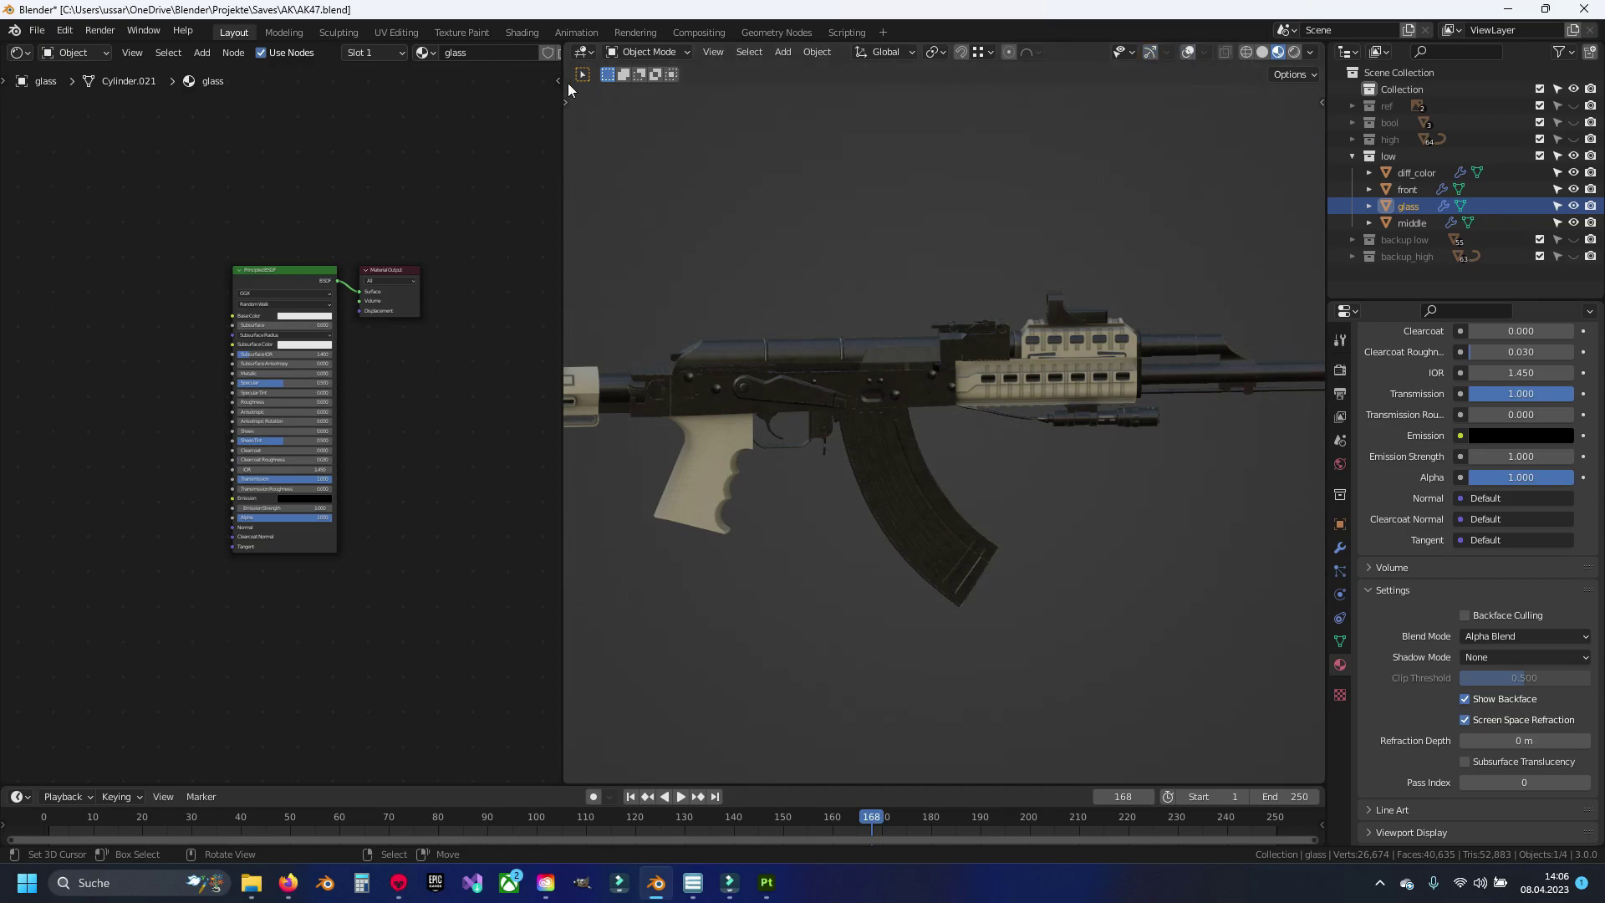
Step: Merge the Shader Editor into the 3D Viewport and orbit to view both sides of the rifle
left_click_drag(566, 52, 376, 67)
mouse_move(664, 411)
middle_mouse_down()
mouse_move(774, 438)
mouse_move(729, 453)
mouse_move(515, 443)
mouse_move(474, 423)
middle_mouse_up()
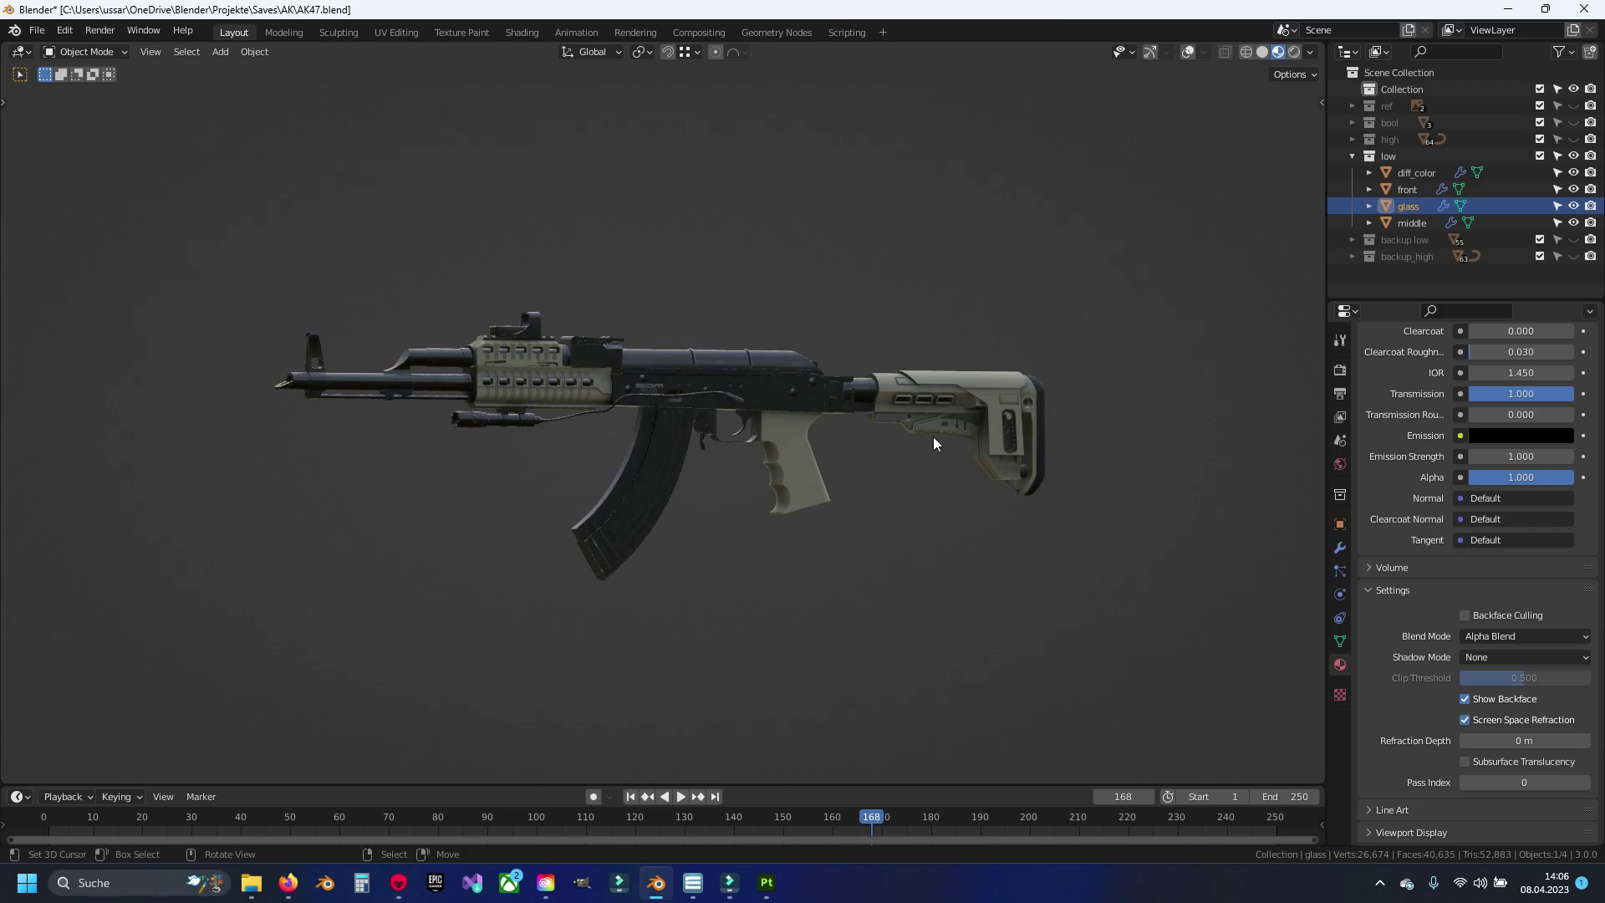
scroll(933, 436, "up", 1)
mouse_move(927, 433)
middle_mouse_down()
mouse_move(890, 438)
mouse_move(861, 411)
mouse_move(846, 428)
mouse_move(488, 433)
middle_mouse_up()
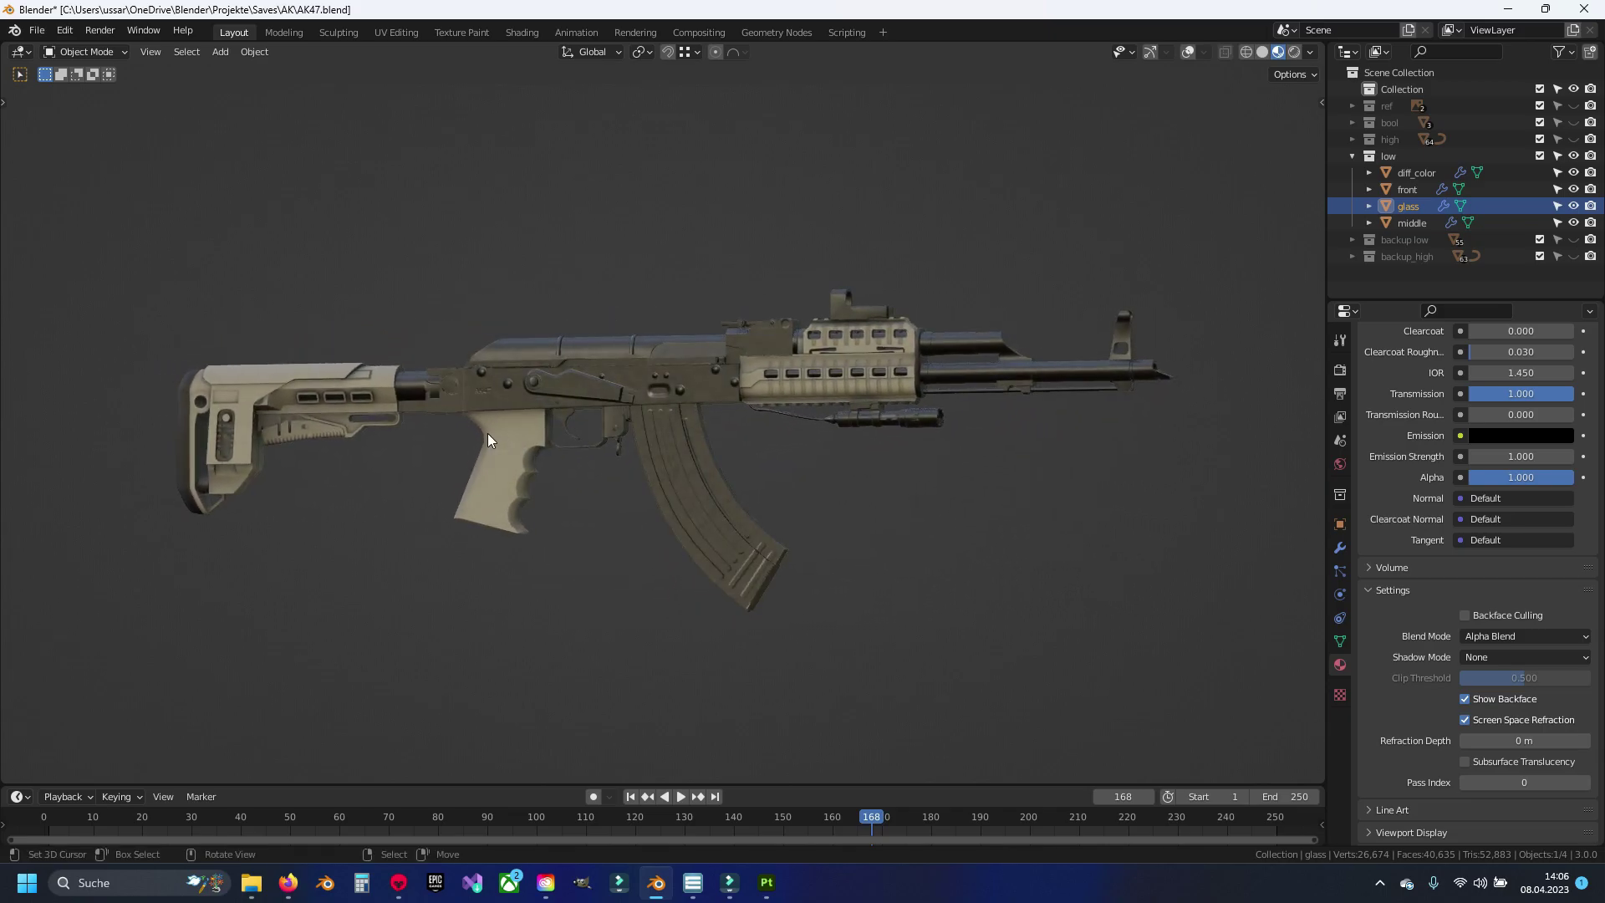